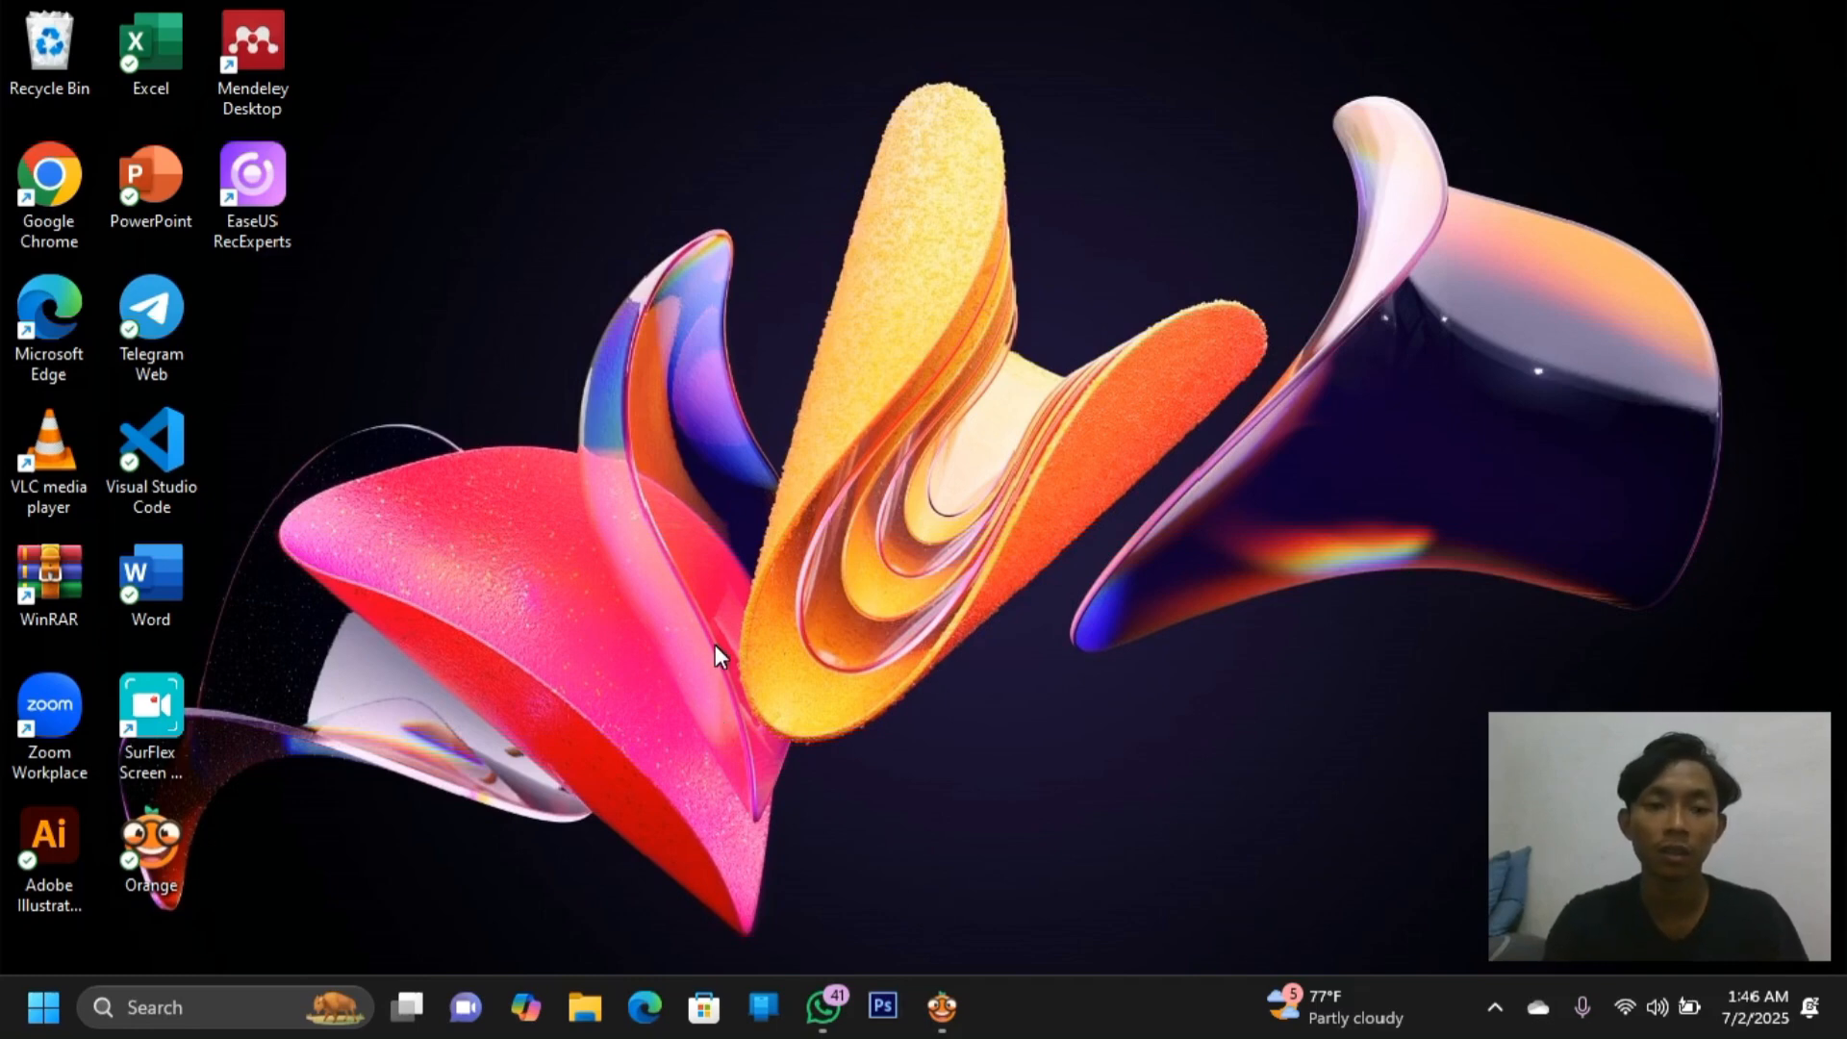
Launch Chrome with the first profile and search Google for 'kaggle'
double_click(56, 183)
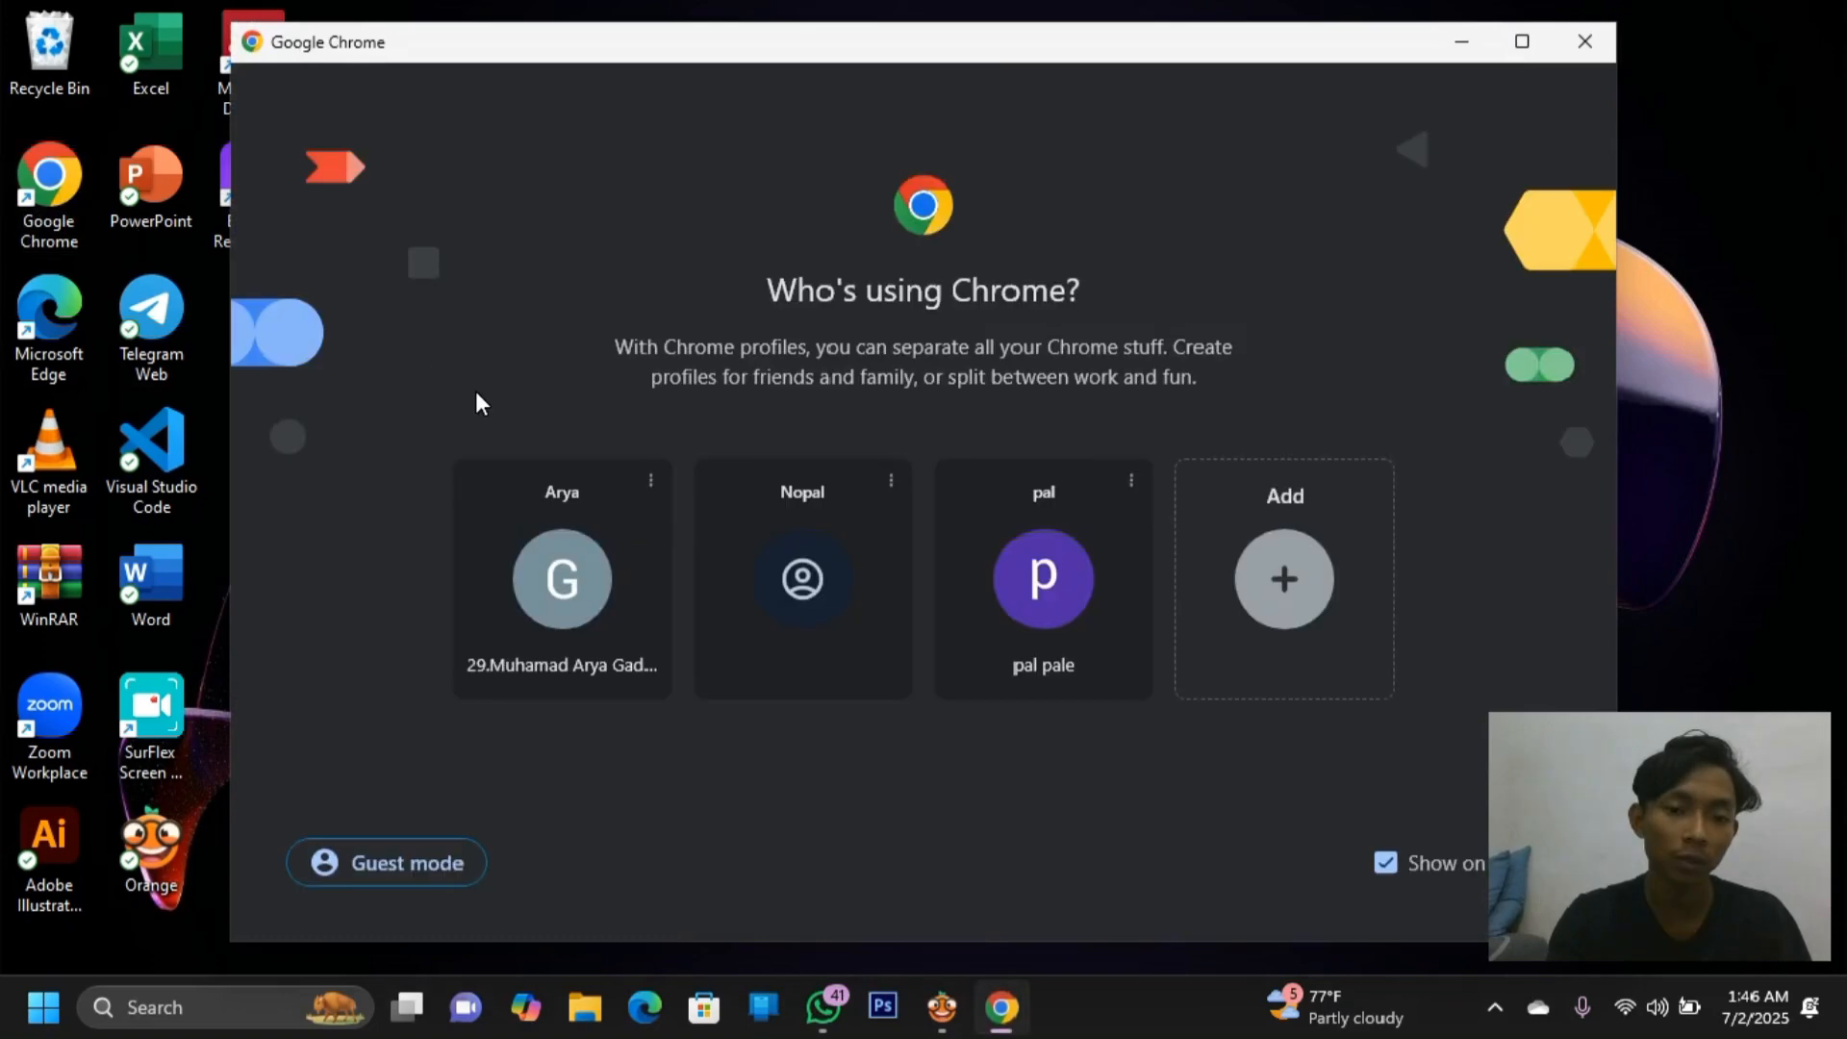
left_click(571, 572)
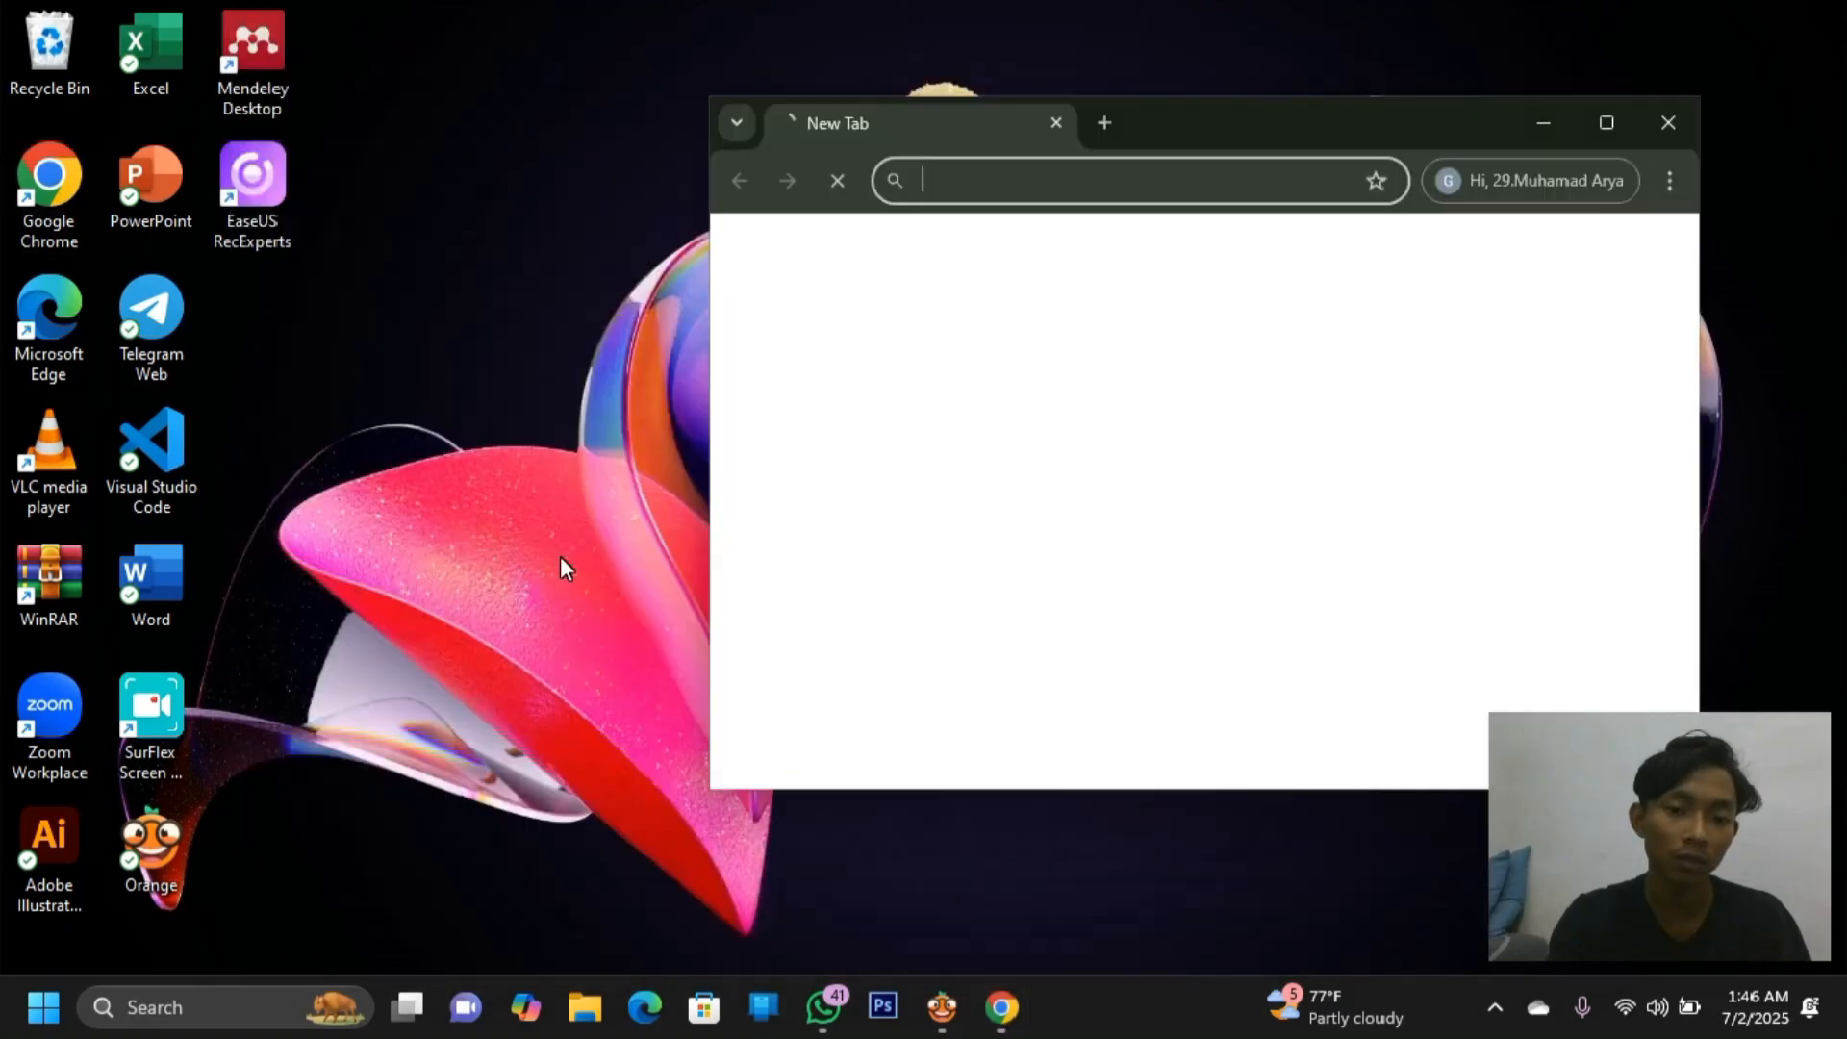
left_click(1628, 119)
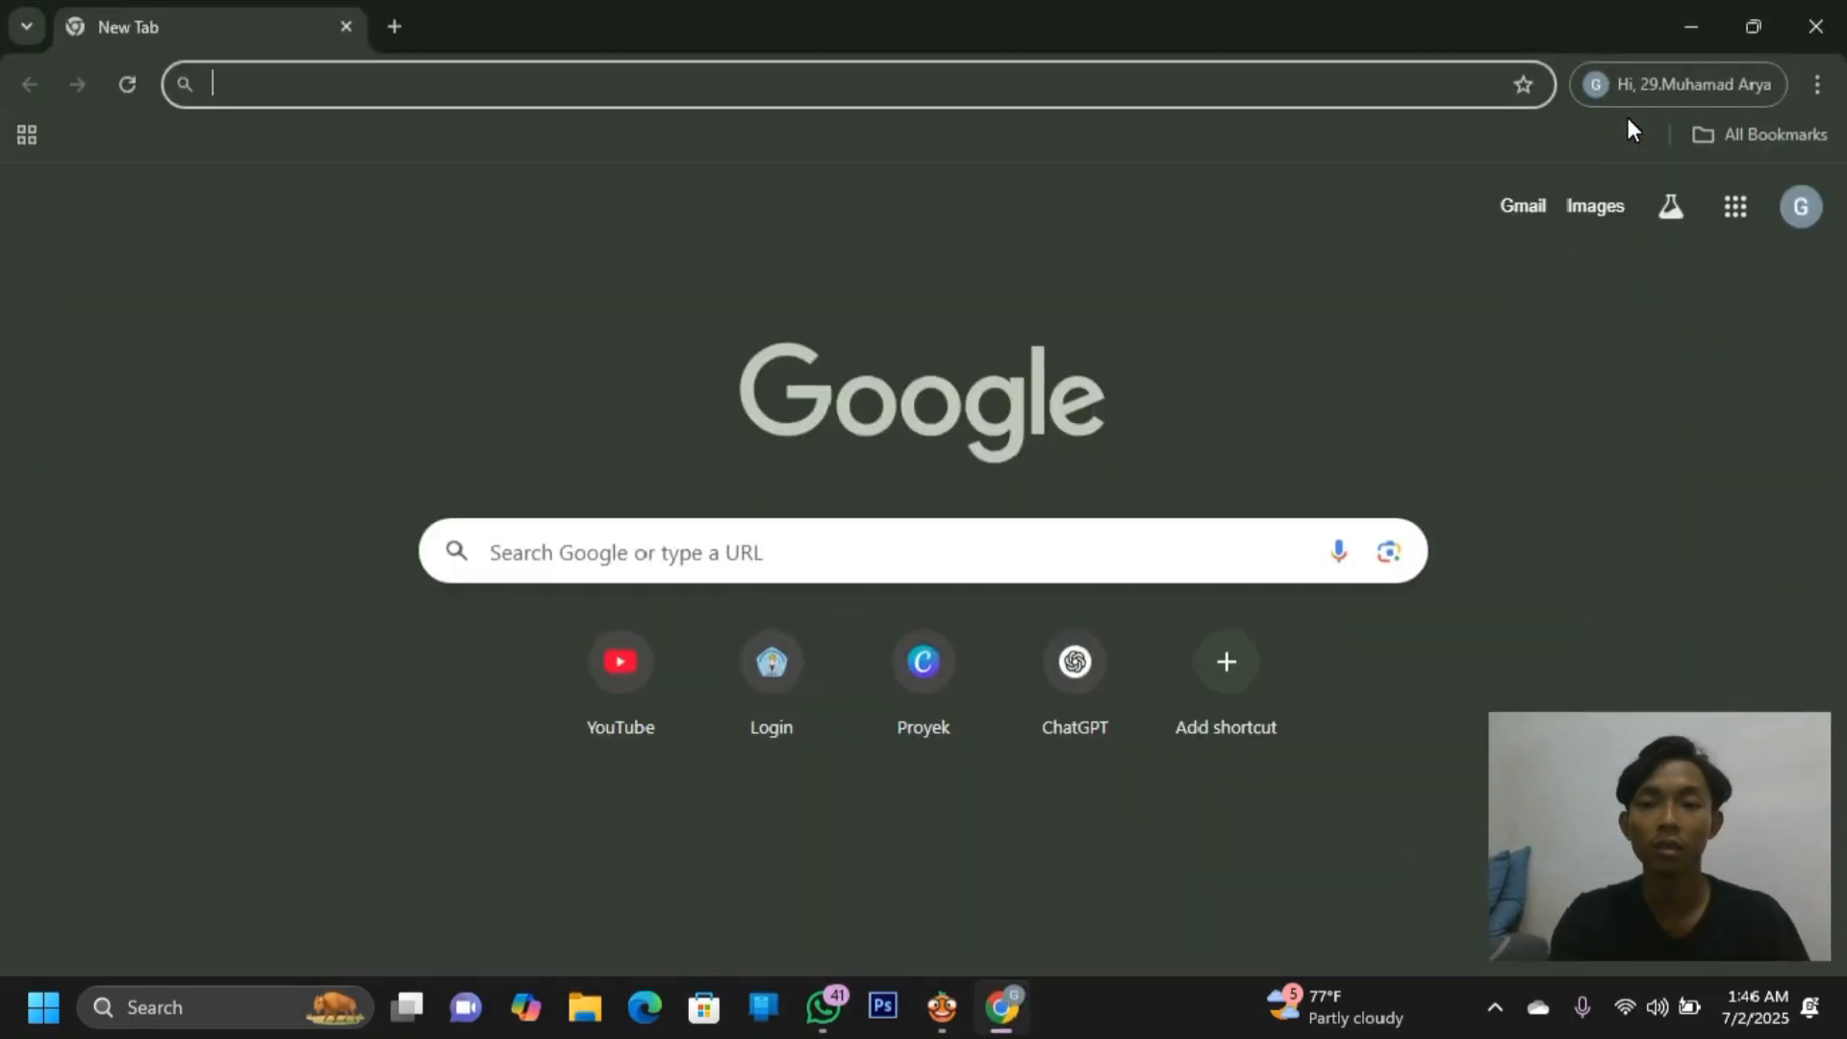
type("kaggle")
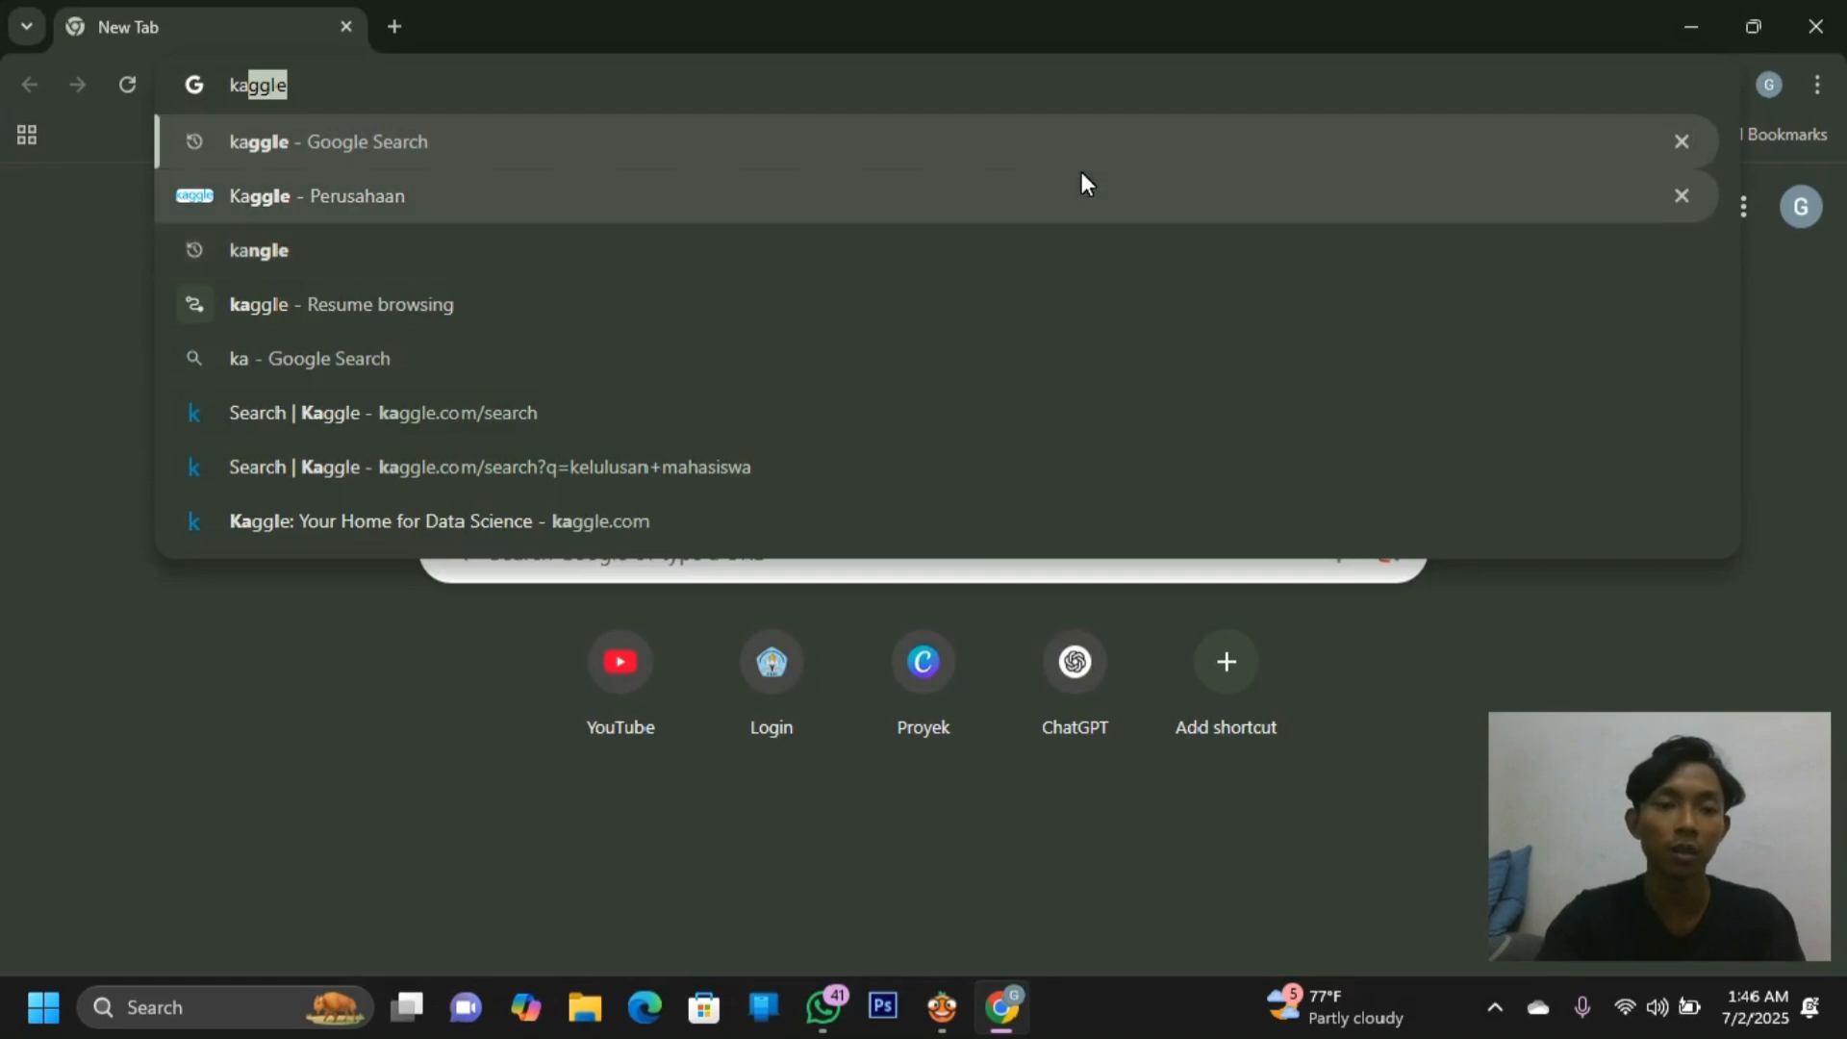
left_click(914, 195)
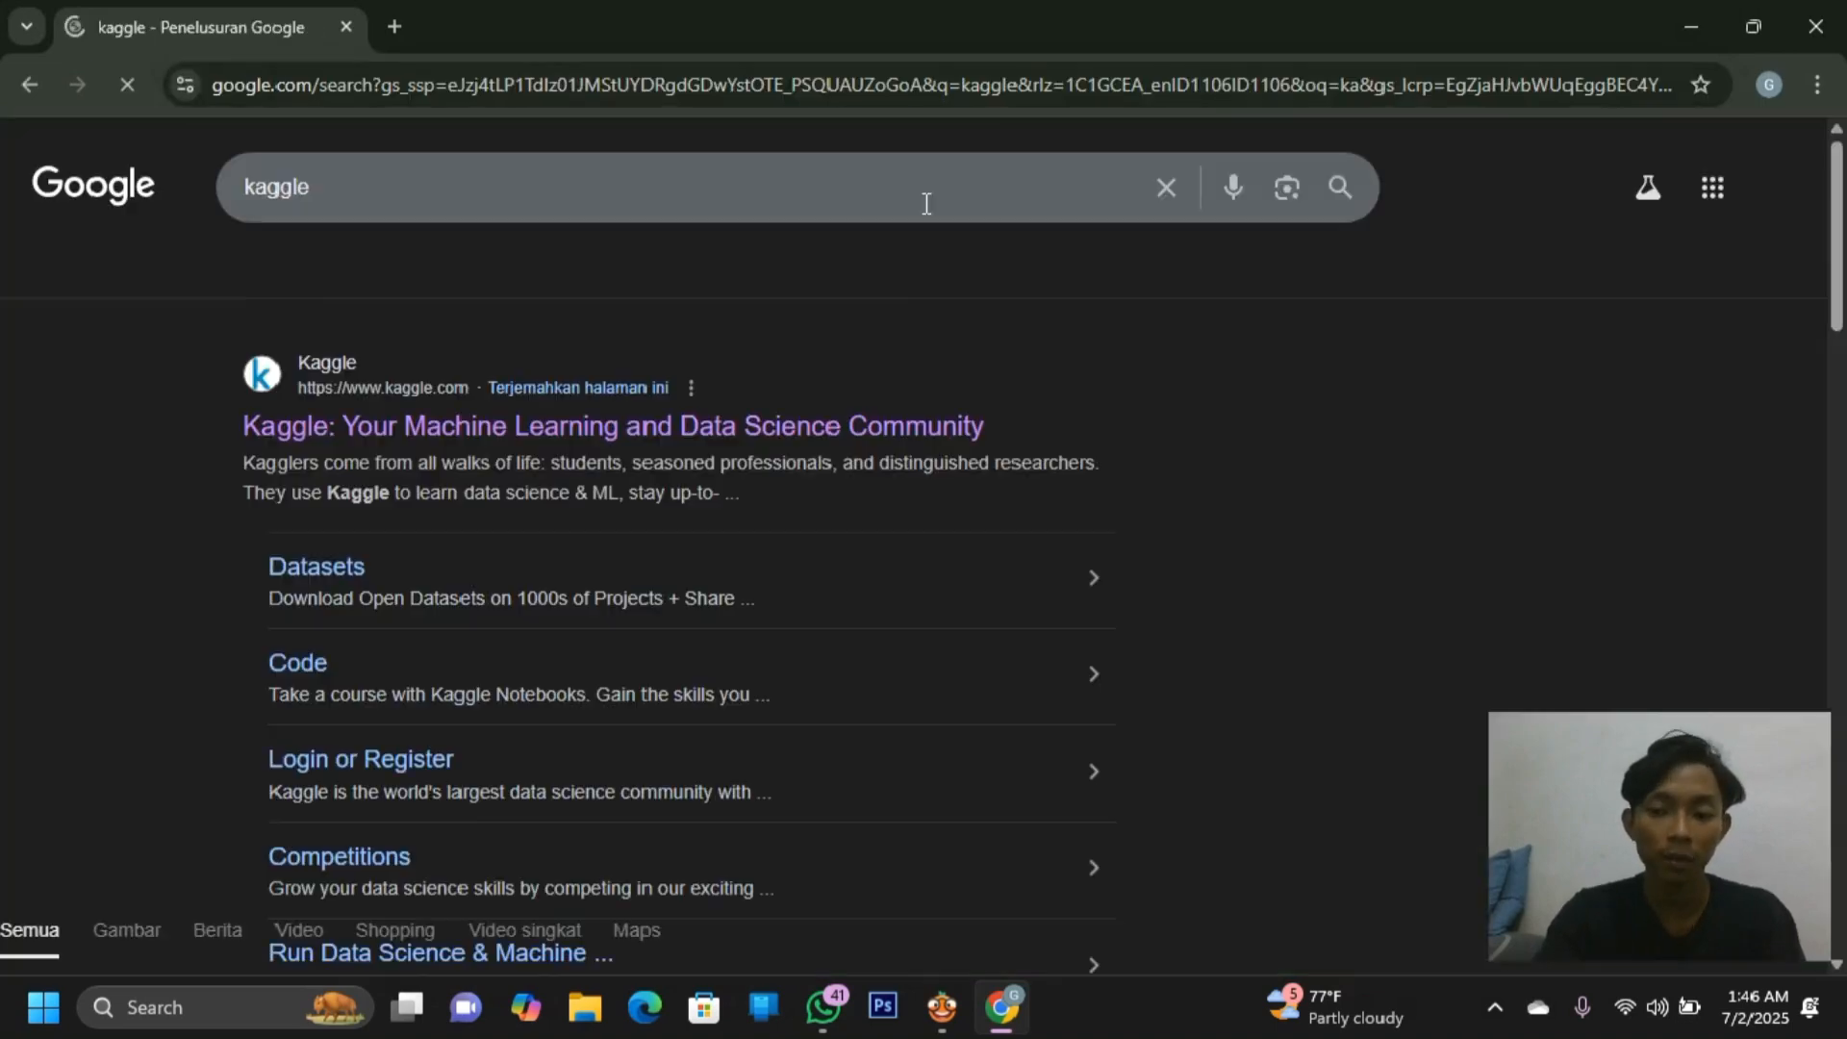
On Kaggle, search 'kelulusan' and download the Kelulusan Mahasiswa dataset as a zip
left_click(734, 423)
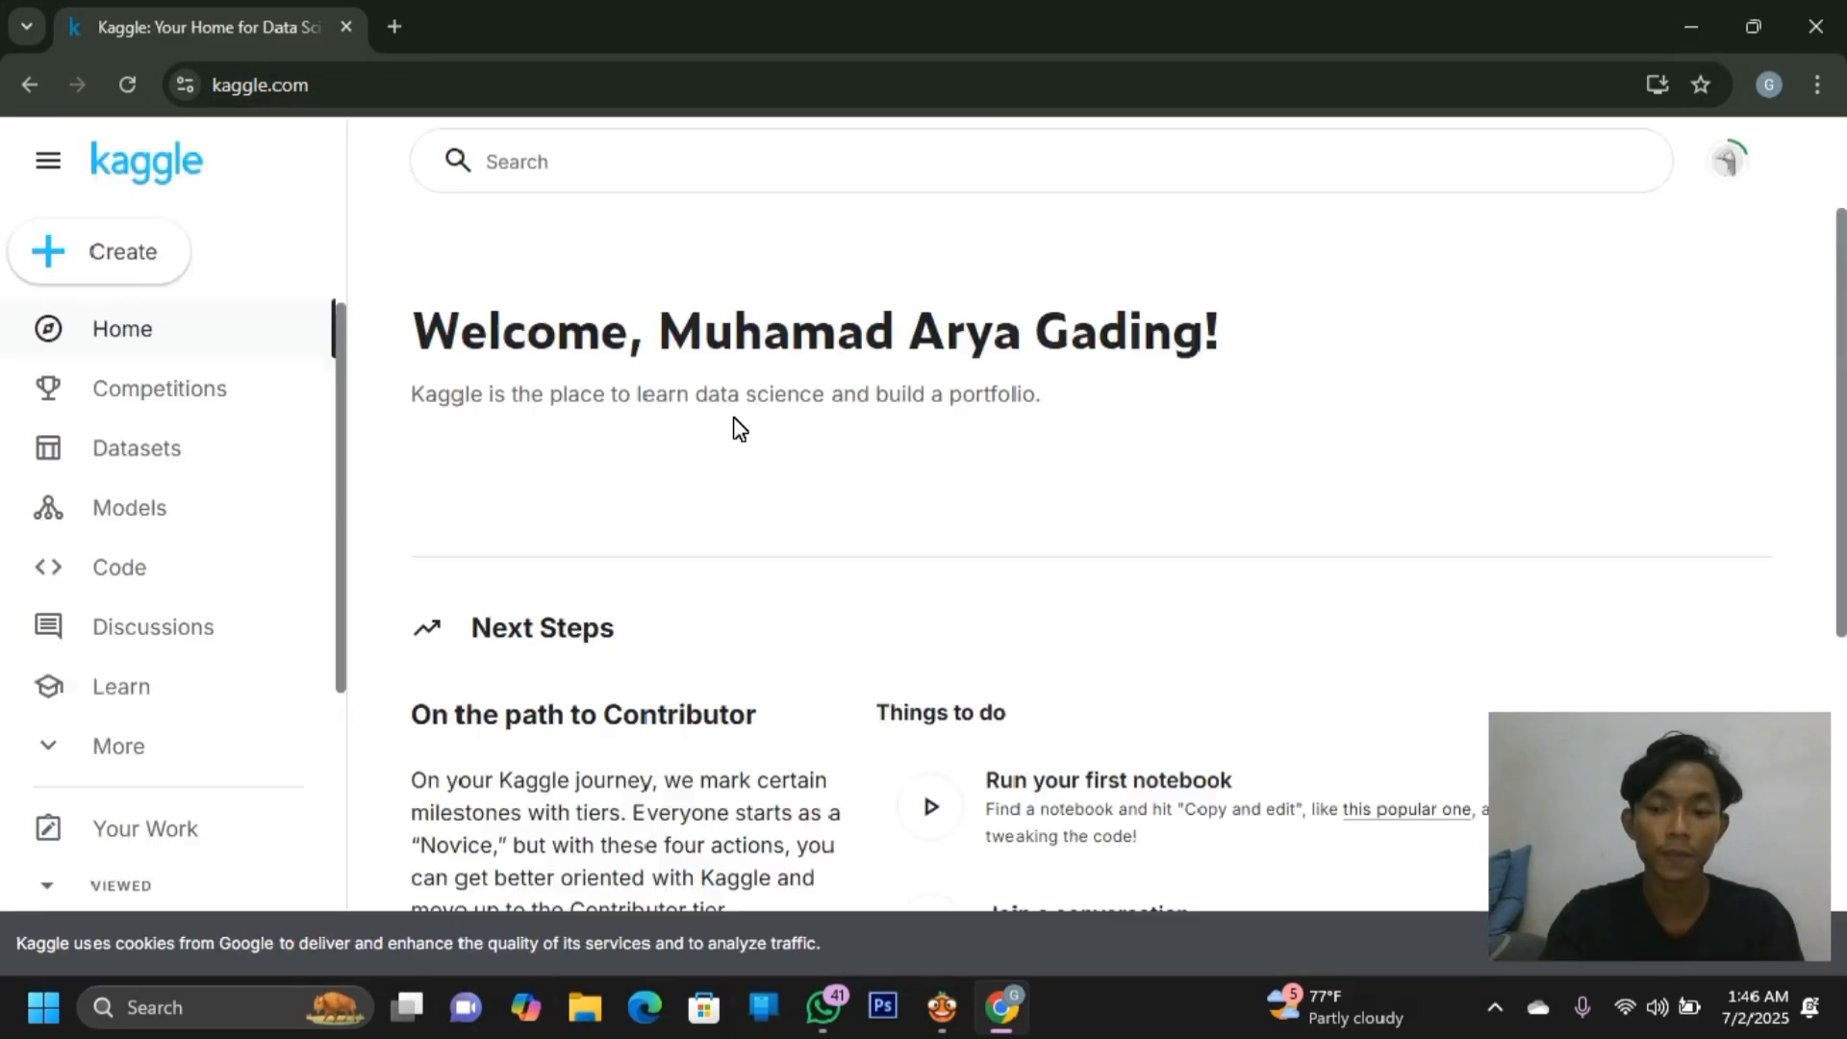
left_click(859, 164)
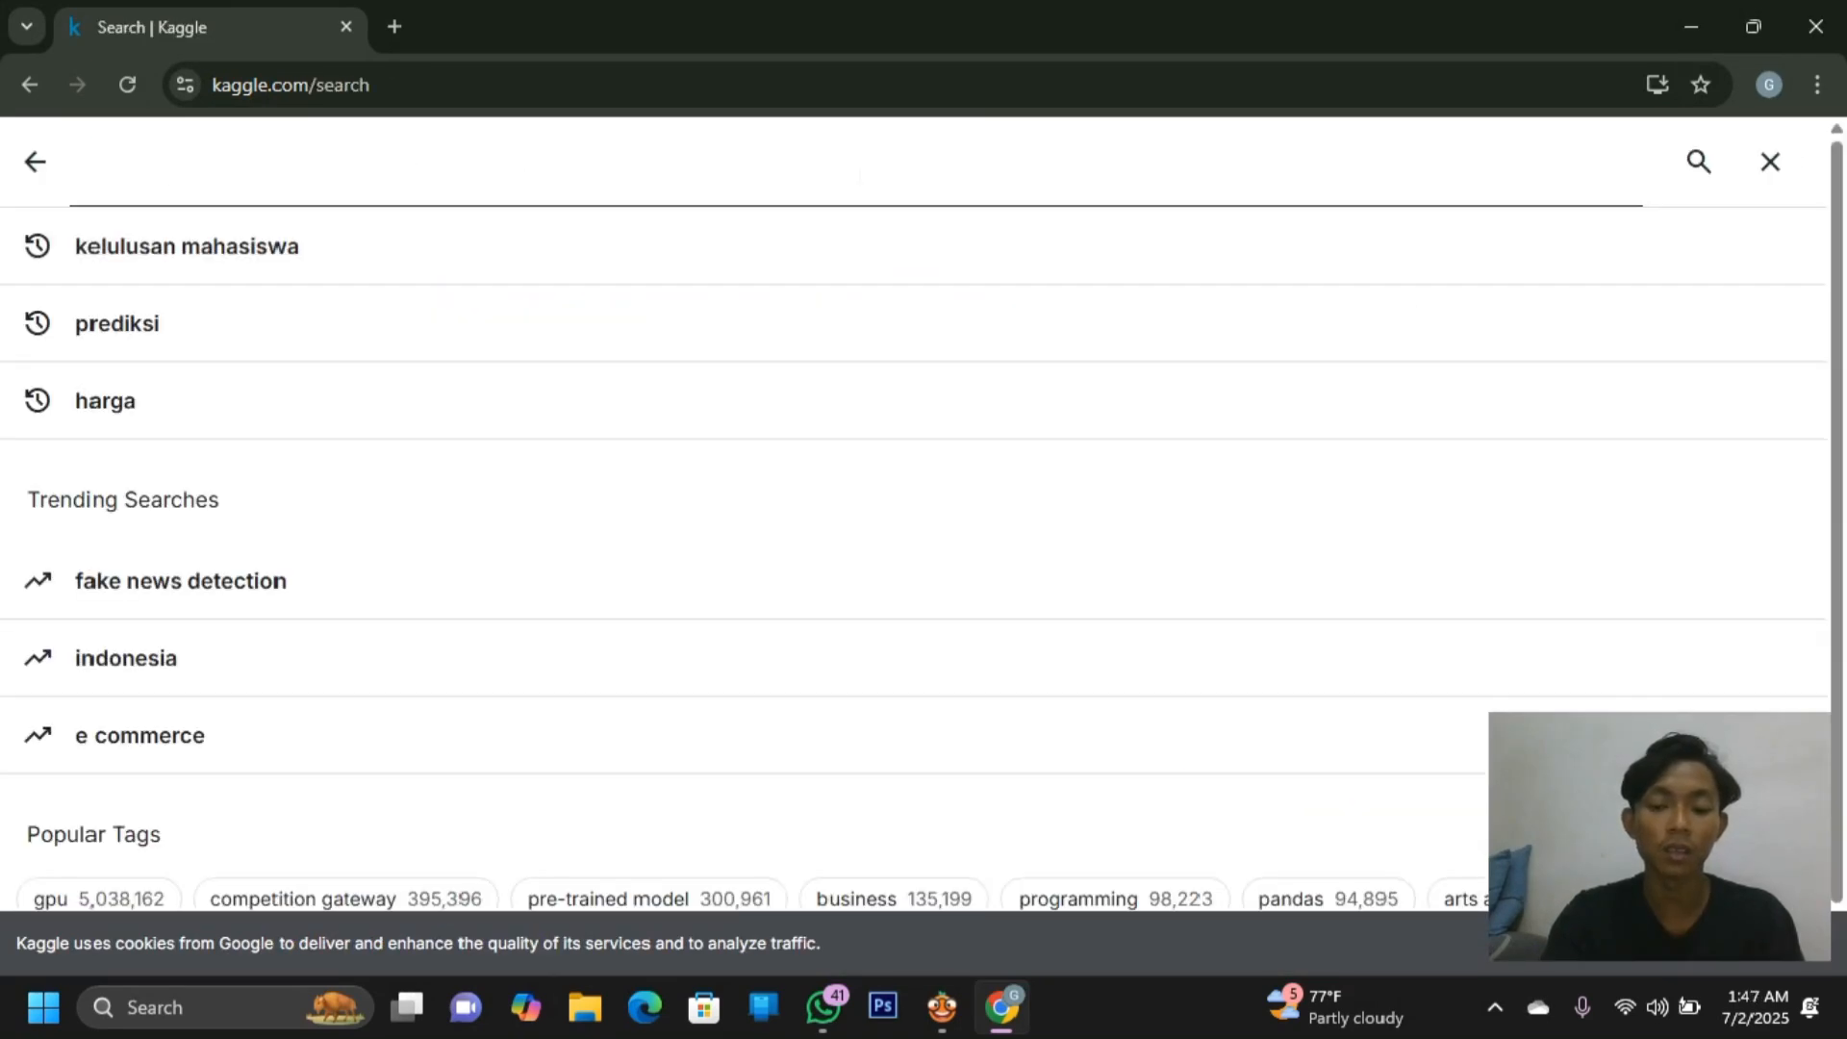
type("kelulusa")
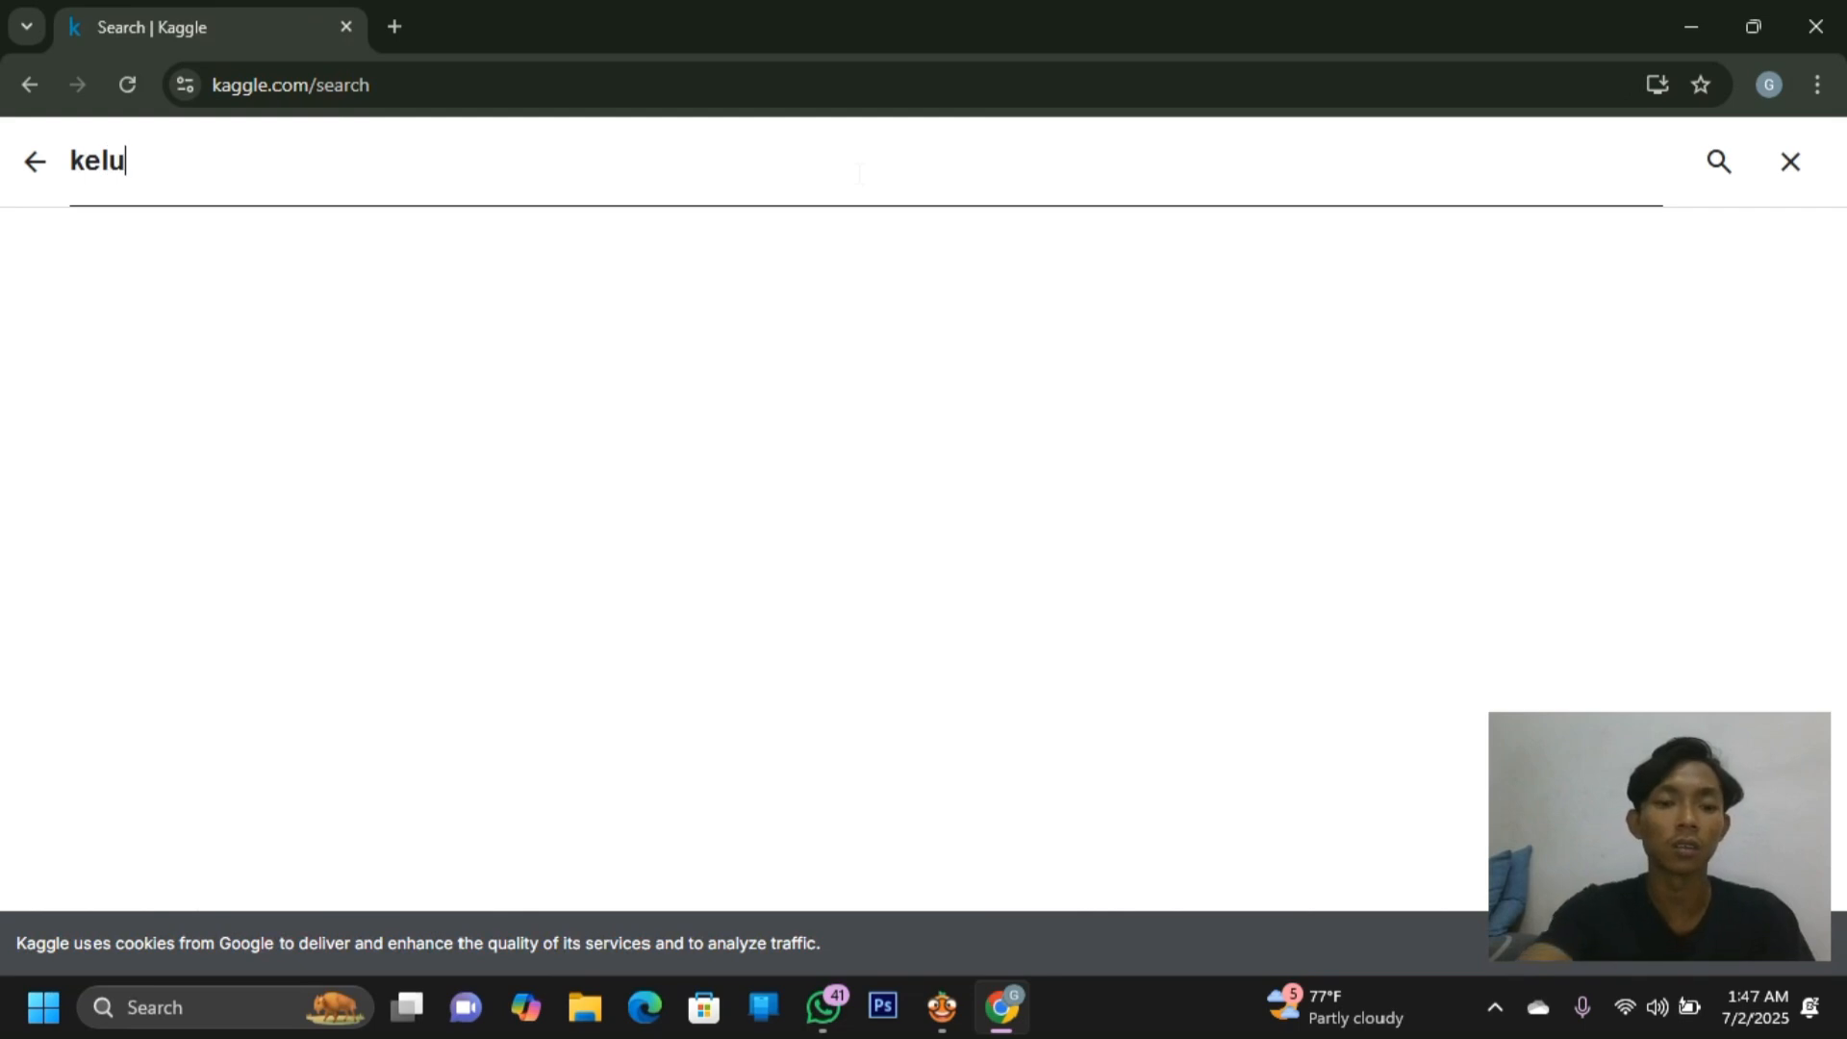
type("n mahasiswa")
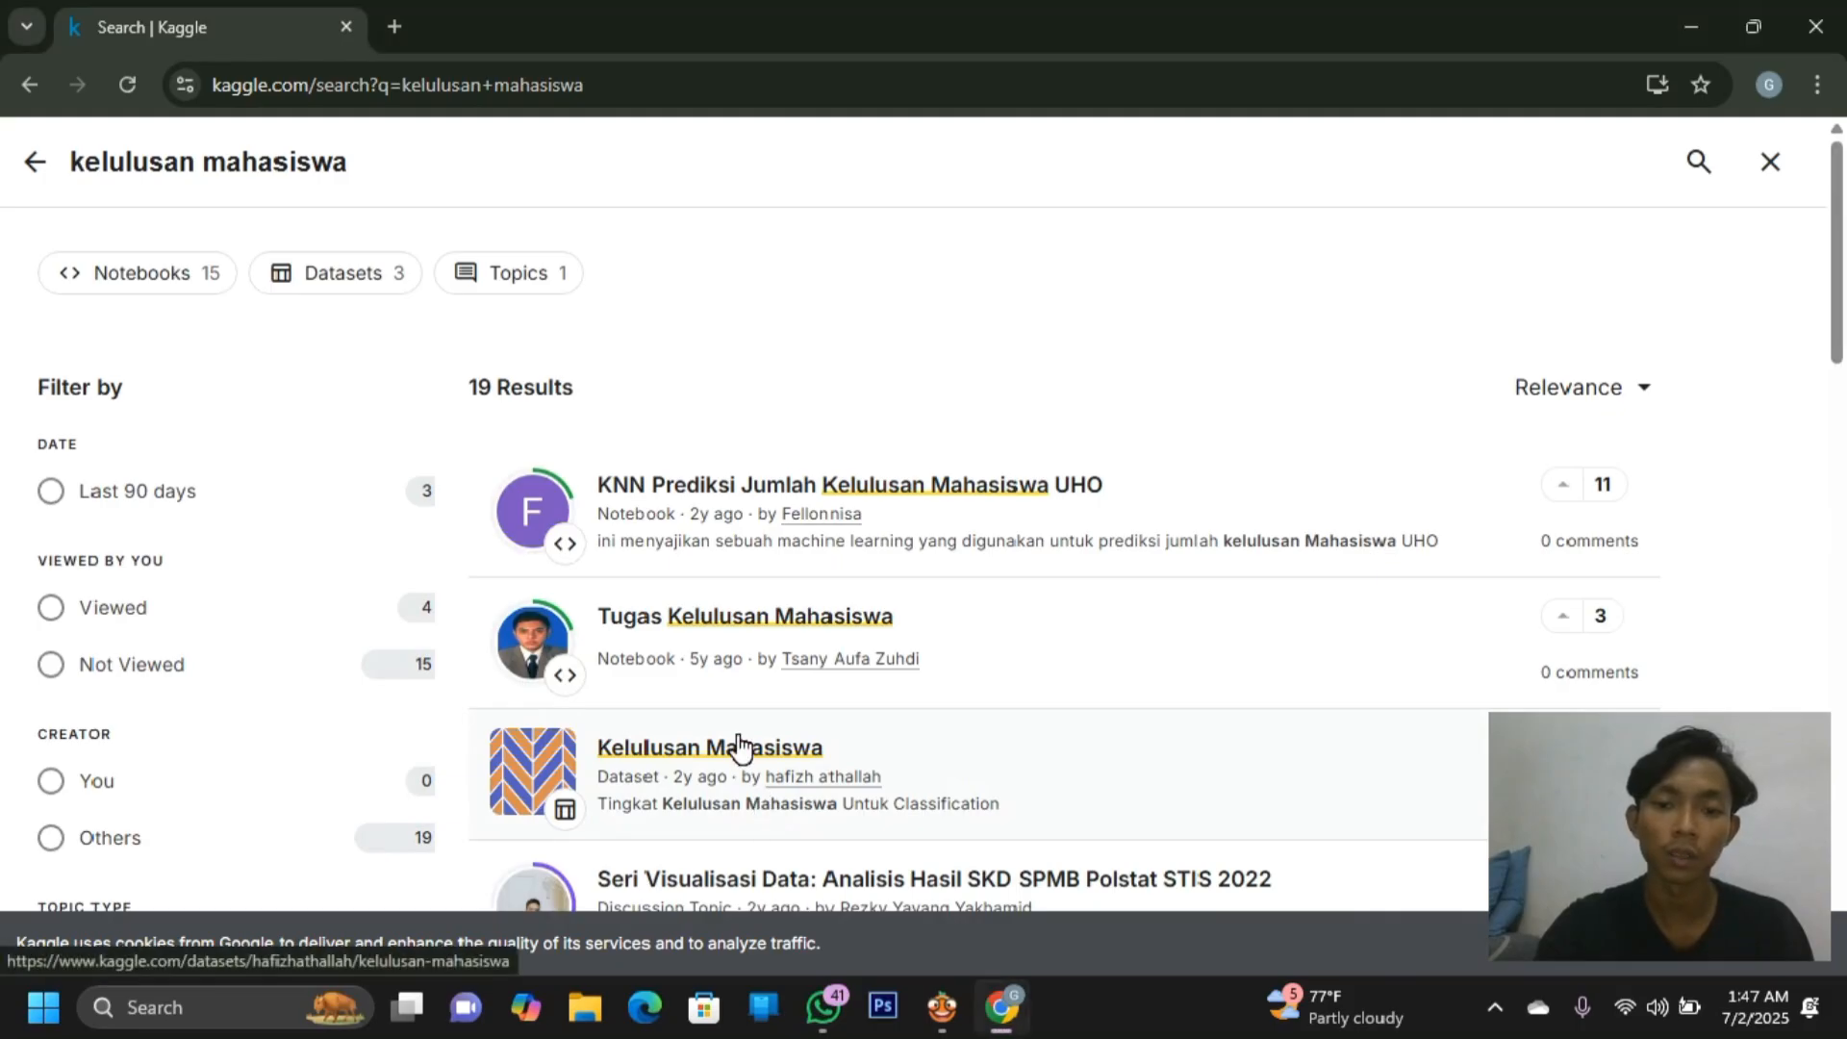
left_click(734, 749)
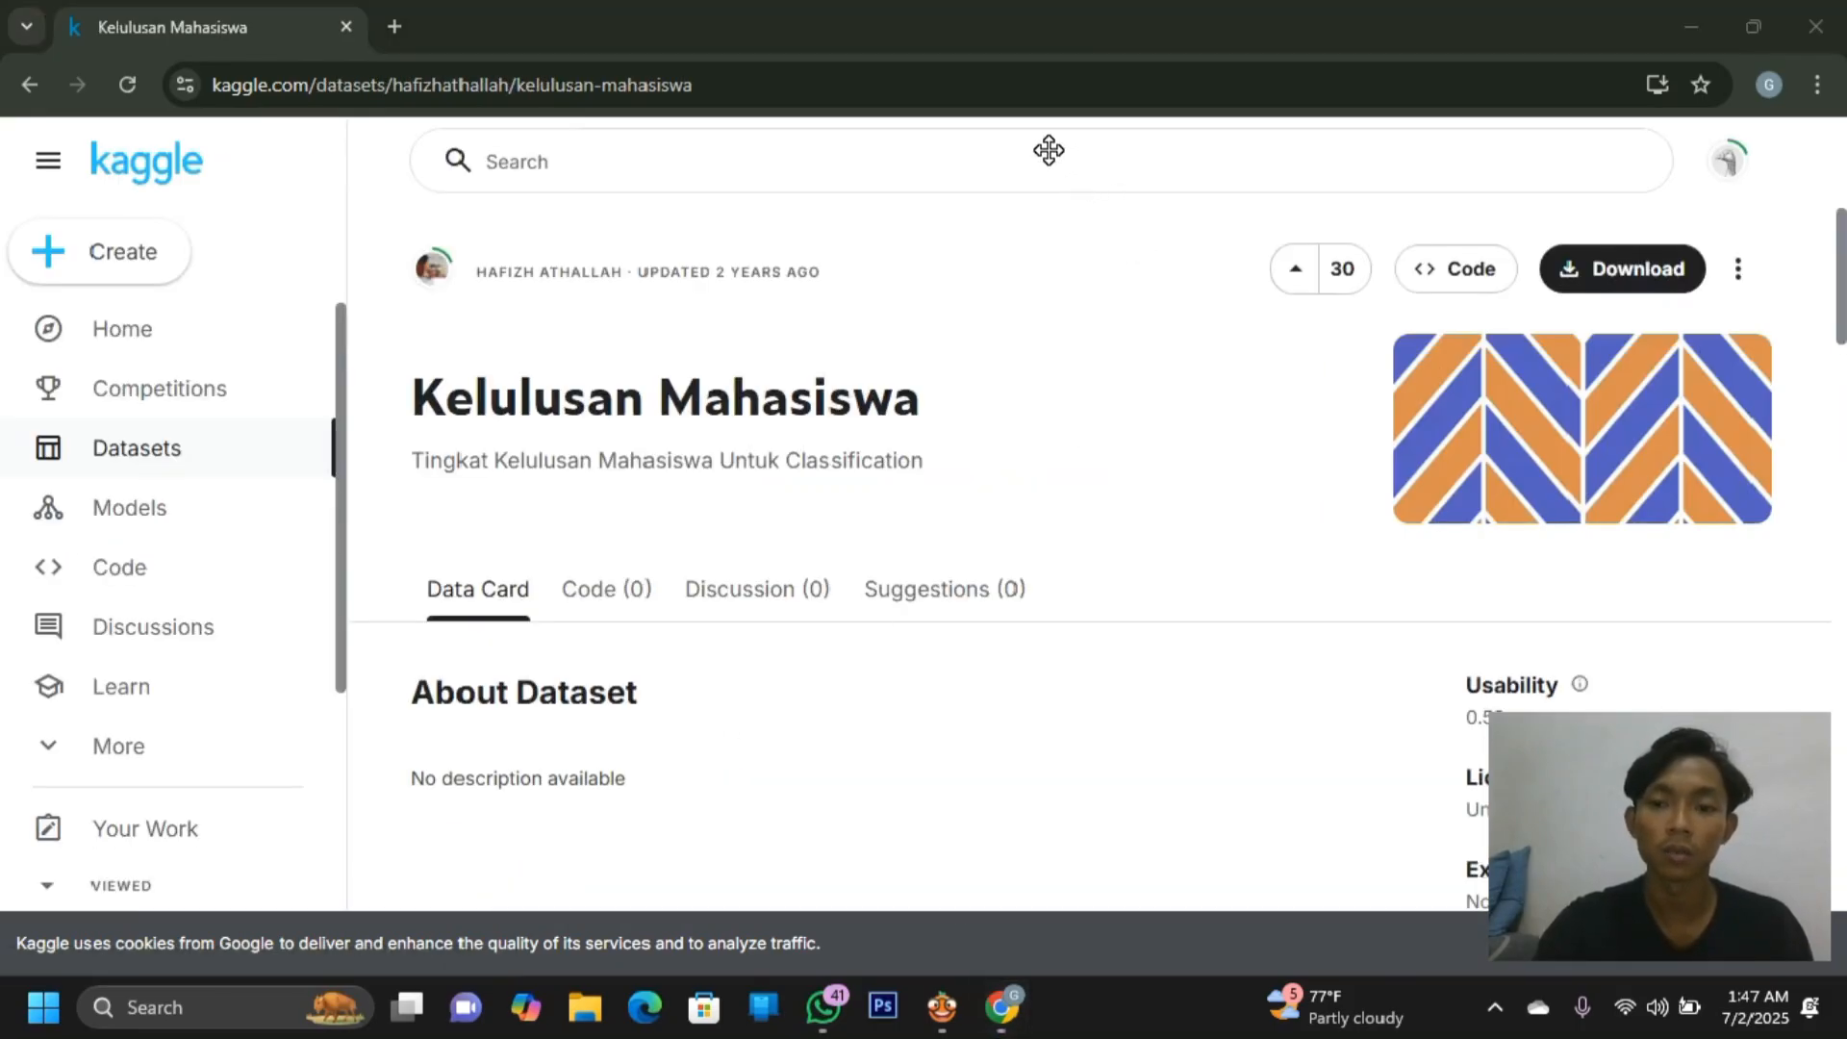
left_click(1589, 267)
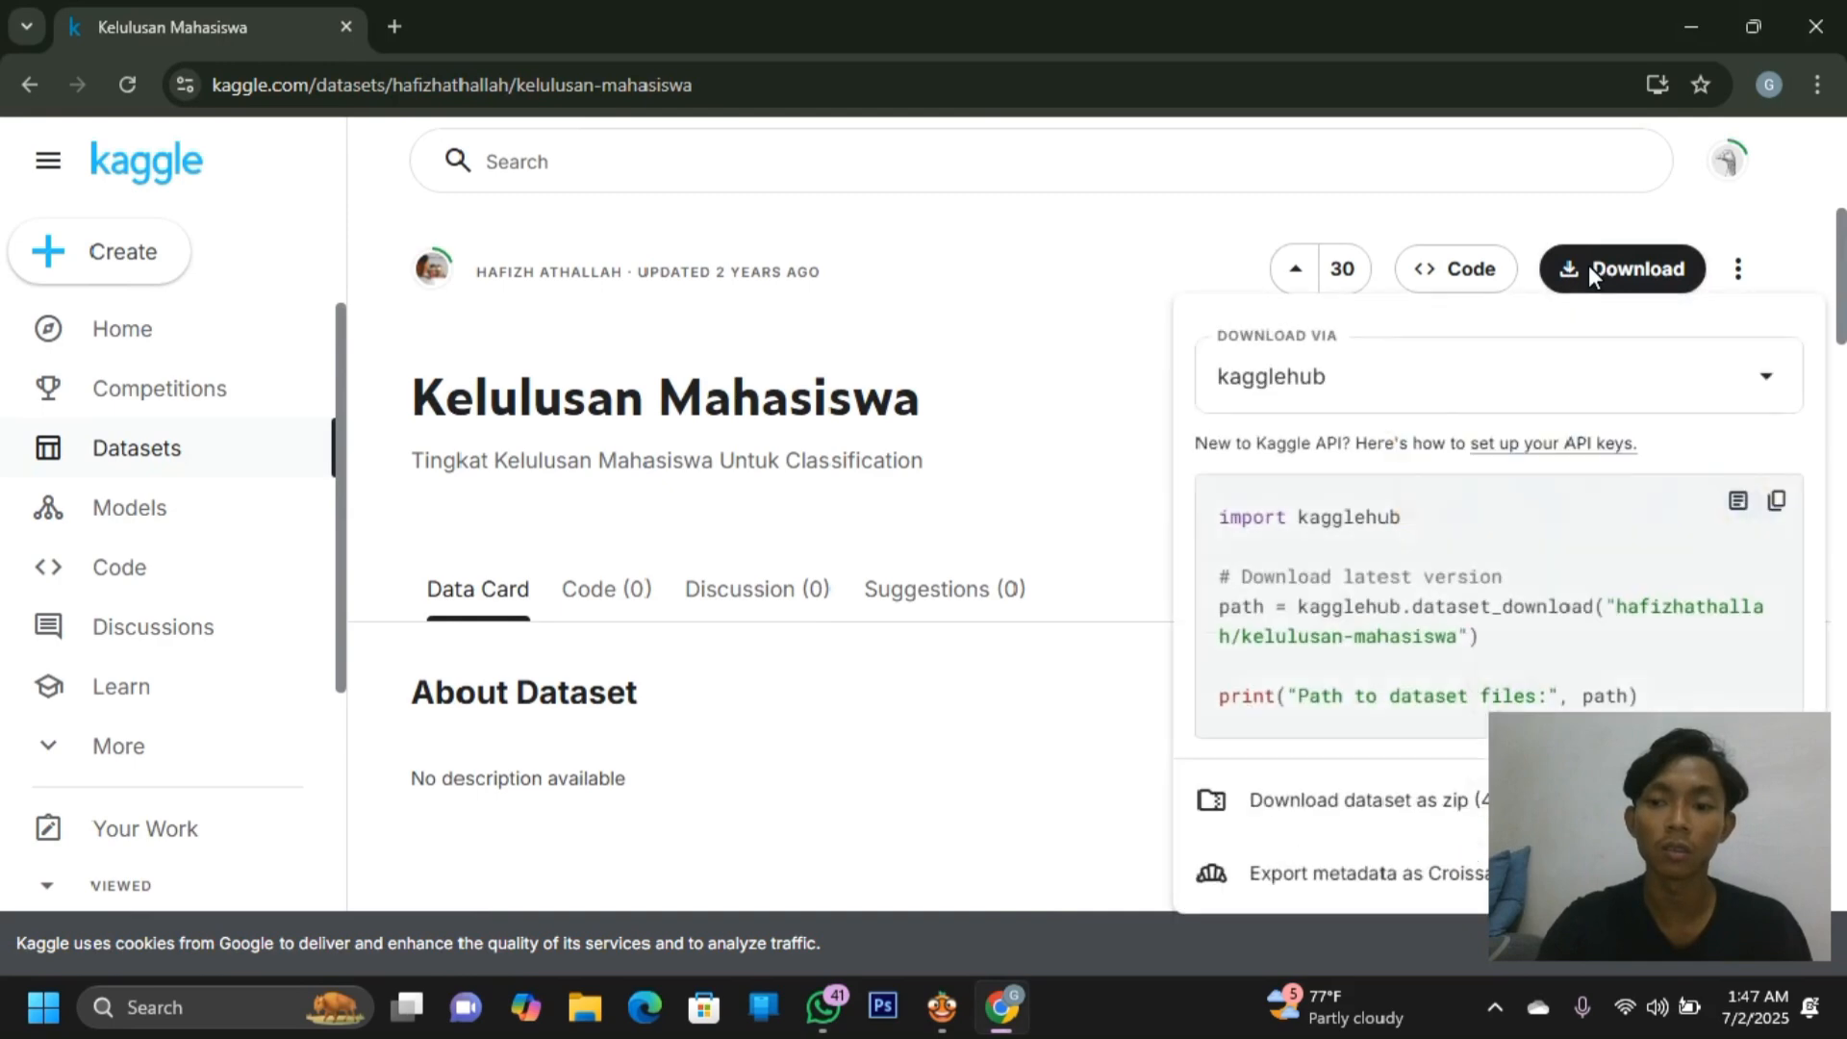
left_click(1286, 818)
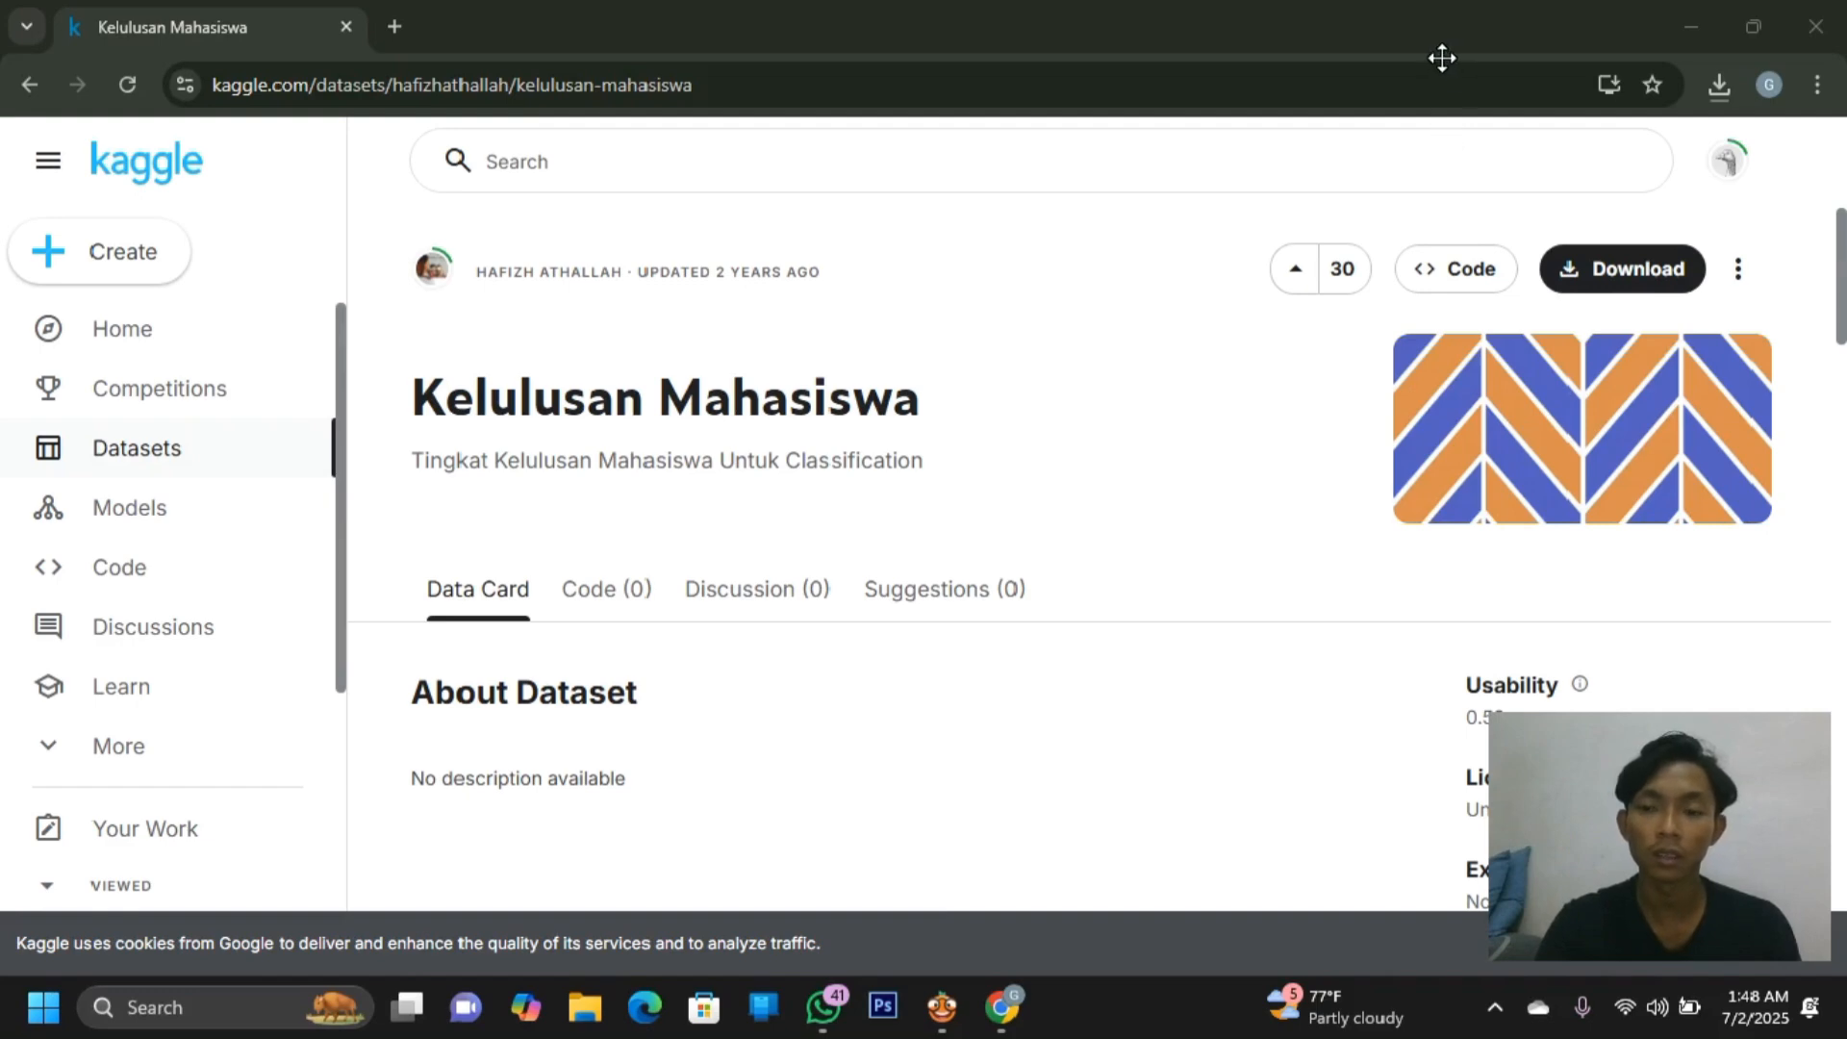
Extract archive (7).zip in Downloads and select the Kelulusan Test workbook
left_click(585, 1007)
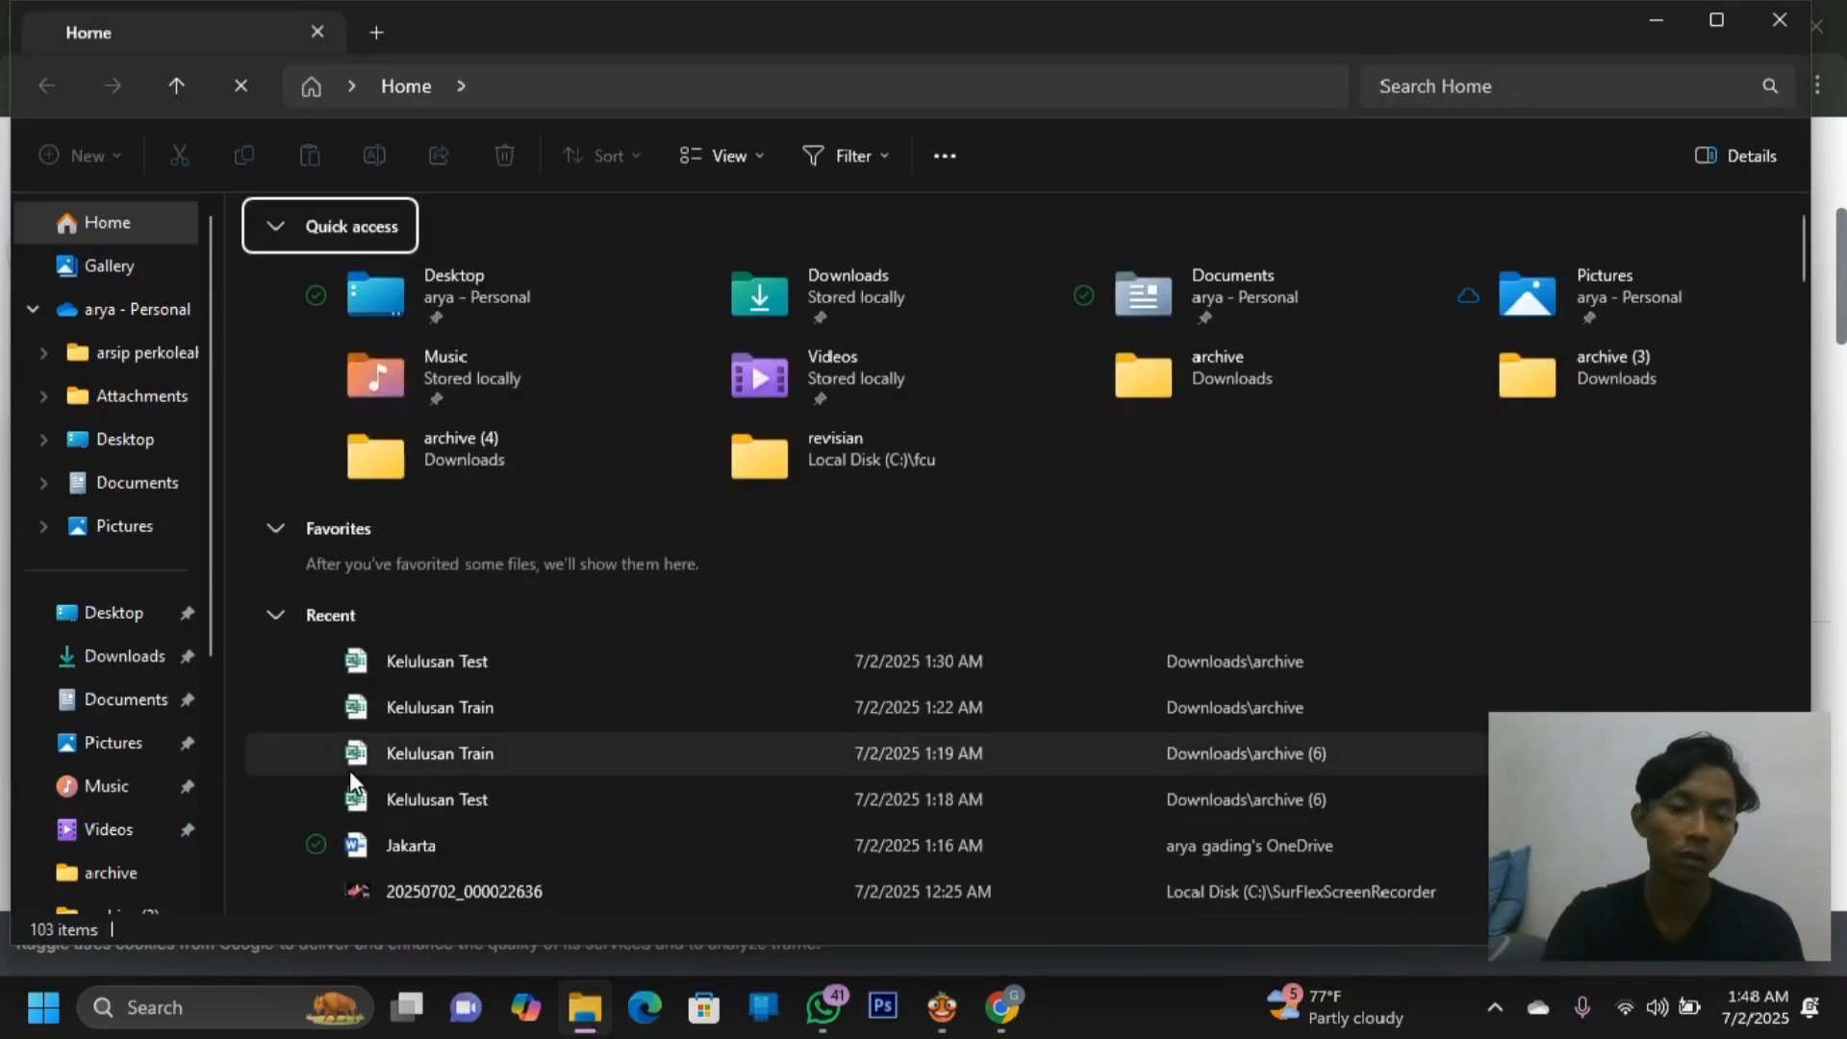
left_click(157, 662)
left_click(308, 289)
left_click(864, 157)
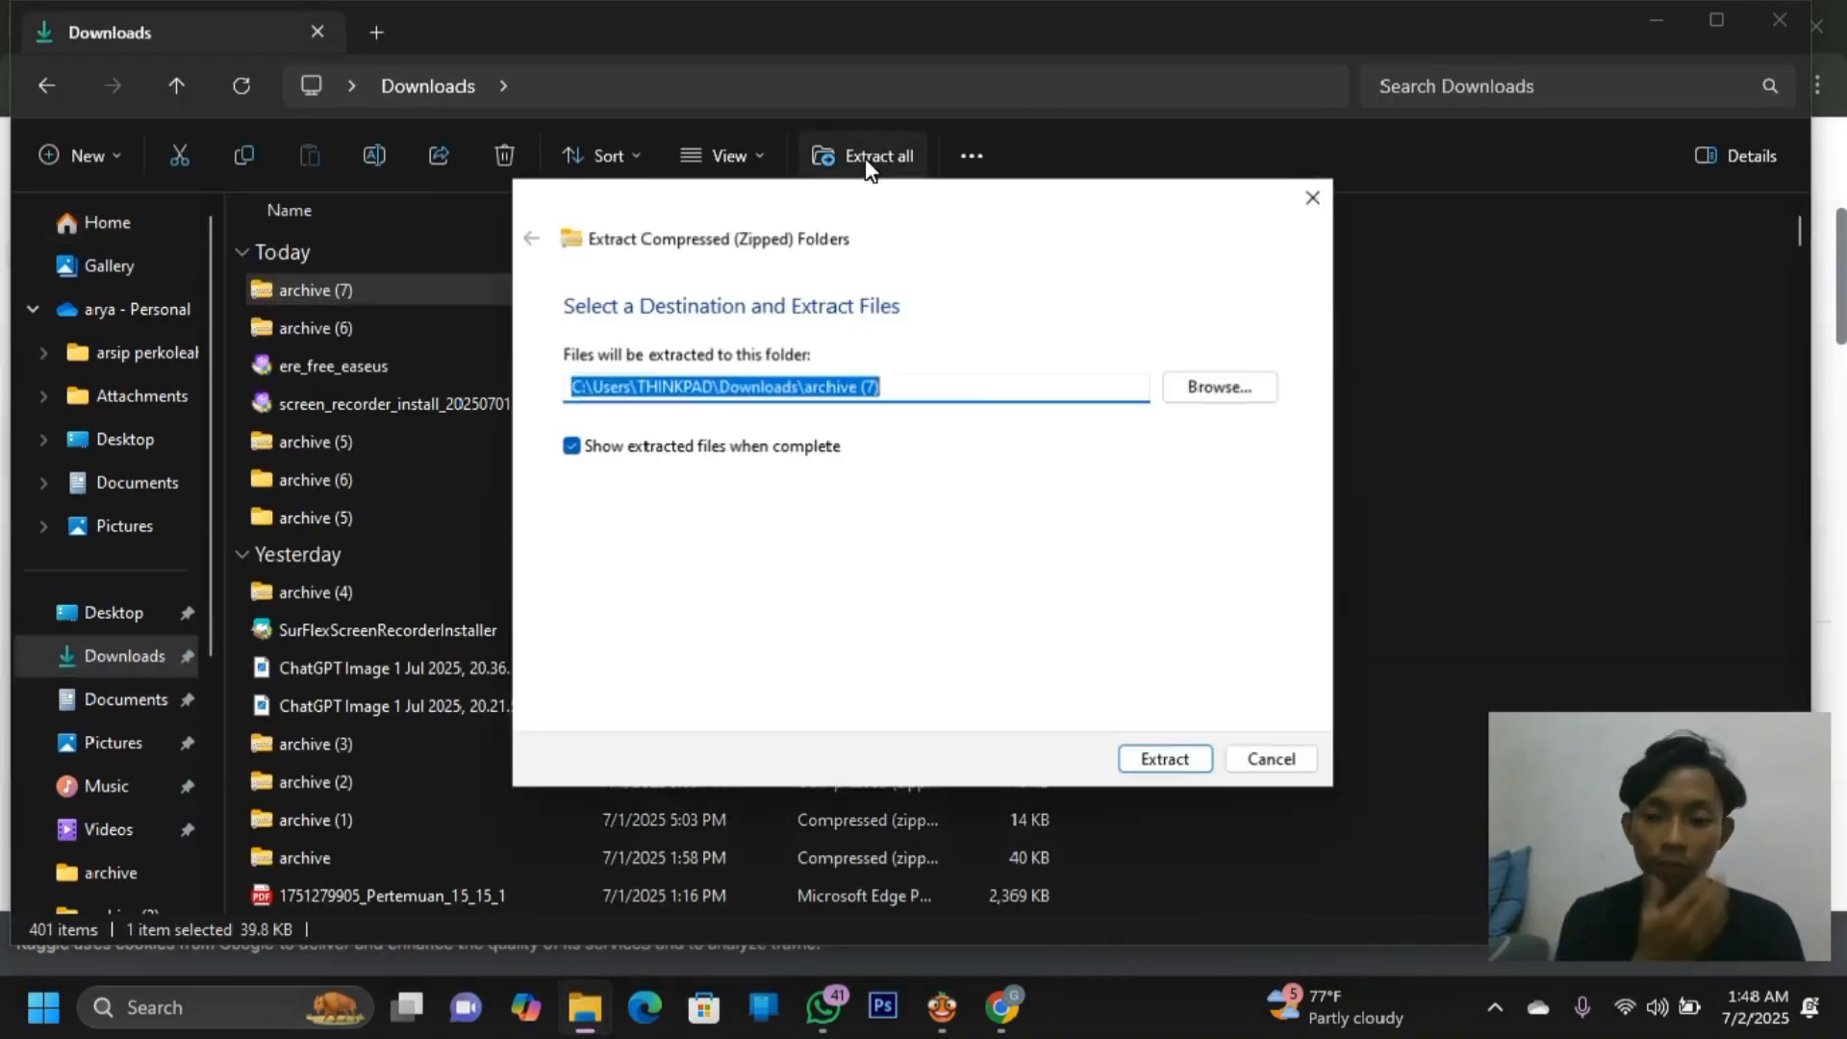
left_click(1155, 762)
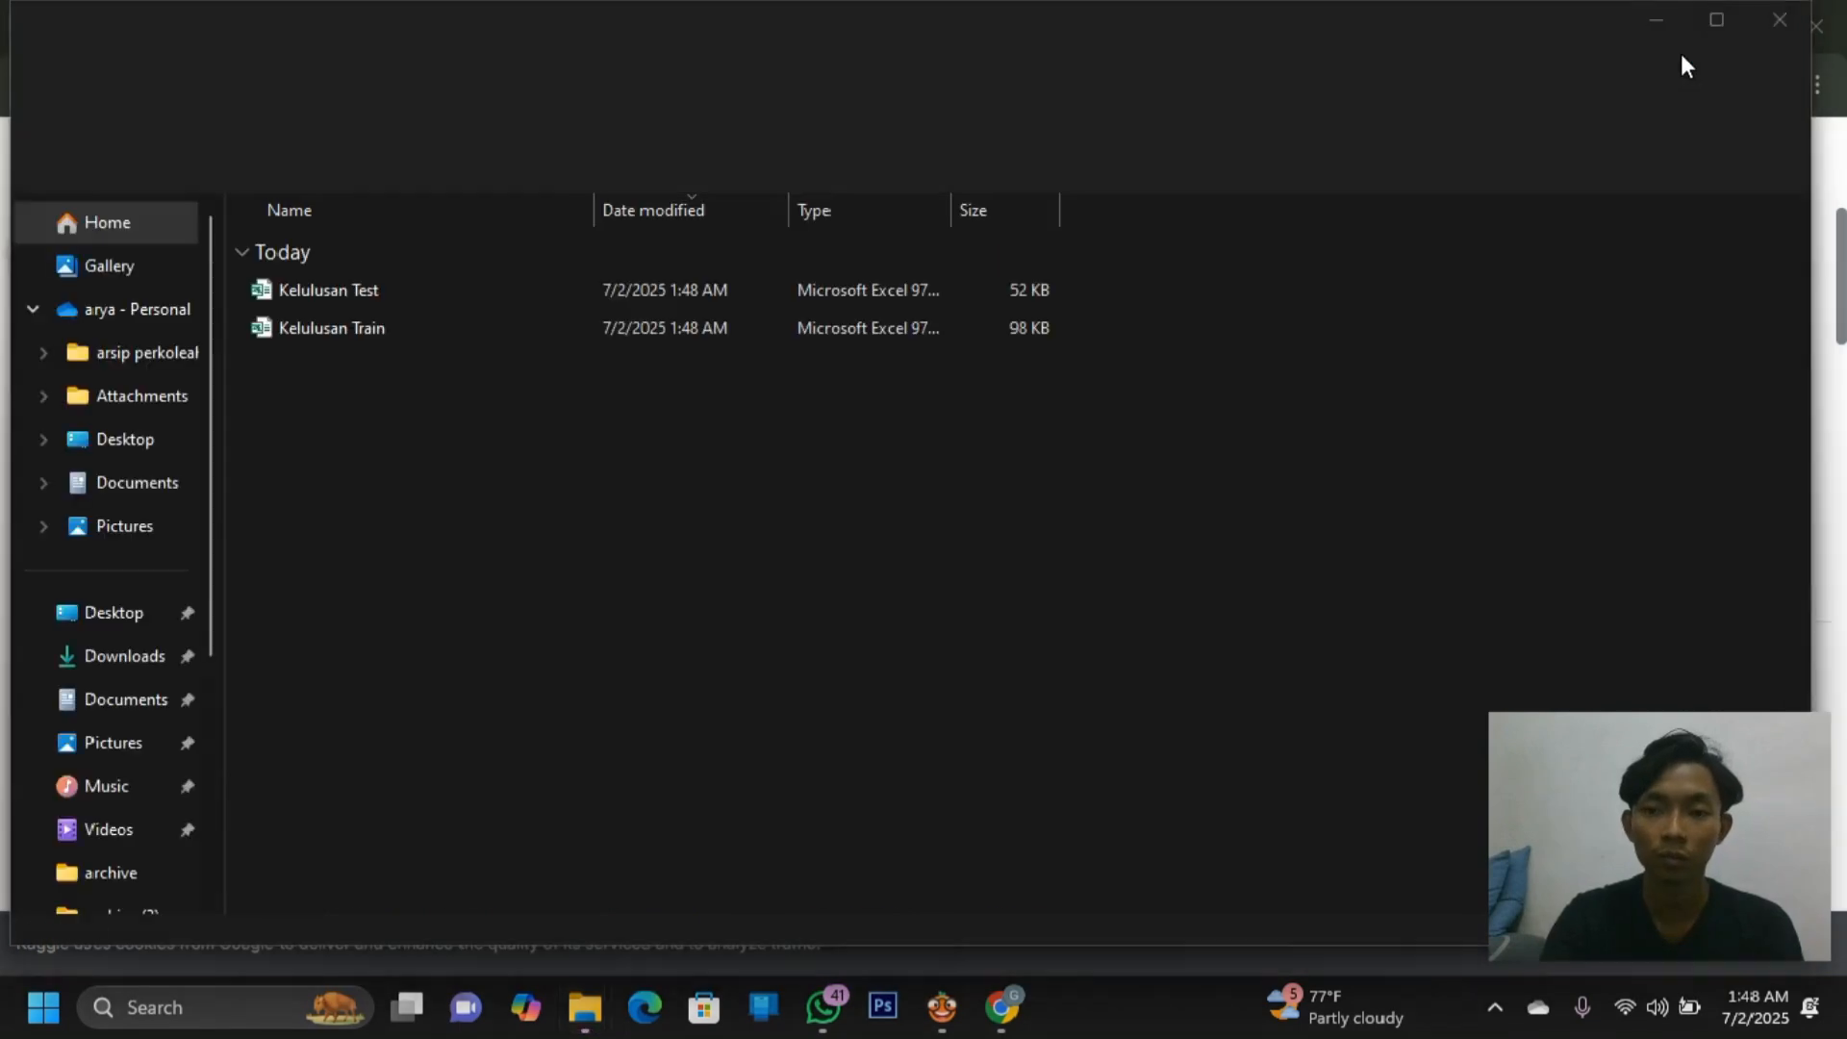
left_click(506, 303)
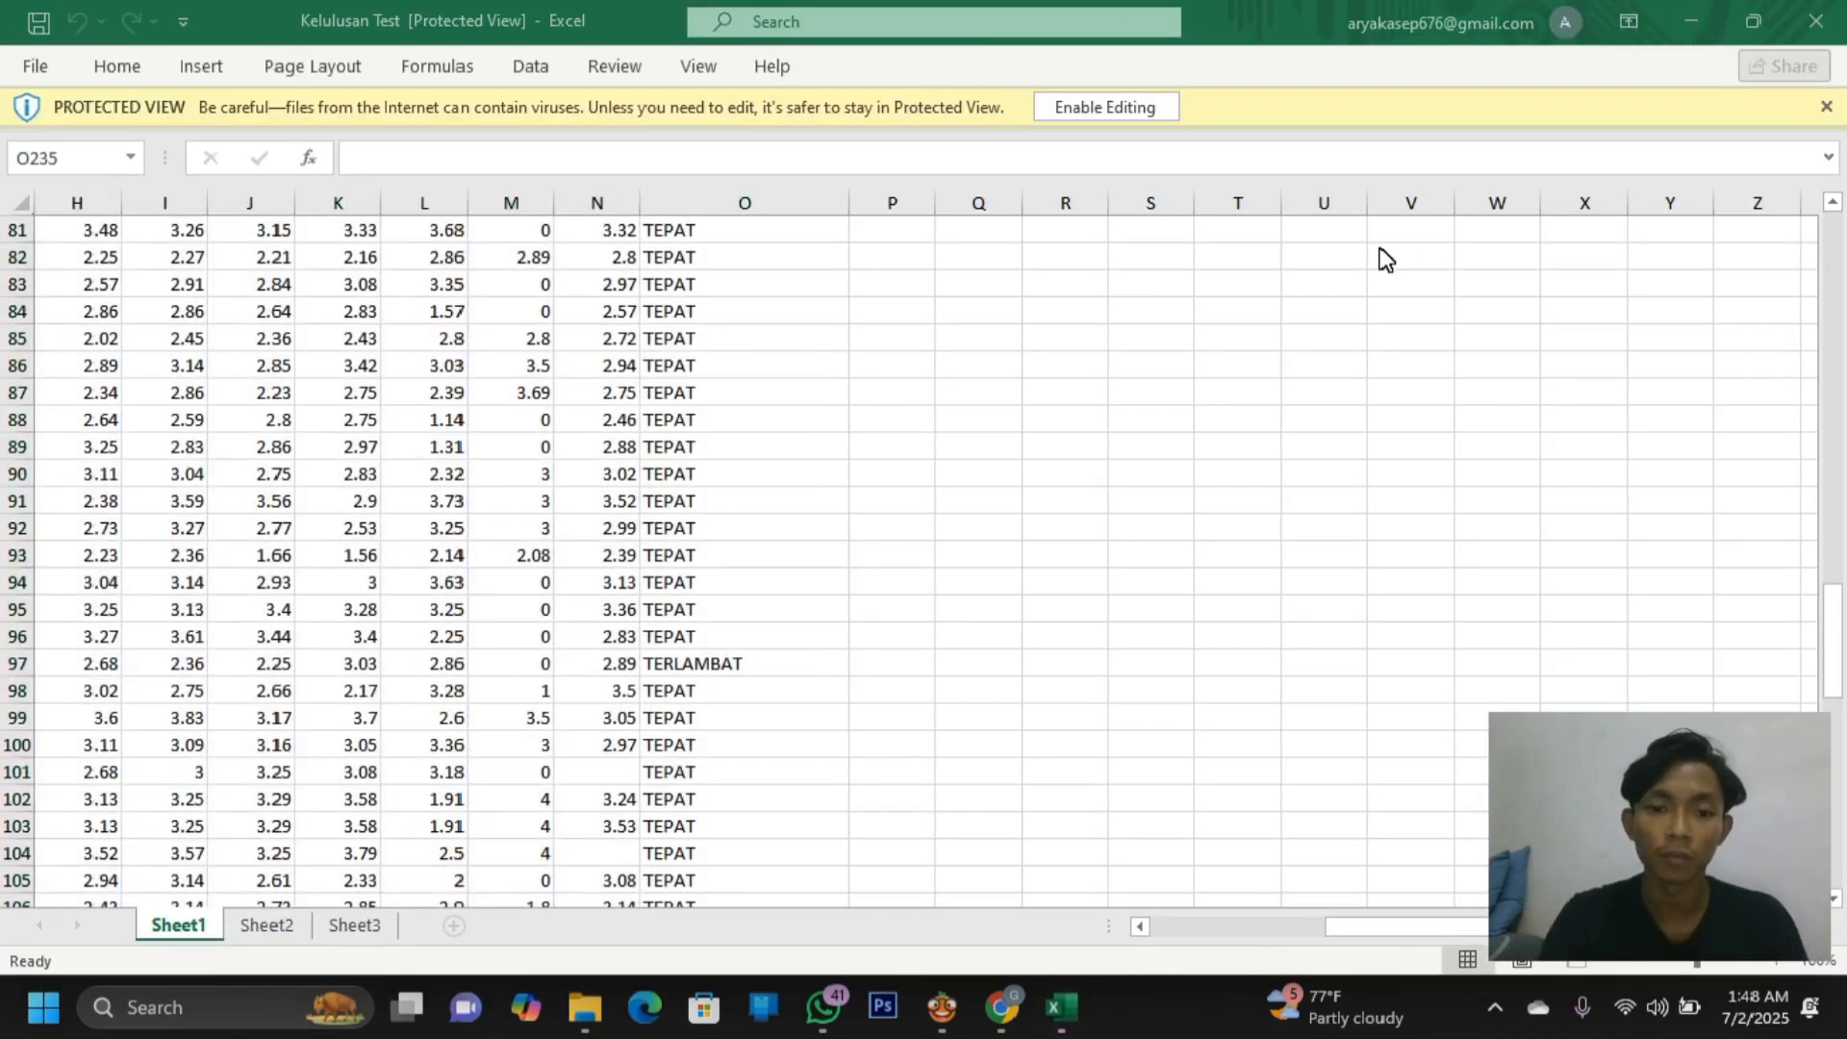
Scroll Kelulusan Test back to row 1 and column A, then minimize Excel
scroll(1149, 439, "up", 15)
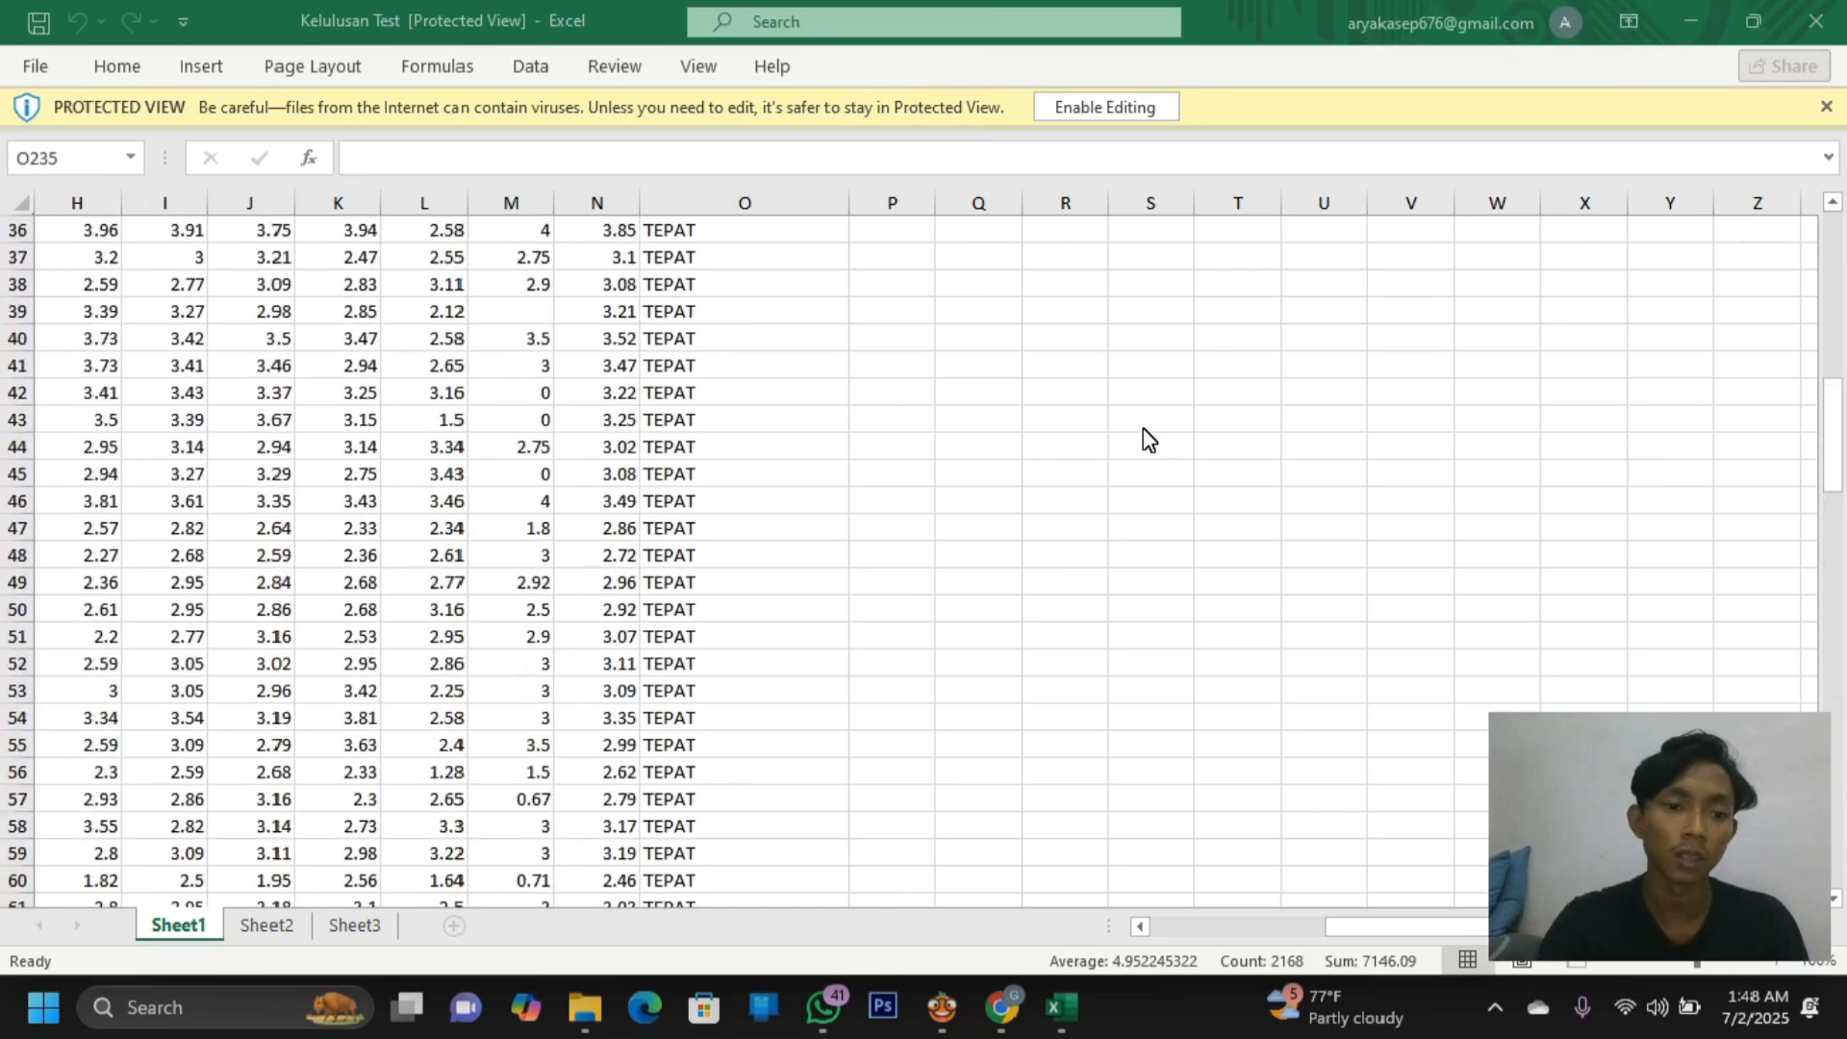
scroll(1143, 429, "up", 10)
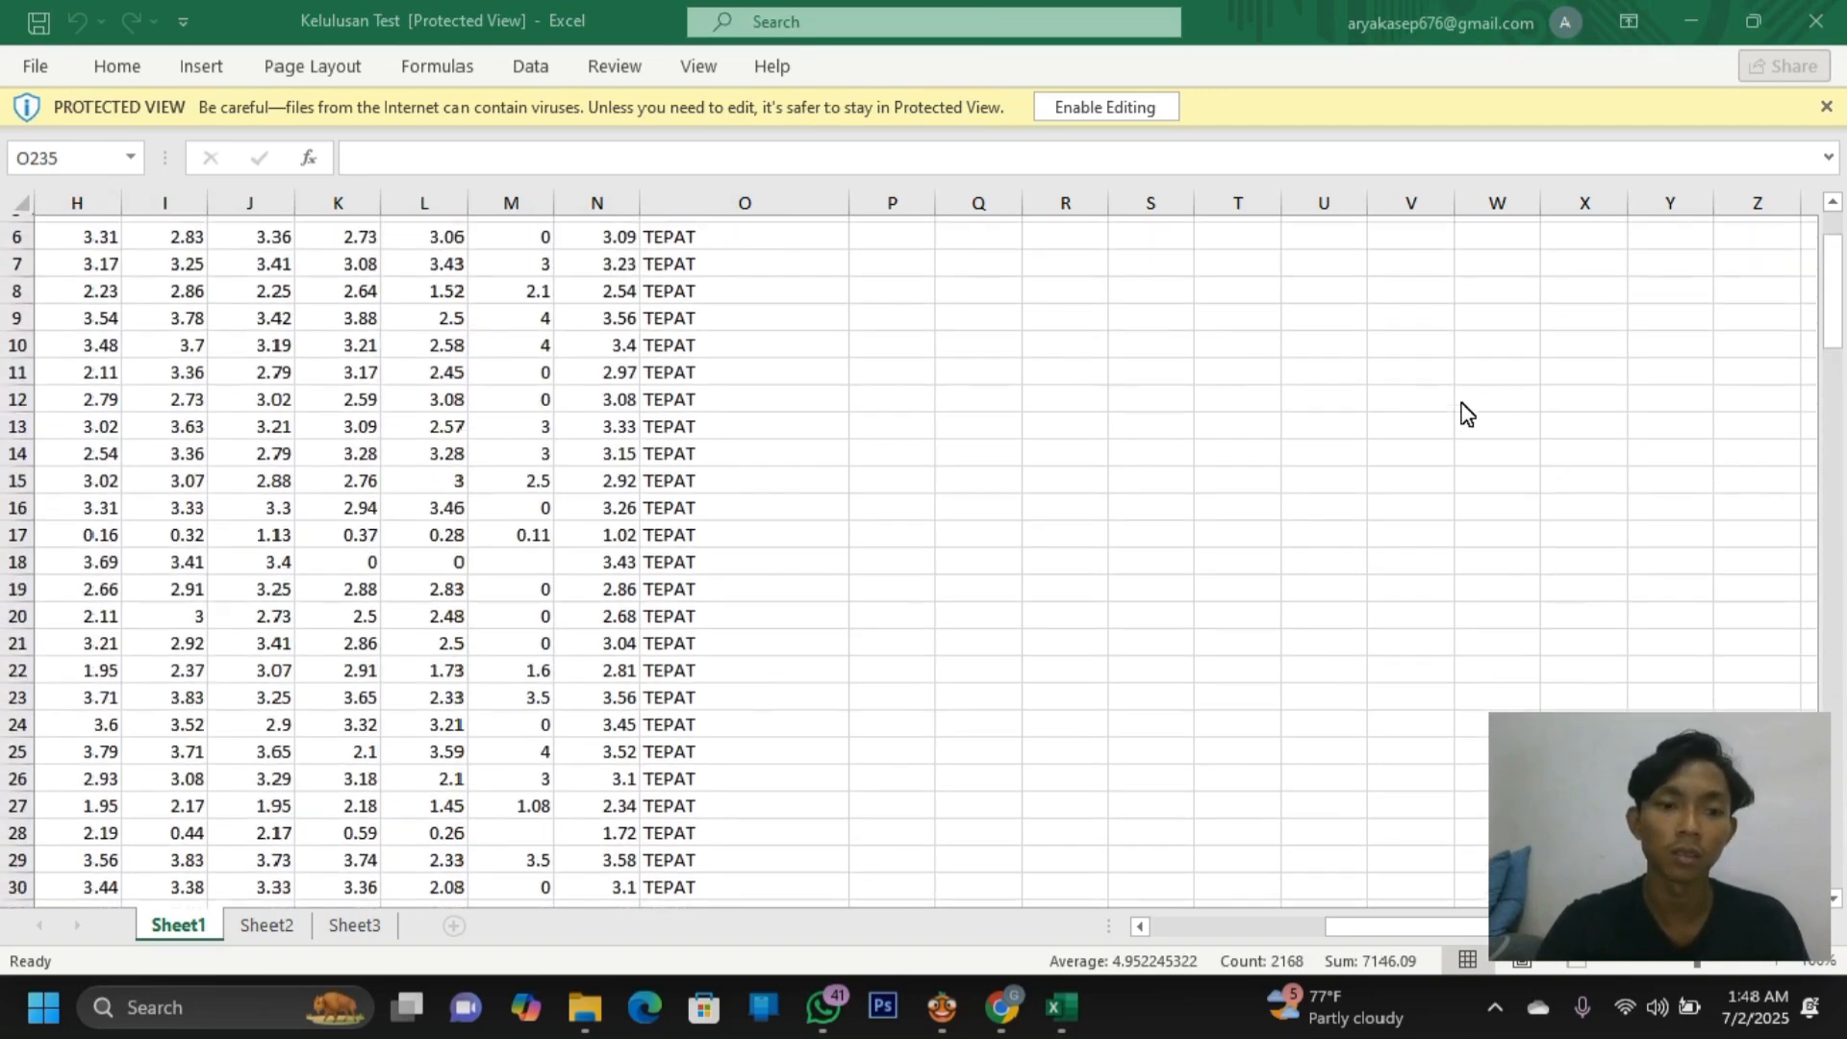
scroll(1465, 413, "up", 2)
scroll(1039, 301, "left", 4)
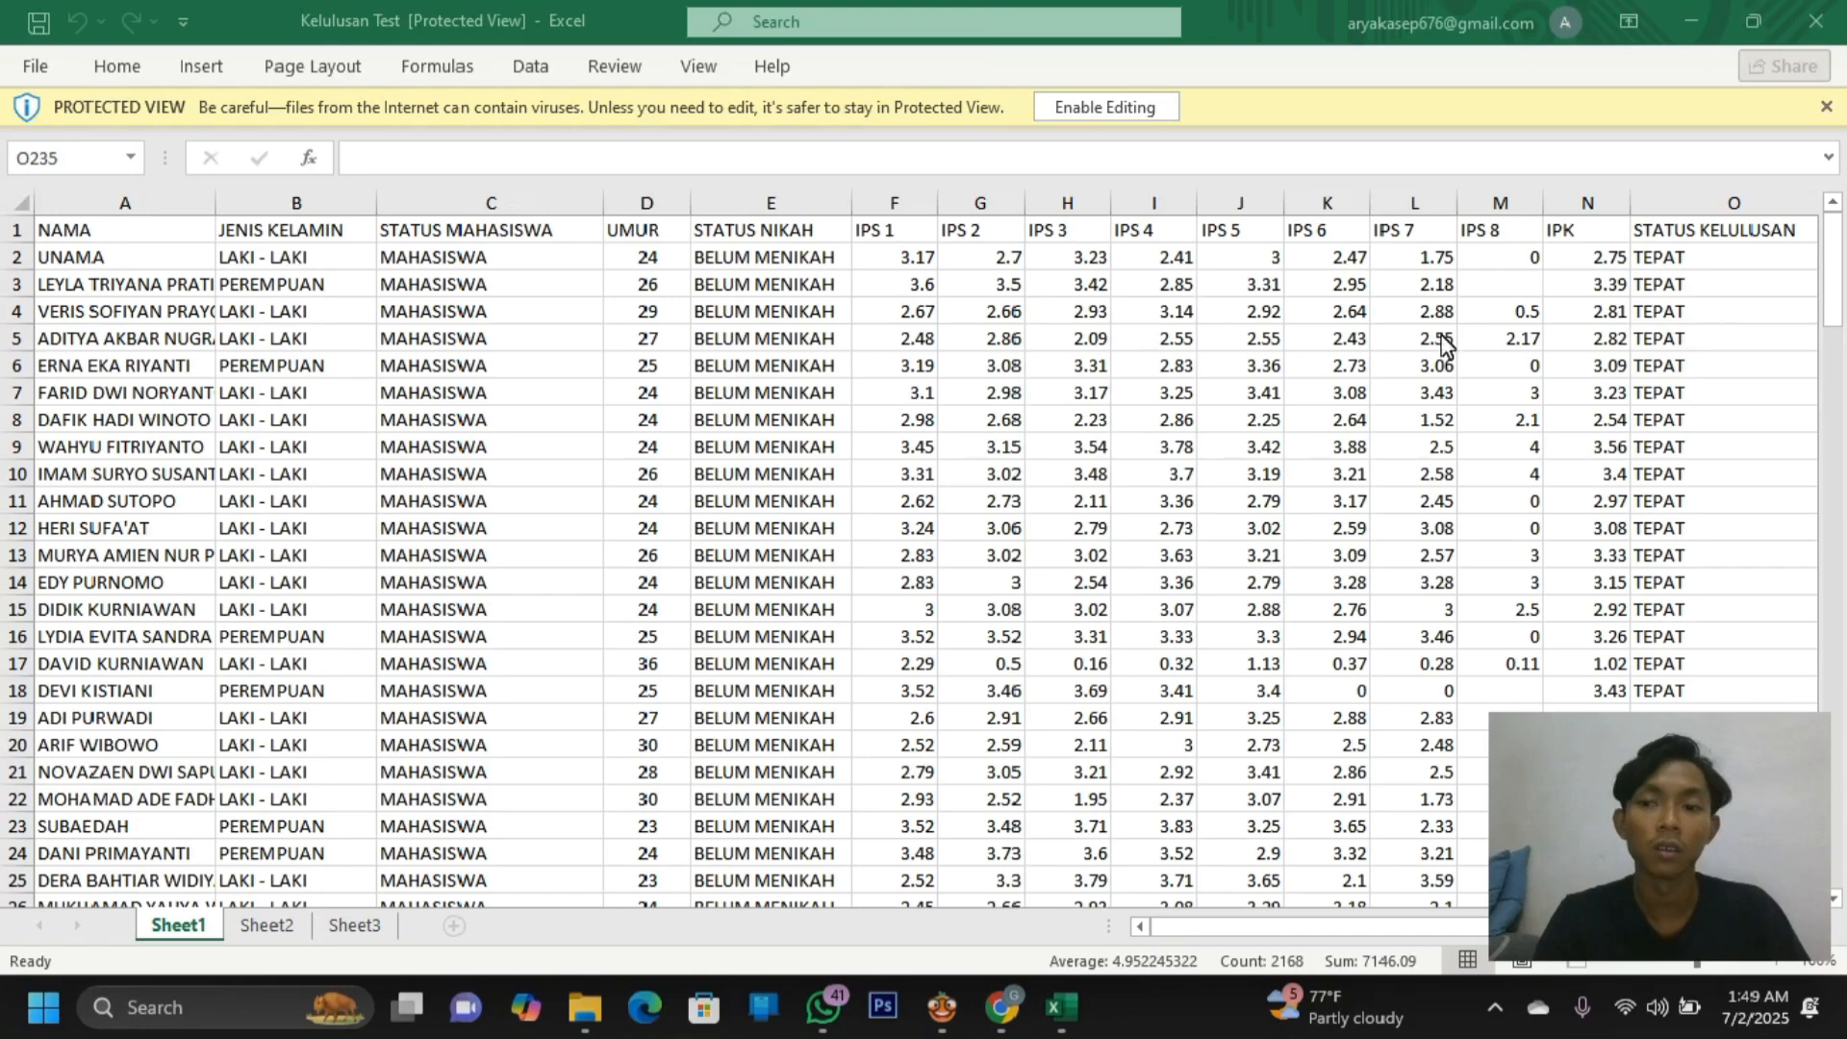
left_click(1690, 30)
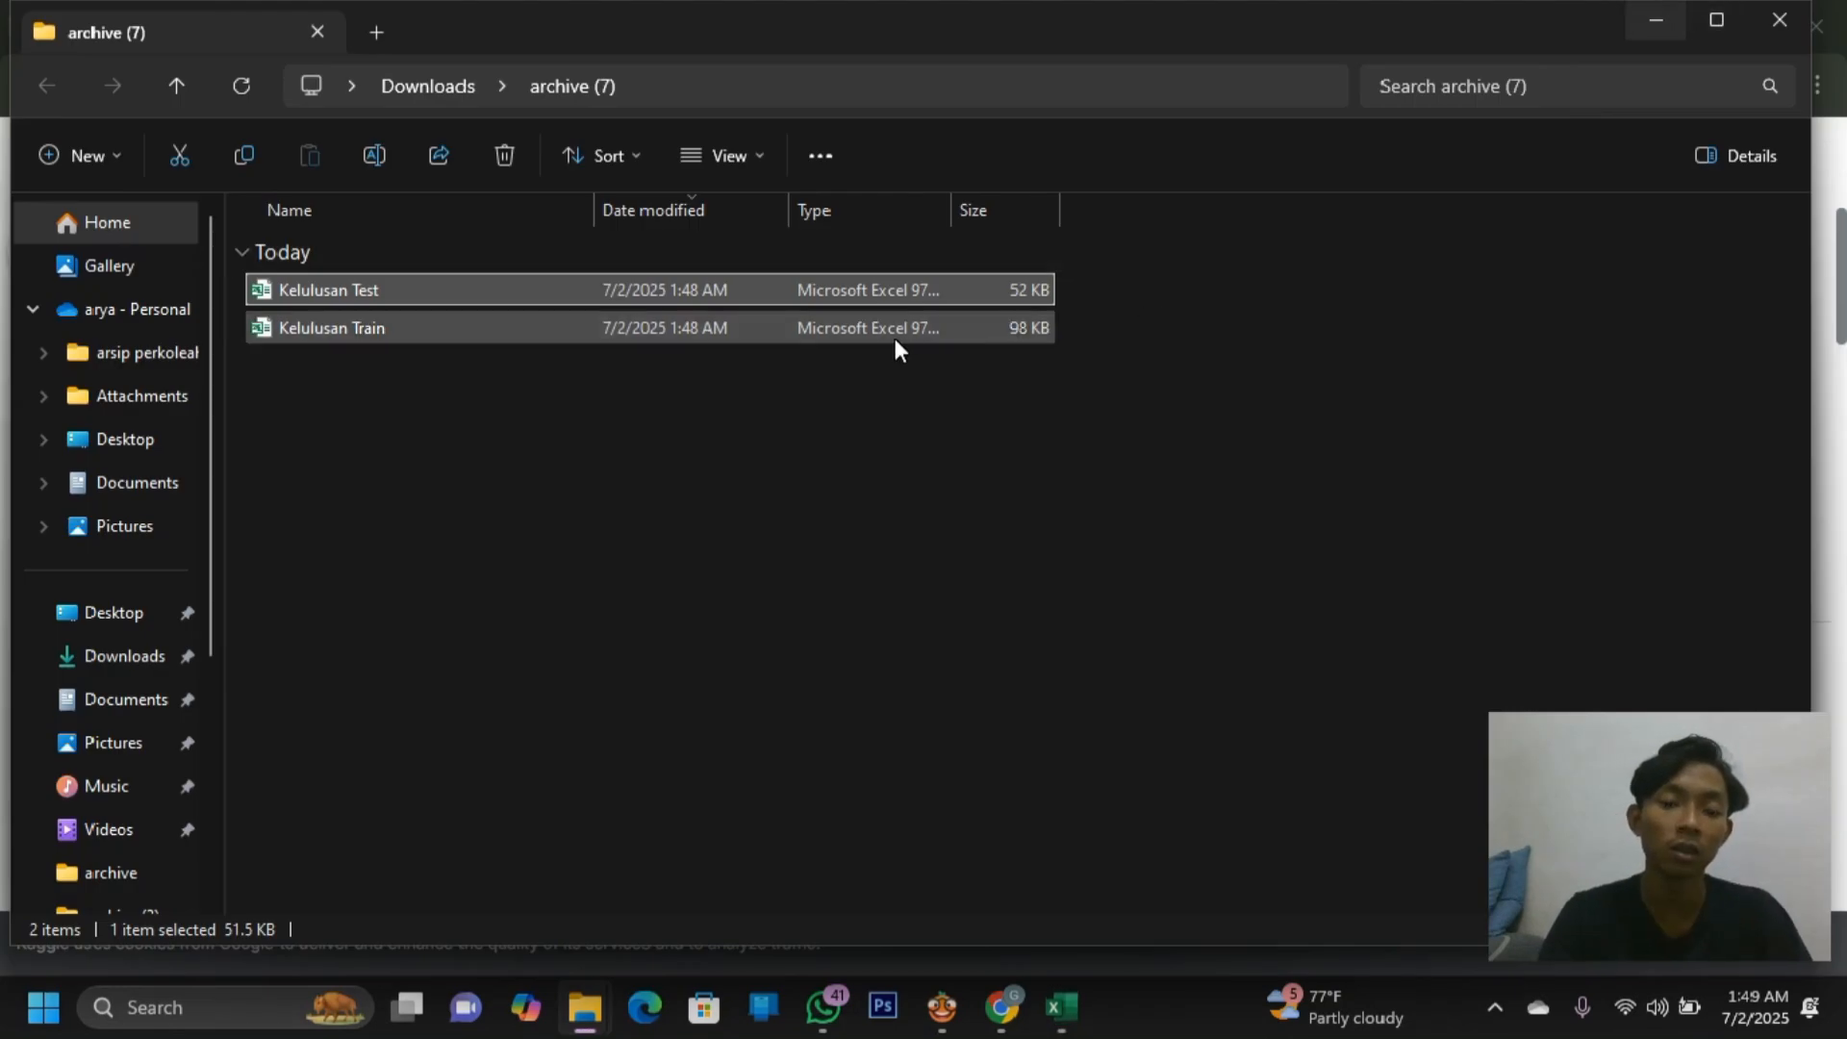
Open Kelulusan Train and select the STATUS KELULUSAN cells in column O
left_click(892, 332)
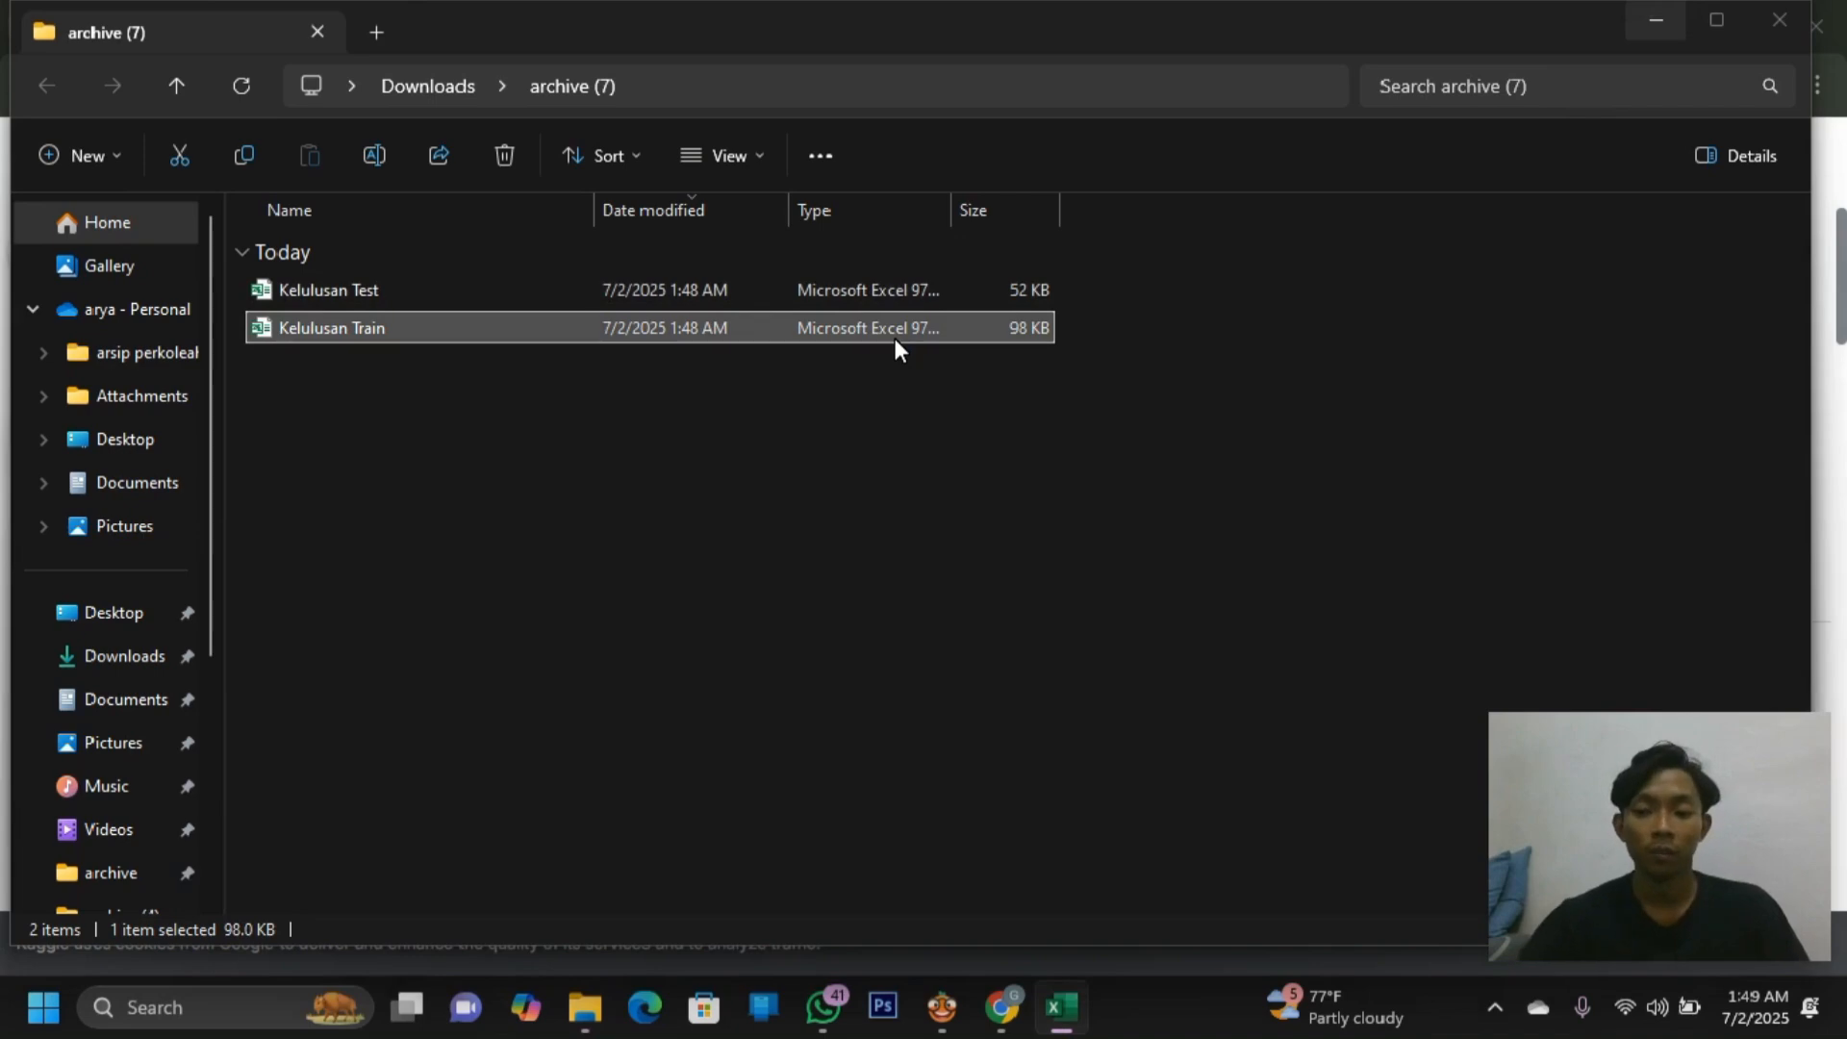
double_click(895, 328)
scroll(895, 481, "up", 20)
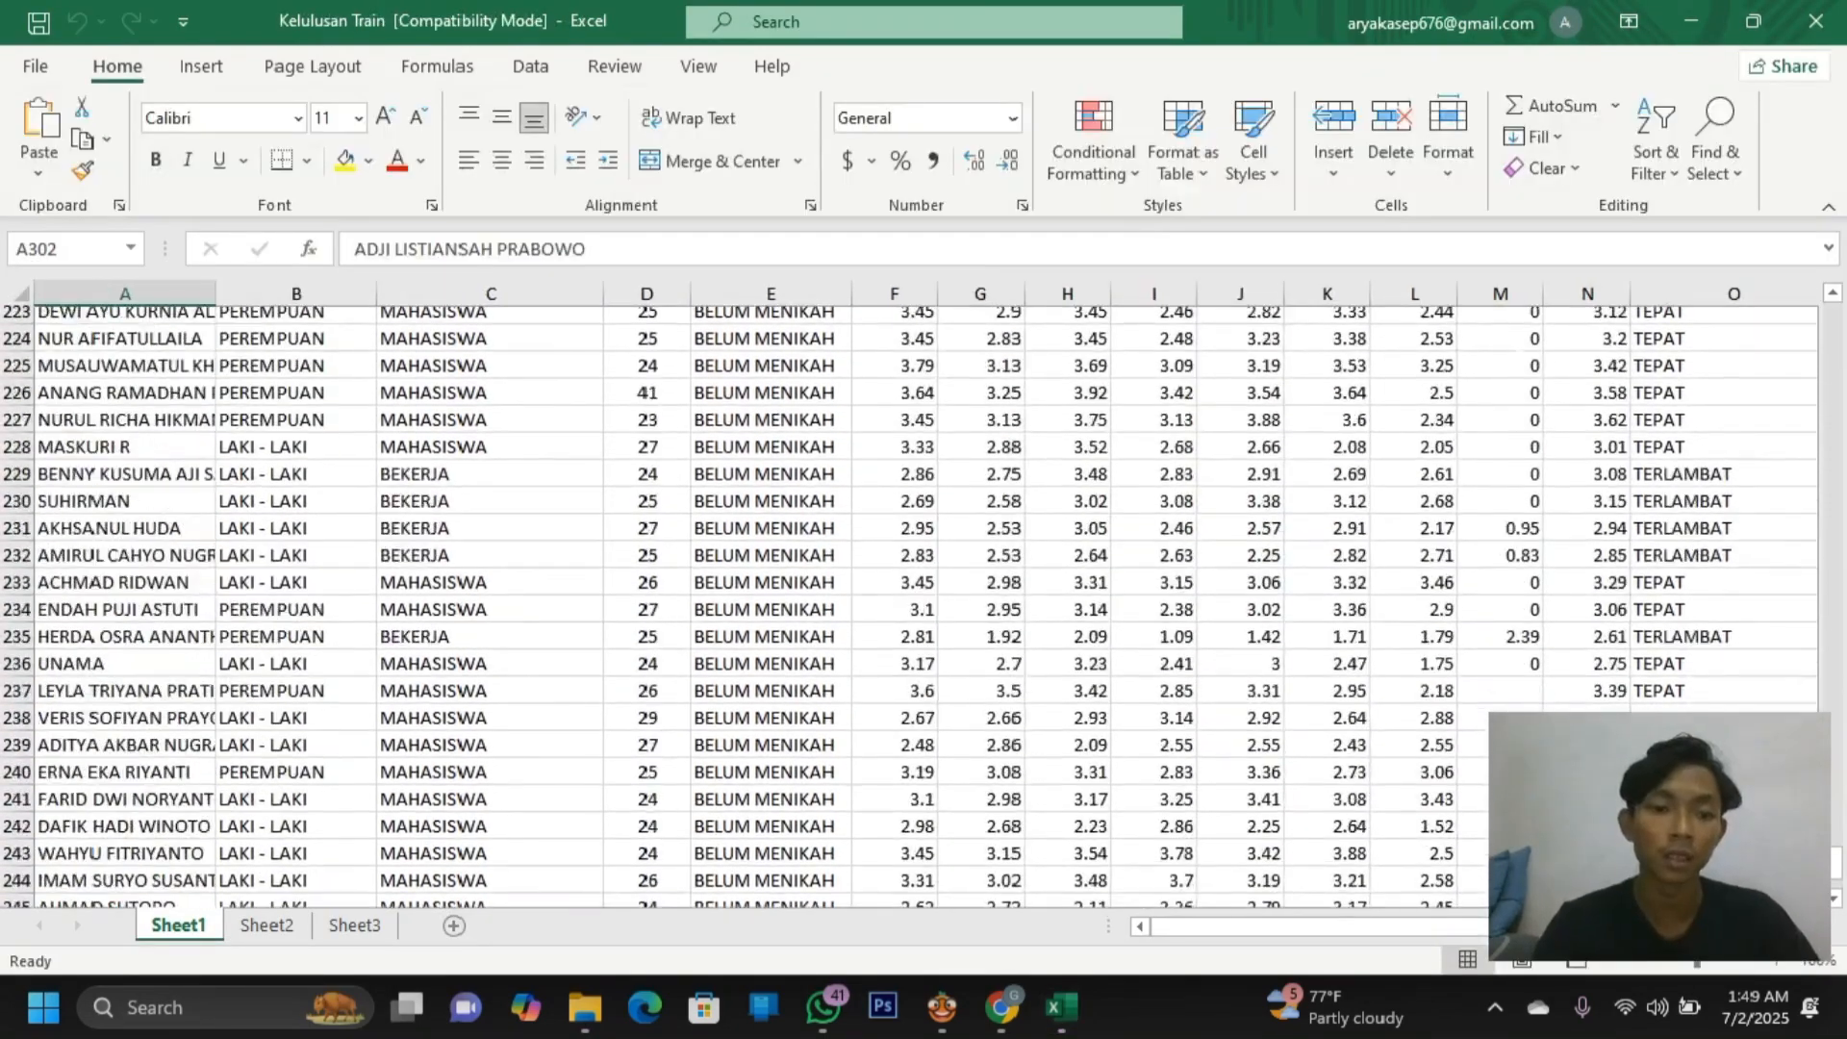
scroll(909, 606, "up", 20)
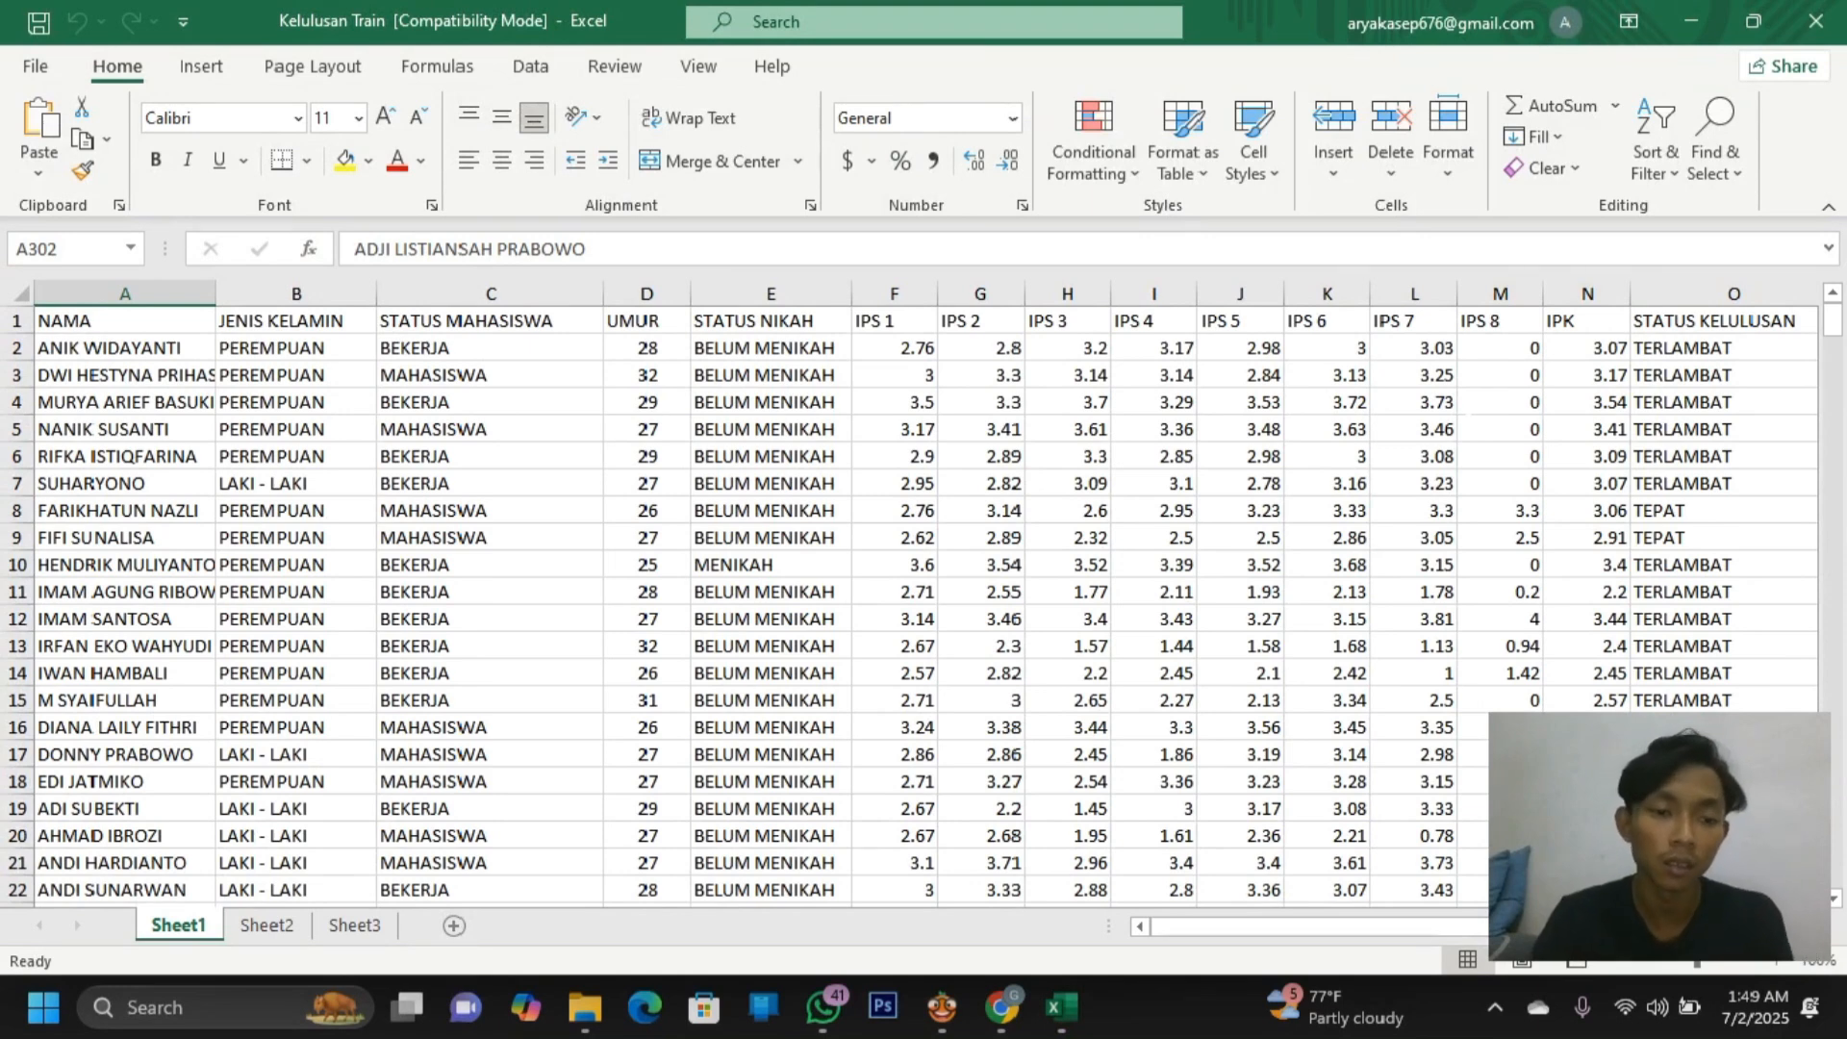
scroll(912, 595, "right", 2)
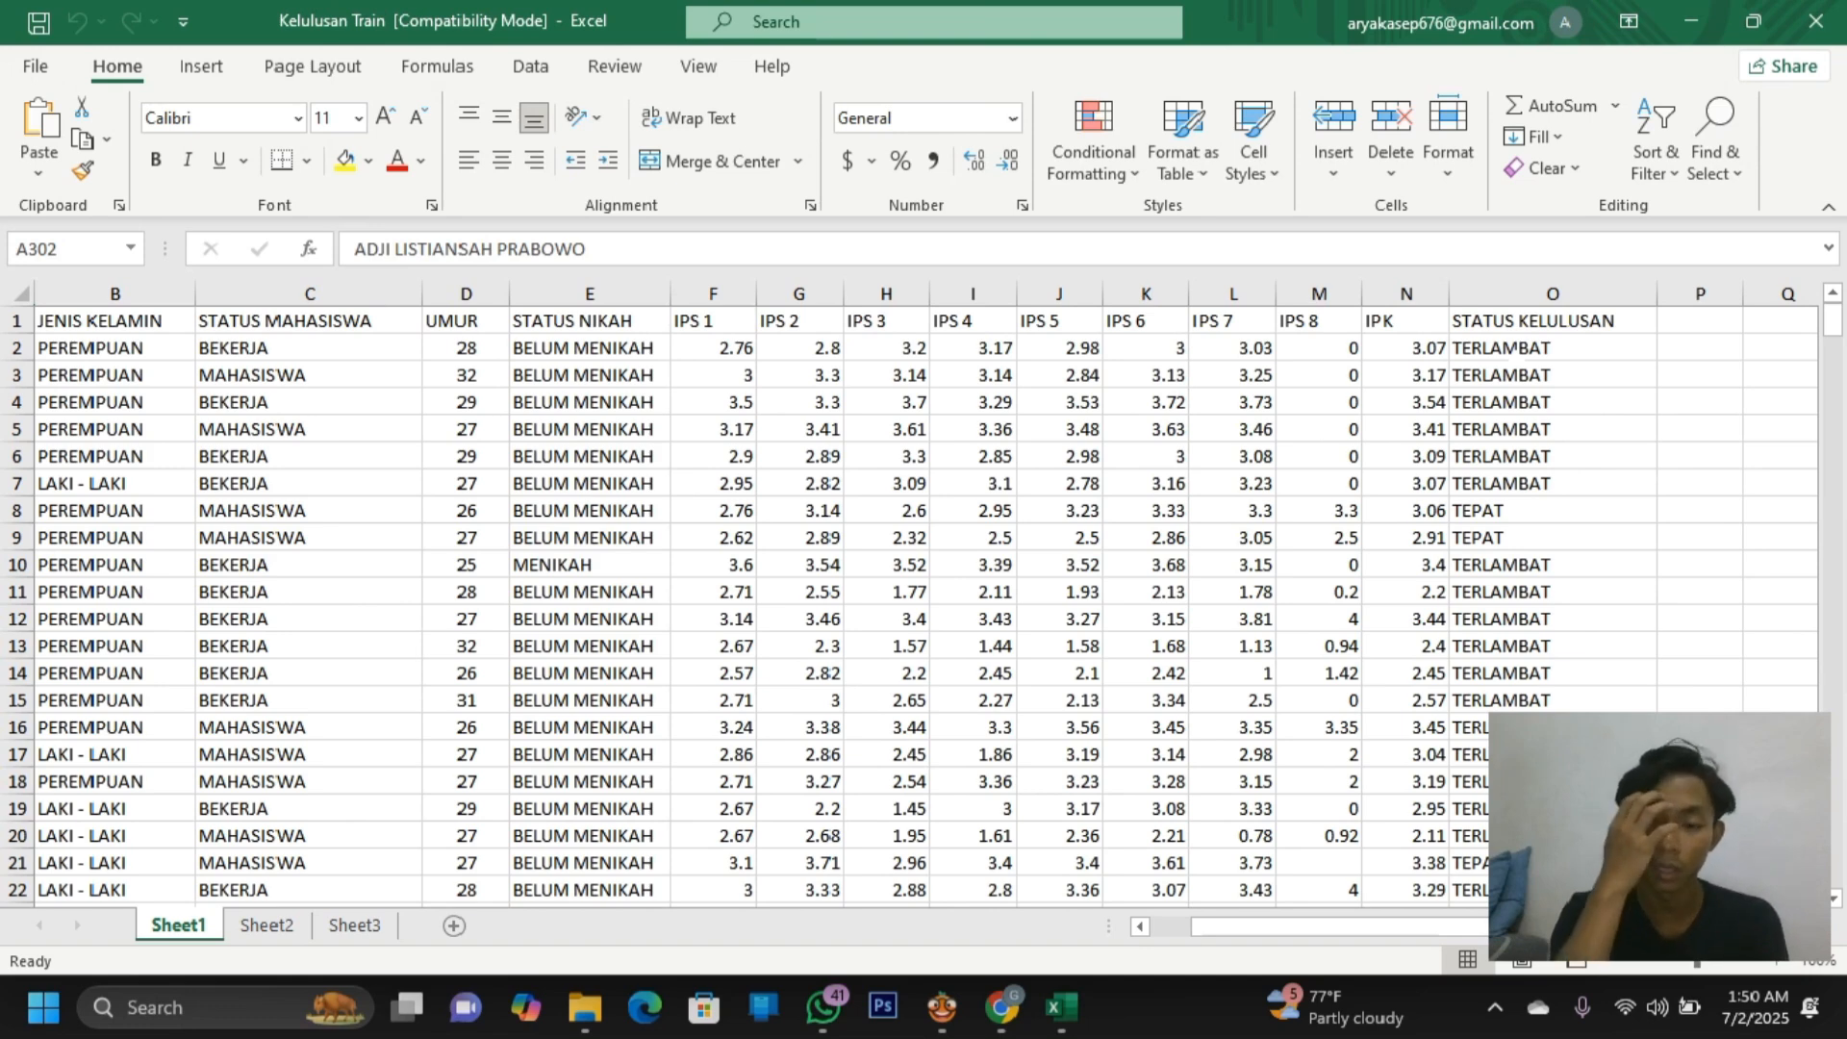
left_click_drag(1540, 323, 1543, 956)
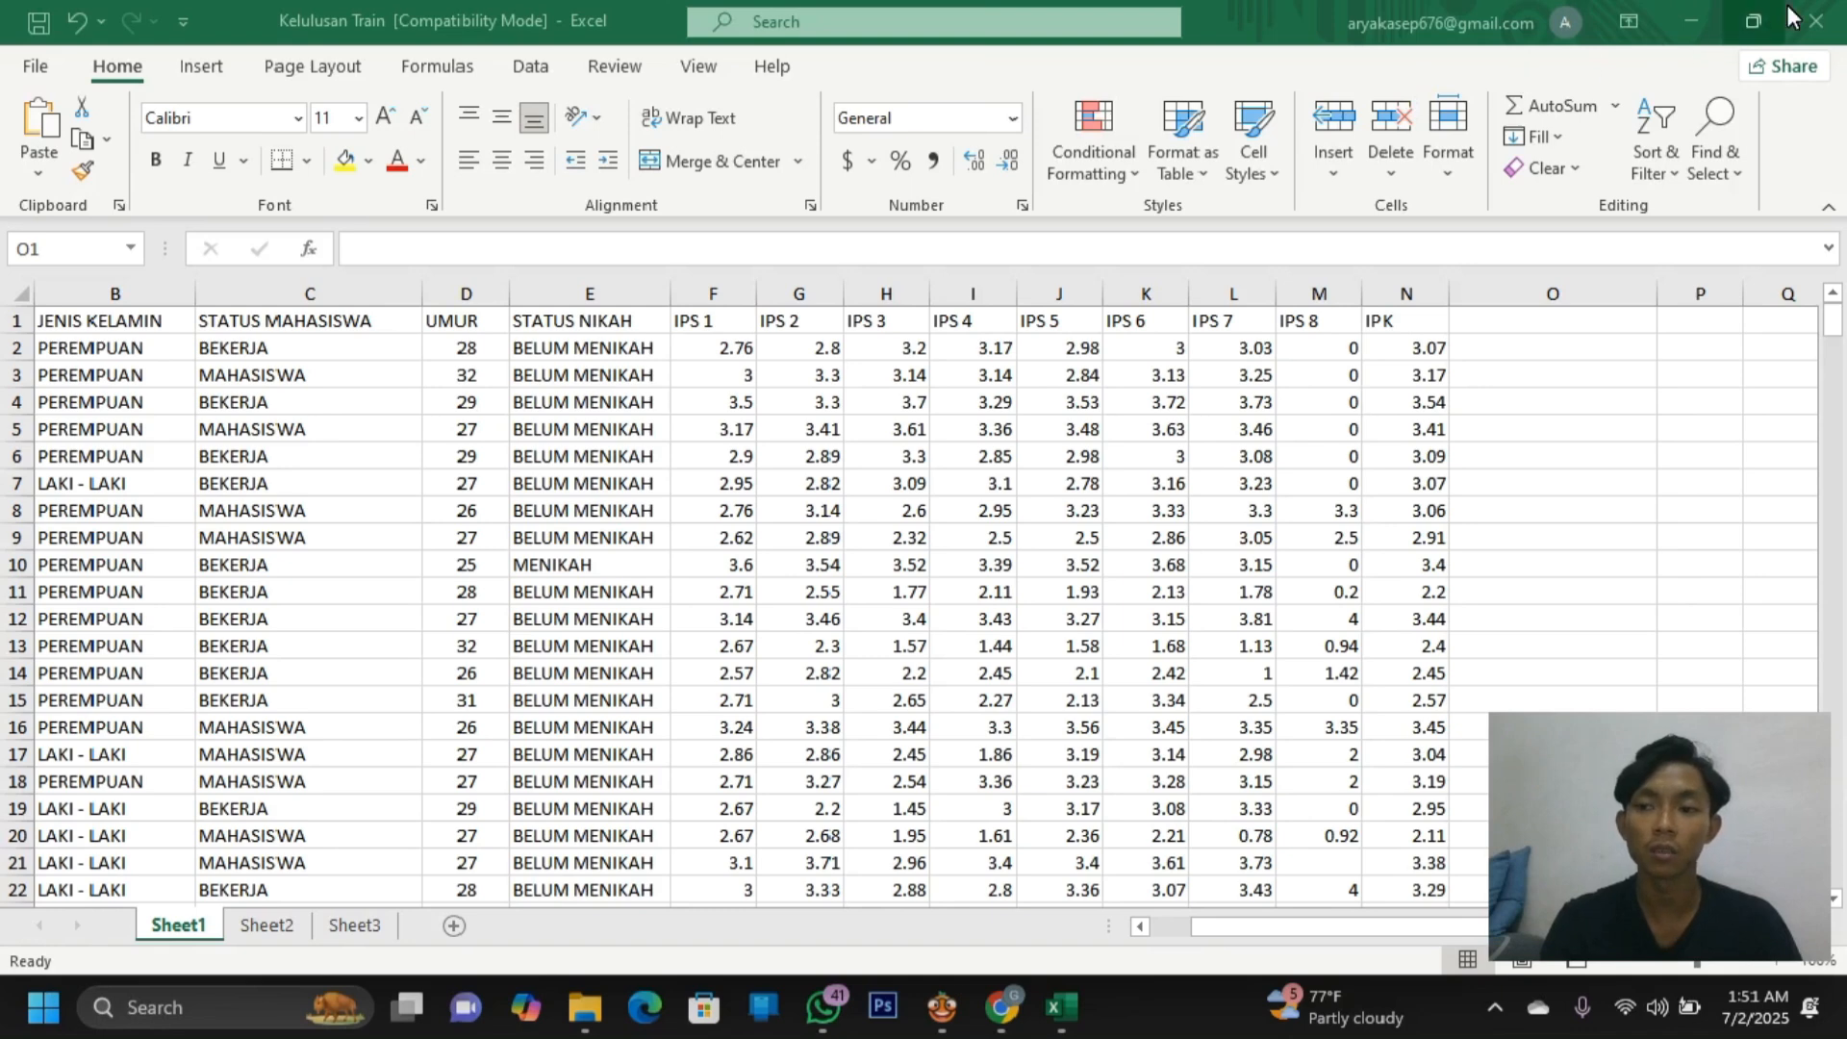
Minimize both workbooks and Chrome, close the archive (7) and Downloads windows, and bring up Orange
left_click(1705, 17)
left_click(1704, 17)
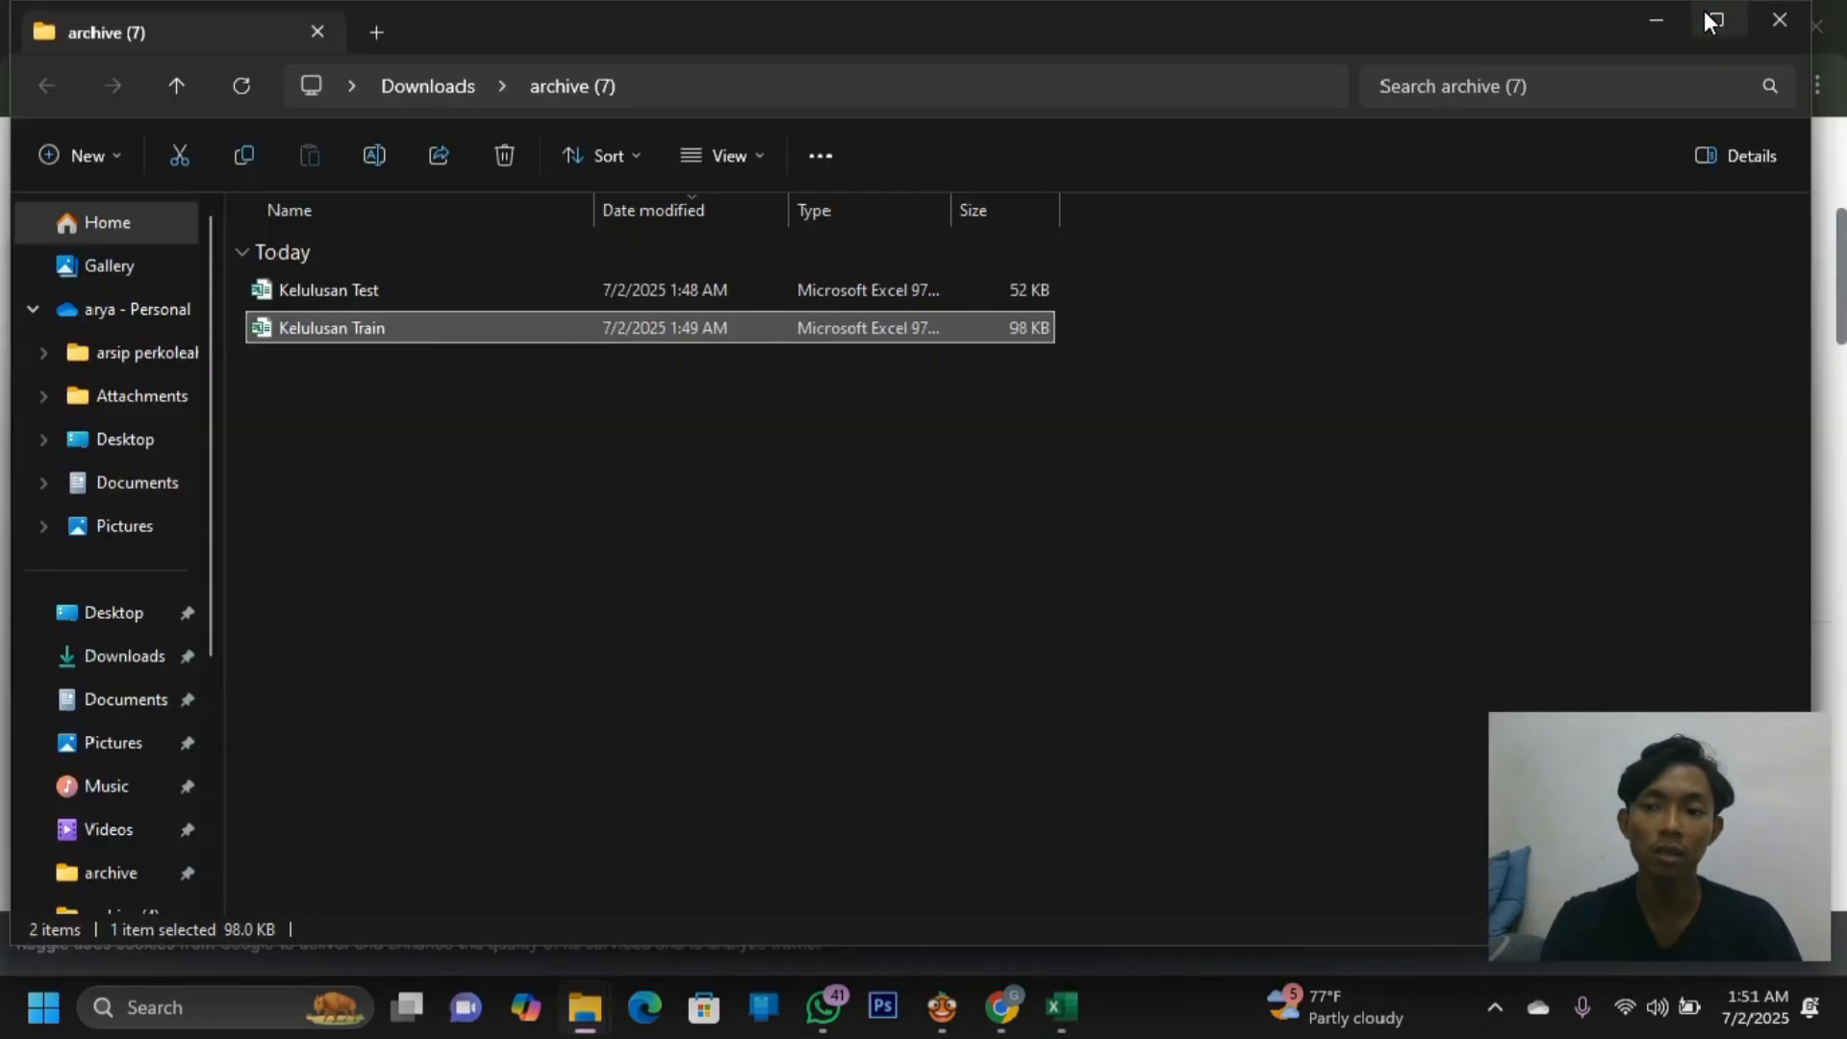
left_click(1706, 20)
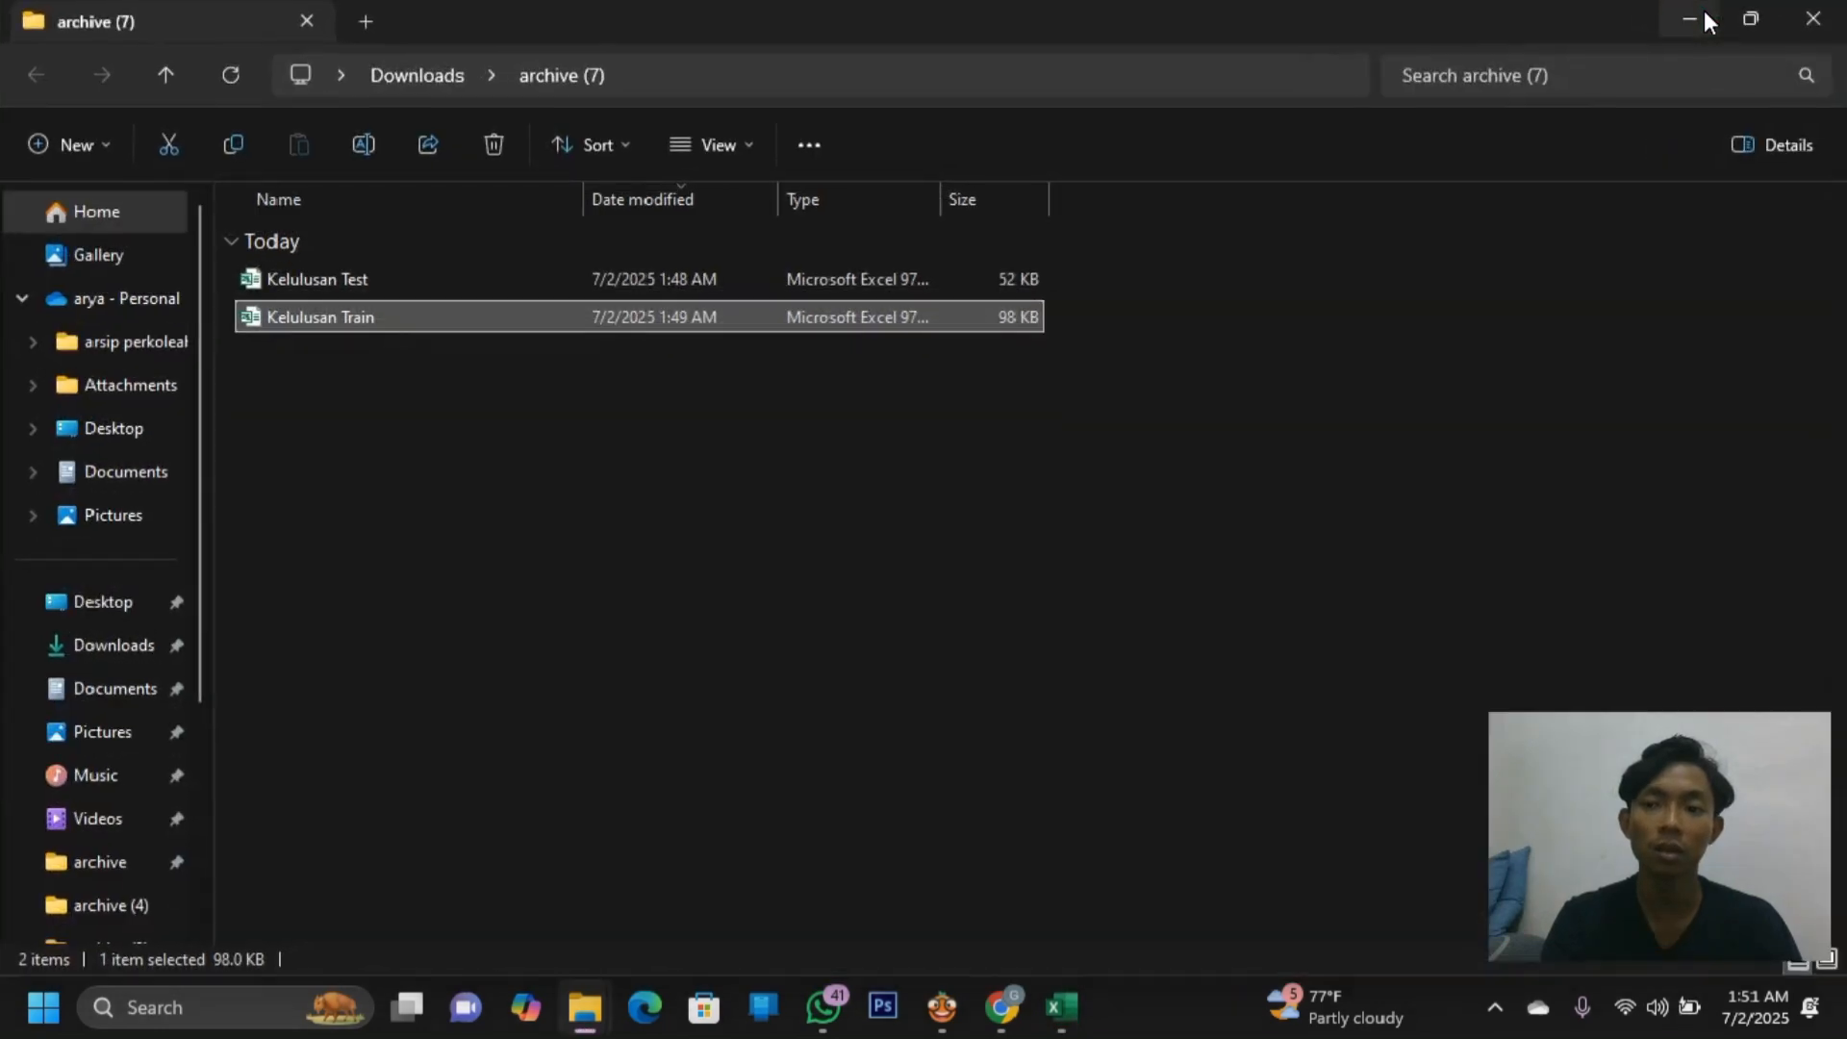
left_click(1833, 33)
left_click(1803, 33)
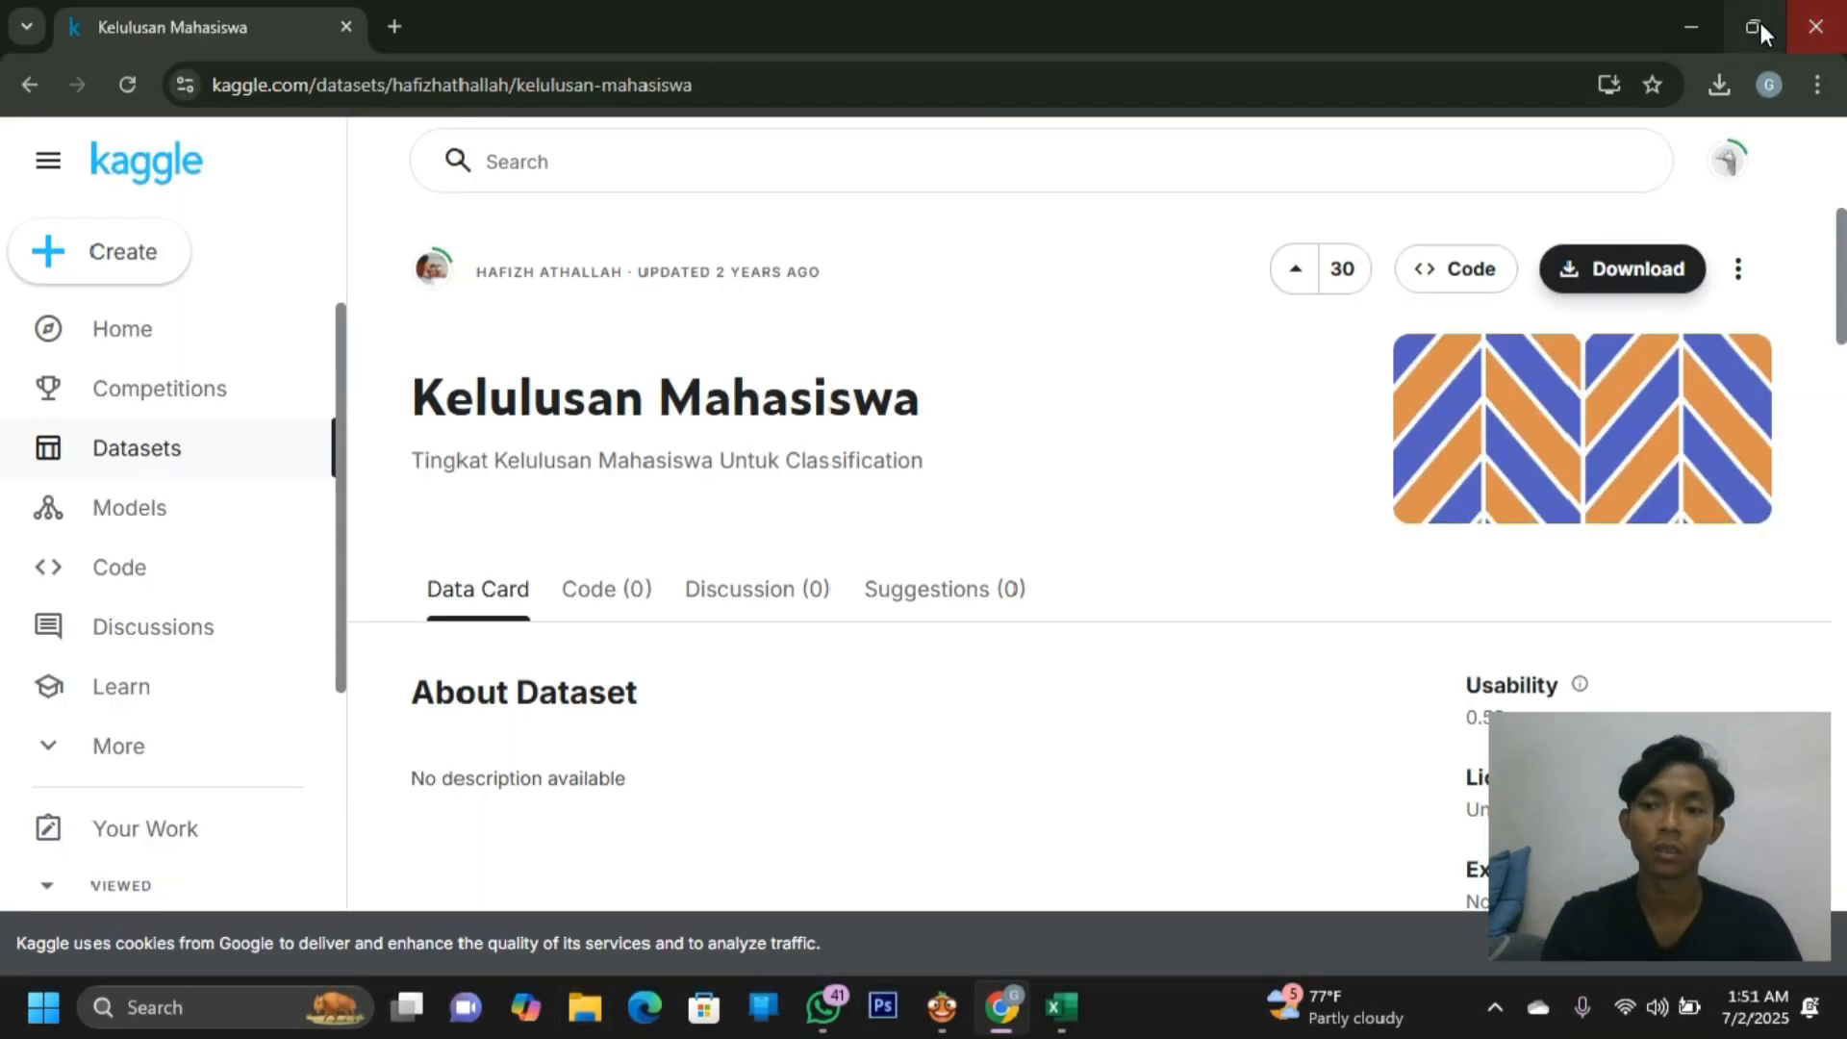
left_click(1704, 14)
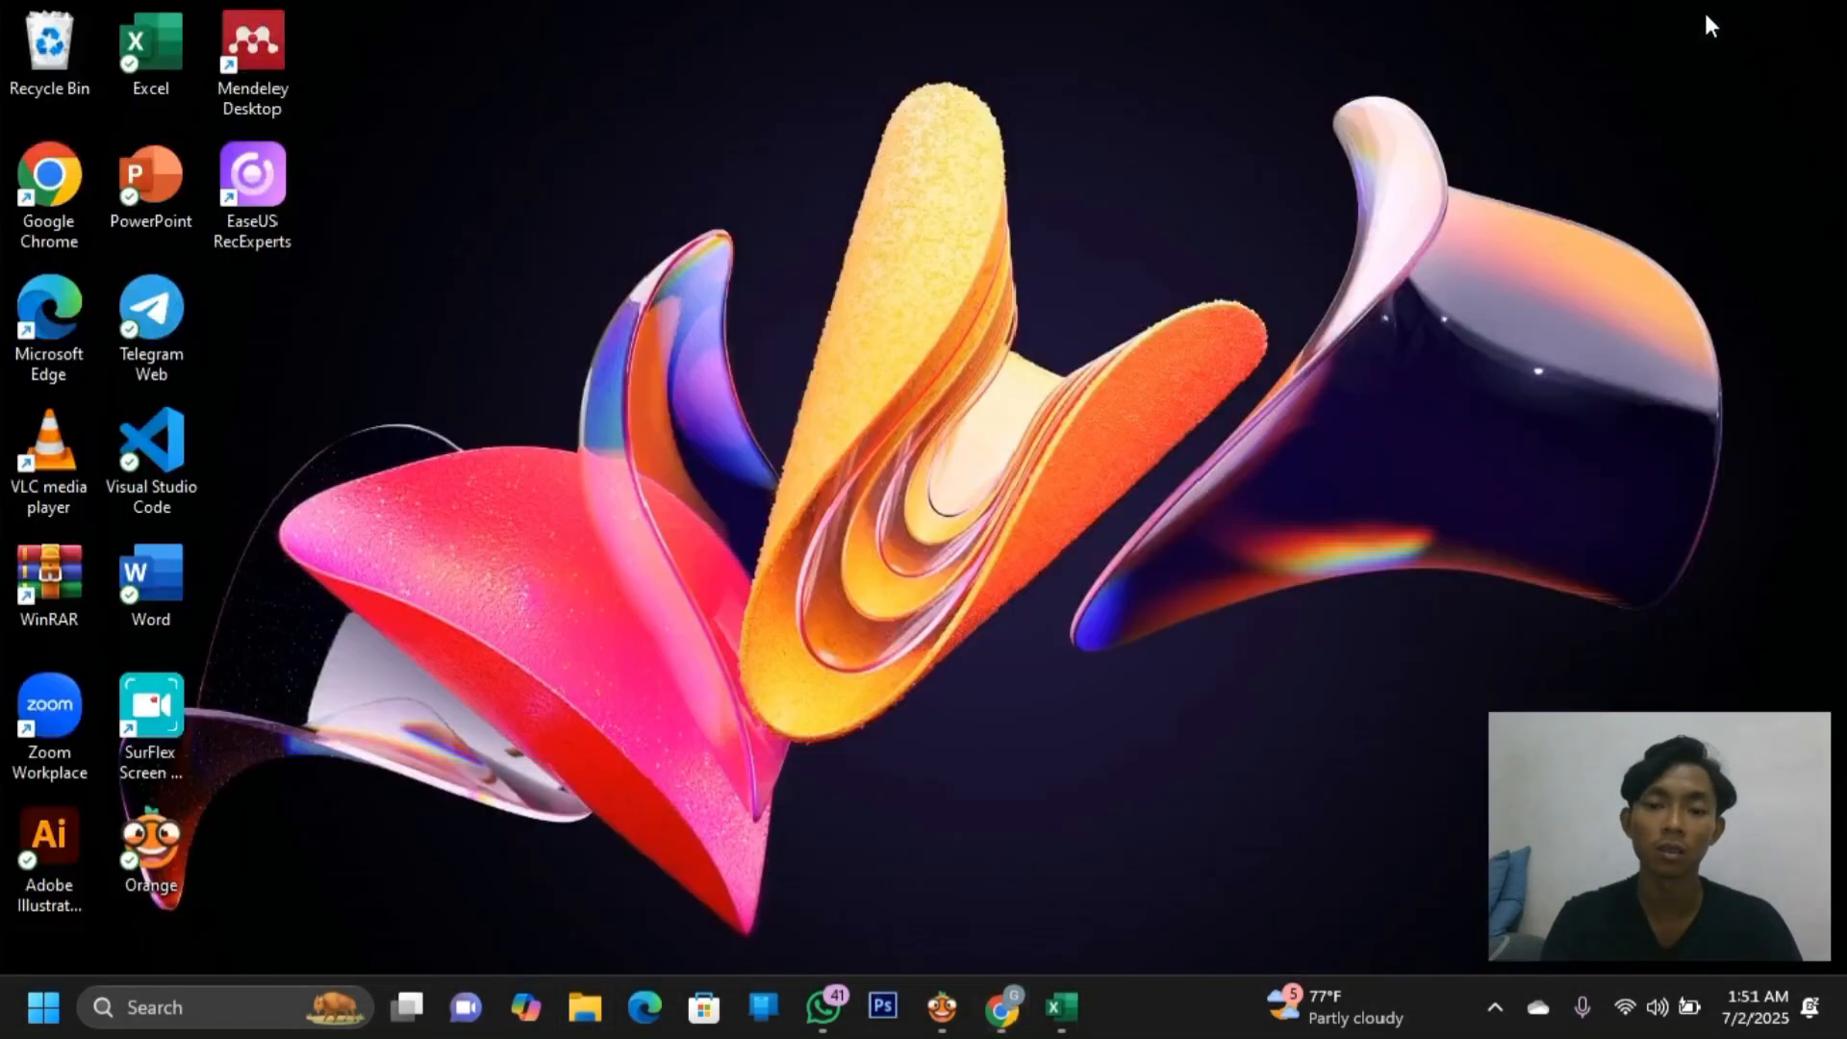
left_click(938, 1010)
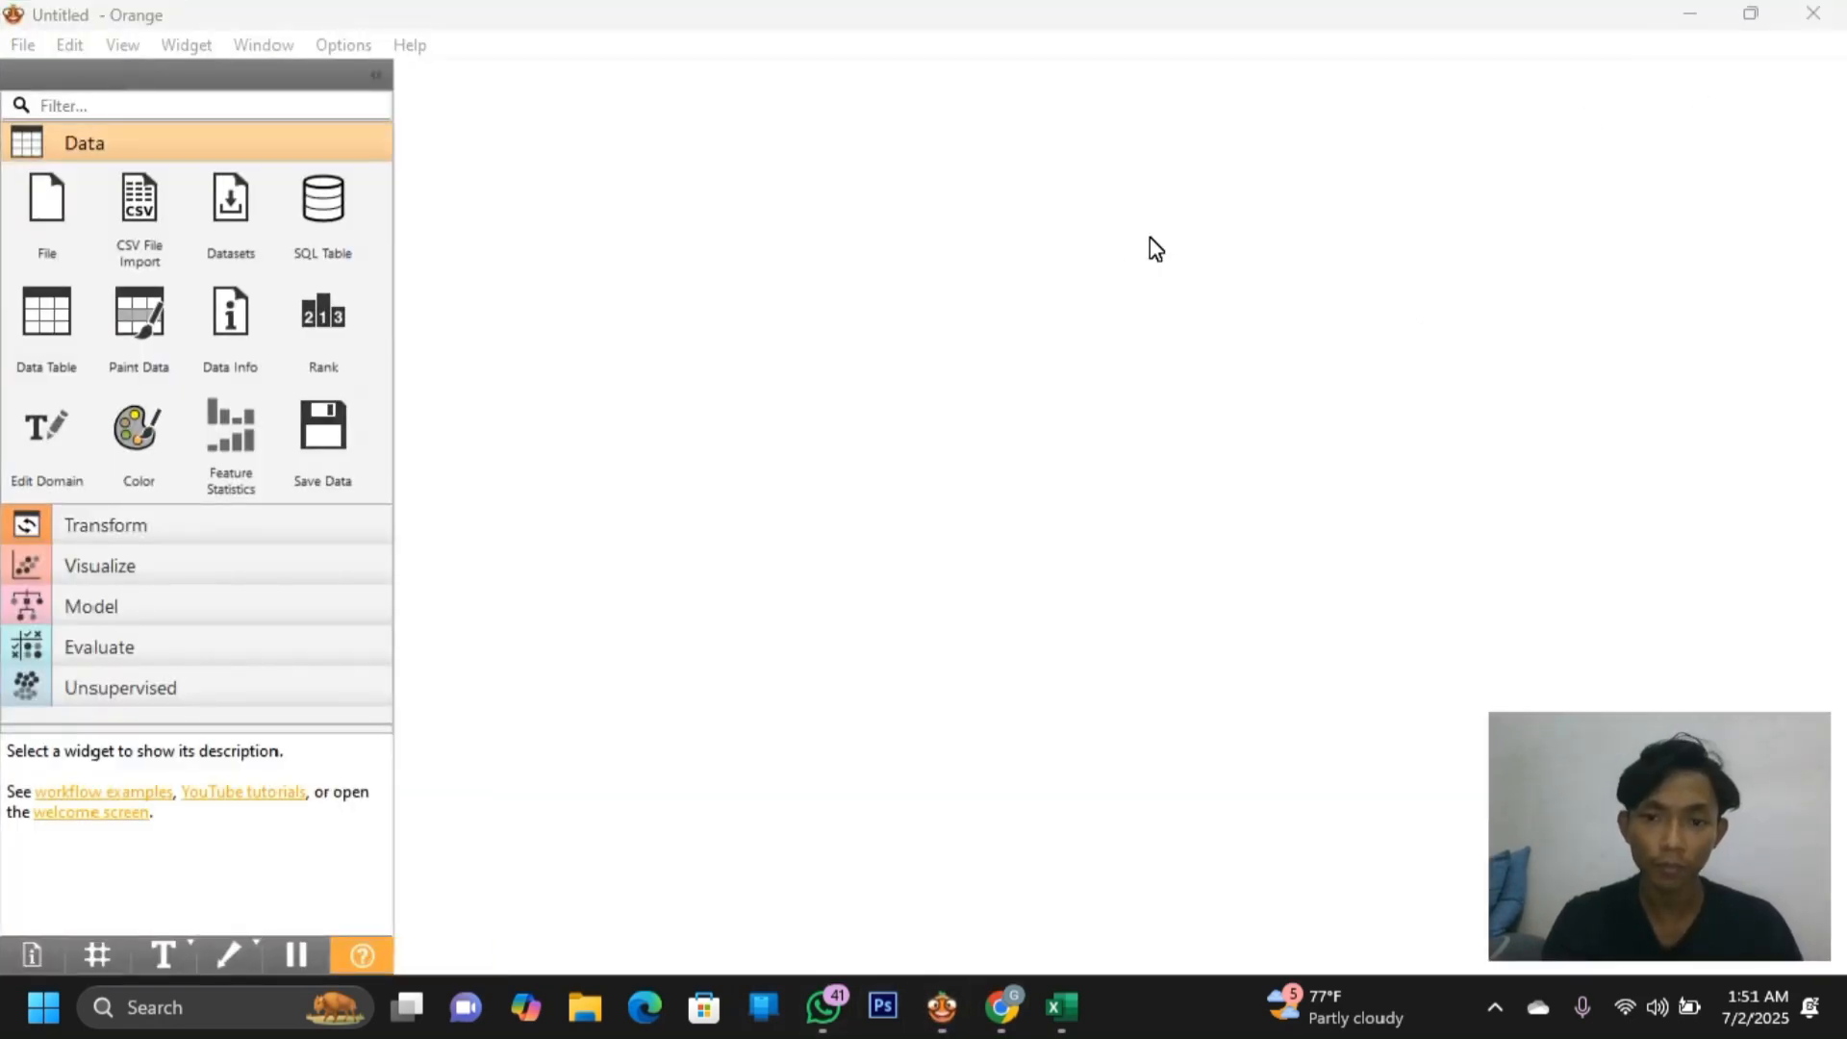
Add two File widgets, placing the second below the first
left_click(73, 199)
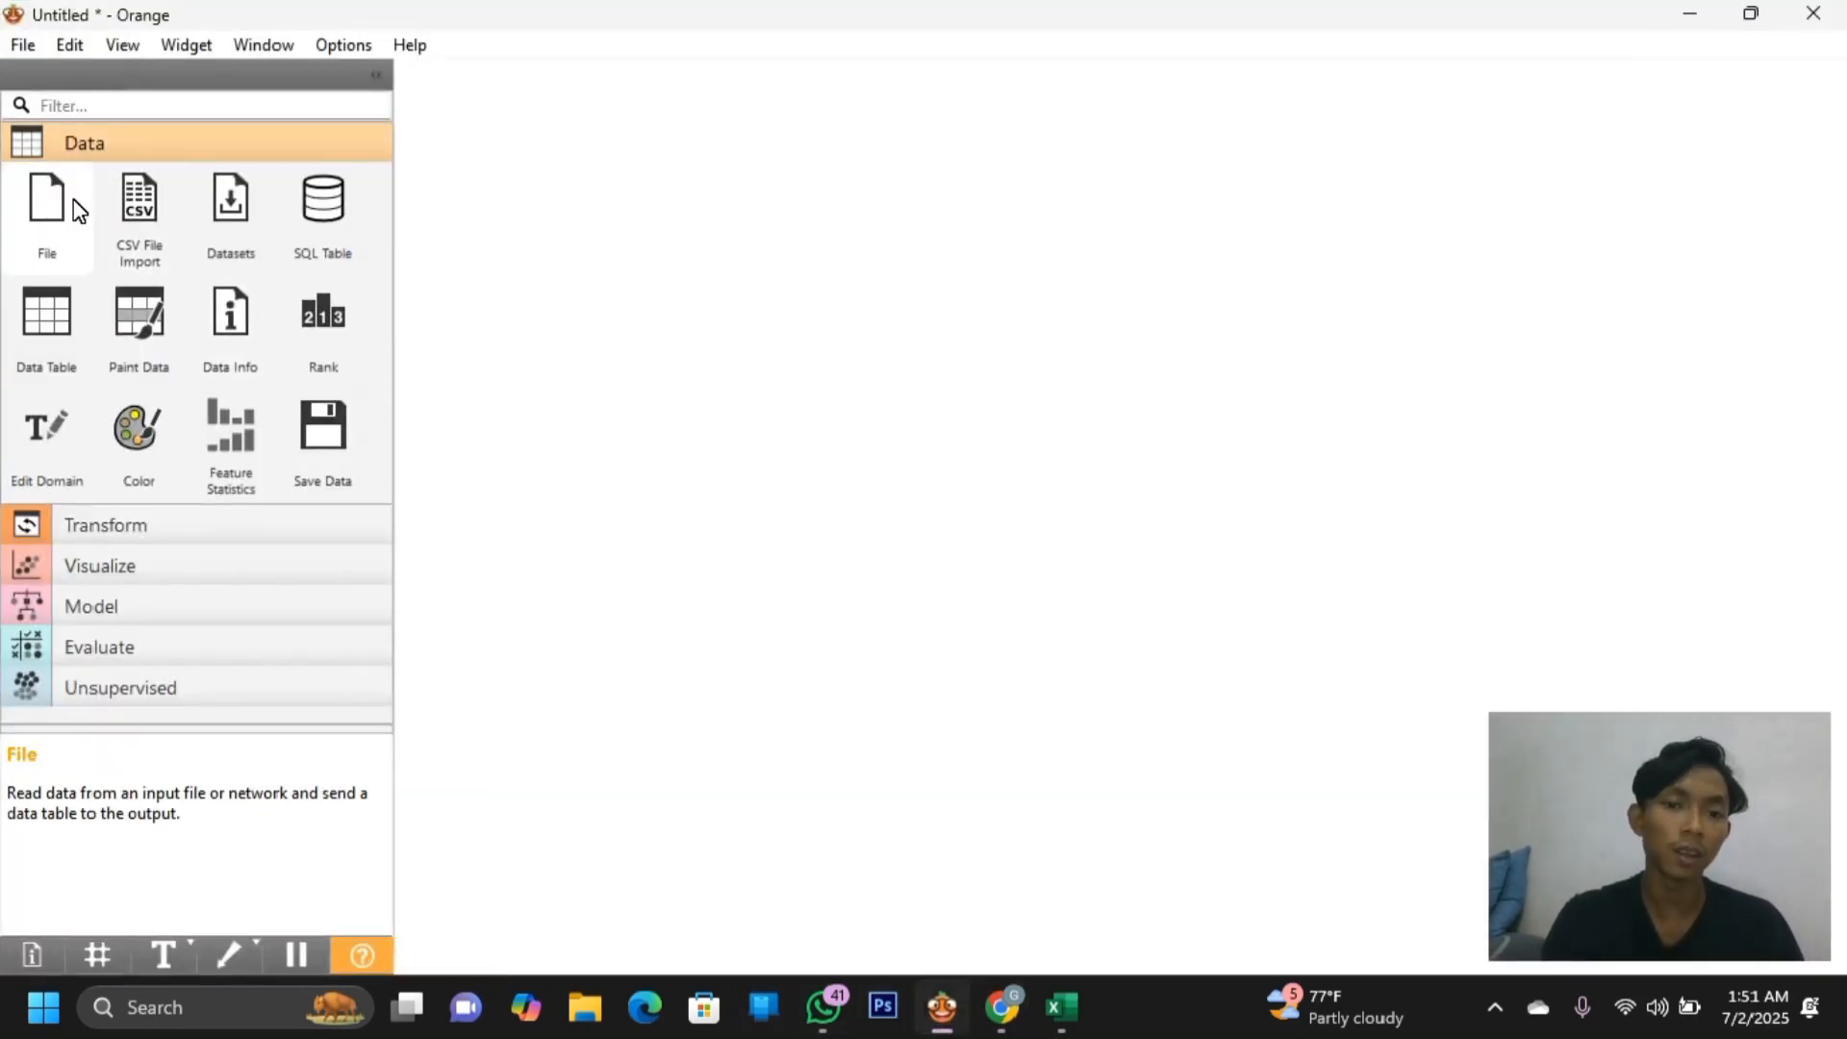
left_click(74, 200)
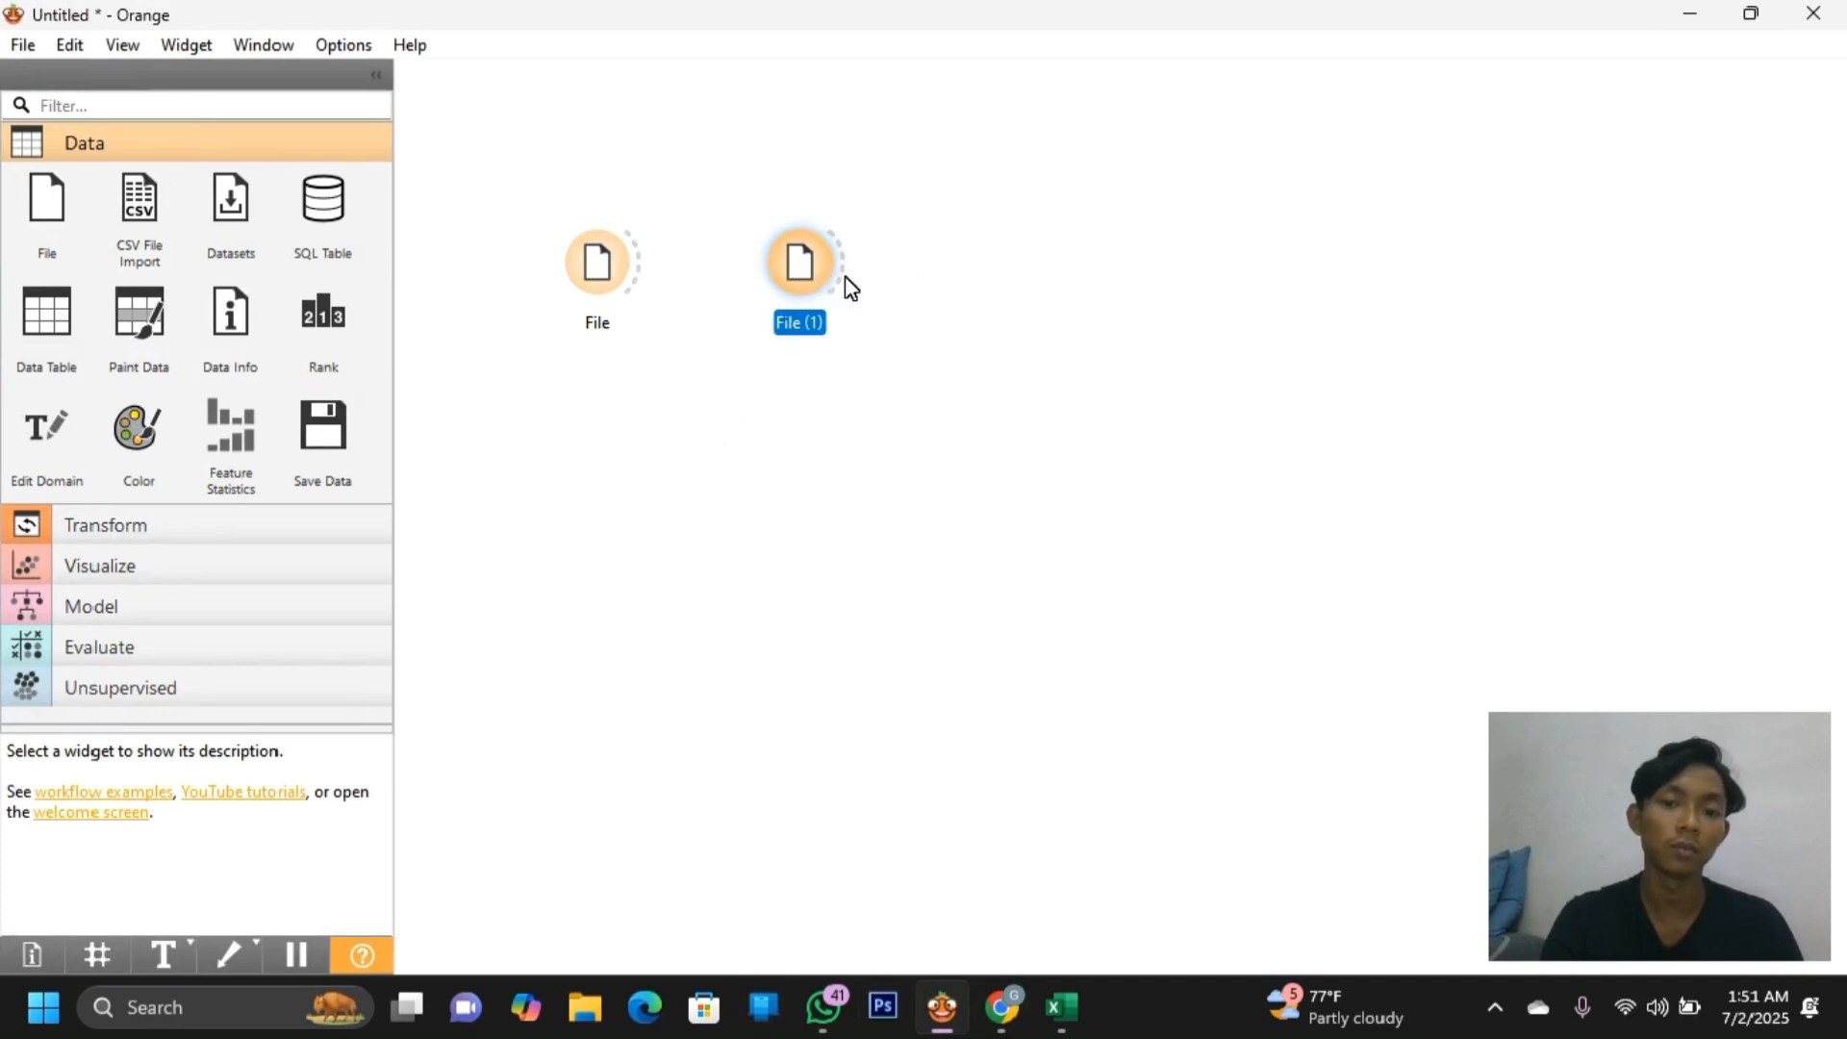
left_click_drag(798, 272, 600, 597)
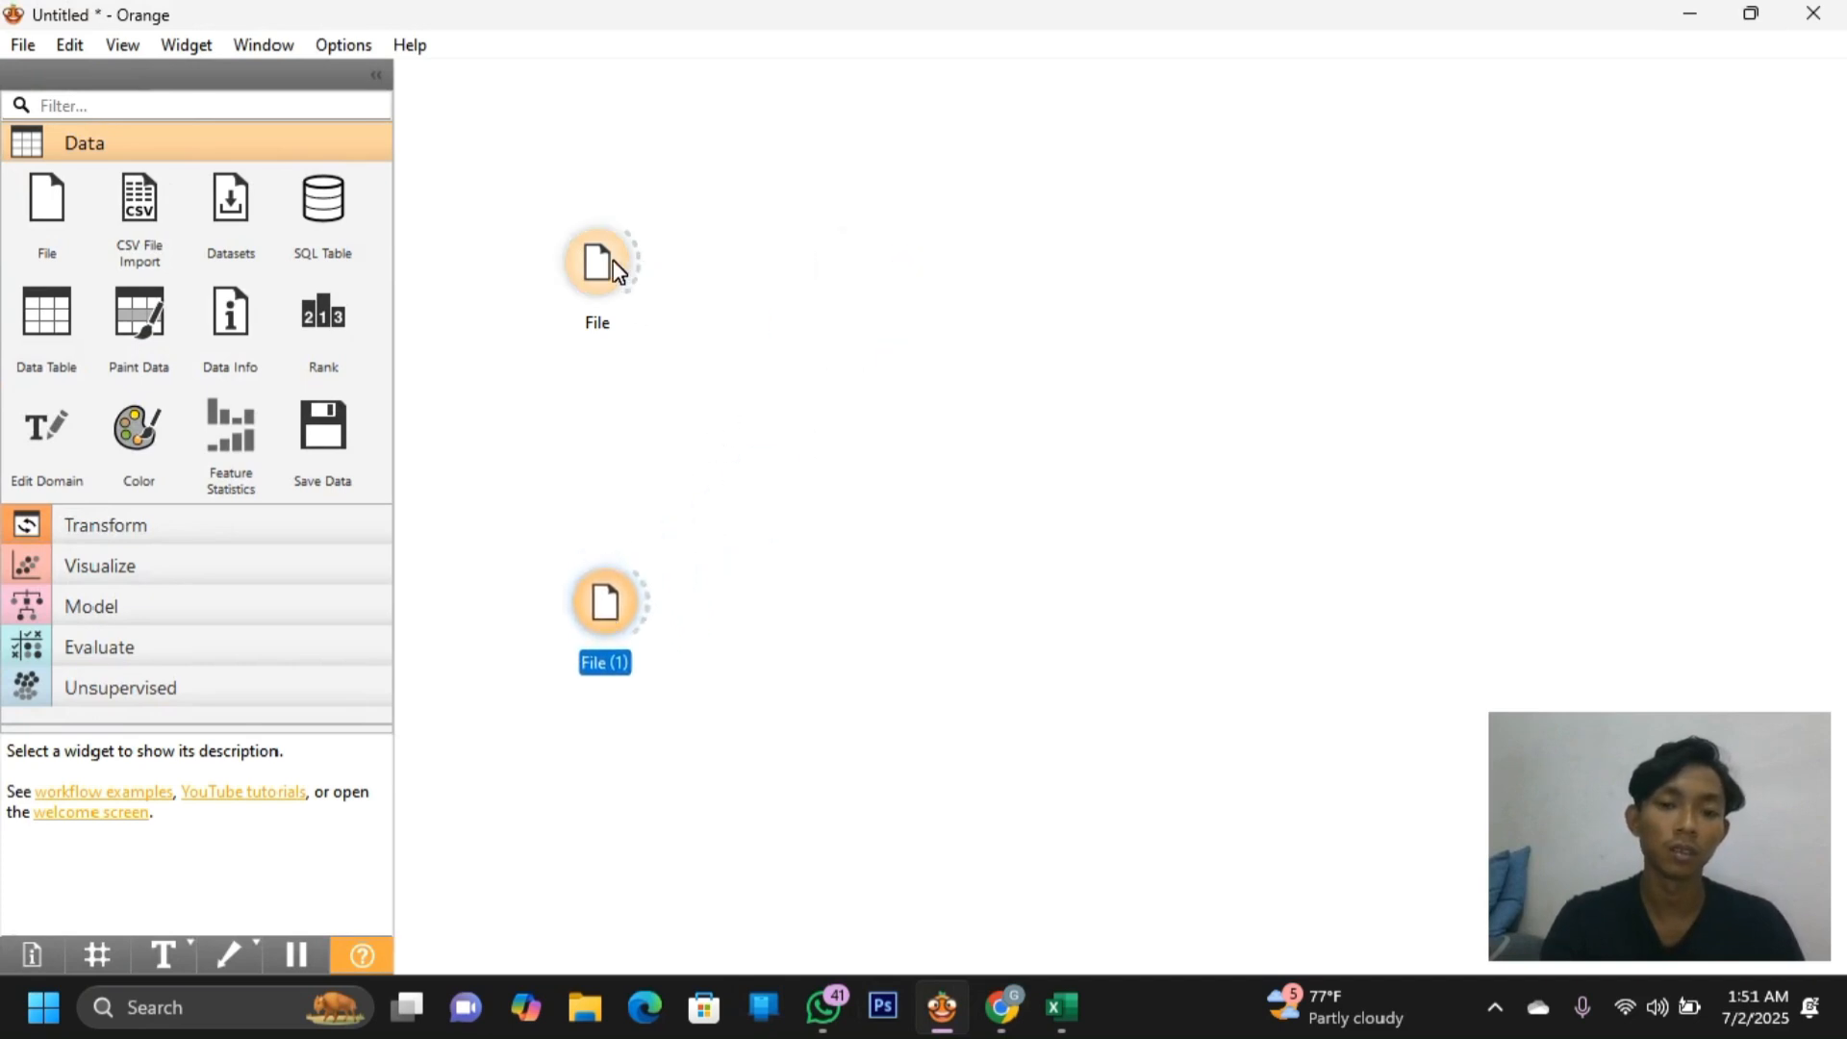
left_click(1709, 97)
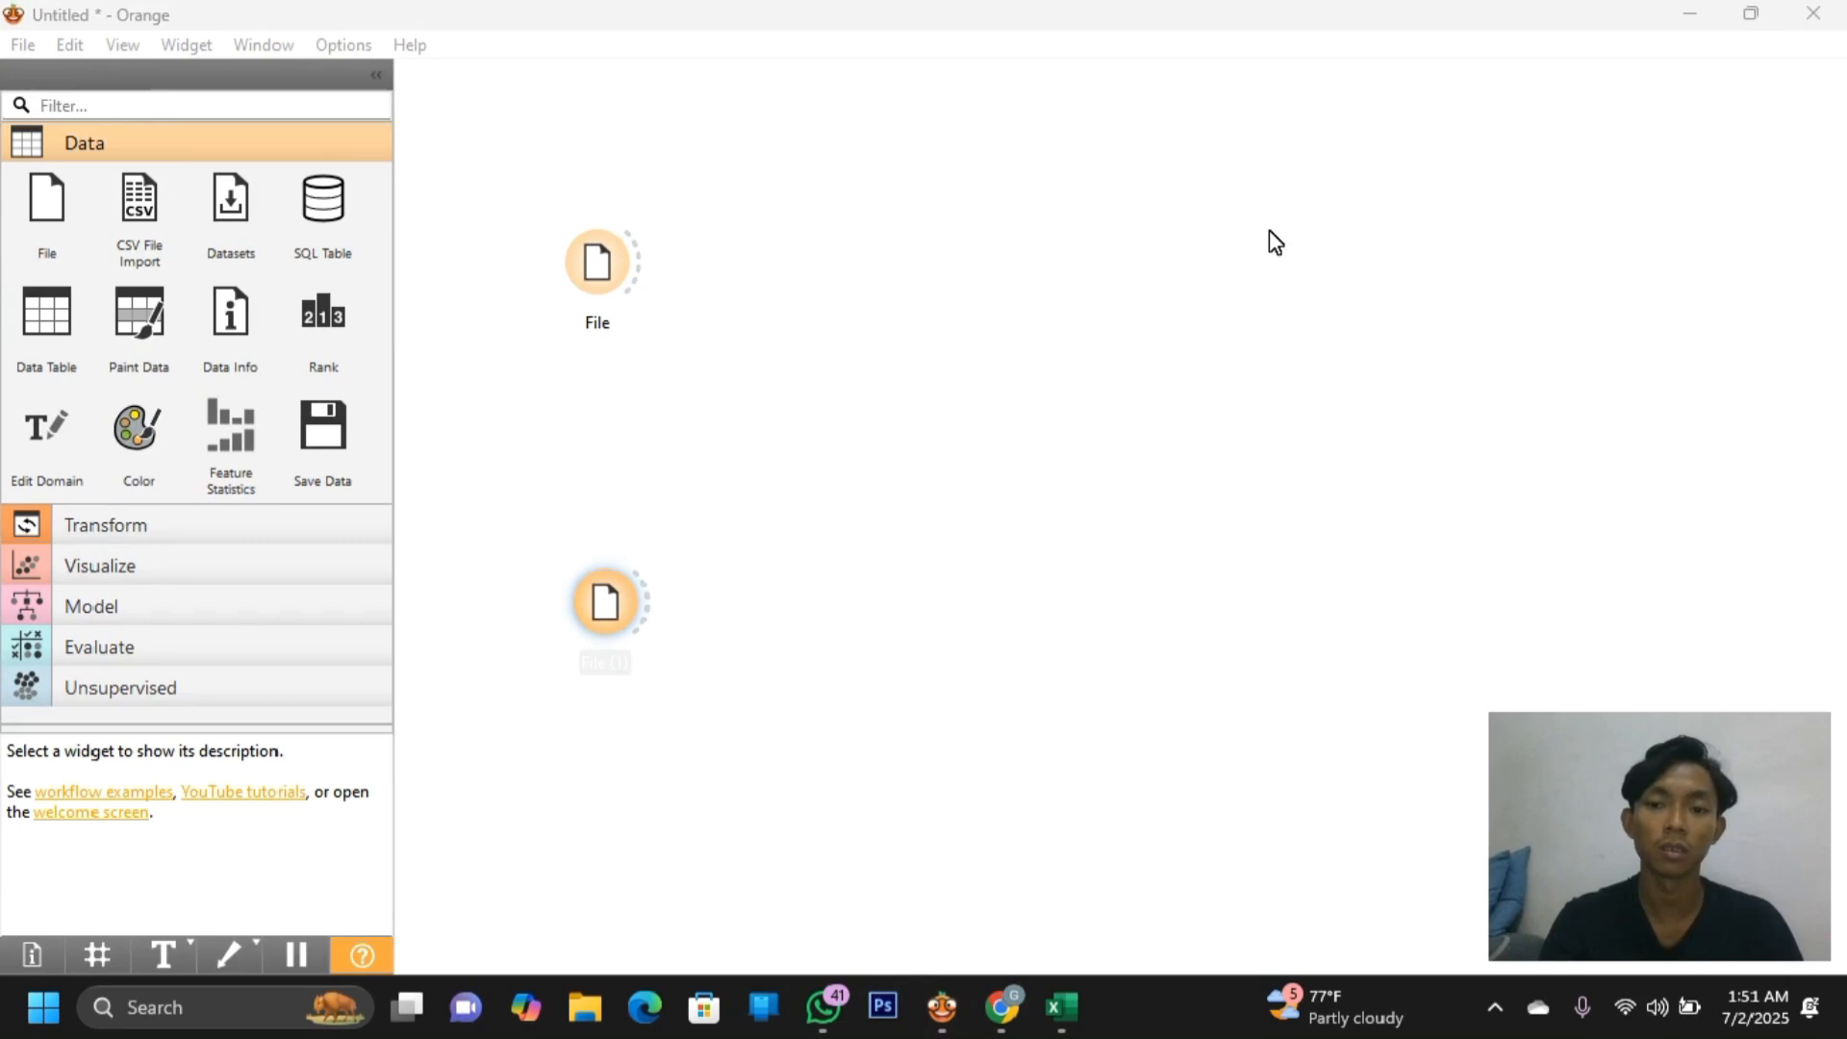
Rename the File widgets 'data train' and 'data tes'
right_click(608, 283)
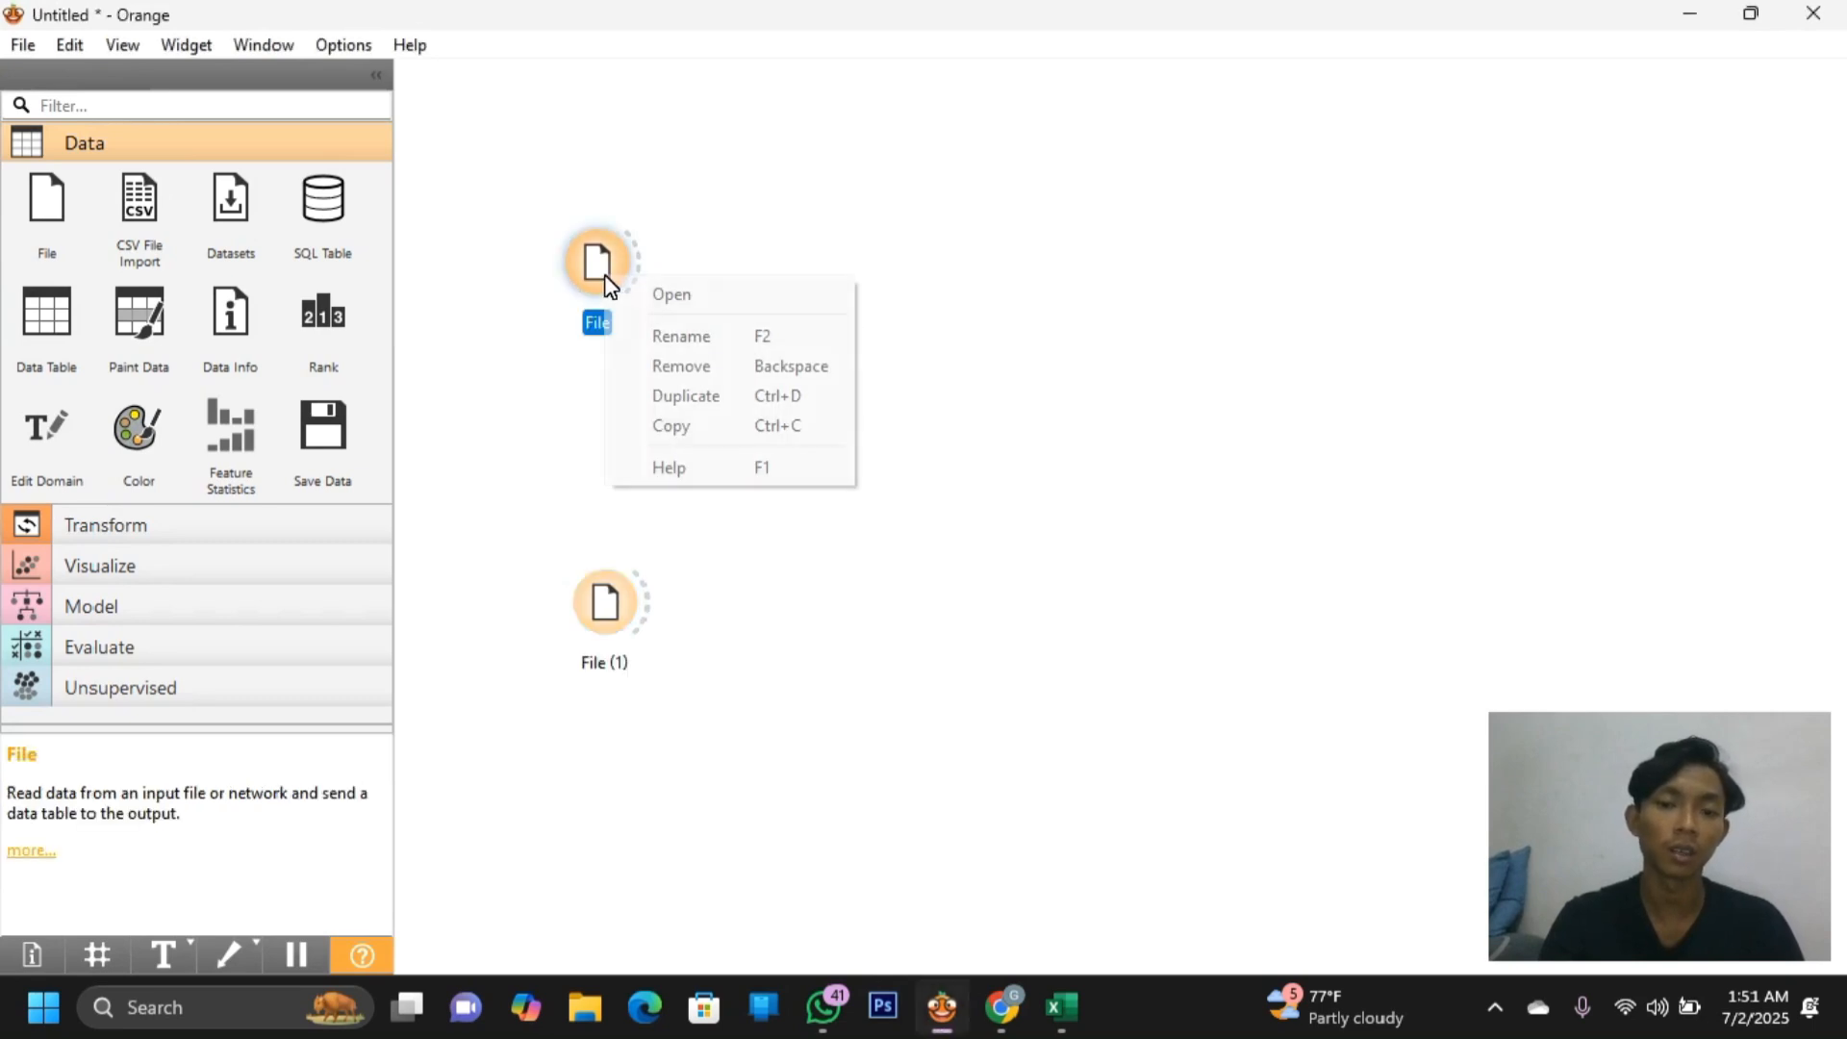
left_click(684, 333)
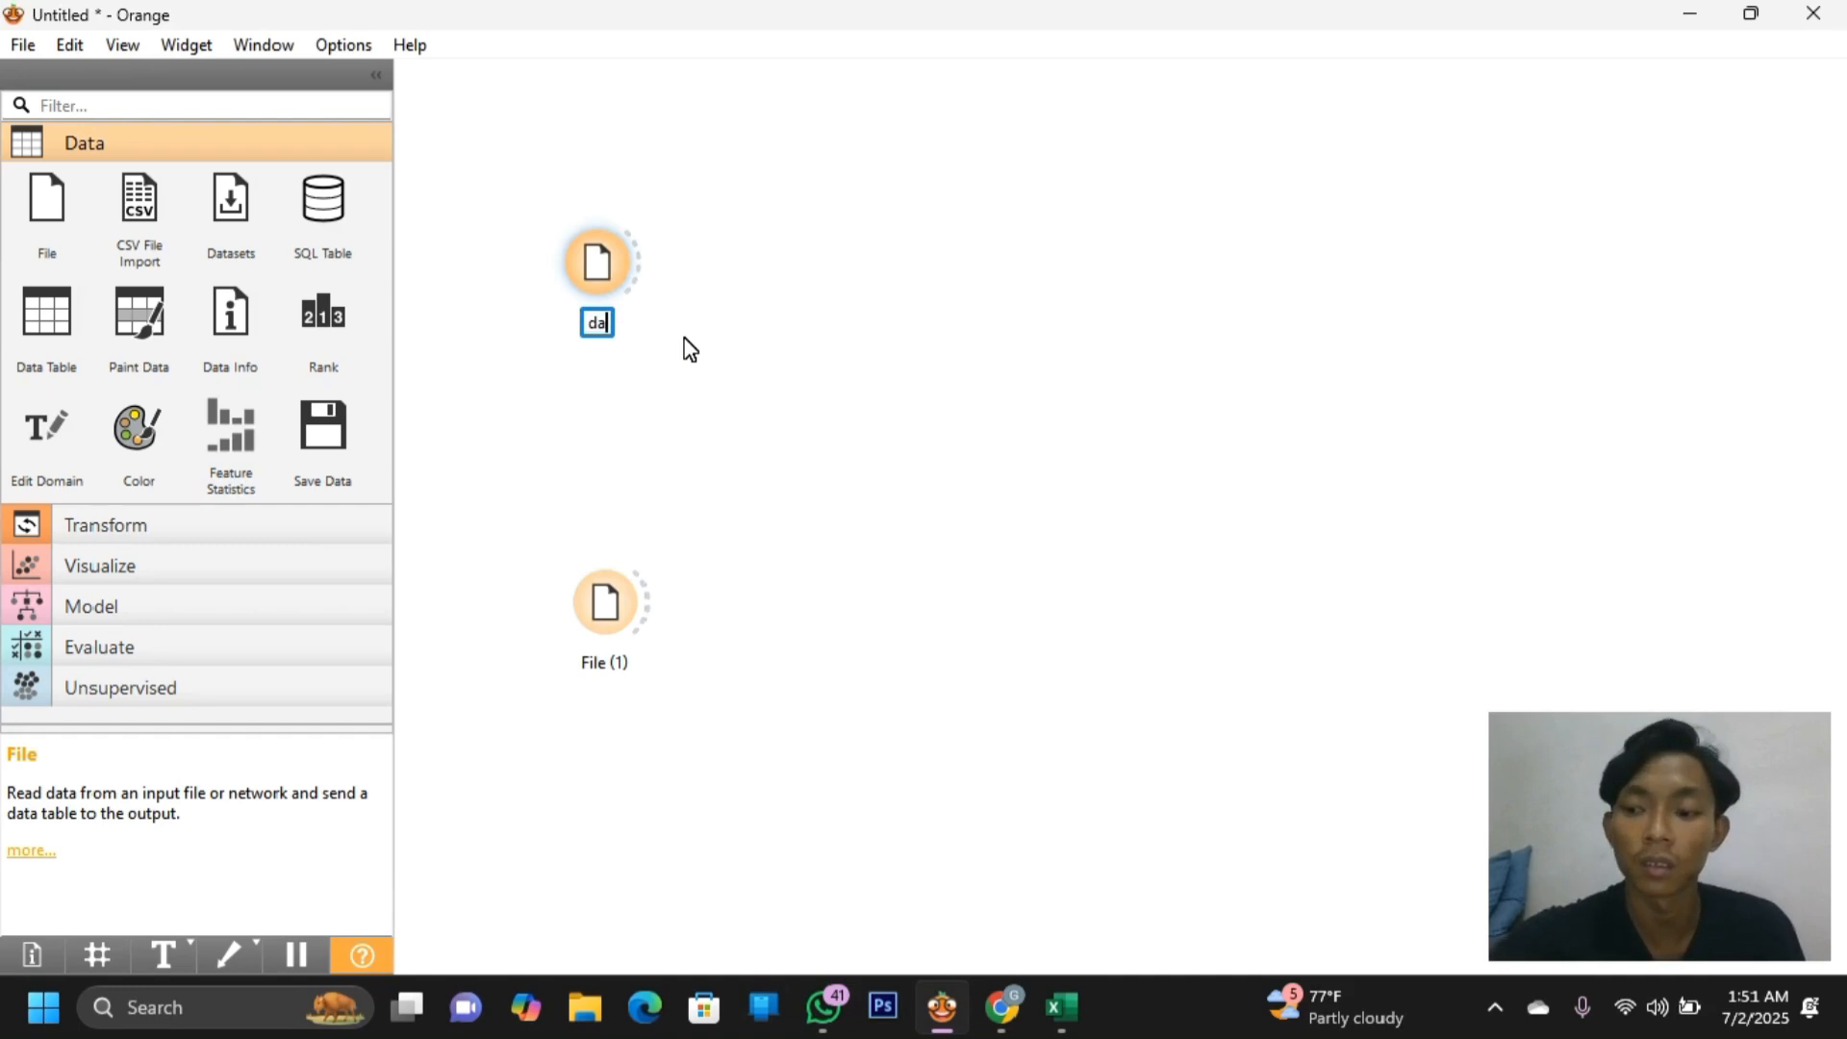
type("dat")
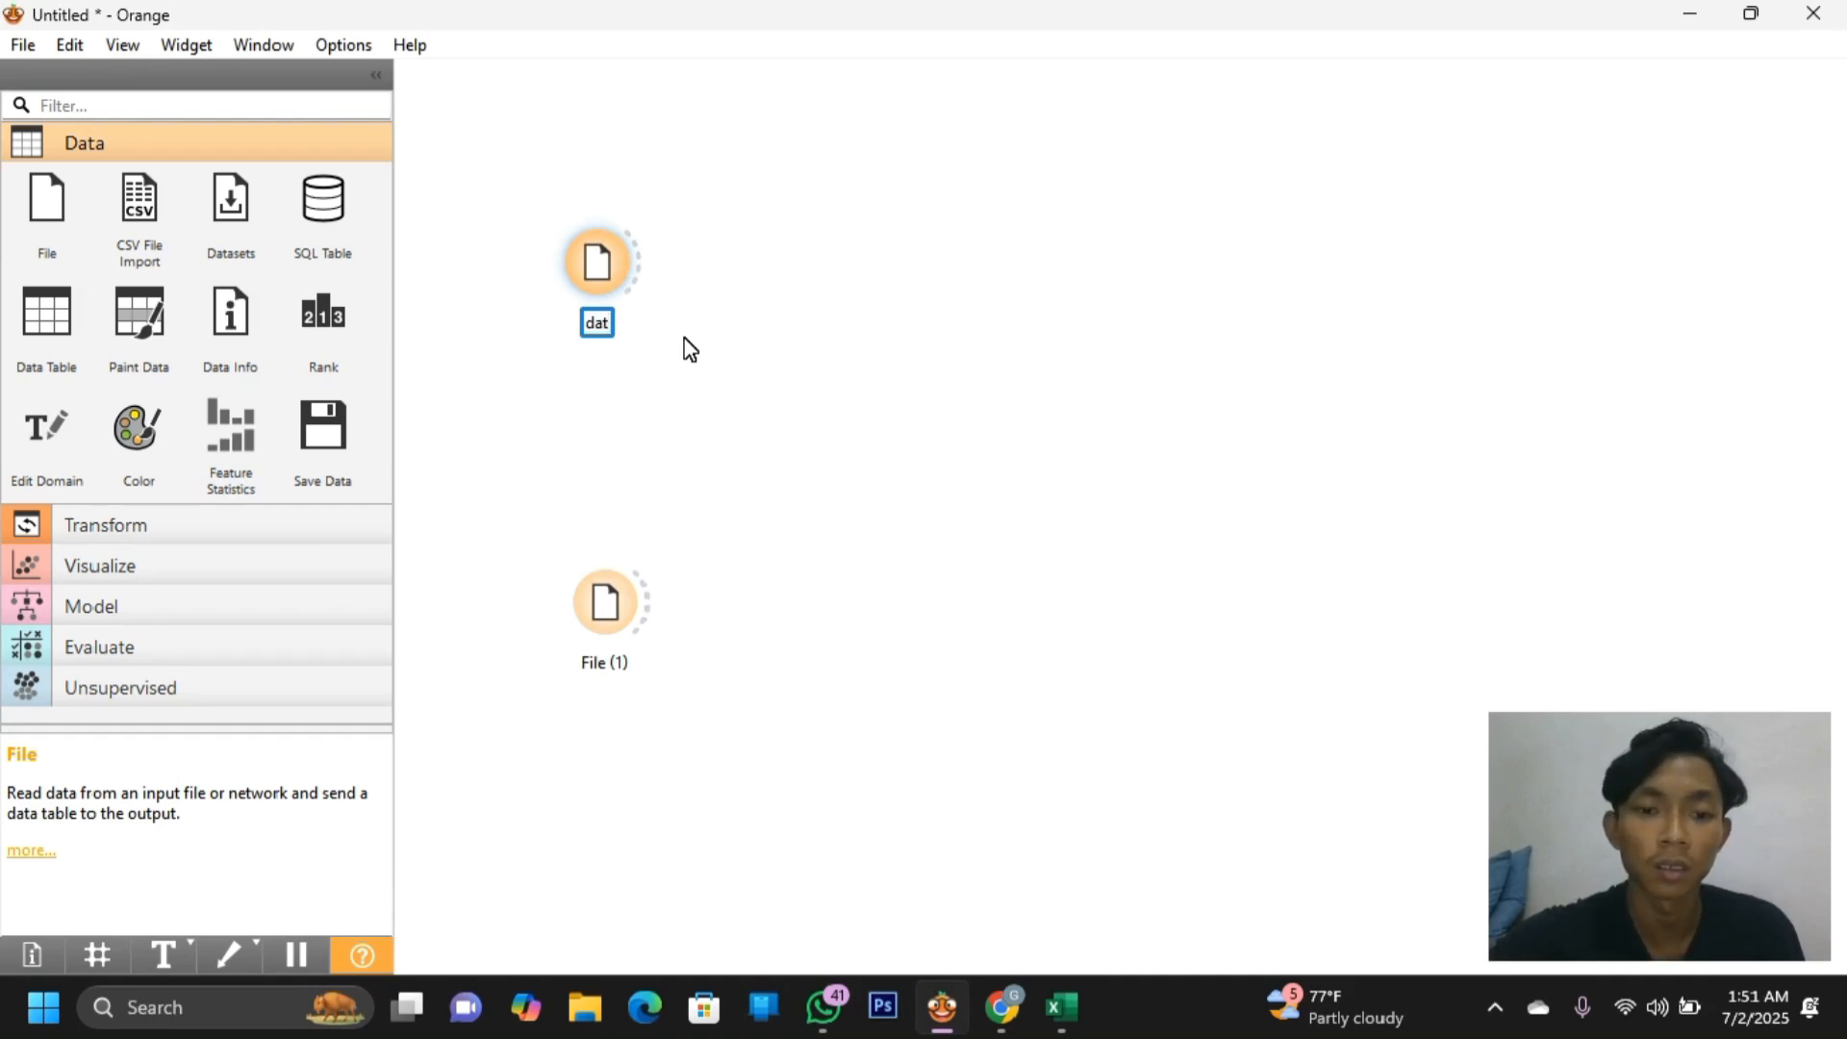
type("a tra")
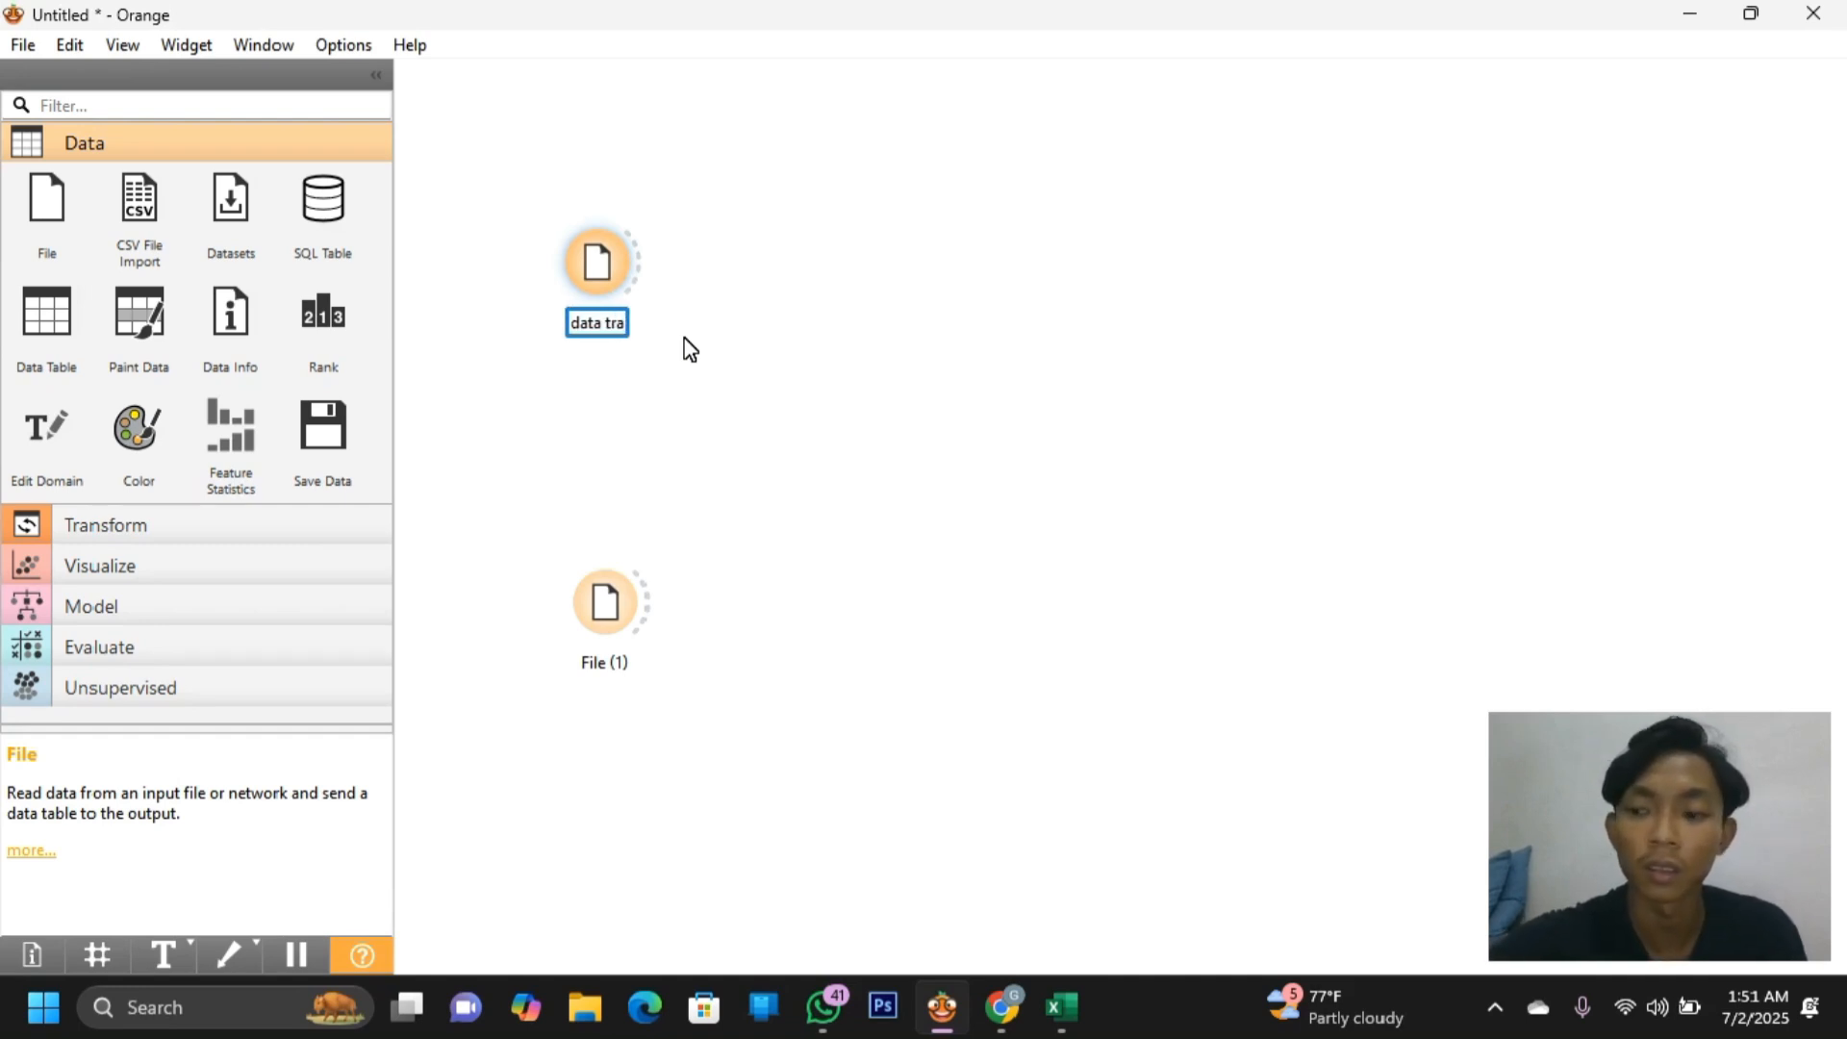
type("in")
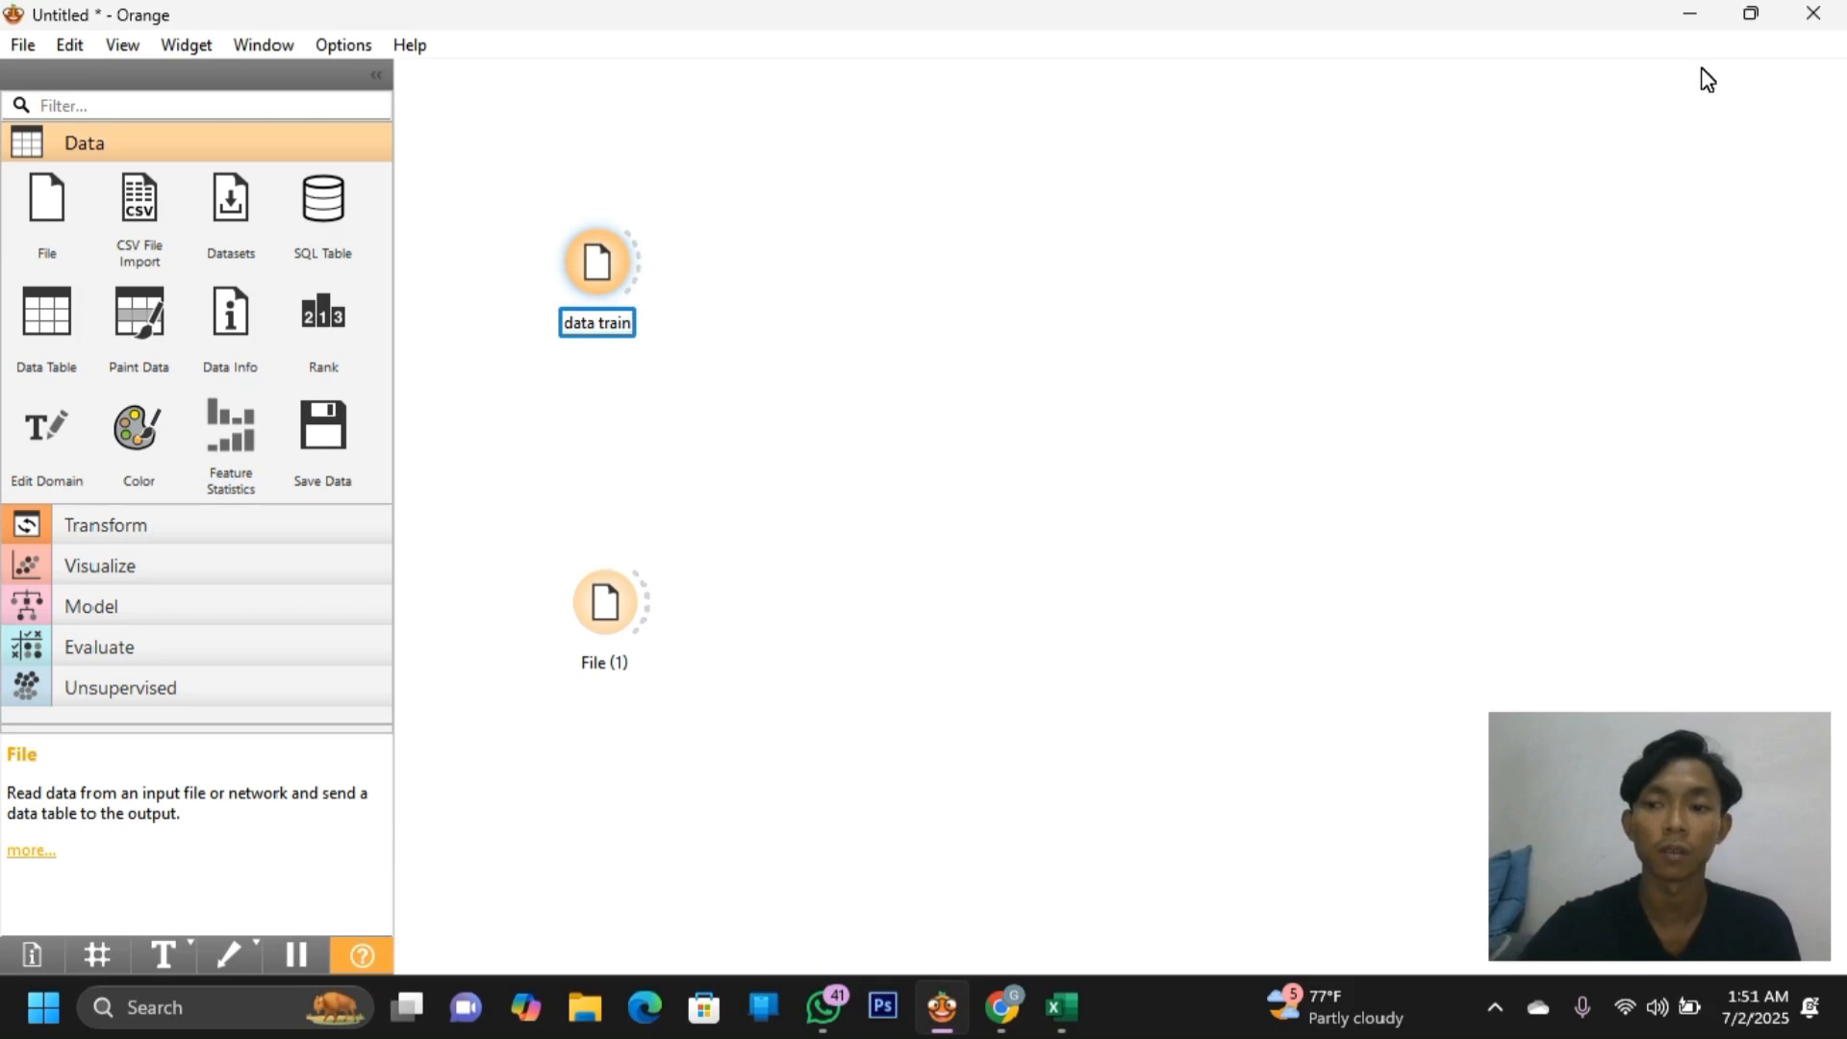
left_click(1701, 69)
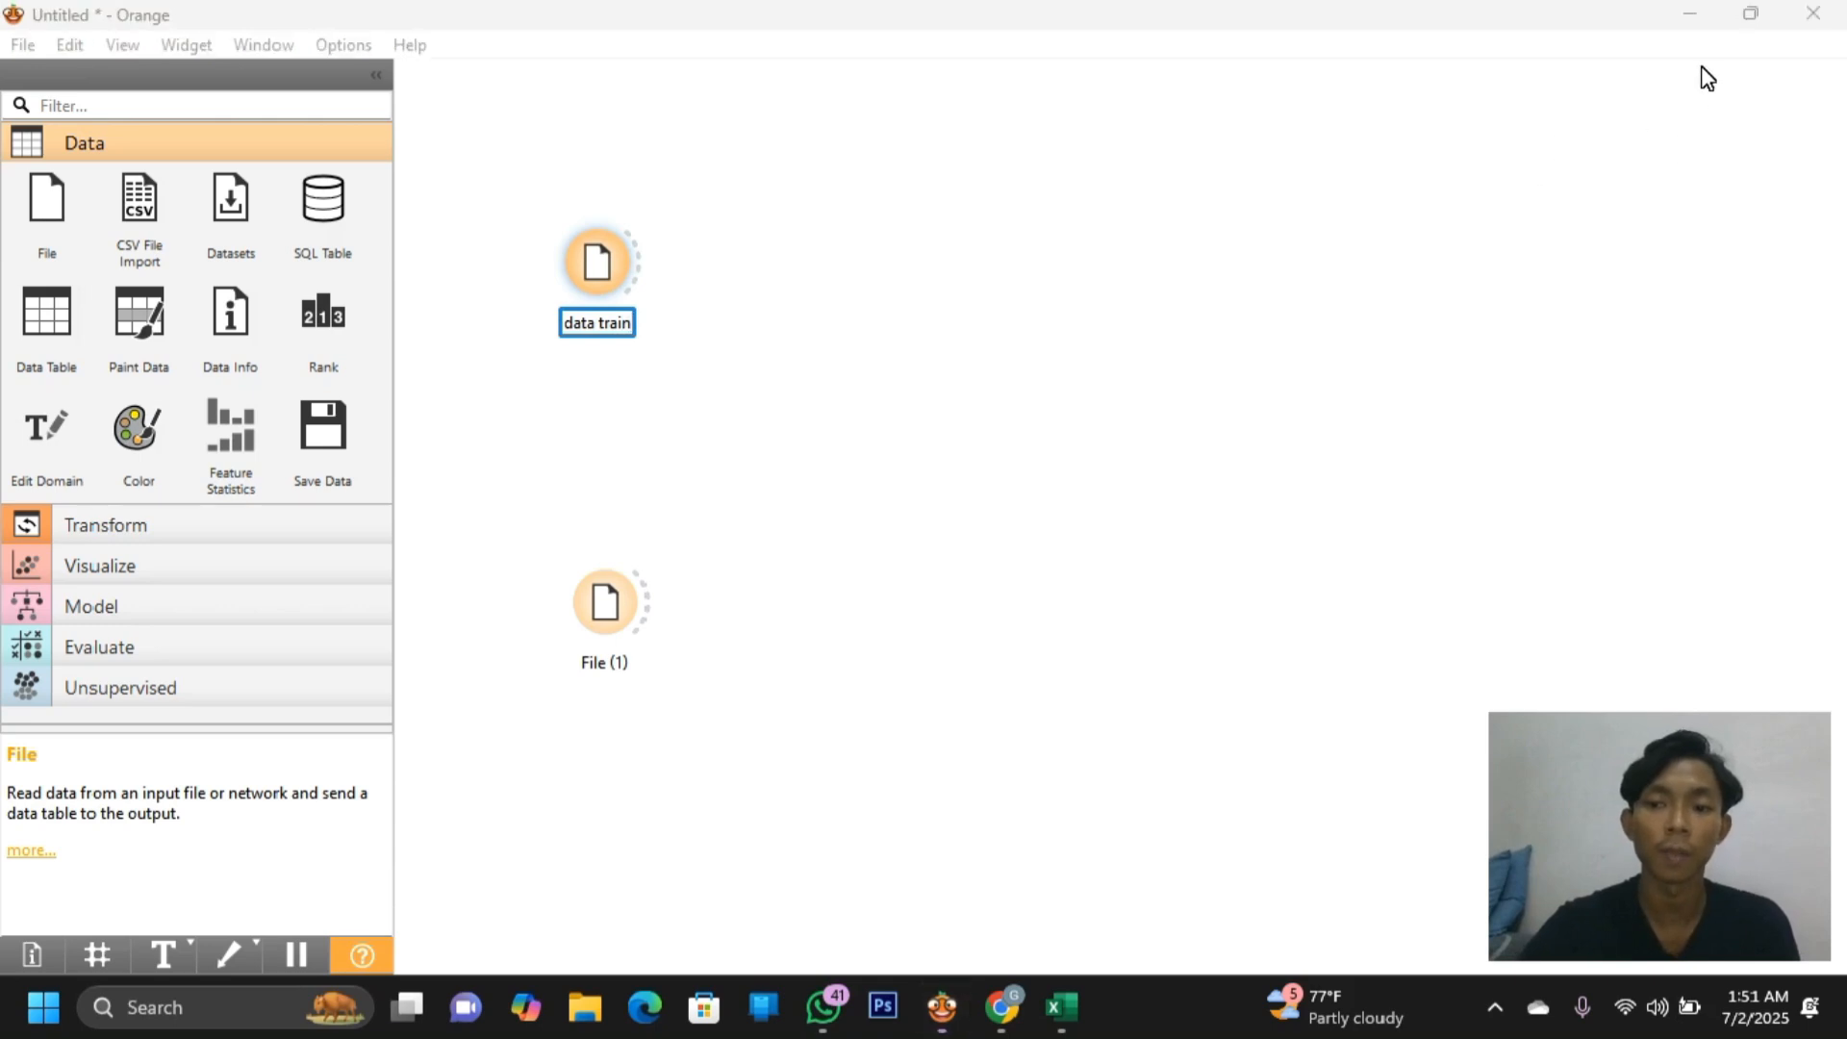
left_click(979, 385)
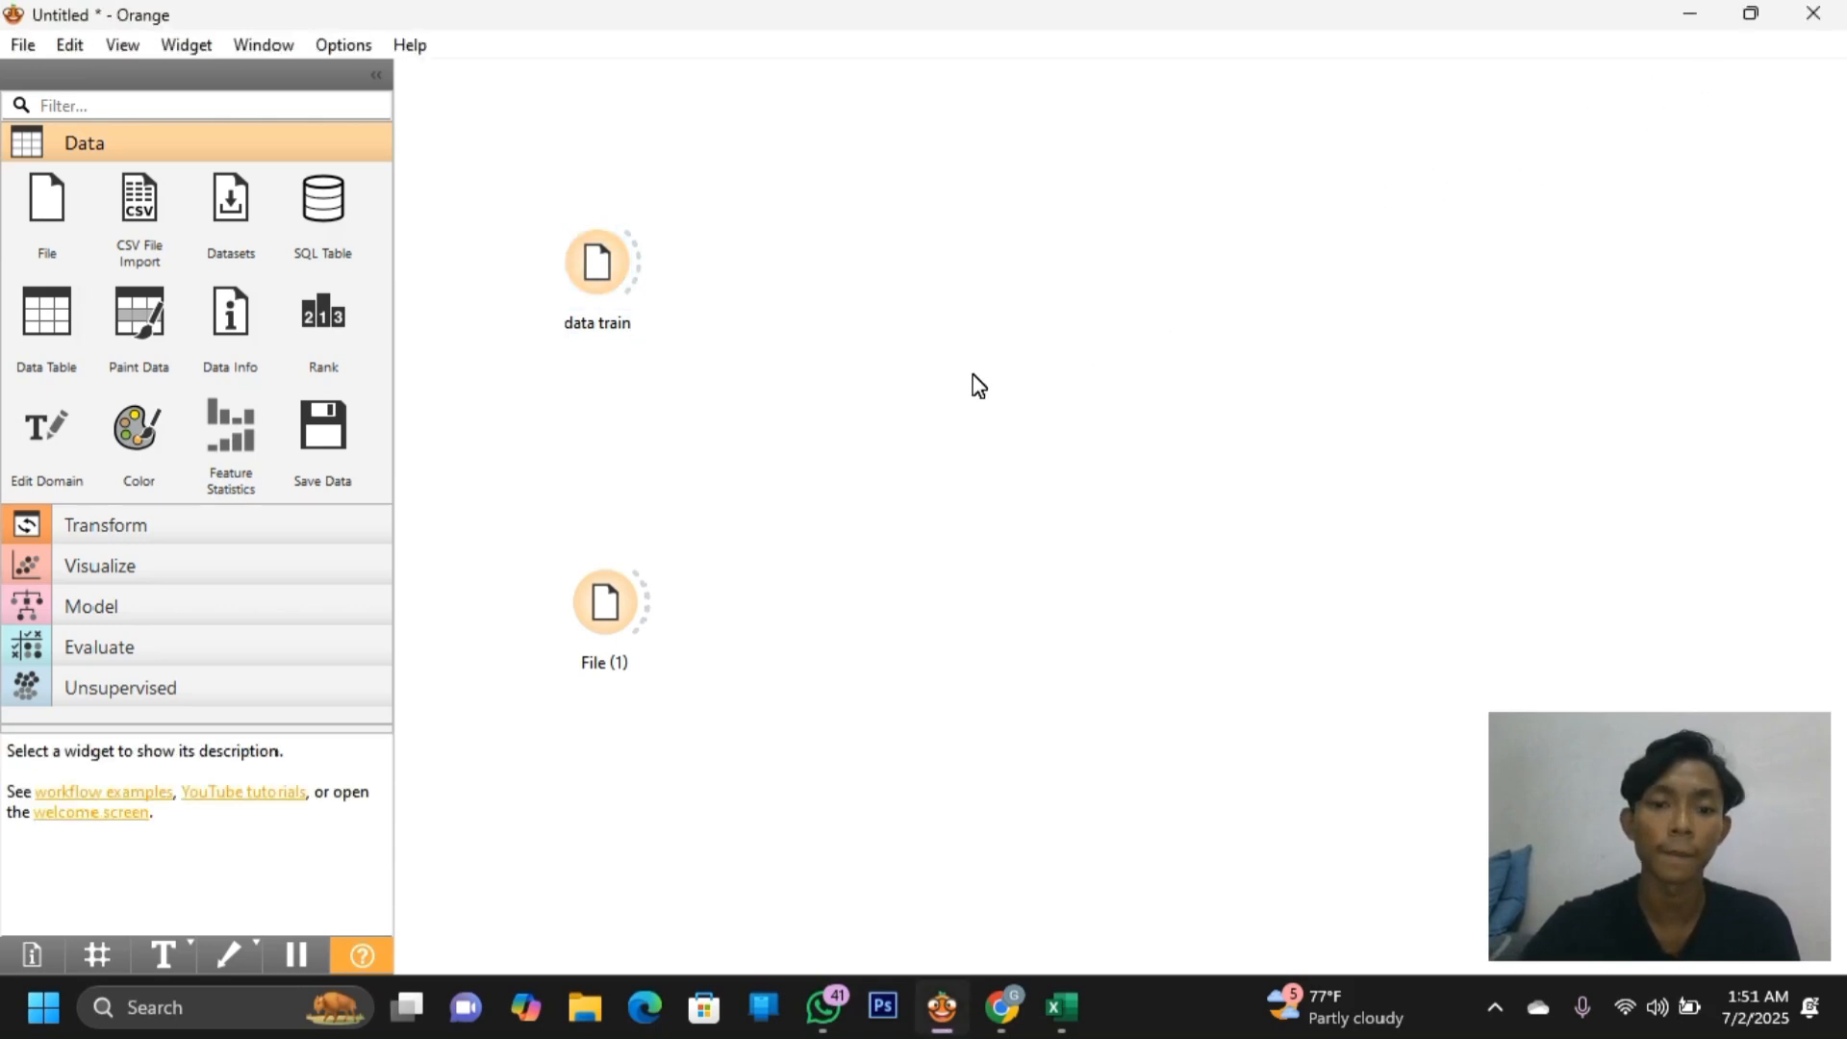
left_click(1709, 102)
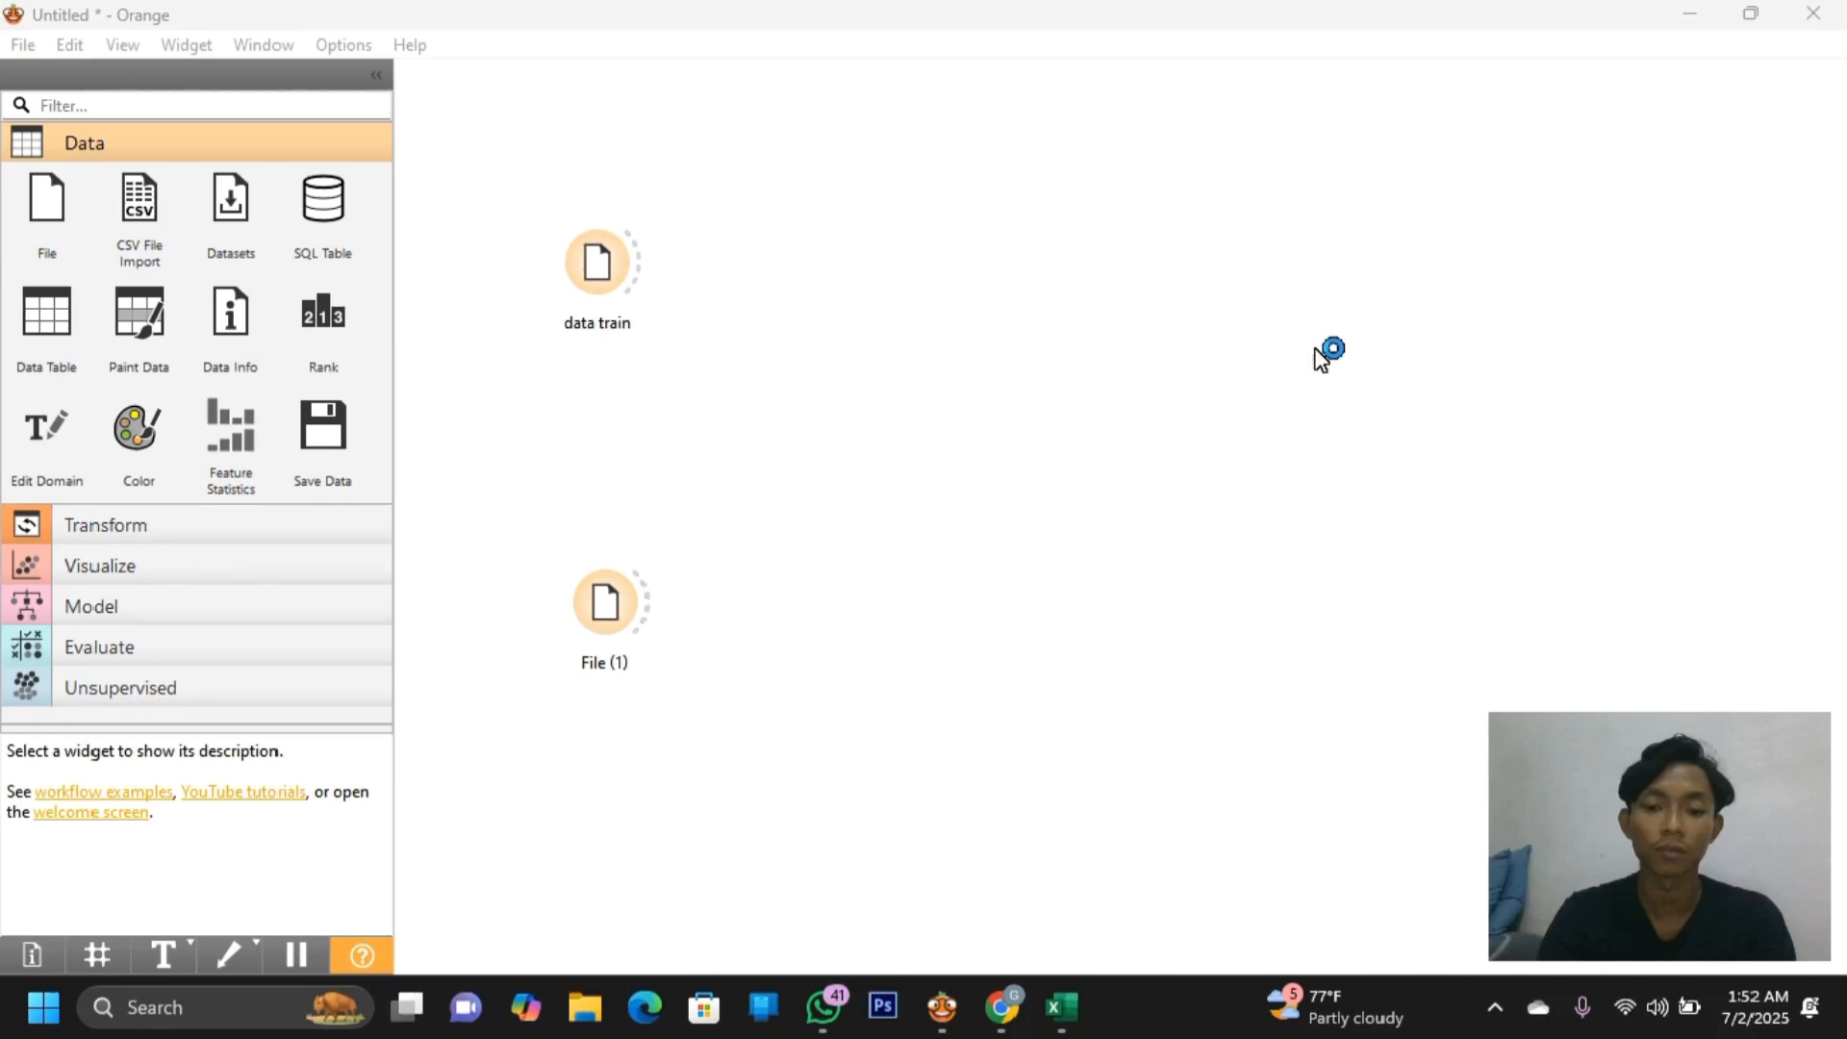
right_click(621, 624)
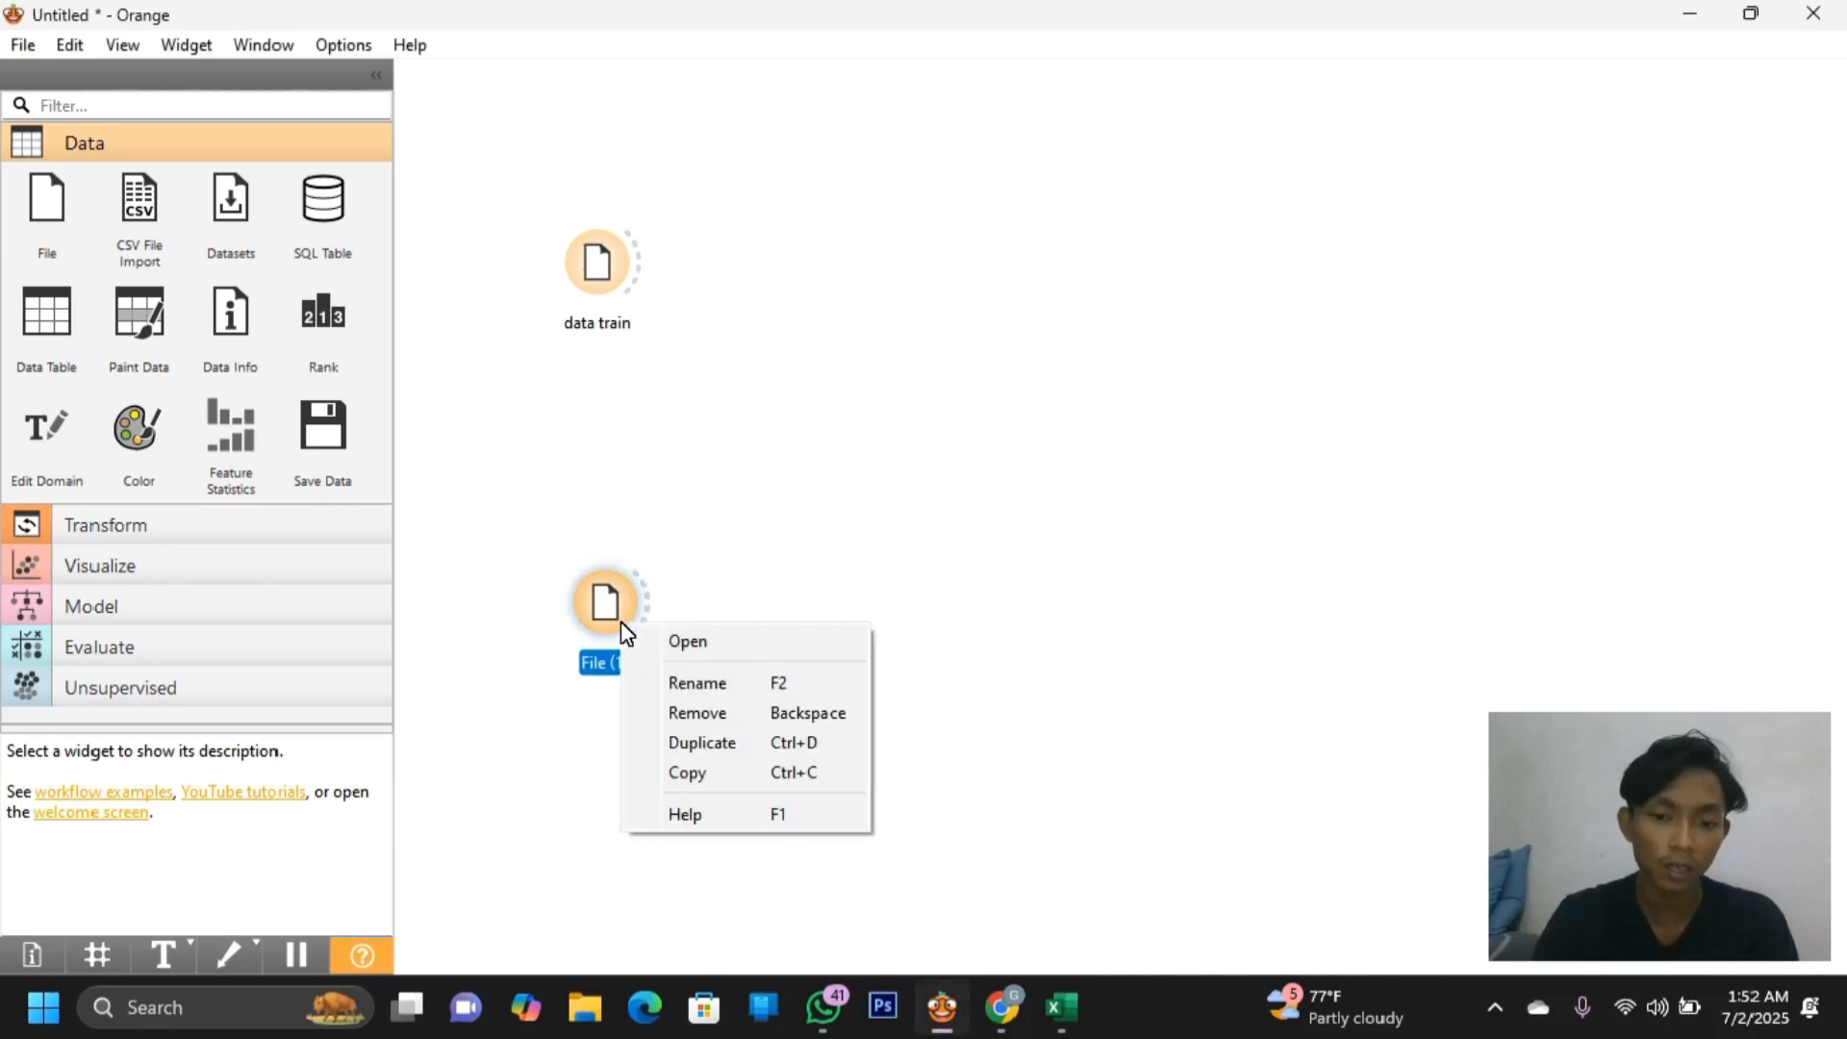
left_click(677, 683)
type("da")
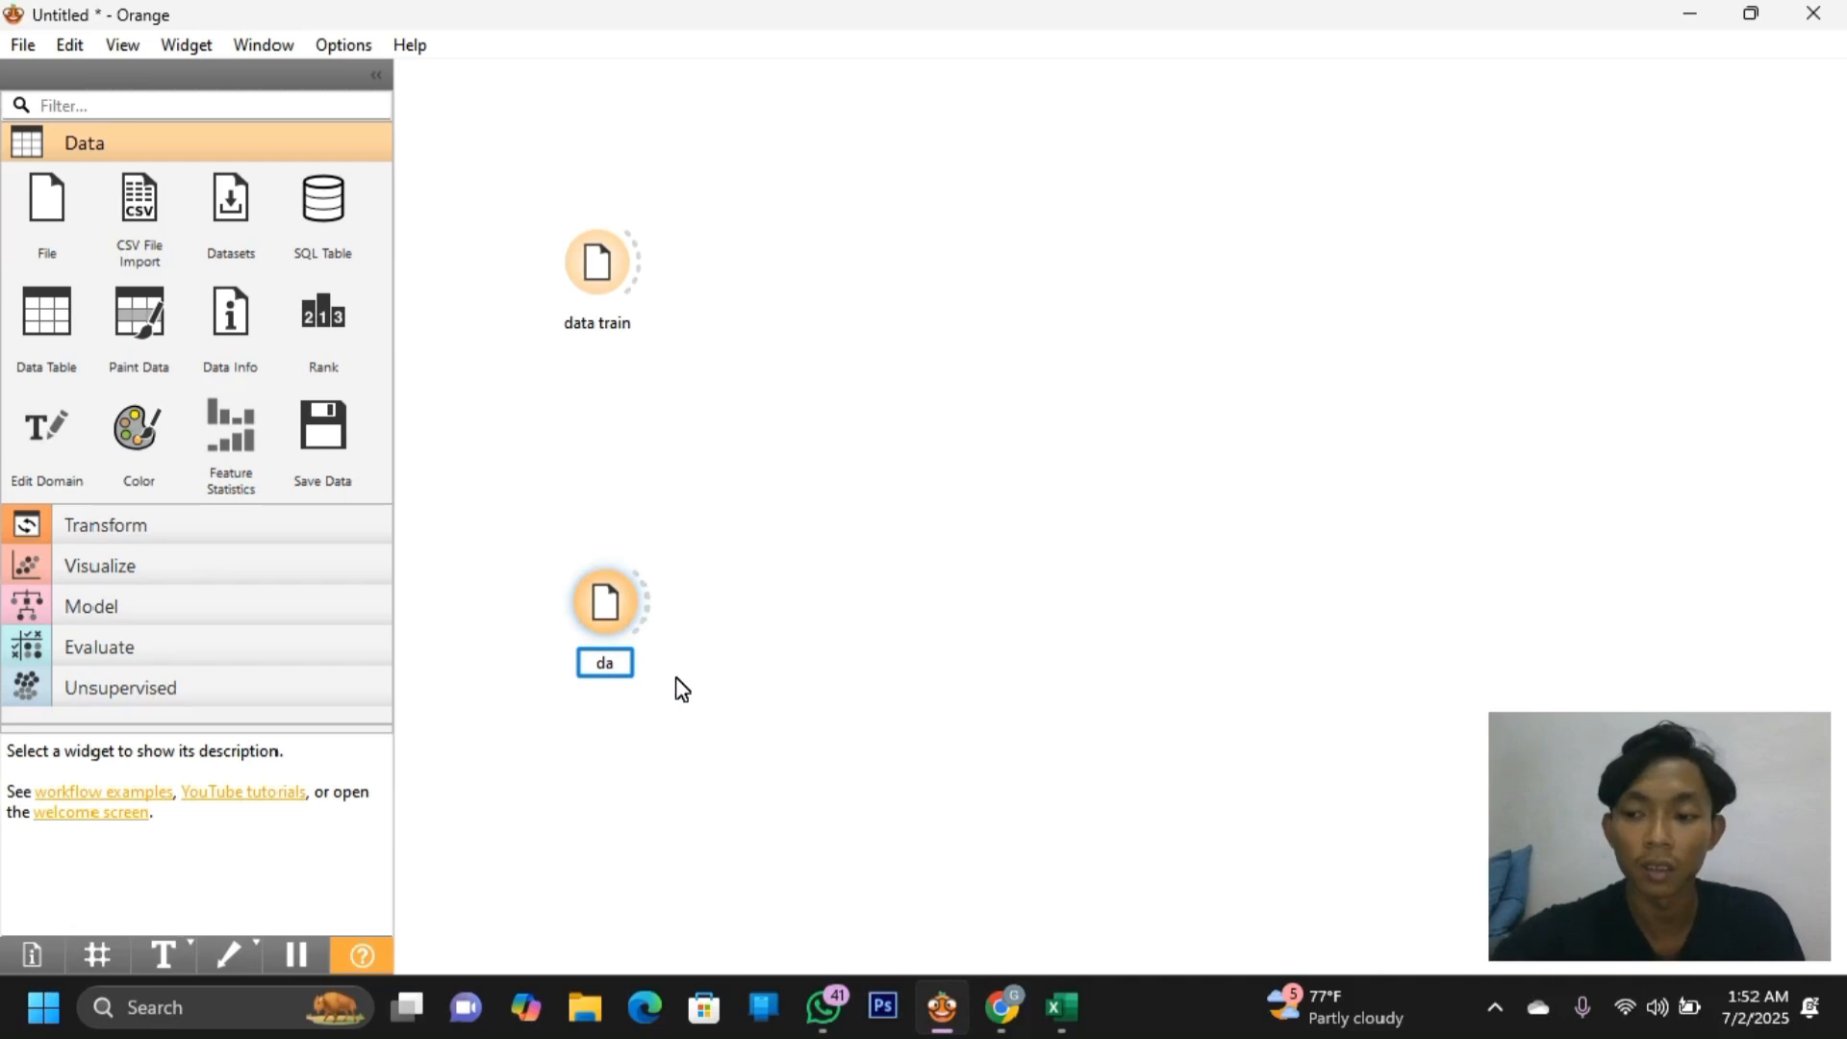
type("ta te")
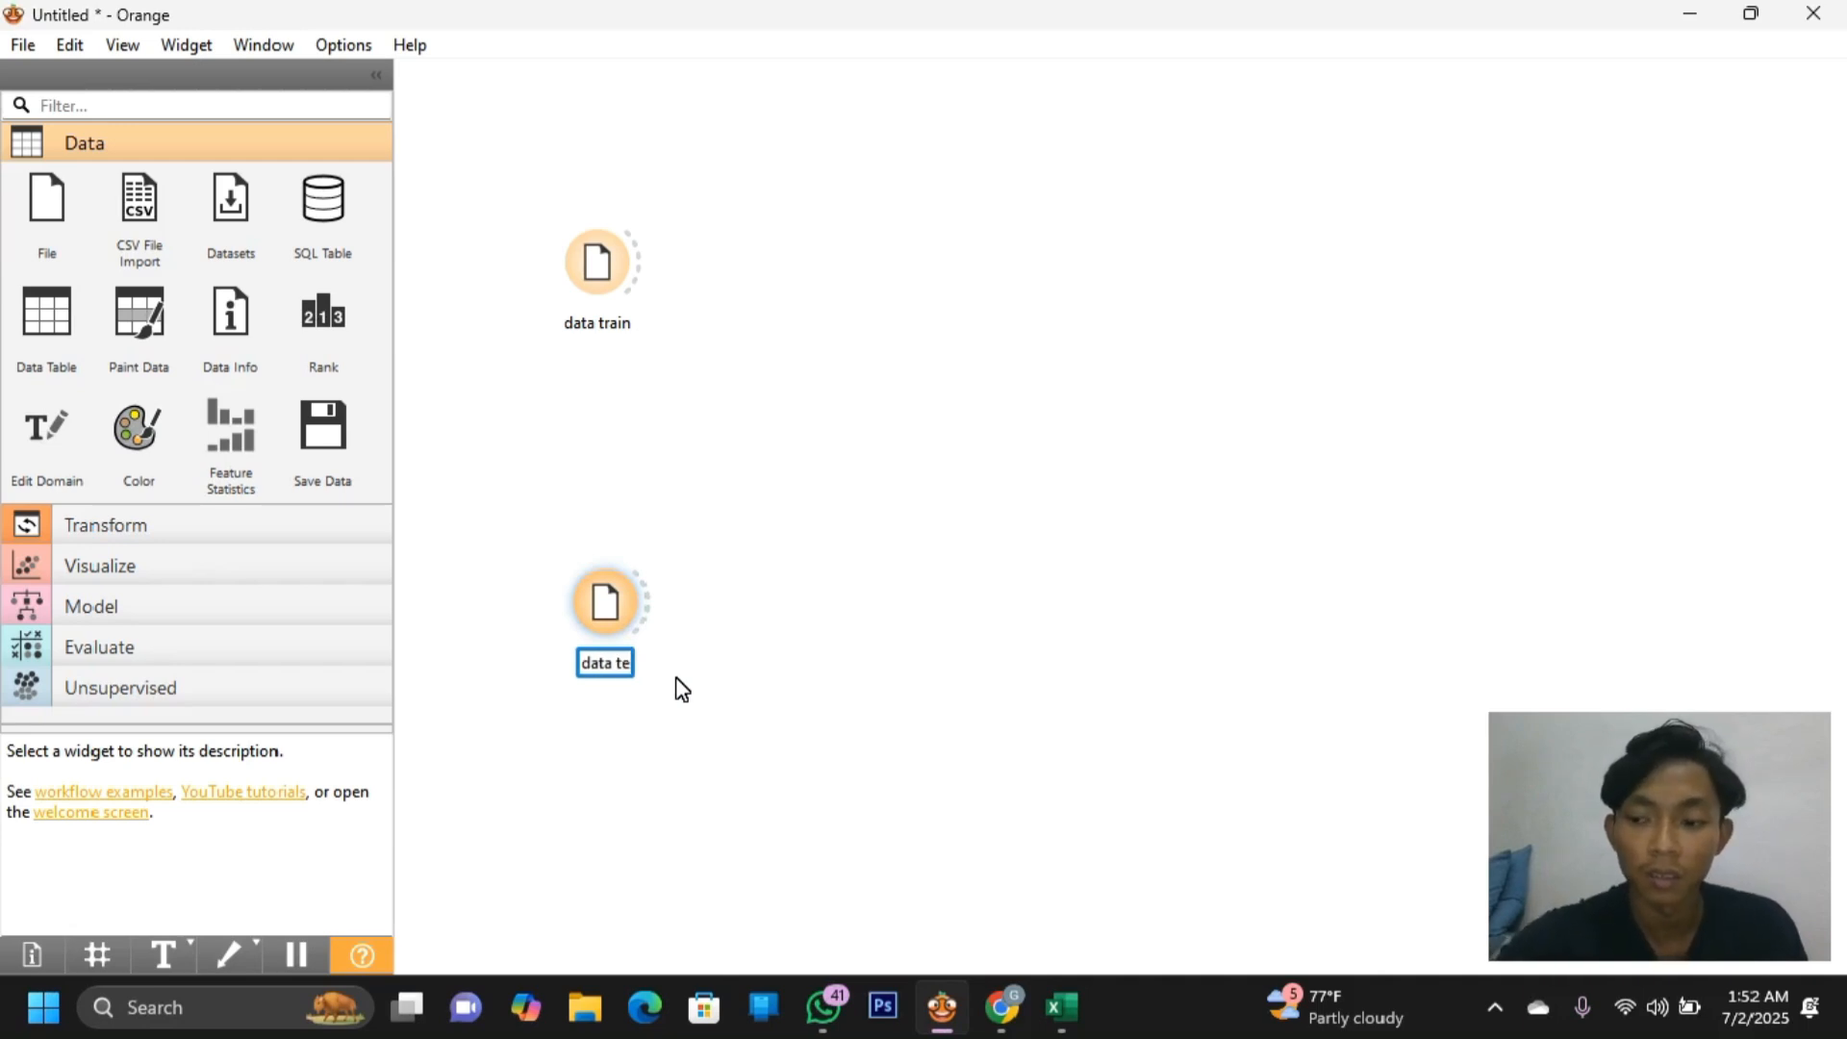
type("s")
key("Return")
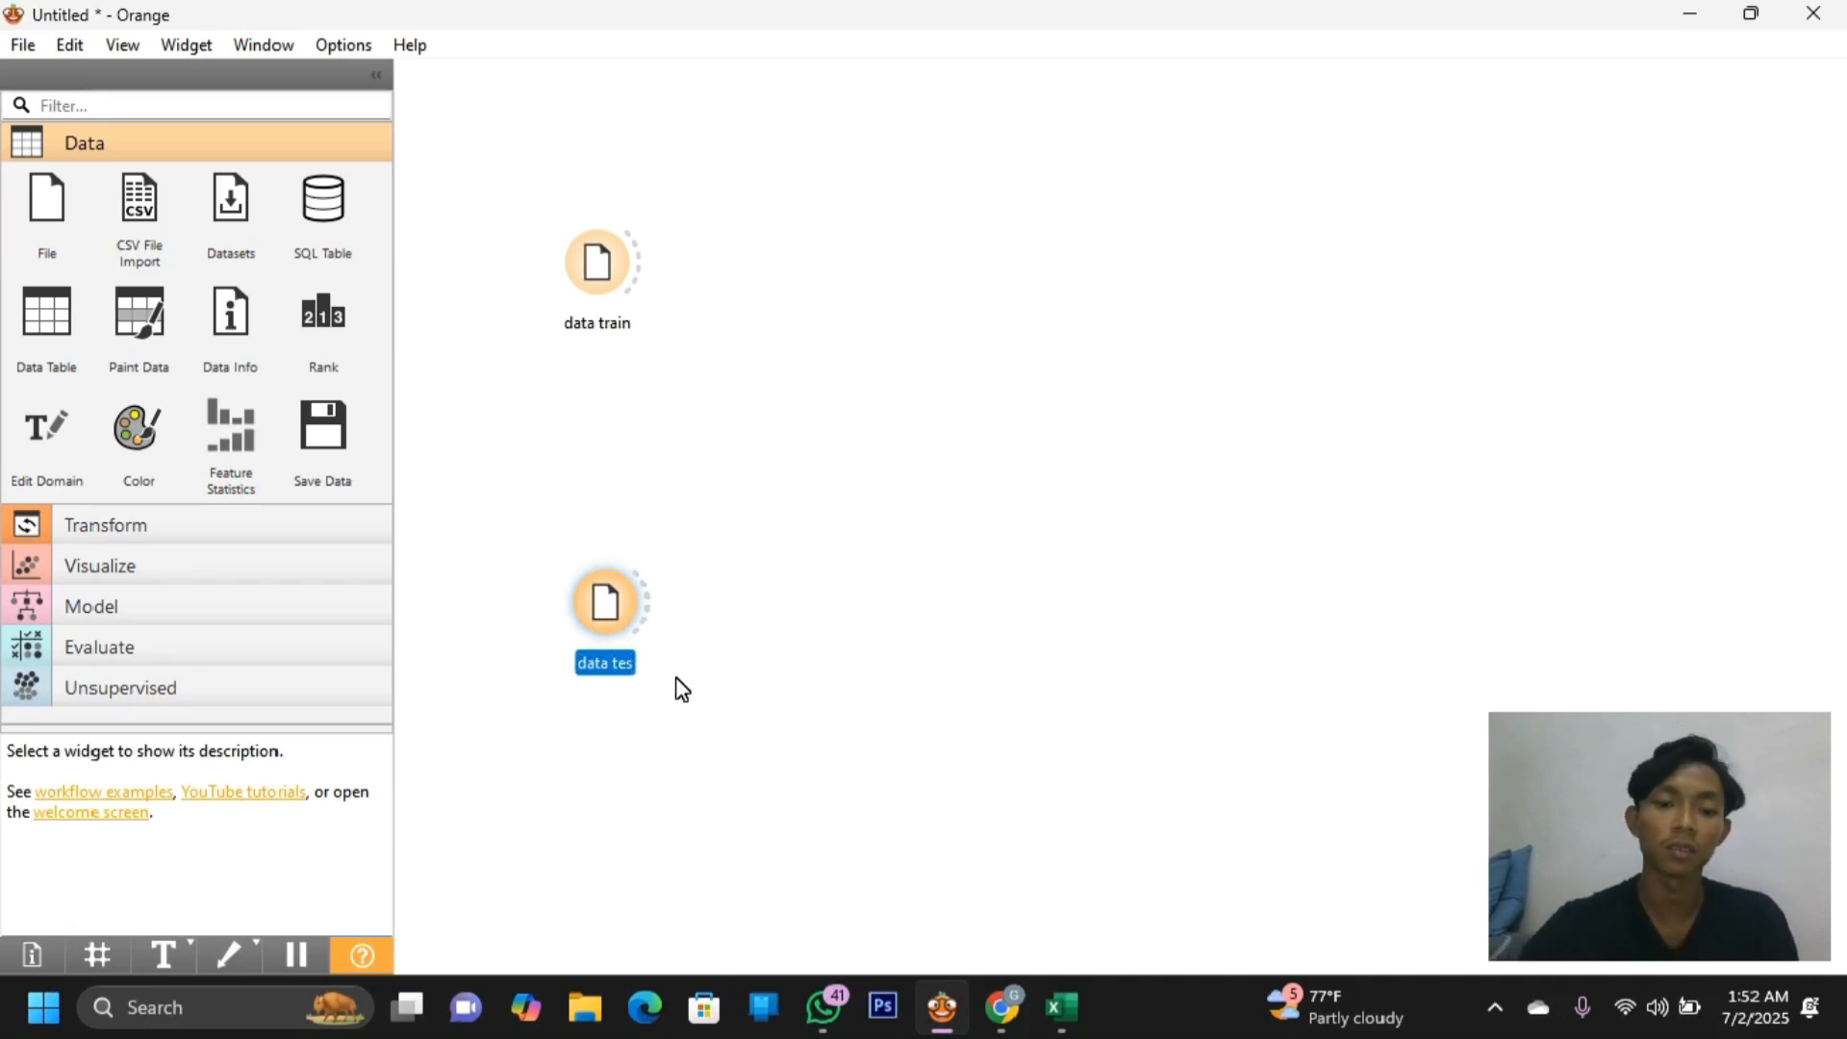
left_click(707, 617)
left_click(1713, 873)
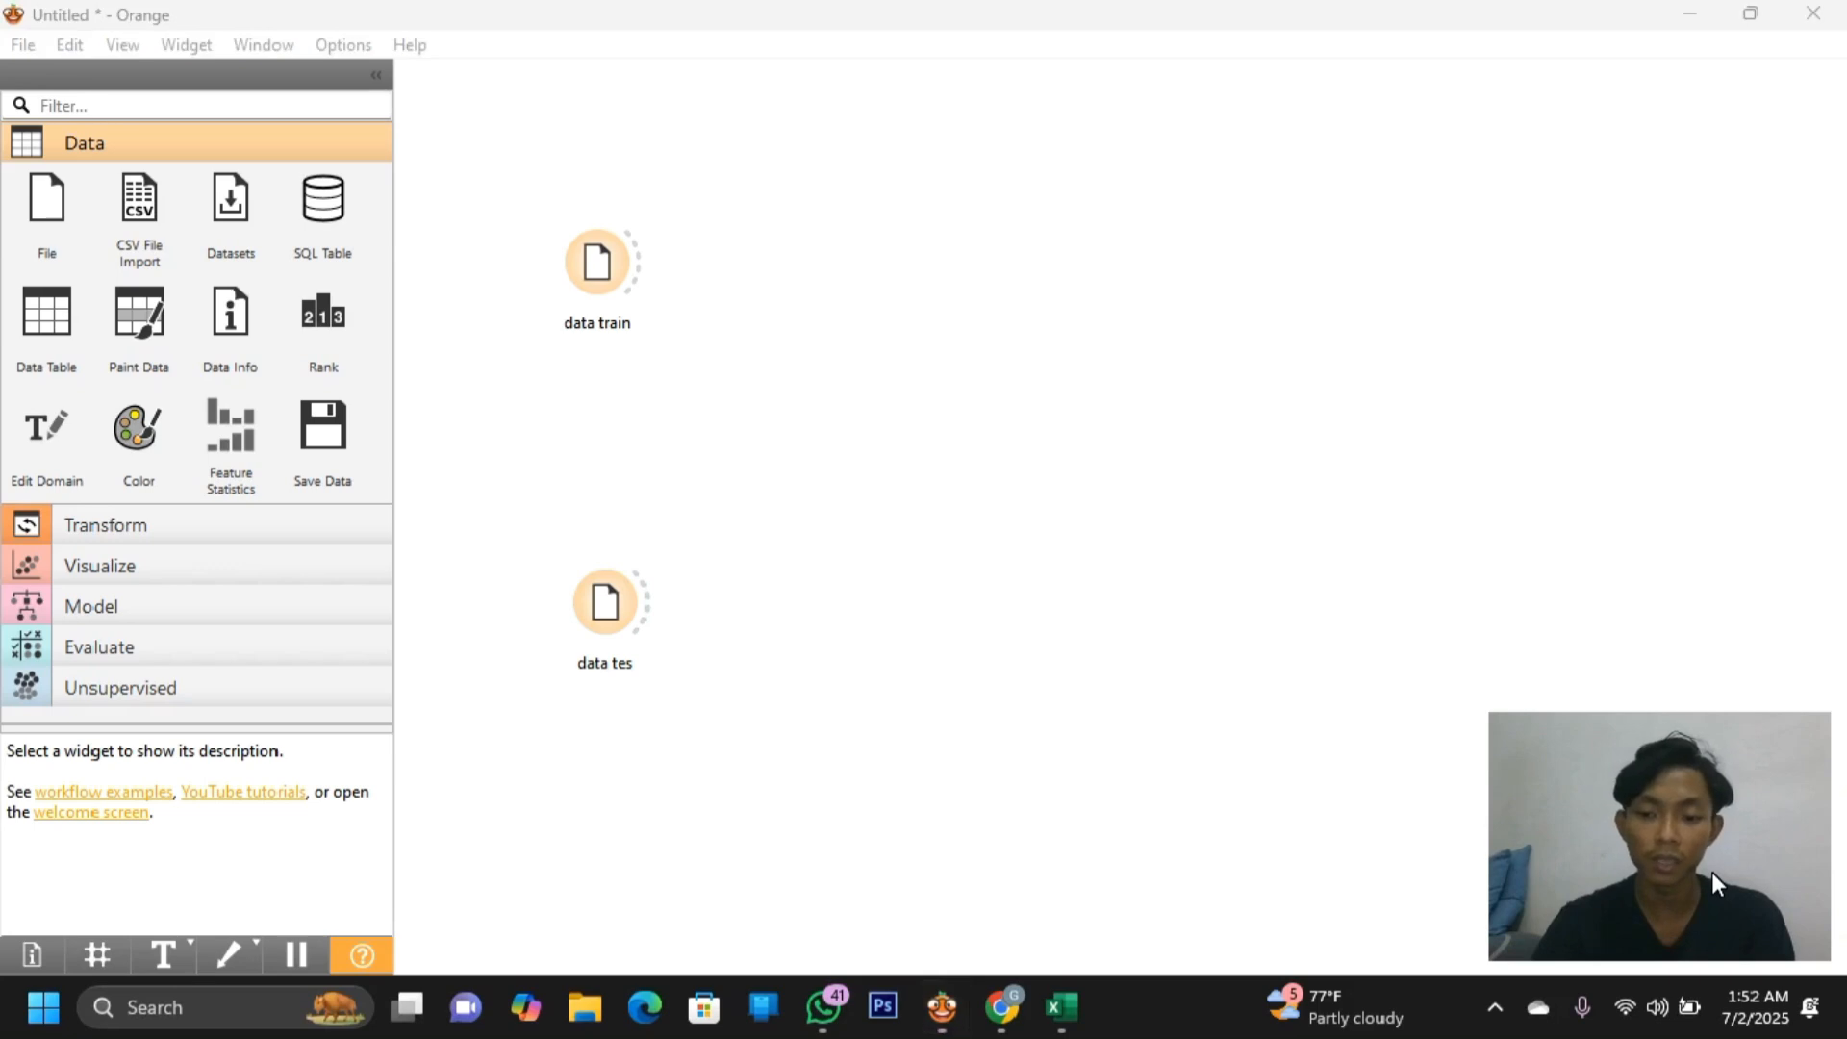
Check the data train and data tes file settings, leaving data train's open
double_click(600, 283)
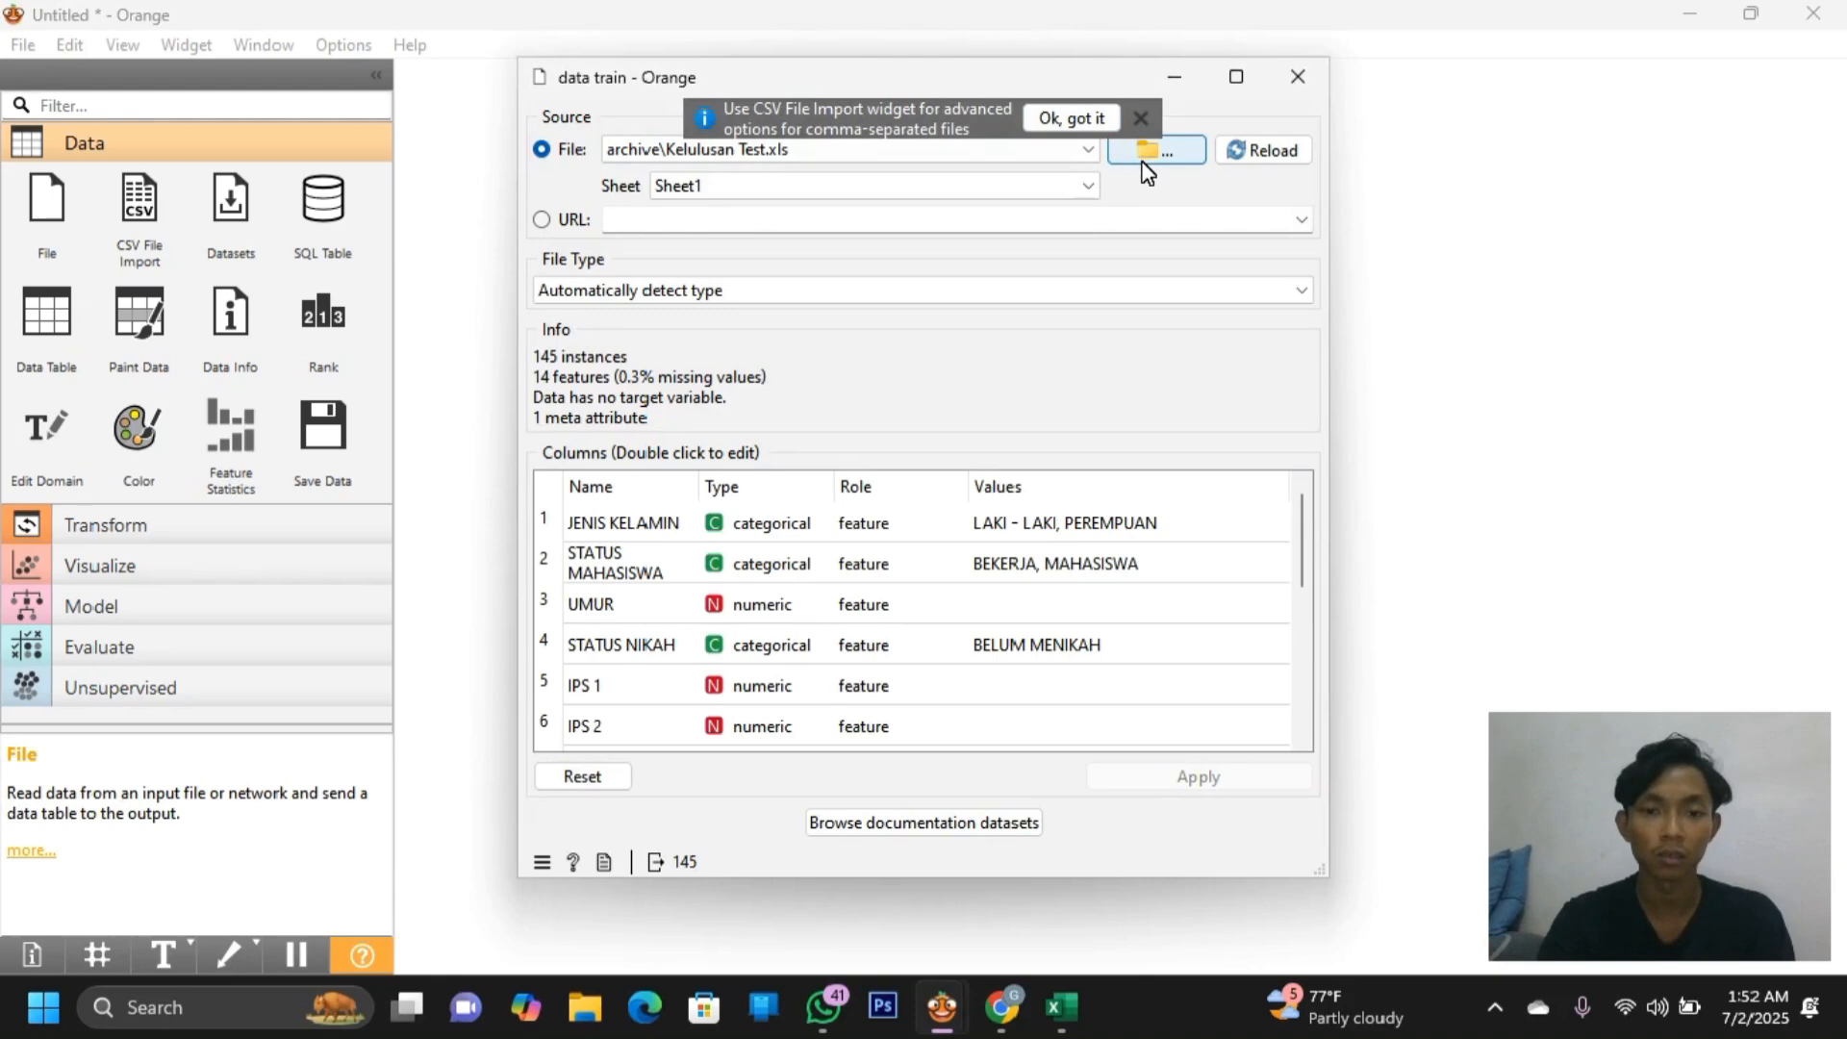
left_click_drag(1111, 77, 1405, 45)
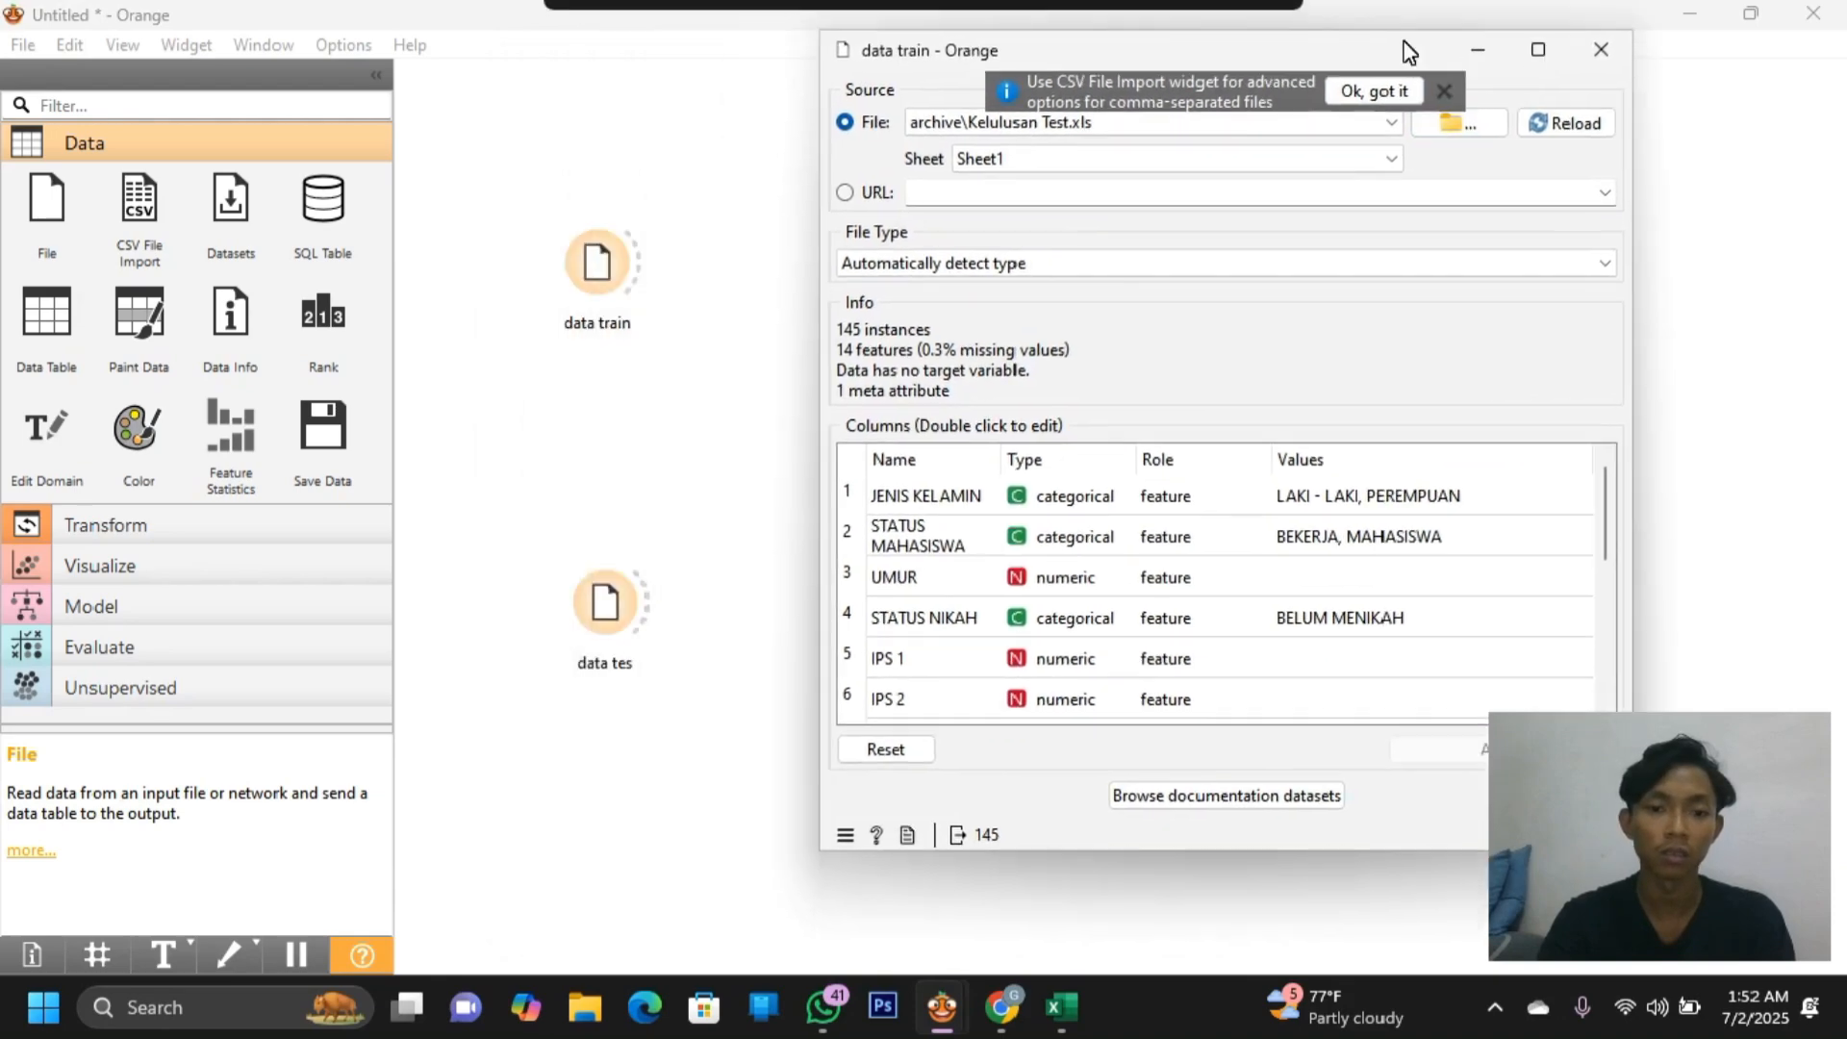
double_click(638, 589)
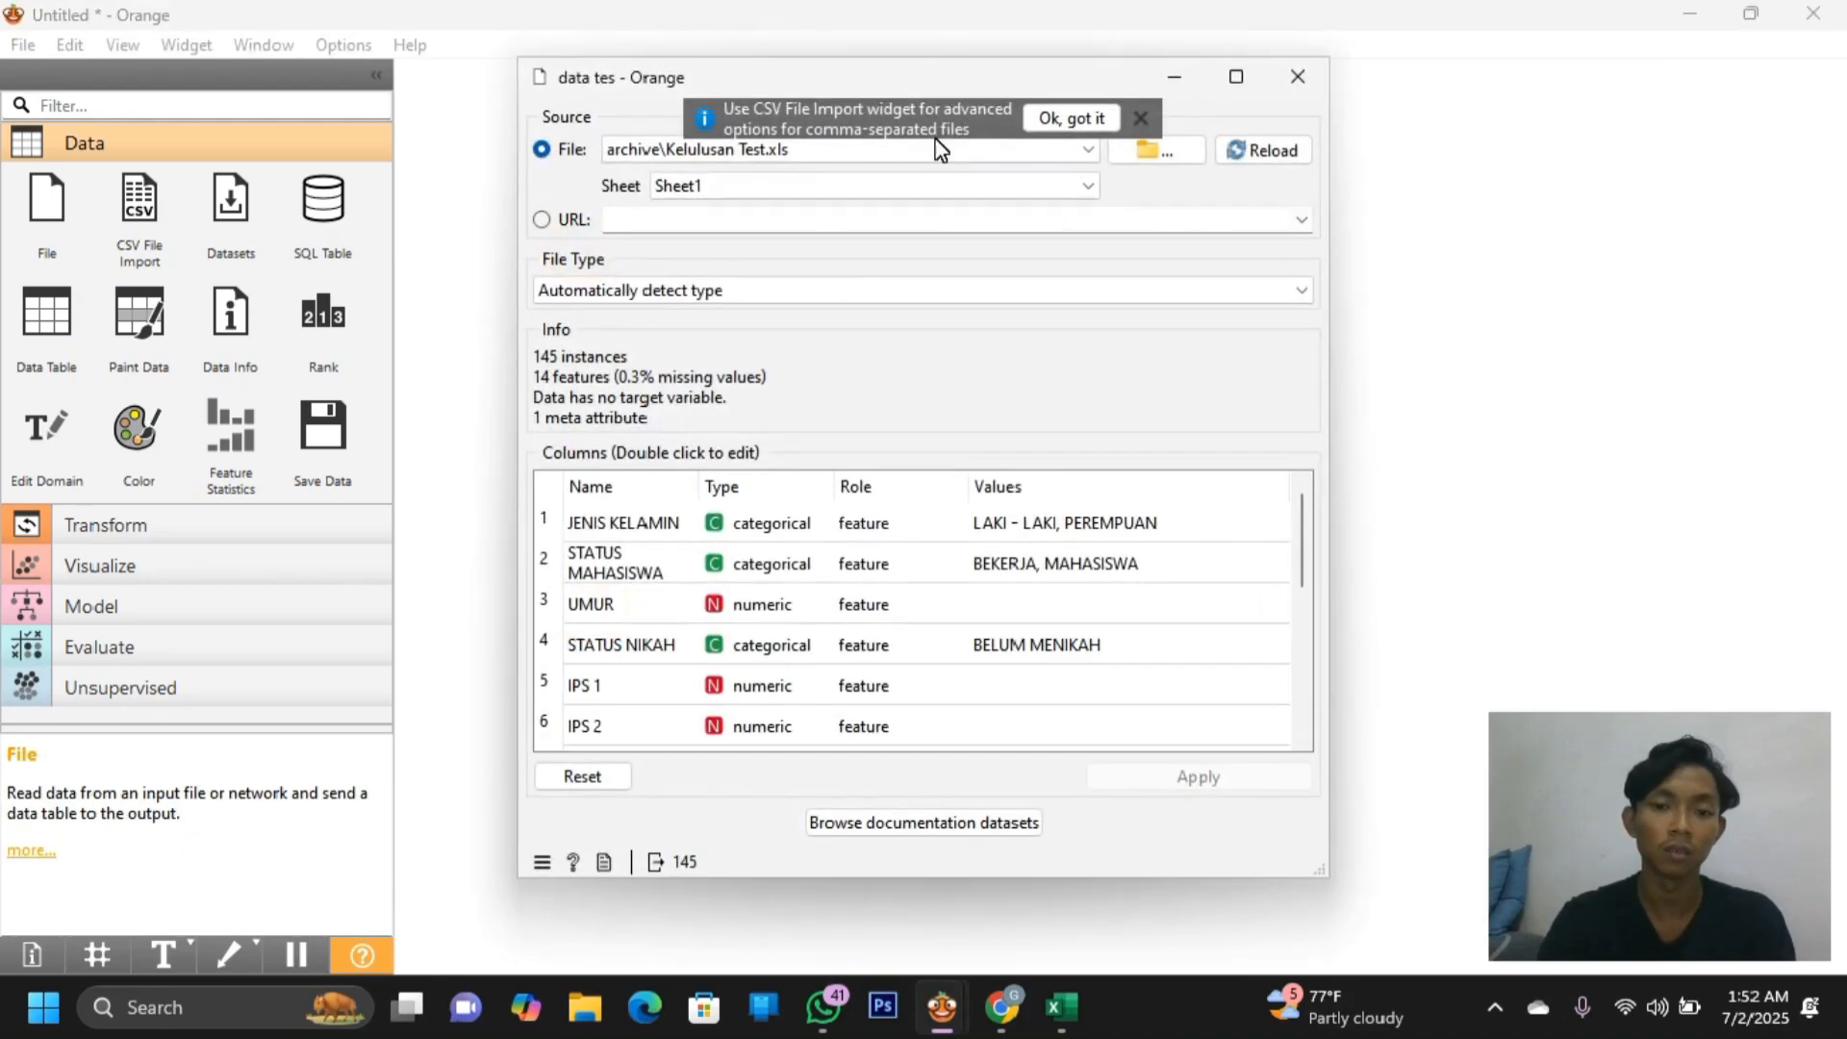
left_click(1297, 77)
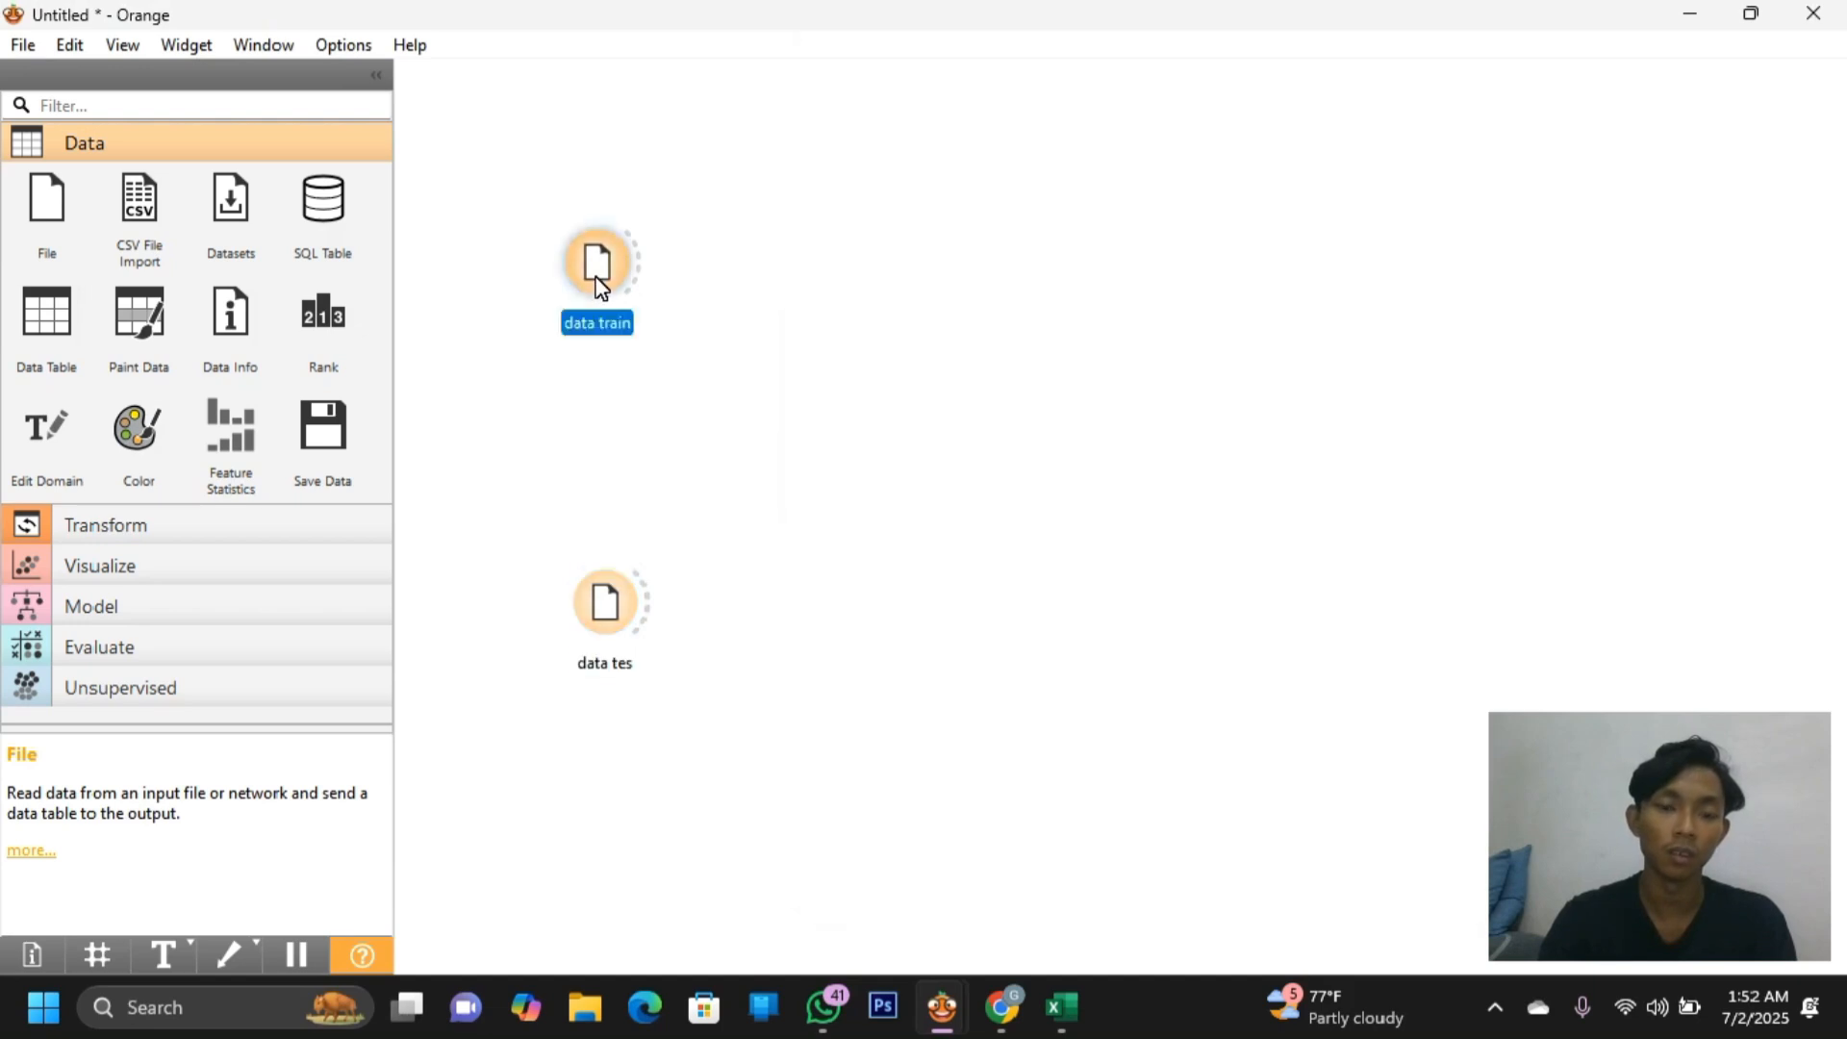
double_click(597, 279)
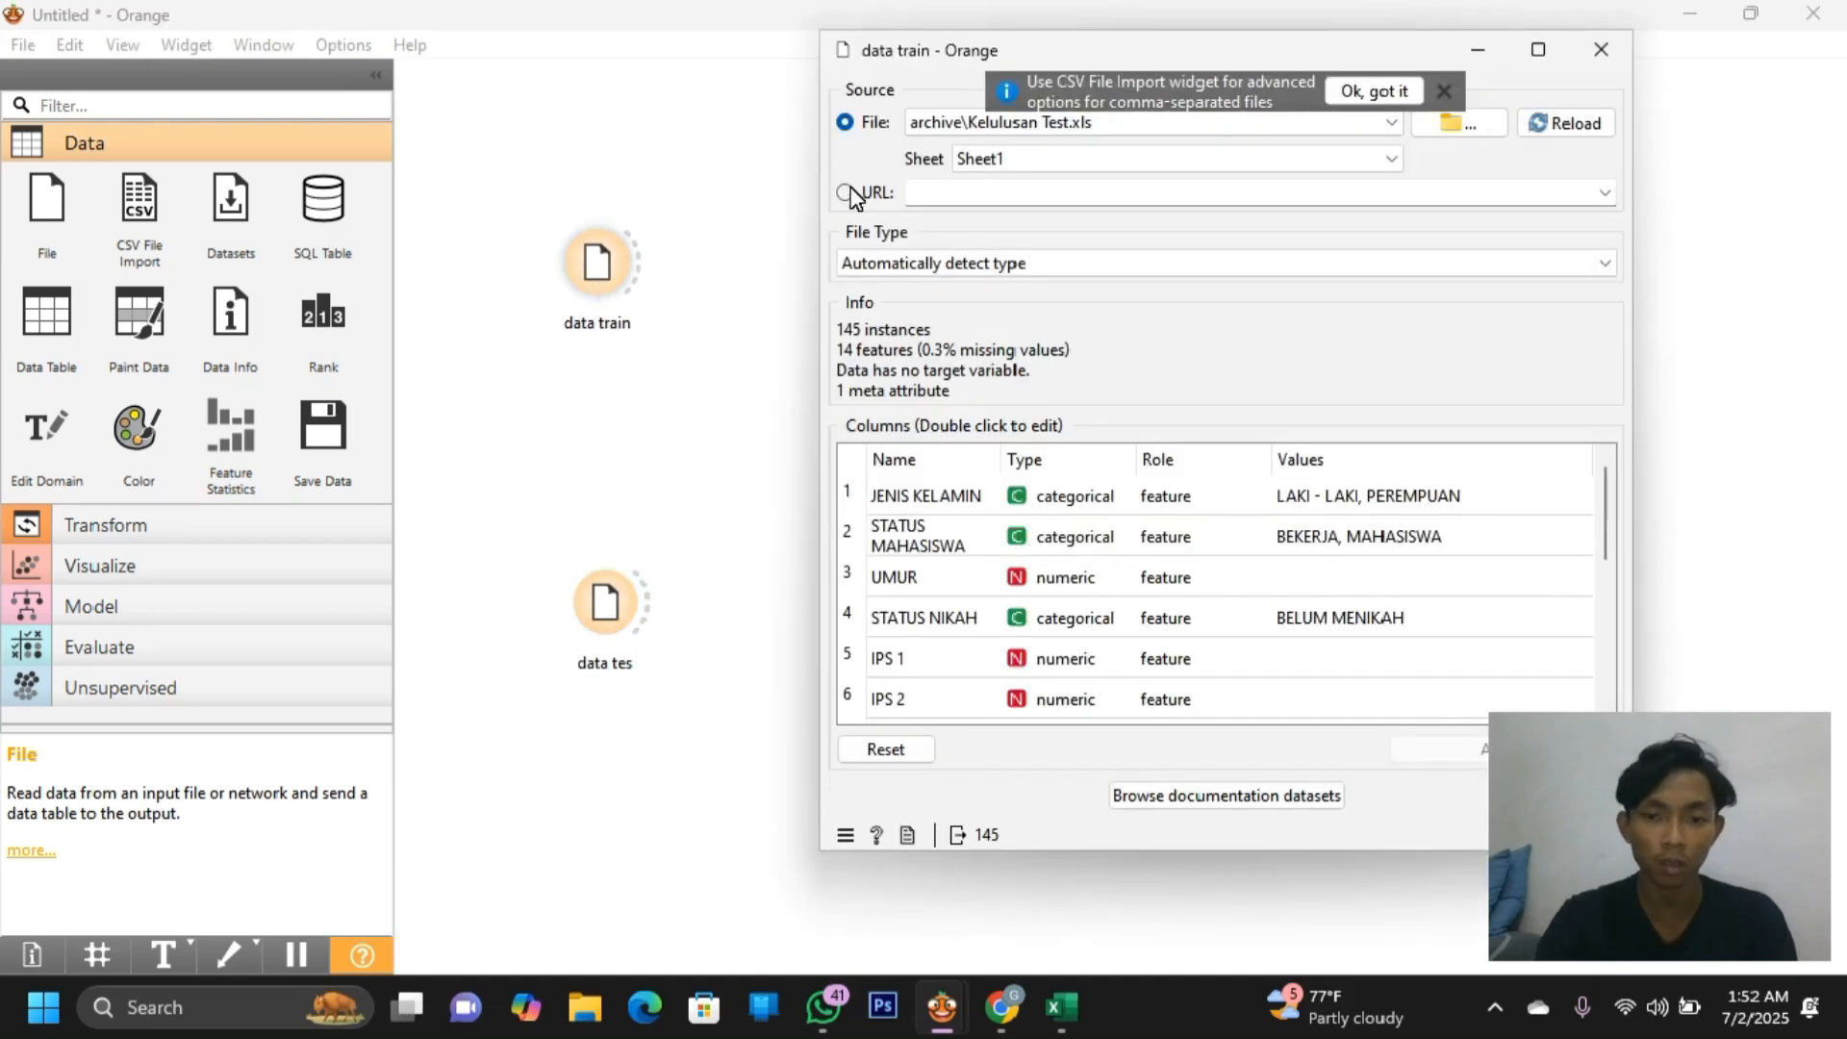
Load Kelulusan Train into the data train widget
left_click(1453, 125)
left_click(1284, 360)
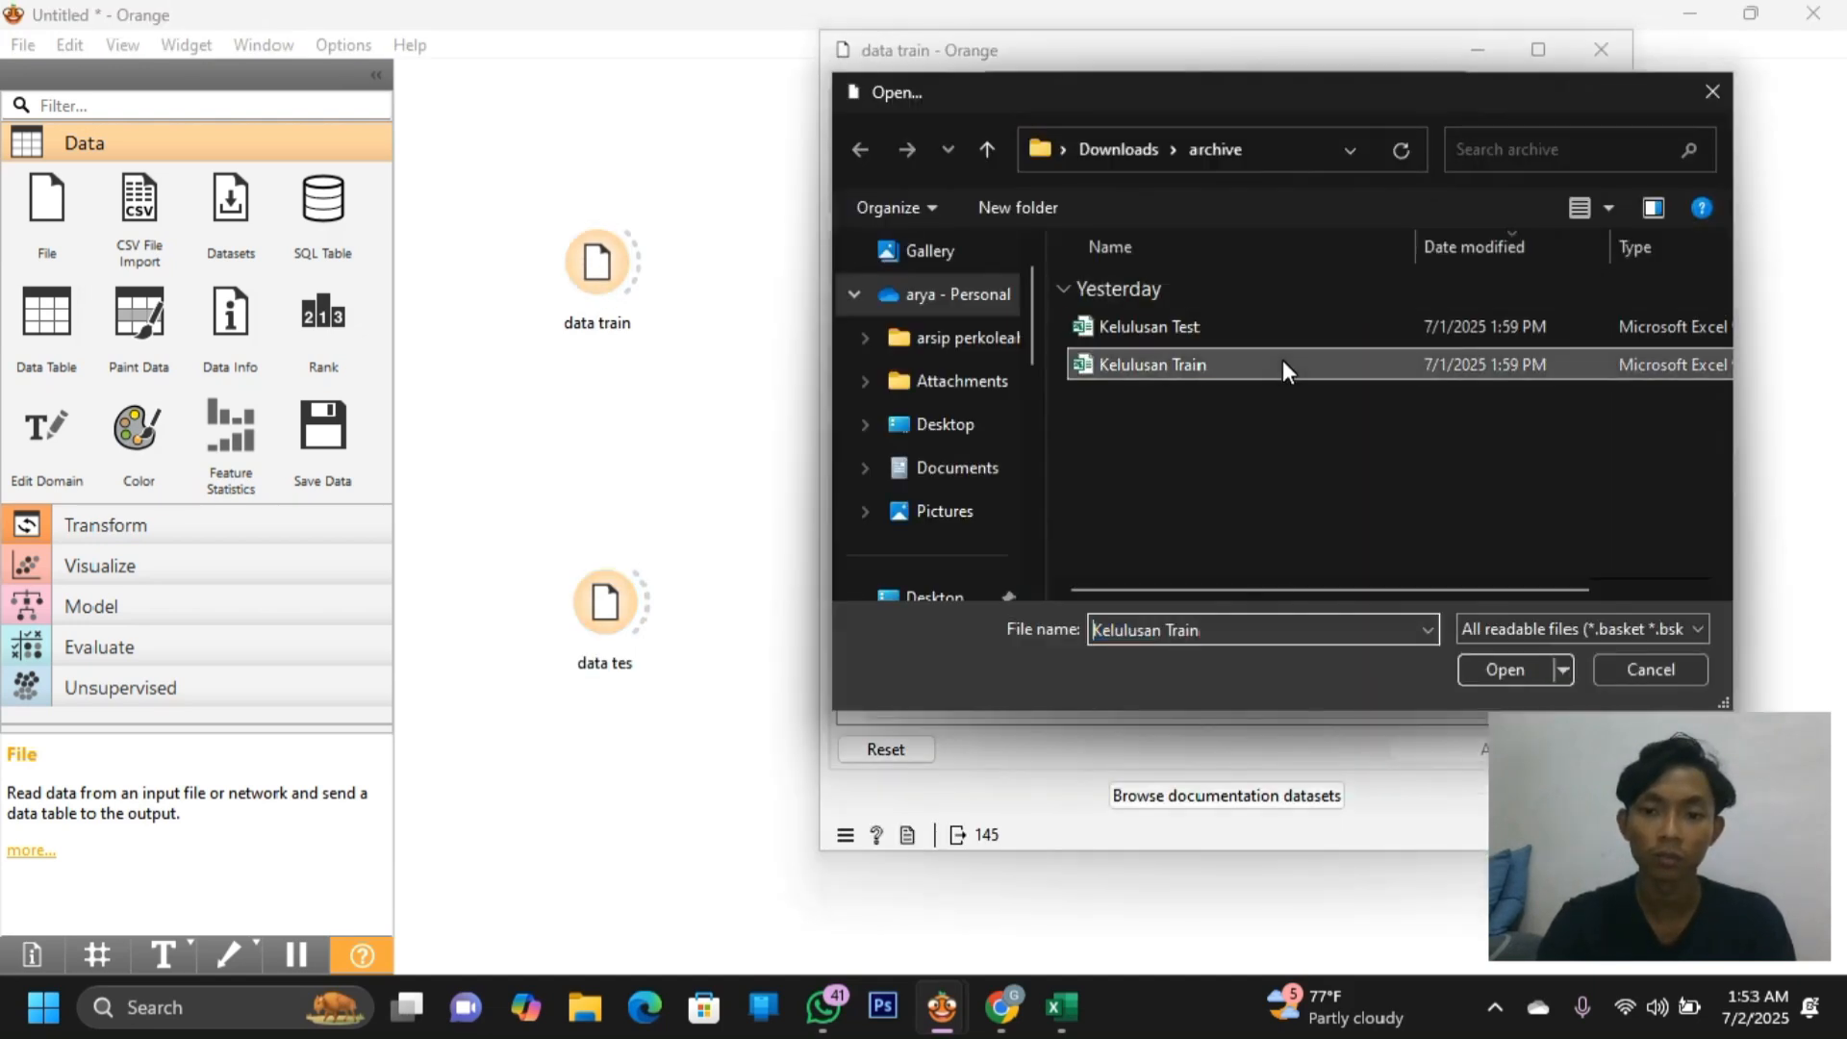
left_click_drag(1398, 94, 1086, 125)
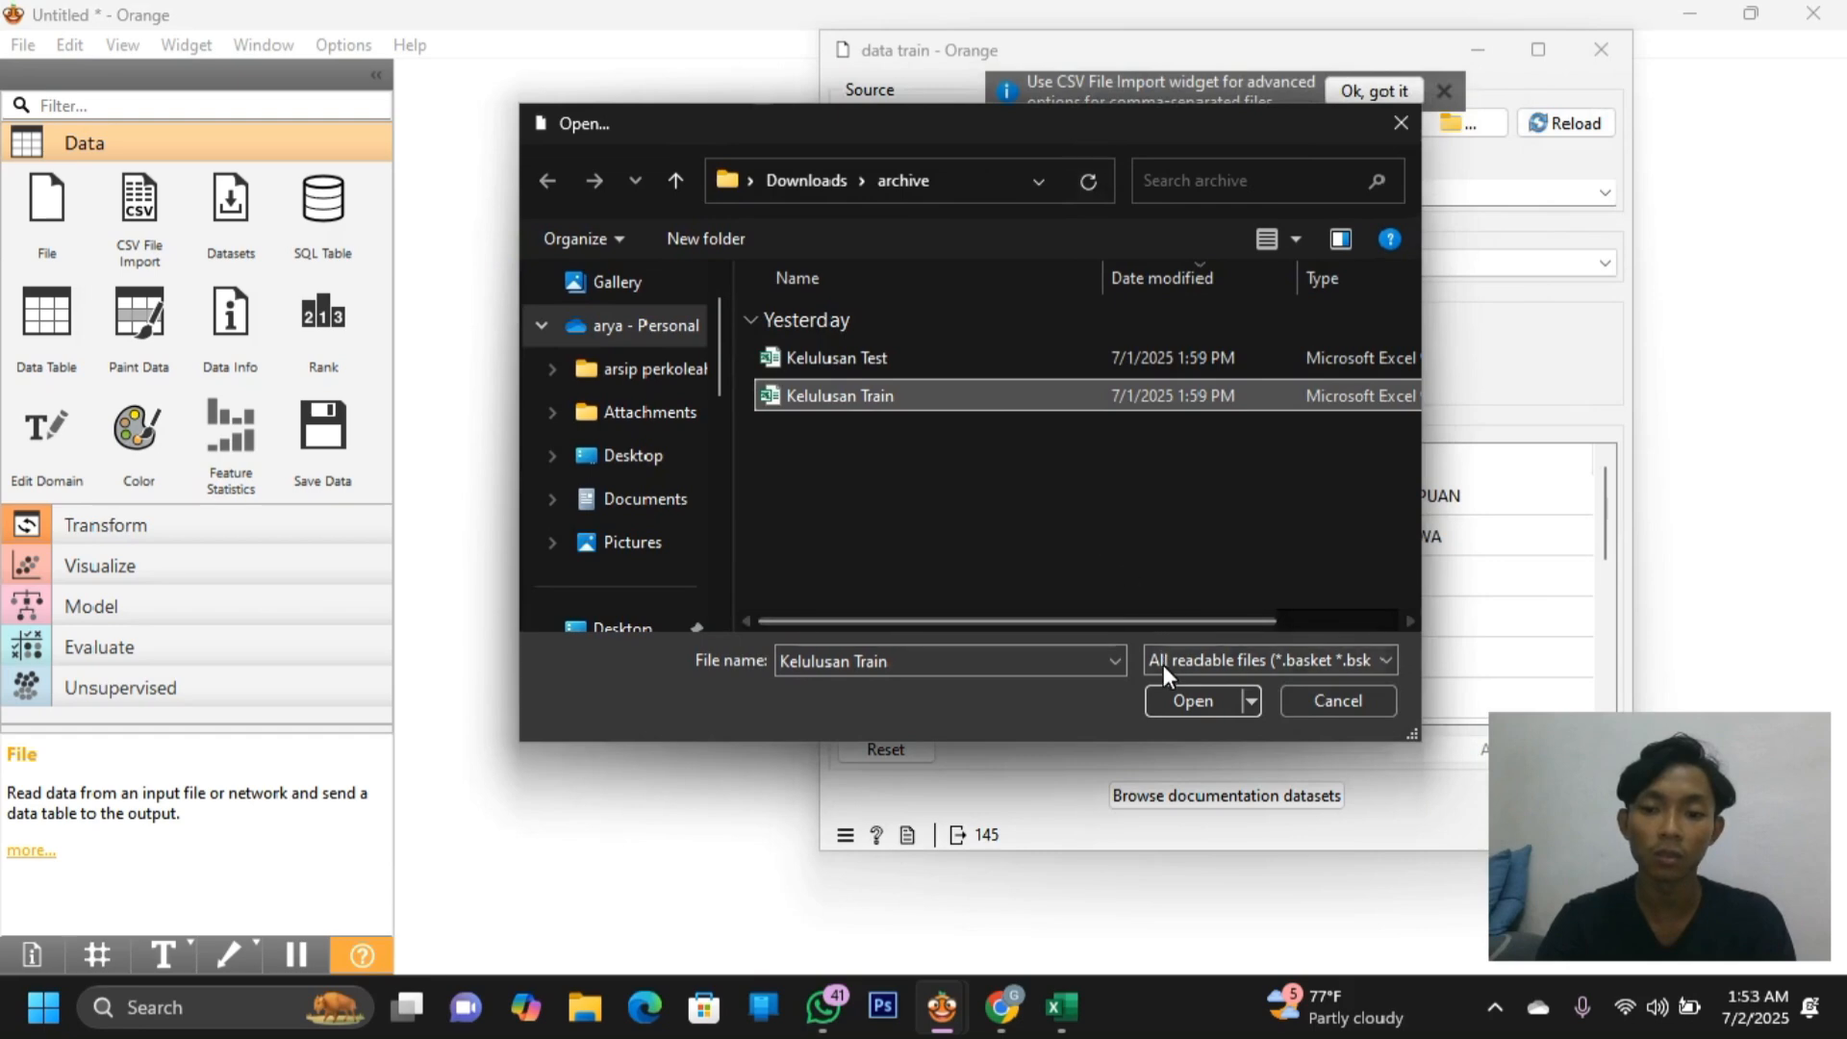
left_click(1183, 700)
left_click(1682, 839)
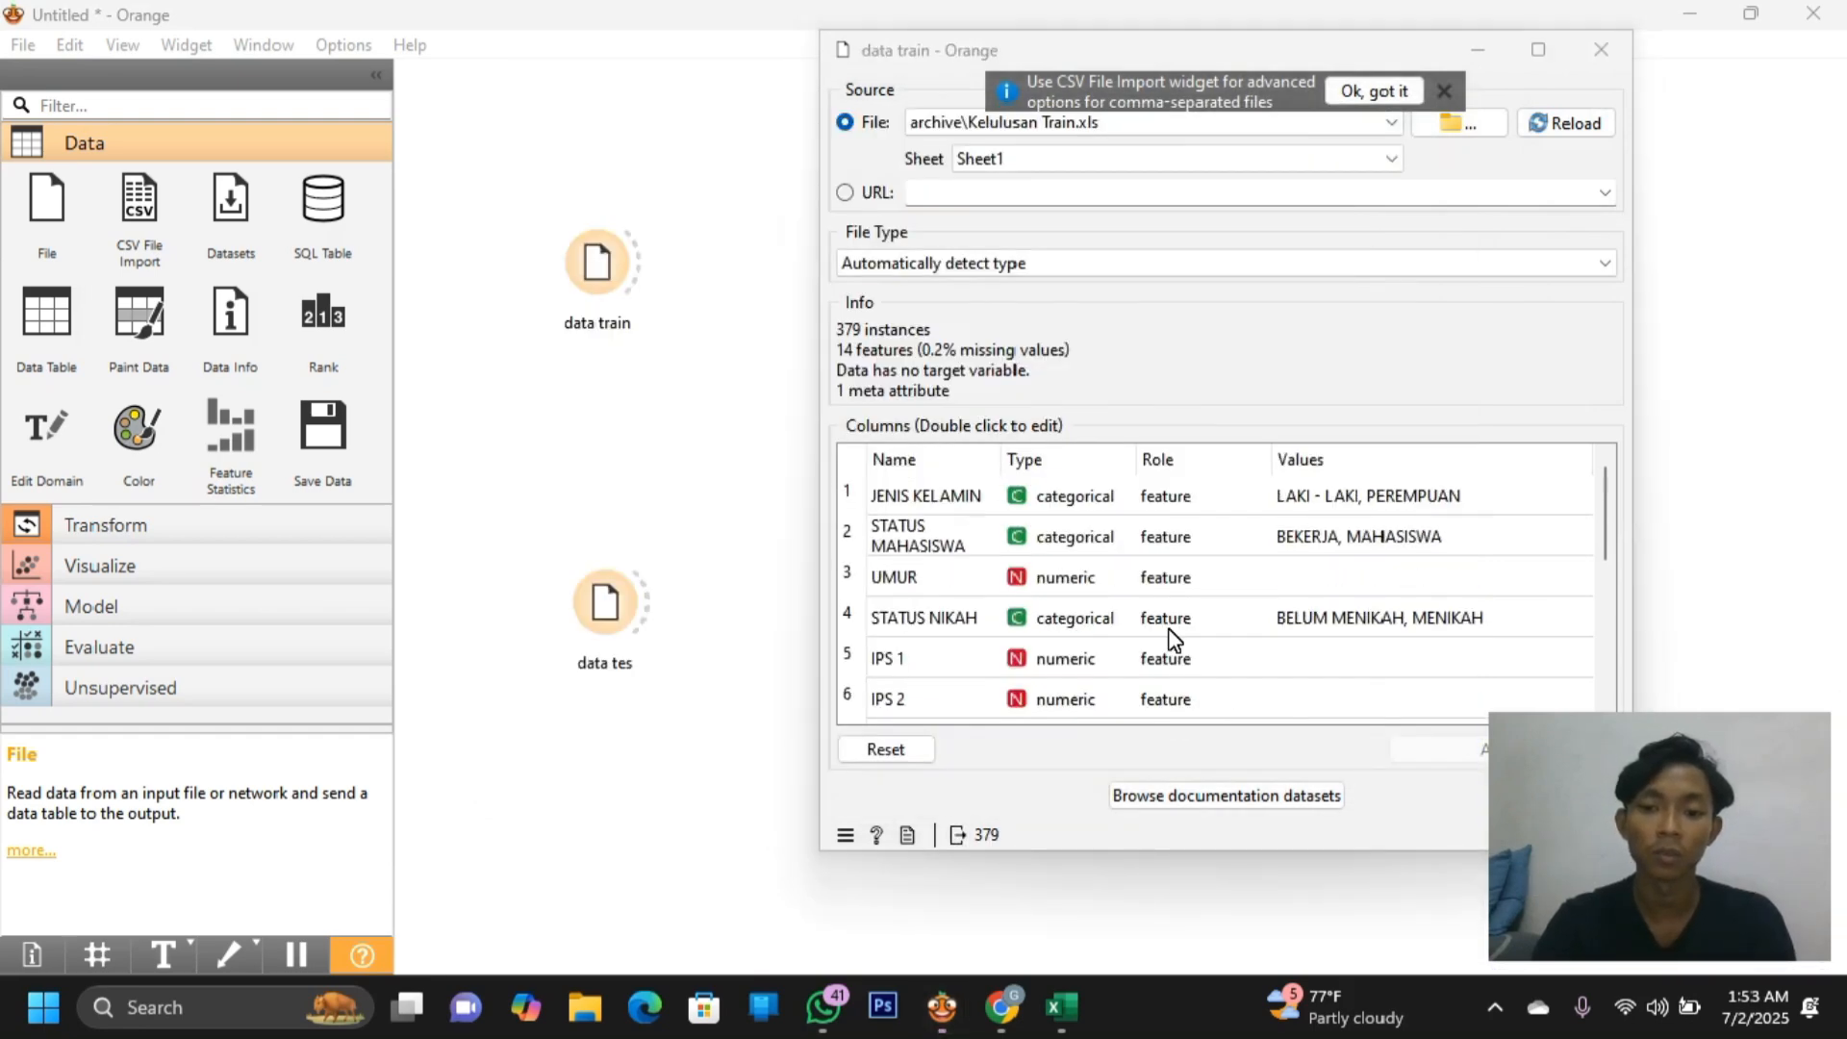
scroll(1173, 640, "down", 2)
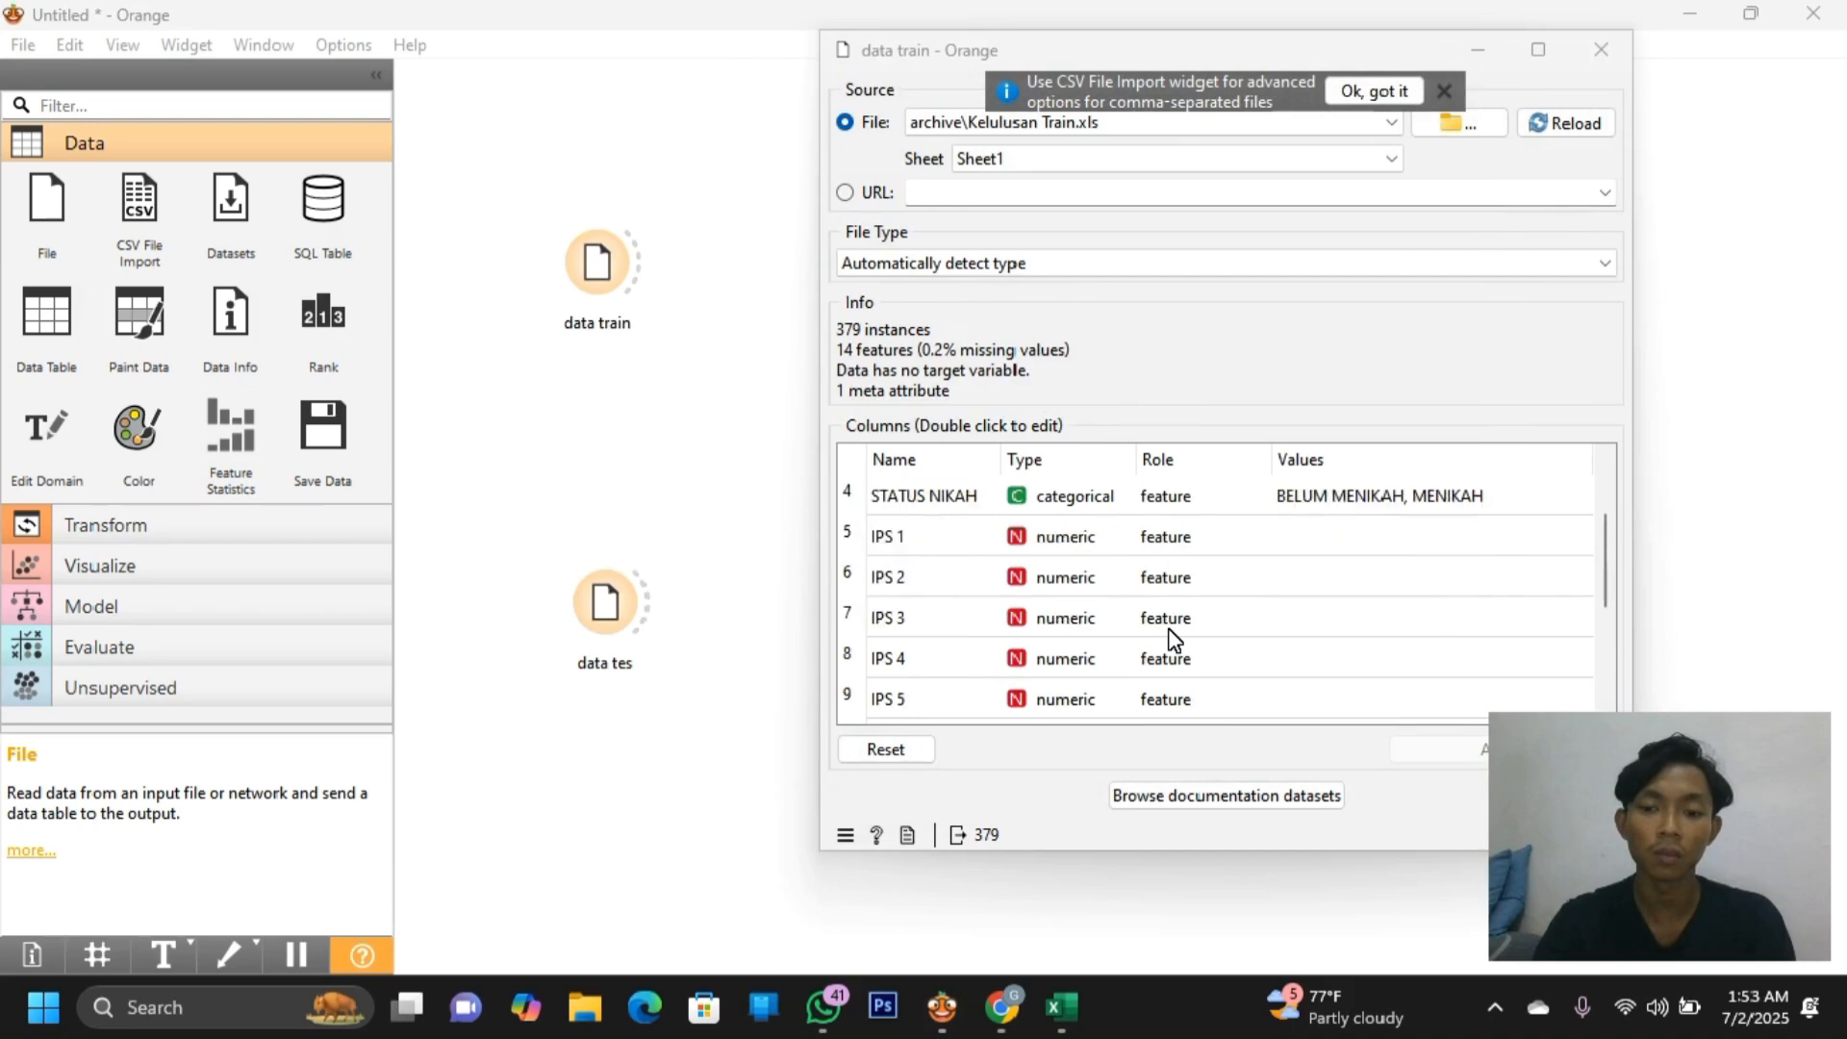
scroll(1173, 639, "up", 2)
scroll(1171, 639, "down", 3)
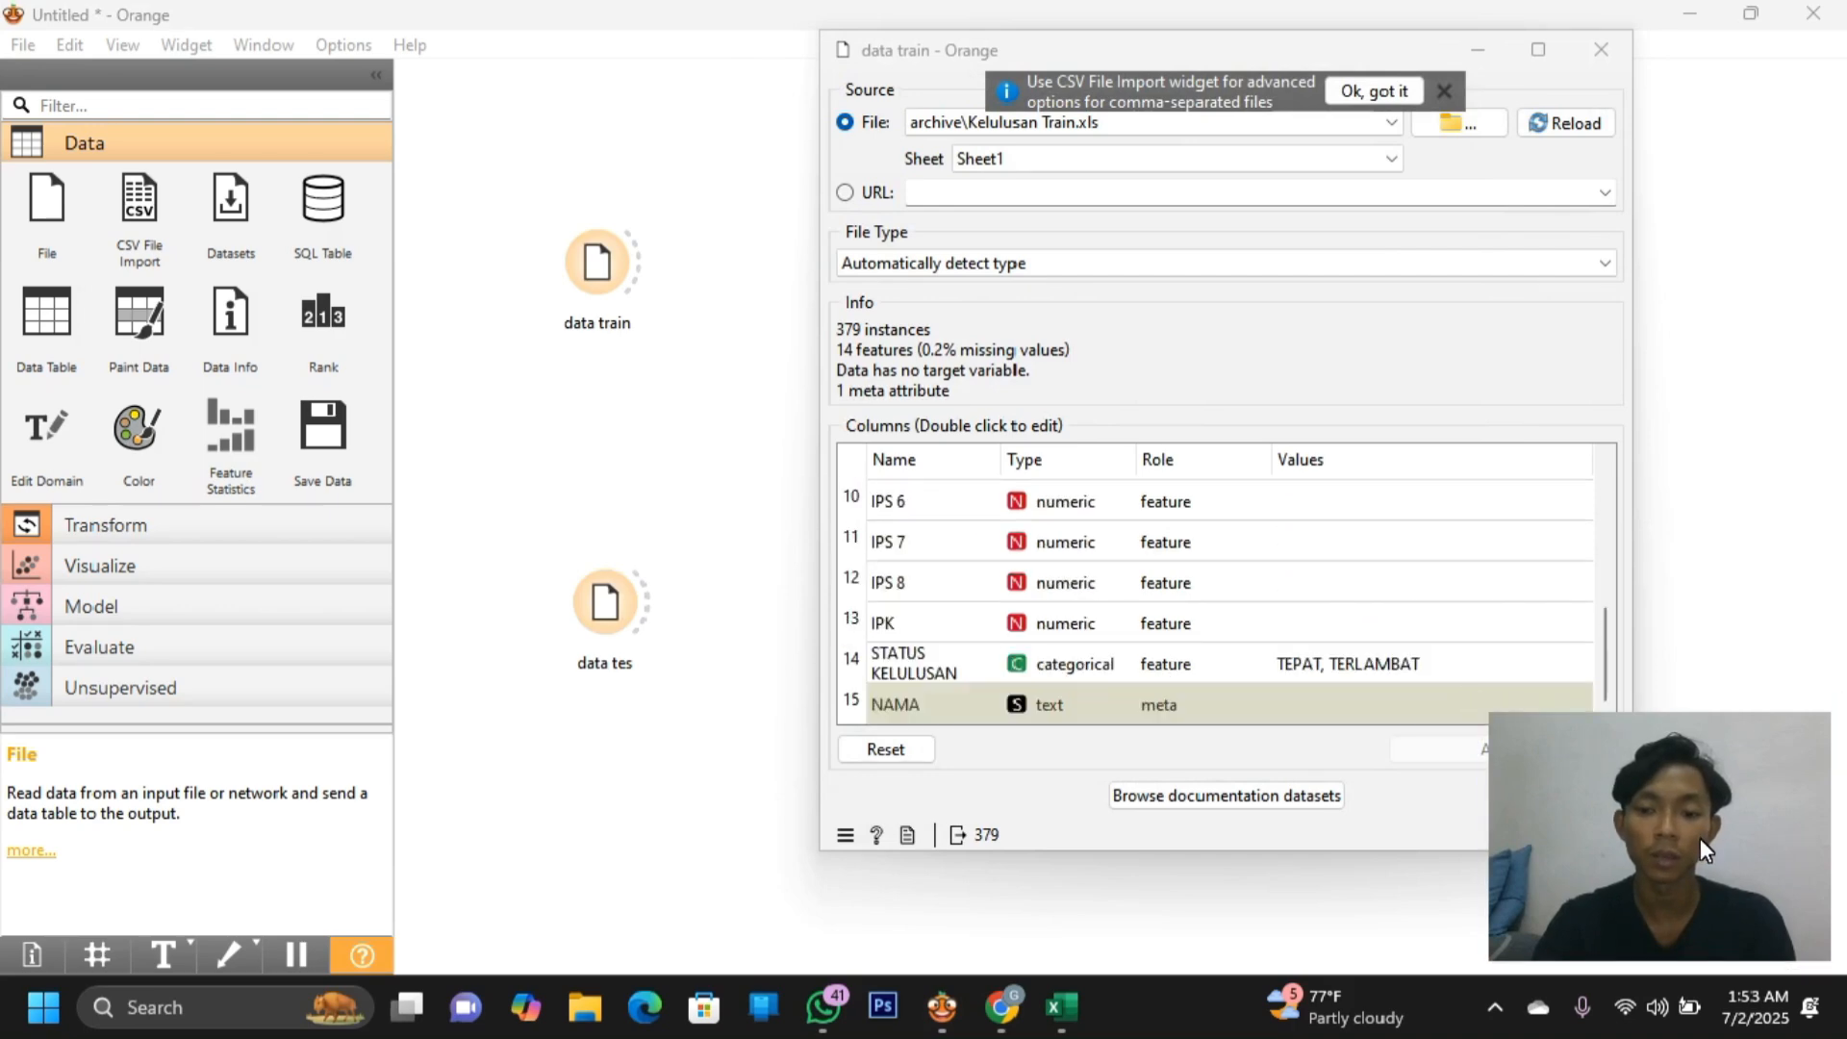
Set STATUS KELULUSAN's role to target, apply, and close the data train settings
left_click(1151, 662)
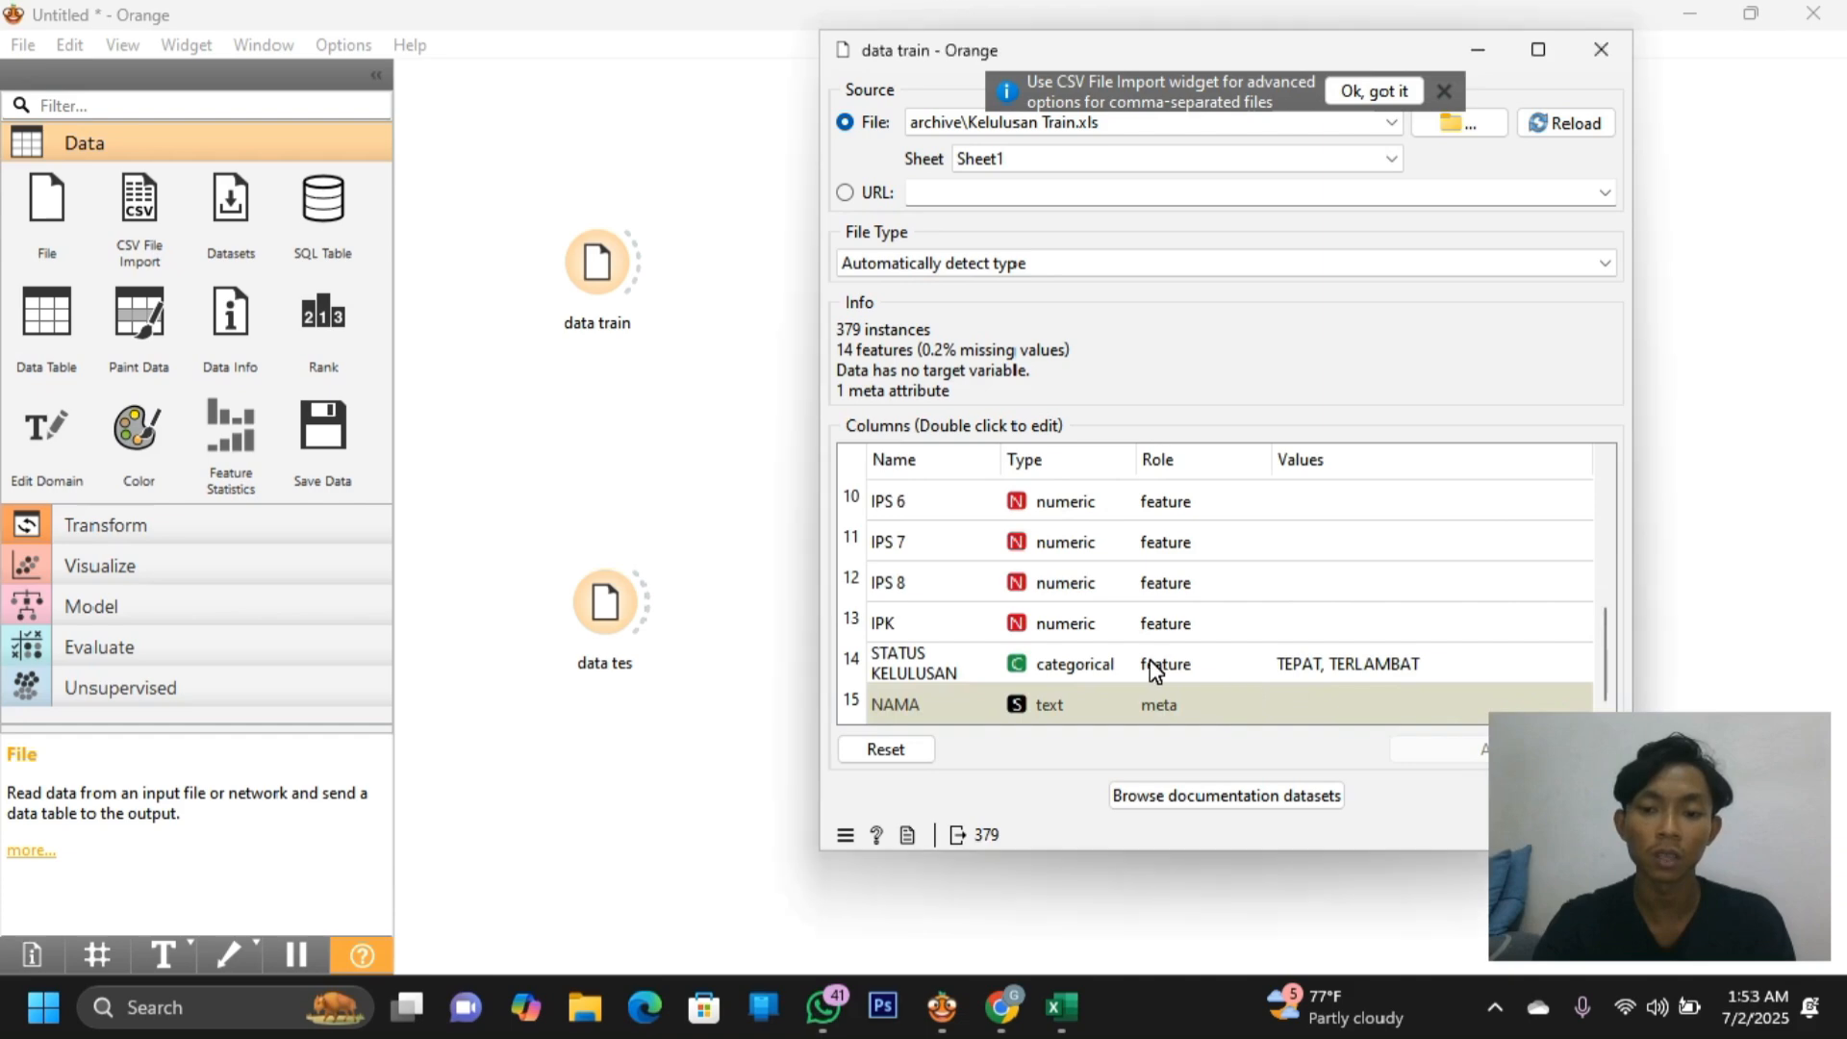
double_click(1151, 662)
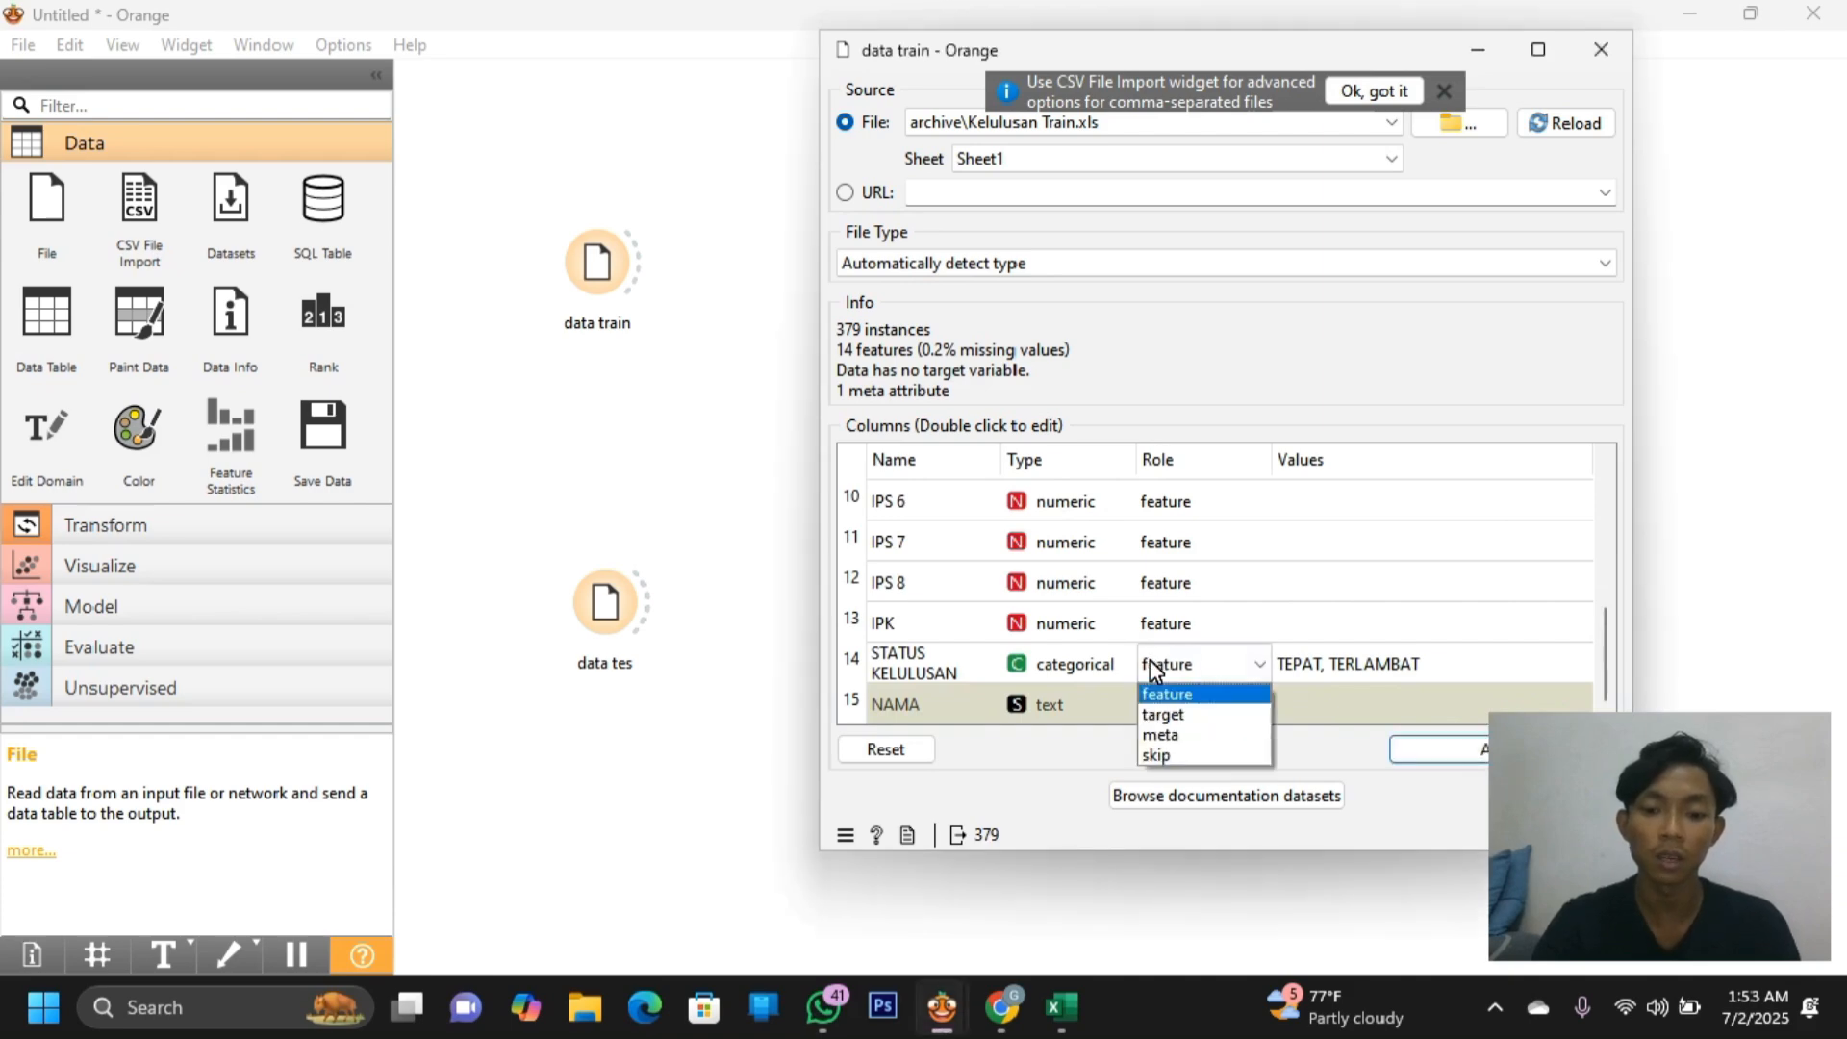
left_click(1163, 716)
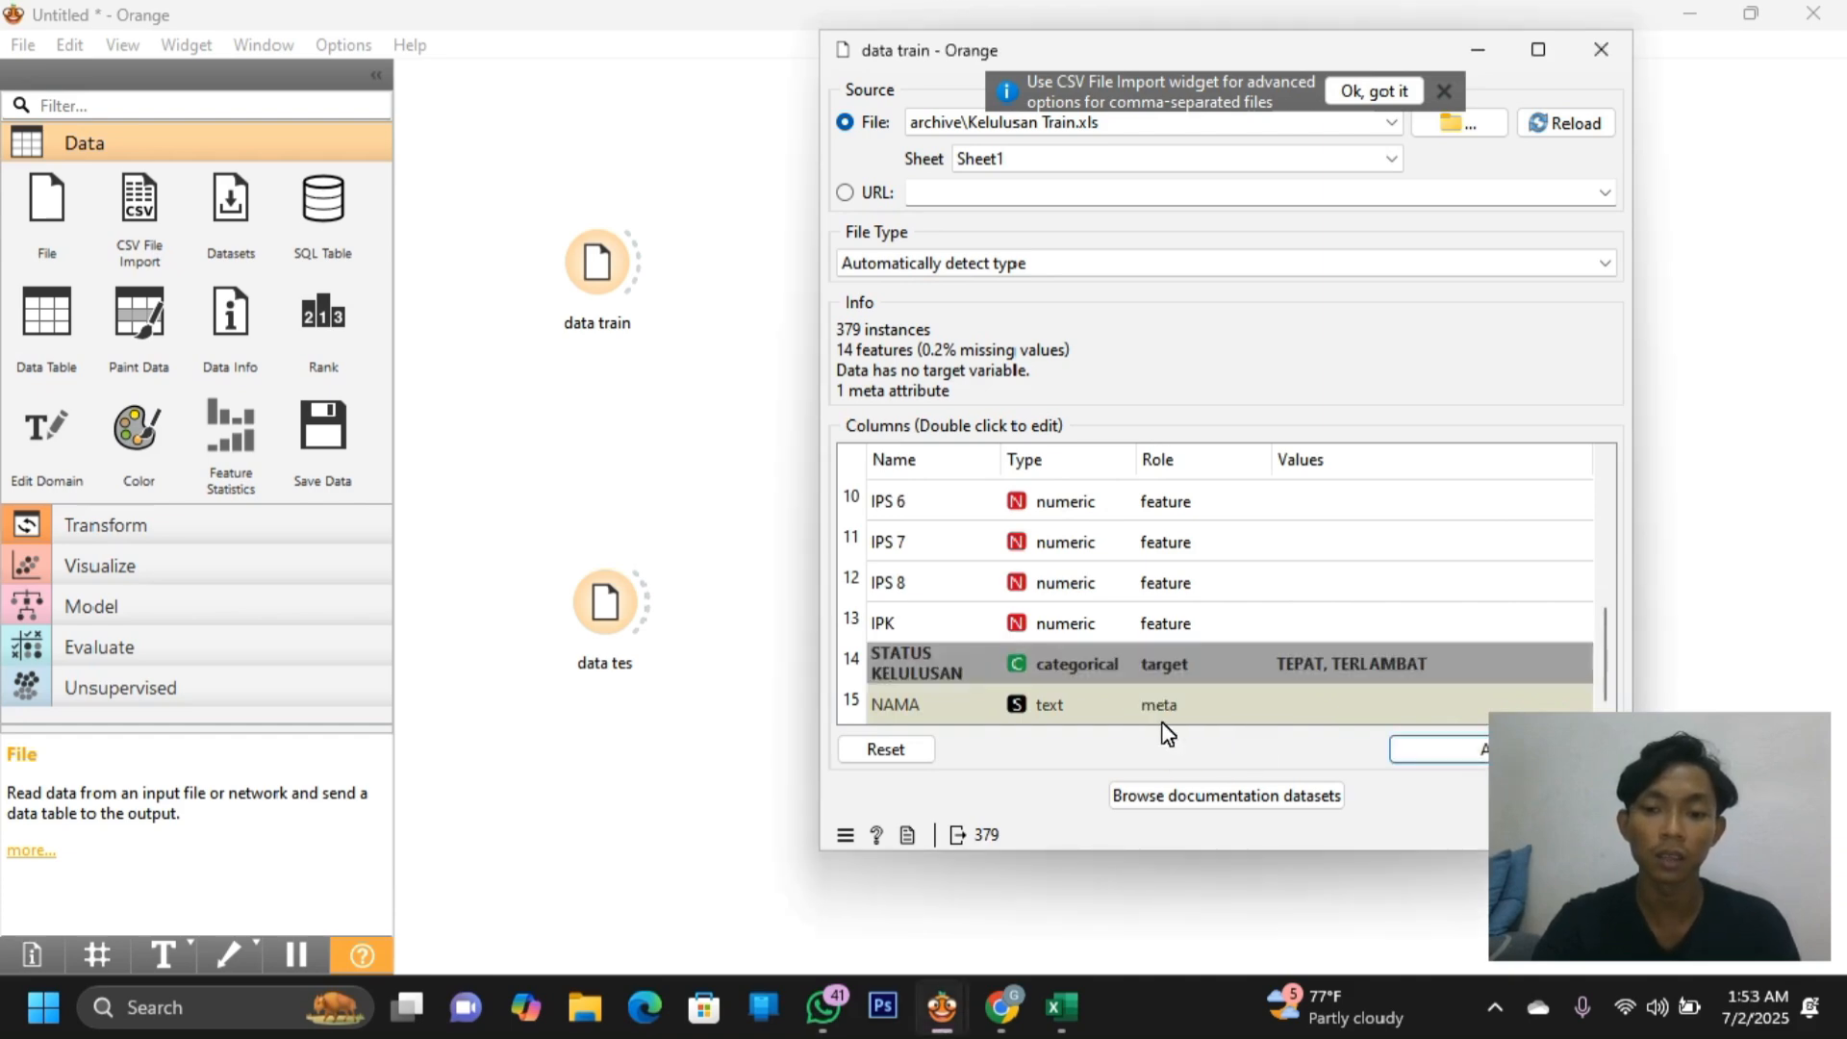
left_click(1409, 754)
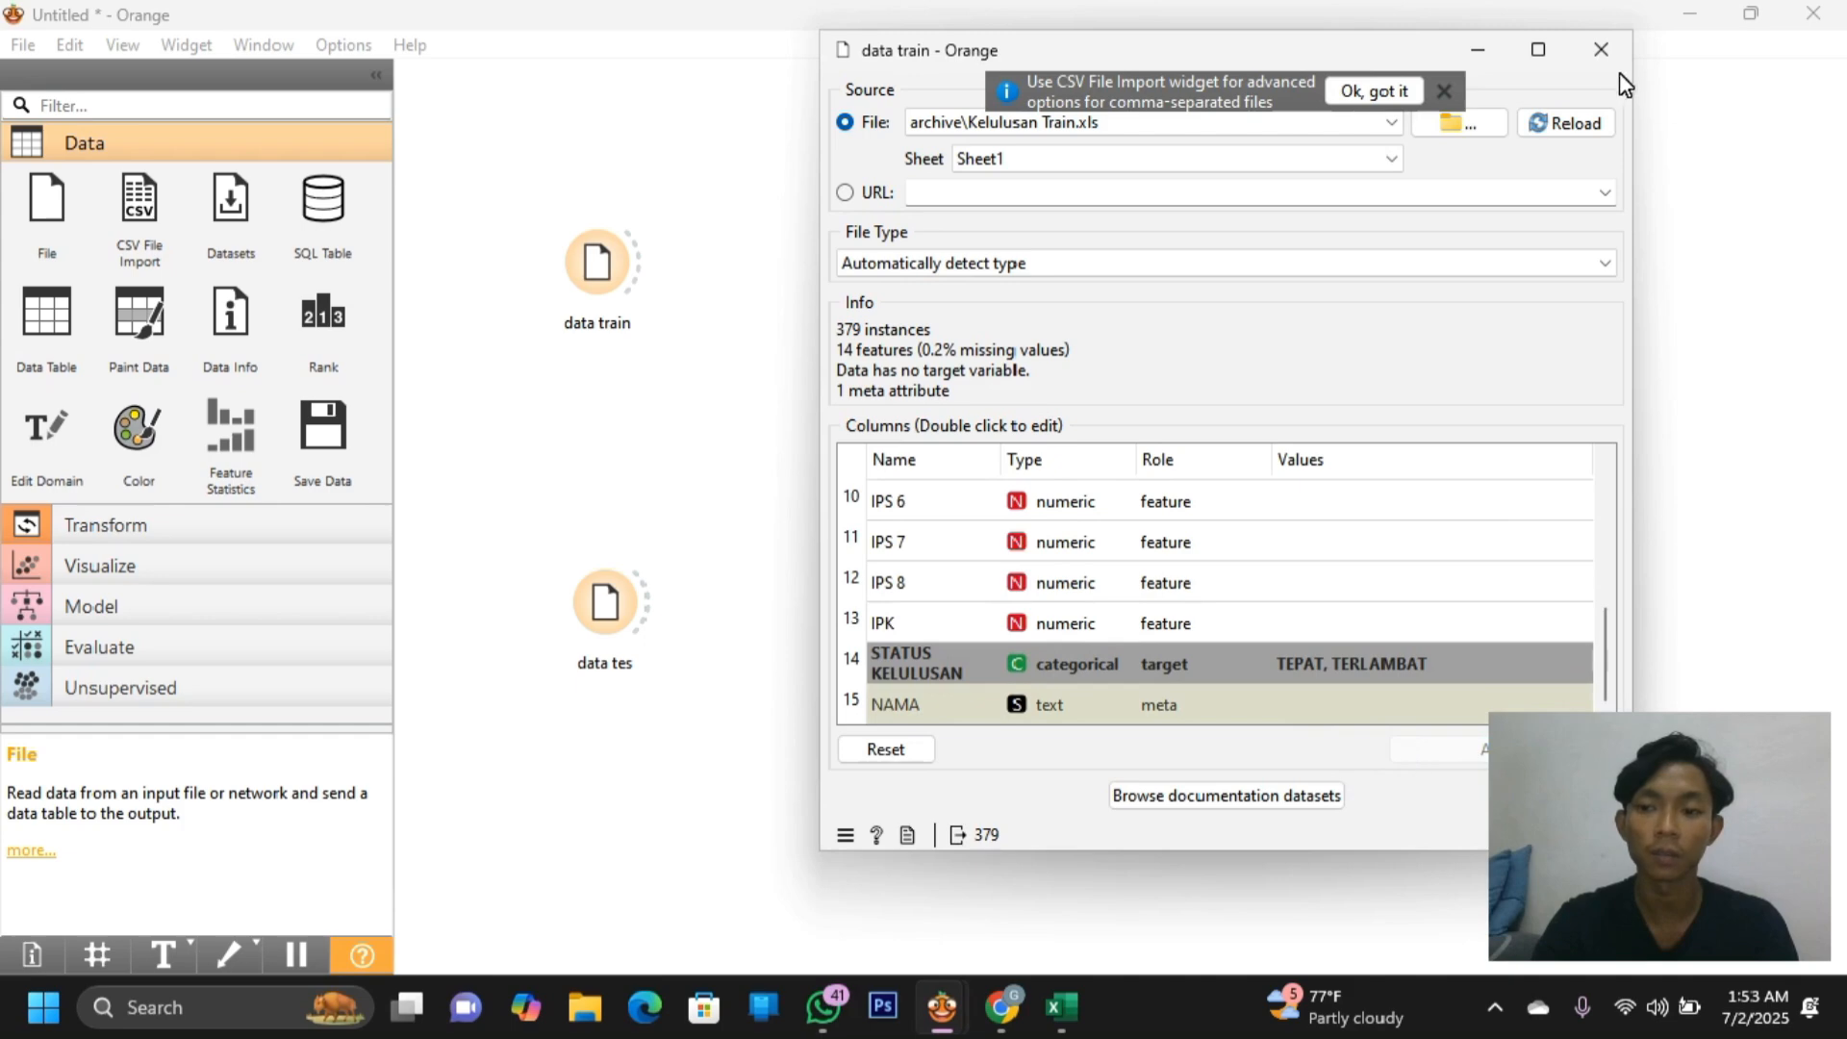
left_click(1693, 844)
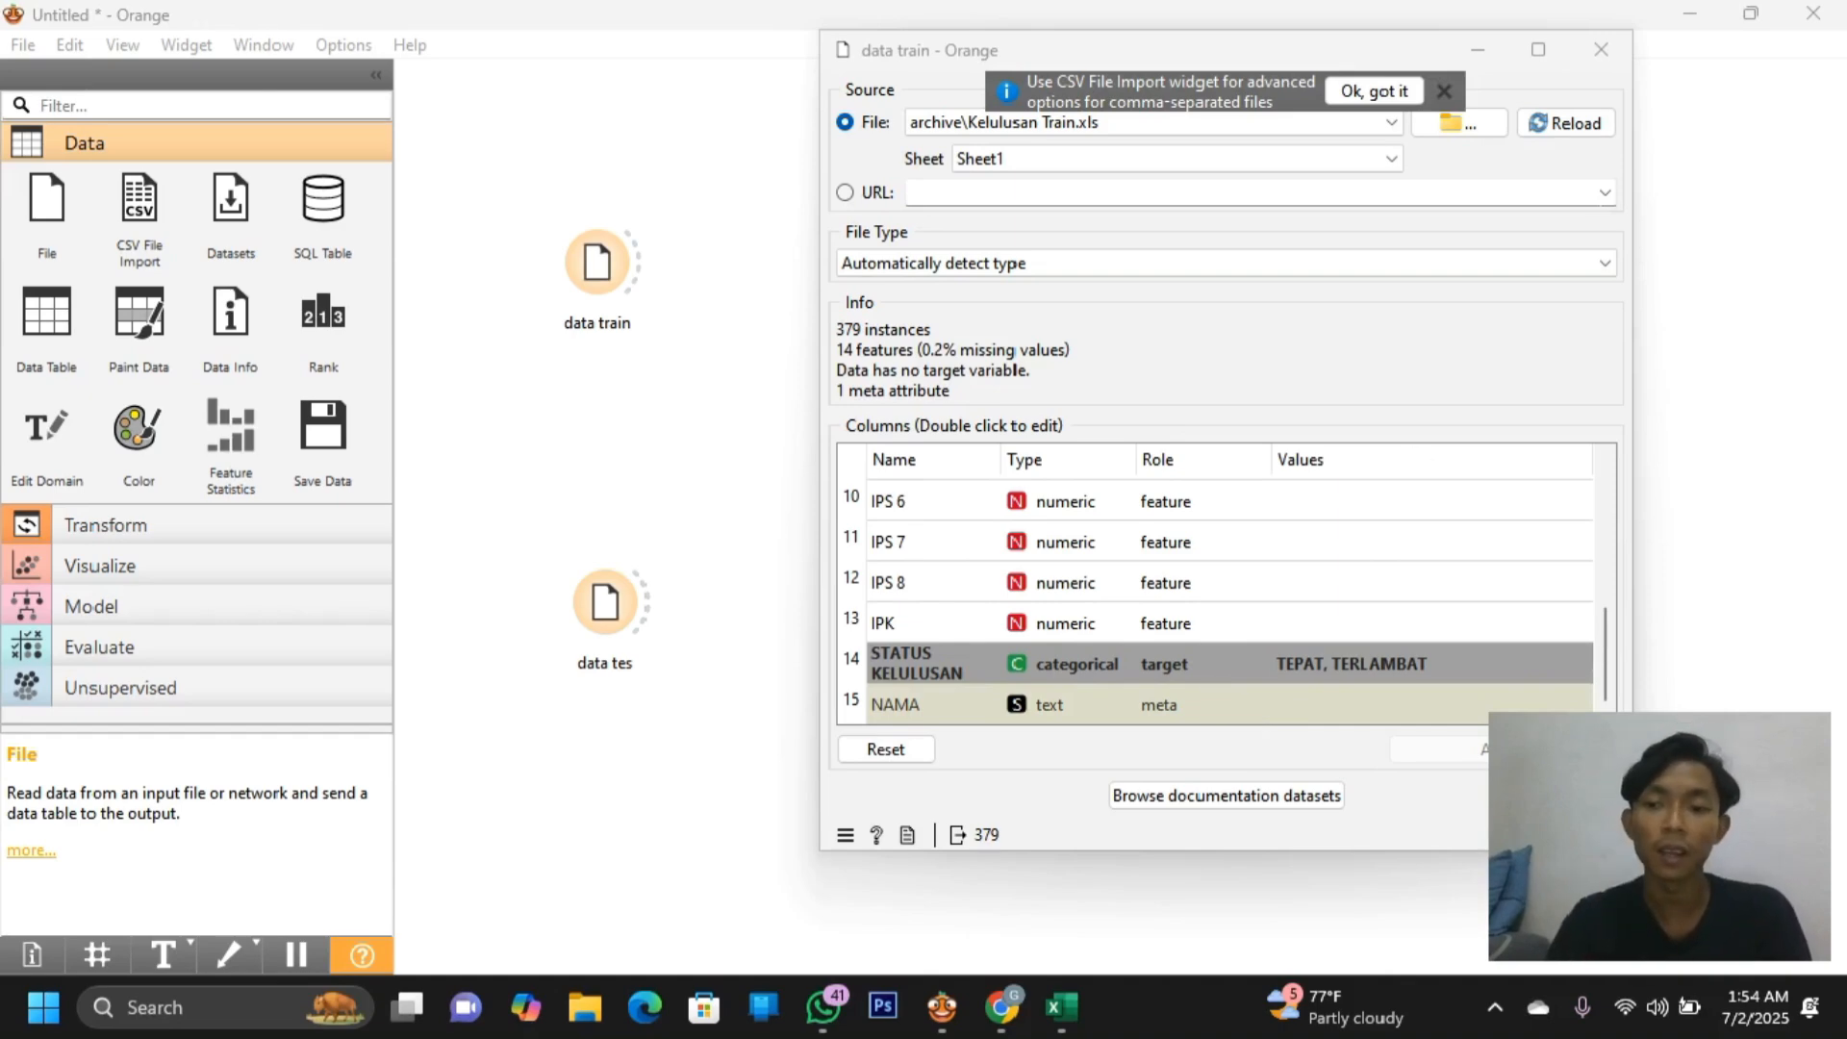
left_click(1609, 61)
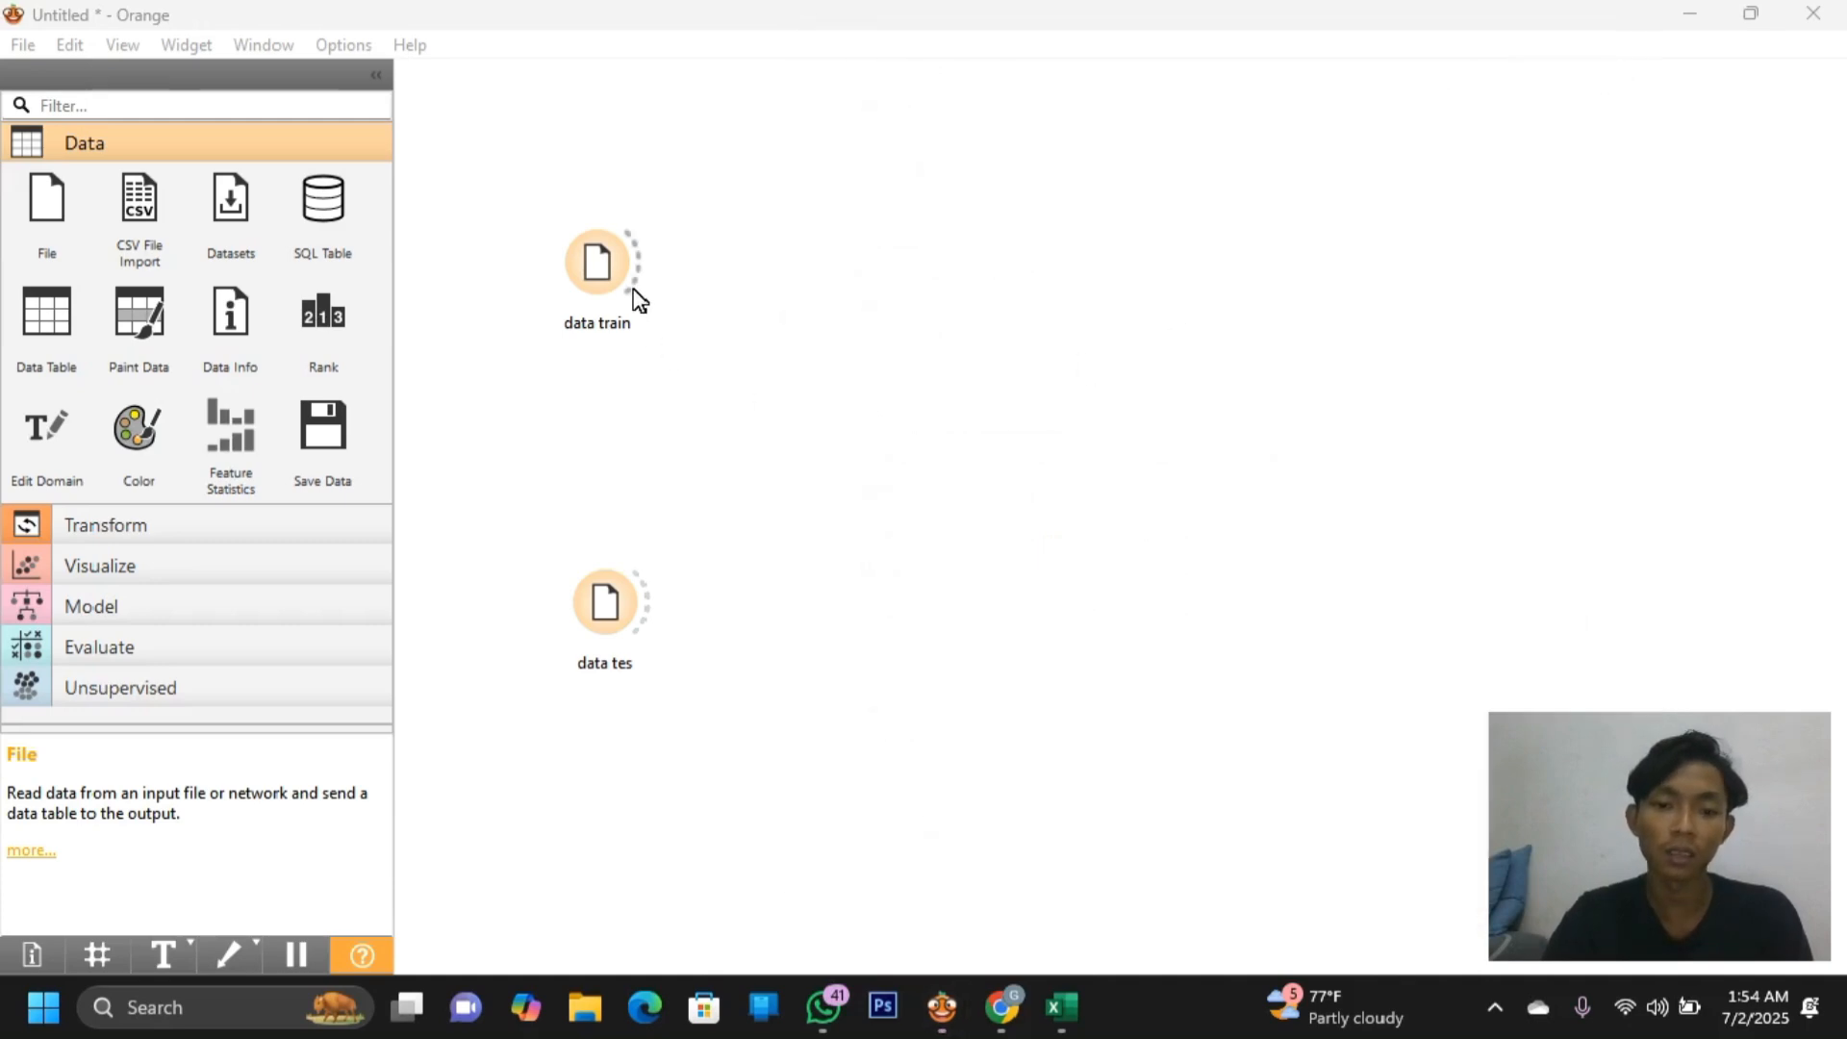
Link a Data Table to data train, scroll through its 379 rows, then close it
left_click_drag(638, 278, 876, 97)
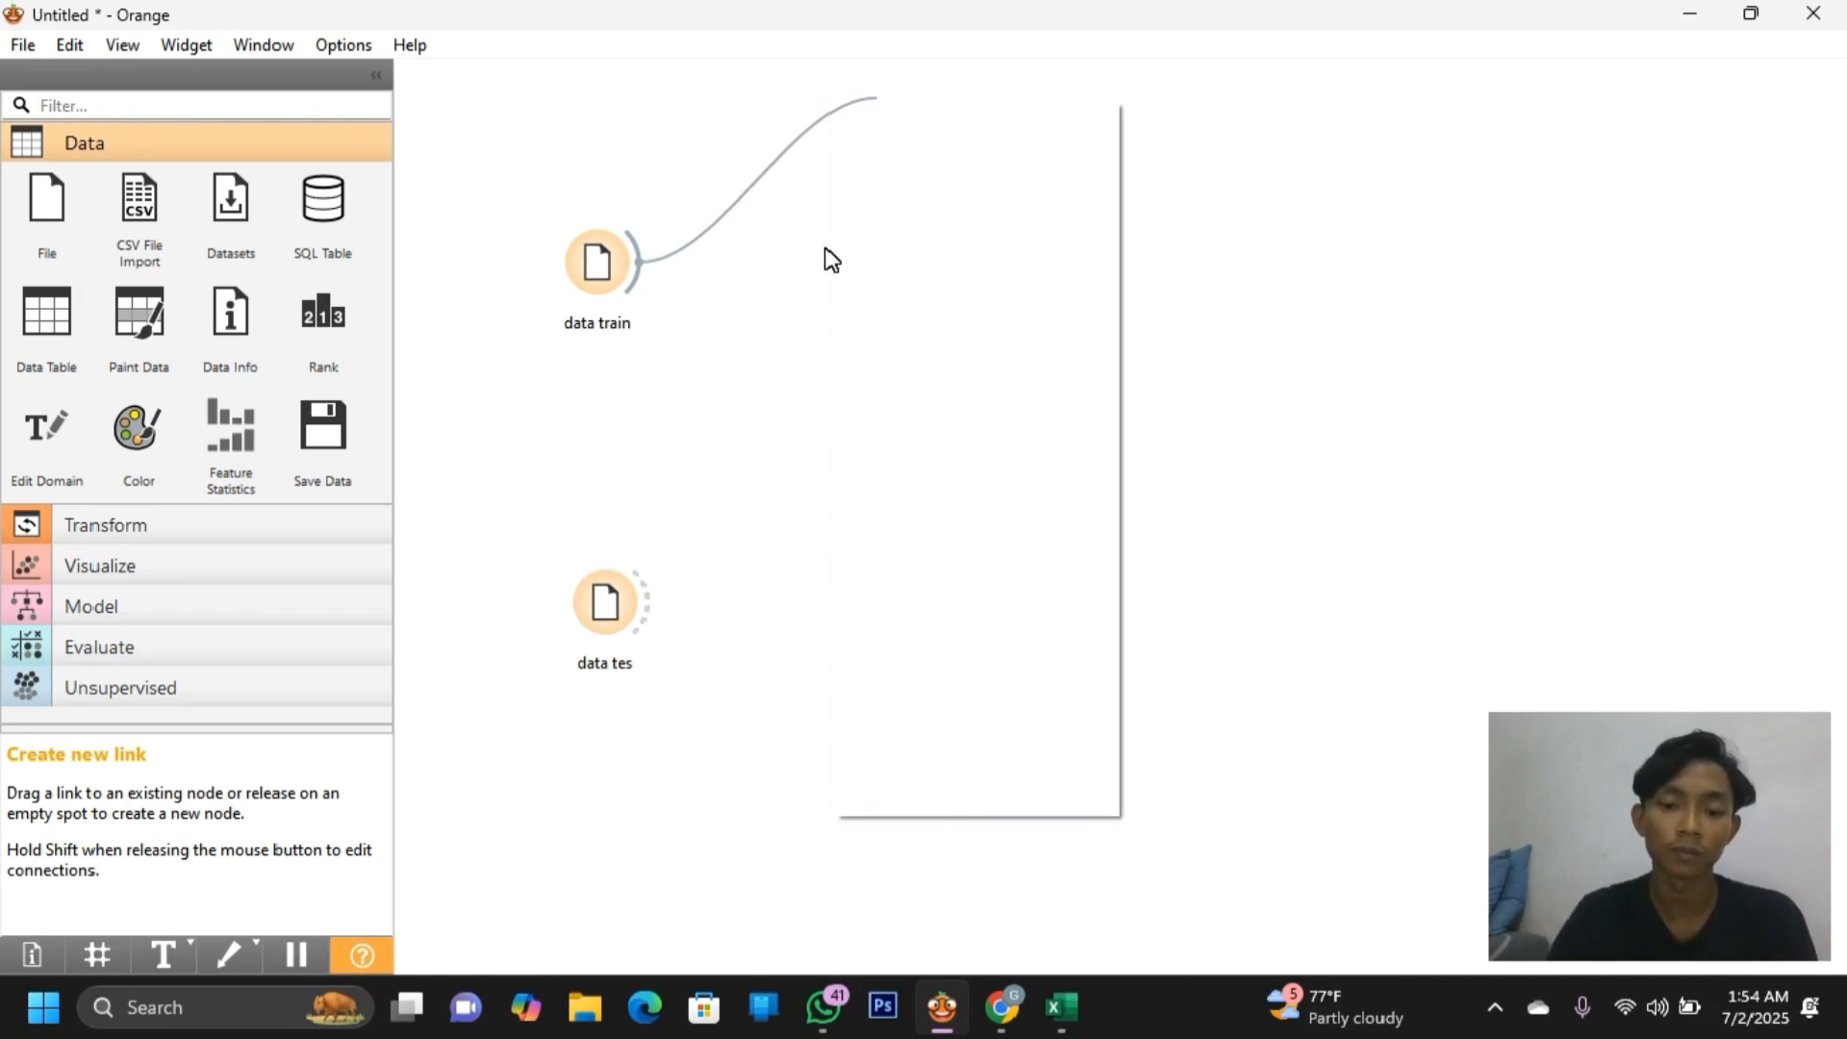
left_click(965, 180)
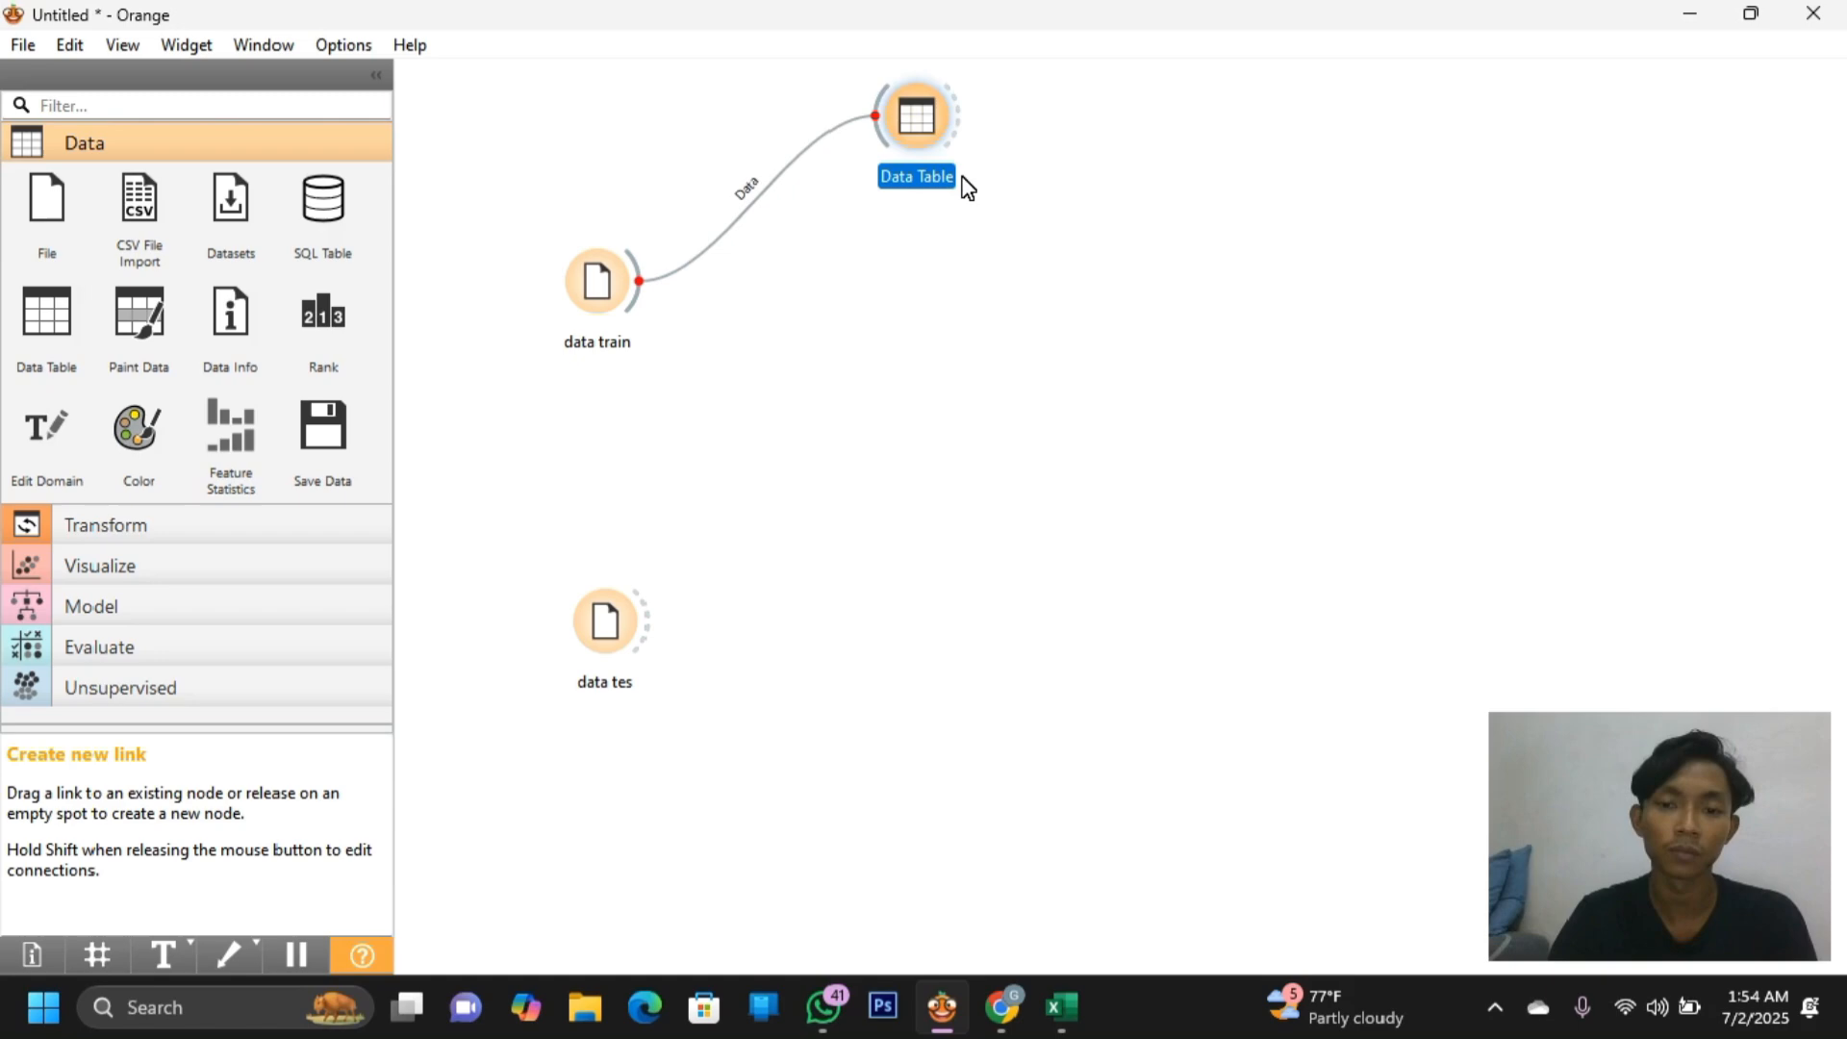
double_click(932, 128)
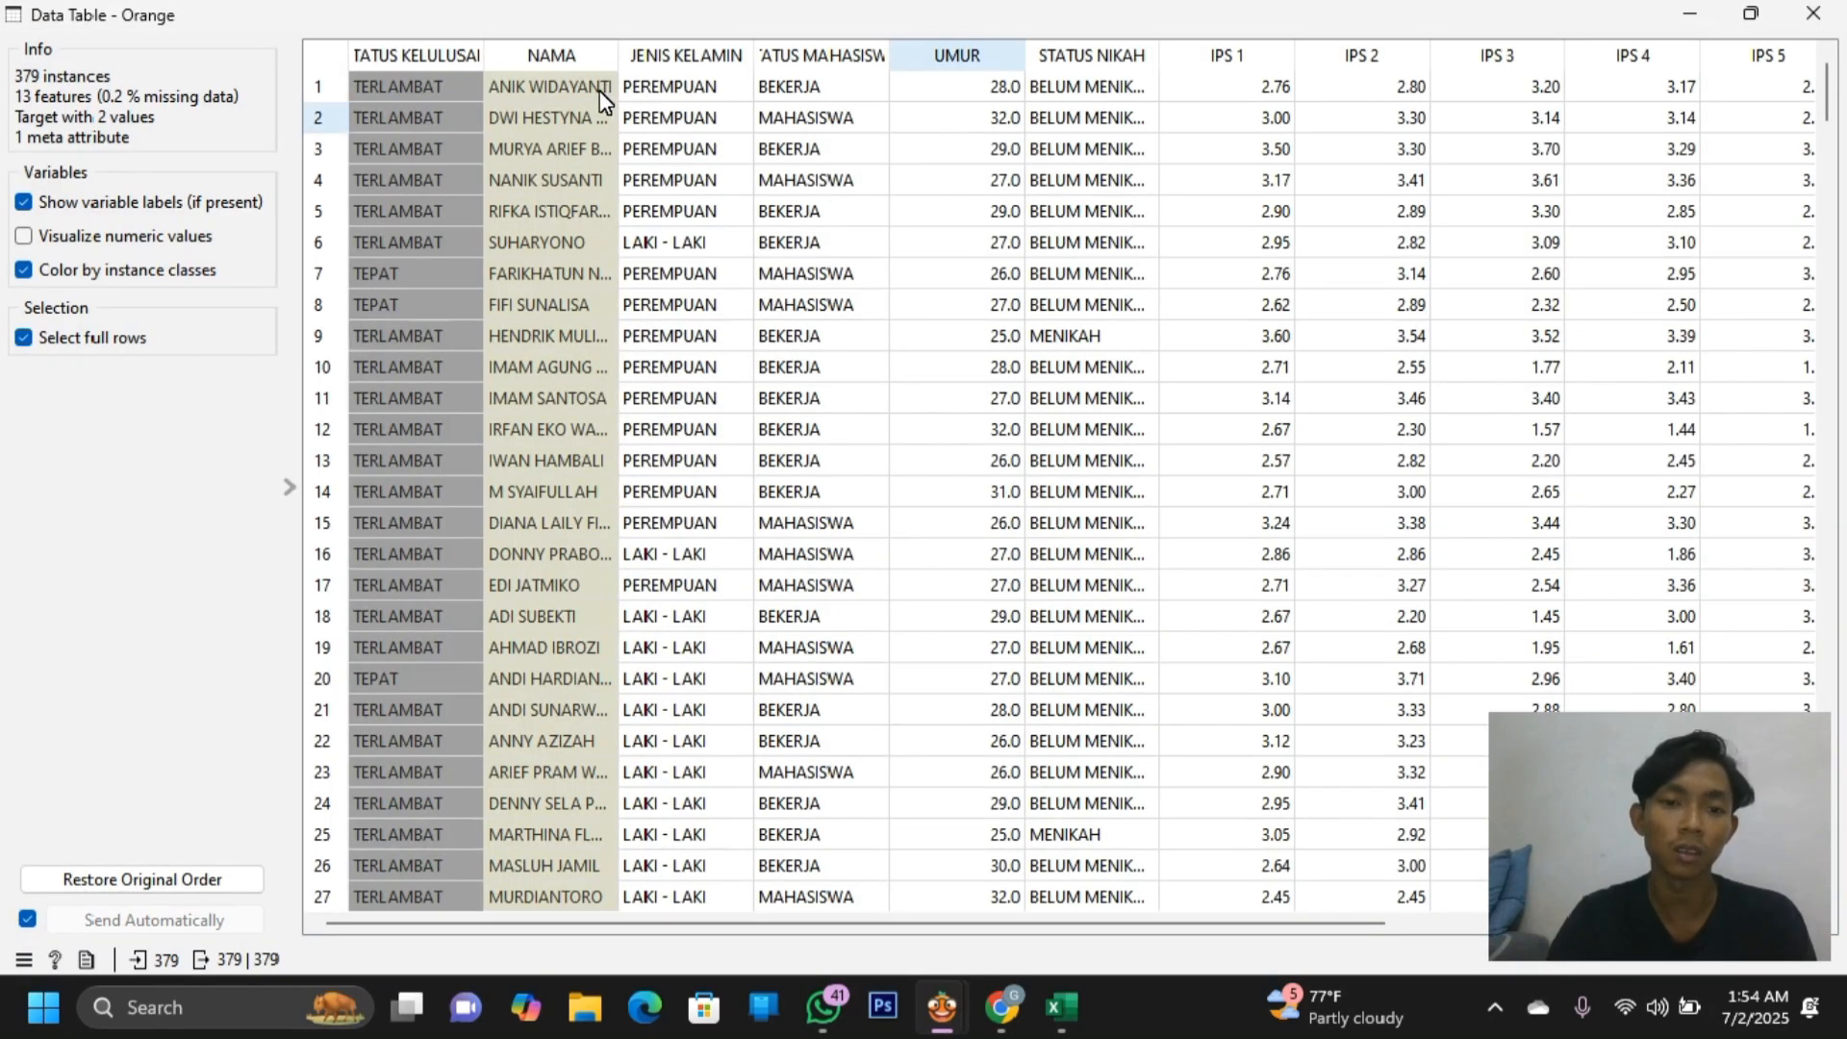
scroll(720, 128, "right", 5)
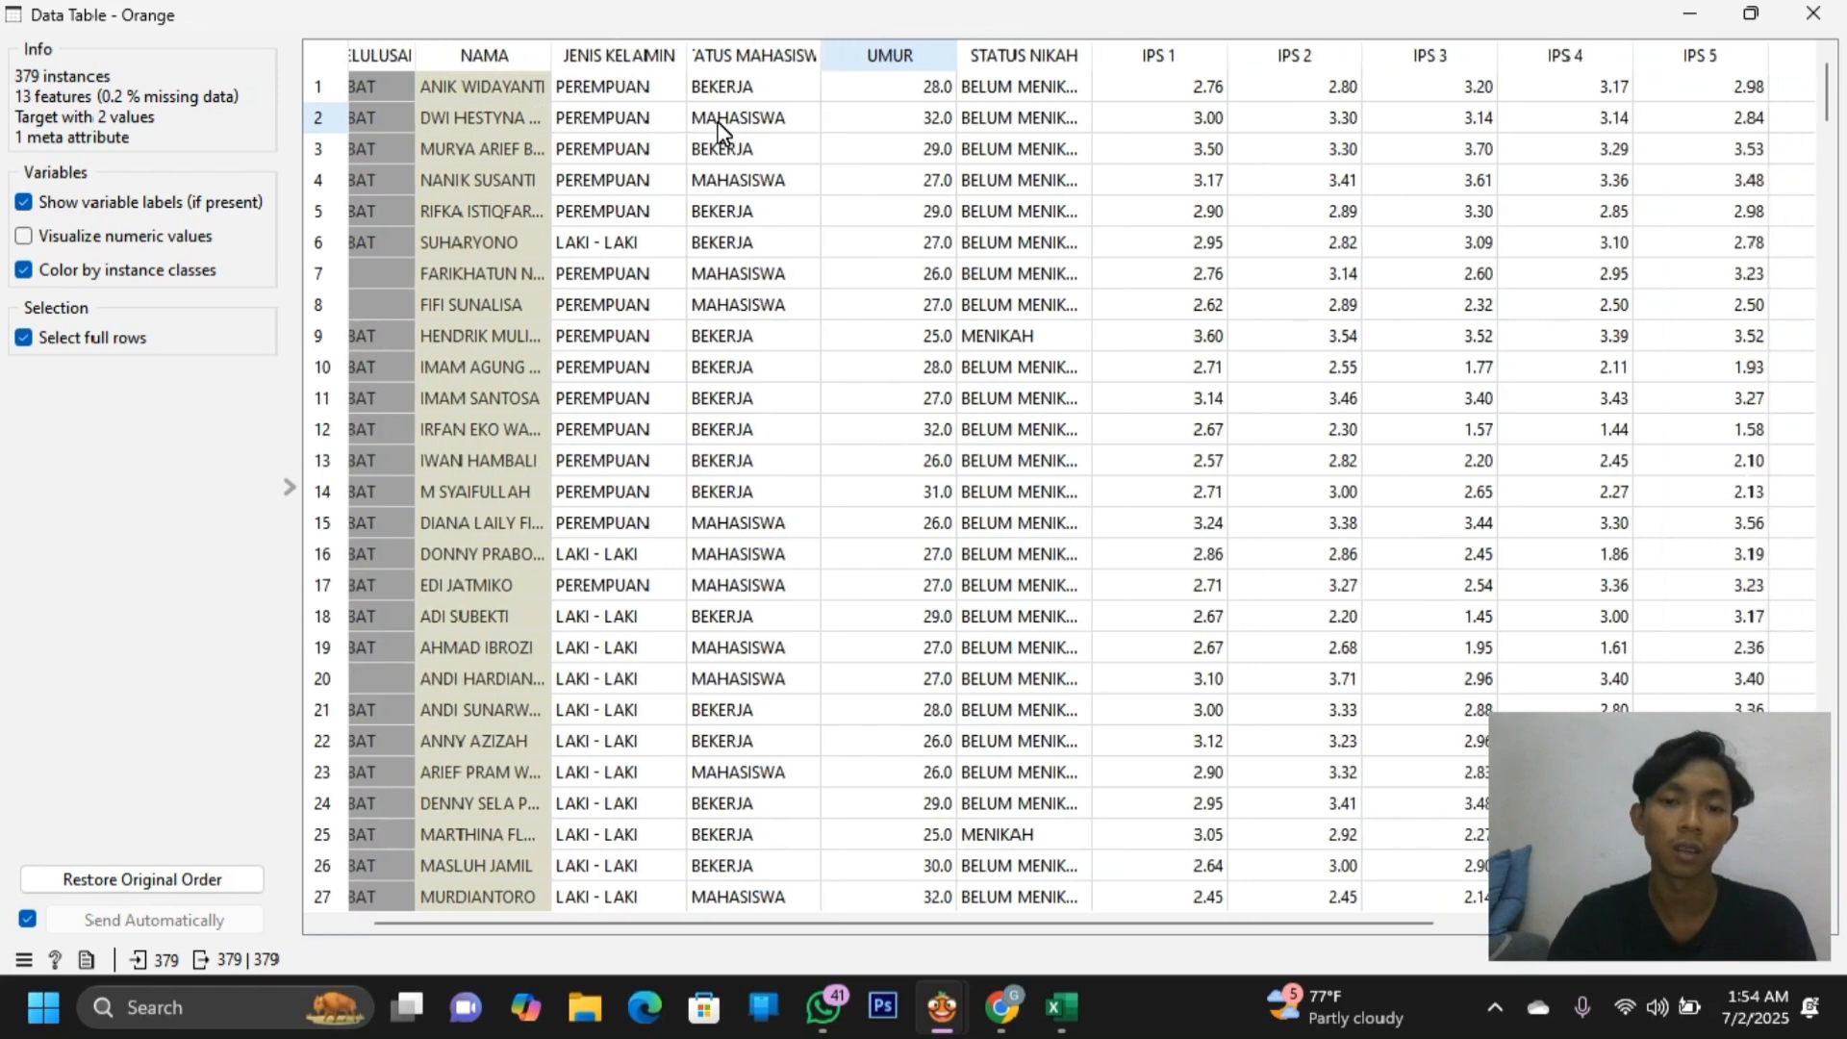
scroll(720, 128, "right", 2)
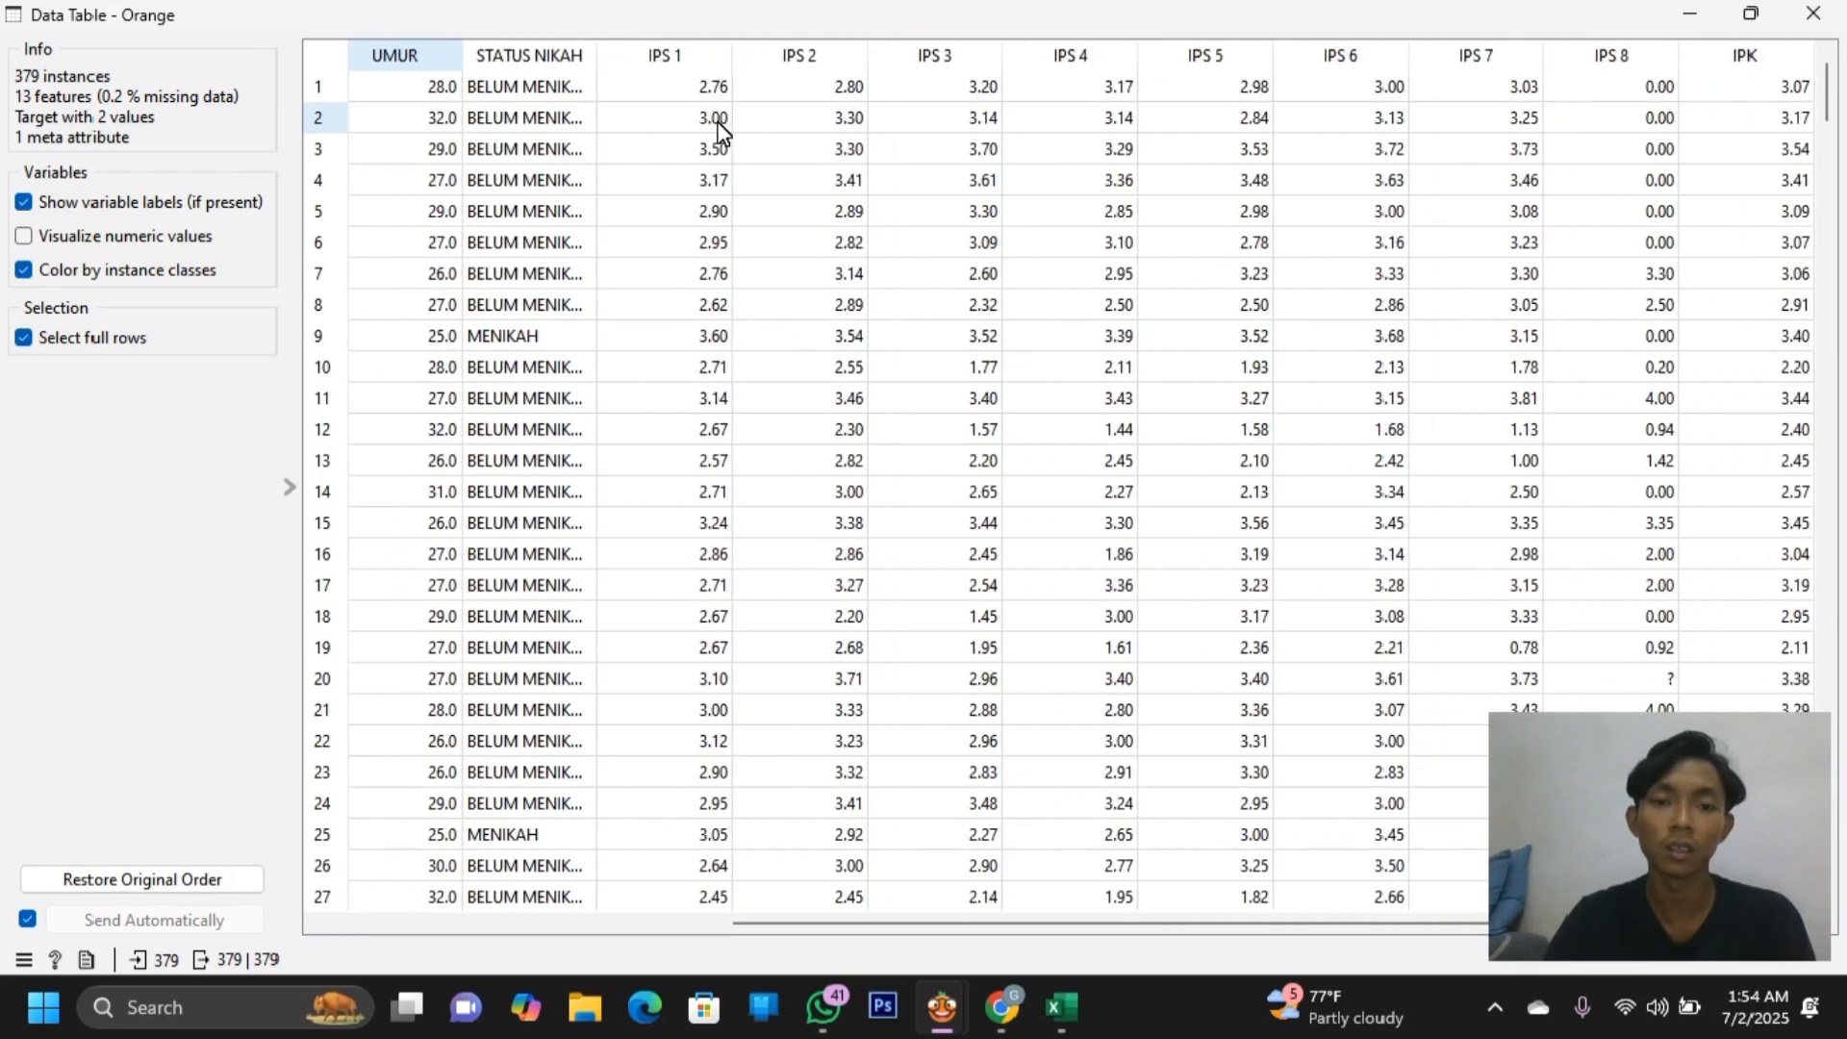
scroll(719, 128, "left", 2)
scroll(721, 125, "right", 2)
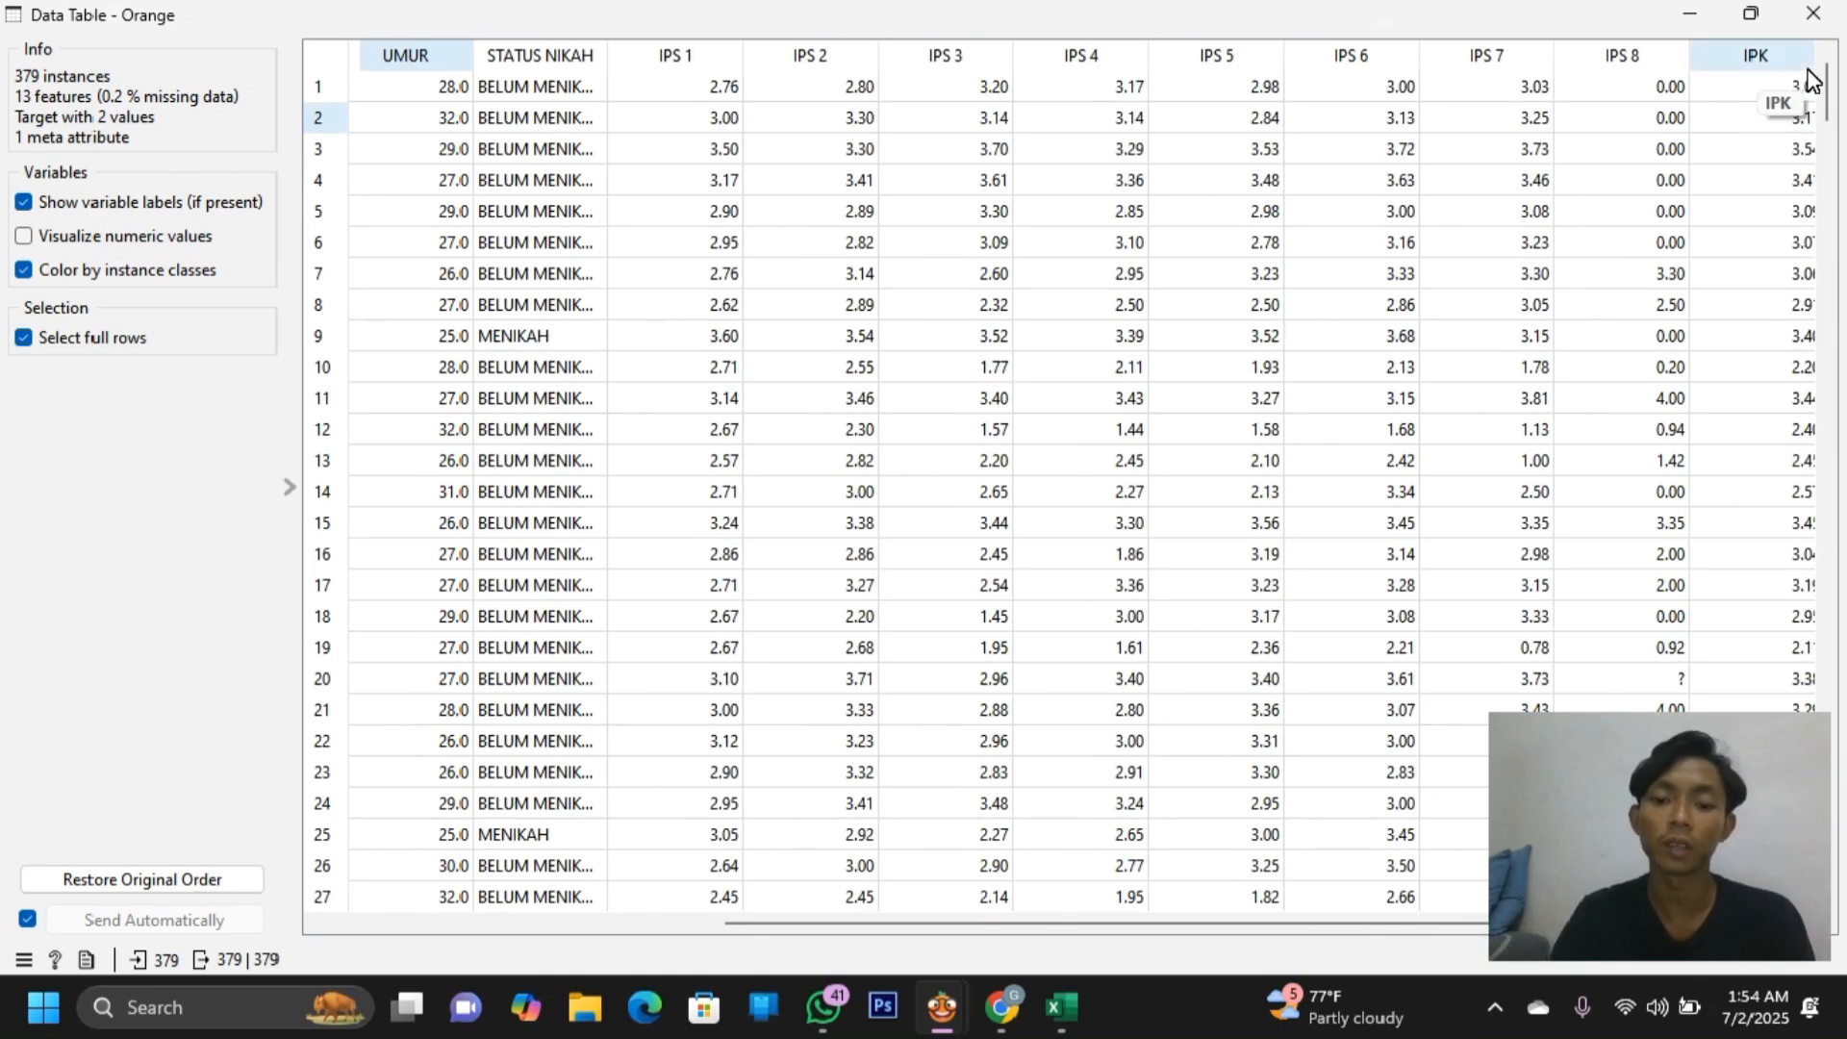
scroll(866, 257, "left", 5)
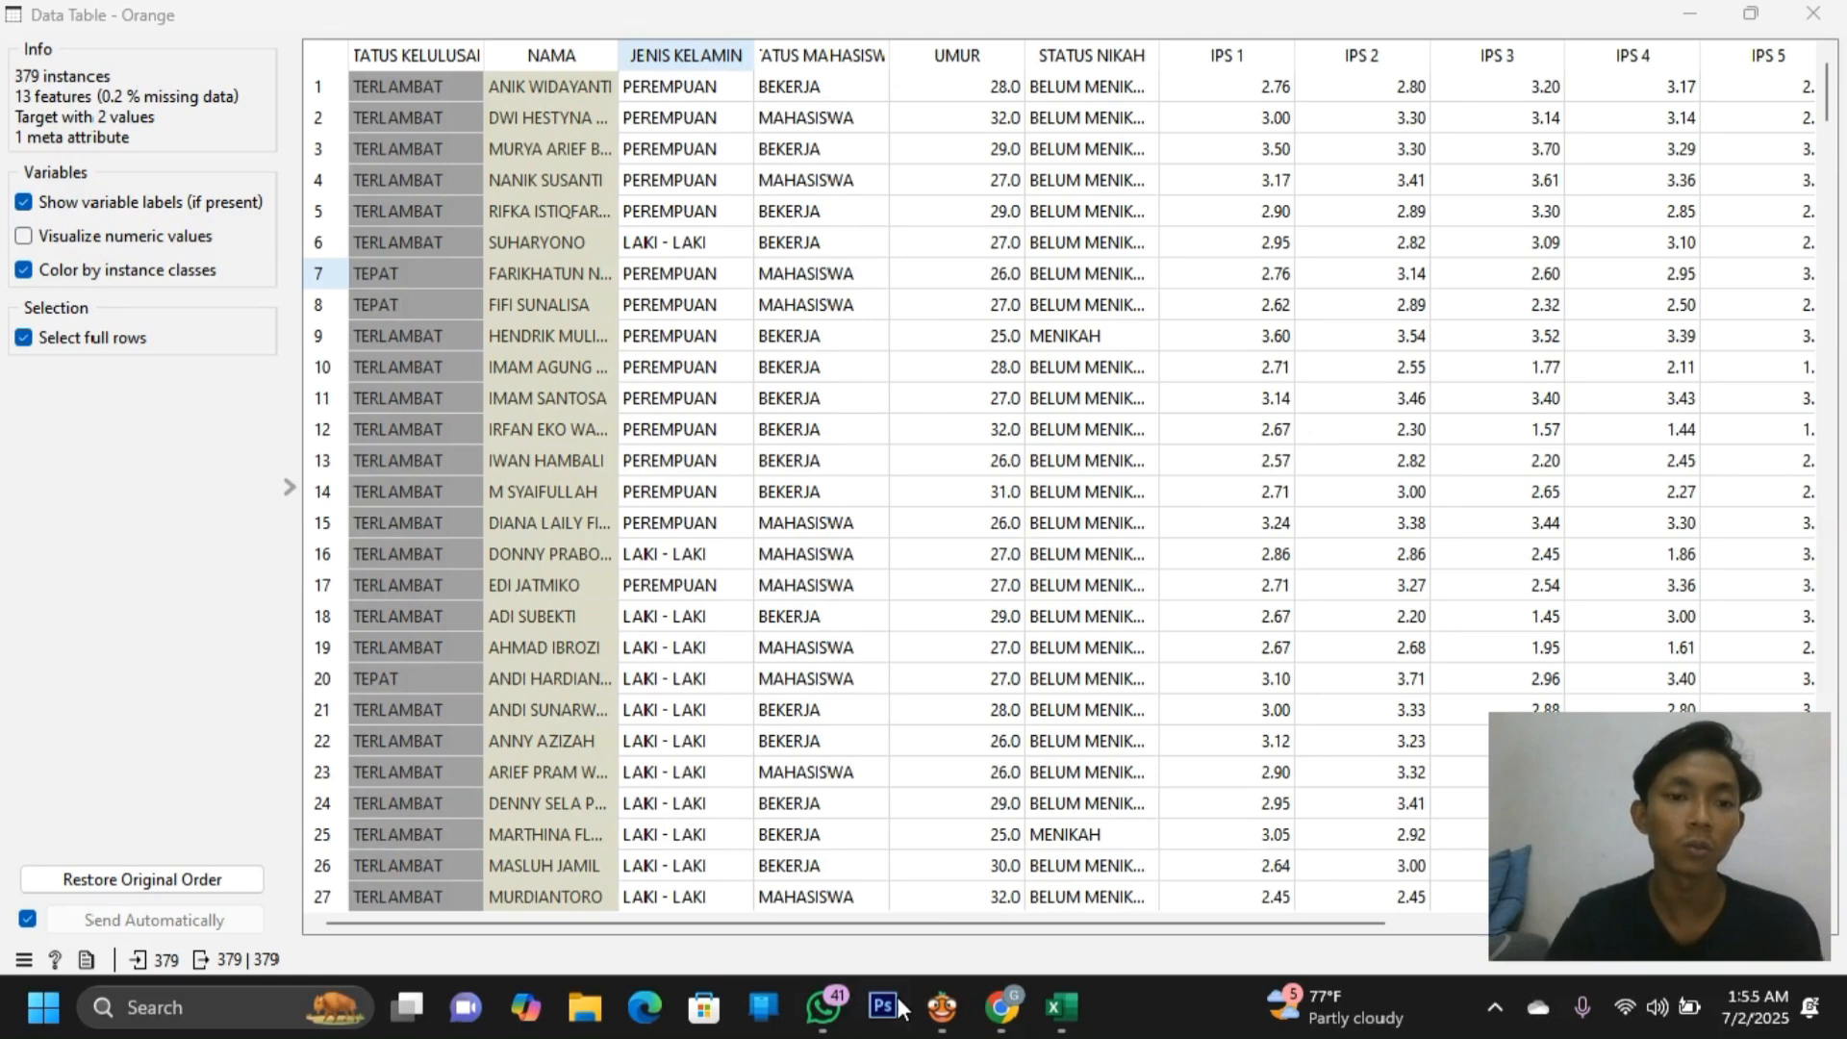
left_click(1812, 14)
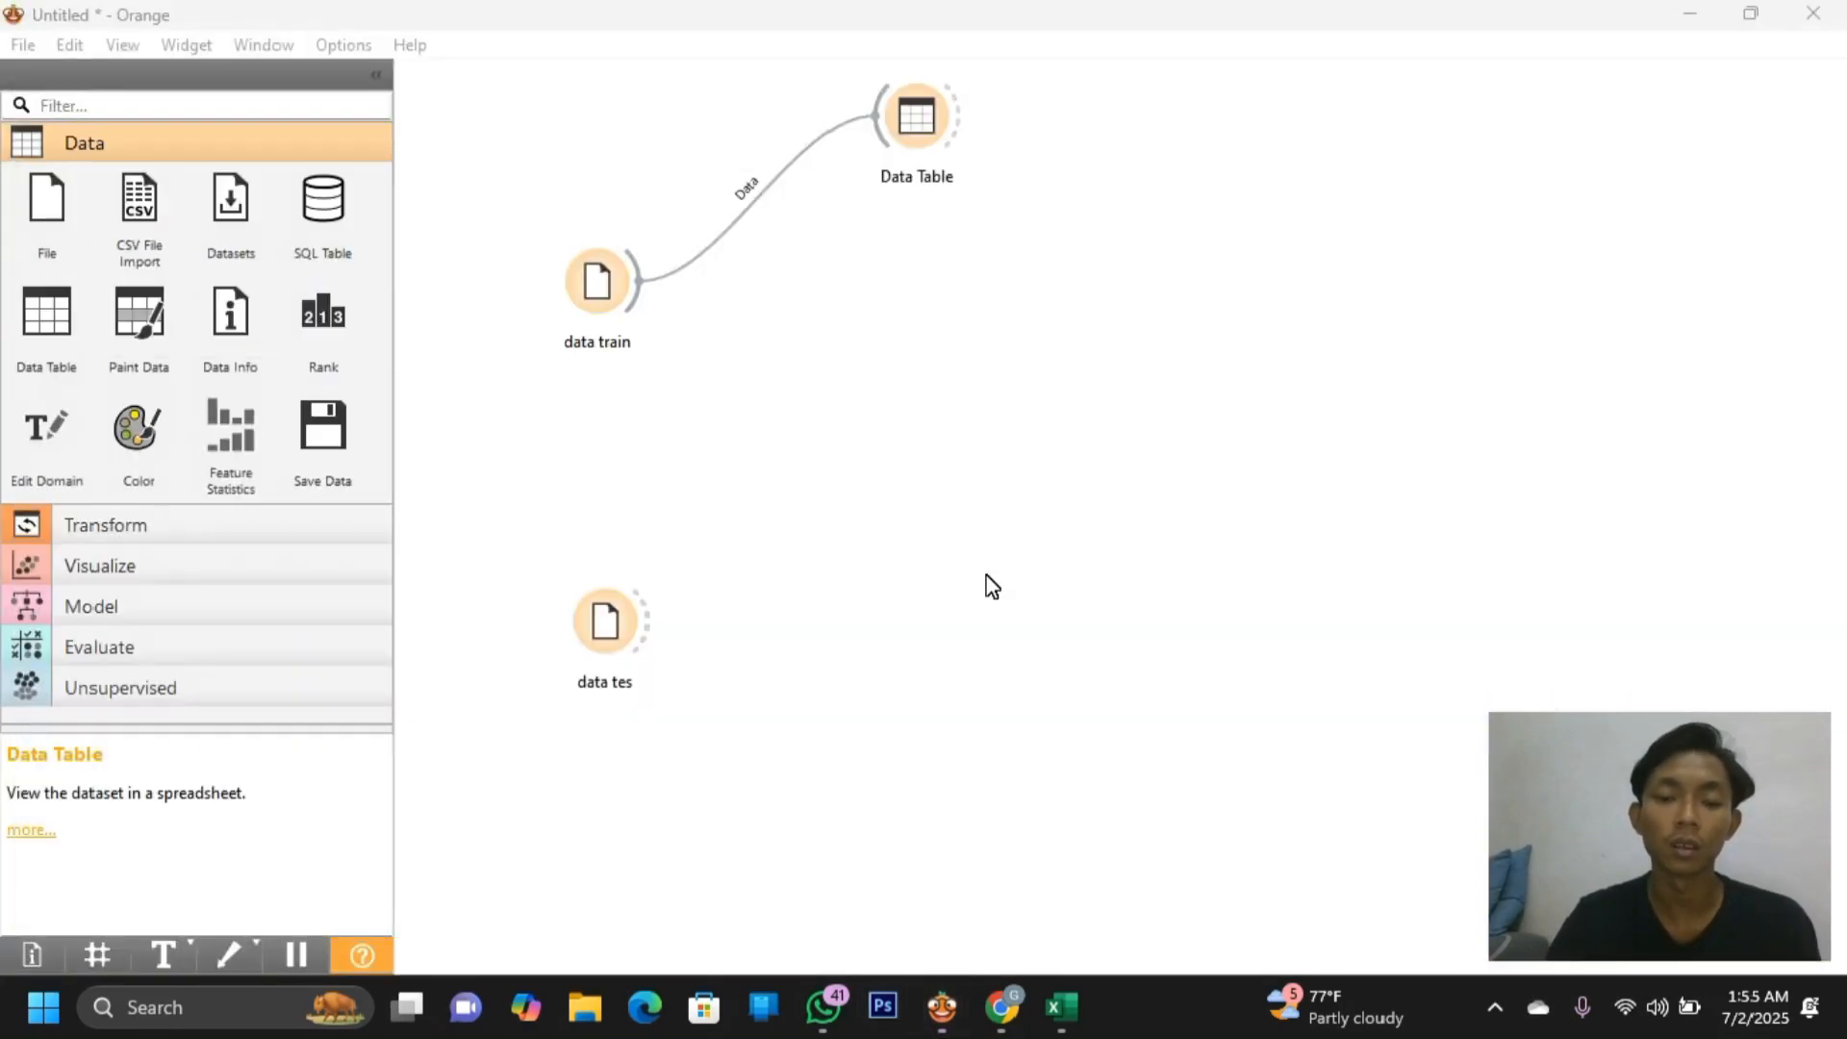
Link Preprocess to data train with a single Impute Missing Values (Average/Most frequent) step
left_click_drag(647, 285, 877, 352)
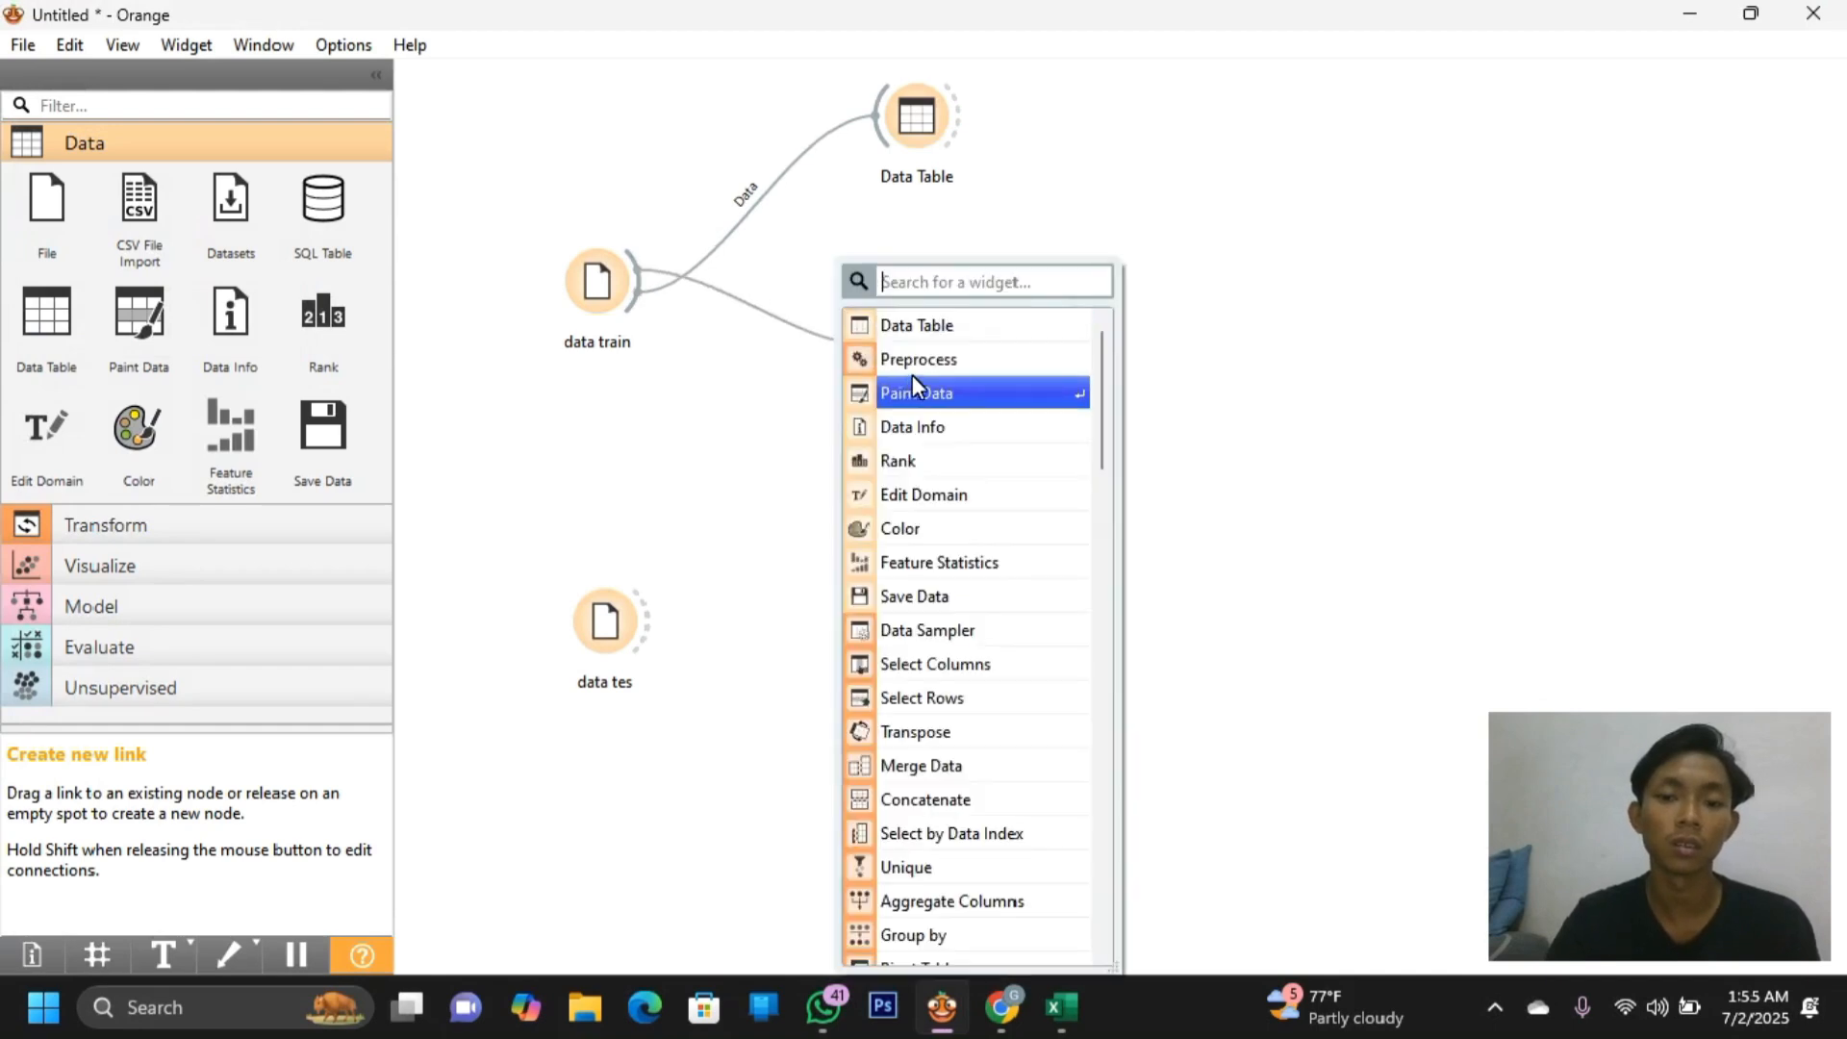
left_click(938, 359)
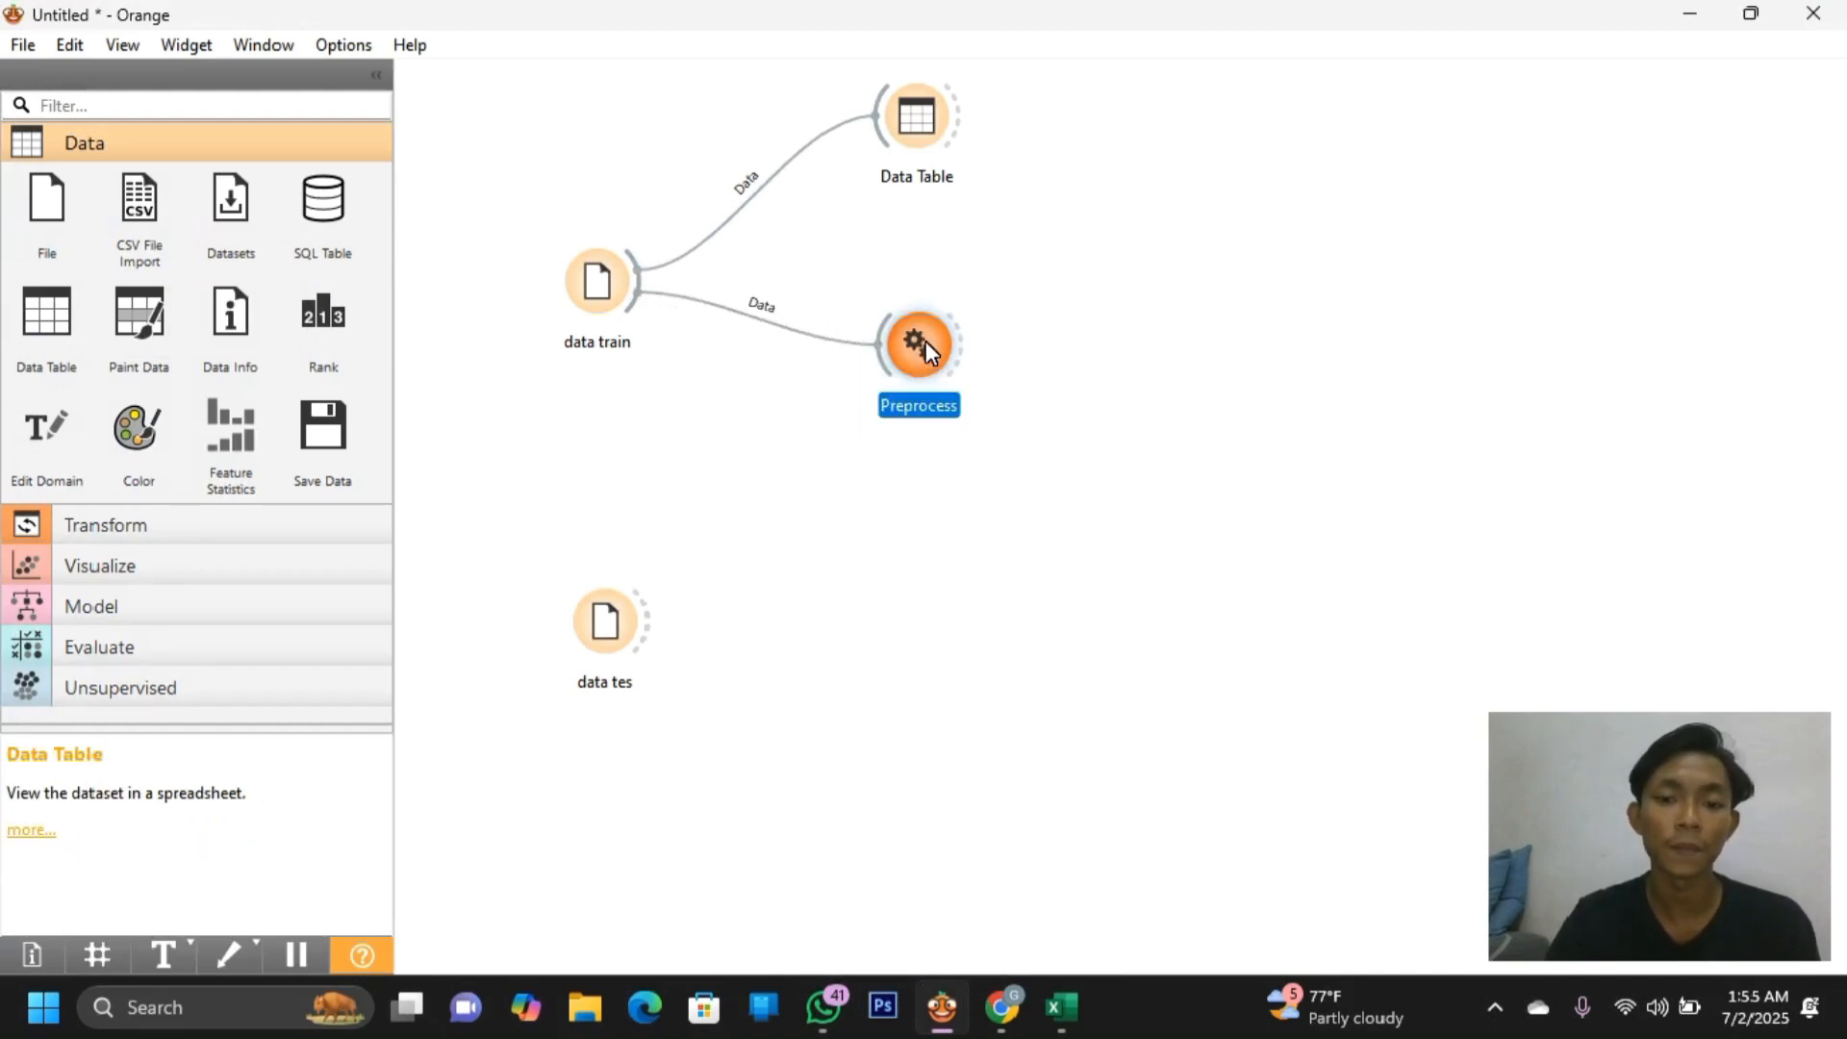
double_click(925, 342)
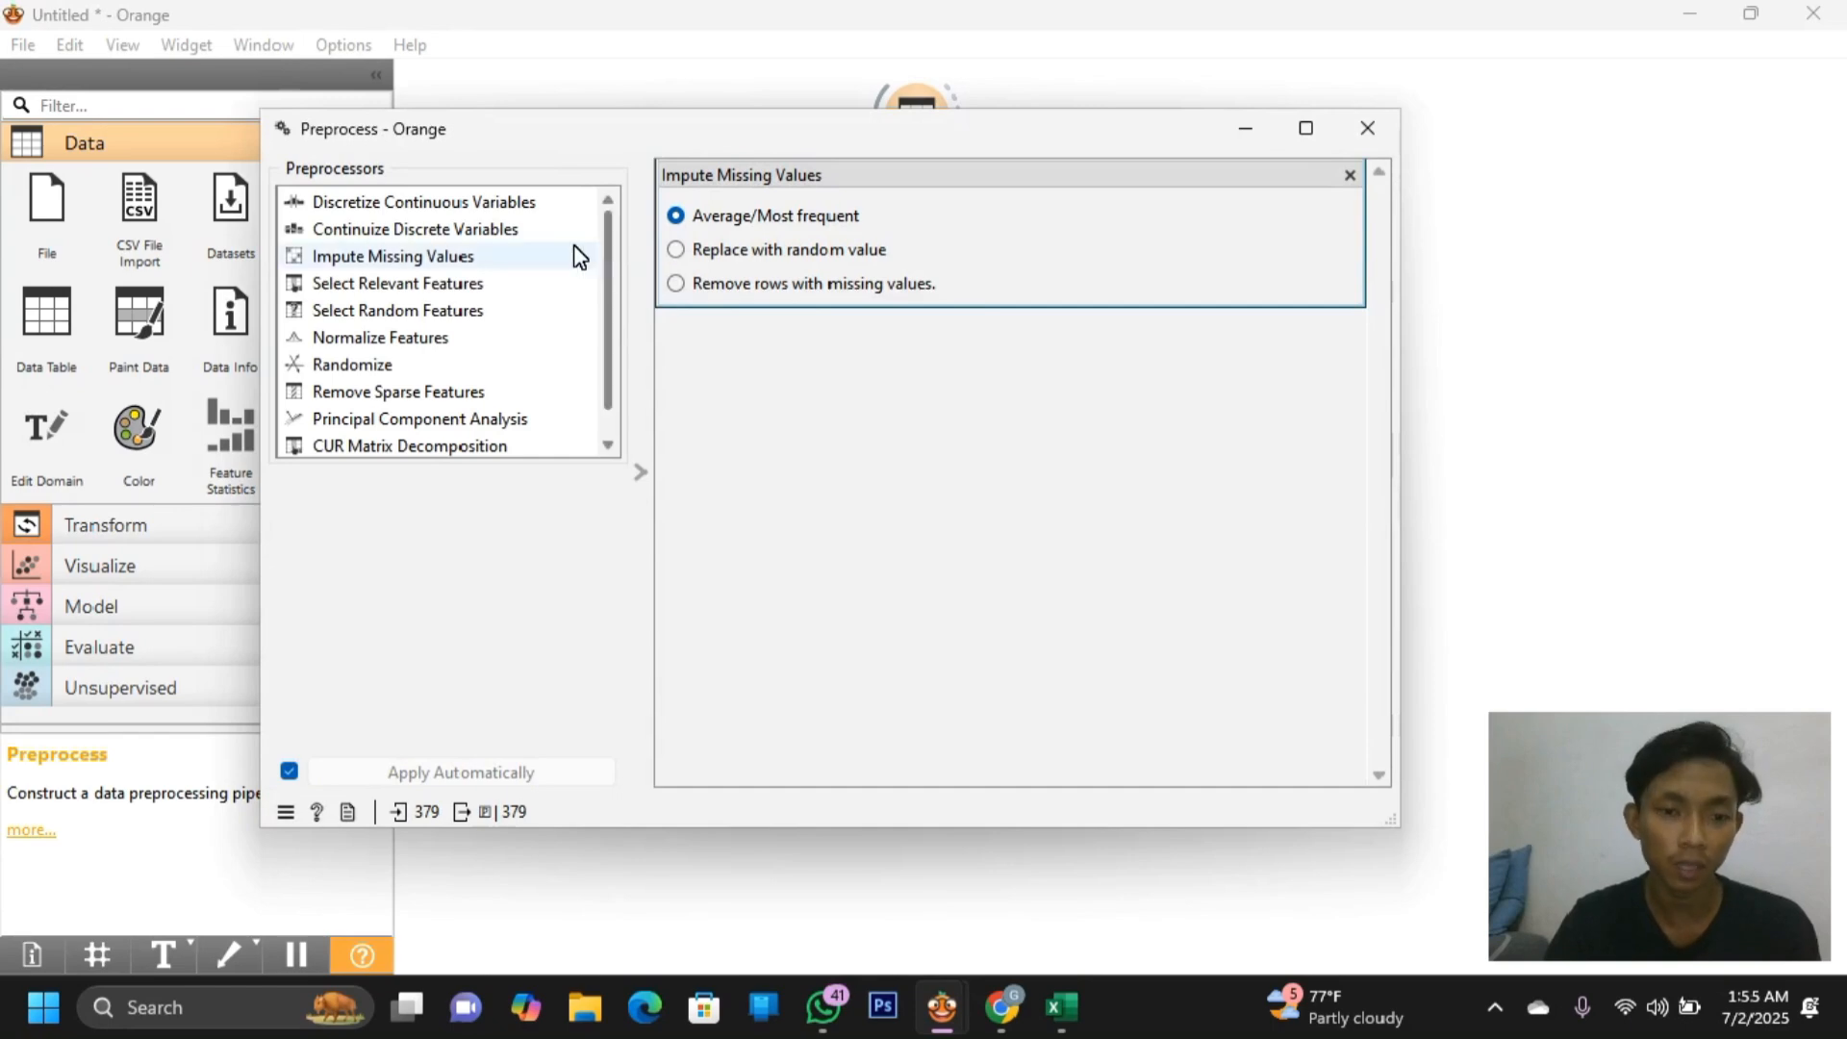
double_click(478, 260)
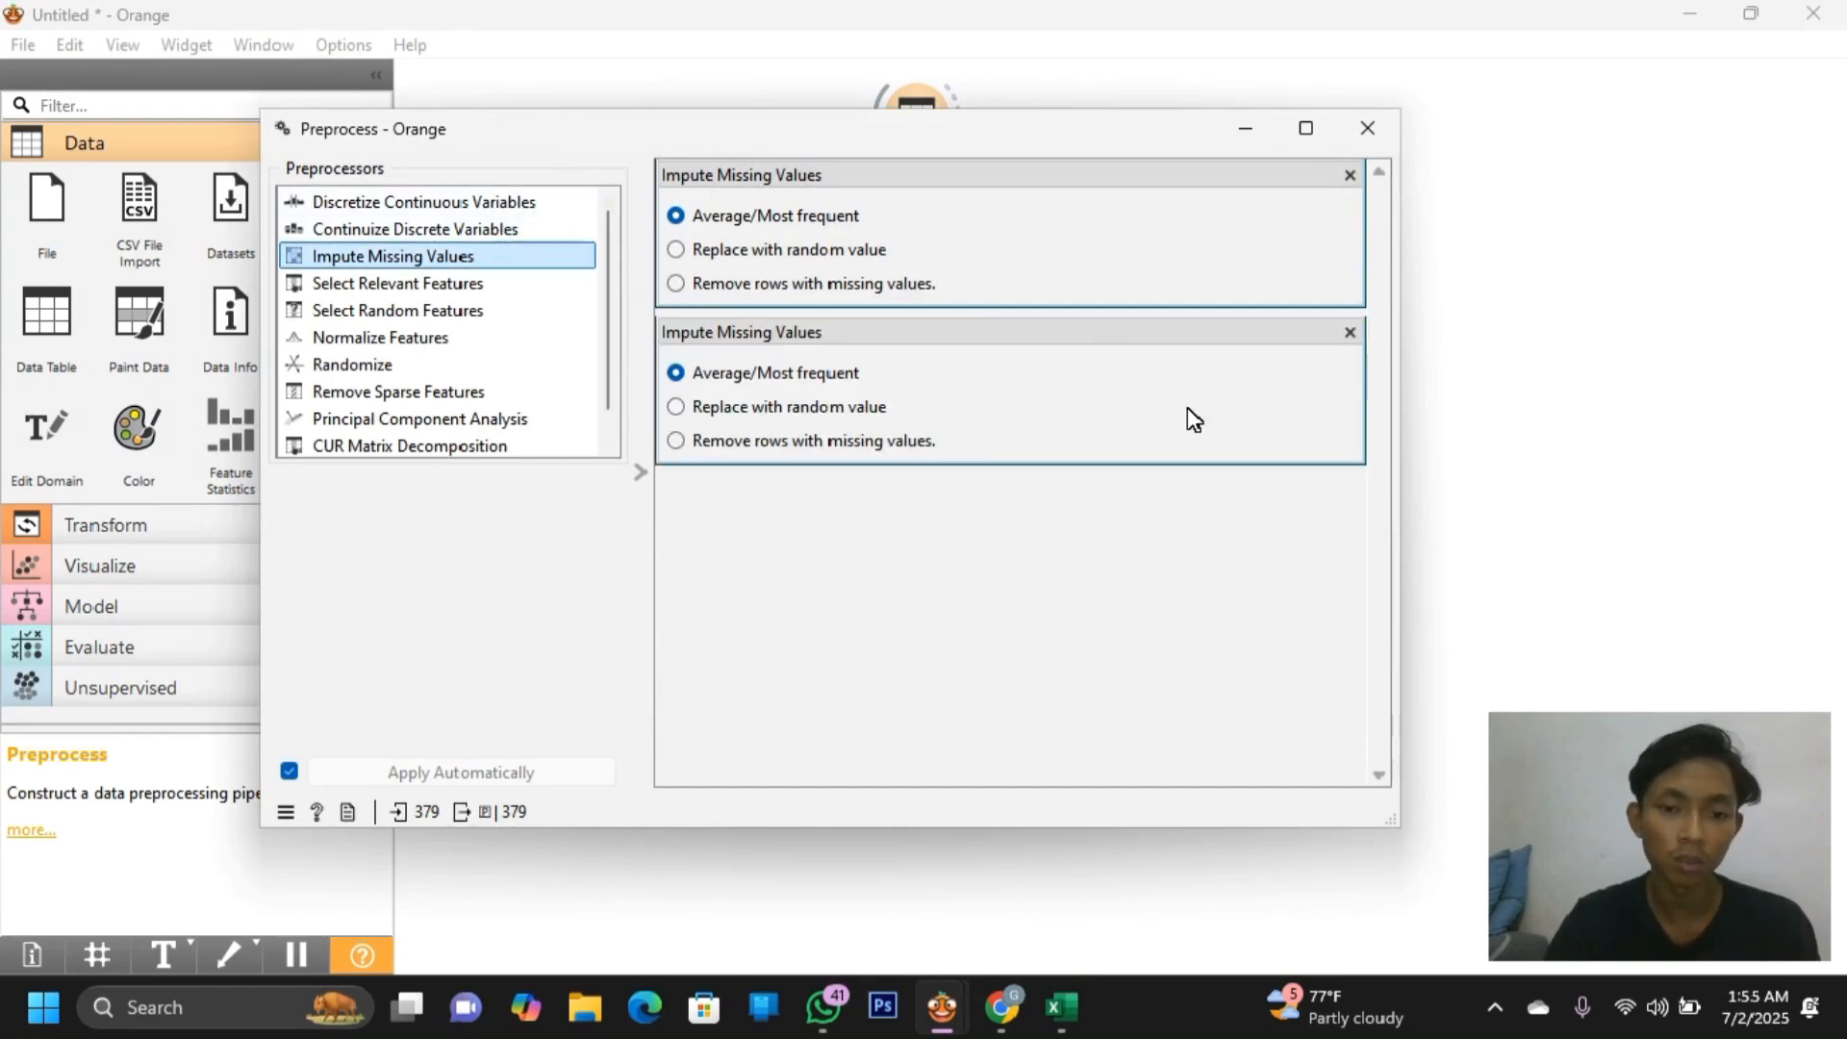
left_click(1349, 332)
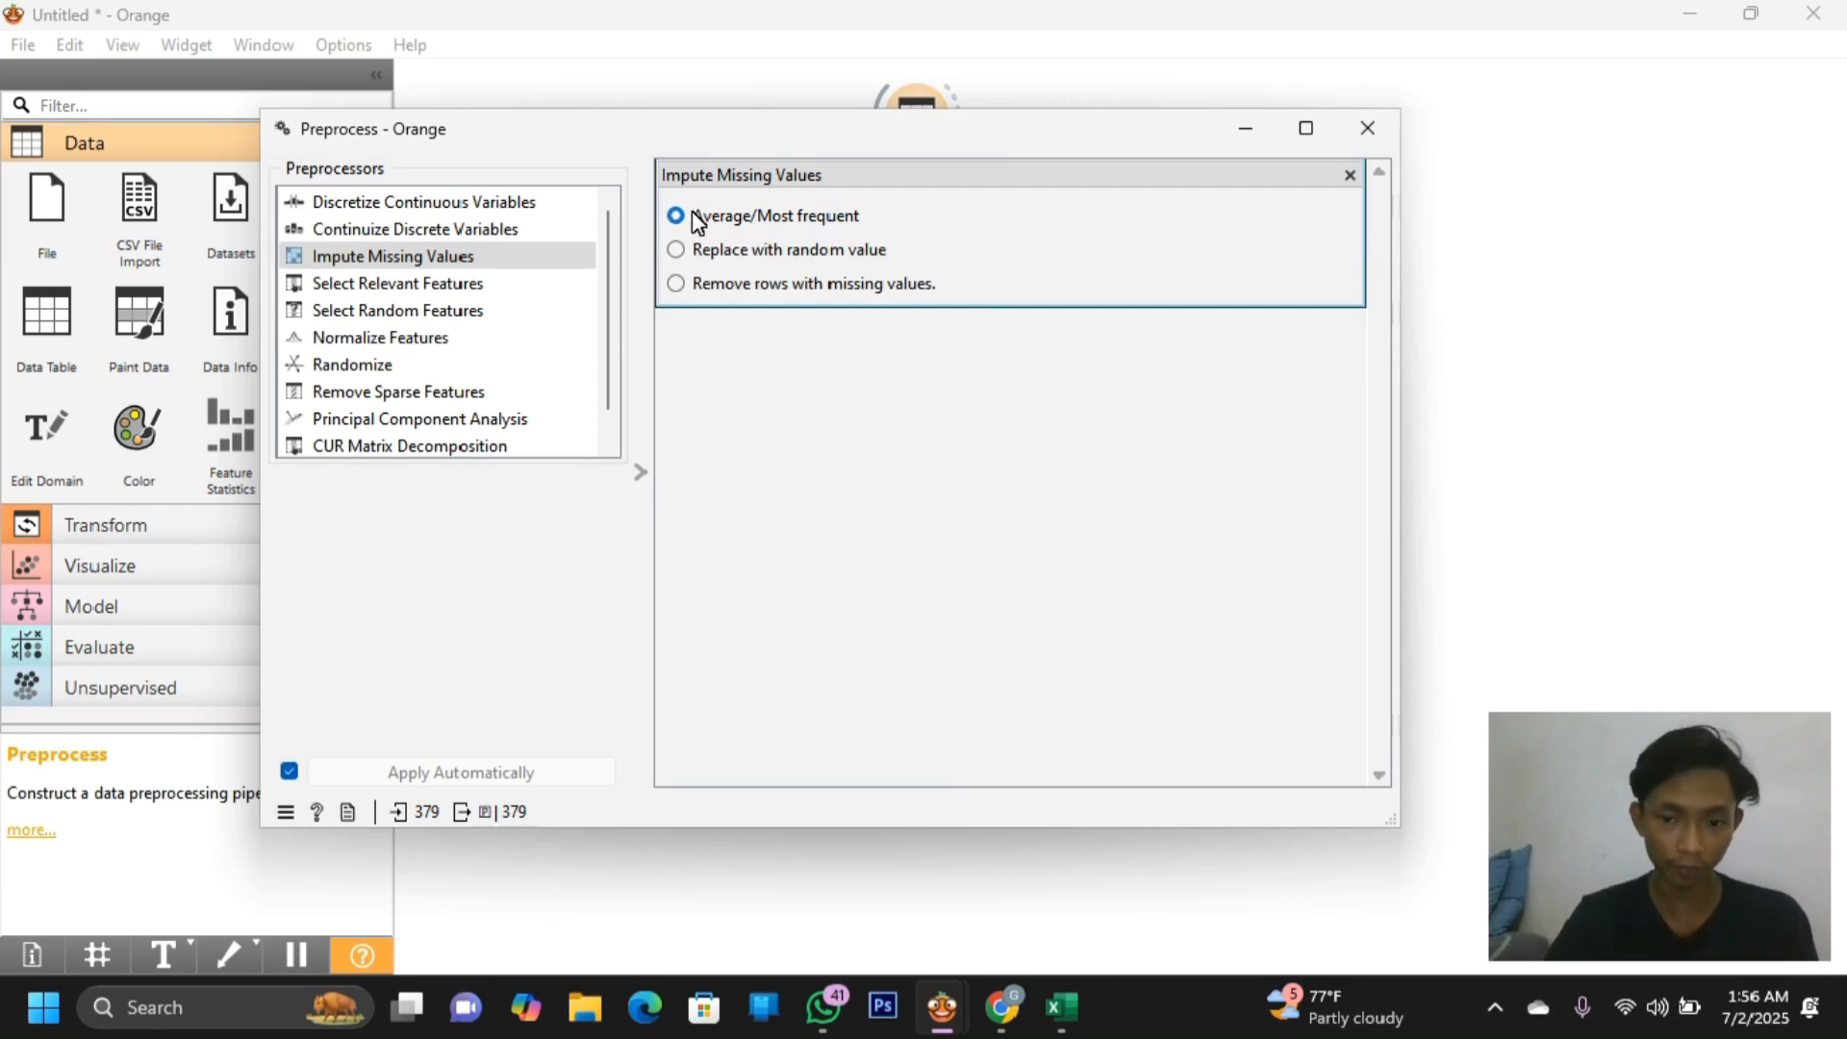
left_click(1362, 136)
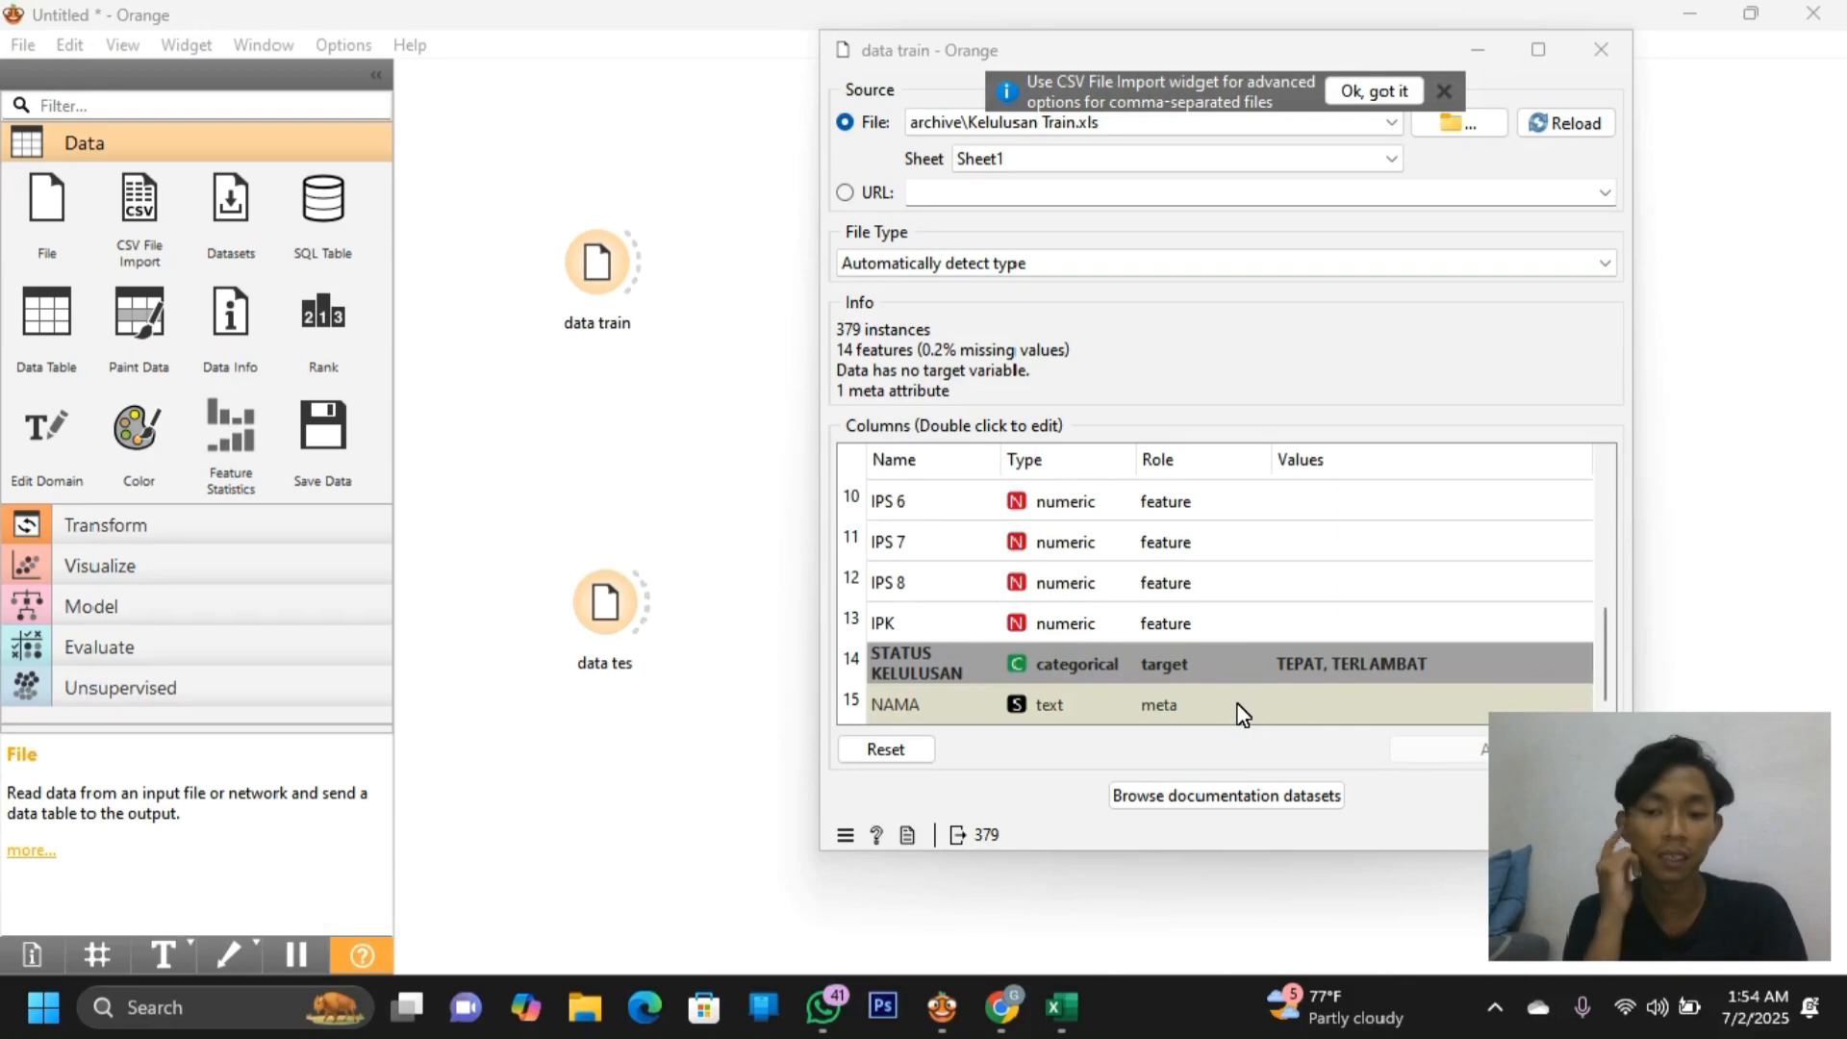
Close the data train settings and pull a new link from data train onto empty canvas
left_click(1601, 50)
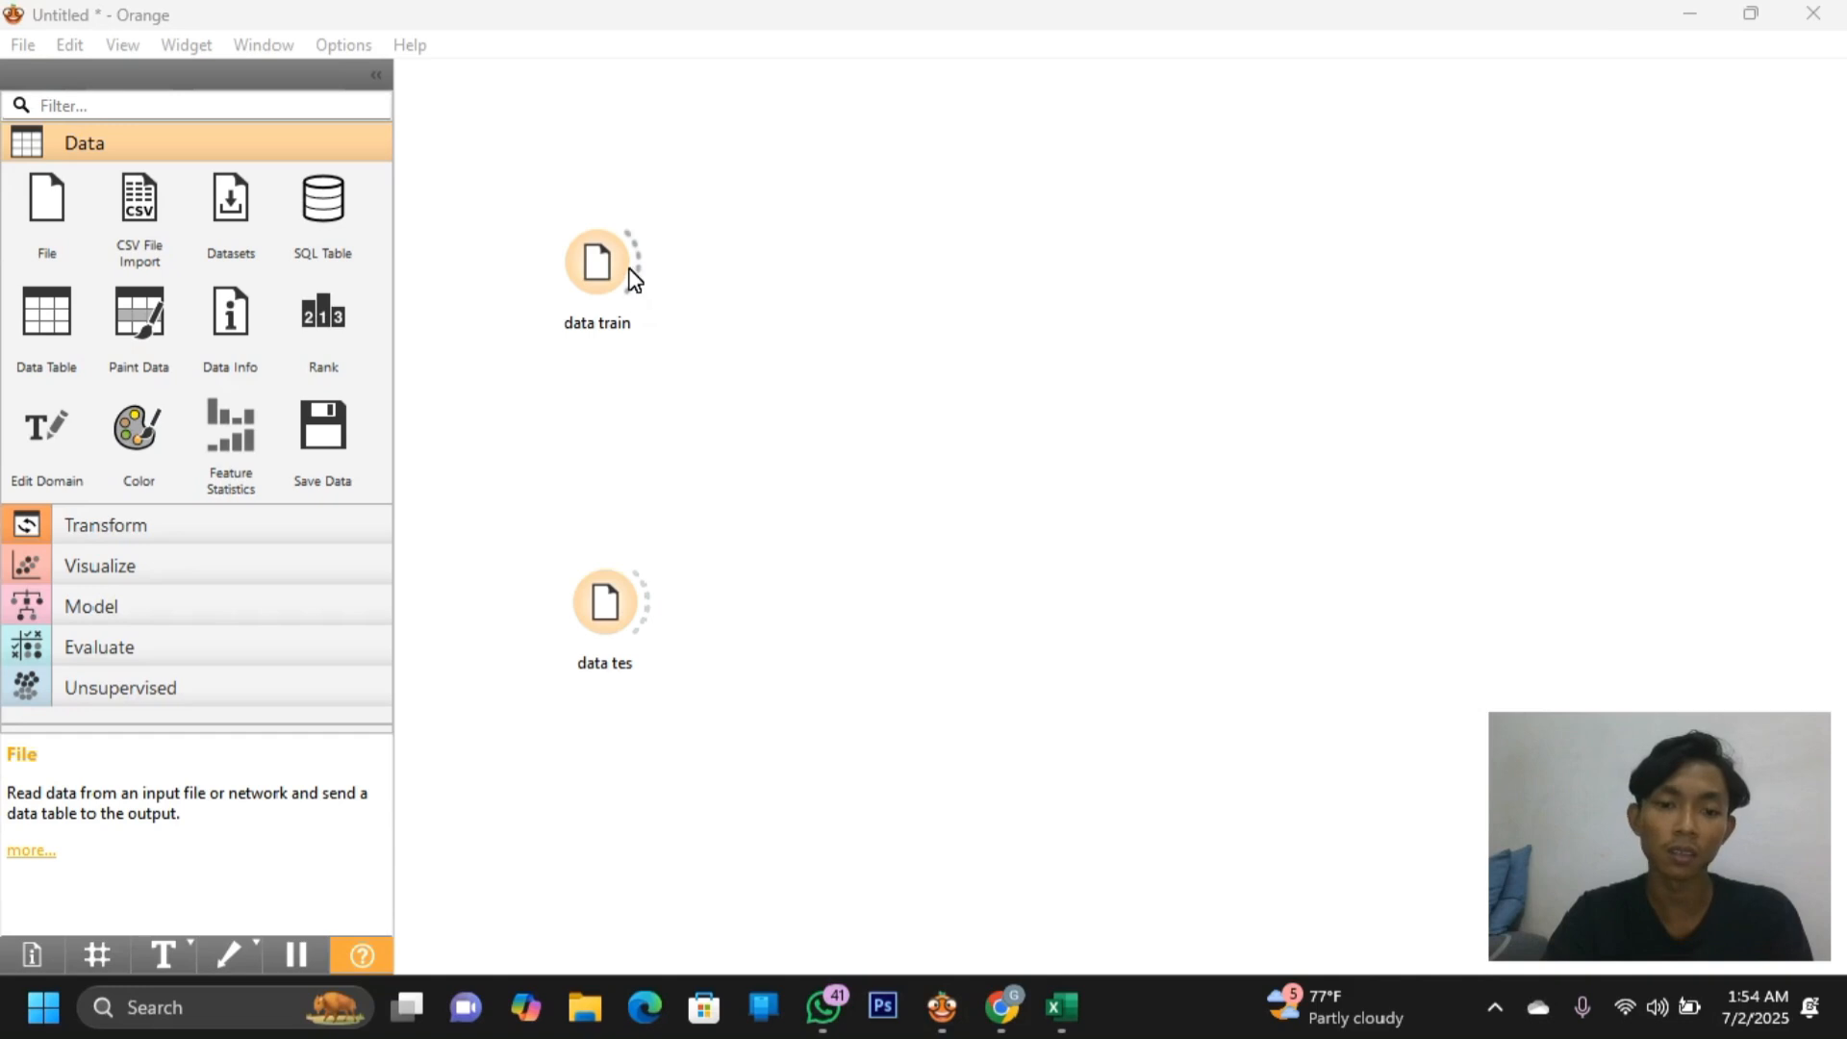
left_click_drag(639, 279, 933, 99)
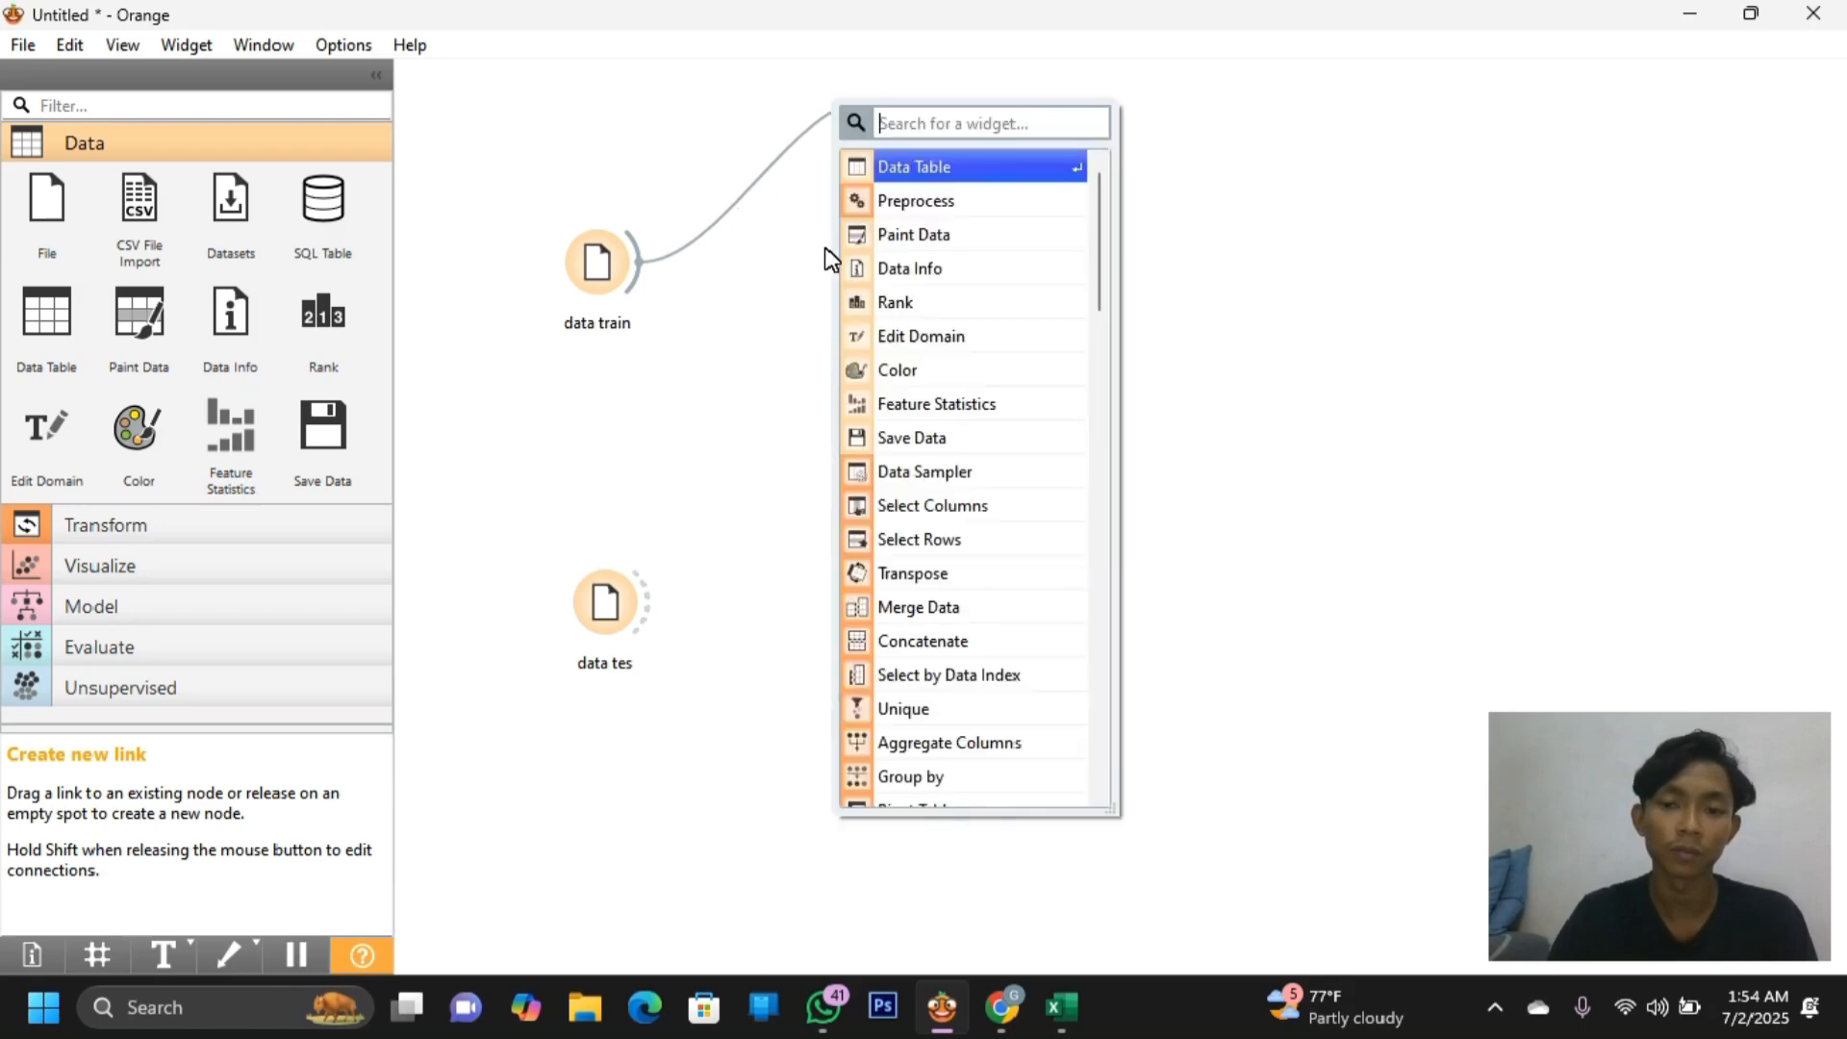
Add a Data Table fed by data train and scroll through its training rows
left_click(964, 178)
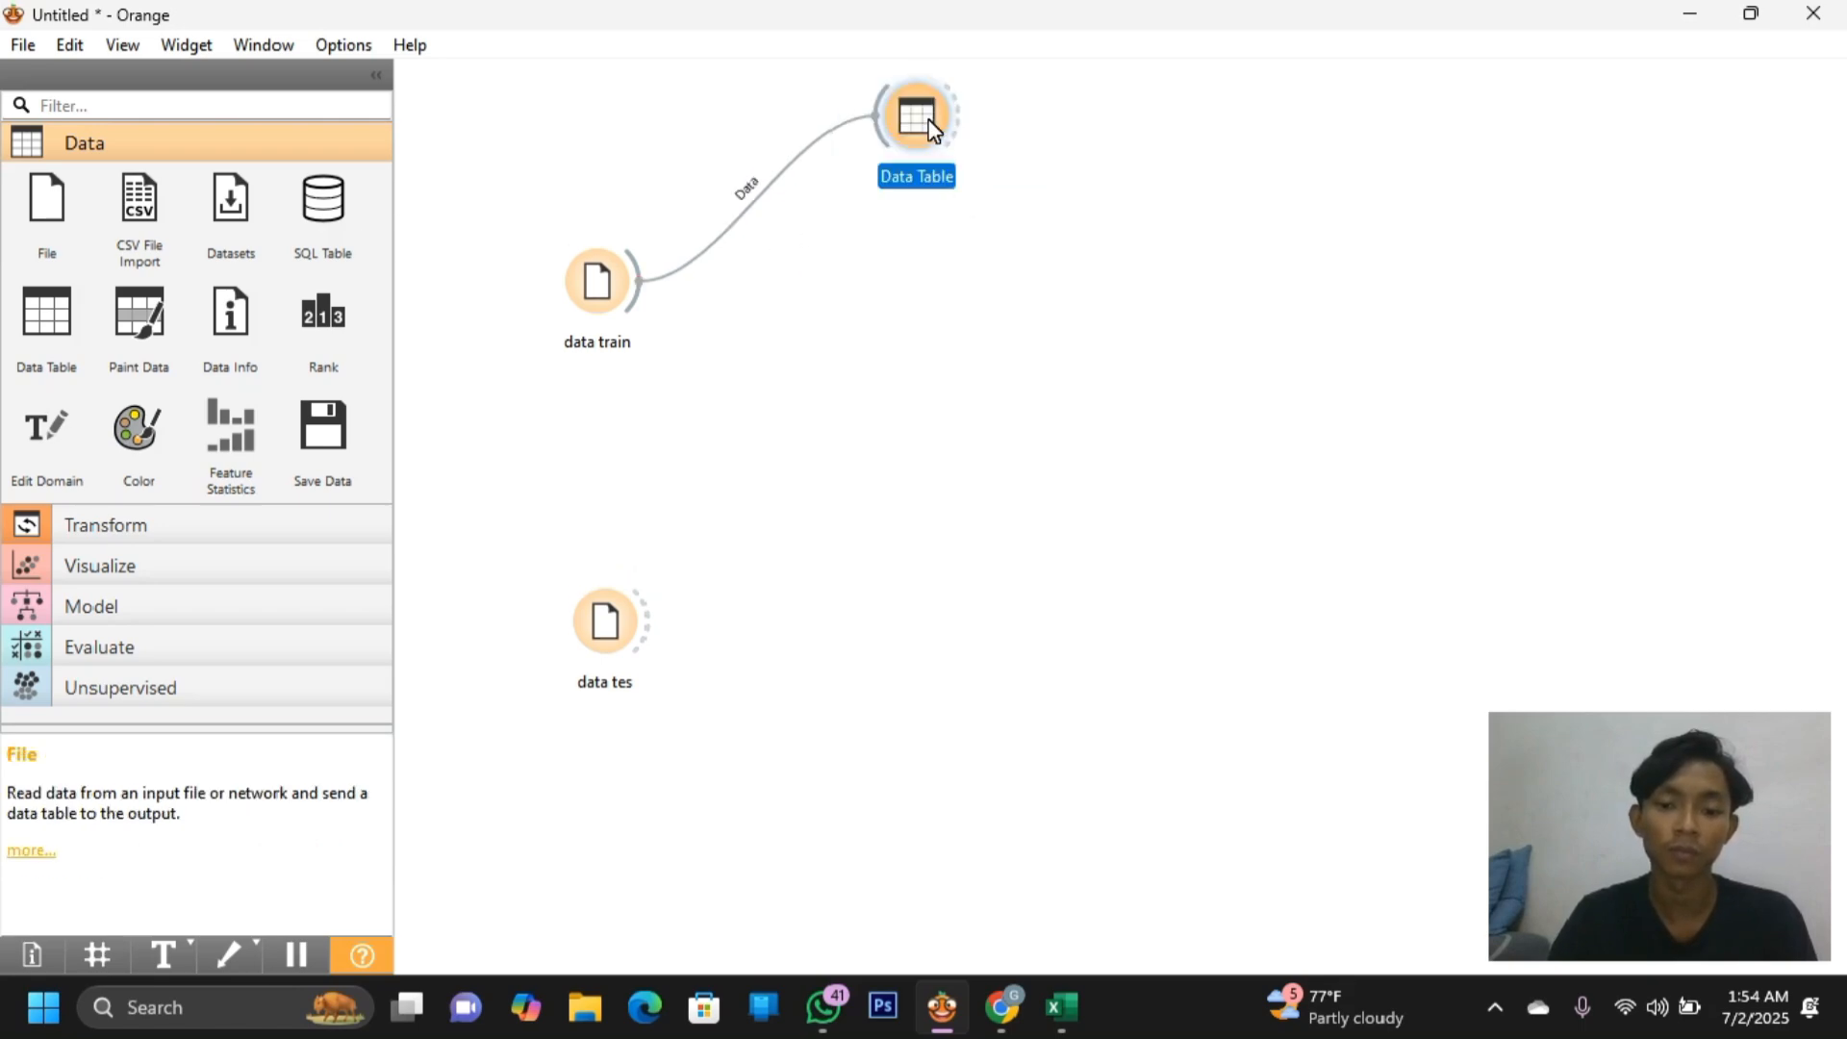
double_click(928, 128)
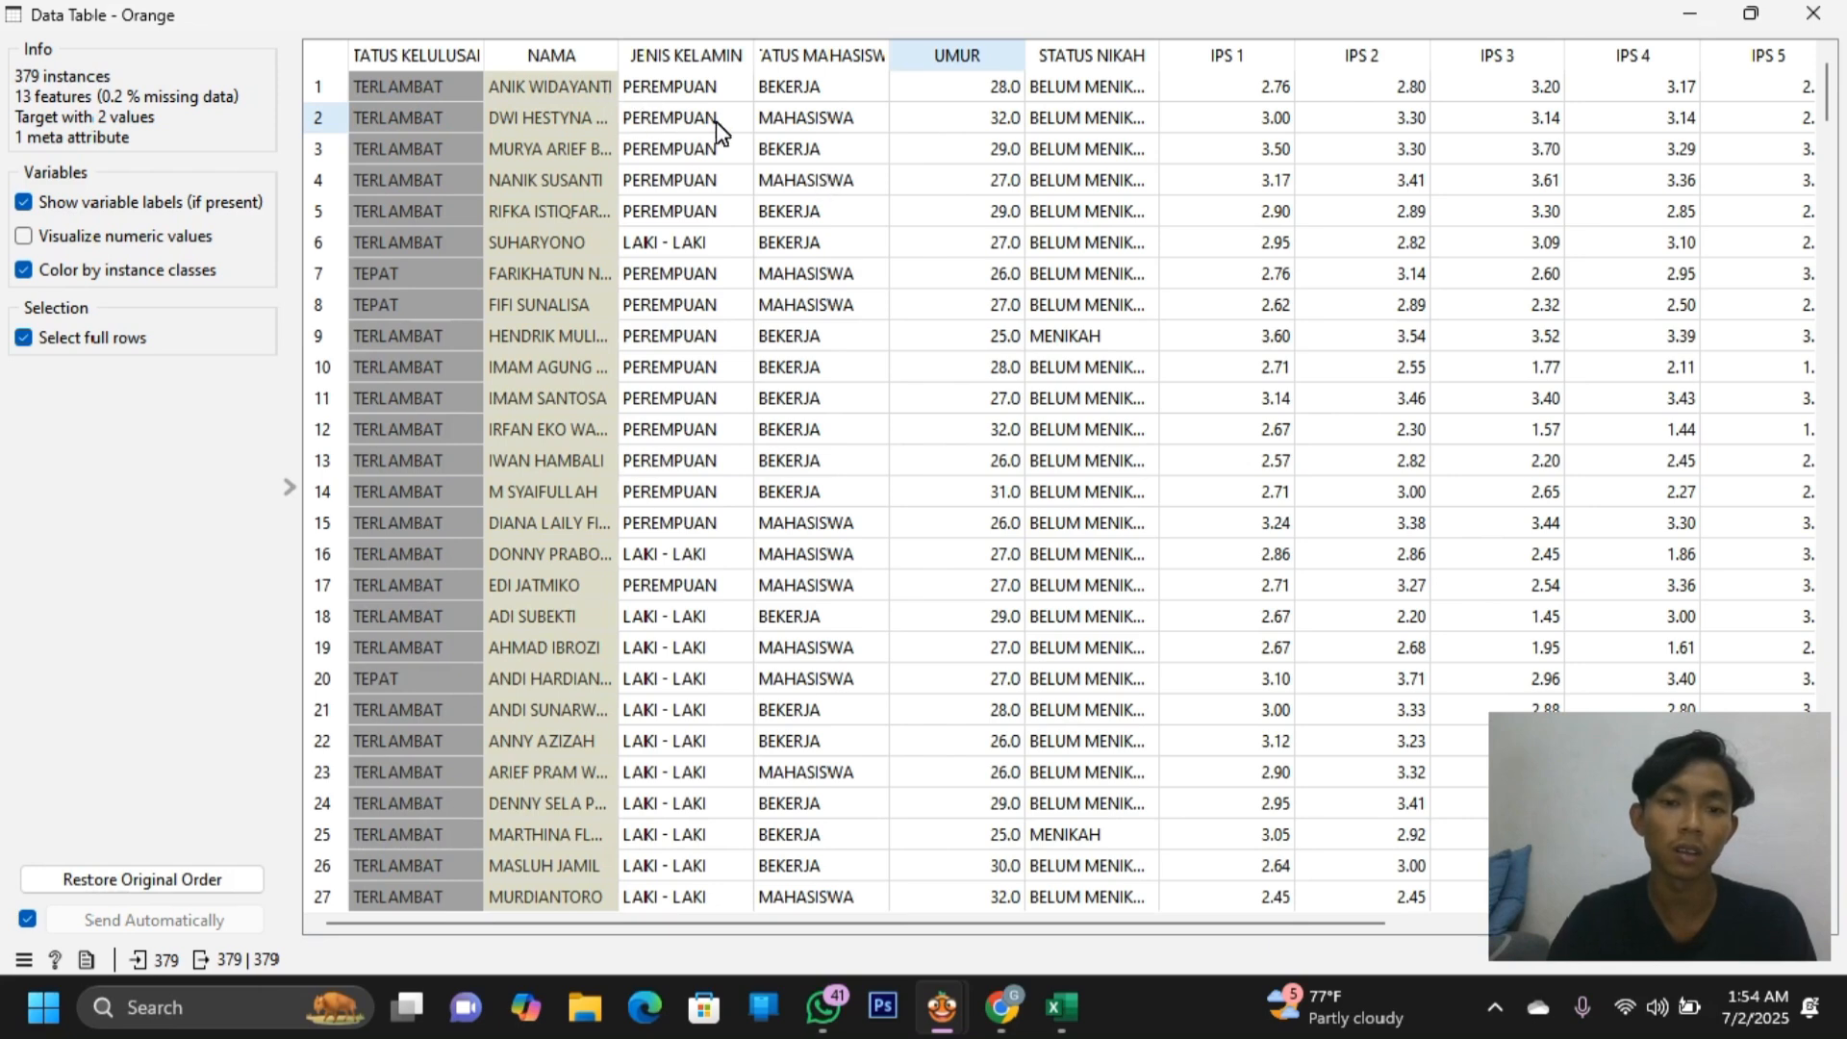
scroll(716, 128, "right", 5)
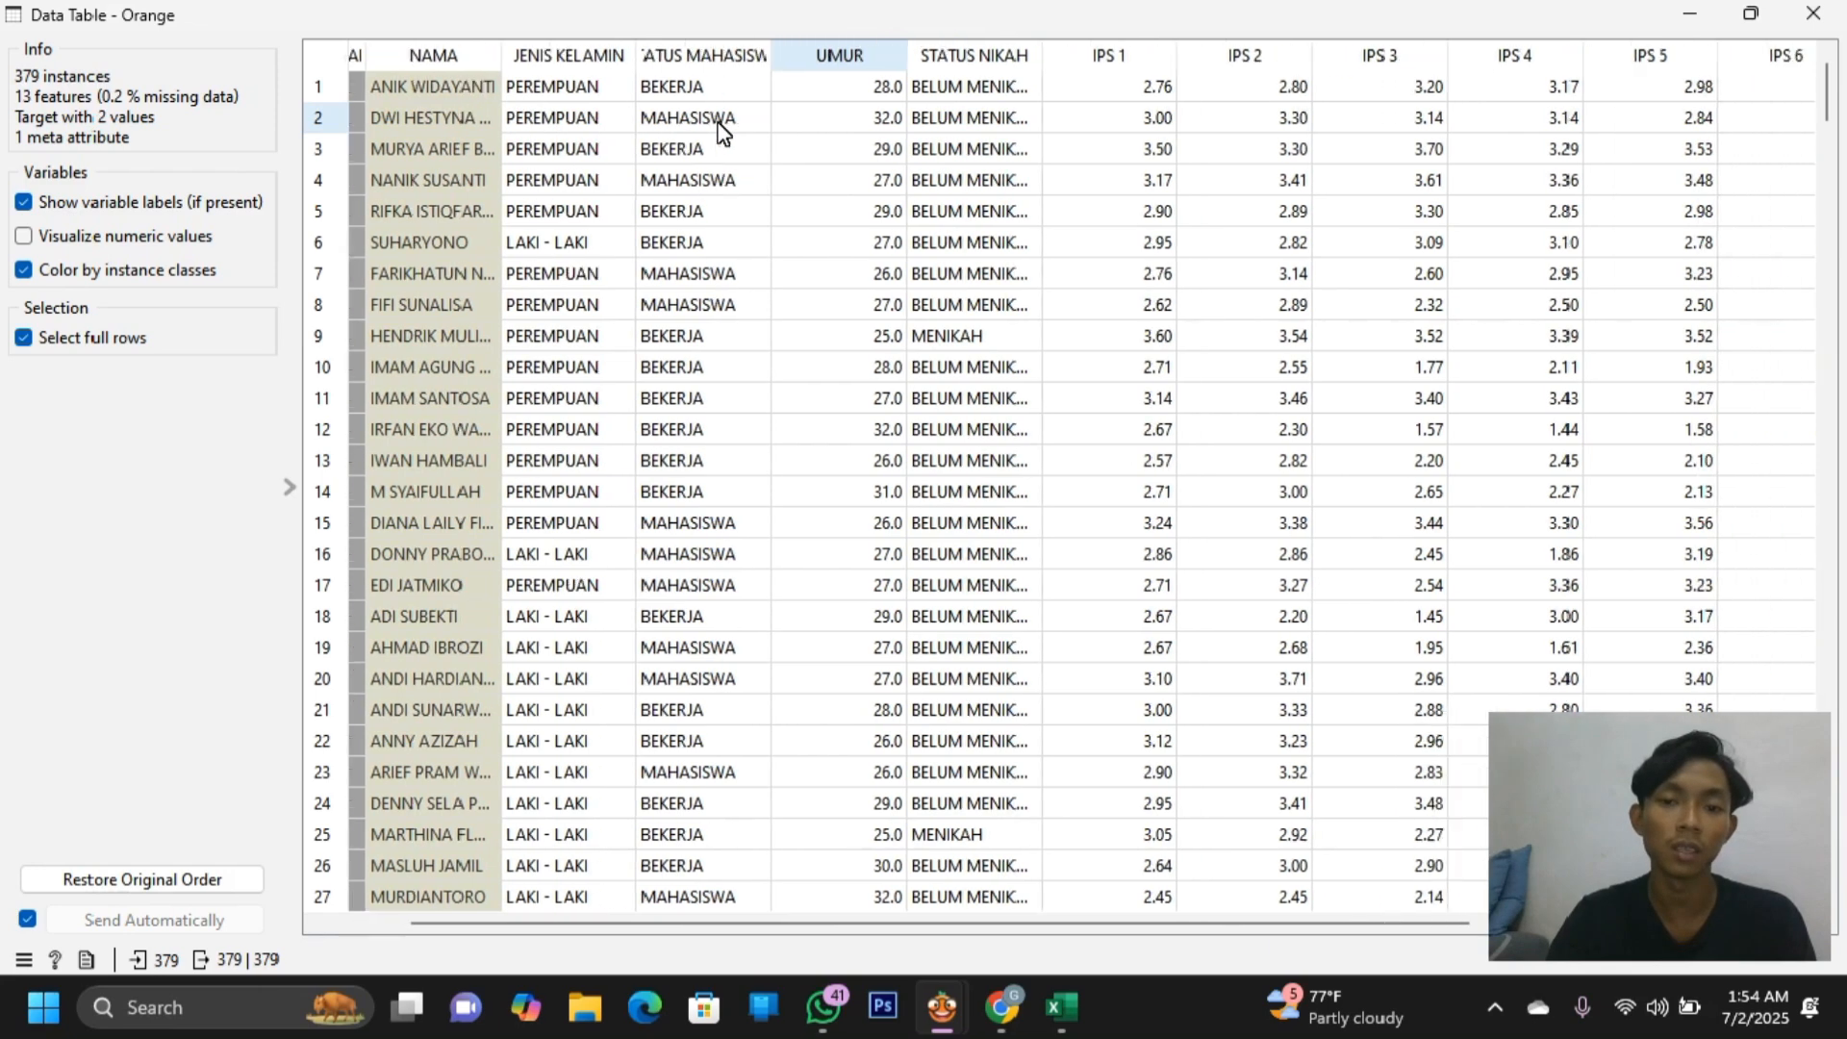
scroll(717, 128, "right", 6)
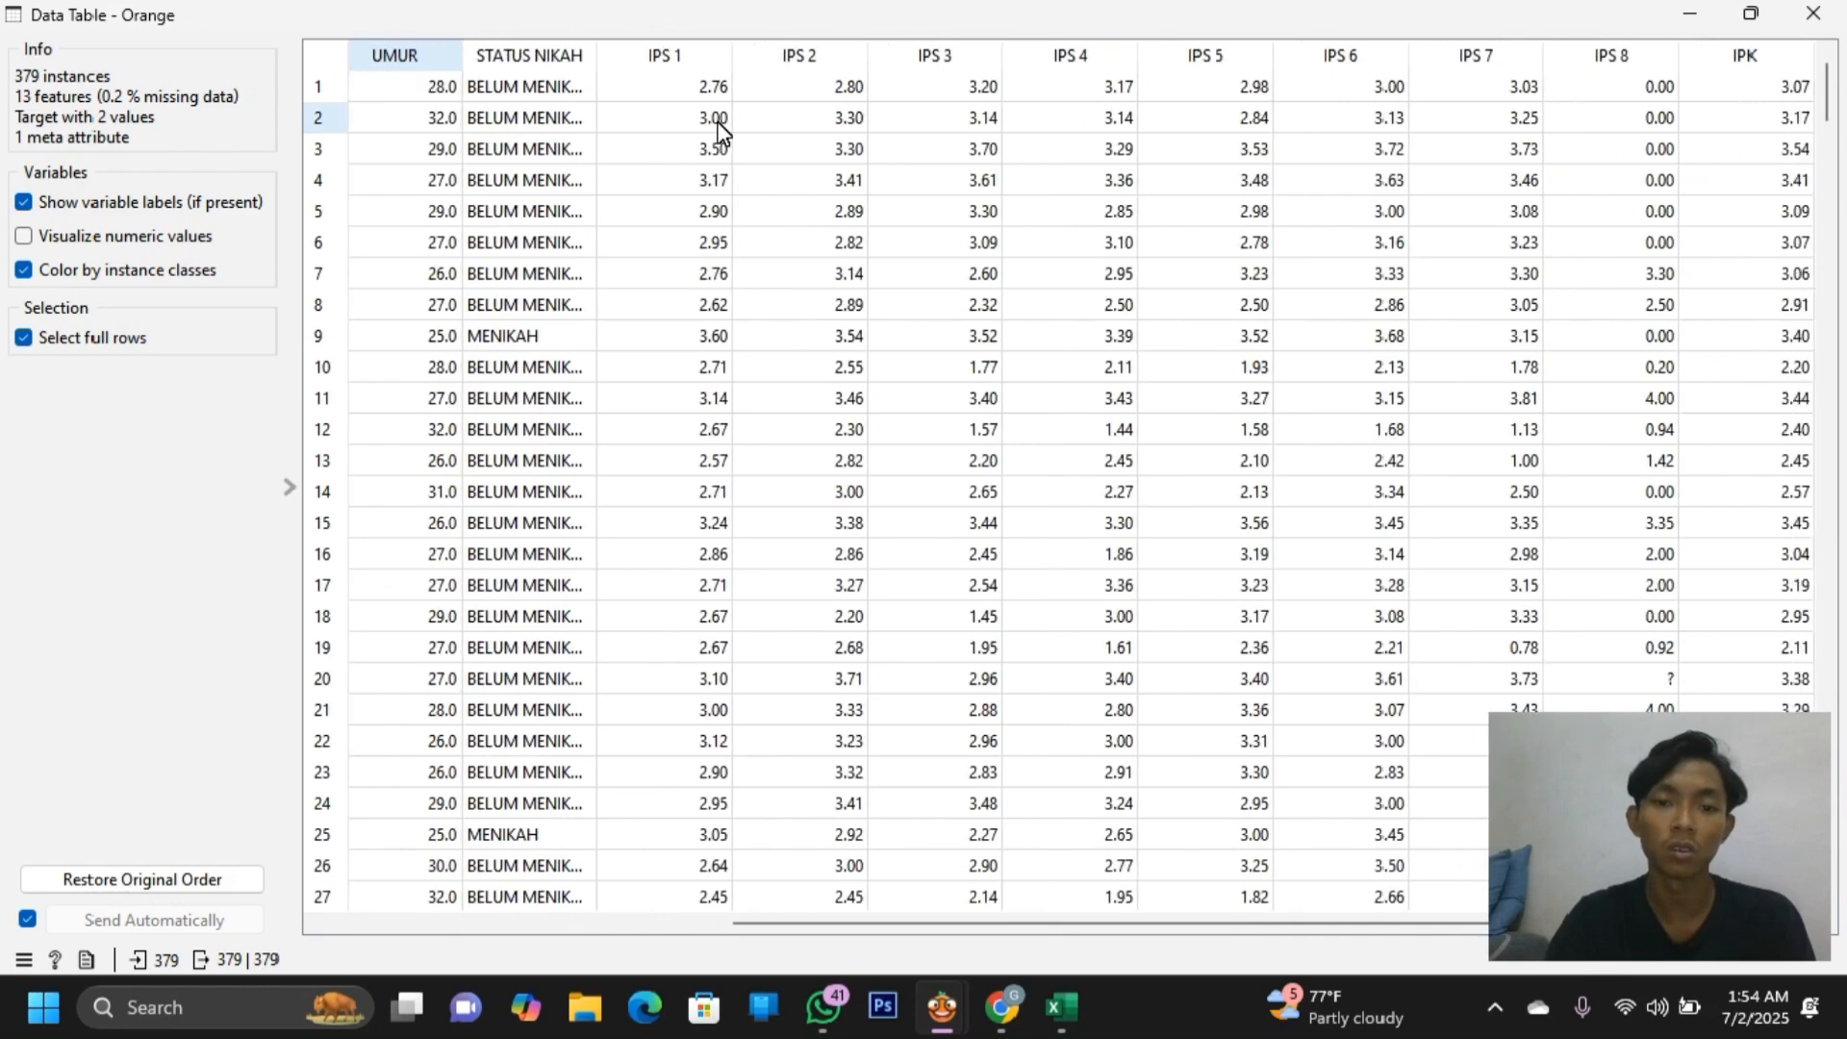
scroll(716, 128, "left", 2)
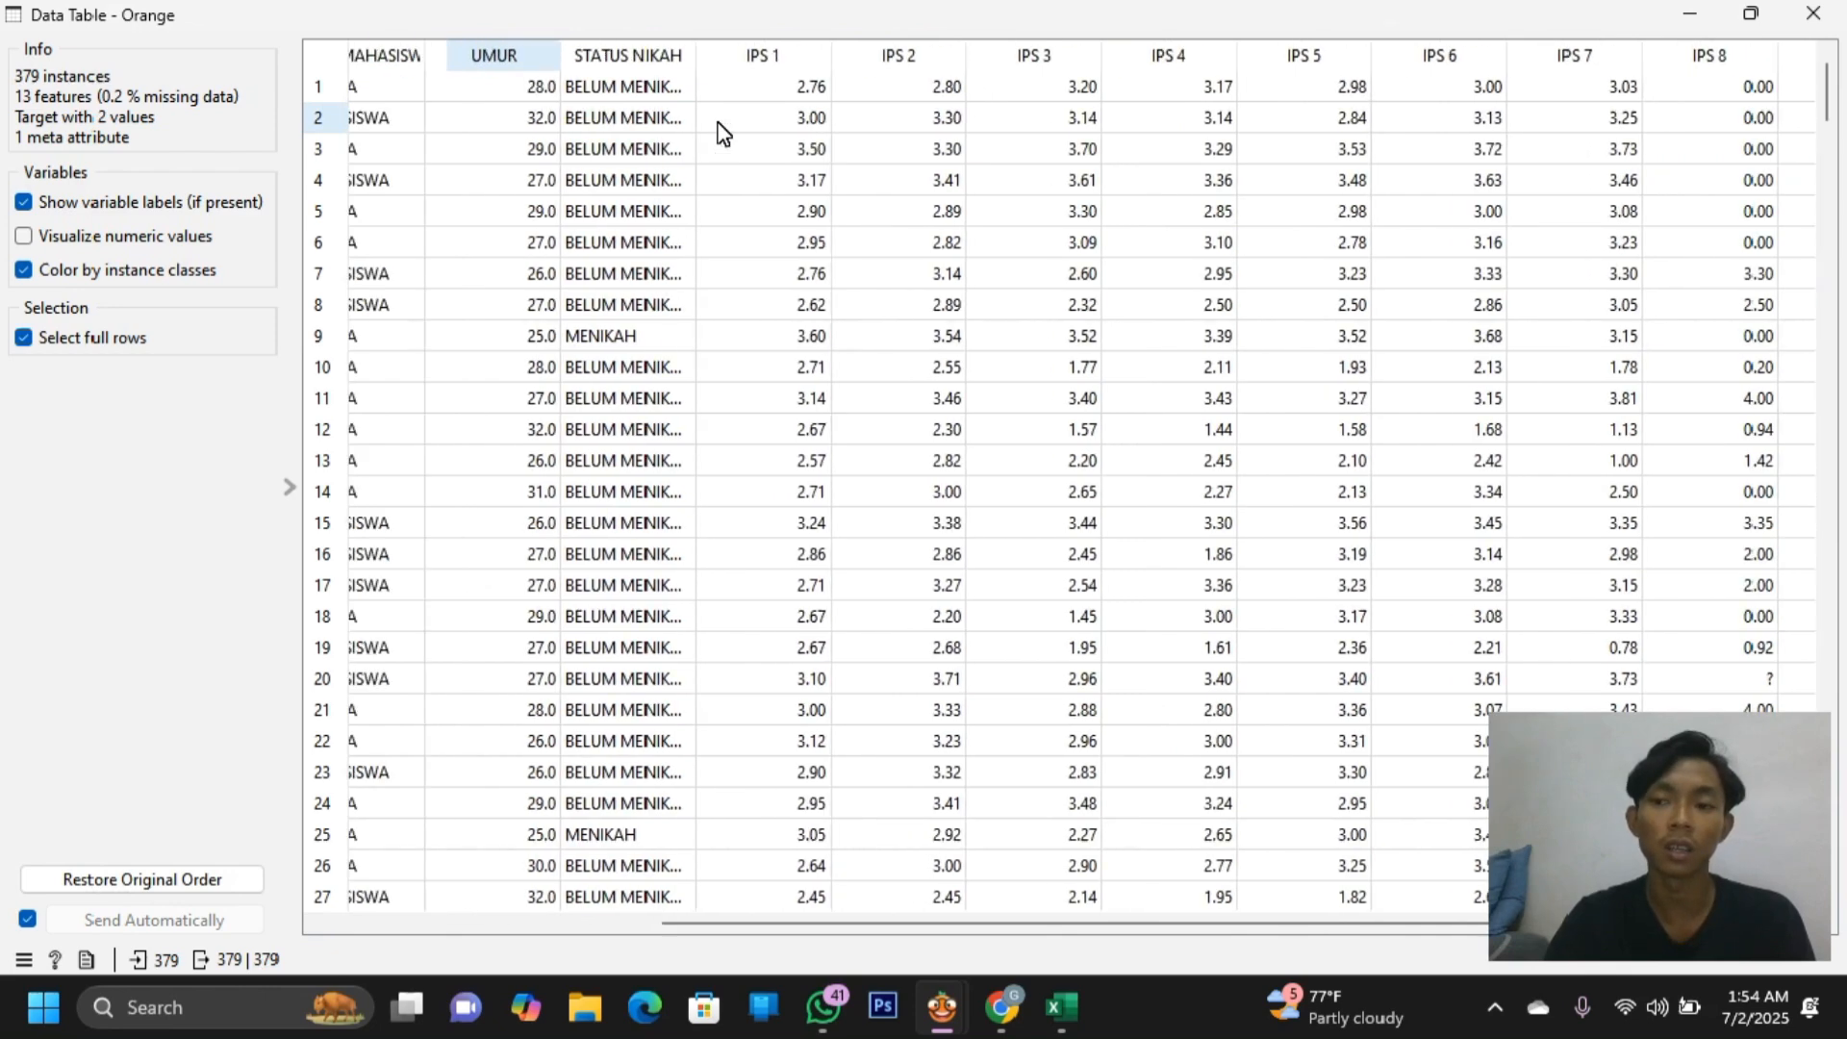
scroll(720, 130, "right", 2)
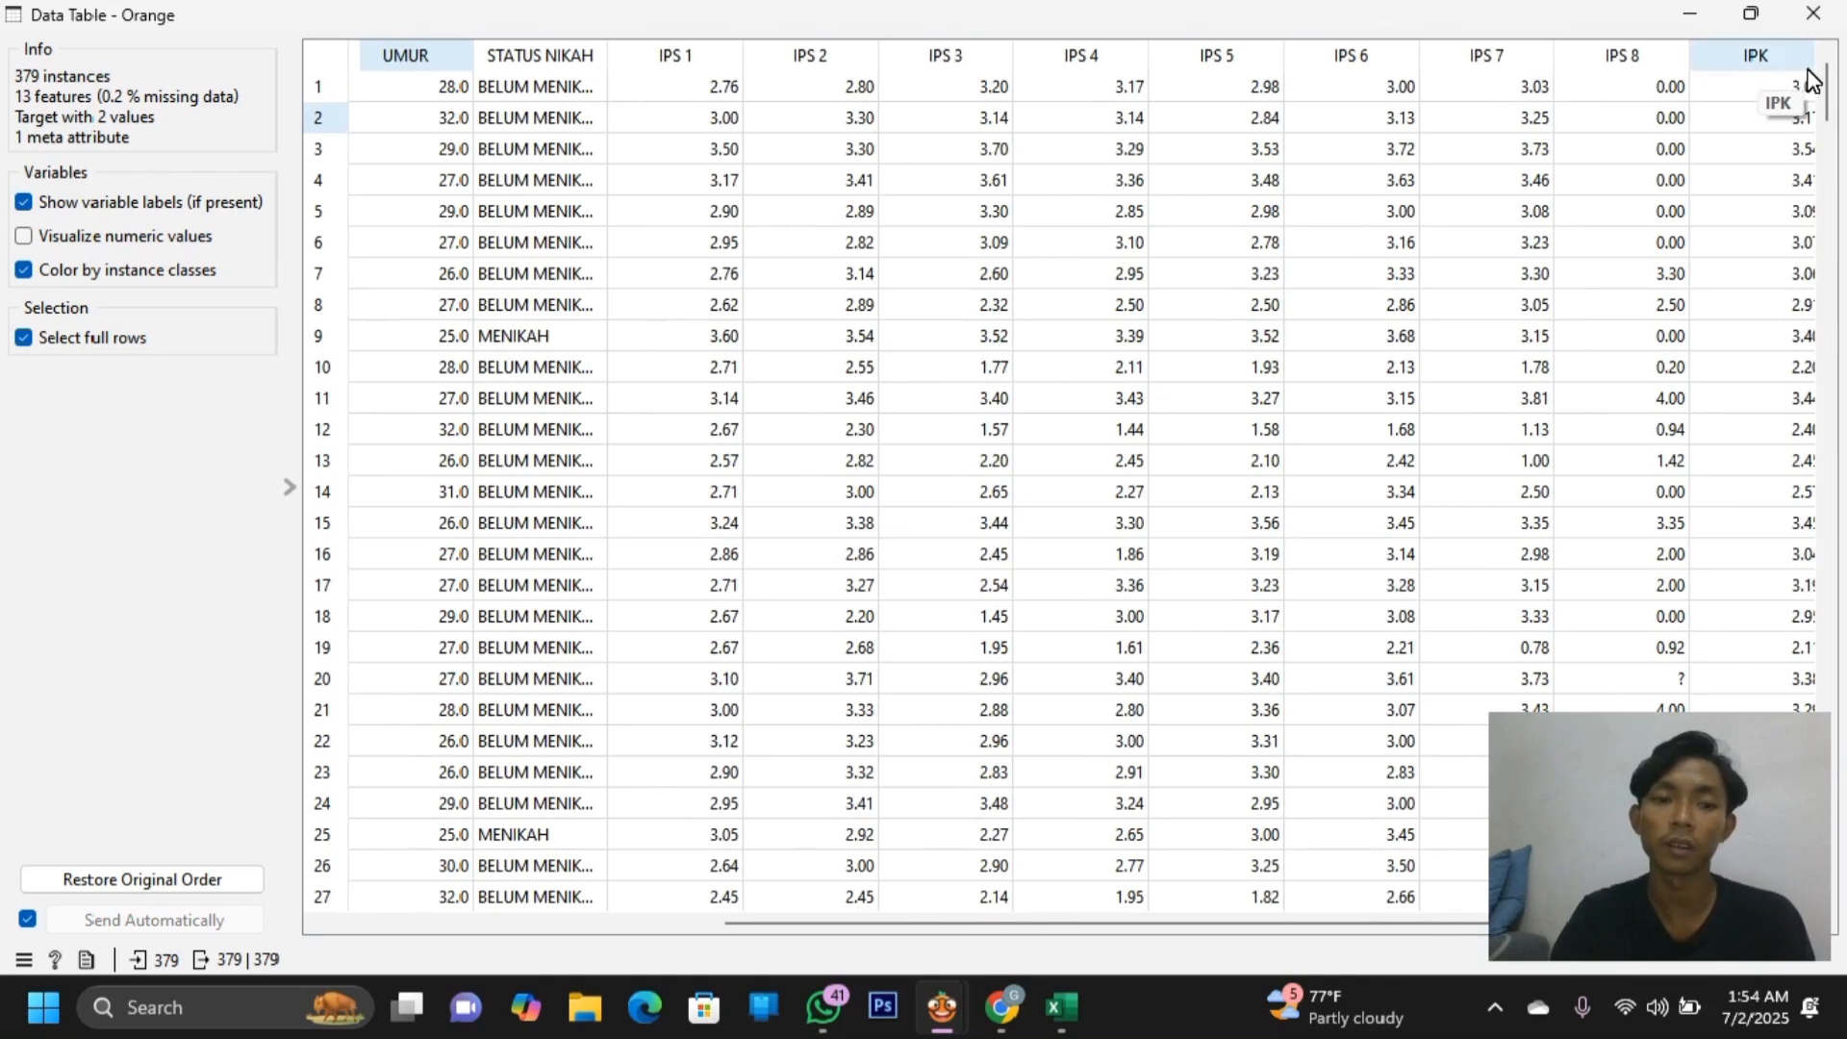
scroll(841, 247, "left", 5)
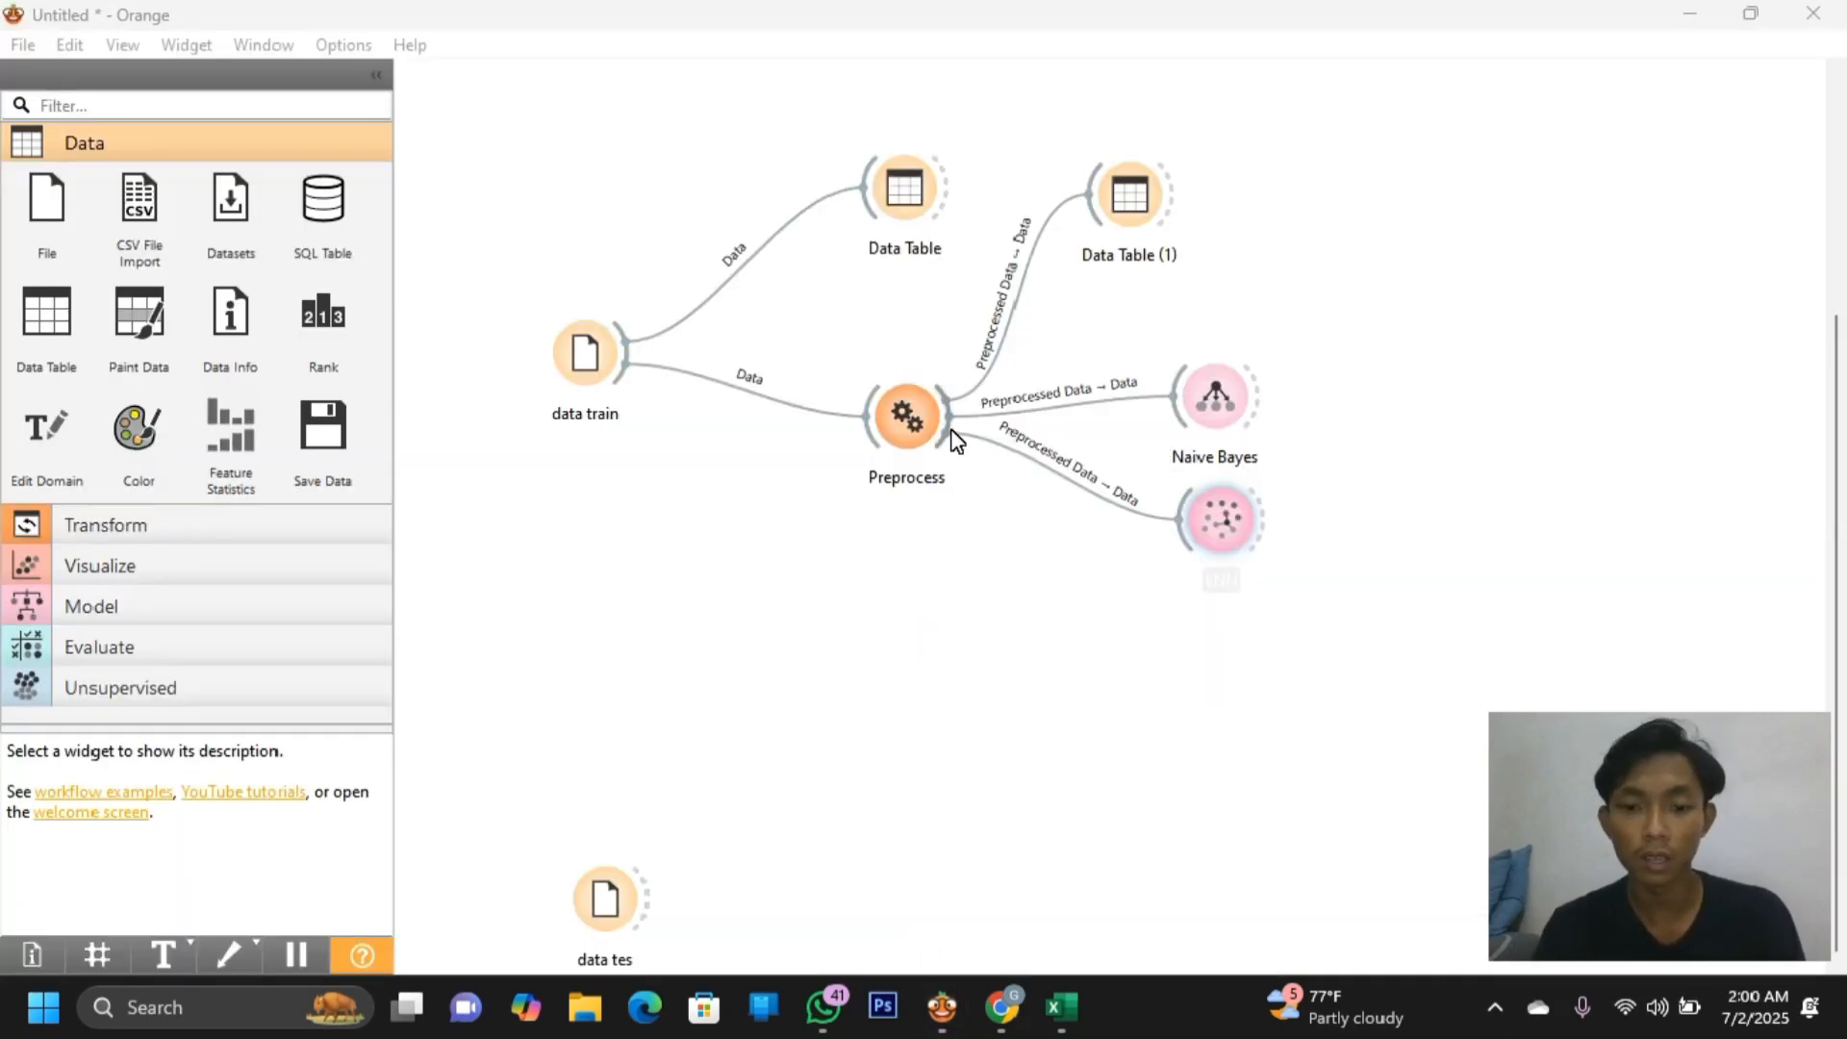
Add an SVM learner after Preprocess, linking Preprocessed Data to SVM's Data input instead of Preprocessor
left_click_drag(956, 440, 1193, 638)
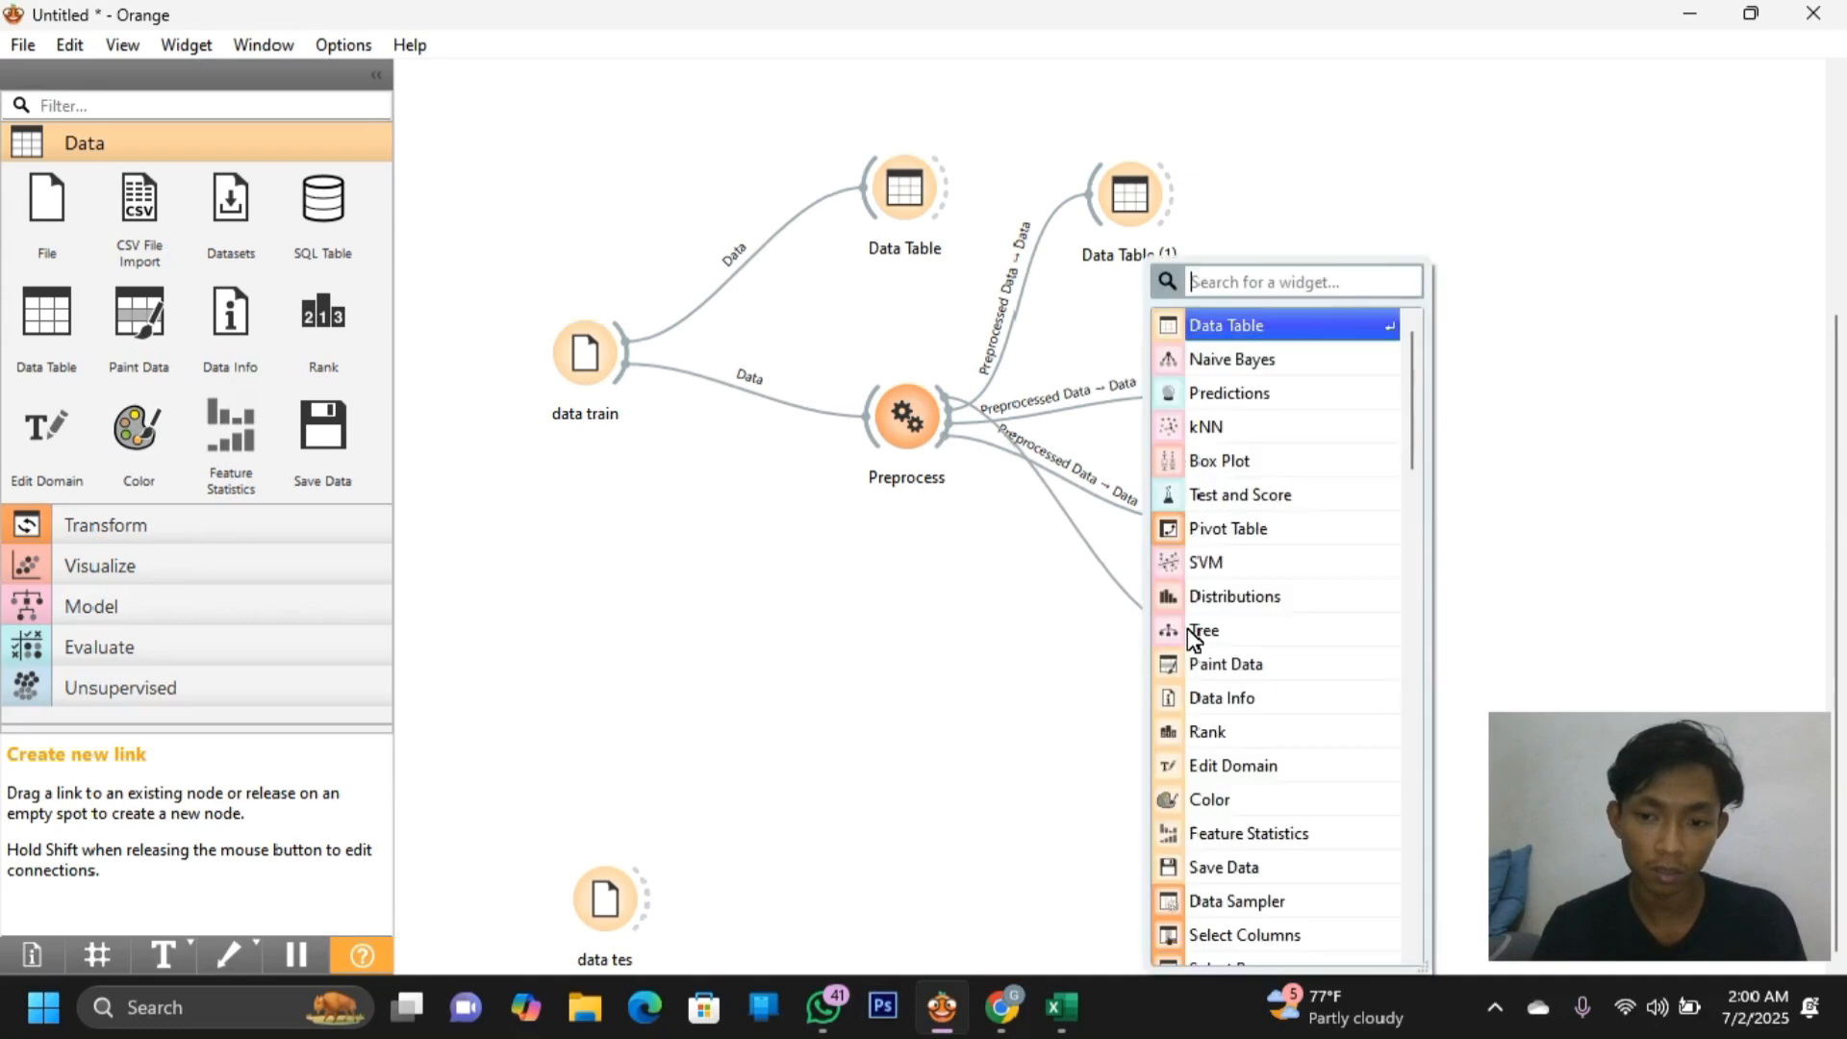
left_click(1223, 570)
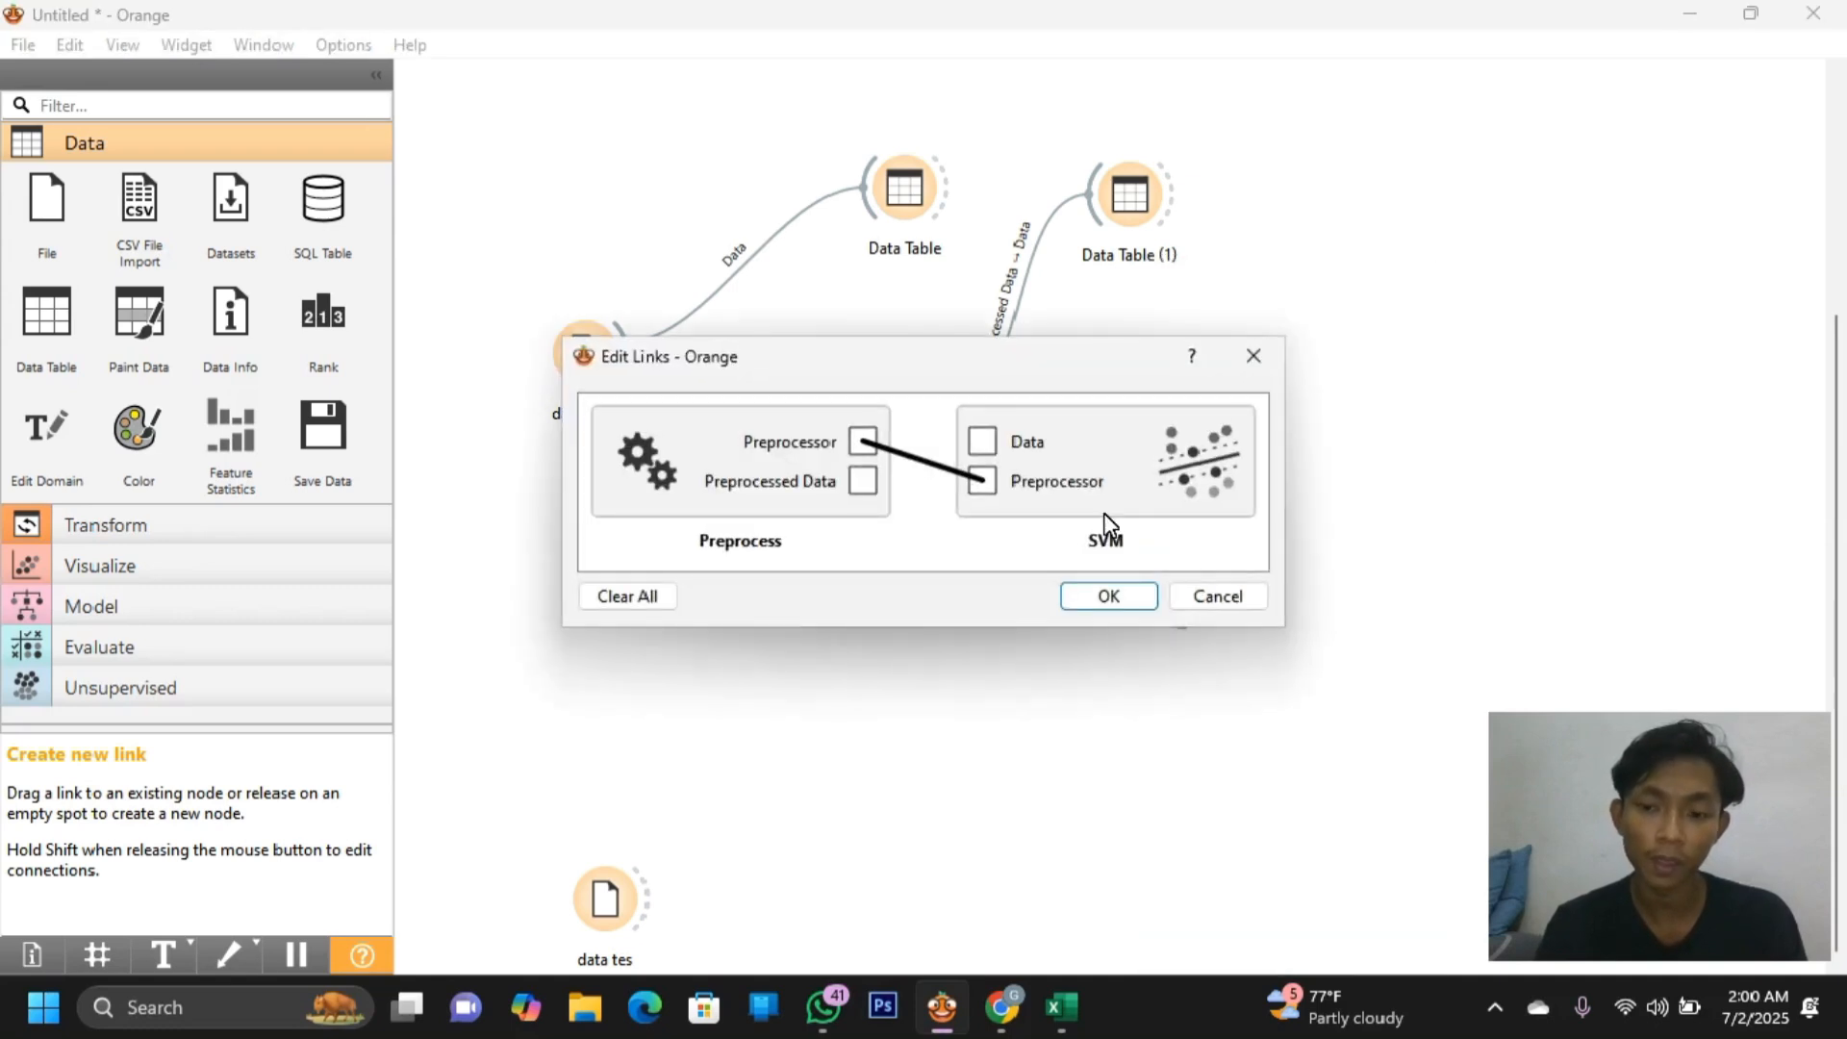
left_click(908, 459)
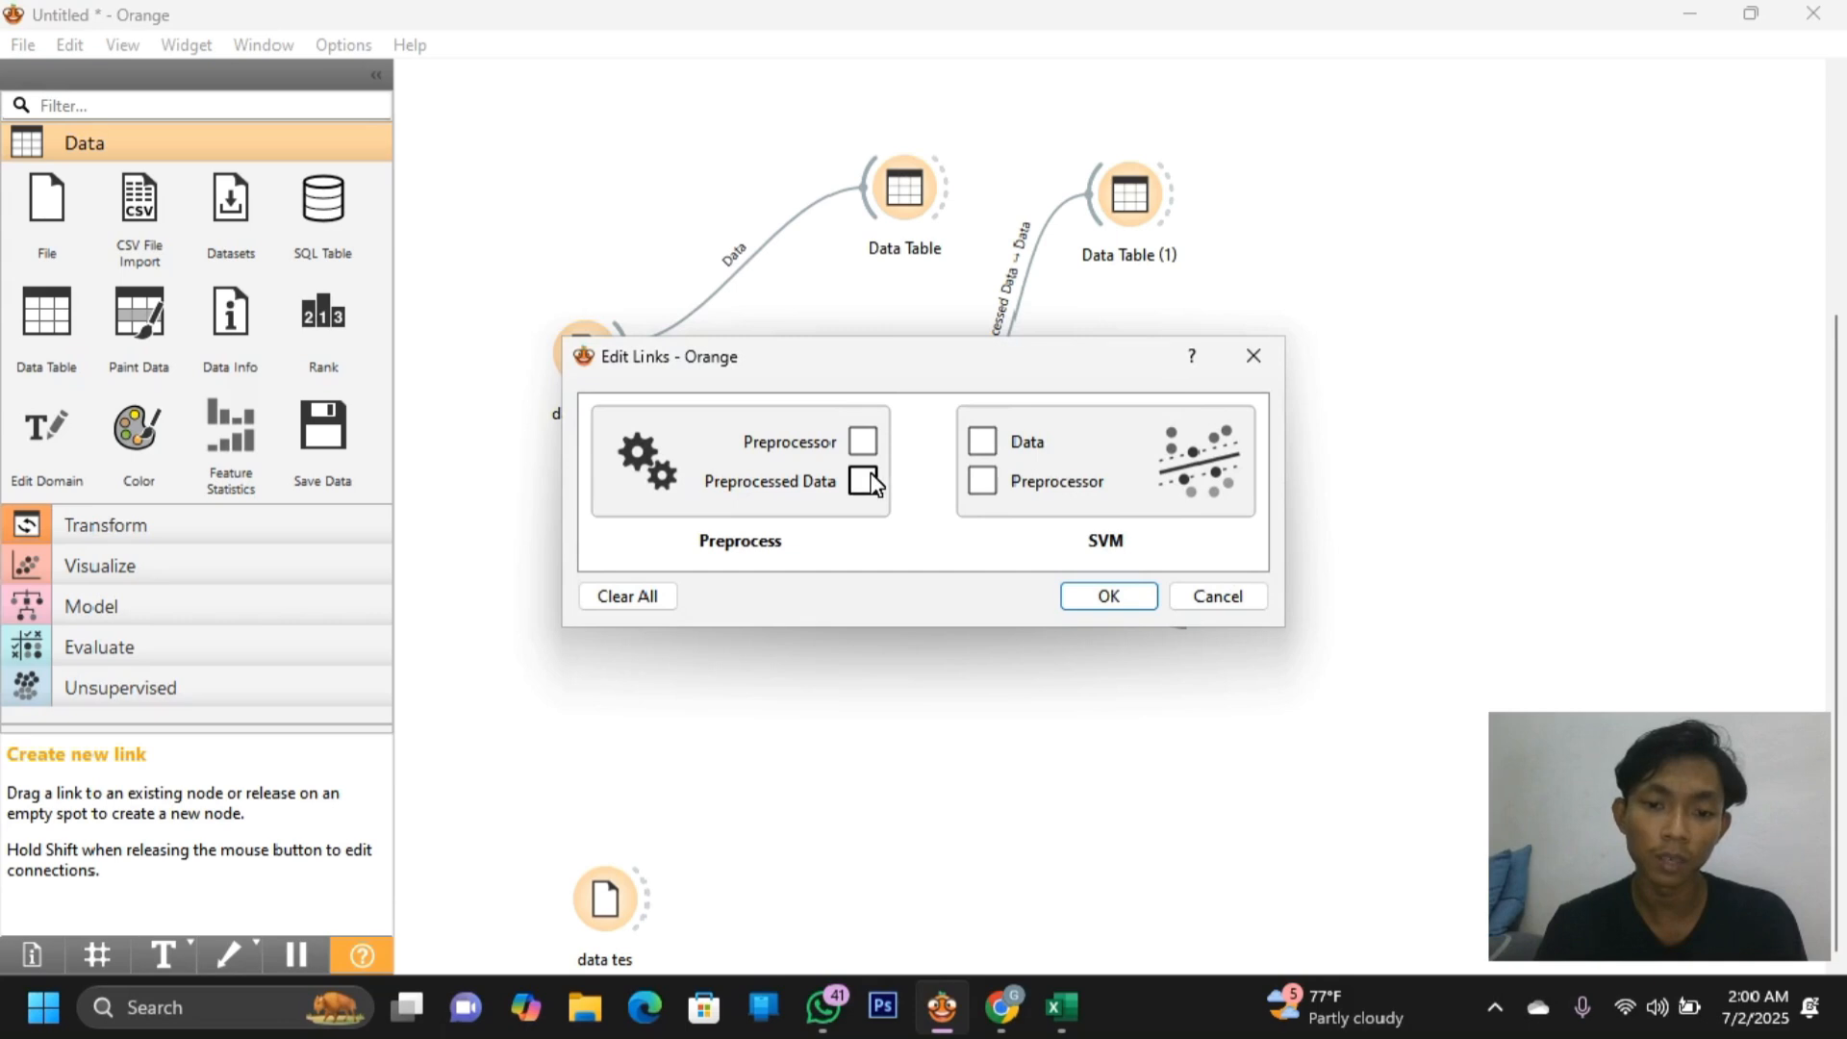
left_click_drag(865, 481, 982, 443)
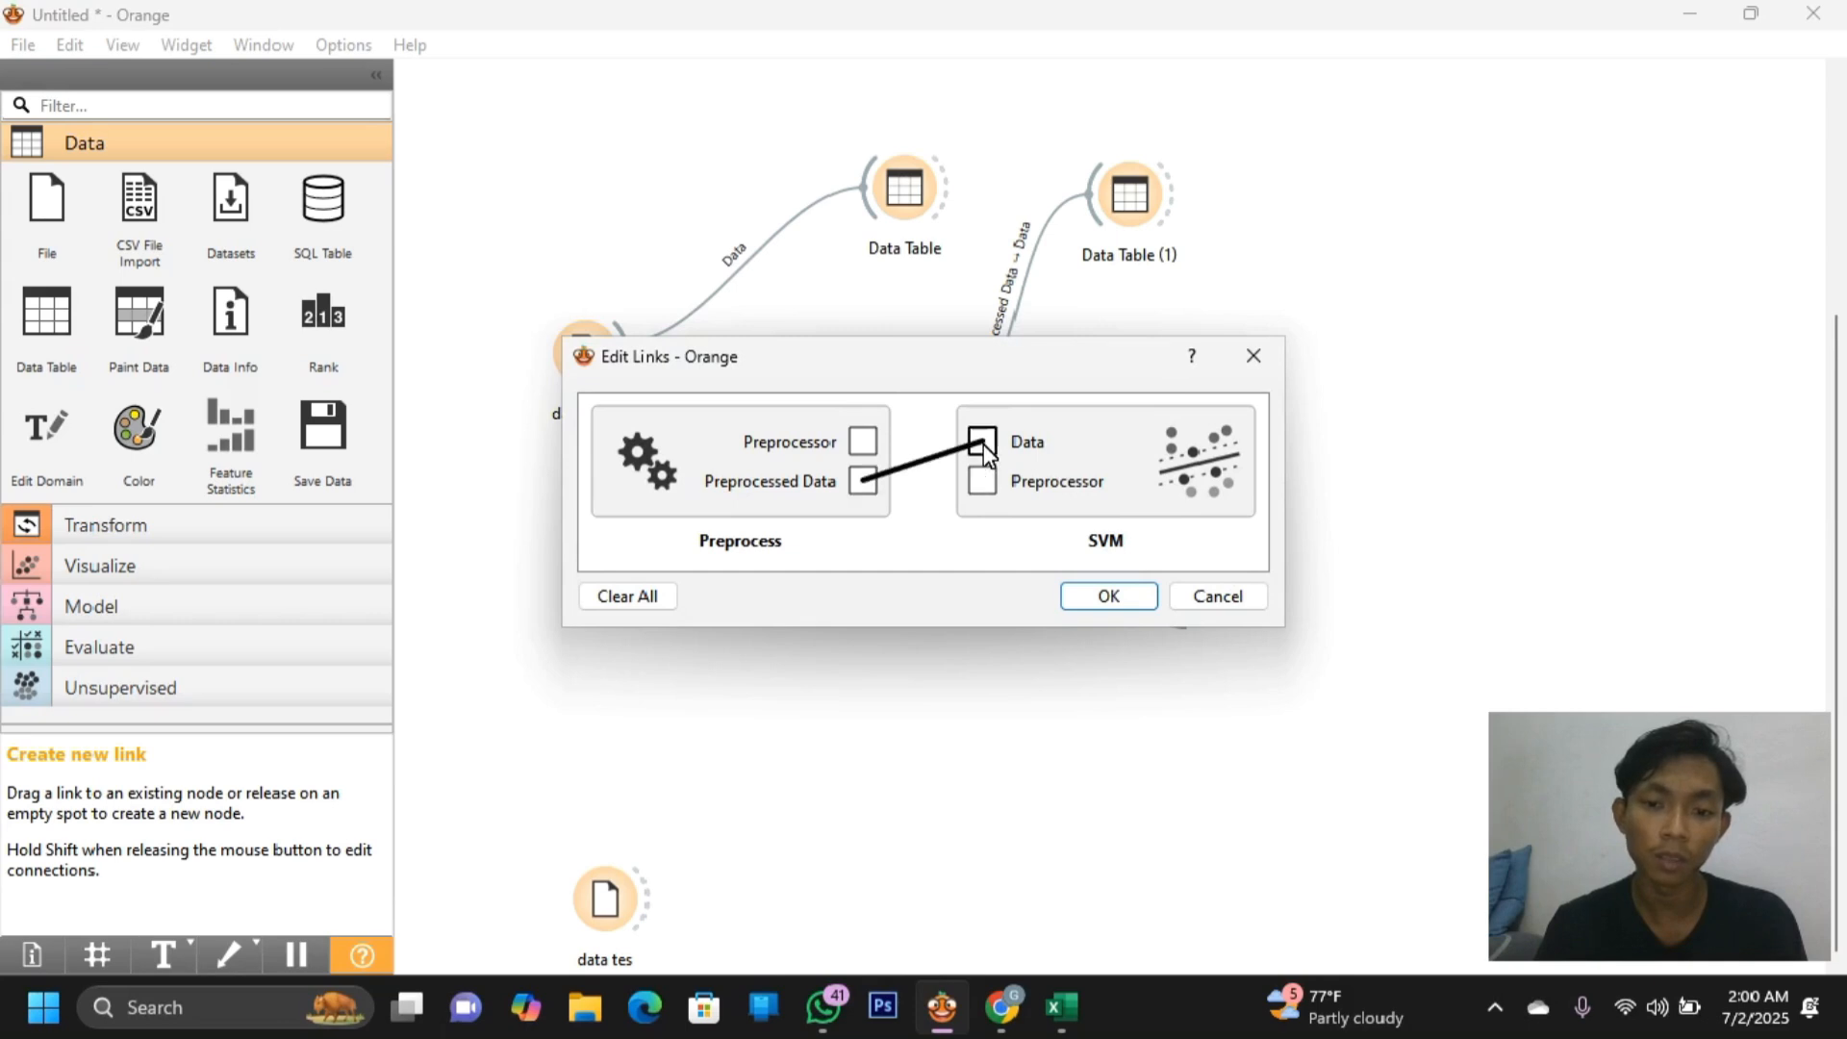
Confirm the SVM link and add a Tree learner receiving Preprocessed Data from Preprocess
left_click(1106, 594)
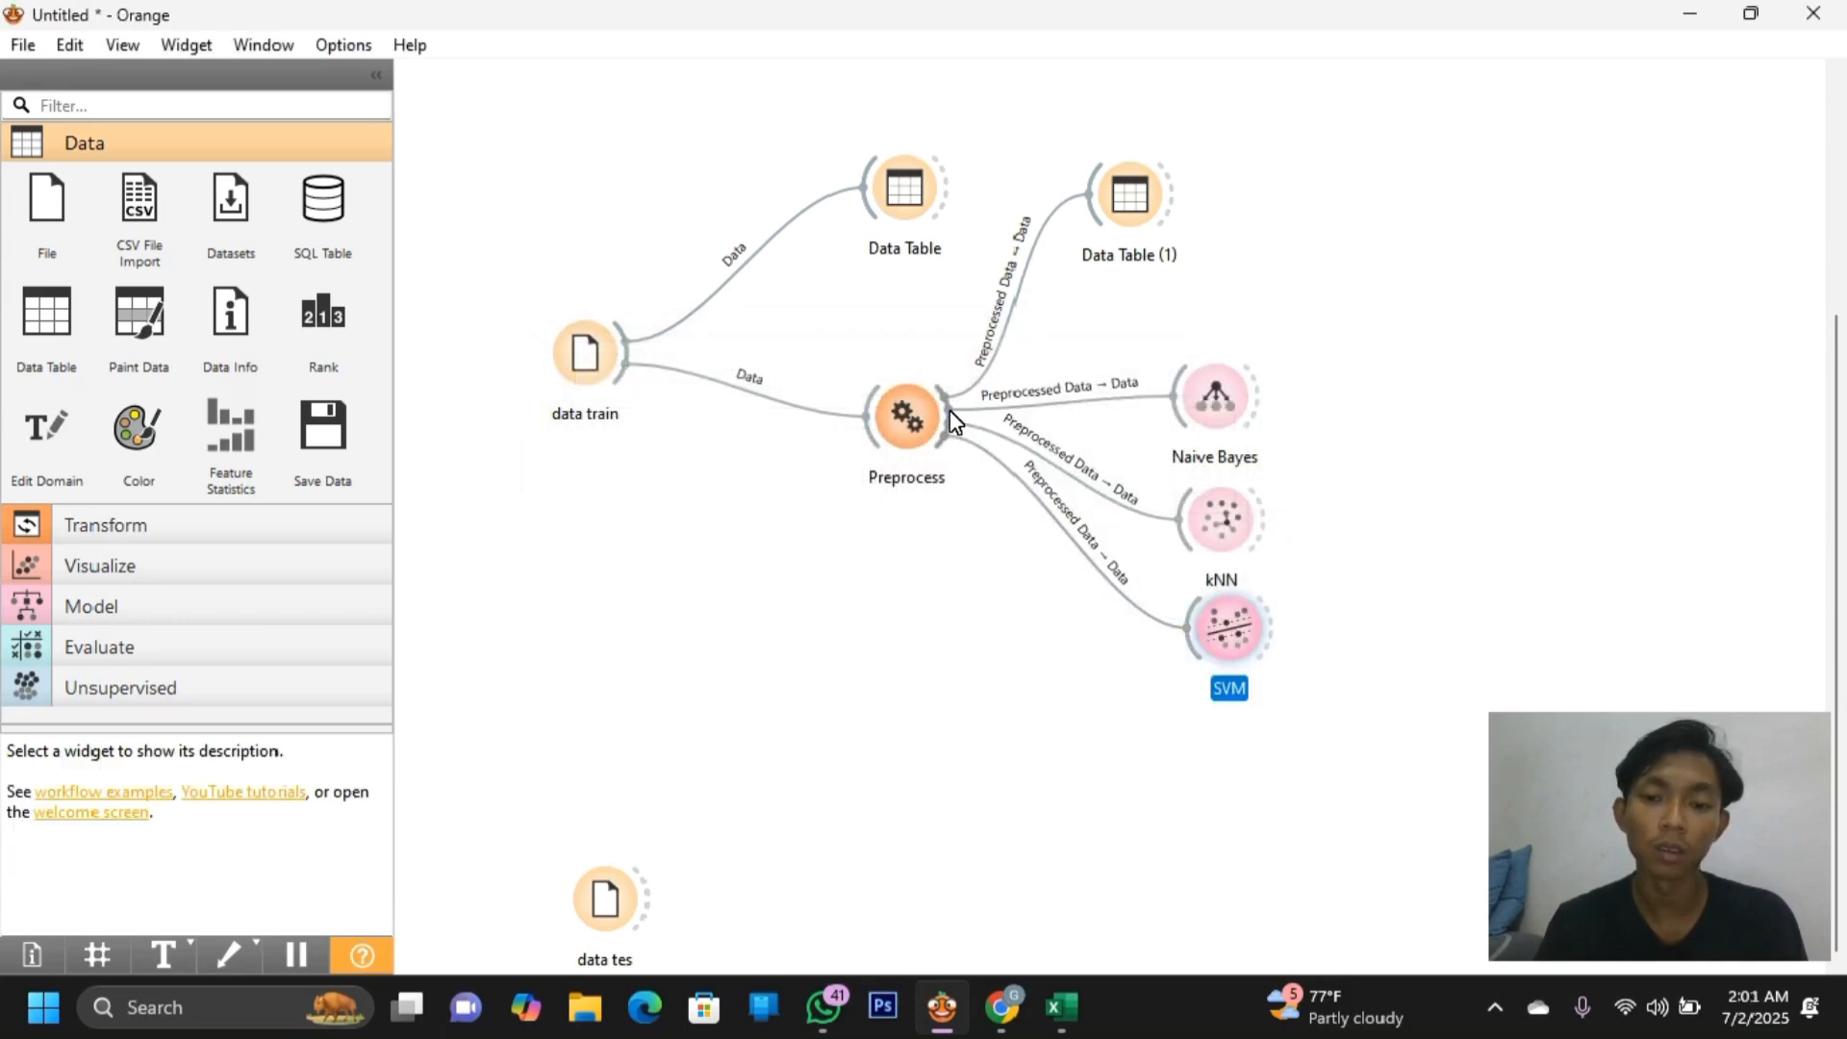
left_click_drag(949, 410, 1181, 737)
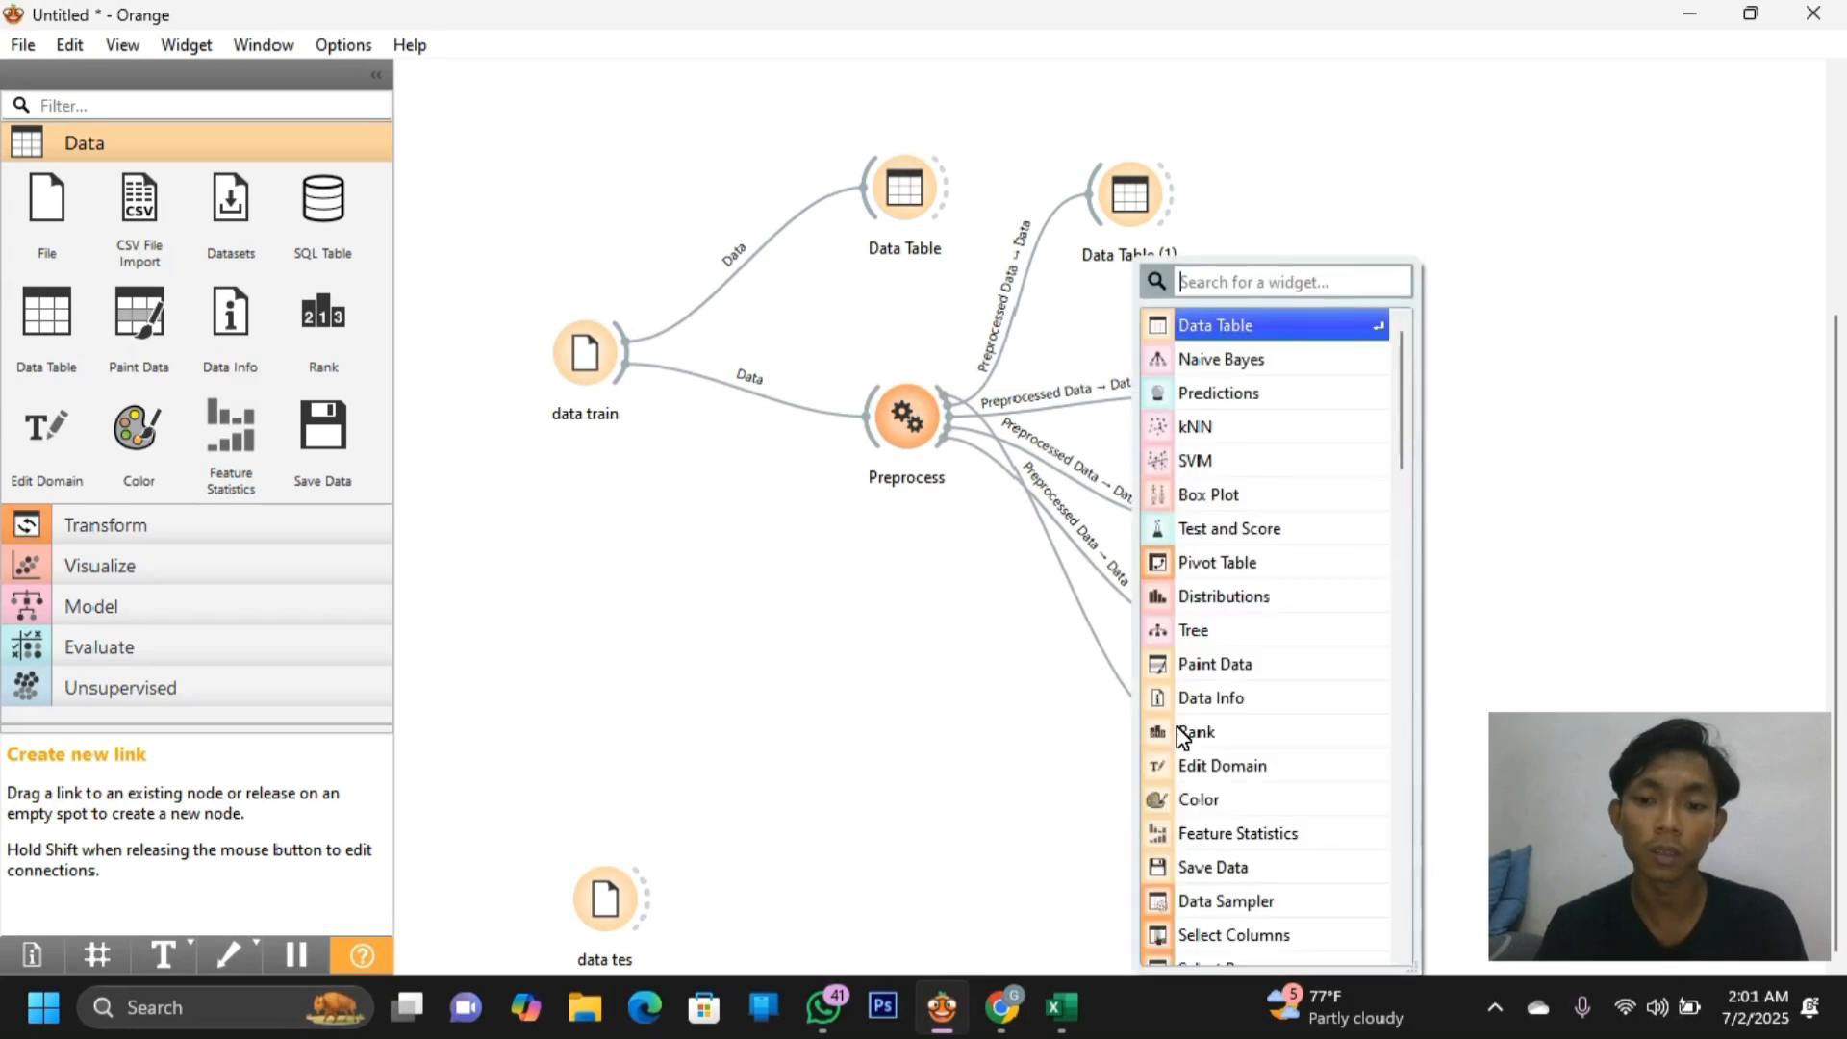
left_click(1238, 641)
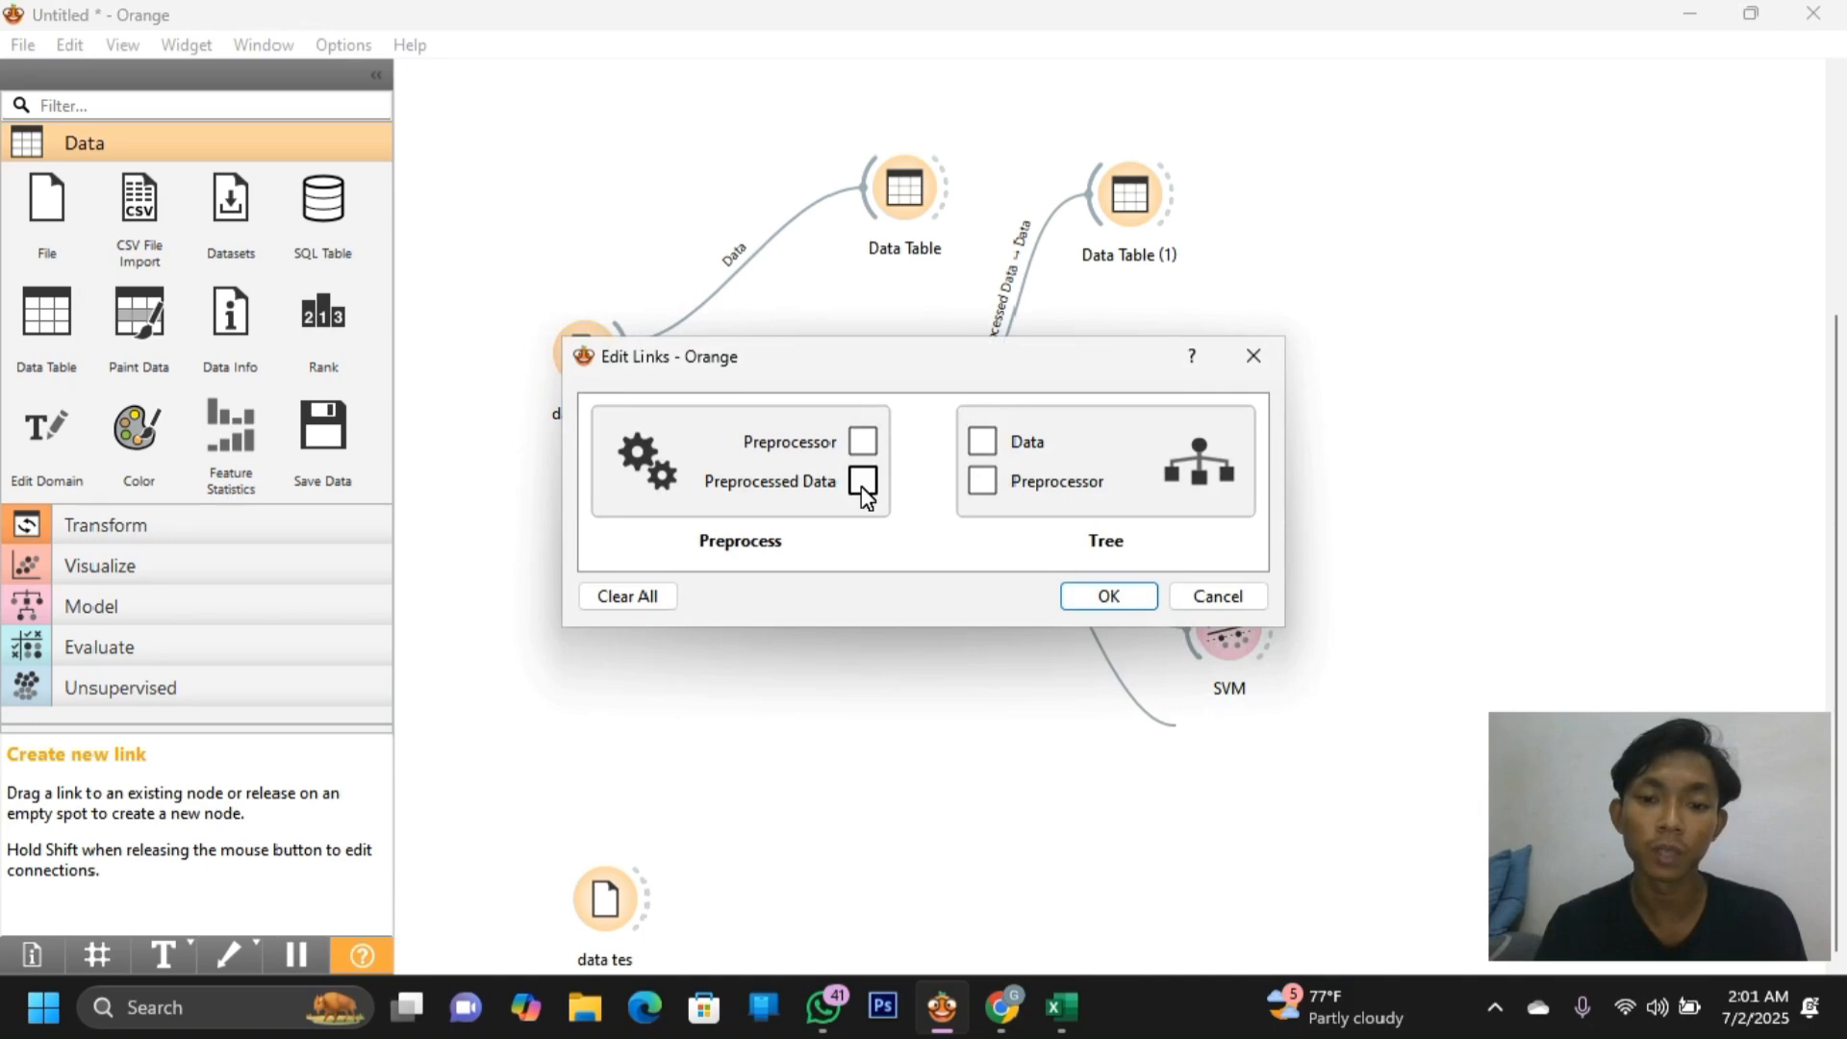
left_click_drag(864, 481, 985, 448)
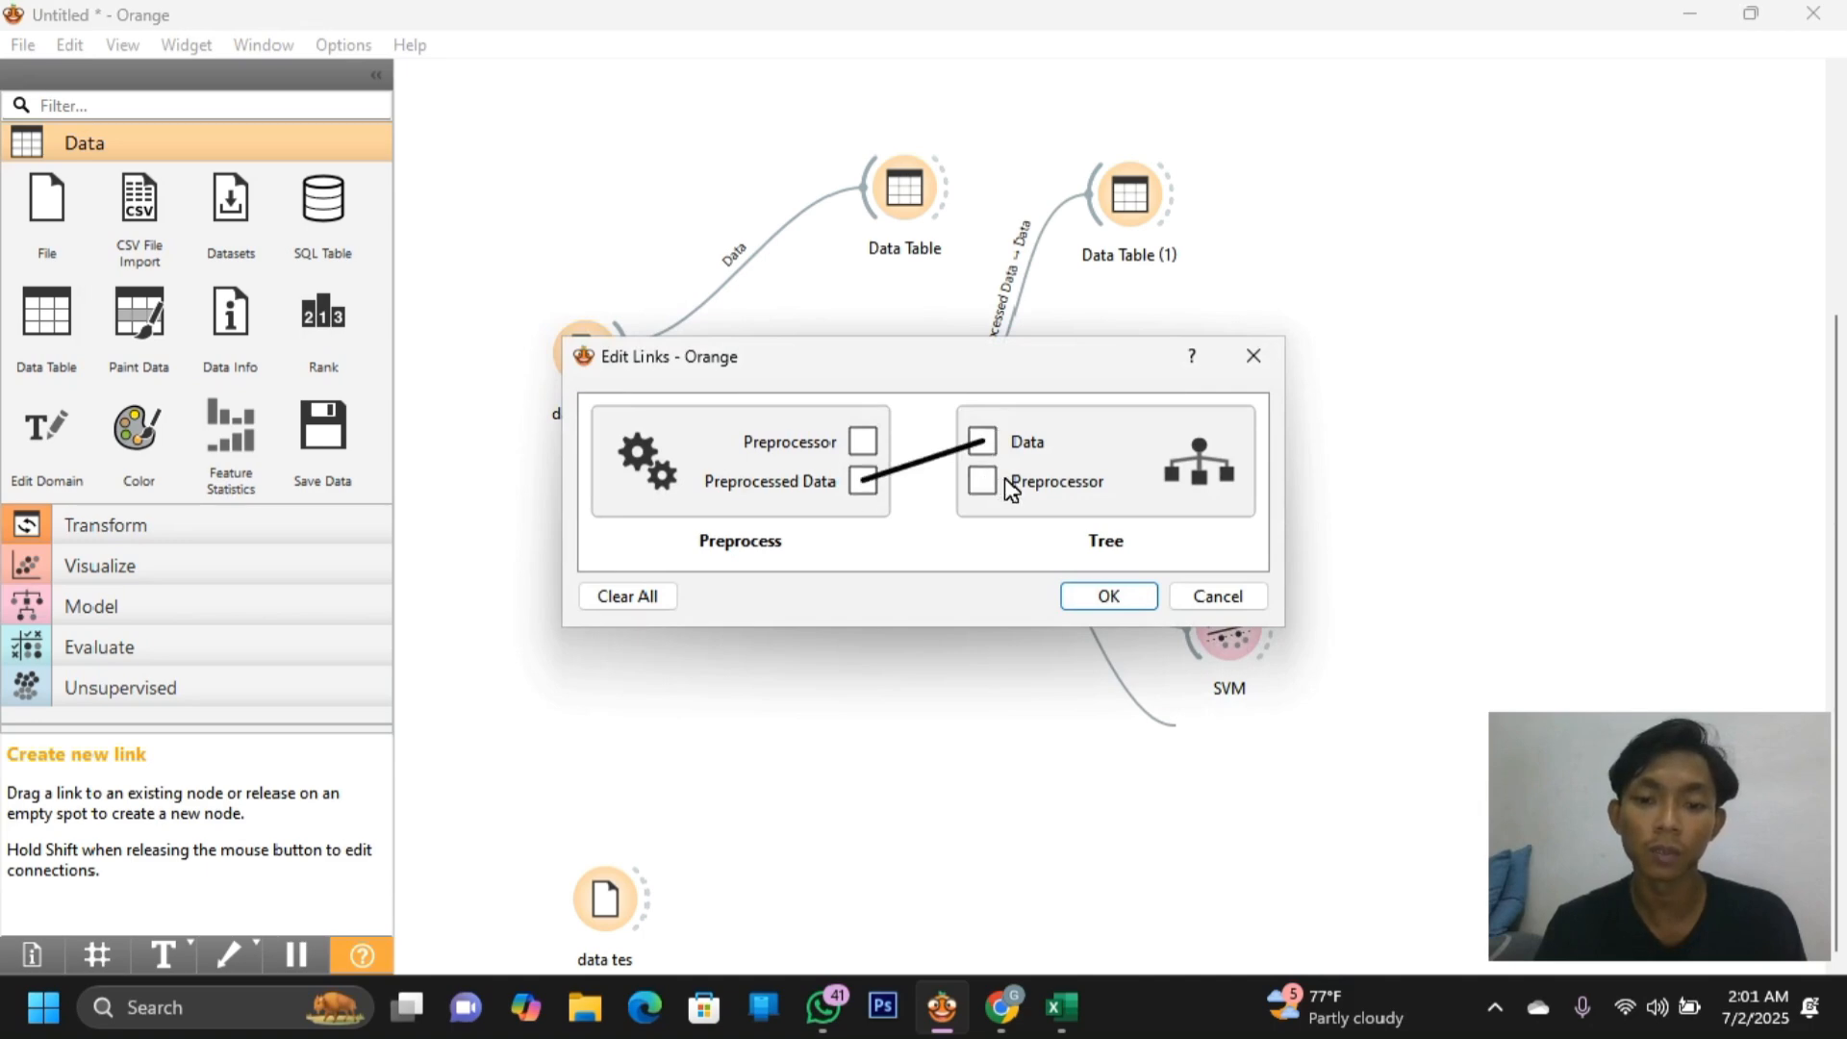
left_click(1104, 596)
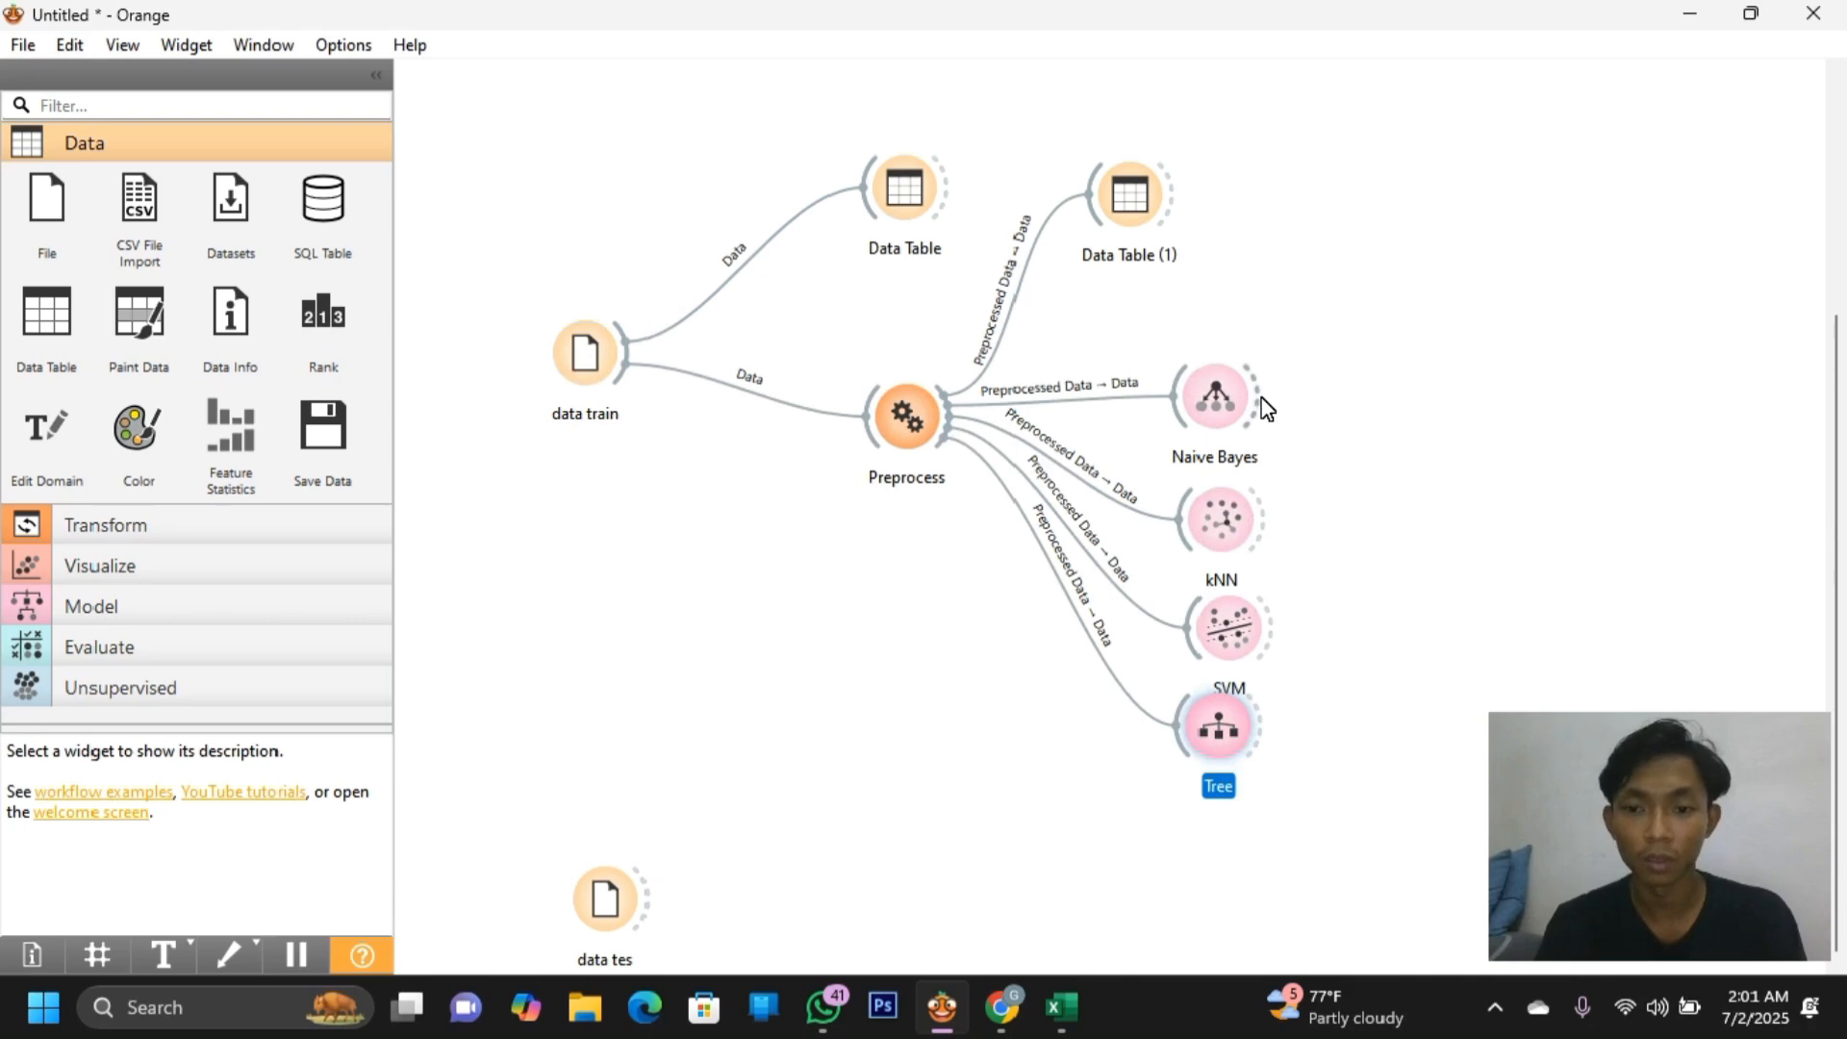
left_click_drag(1260, 404, 1539, 575)
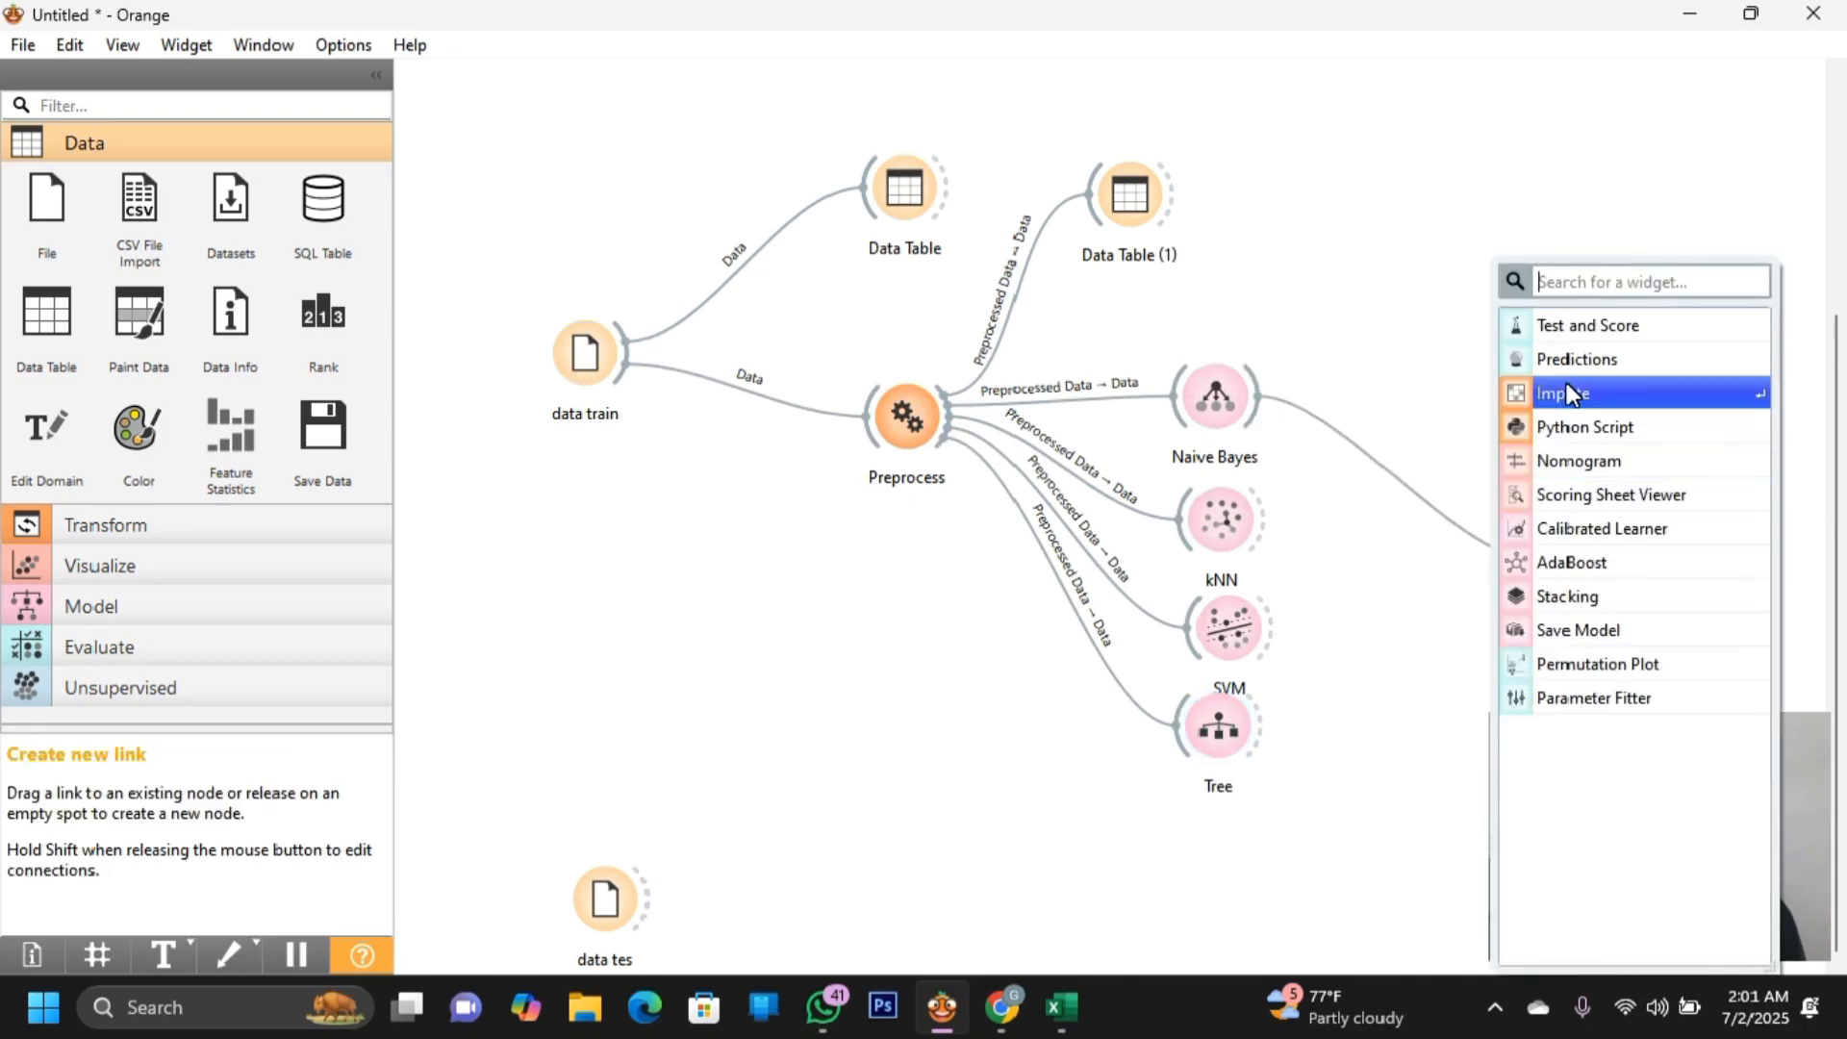
Add a Test and Score widget fed by the Naive Bayes learner
left_click(1555, 327)
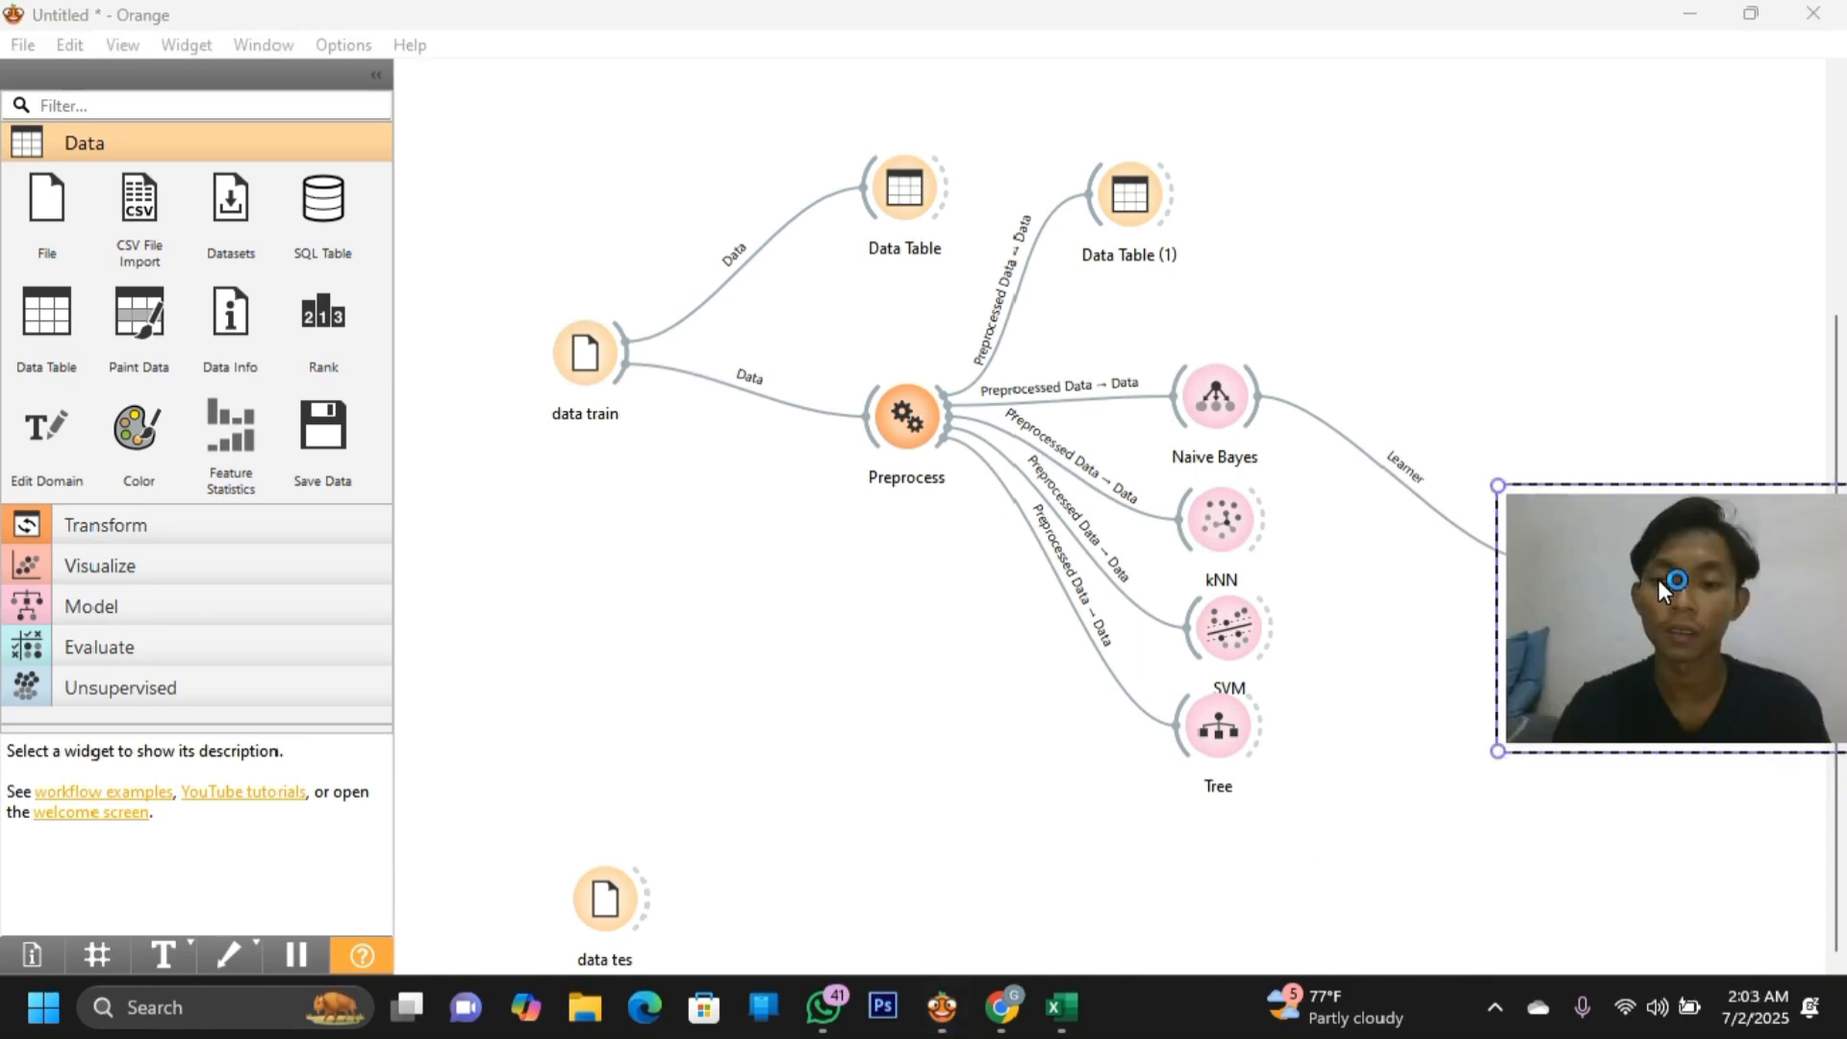
left_click_drag(1659, 579, 1676, 632)
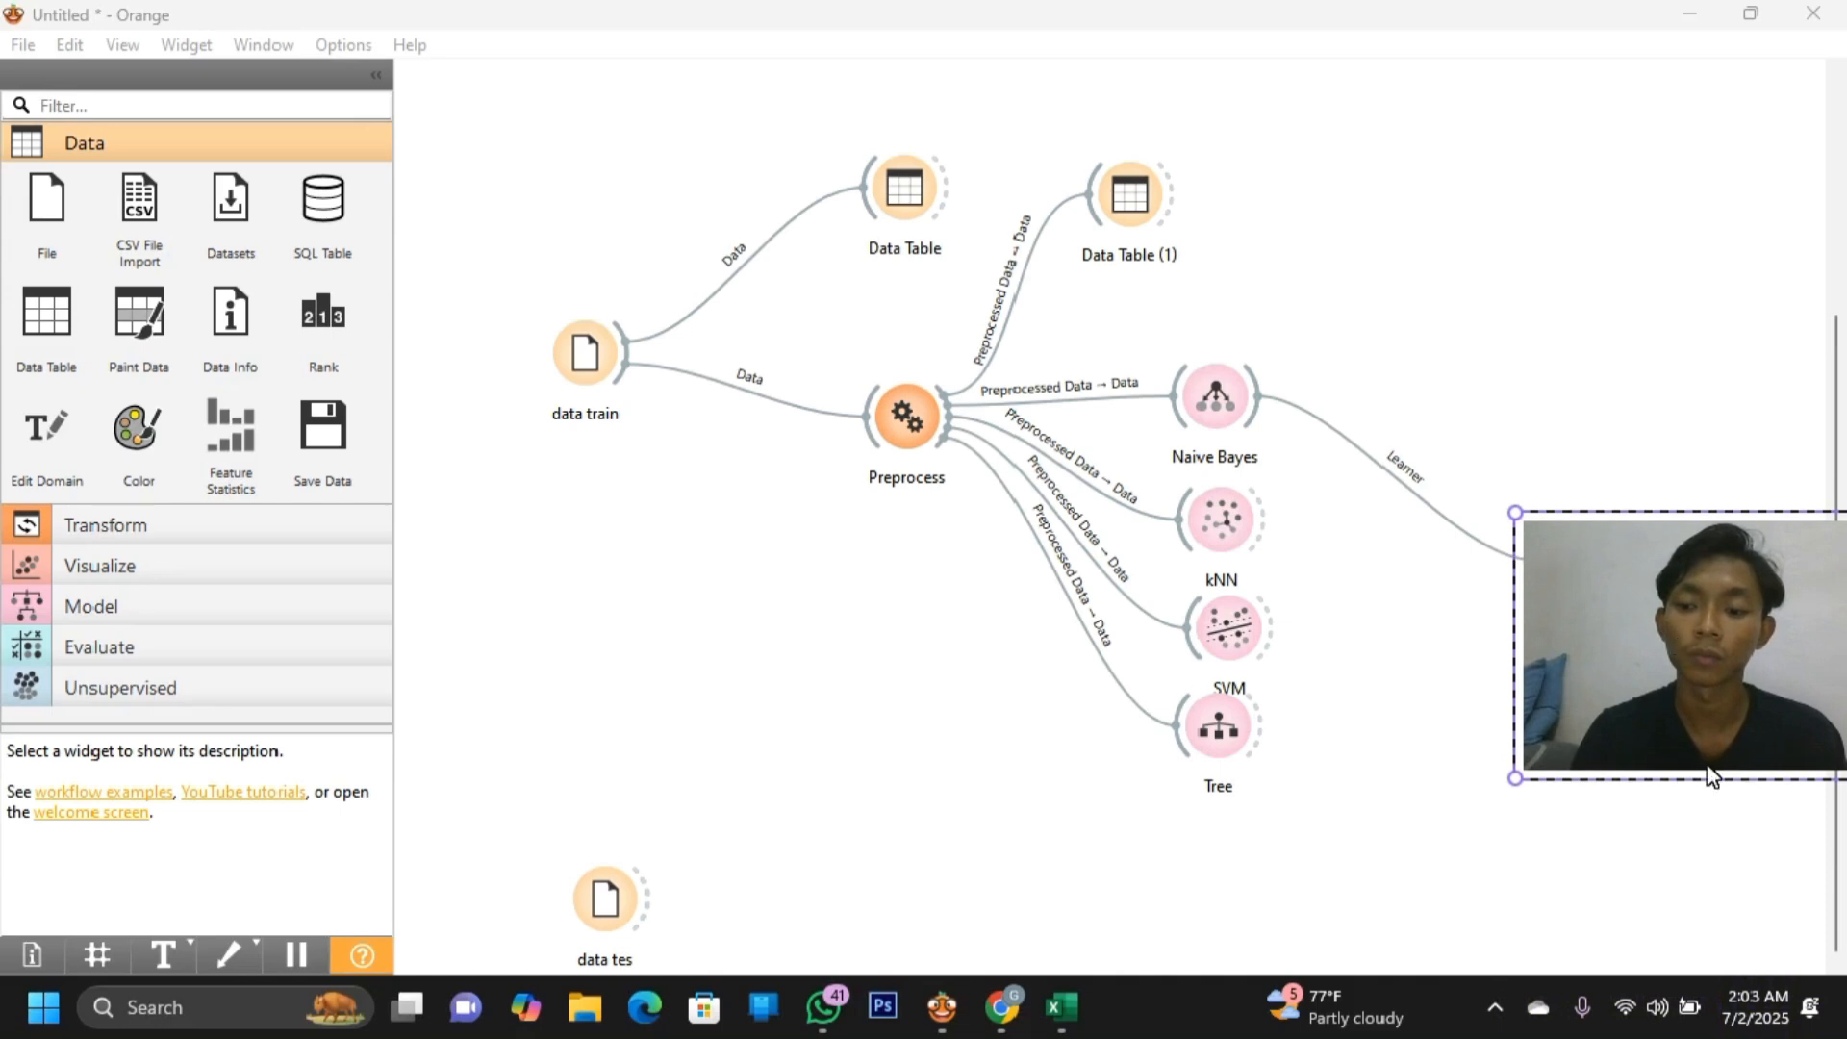
left_click(1727, 863)
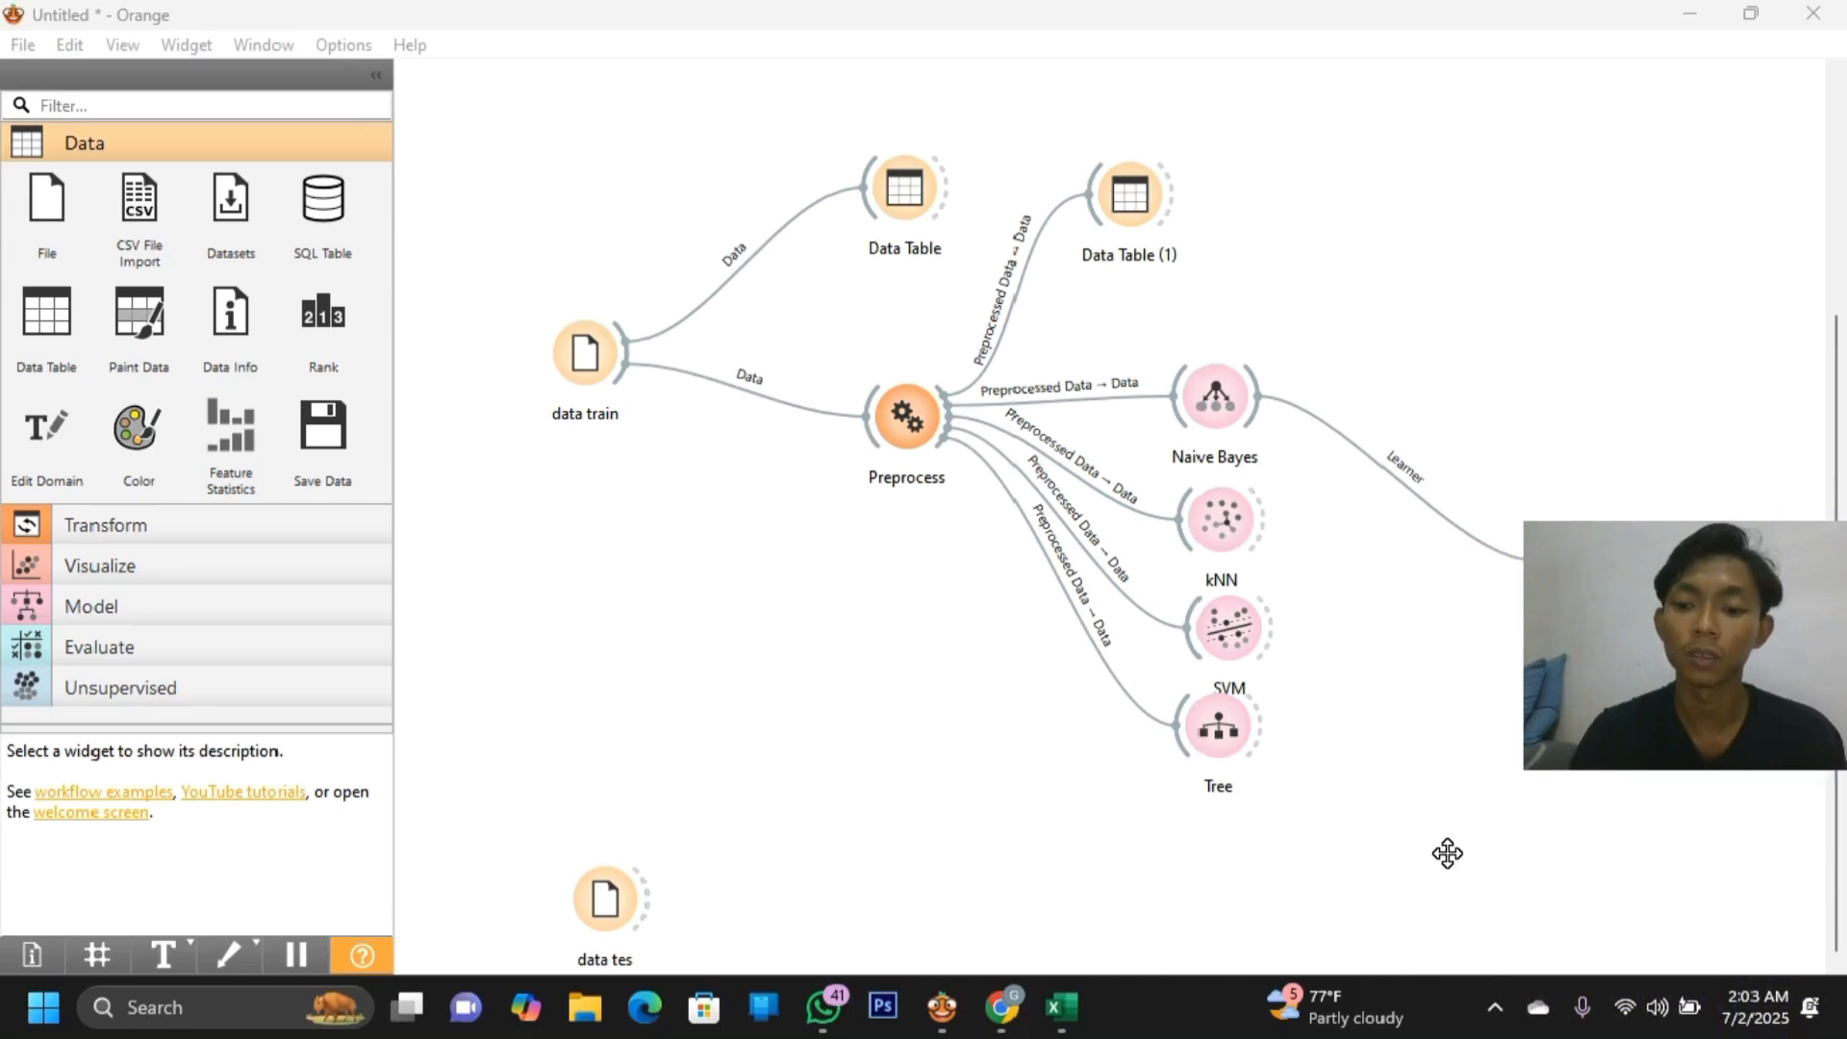
left_click_drag(1632, 666, 1619, 871)
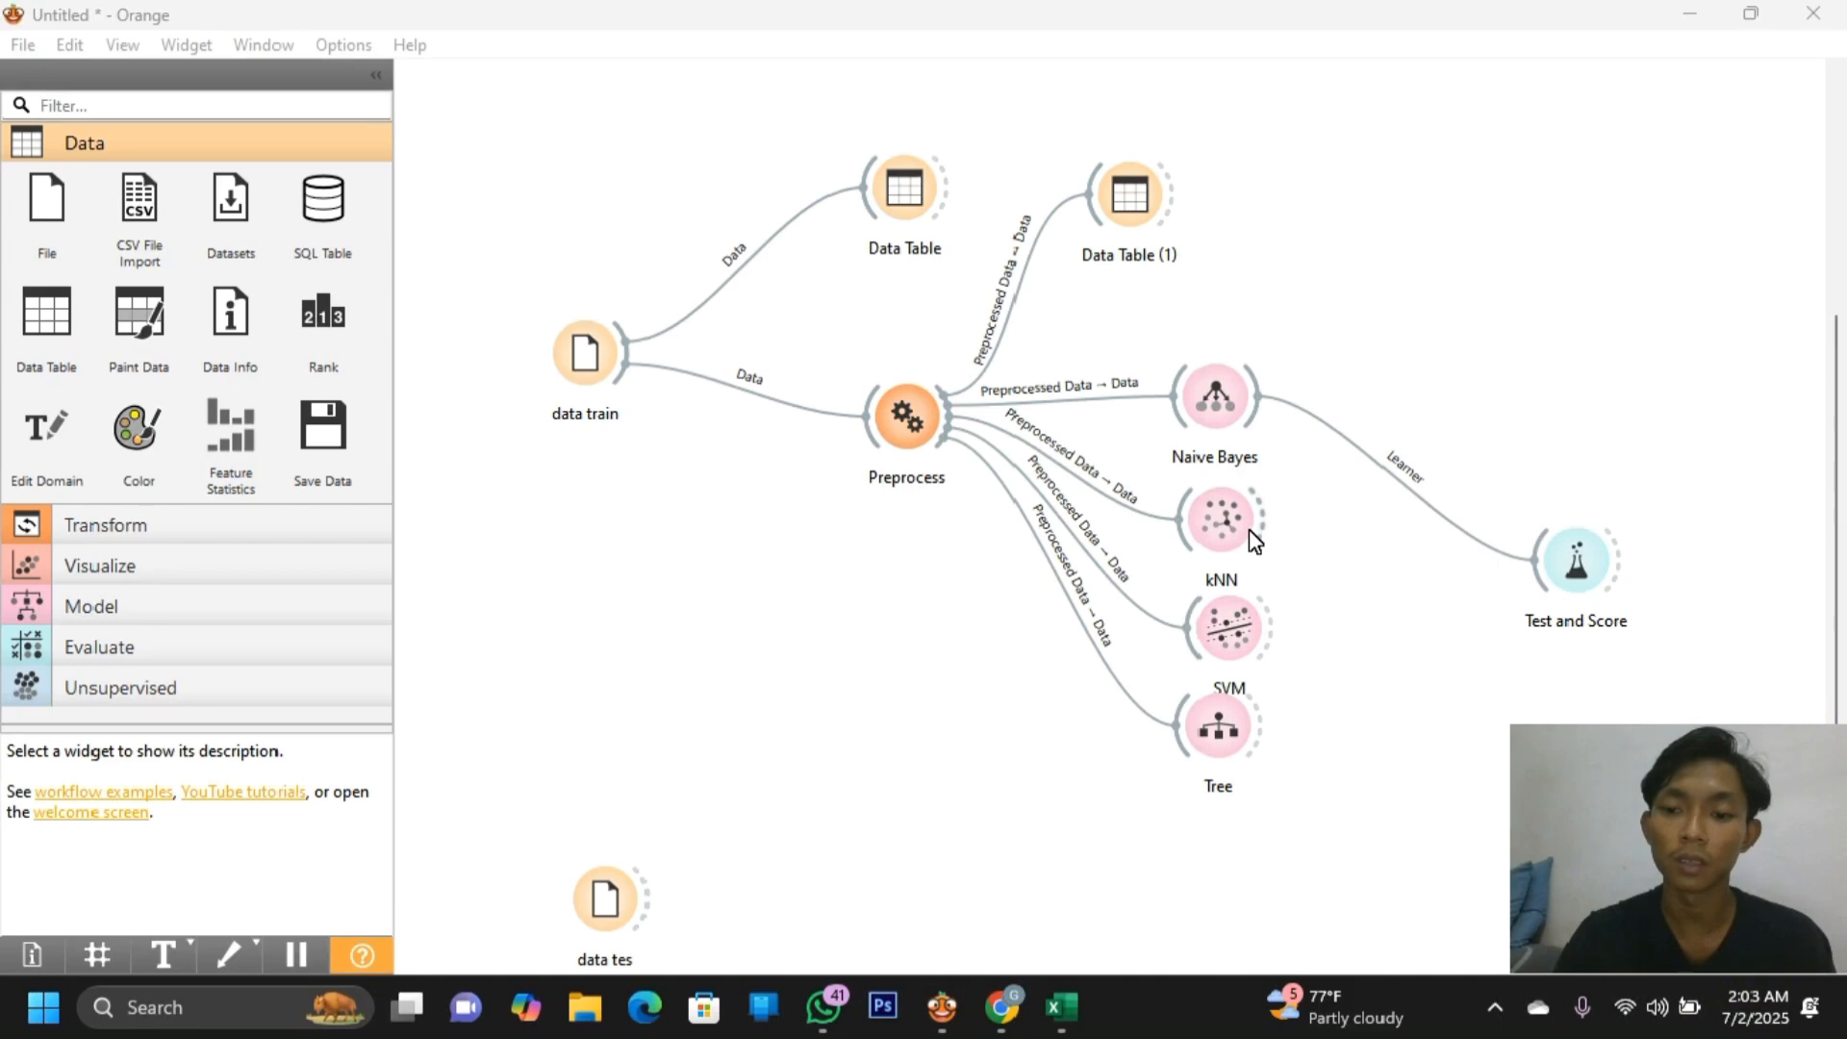
Connect kNN, SVM, Tree and Preprocess's preprocessed data into Test and Score
left_click_drag(1260, 536, 1570, 560)
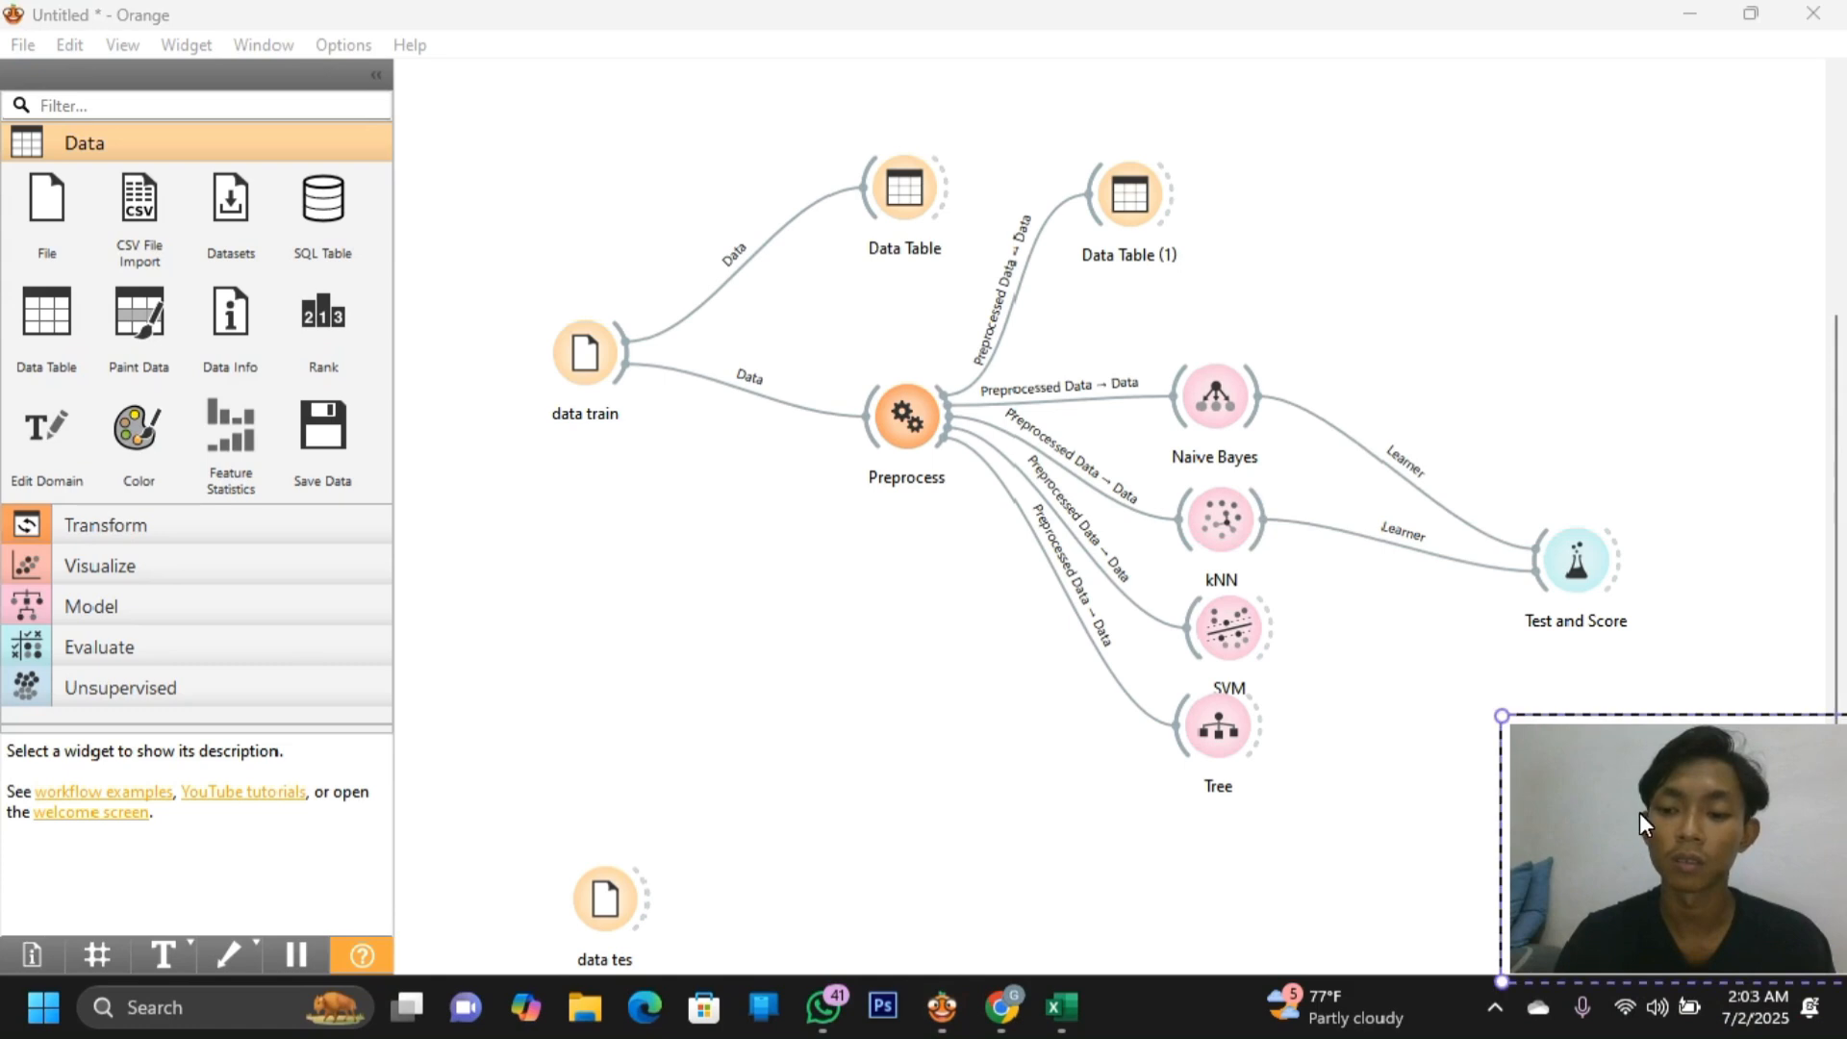
left_click_drag(1639, 812, 1609, 860)
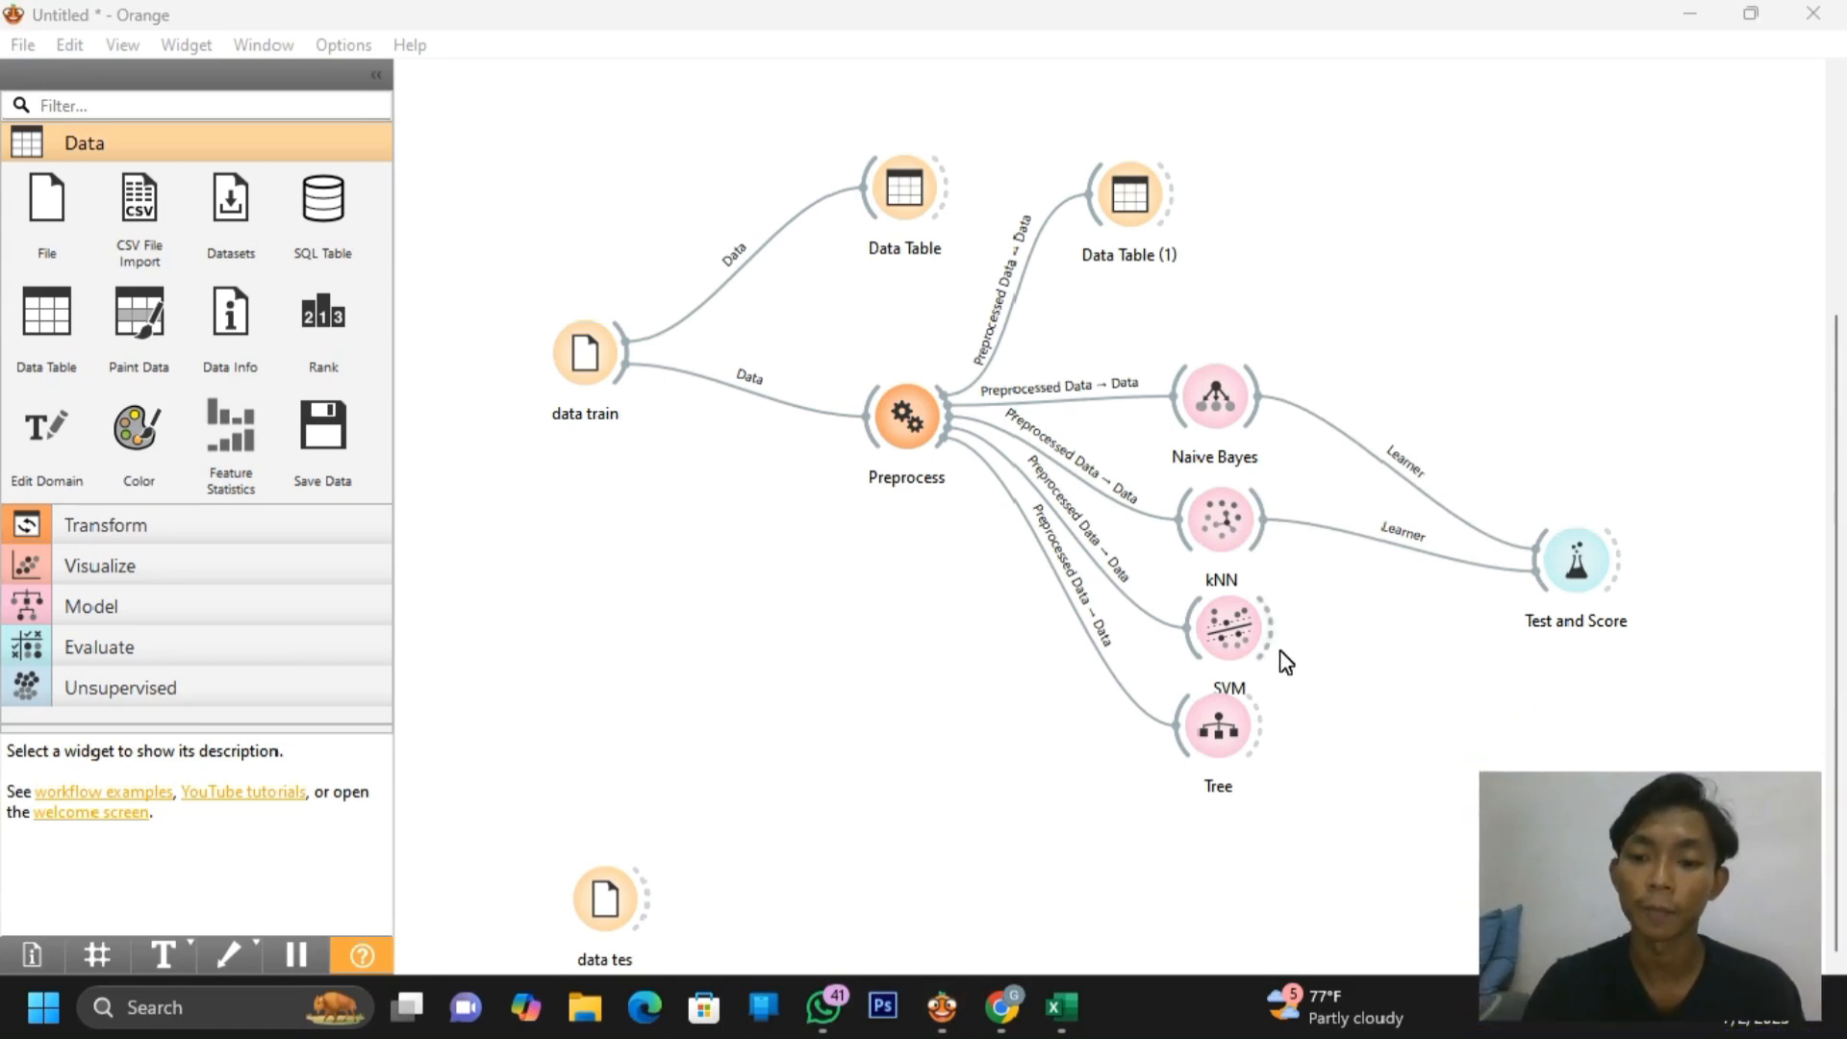
left_click_drag(1272, 633, 1533, 580)
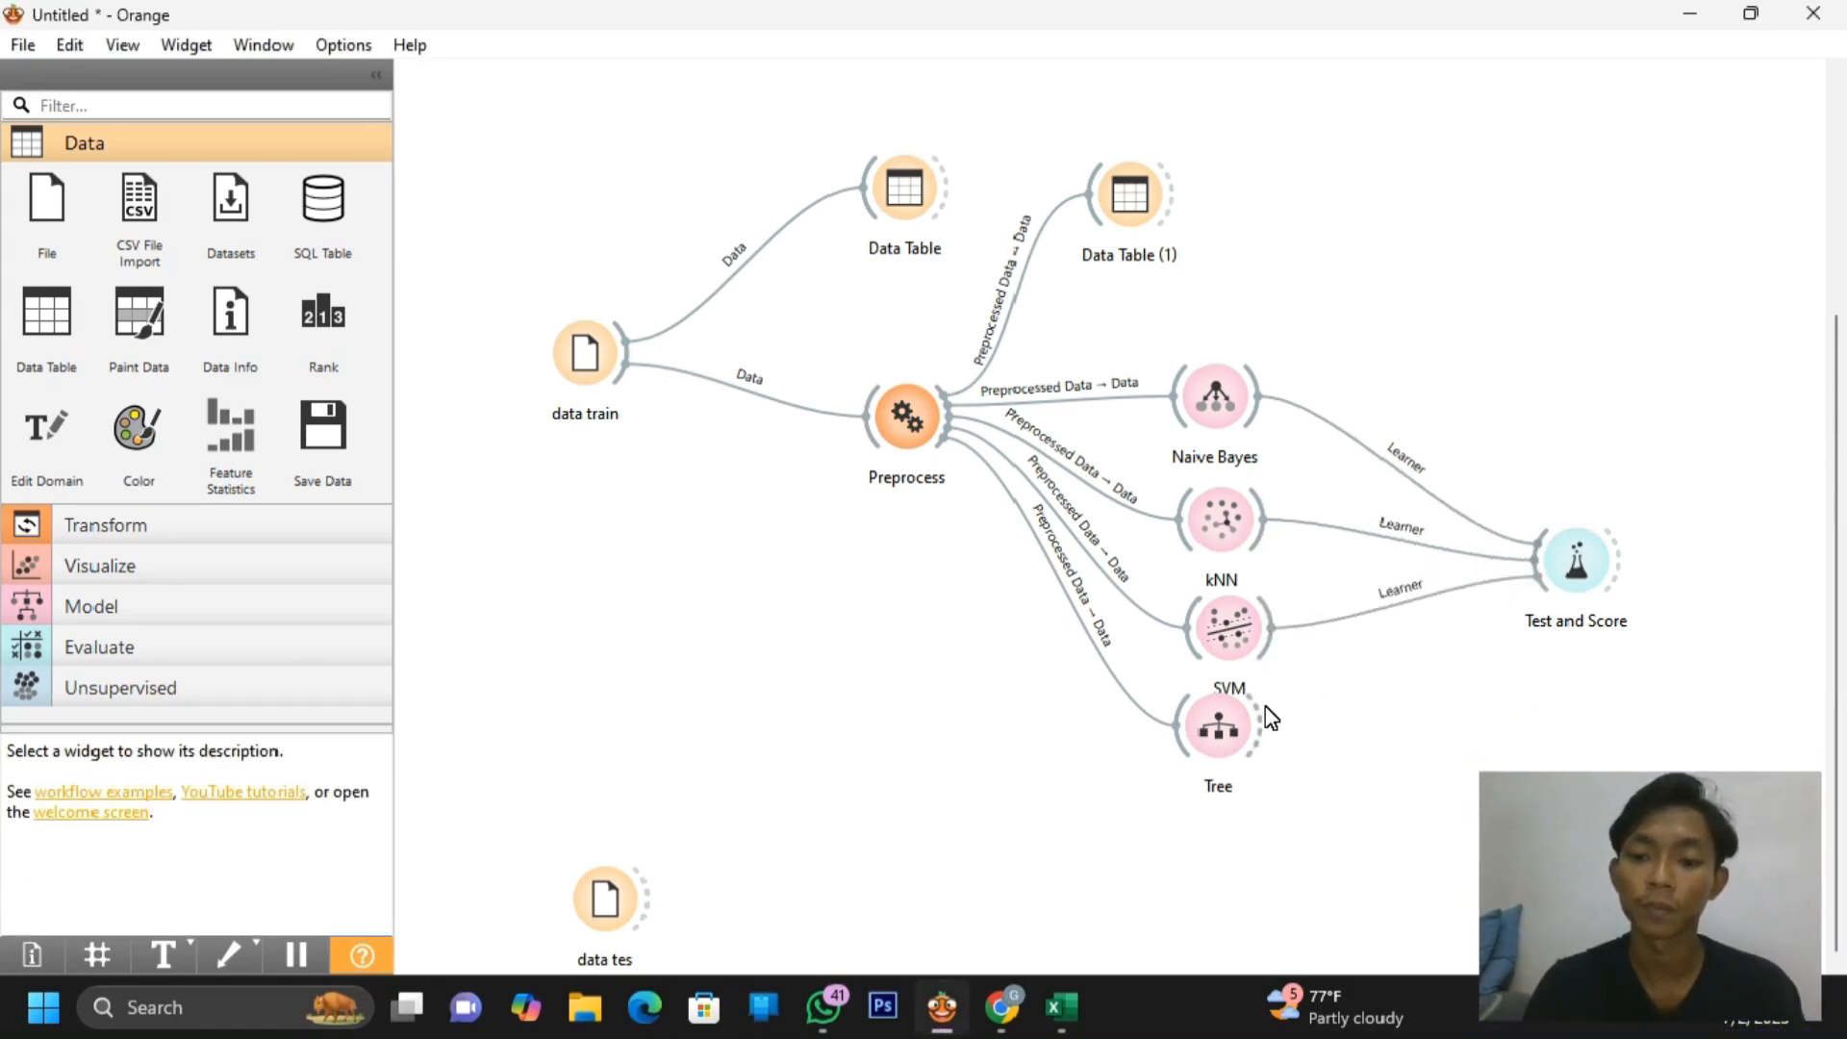
left_click_drag(1264, 722, 1530, 575)
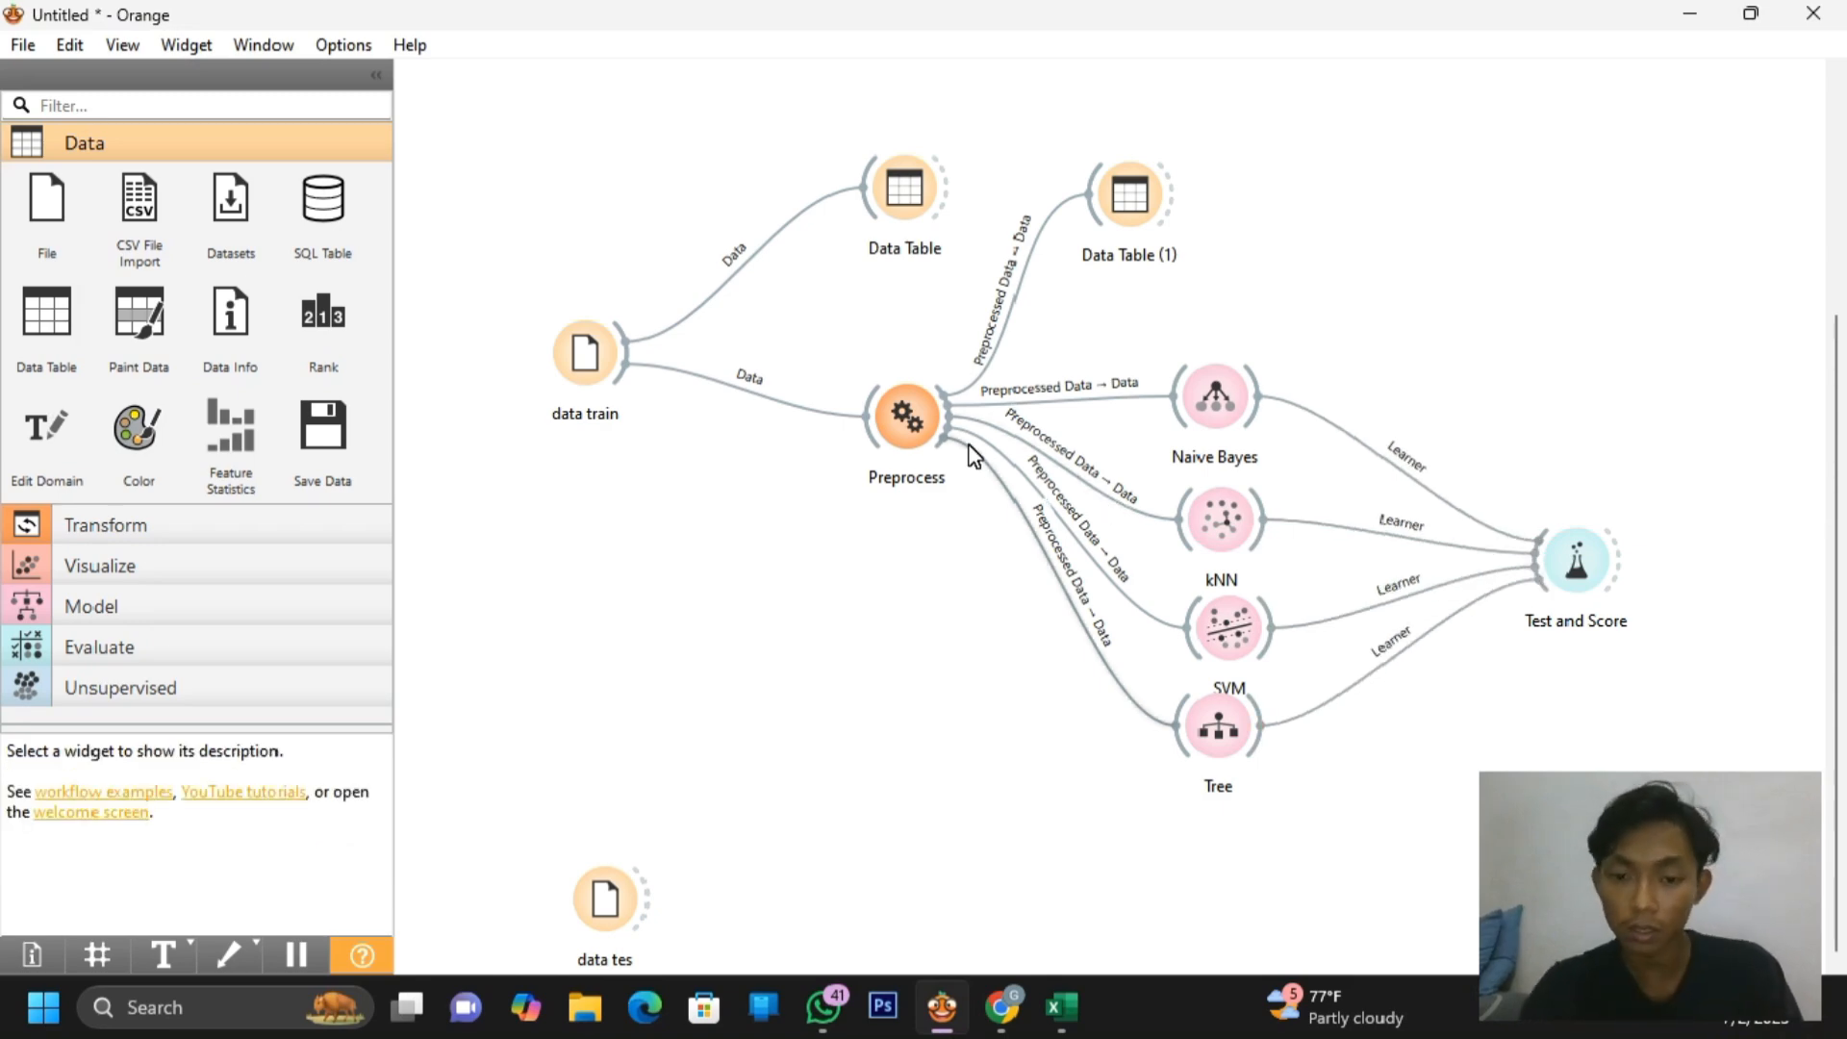
left_click_drag(938, 416, 1552, 556)
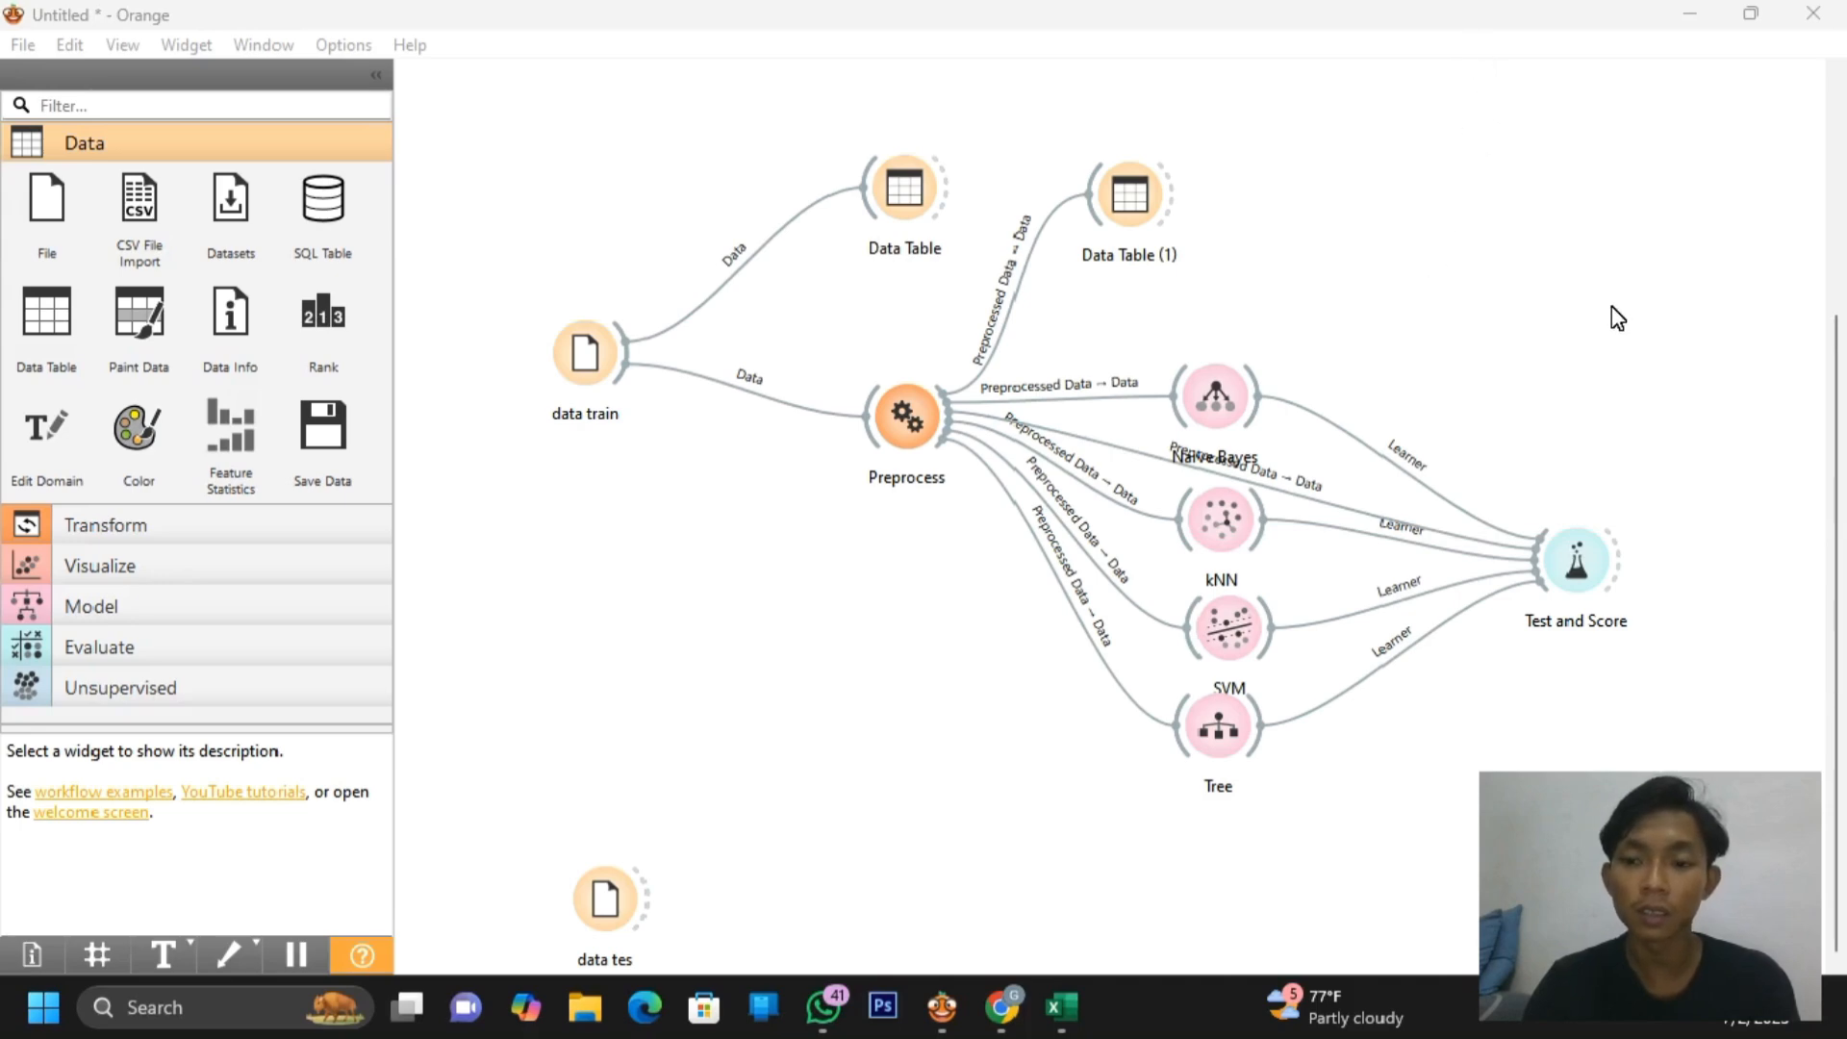
double_click(1595, 553)
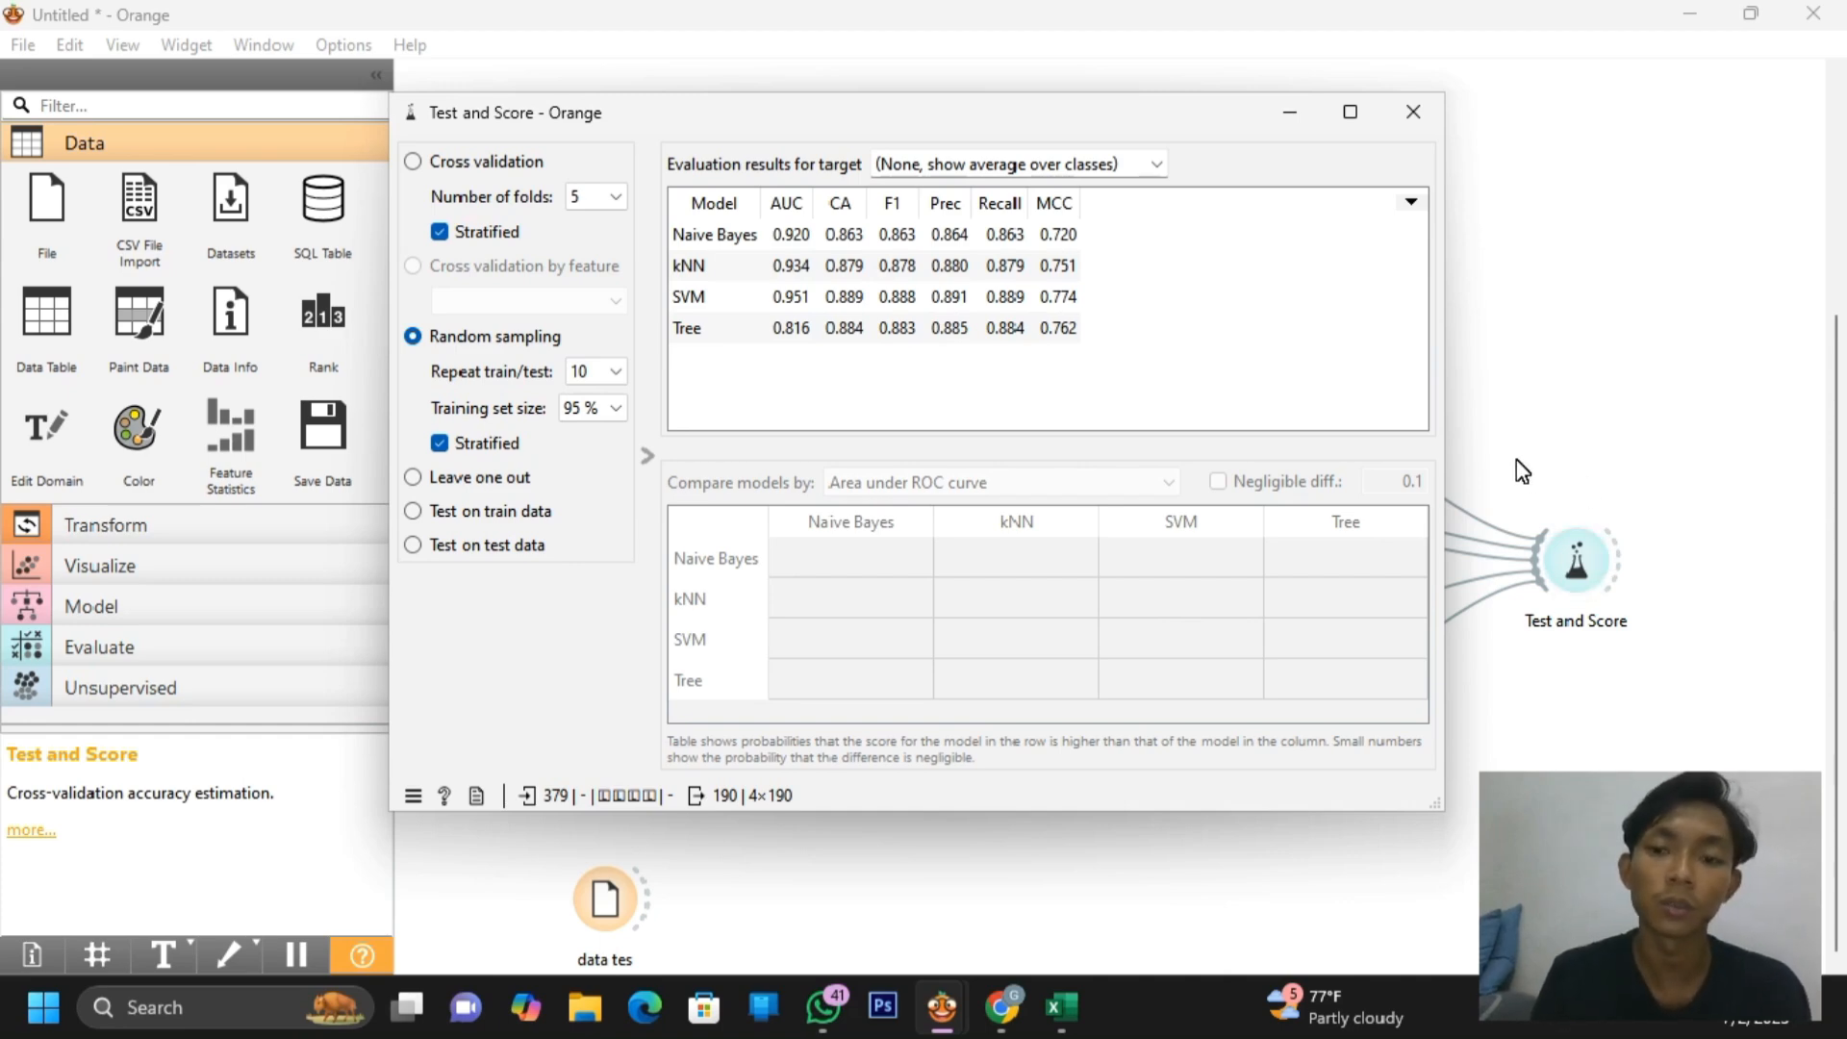
left_click(1412, 112)
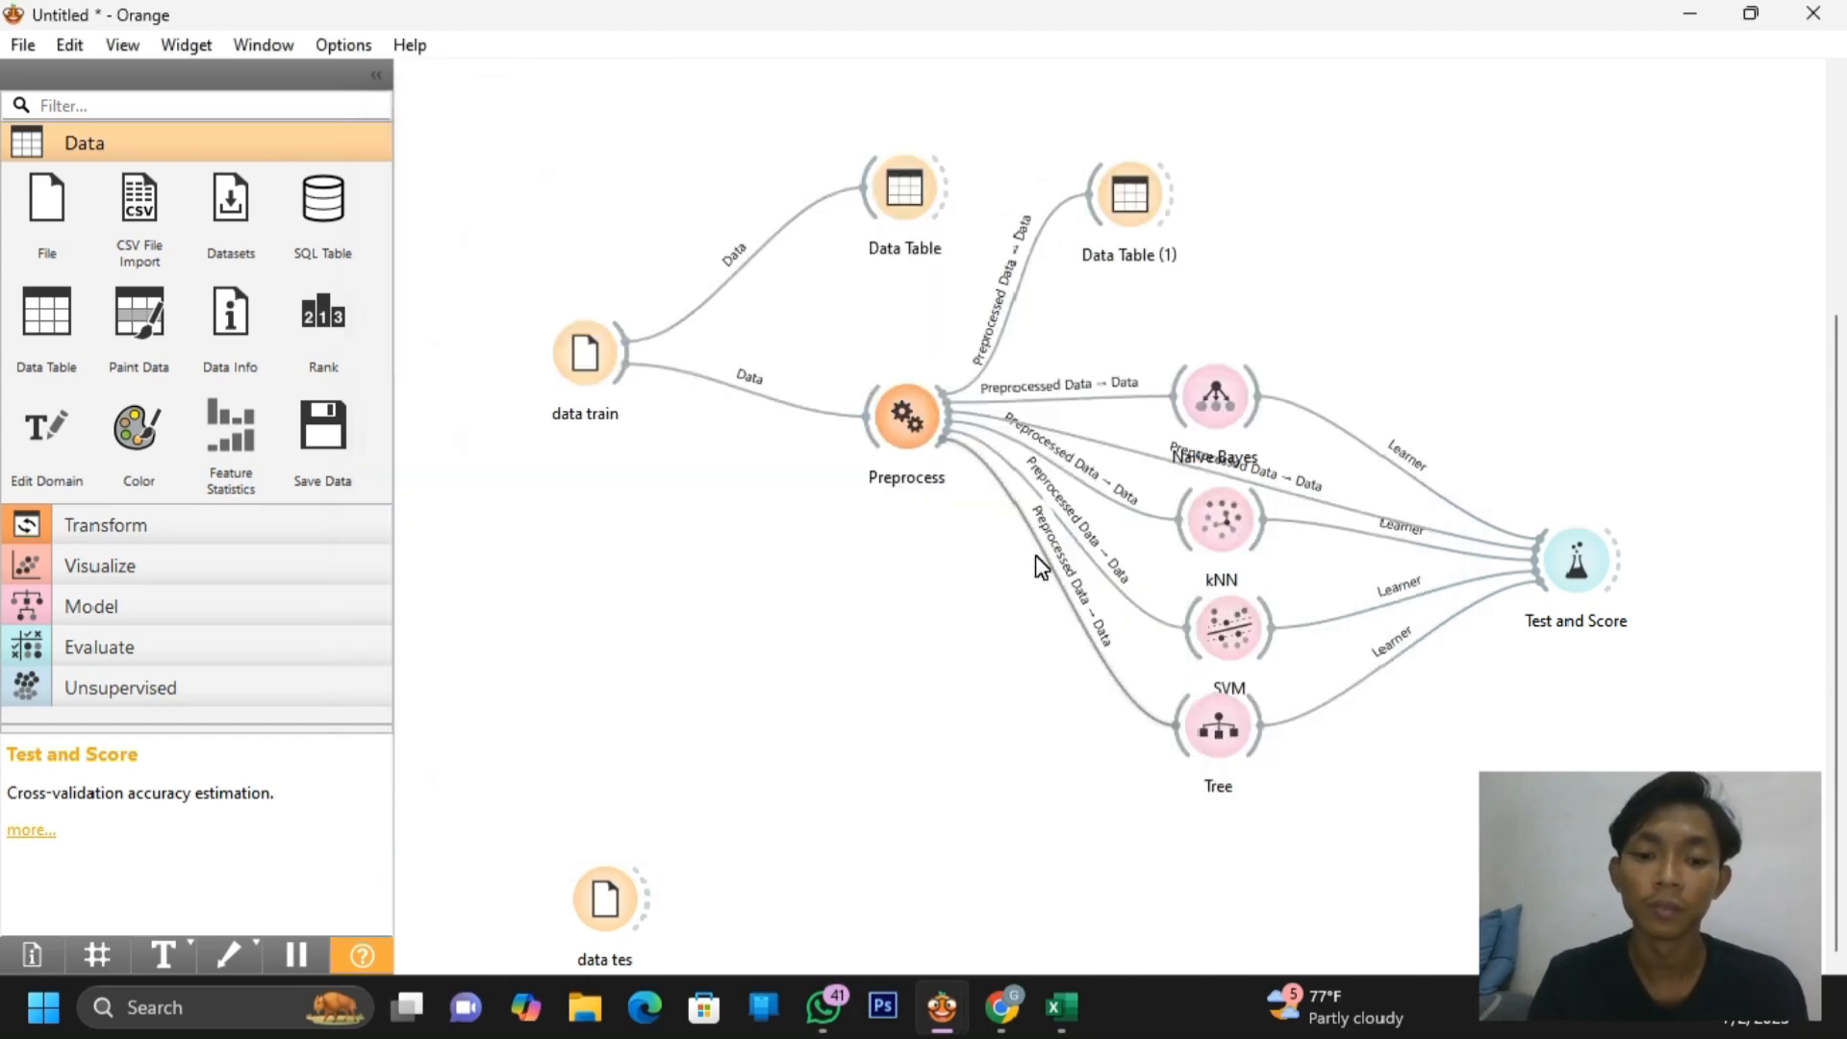
left_click(1694, 48)
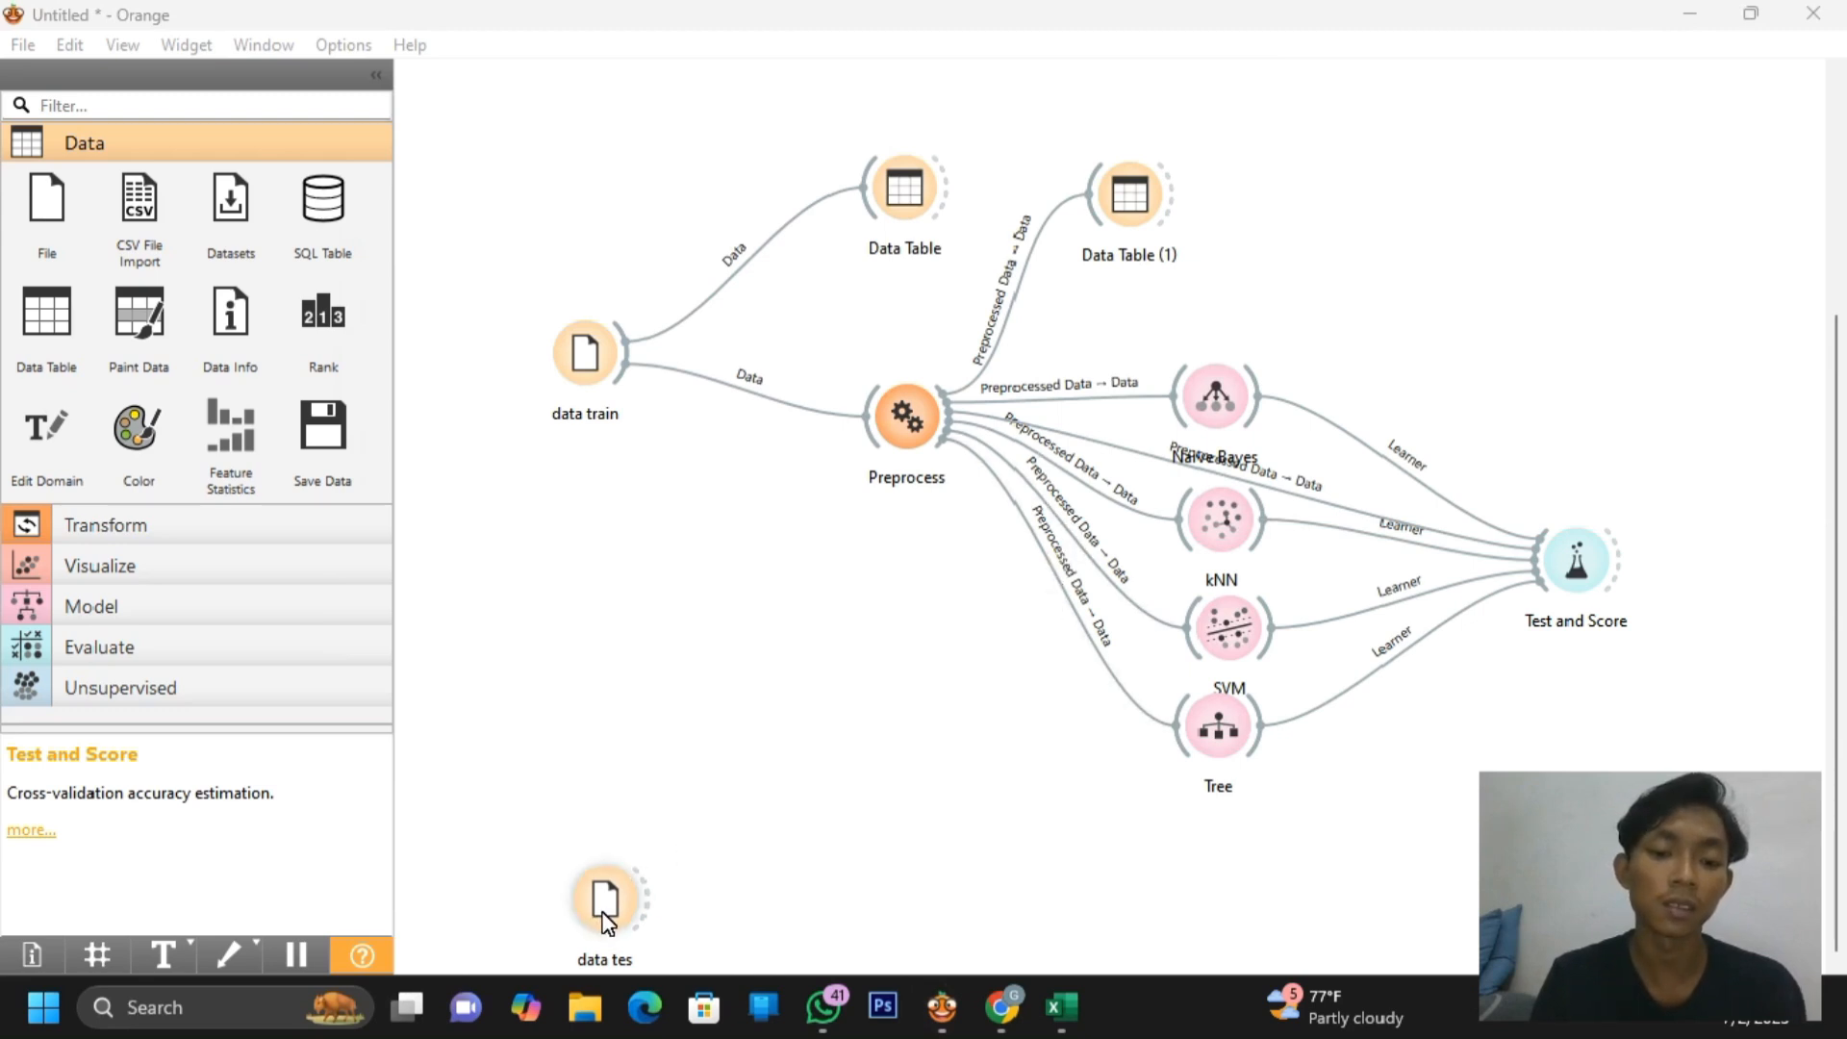
Load the Kelulusan Test file into the data tes node
left_click_drag(605, 922, 584, 919)
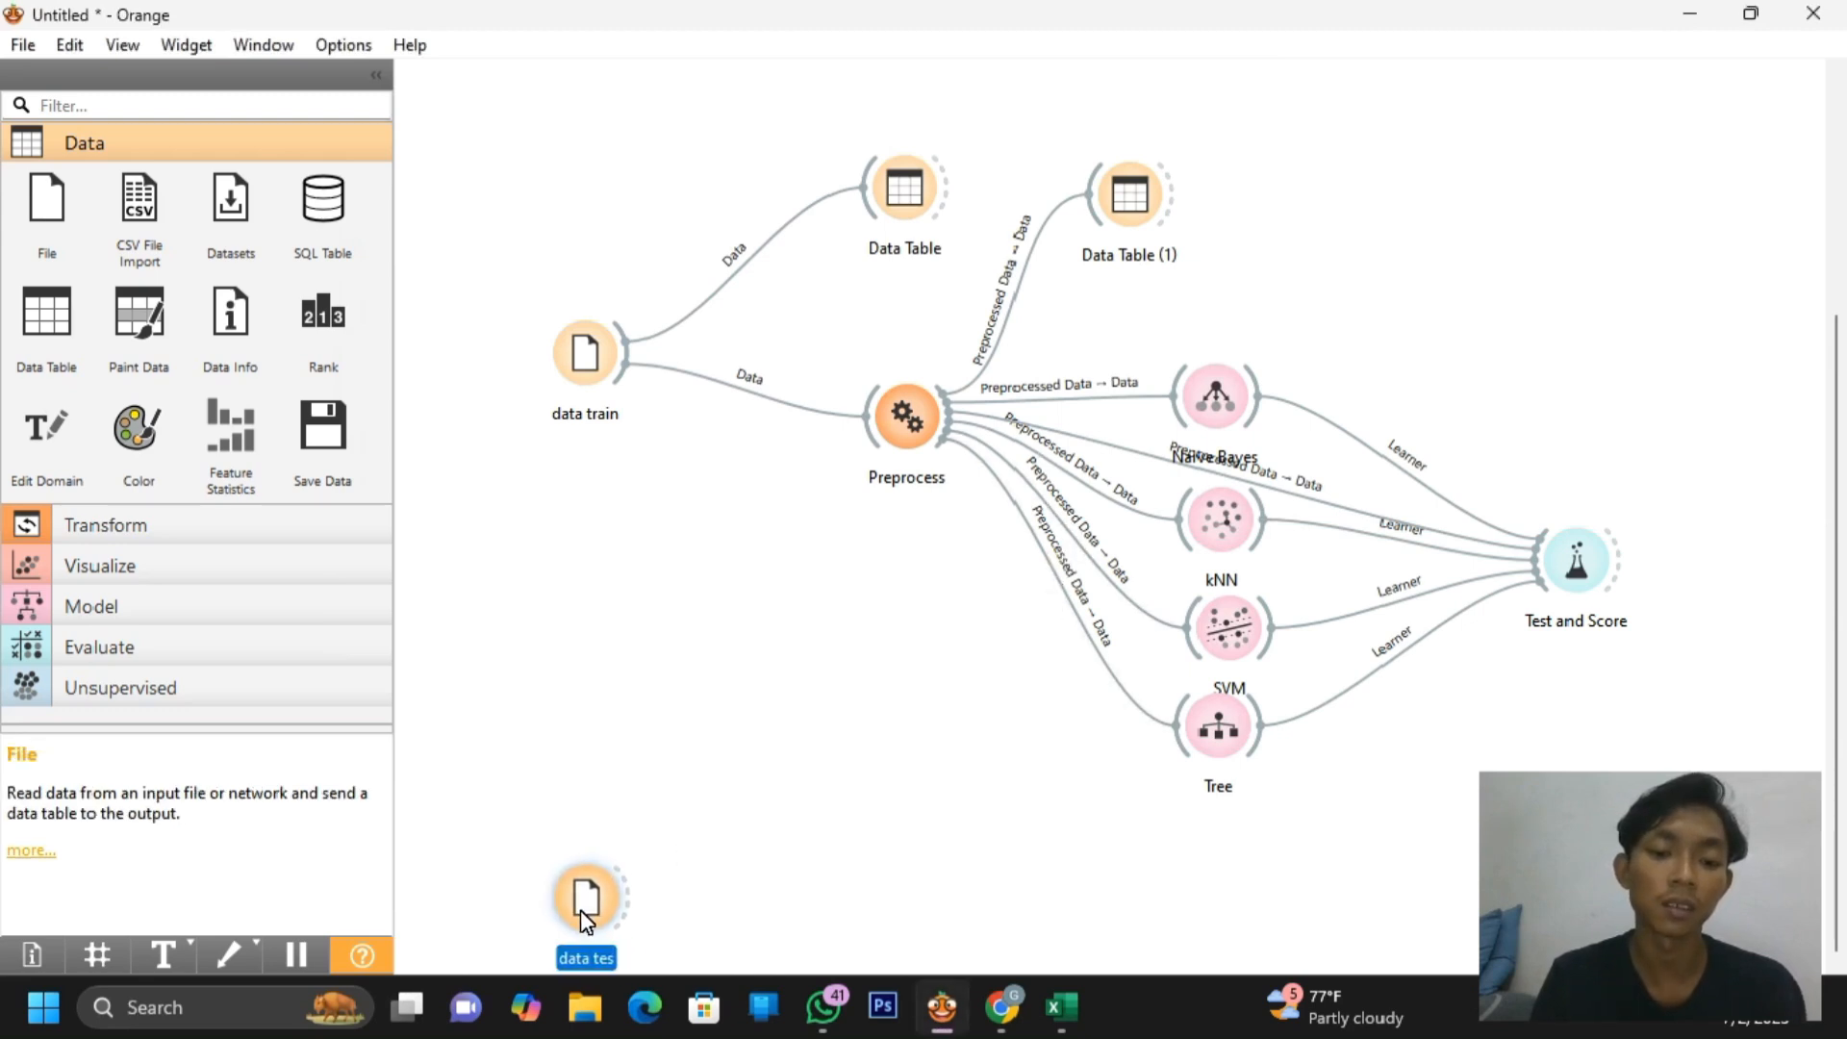
left_click(1791, 60)
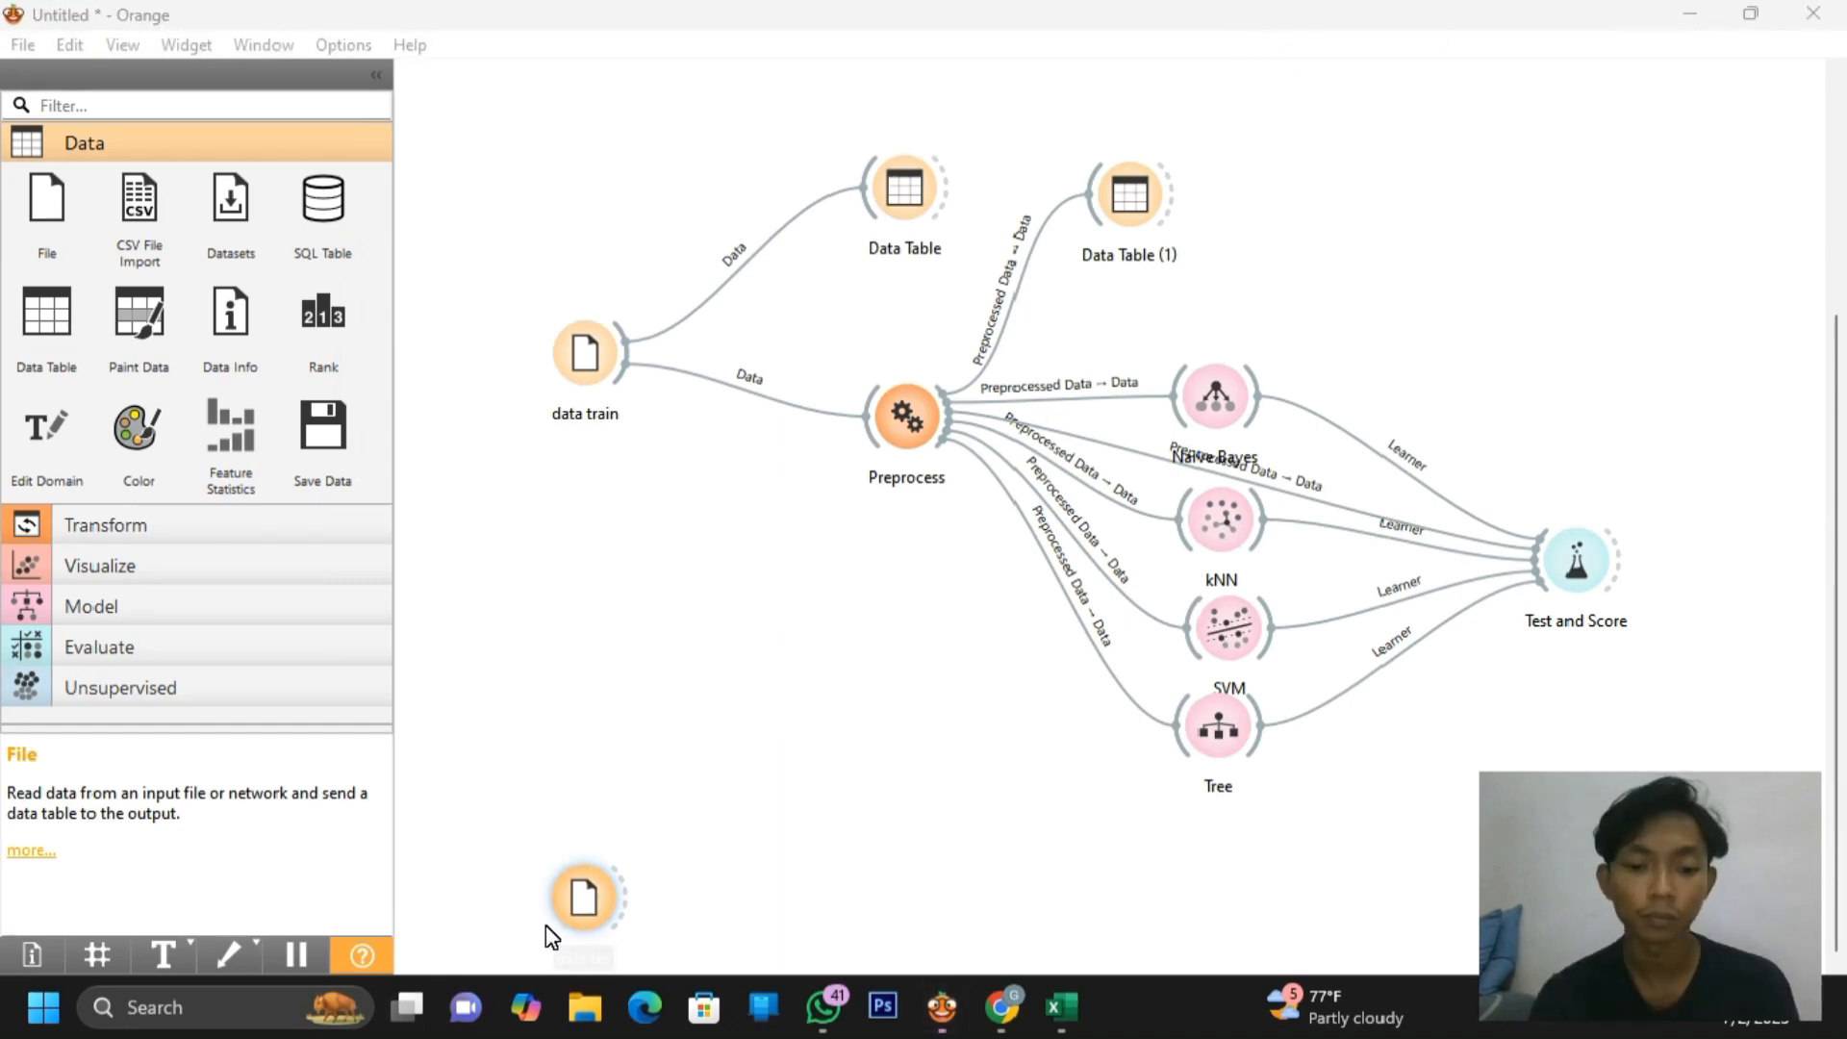
double_click(584, 899)
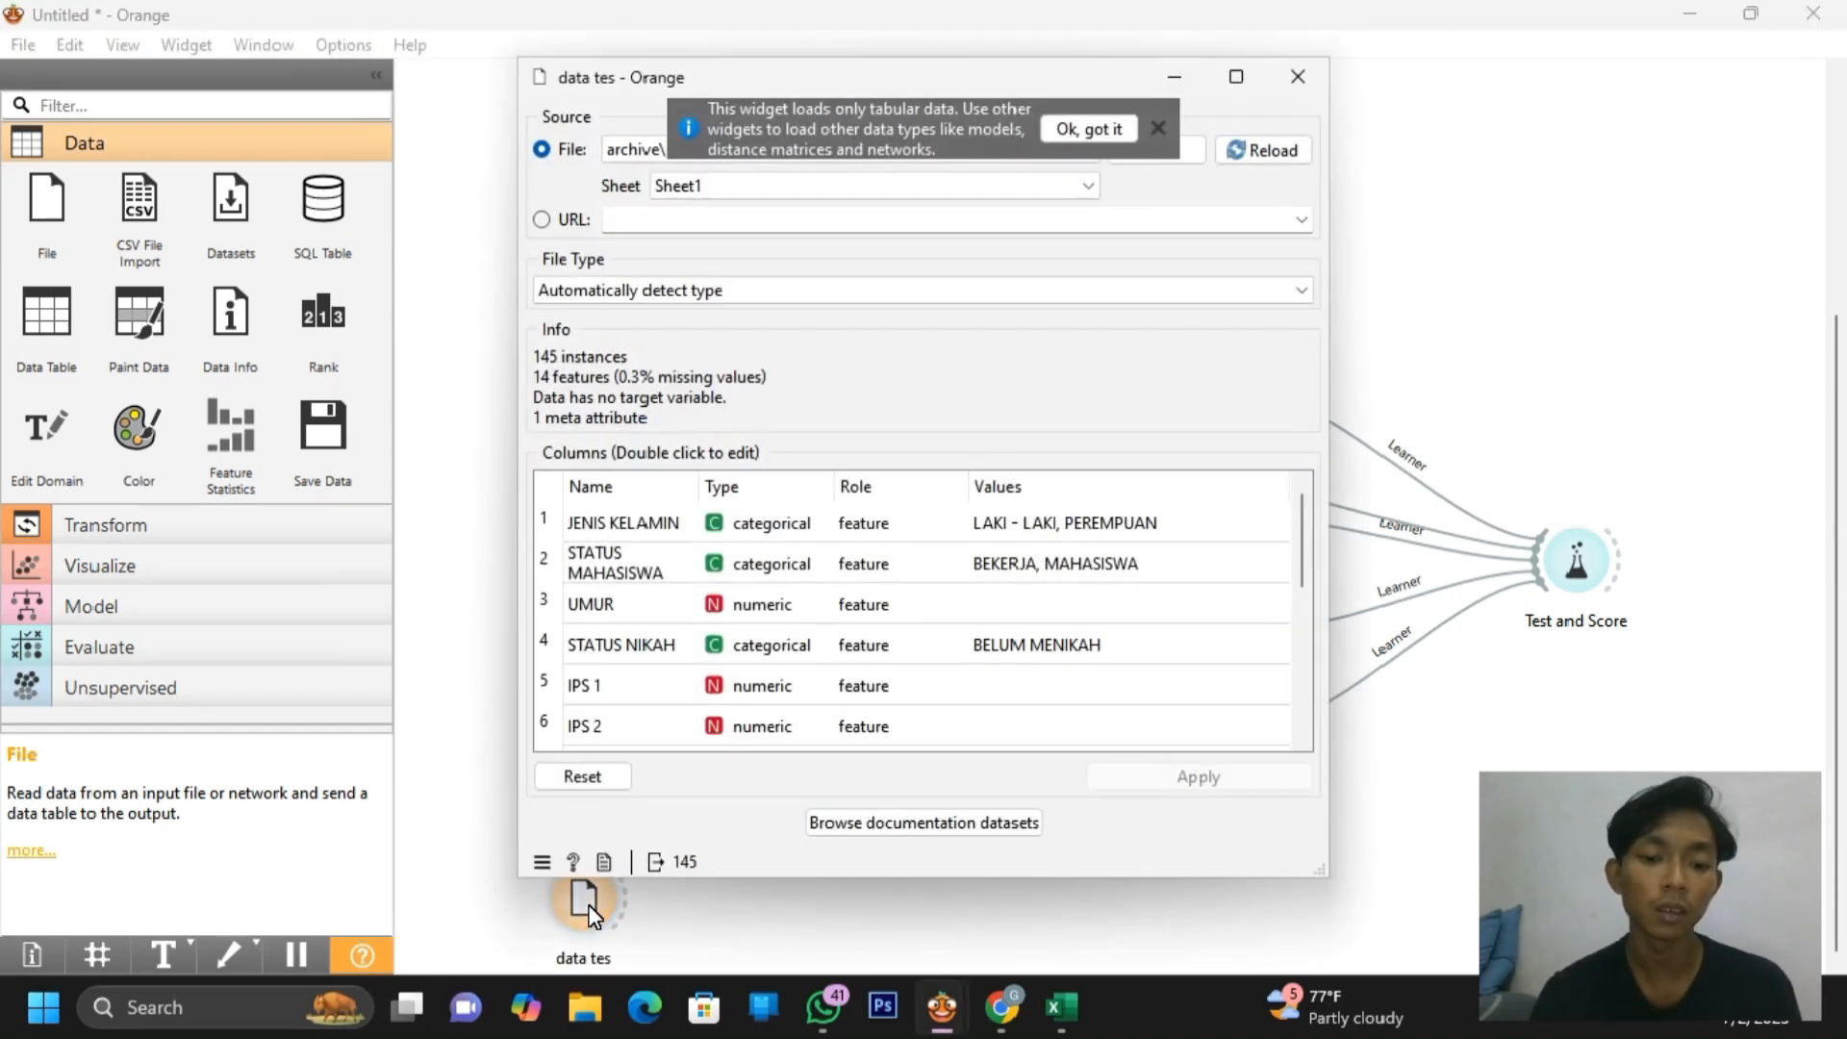
left_click(1157, 131)
left_click(1157, 150)
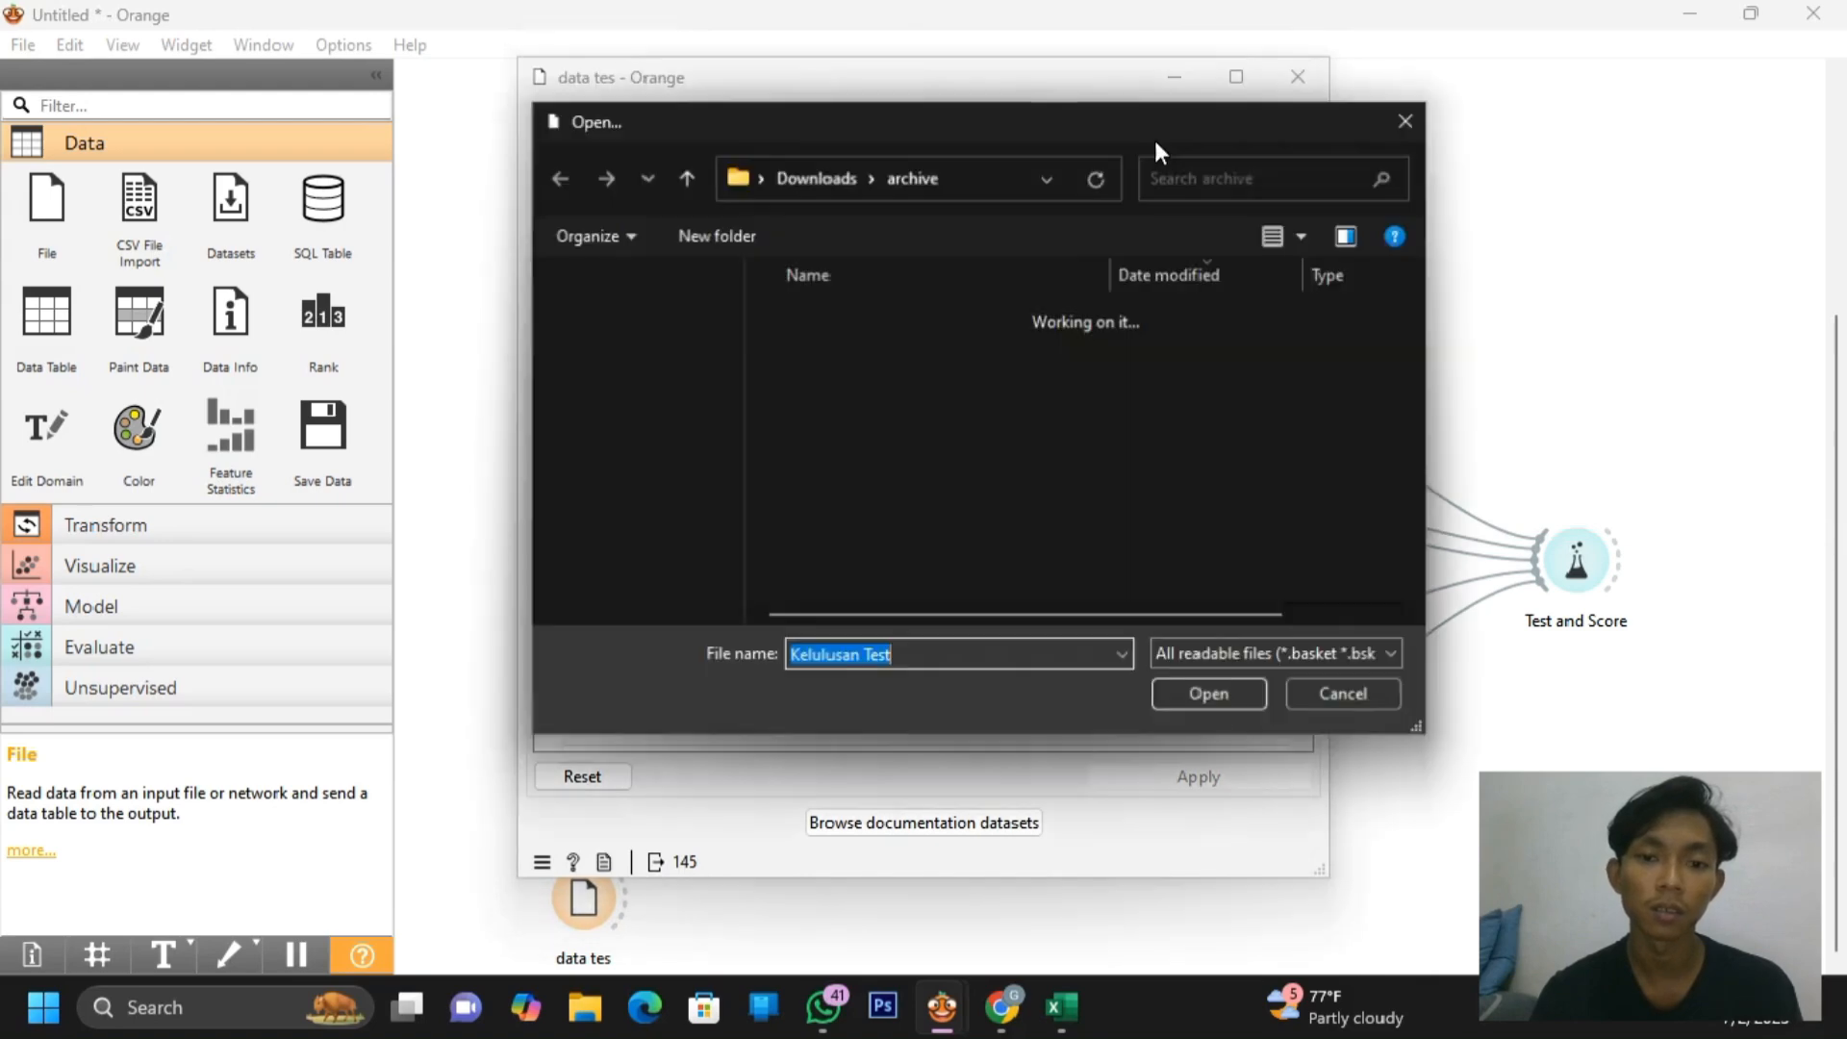
left_click(920, 356)
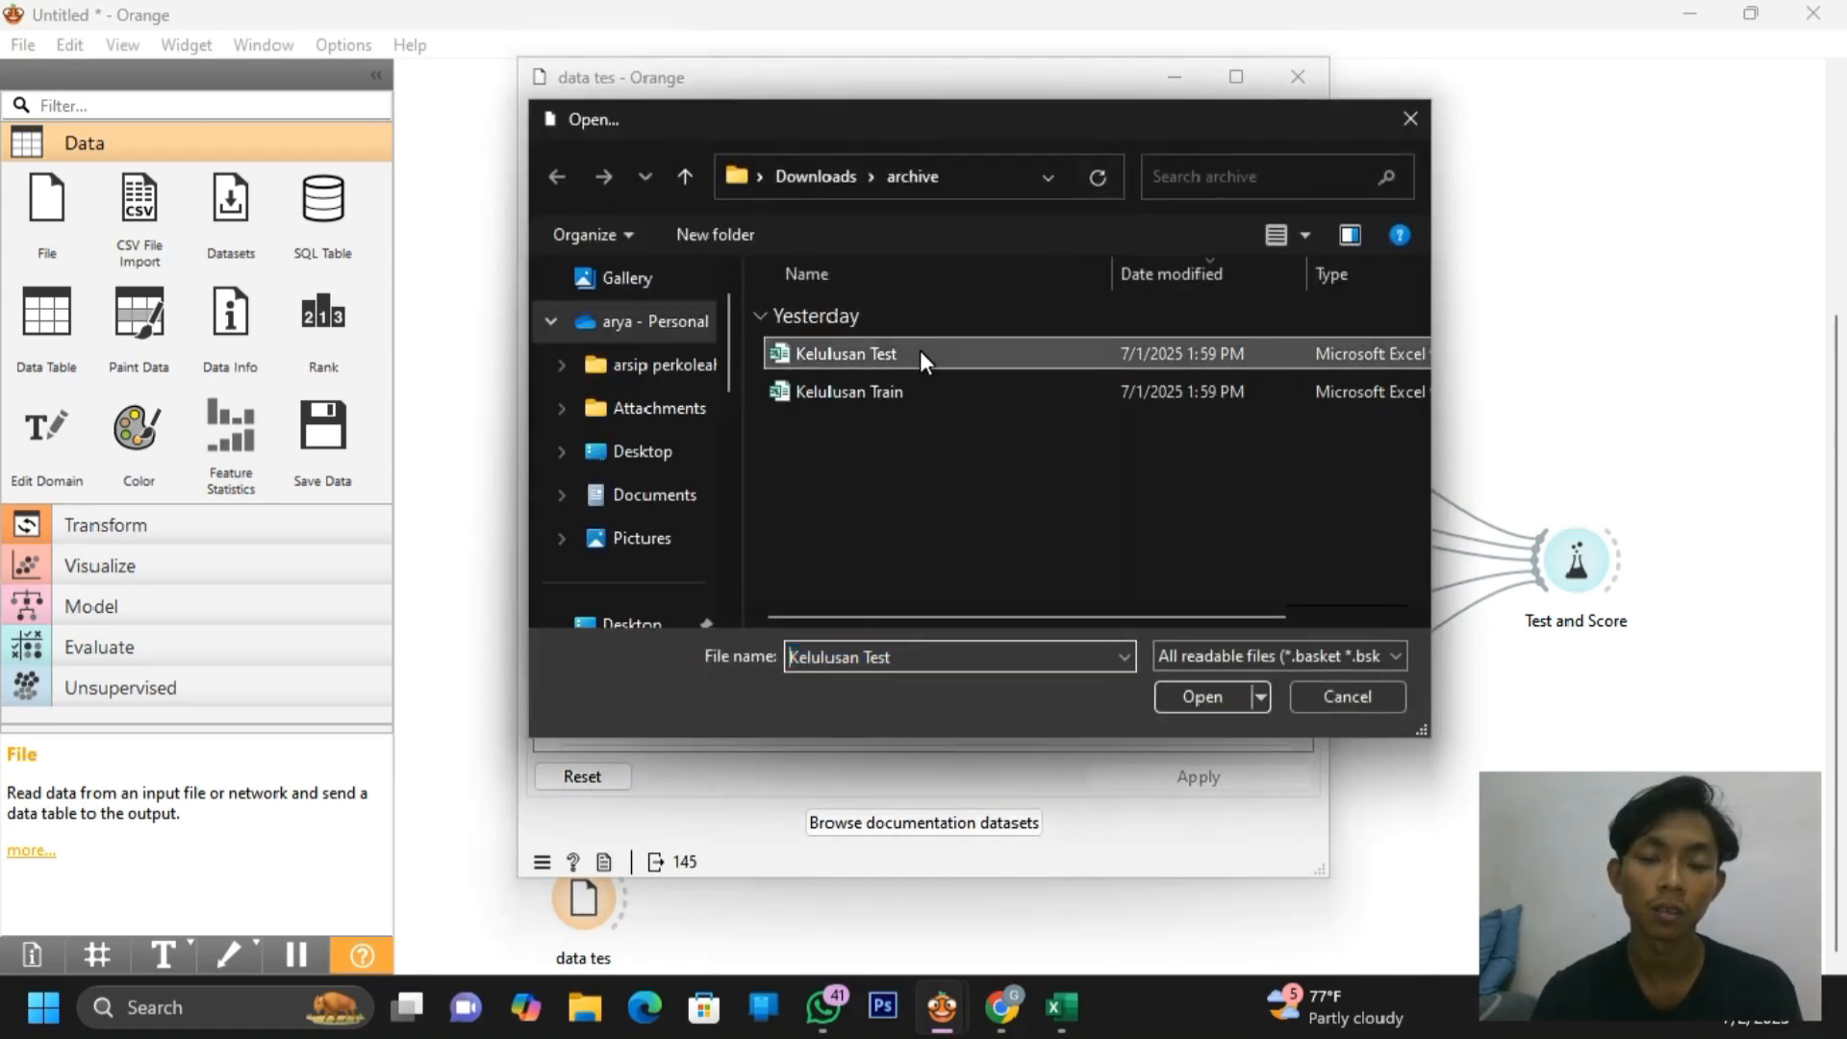
left_click(1203, 697)
Make STATUS KELULUSAN the target variable, apply, and close the data tes settings
scroll(1088, 651, "down", 3)
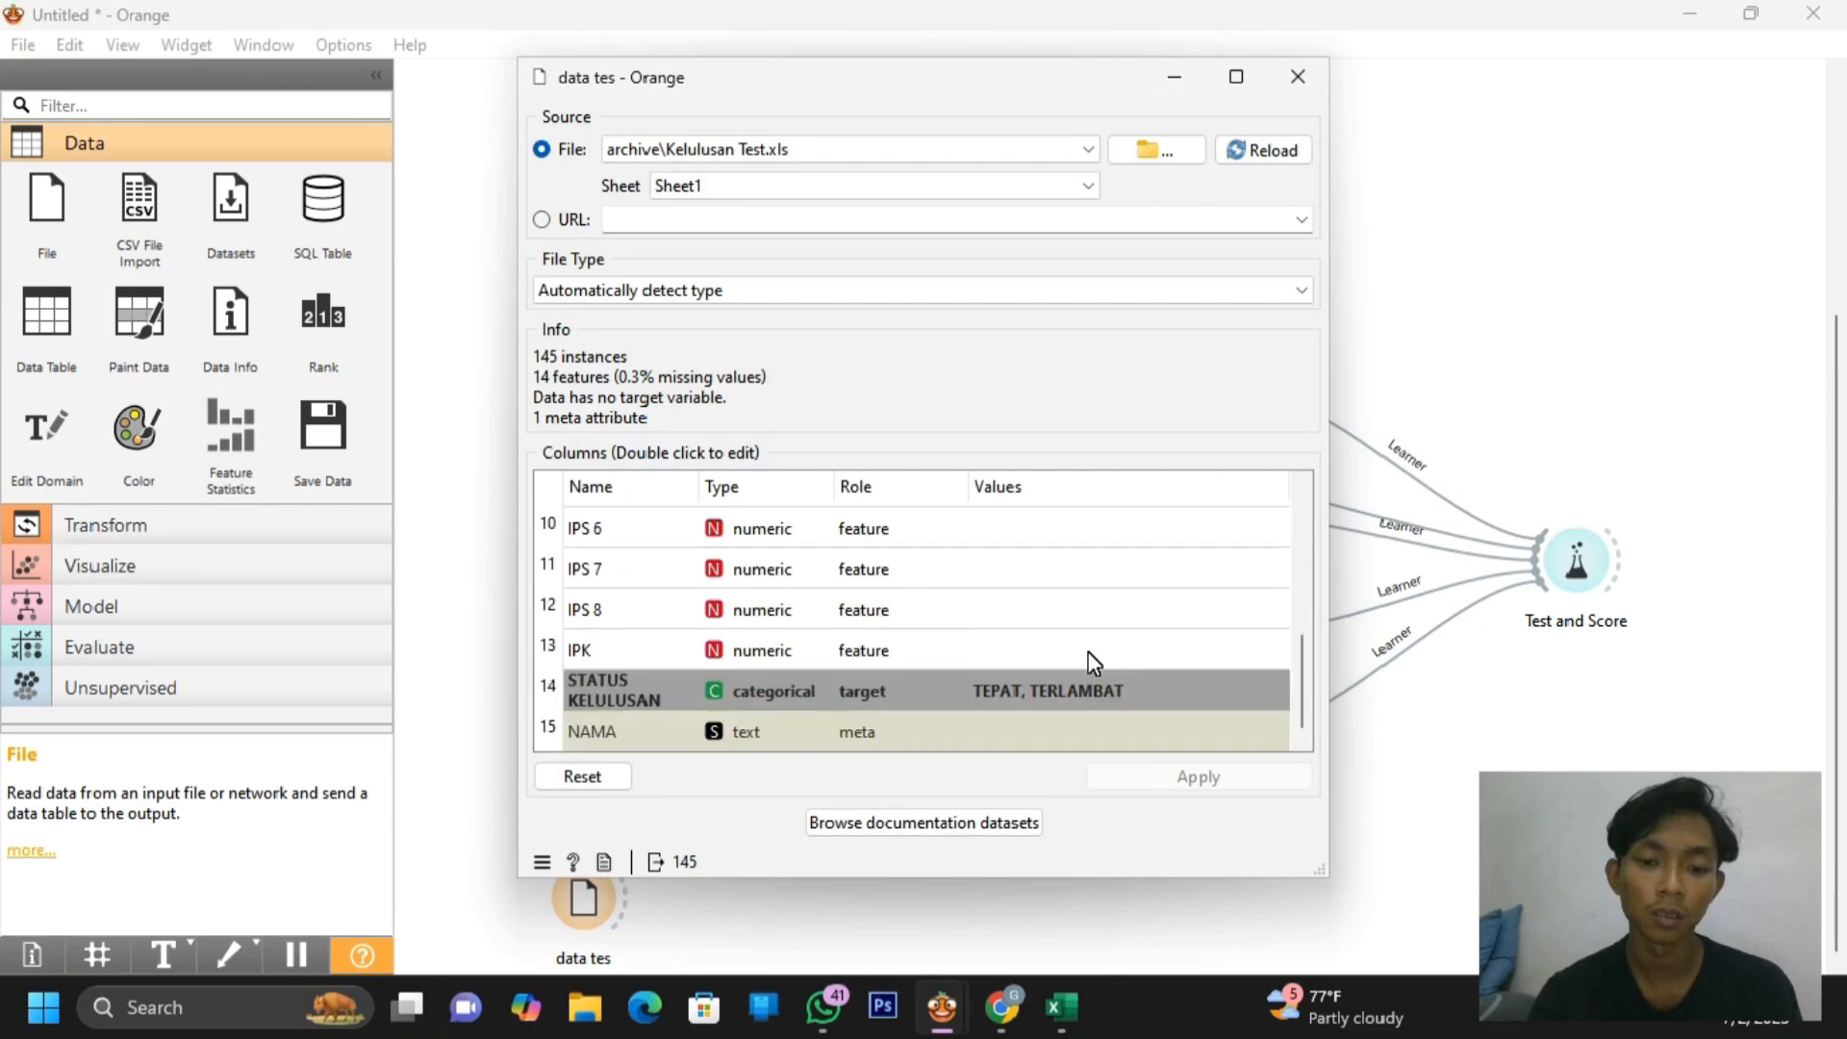
double_click(867, 688)
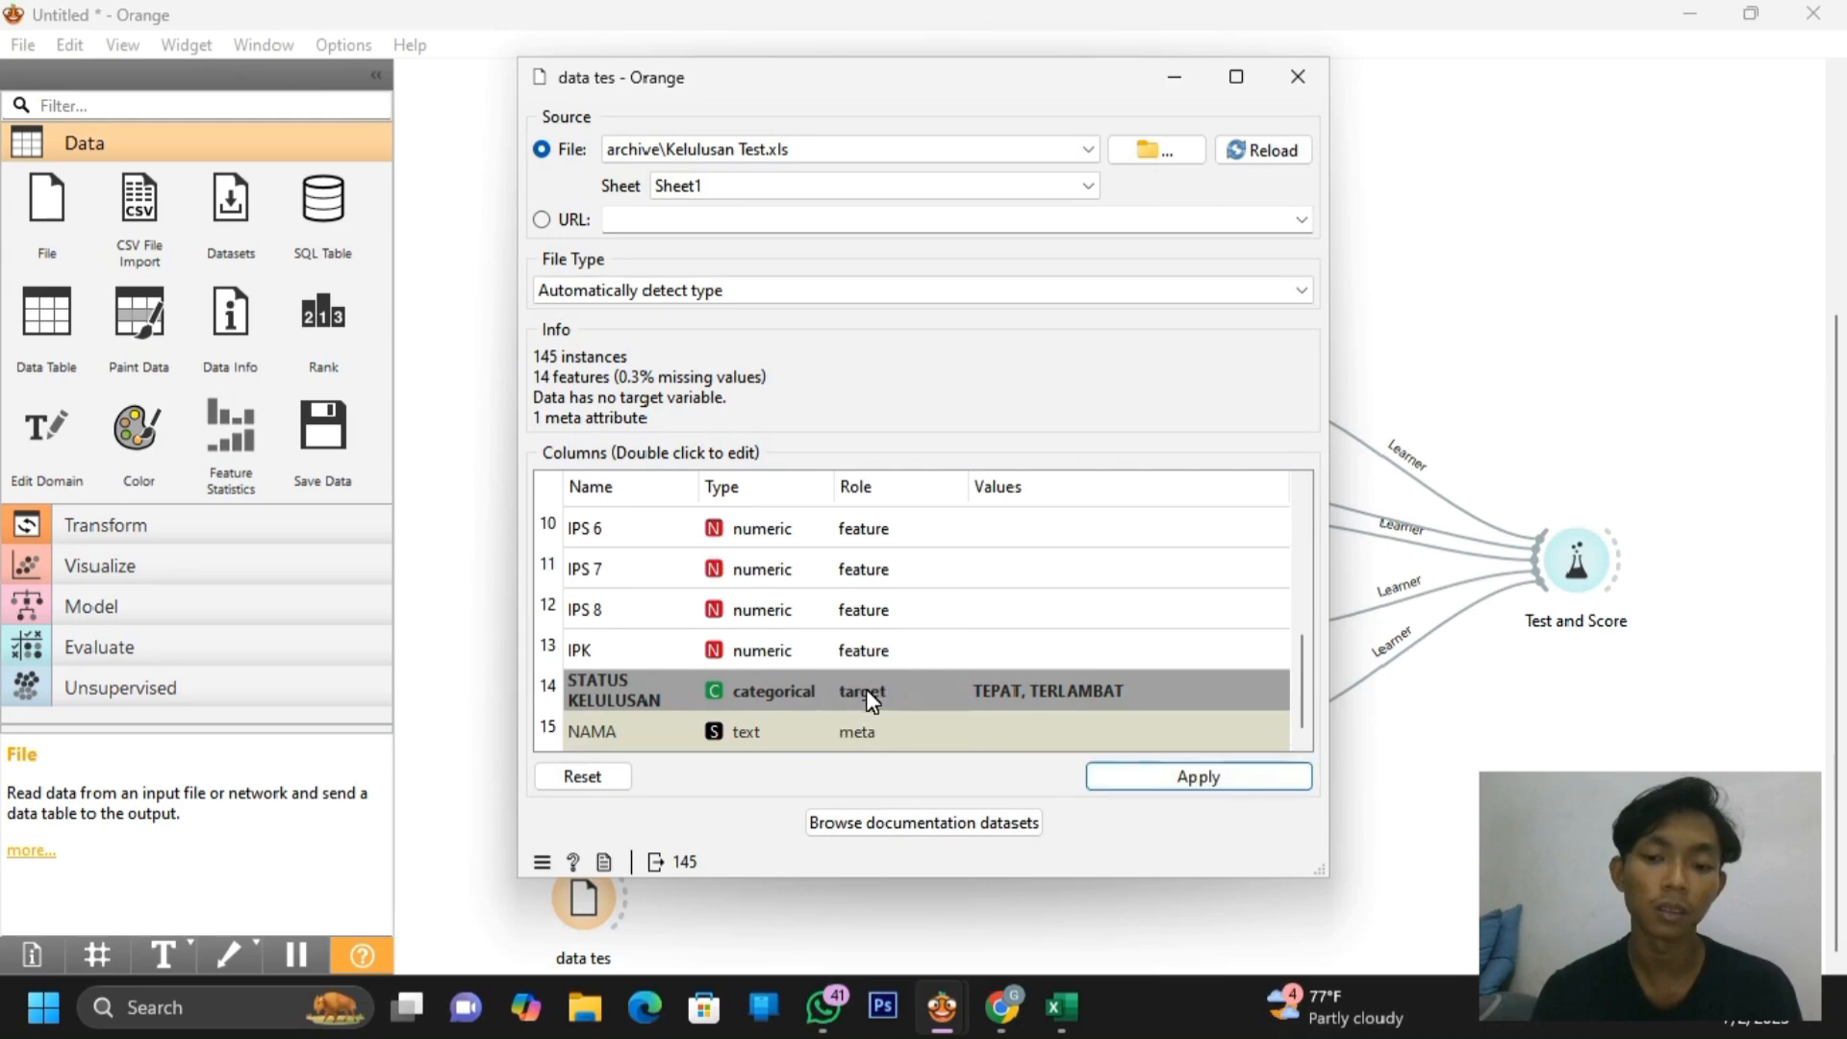
left_click(1177, 781)
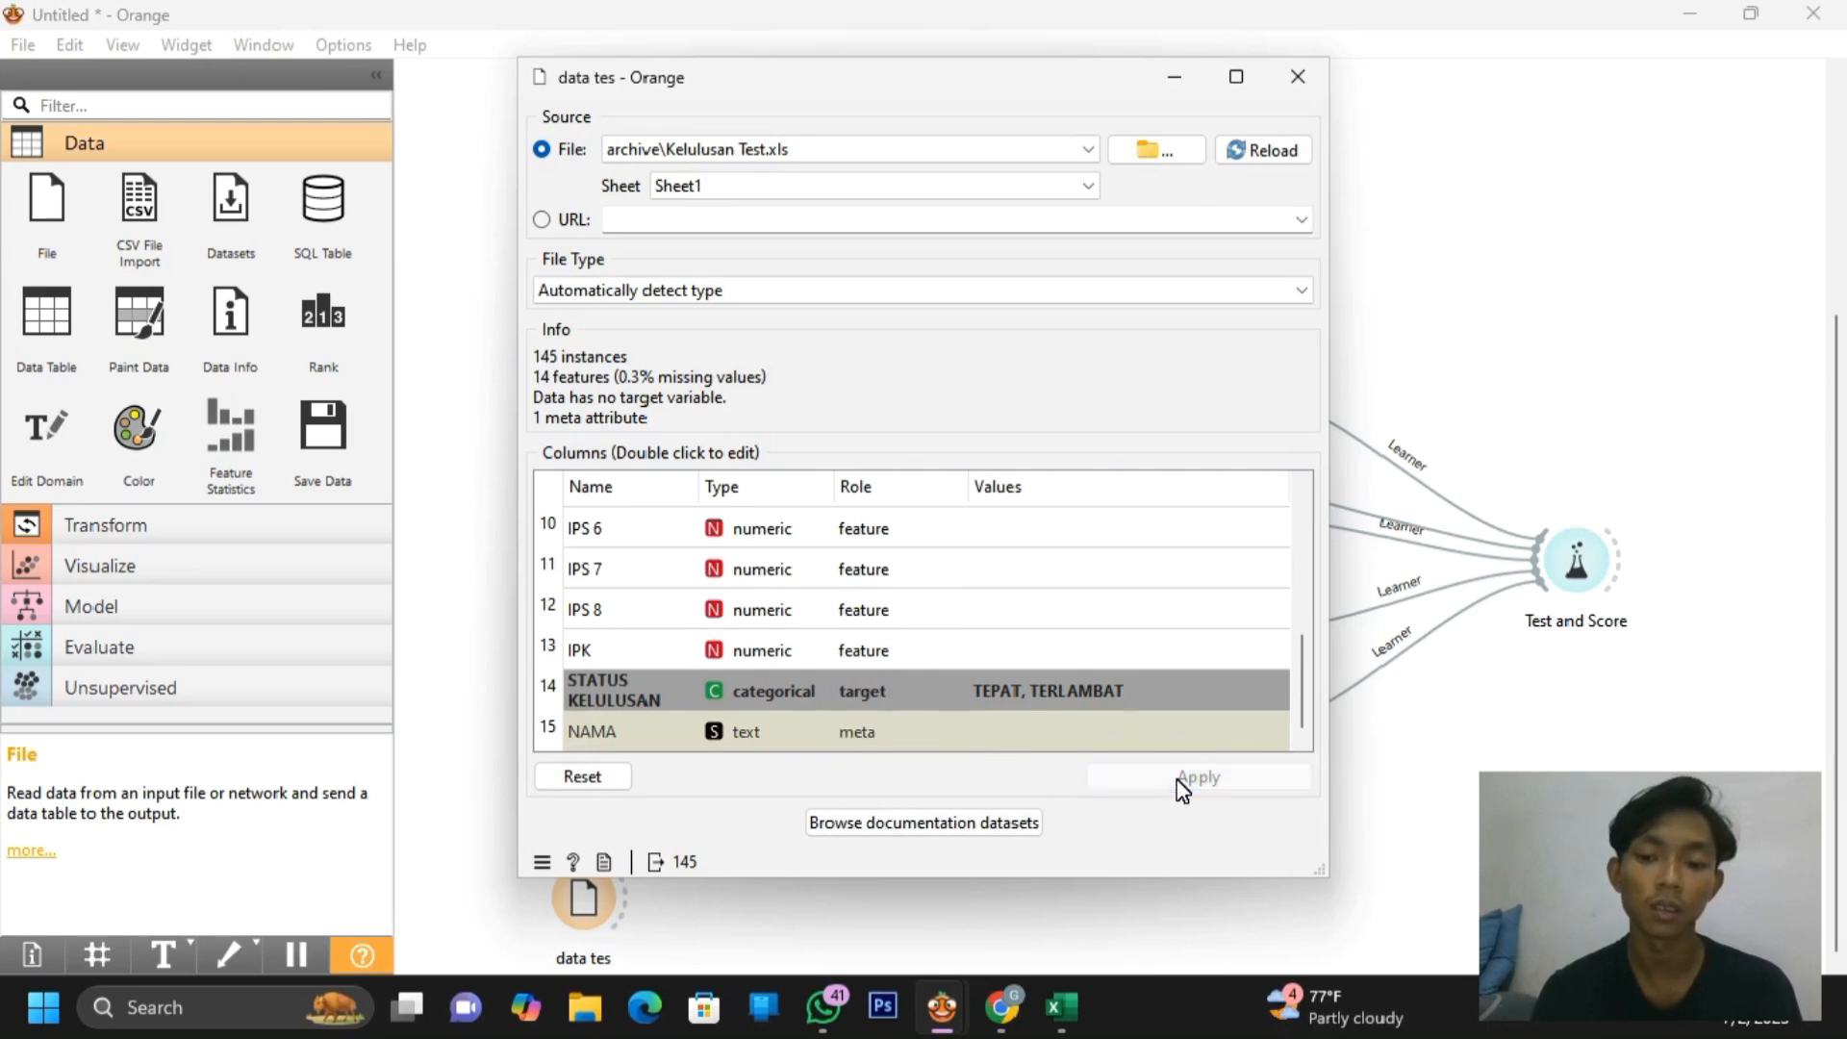
left_click(1301, 84)
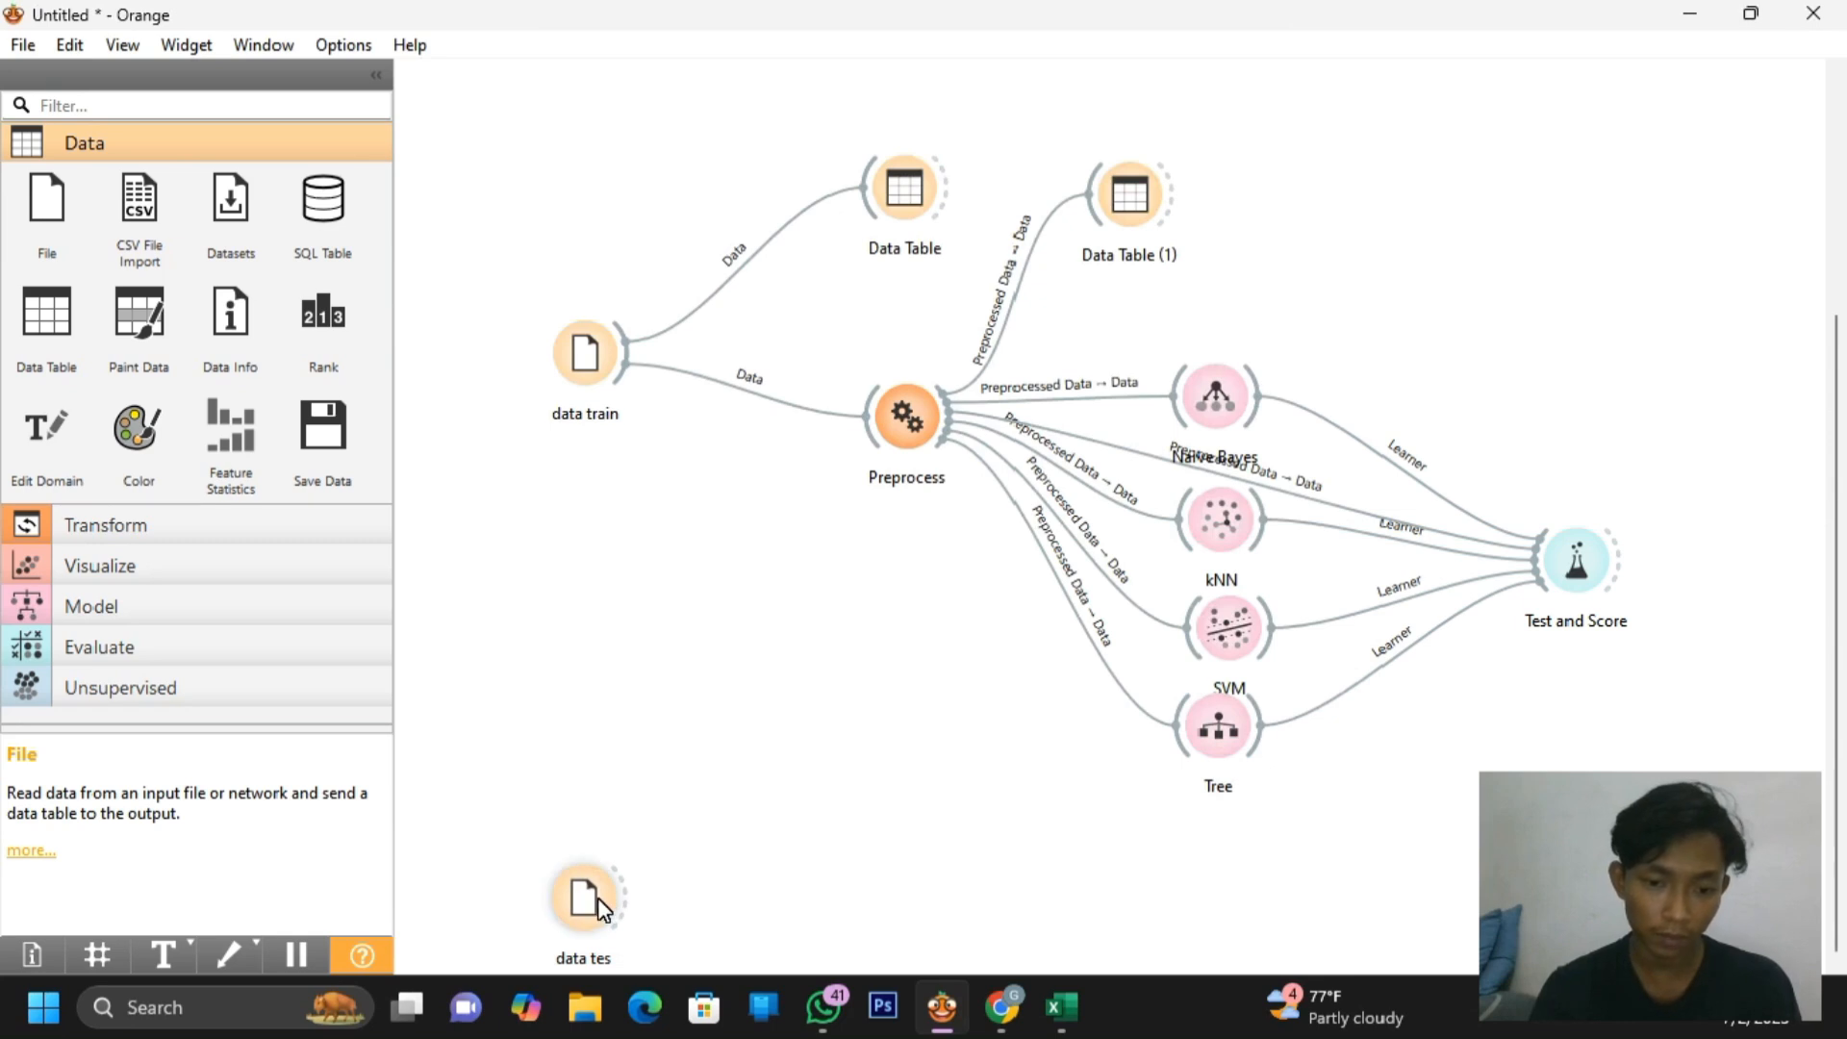
Add Data Table (2) fed by data tes and review its 145 test rows
left_click_drag(598, 897, 816, 731)
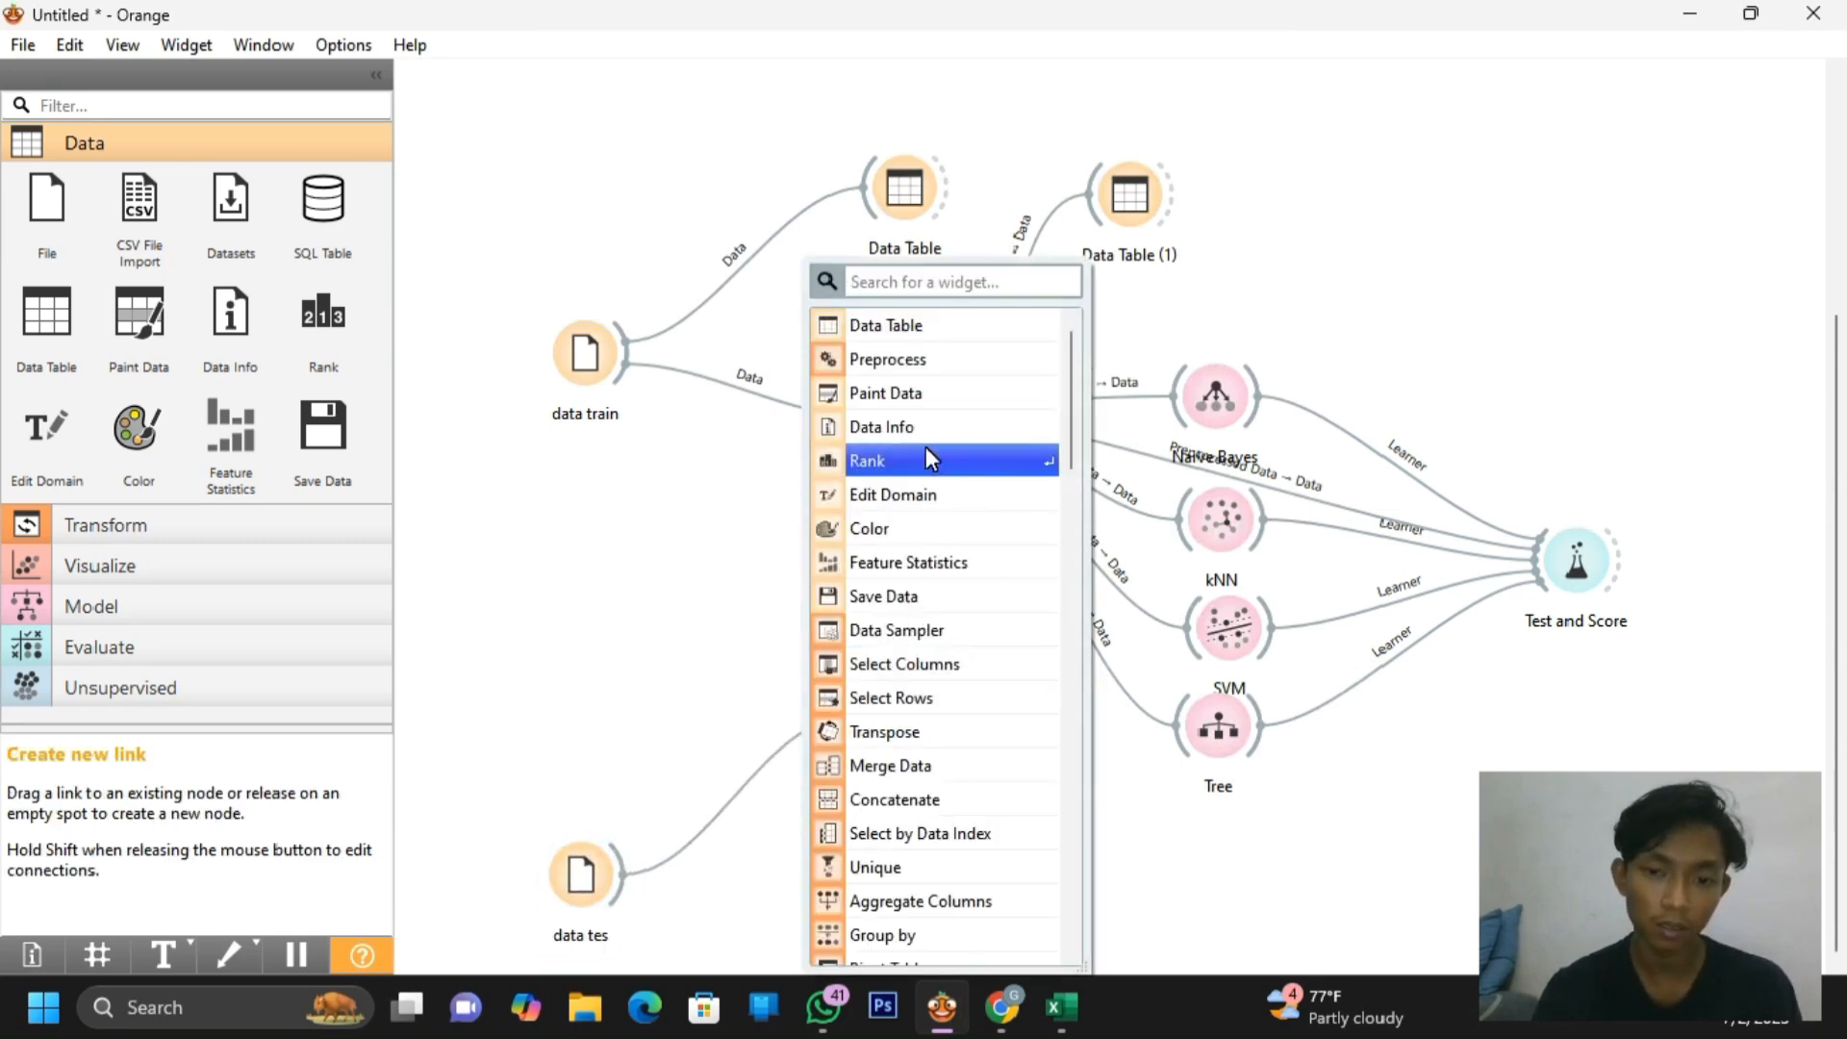
left_click(960, 318)
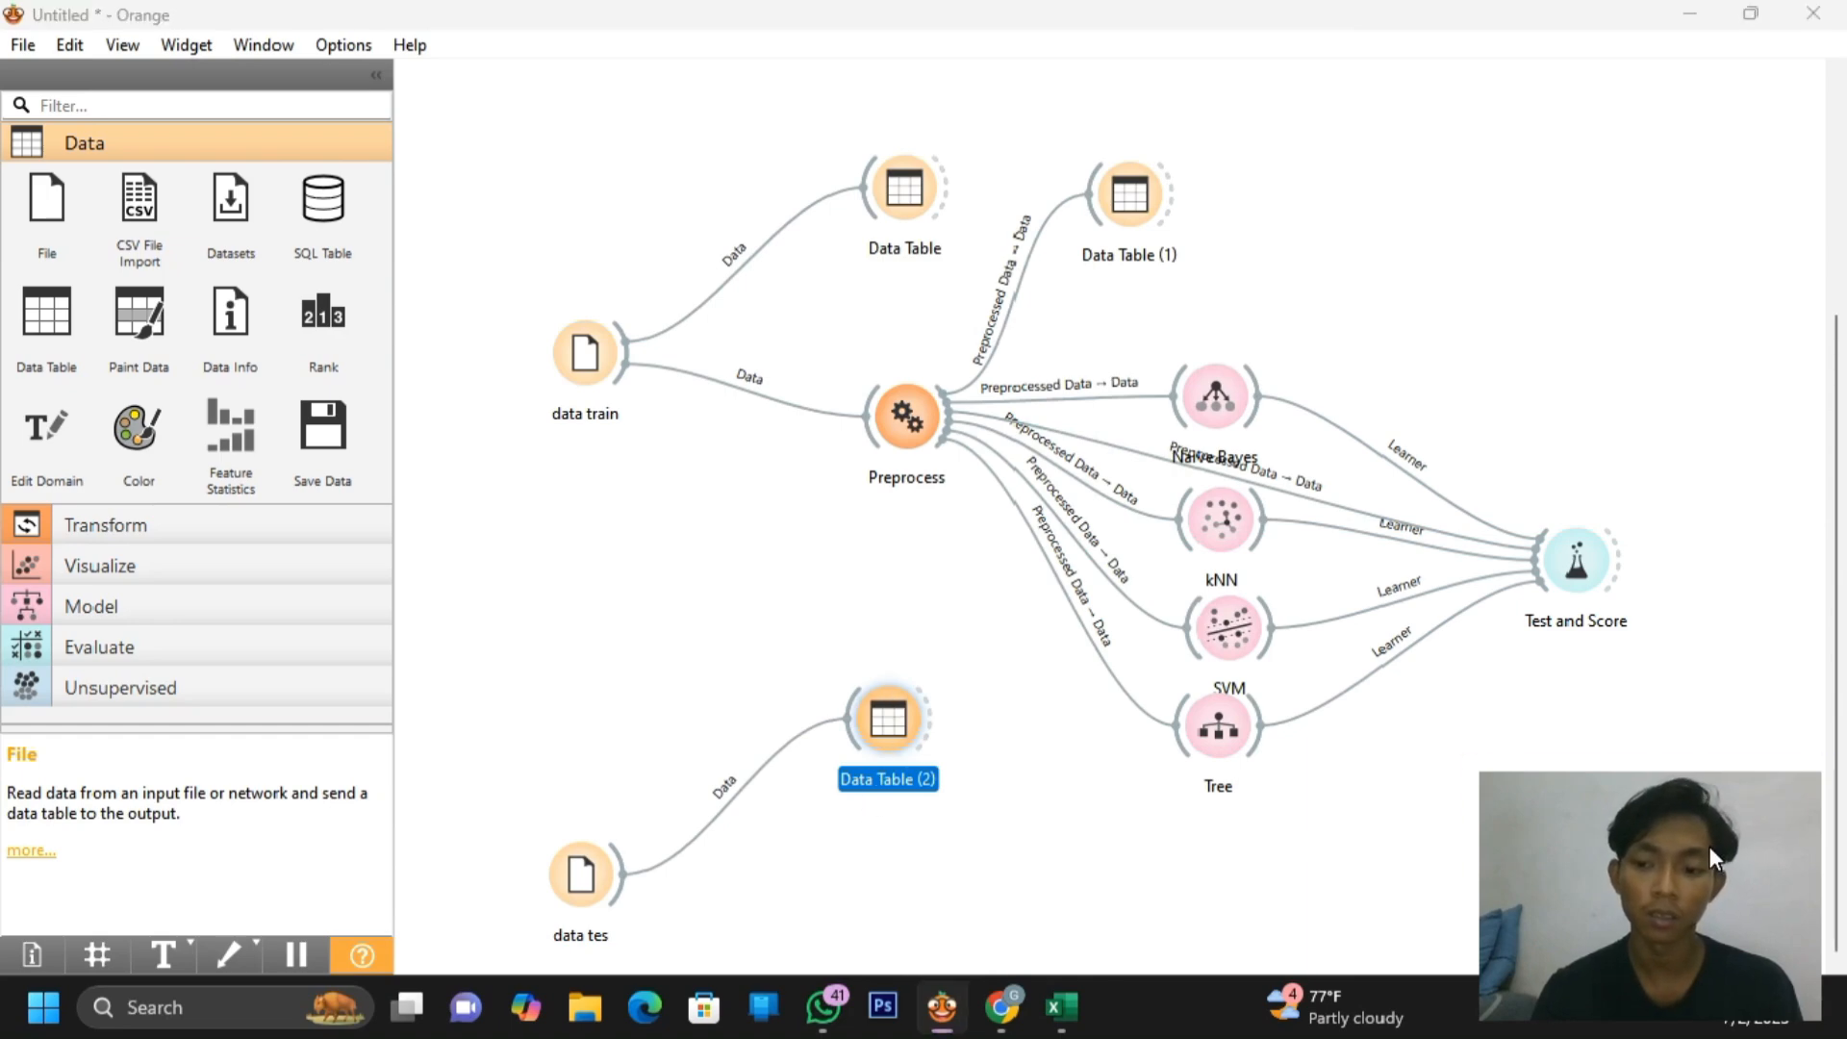
double_click(882, 746)
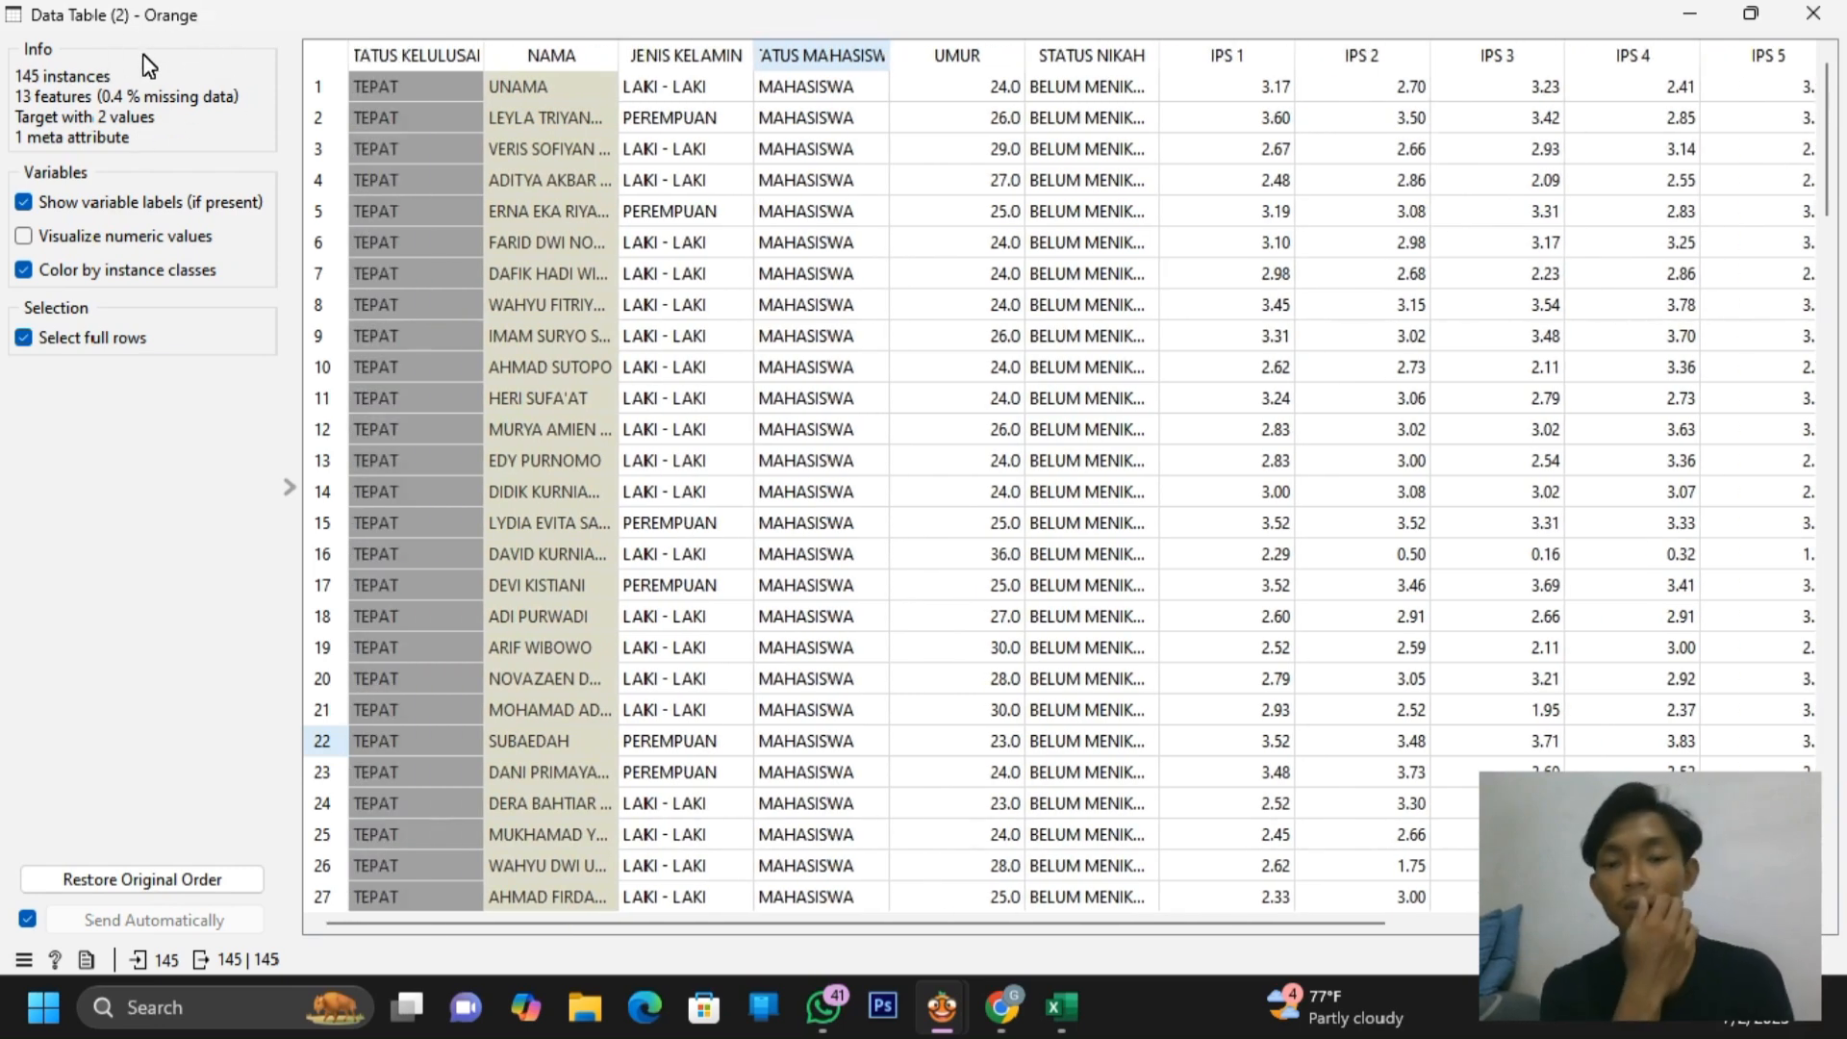
left_click(1833, 10)
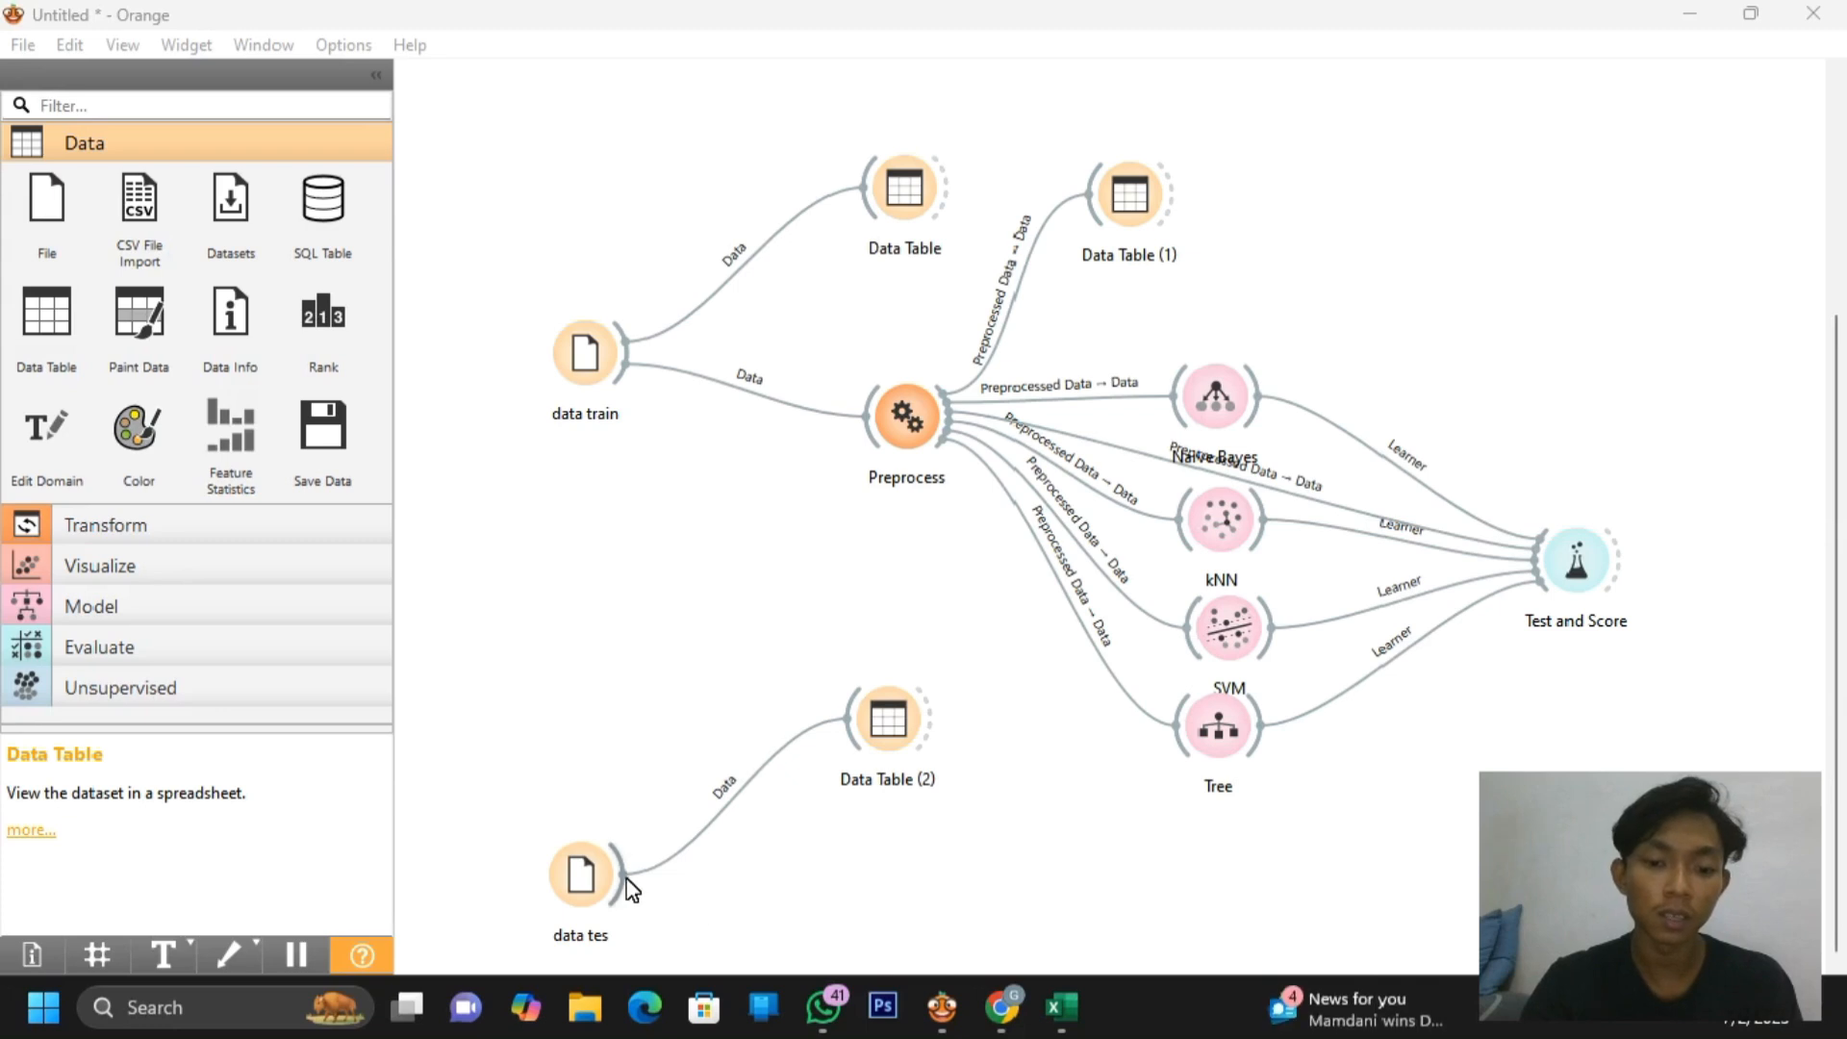
Add Preprocess (1) after data tes, imputing missing values with the average/most frequent value
left_click_drag(623, 877, 846, 884)
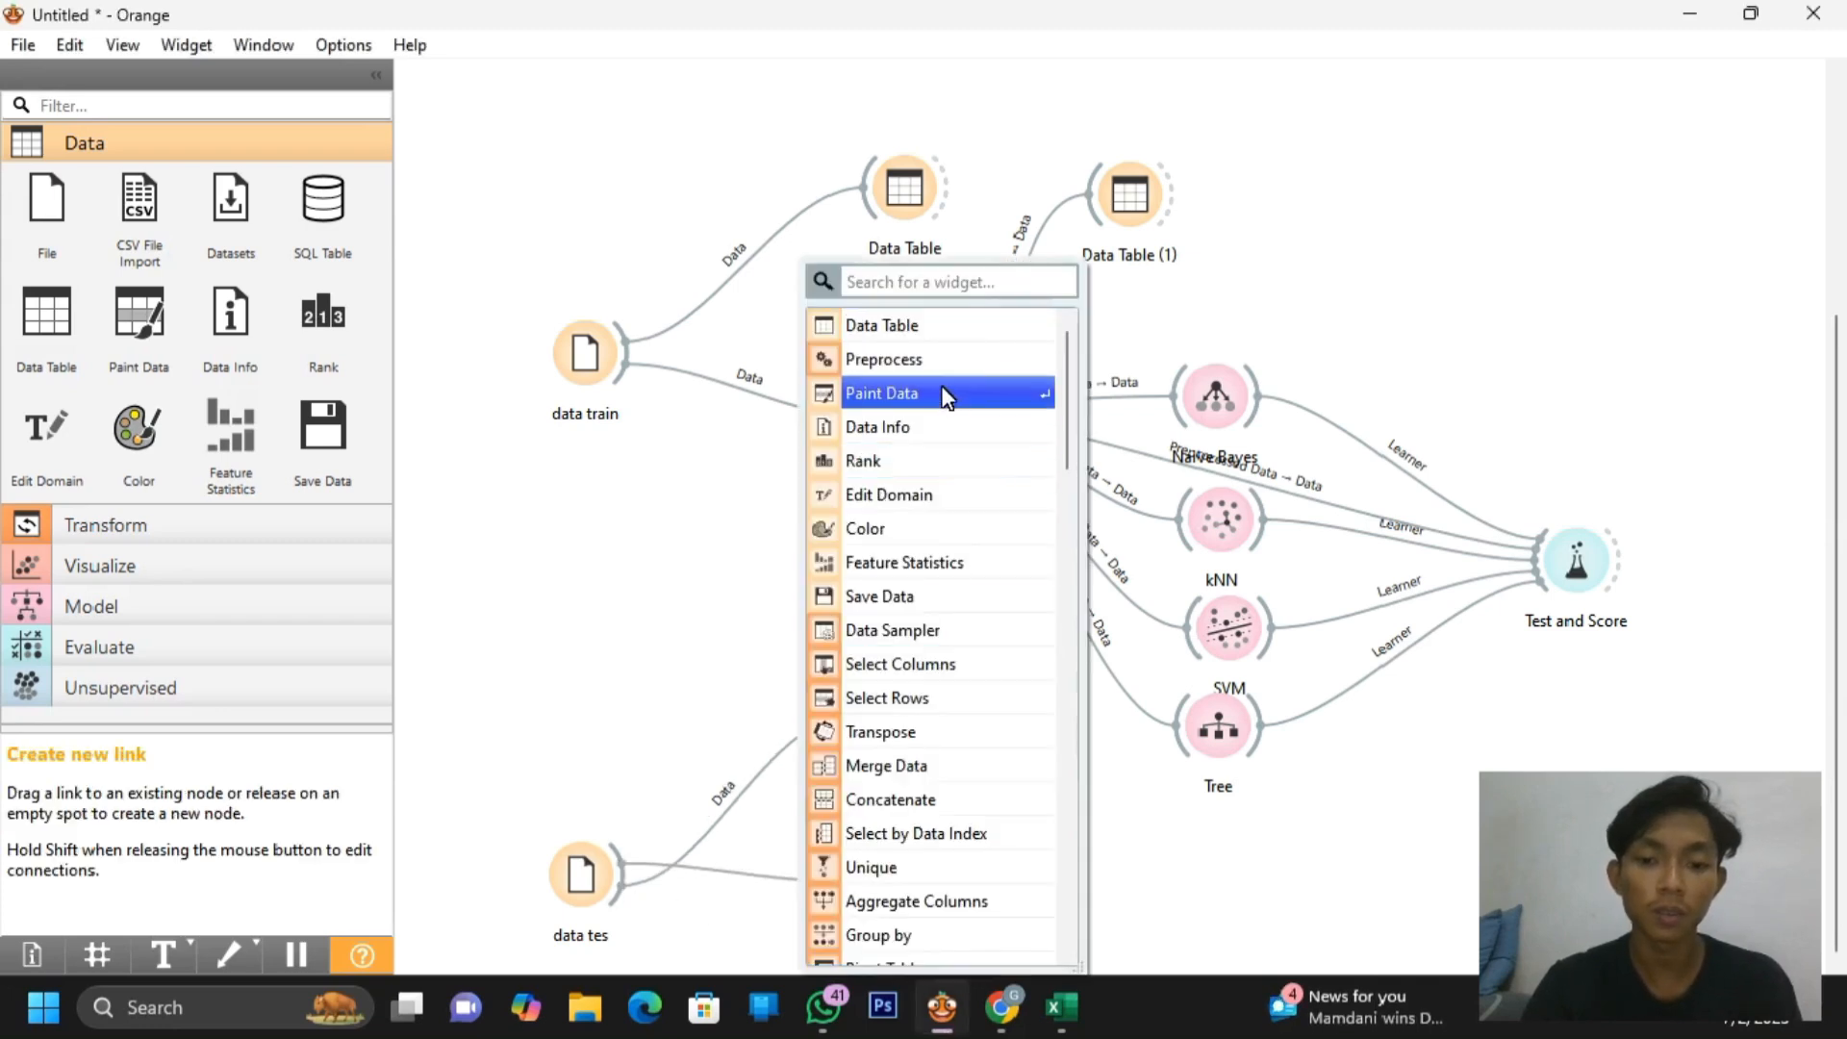
left_click(927, 361)
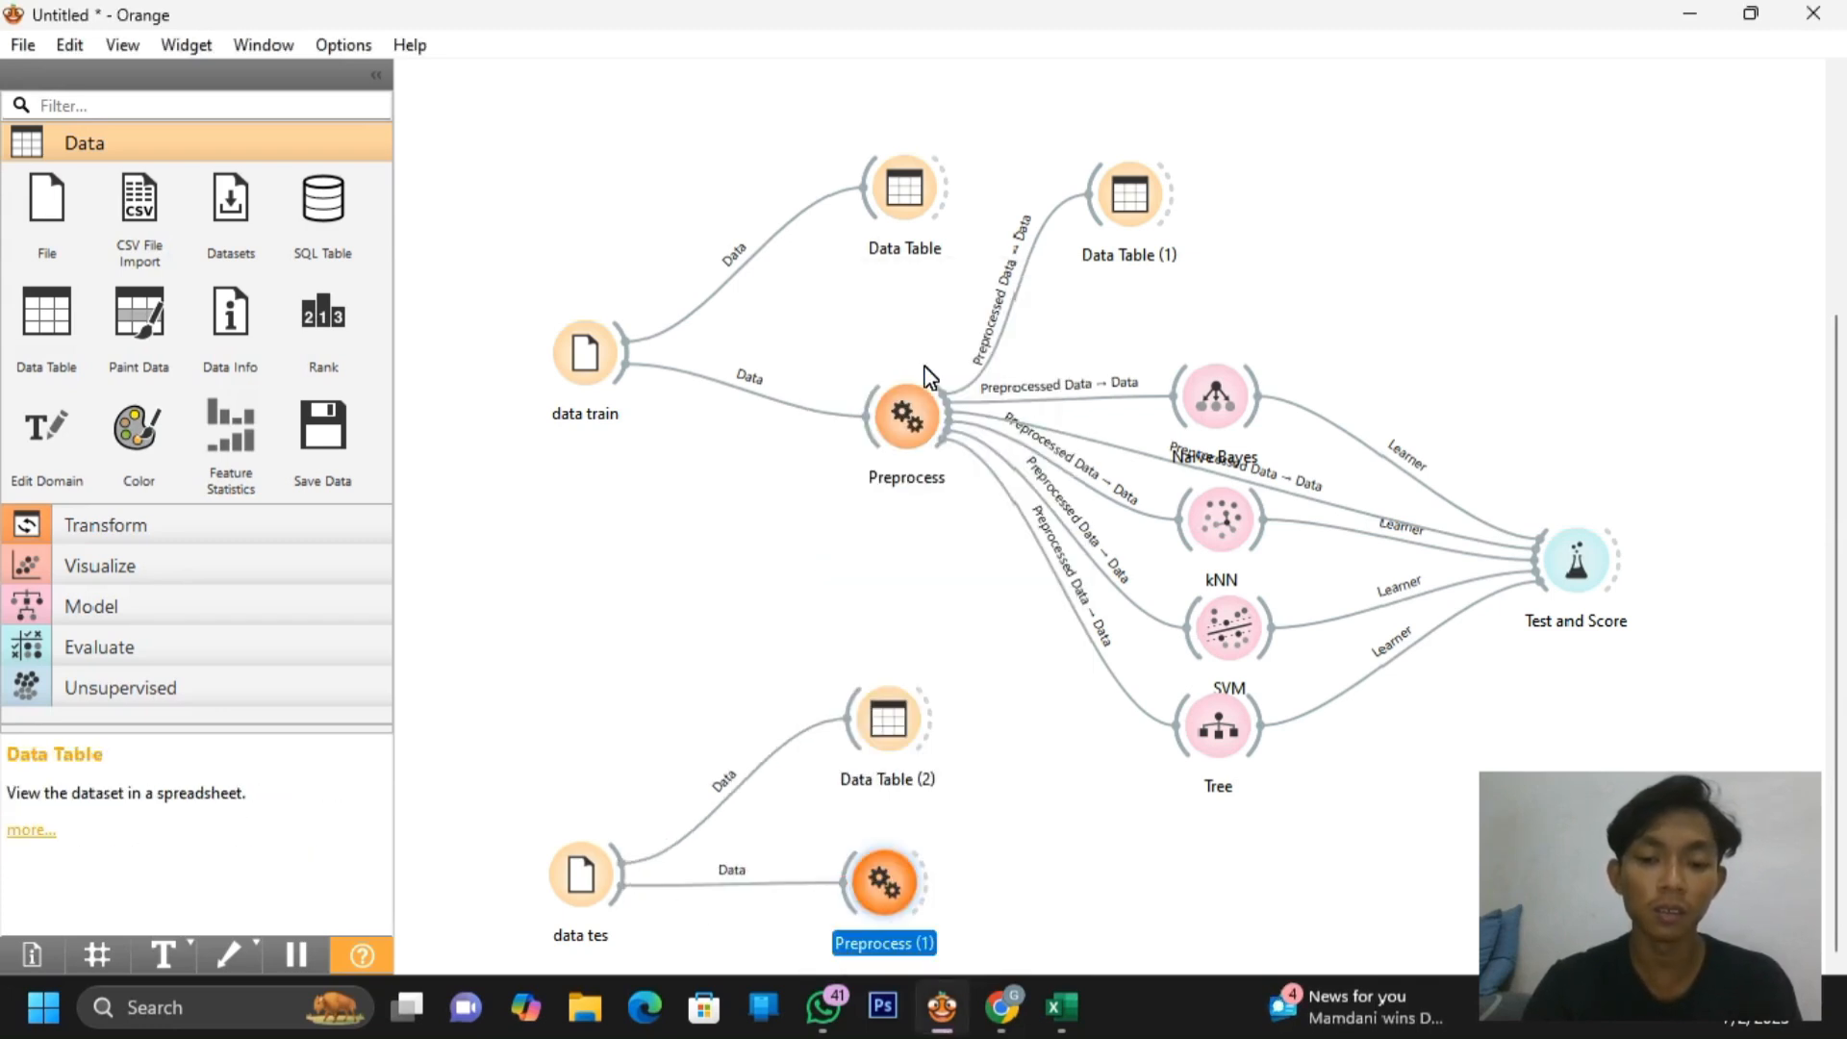
double_click(886, 880)
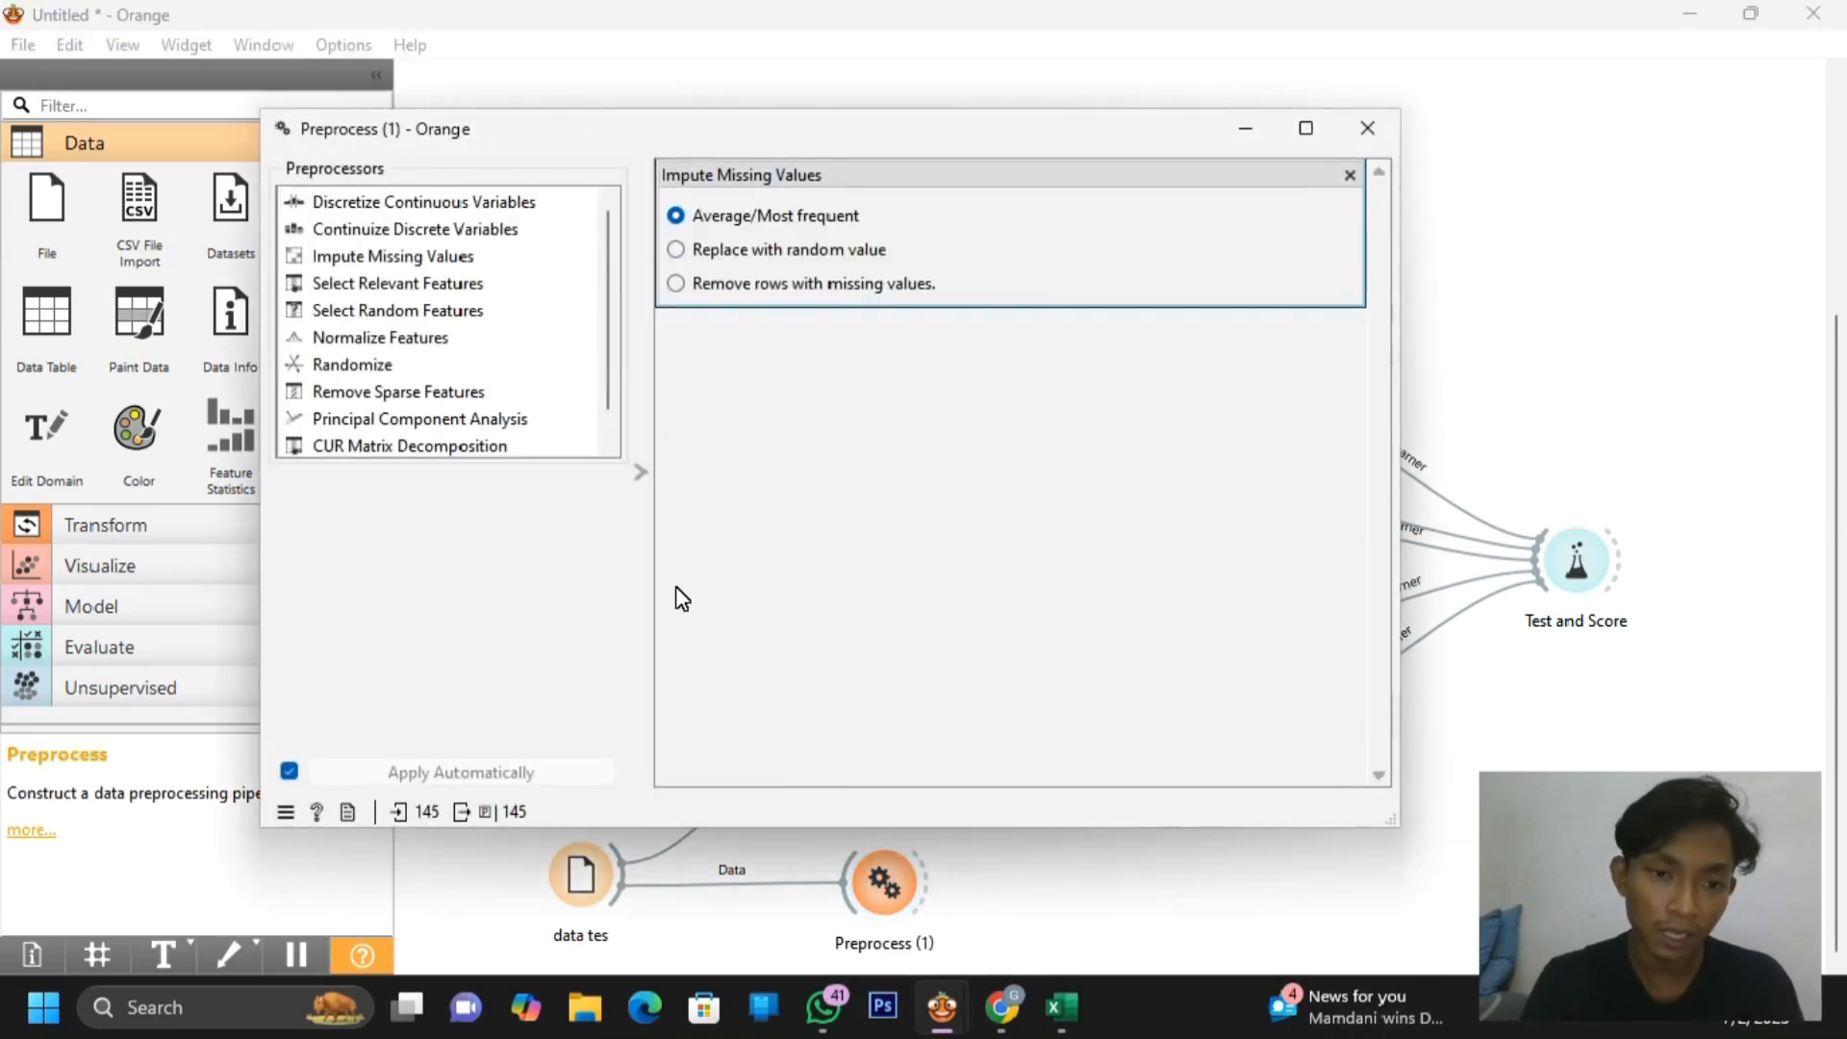
left_click(460, 262)
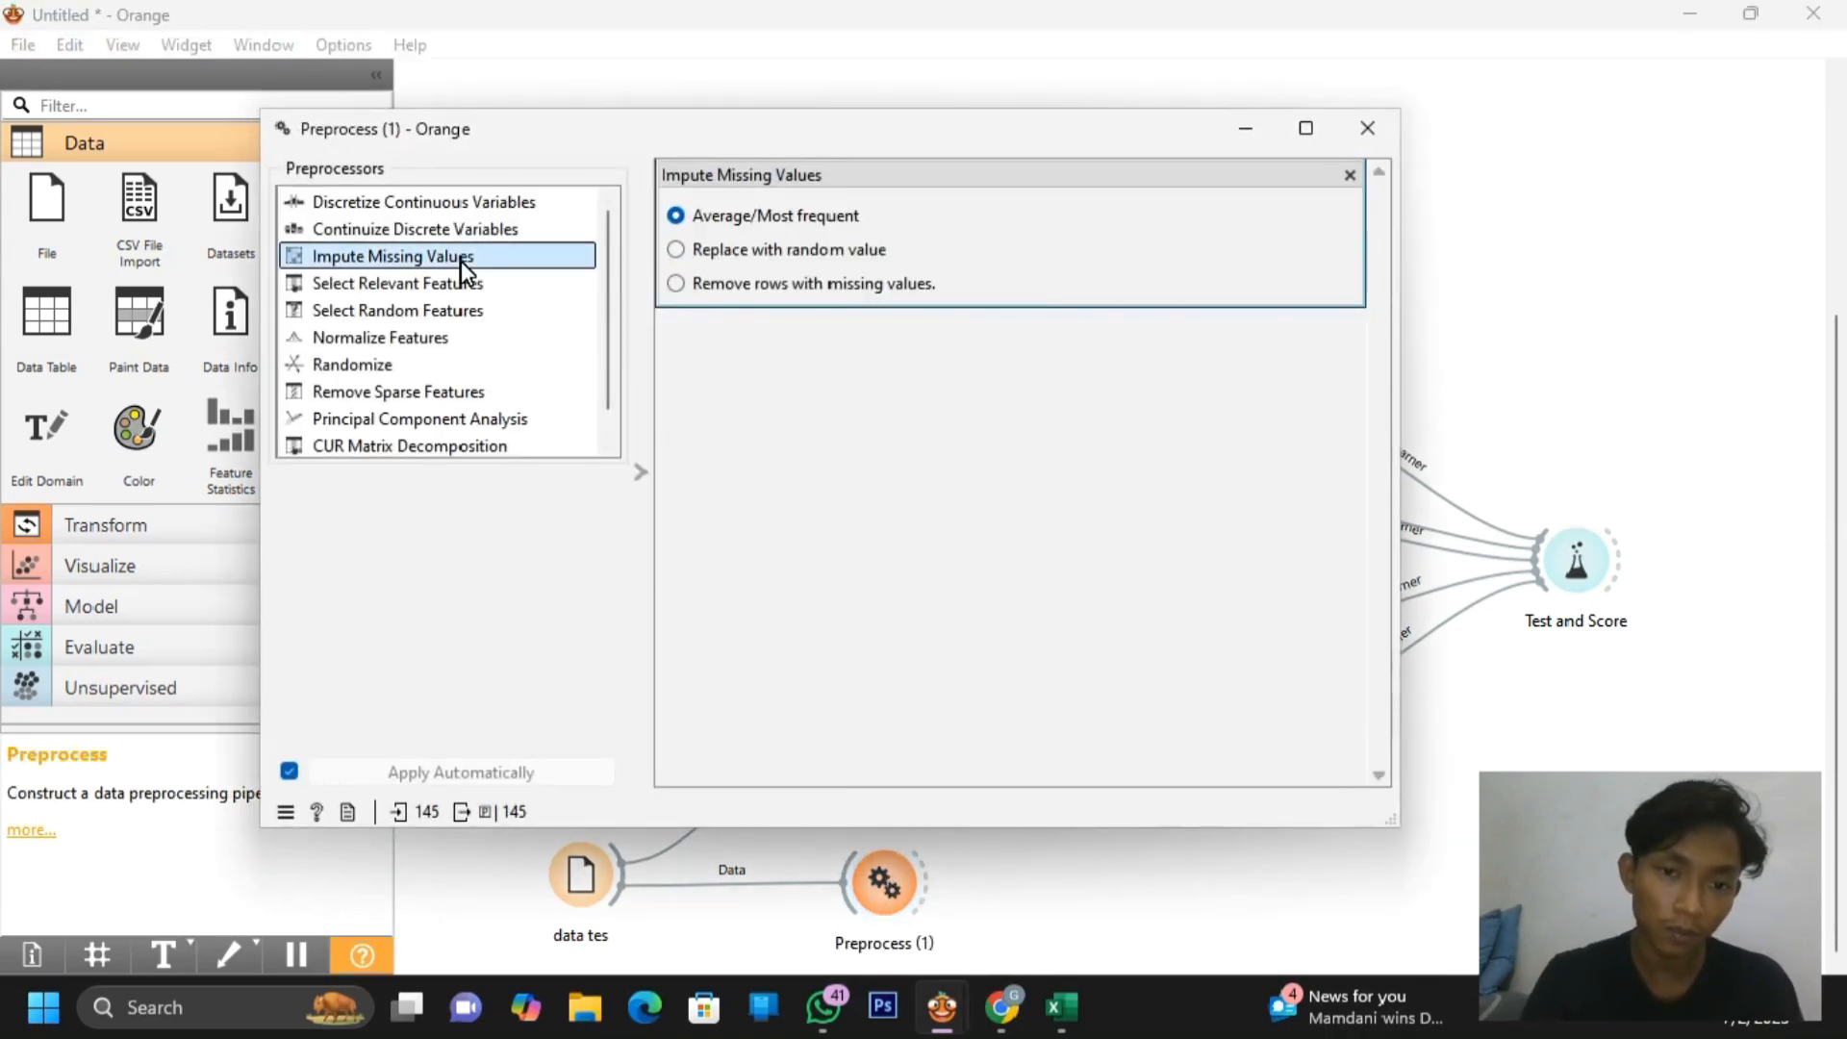
left_click(685, 217)
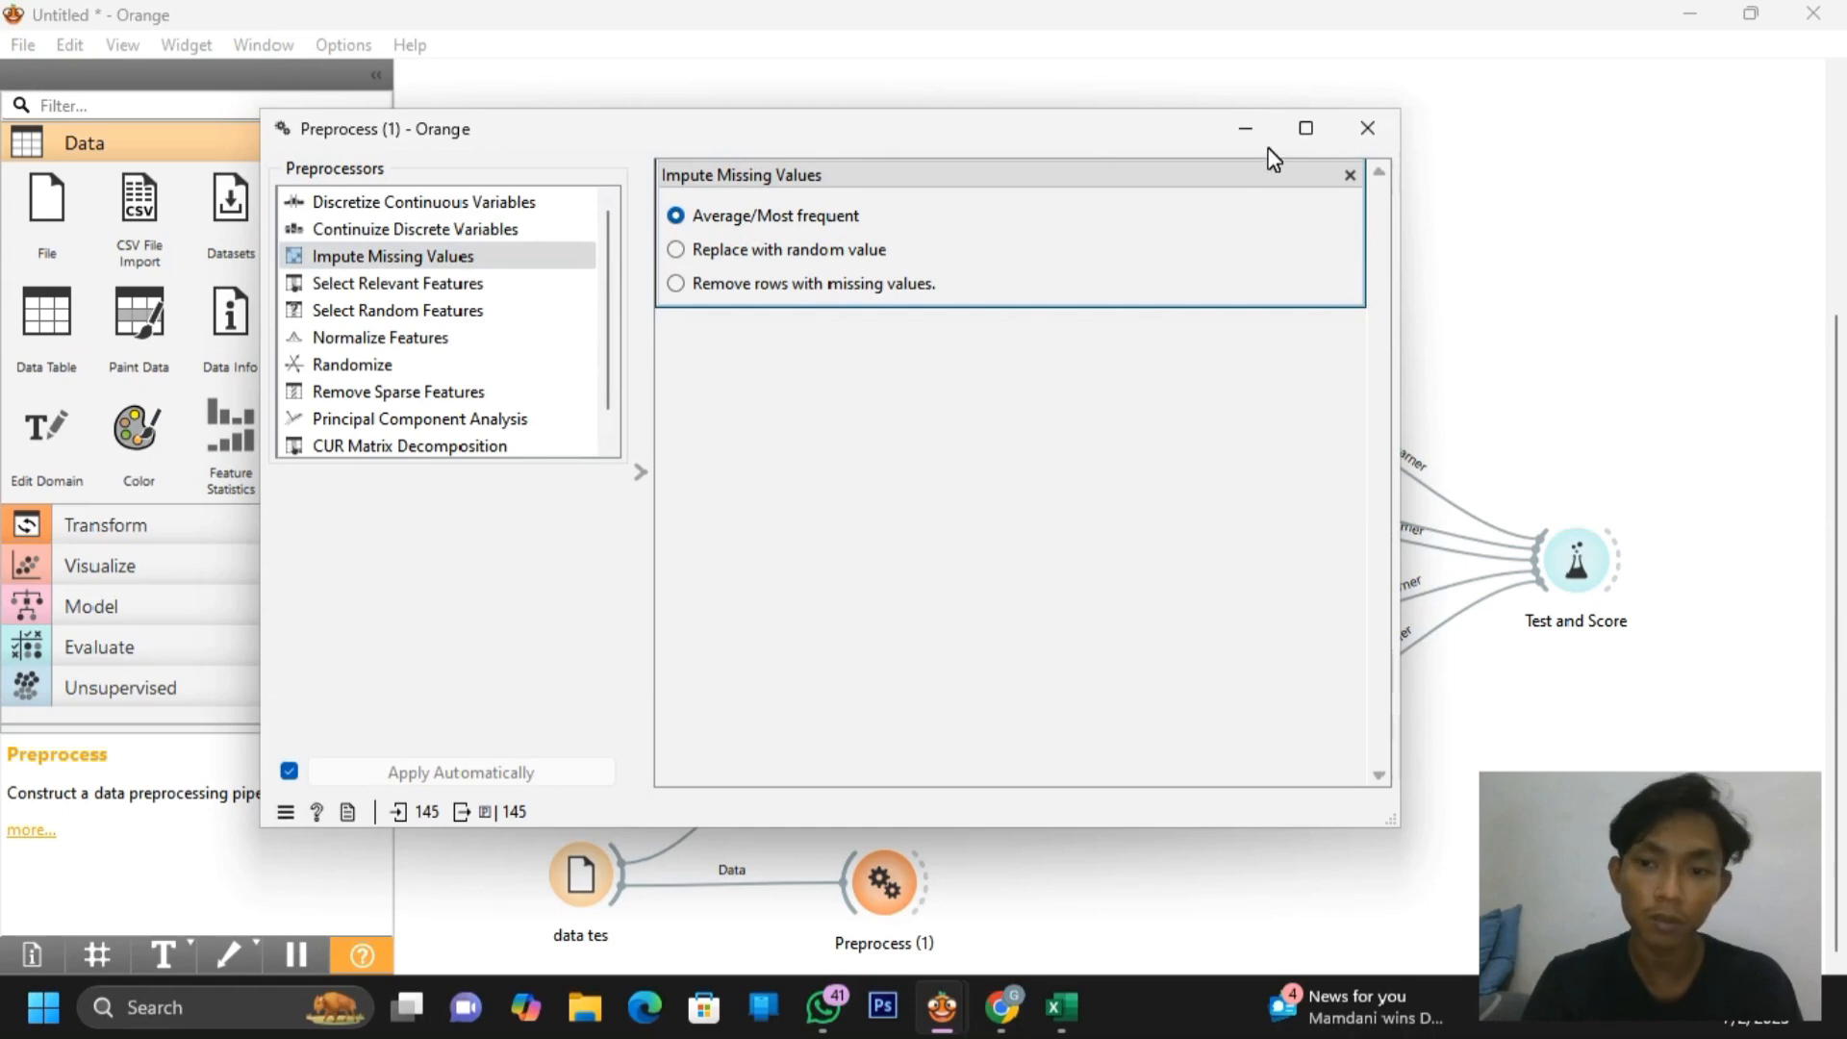
left_click(1367, 128)
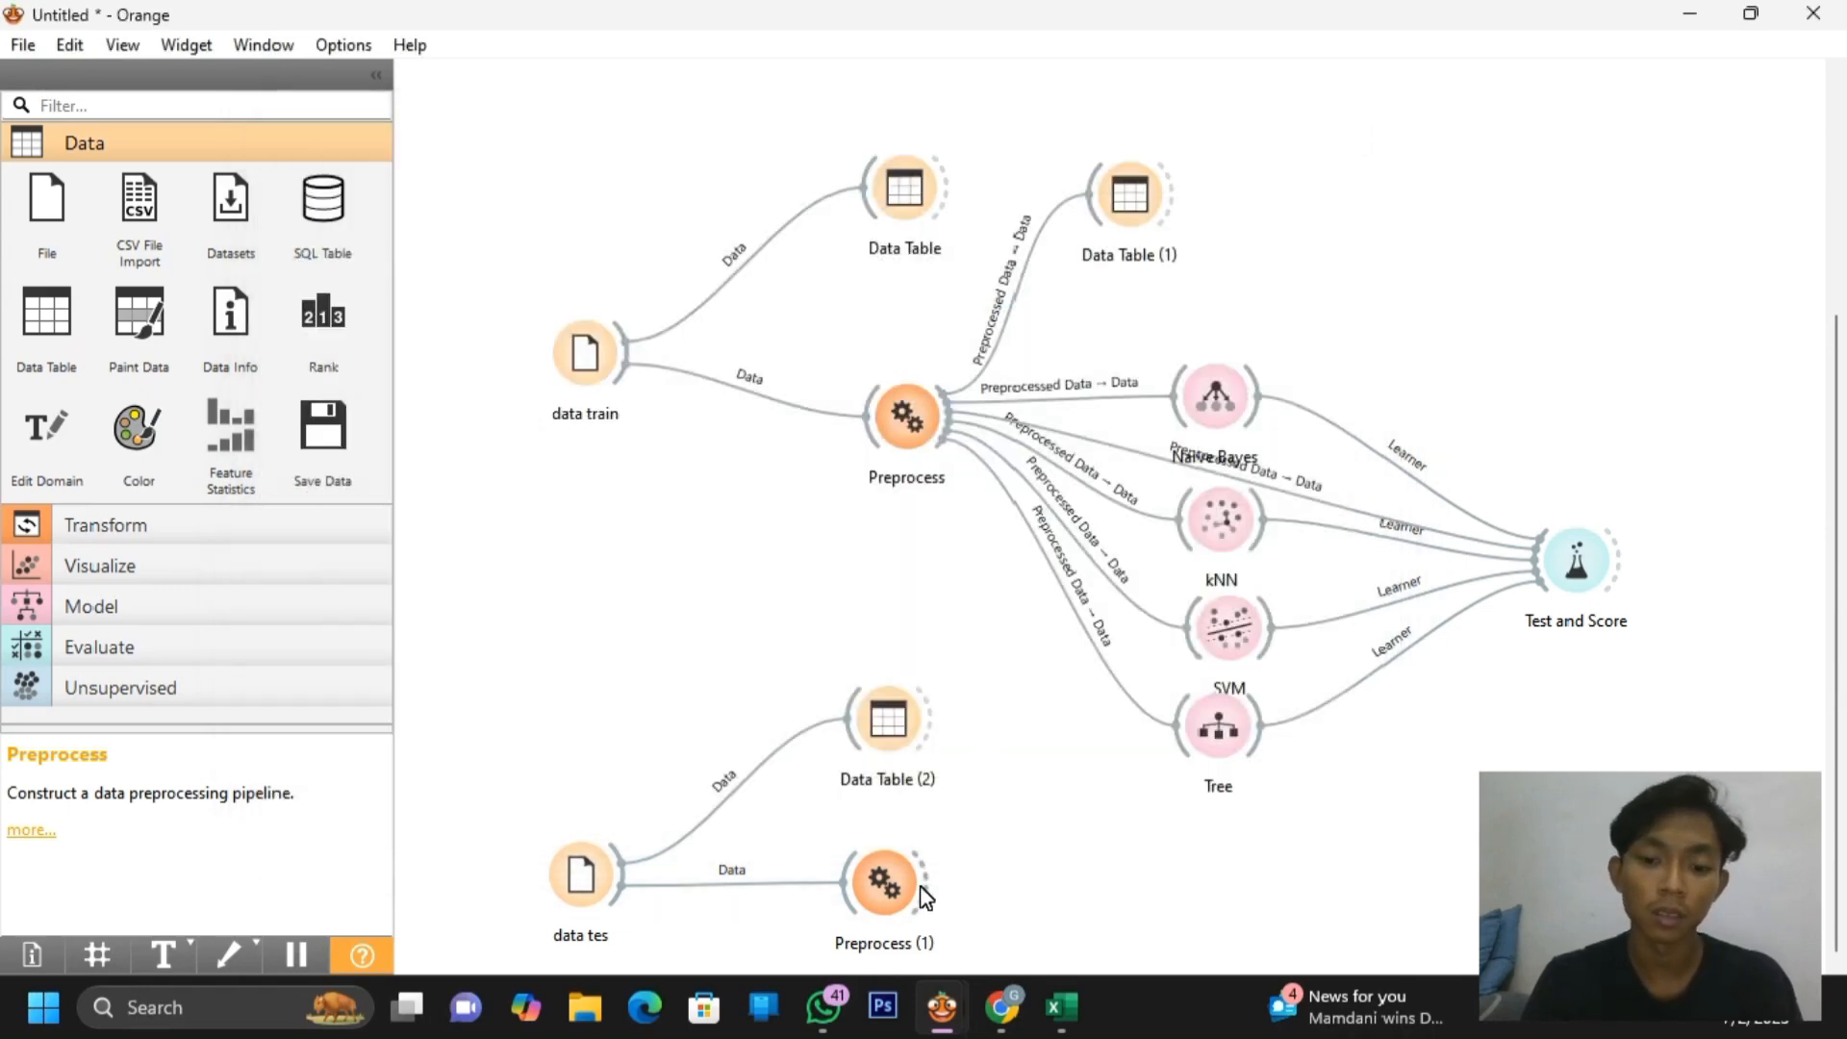
left_click_drag(881, 891, 1037, 825)
left_click(1106, 323)
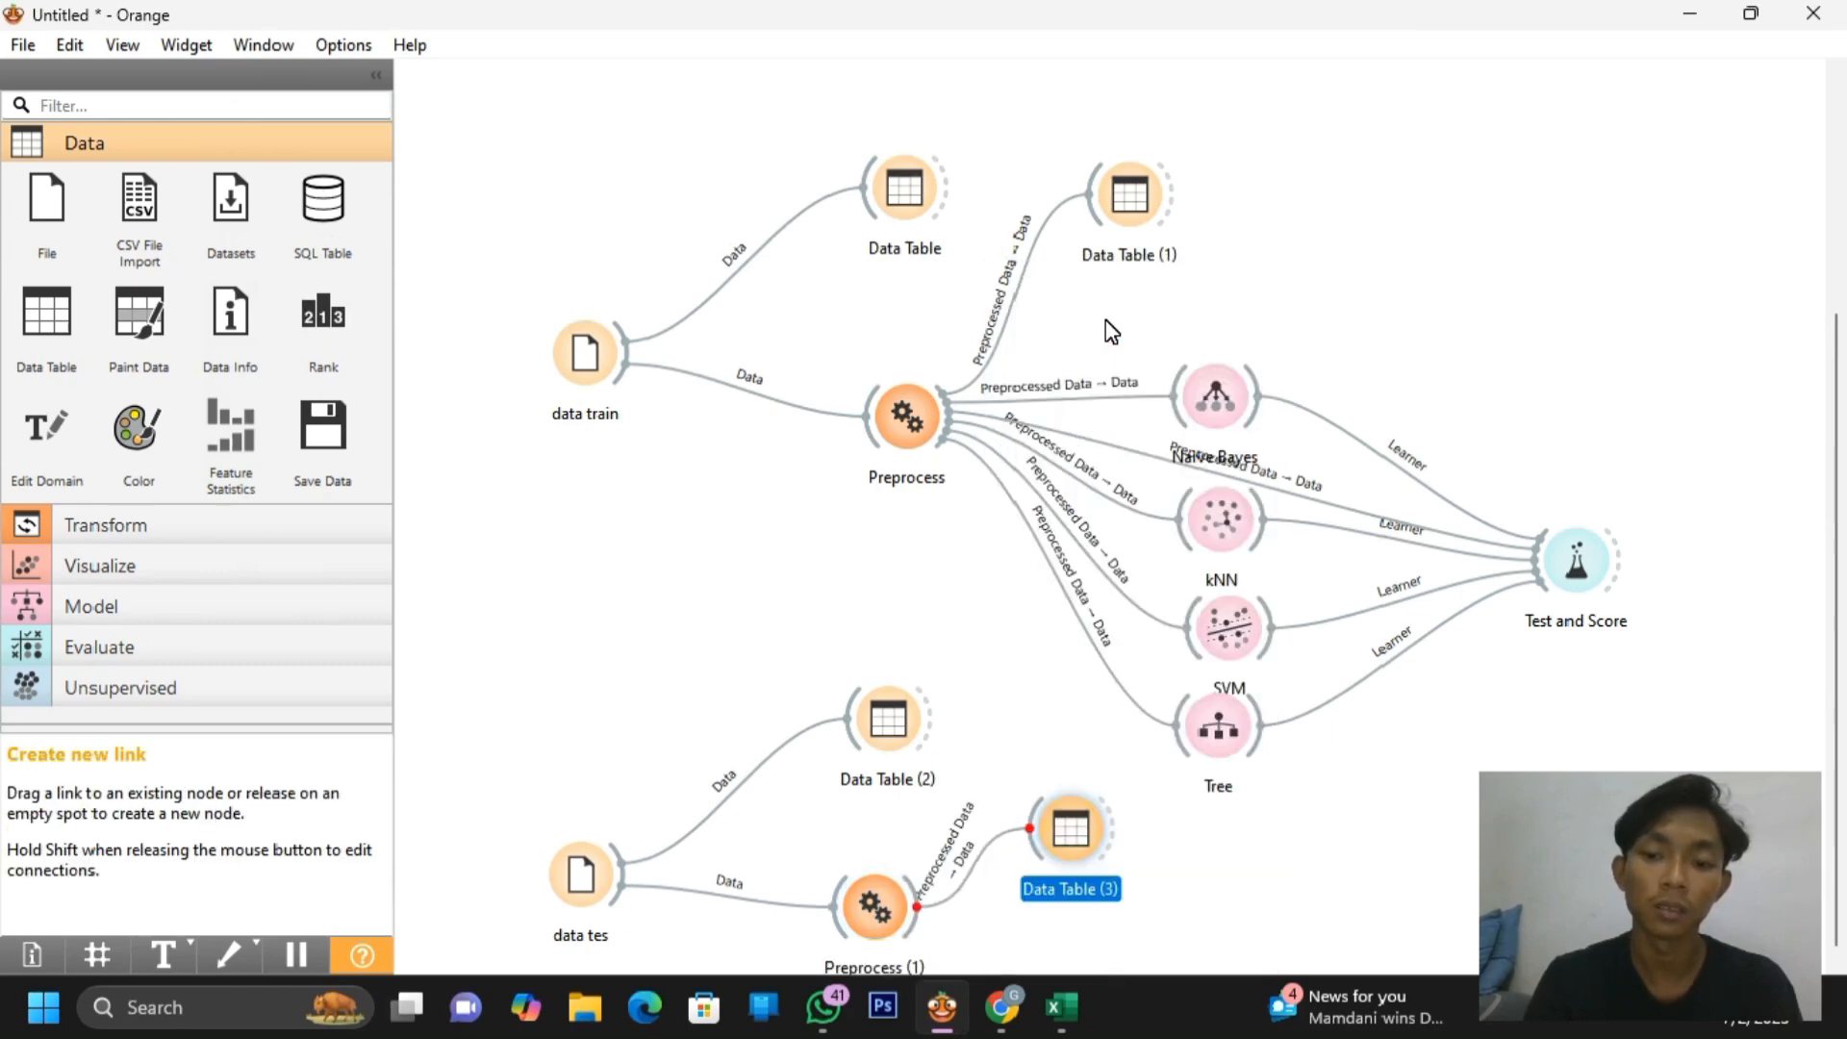
double_click(1066, 832)
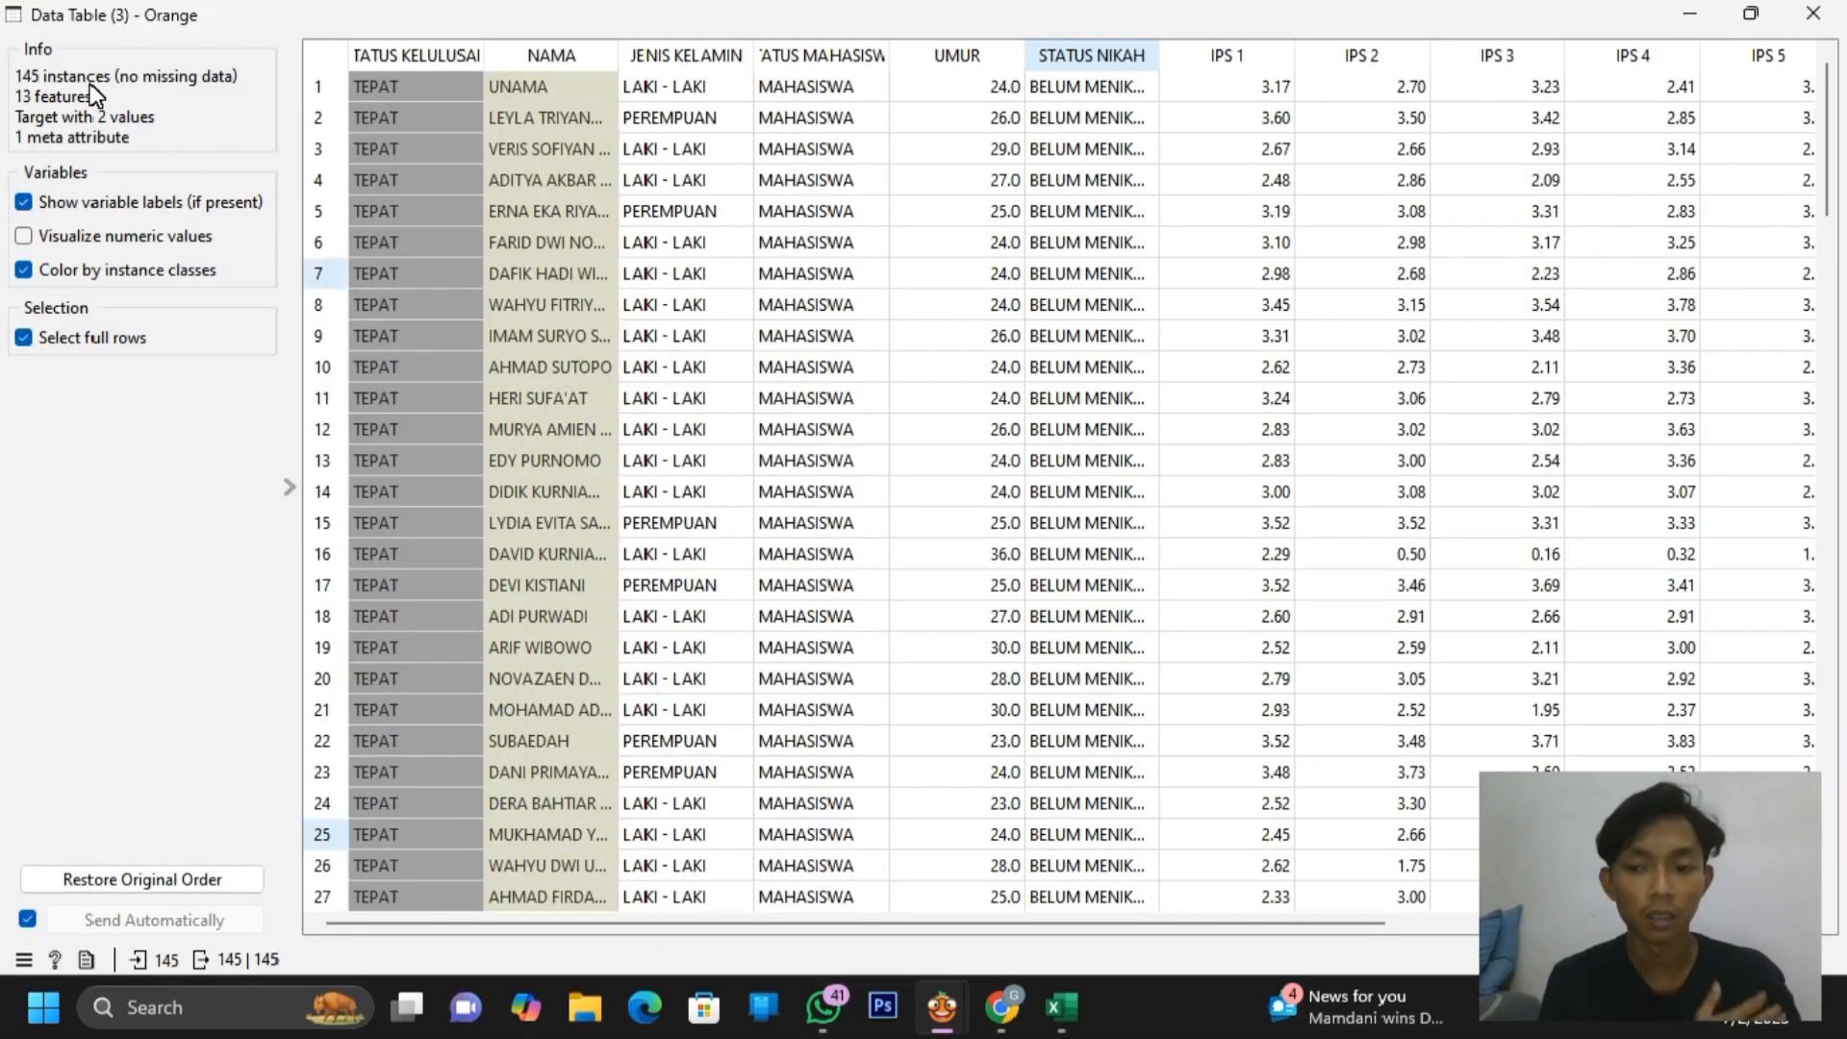
left_click(1536, 775)
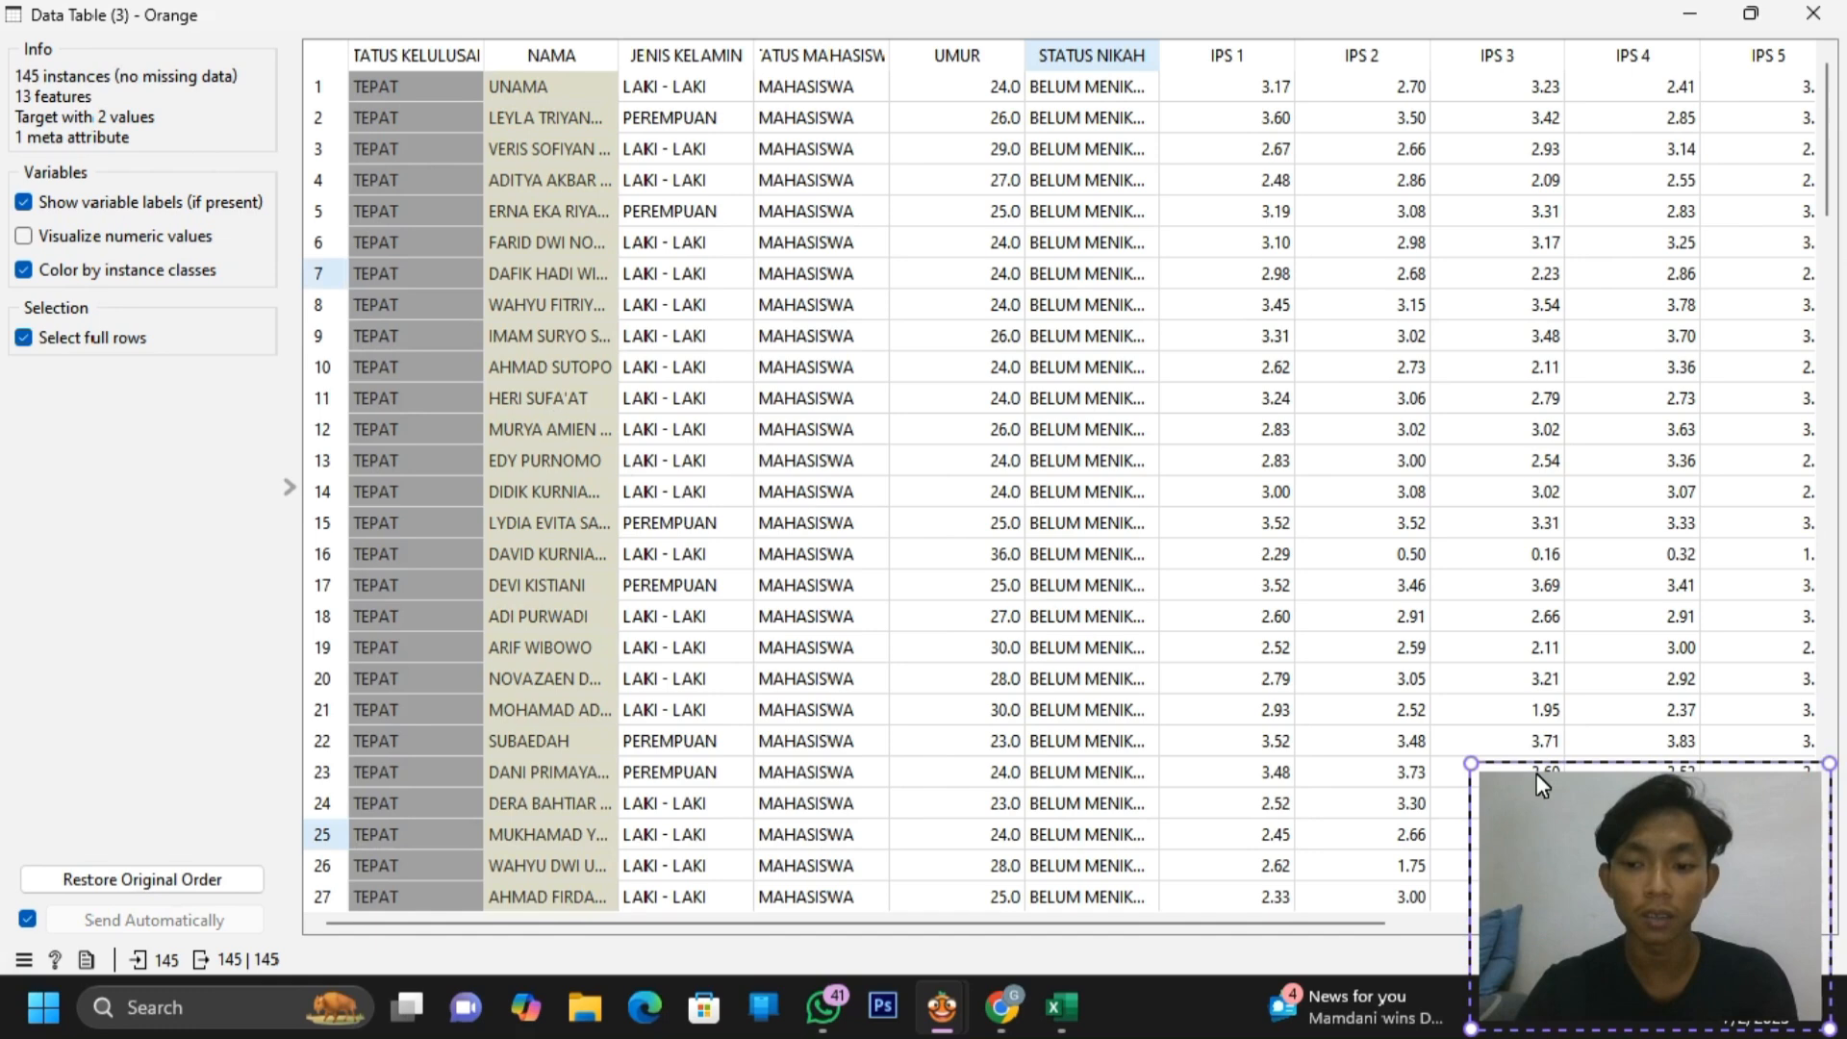
left_click(1679, 844)
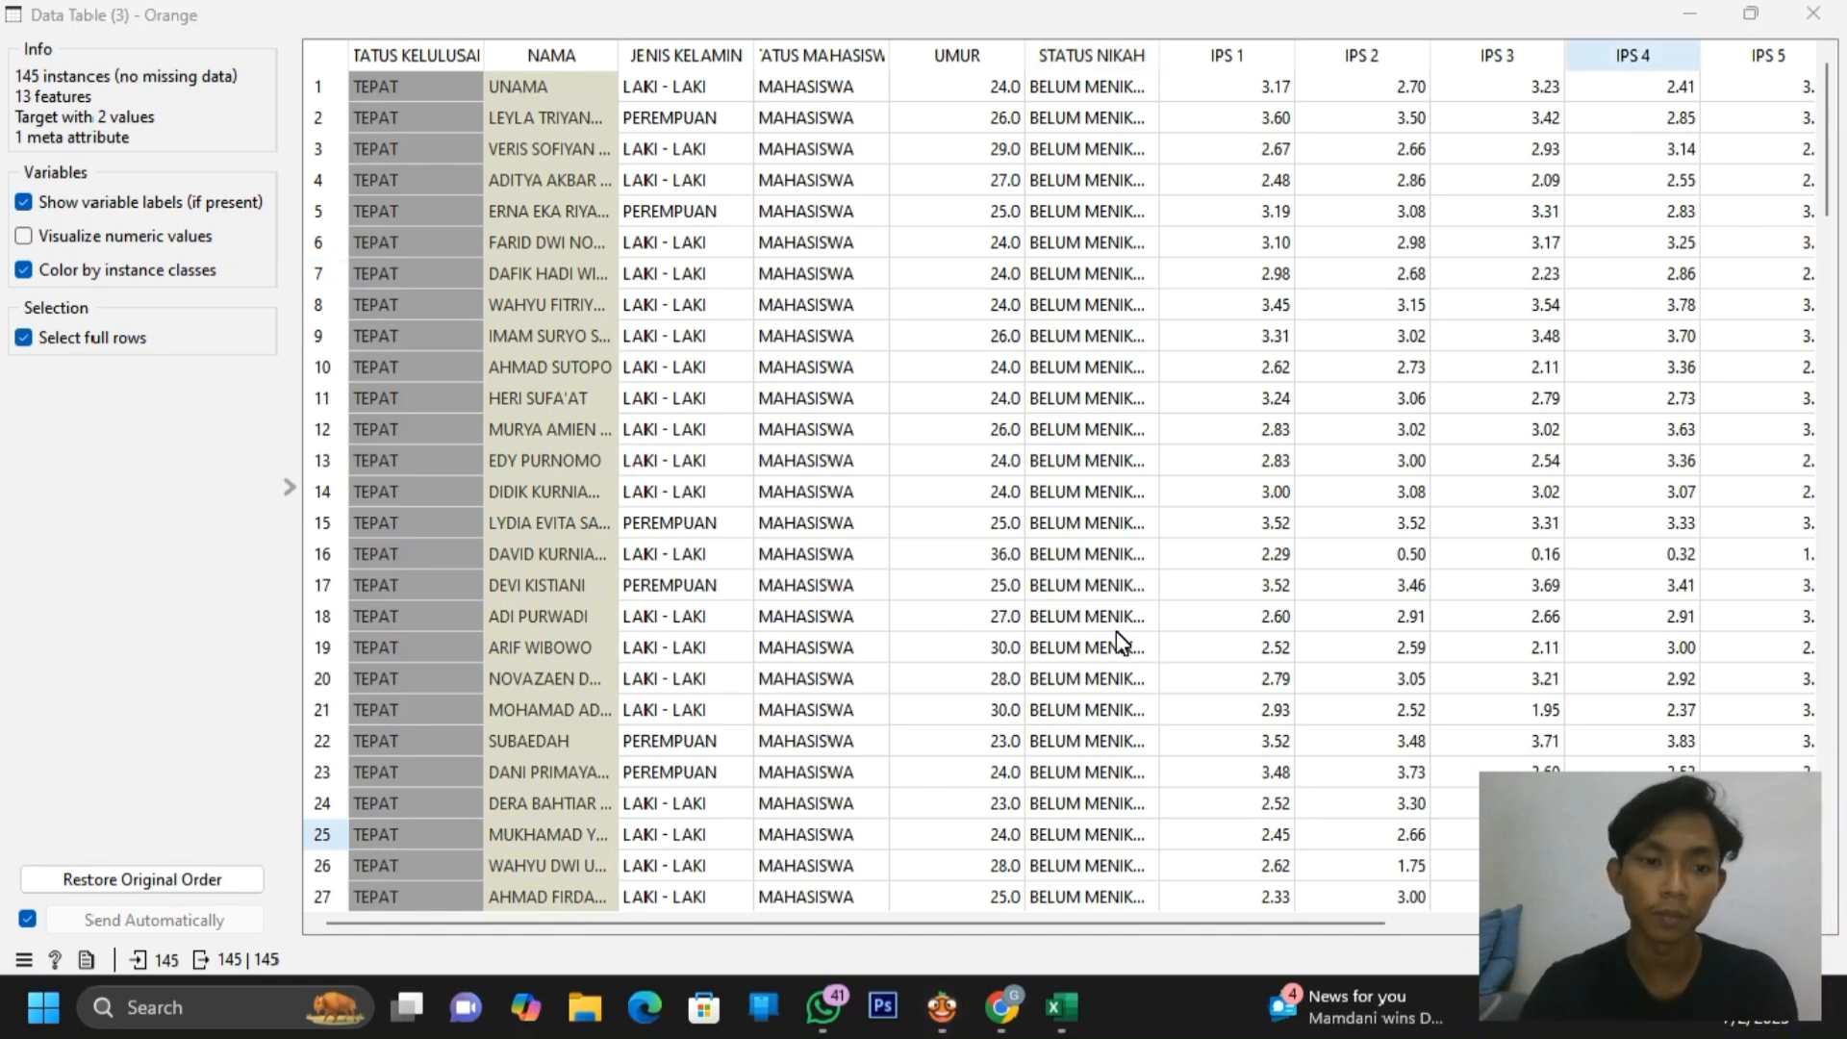
left_click(1812, 14)
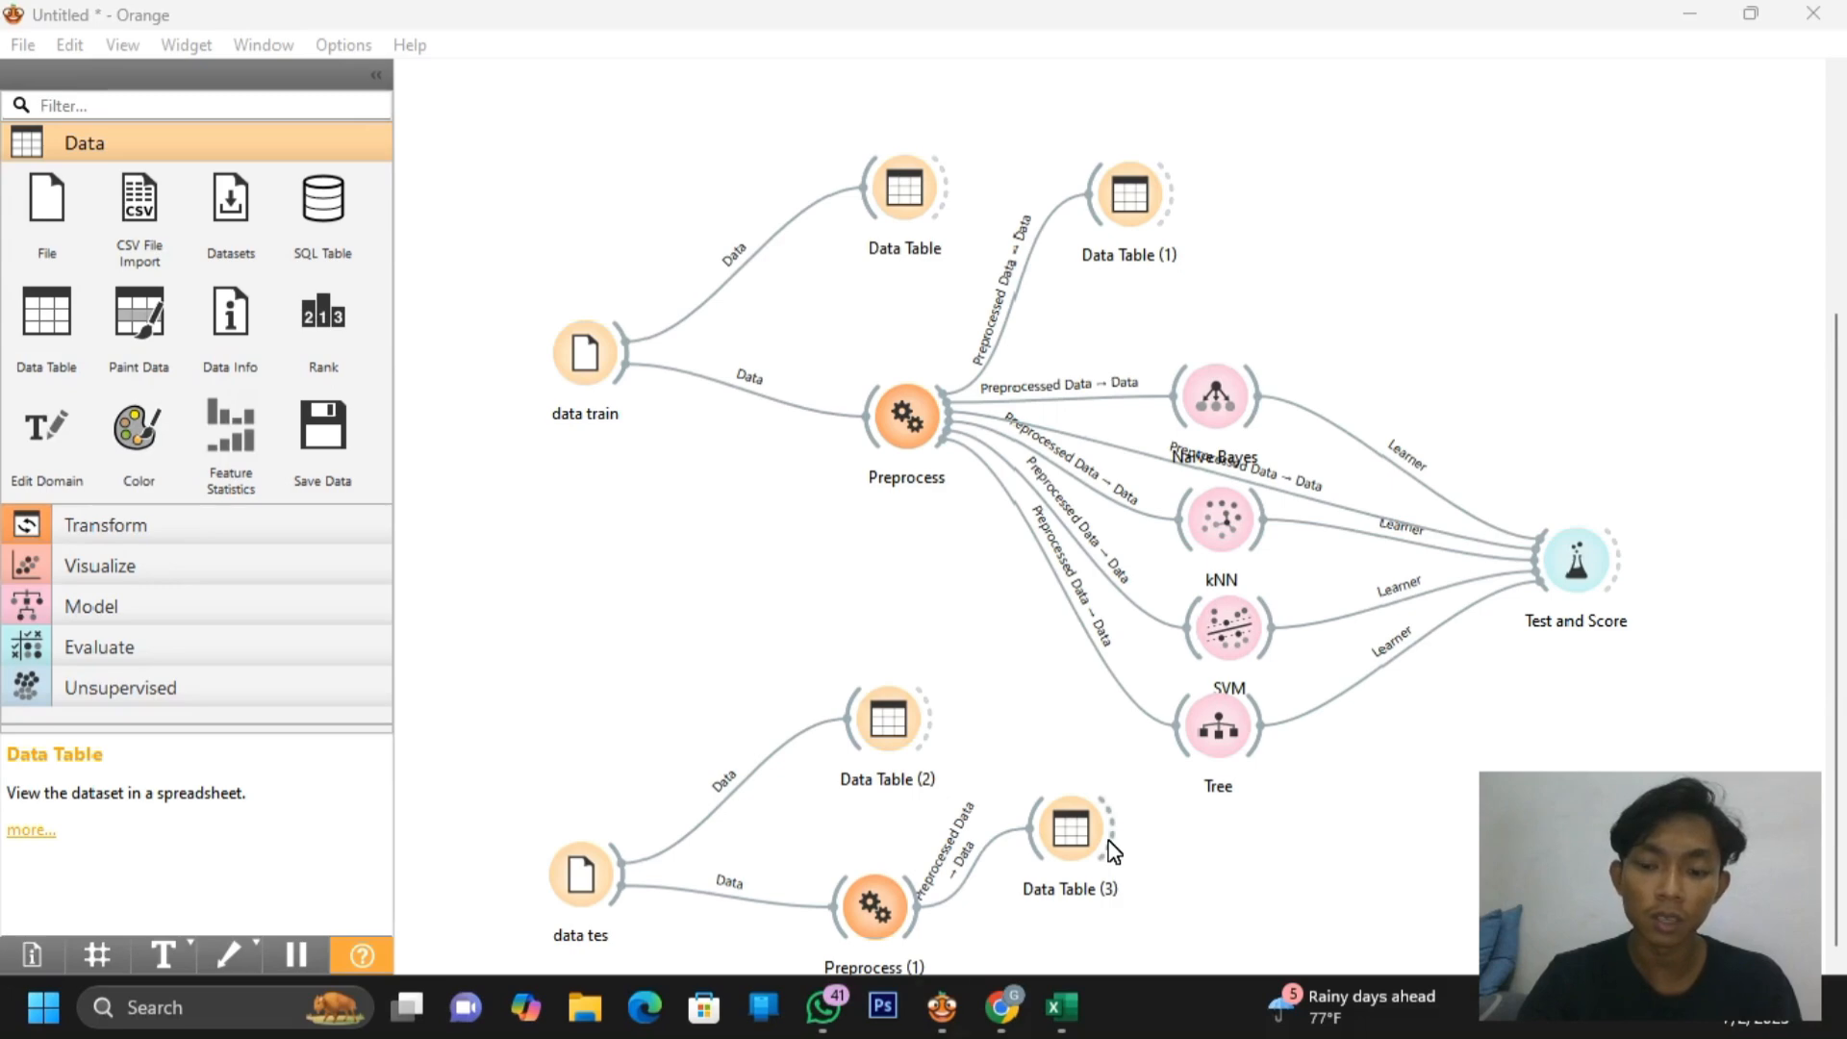
Add a Predictions widget, found by searching 'pre', fed by Data Table (3)'s selected data
left_click_drag(1114, 850, 1544, 756)
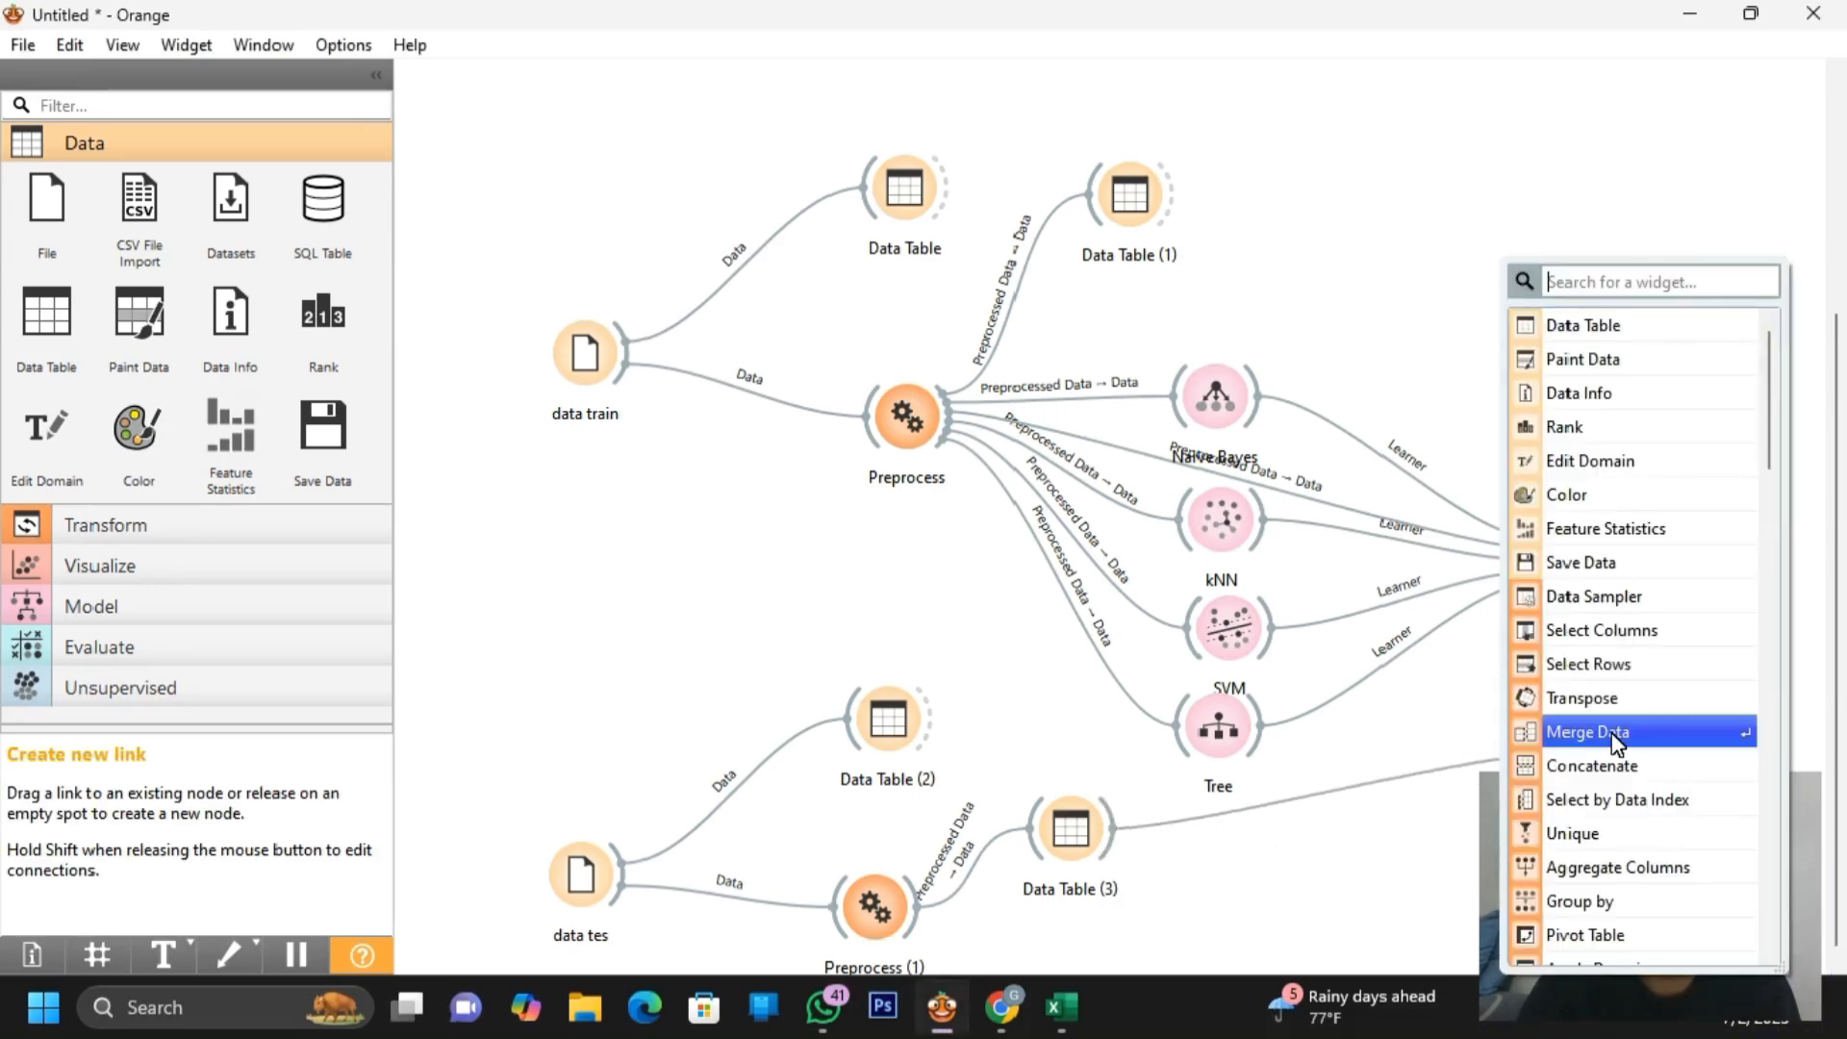
scroll(1606, 736, "down", 5)
scroll(1613, 733, "up", 8)
type("pre")
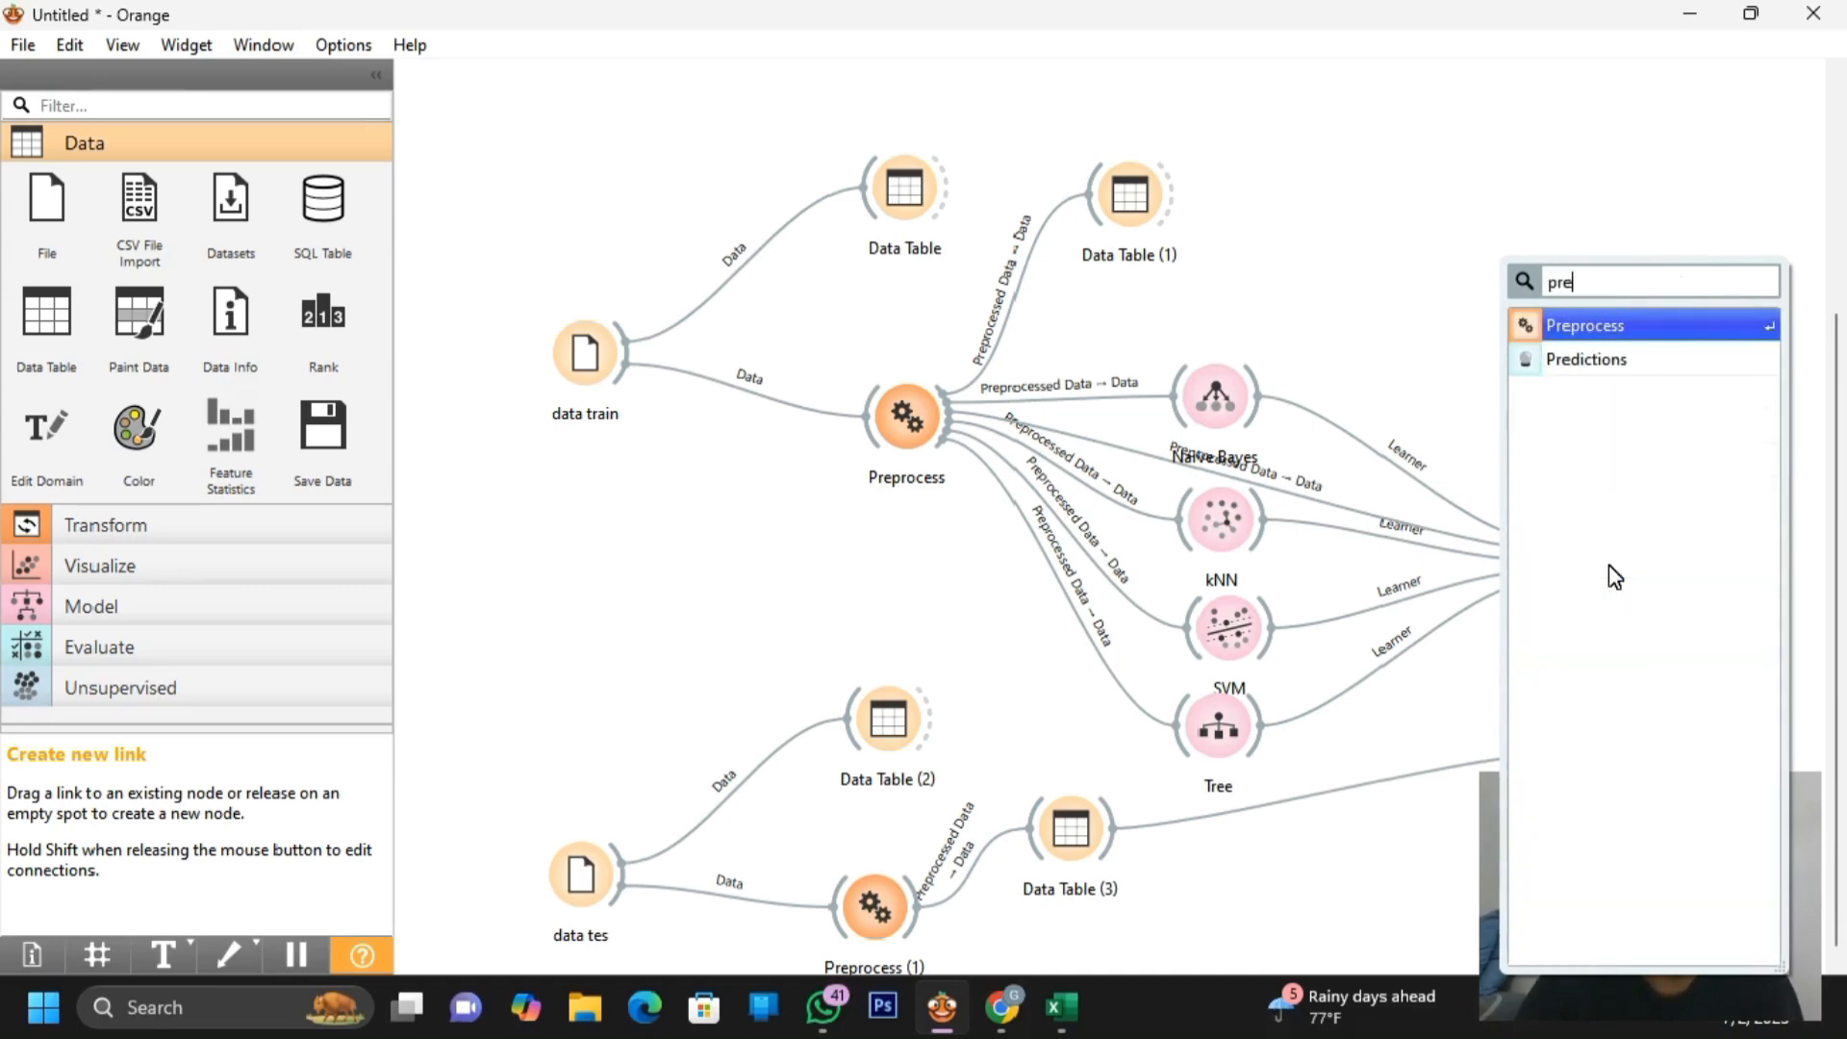
left_click(1583, 362)
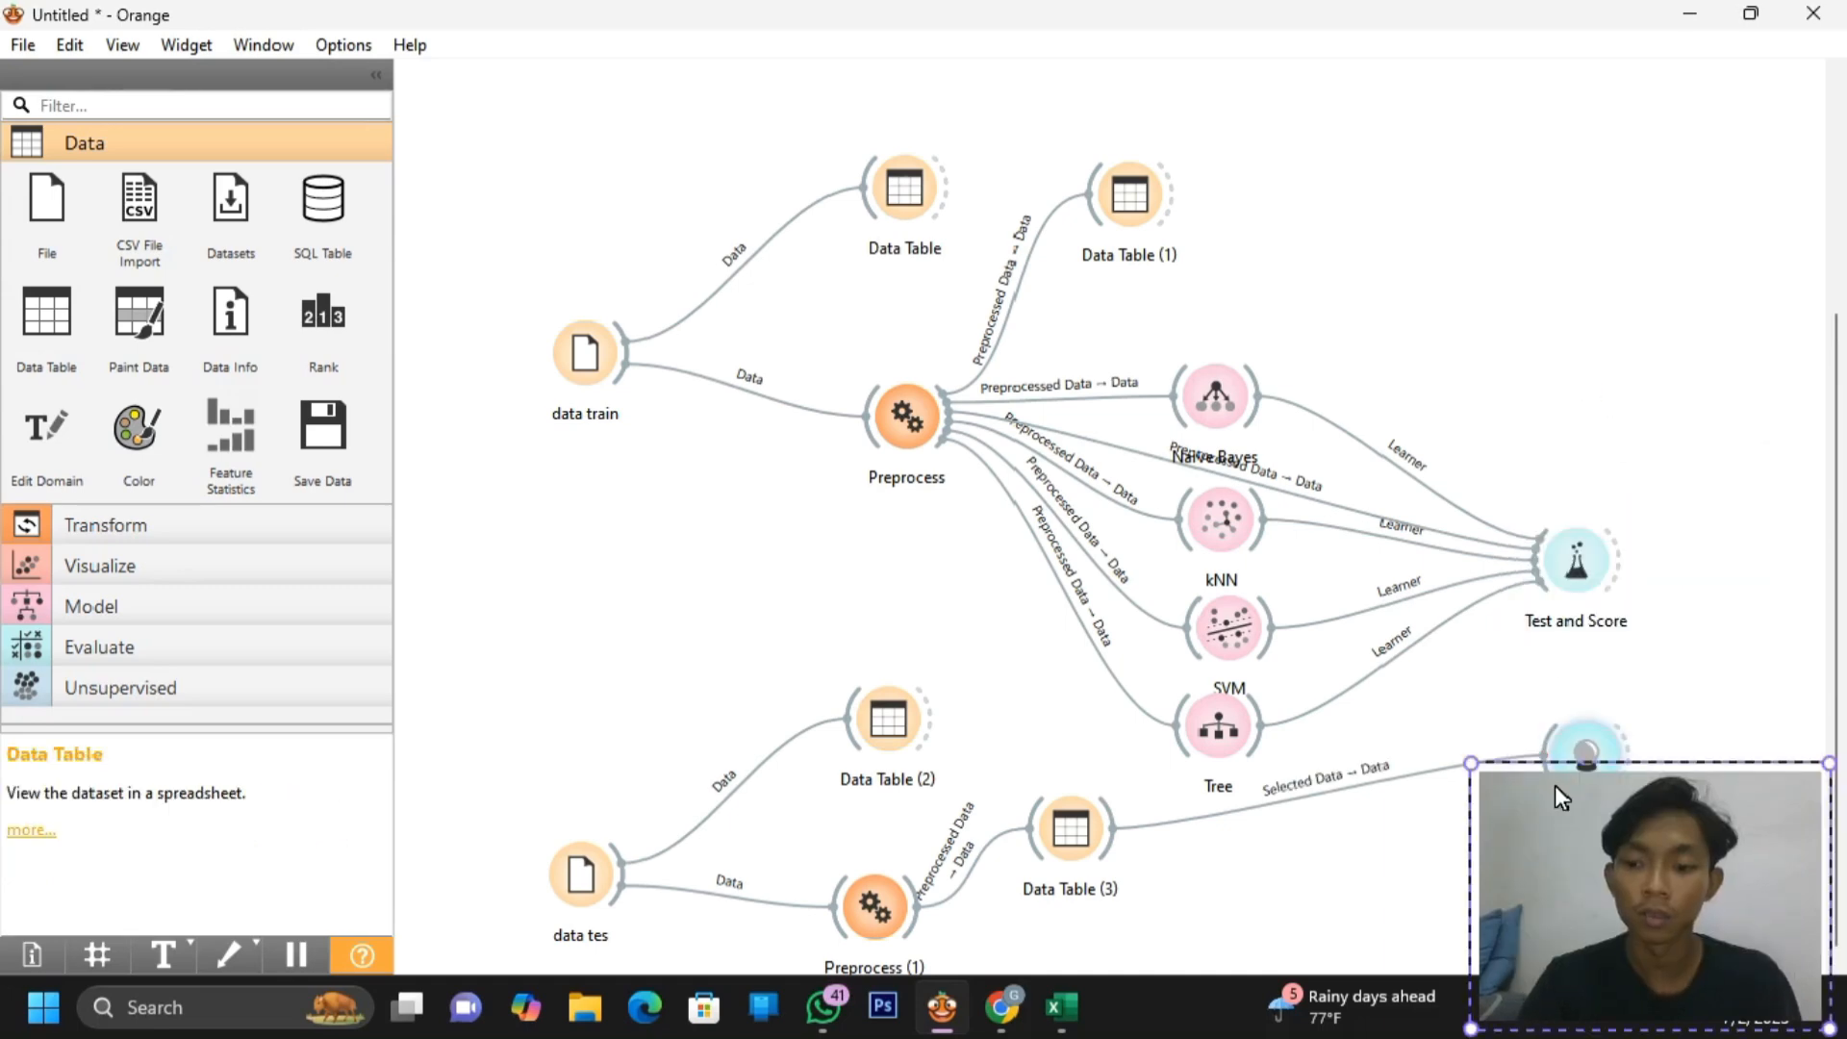
double_click(1565, 744)
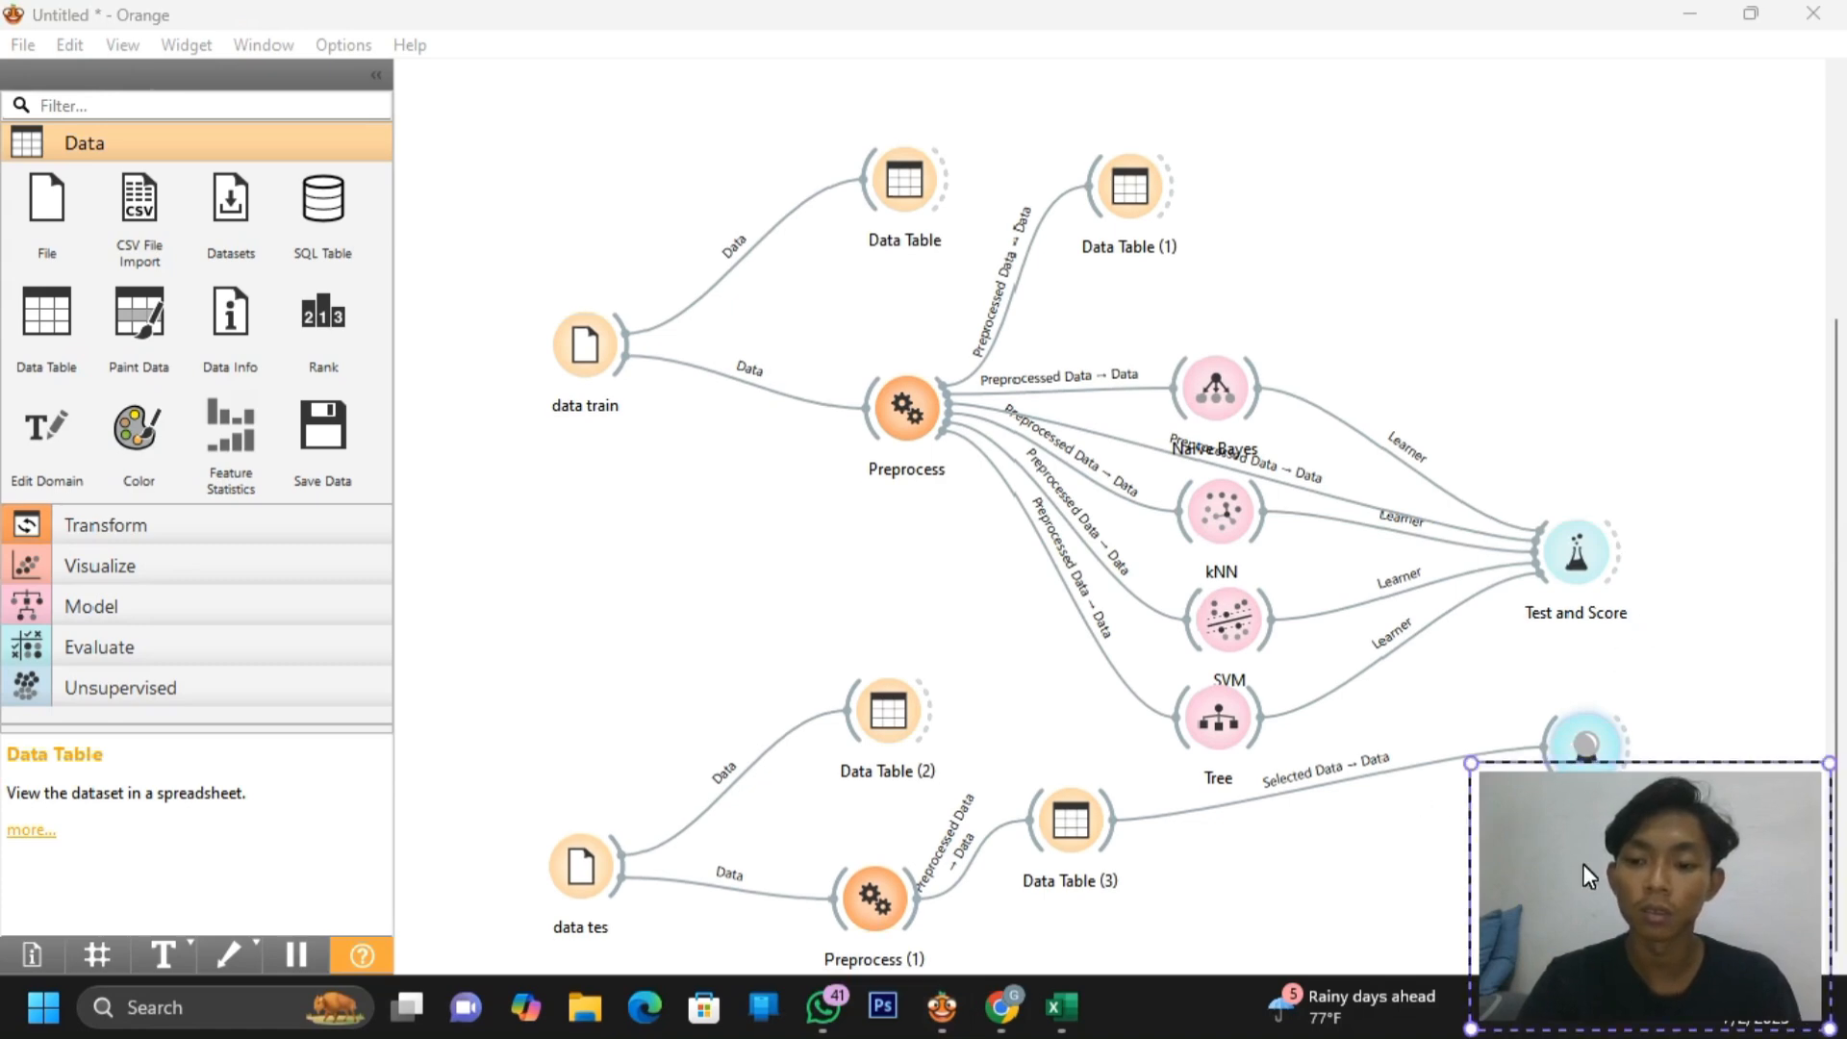
left_click_drag(1583, 864, 1519, 994)
Browse the test predictions, selecting several student rows labelled TERLAMBAT
double_click(1589, 738)
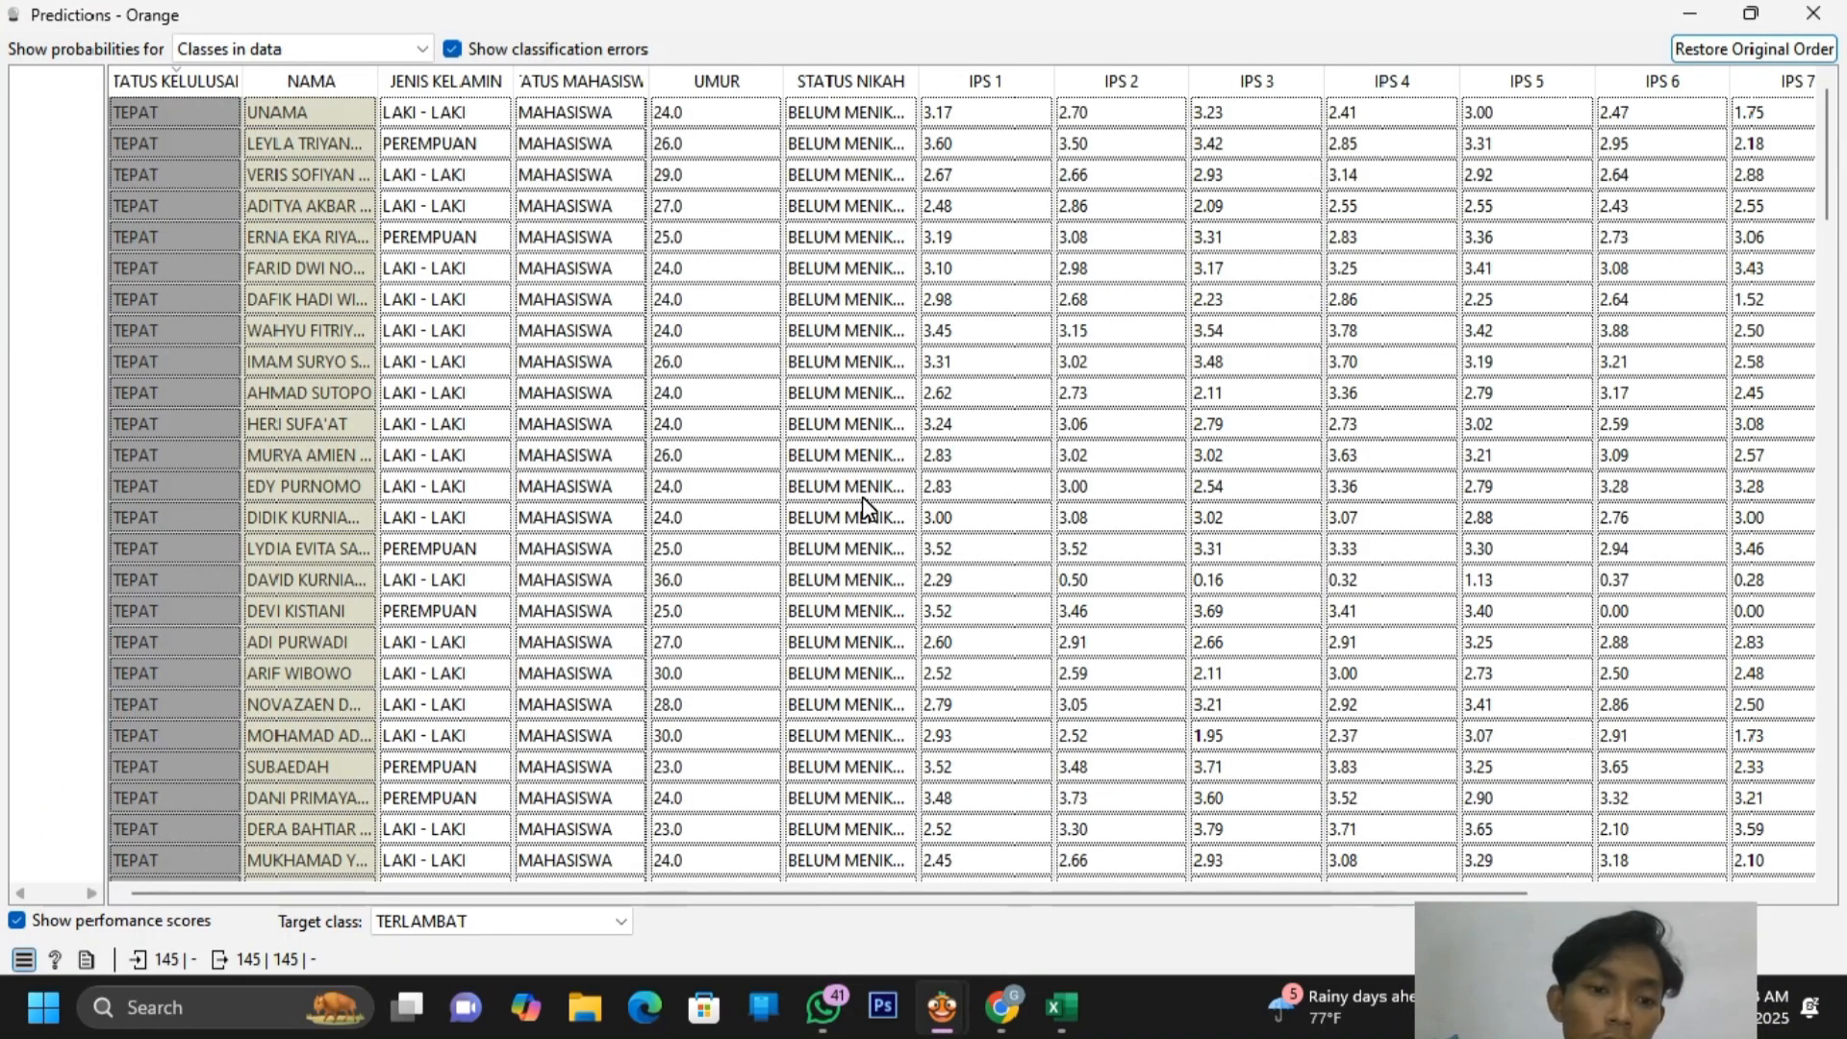
left_click(862, 496)
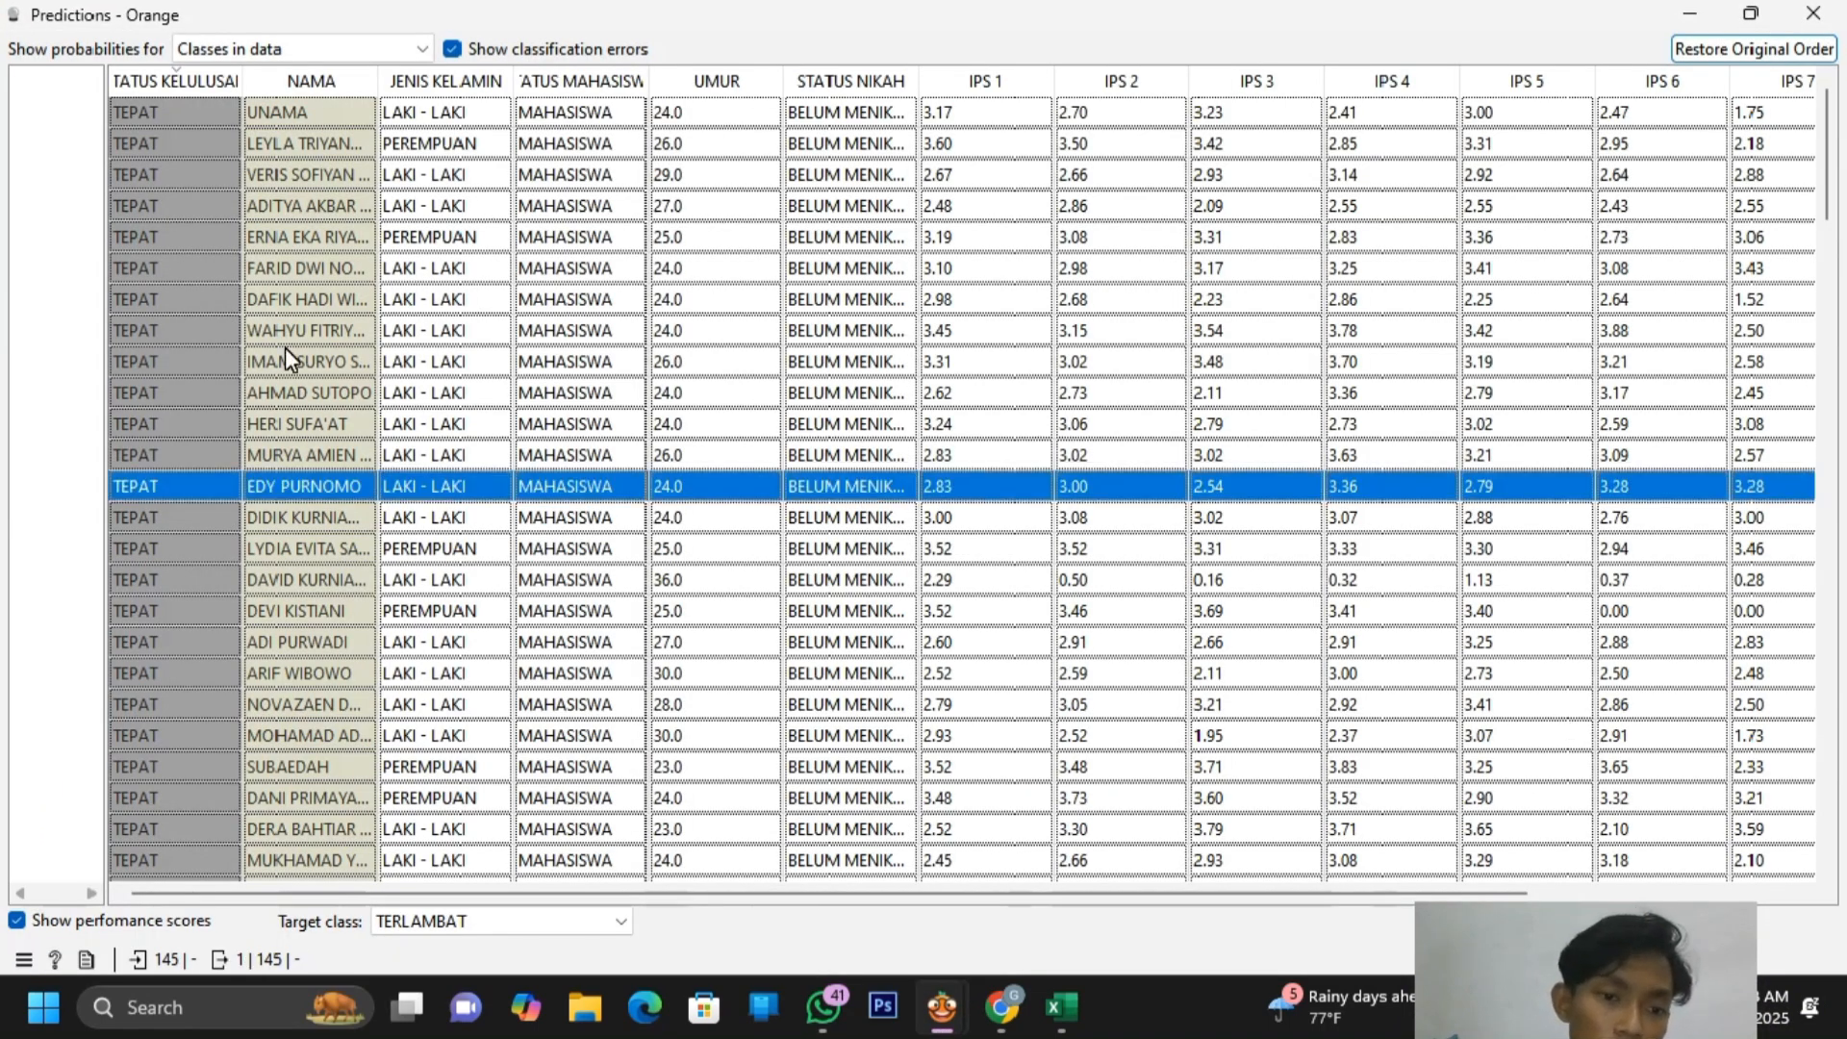
scroll(280, 180, "down", 4)
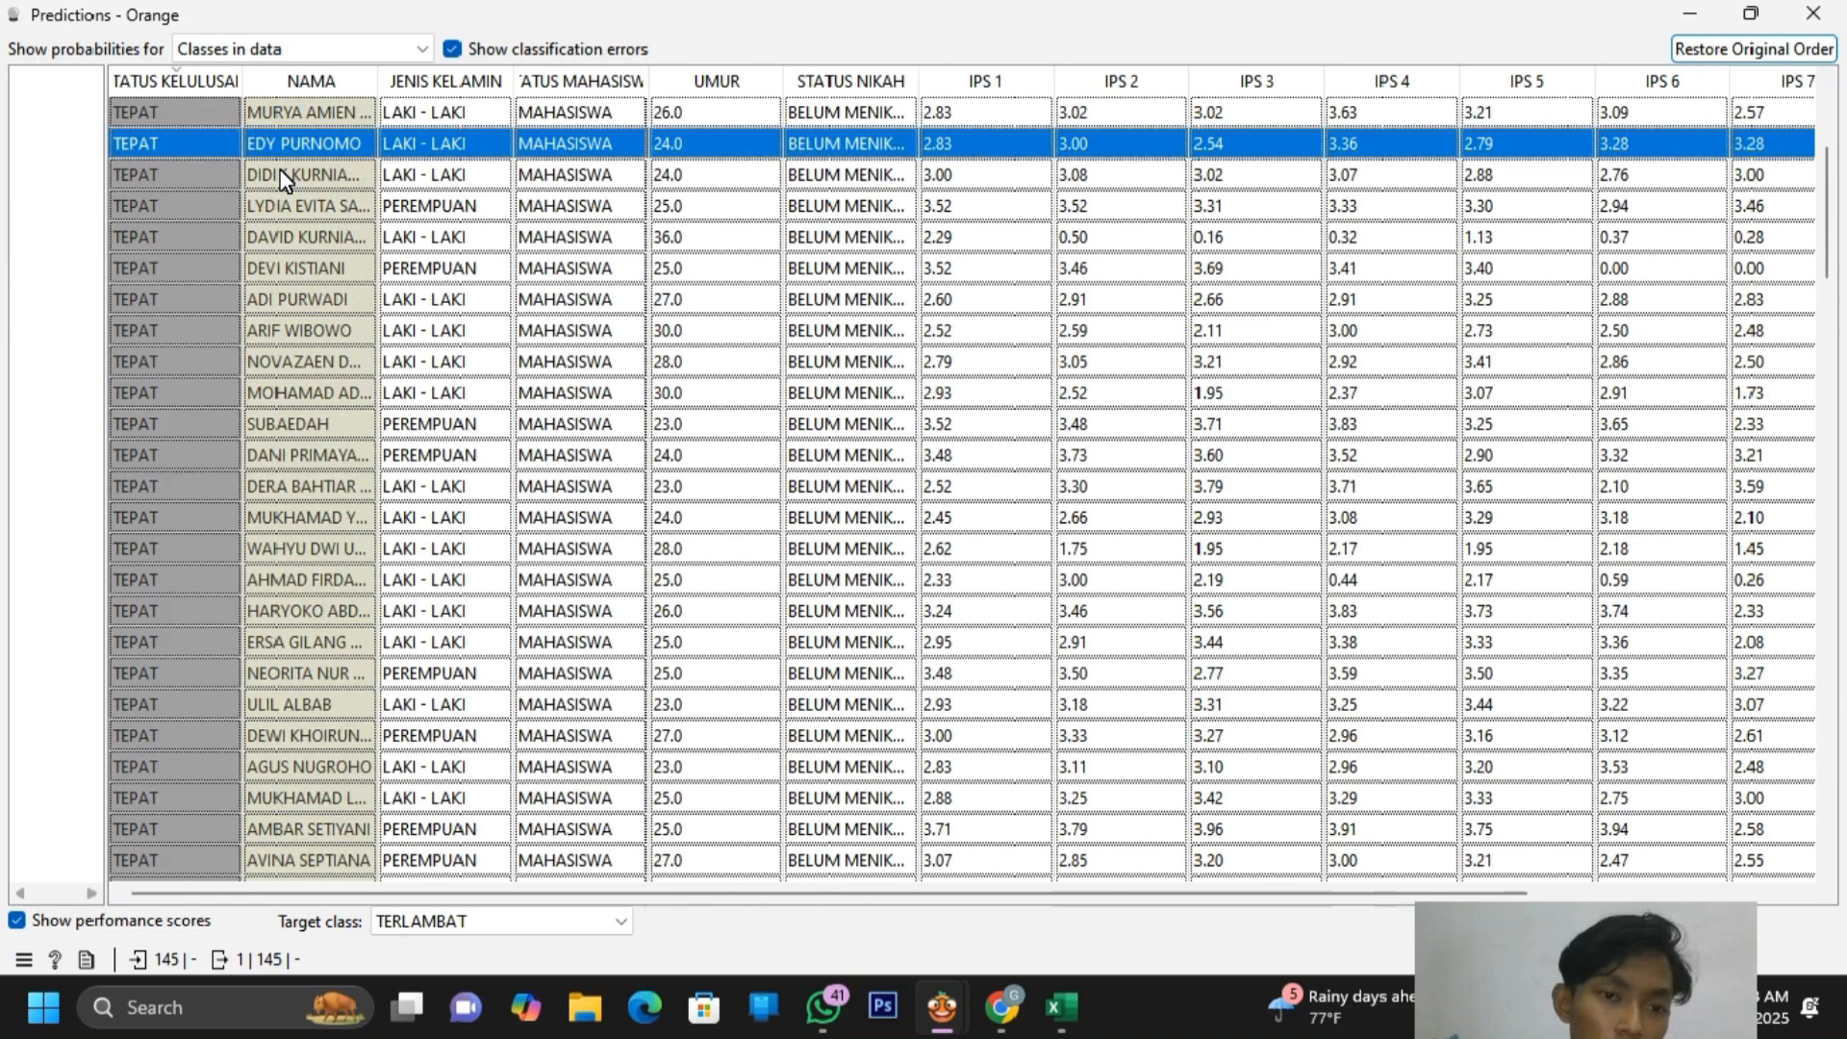
scroll(284, 180, "down", 20)
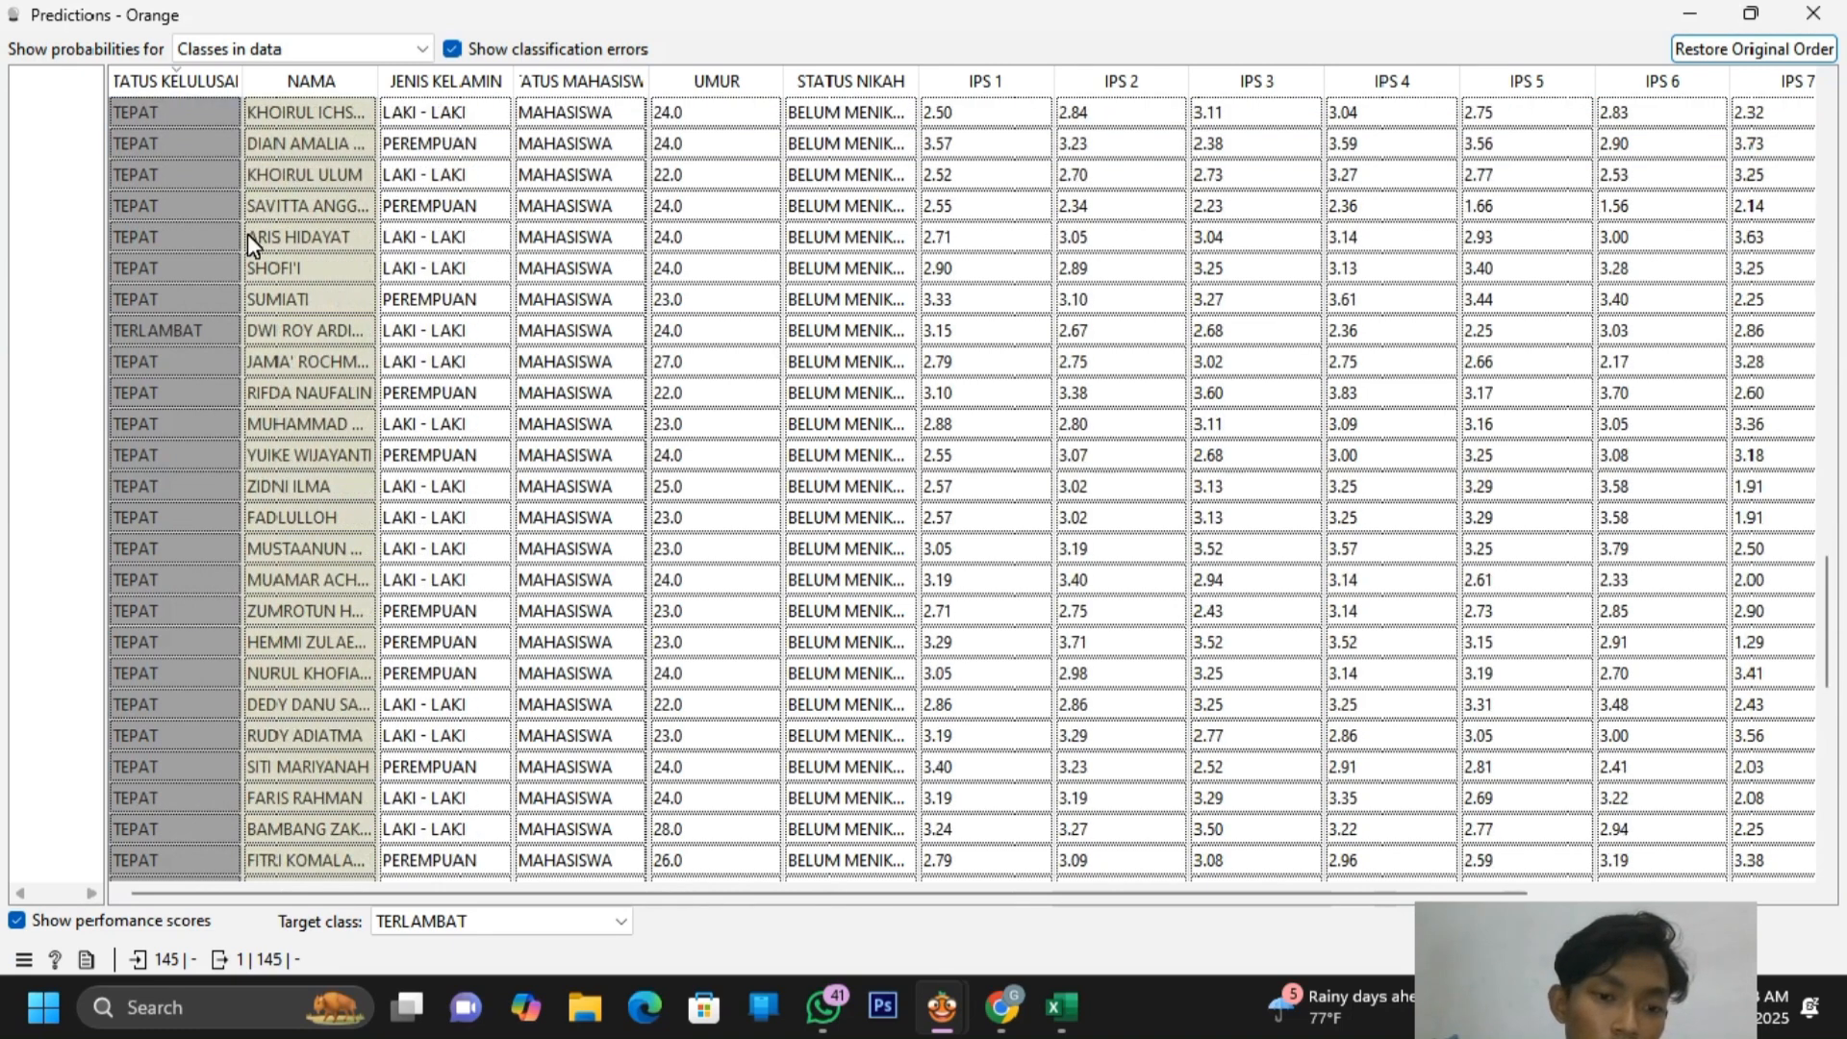
scroll(241, 339, "down", 2)
left_click(186, 148)
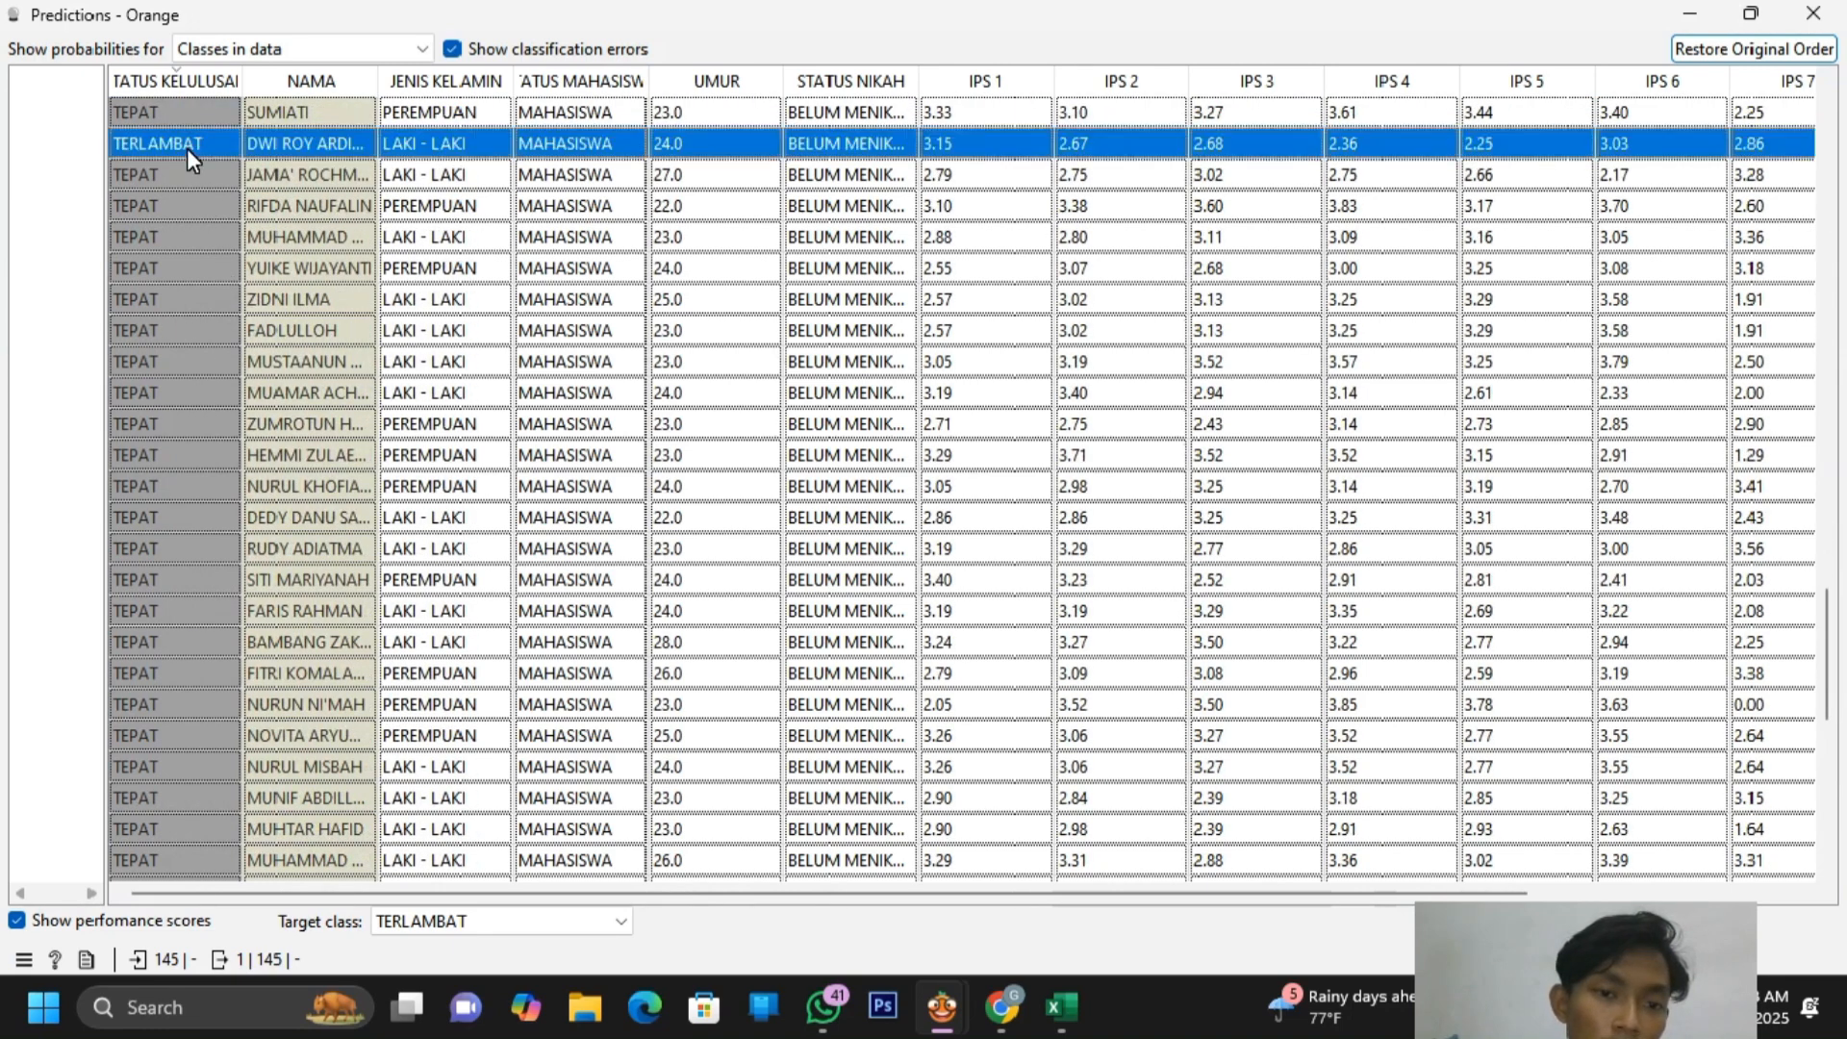
scroll(650, 535, "down", 6)
scroll(650, 535, "down", 2)
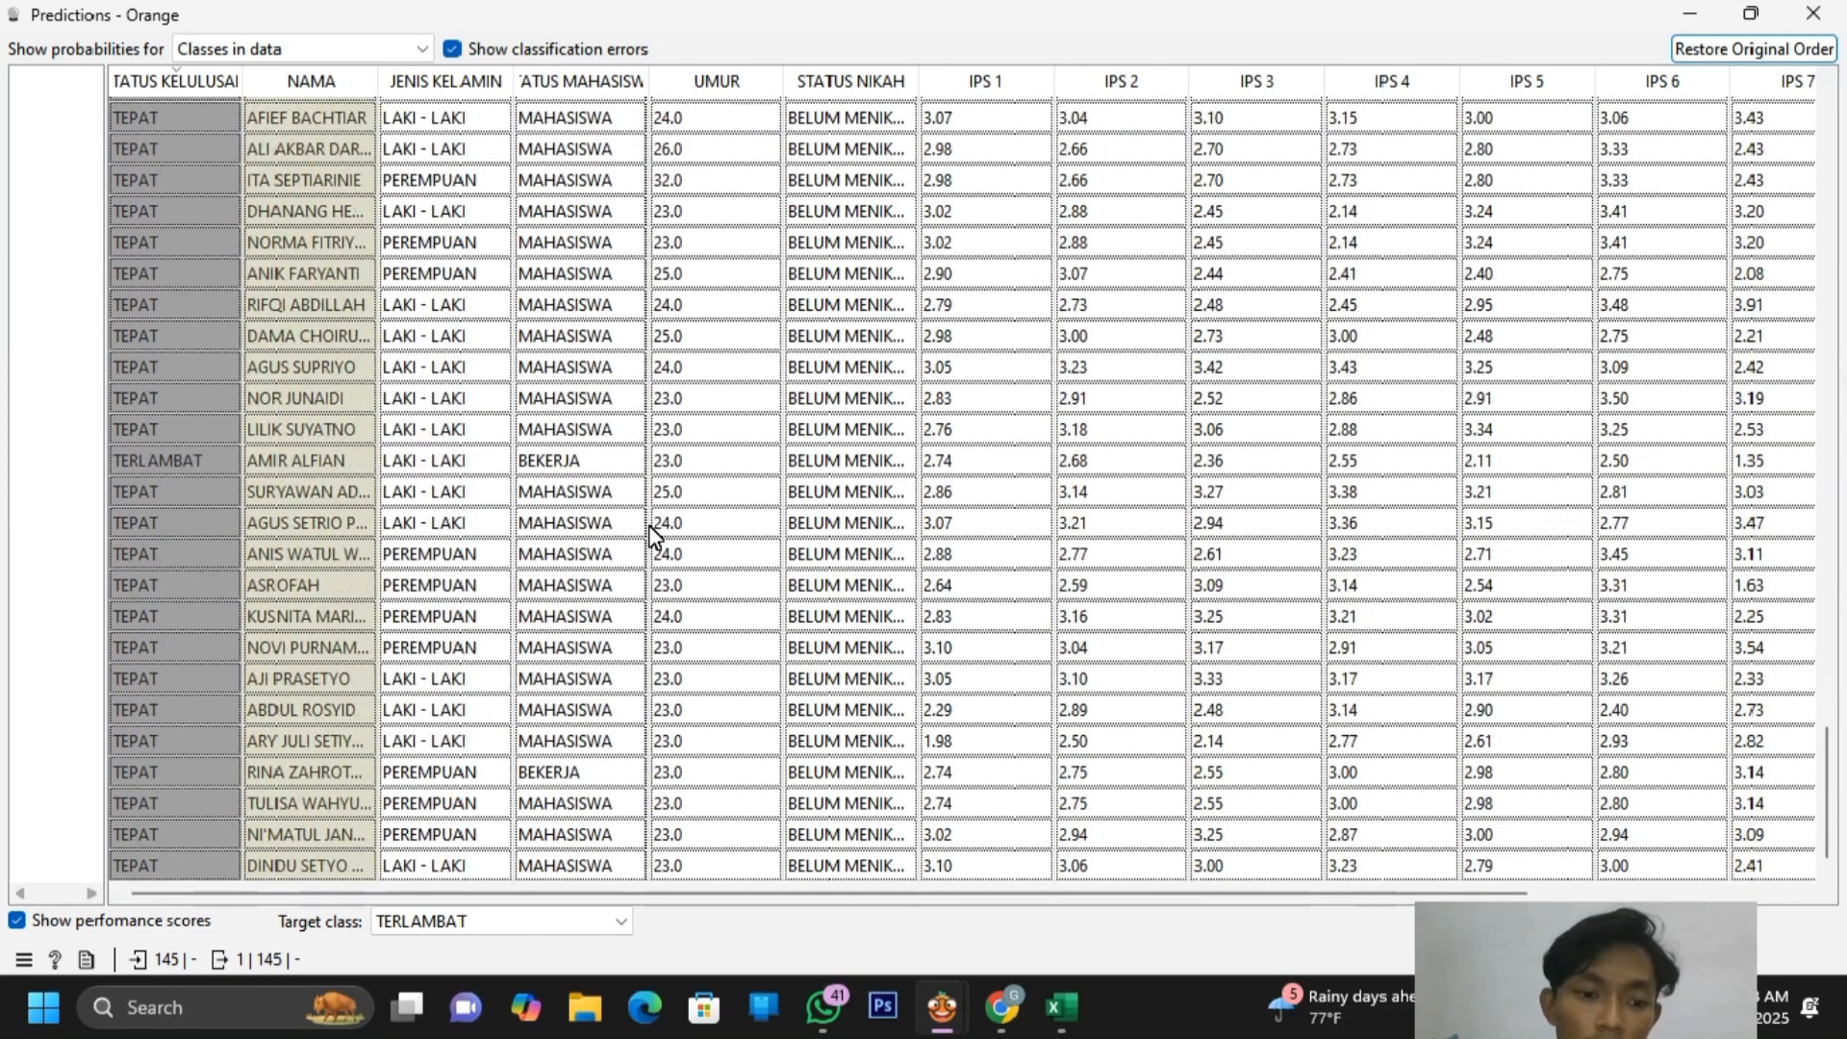
left_click(494, 462)
scroll(495, 463, "up", 20)
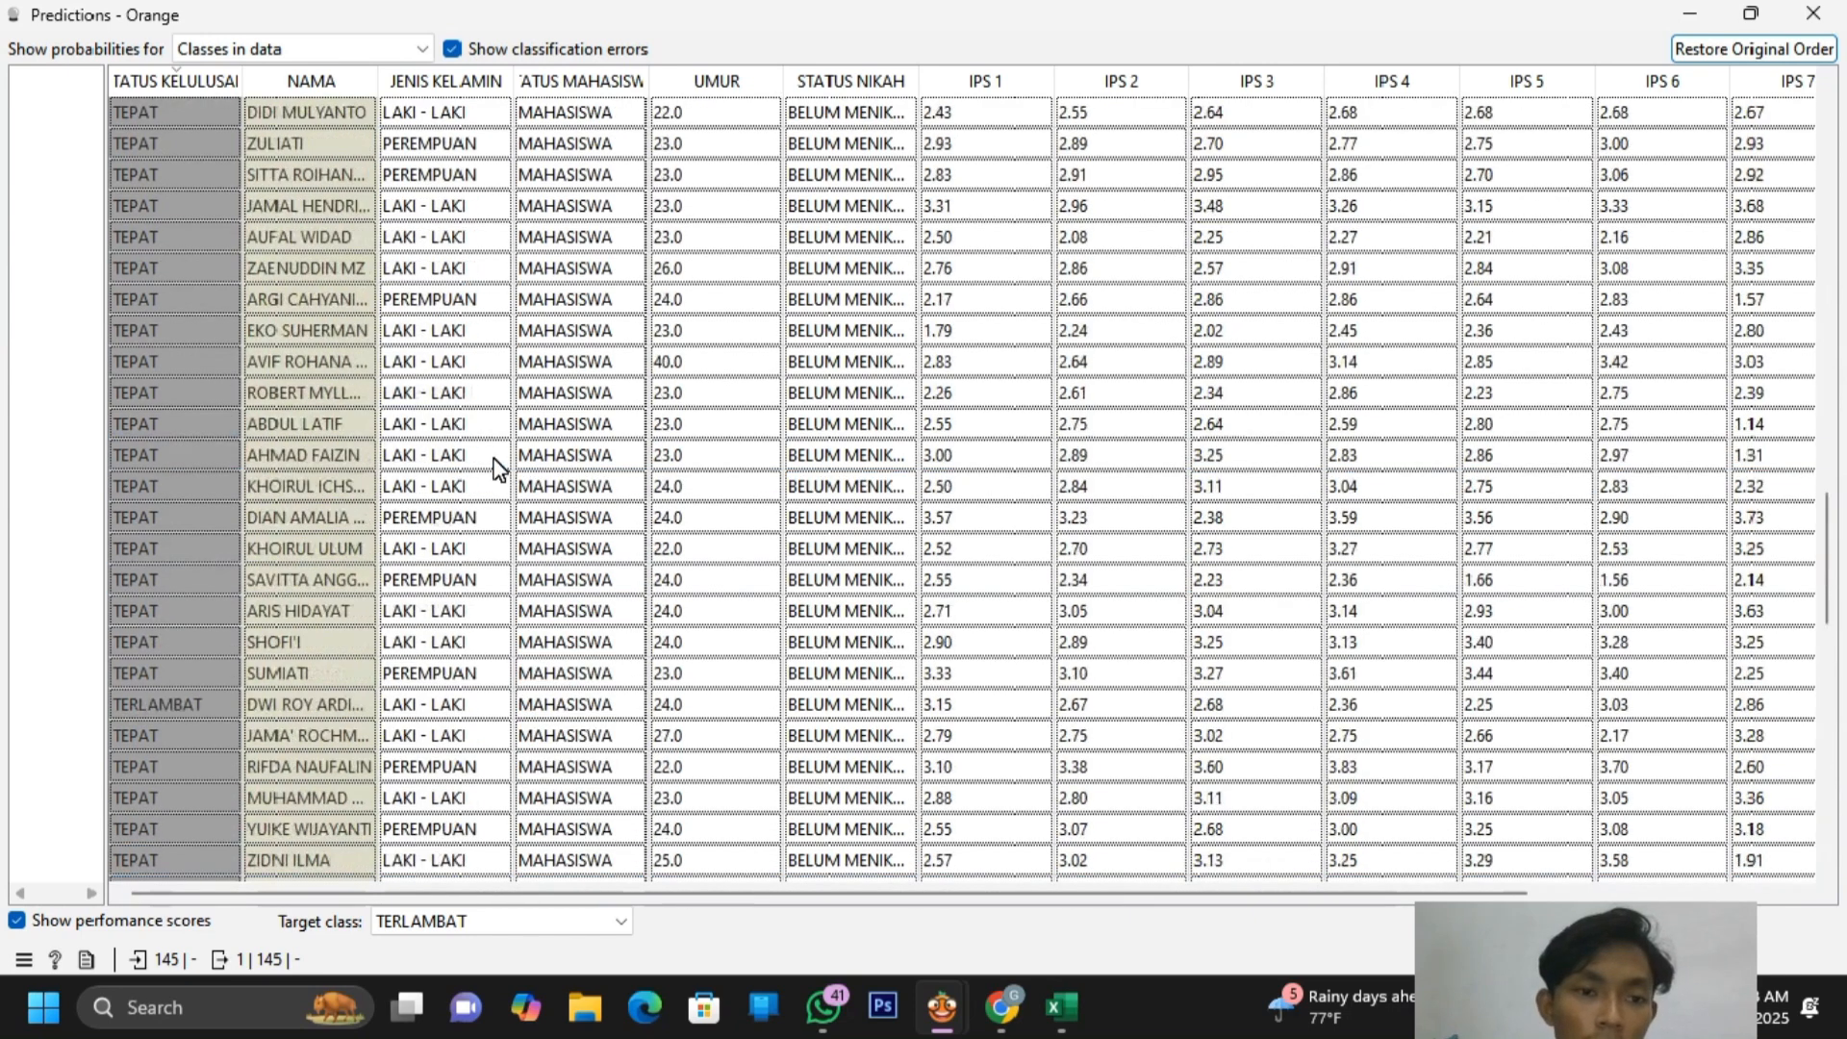
Show probabilities for the TERLAMBAT class, then close the Predictions window
left_click(424, 52)
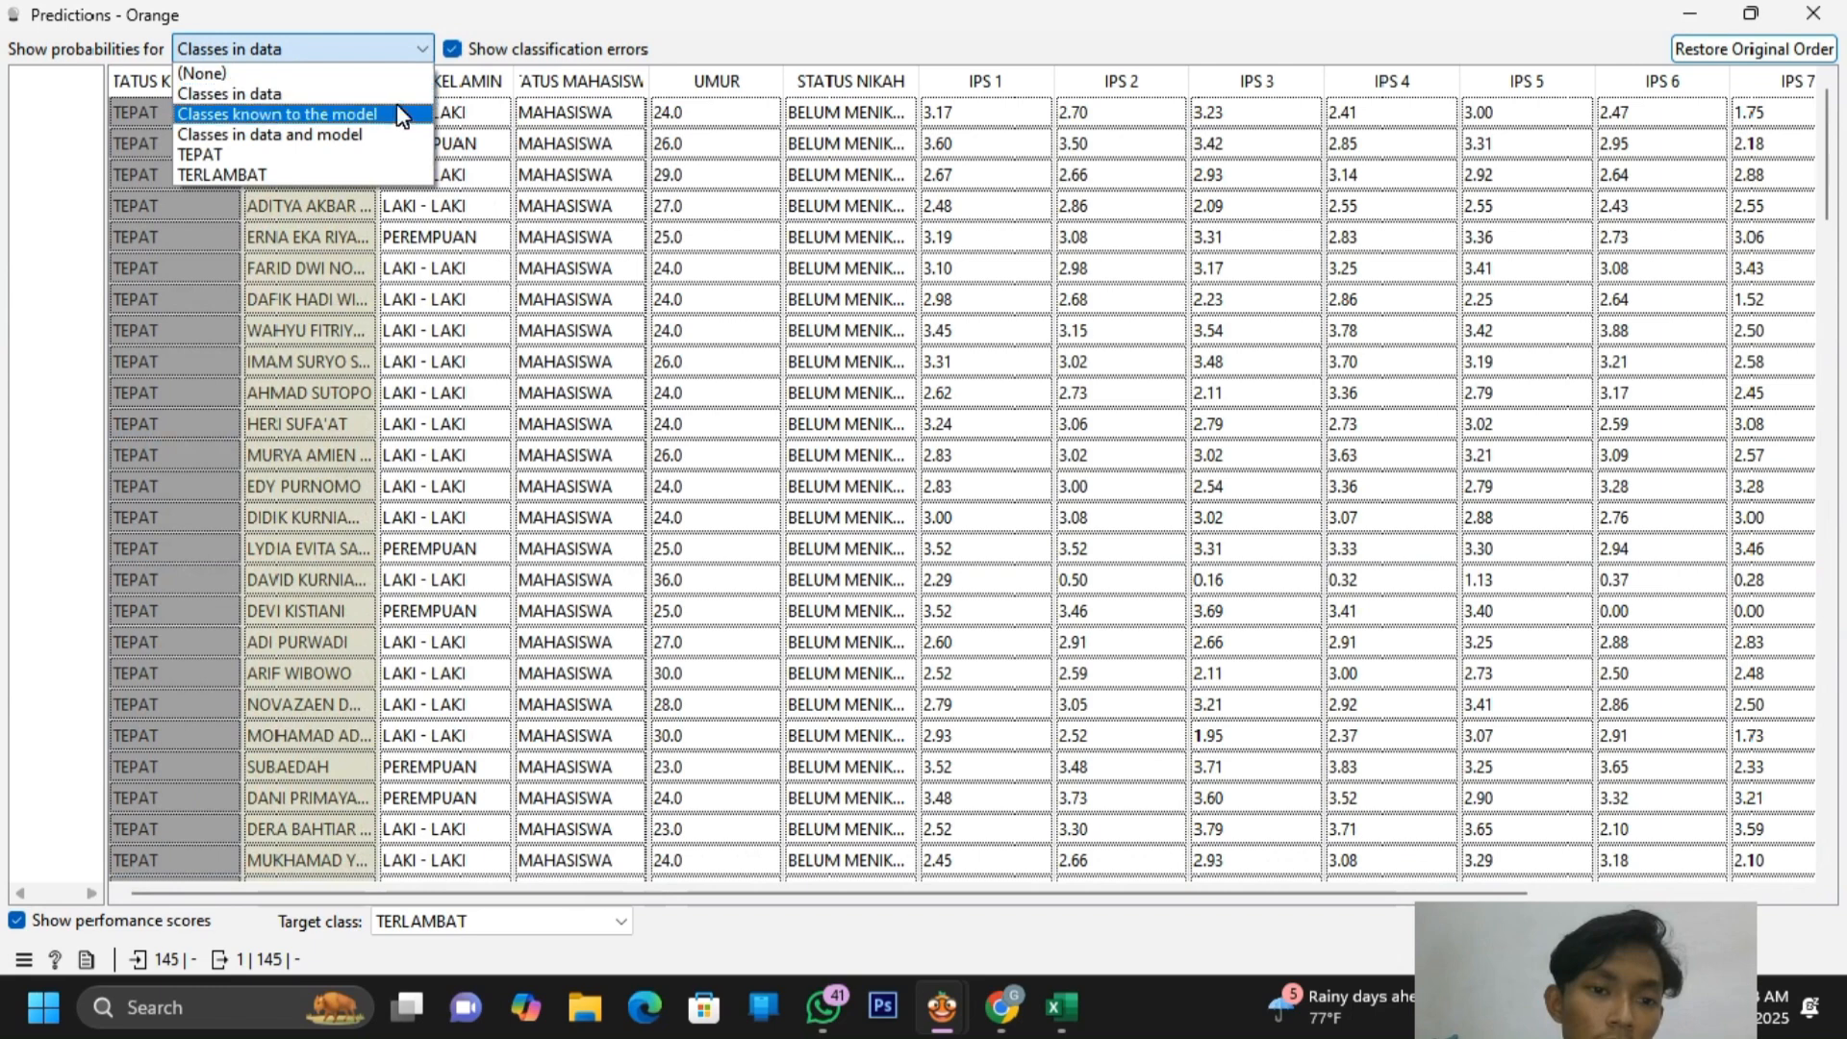
left_click(395, 115)
left_click(410, 56)
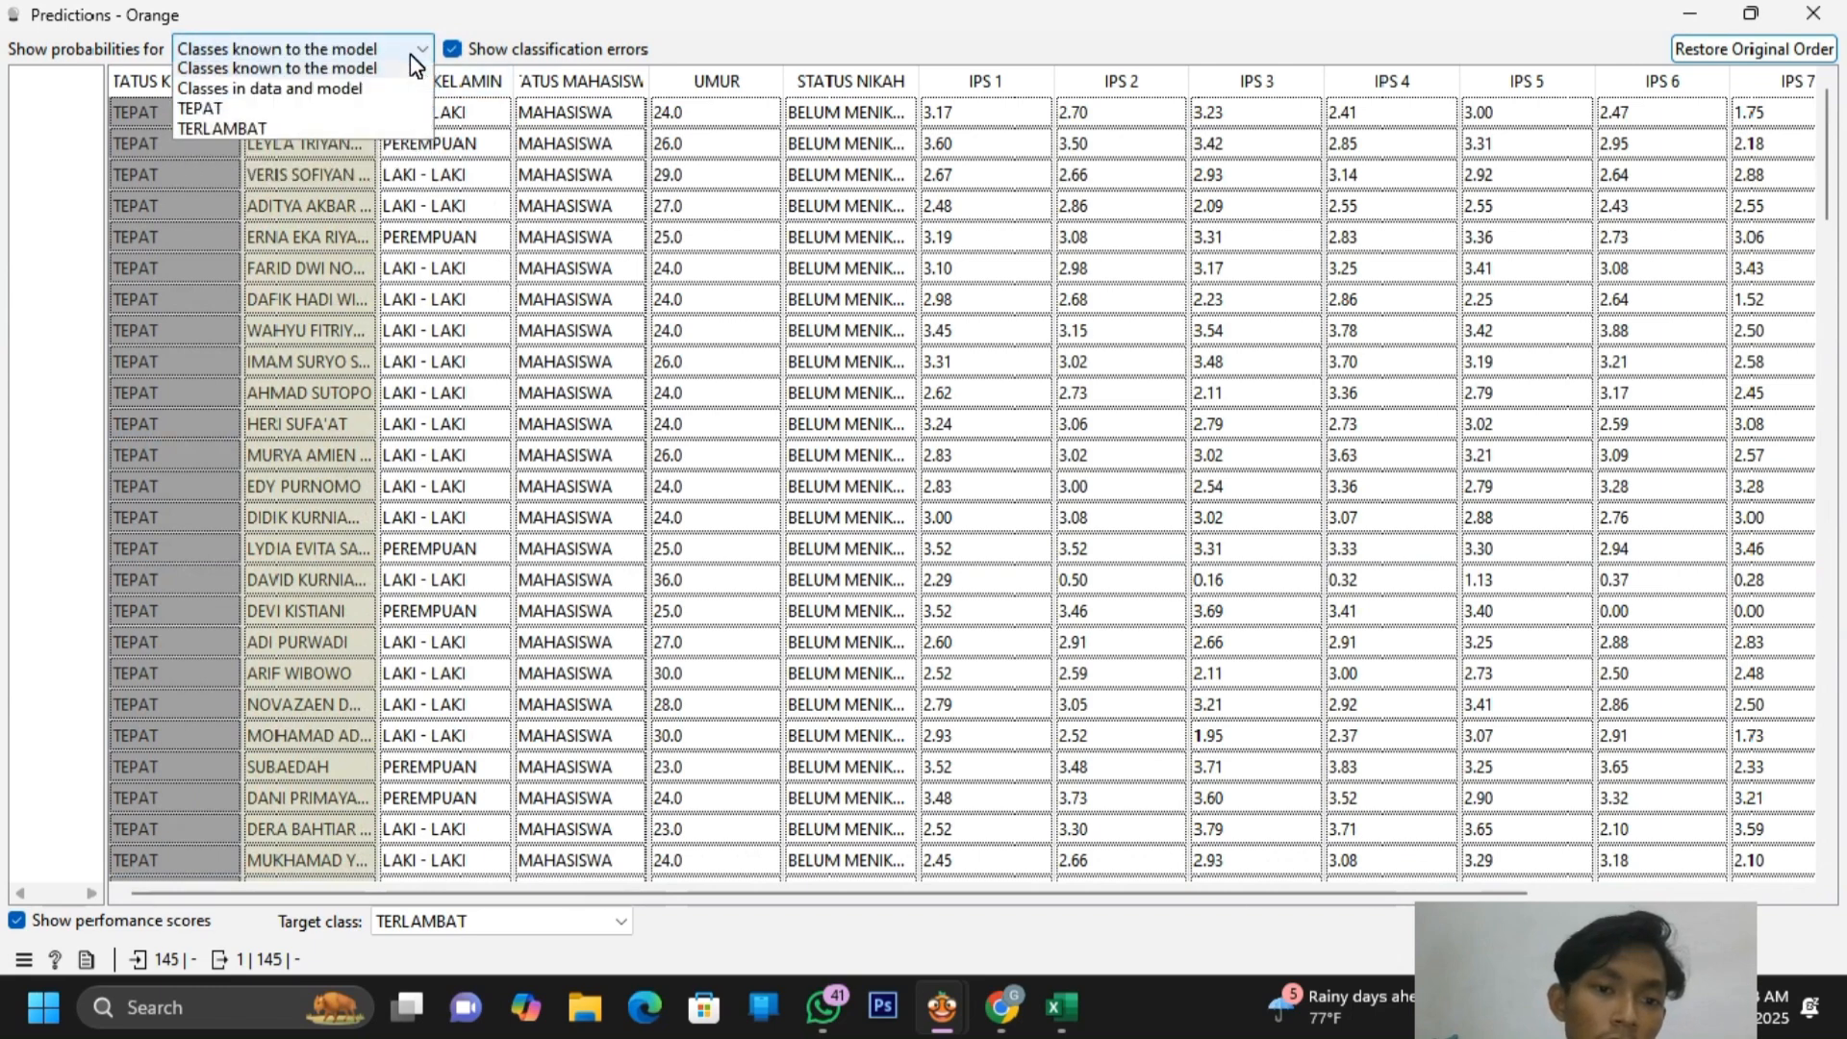
left_click(359, 167)
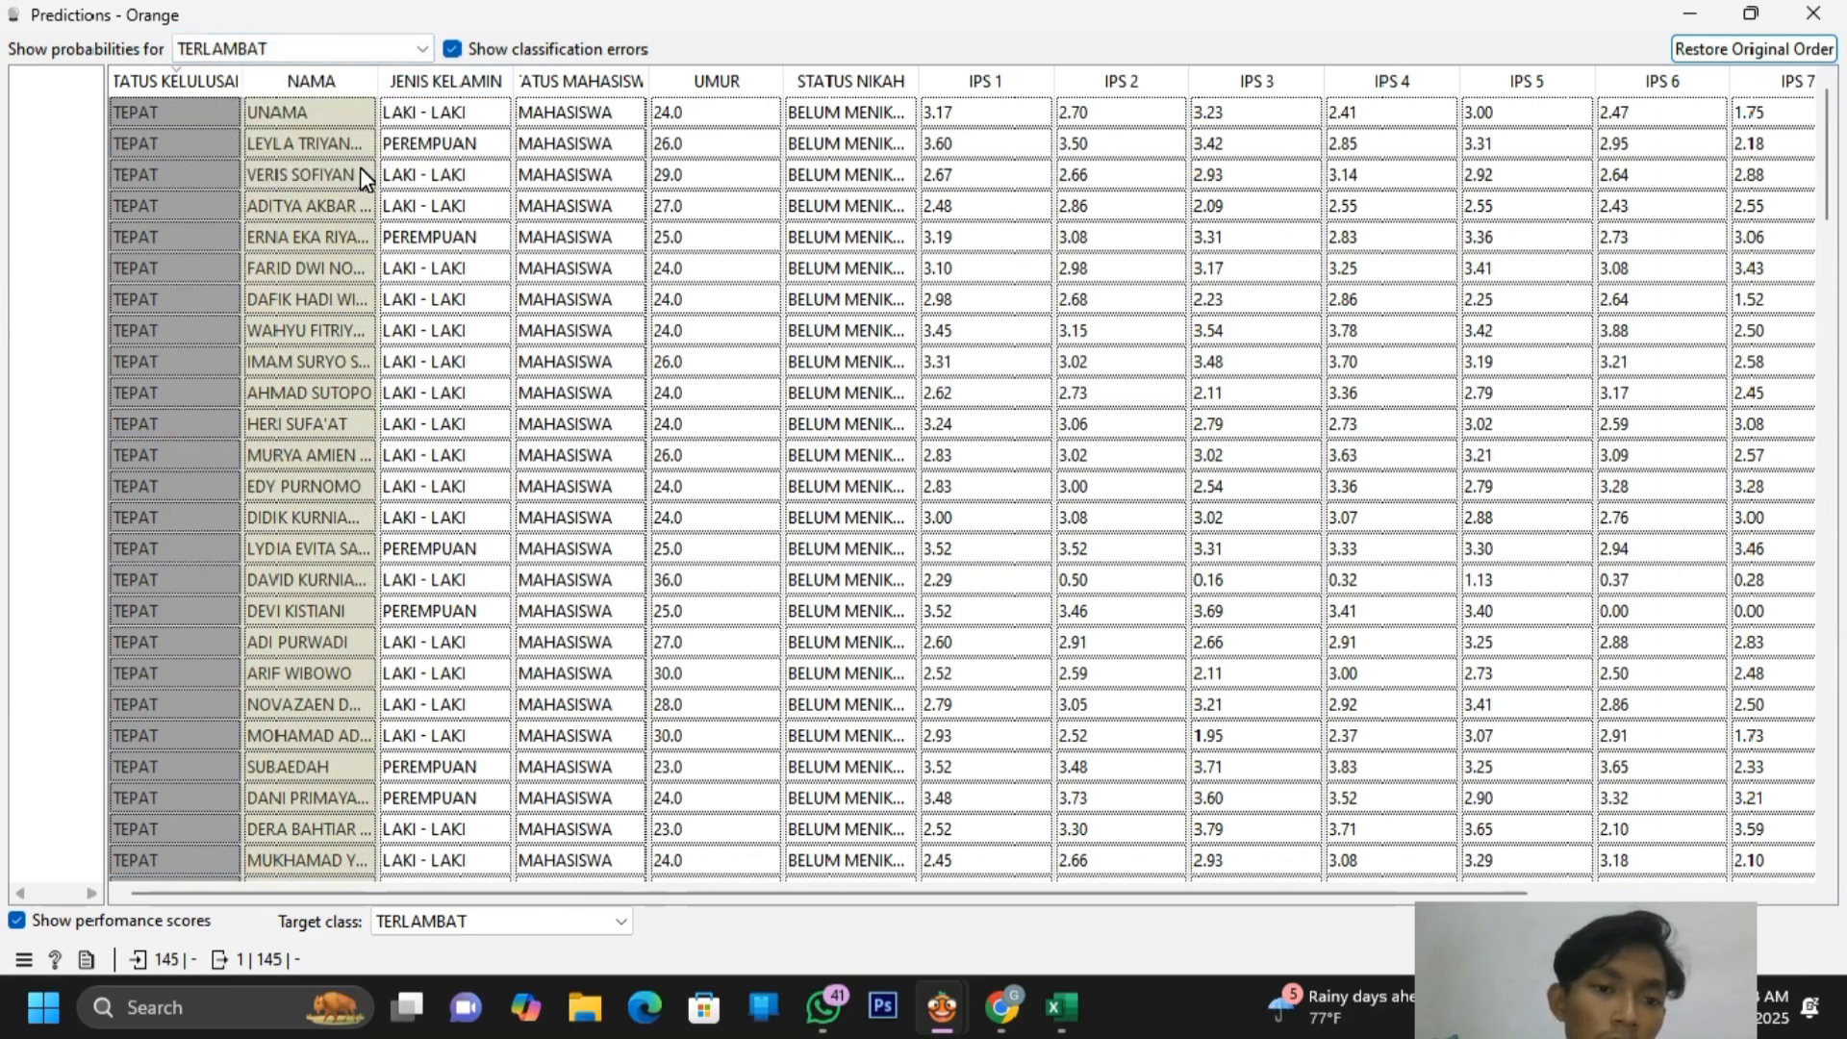
left_click(359, 167)
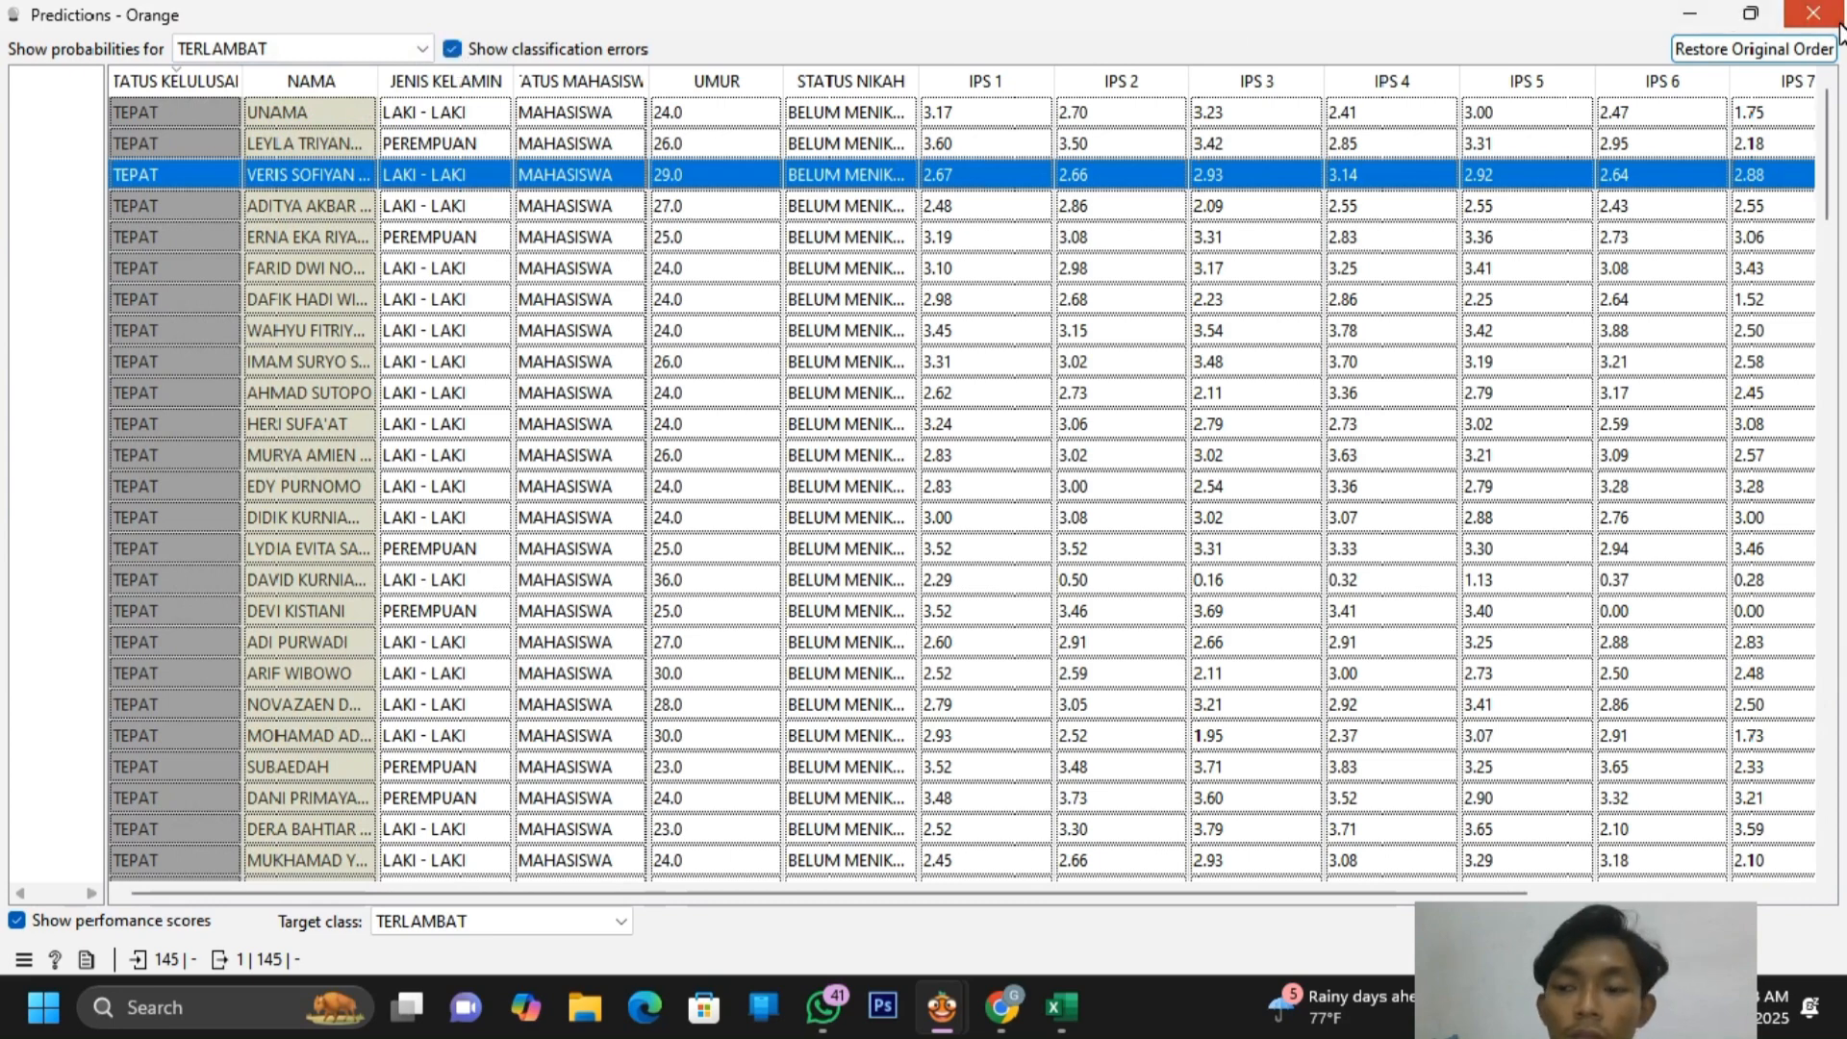
left_click(1814, 13)
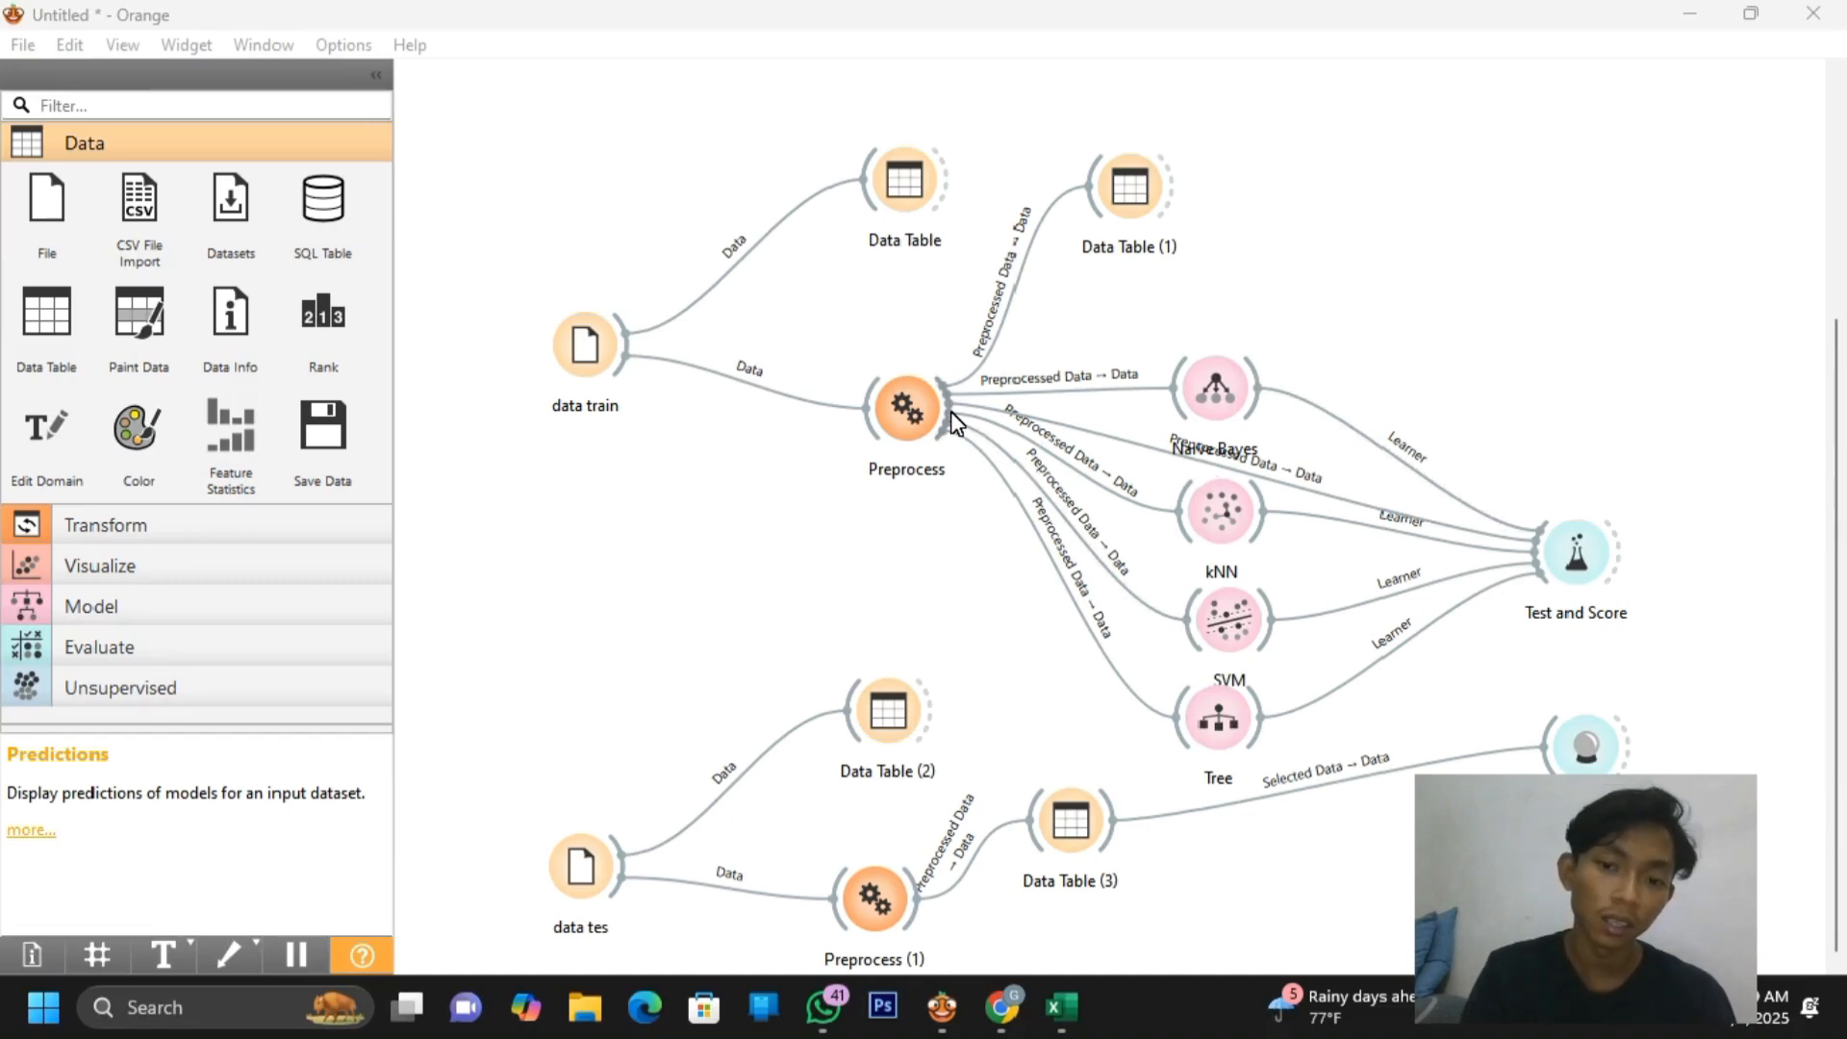
Link a new Pivot Table widget to Preprocess's output
left_click_drag(948, 408, 958, 514)
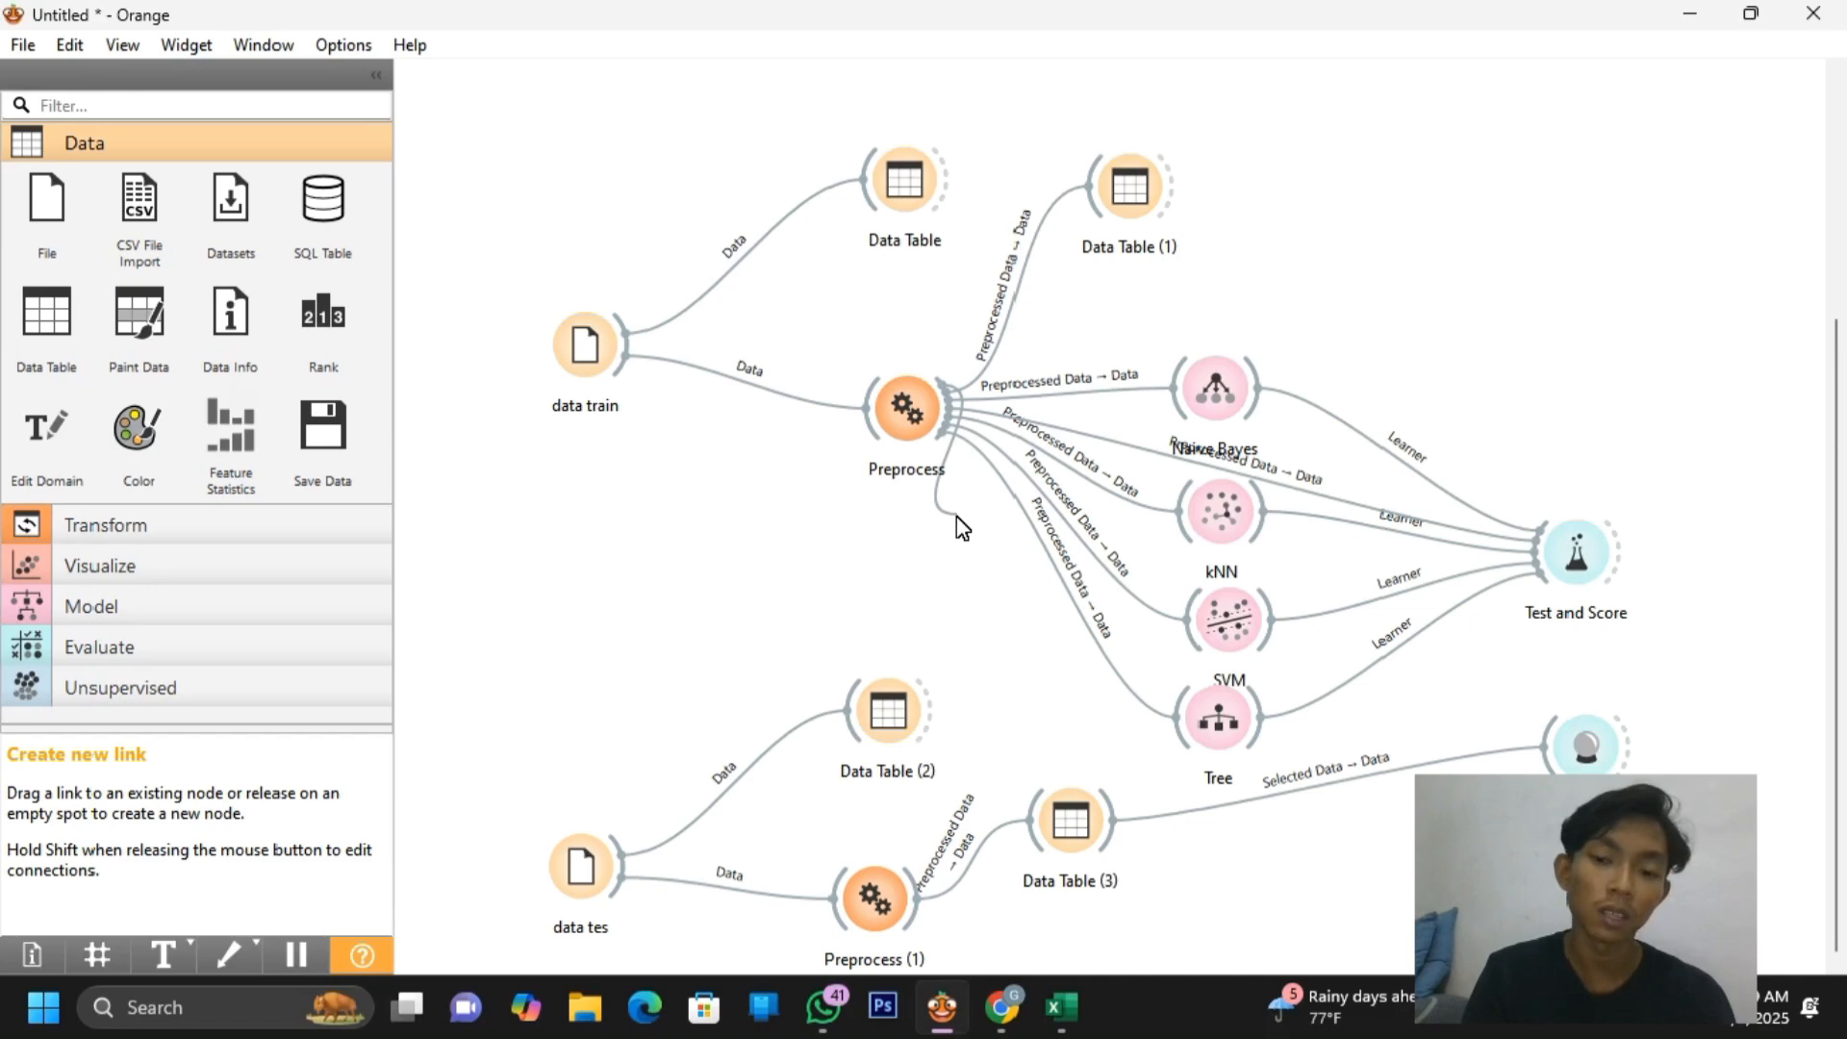
left_click_drag(957, 518, 956, 517)
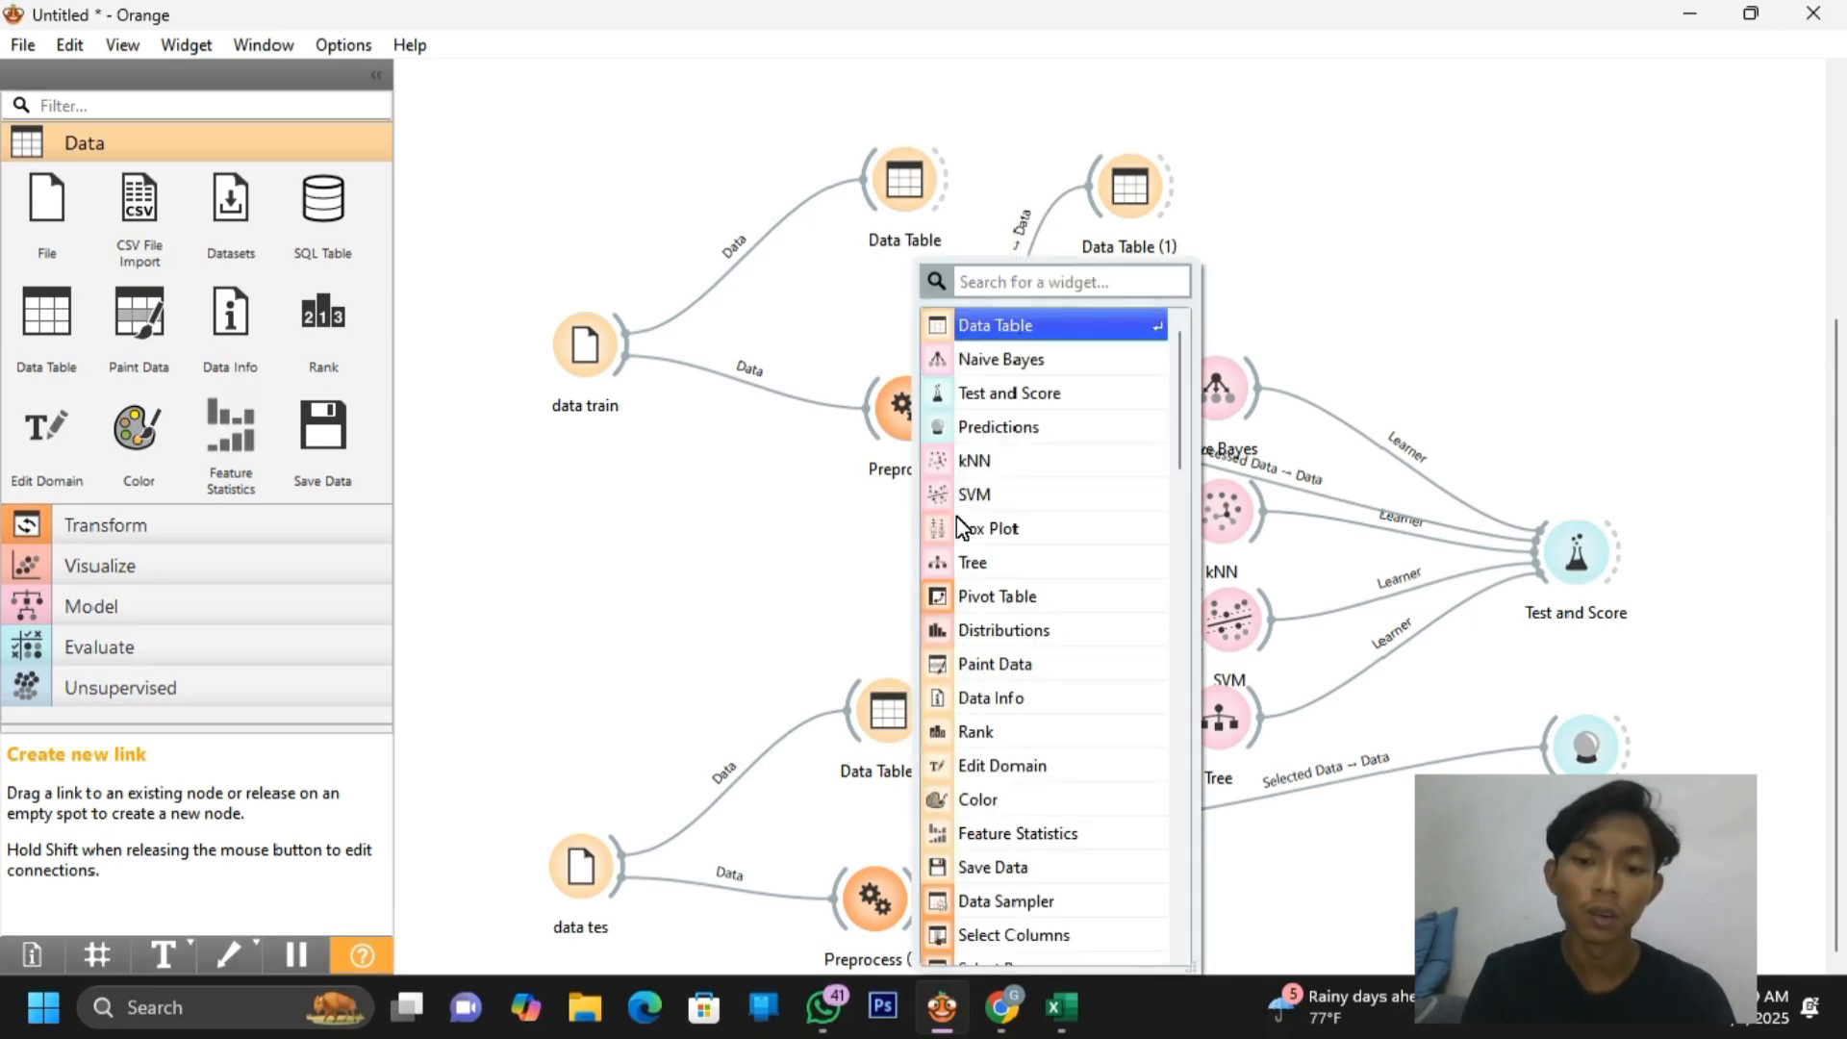
left_click(974, 595)
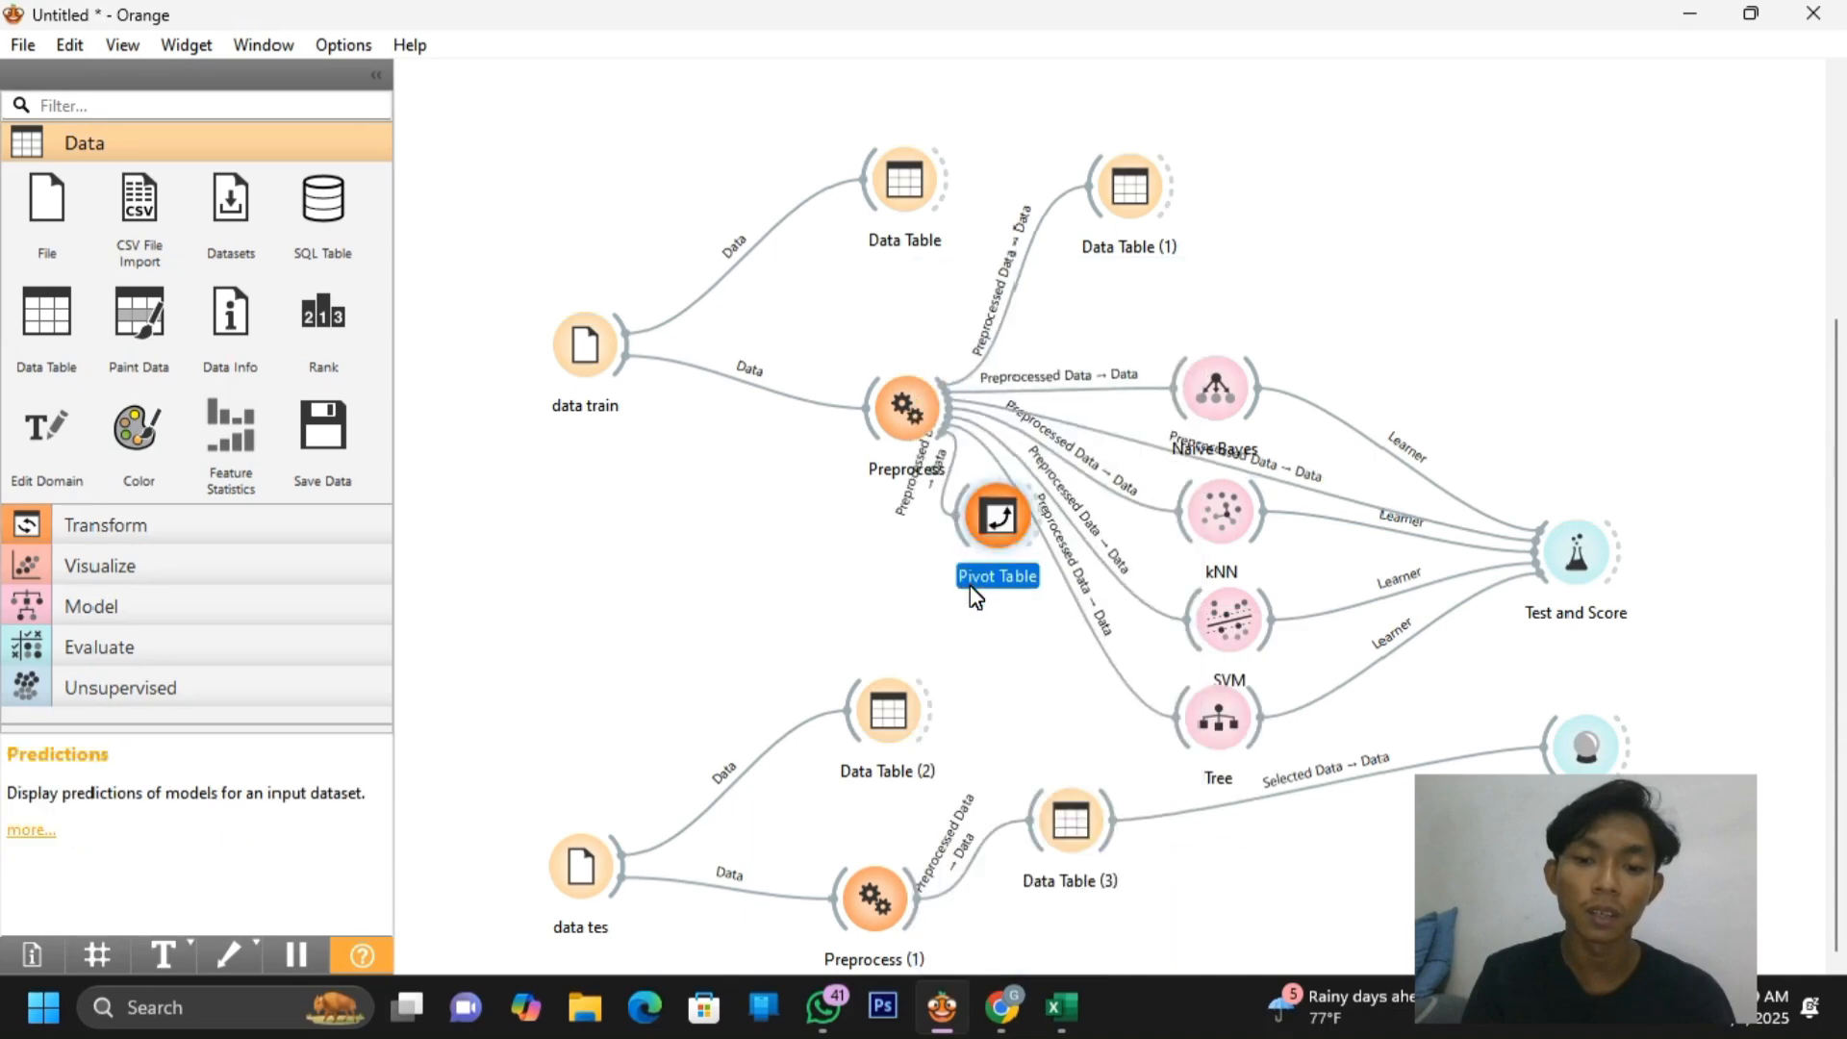
Add a Distributions widget from Preprocess via 'dis', then space both new nodes below Preprocess
left_click_drag(945, 431, 924, 586)
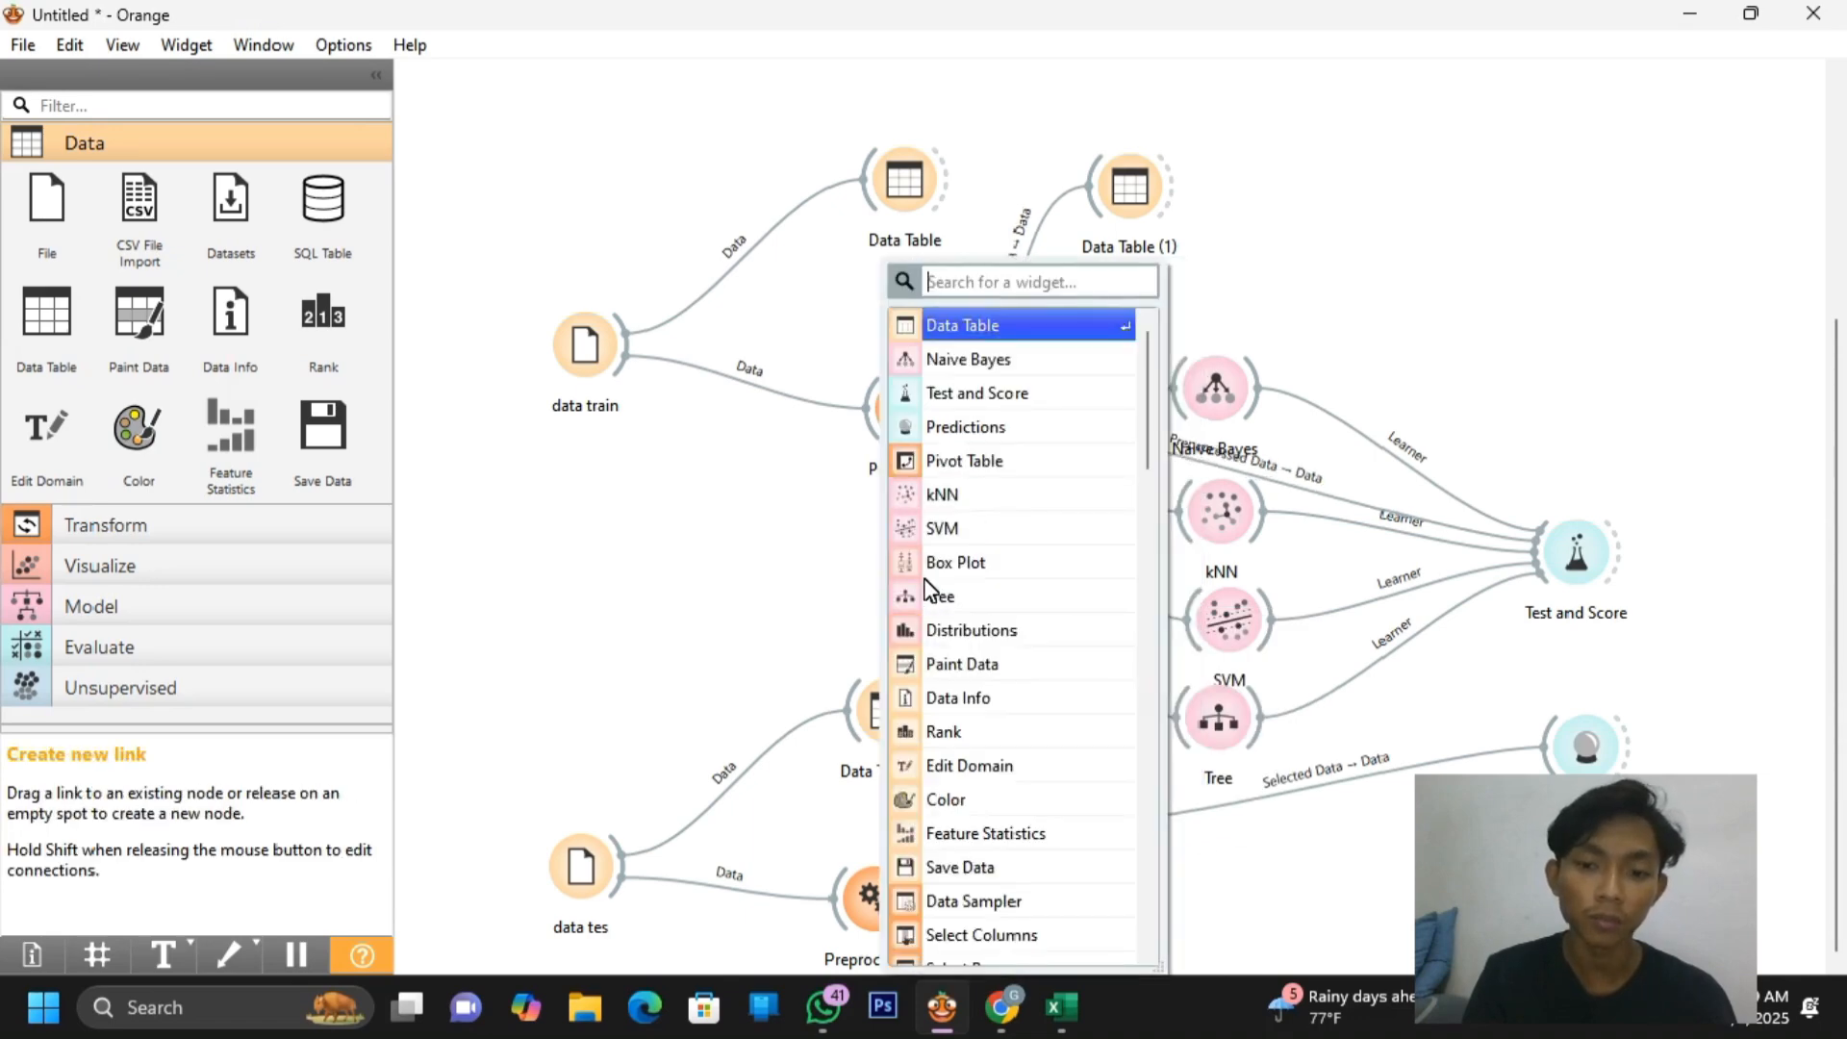
scroll(959, 609, "down", 3)
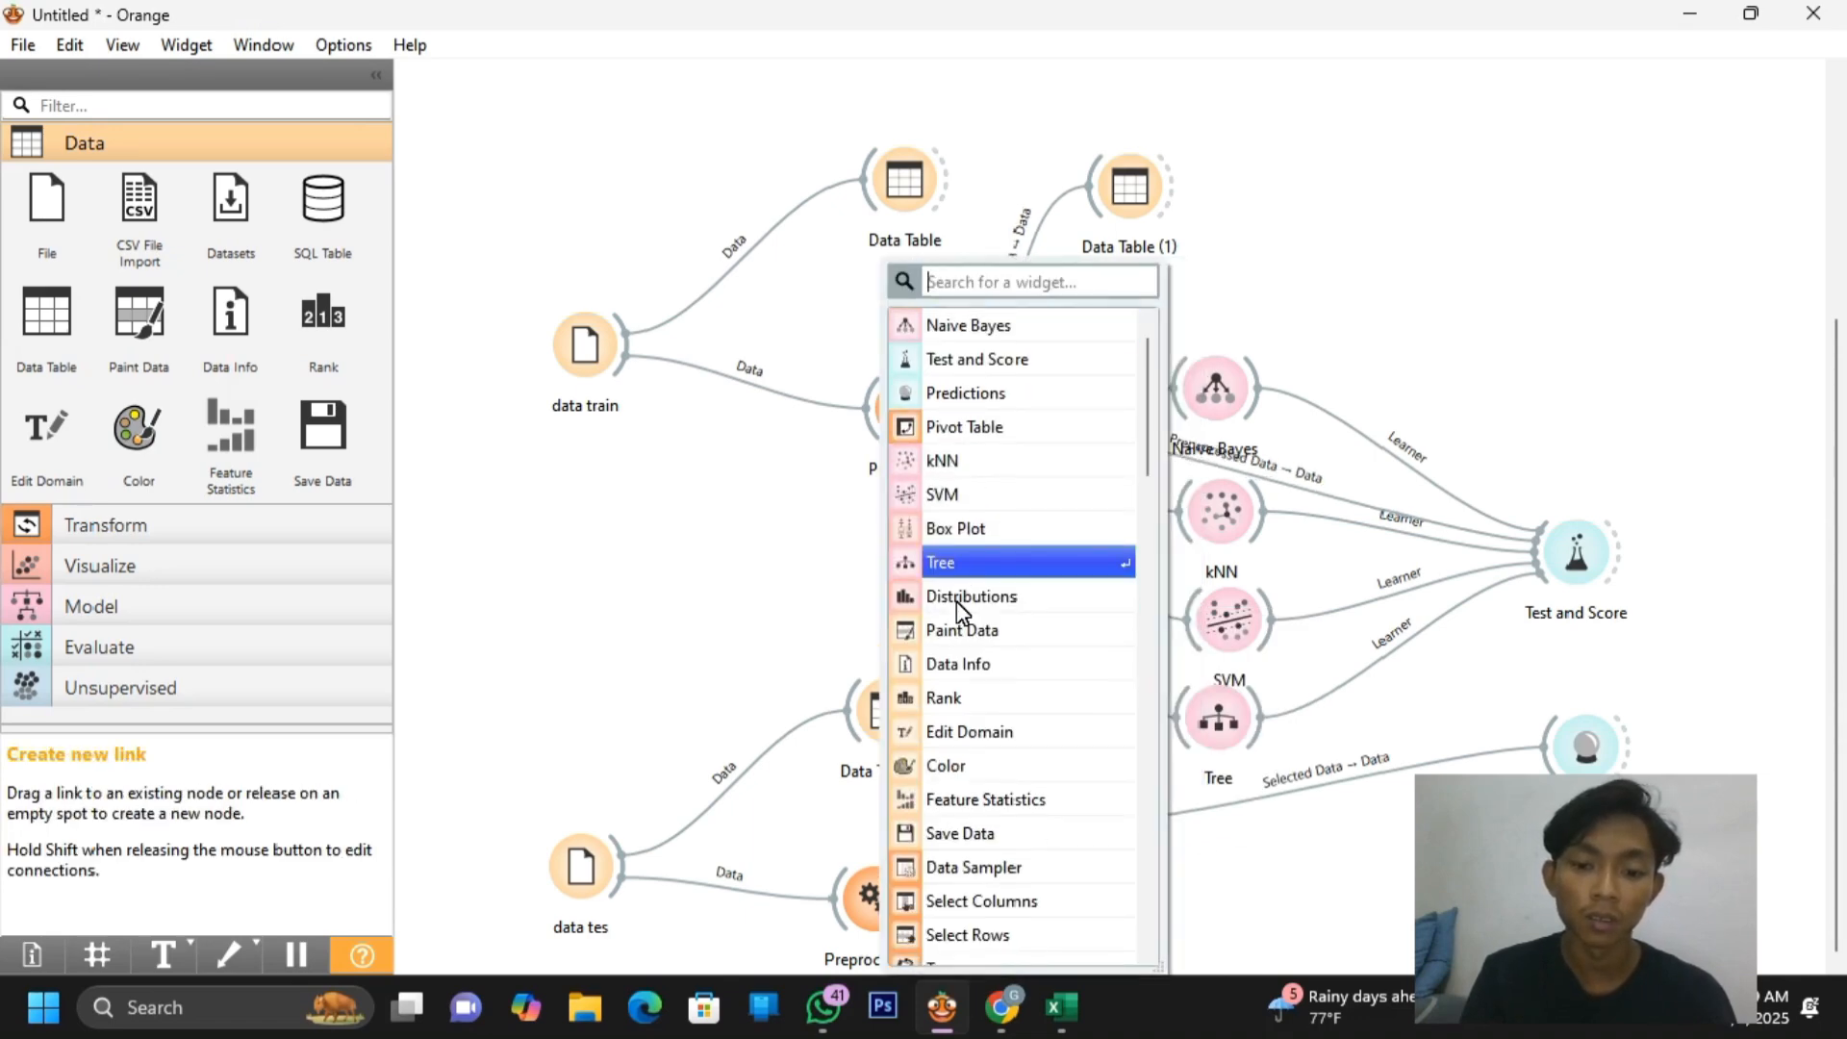
scroll(959, 609, "down", 5)
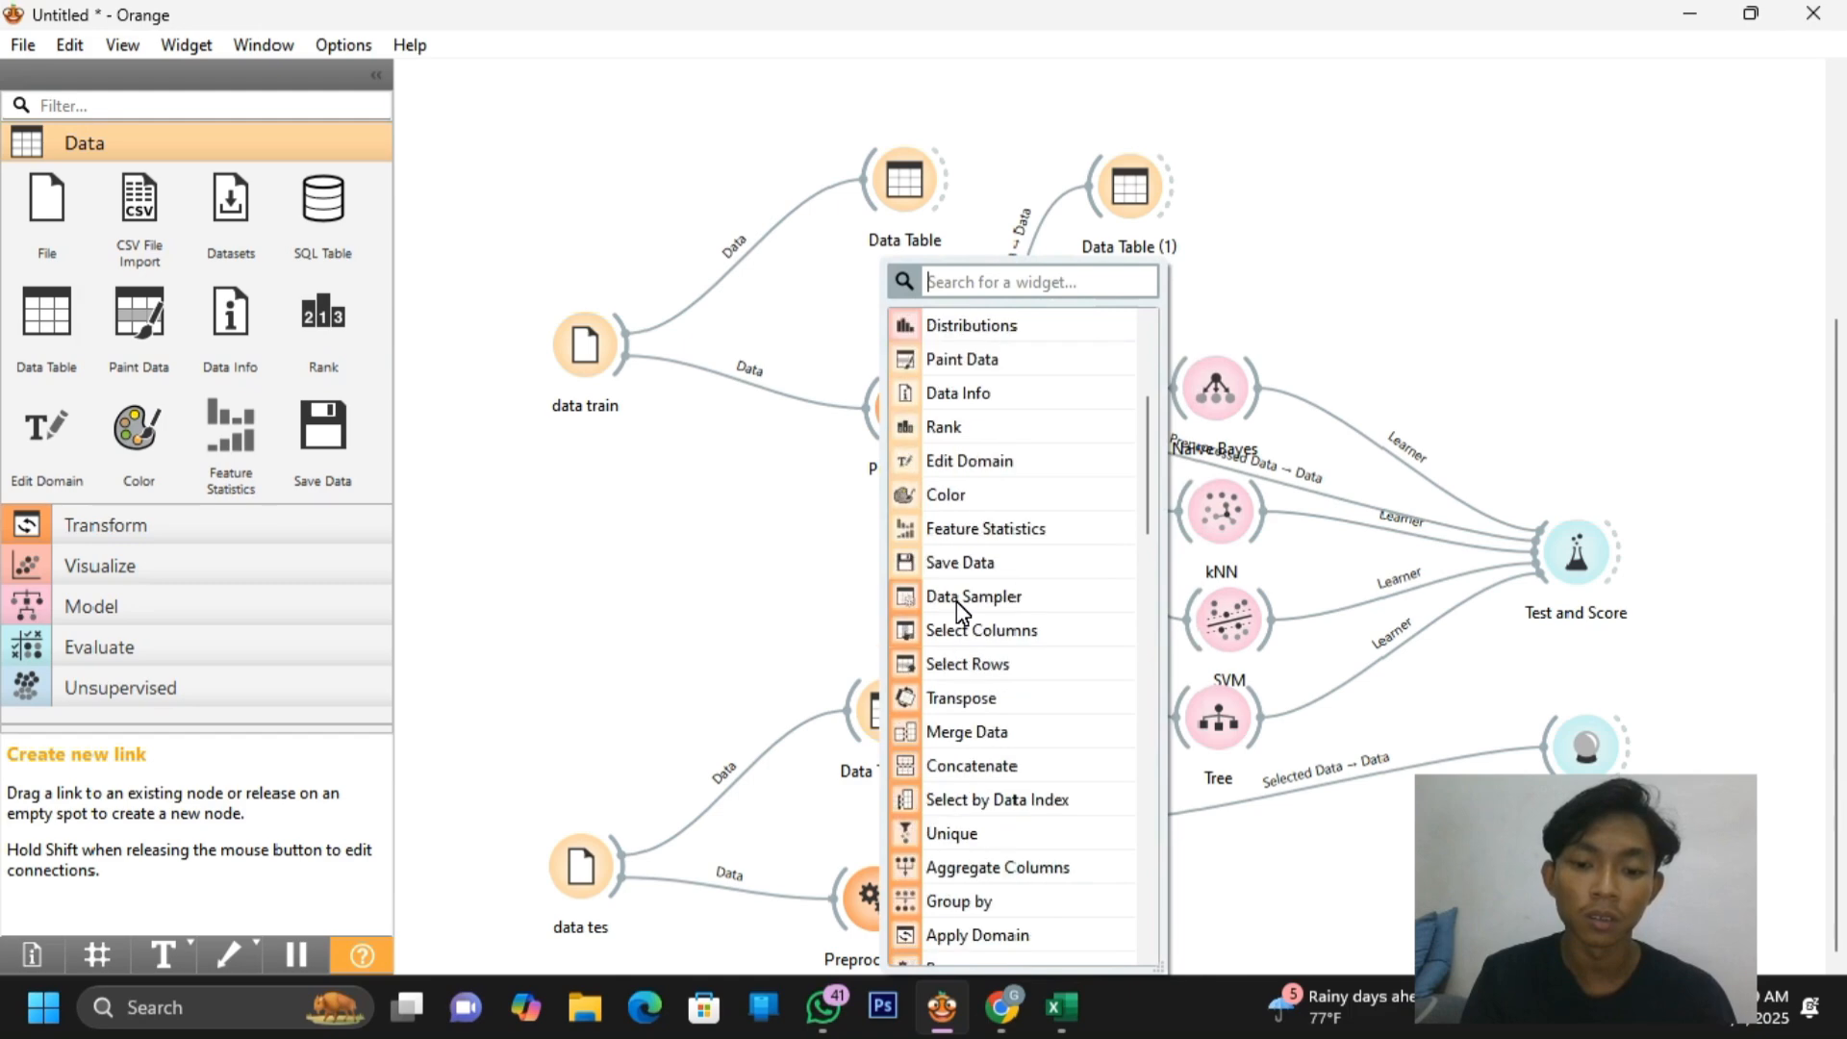
scroll(956, 602, "up", 5)
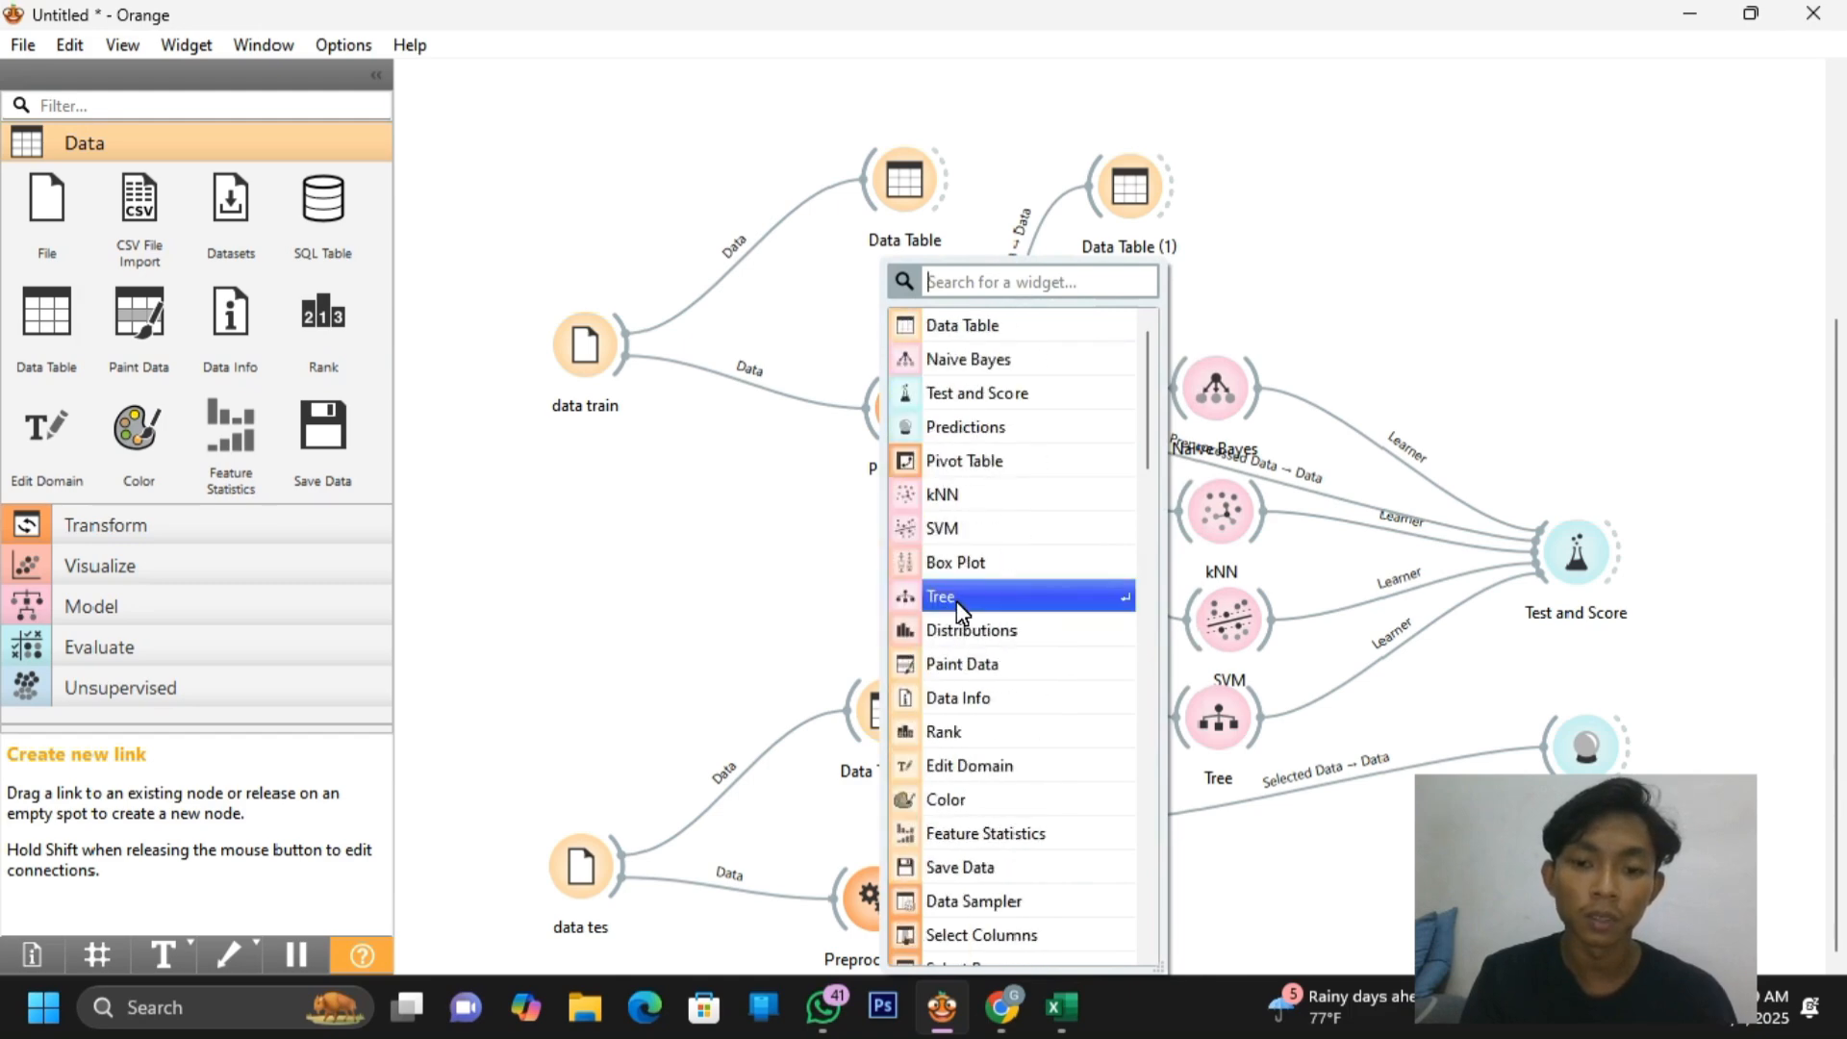
scroll(982, 625, "down", 5)
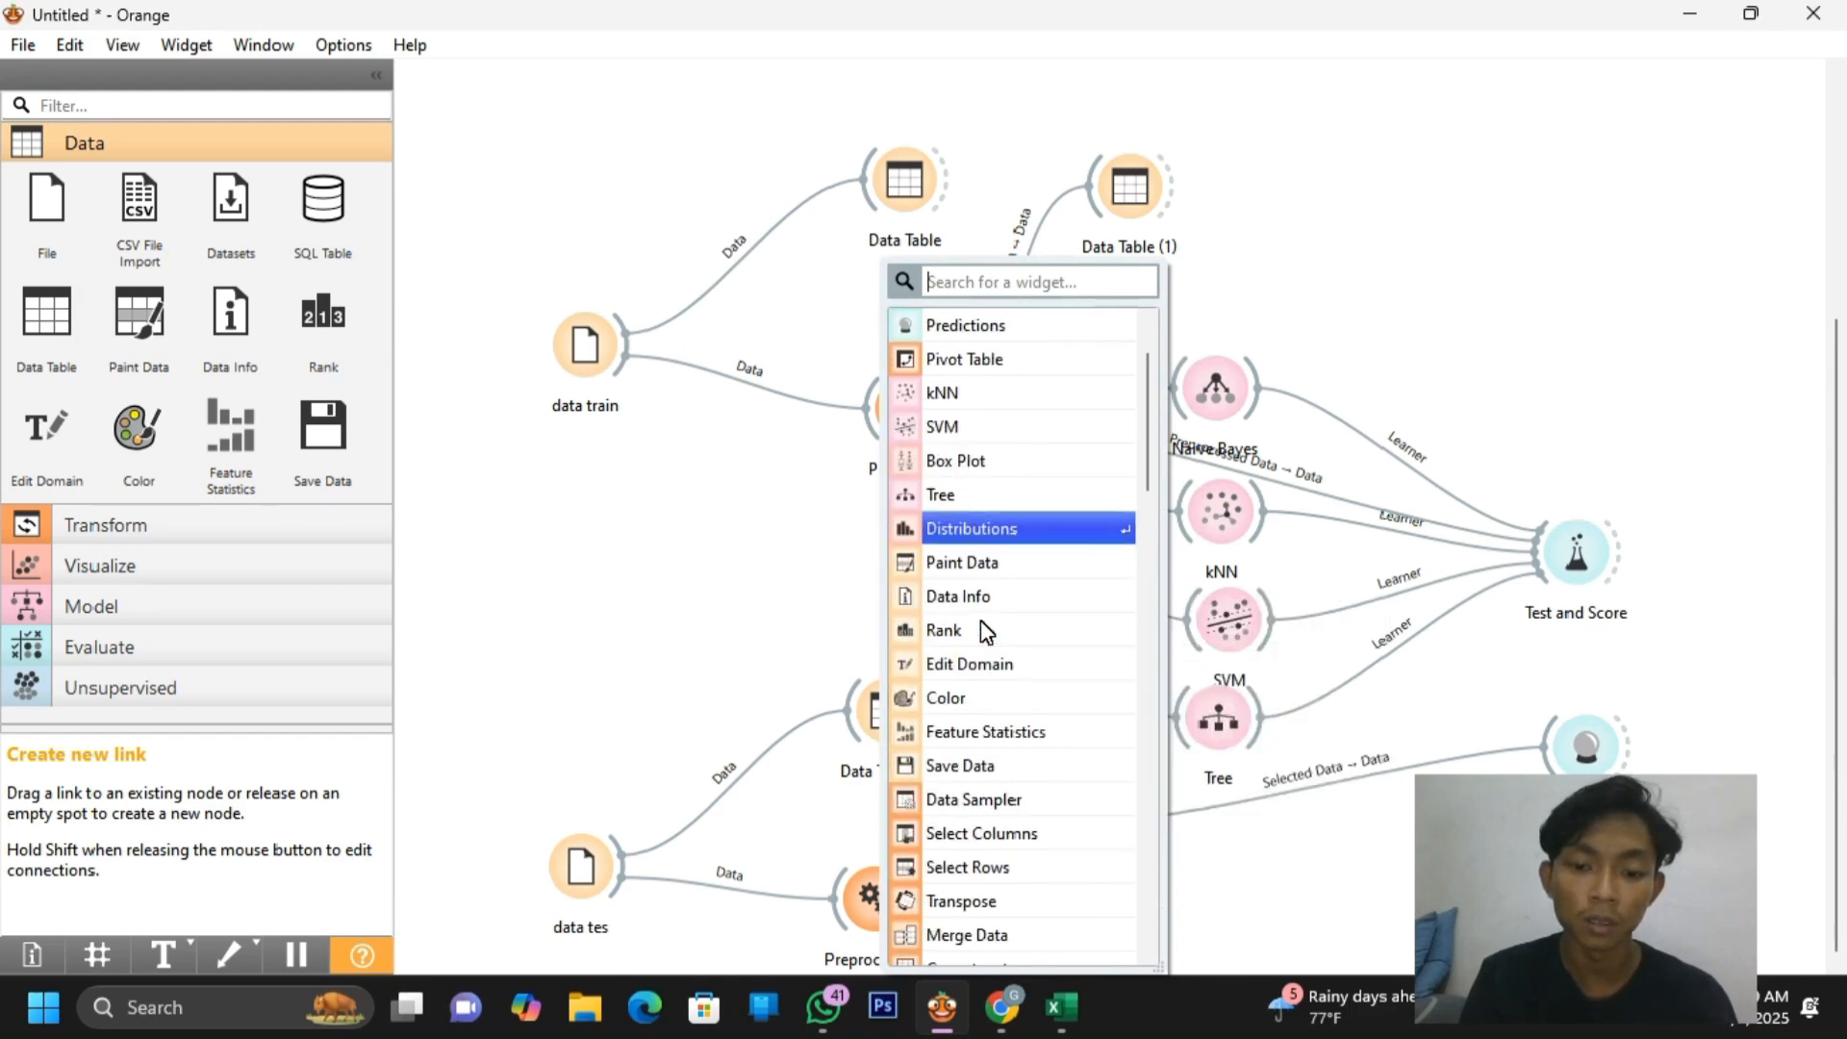
scroll(982, 627, "up", 2)
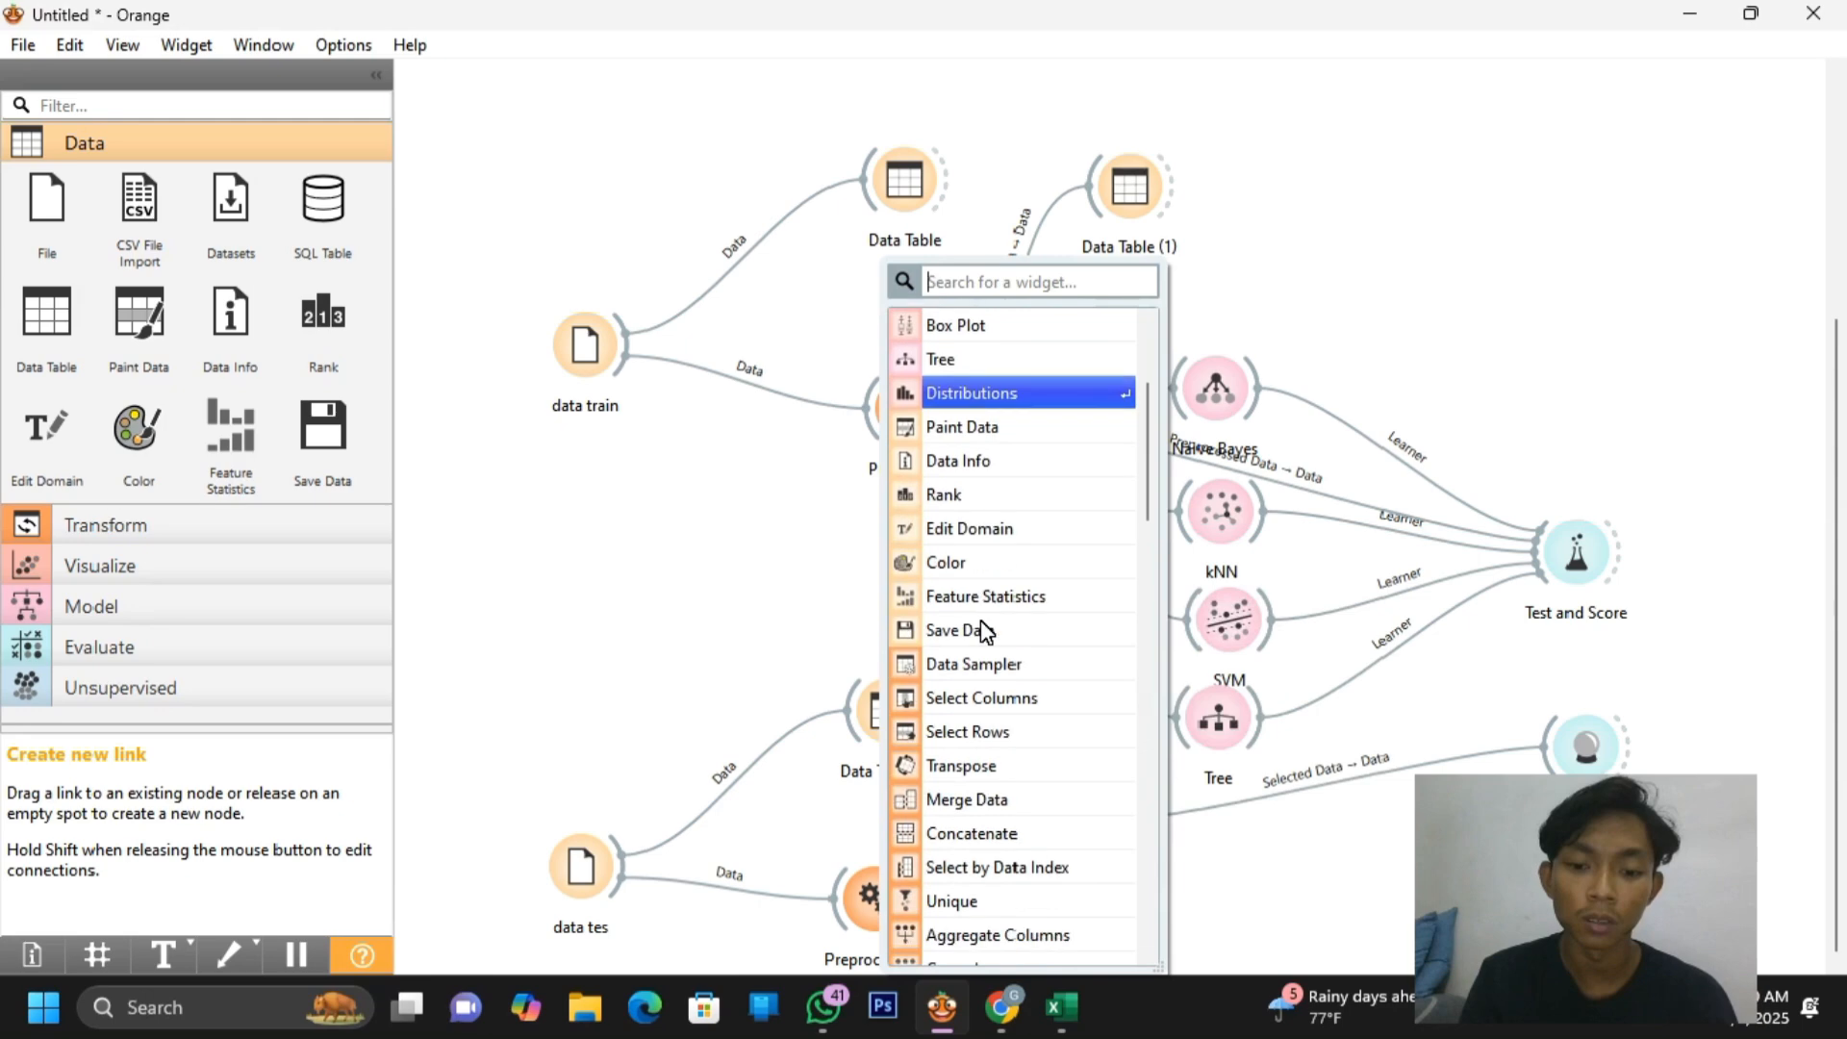
type("dis")
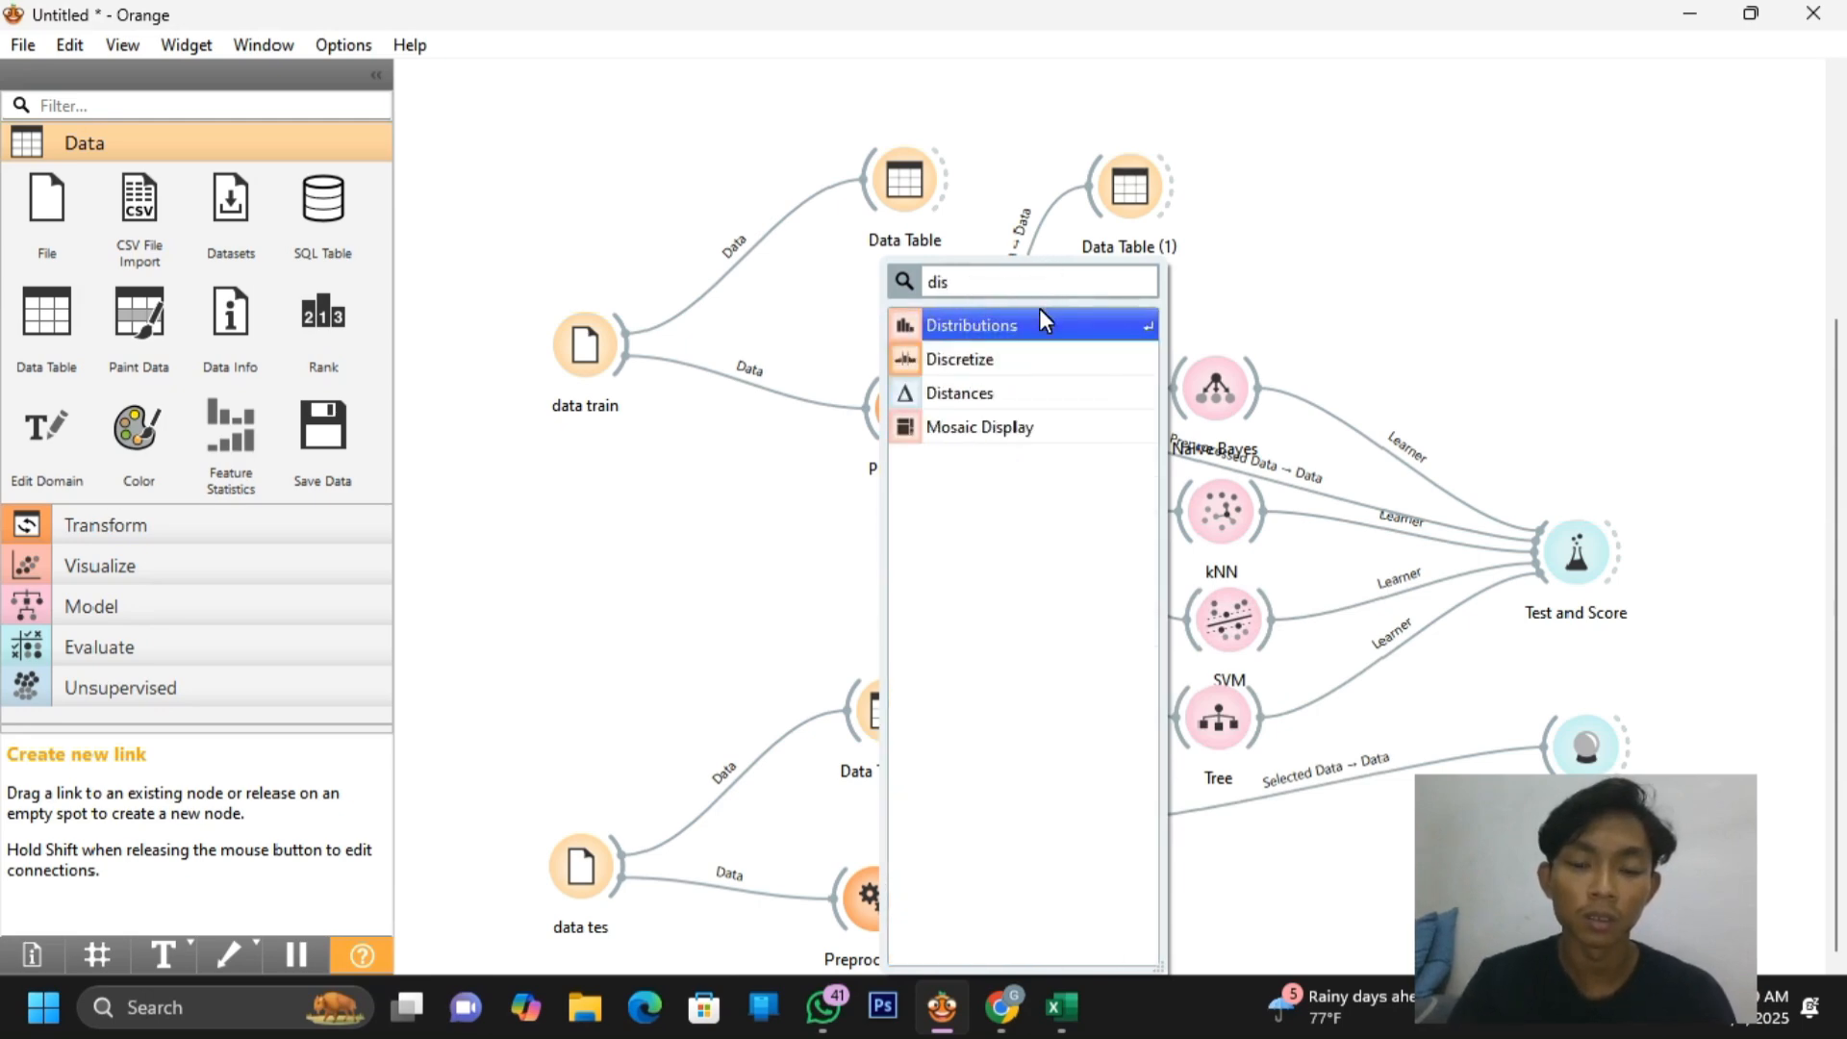
key("Return")
left_click_drag(914, 592, 714, 580)
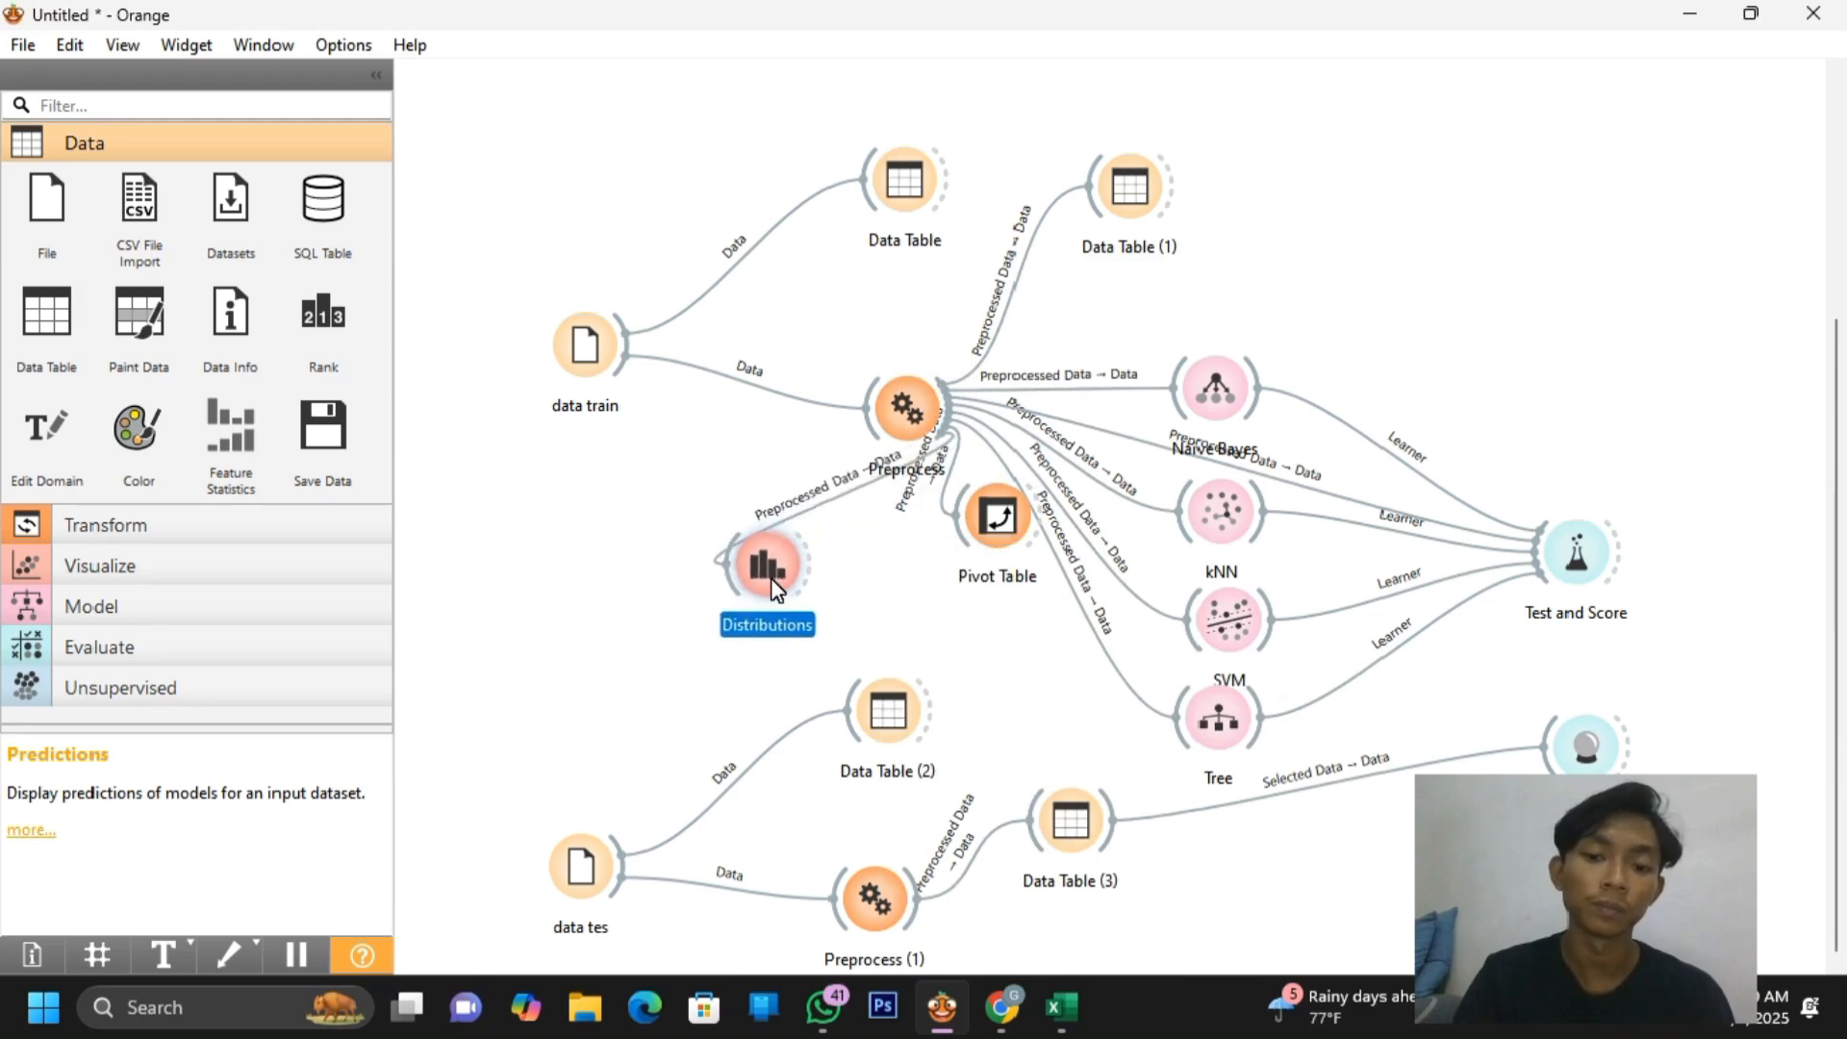
left_click_drag(994, 550, 960, 594)
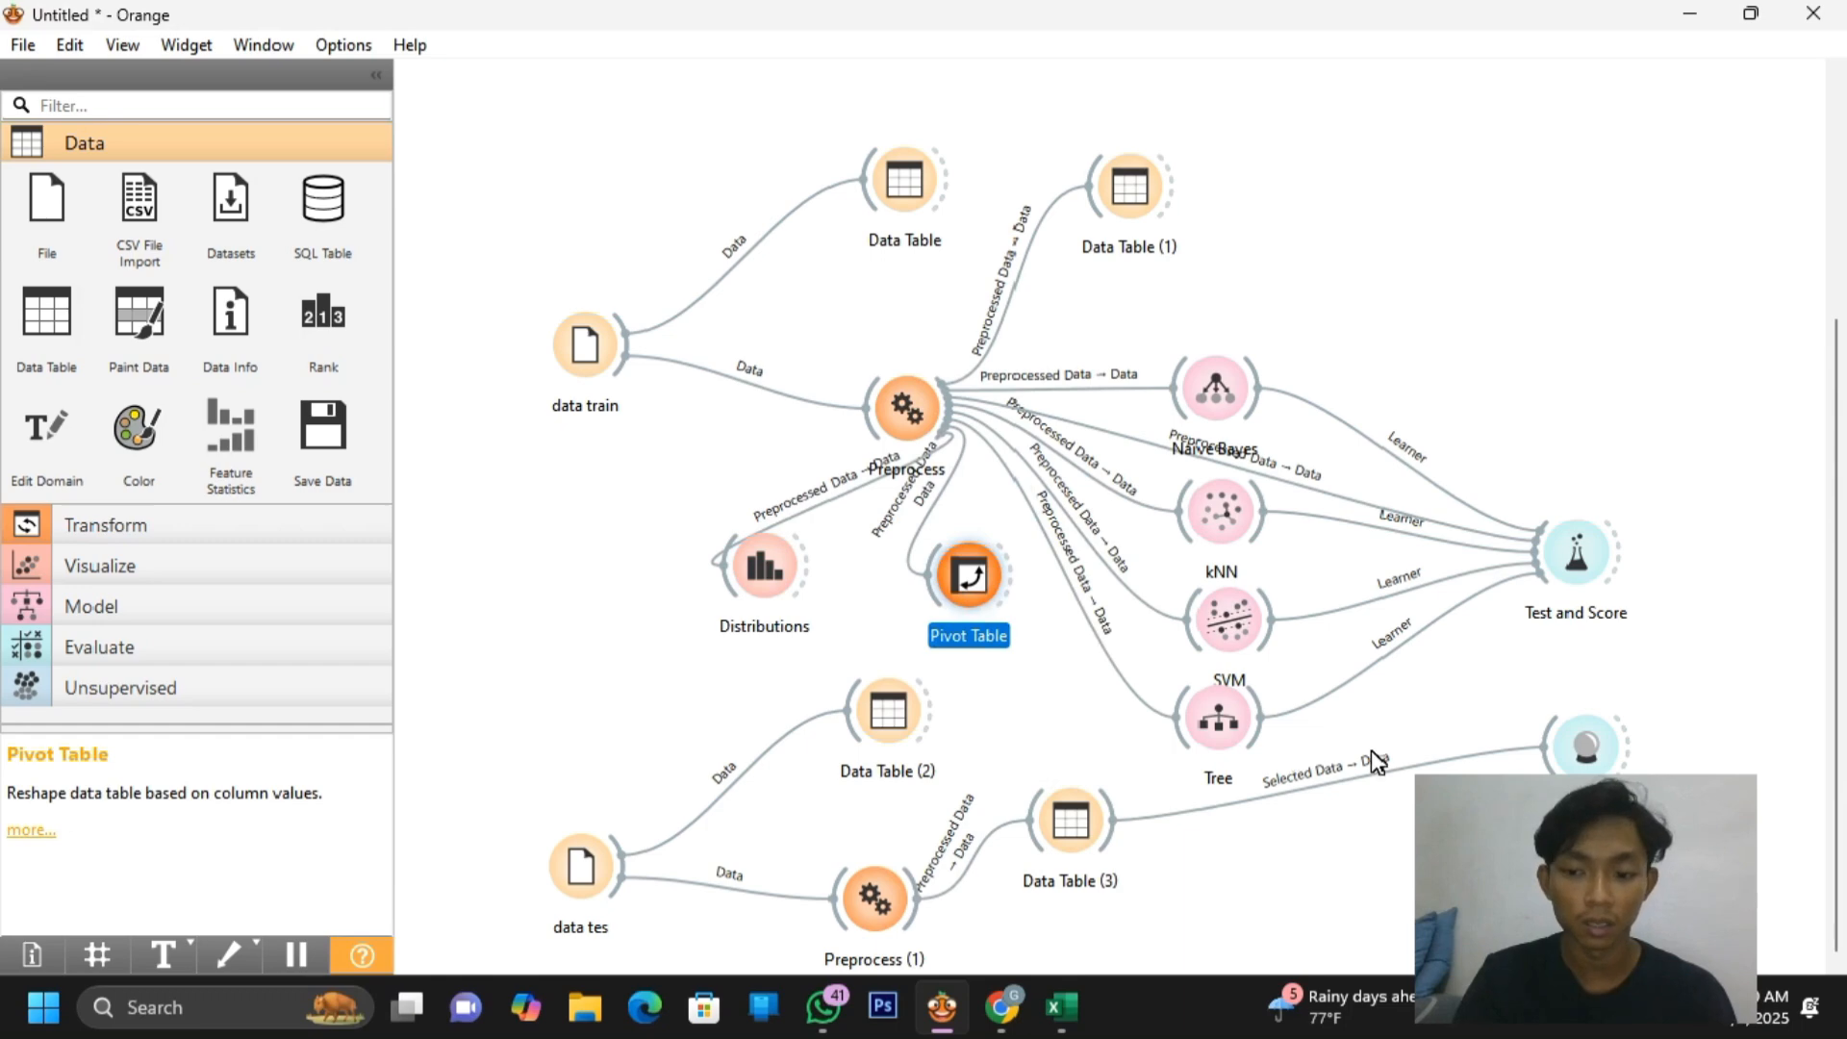
left_click(1795, 846)
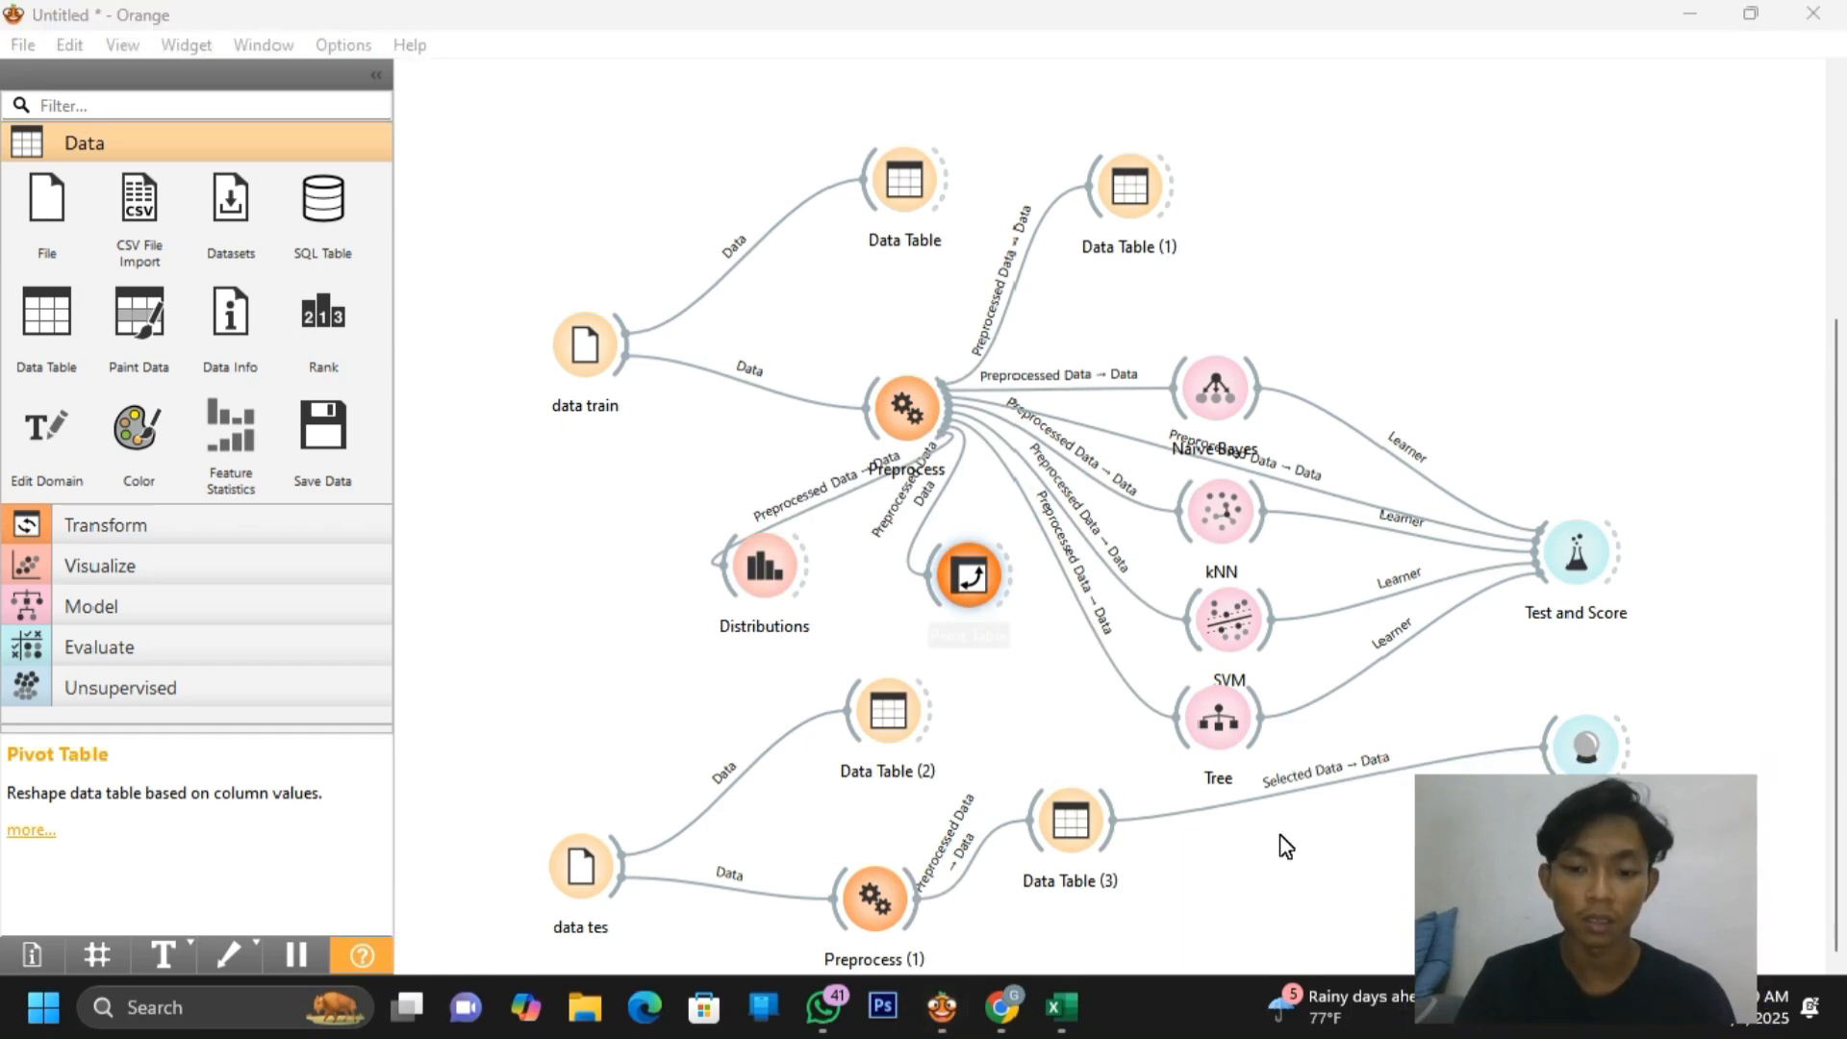
Open the Pivot Table and pivot its rows by JENIS KELAMIN
double_click(973, 580)
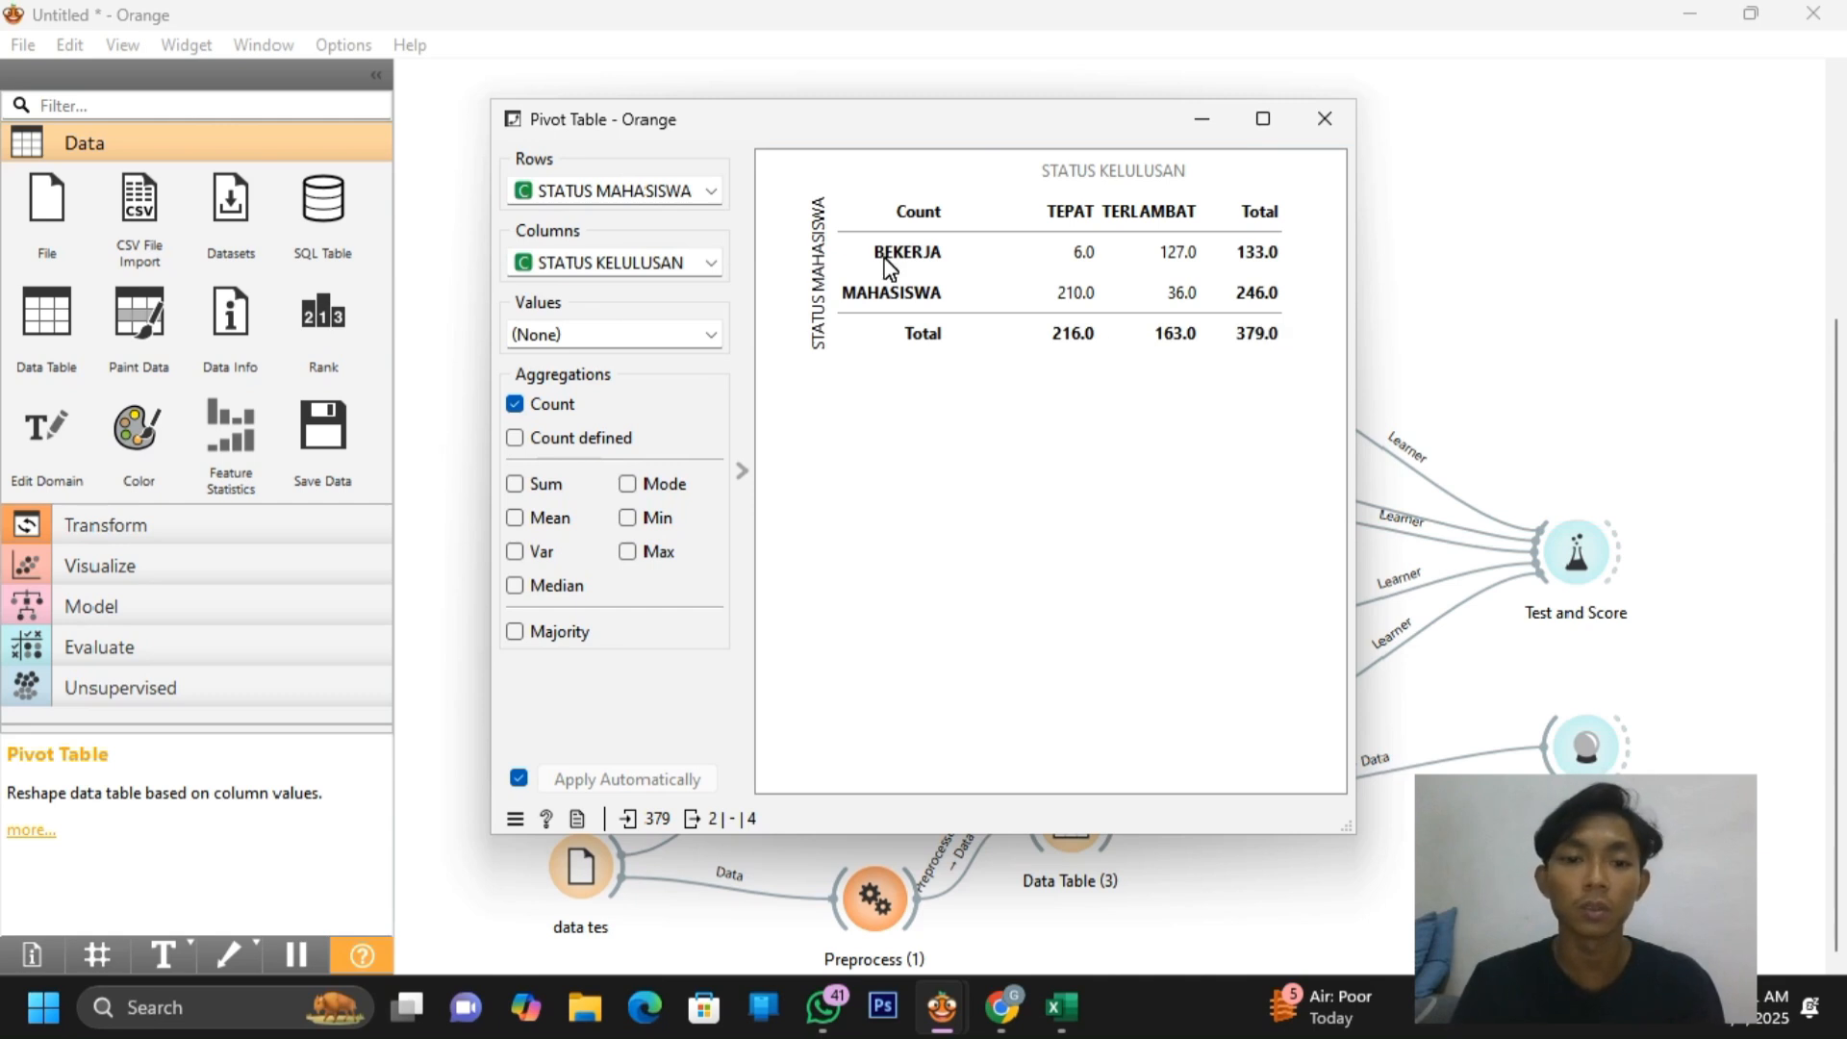
left_click(711, 192)
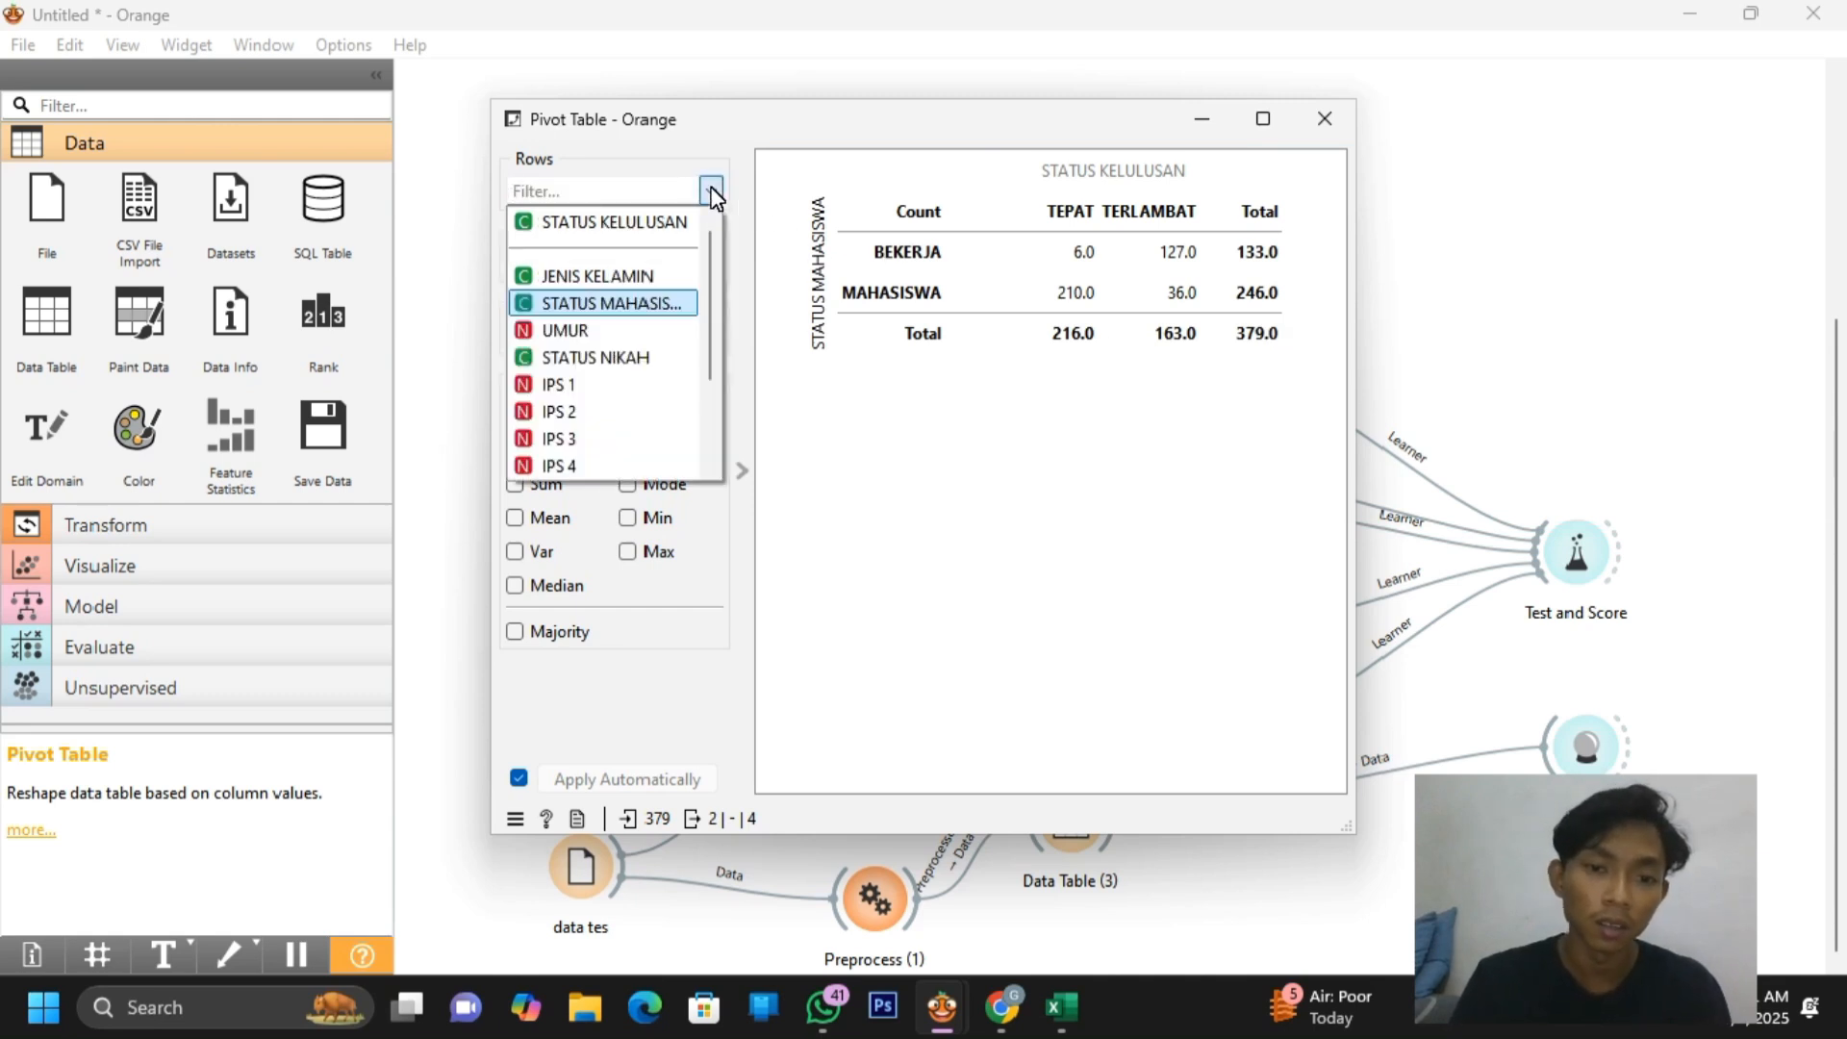
left_click(675, 276)
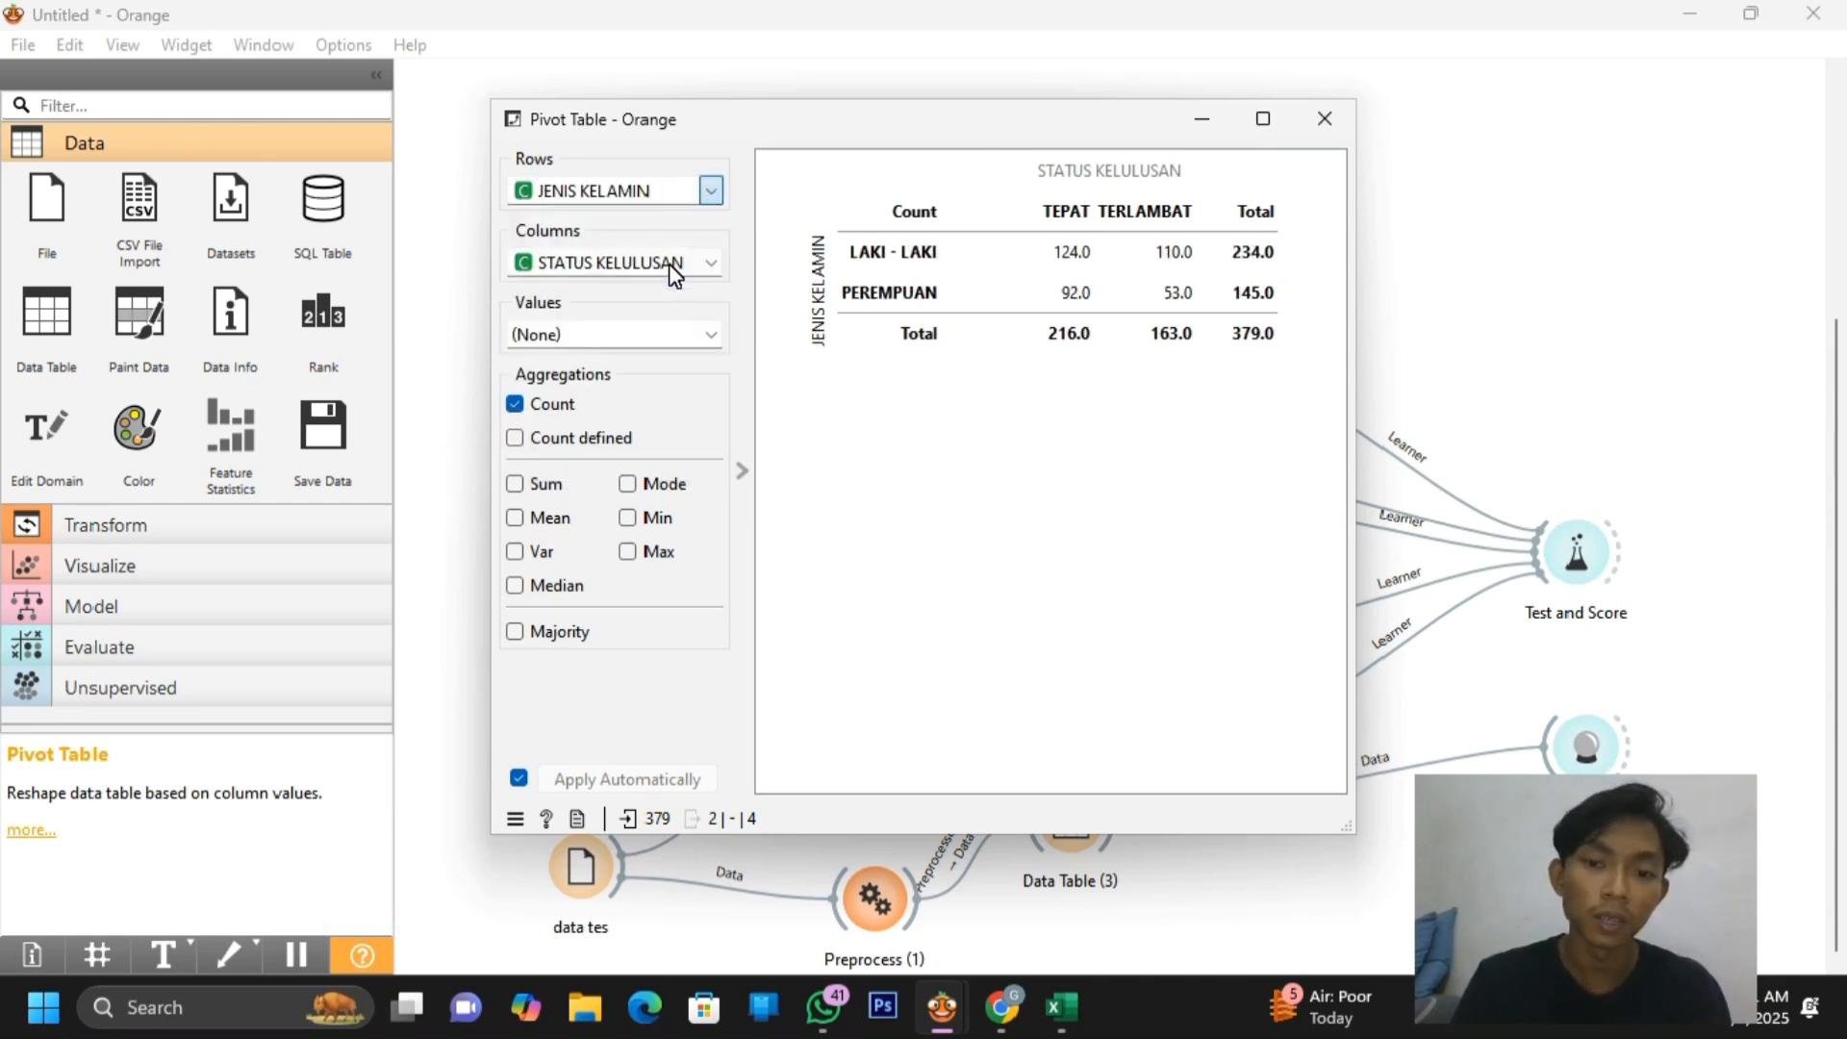
left_click(1680, 858)
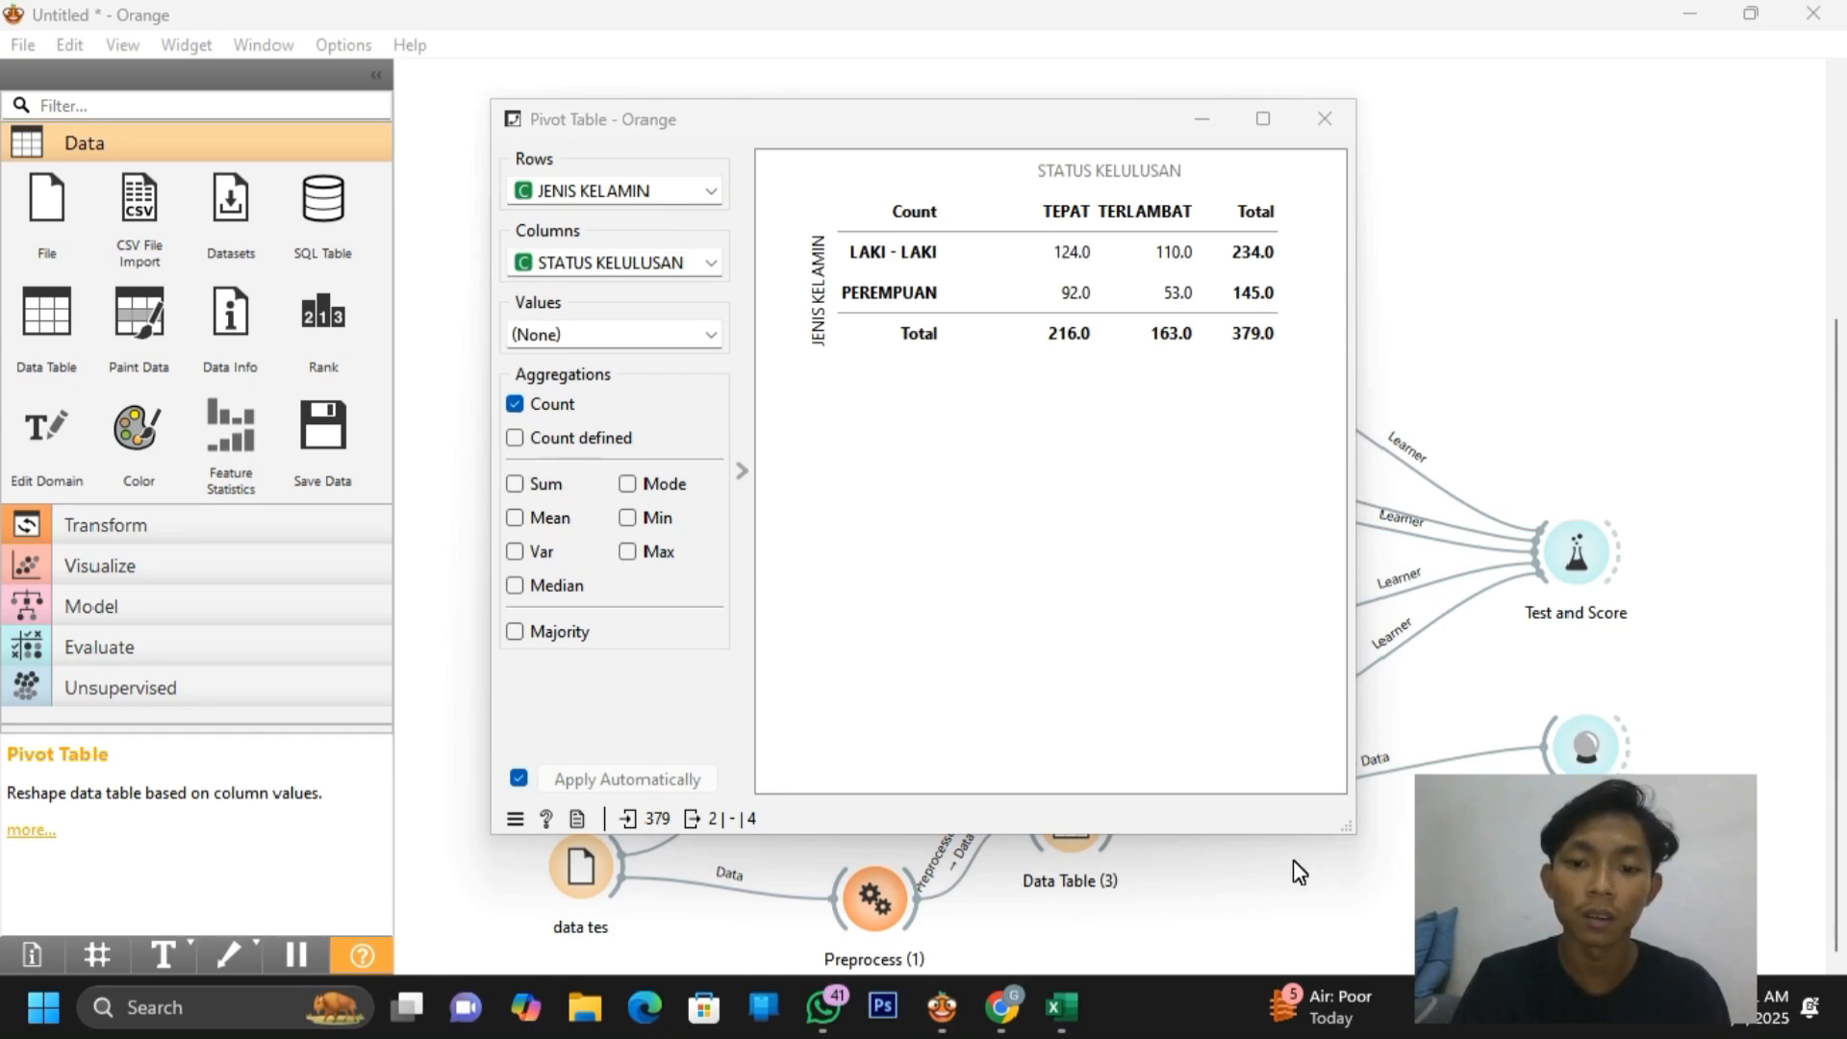
Switch the rows to STATUS MAHASISWA, then STATUS NIKAH, and close the pivot table
left_click(712, 193)
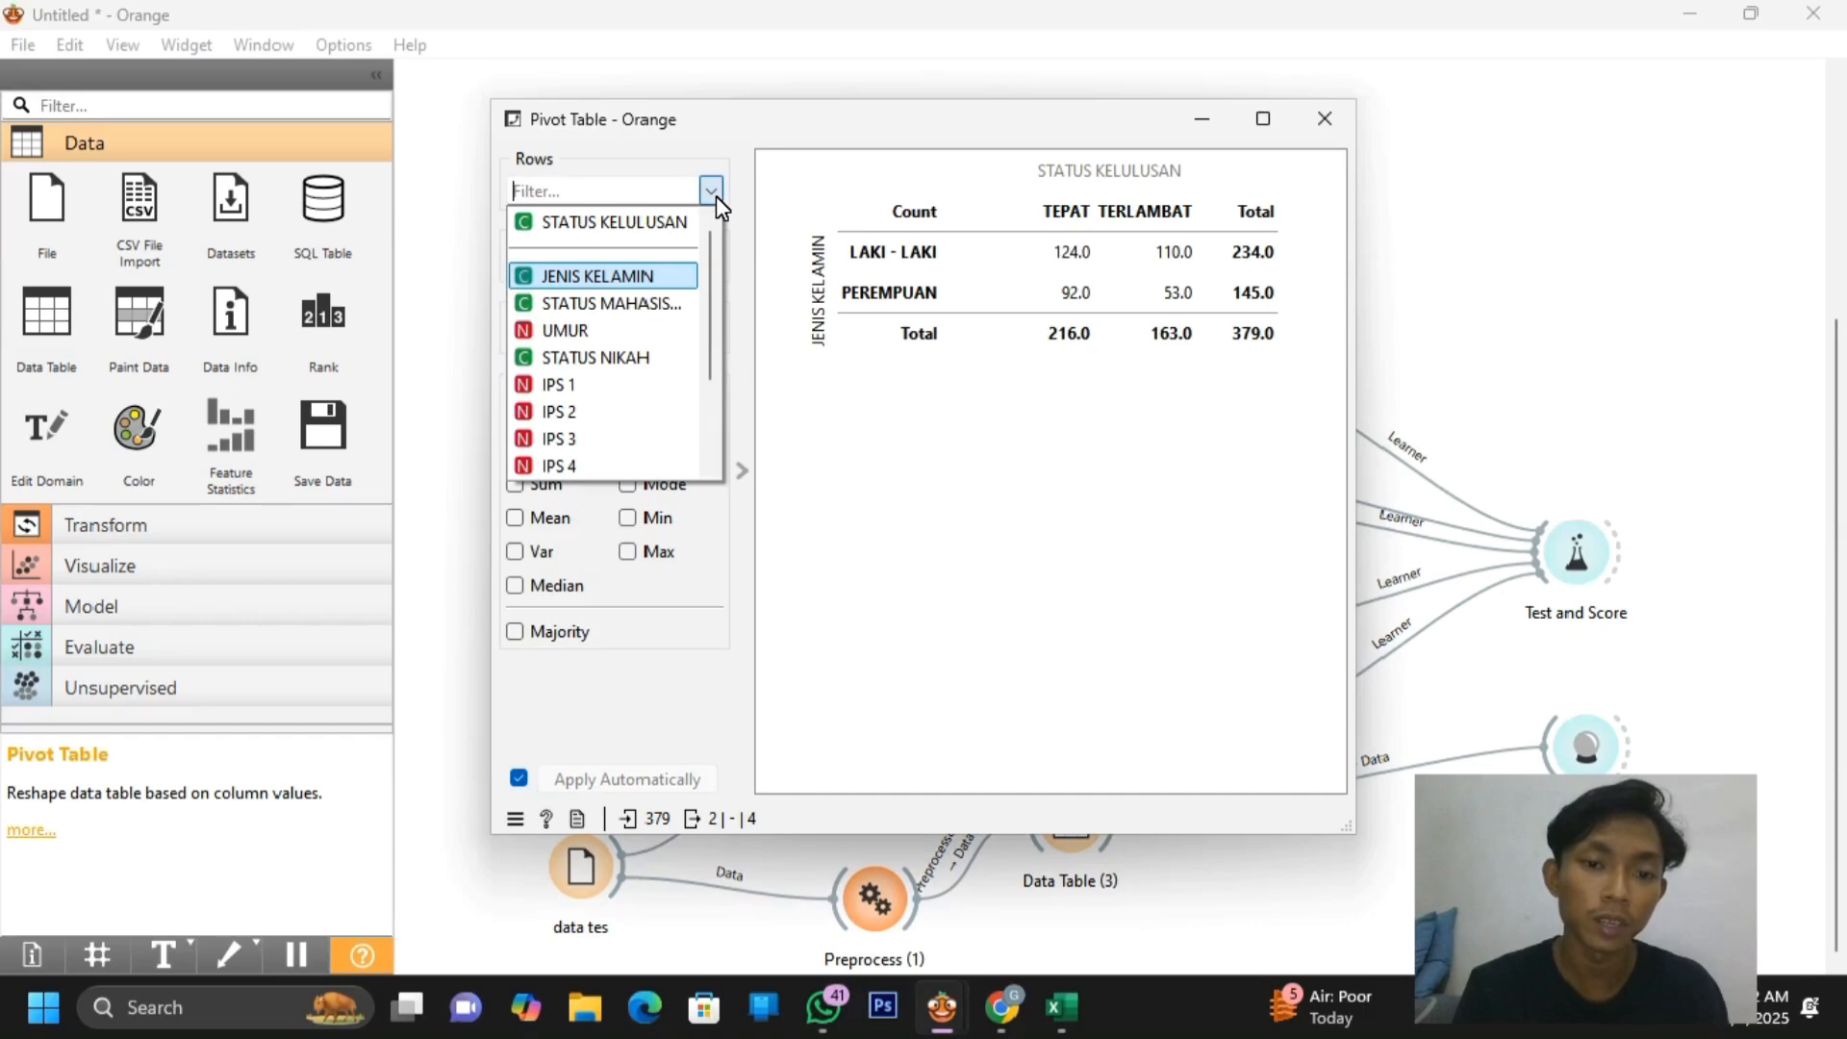
left_click(673, 303)
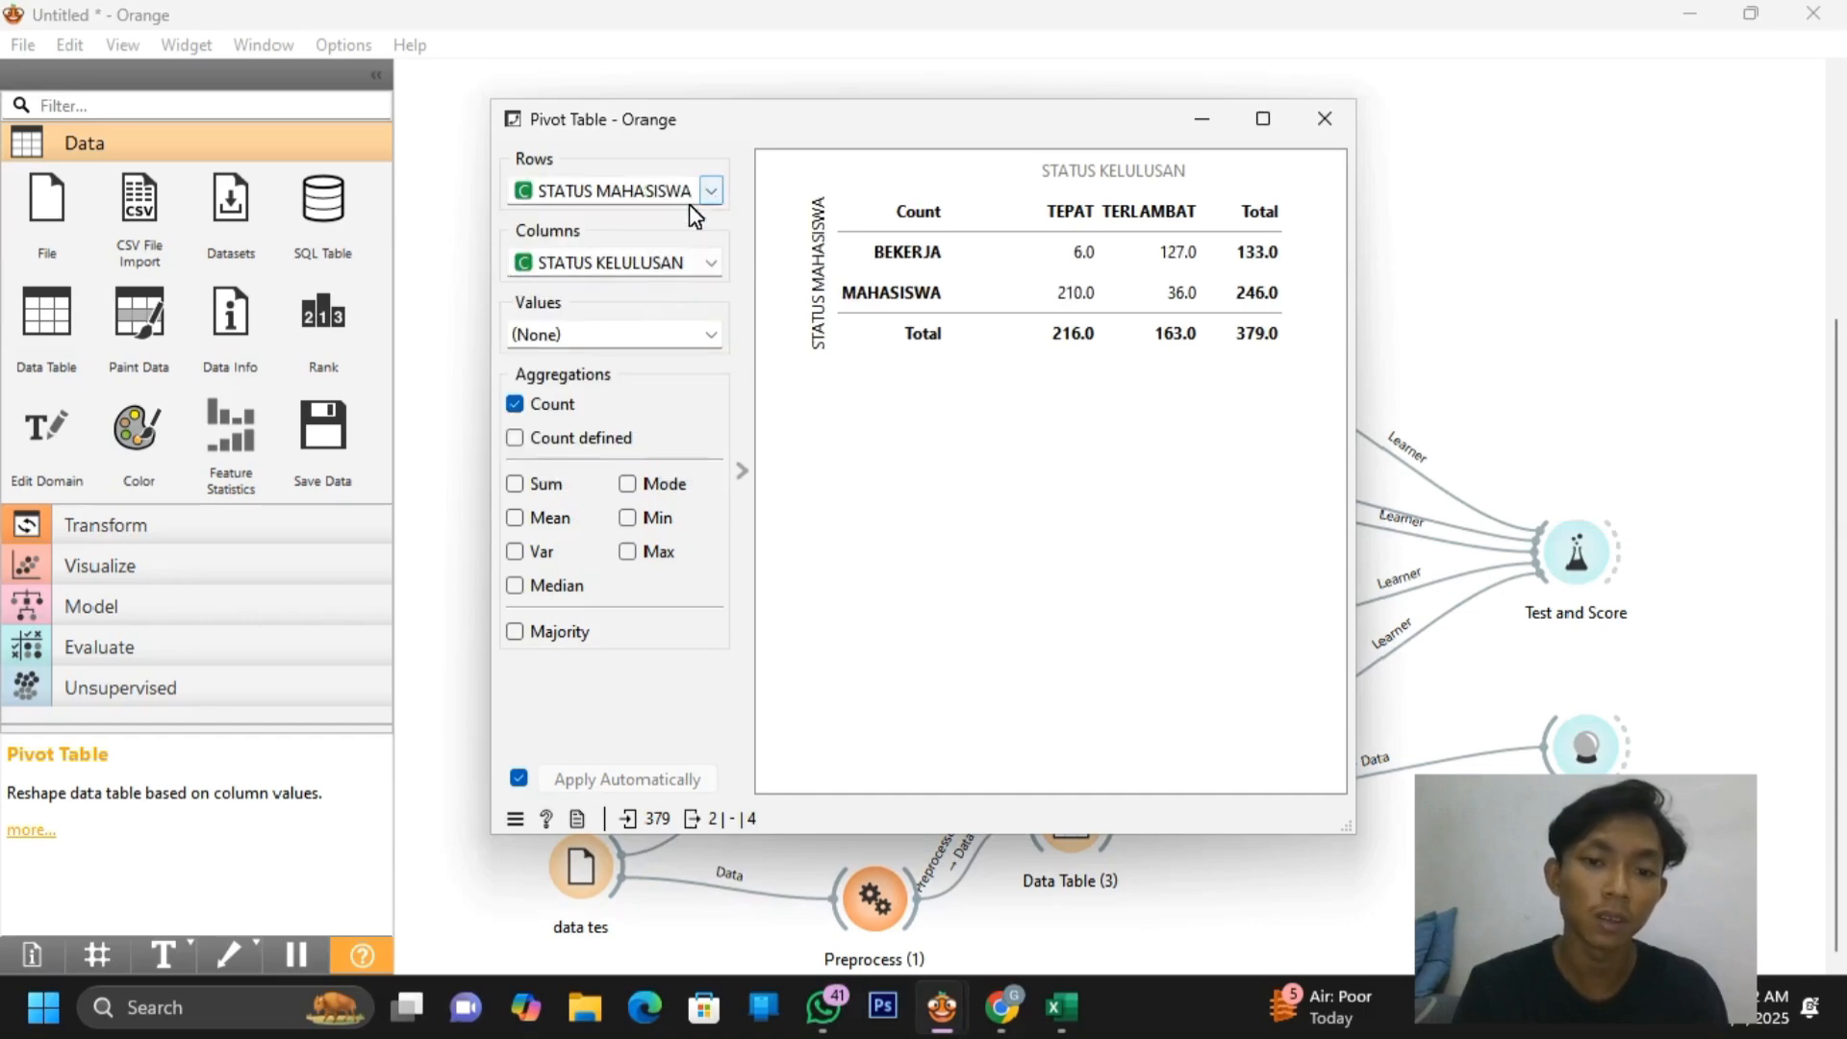
left_click(711, 192)
left_click(640, 359)
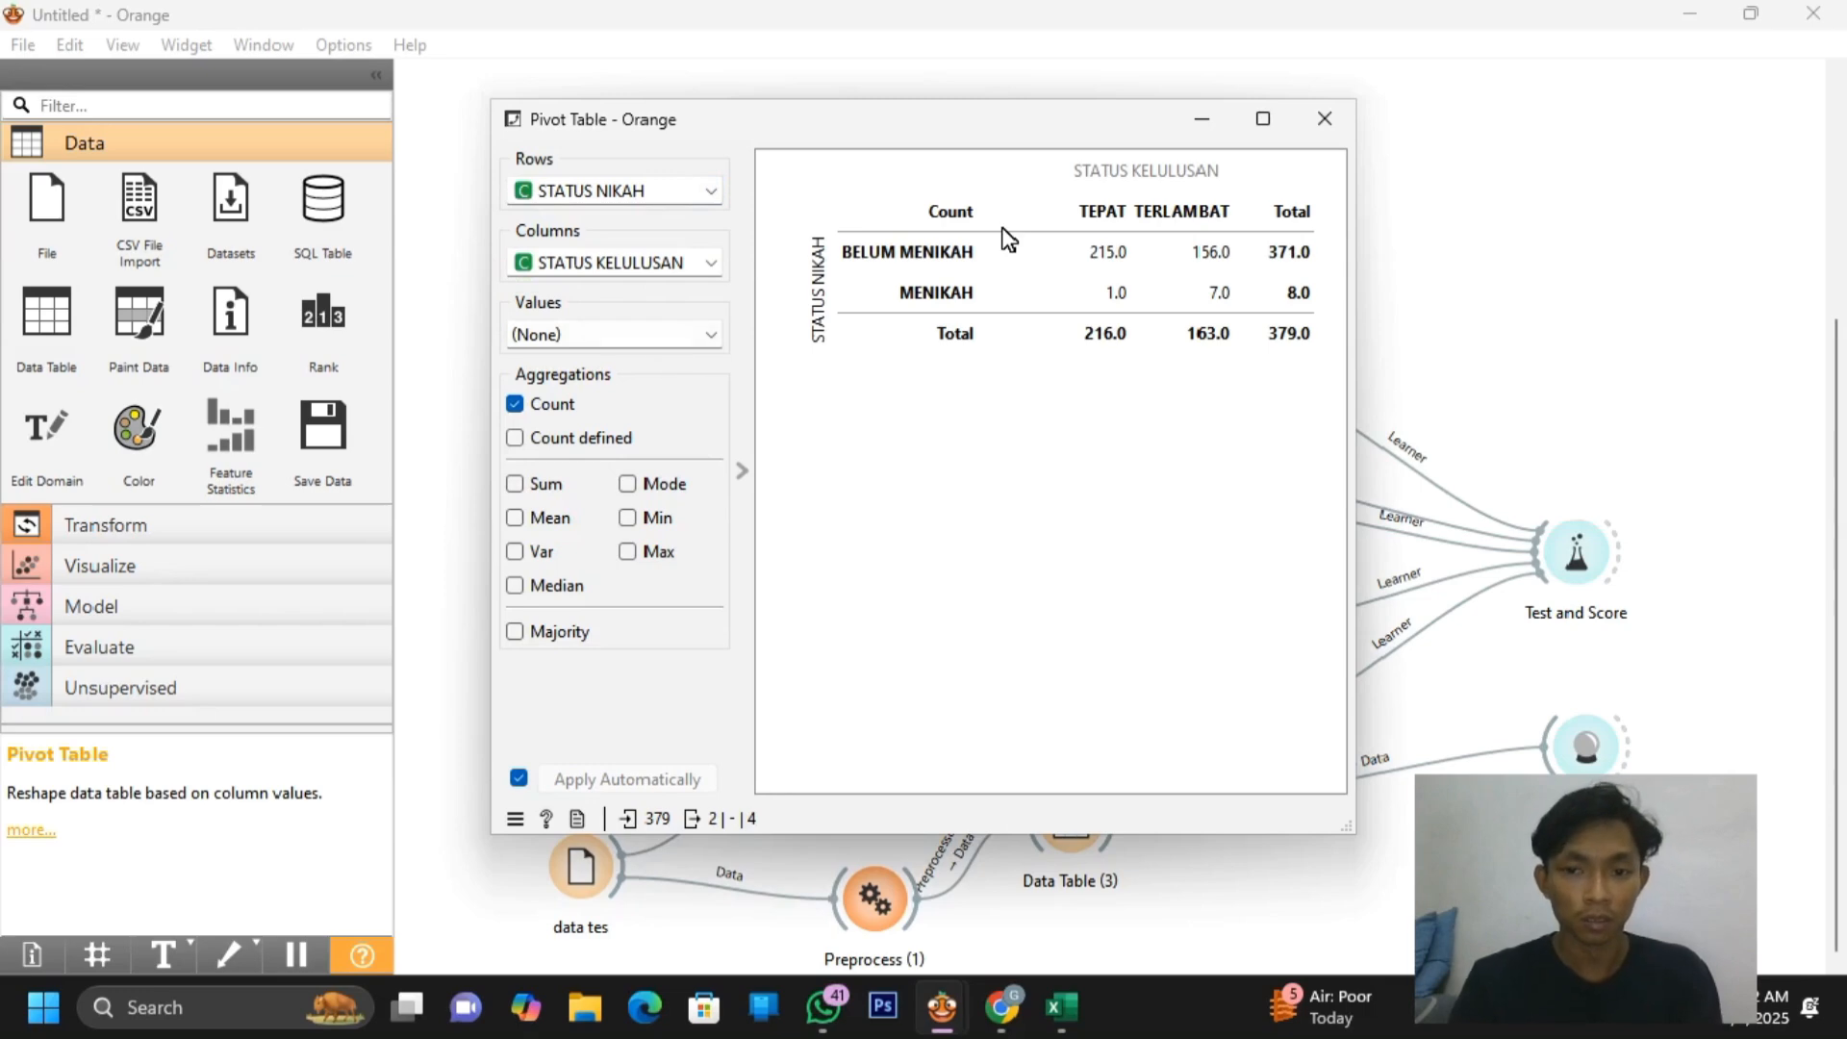
left_click(1325, 120)
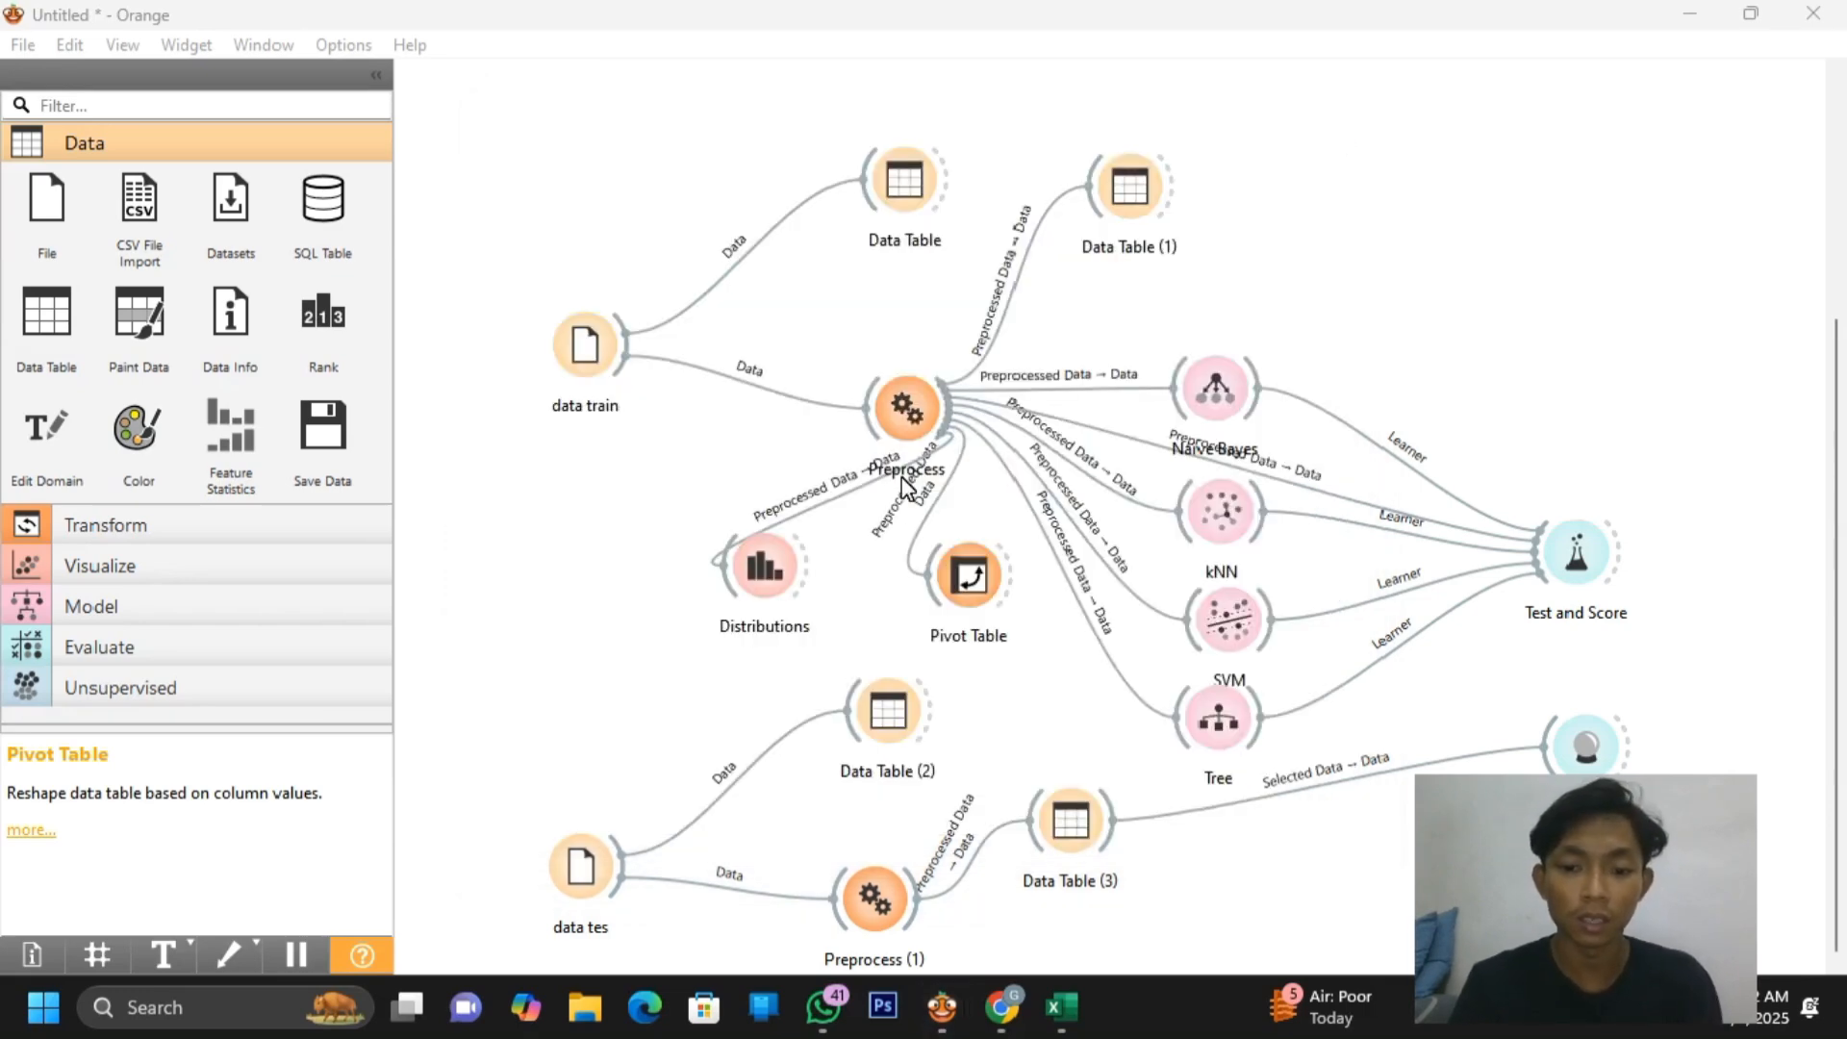
Open Distributions and inspect the JENIS KELAMIN chart's bars
double_click(764, 569)
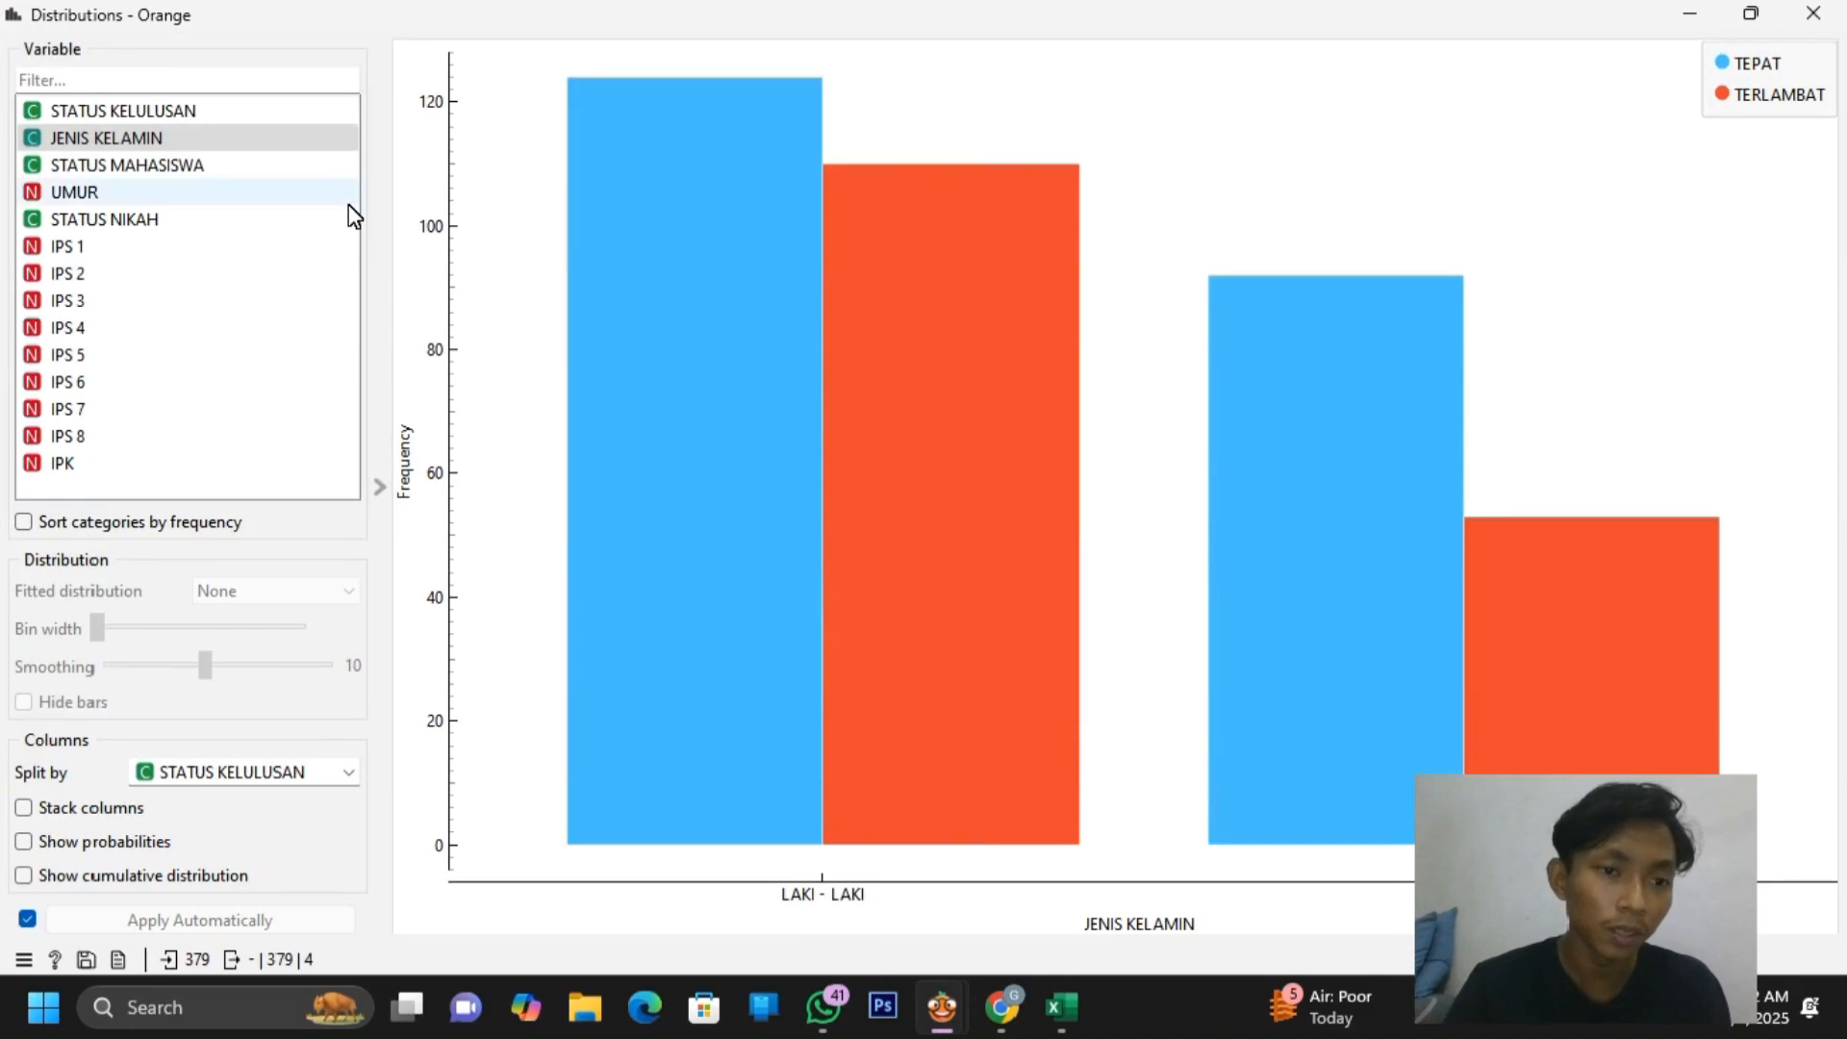
left_click(214, 140)
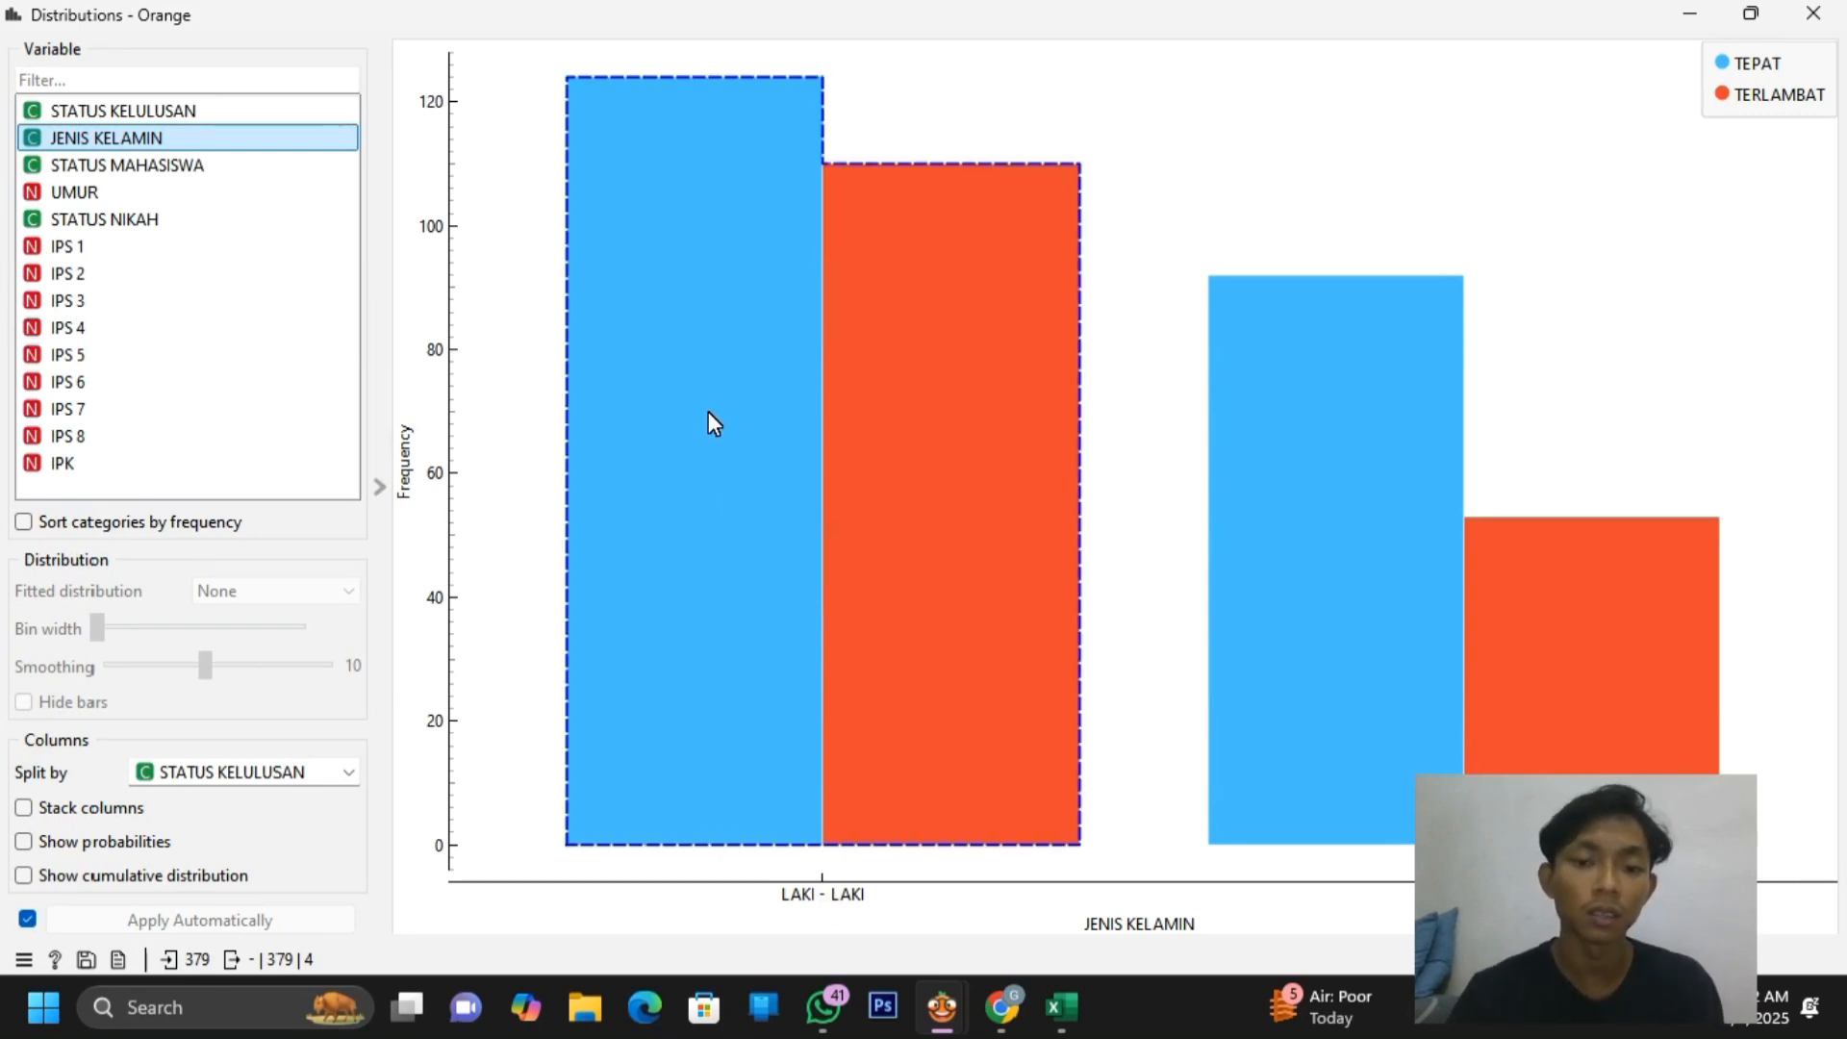
mouse_move(708, 412)
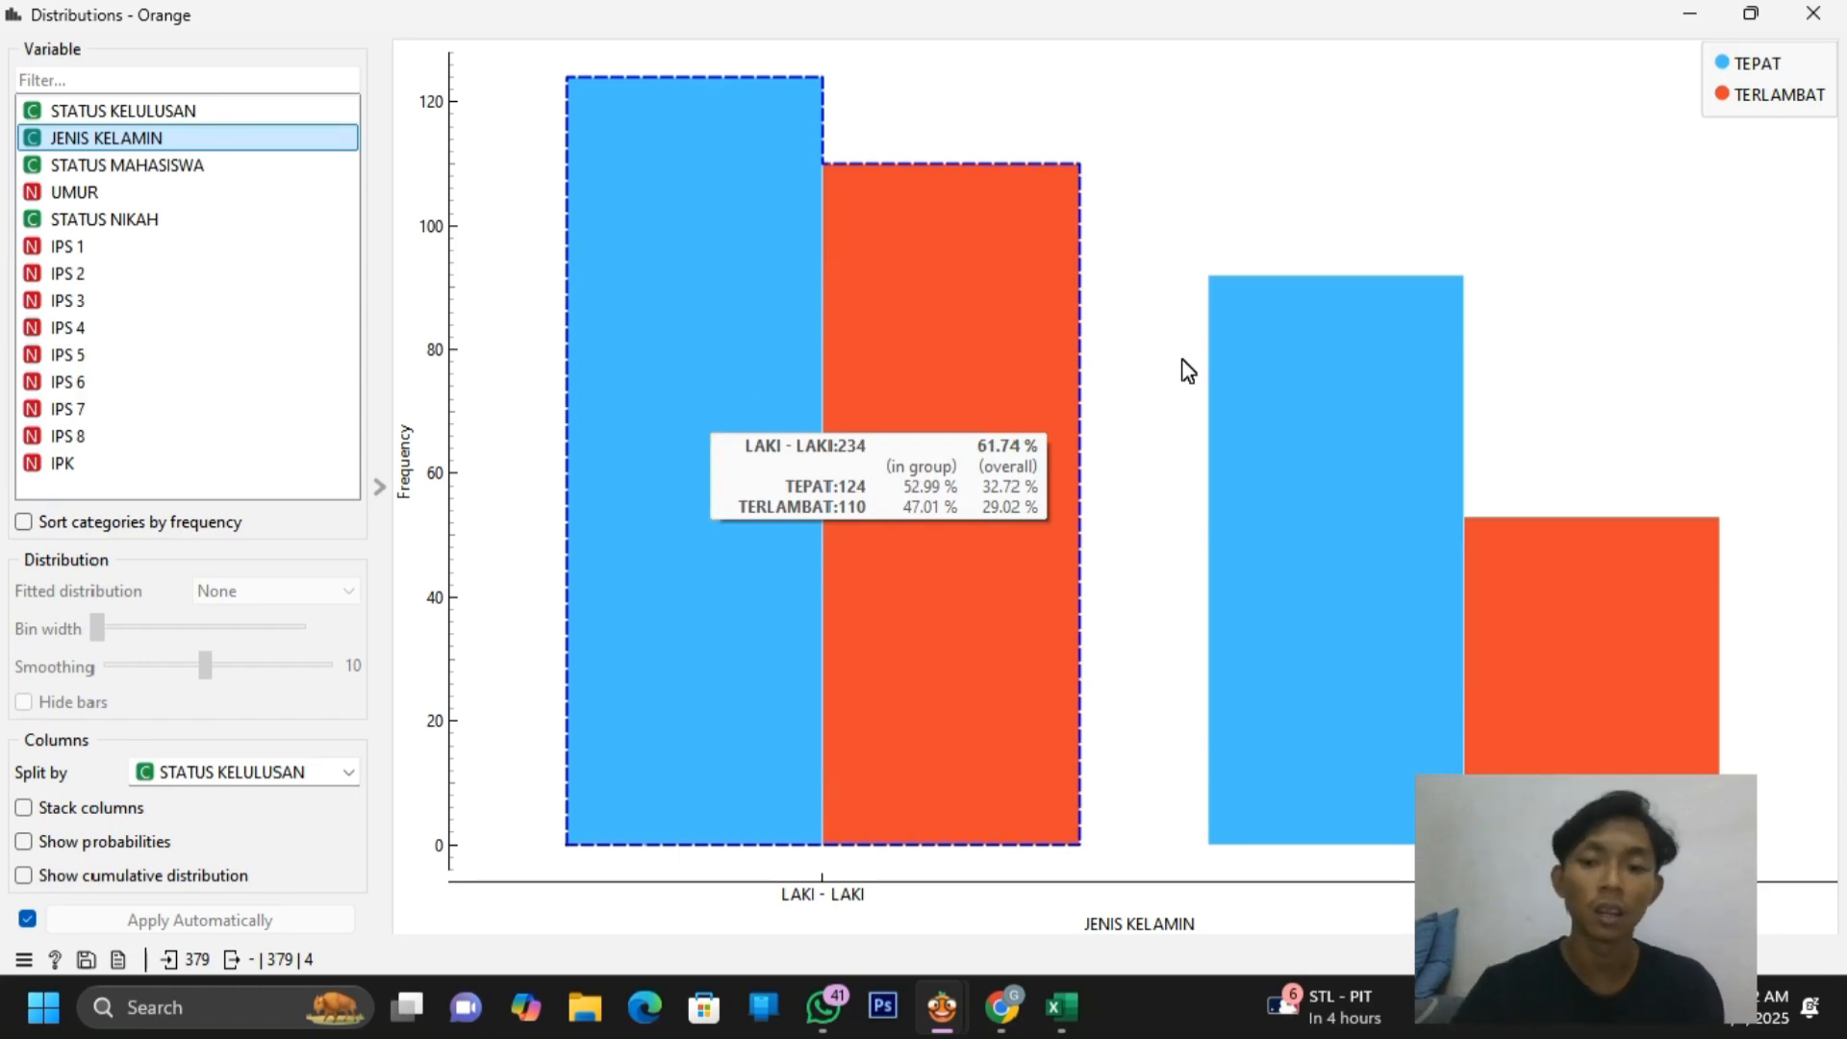
mouse_move(1314, 374)
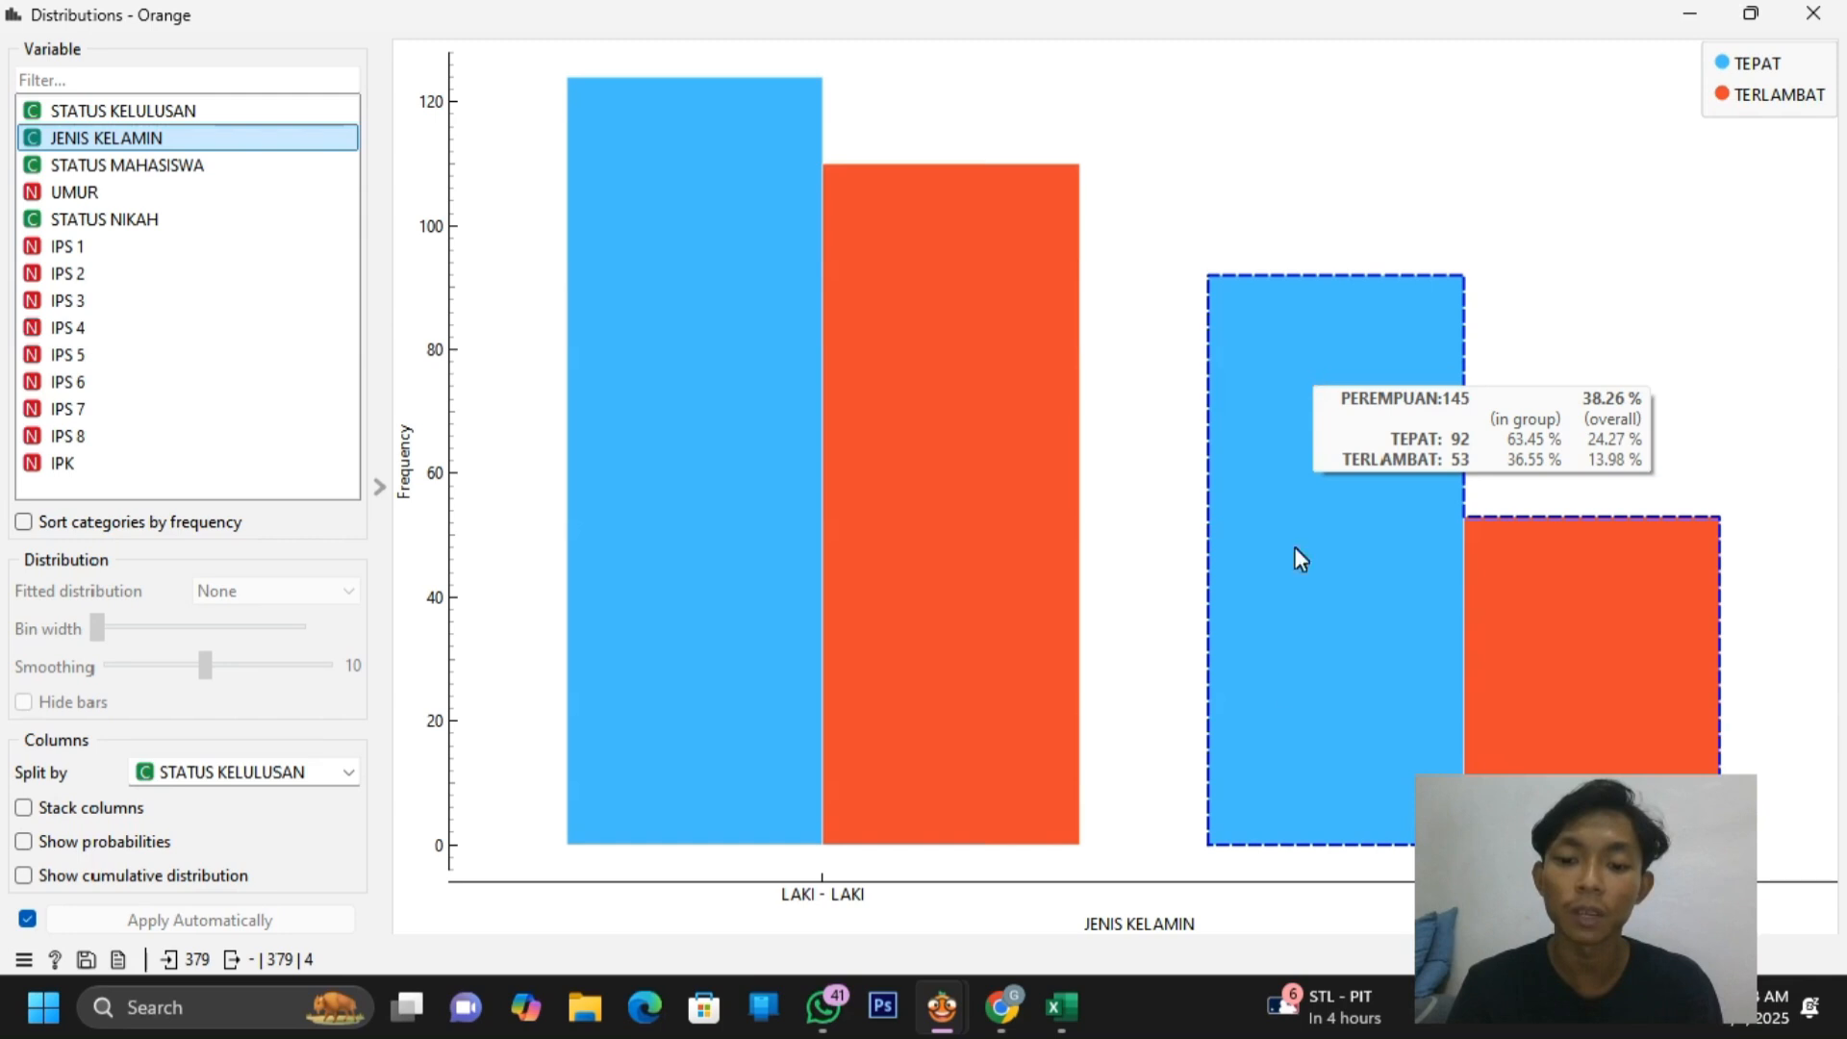
key("alt+Tab")
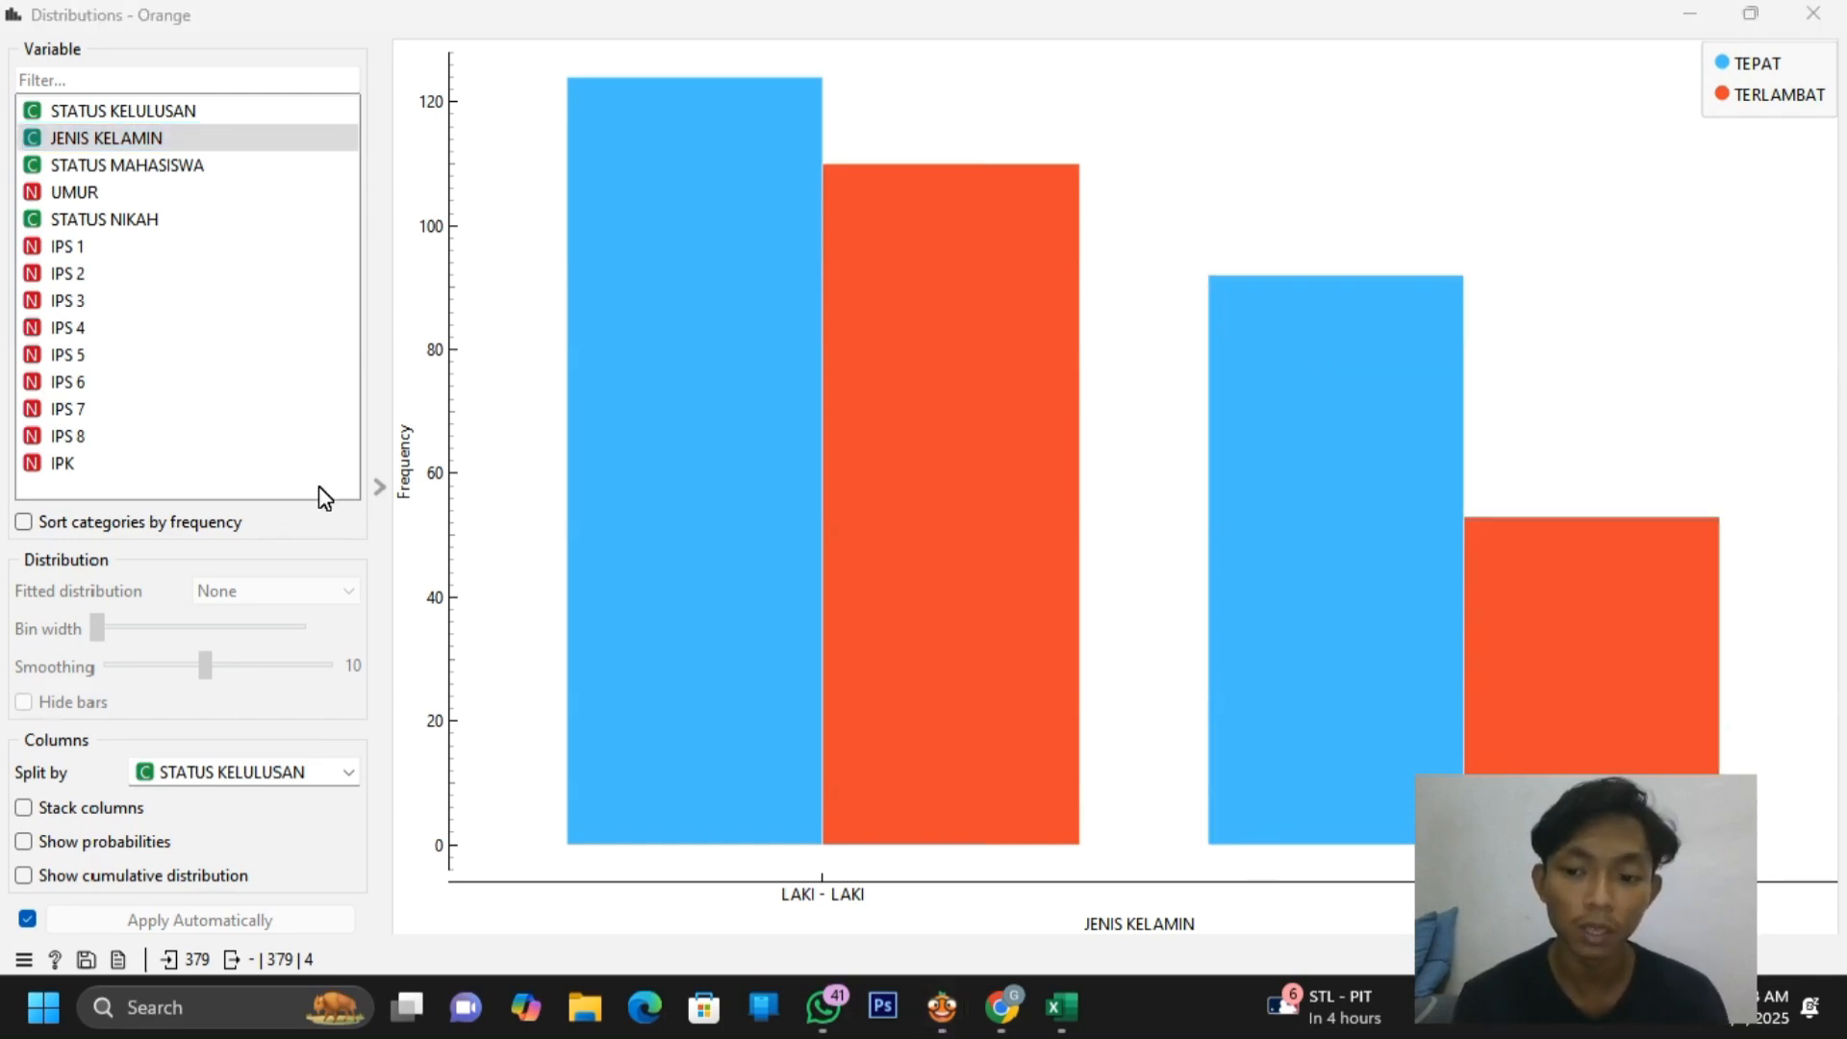
Chart STATUS MAHASISWA, inspect its bars, and close the Distributions window
left_click(210, 165)
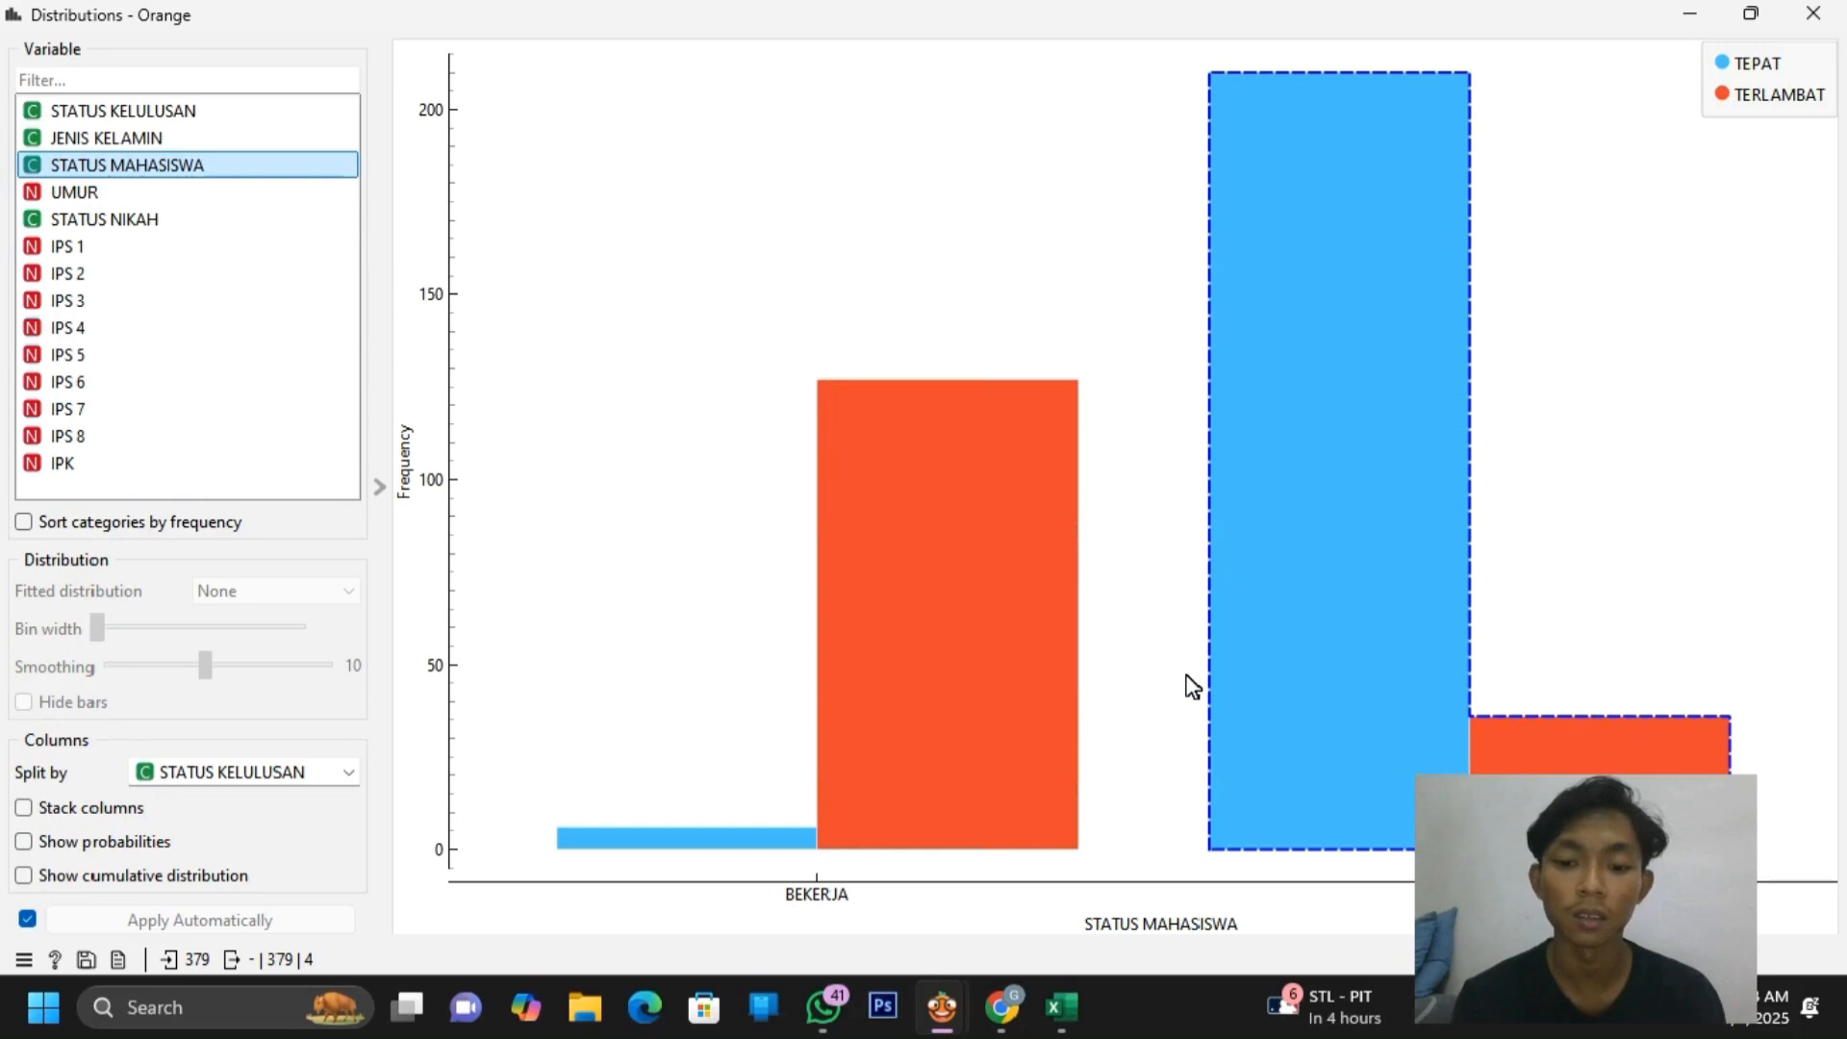
mouse_move(926, 707)
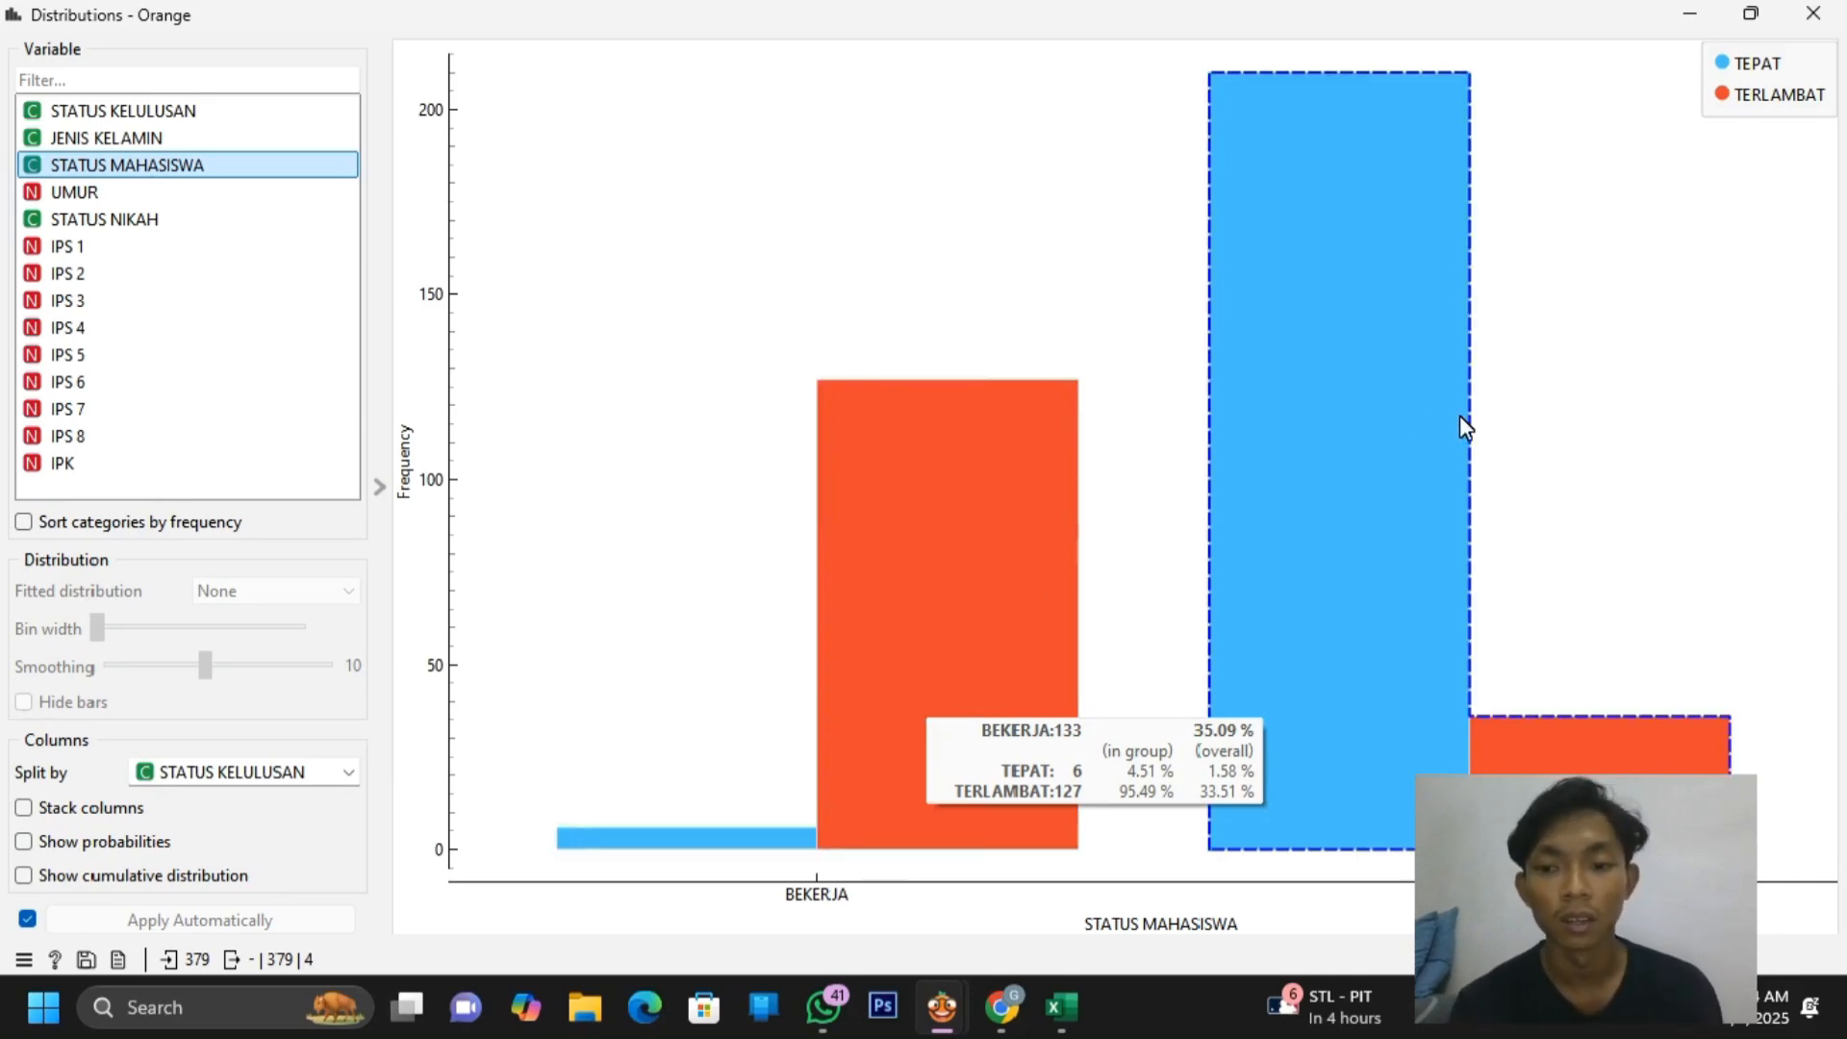
mouse_move(1460, 419)
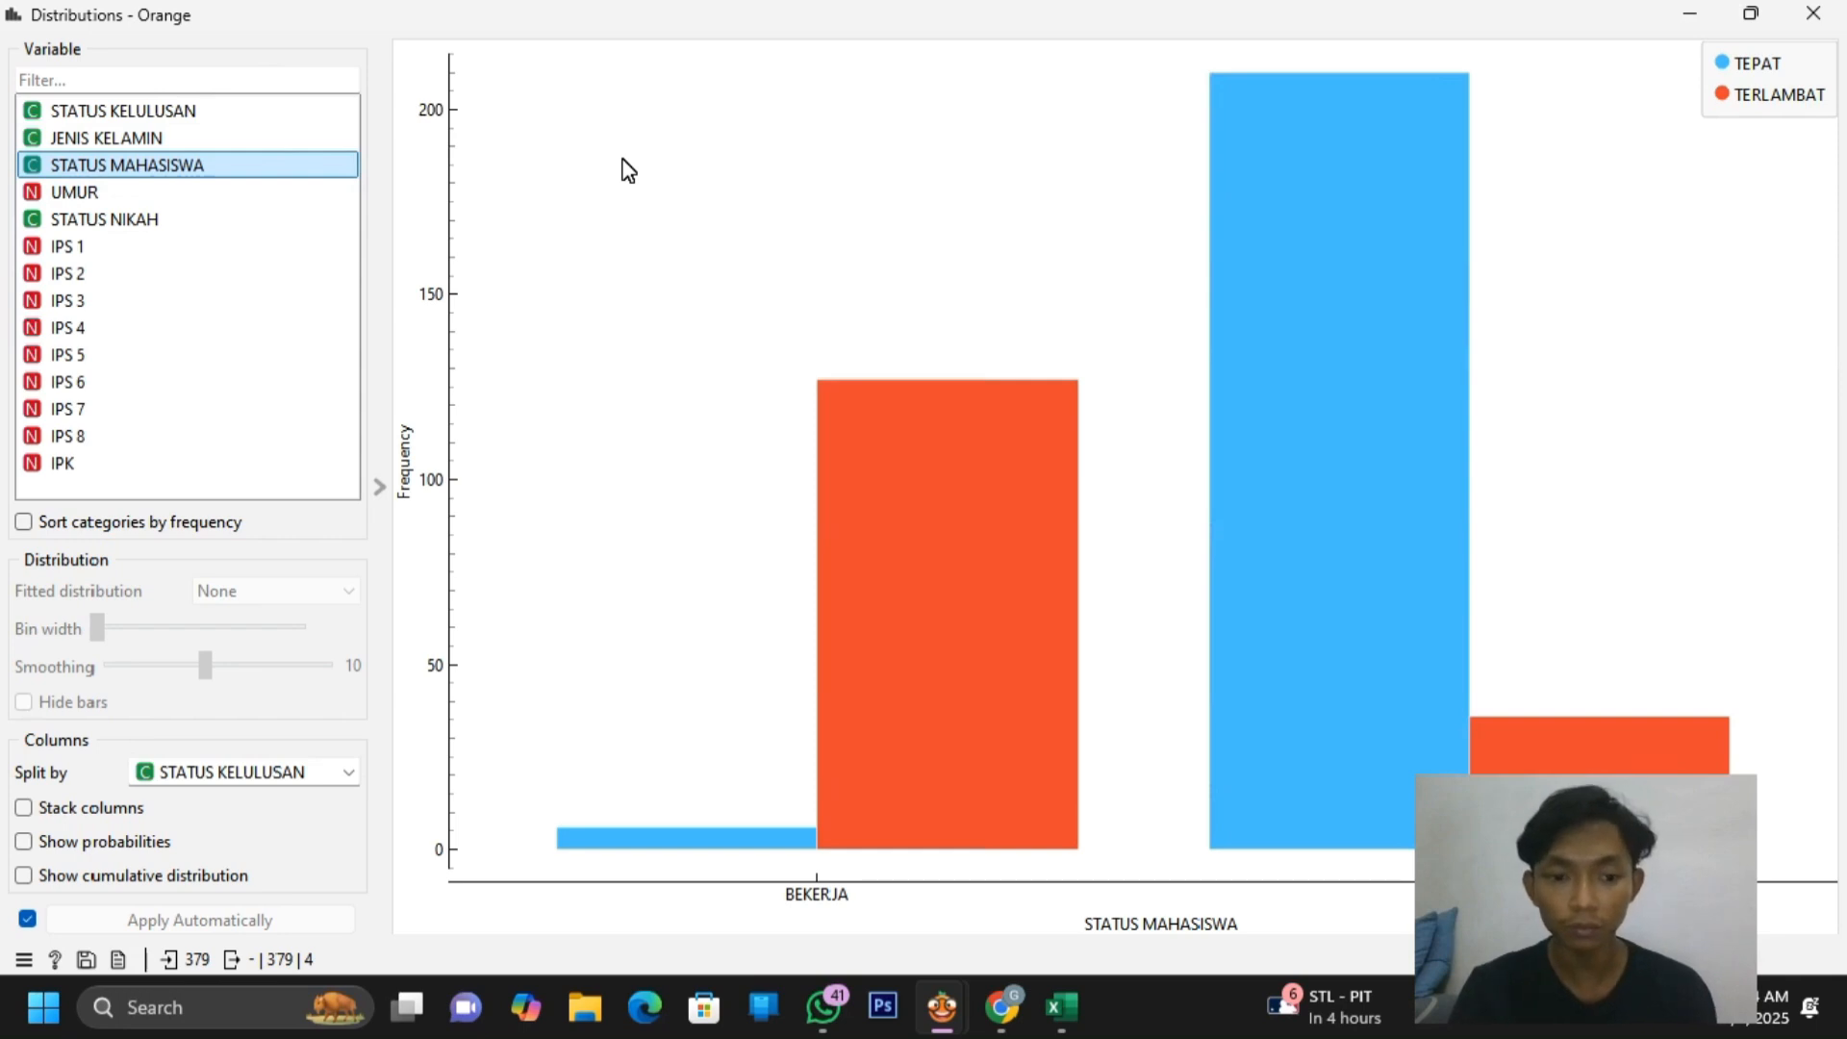
left_click(1814, 13)
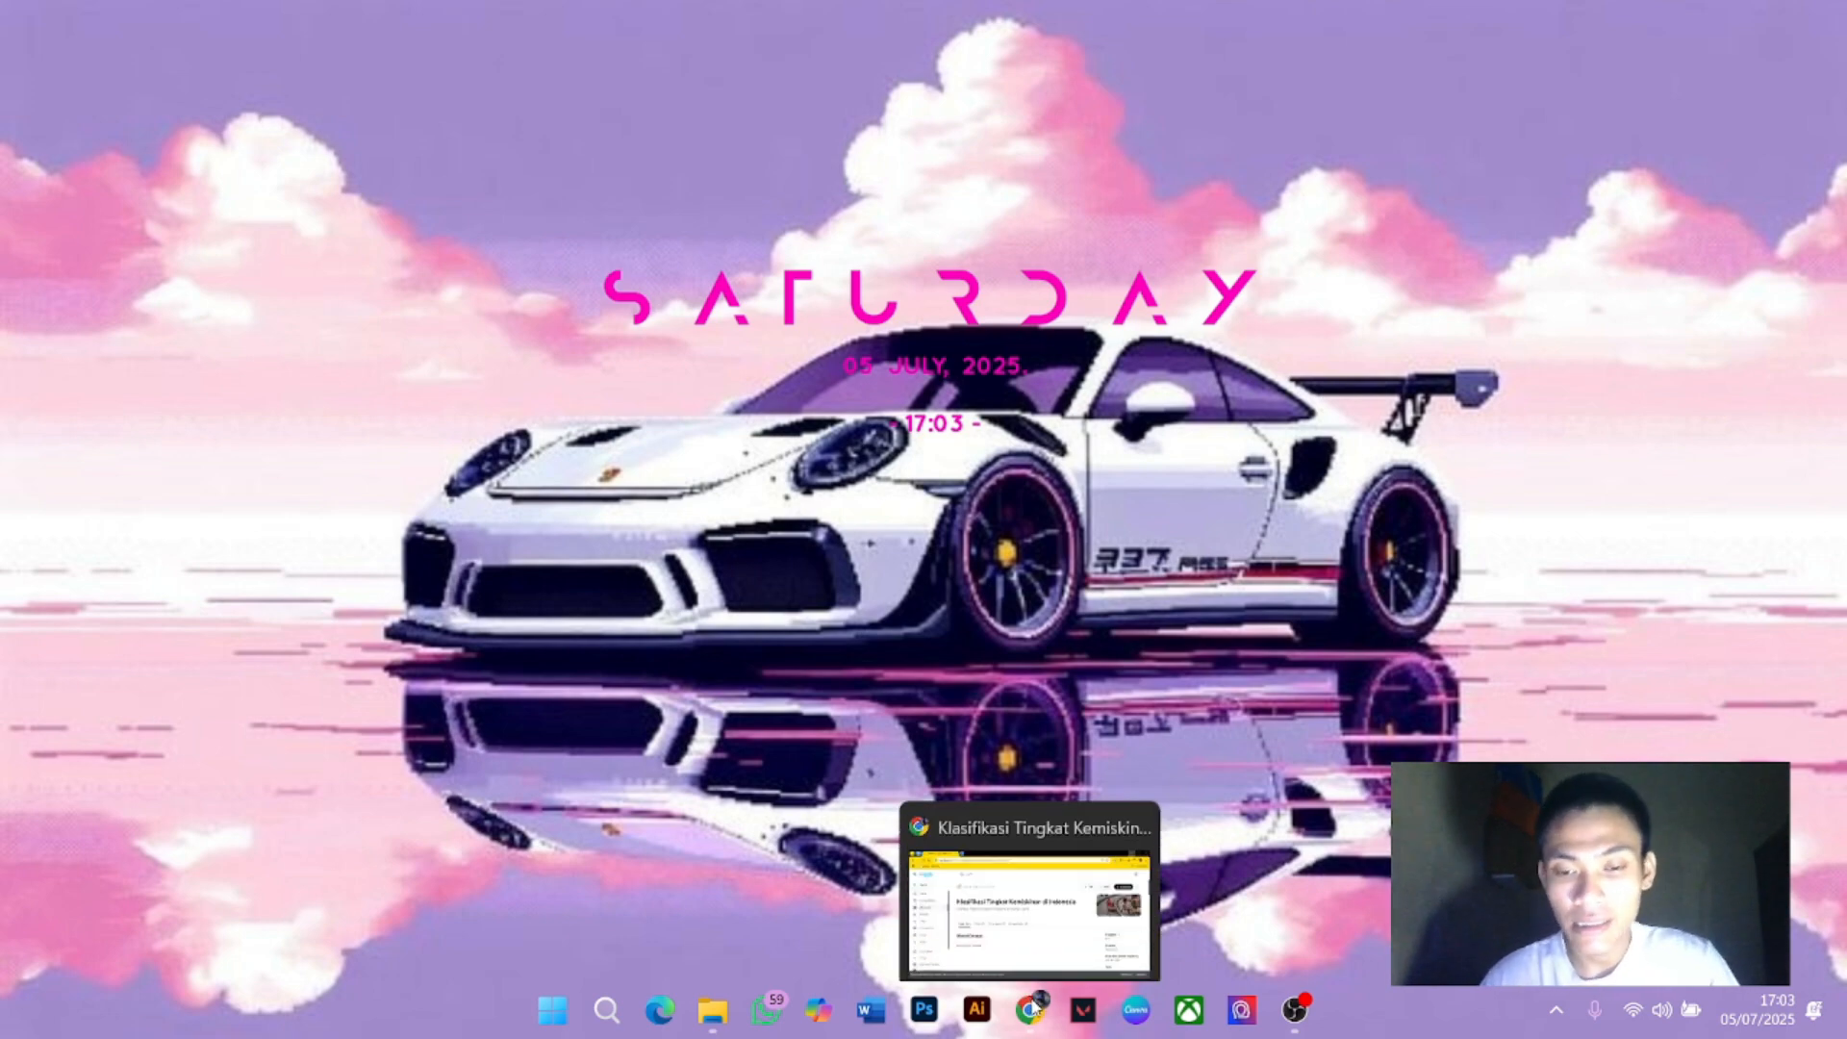
Restore the Kaggle 'Klasifikasi Tingkat Kemiskinan di Indonesia' dataset page from the Chrome taskbar preview
left_click(1037, 1001)
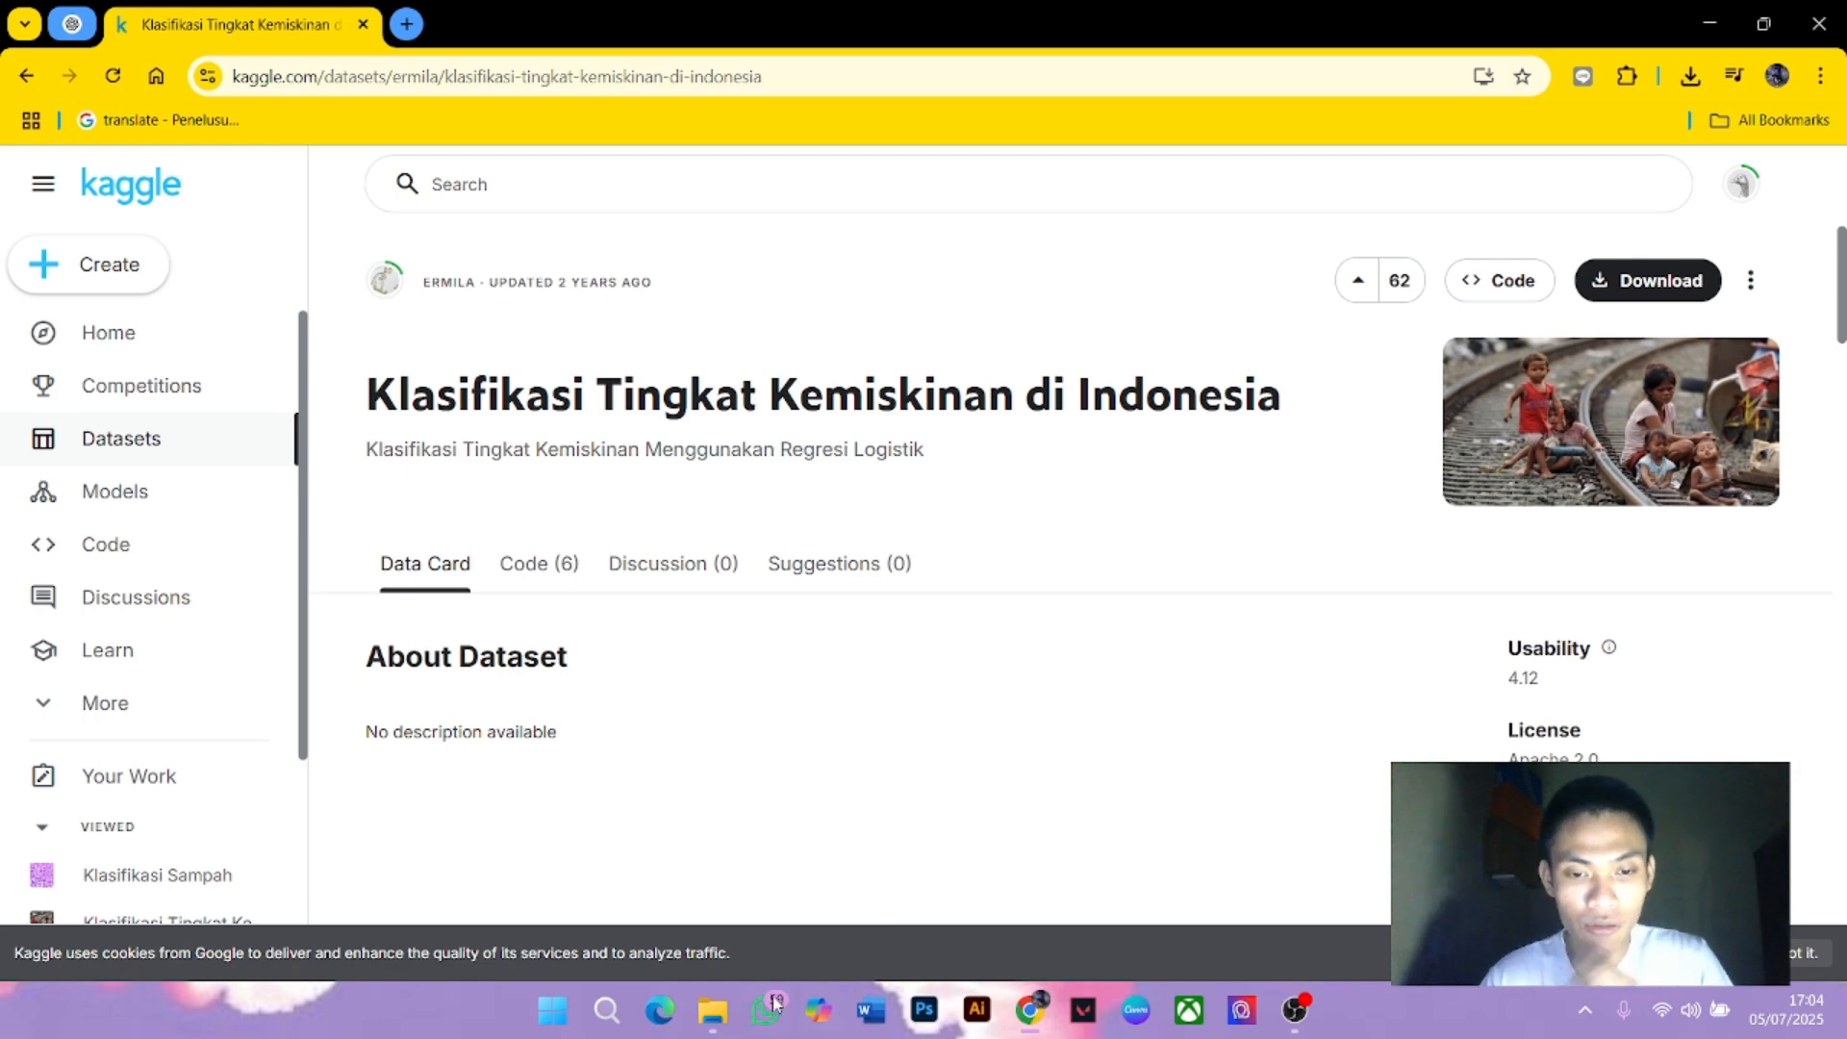
Bring the archive (14) folder forward, then launch Orange by searching 'orang' in Windows Search
mouse_move(715, 1015)
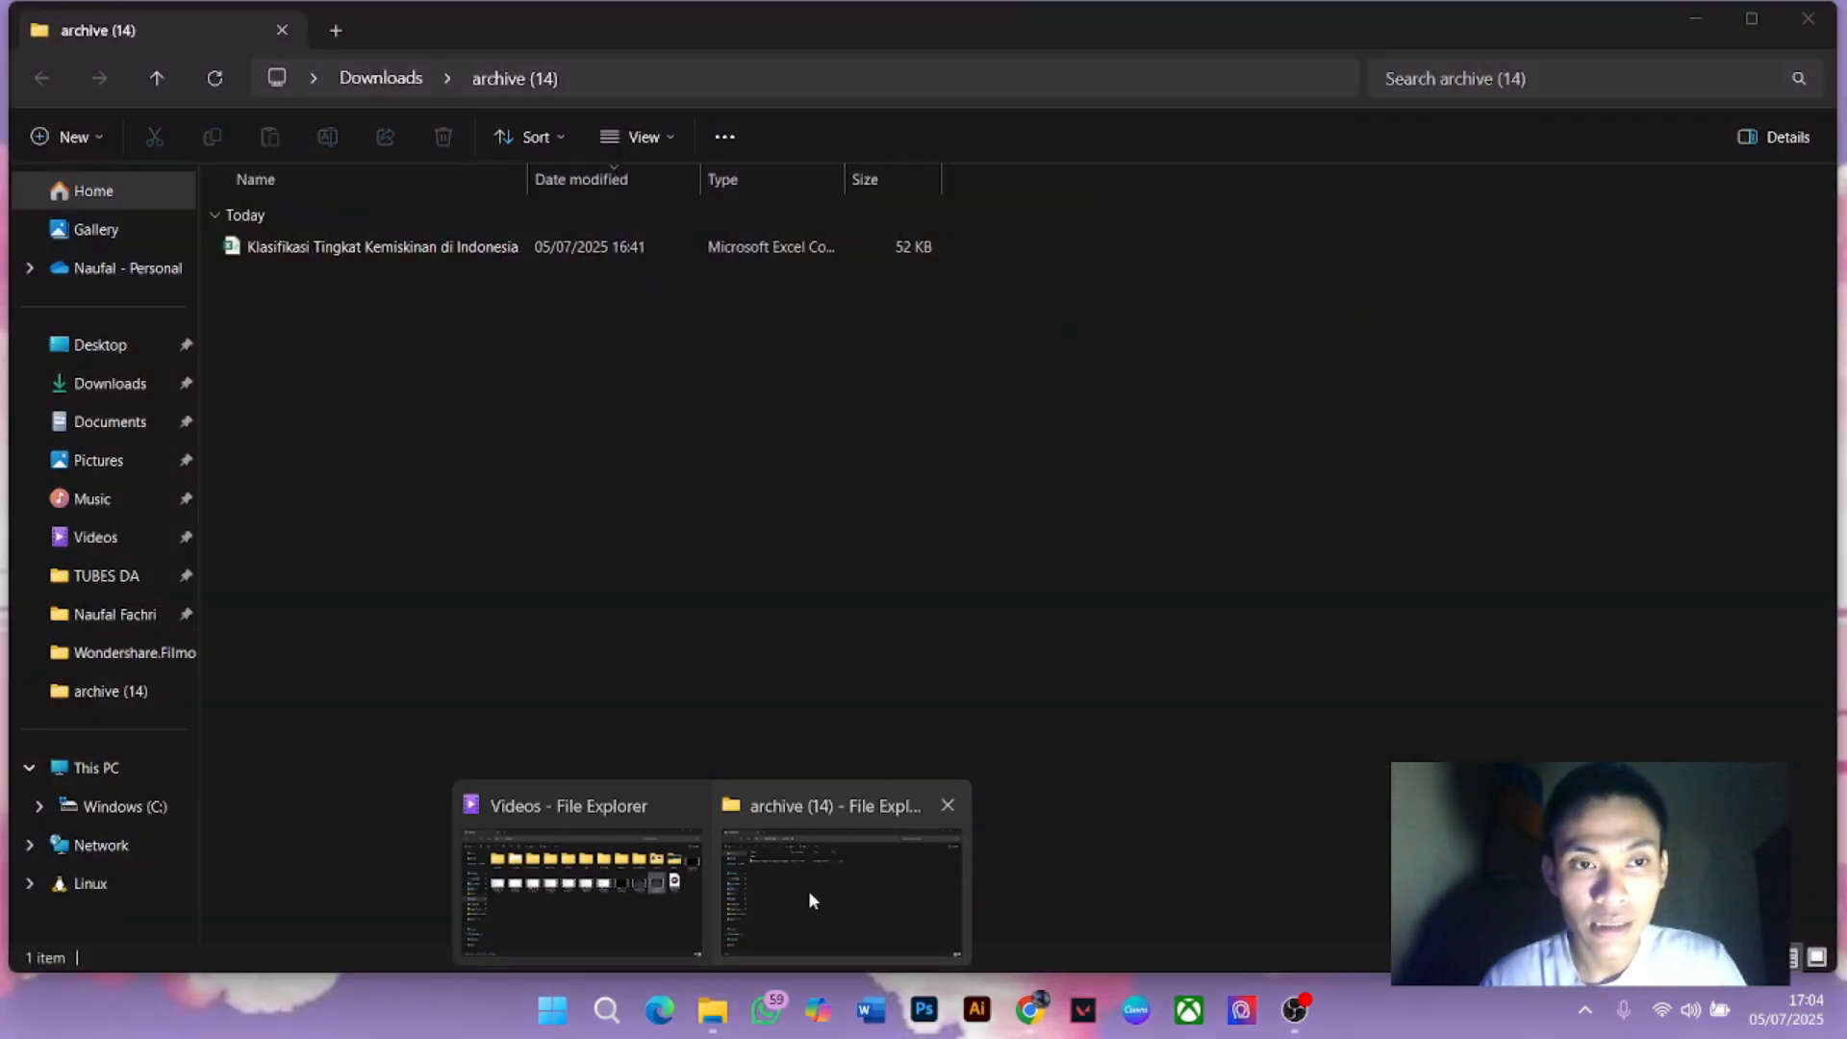
left_click(808, 890)
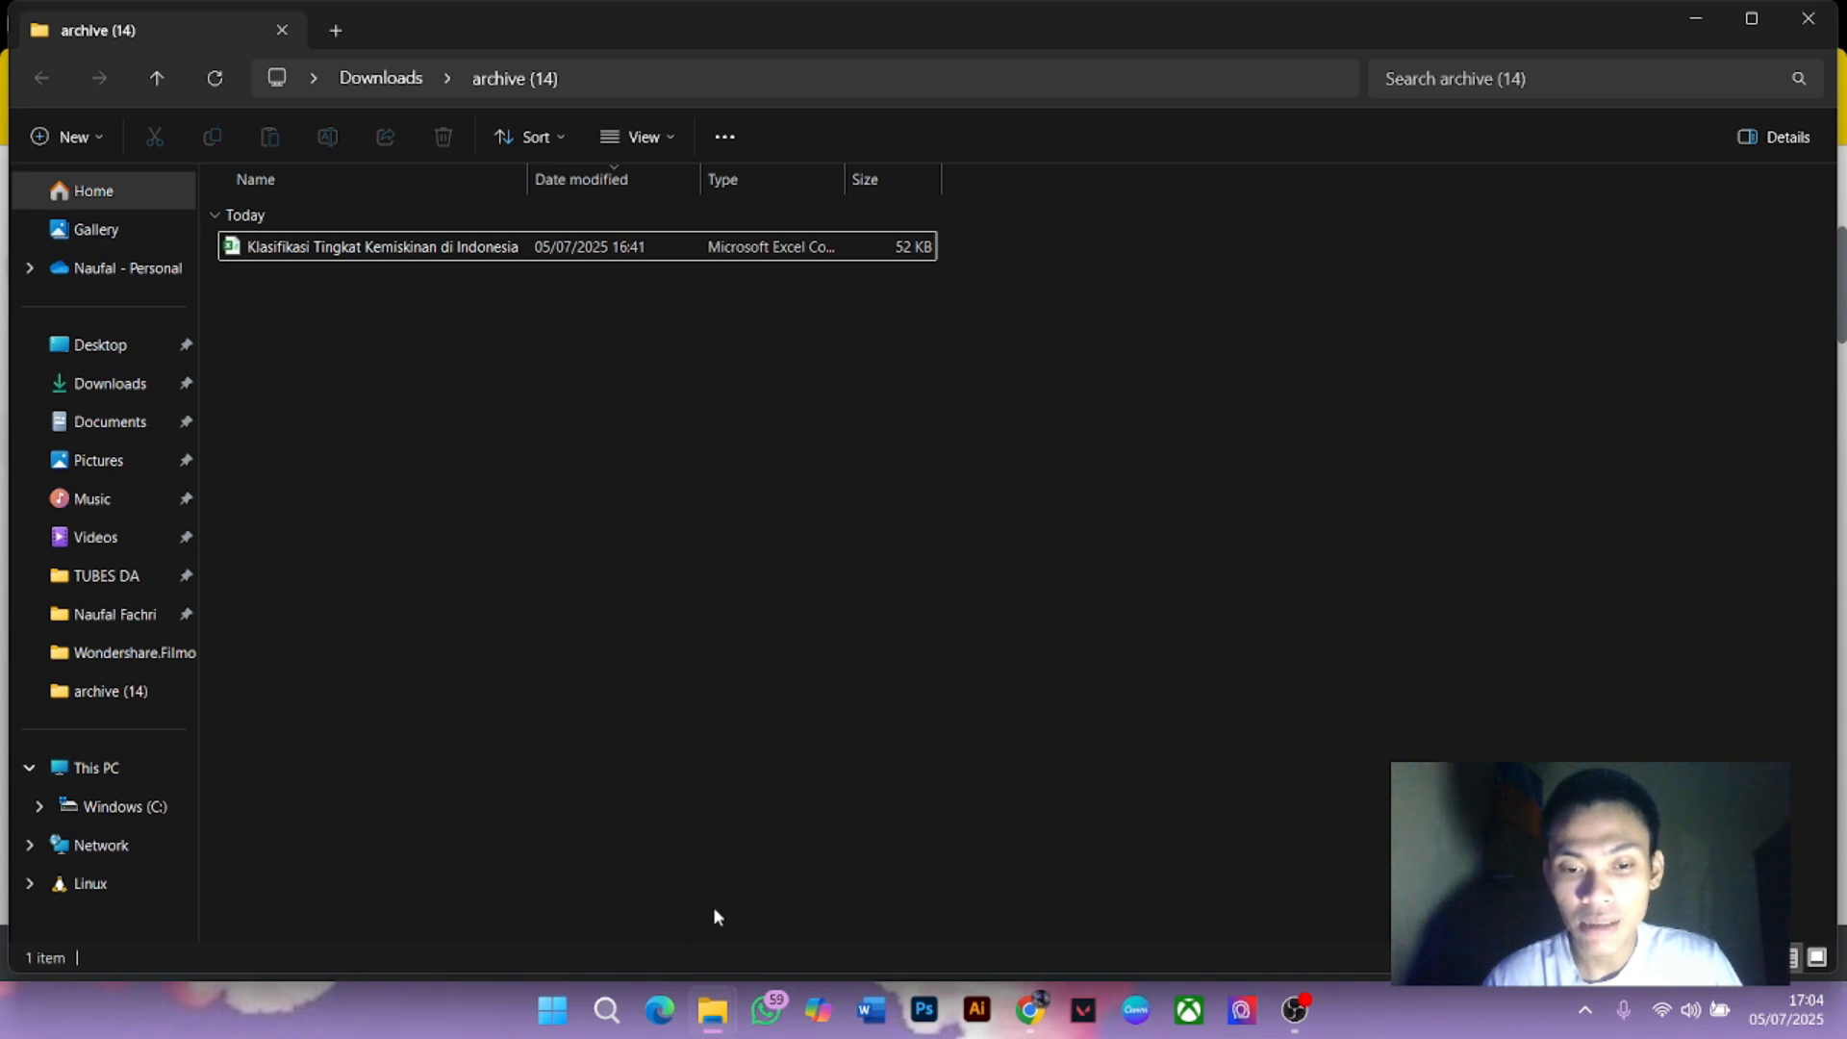
left_click(617, 1029)
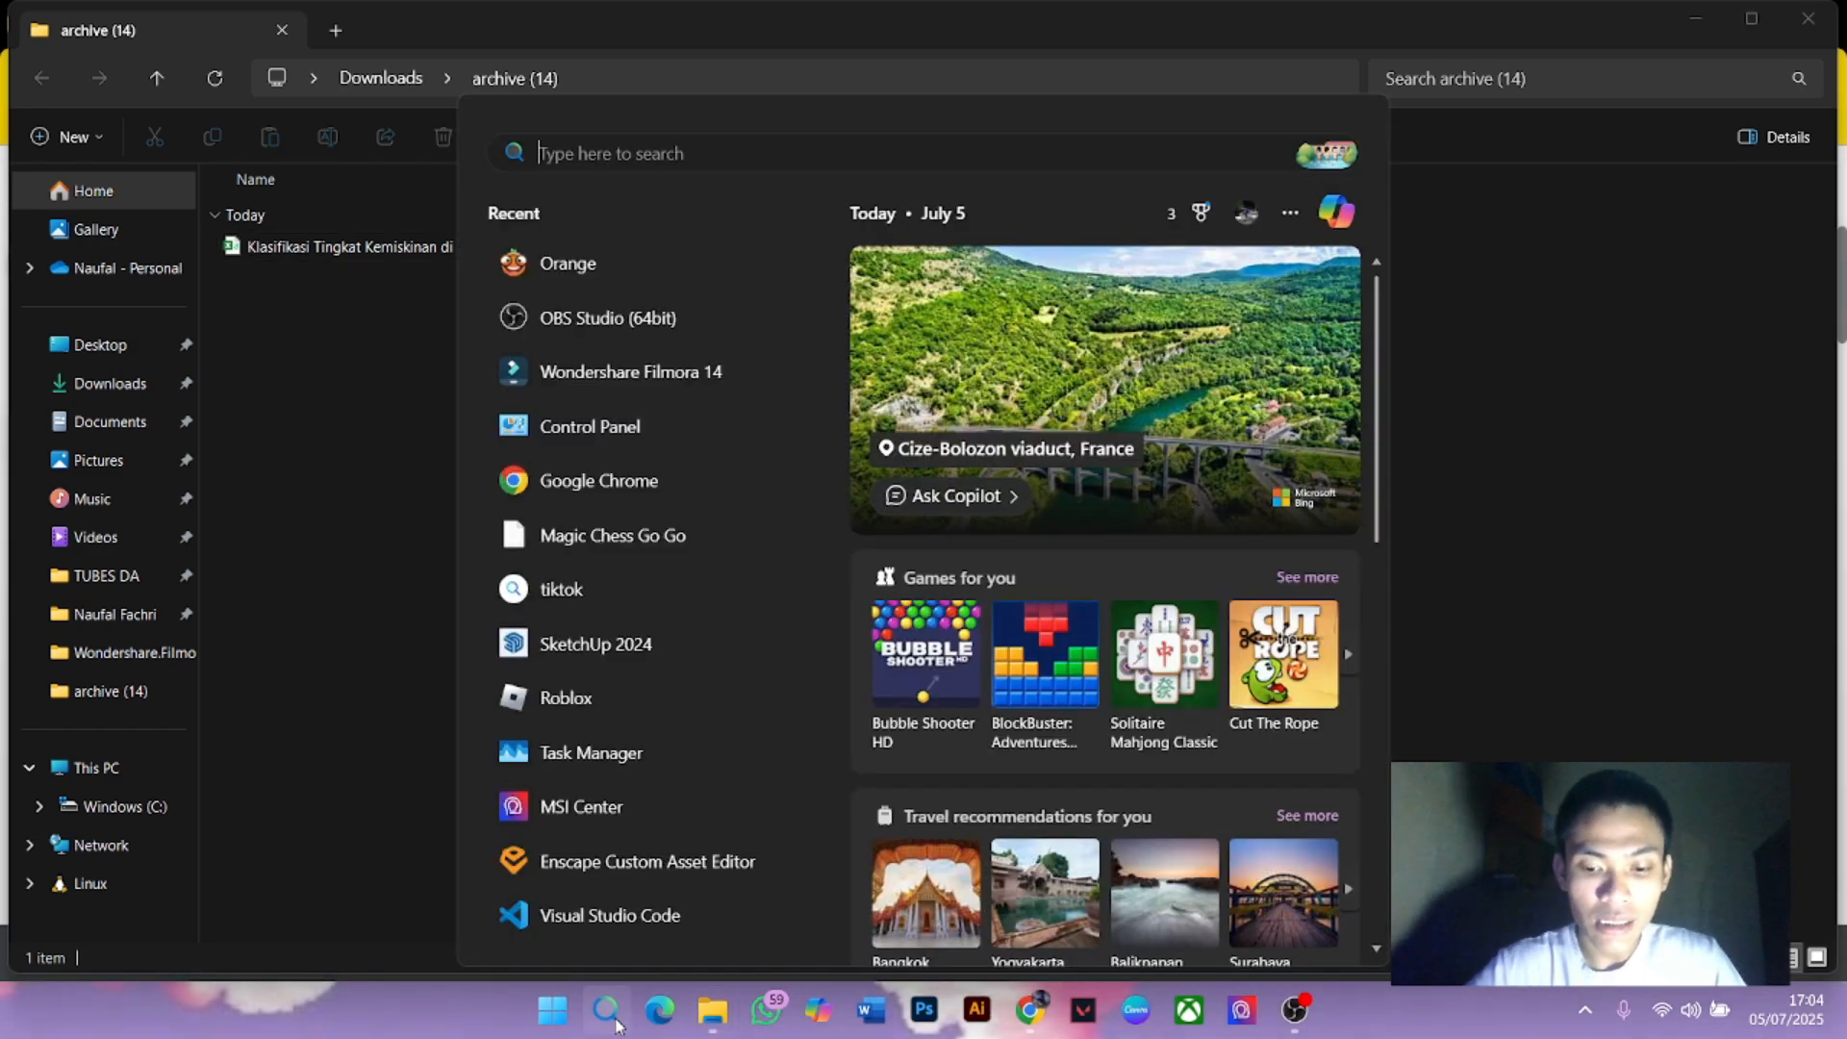
type("orang")
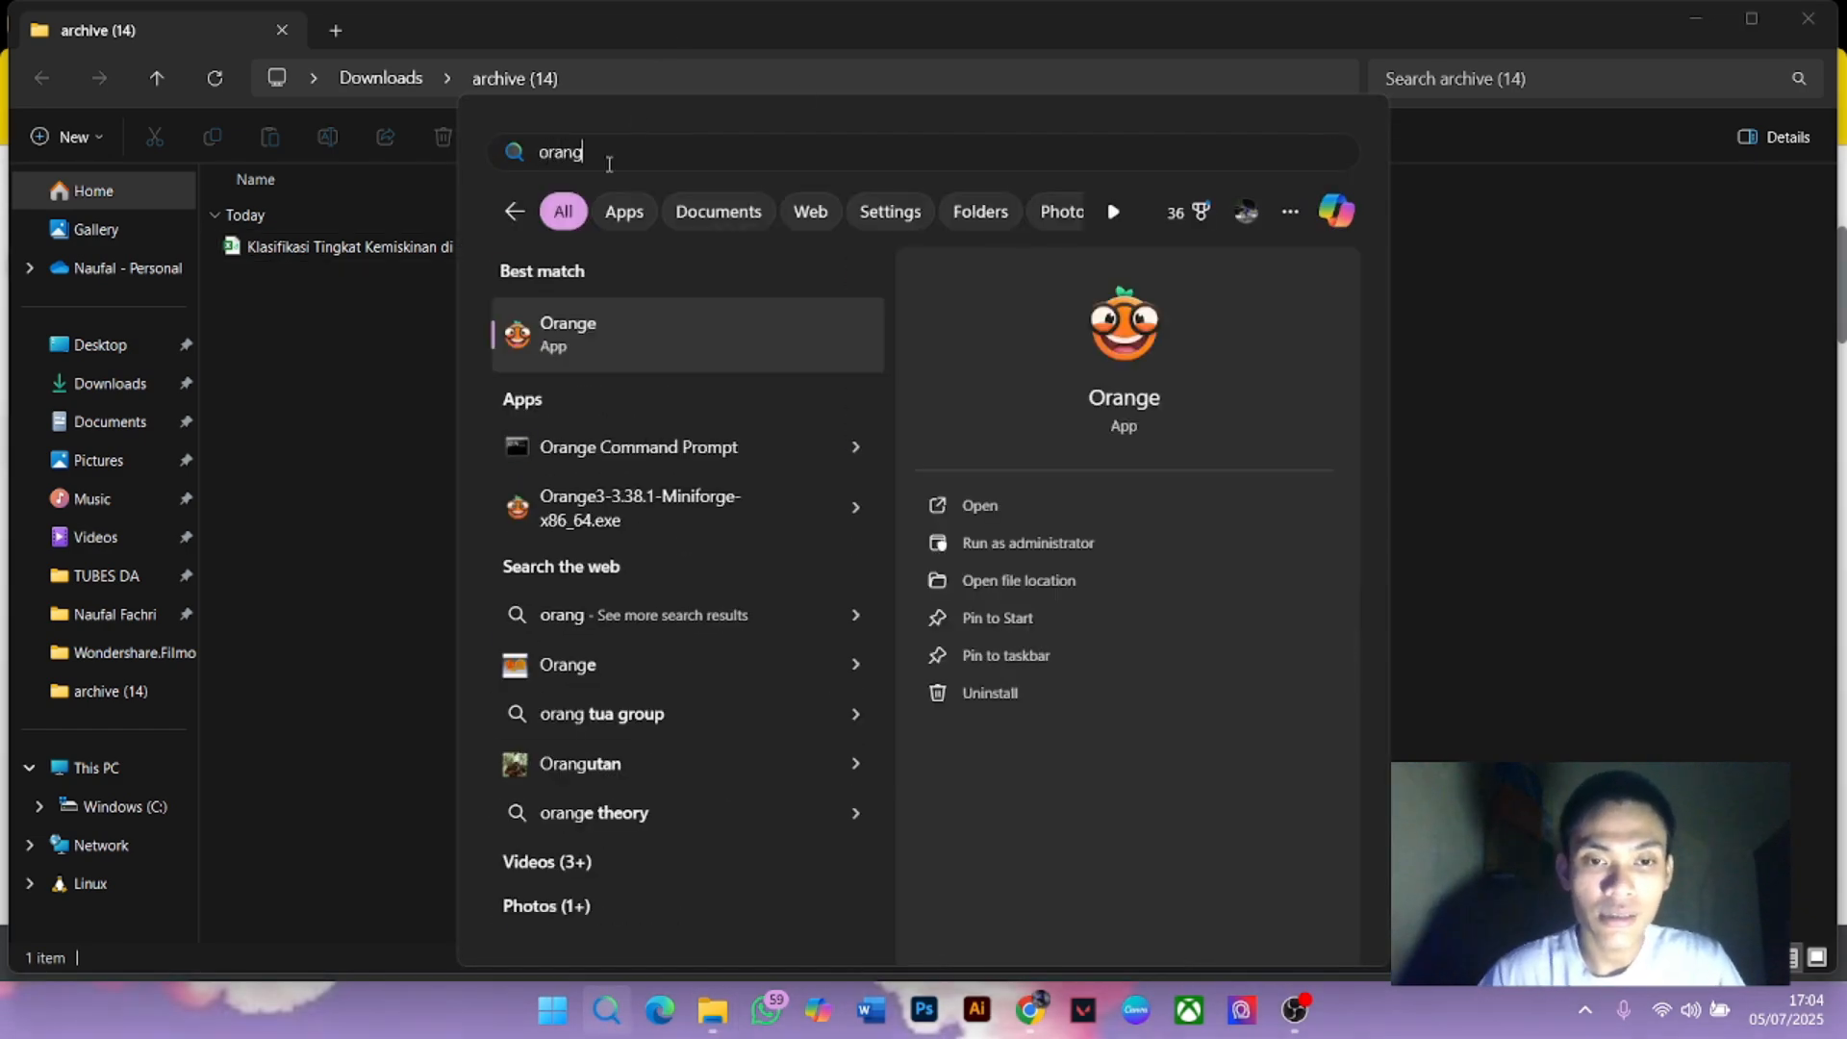
left_click(558, 331)
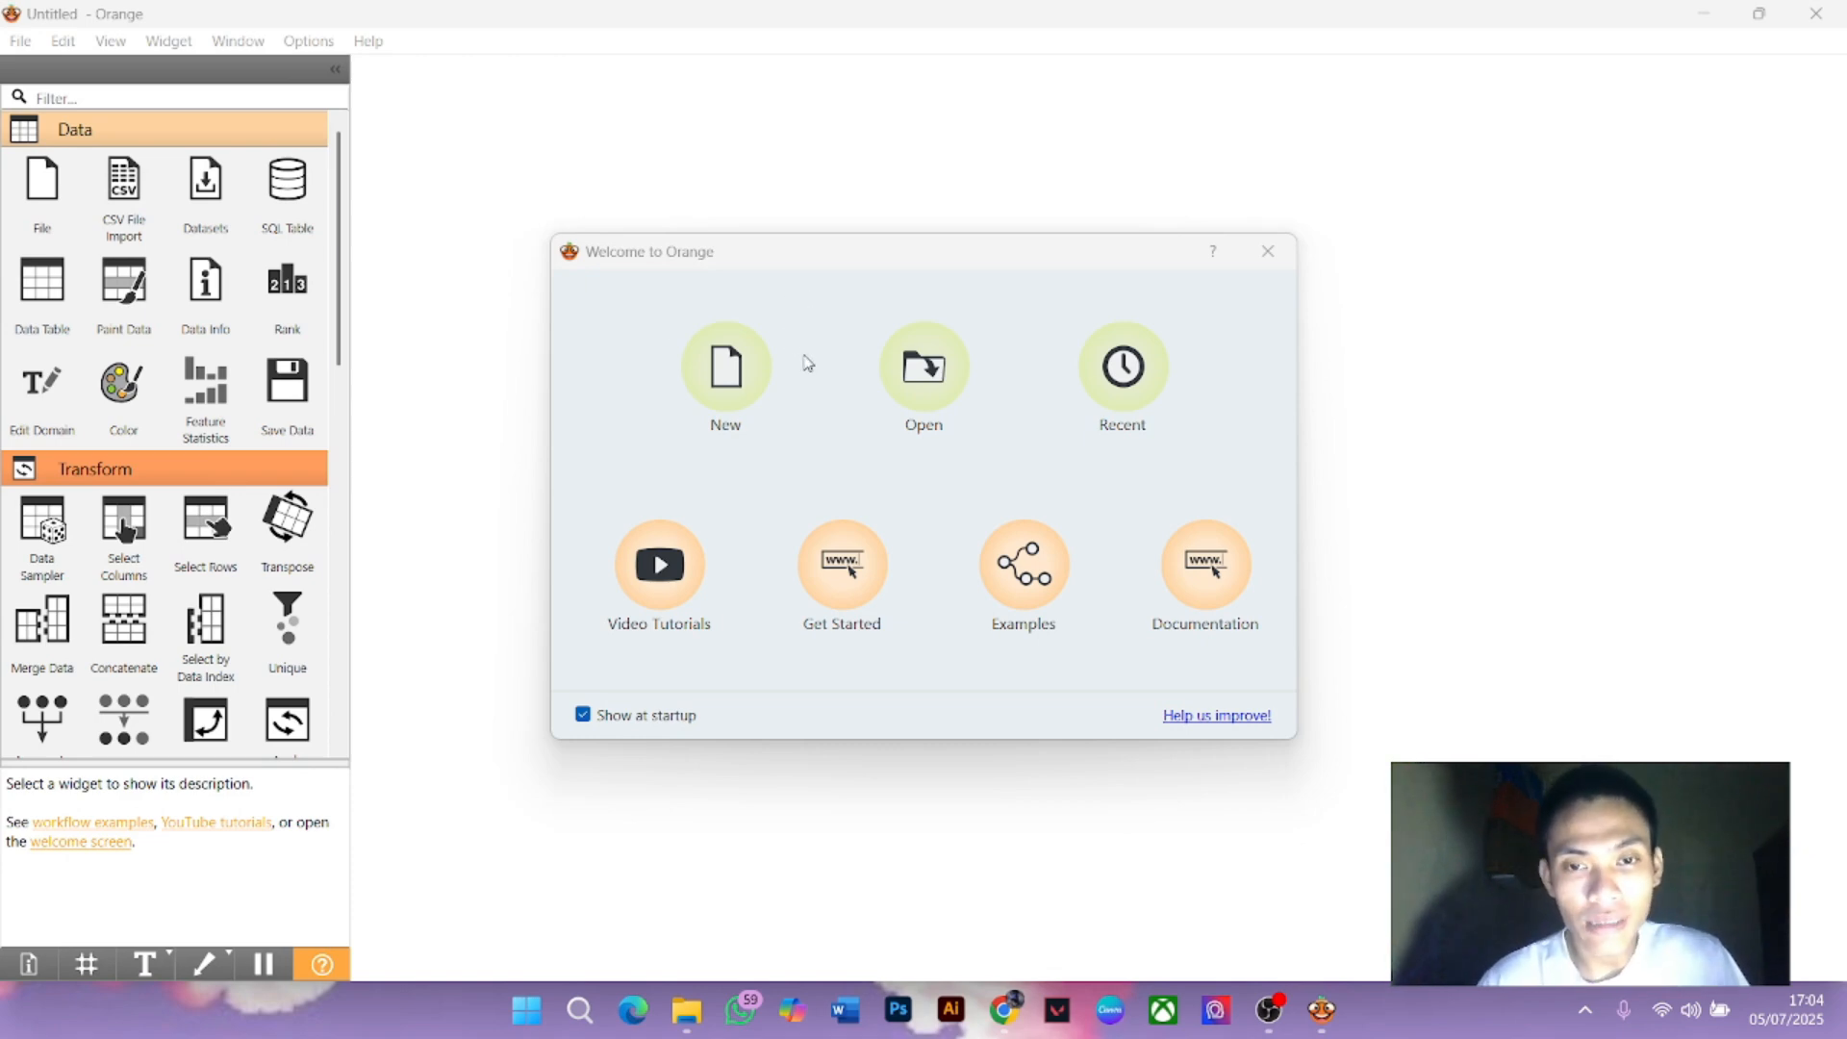
Start a new workflow with a File widget loading Klasifikasi Tingkat Kemiskinan di Indonesia.csv
left_click(737, 385)
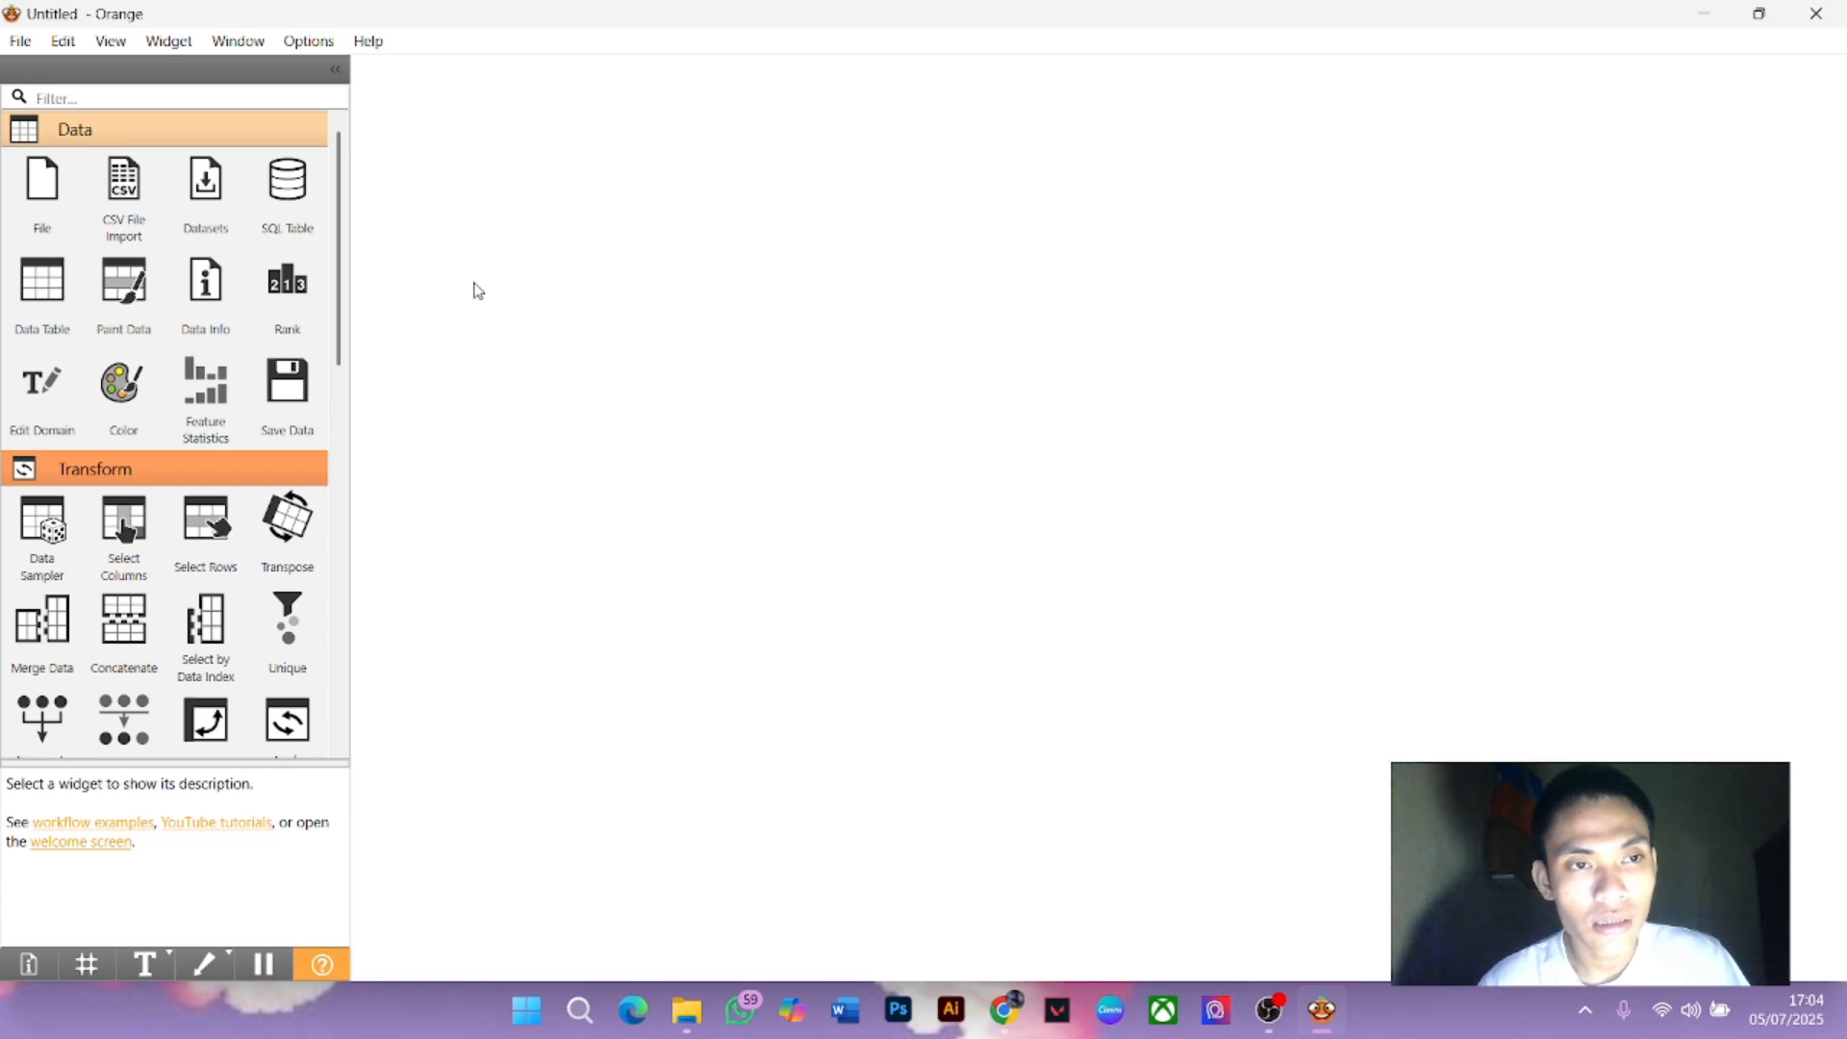
left_click_drag(42, 183, 516, 184)
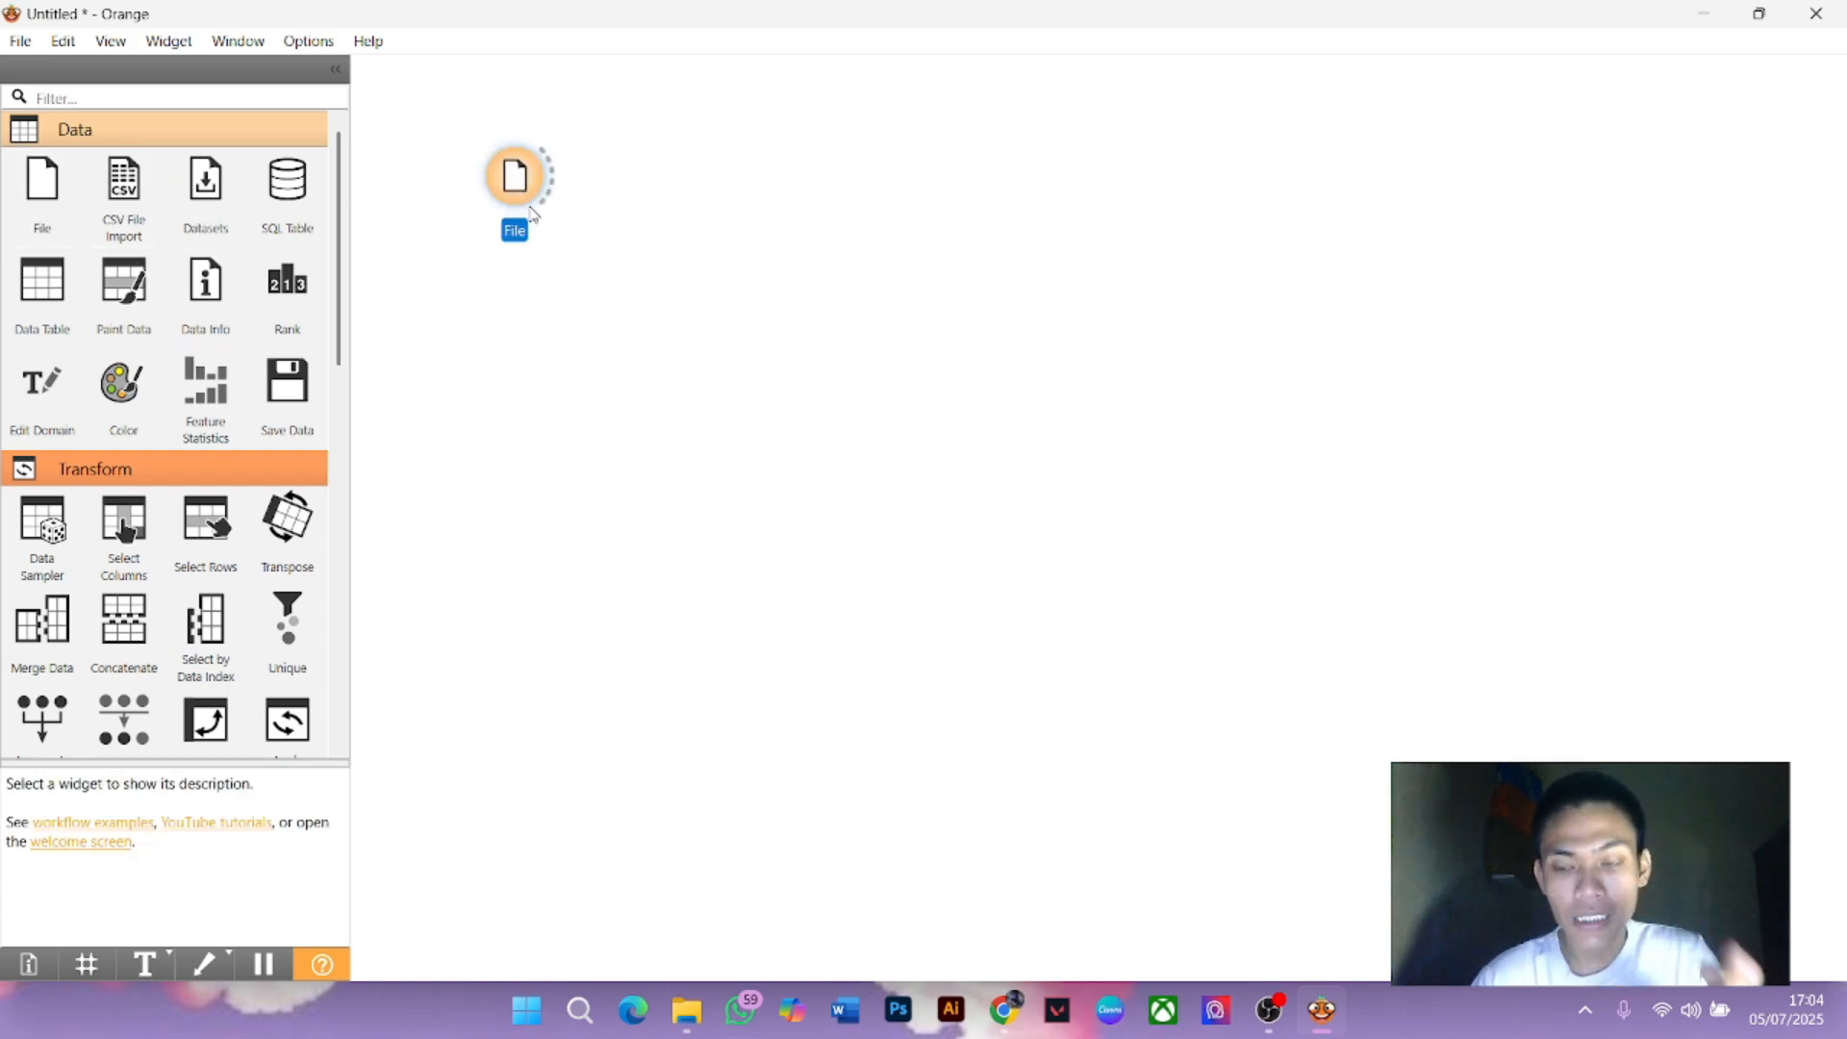
left_click(640, 249)
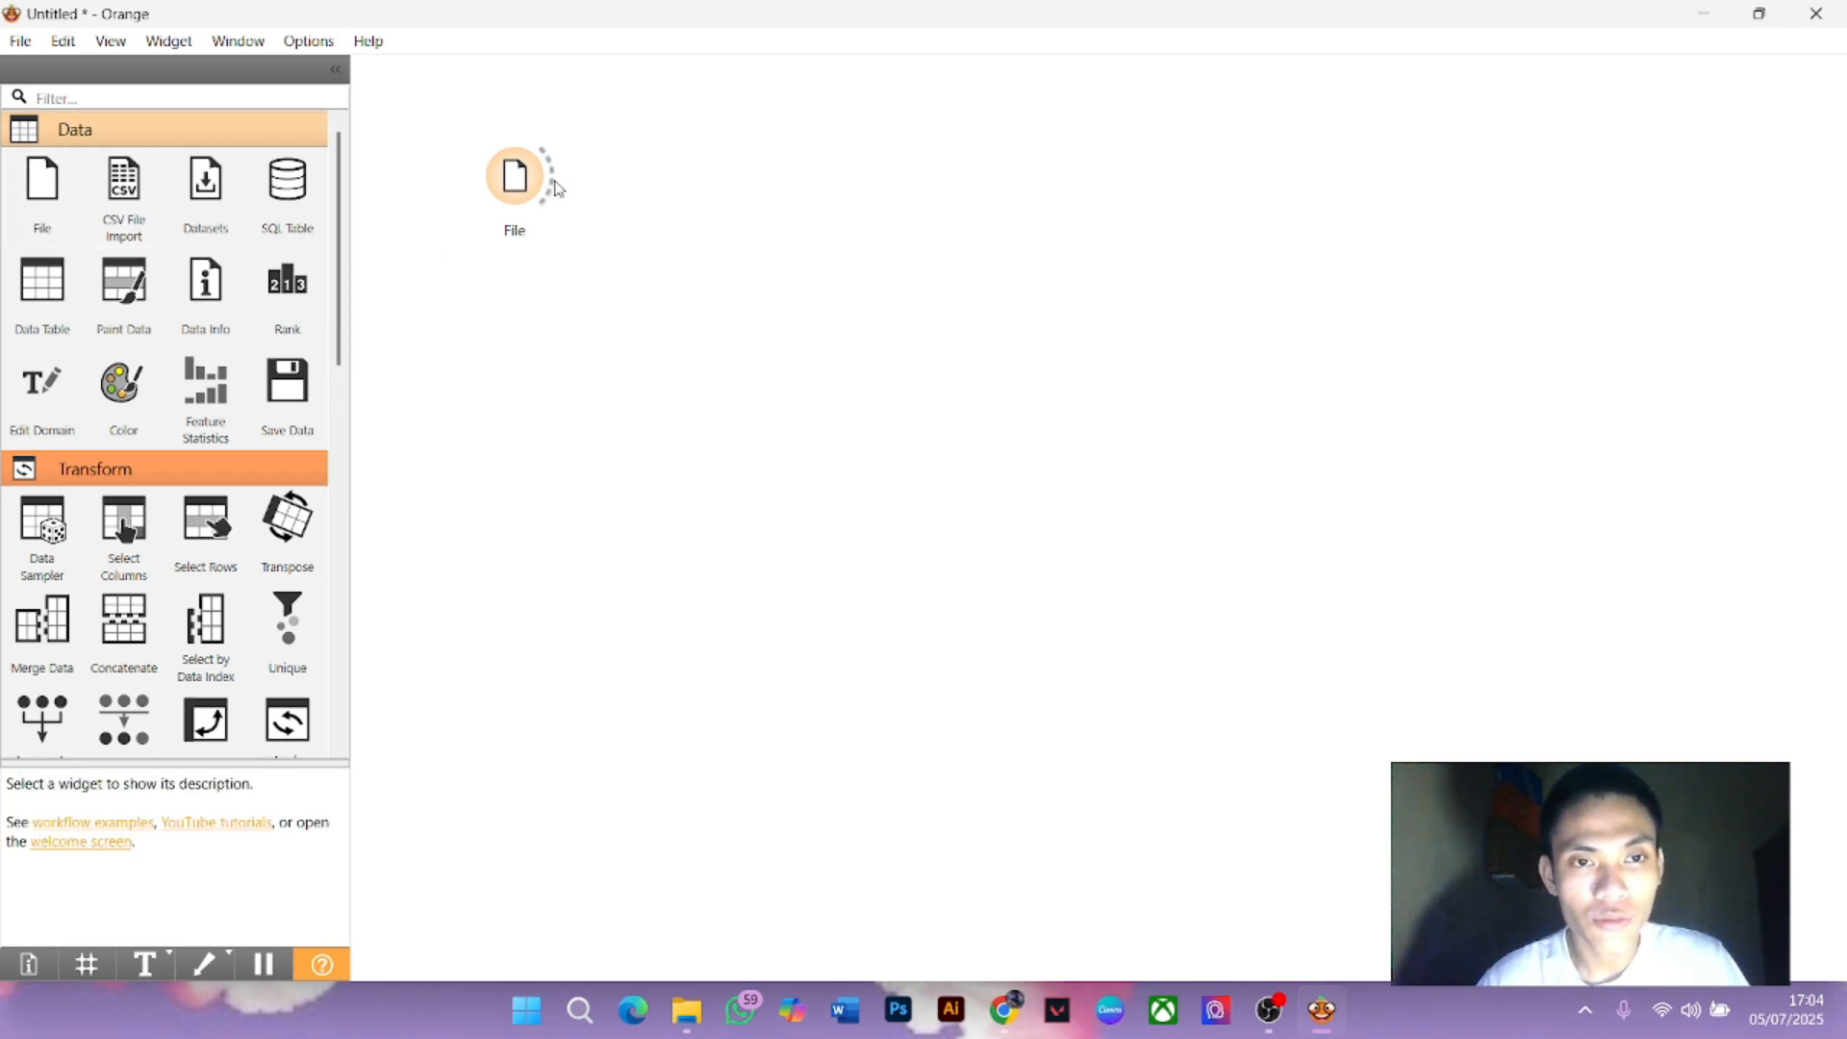
double_click(516, 177)
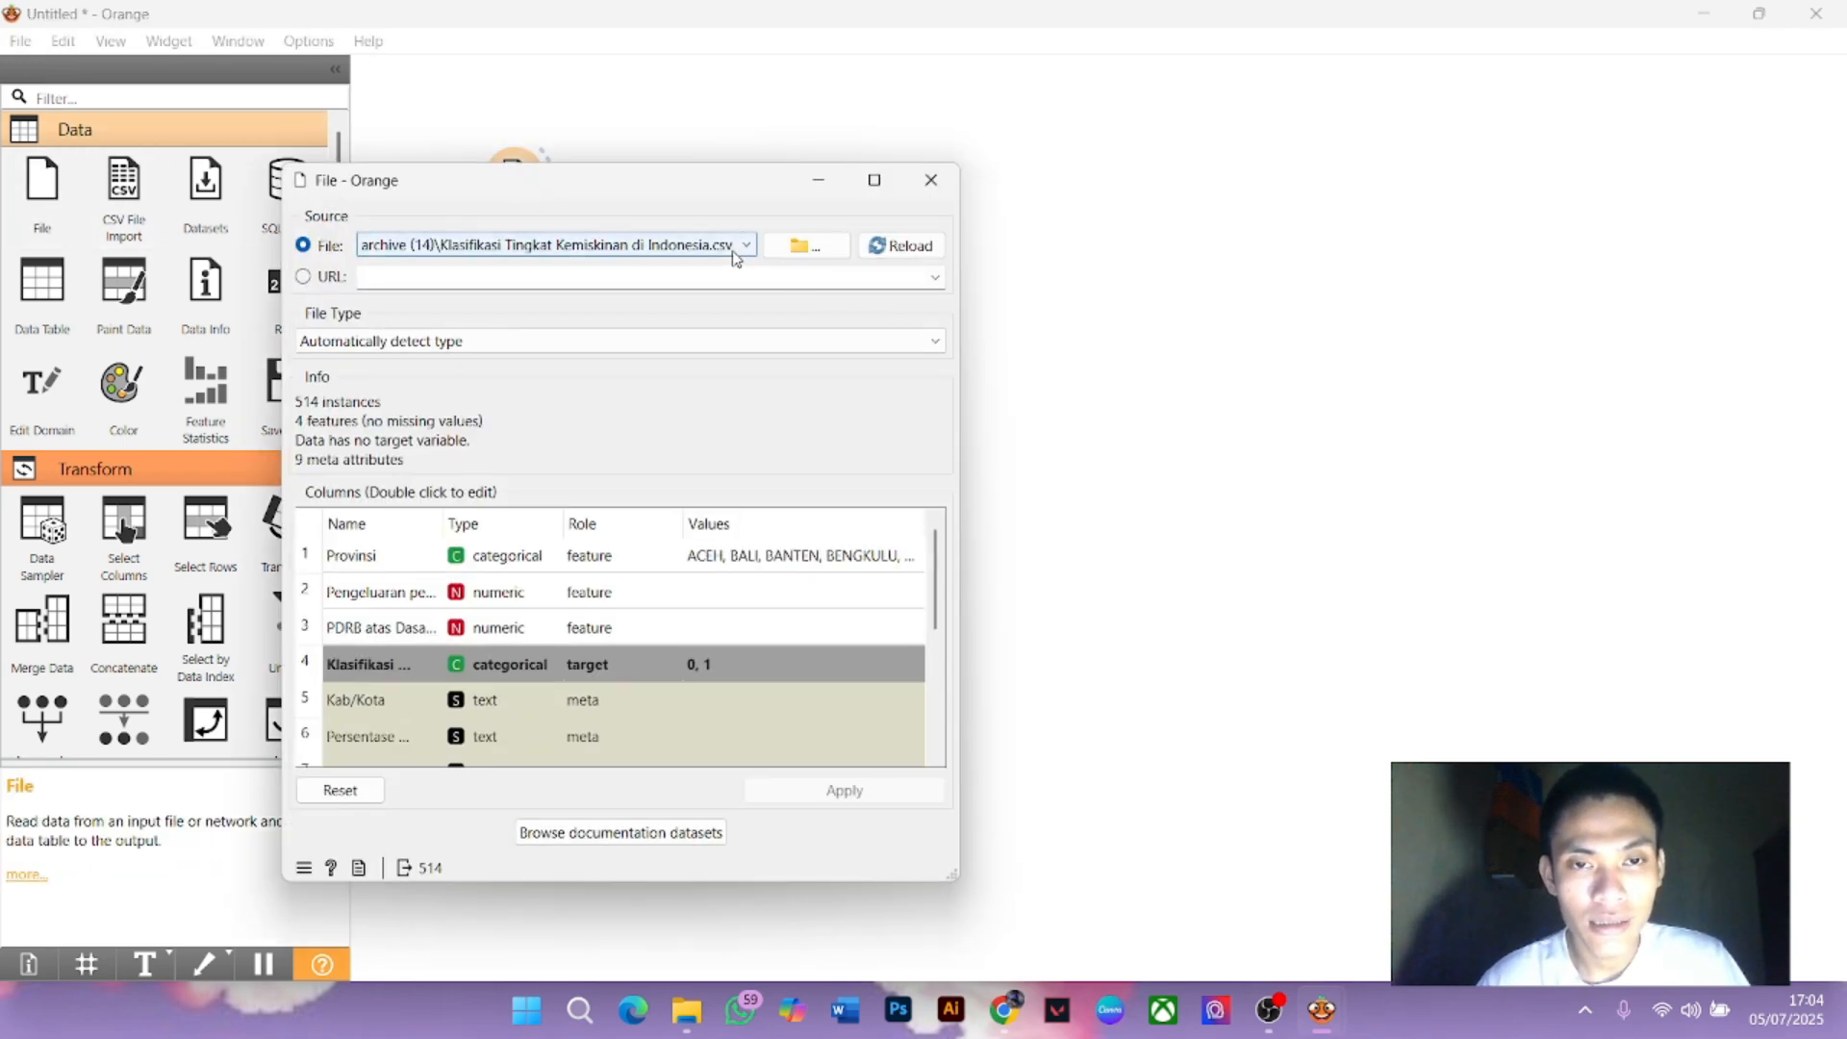
left_click(793, 246)
double_click(688, 421)
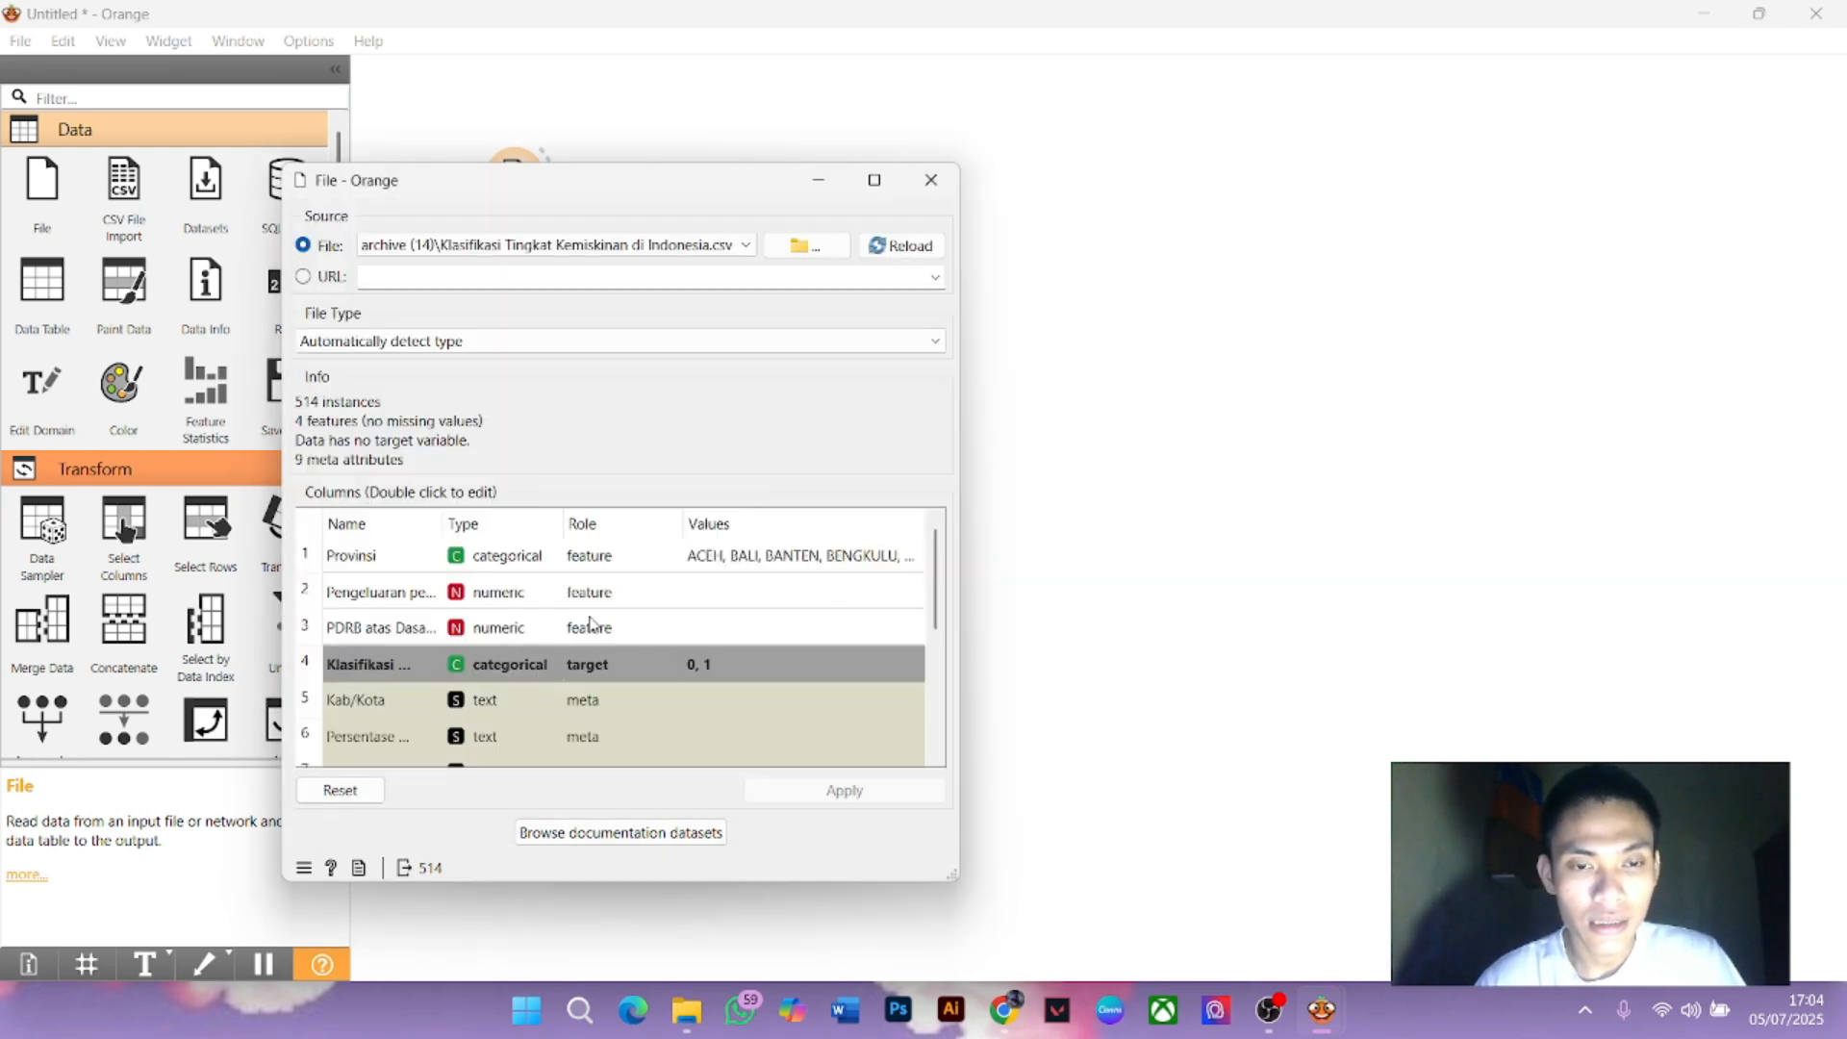
Keep the Klasifikasi column's role as target, apply the changes, and close the File settings
scroll(488, 601, "down", 3)
scroll(487, 602, "up", 3)
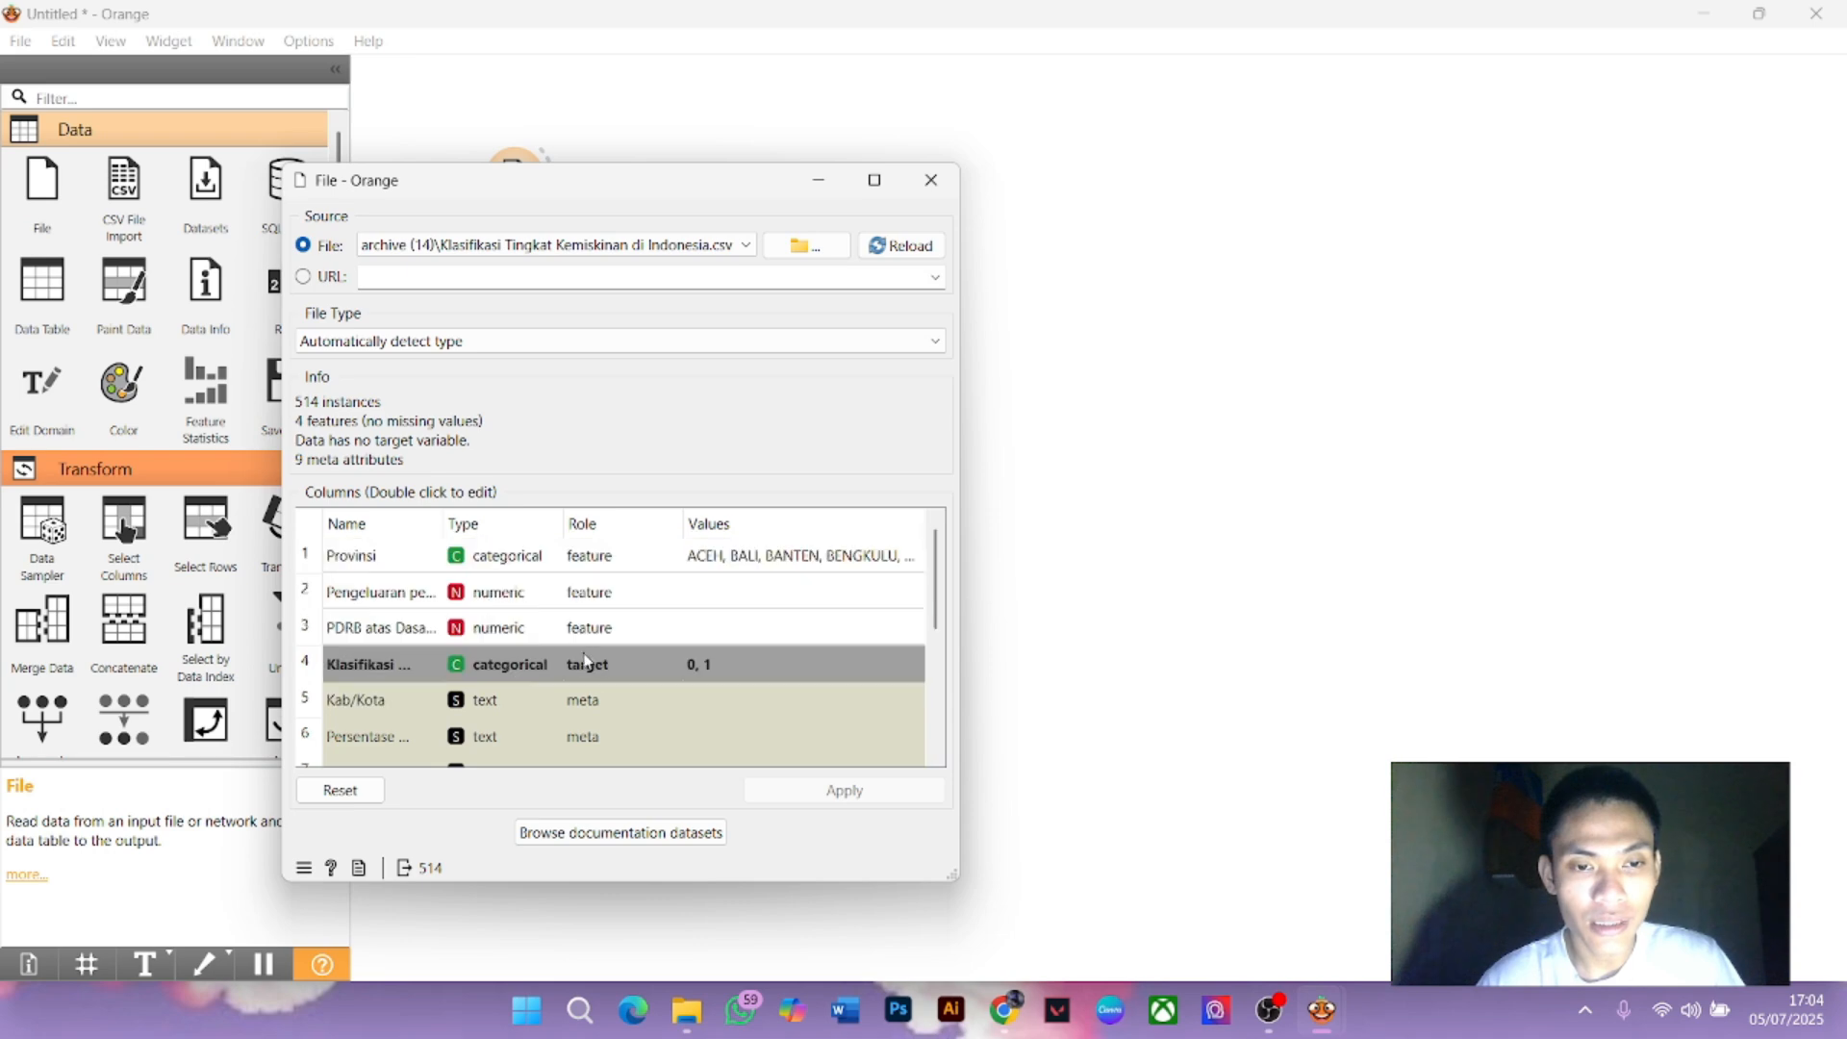
double_click(603, 670)
left_click(599, 691)
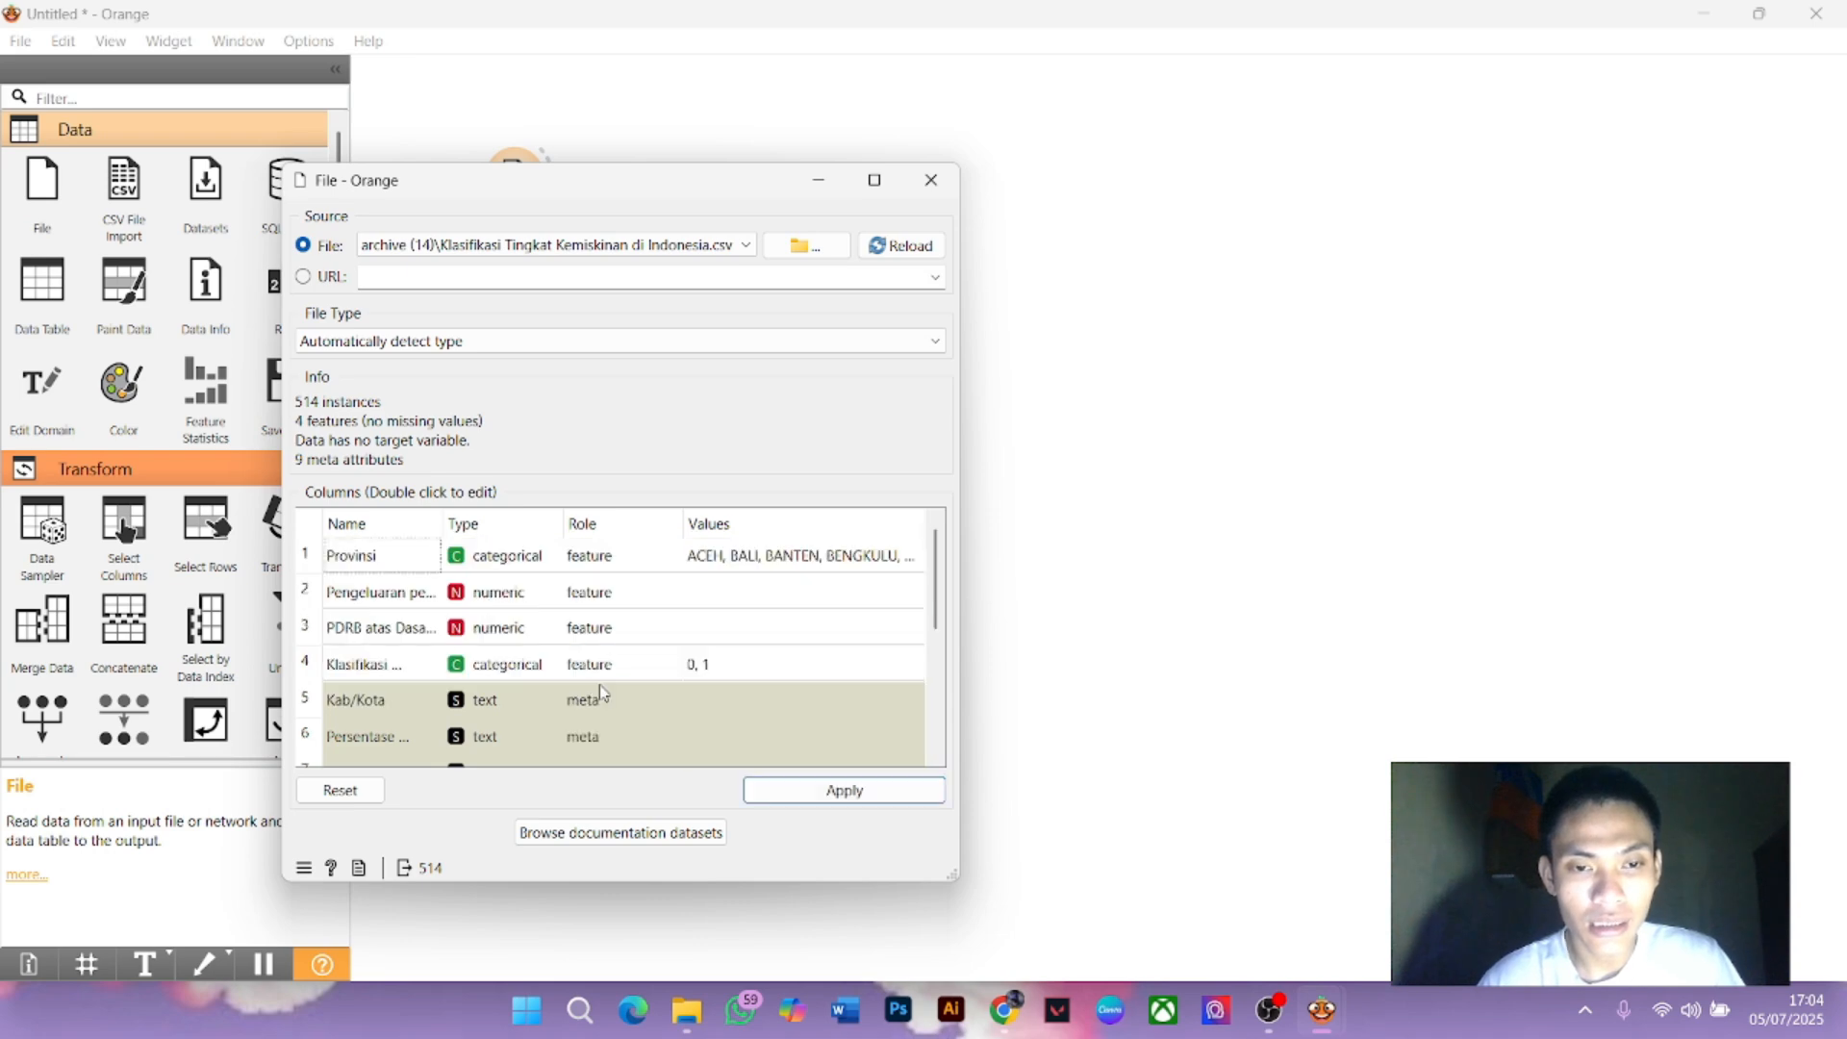
double_click(600, 676)
left_click(605, 710)
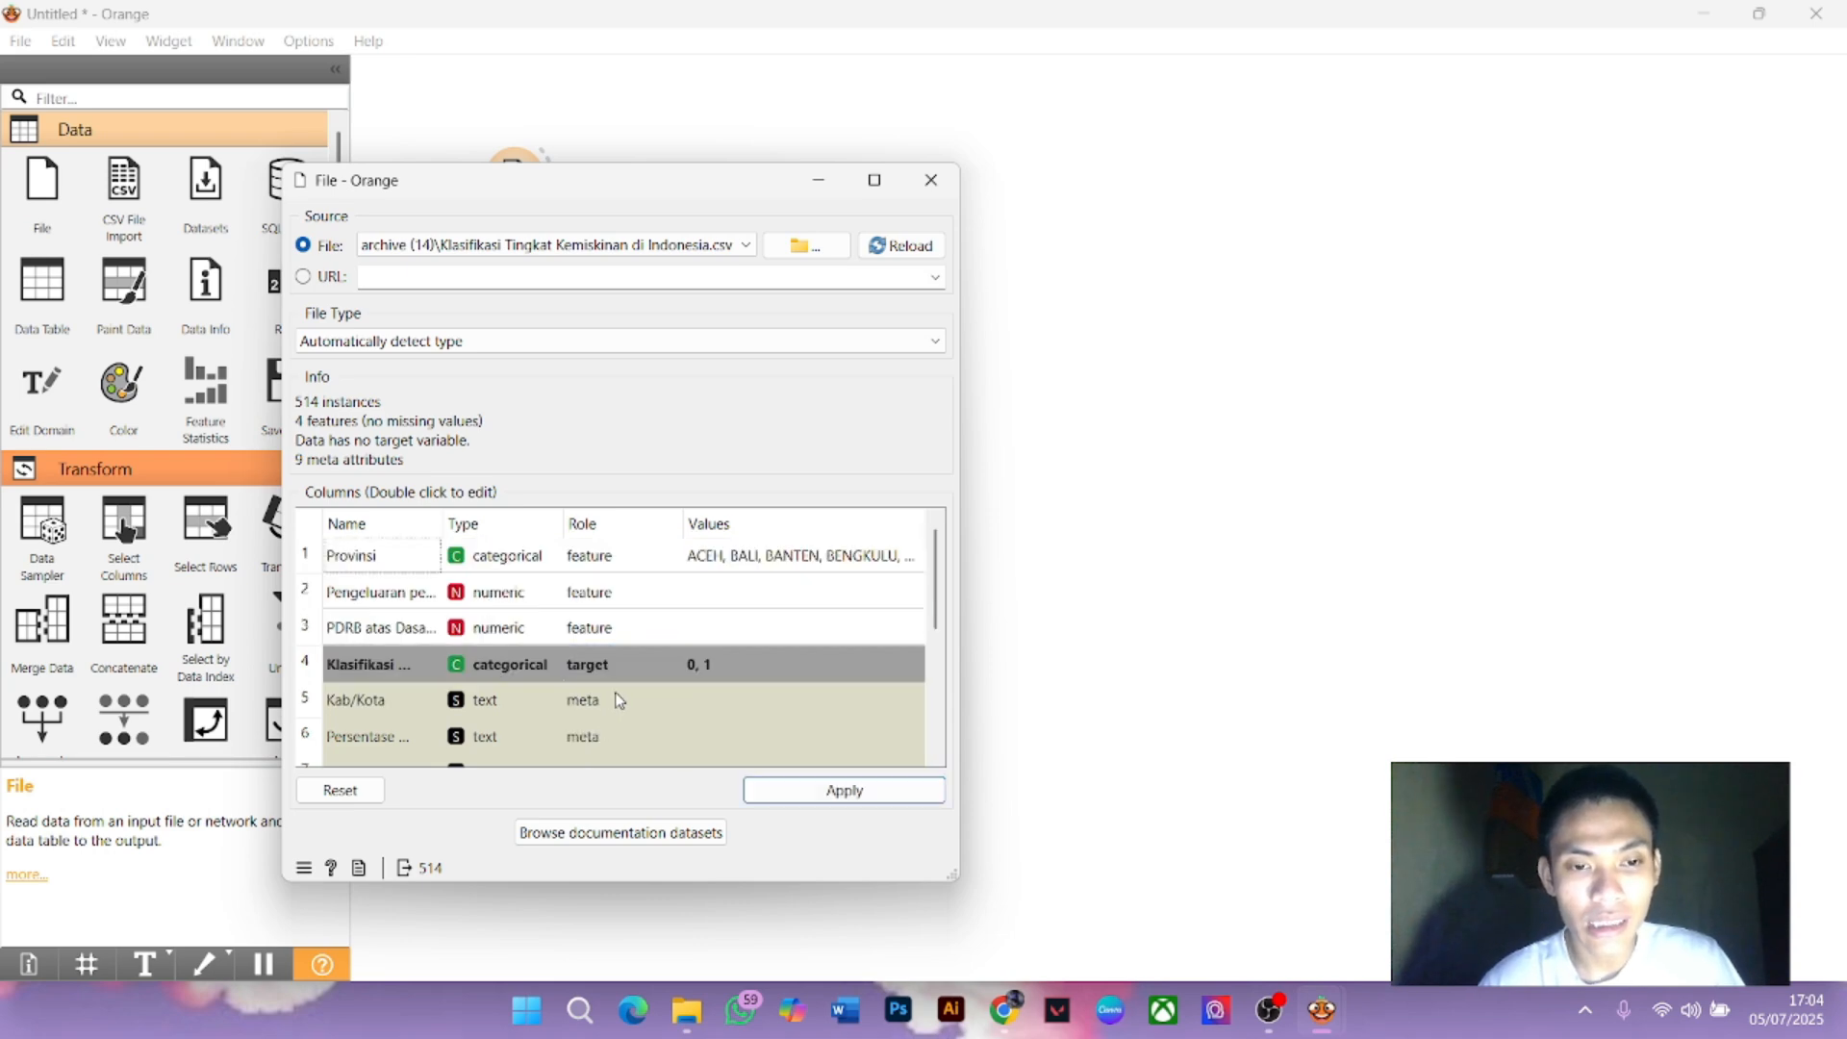
scroll(674, 711, "down", 3)
left_click(833, 793)
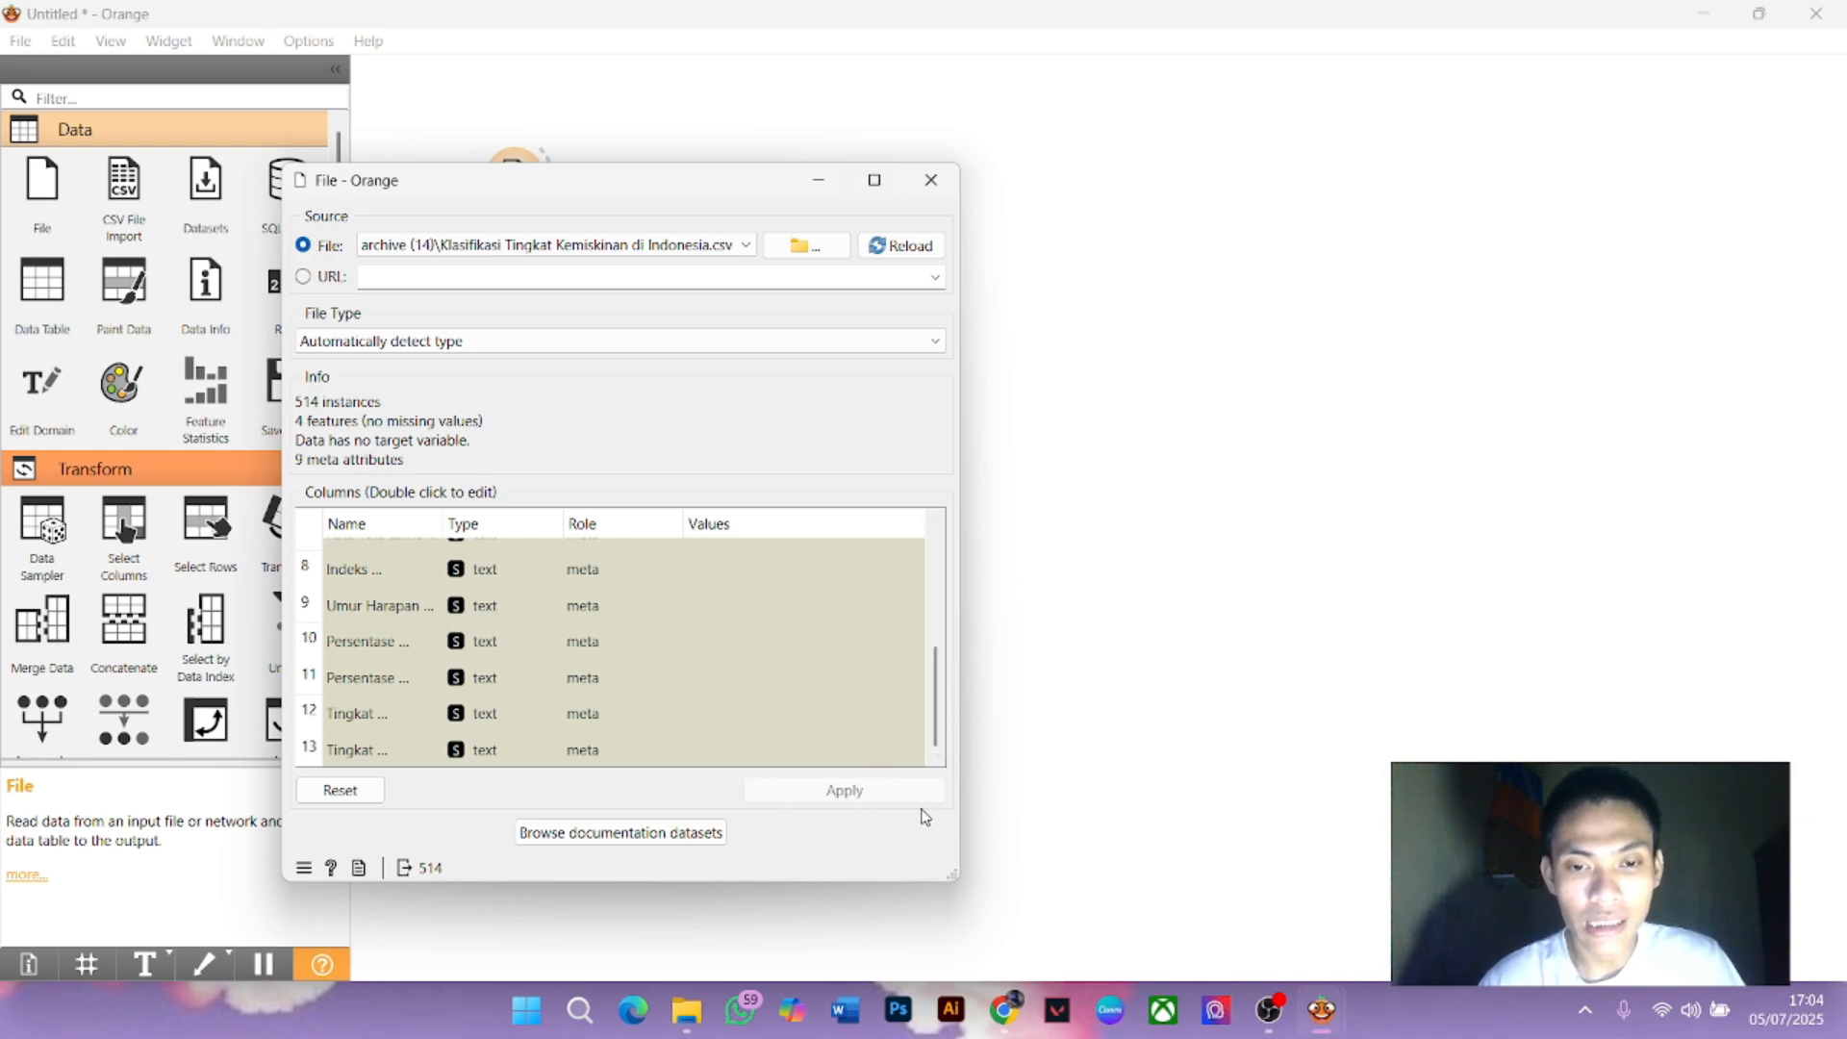
left_click(931, 180)
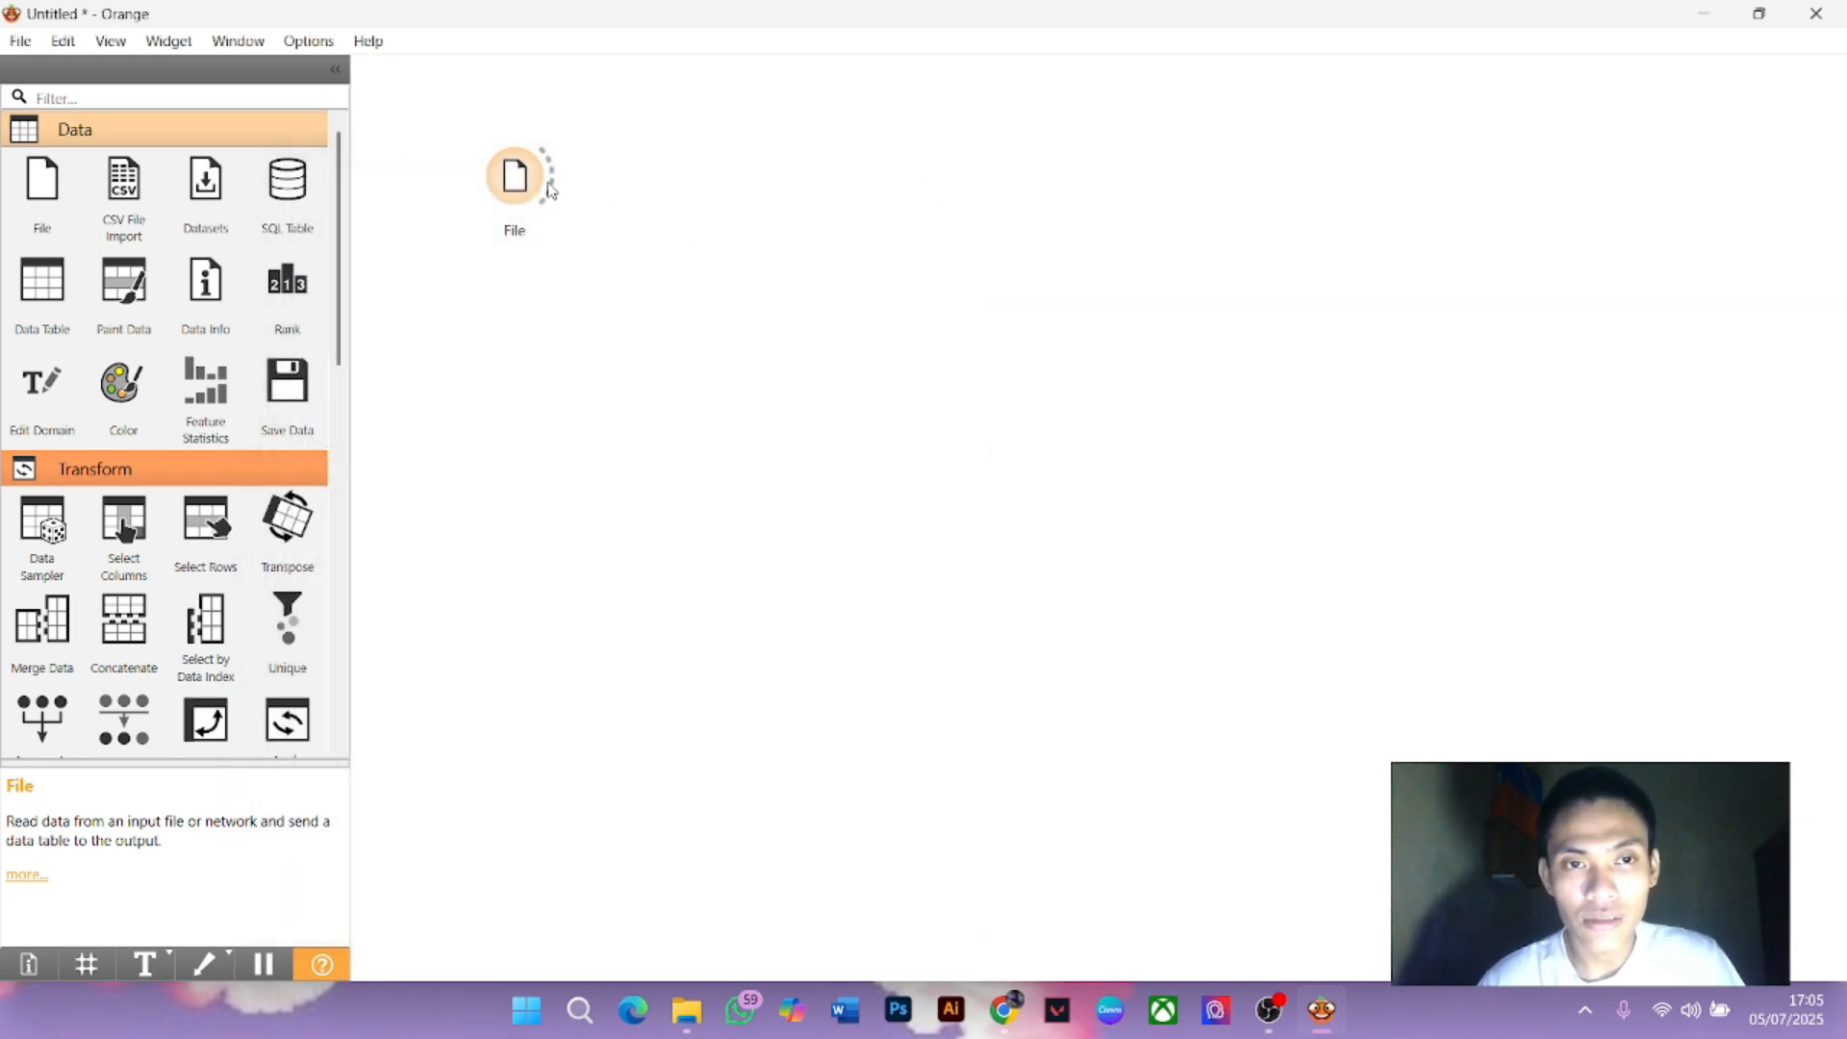
Connect a Data Table to File and scroll through its 514 rows in a maximized view
left_click_drag(548, 182, 670, 122)
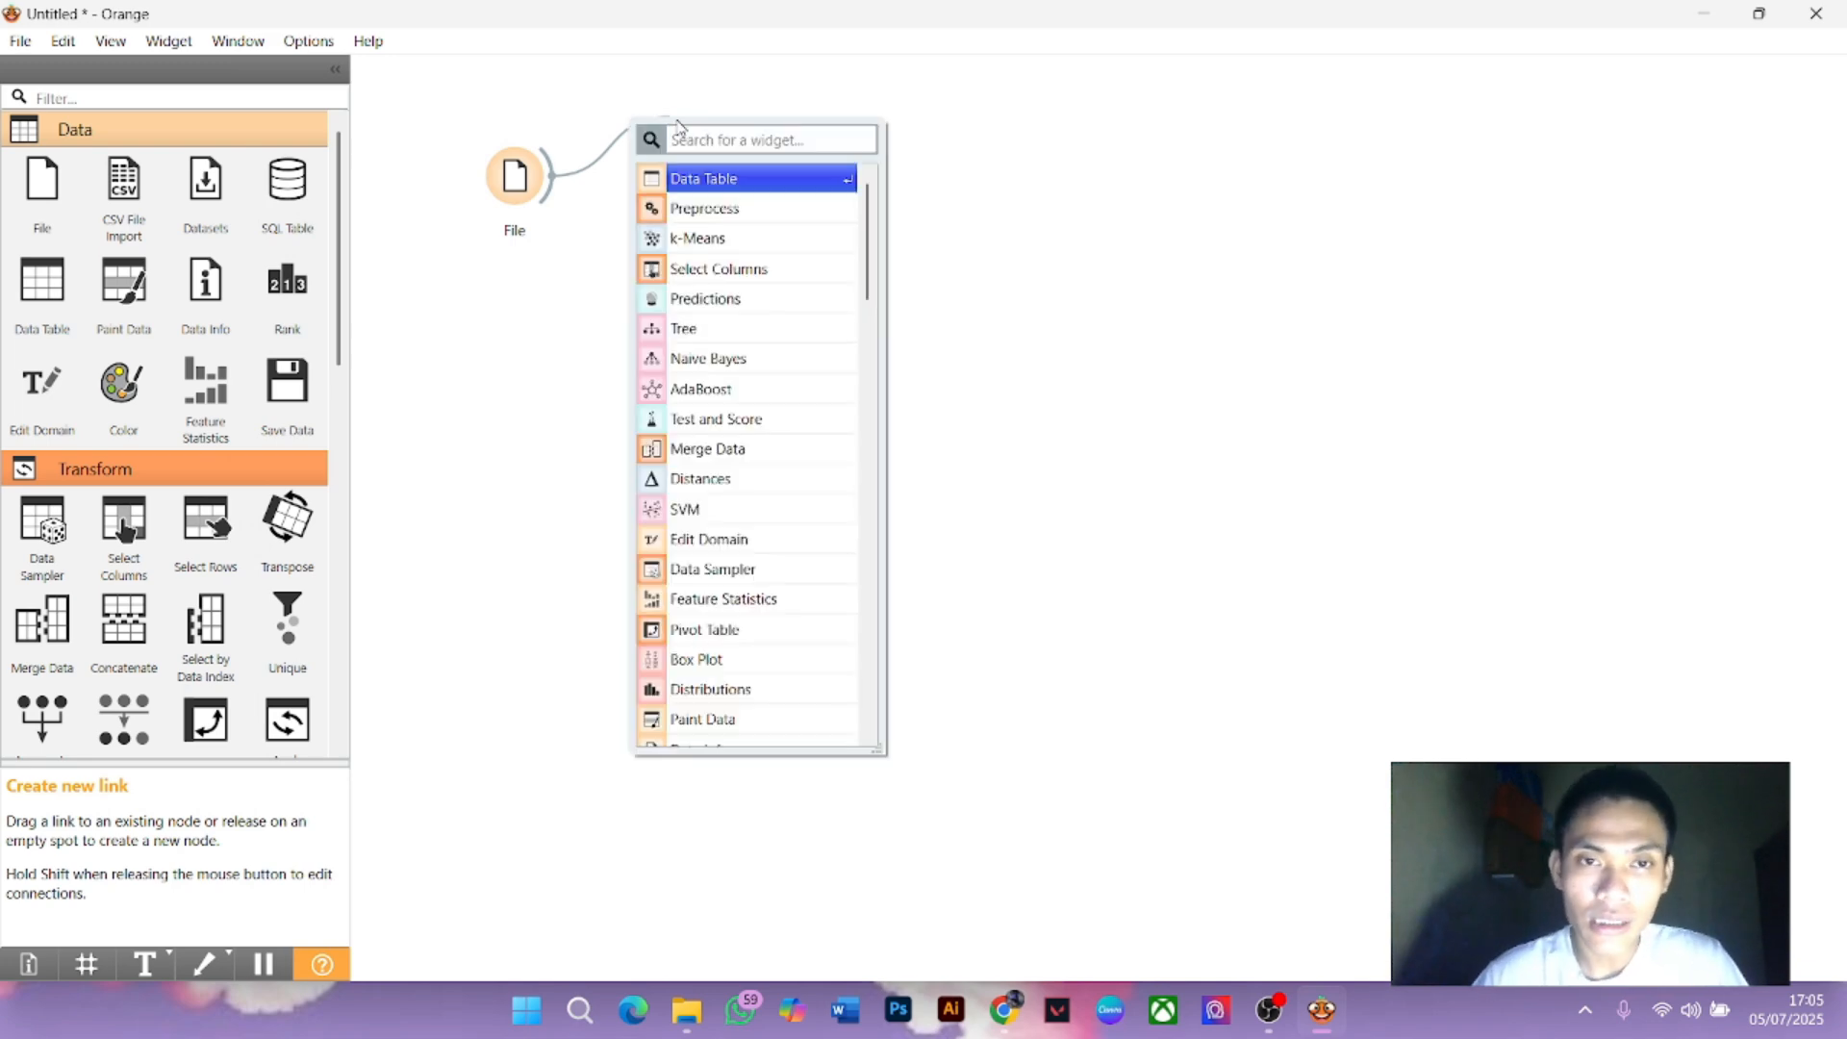
left_click(687, 180)
double_click(705, 135)
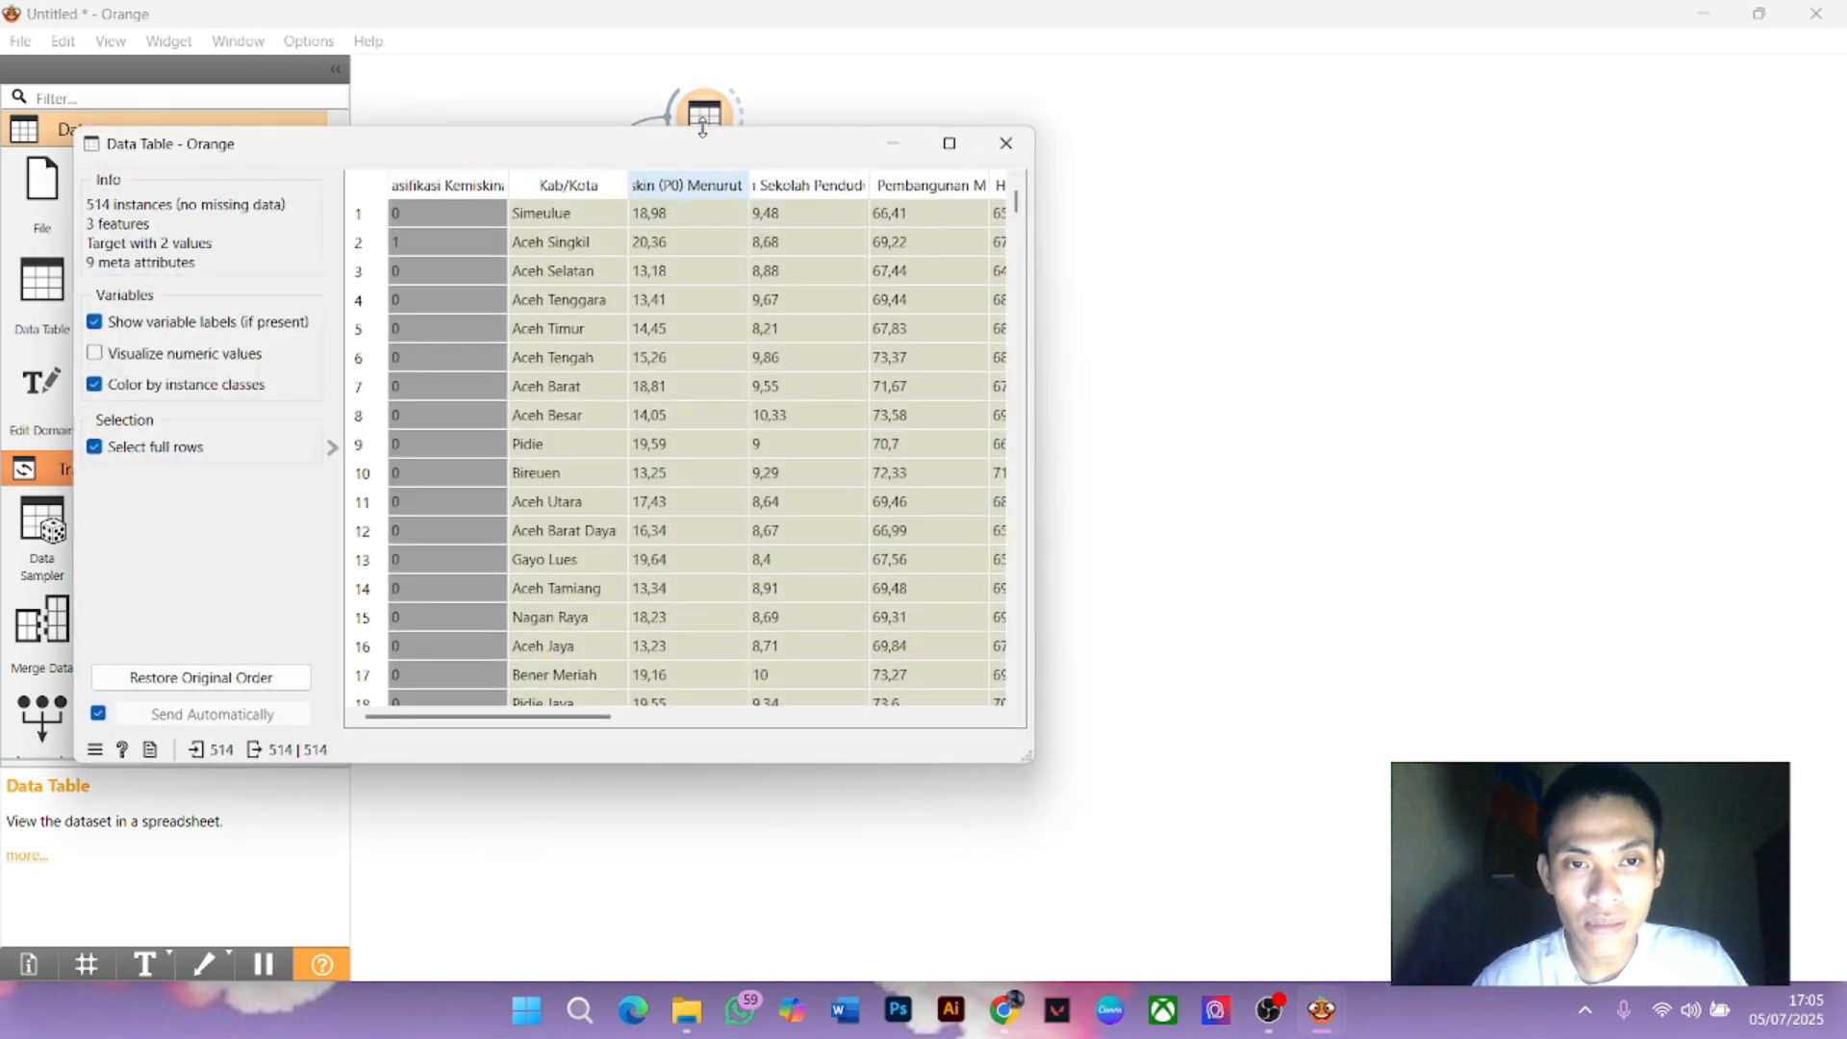
left_click(948, 145)
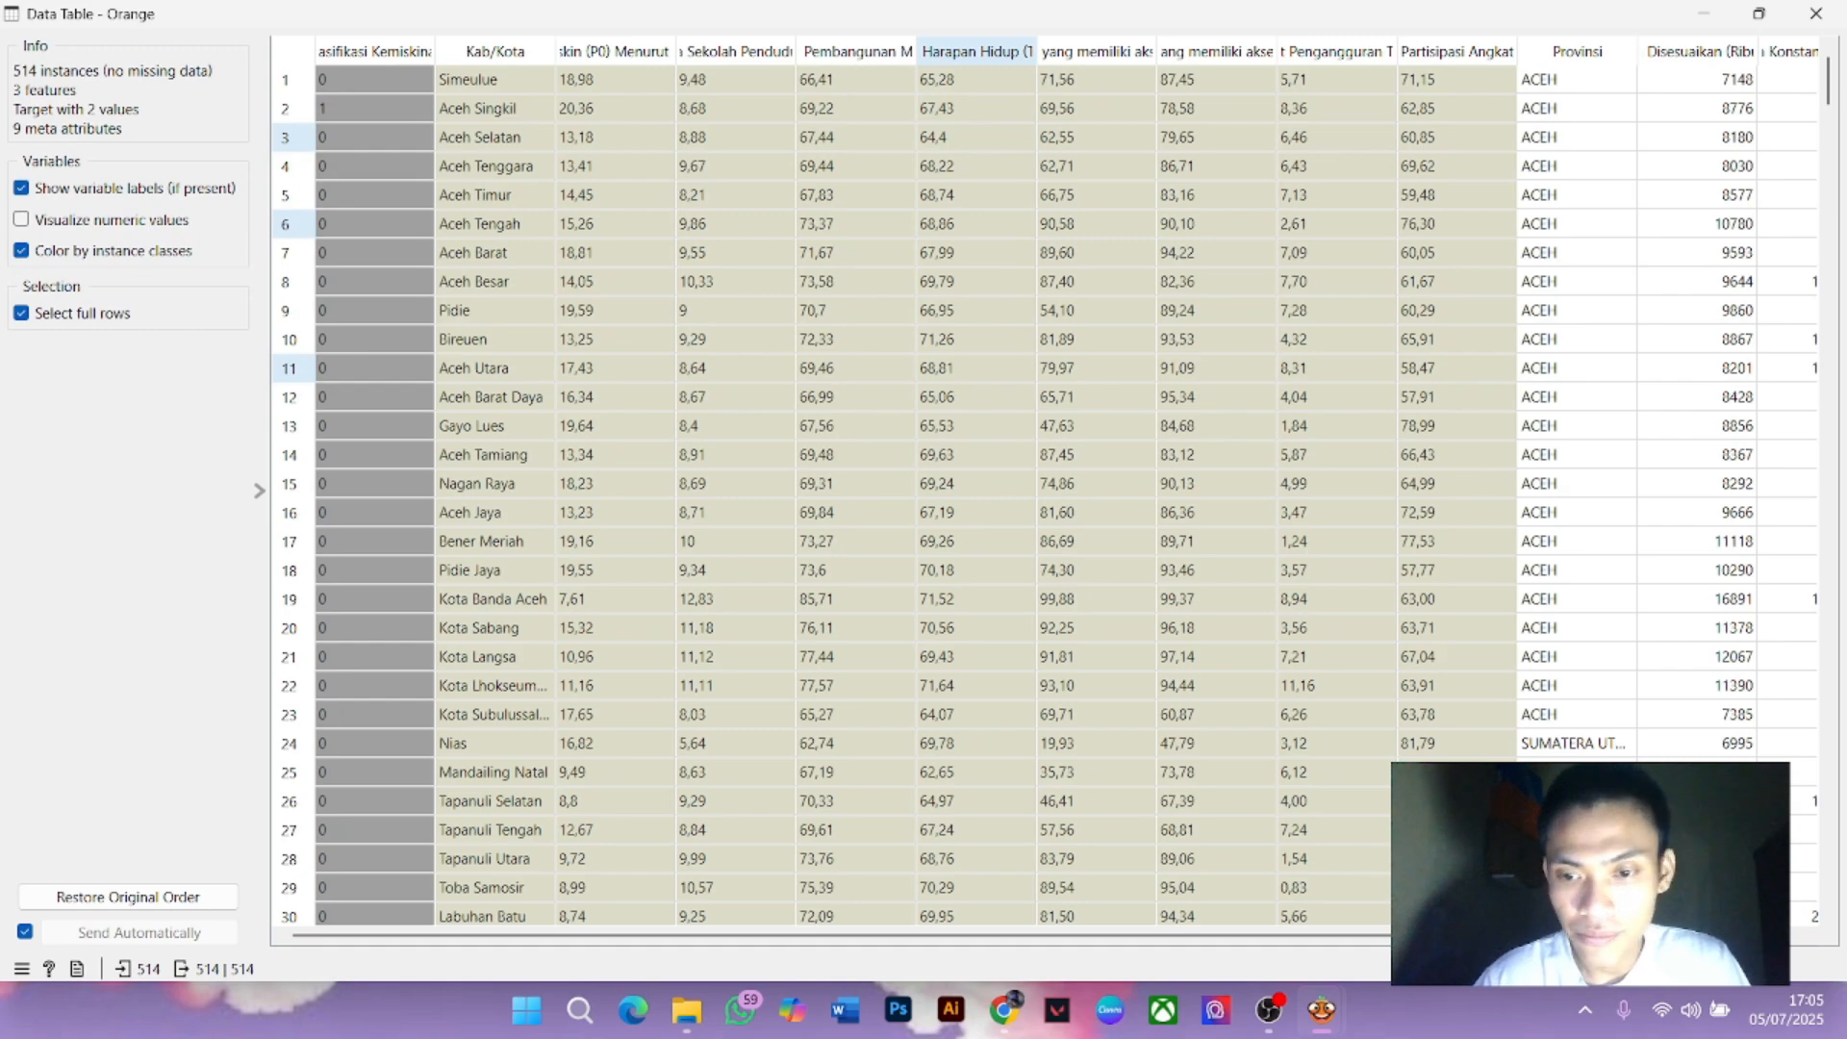
left_click_drag(1501, 935, 1214, 916)
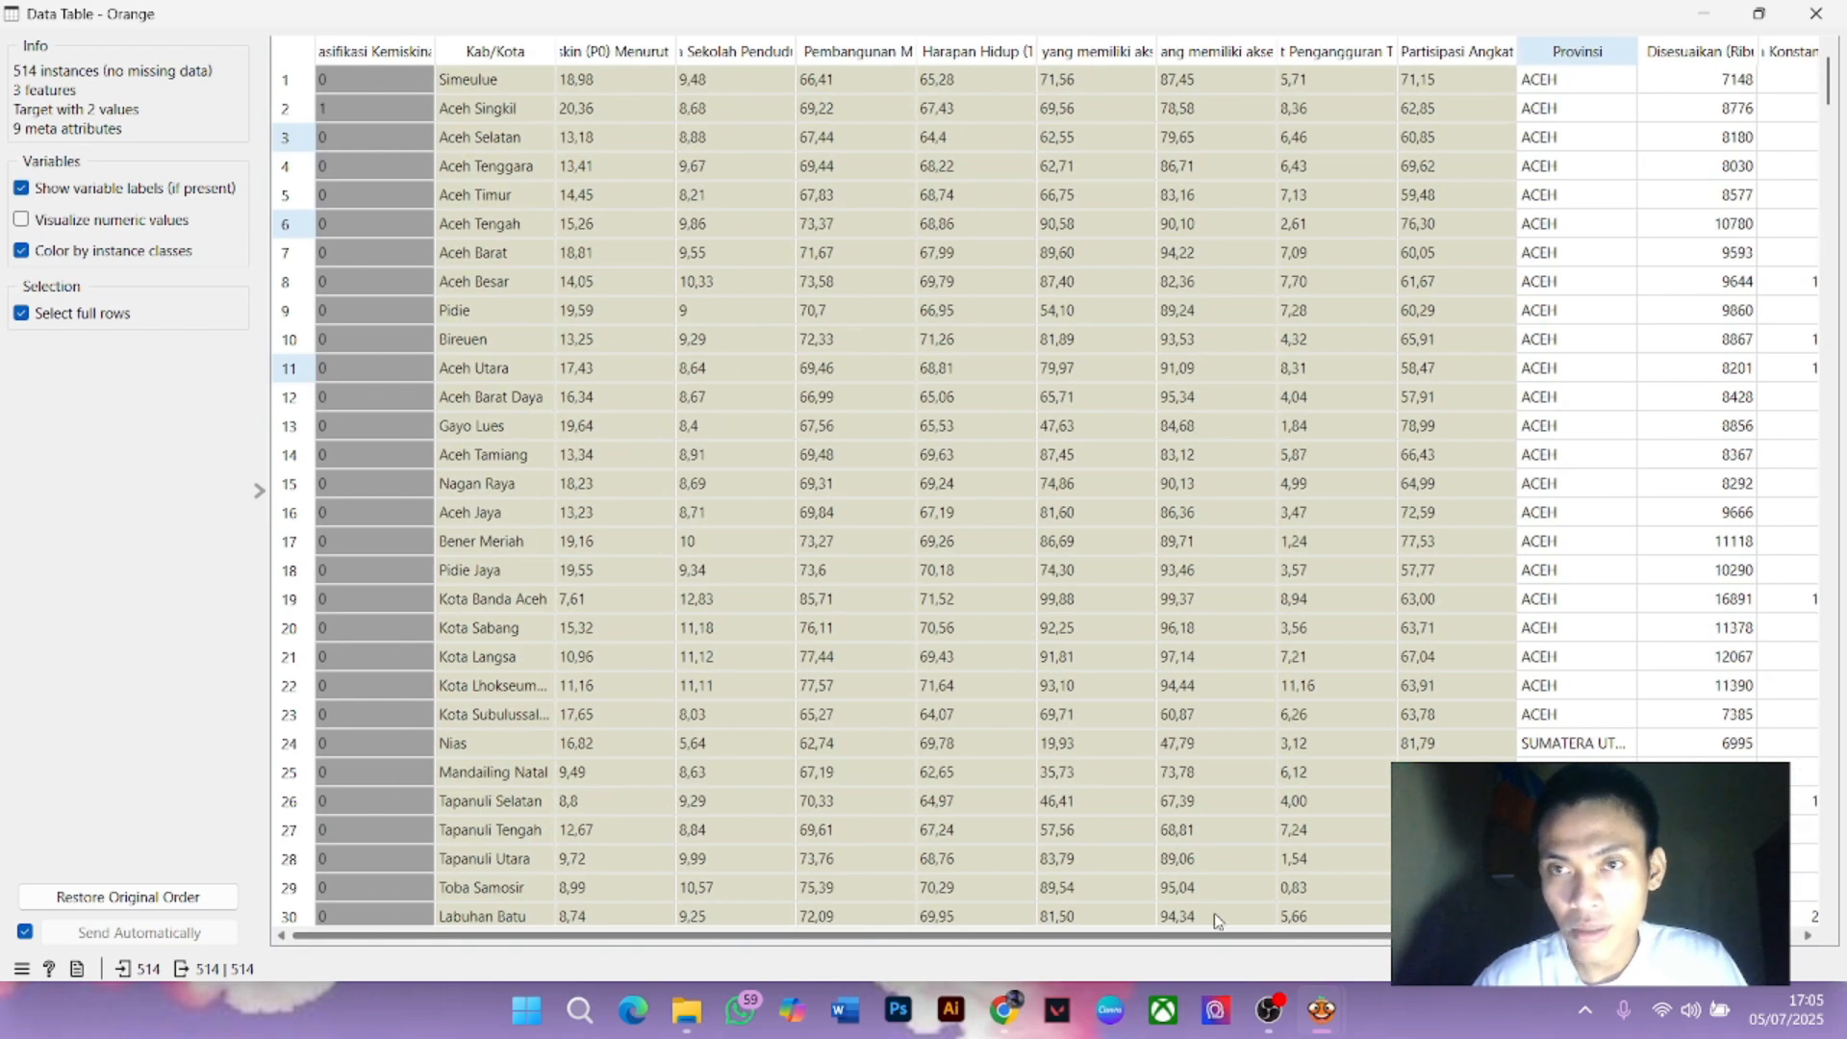
scroll(331, 324, "down", 7)
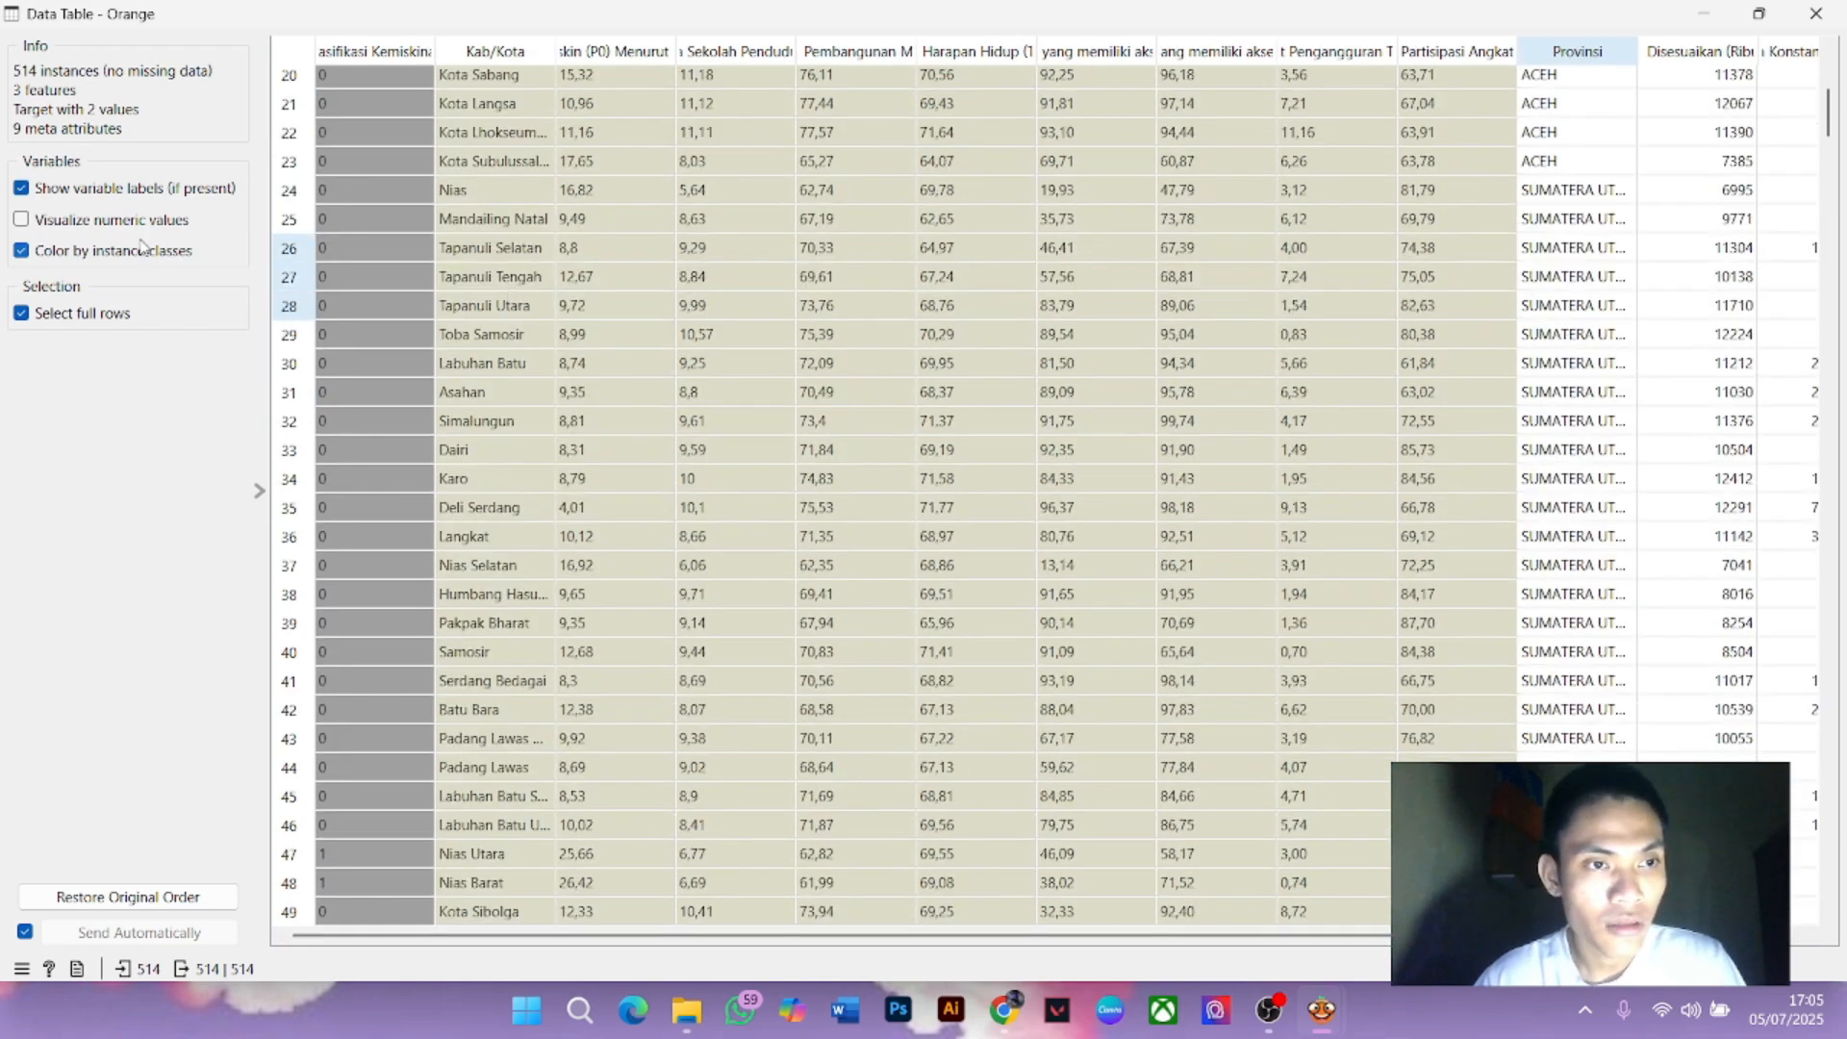
left_click(1815, 13)
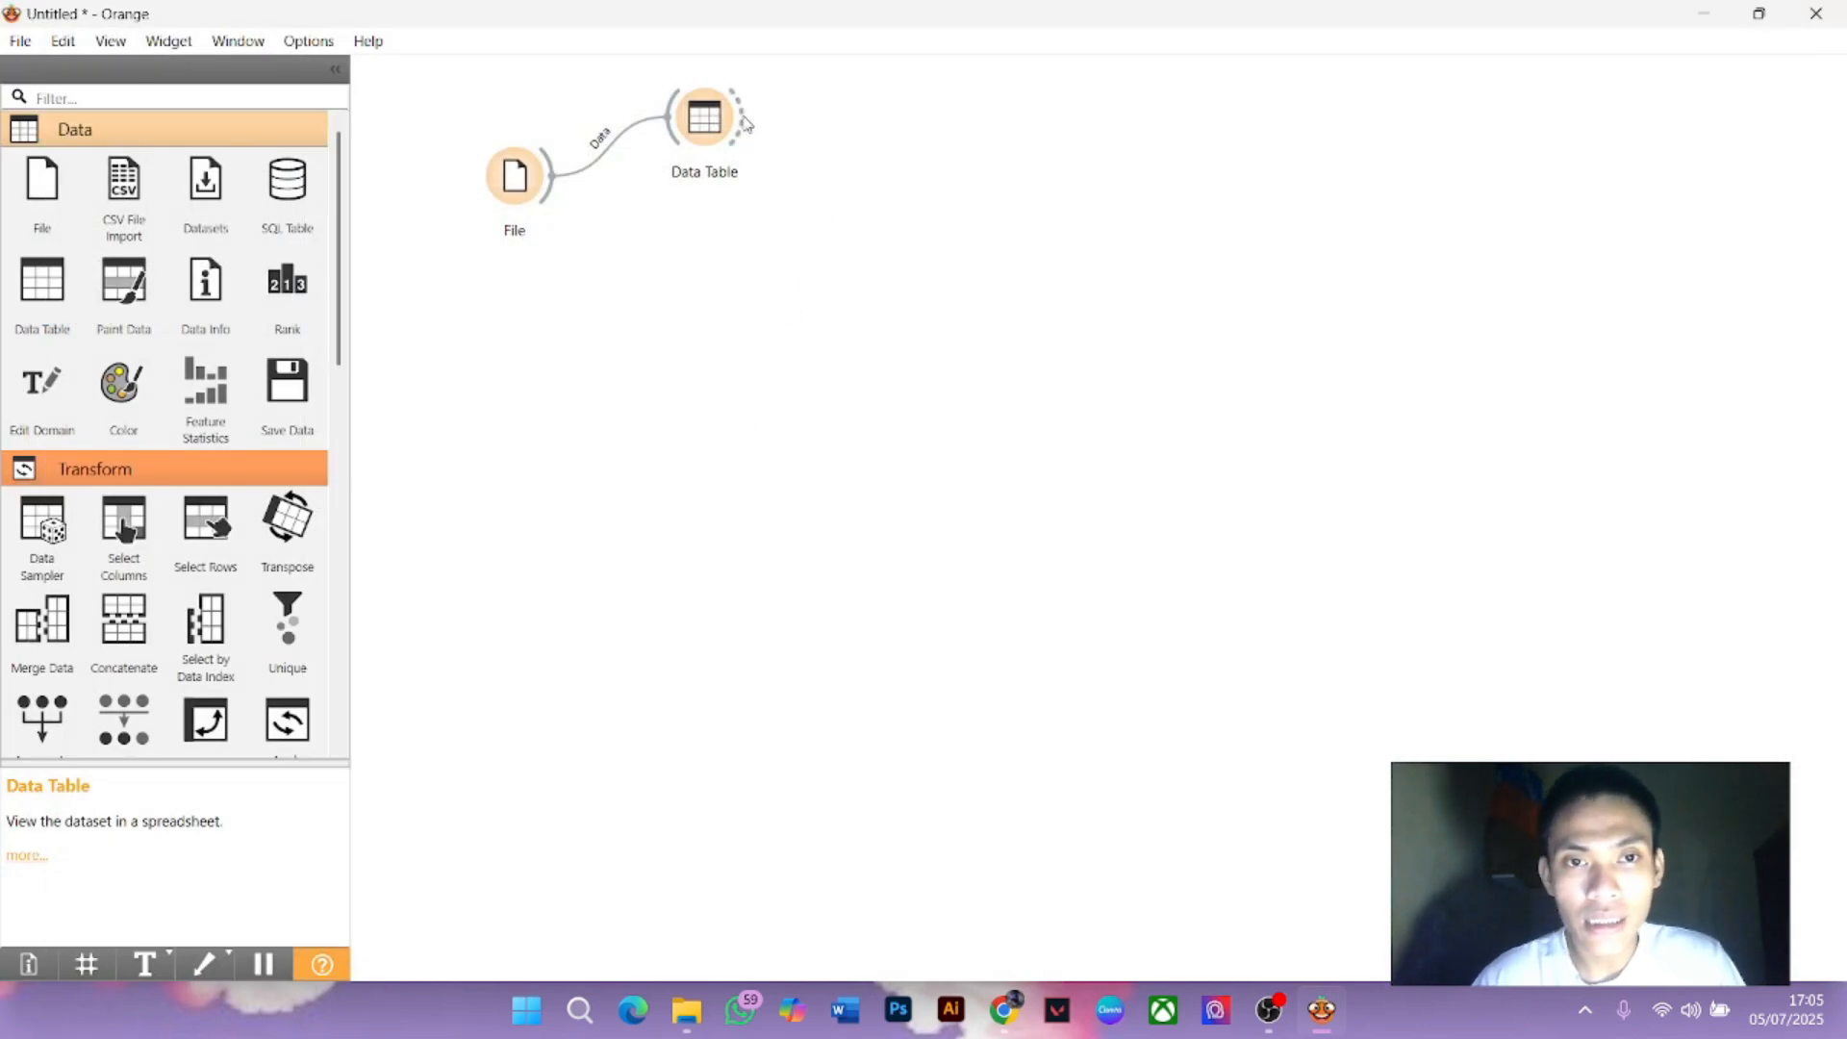
Add a Preprocess widget after Data Table via 'pre', then line up File, Data Table and Preprocess
left_click_drag(737, 110, 815, 231)
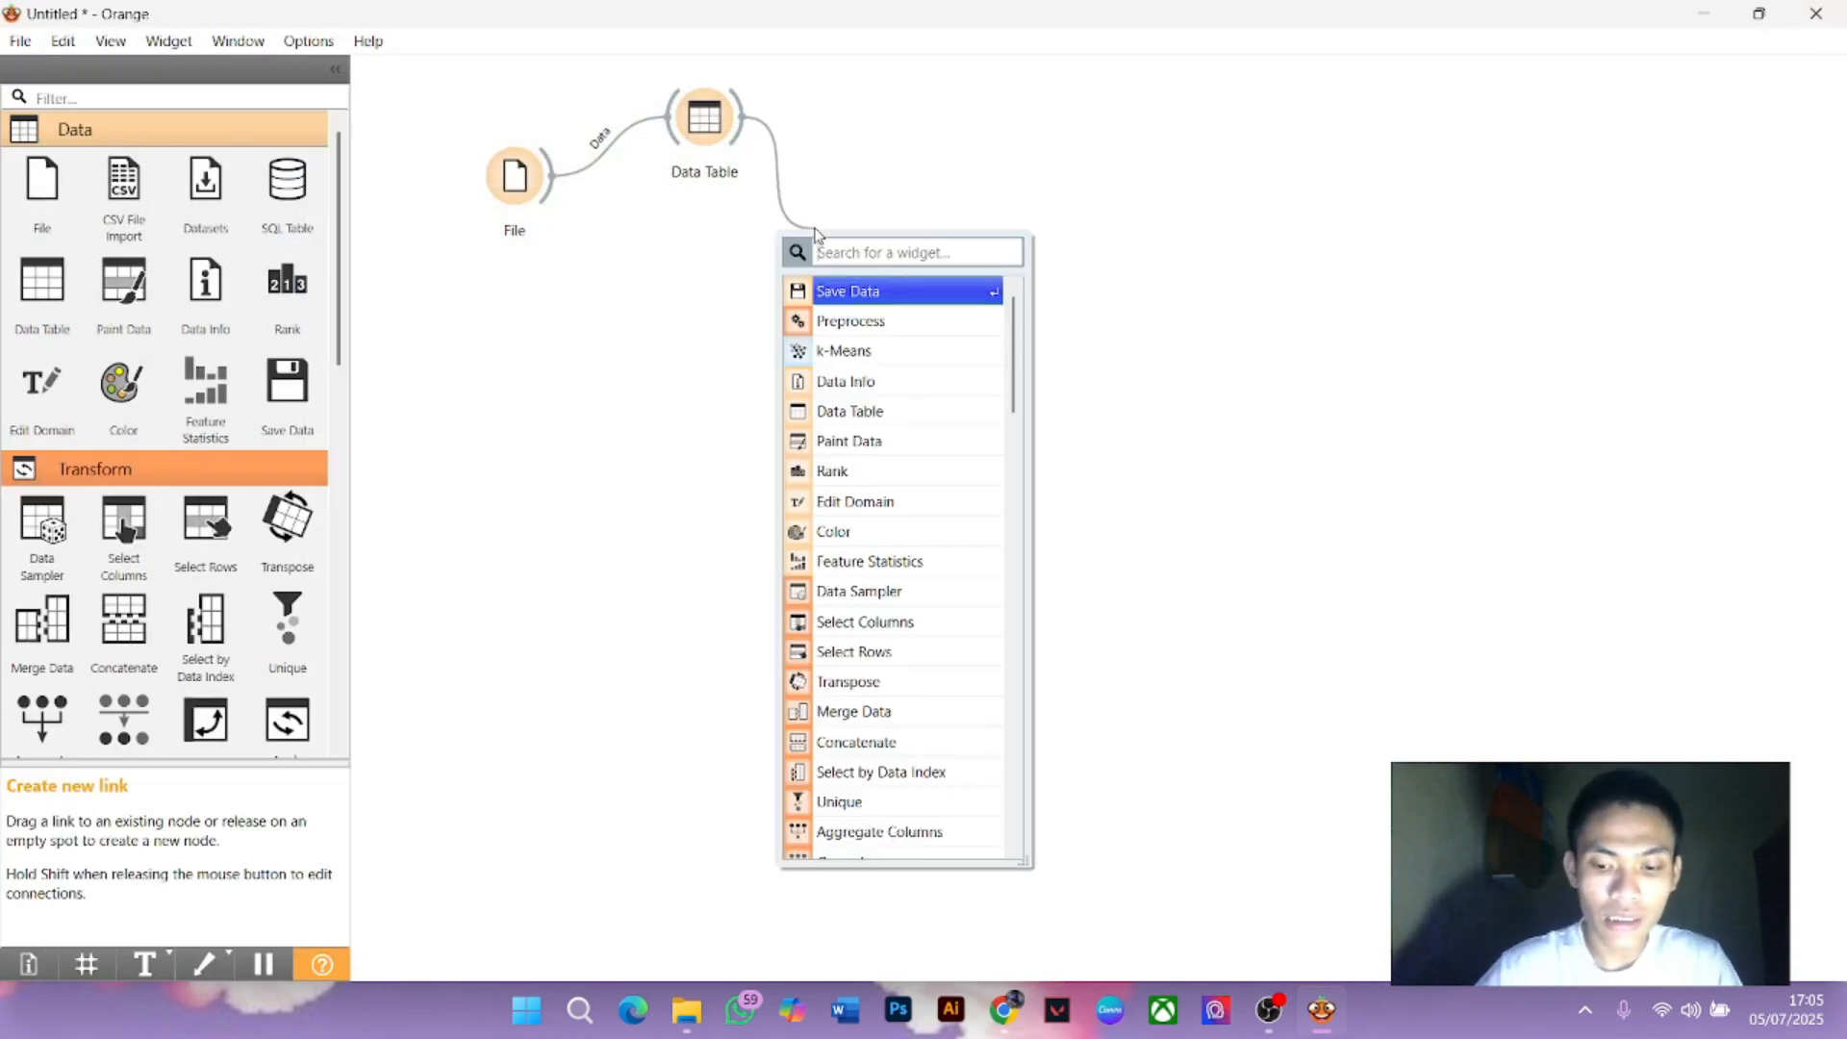
type("pre")
left_click(924, 301)
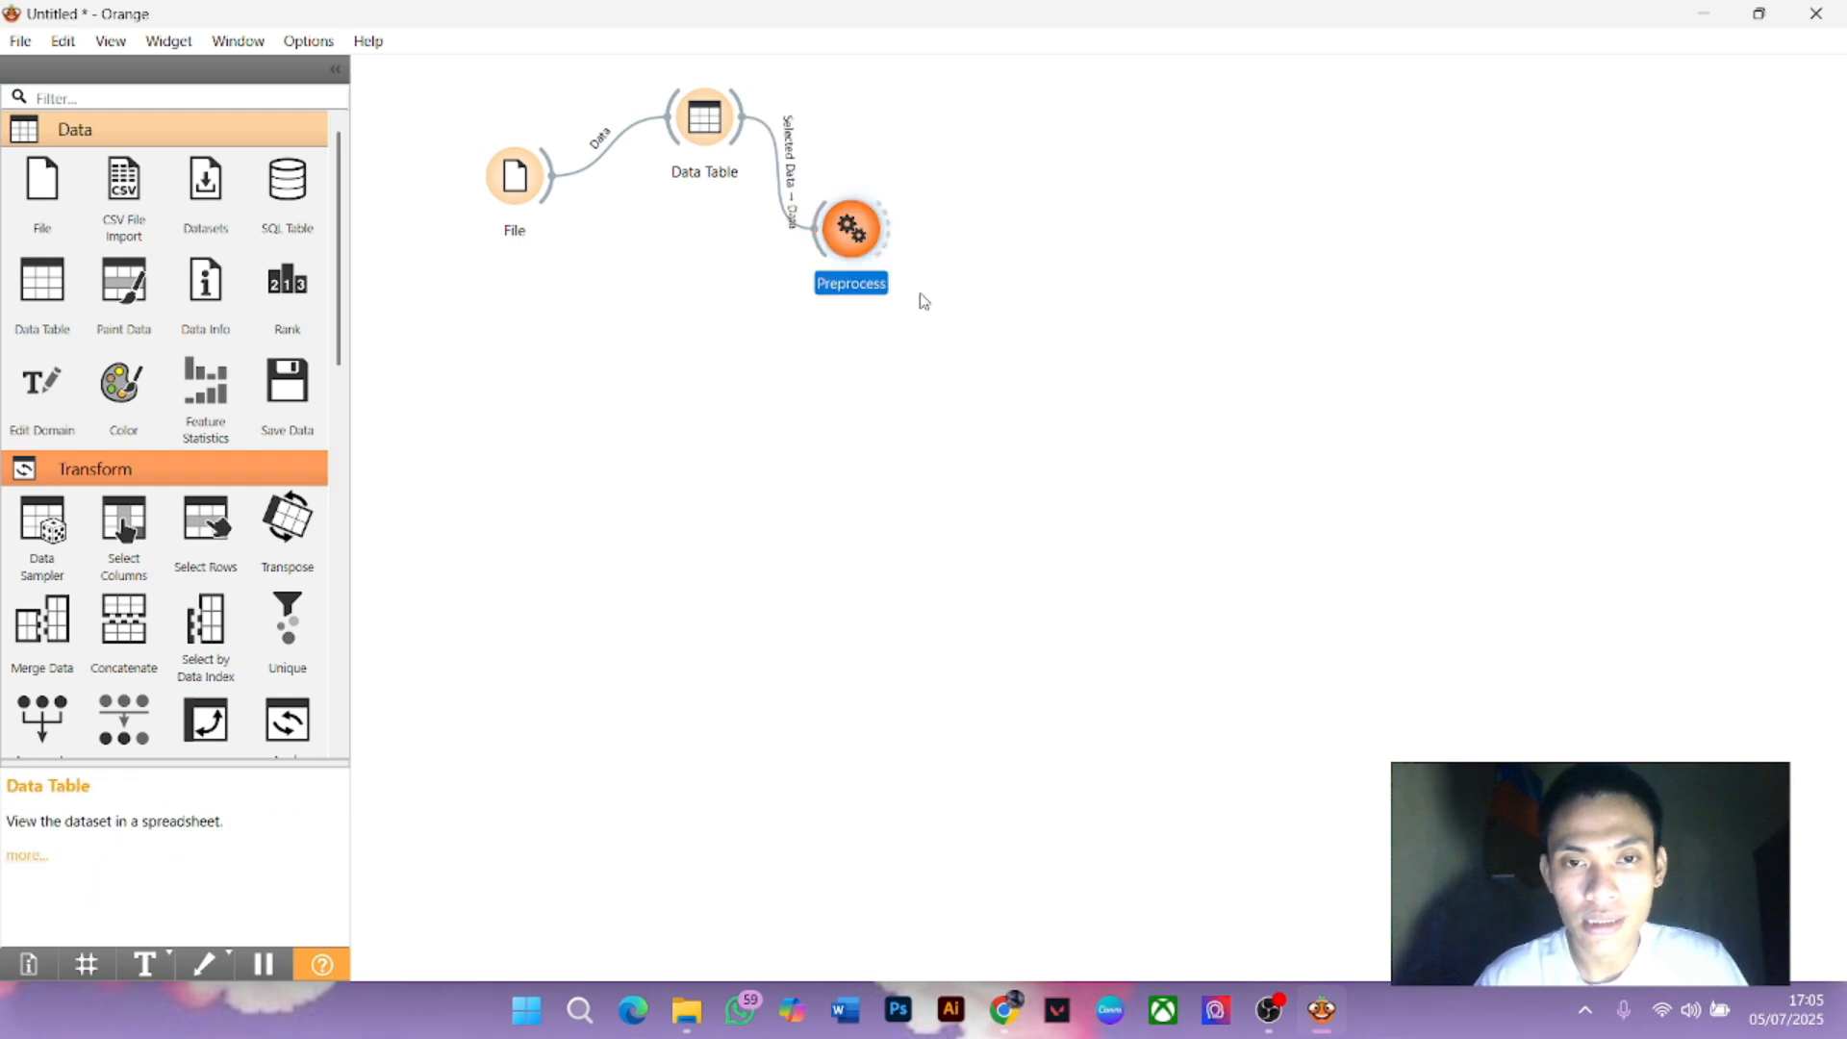
double_click(859, 227)
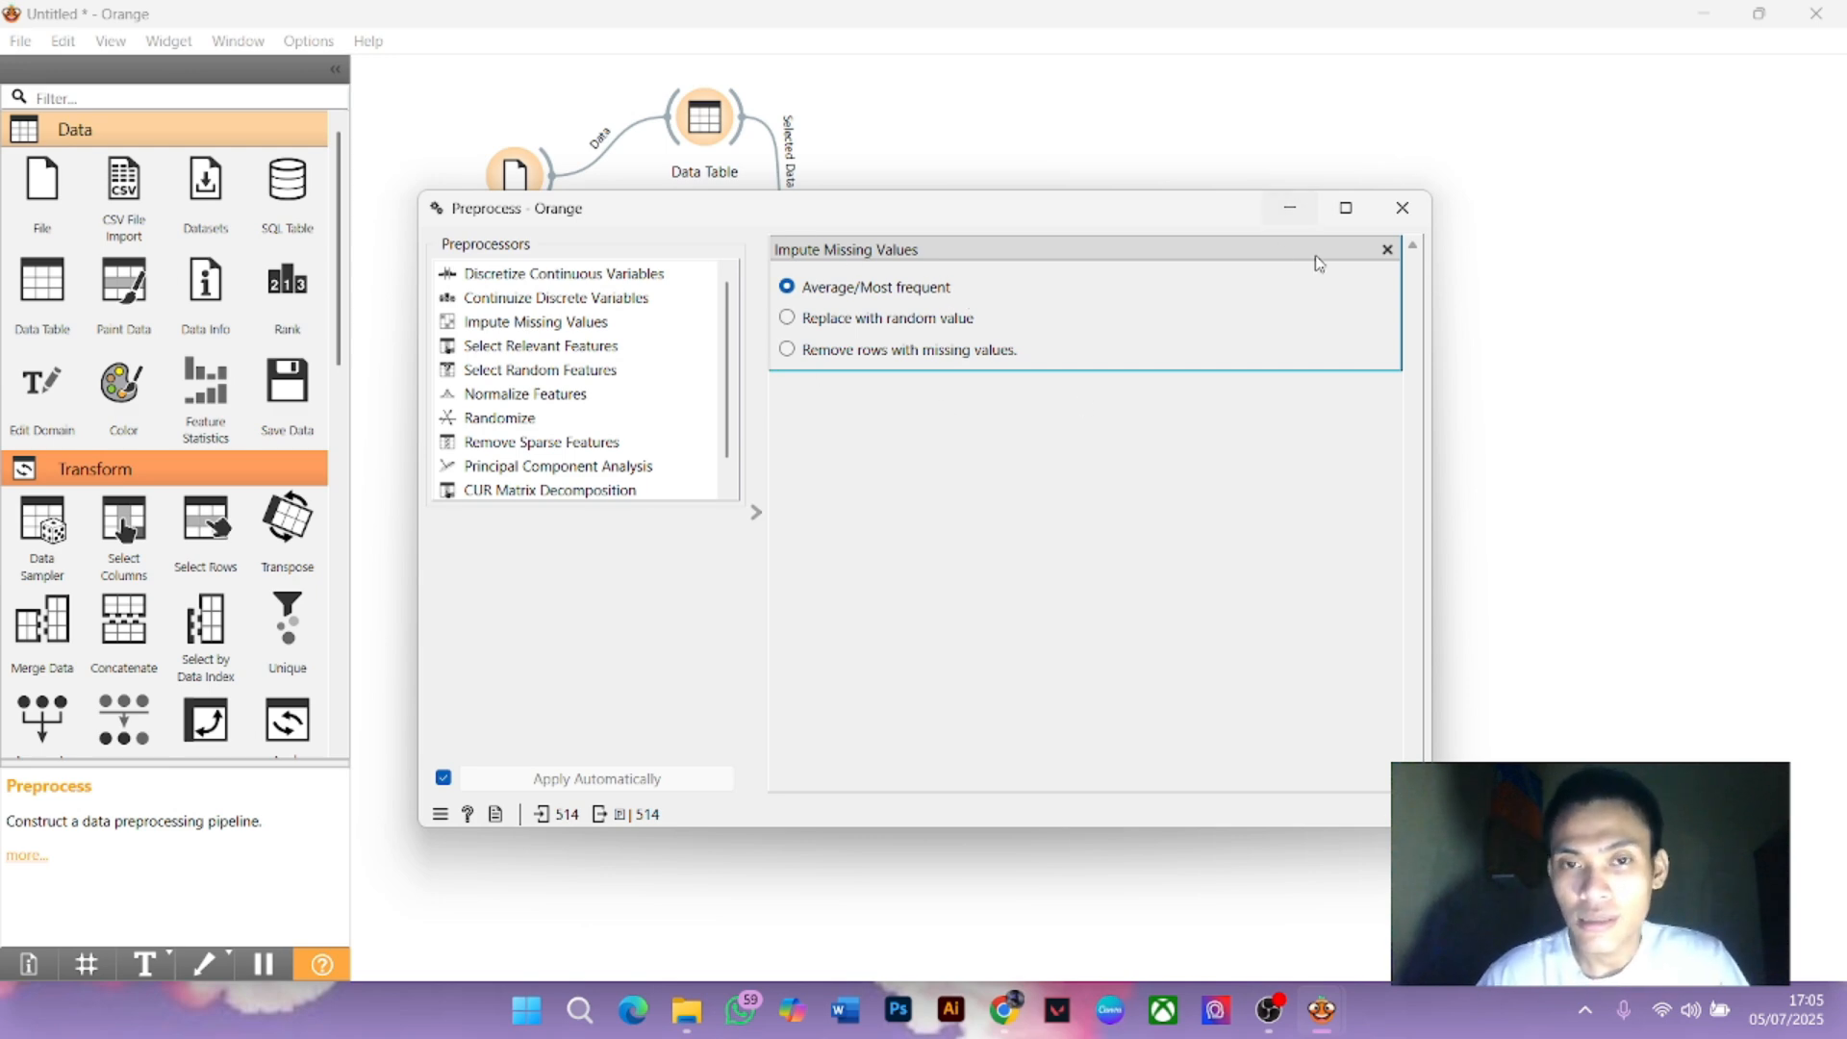
left_click(1410, 212)
left_click_drag(851, 230, 852, 207)
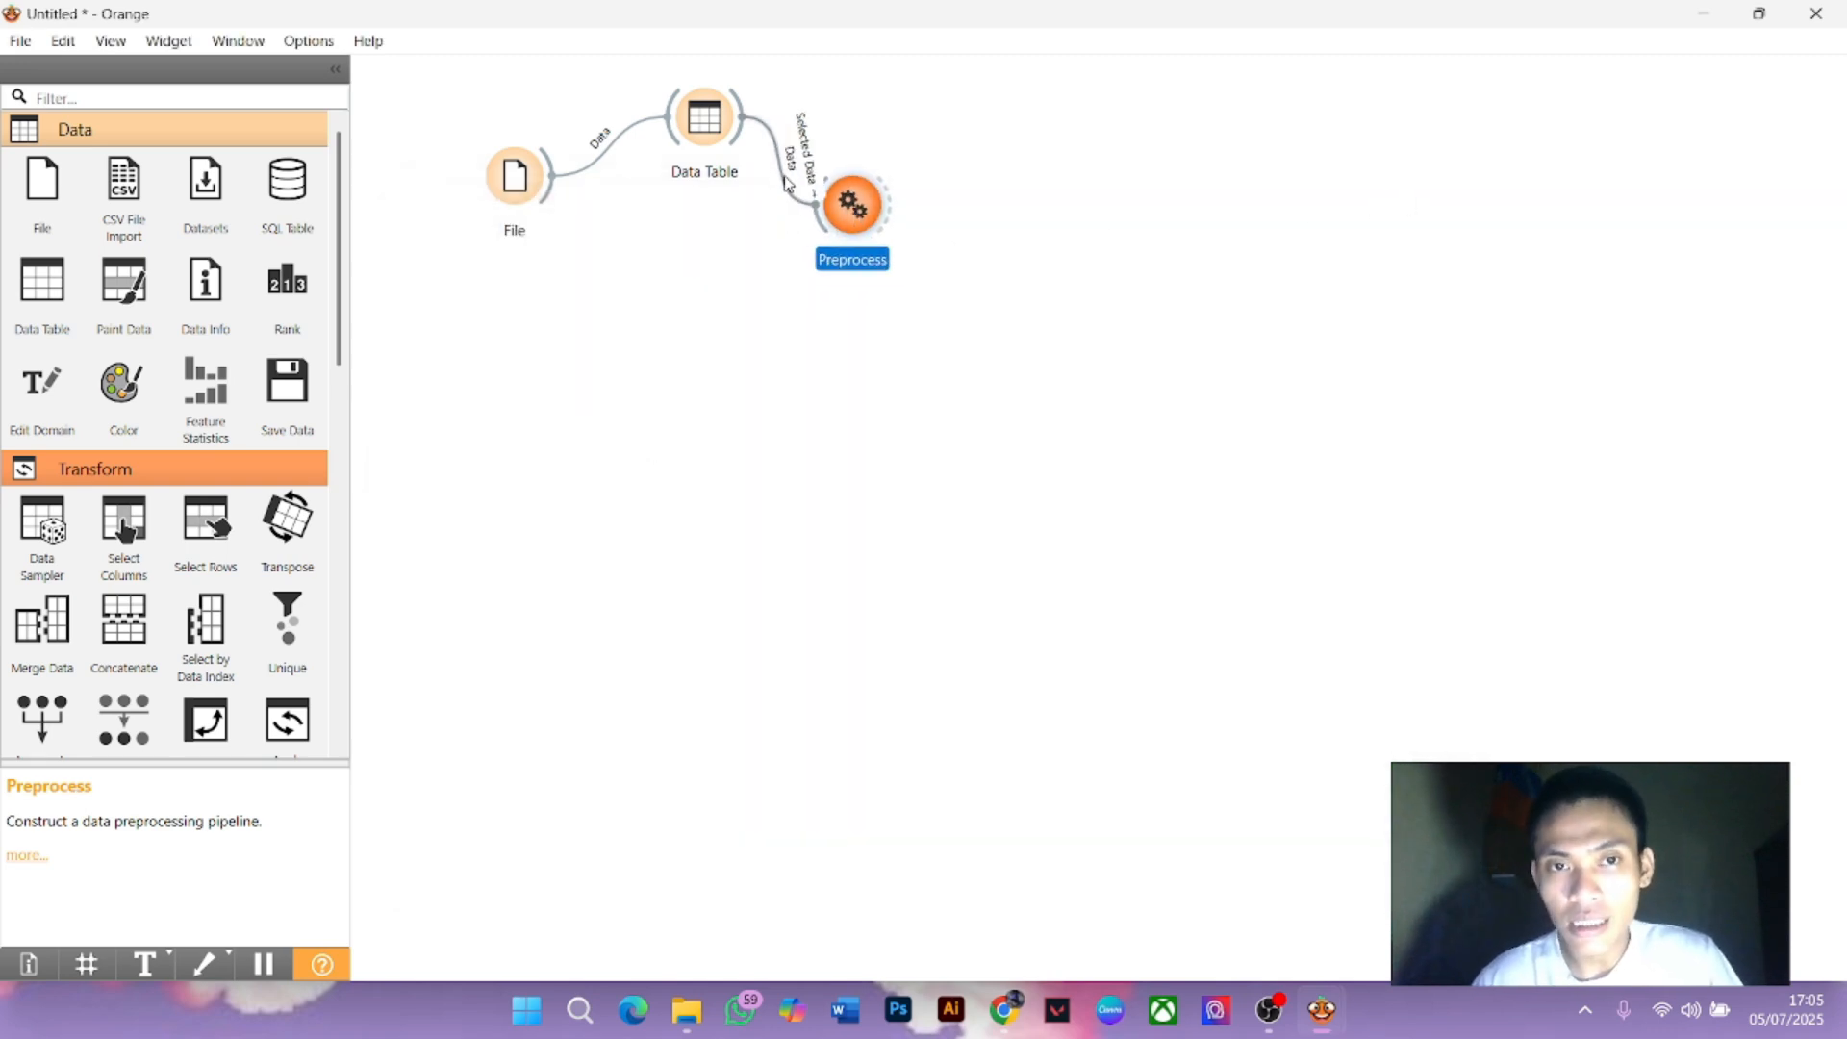
left_click_drag(719, 140, 691, 207)
Link Preprocess's Preprocessed Data to a Tree learner's Data input
left_click(886, 214)
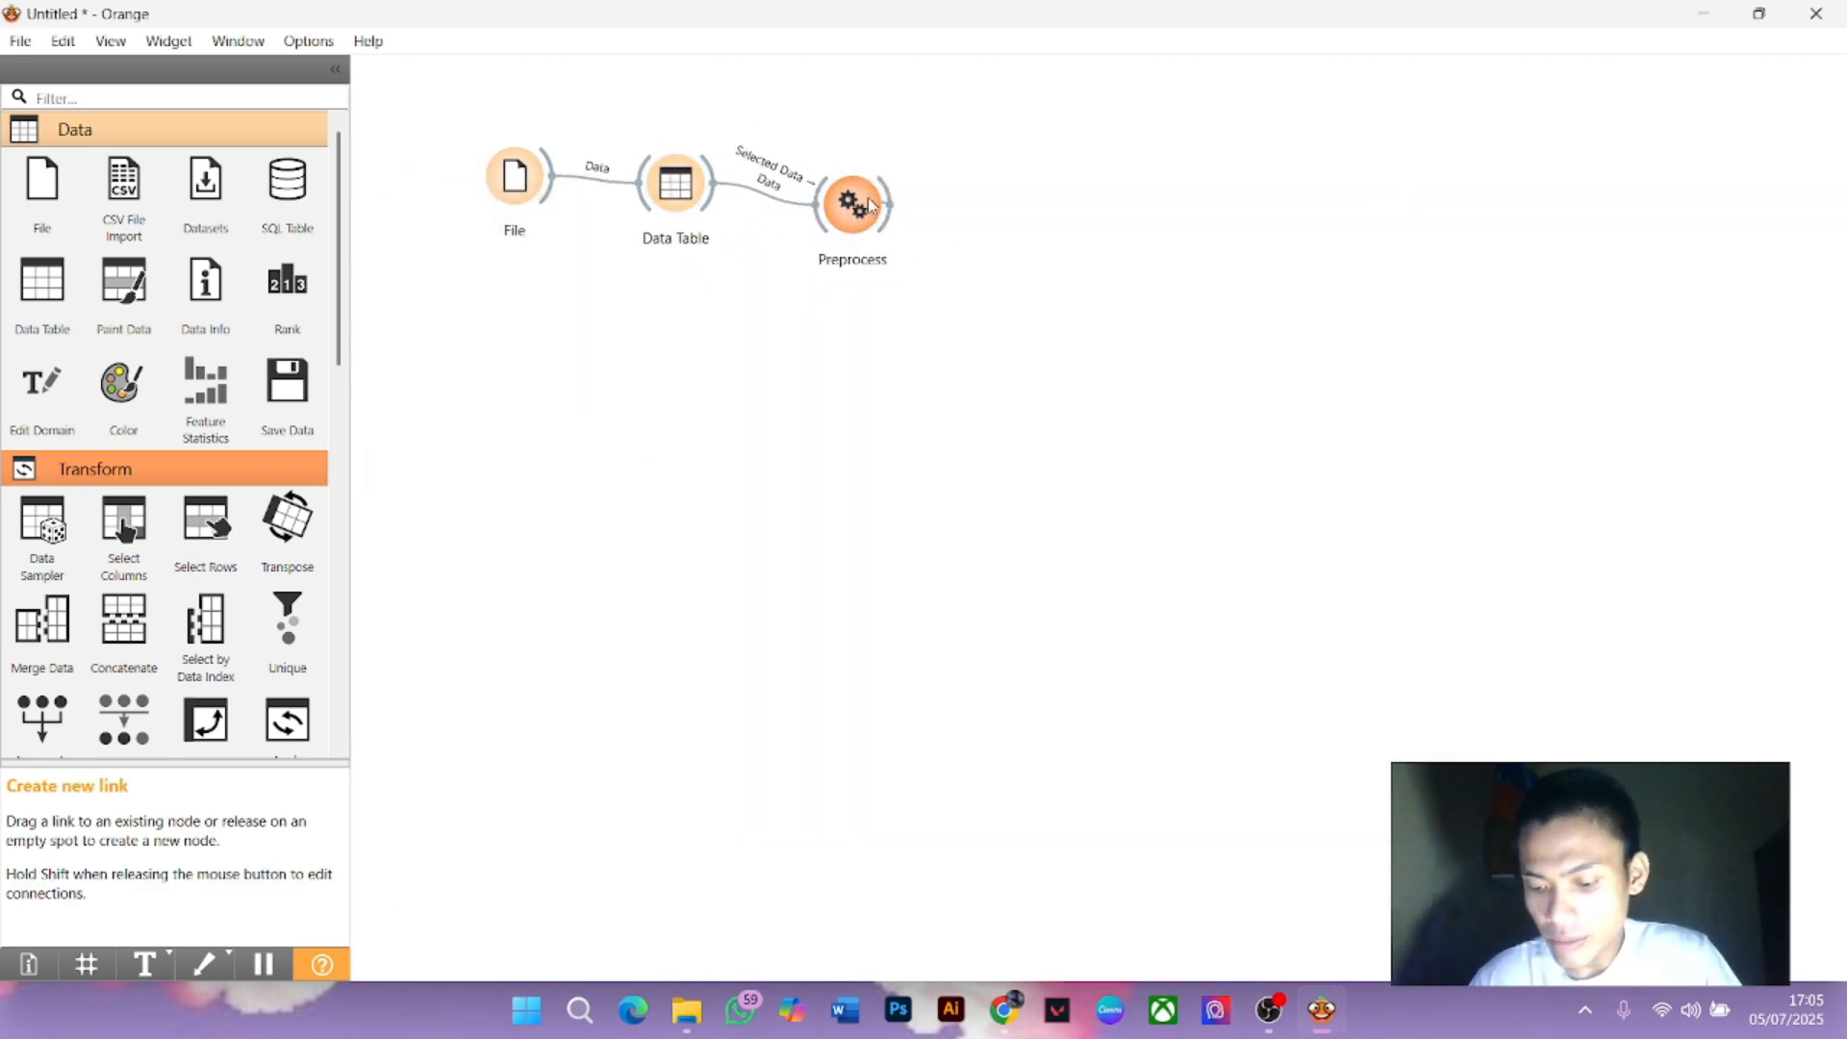
left_click_drag(890, 205, 1021, 146)
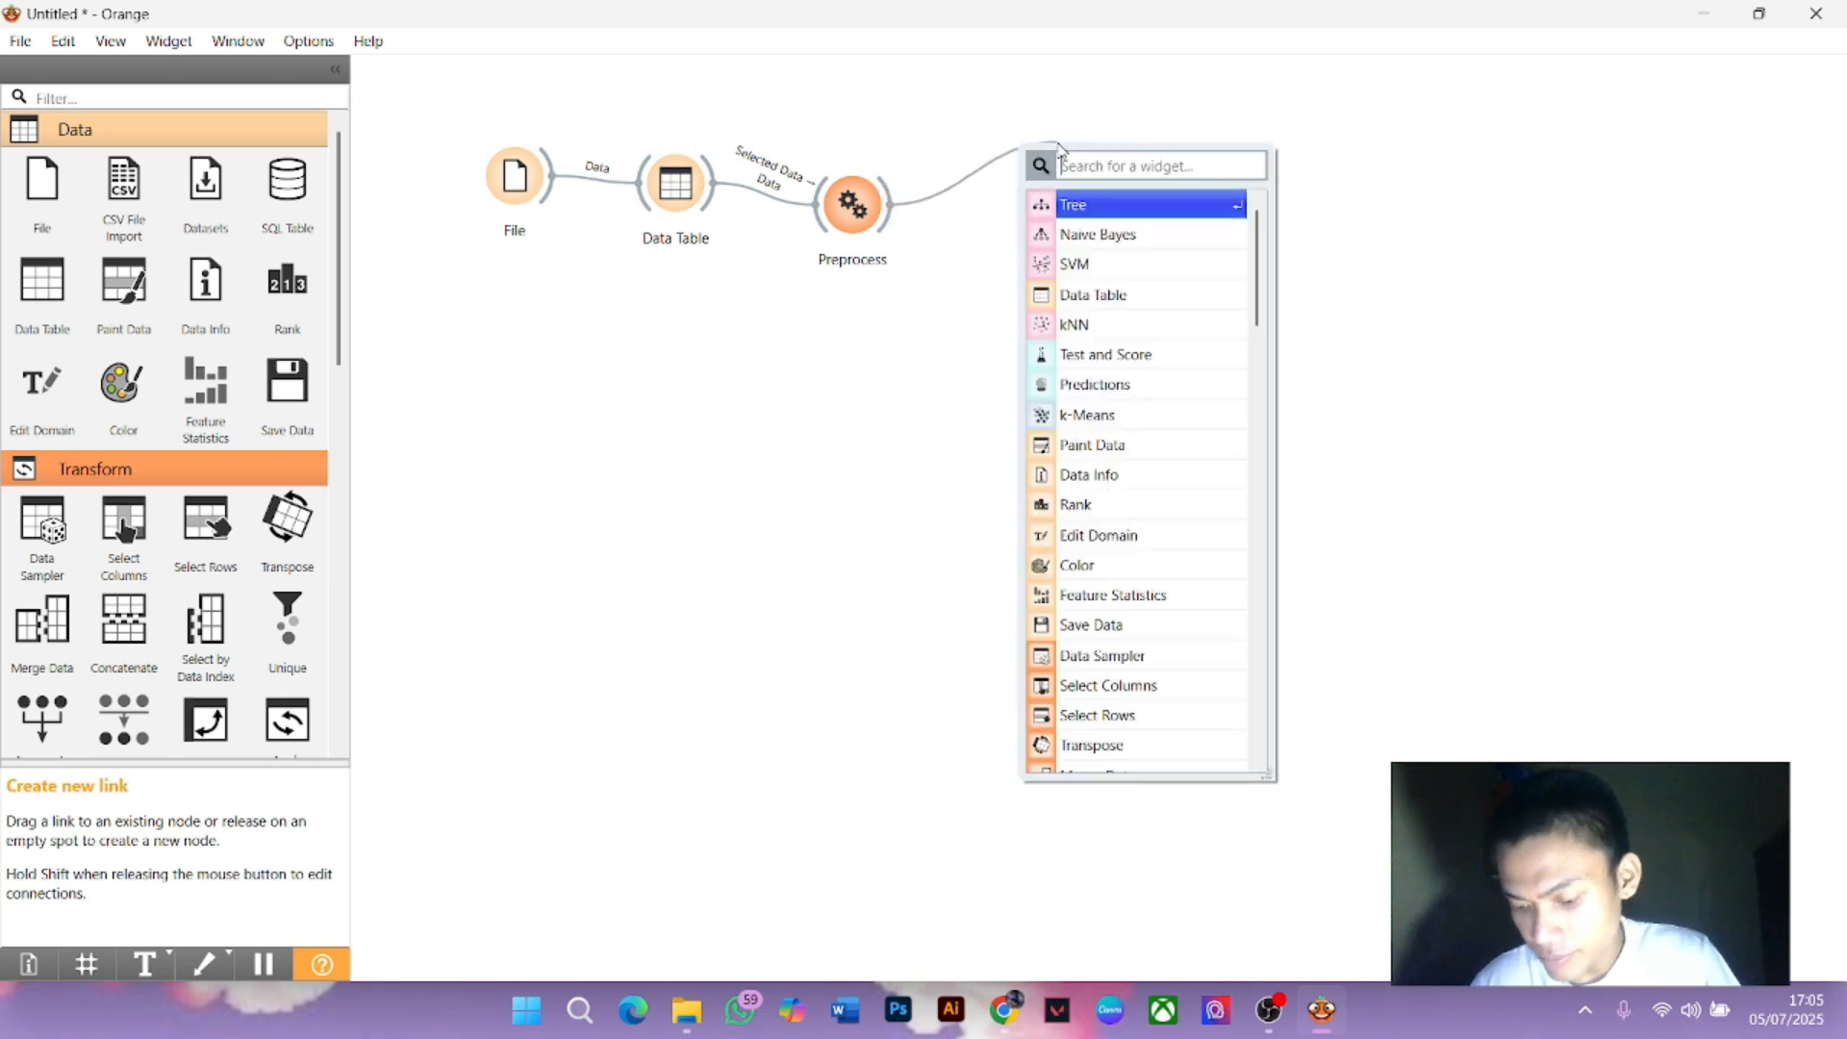
left_click(1144, 214)
left_click(924, 468)
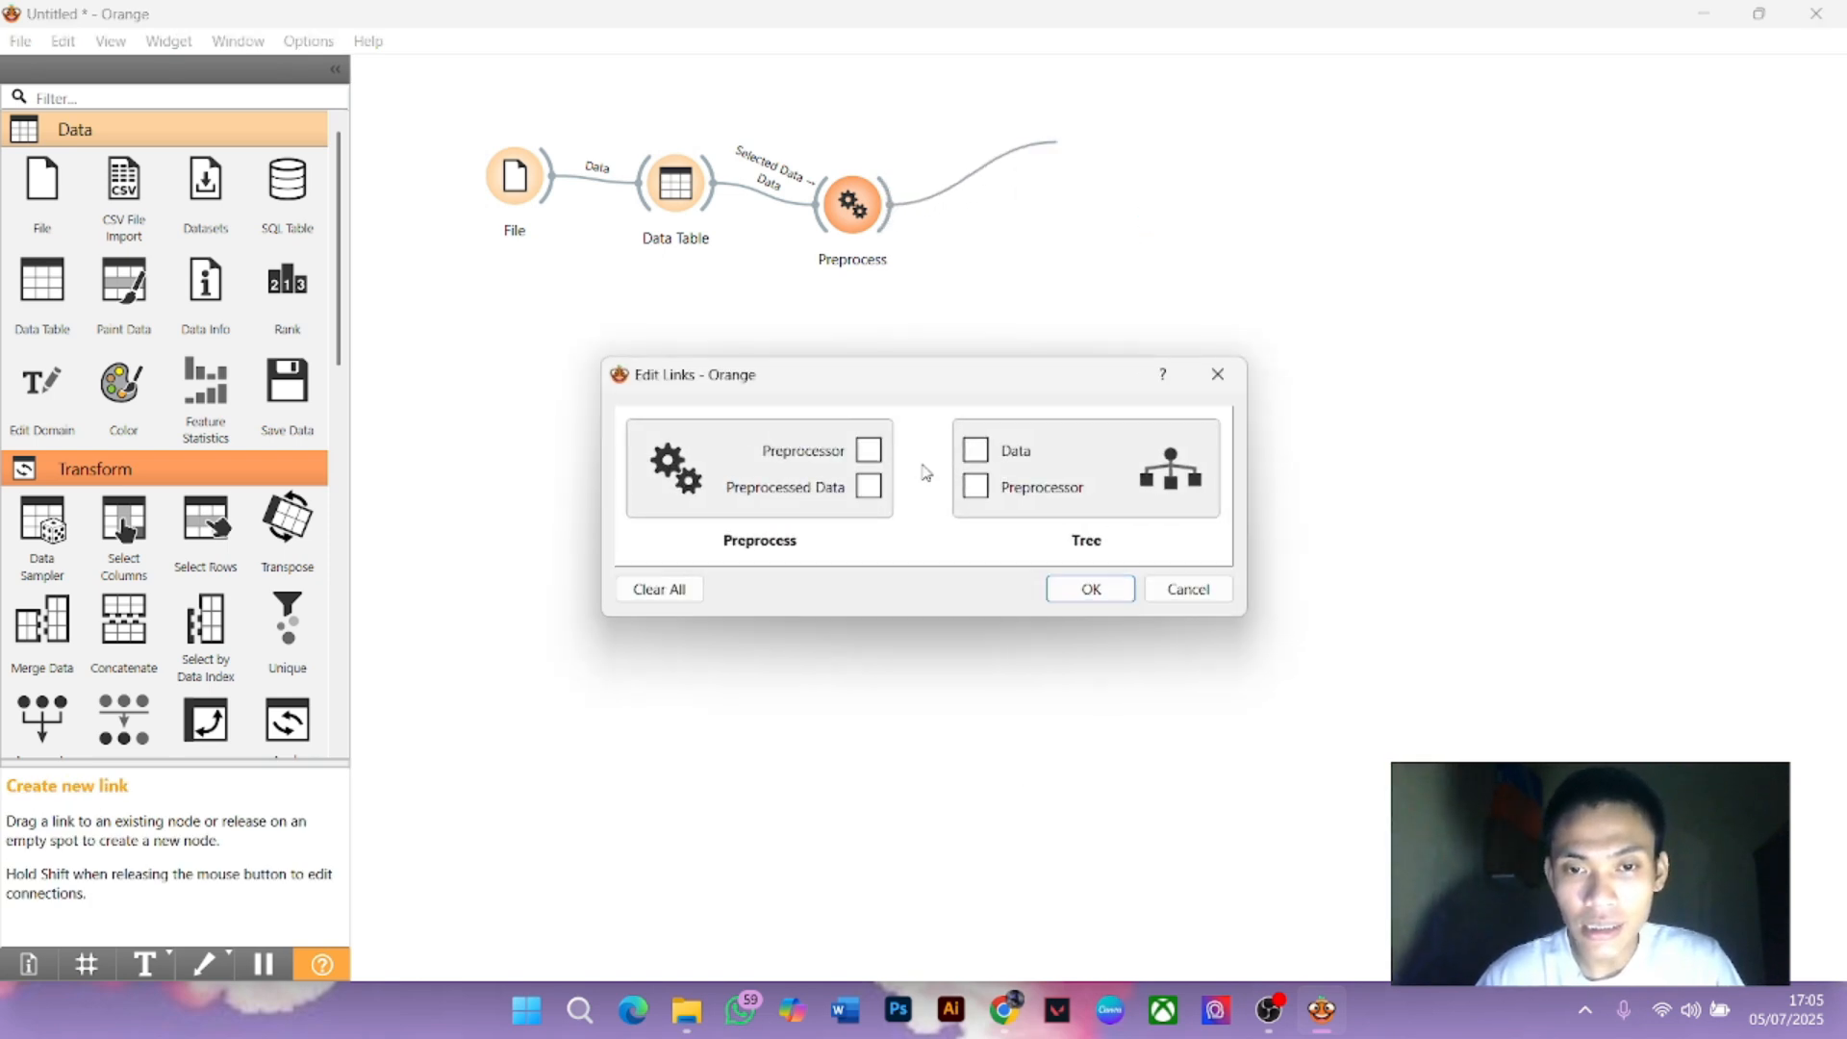
left_click_drag(976, 450, 869, 488)
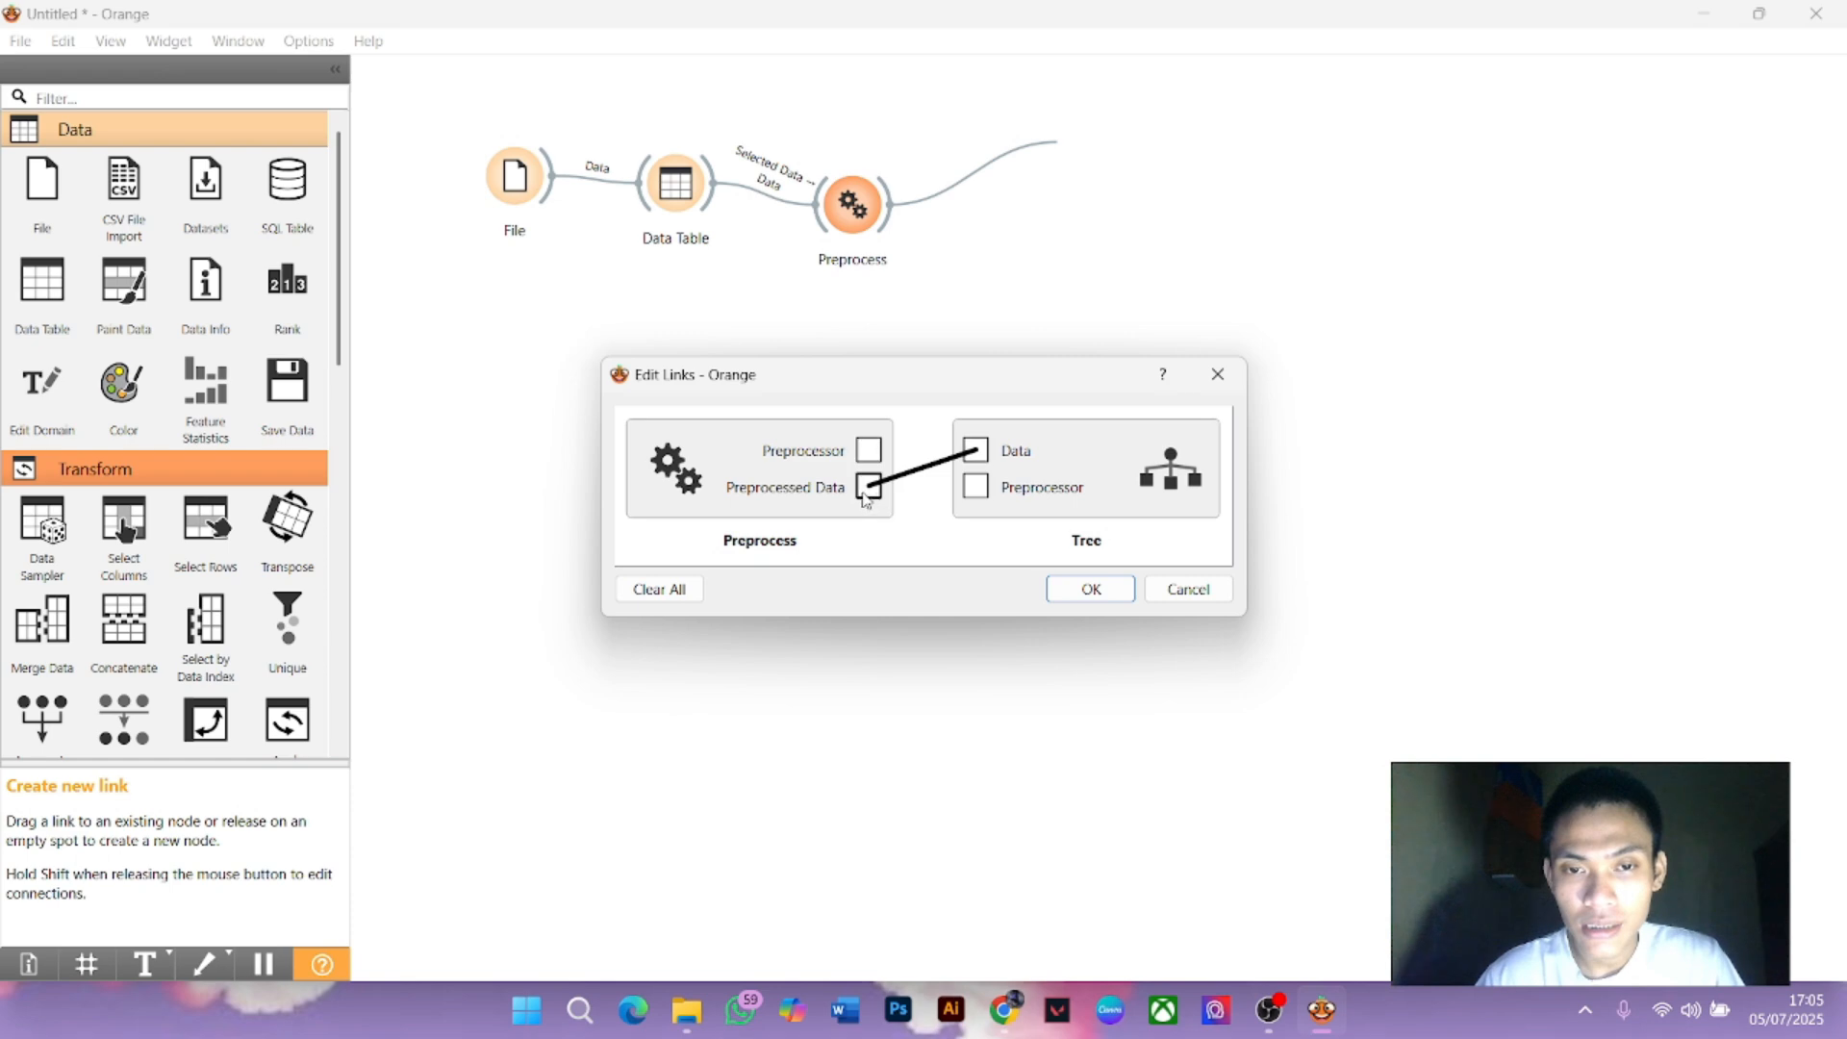
left_click(921, 478)
mouse_move(869, 487)
left_mouse_down()
mouse_move(977, 451)
mouse_move(853, 493)
mouse_move(976, 451)
mouse_move(877, 493)
left_mouse_up()
left_click(940, 461)
left_click(923, 472)
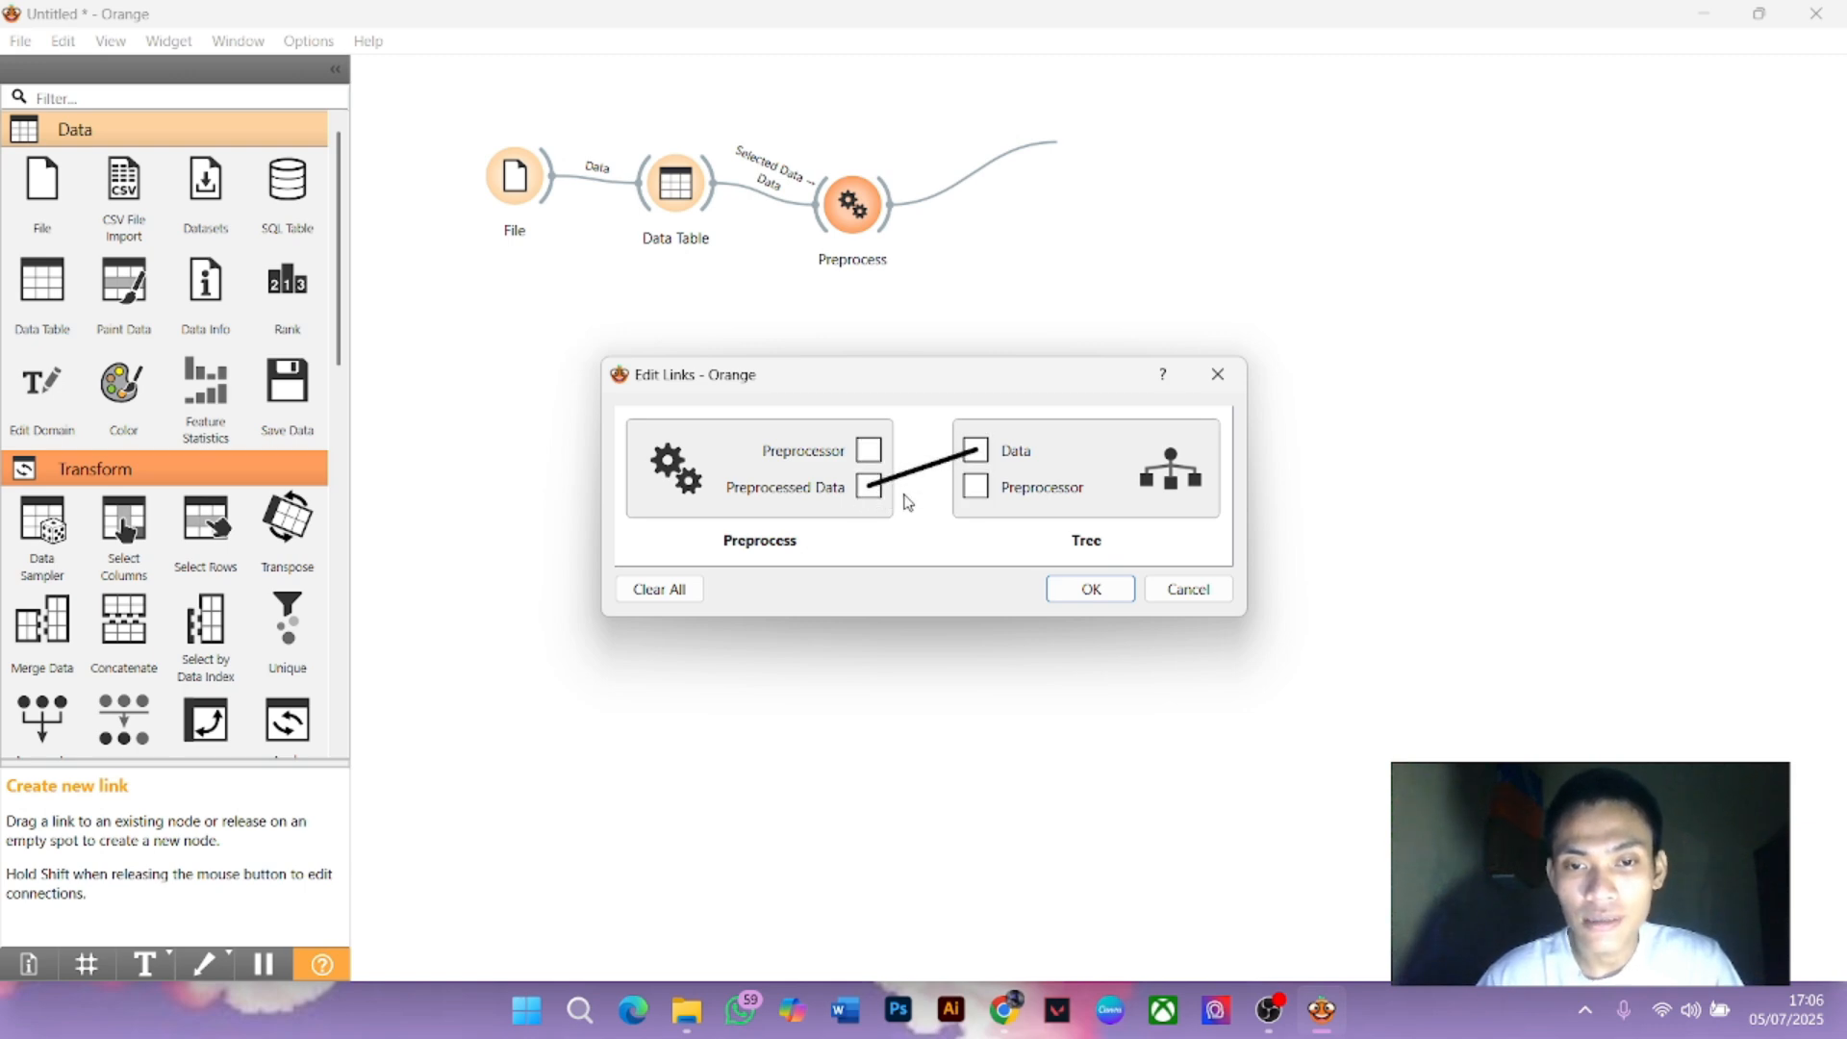
left_click(1082, 589)
Add Naive Bayes fed by Preprocessed Data and place it beside Tree
left_click_drag(886, 214, 1058, 301)
left_click(1116, 389)
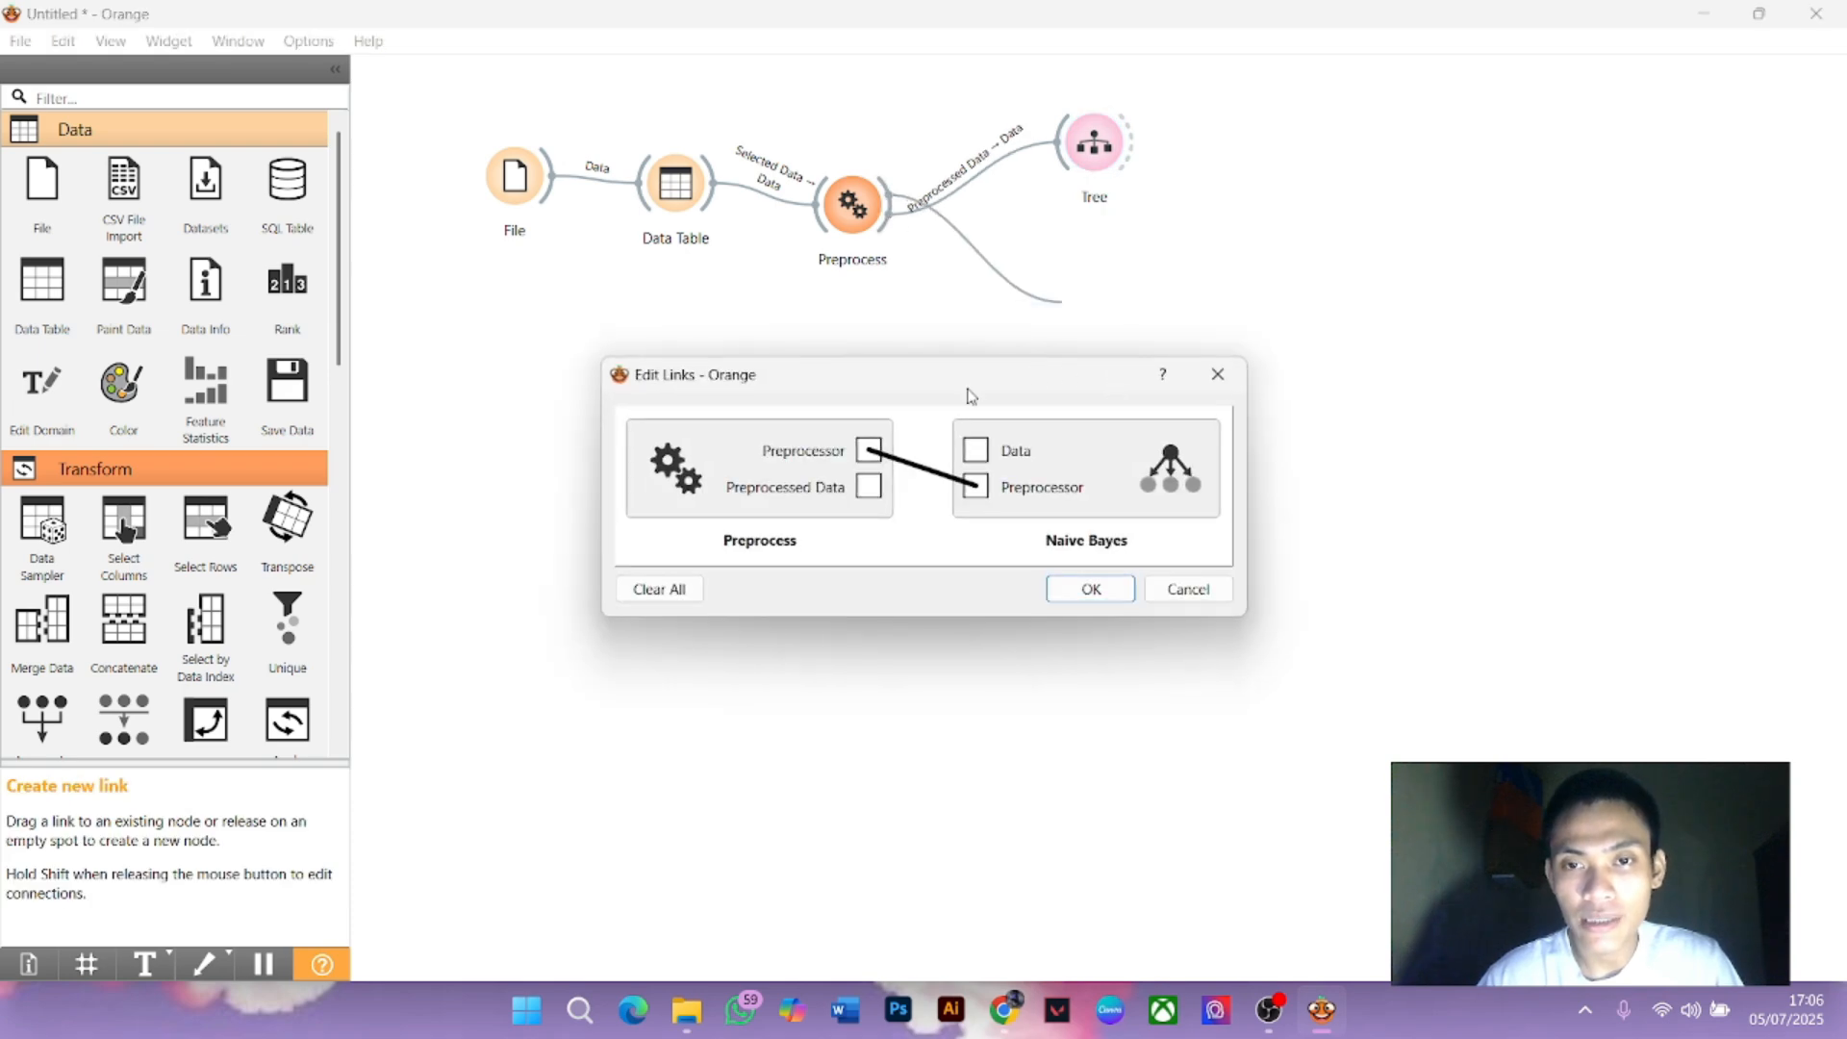
left_click(920, 469)
left_click_drag(974, 450, 877, 495)
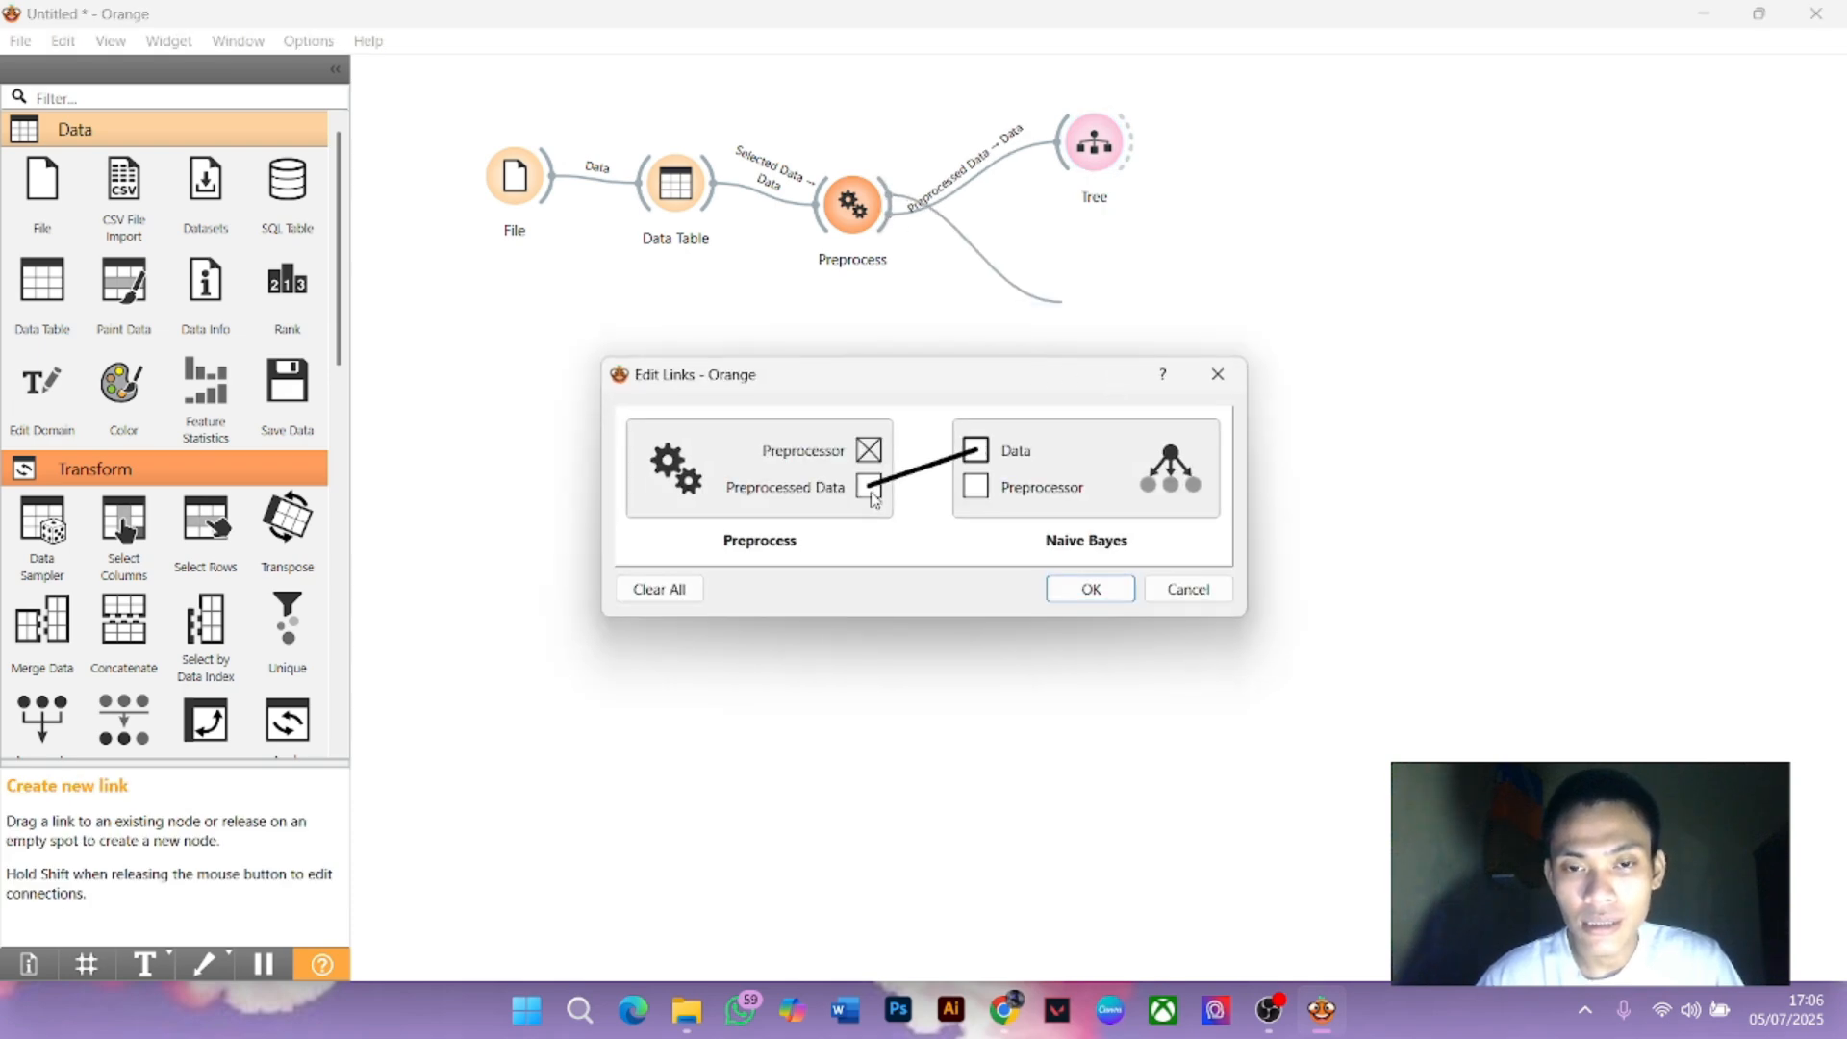
left_click(1086, 589)
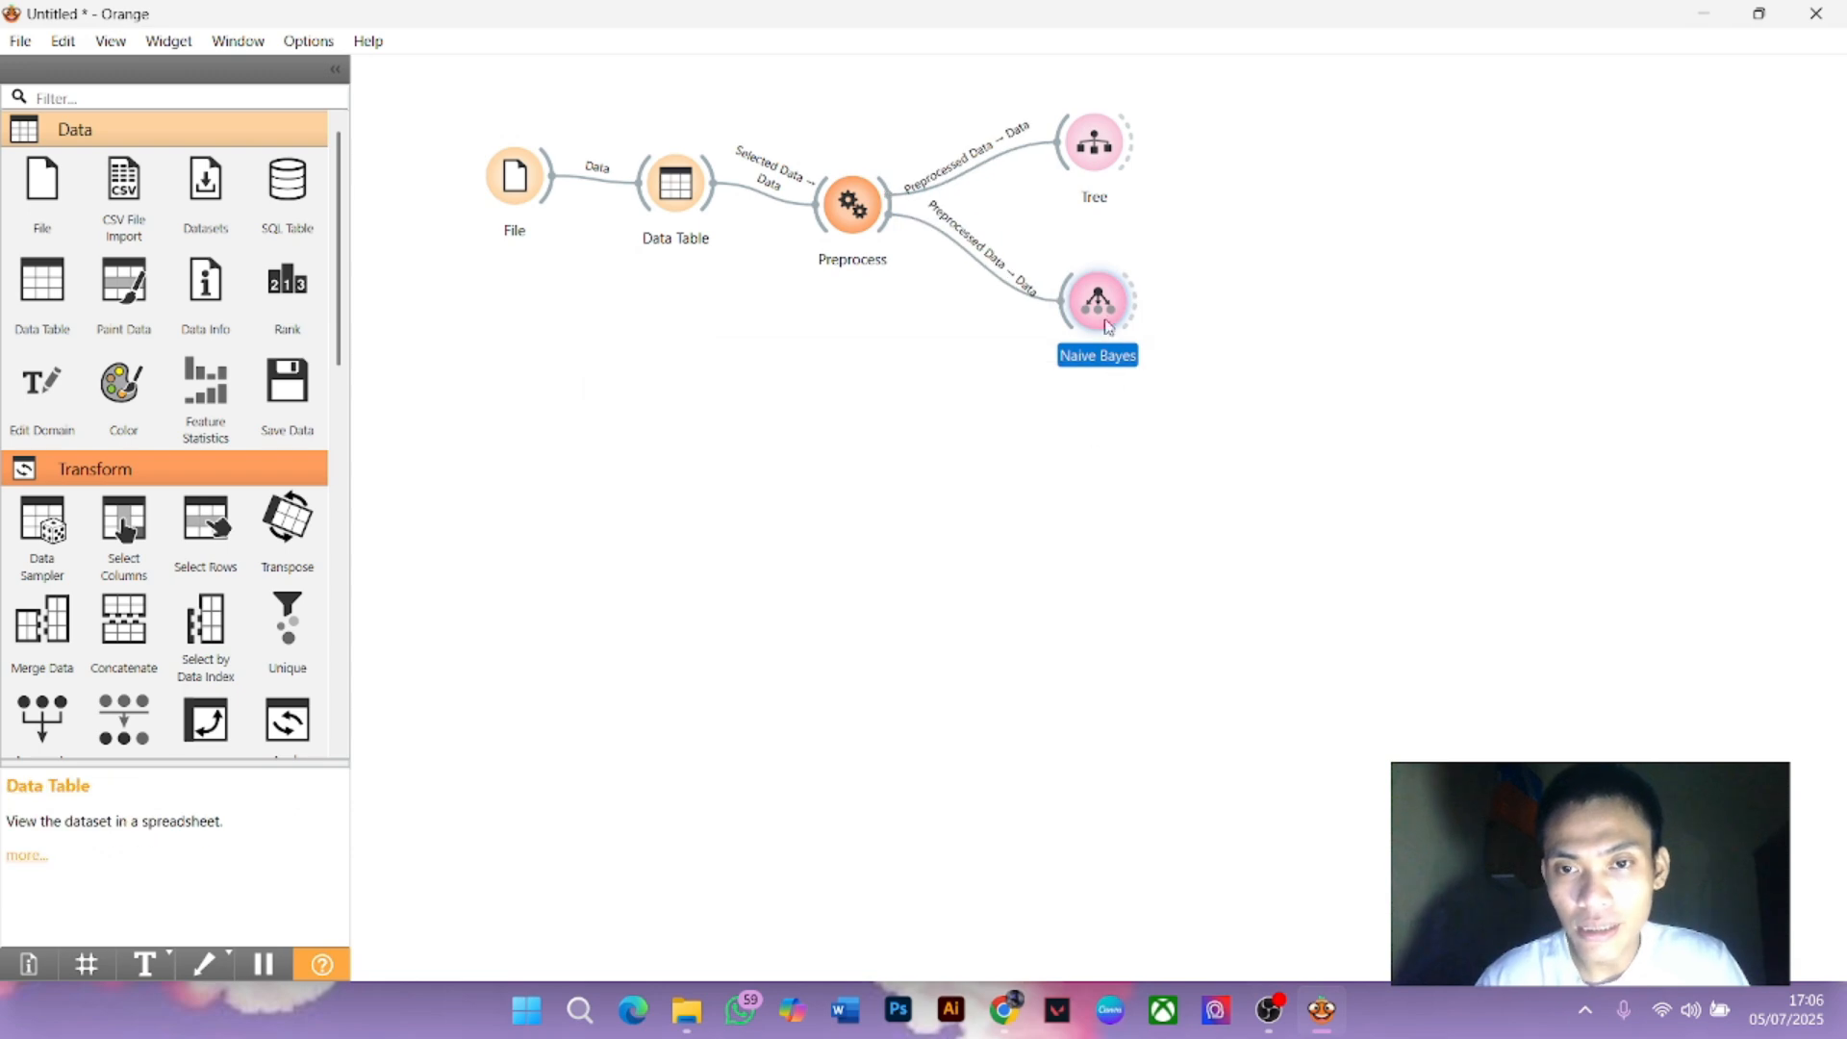
left_click_drag(1108, 327, 1114, 276)
Add kNN fed by Preprocessed Data and tidy the learner nodes
left_click_drag(886, 213, 1039, 404)
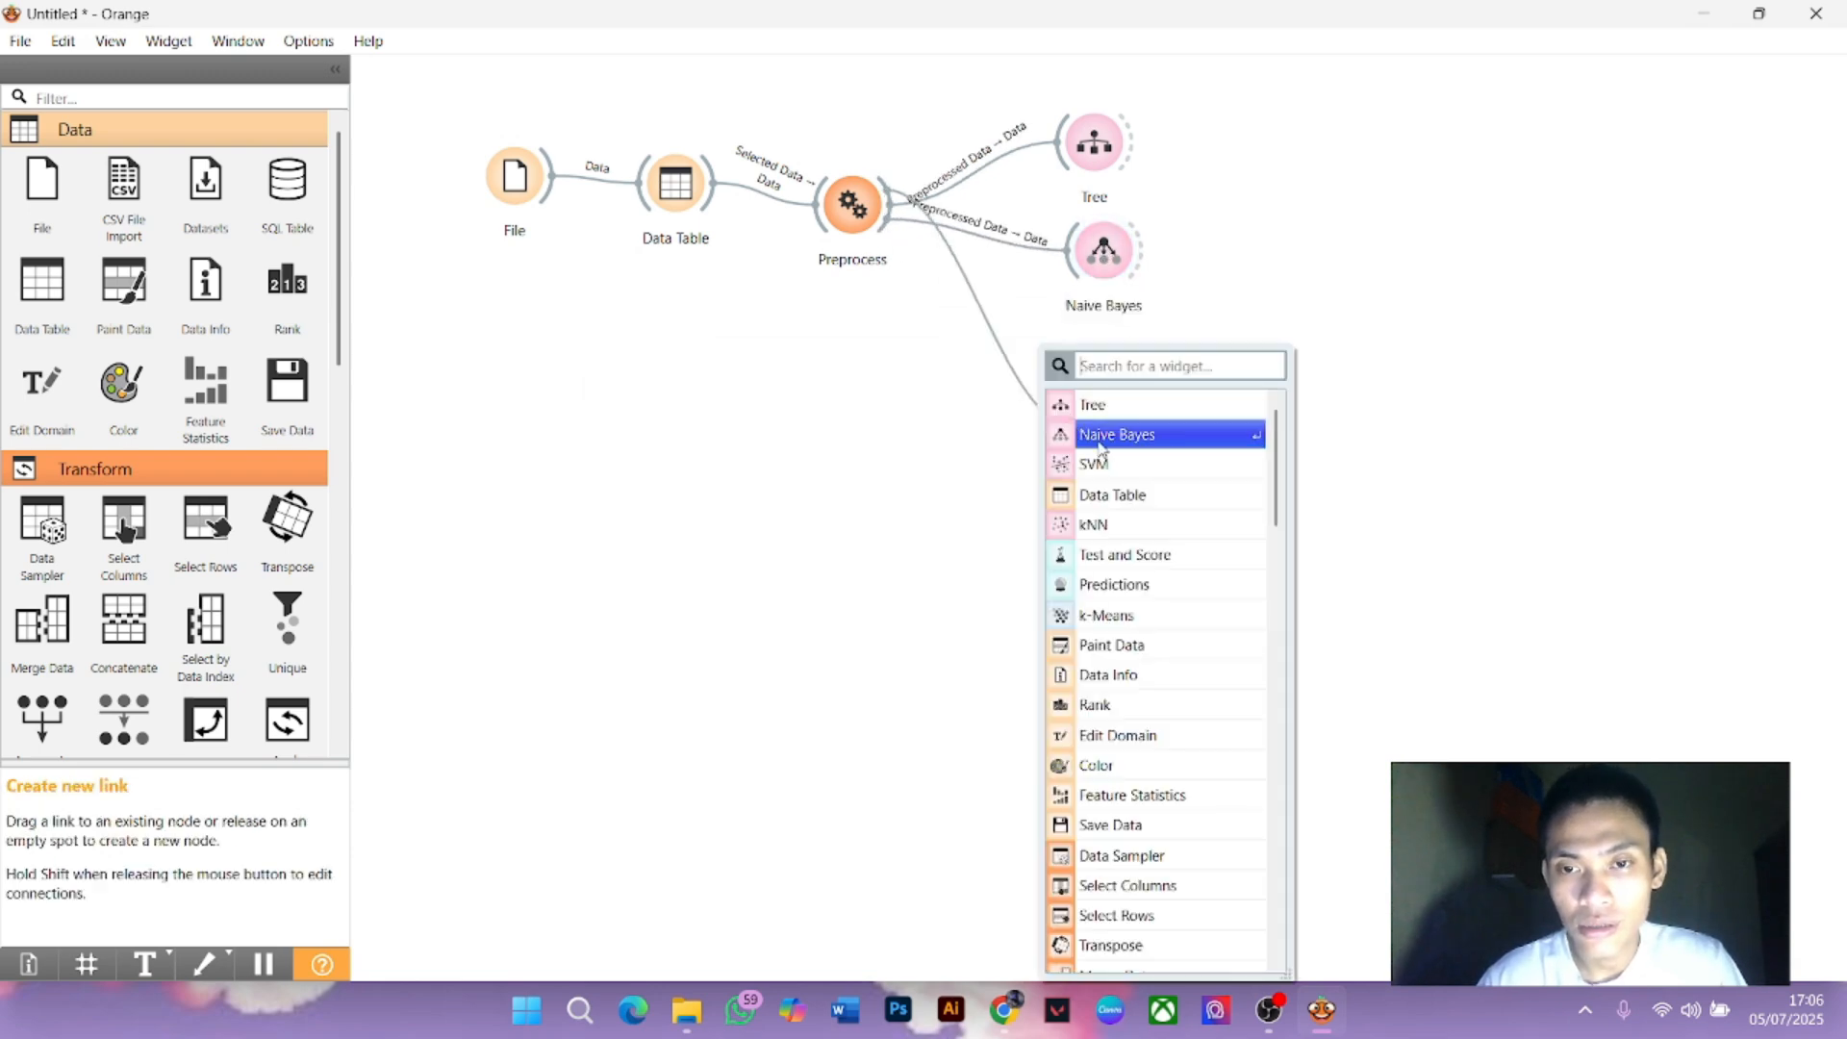
left_click(1125, 527)
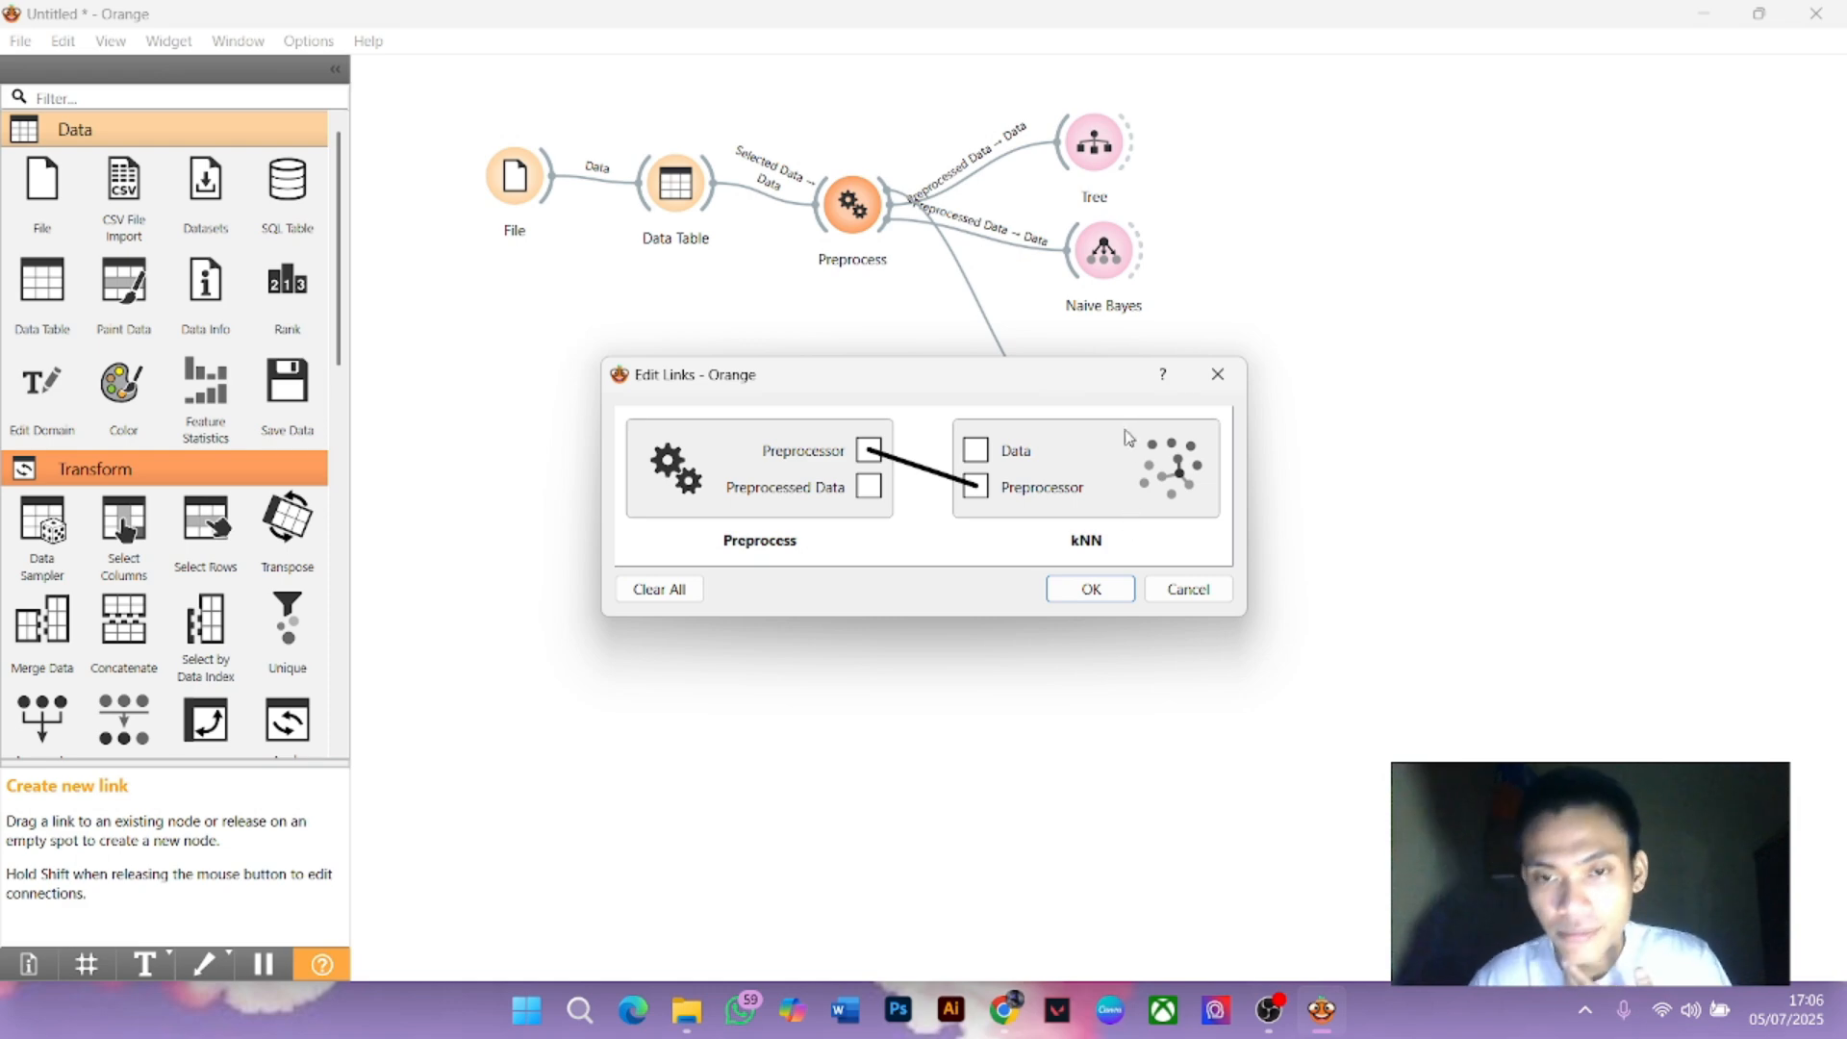
left_click(952, 477)
left_click_drag(981, 450, 870, 487)
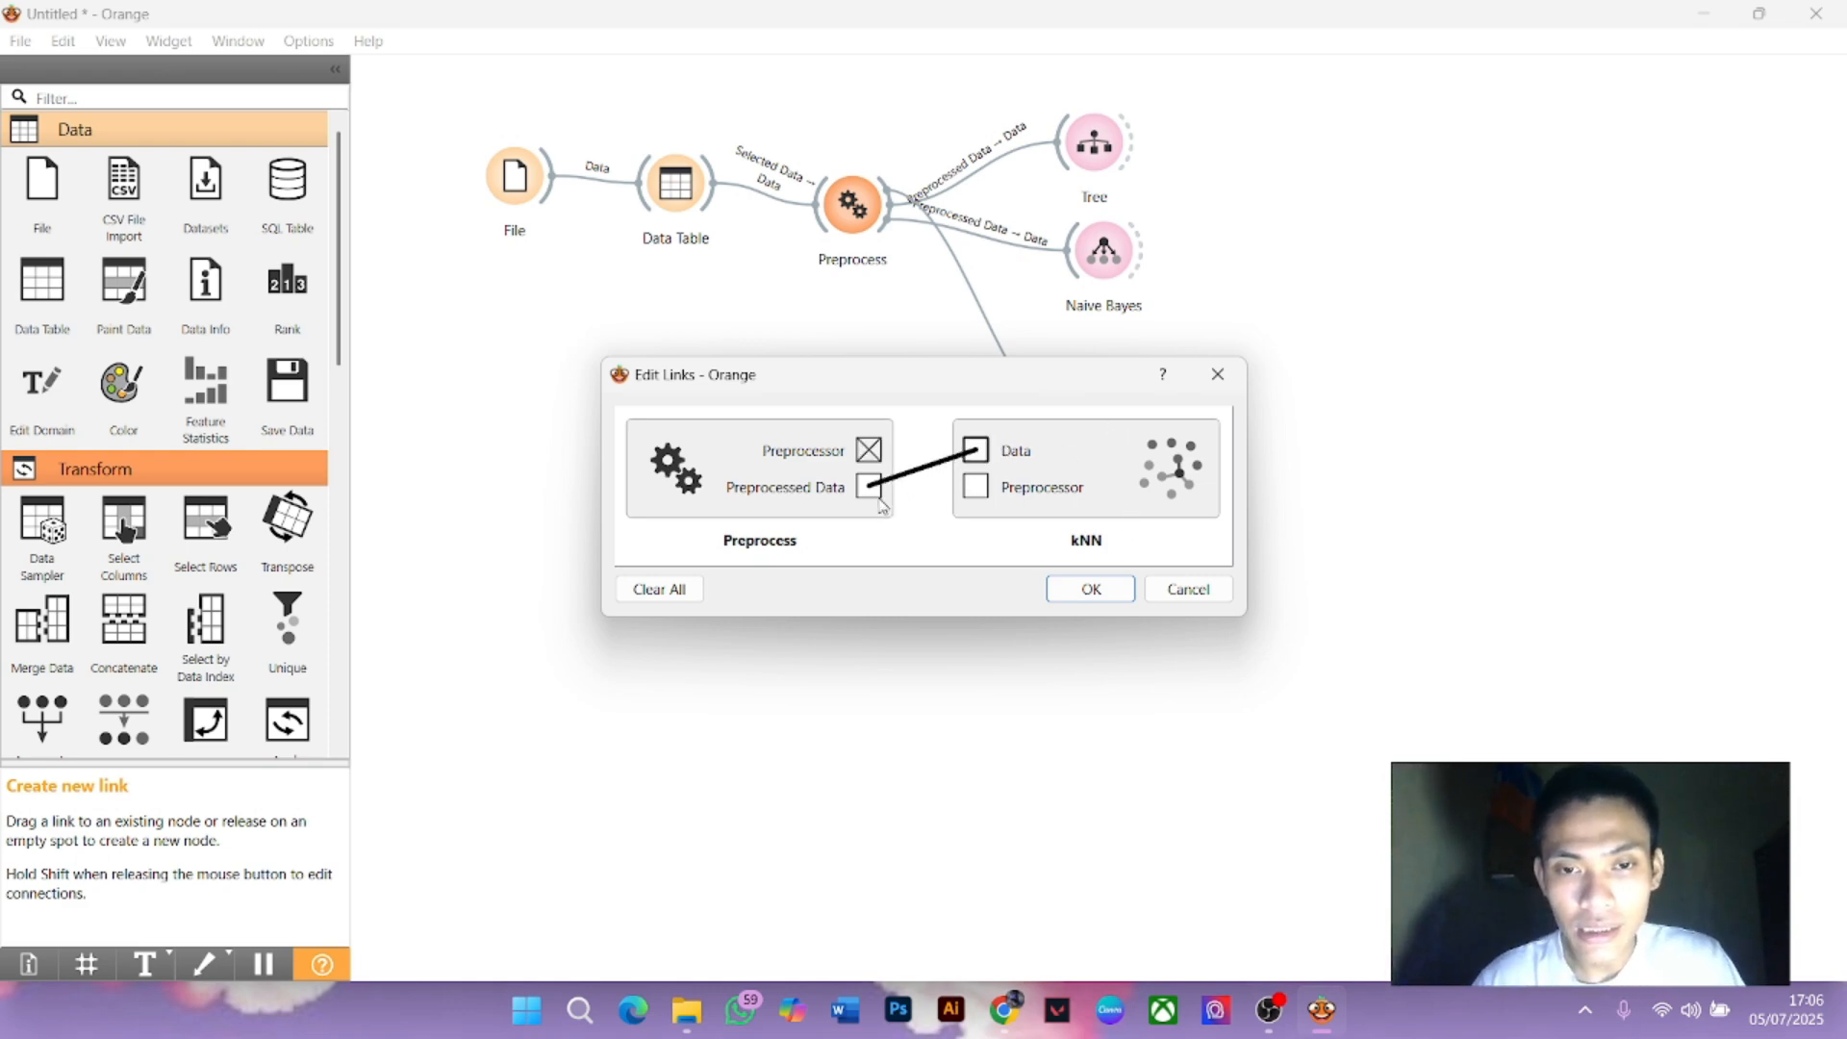
left_click(1093, 590)
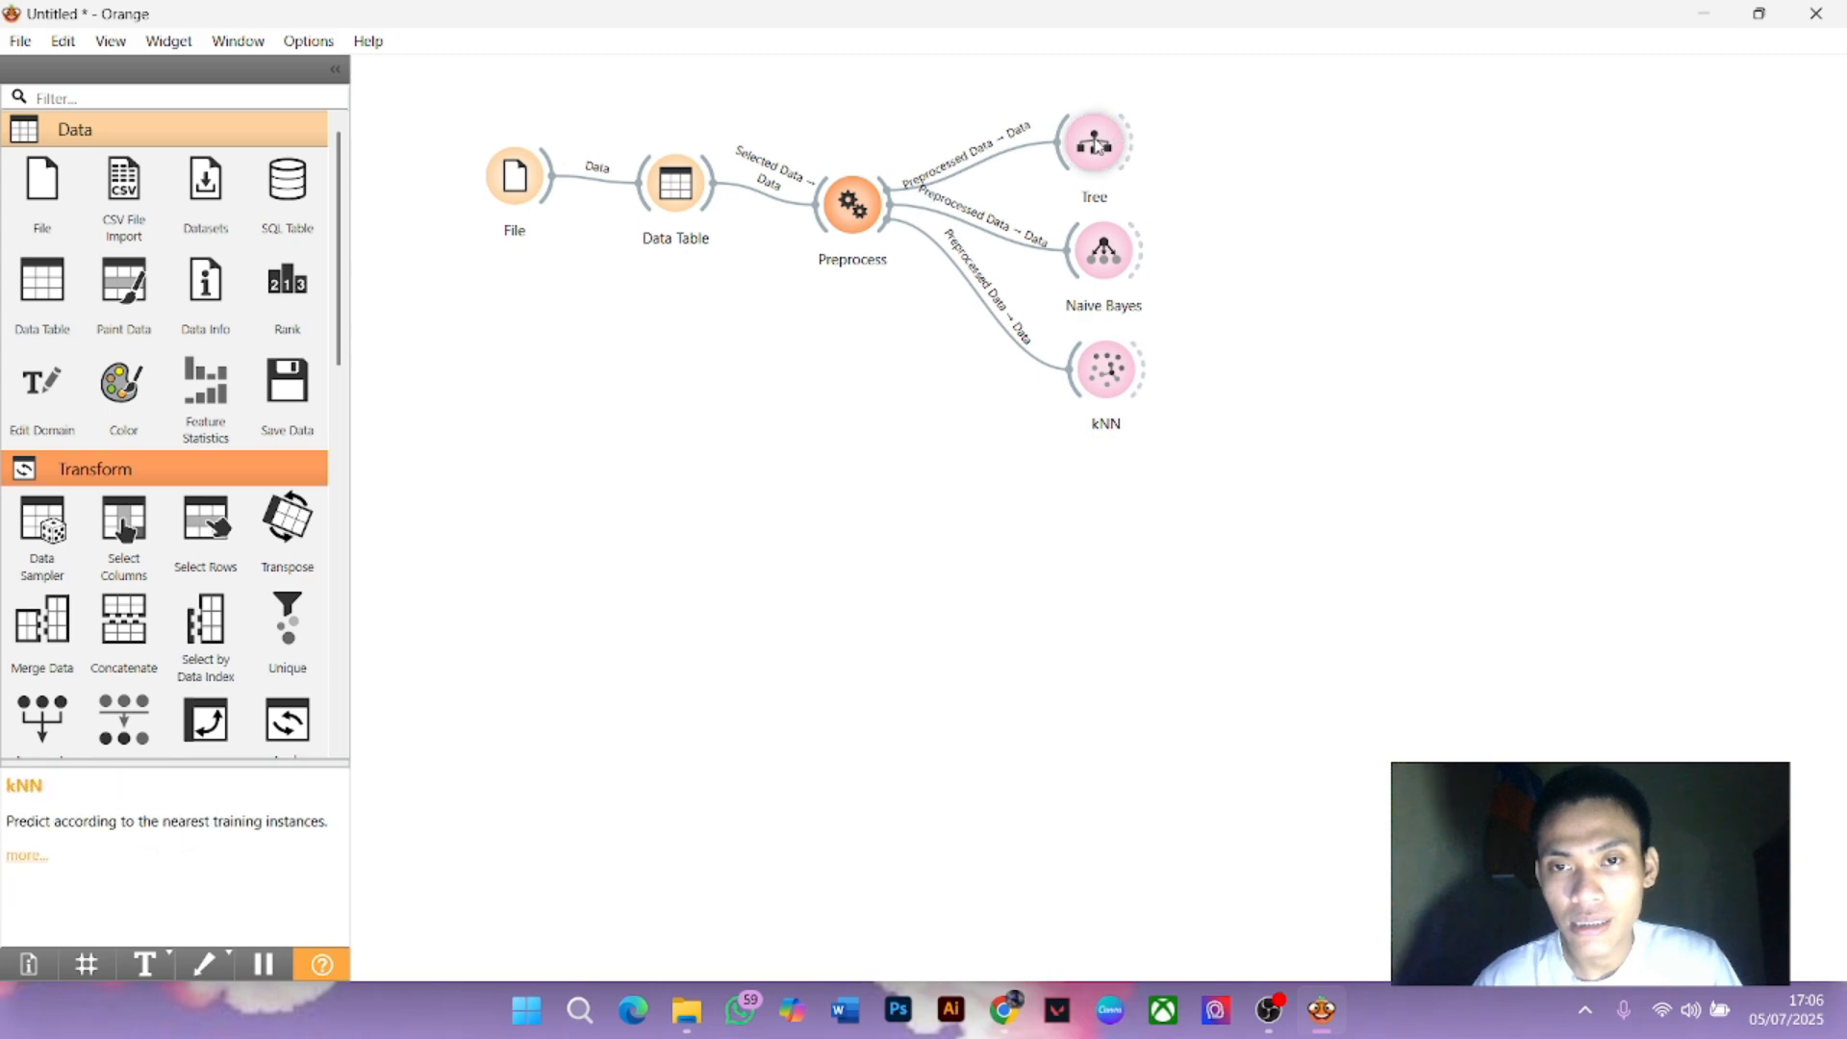
left_click_drag(1097, 145, 1111, 146)
left_click(1313, 136)
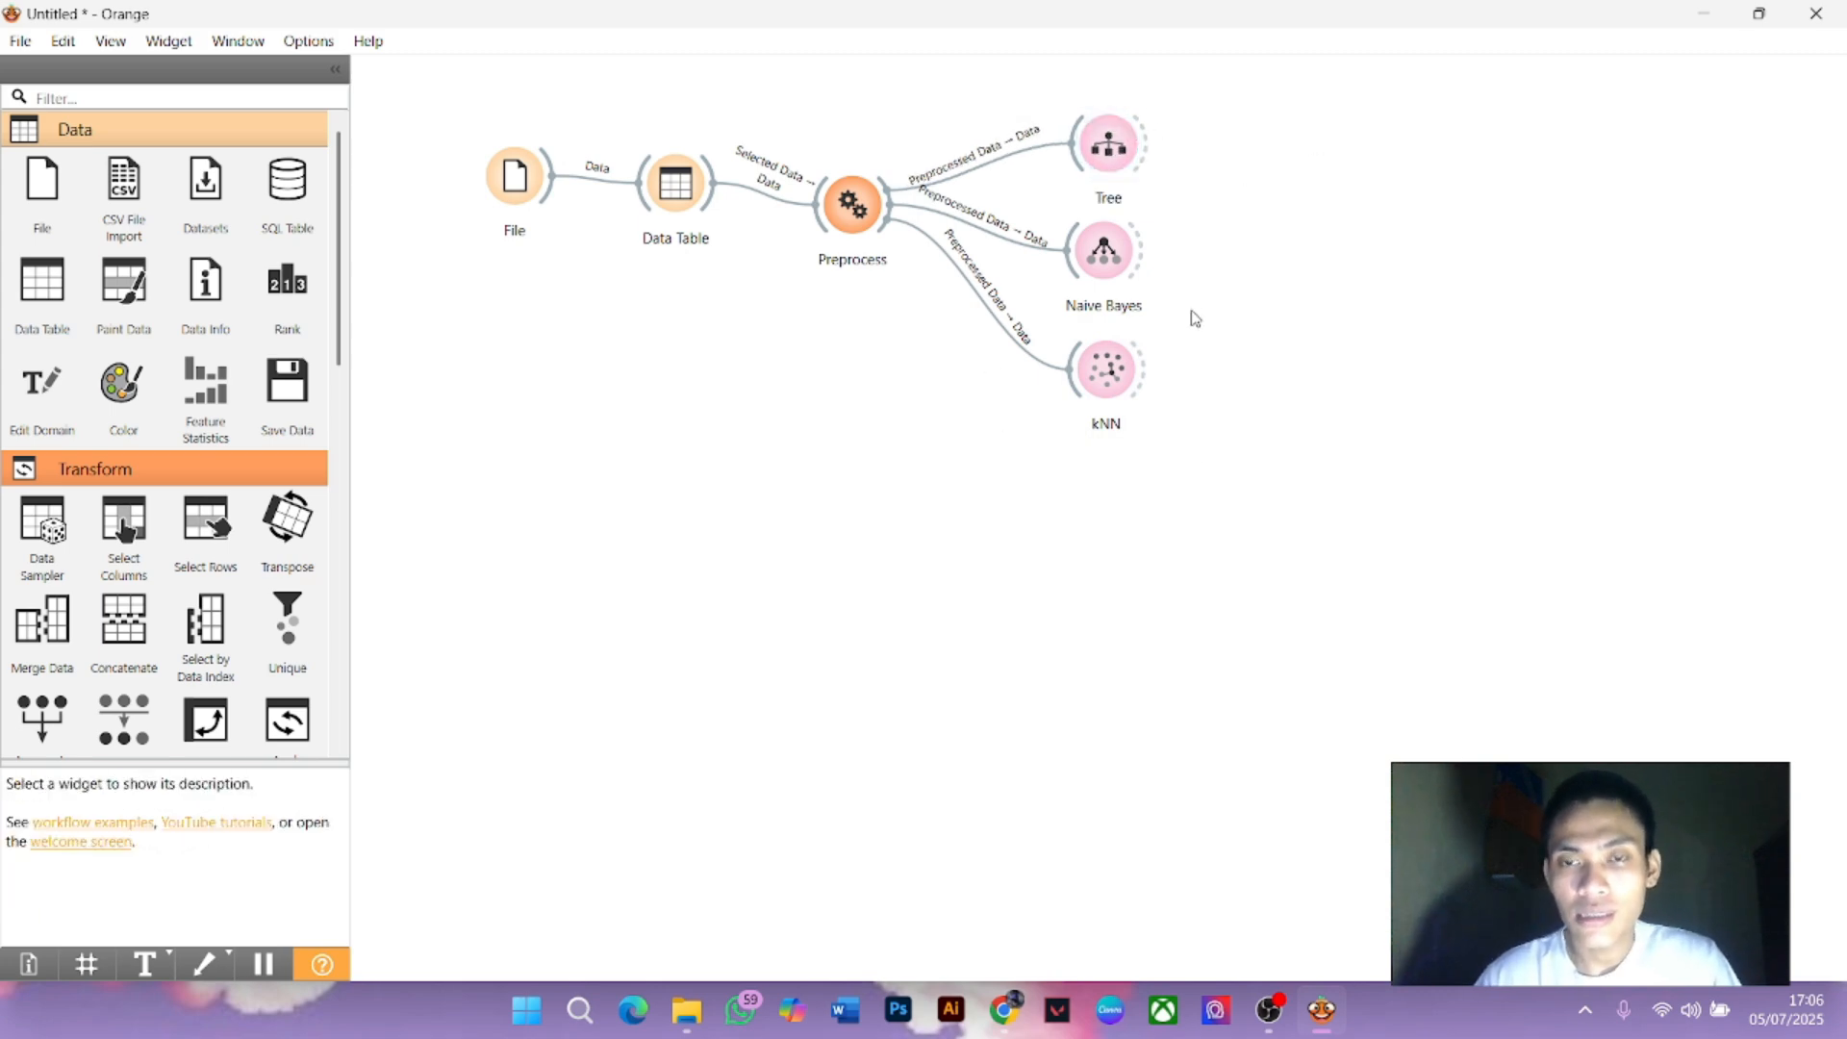
double_click(1111, 152)
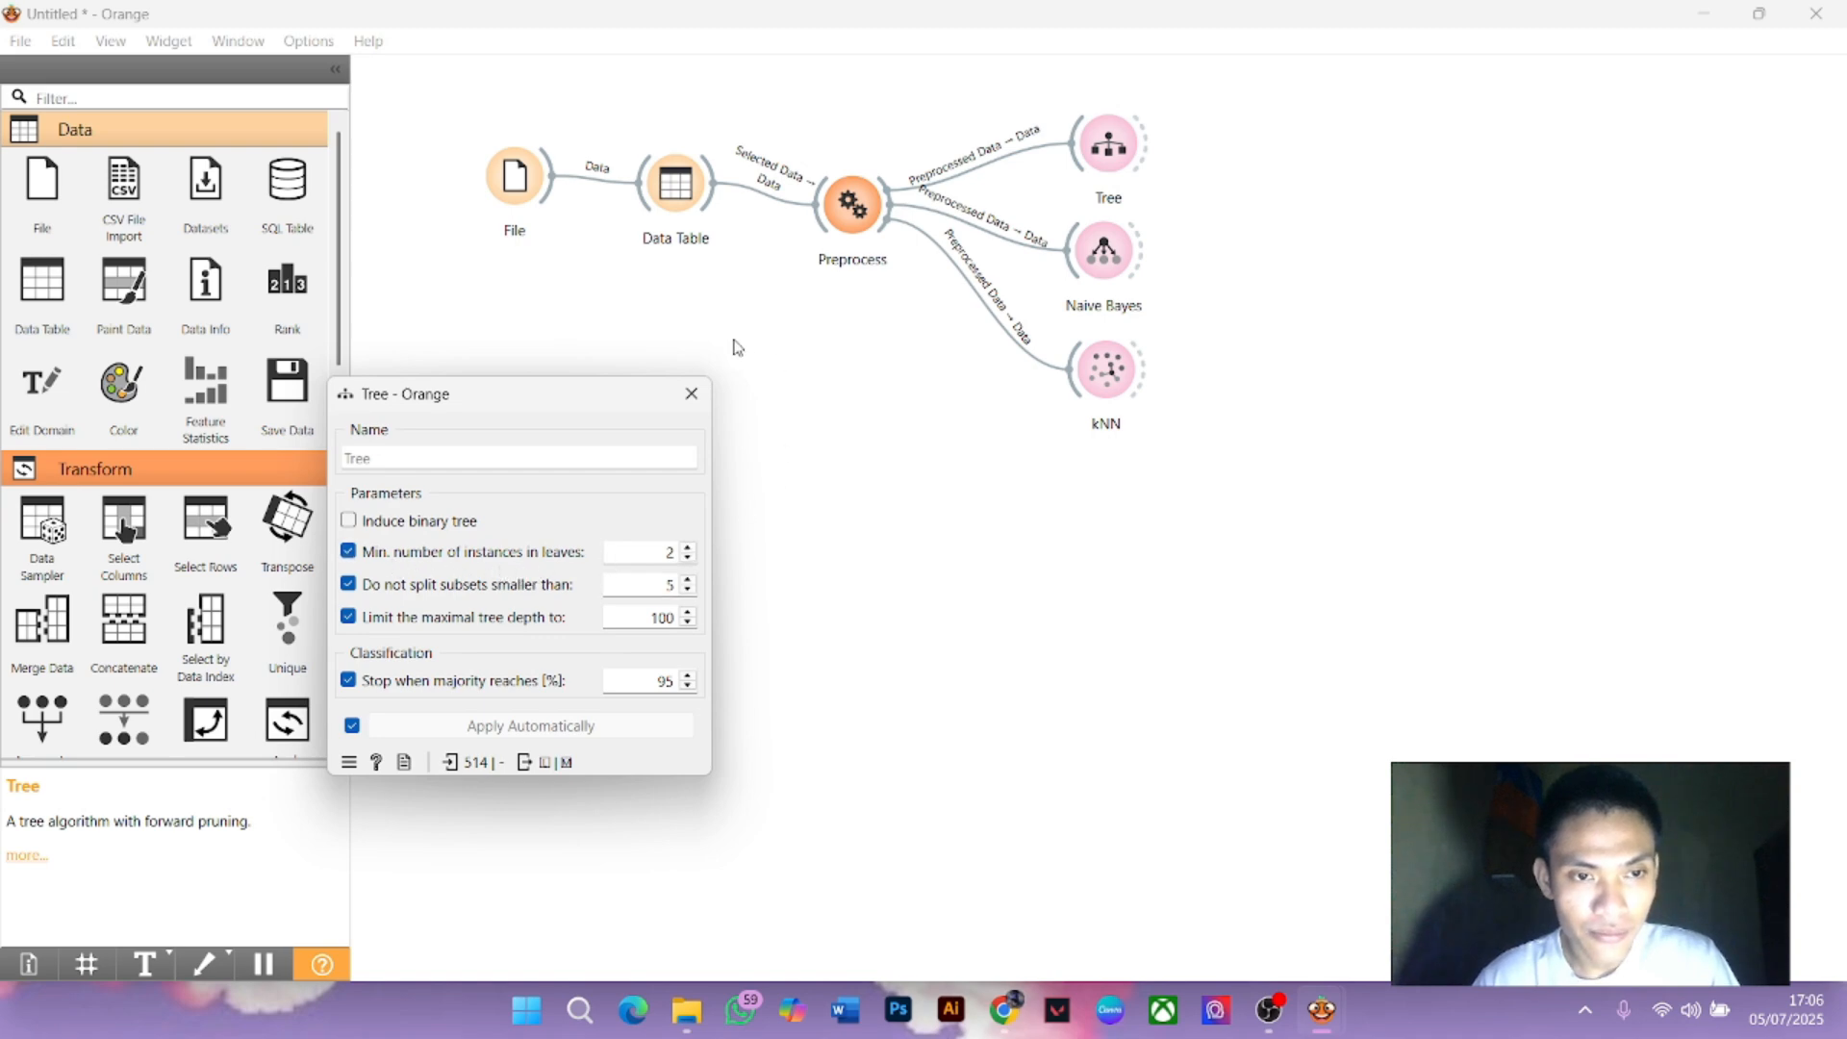
left_click(691, 393)
double_click(1104, 252)
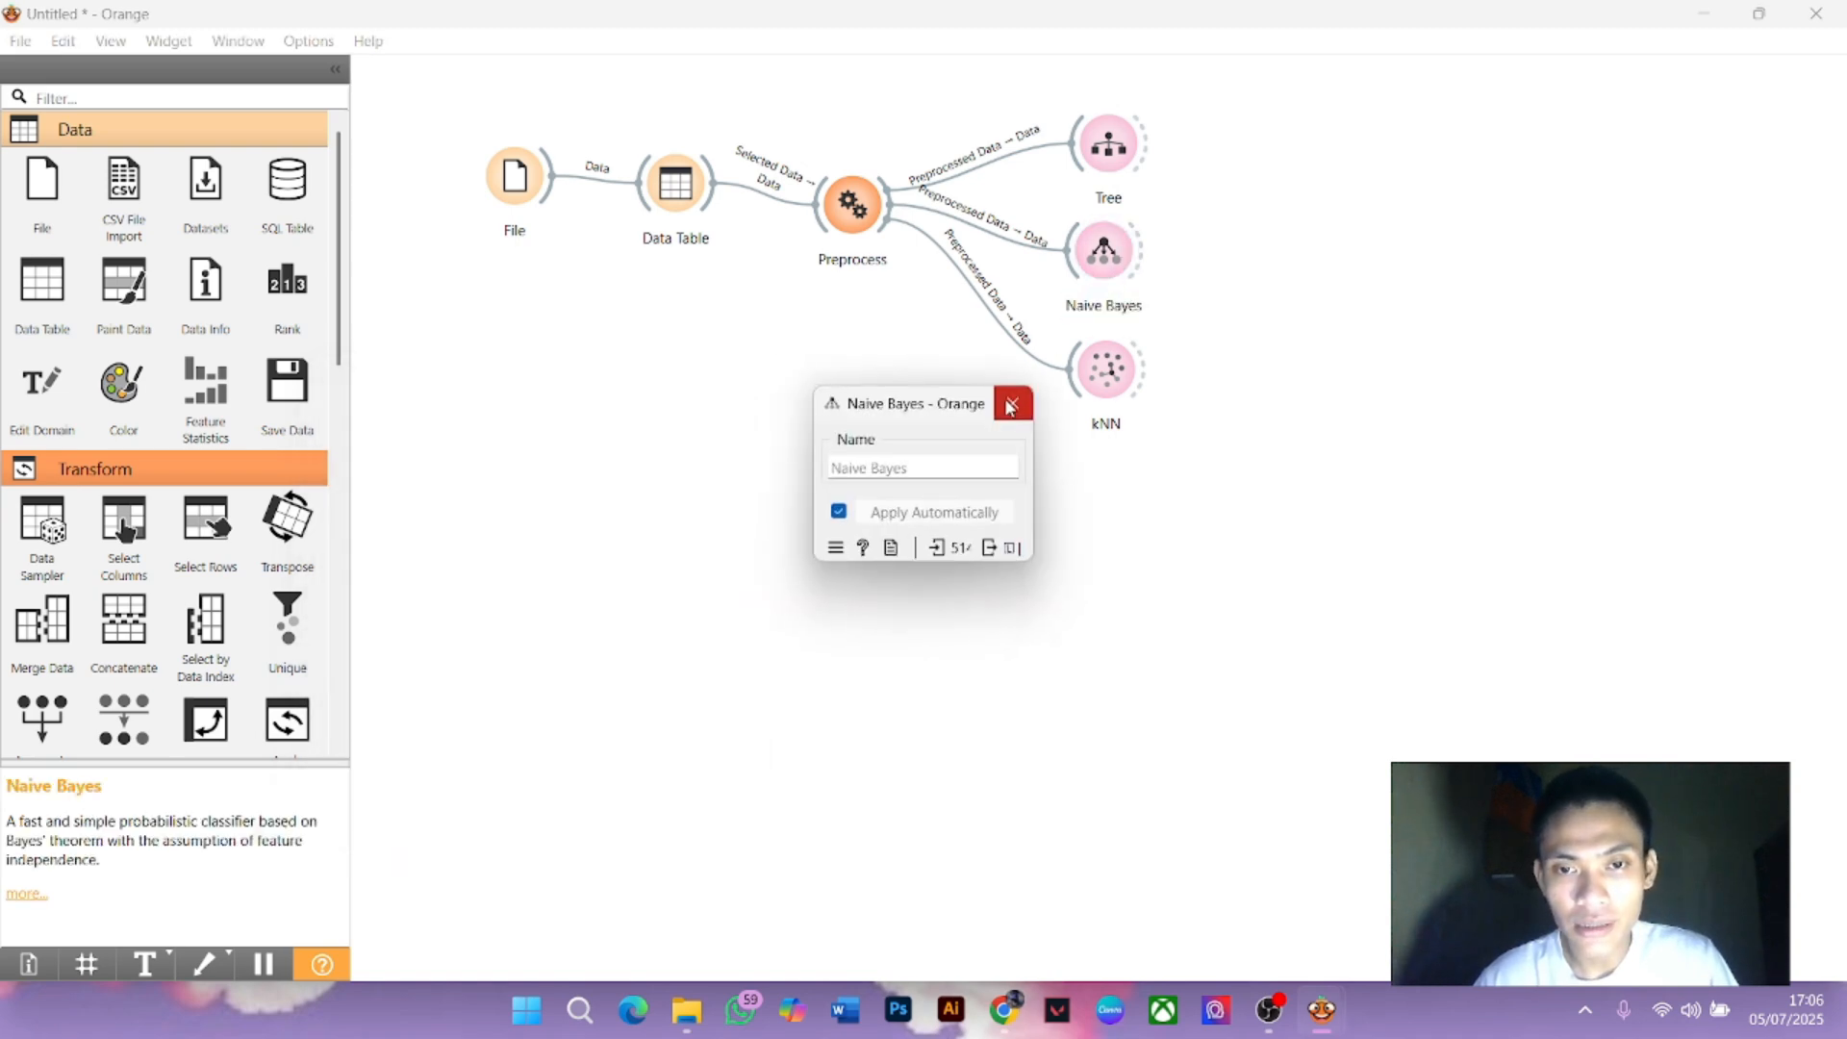
left_click(1013, 402)
left_click(1119, 376)
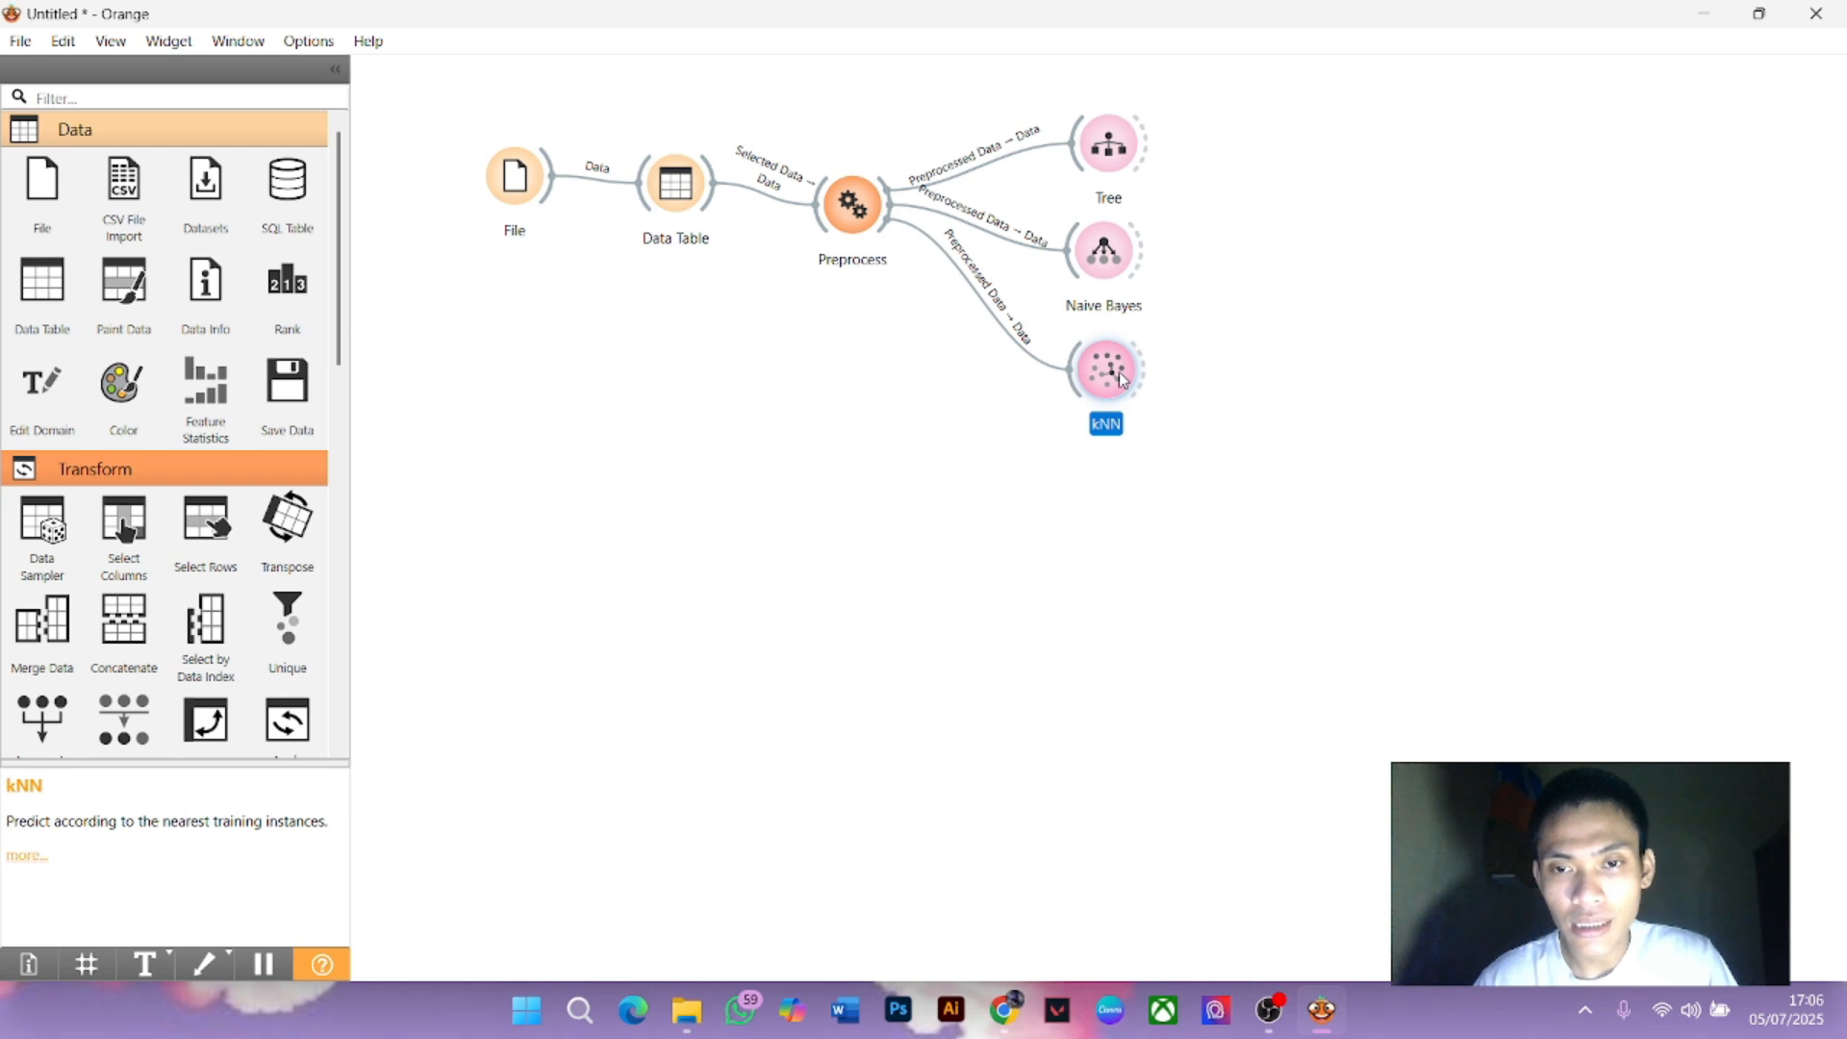
double_click(1116, 381)
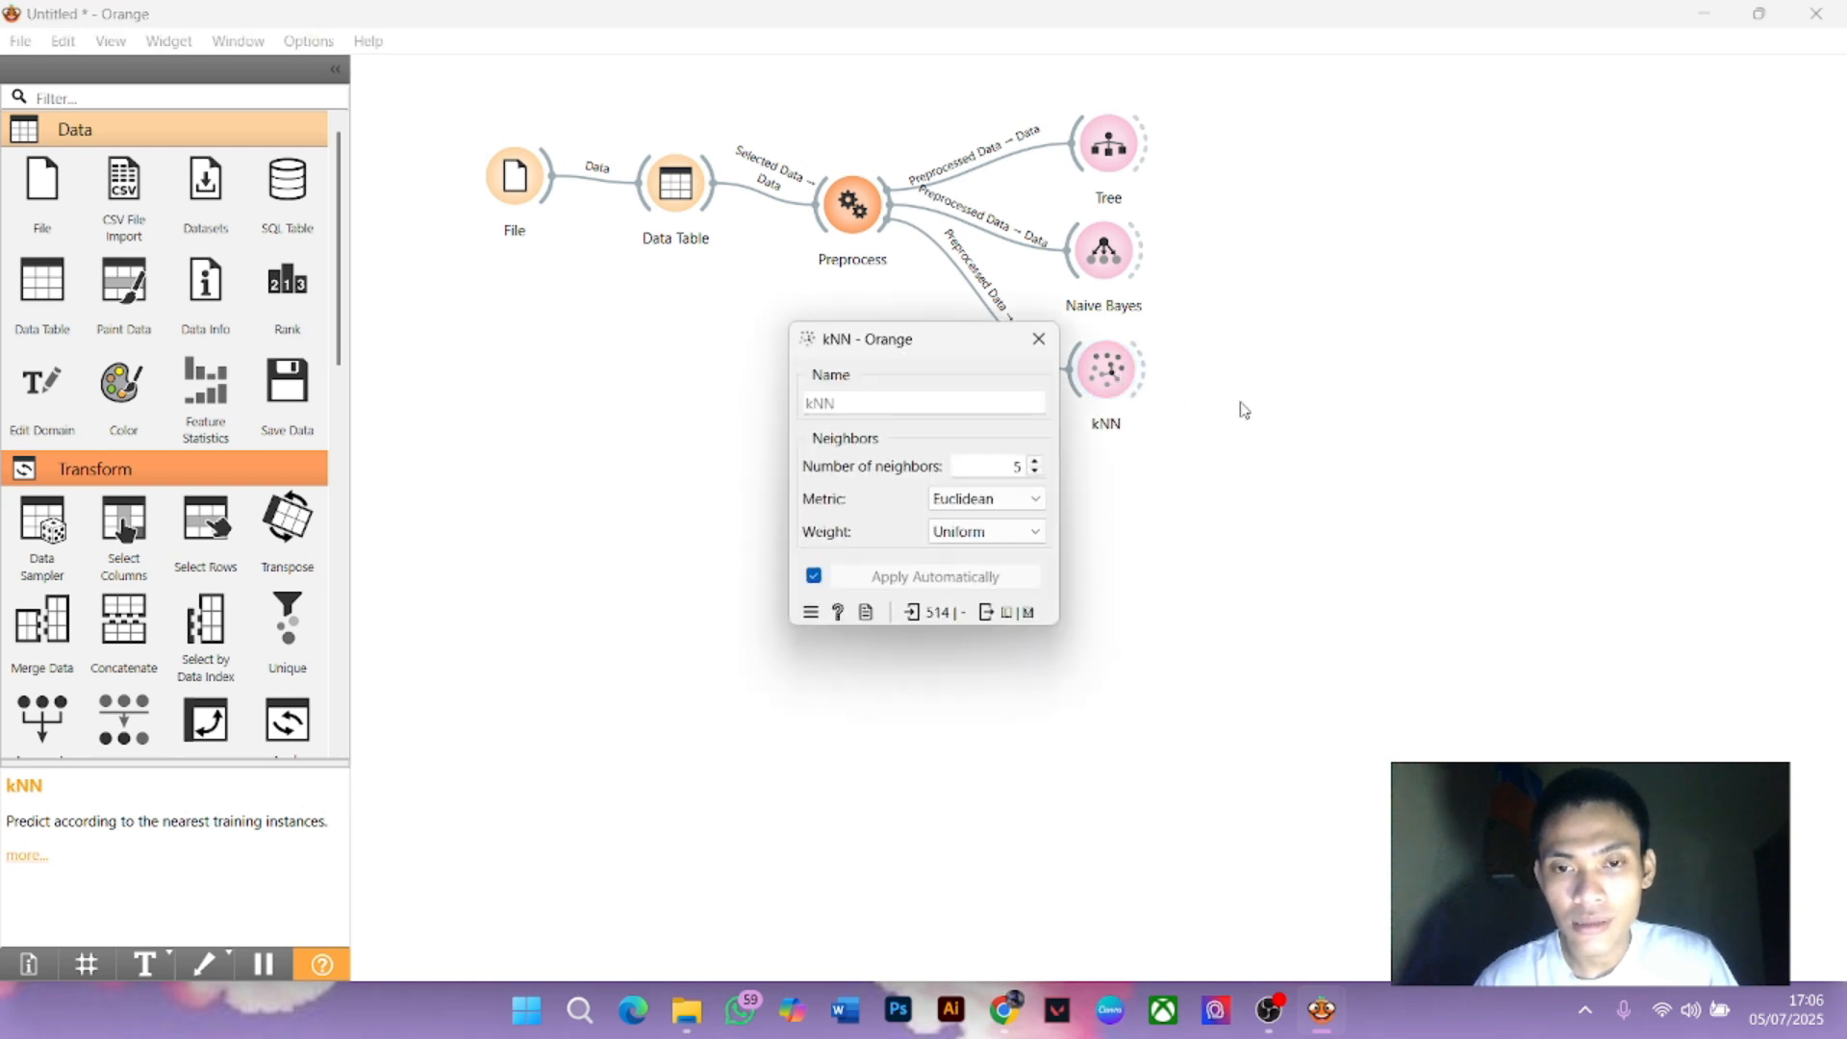
left_click(1246, 411)
double_click(1106, 380)
left_click(1039, 341)
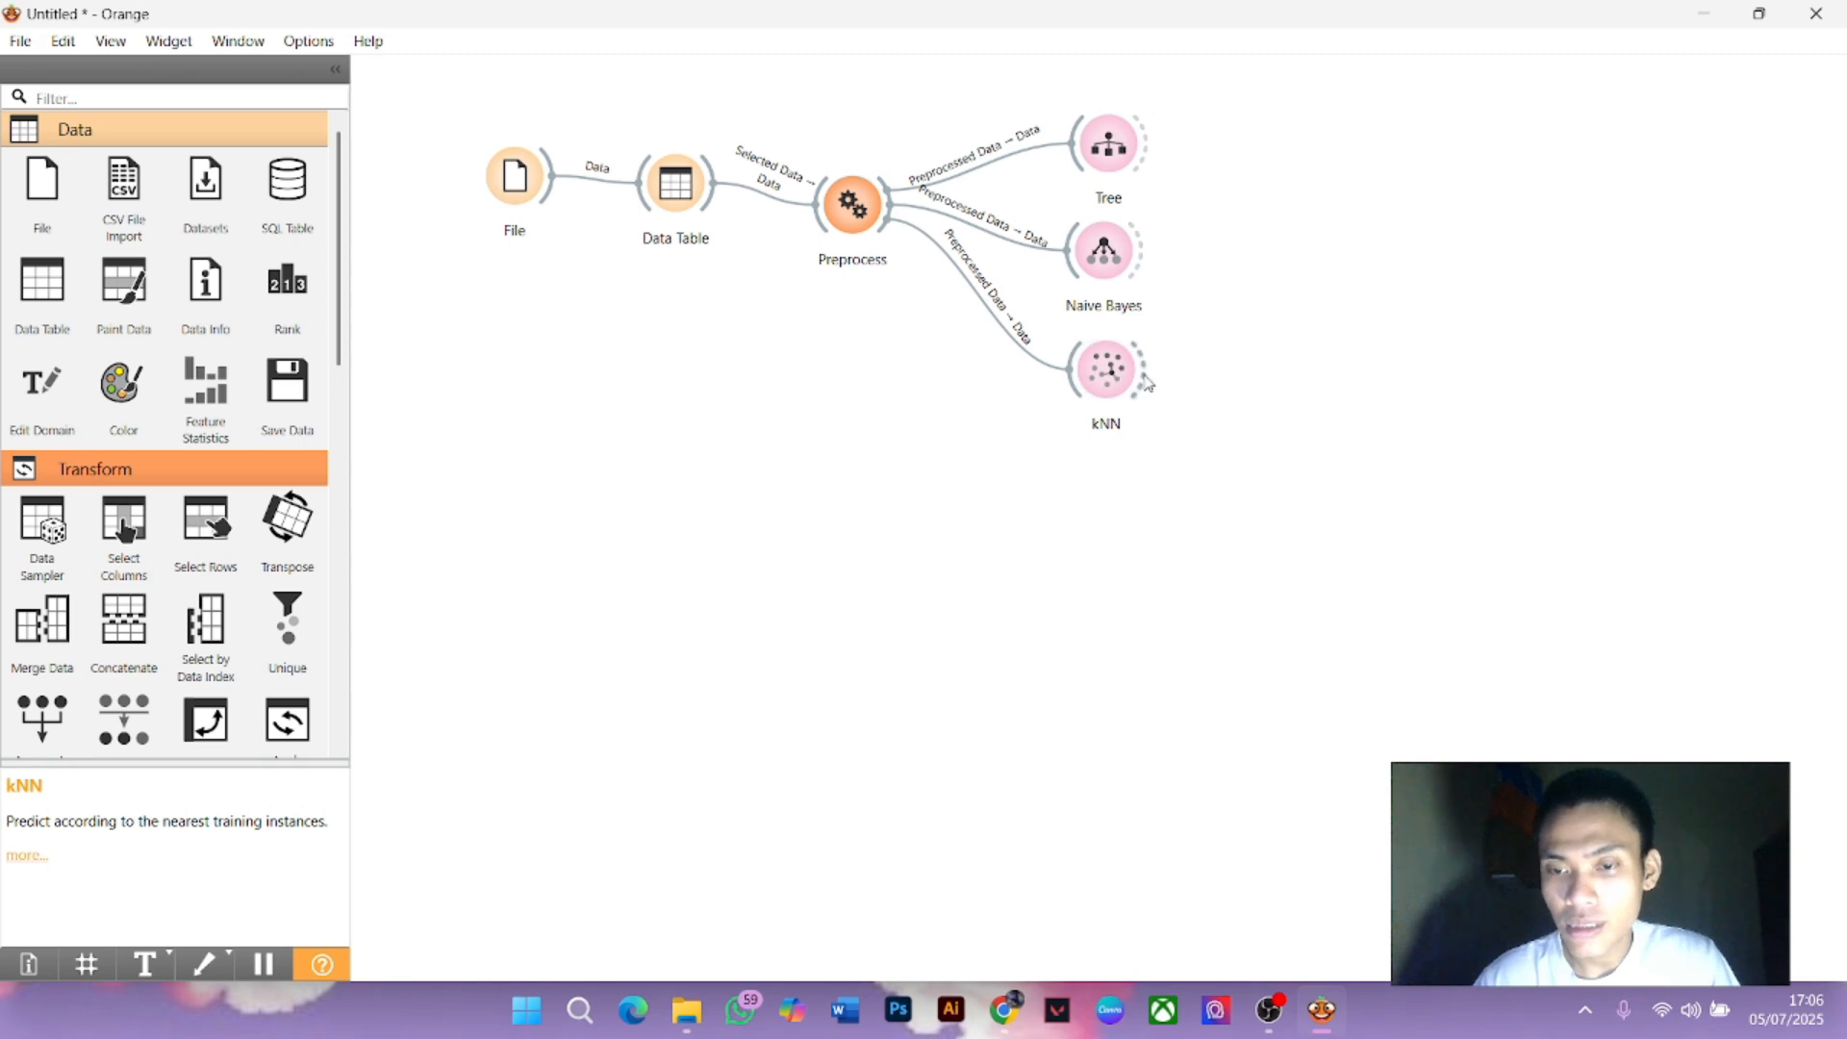
Add Predictions after kNN and wire in Naive Bayes, Tree and Preprocess's data
left_click_drag(1146, 381, 1410, 353)
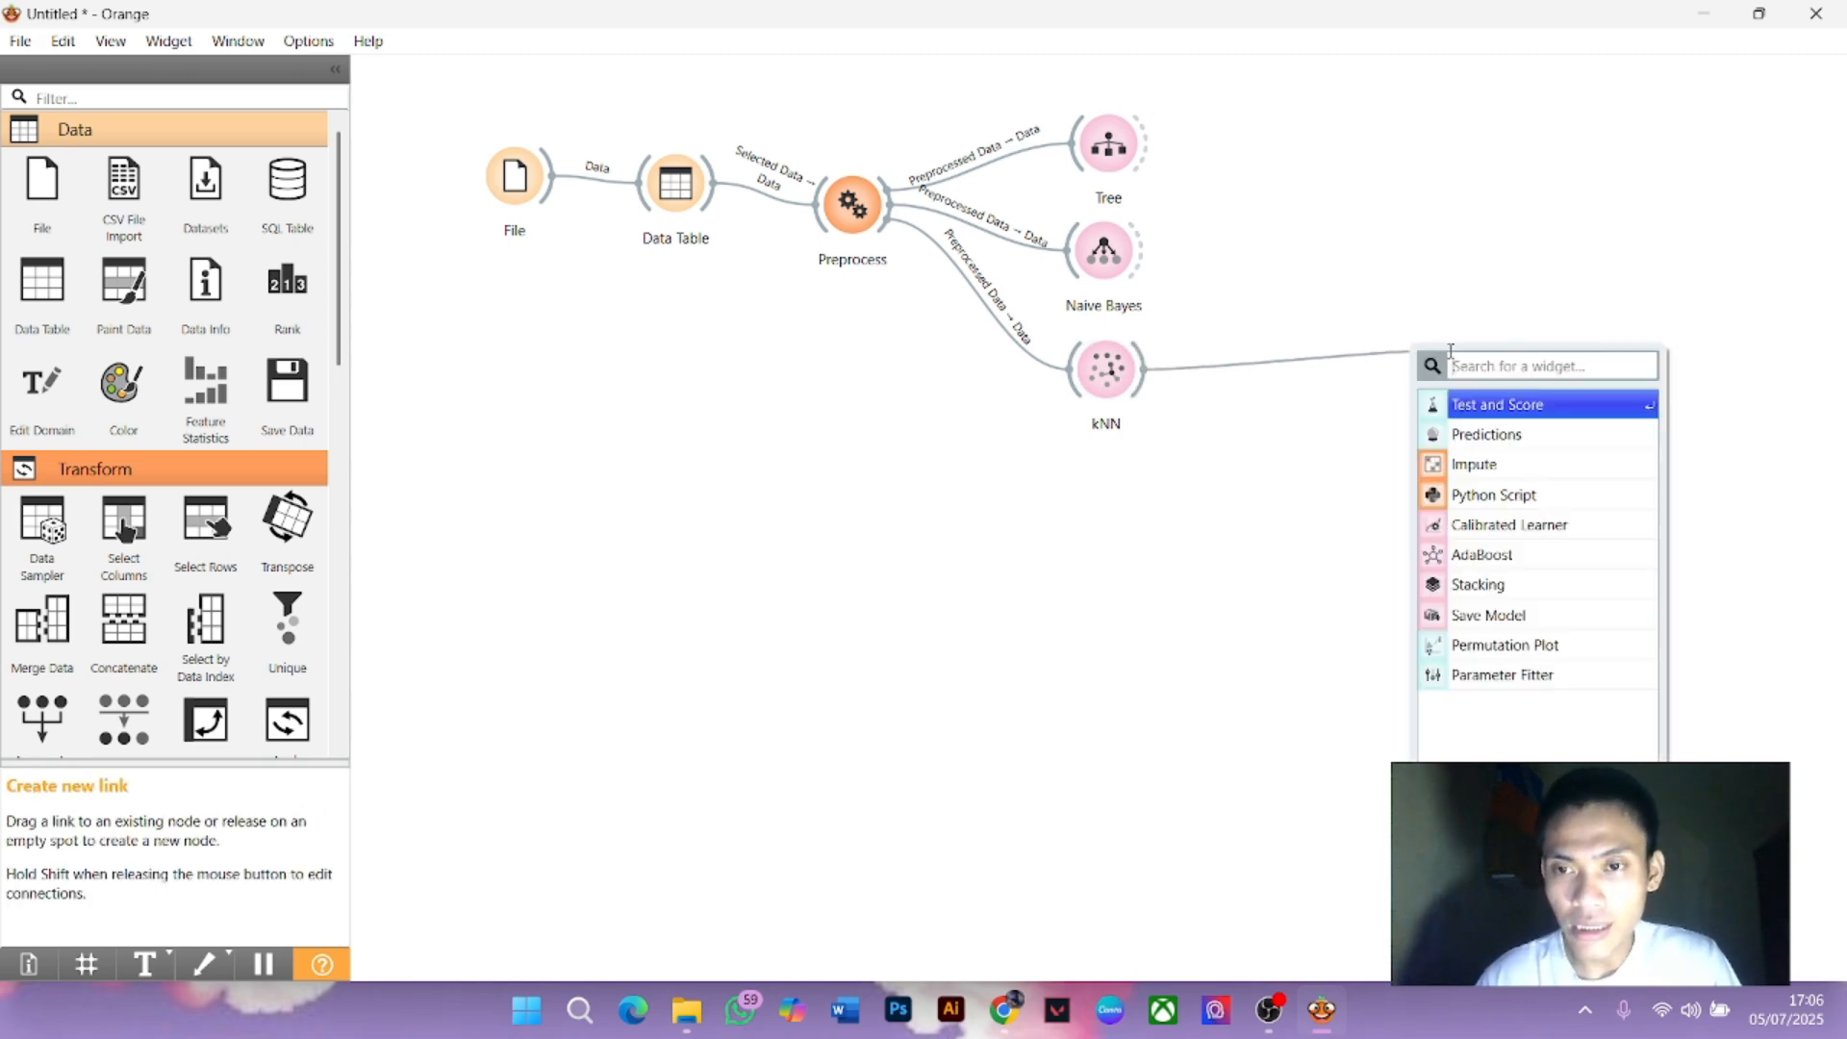
left_click(1458, 434)
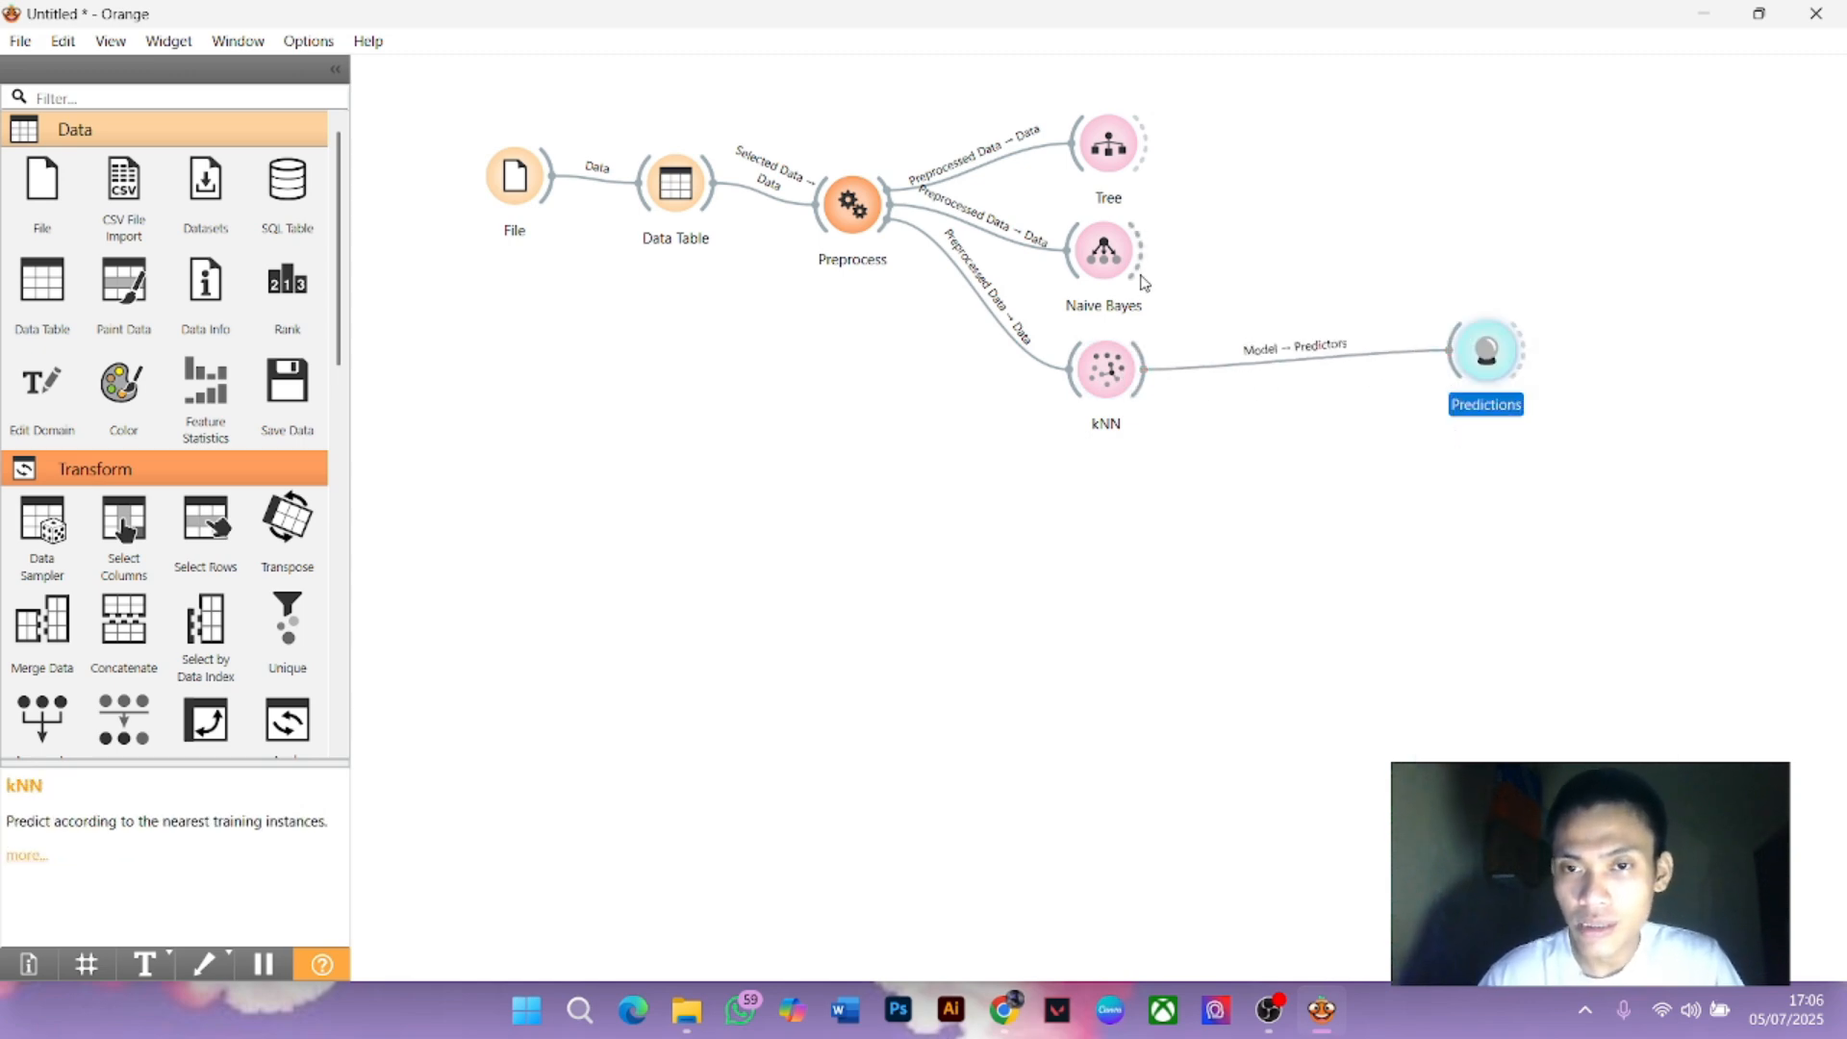
left_click_drag(1145, 252, 1481, 352)
left_click_drag(1143, 154, 1462, 332)
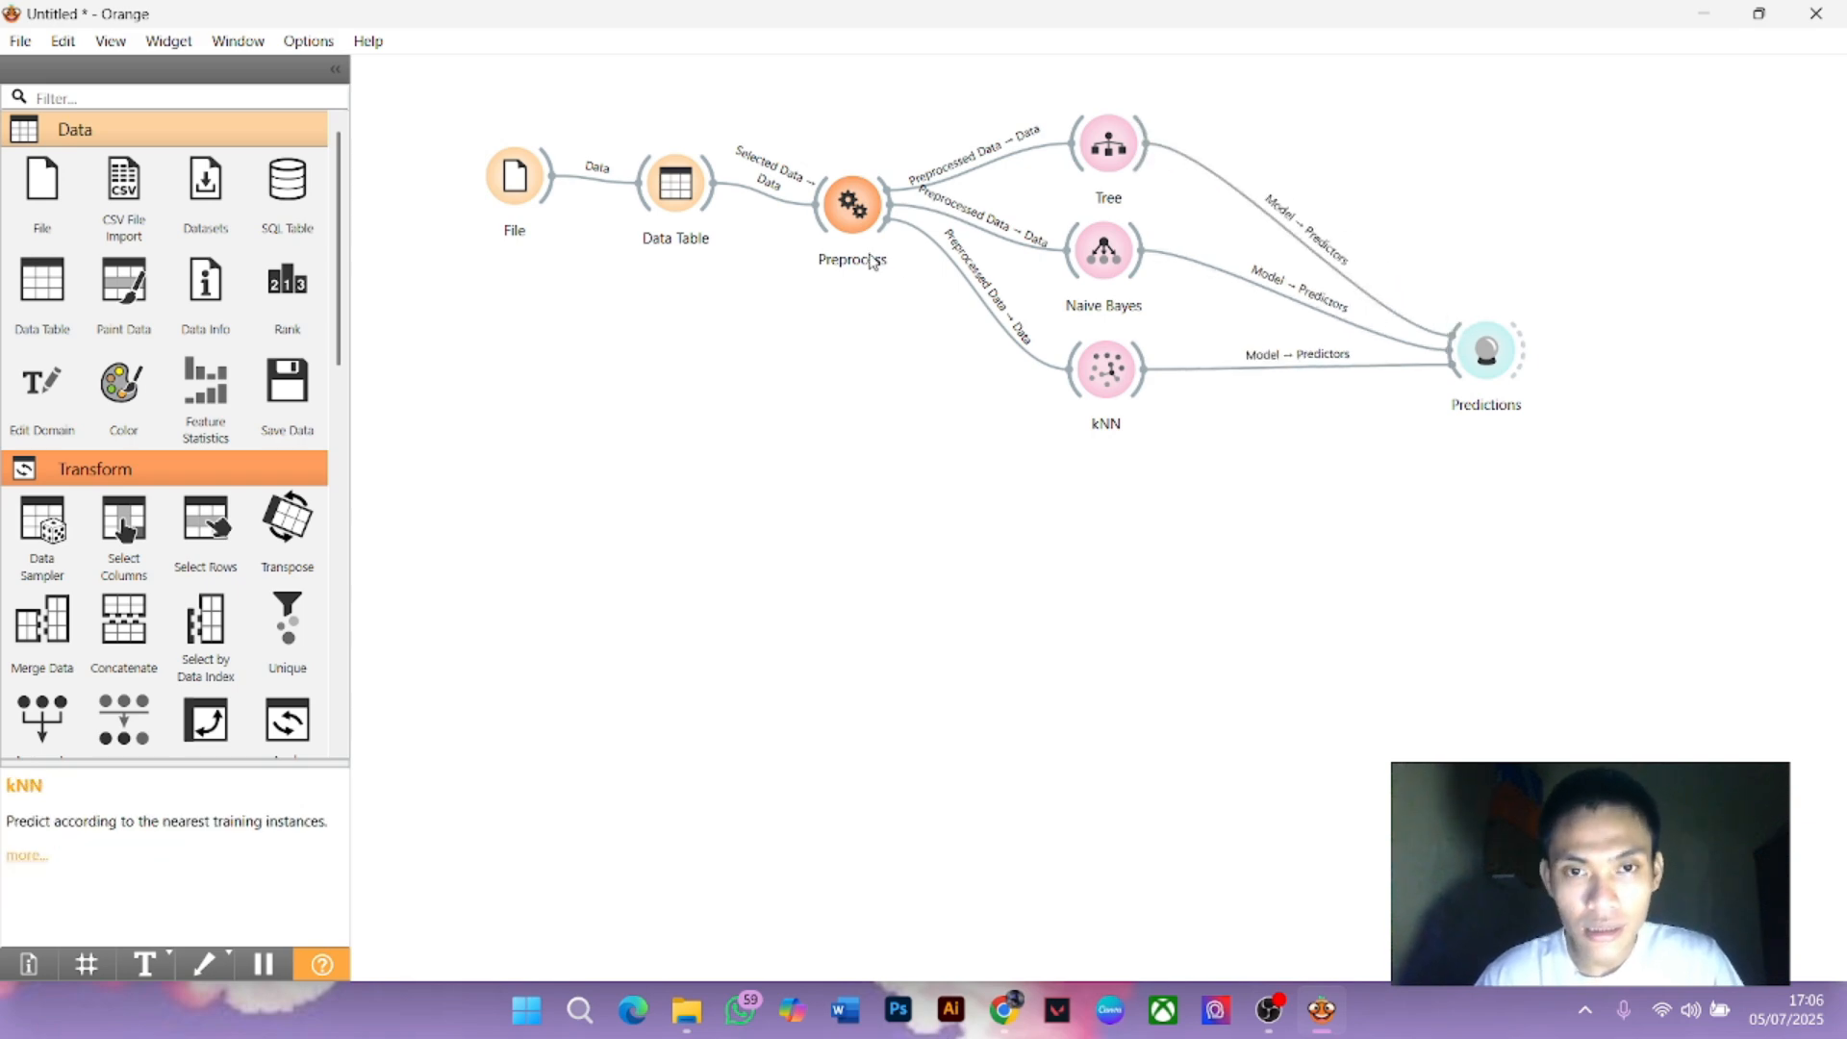
left_click_drag(893, 220, 1448, 360)
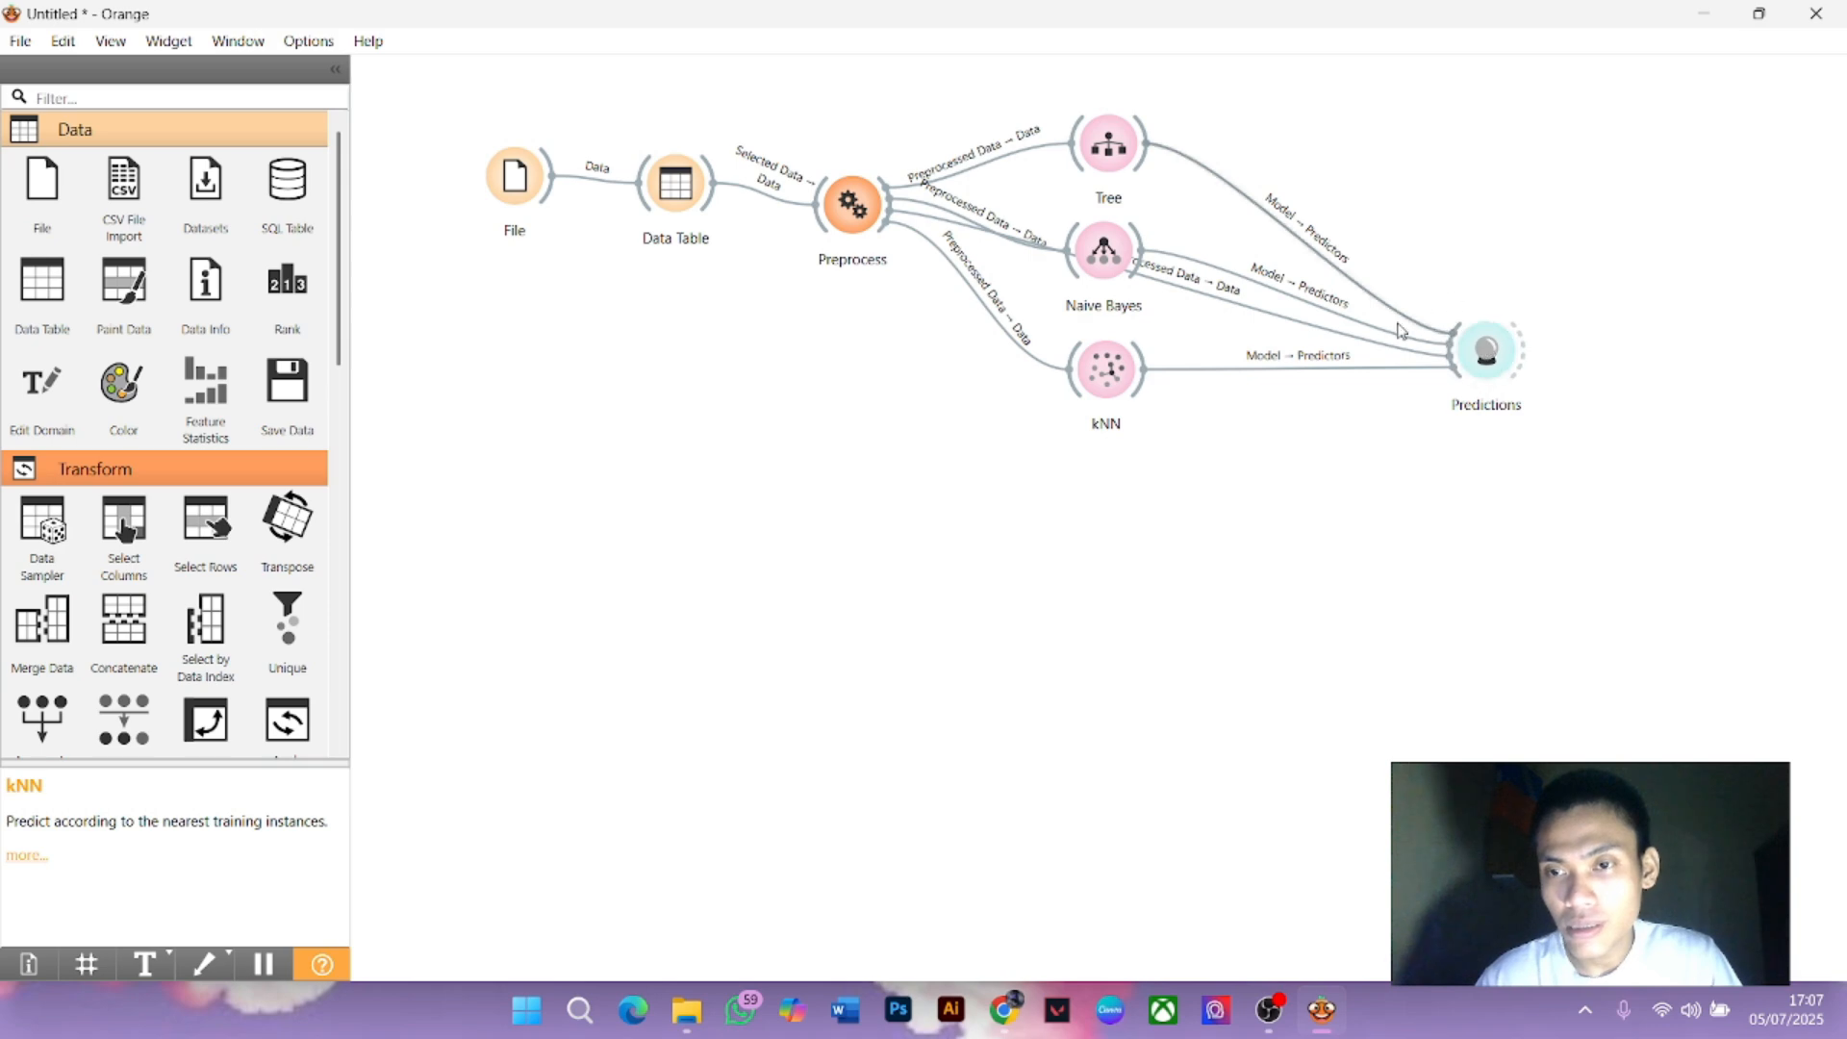
left_click_drag(1483, 354, 1474, 409)
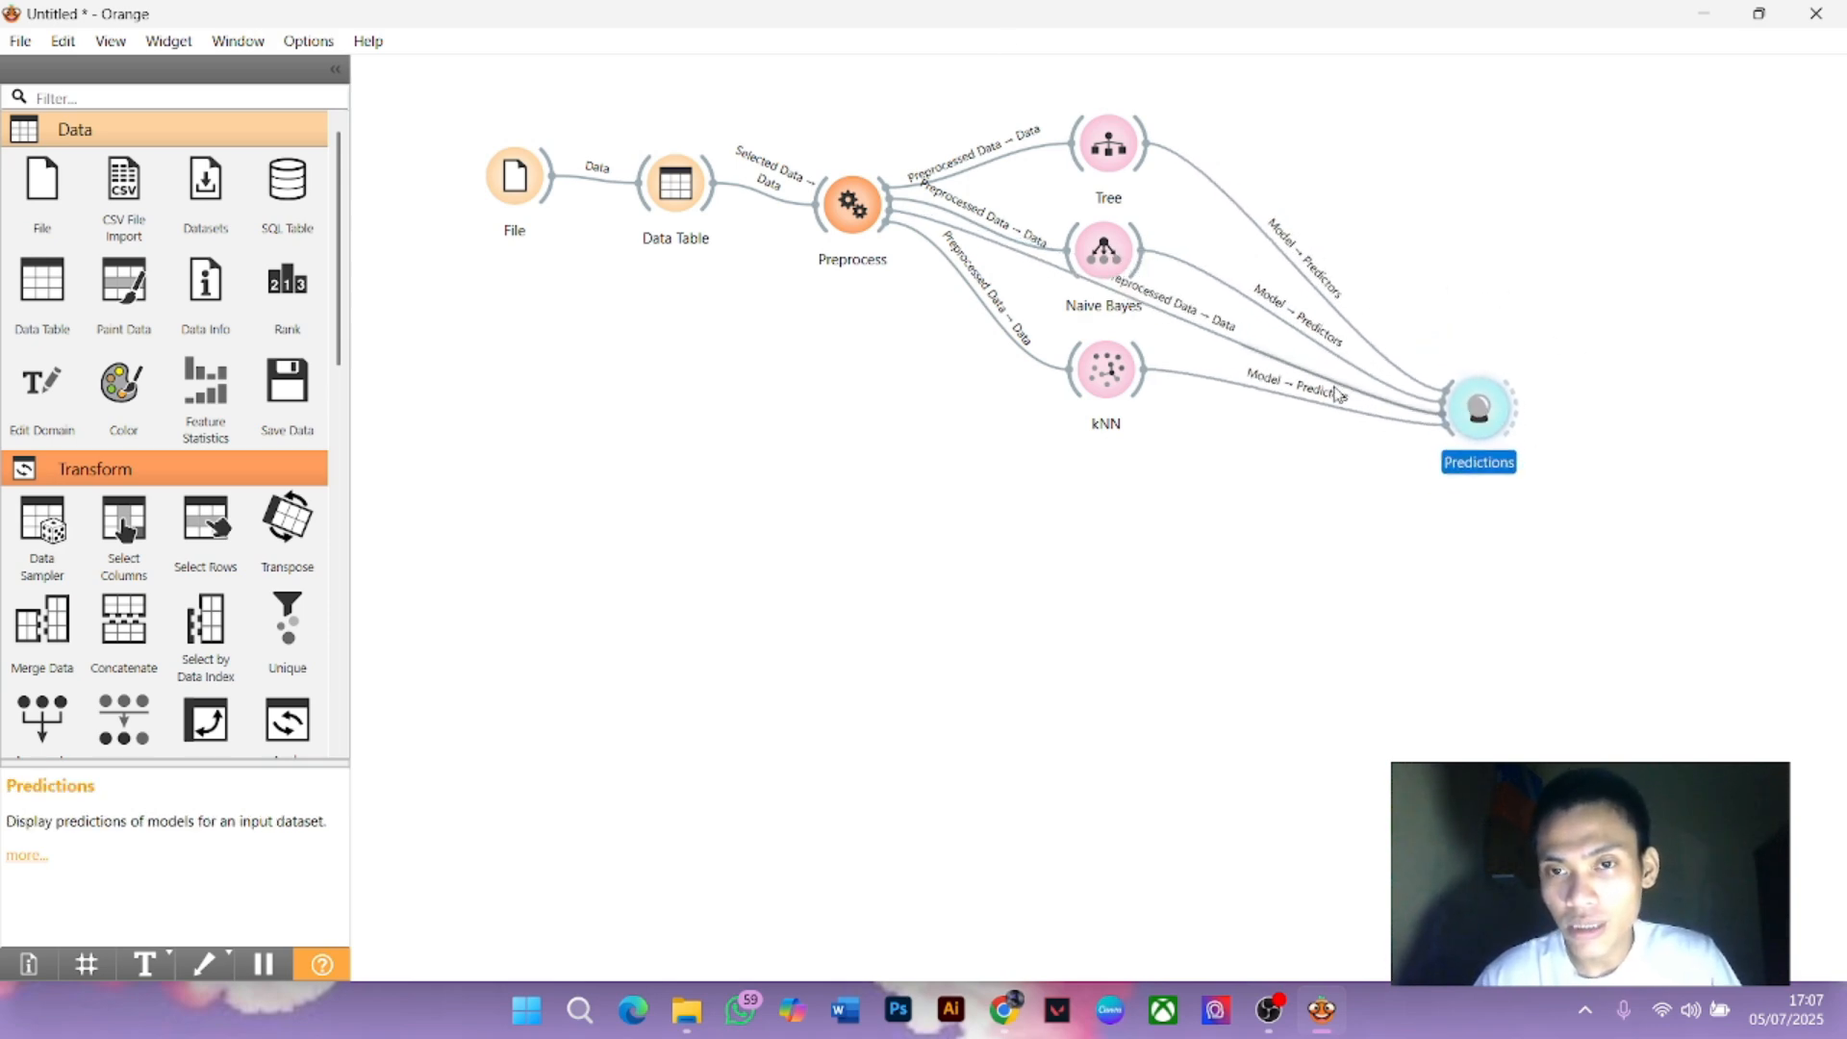
double_click(1479, 410)
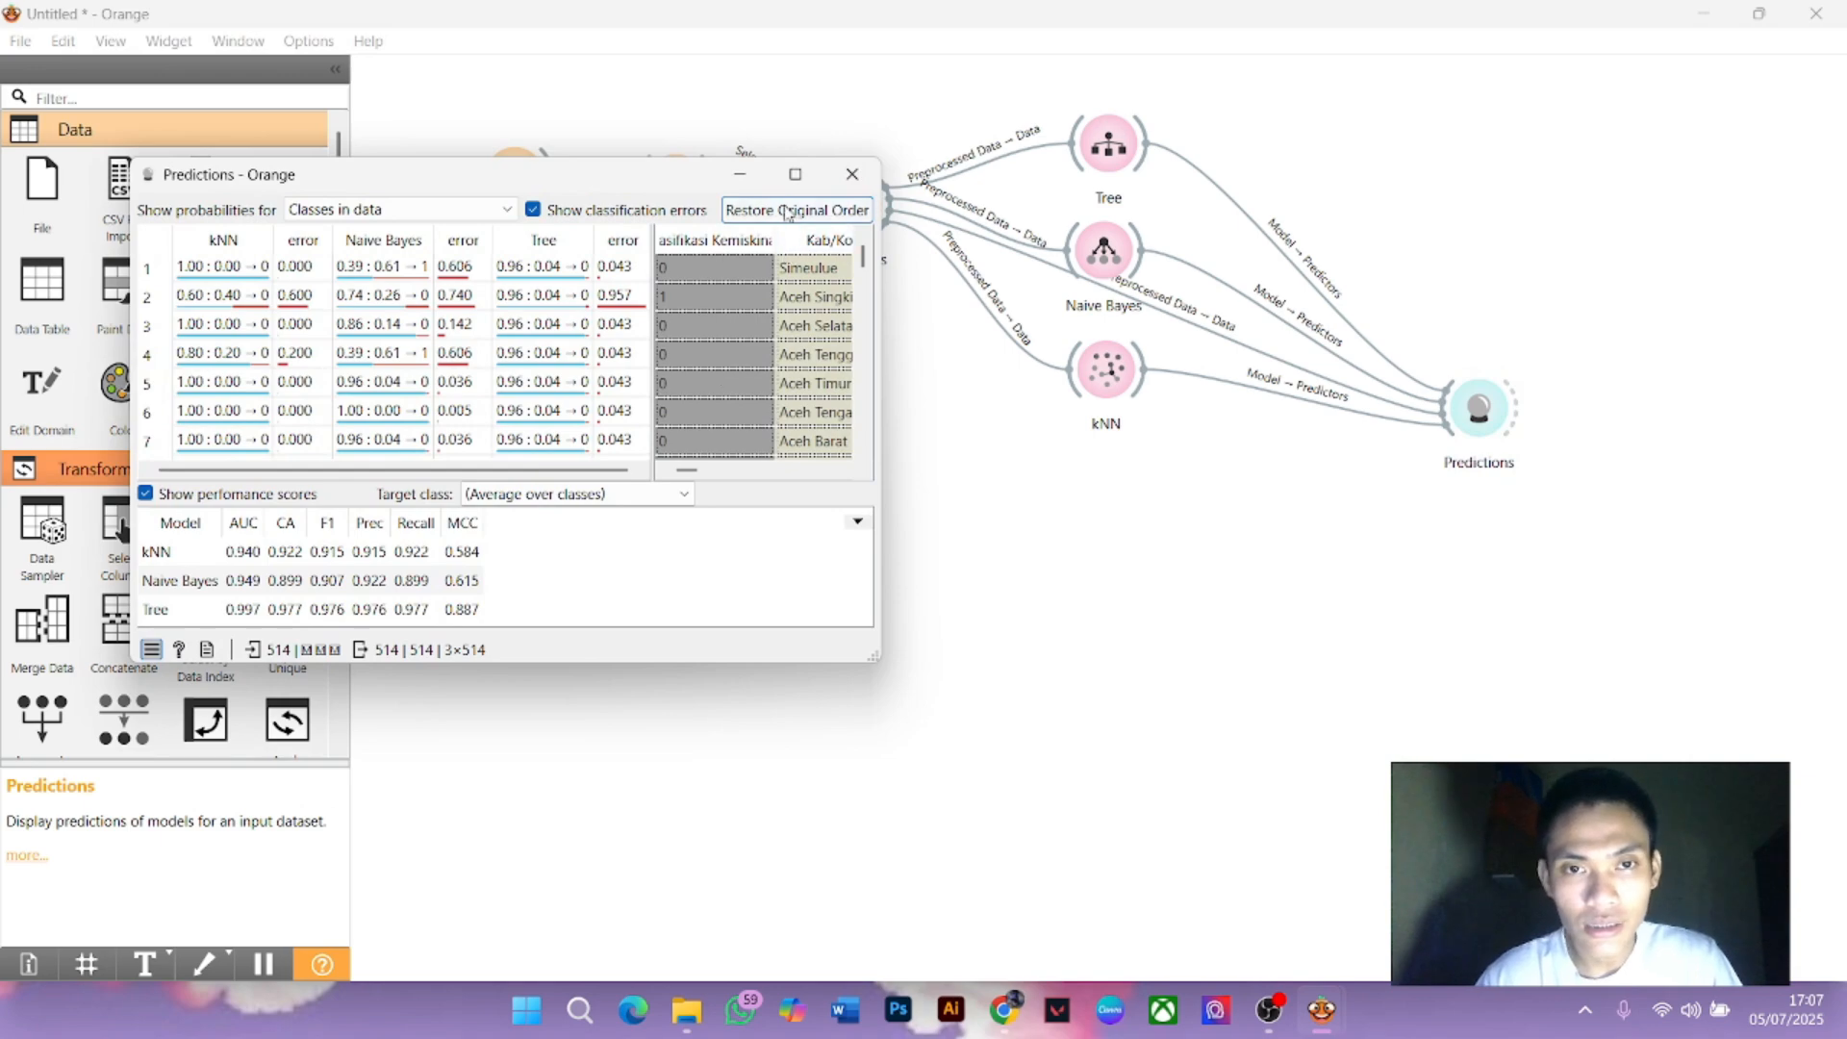
left_click(795, 174)
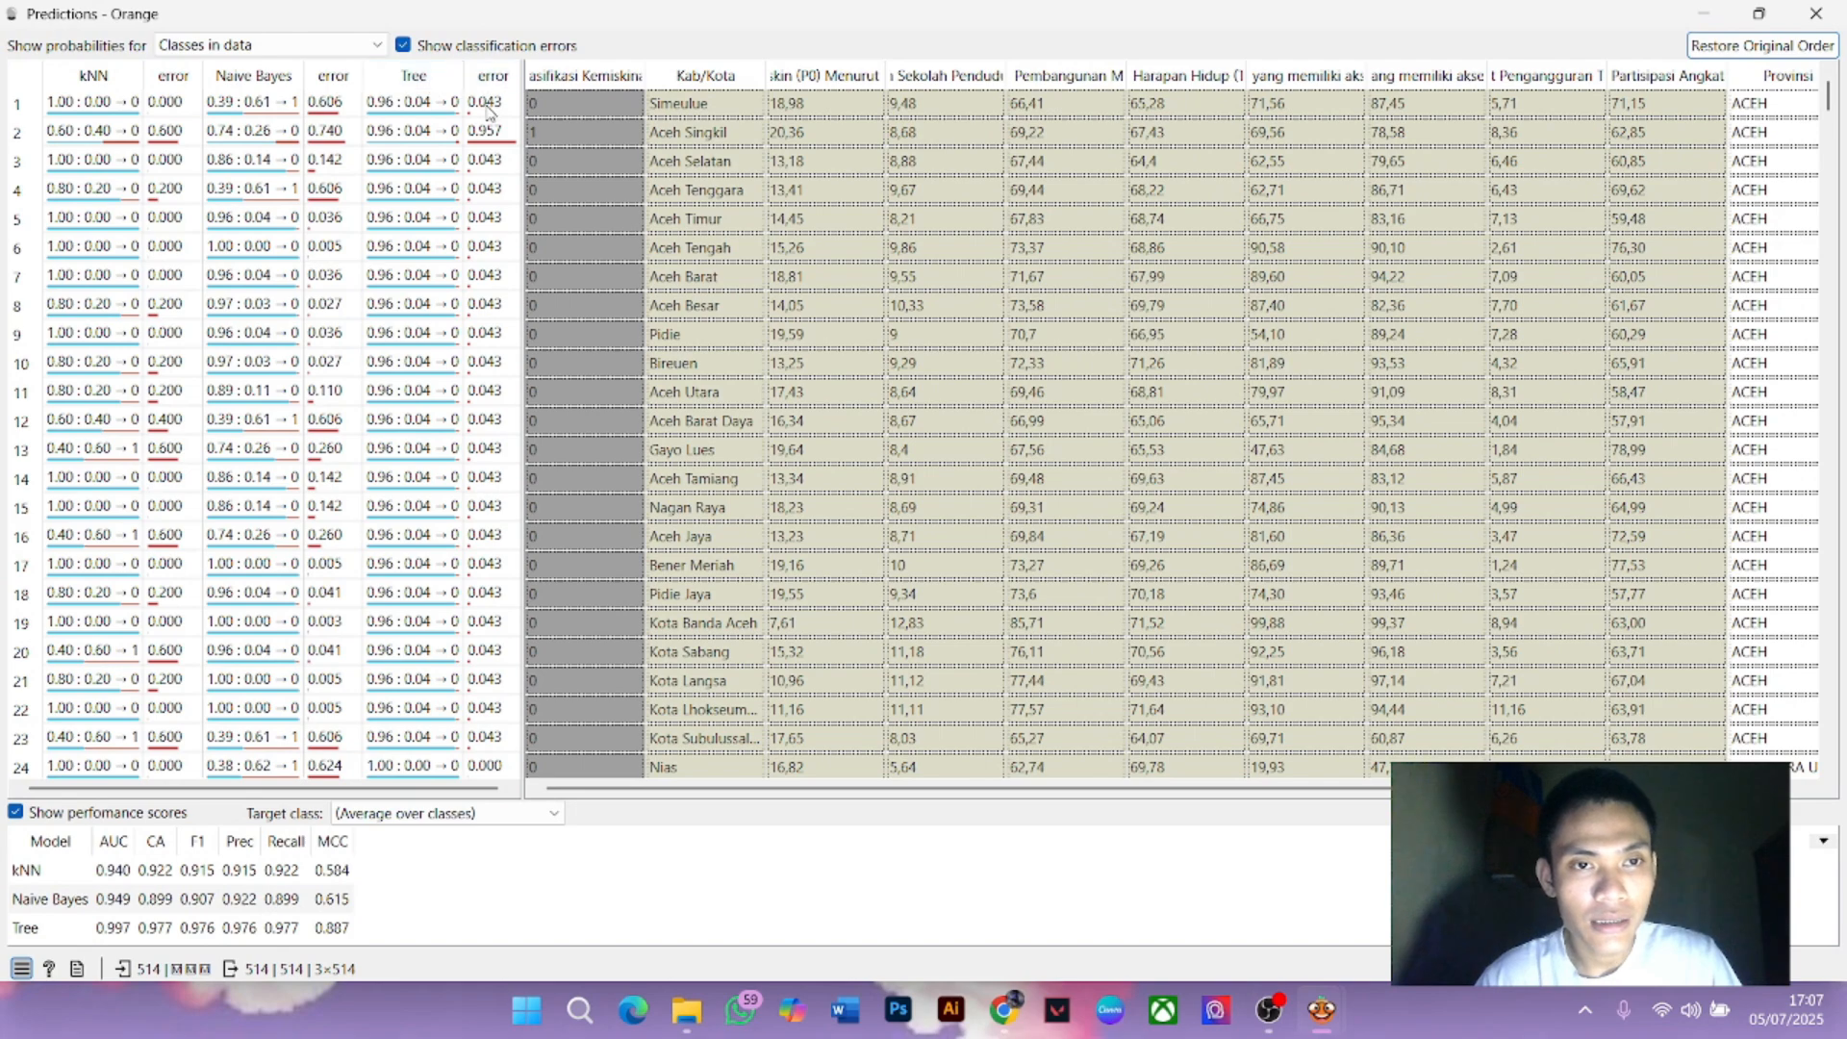
scroll(493, 114, "down", 16)
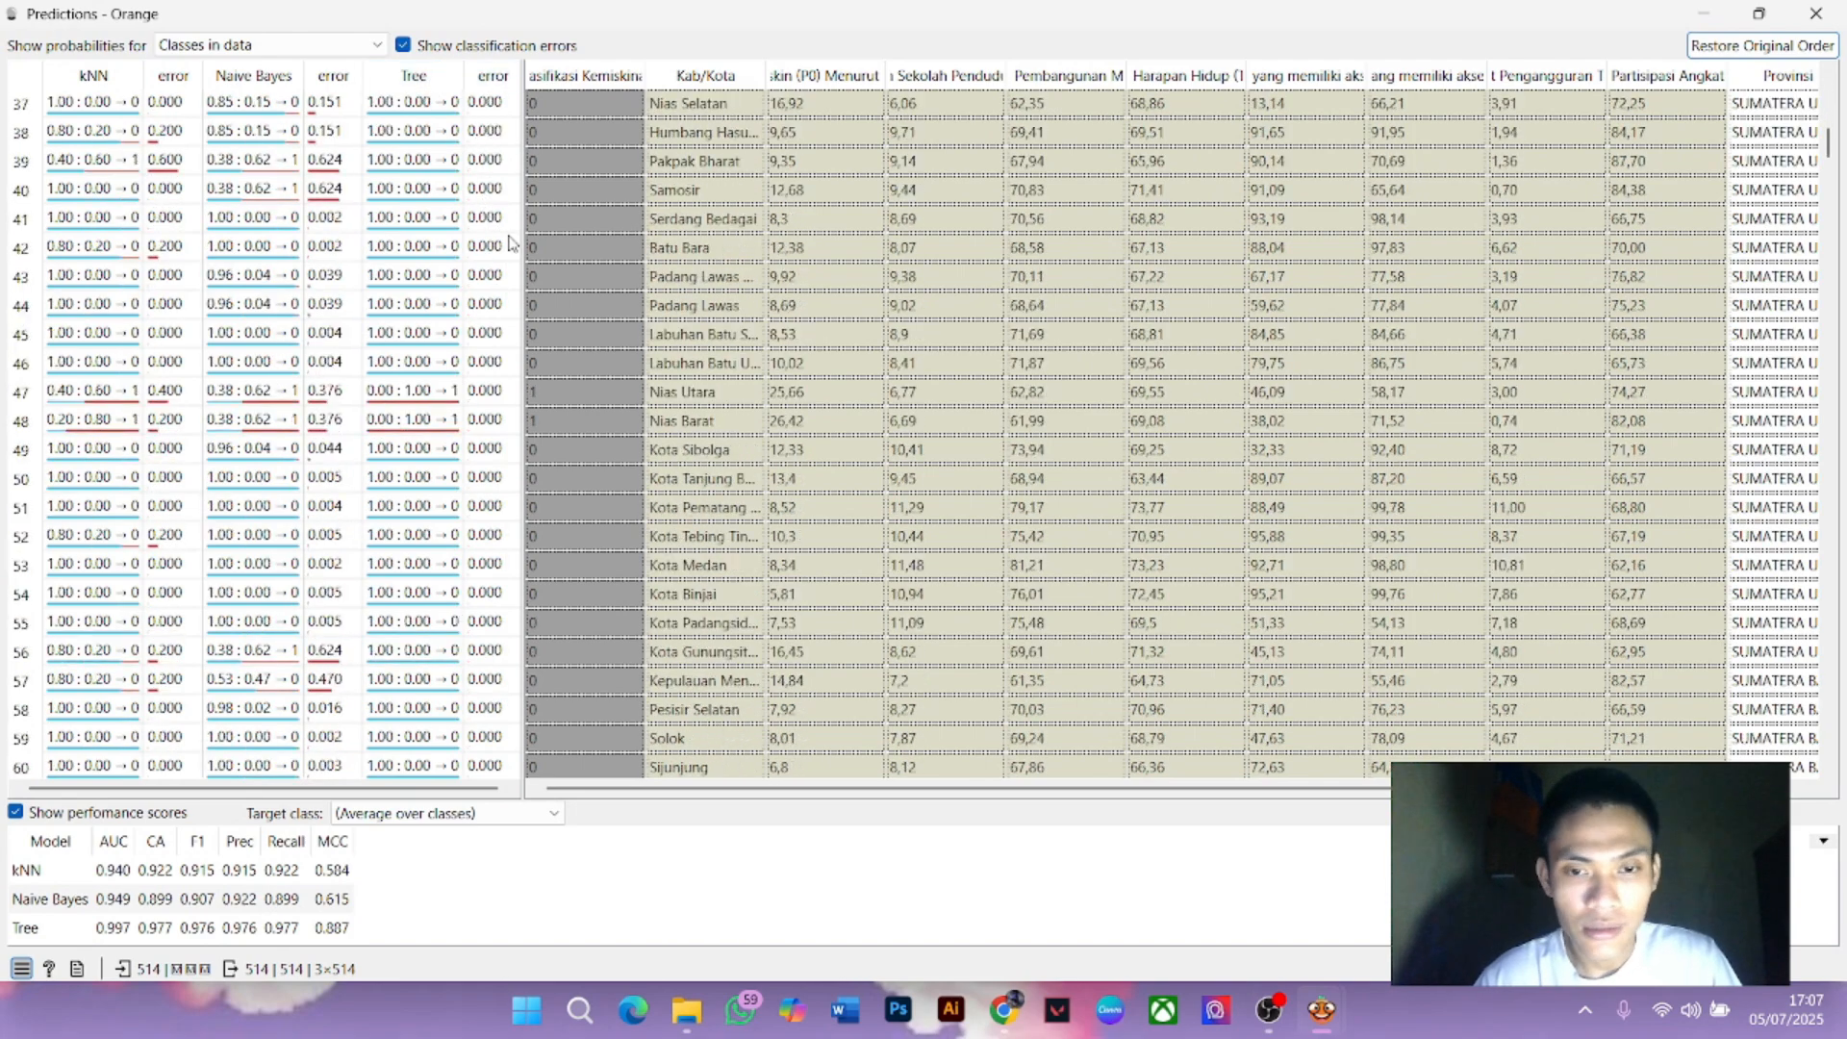
scroll(1169, 760, "right", 5)
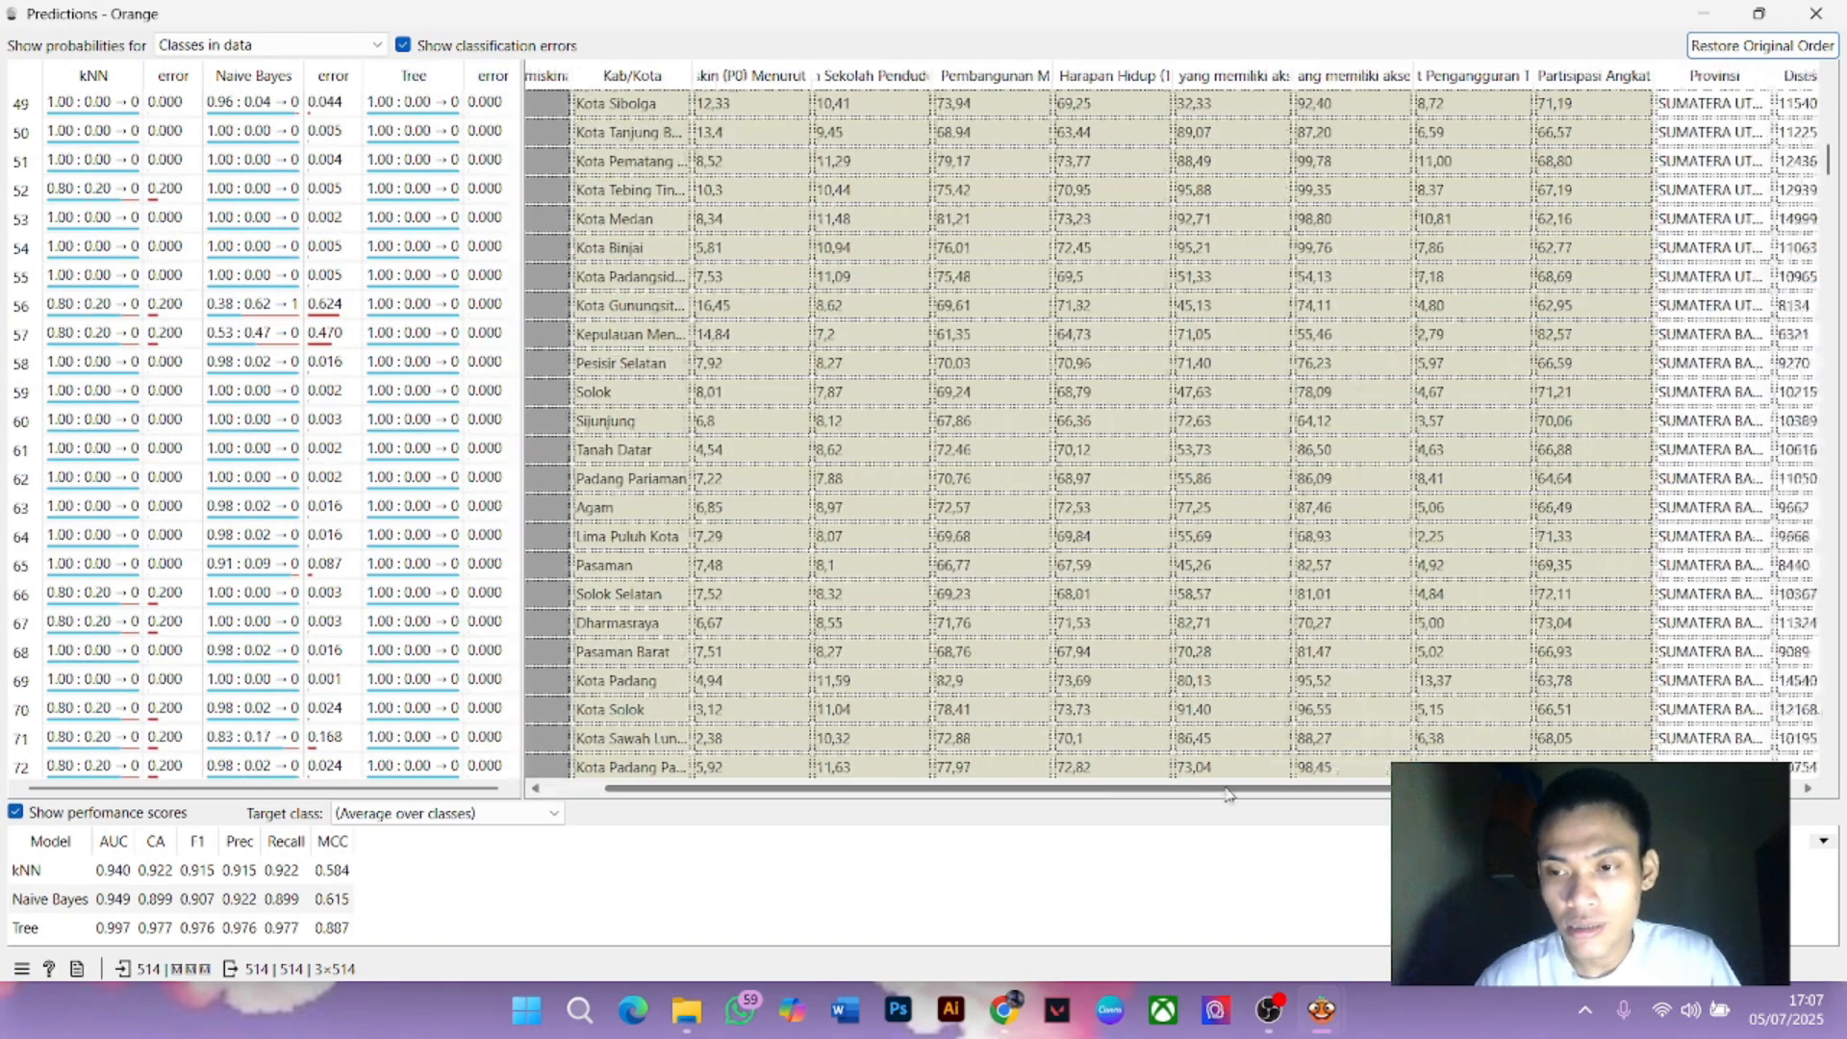
scroll(1358, 567, "up", 16)
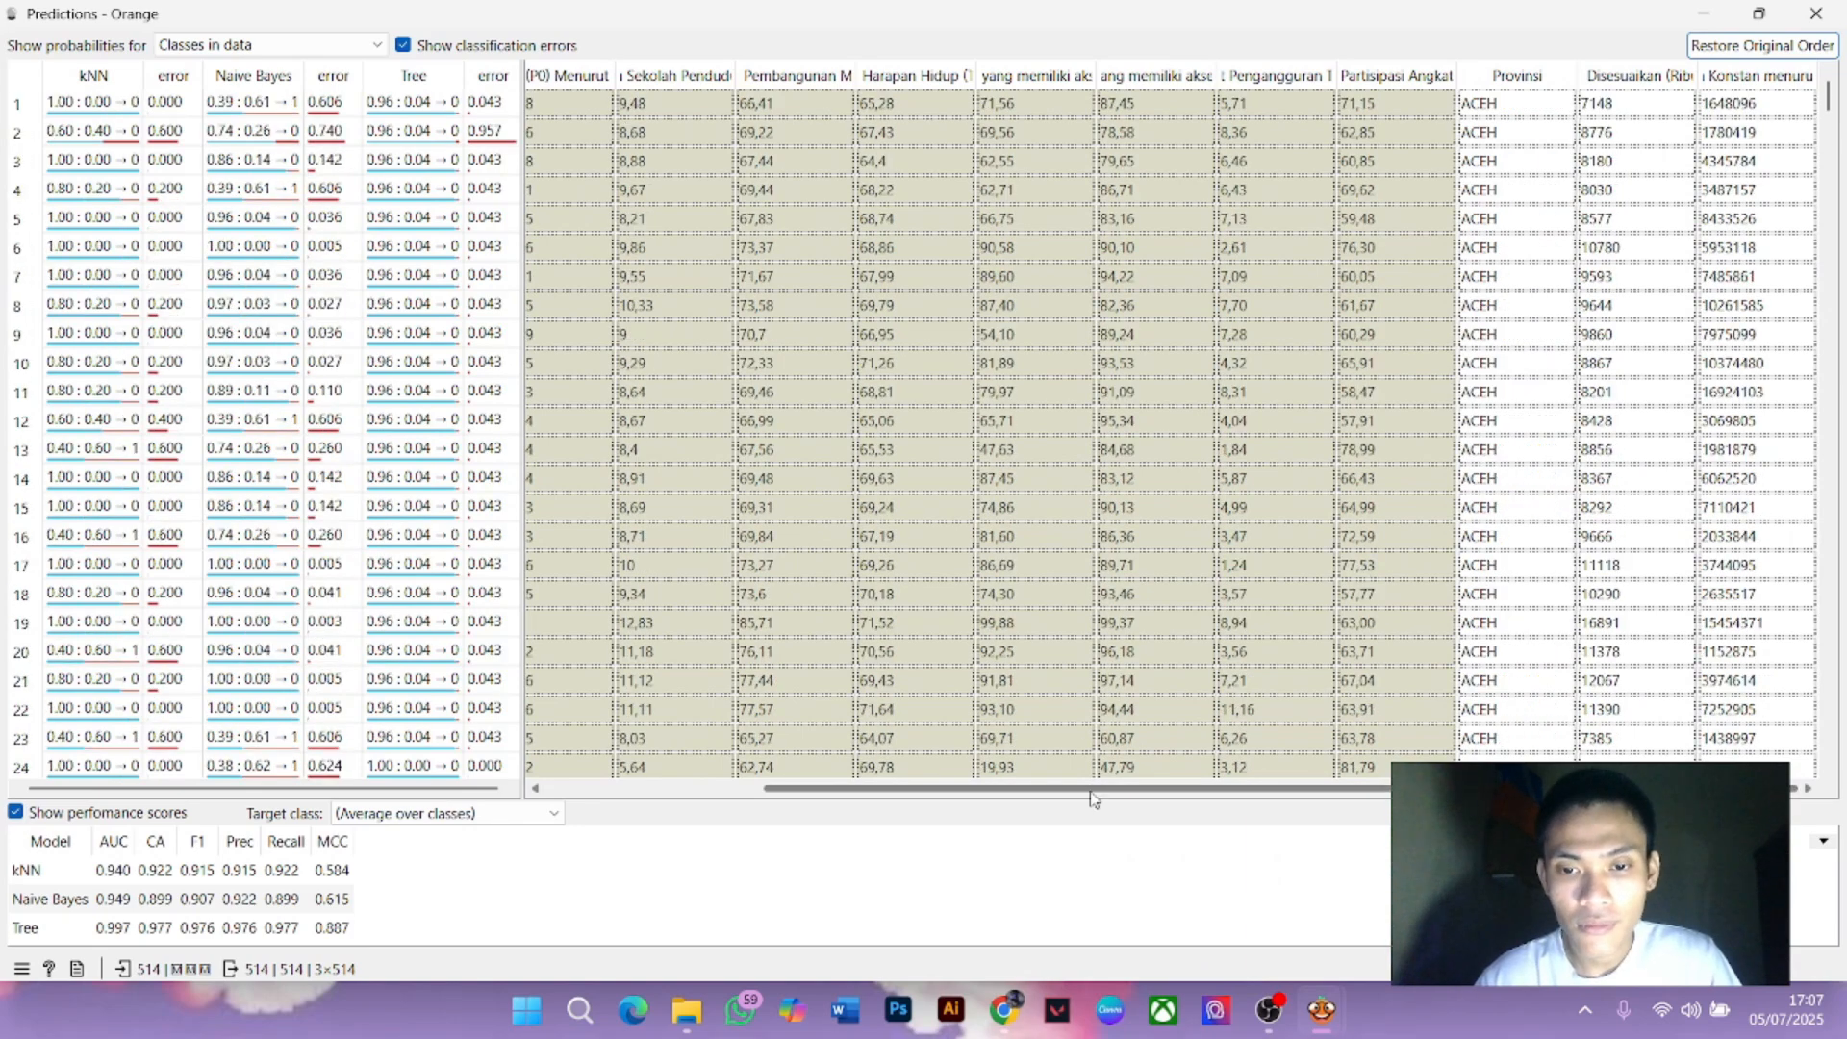
scroll(1059, 709, "left", 5)
Add a Test and Score widget connected from the Tree learner's output
left_click(1815, 13)
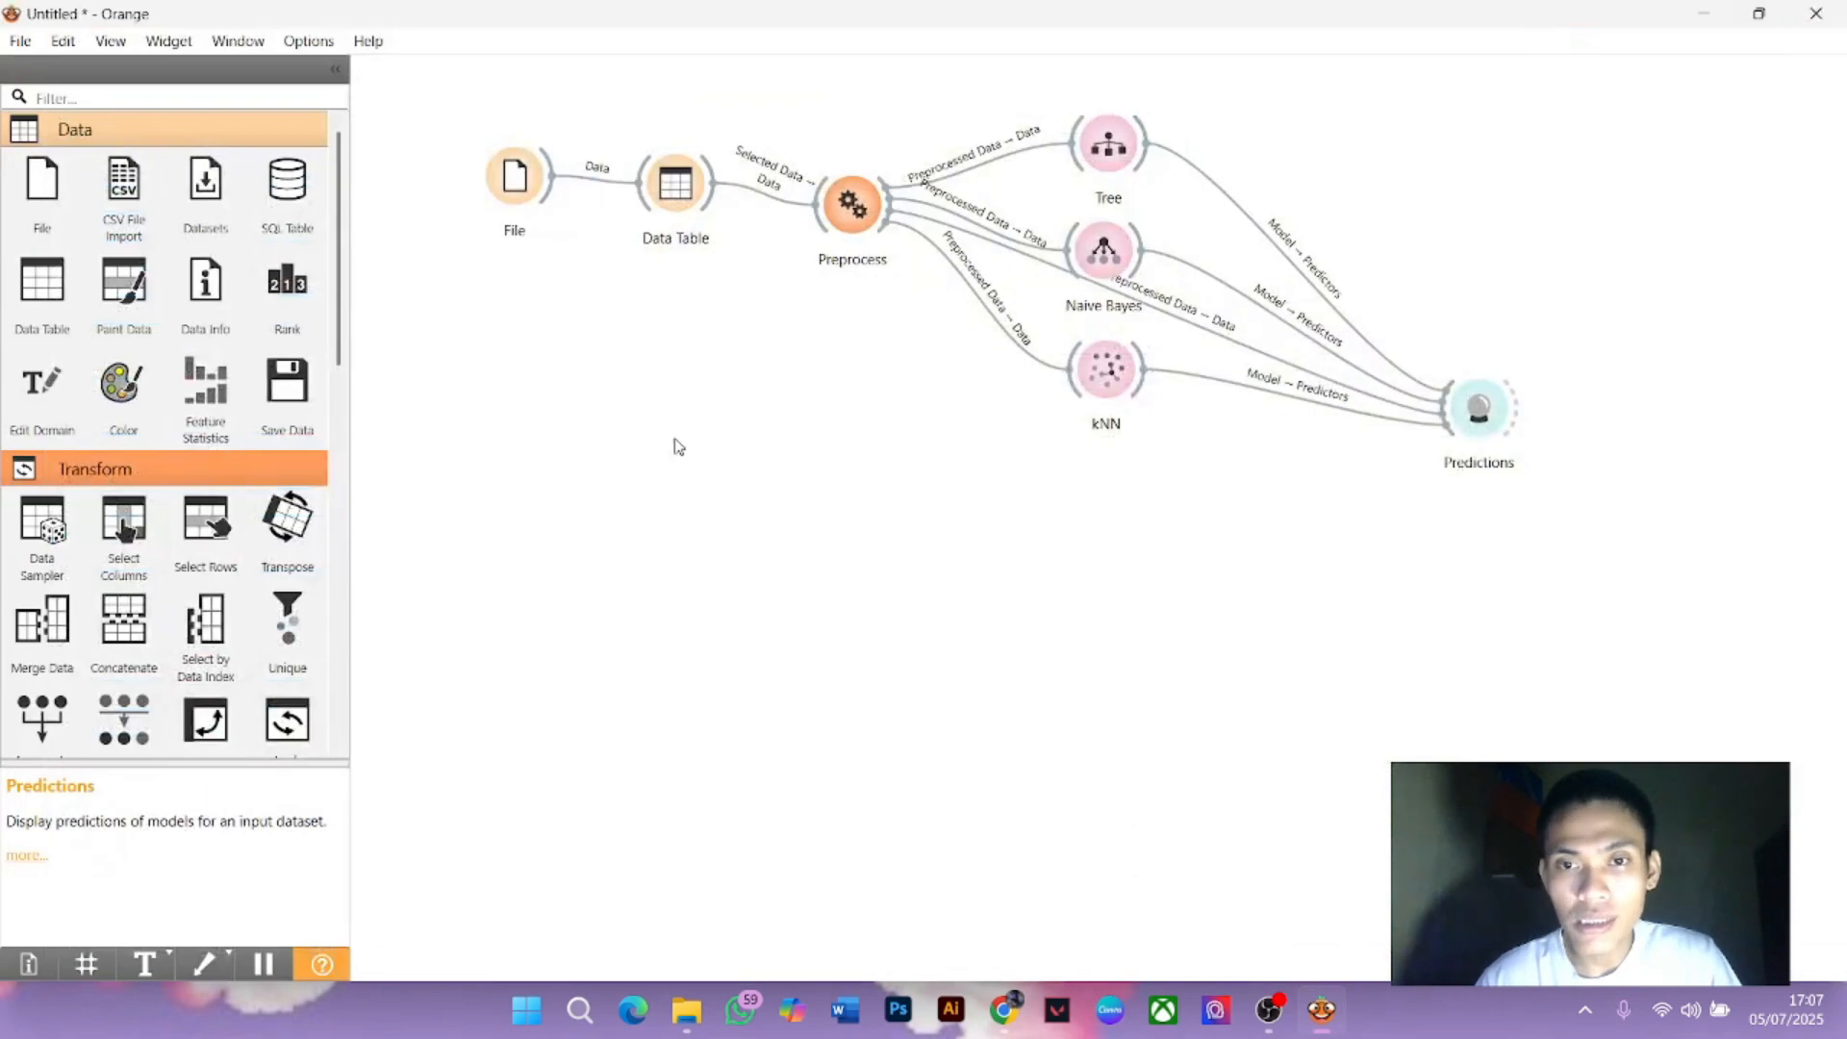
left_click_drag(1124, 157, 1514, 179)
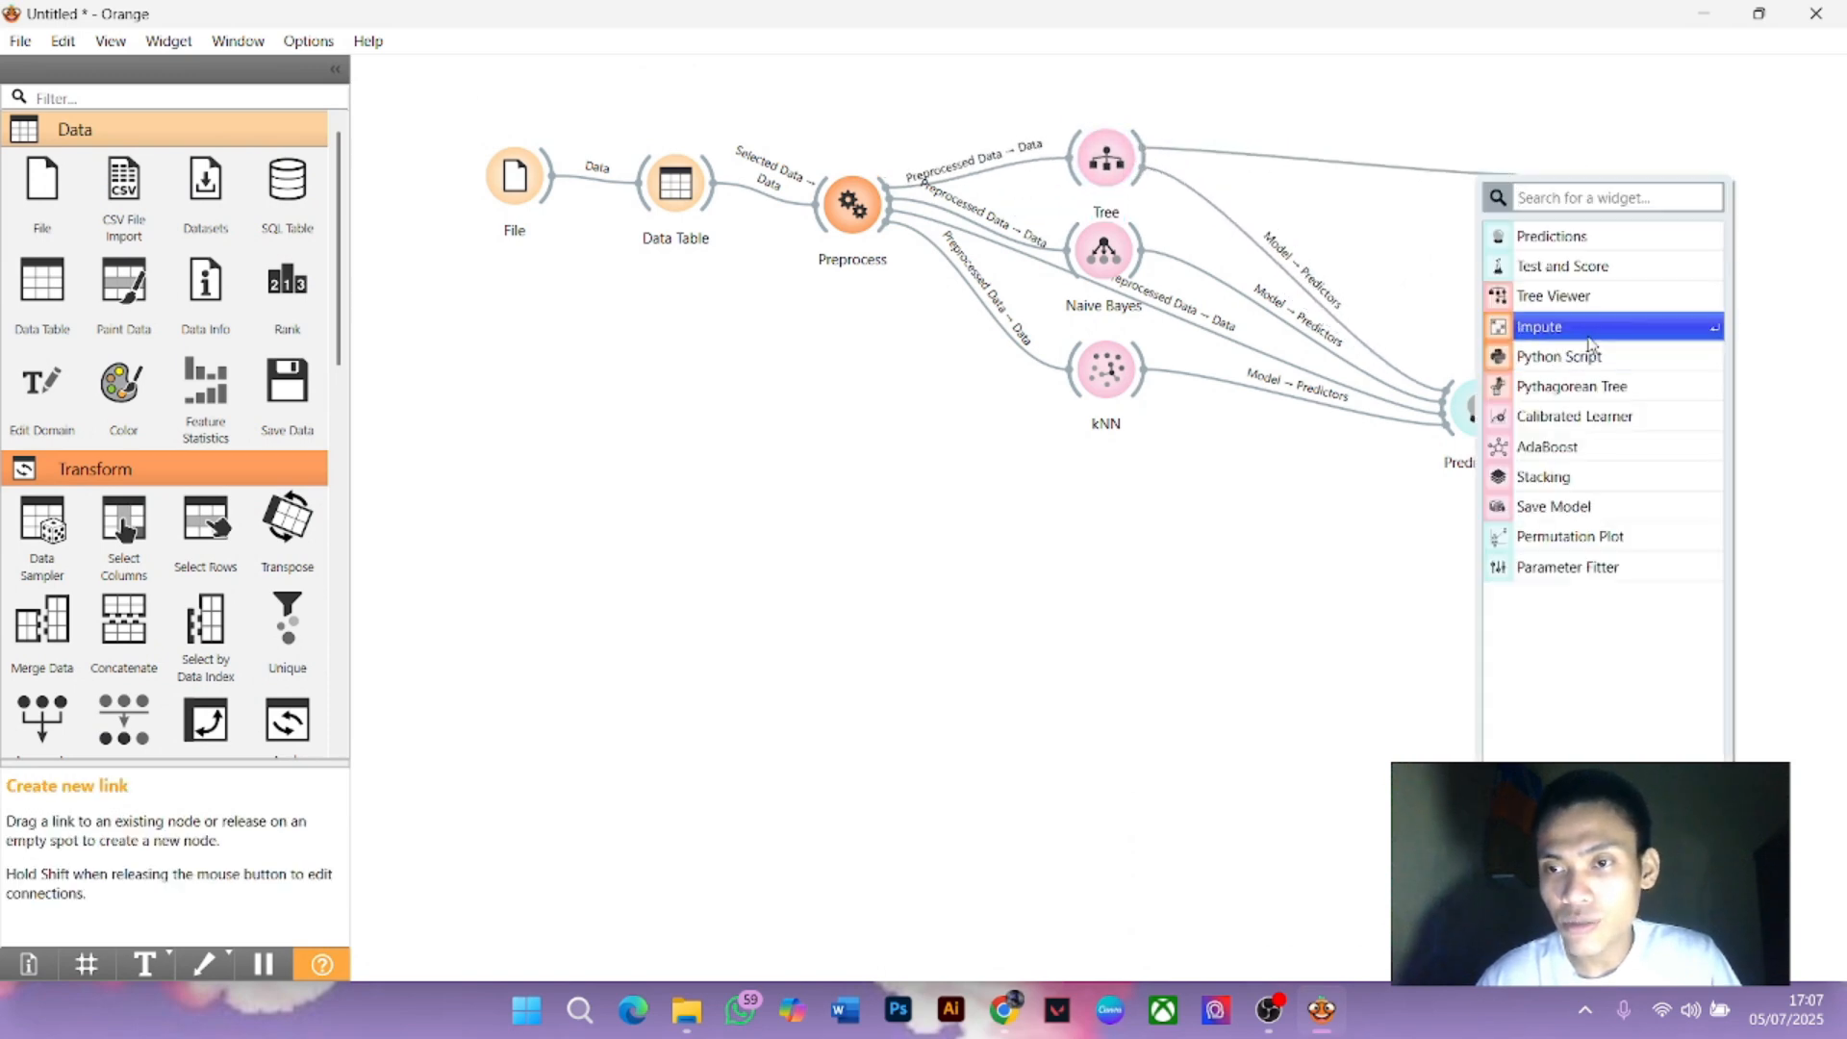
left_click(1577, 267)
left_click_drag(1529, 202, 1429, 200)
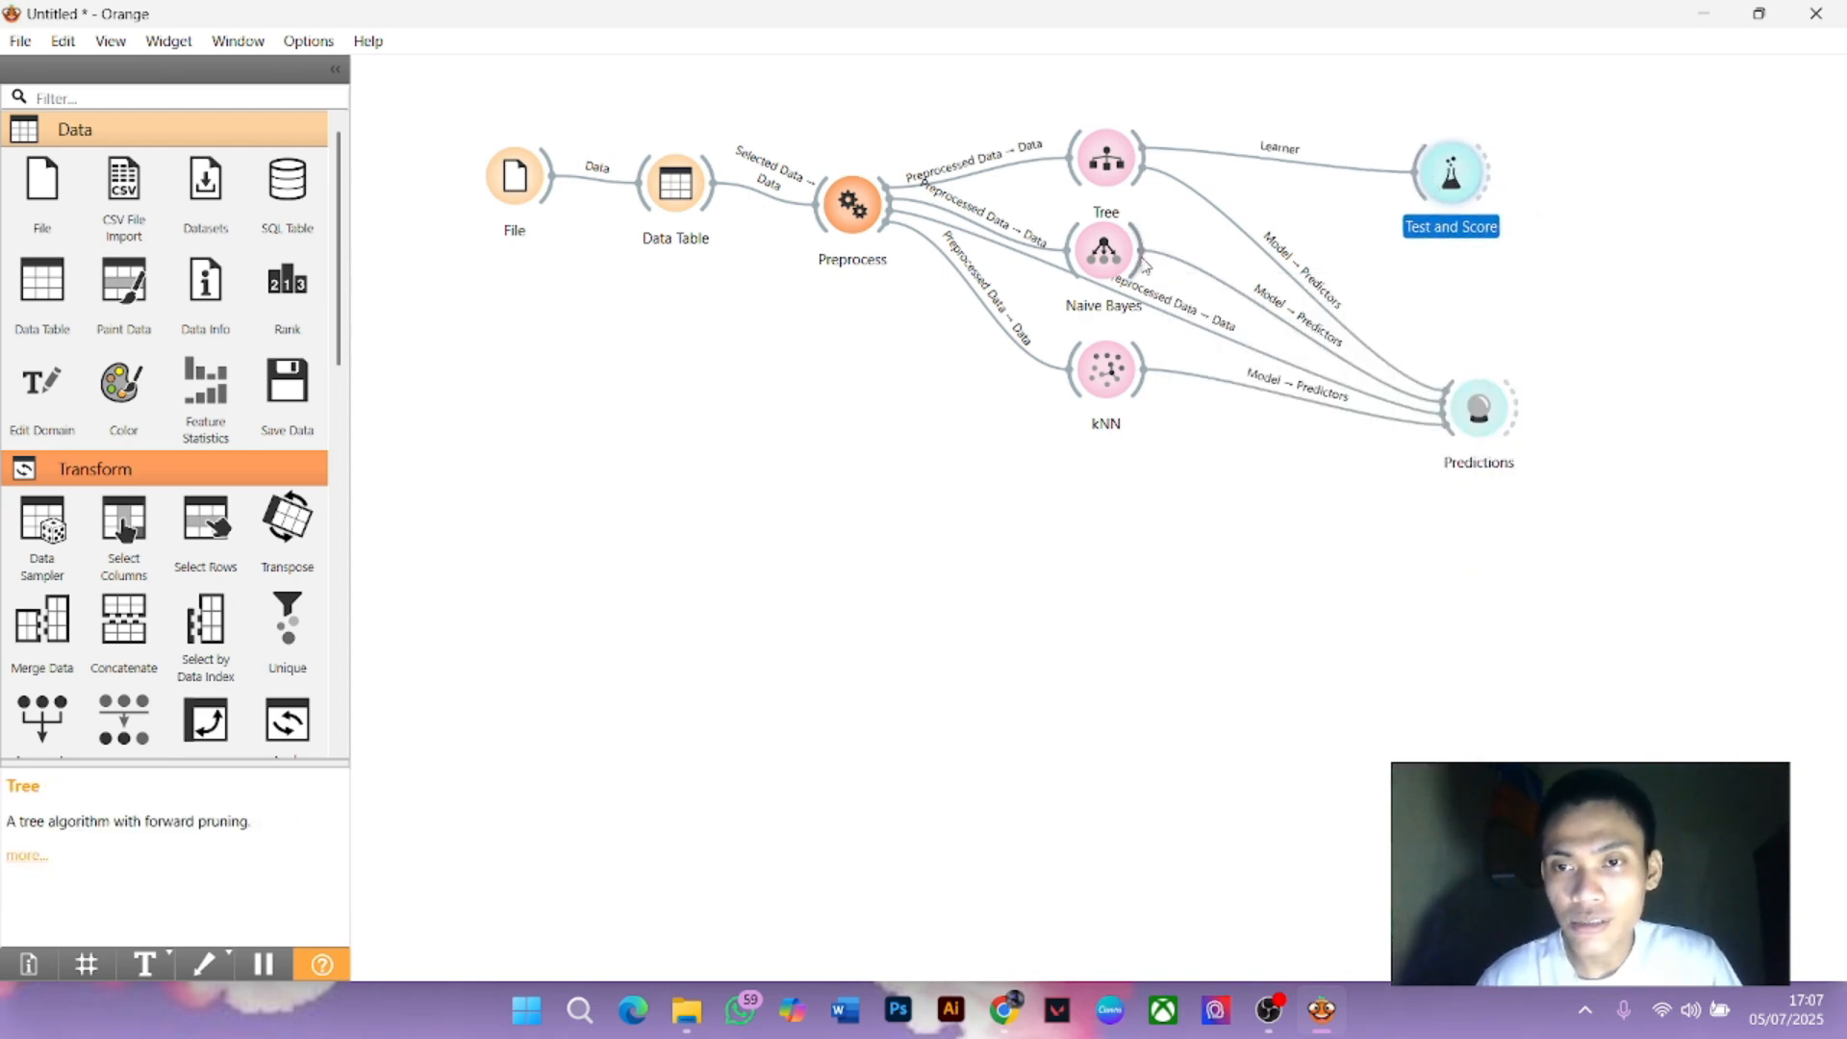
Link Naive Bayes, kNN and the preprocessed data into Test and Score, then tidy the Predictions node
left_click_drag(1145, 262, 1420, 184)
left_click_drag(1145, 369, 1418, 185)
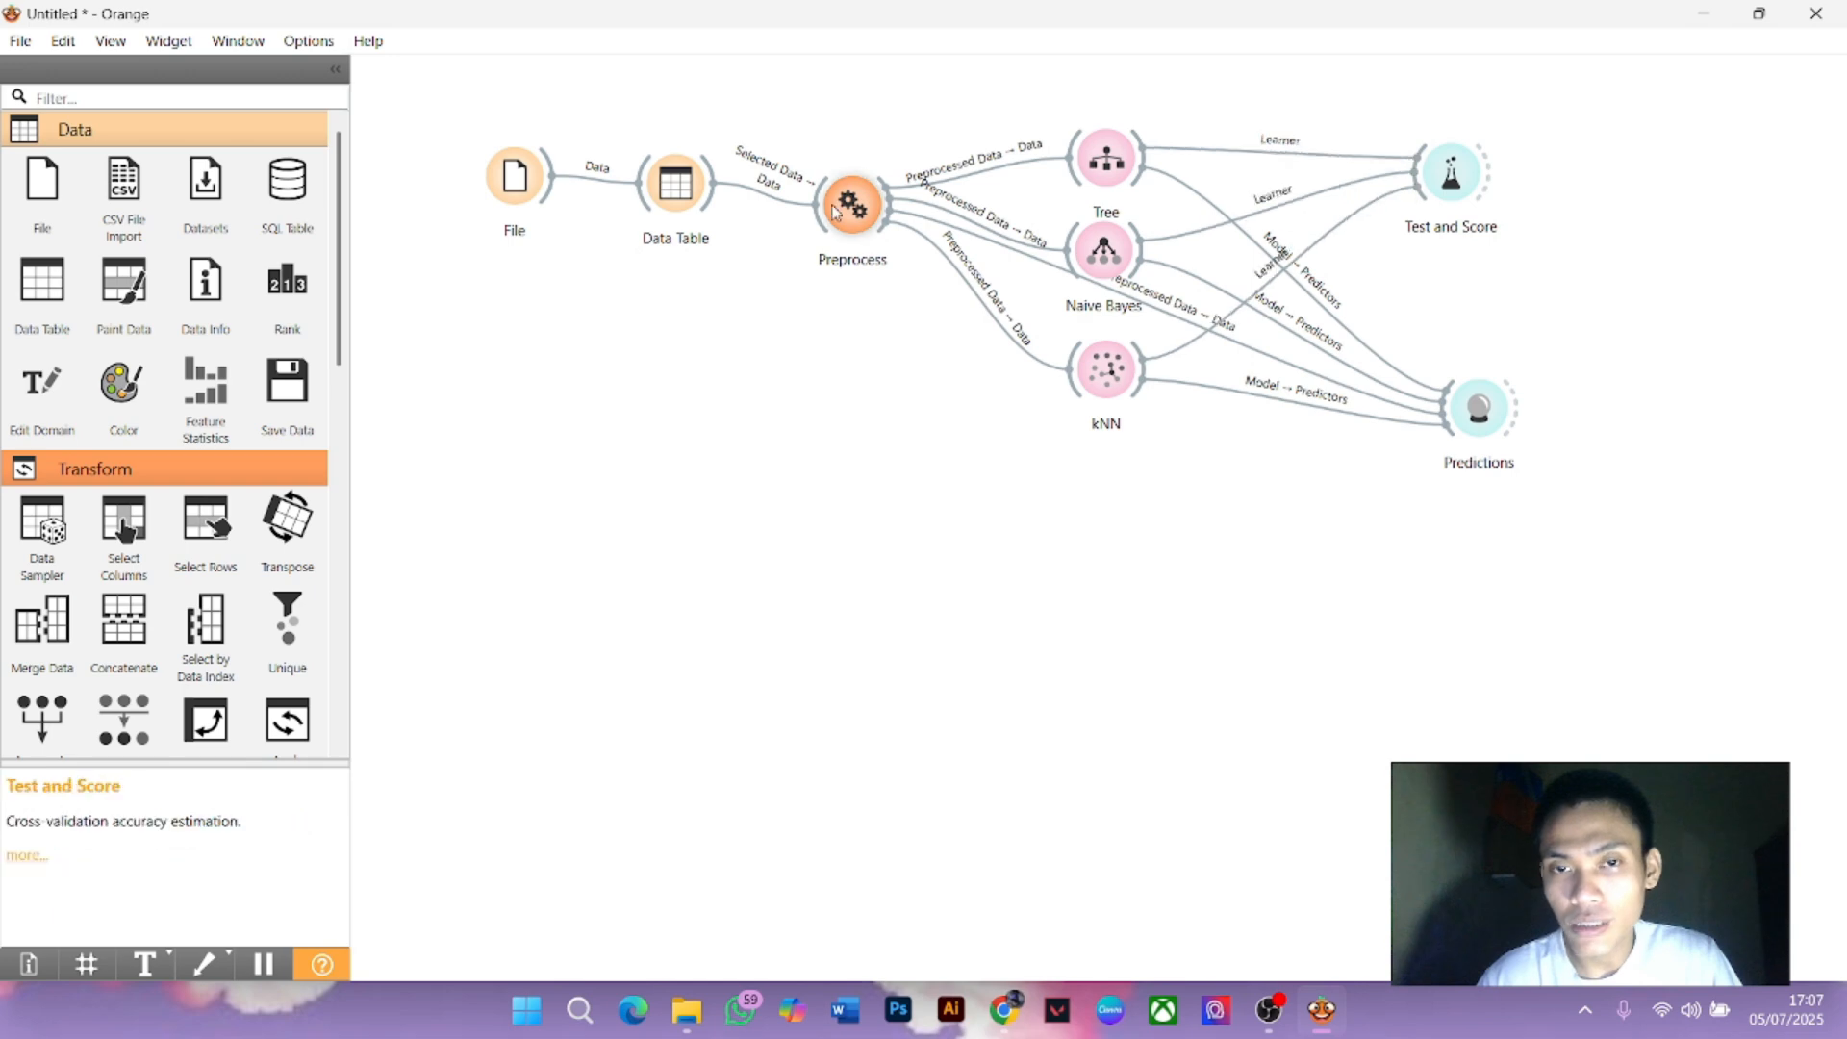
left_click_drag(886, 205, 1476, 223)
left_click(1539, 336)
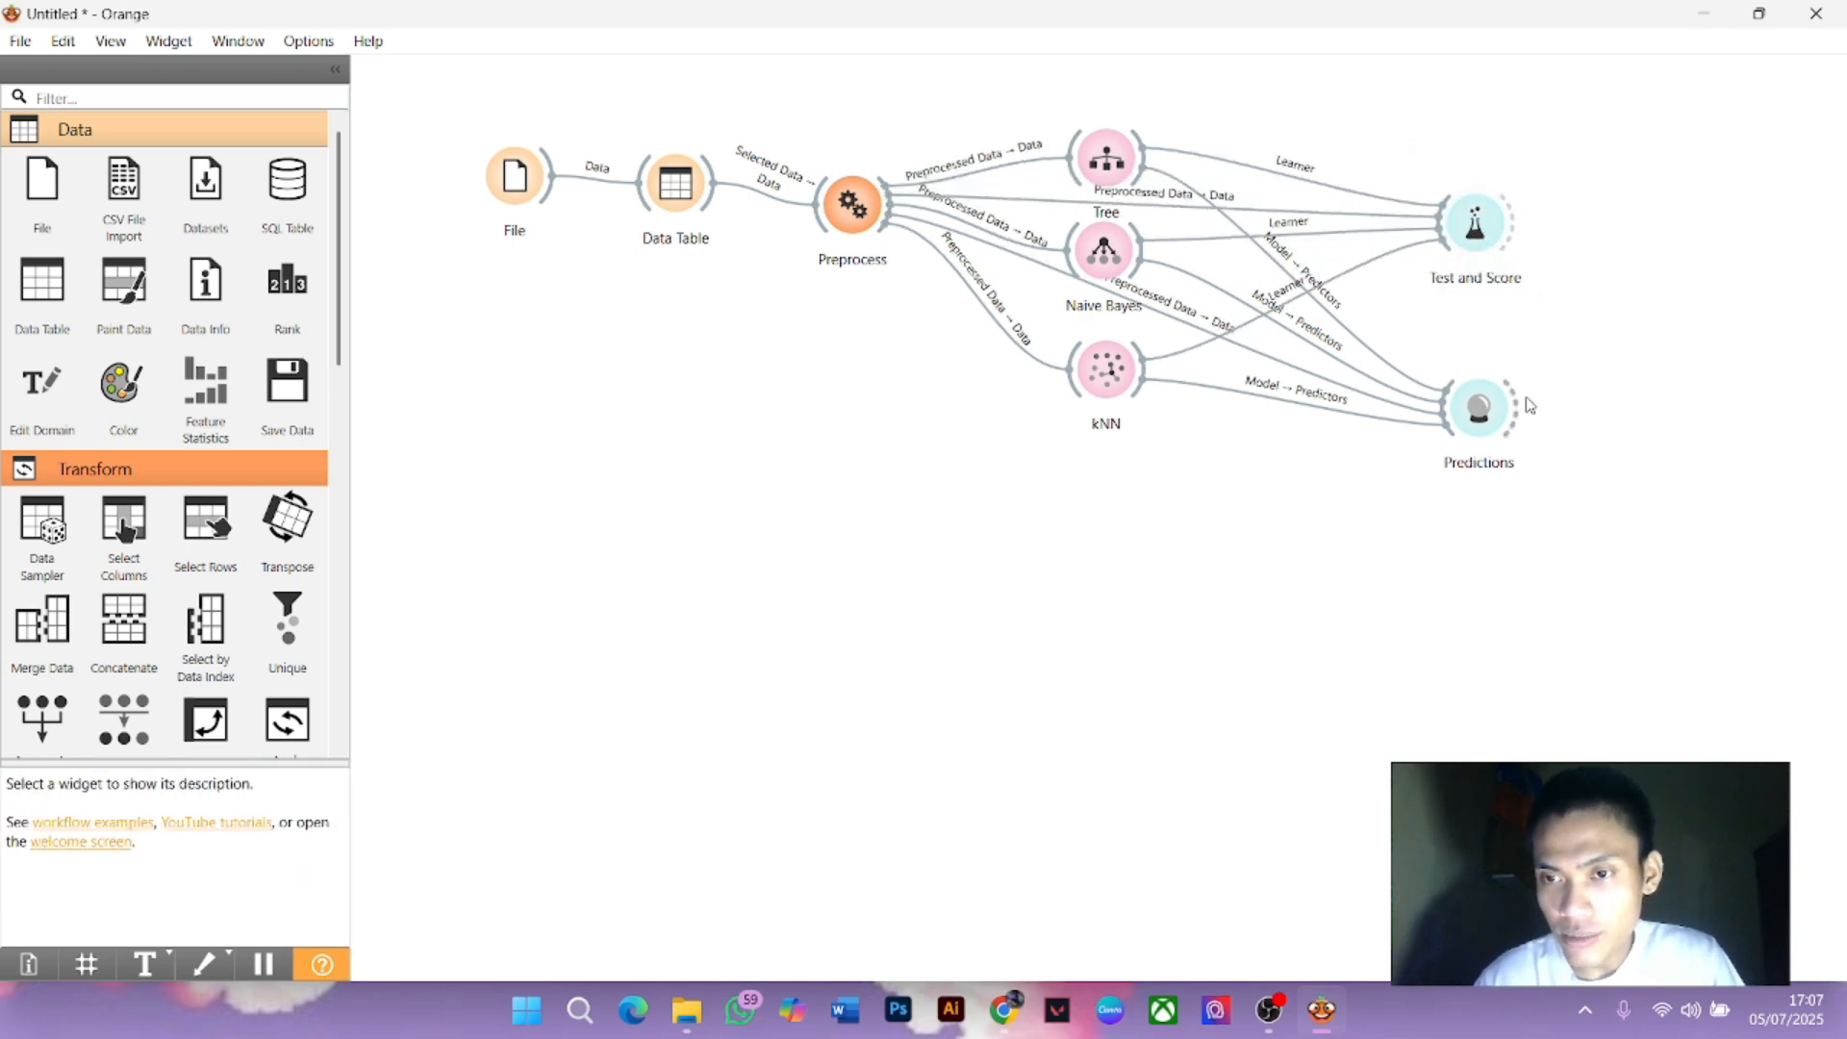
left_click_drag(1478, 407, 1462, 381)
Open Test and Score full screen and set cross-validation to 2 folds
left_click(1554, 332)
double_click(1474, 224)
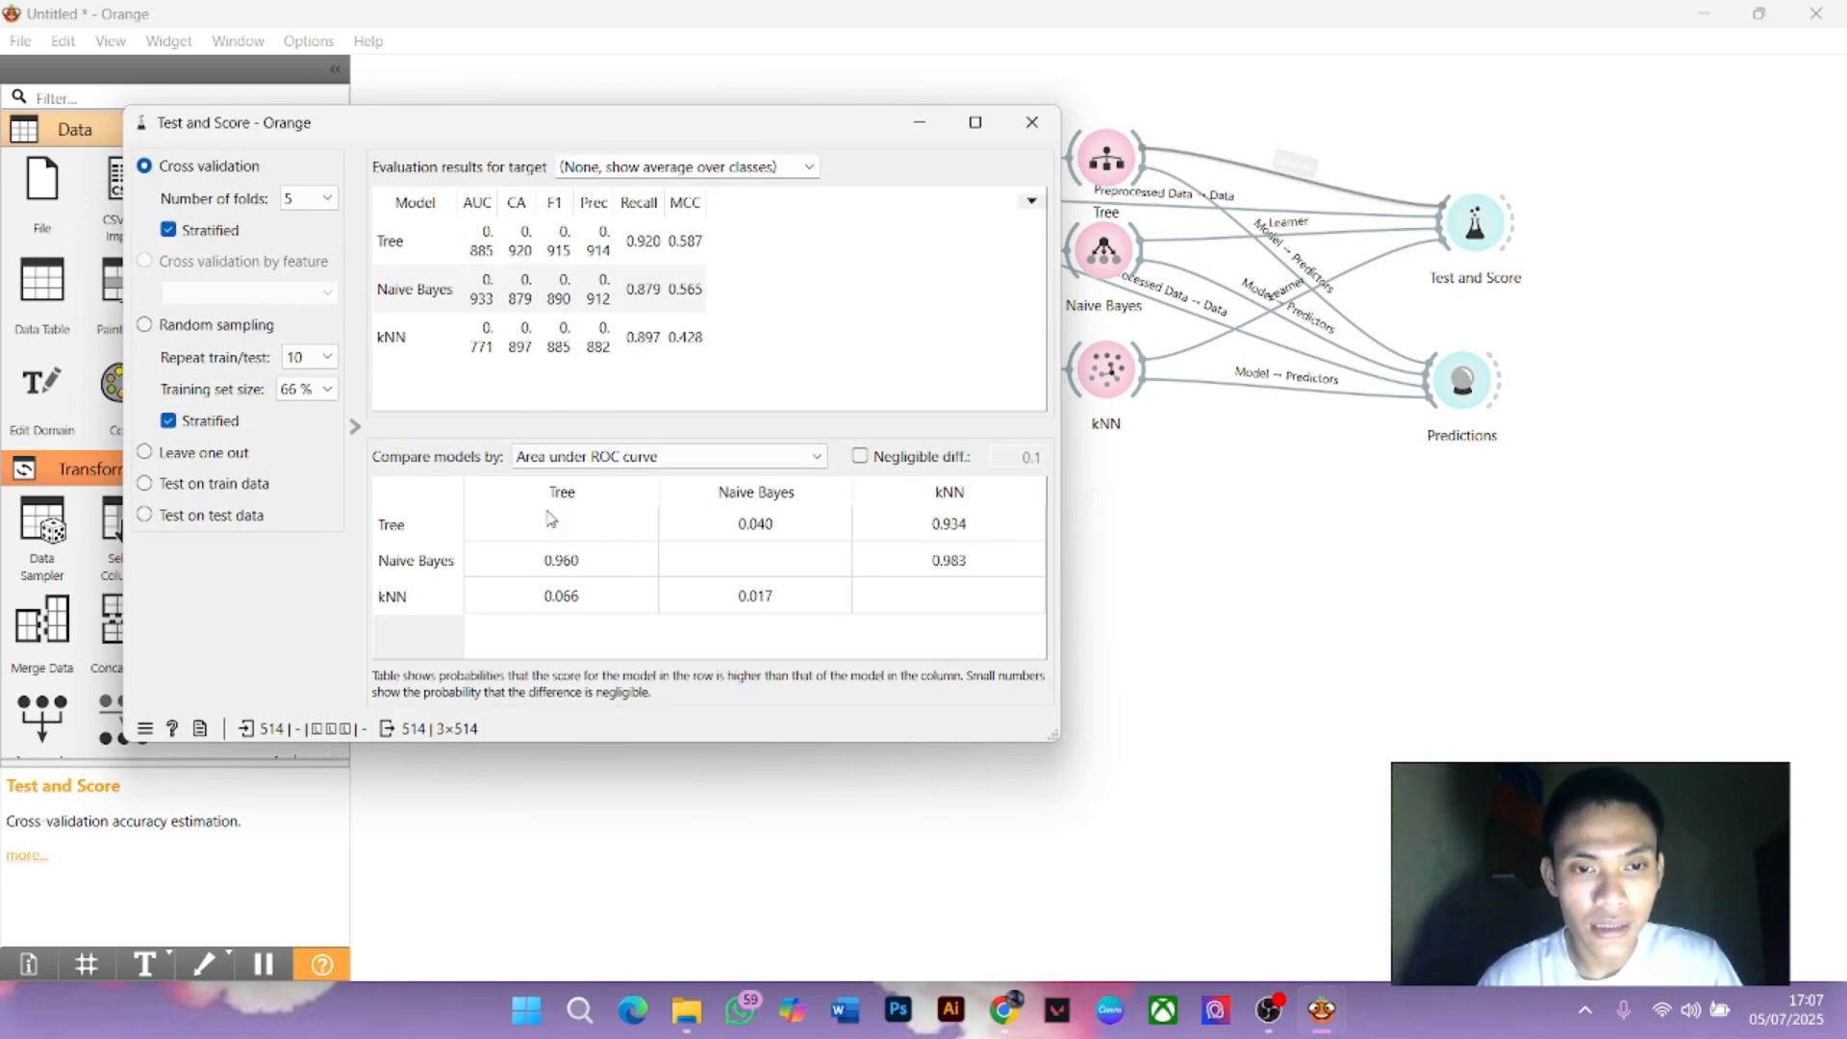
left_click(975, 122)
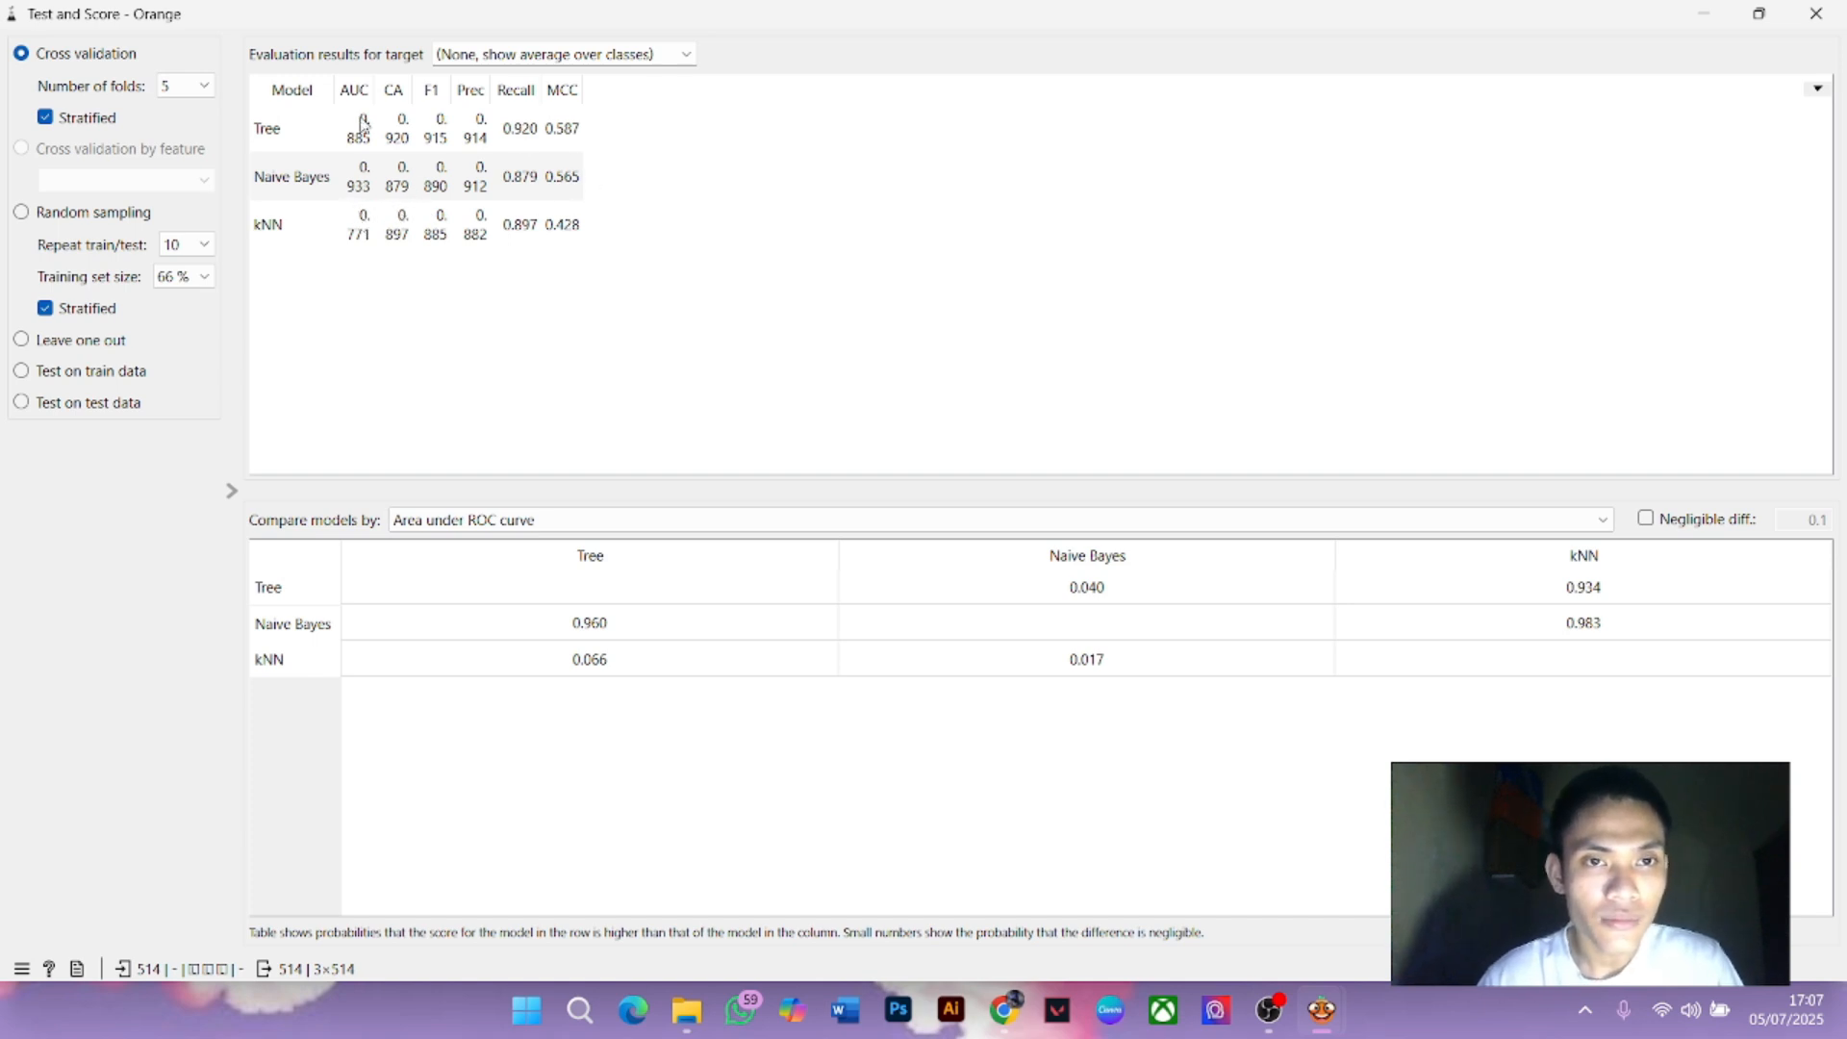
left_click(493, 56)
left_click(460, 77)
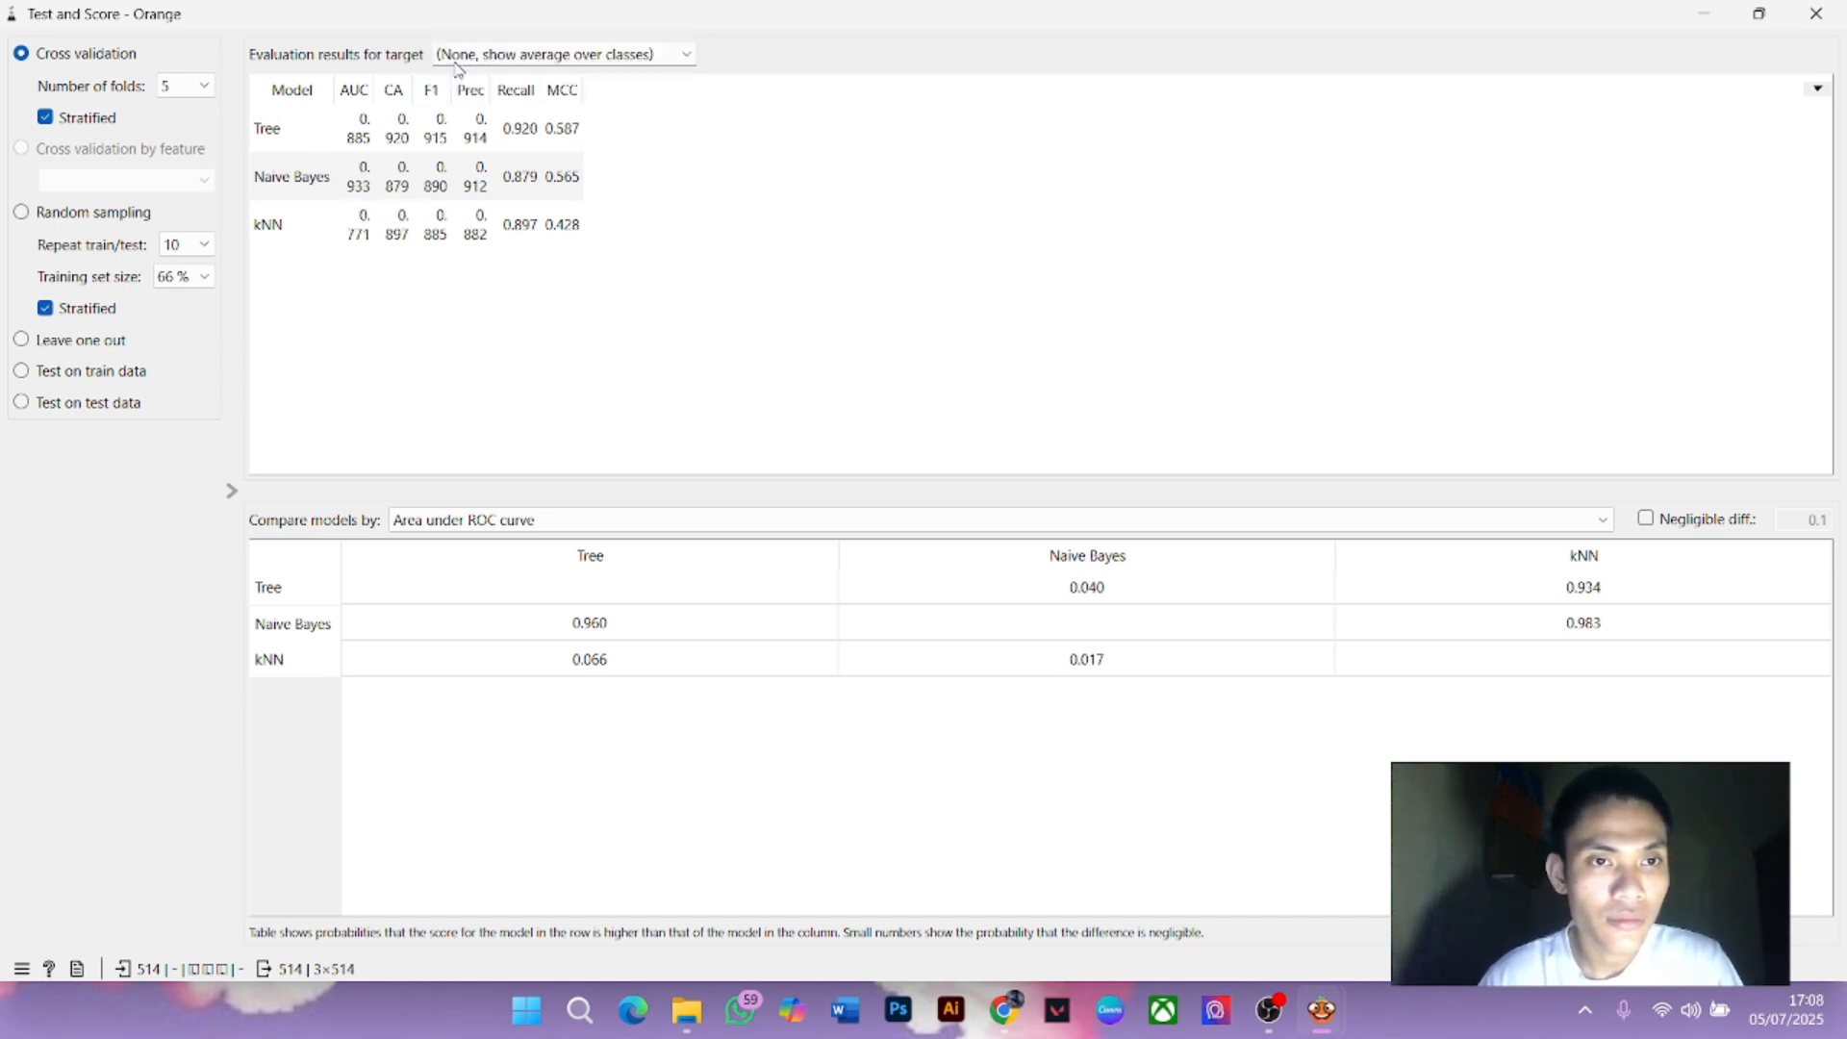
left_click(199, 88)
left_click(200, 107)
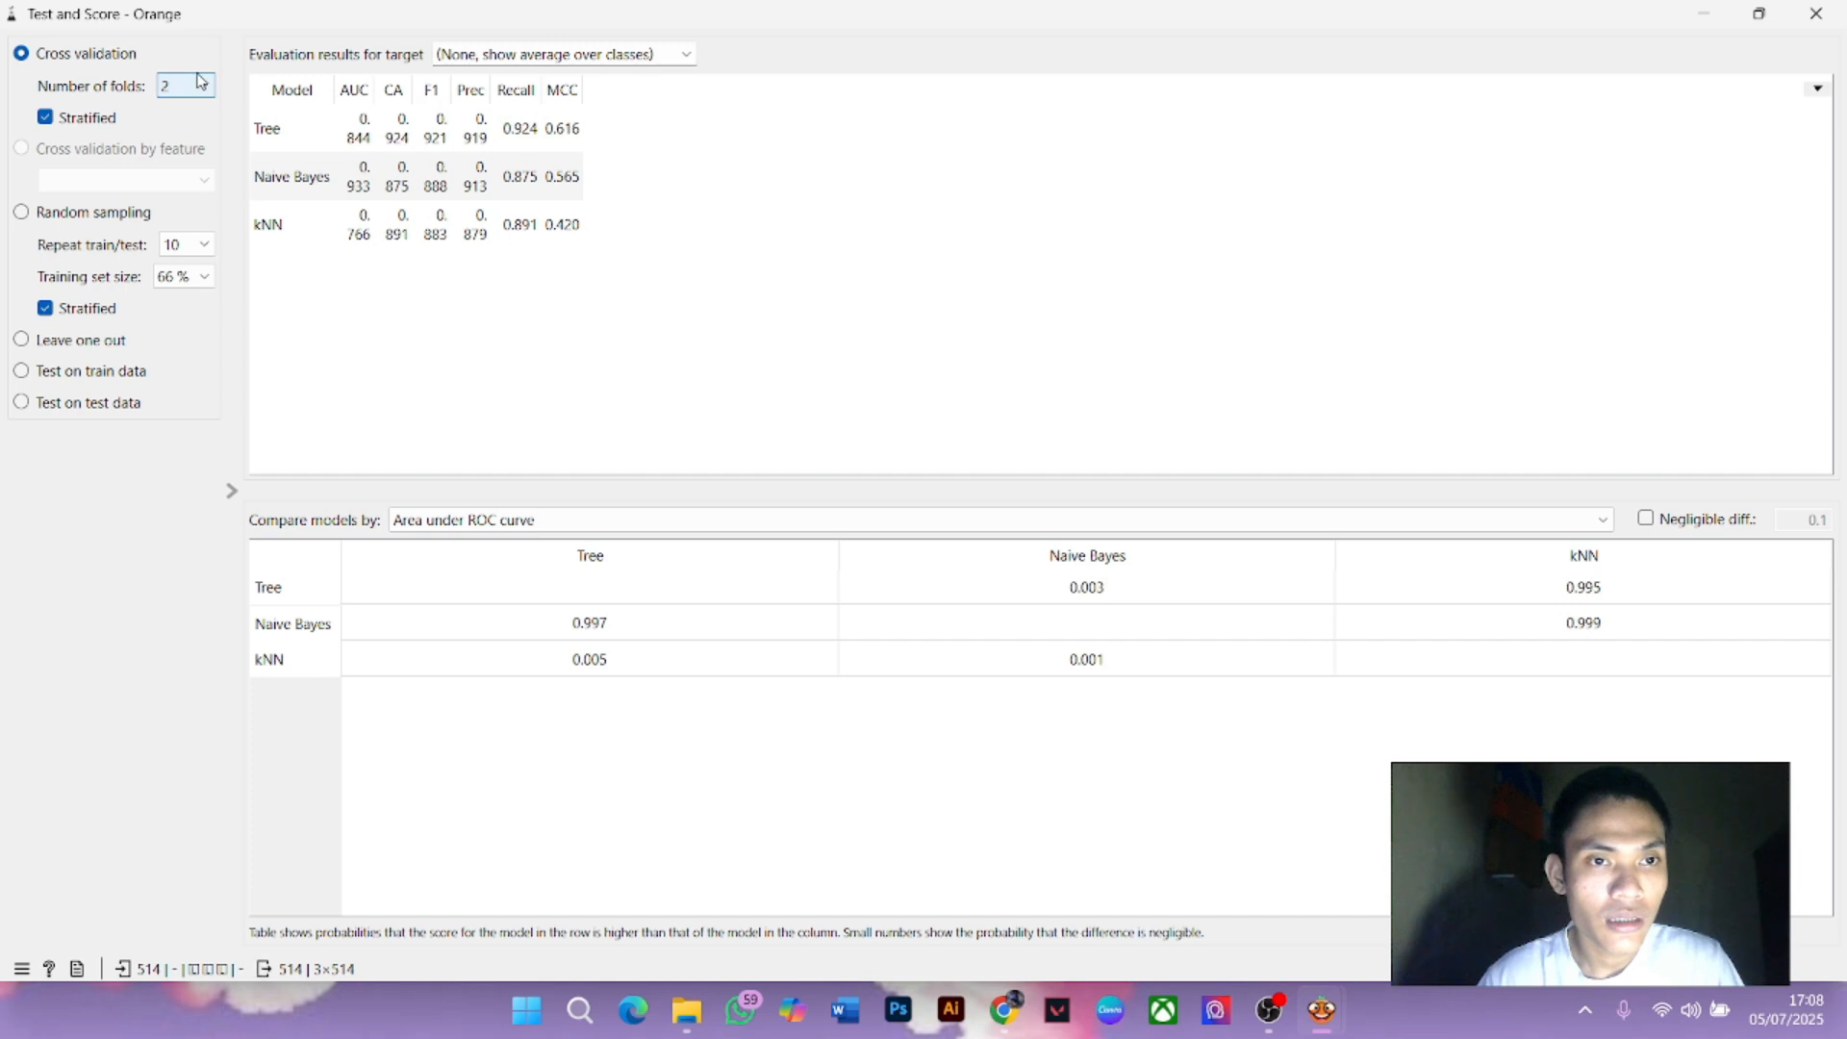
Compare scores at 3, 10 and 20 folds, then return cross-validation to 5 folds
left_click(198, 82)
left_click(191, 125)
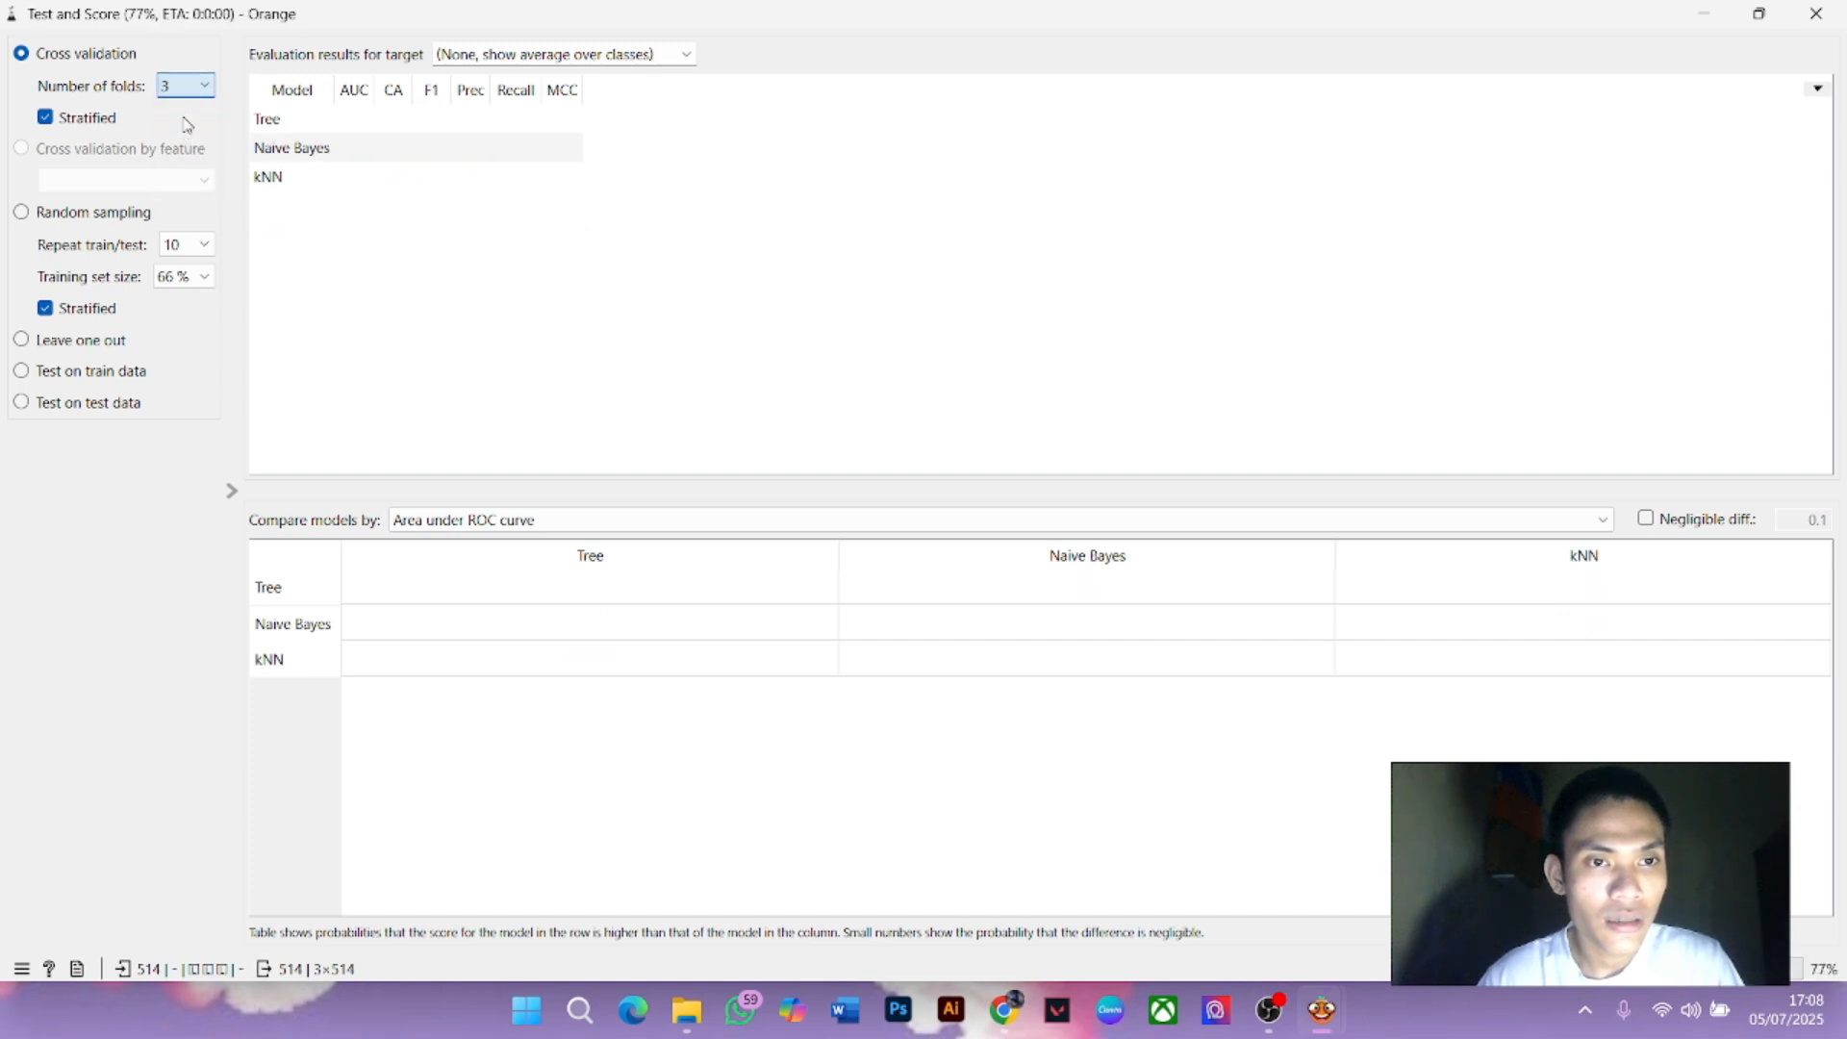
left_click(191, 85)
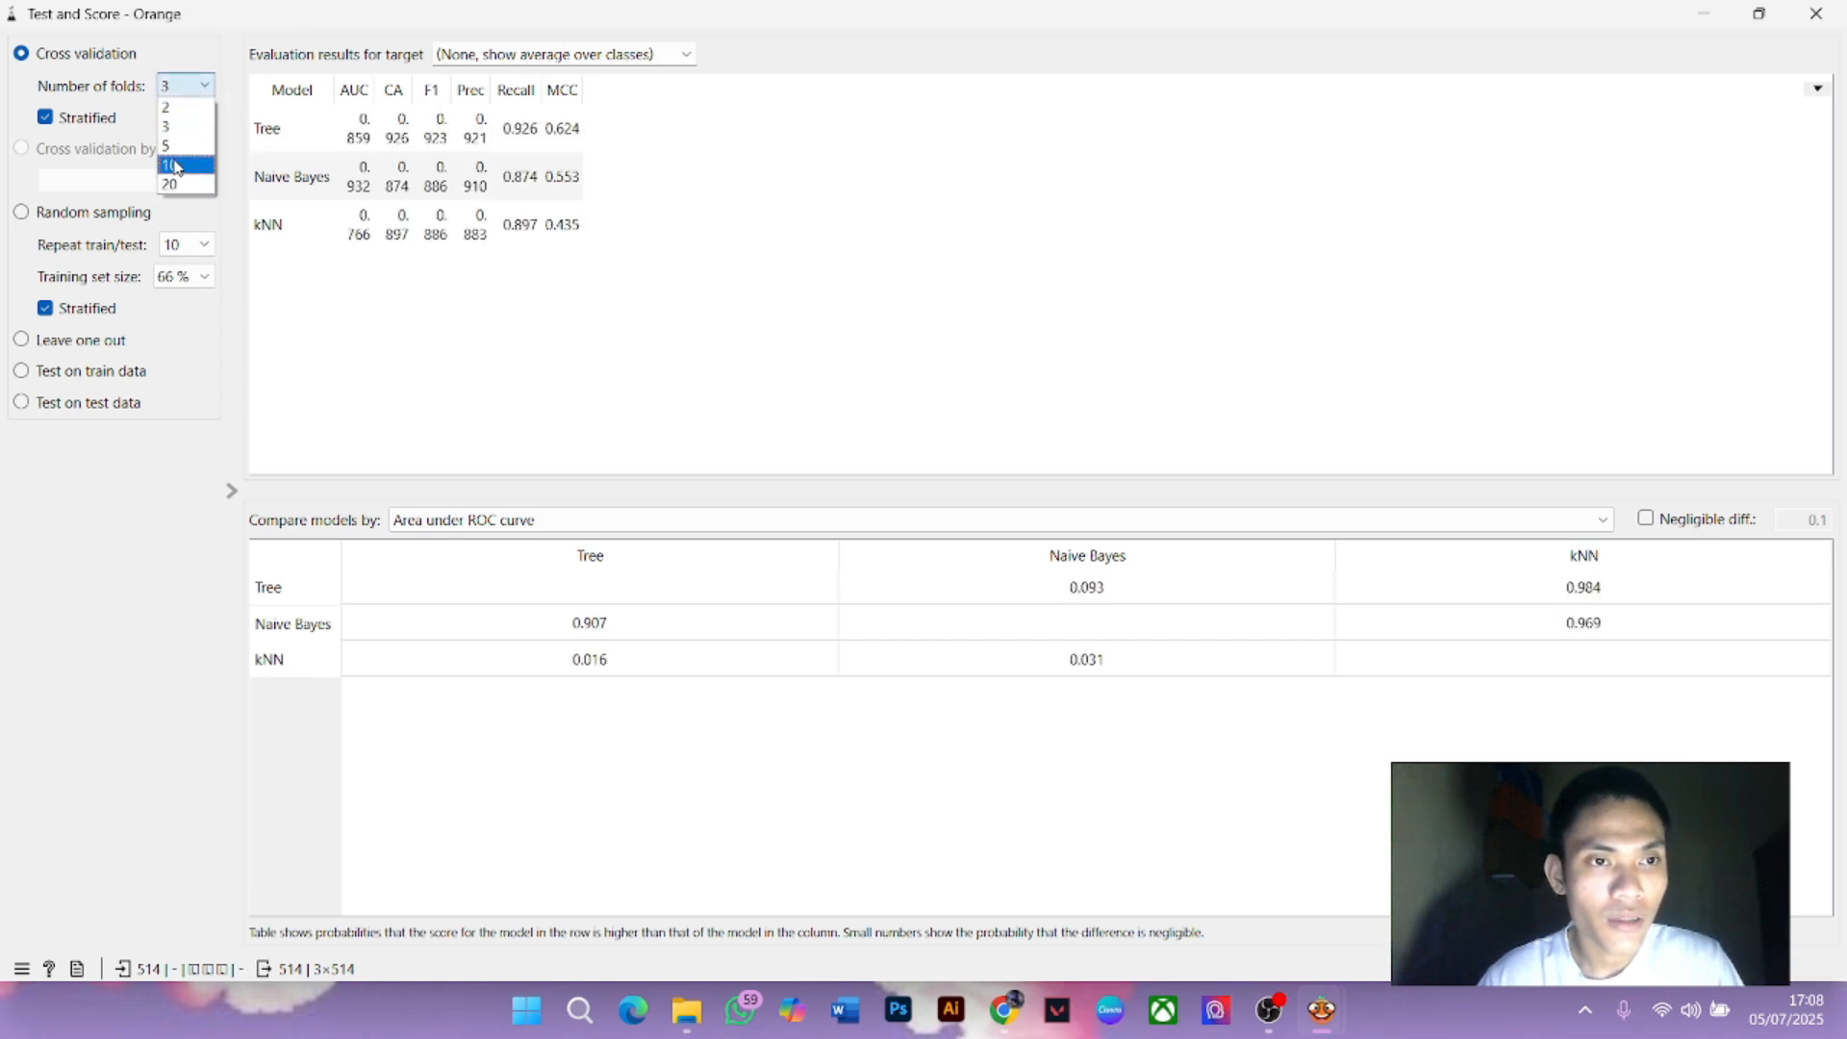
left_click(188, 161)
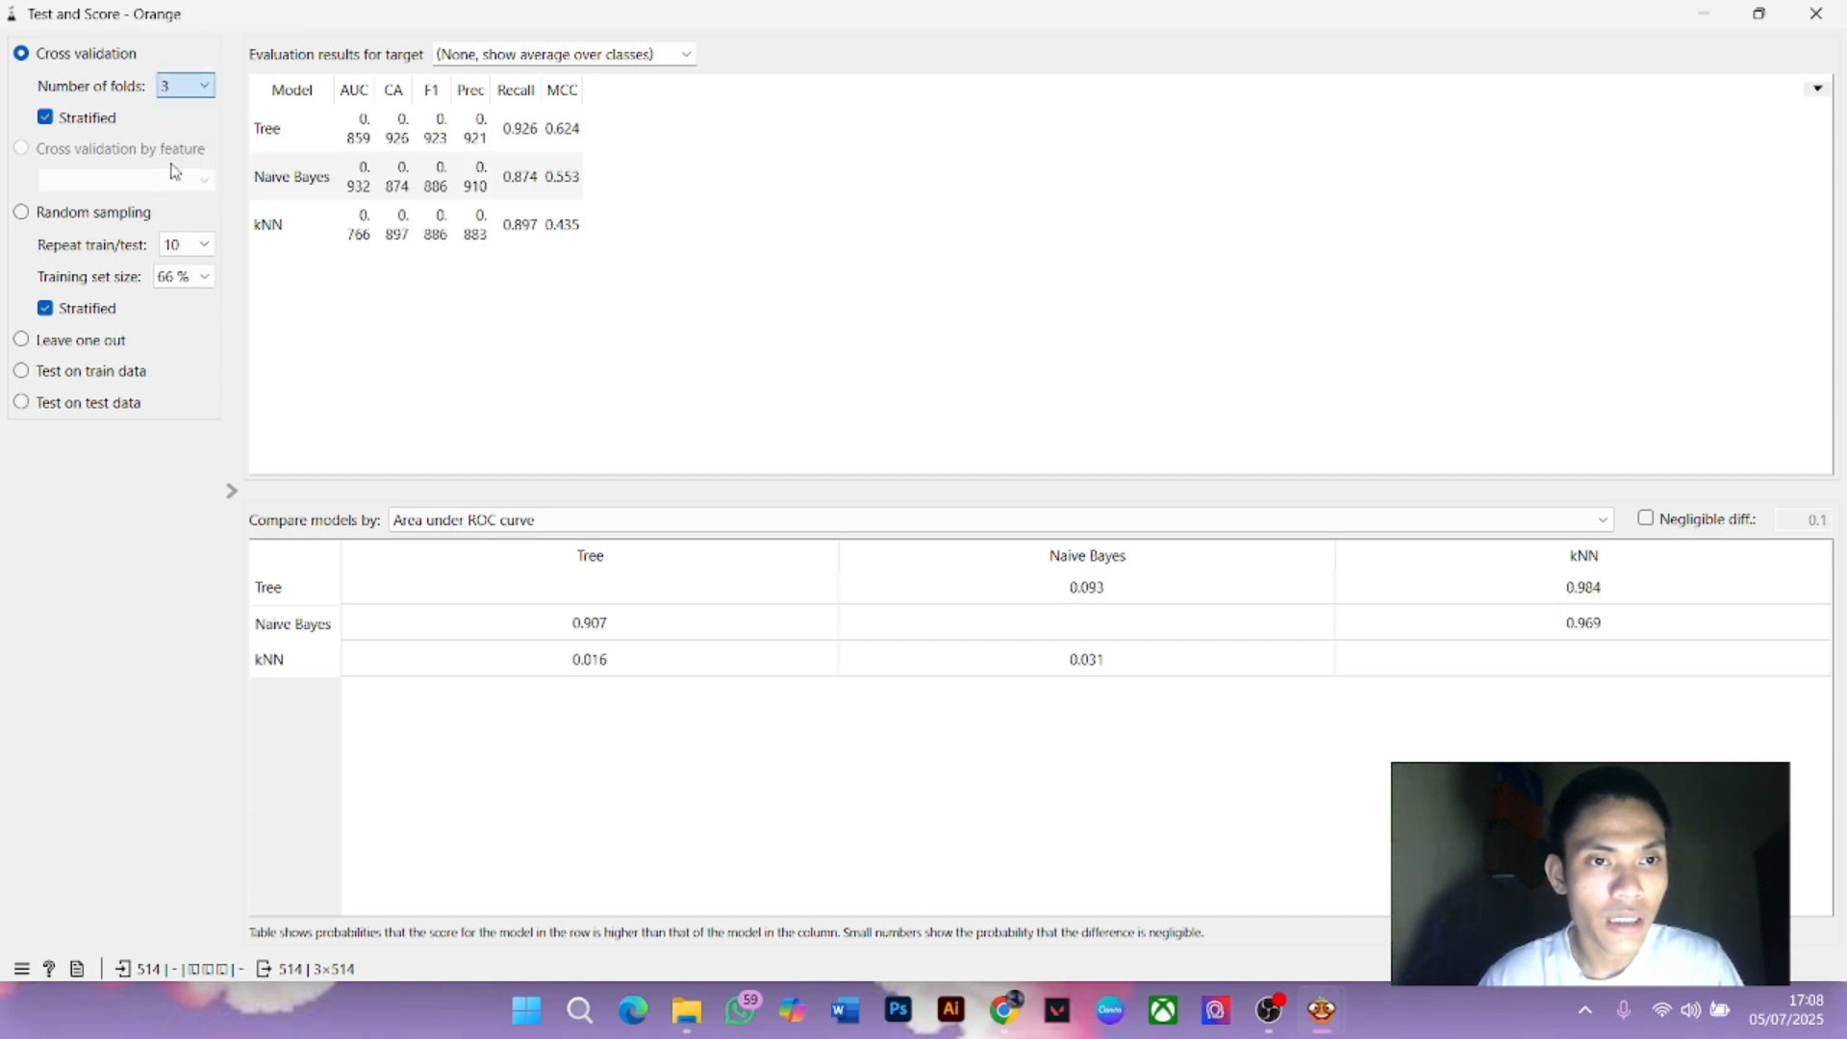
left_click(189, 87)
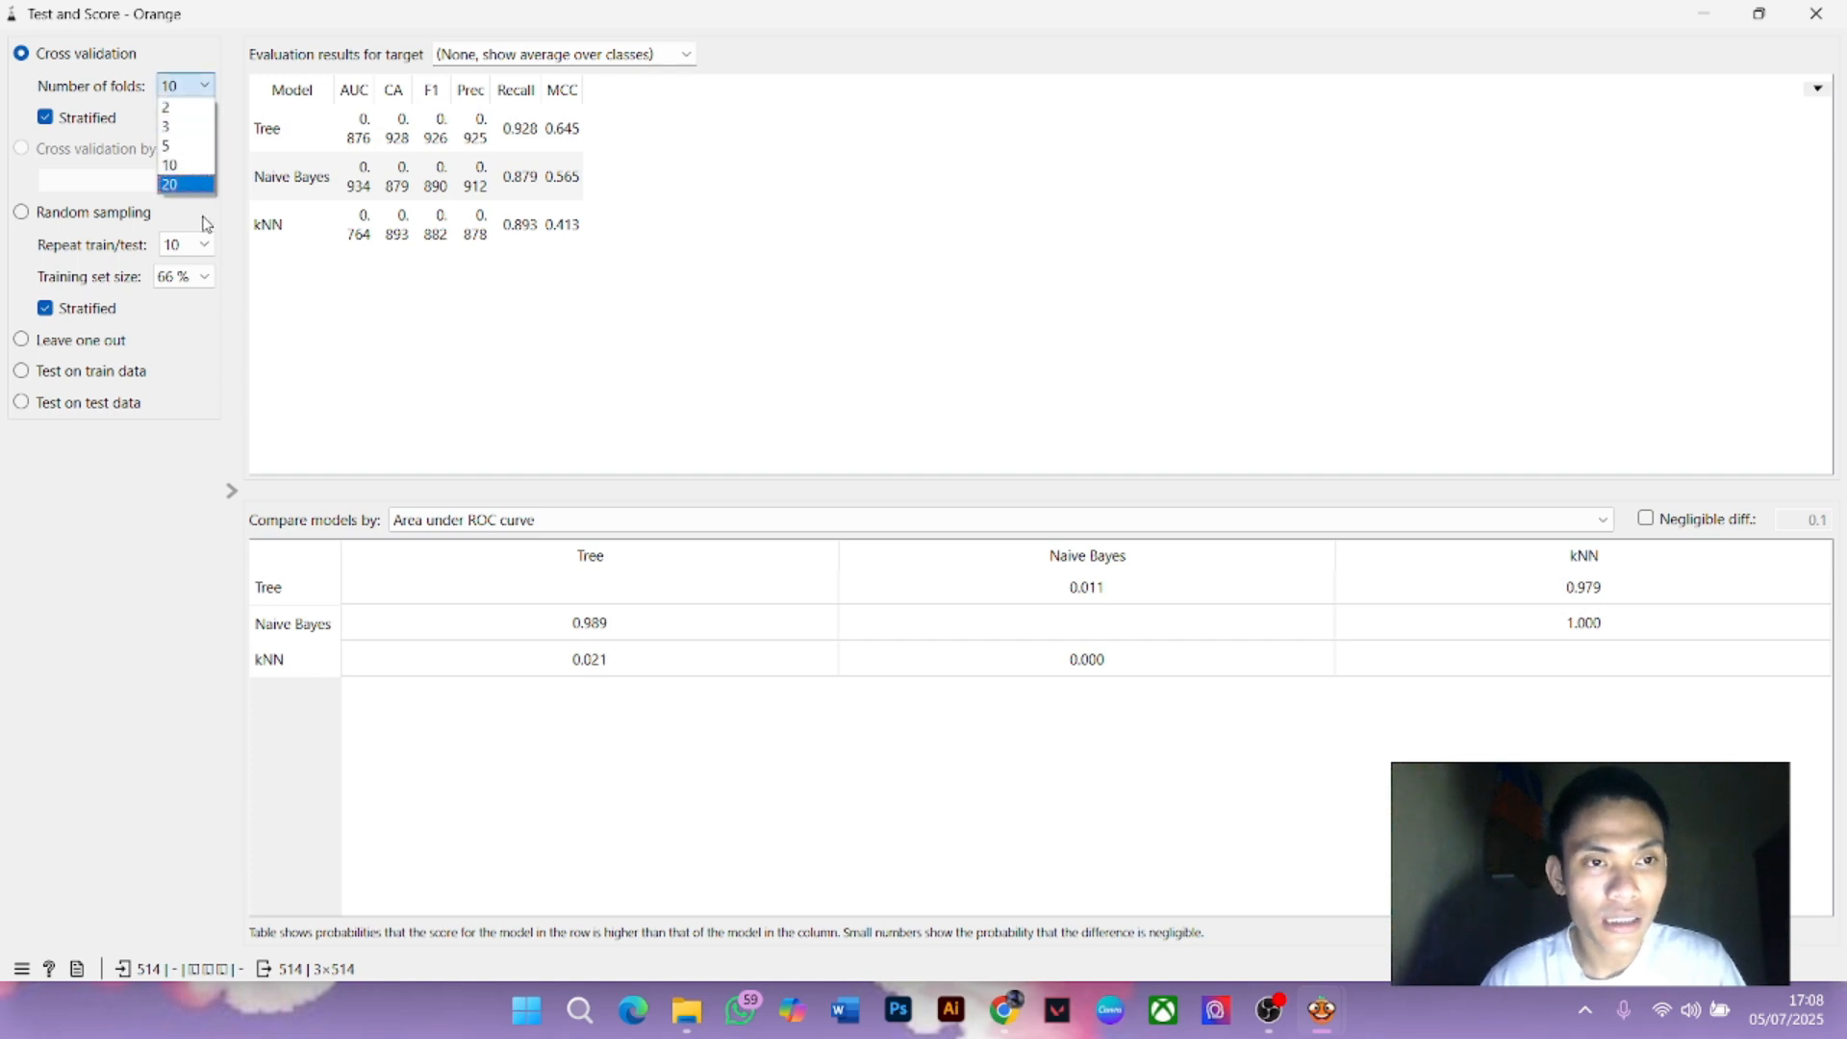
left_click(193, 185)
left_click(185, 86)
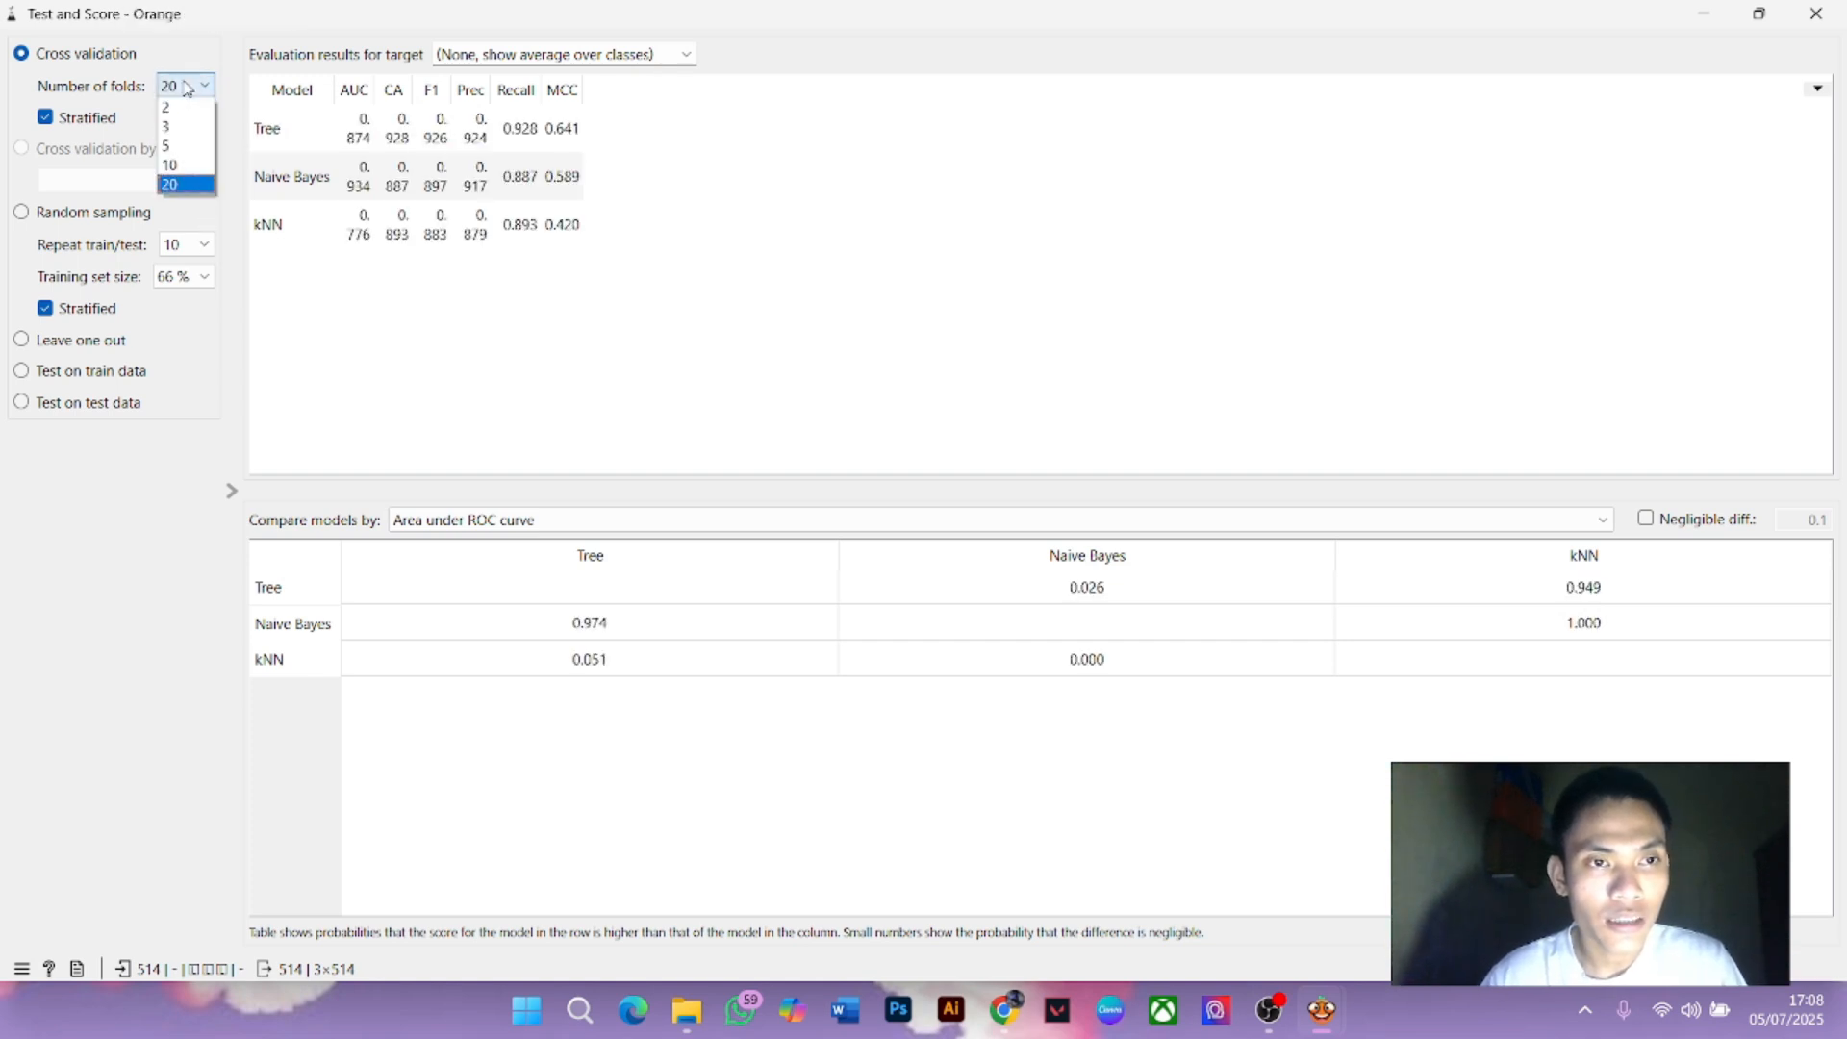
left_click(192, 169)
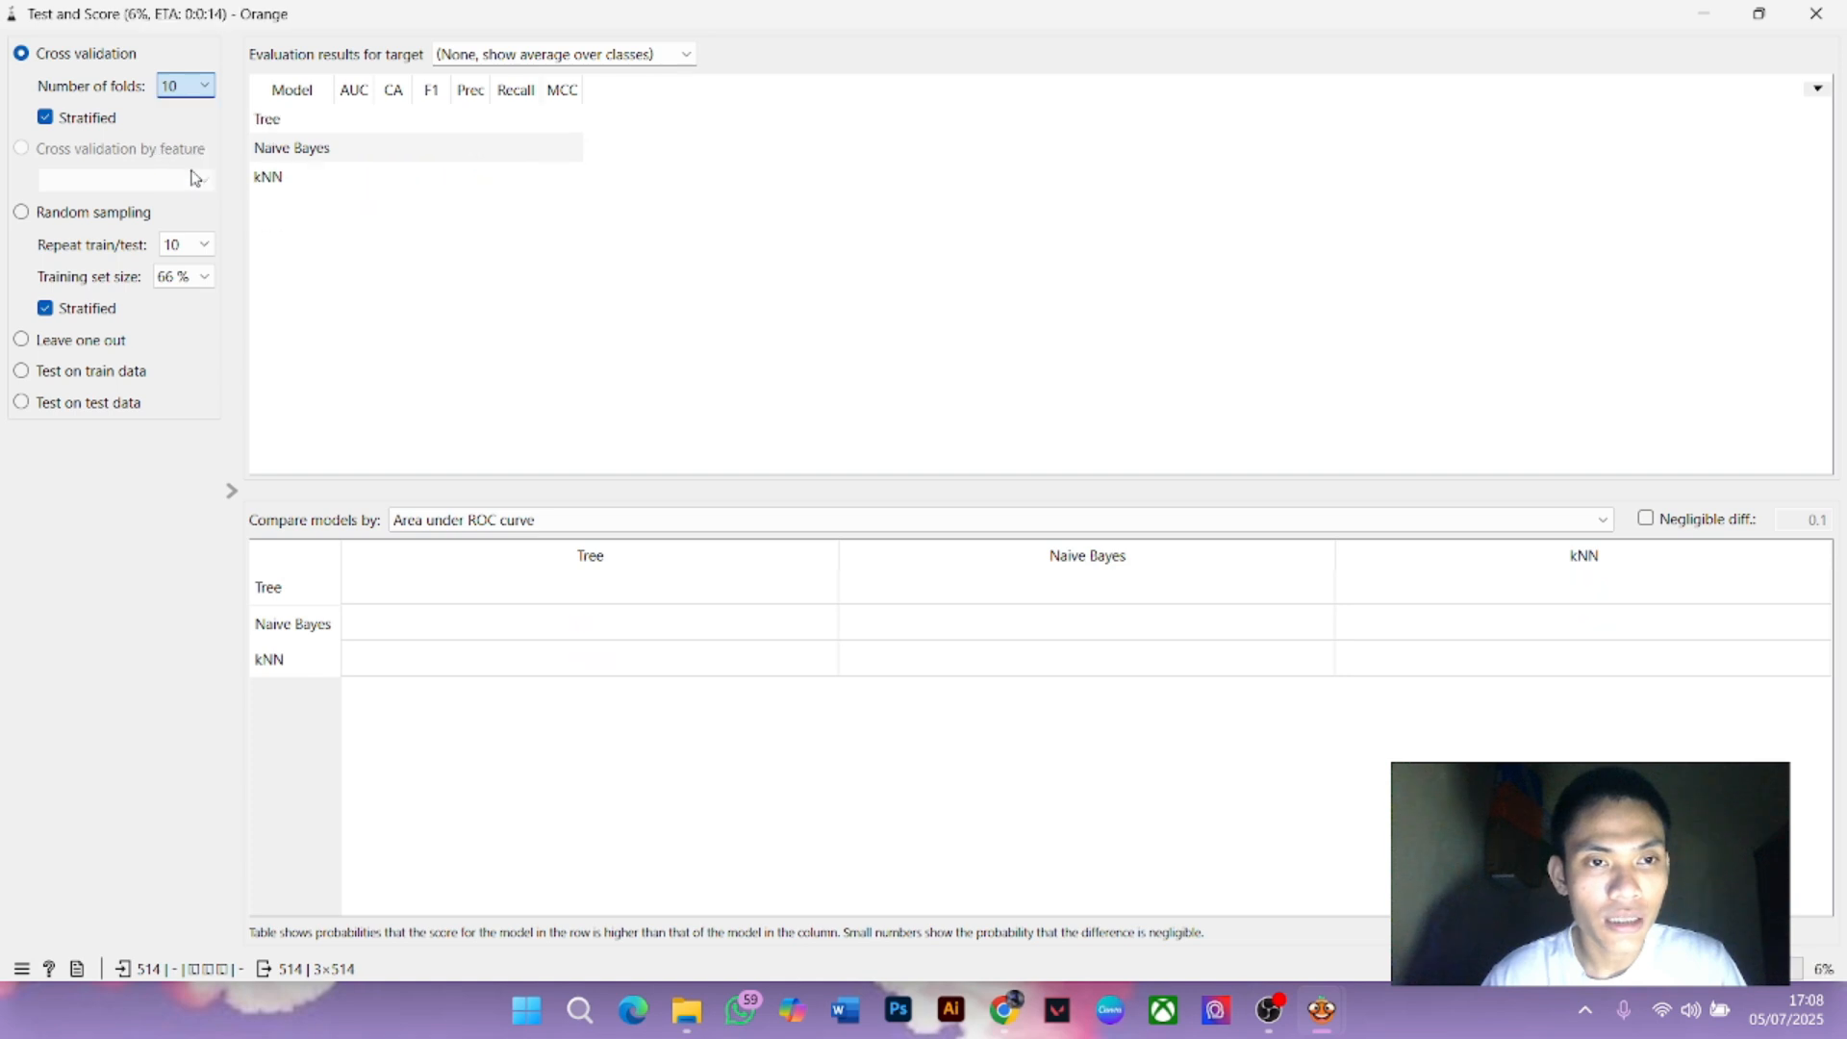
left_click(197, 86)
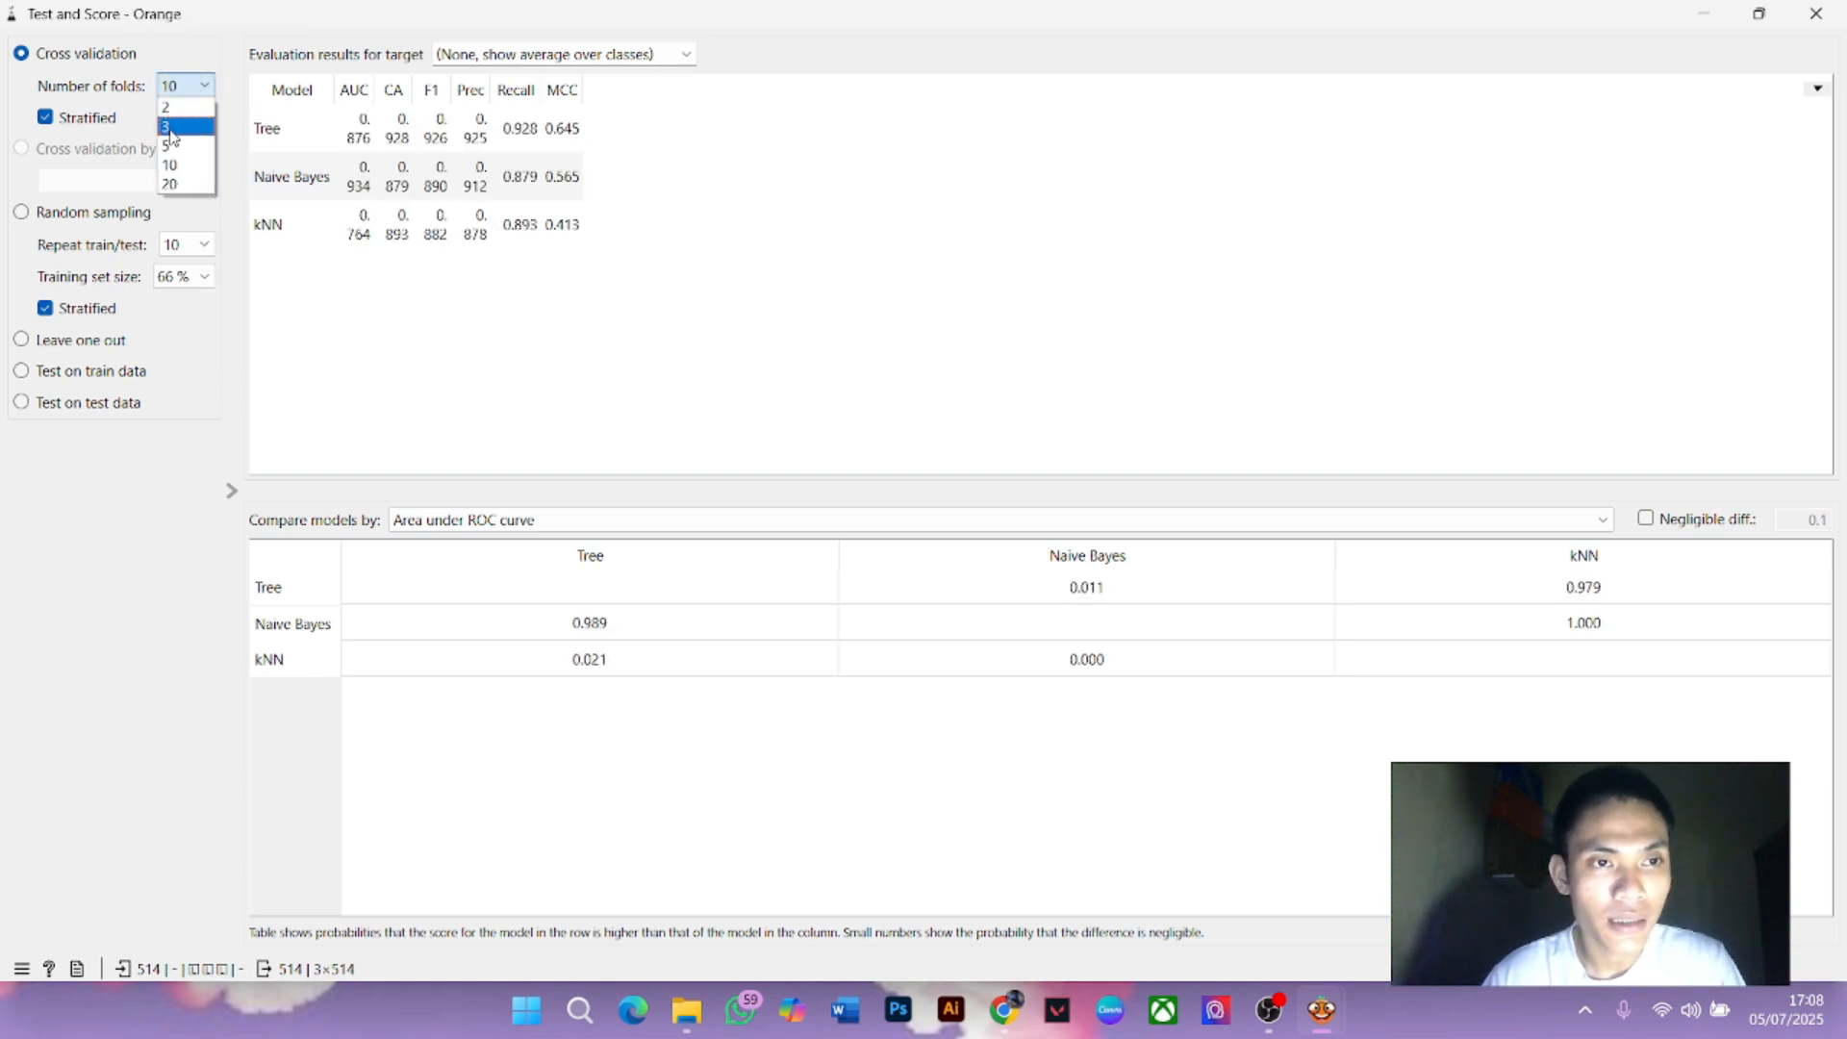
left_click(171, 146)
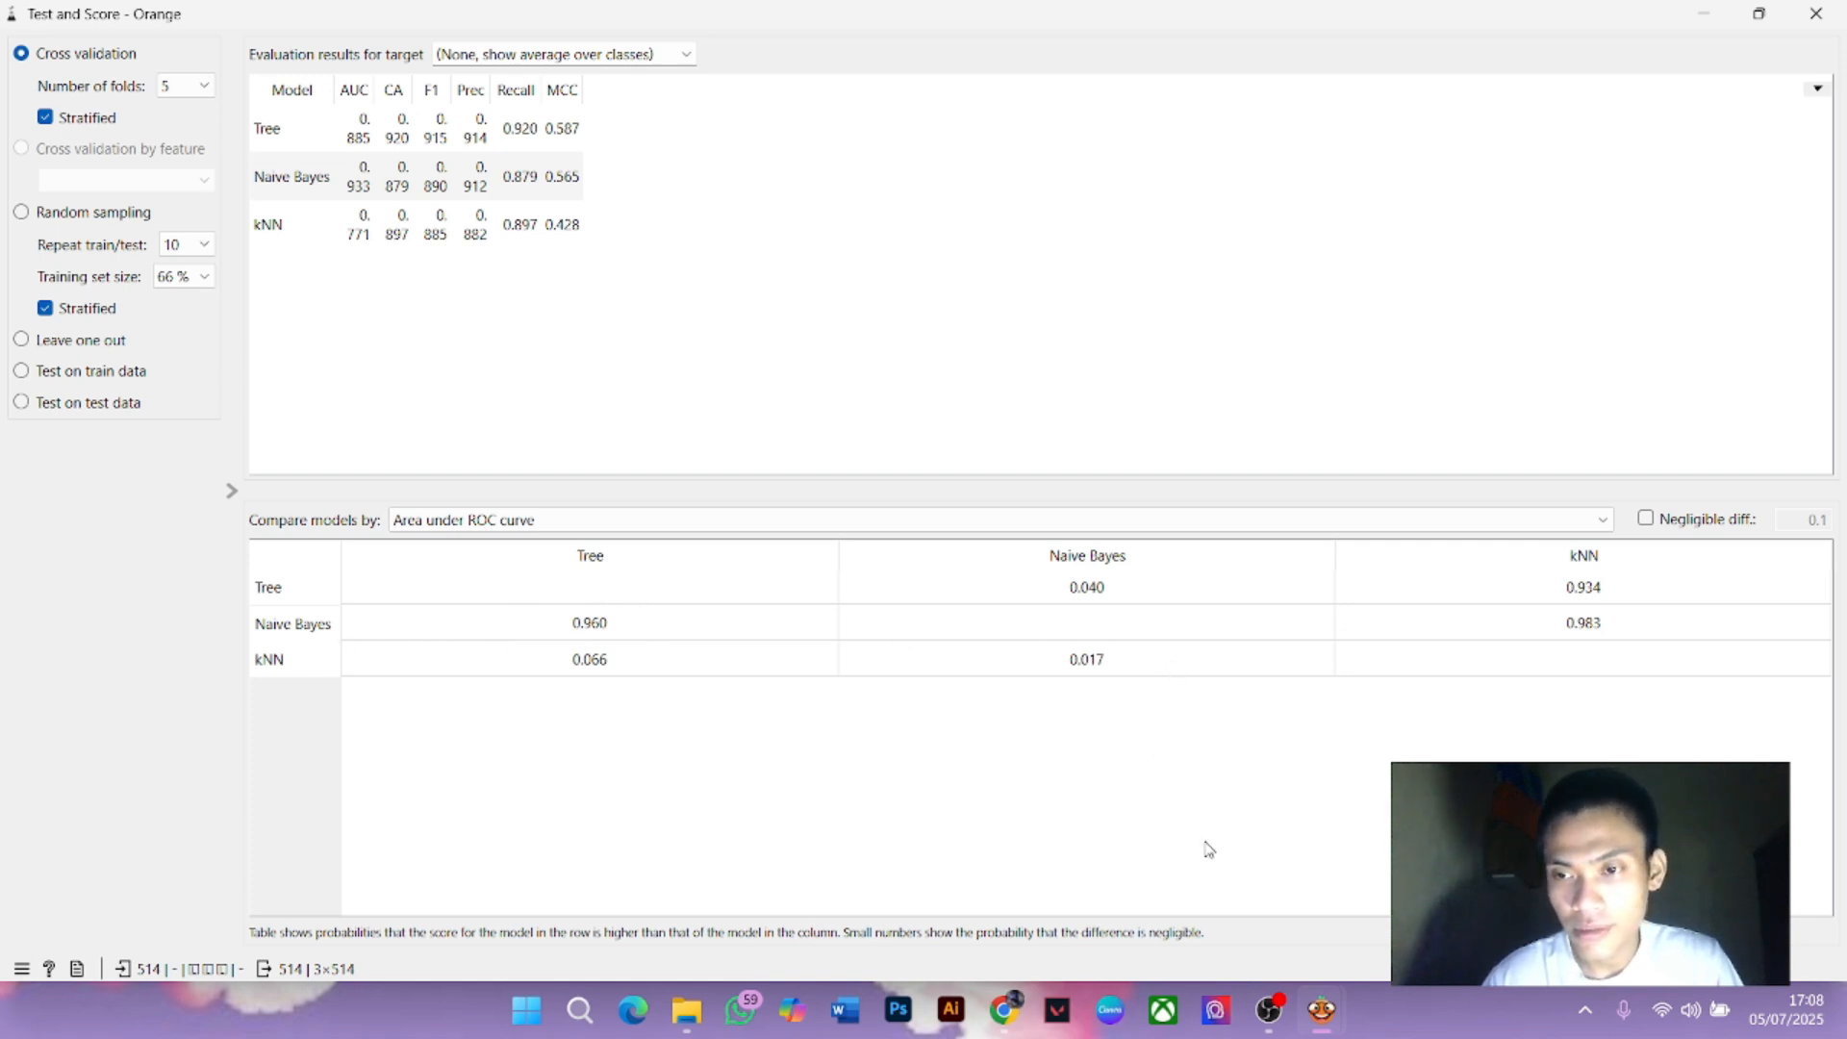
Add a Tree Viewer fed by the Tree model and place it beside Tree
left_click(1816, 13)
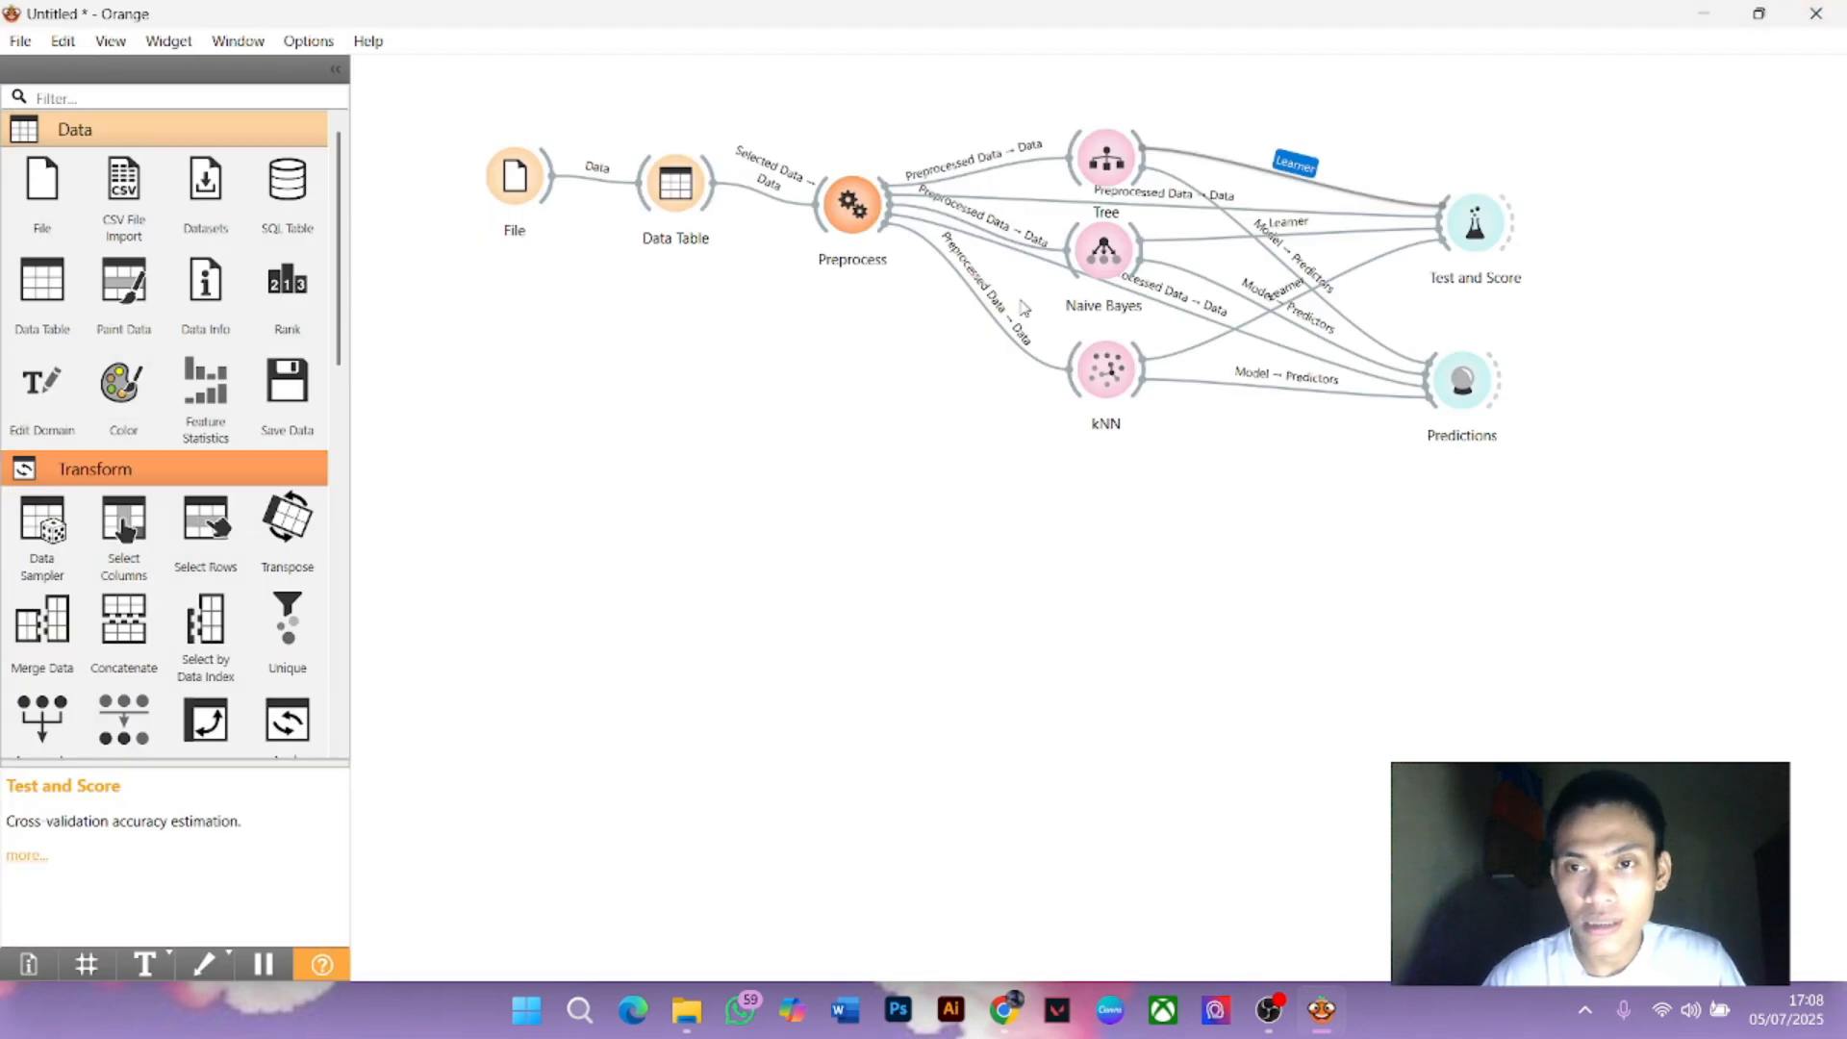
left_click_drag(1492, 253, 1481, 252)
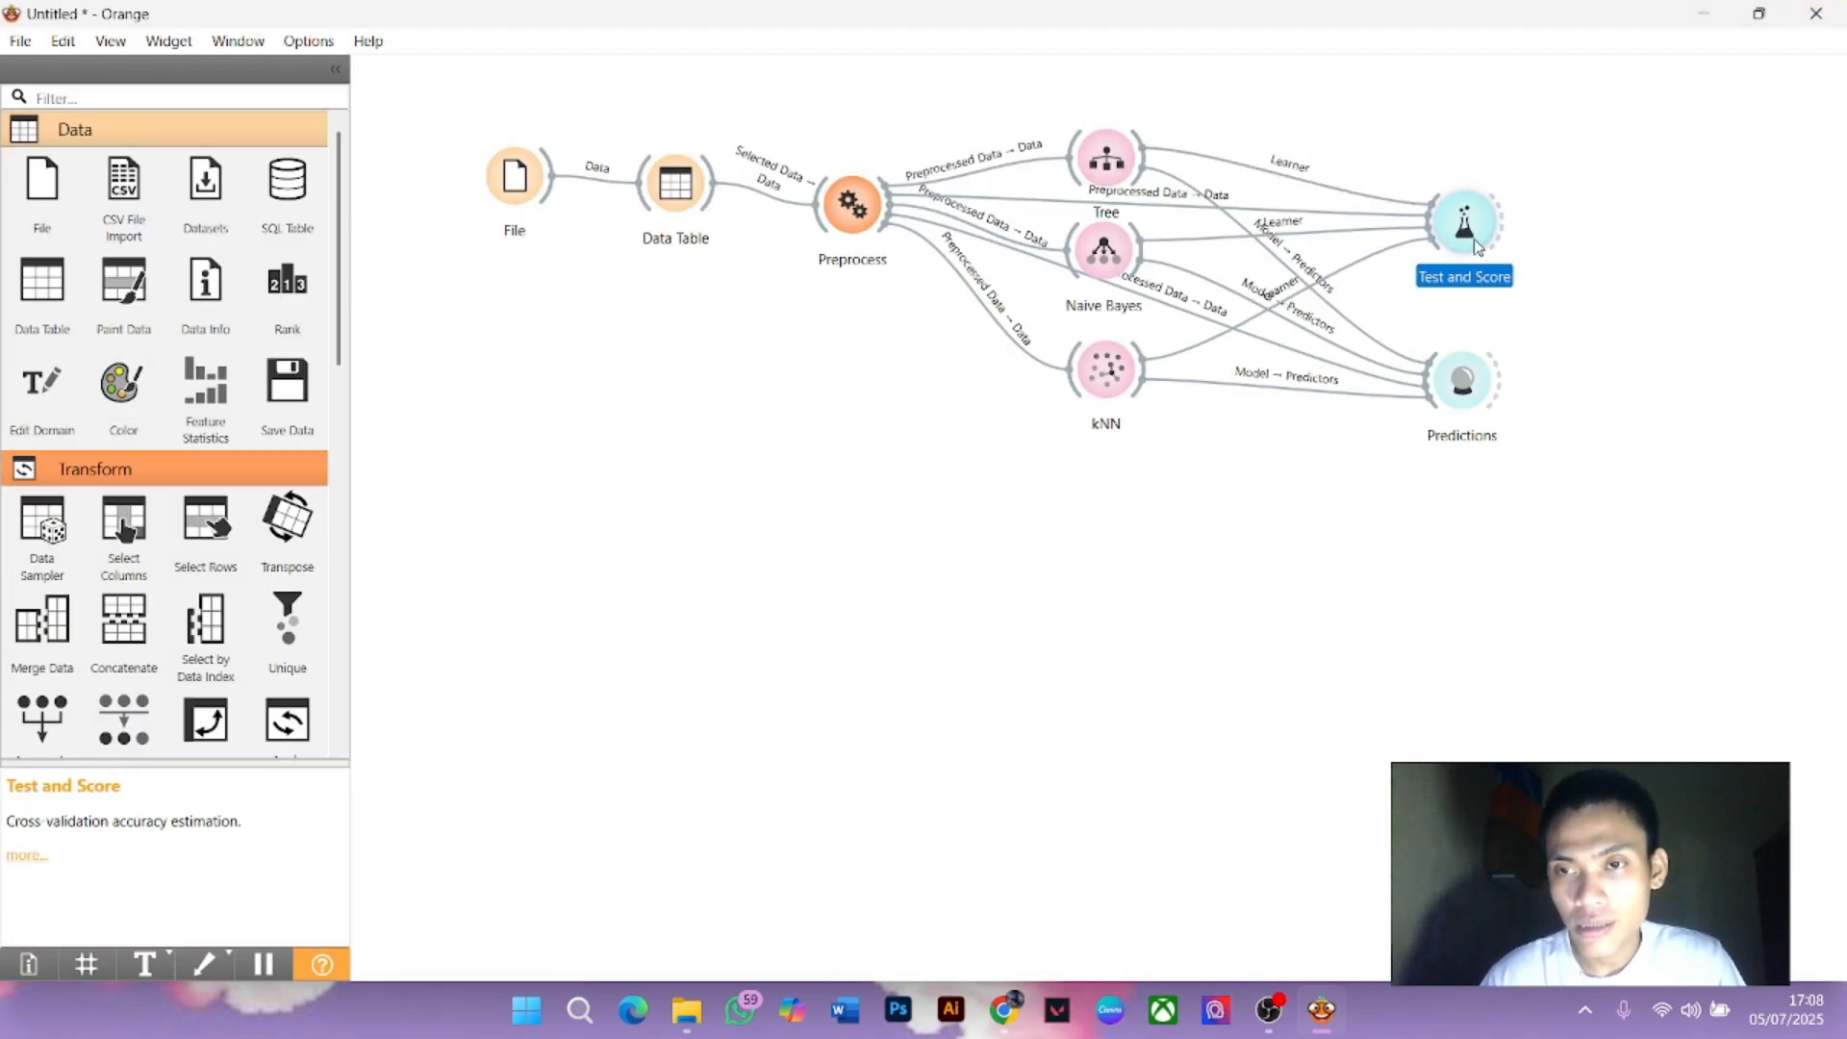
left_click_drag(1143, 152, 1377, 109)
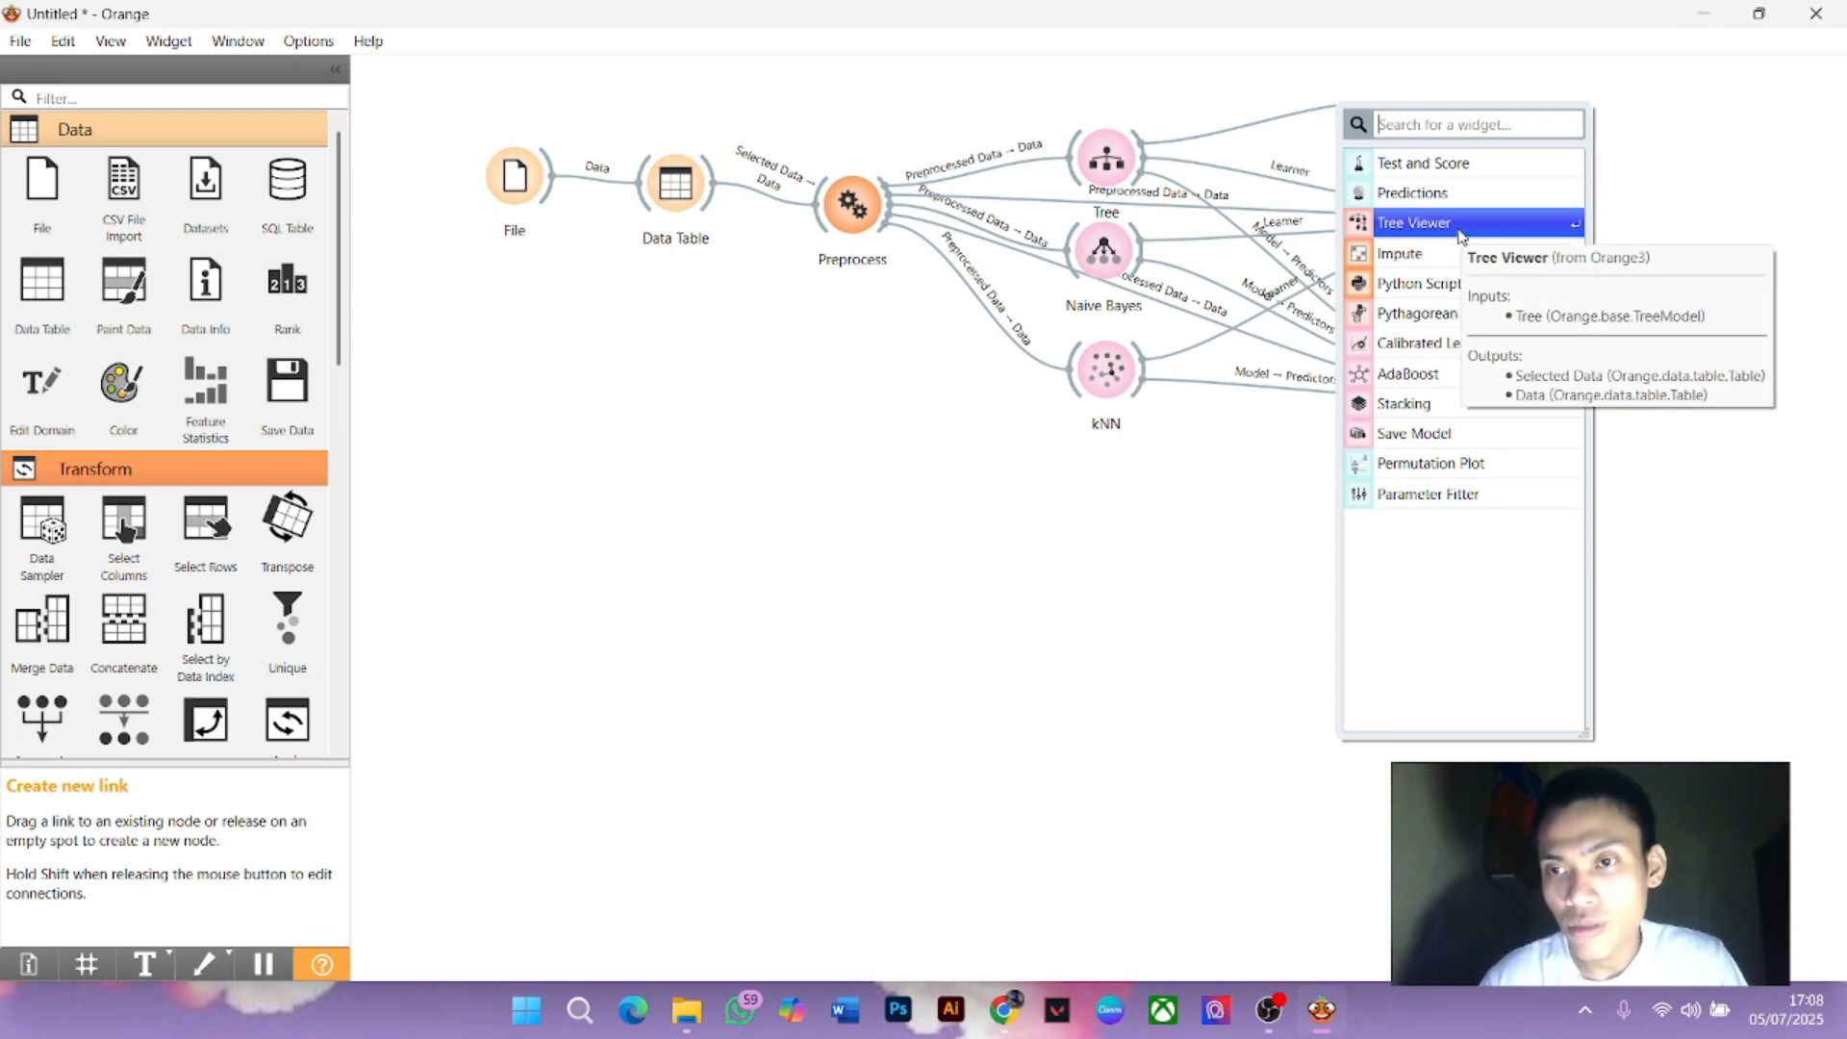
key("Escape")
double_click(1464, 231)
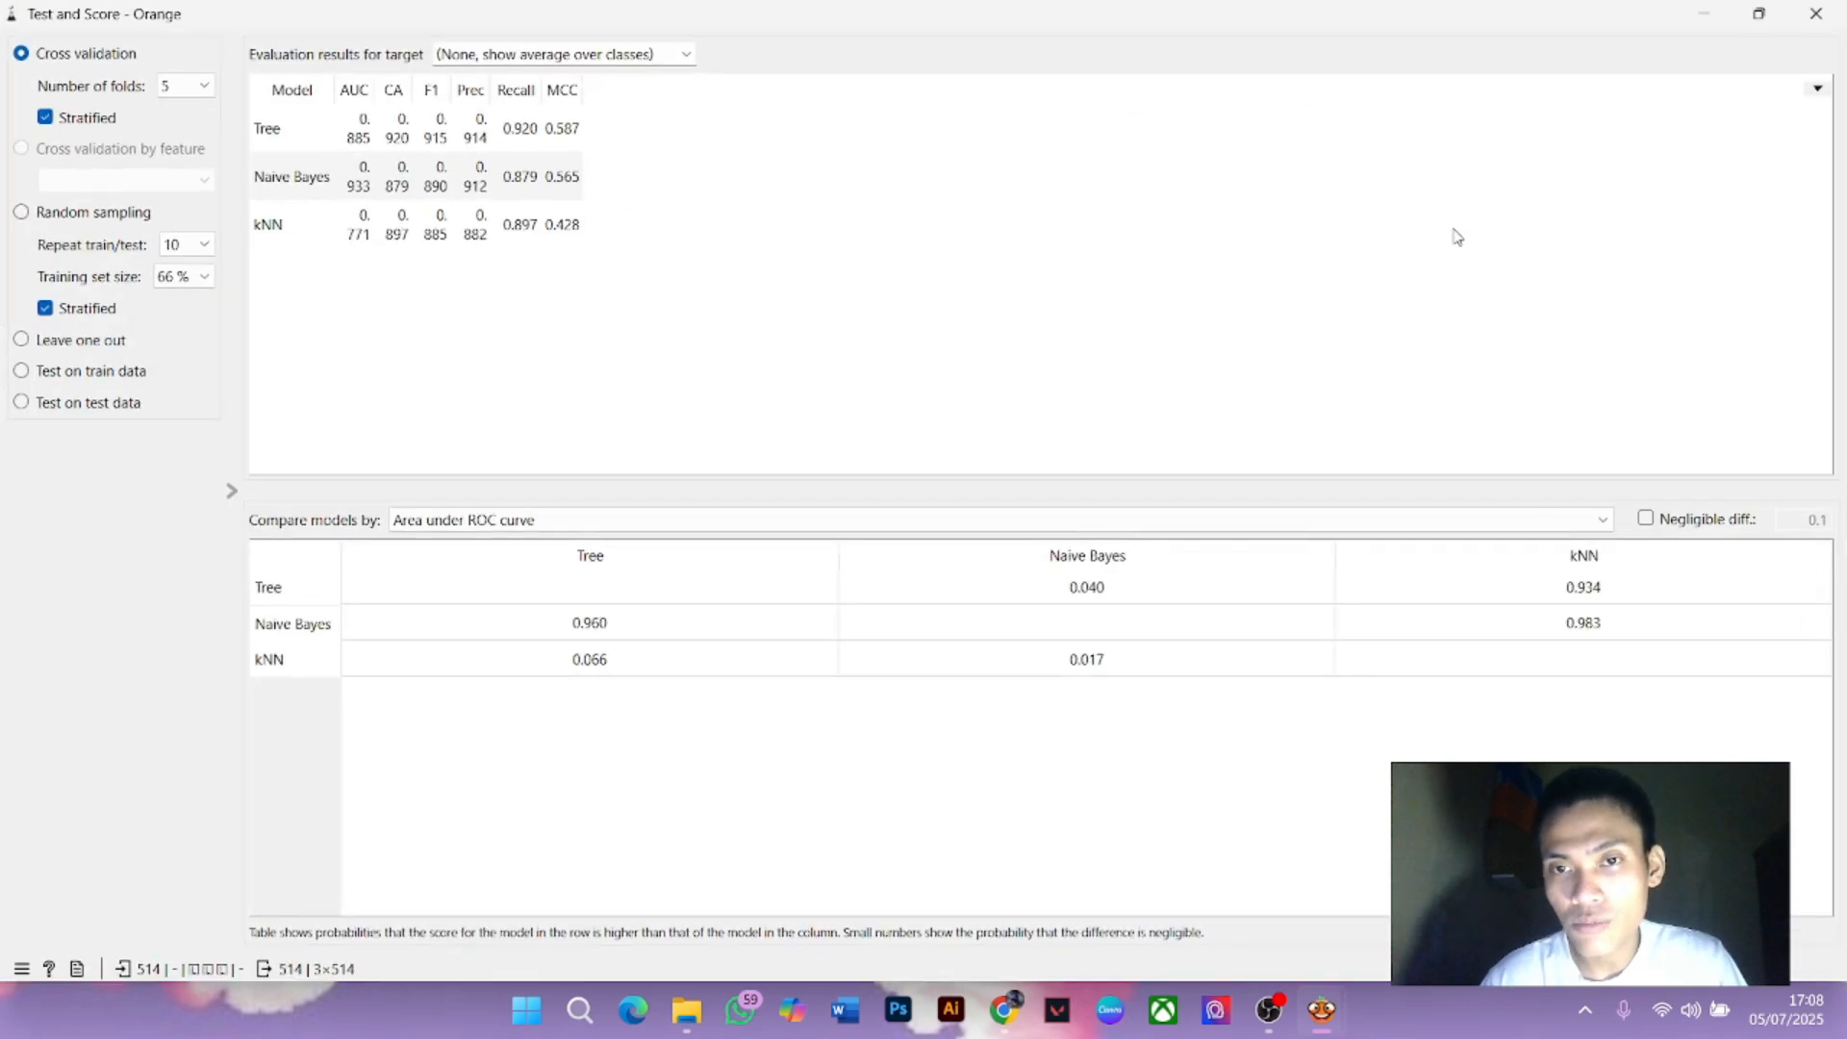
left_click(1818, 14)
left_click_drag(1411, 104, 1311, 111)
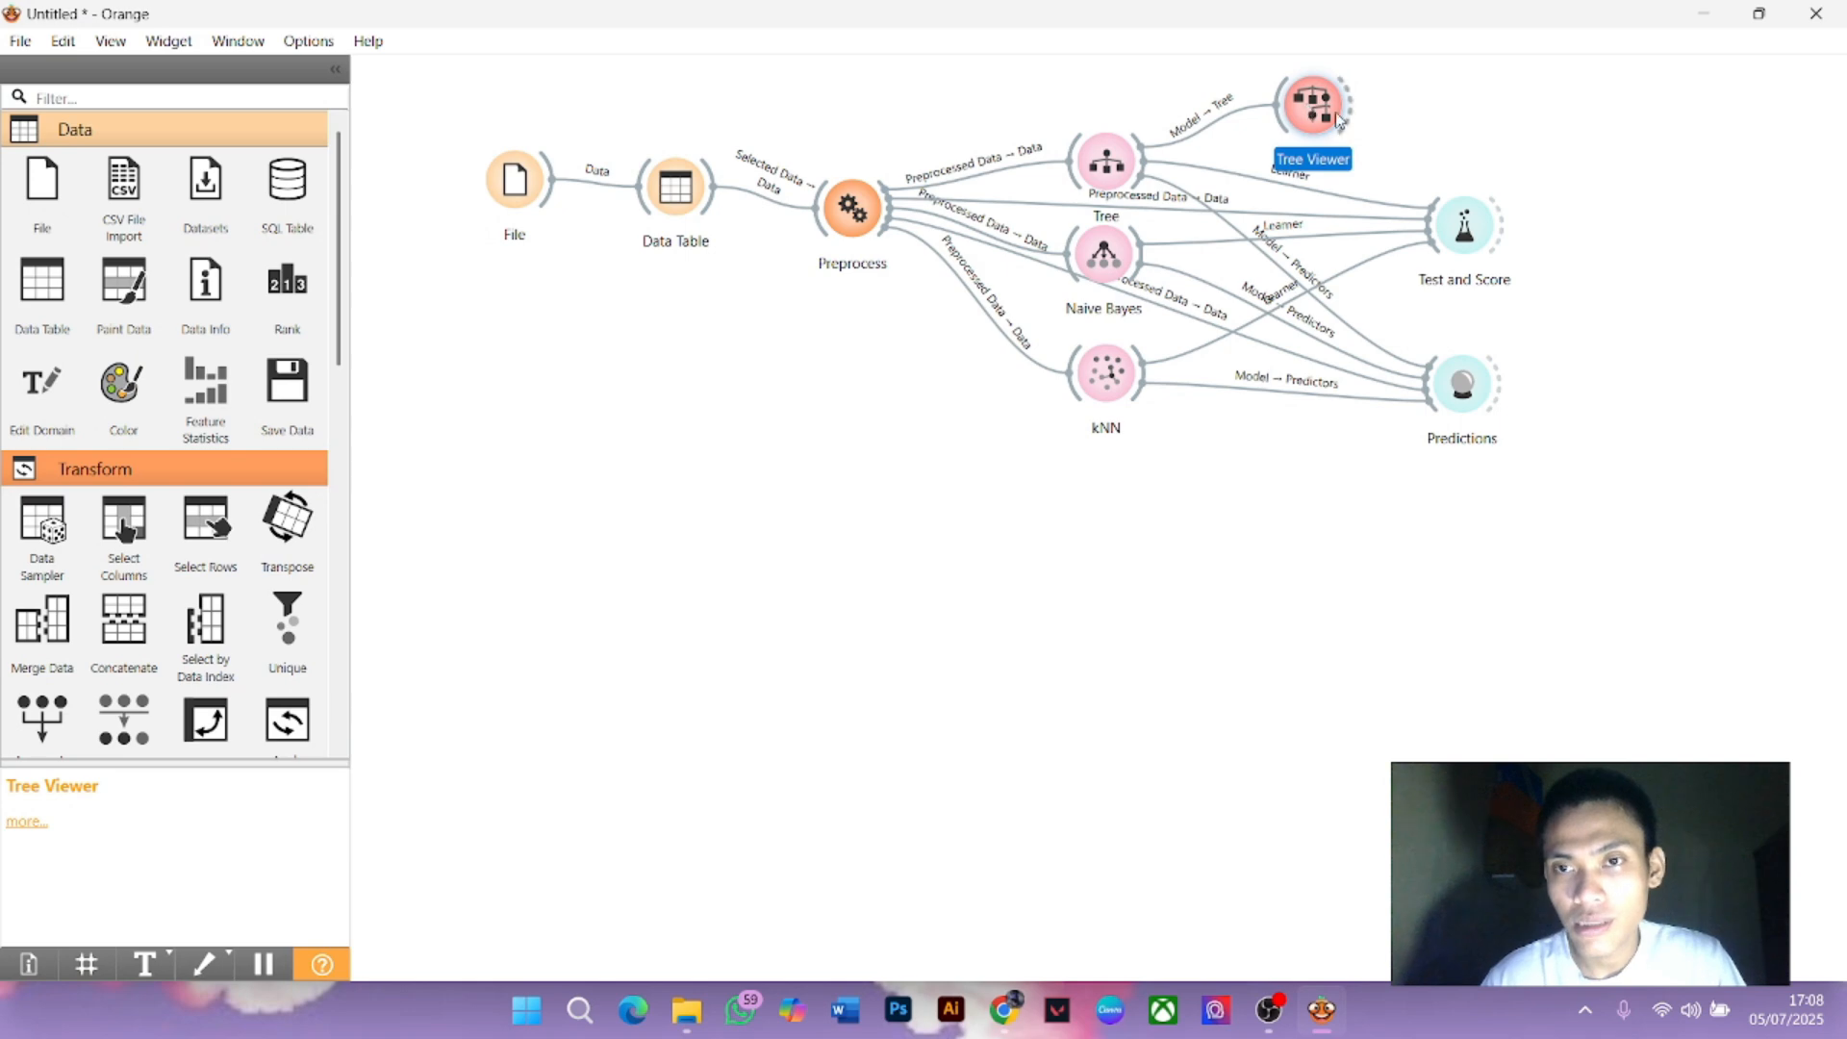
double_click(1325, 115)
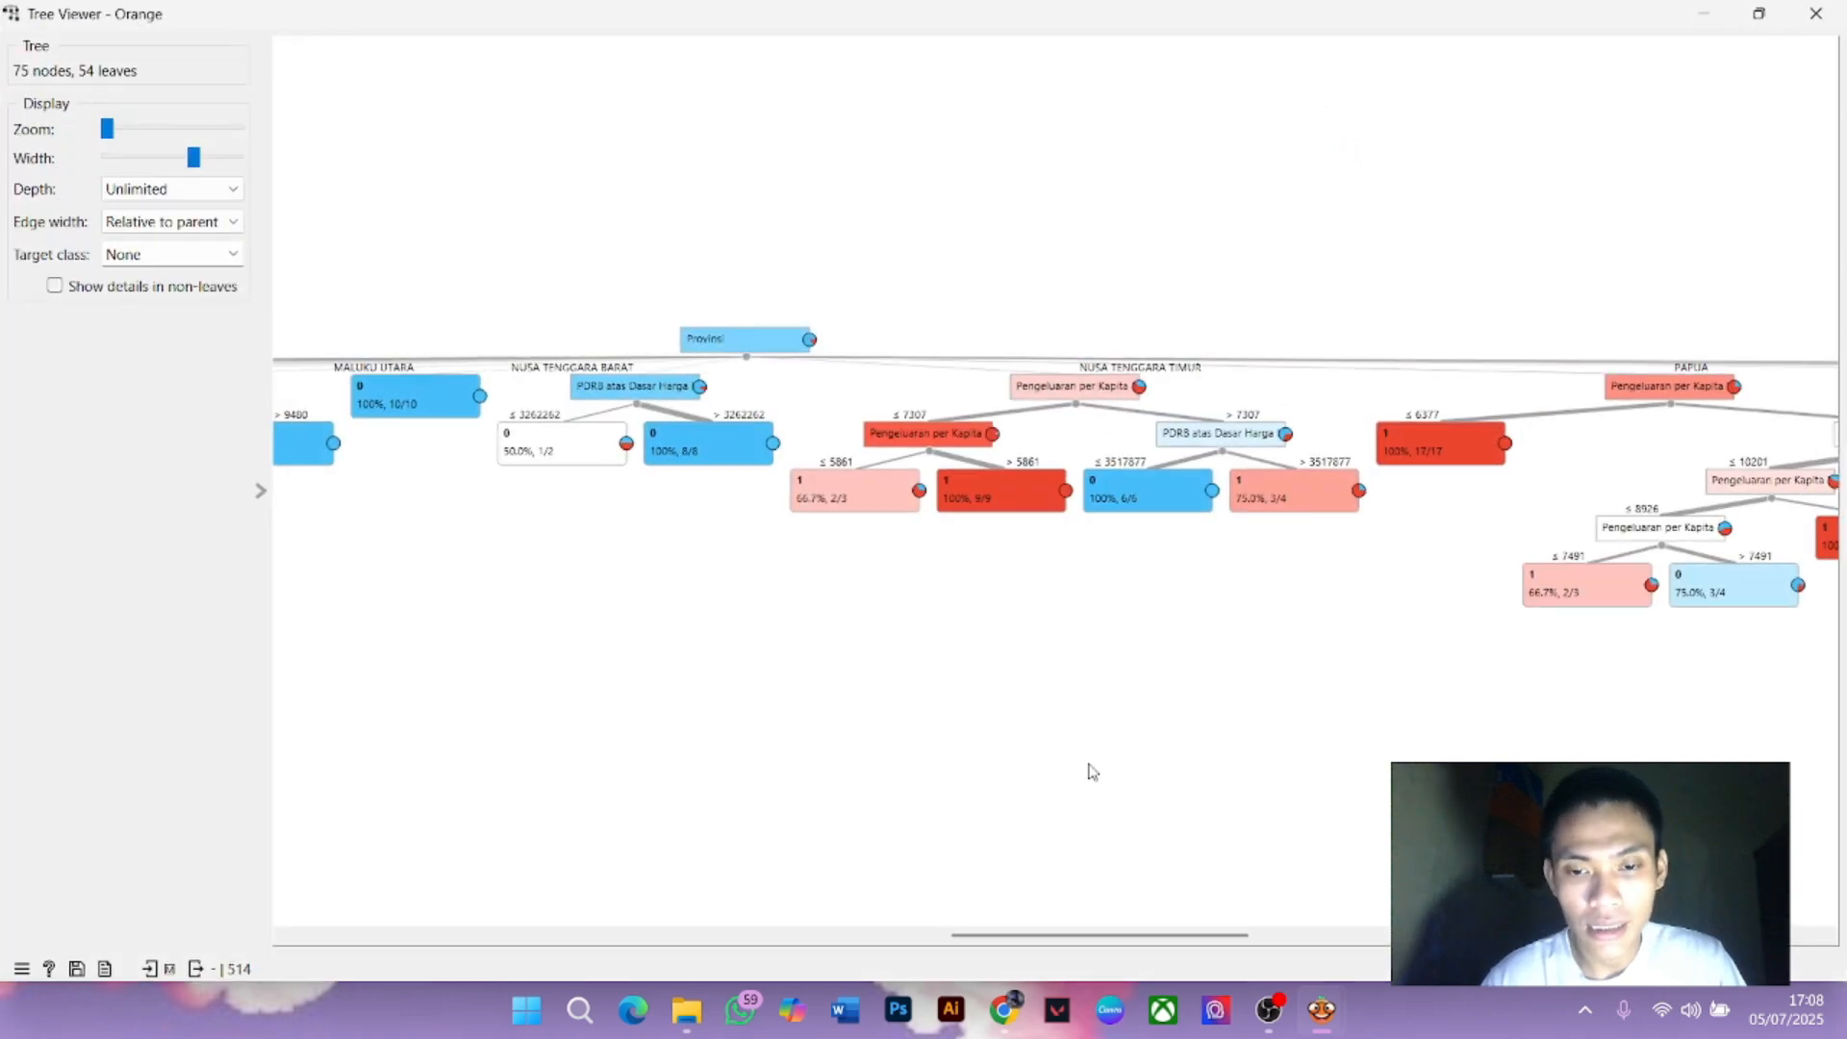
mouse_move(1108, 935)
left_mouse_down()
mouse_move(833, 954)
mouse_move(1135, 952)
left_mouse_up()
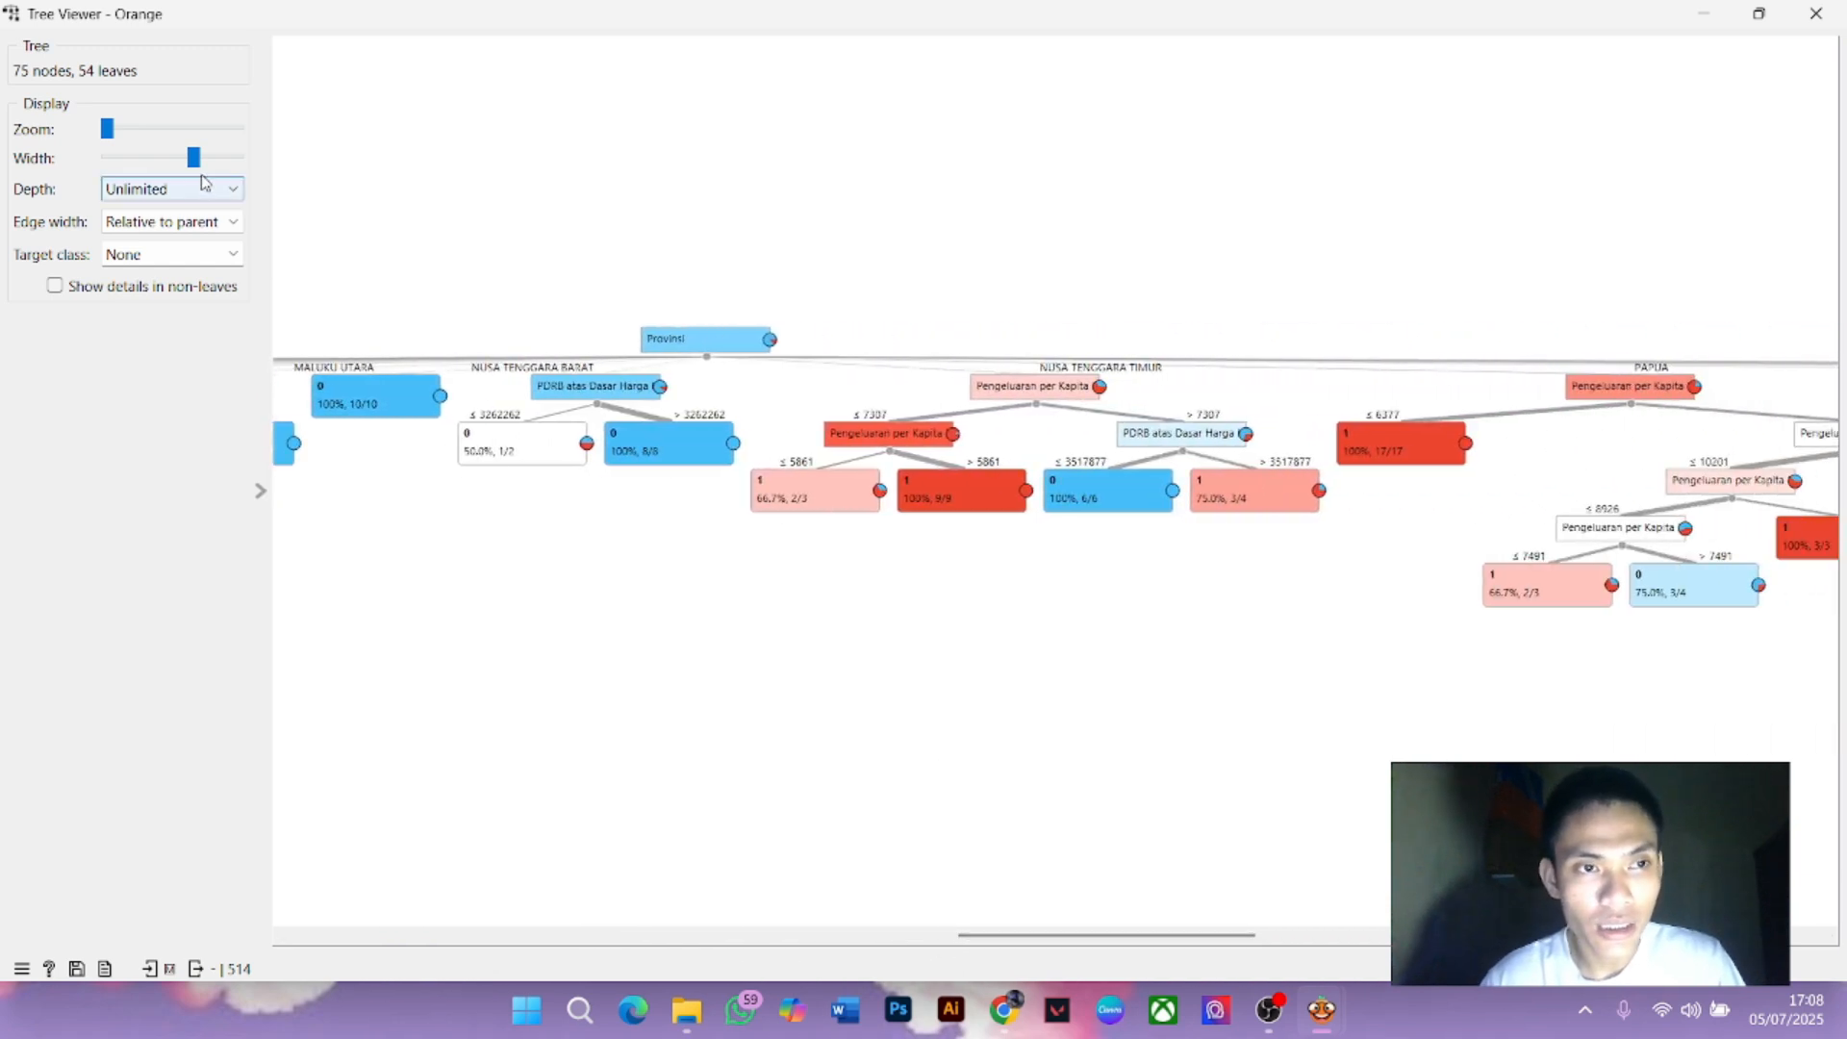
left_click(173, 160)
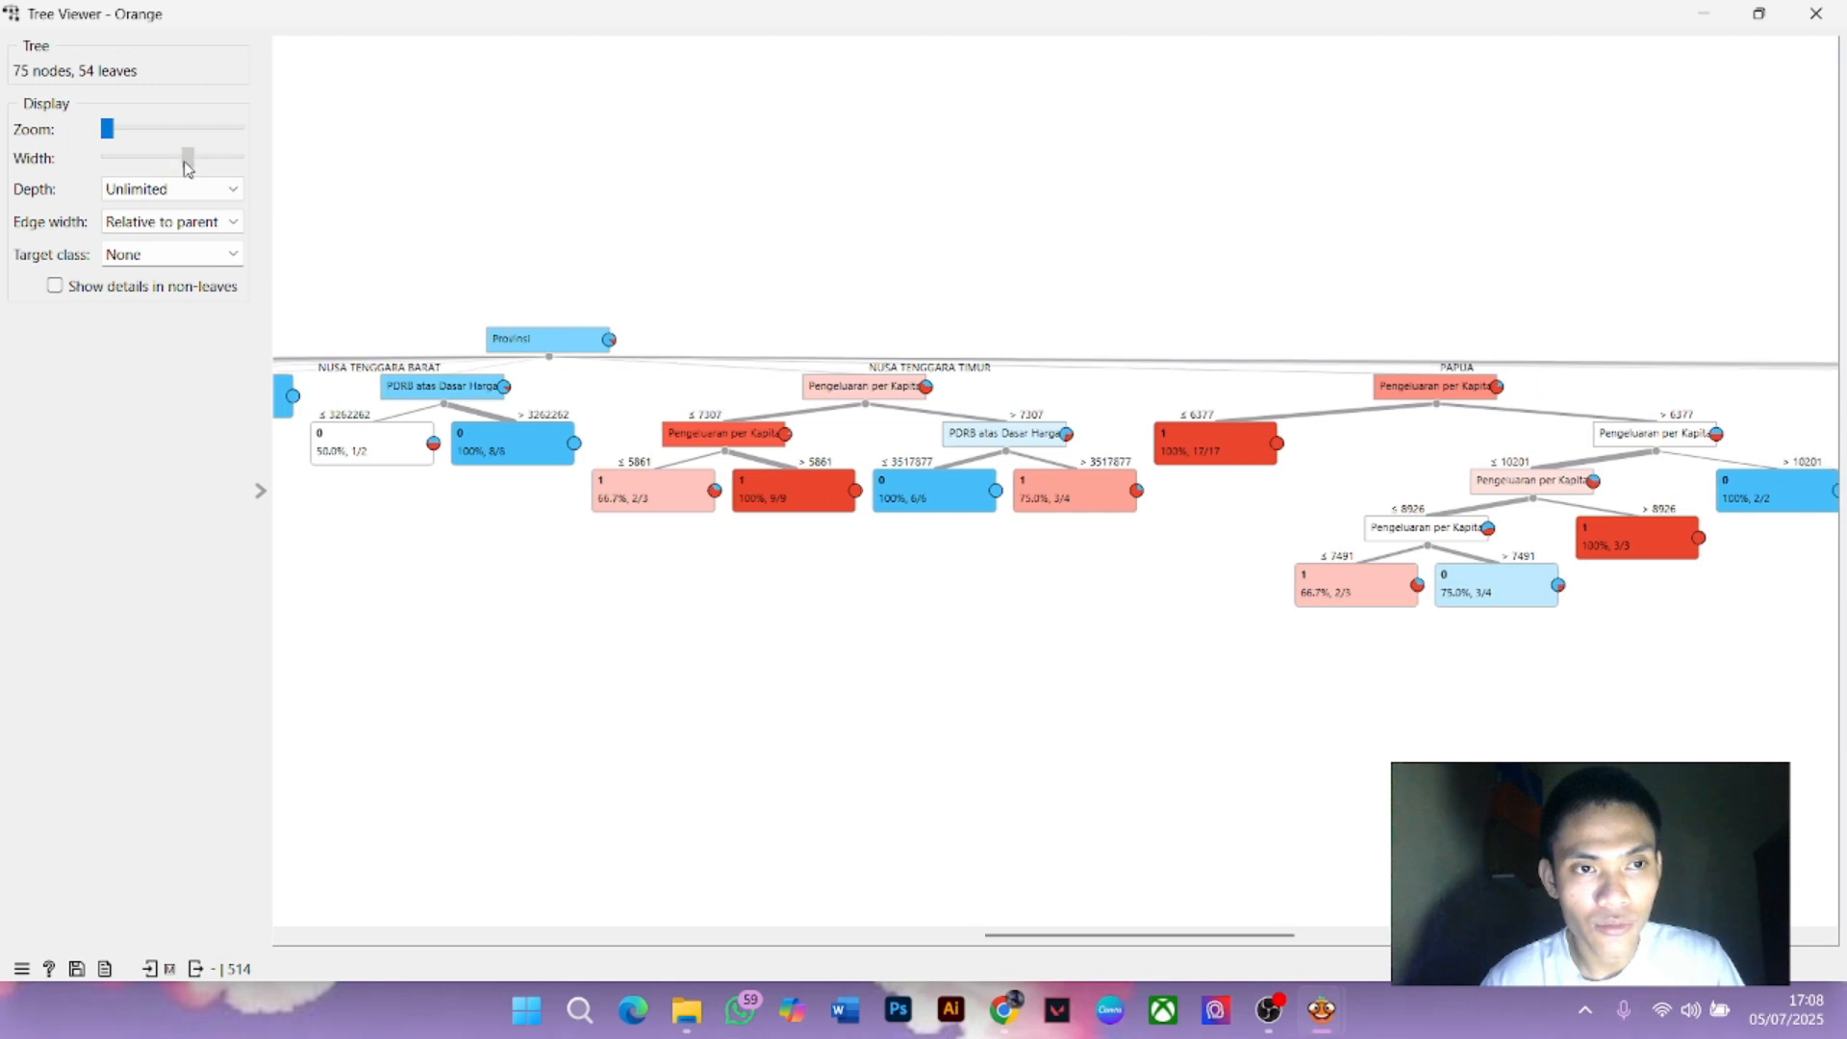
mouse_move(176, 167)
left_mouse_down()
mouse_move(139, 169)
mouse_move(167, 165)
left_mouse_up()
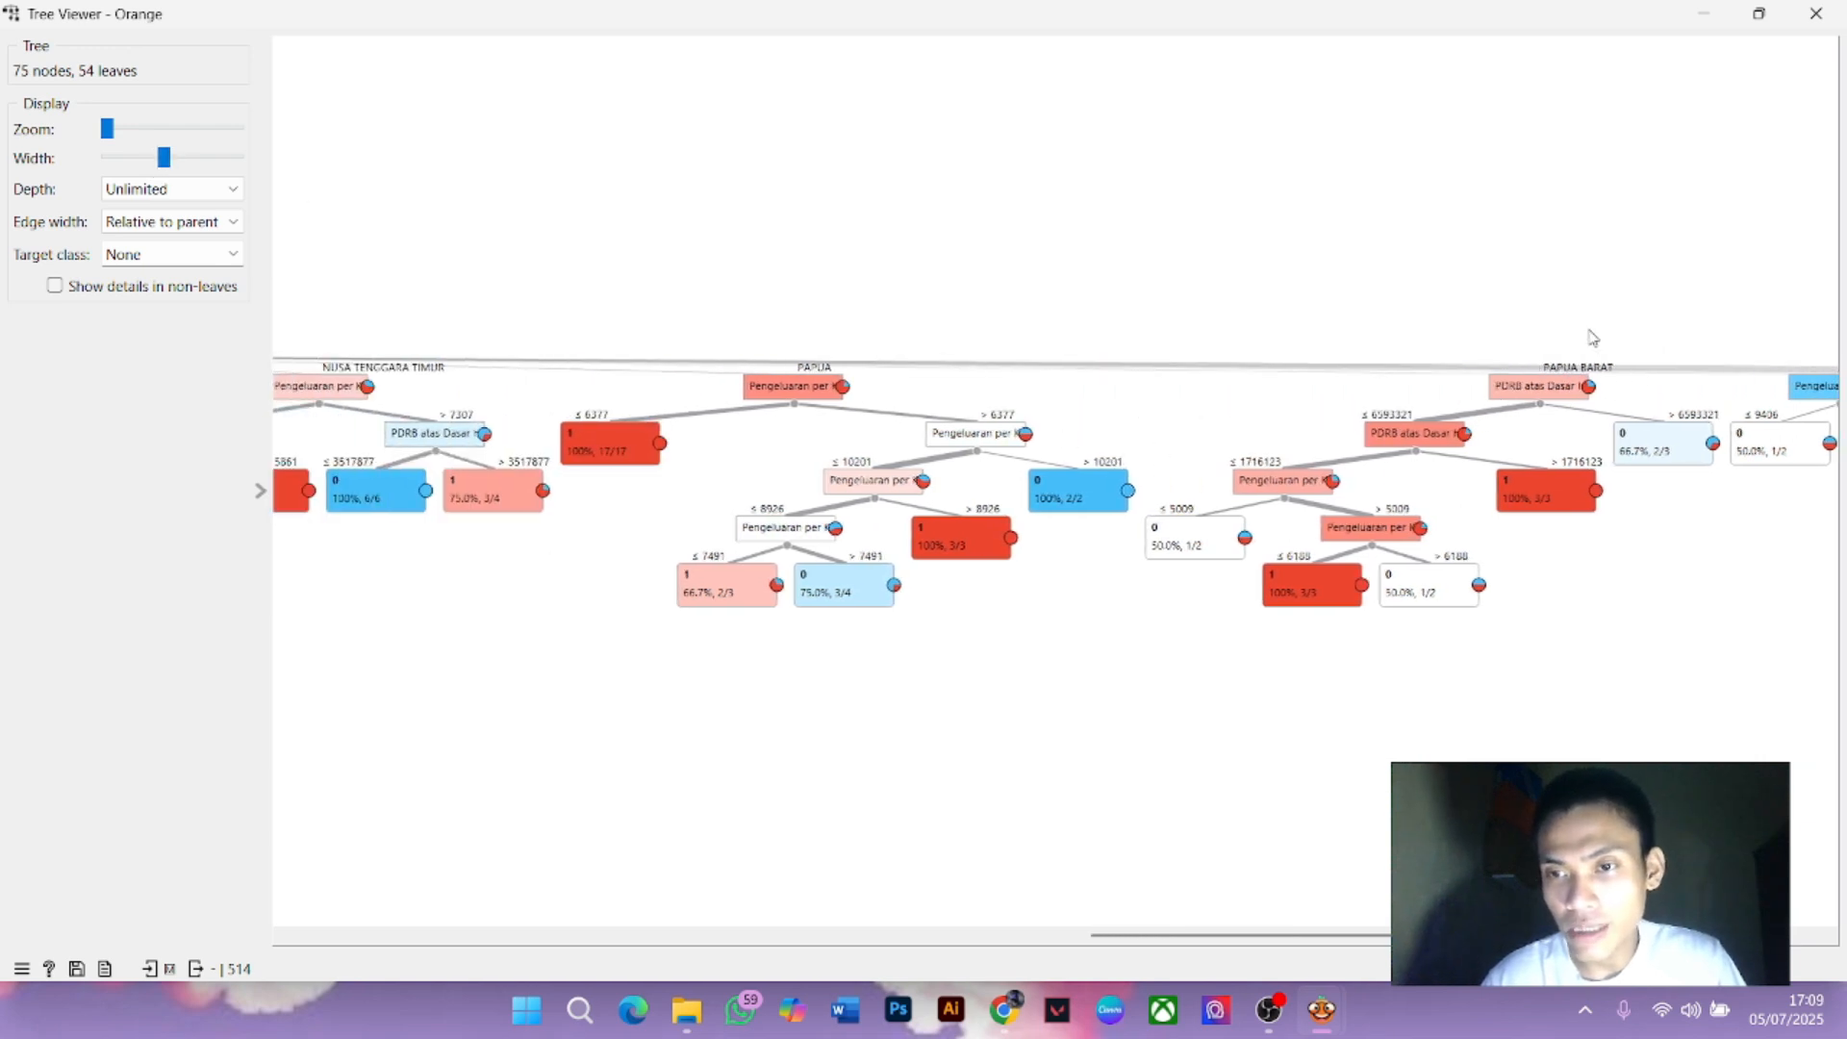
left_click(1576, 397)
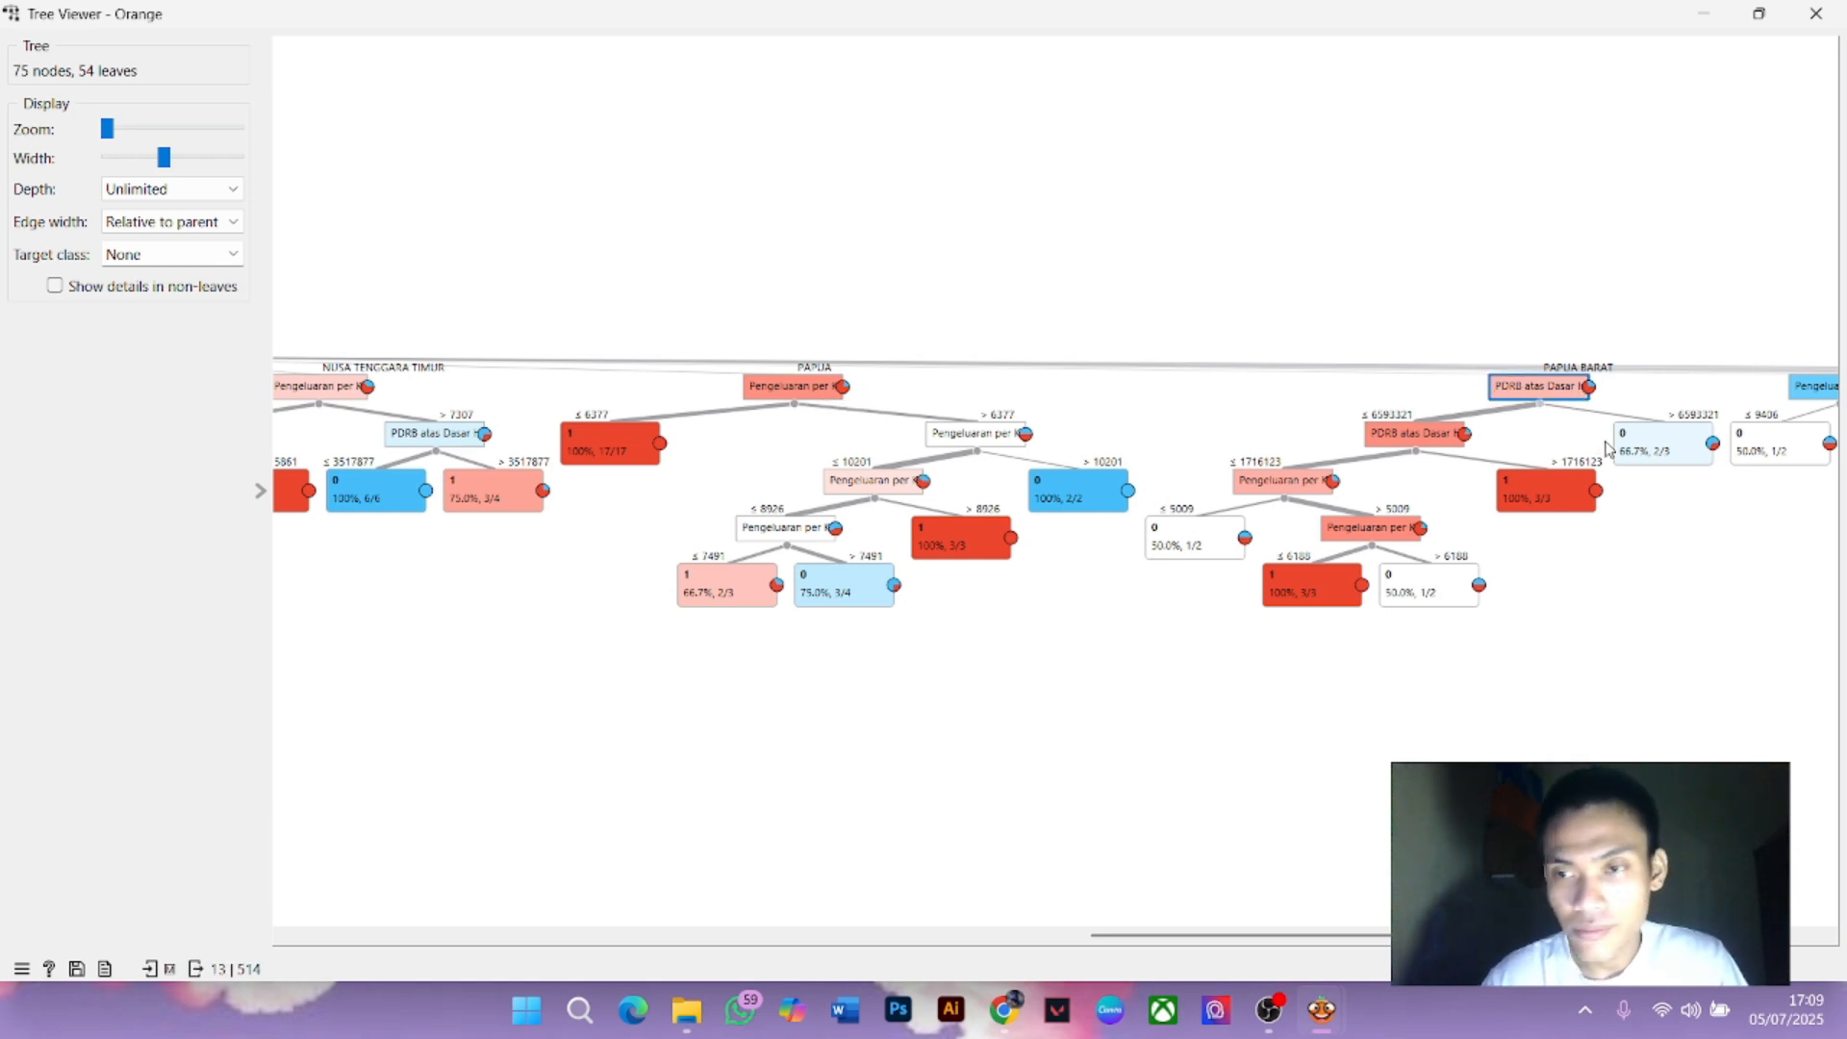
left_click(1452, 440)
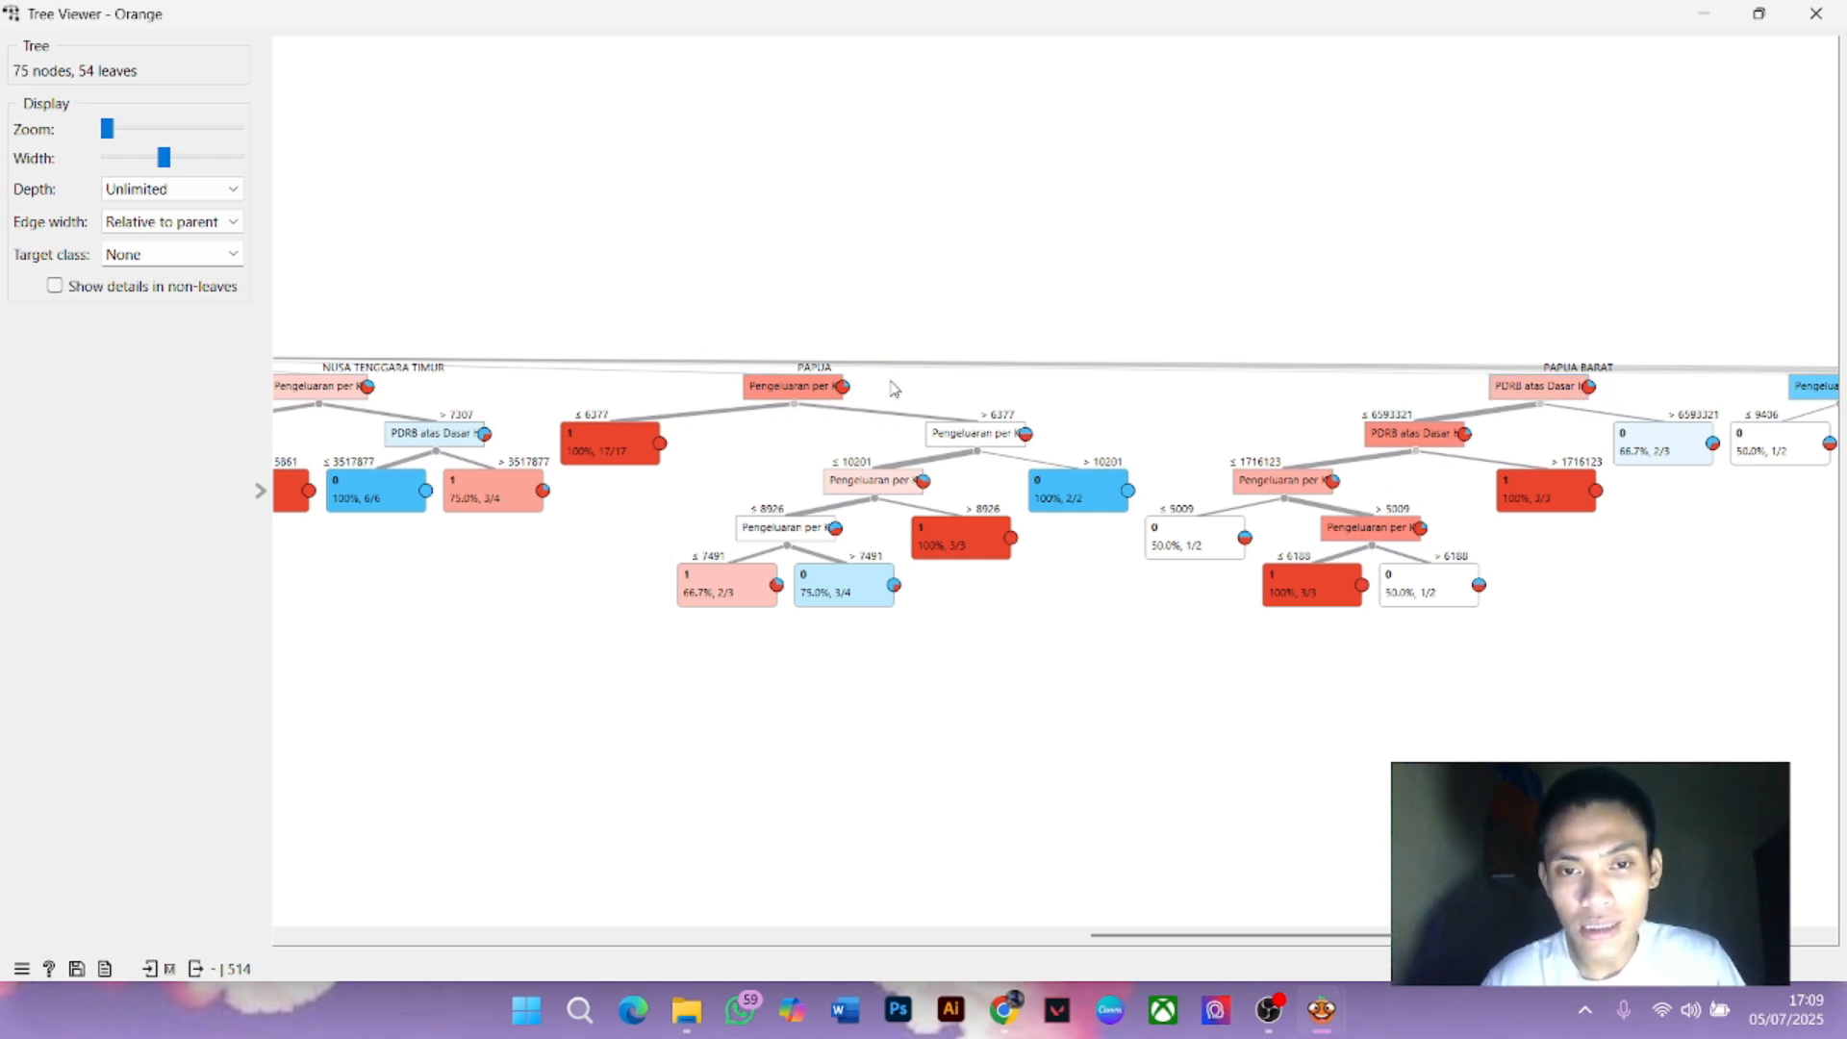
left_click_drag(1146, 935, 1066, 938)
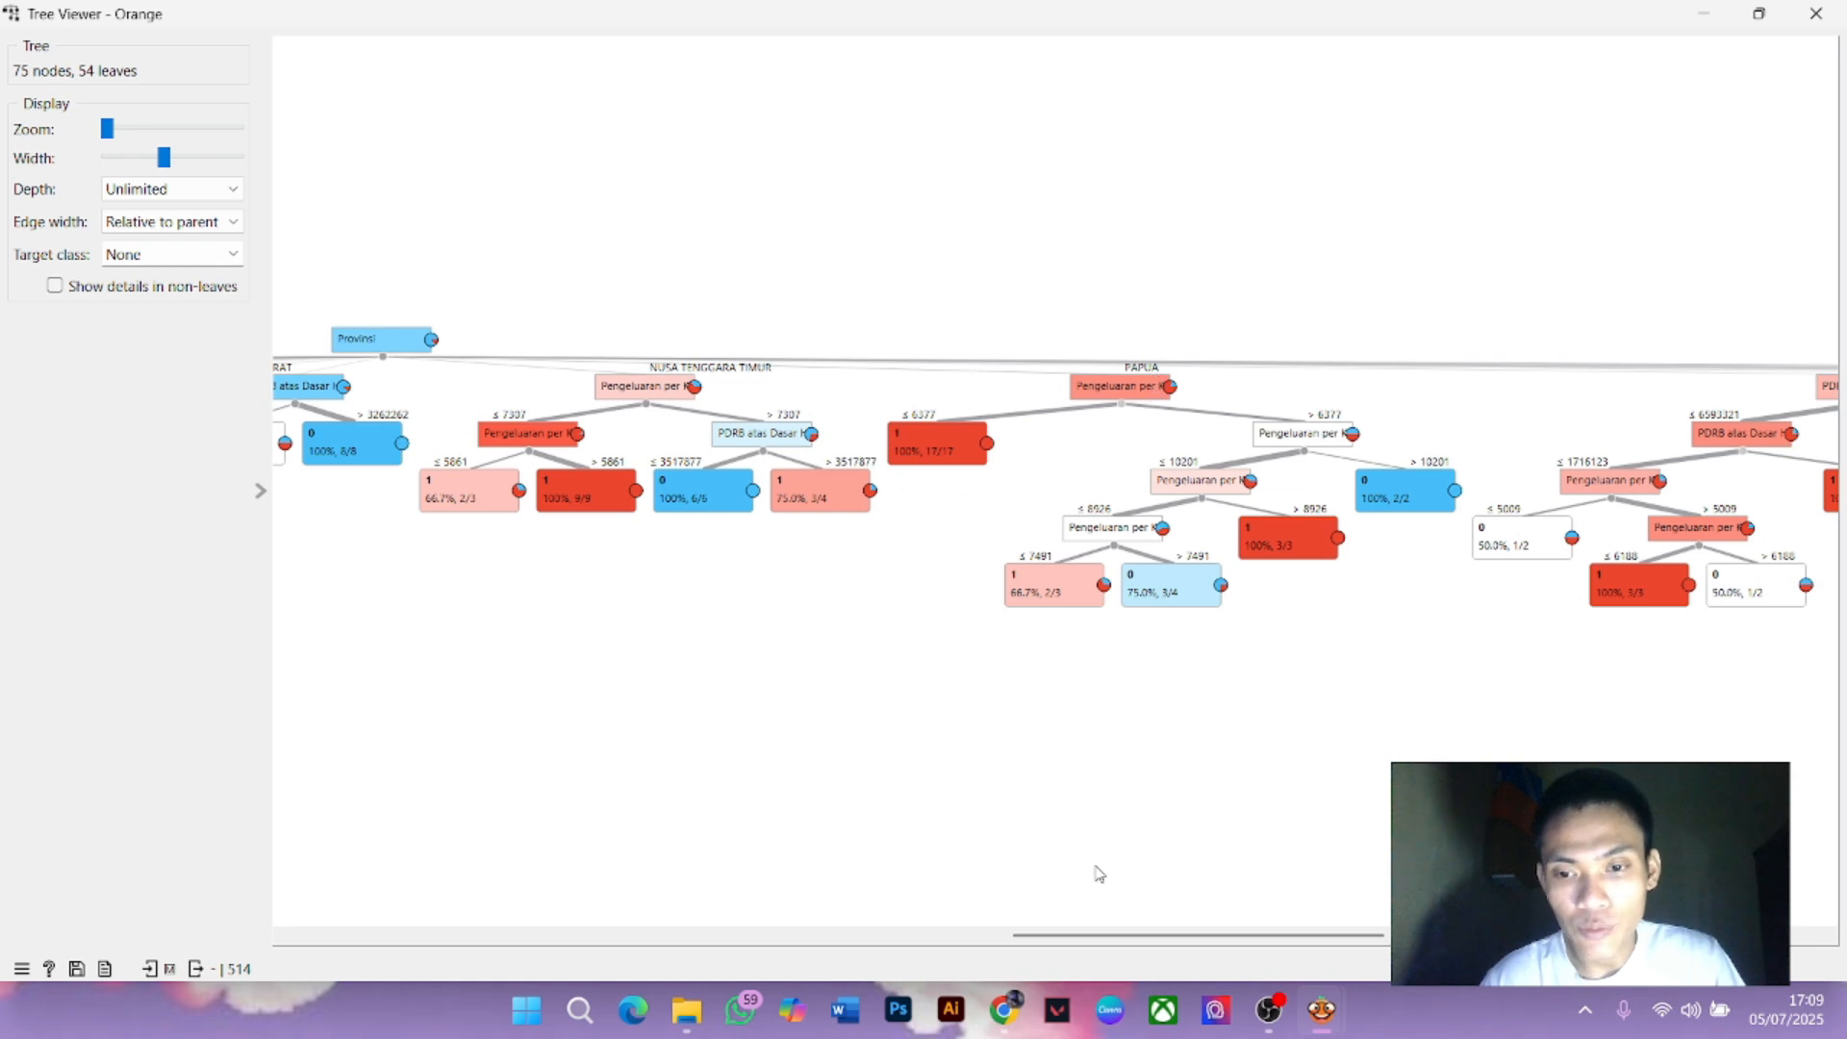
left_click_drag(1104, 935, 860, 929)
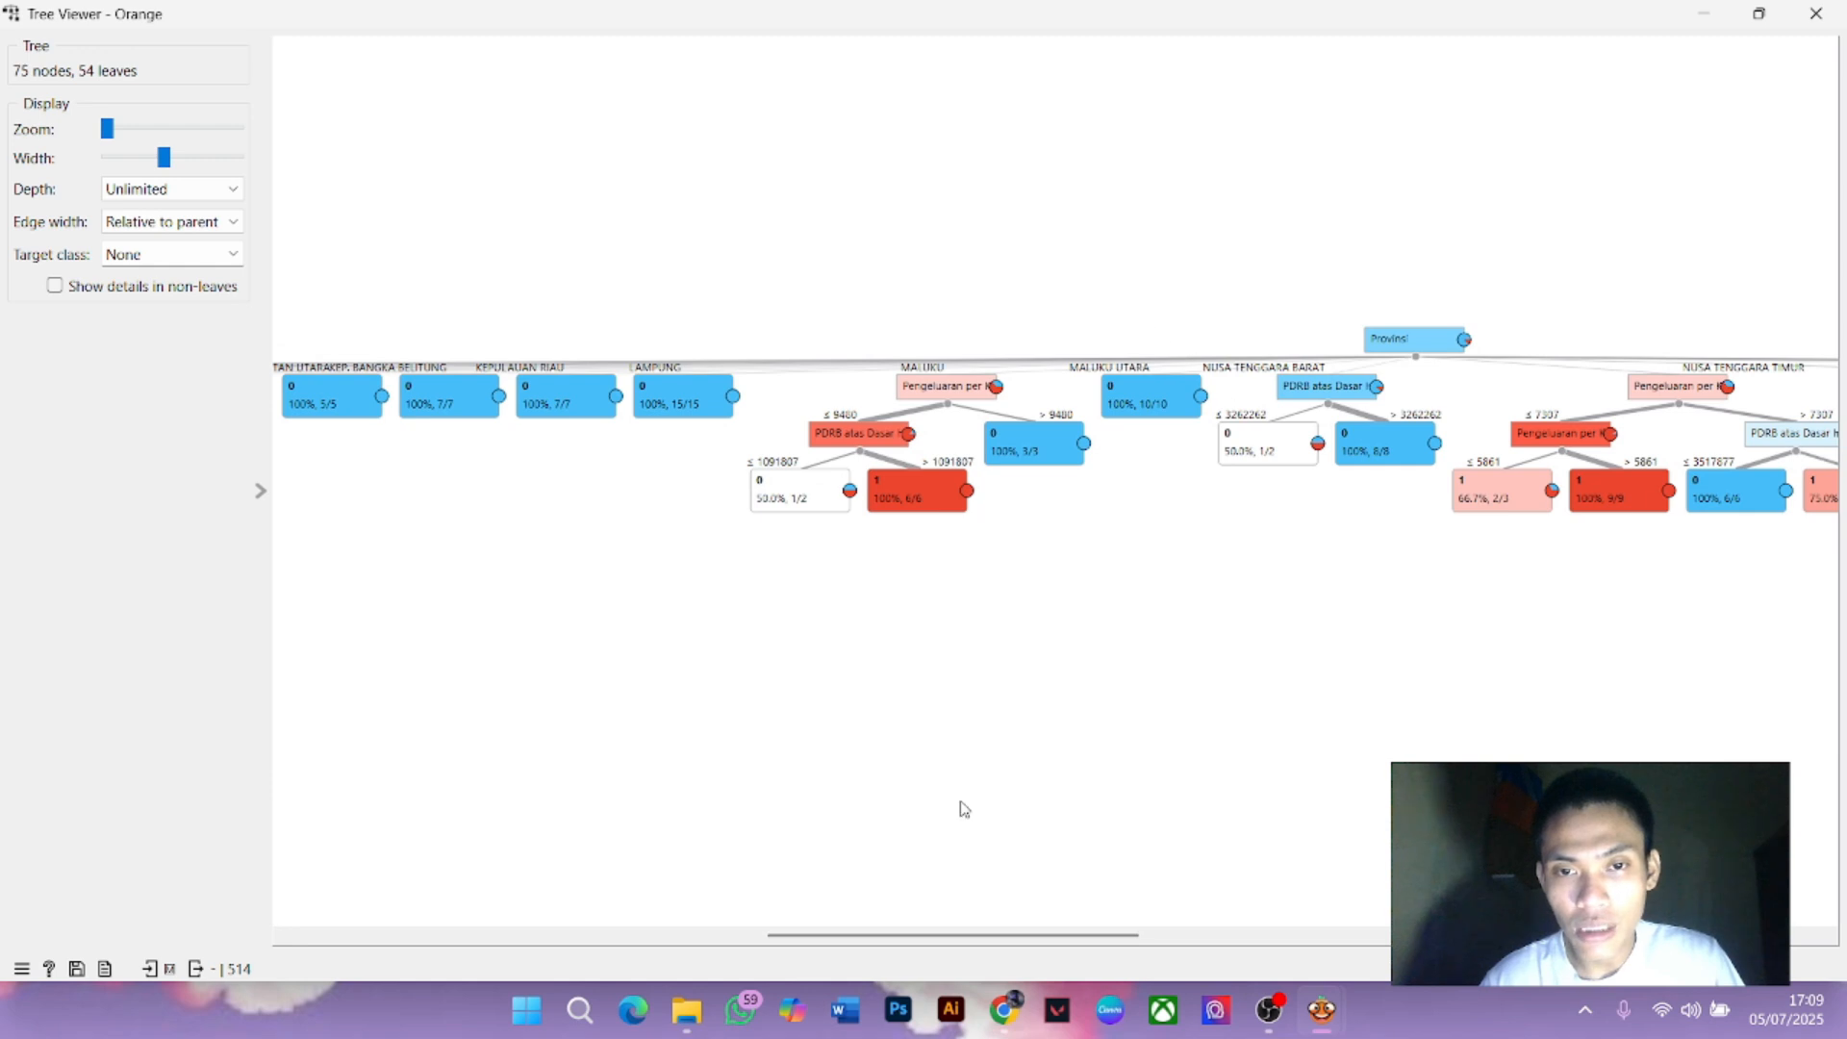
left_click_drag(951, 942, 393, 909)
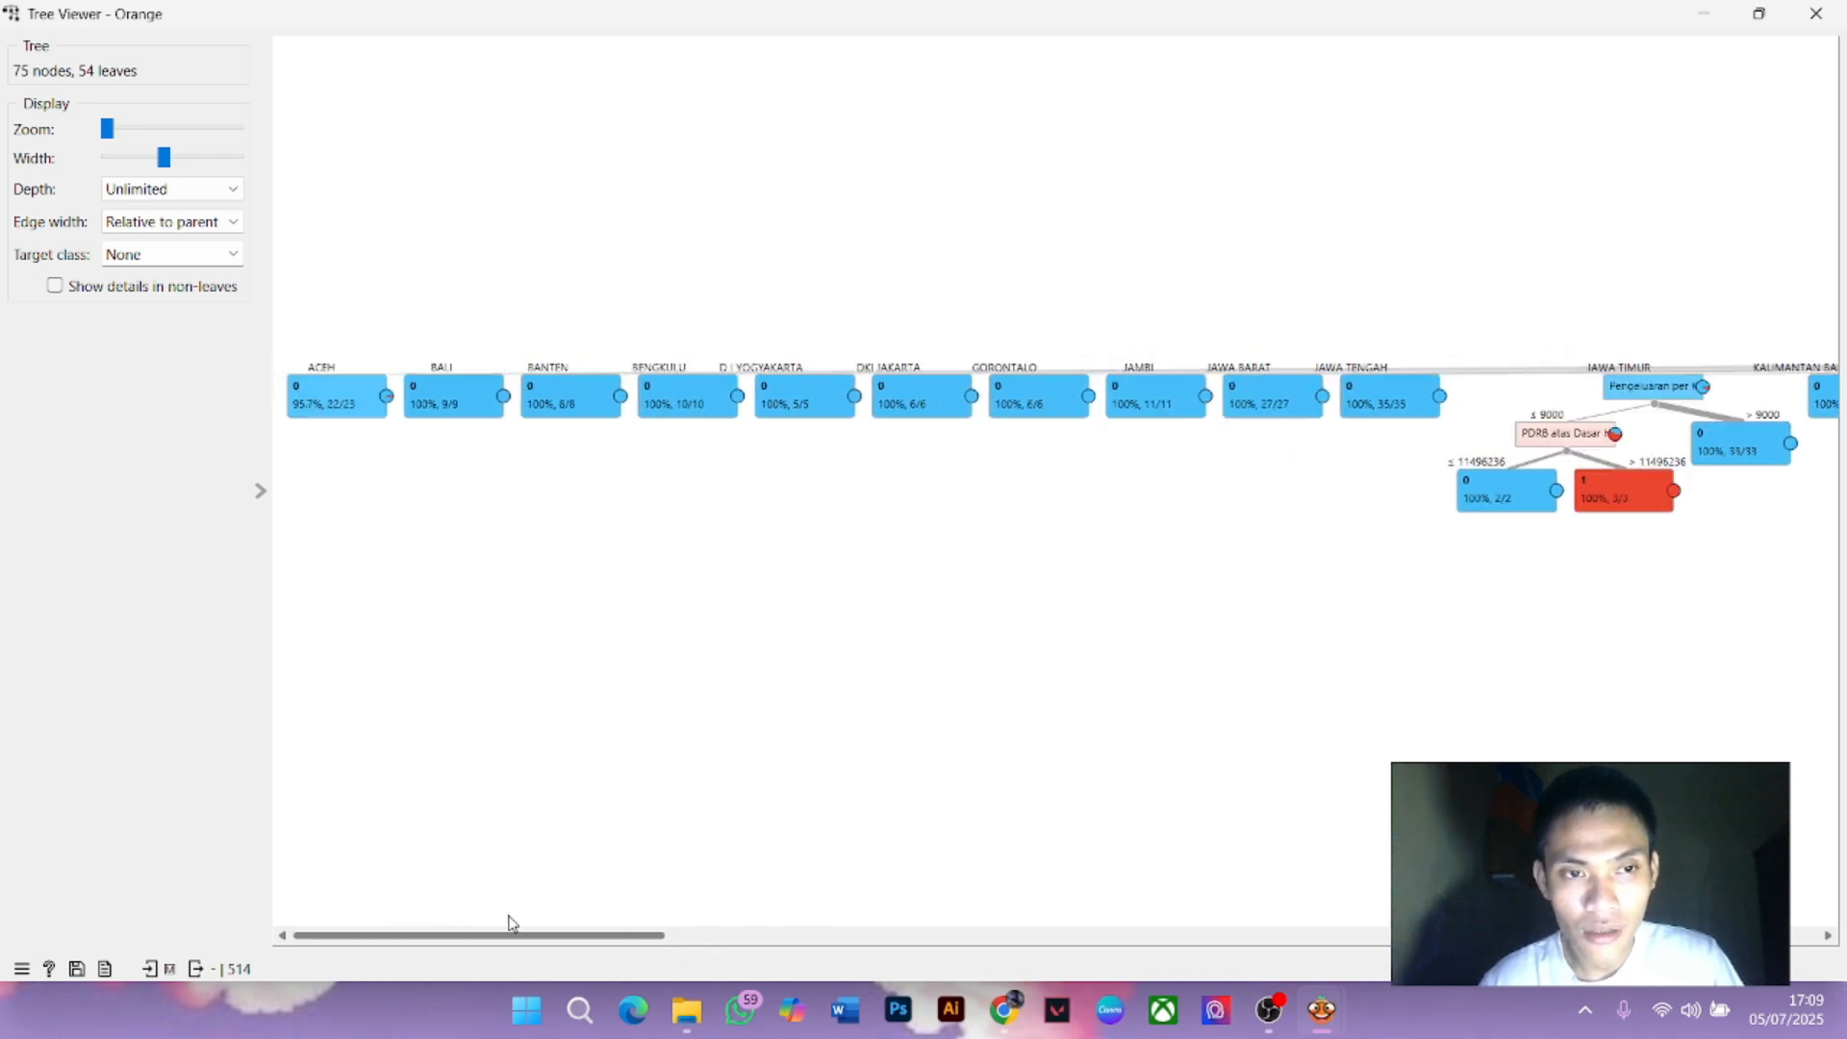
left_click_drag(511, 925, 1664, 931)
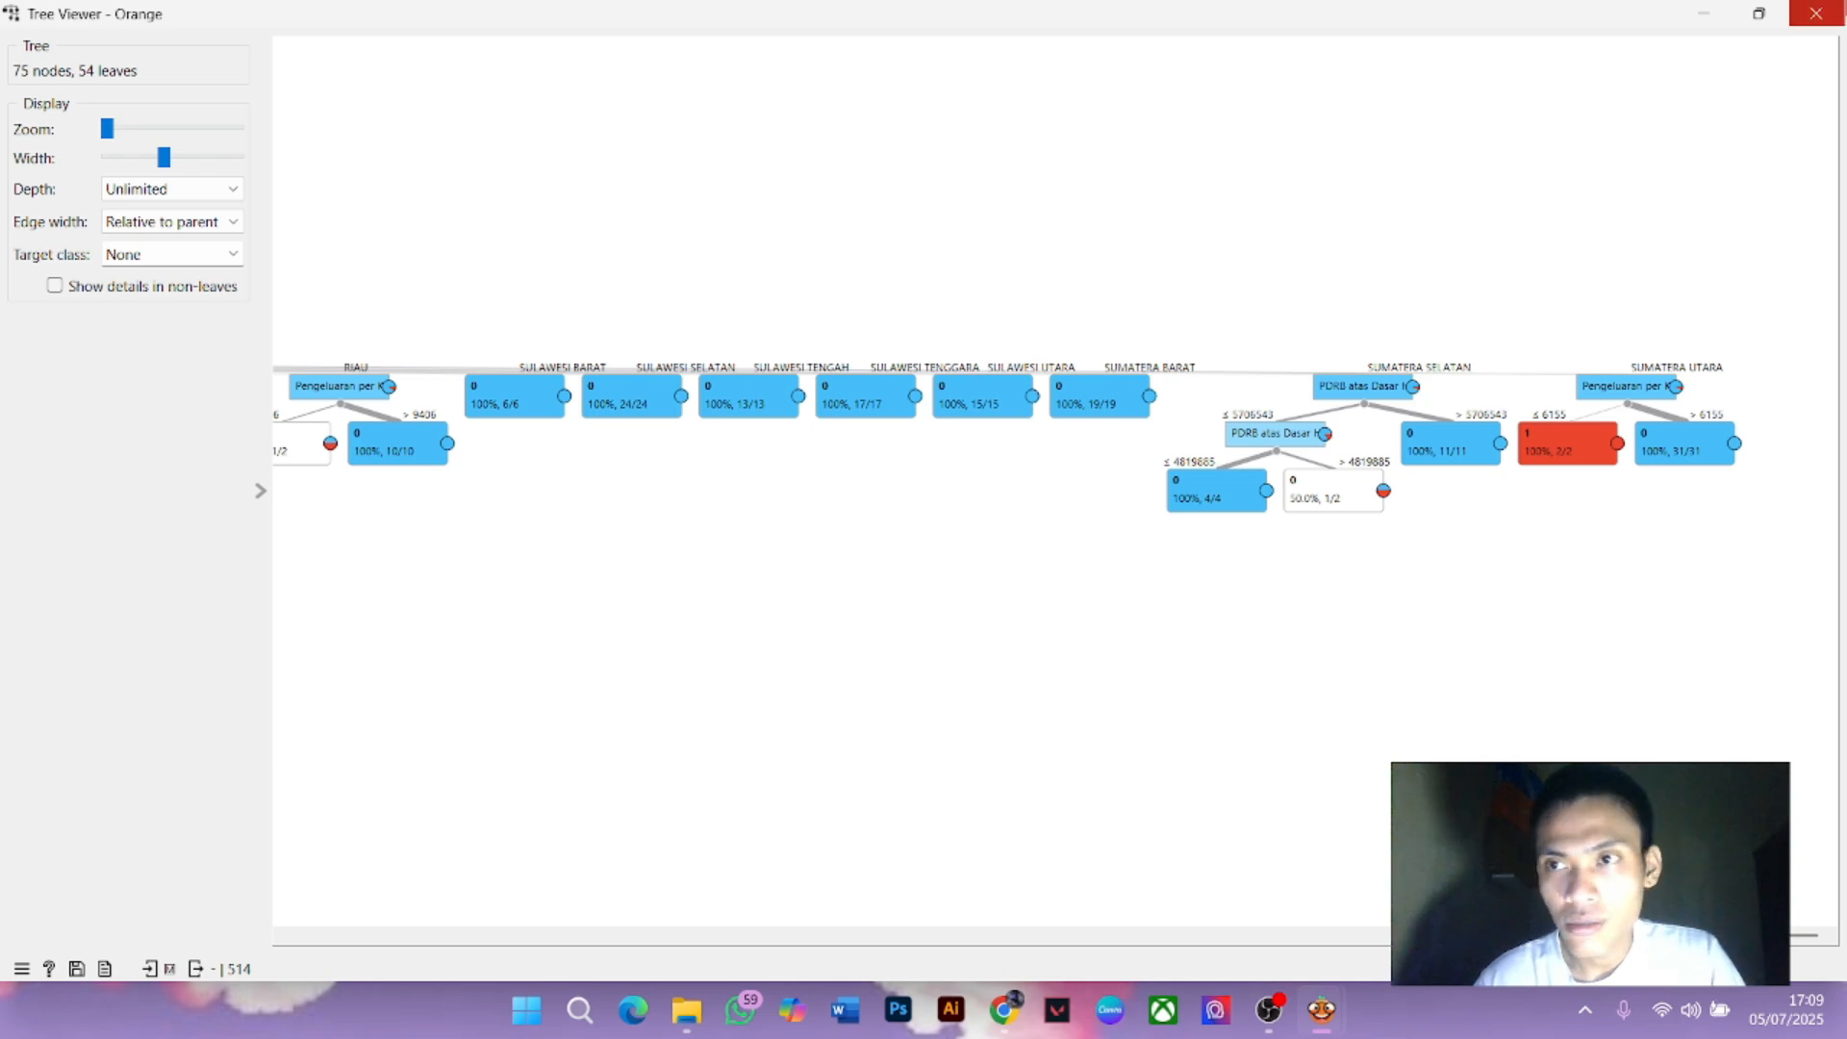
left_click(1815, 13)
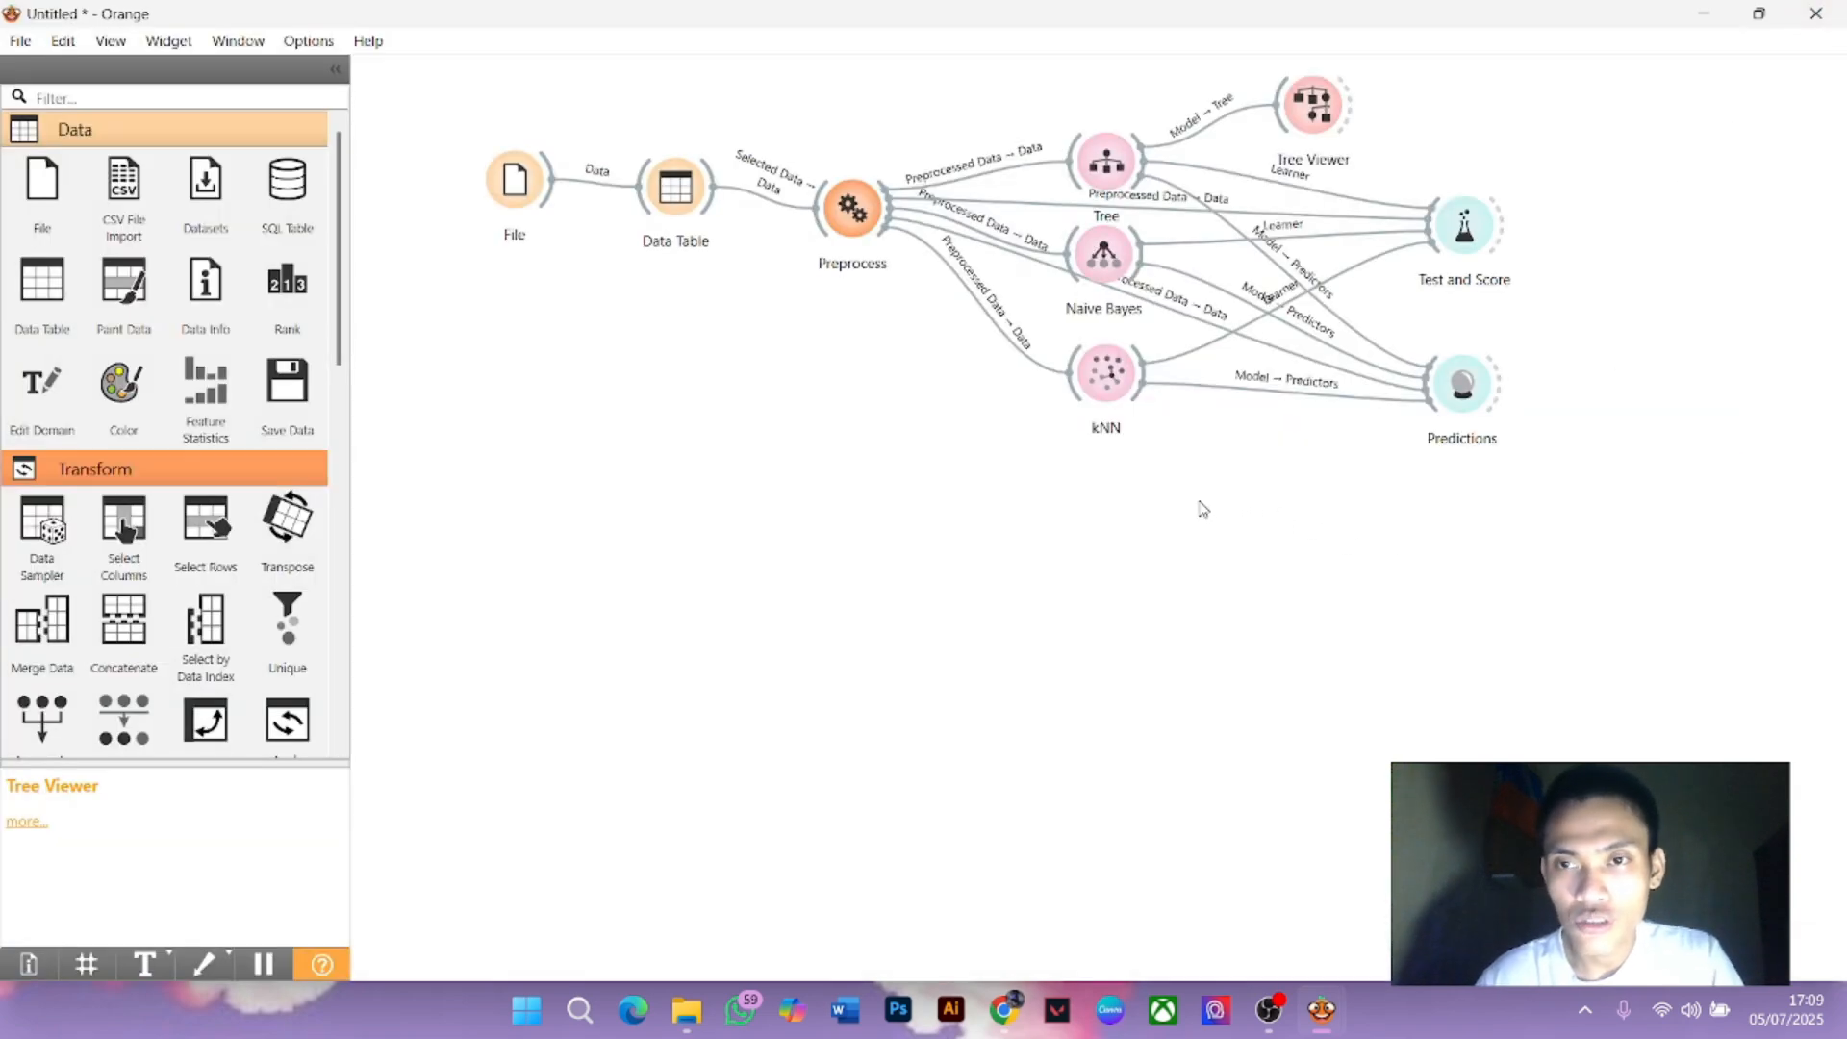
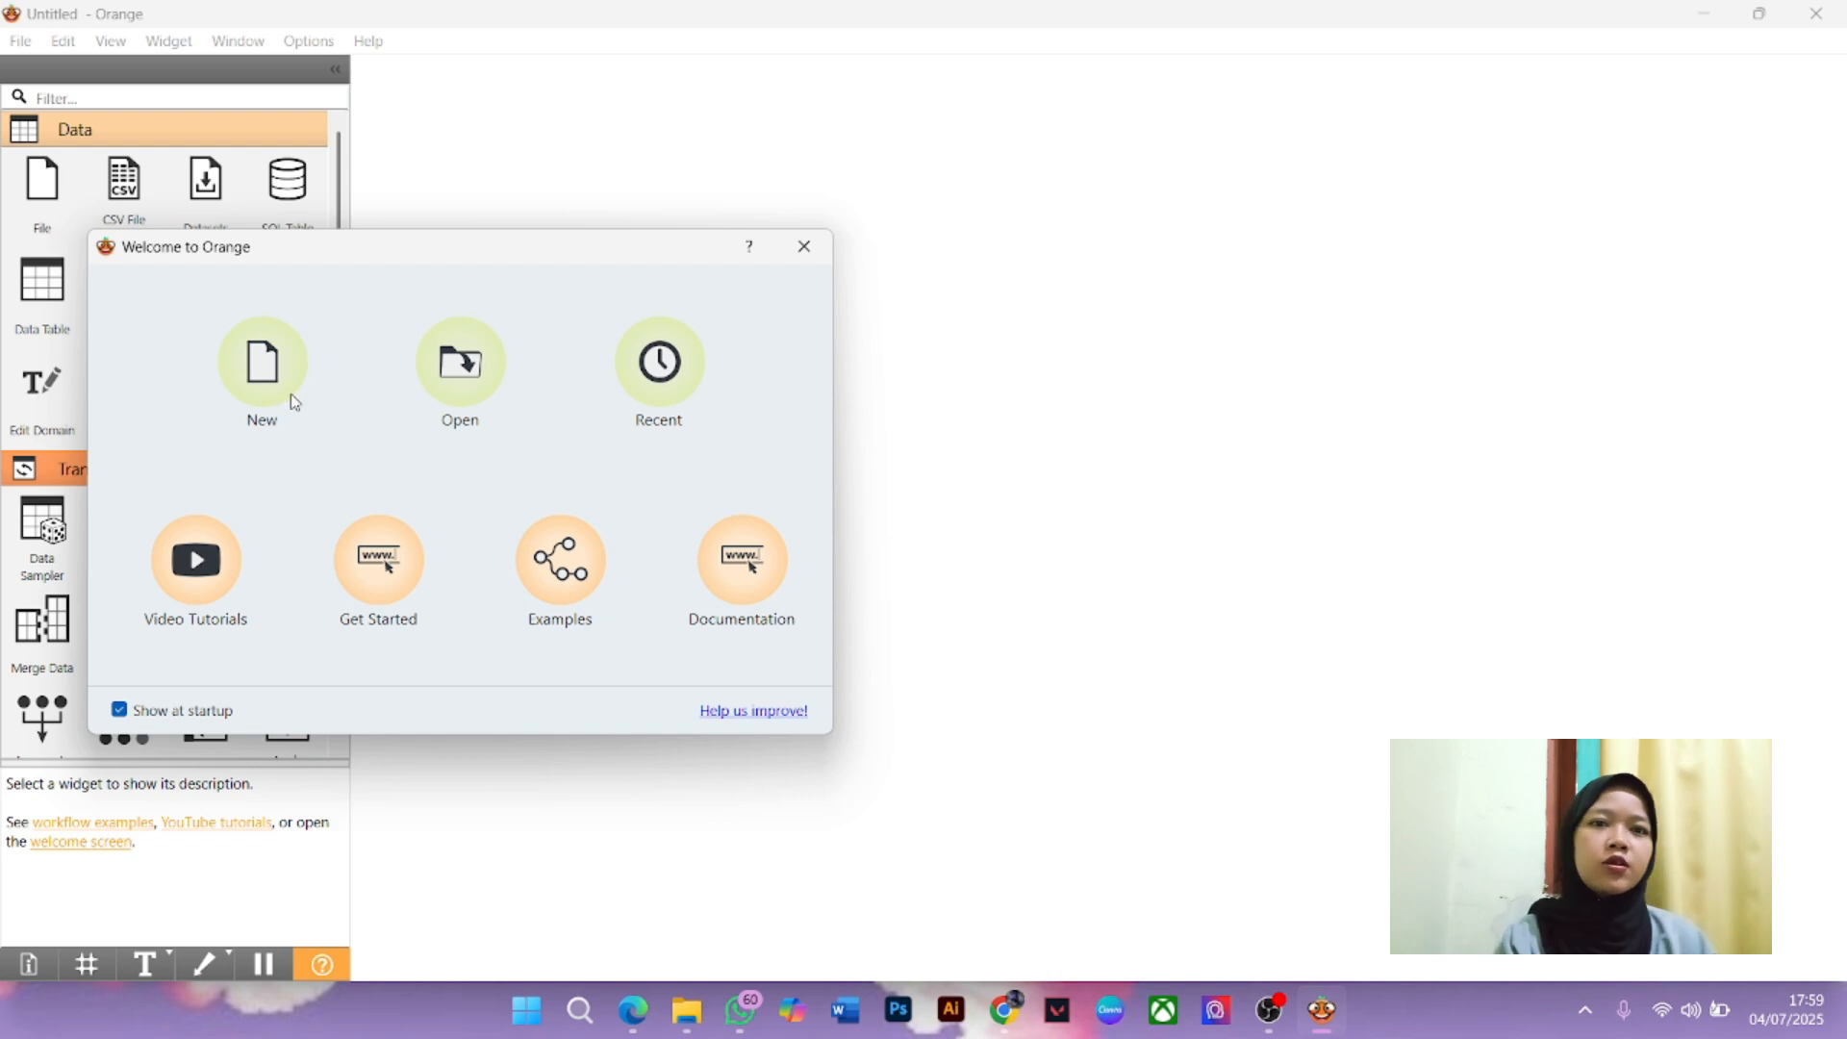
Choose New on the Welcome to Orange screen to open an empty untitled workflow
left_click(293, 403)
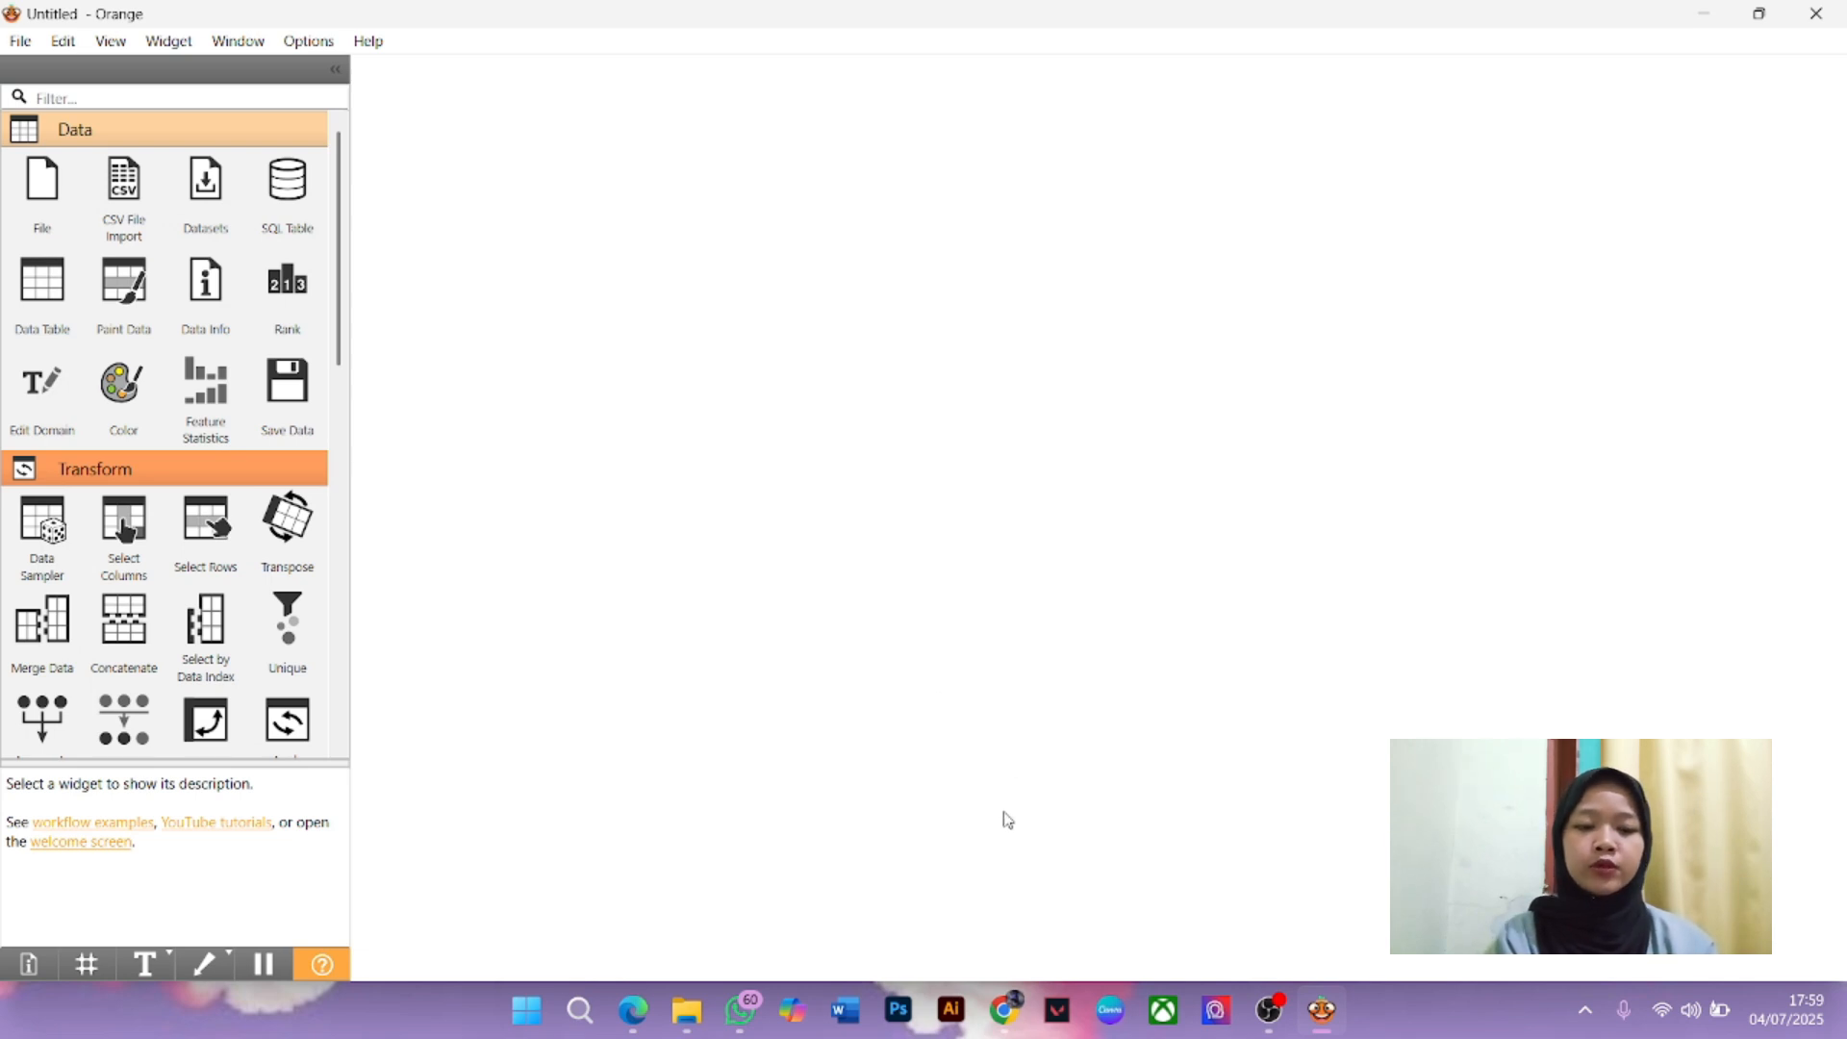
Go to Kaggle datasets in the browser and search for 'hasil spmb 2024'
left_click(1005, 1012)
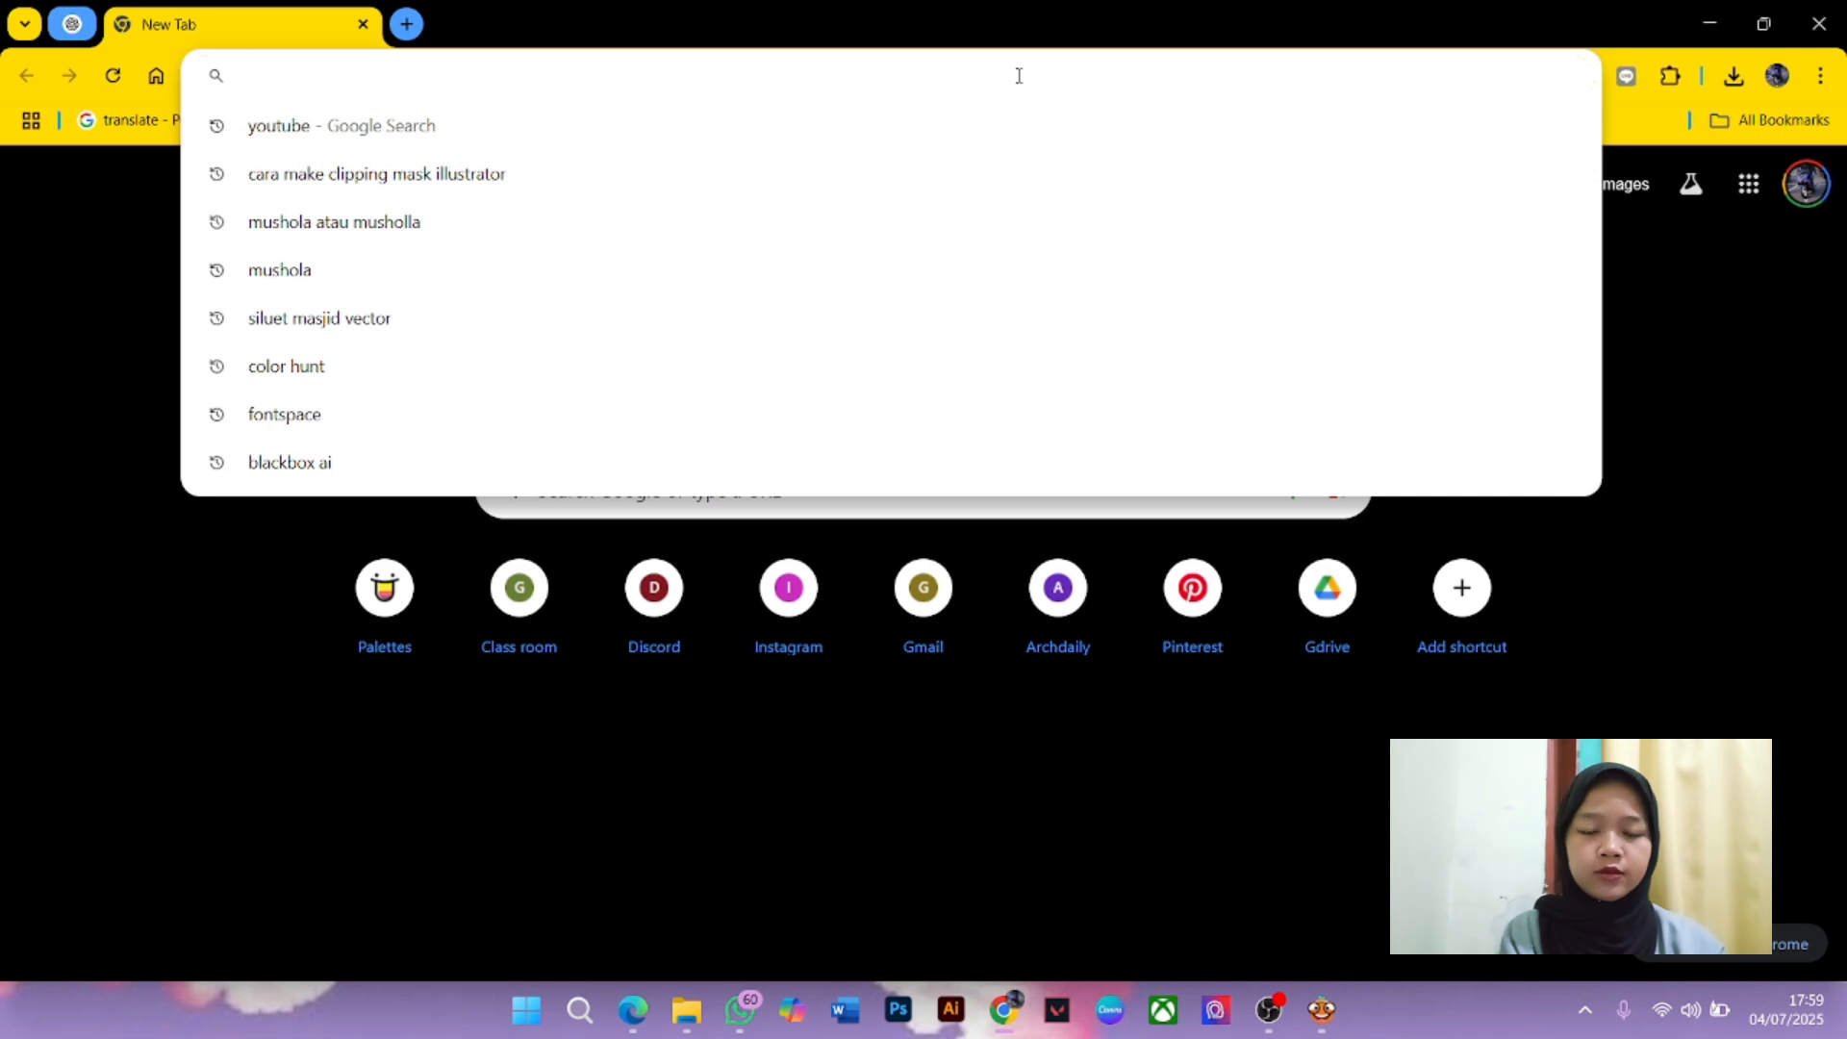
type("ka")
key("Return")
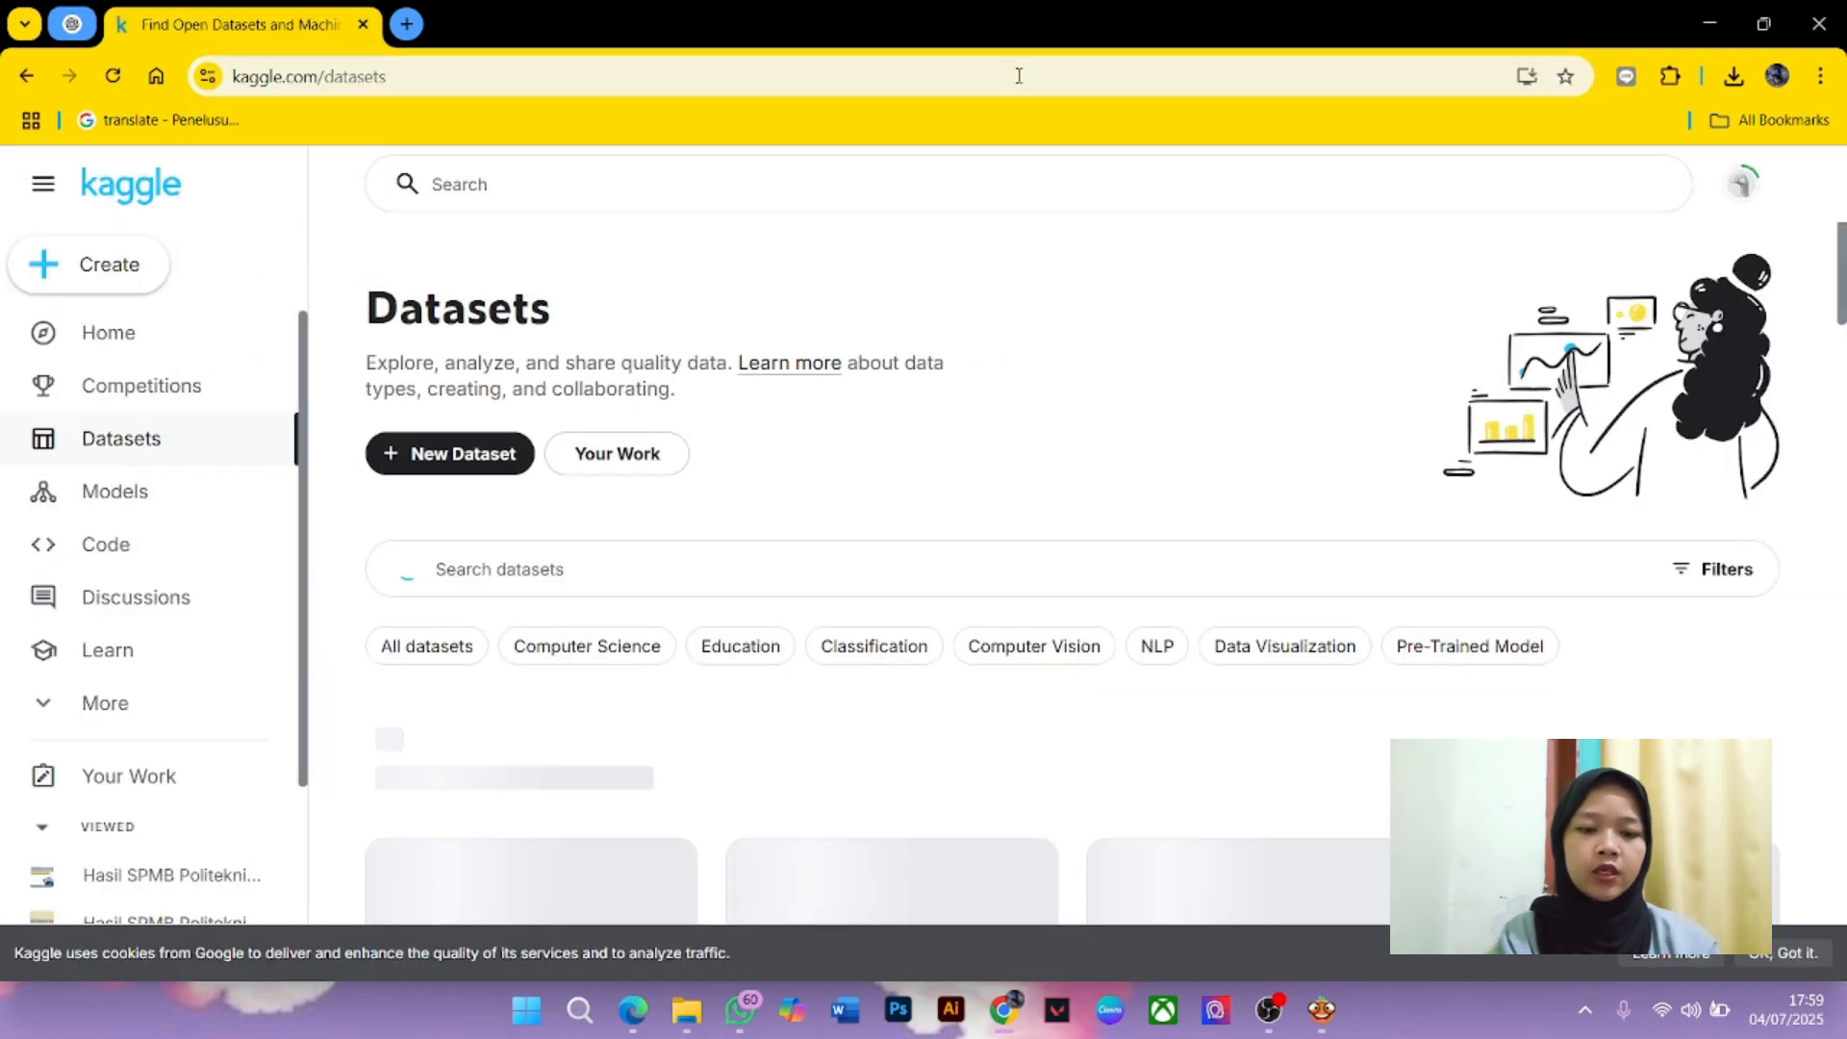
left_click(974, 193)
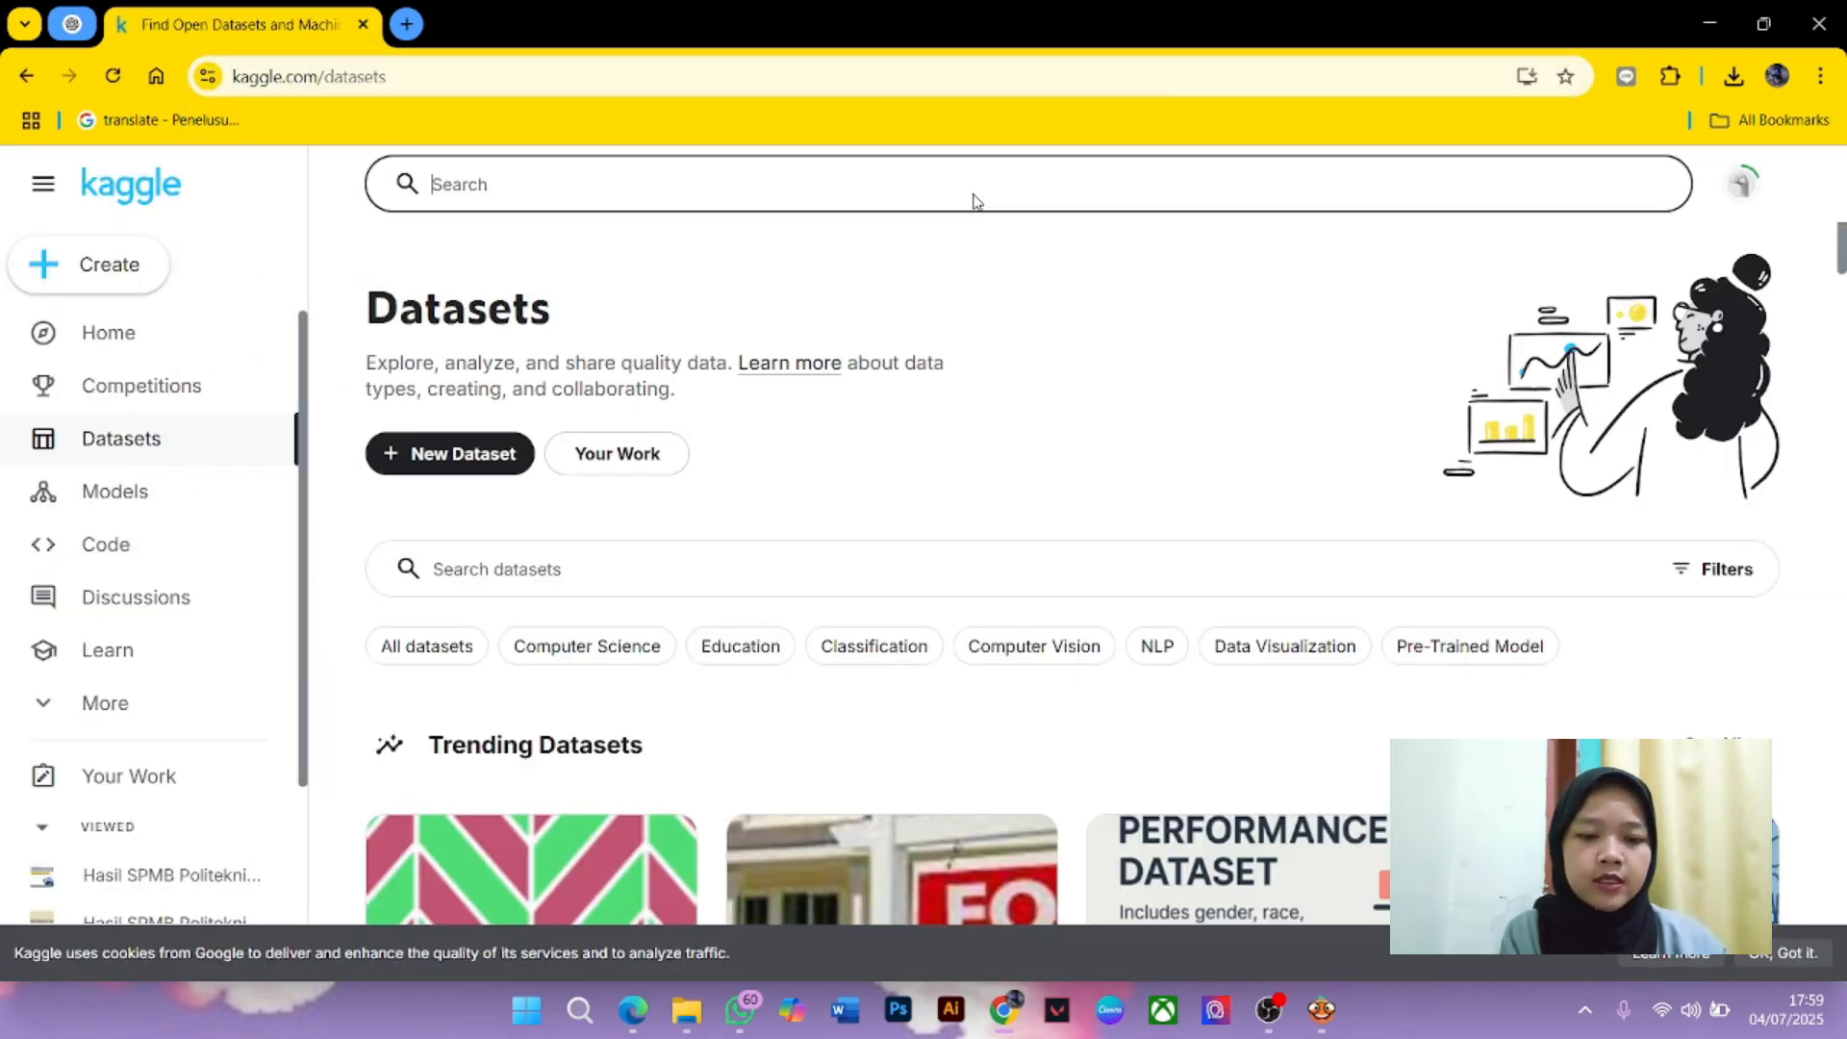
type("has")
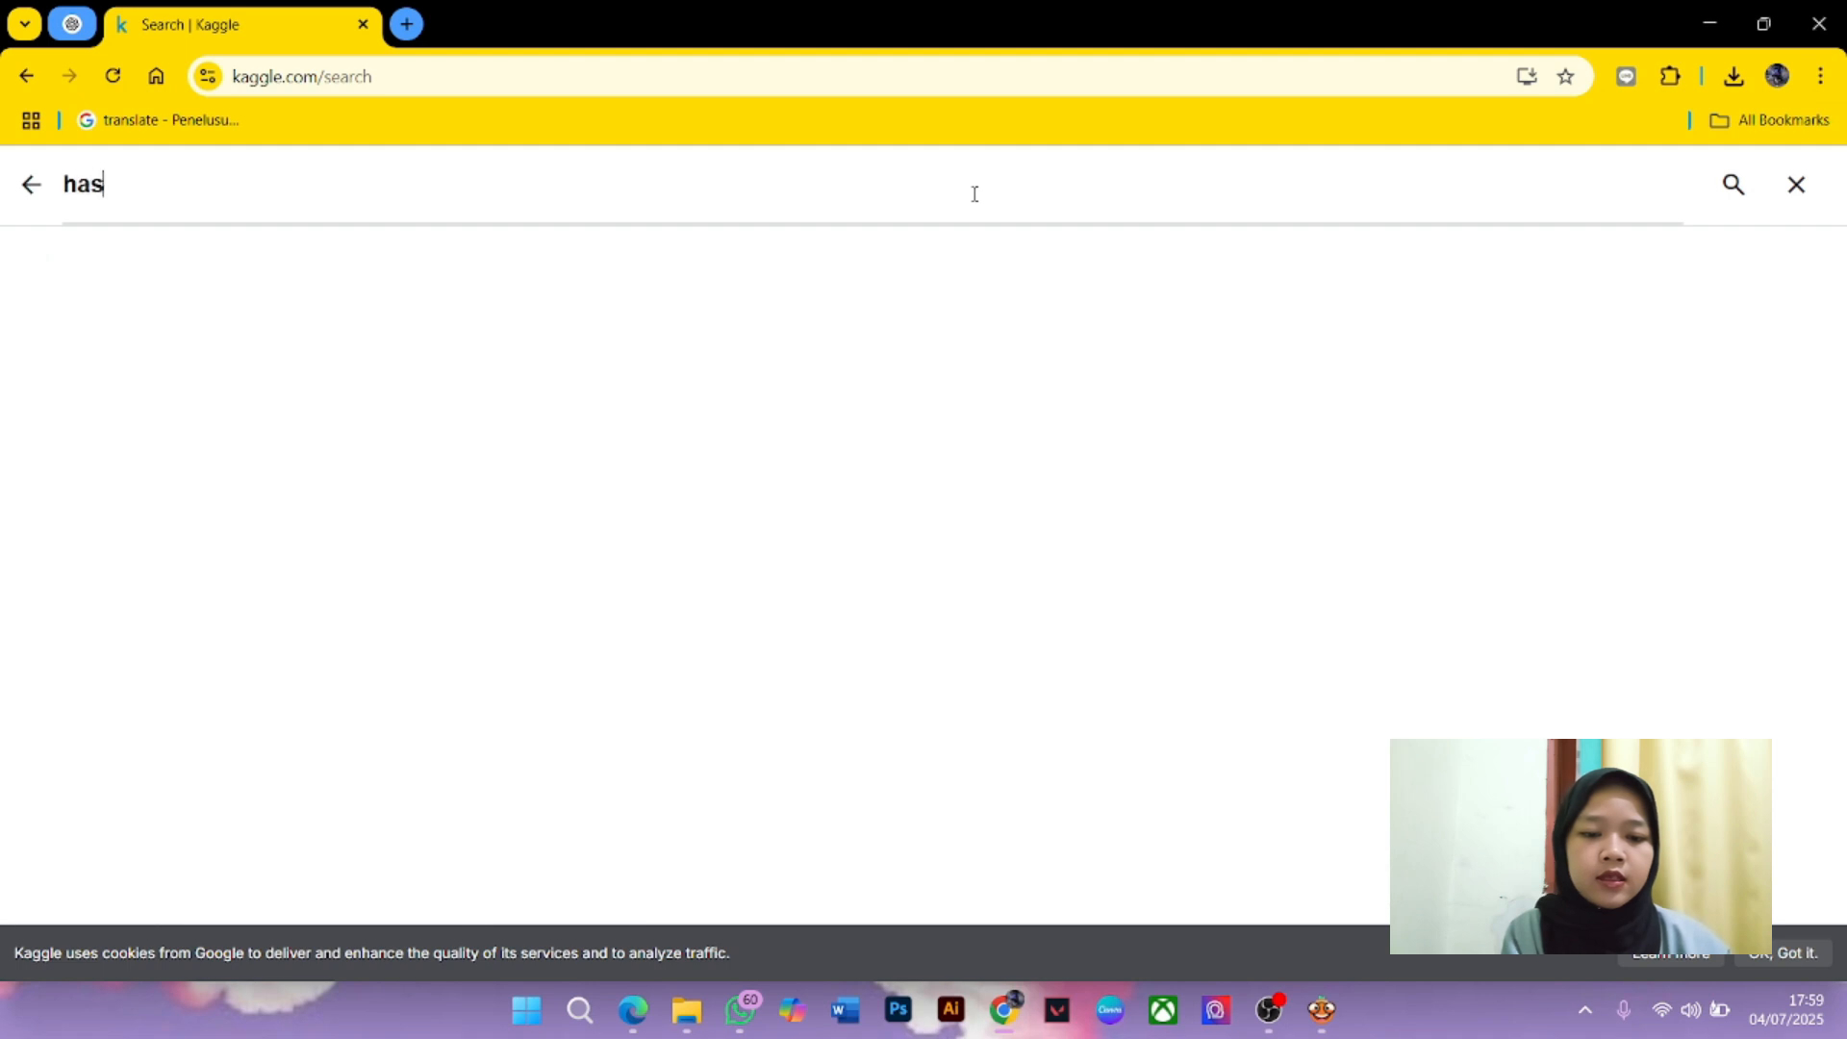
type("il spm")
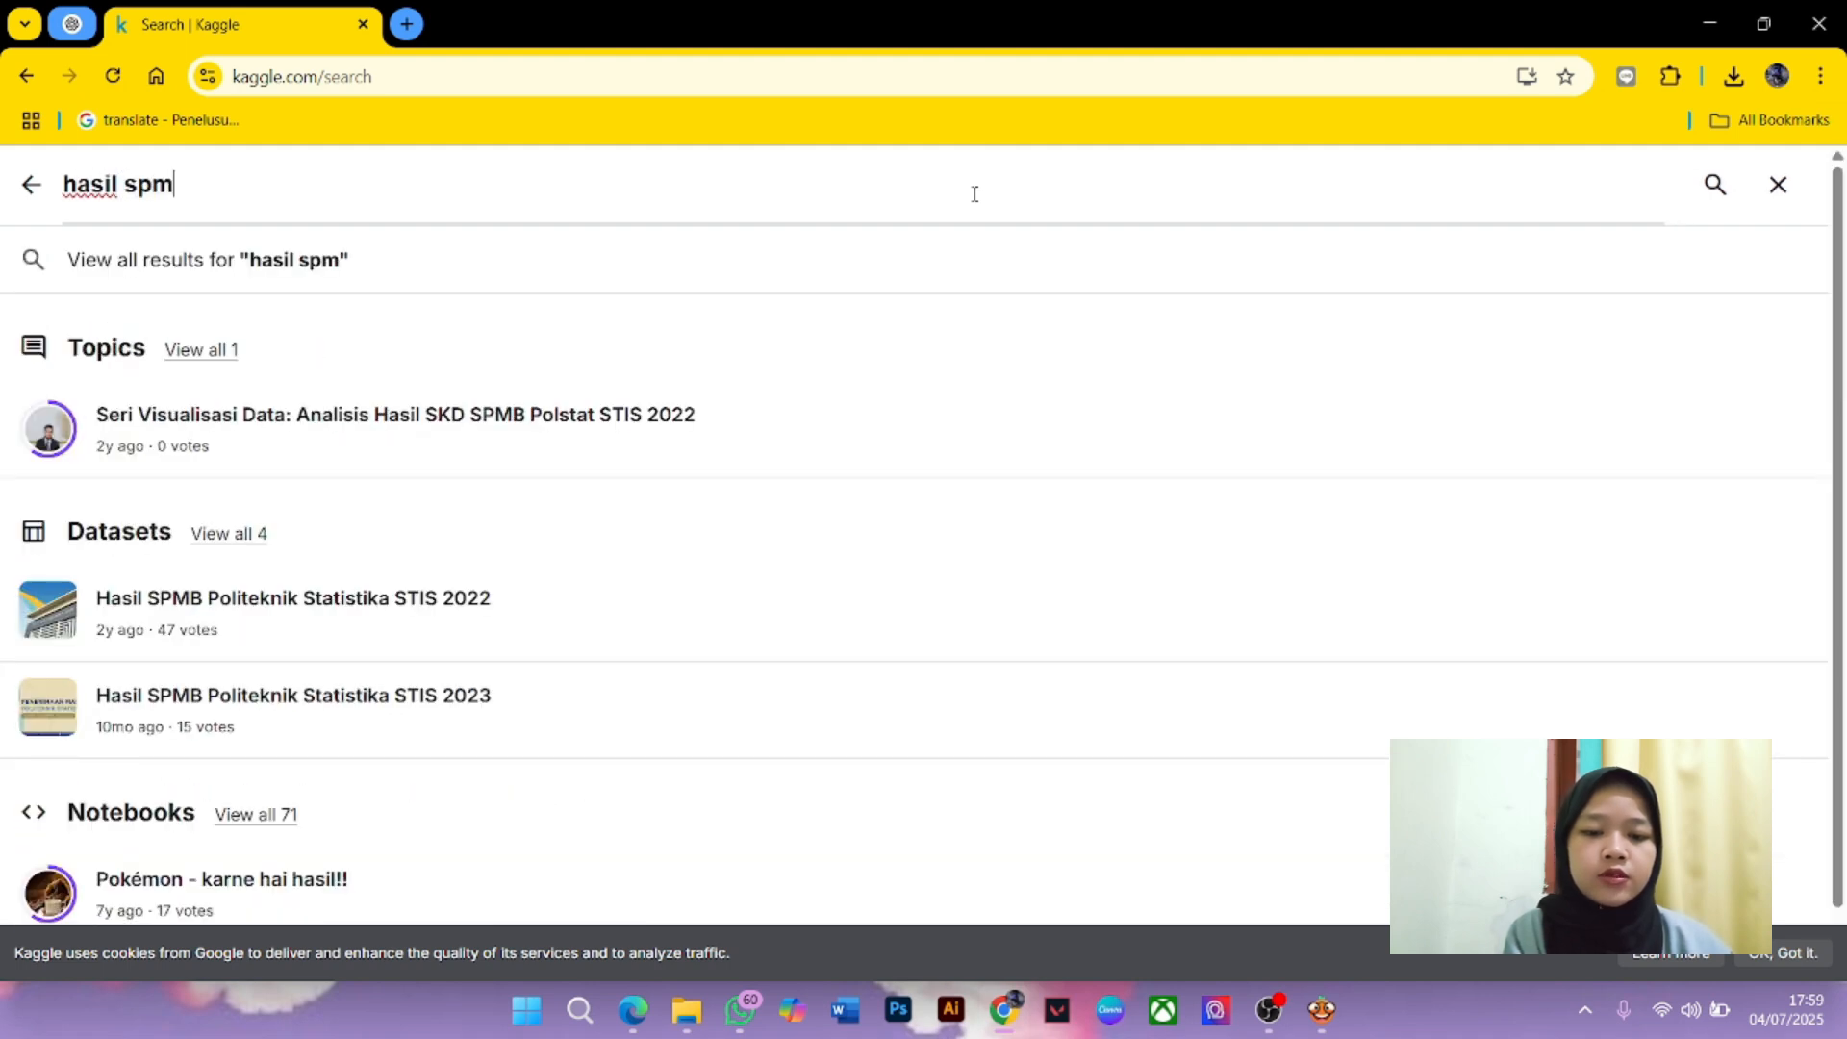
type("b 2024")
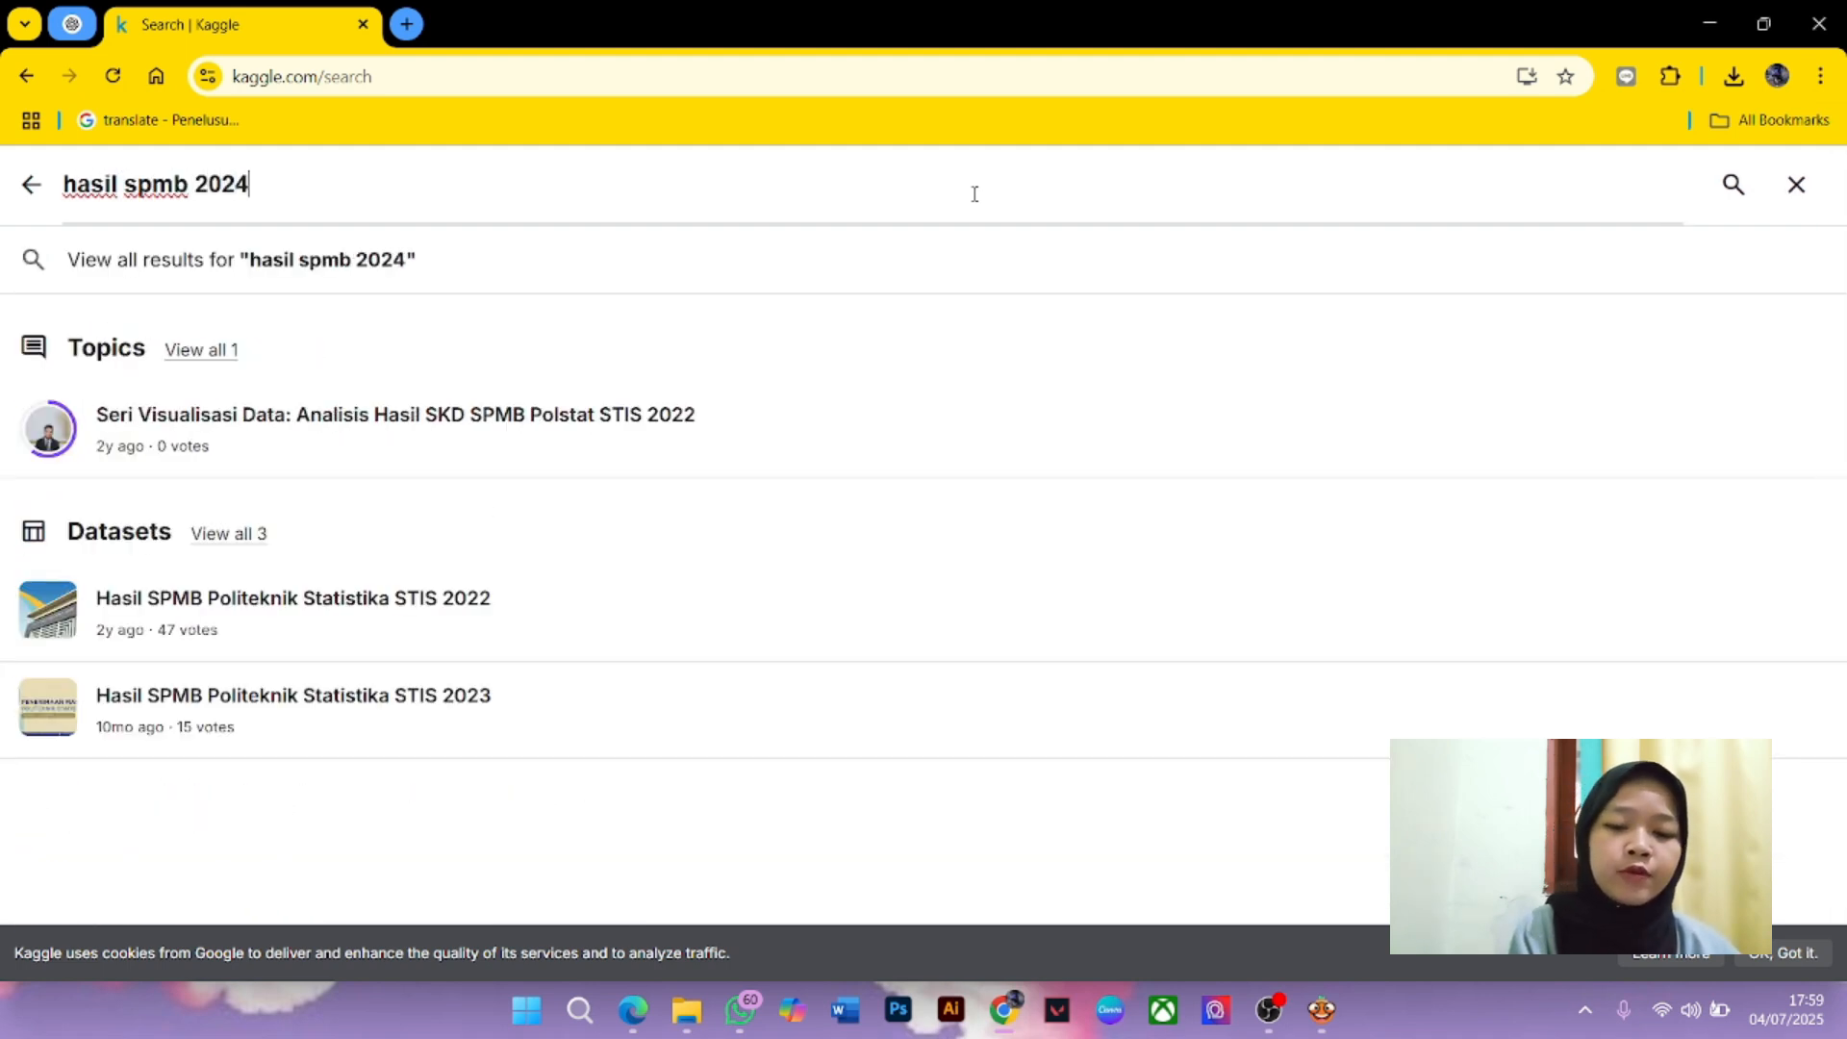
key("Return")
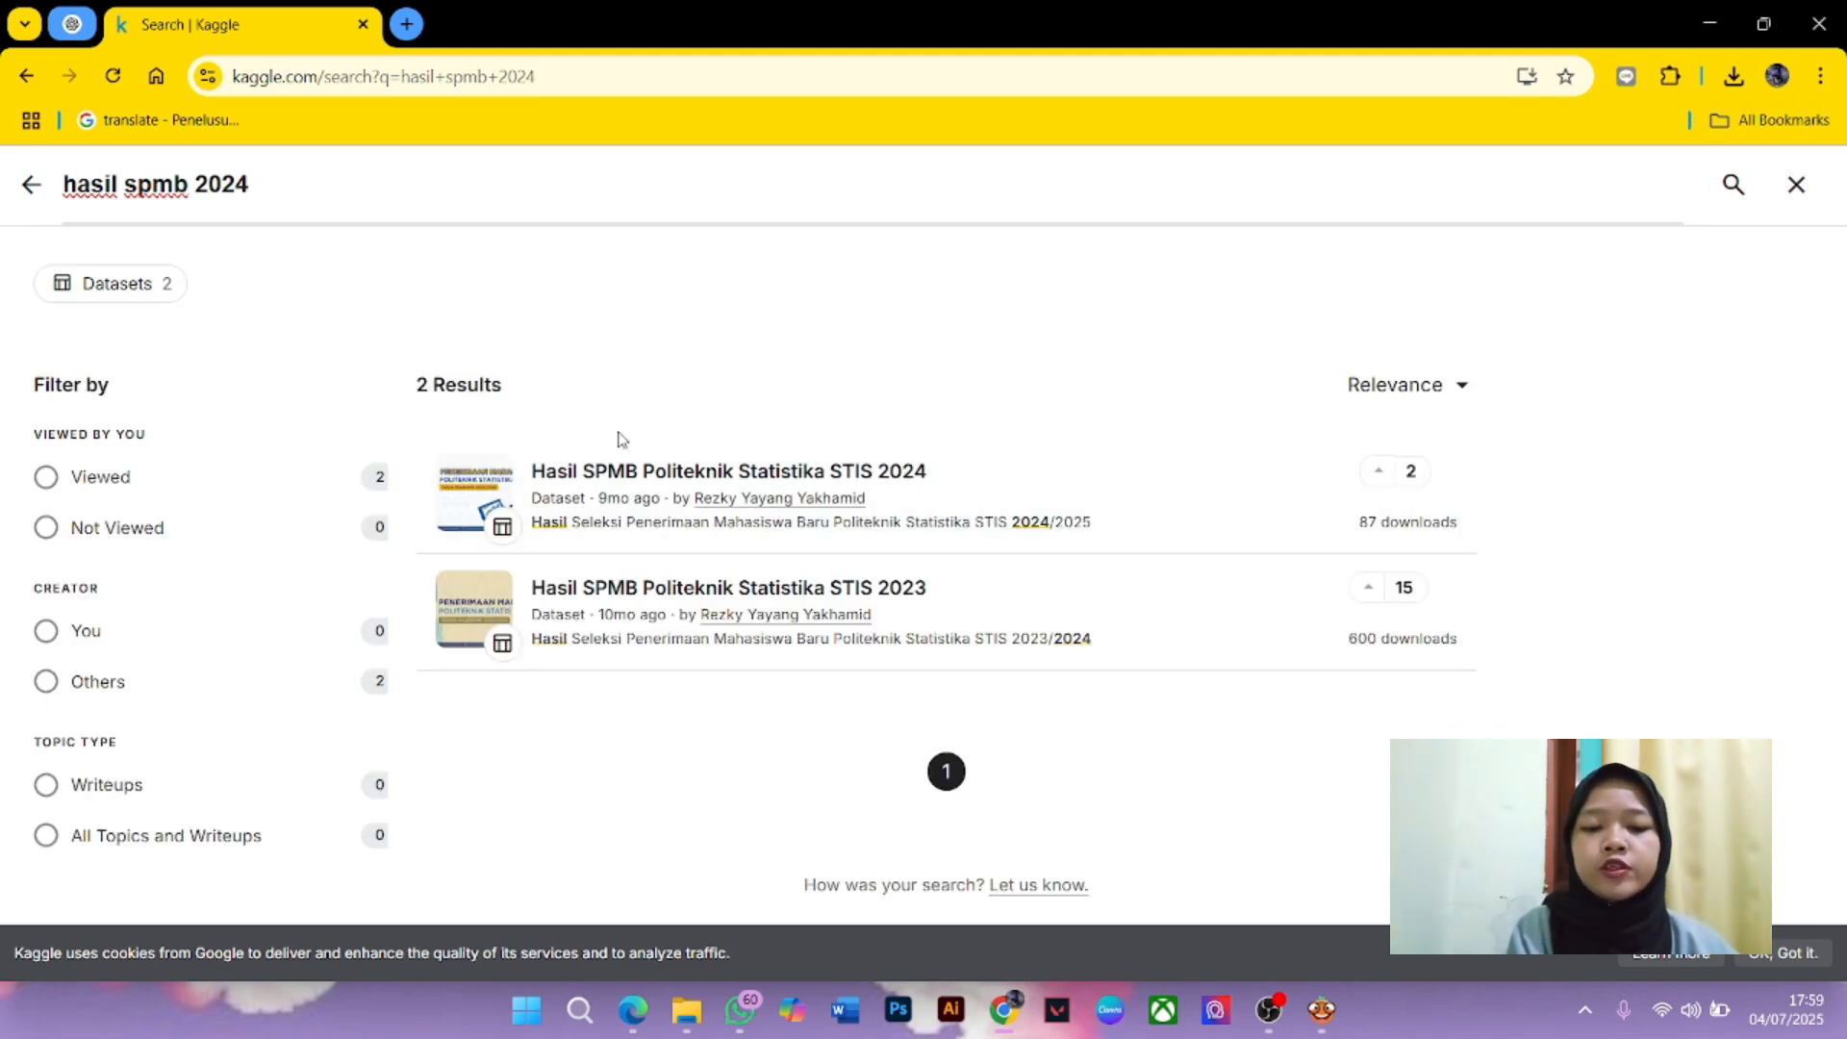
Download spmb2024_0_formasi_polstatstis.csv from the Hasil SPMB Politeknik Statistika STIS 2024 dataset
left_click(844, 480)
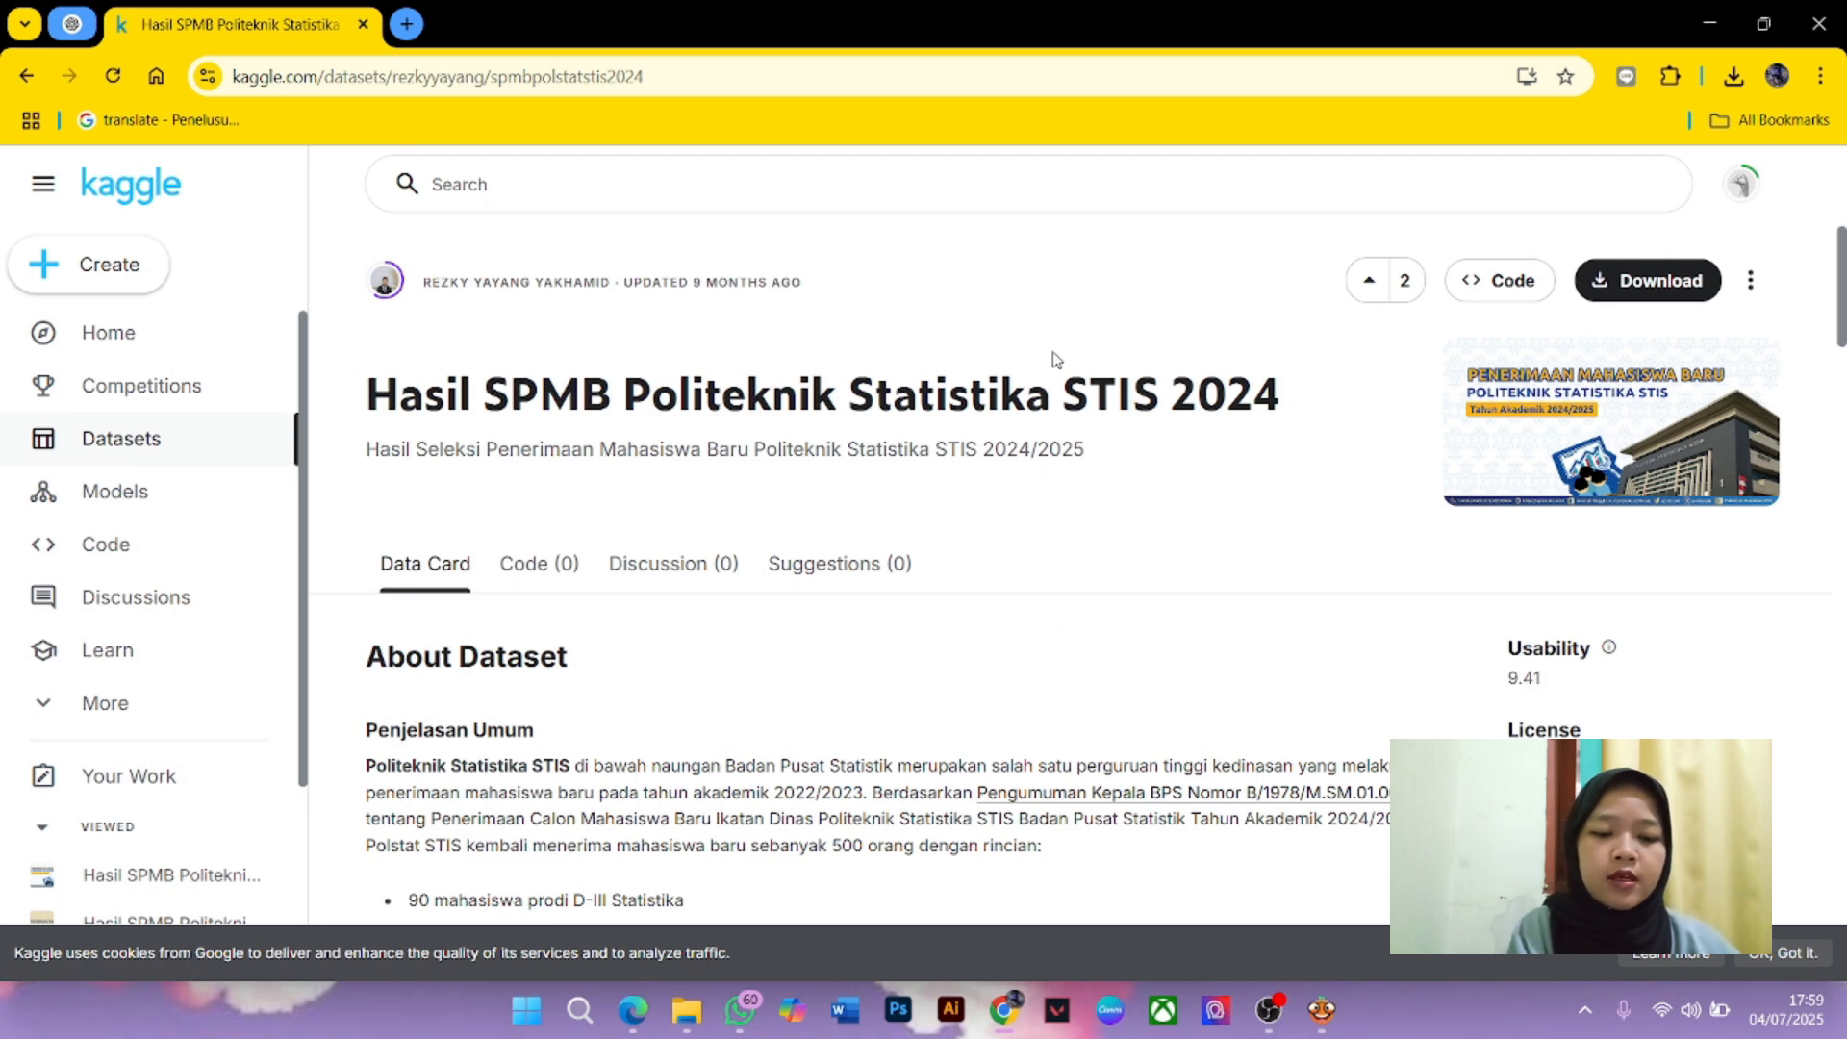
scroll(1186, 394, "down", 10)
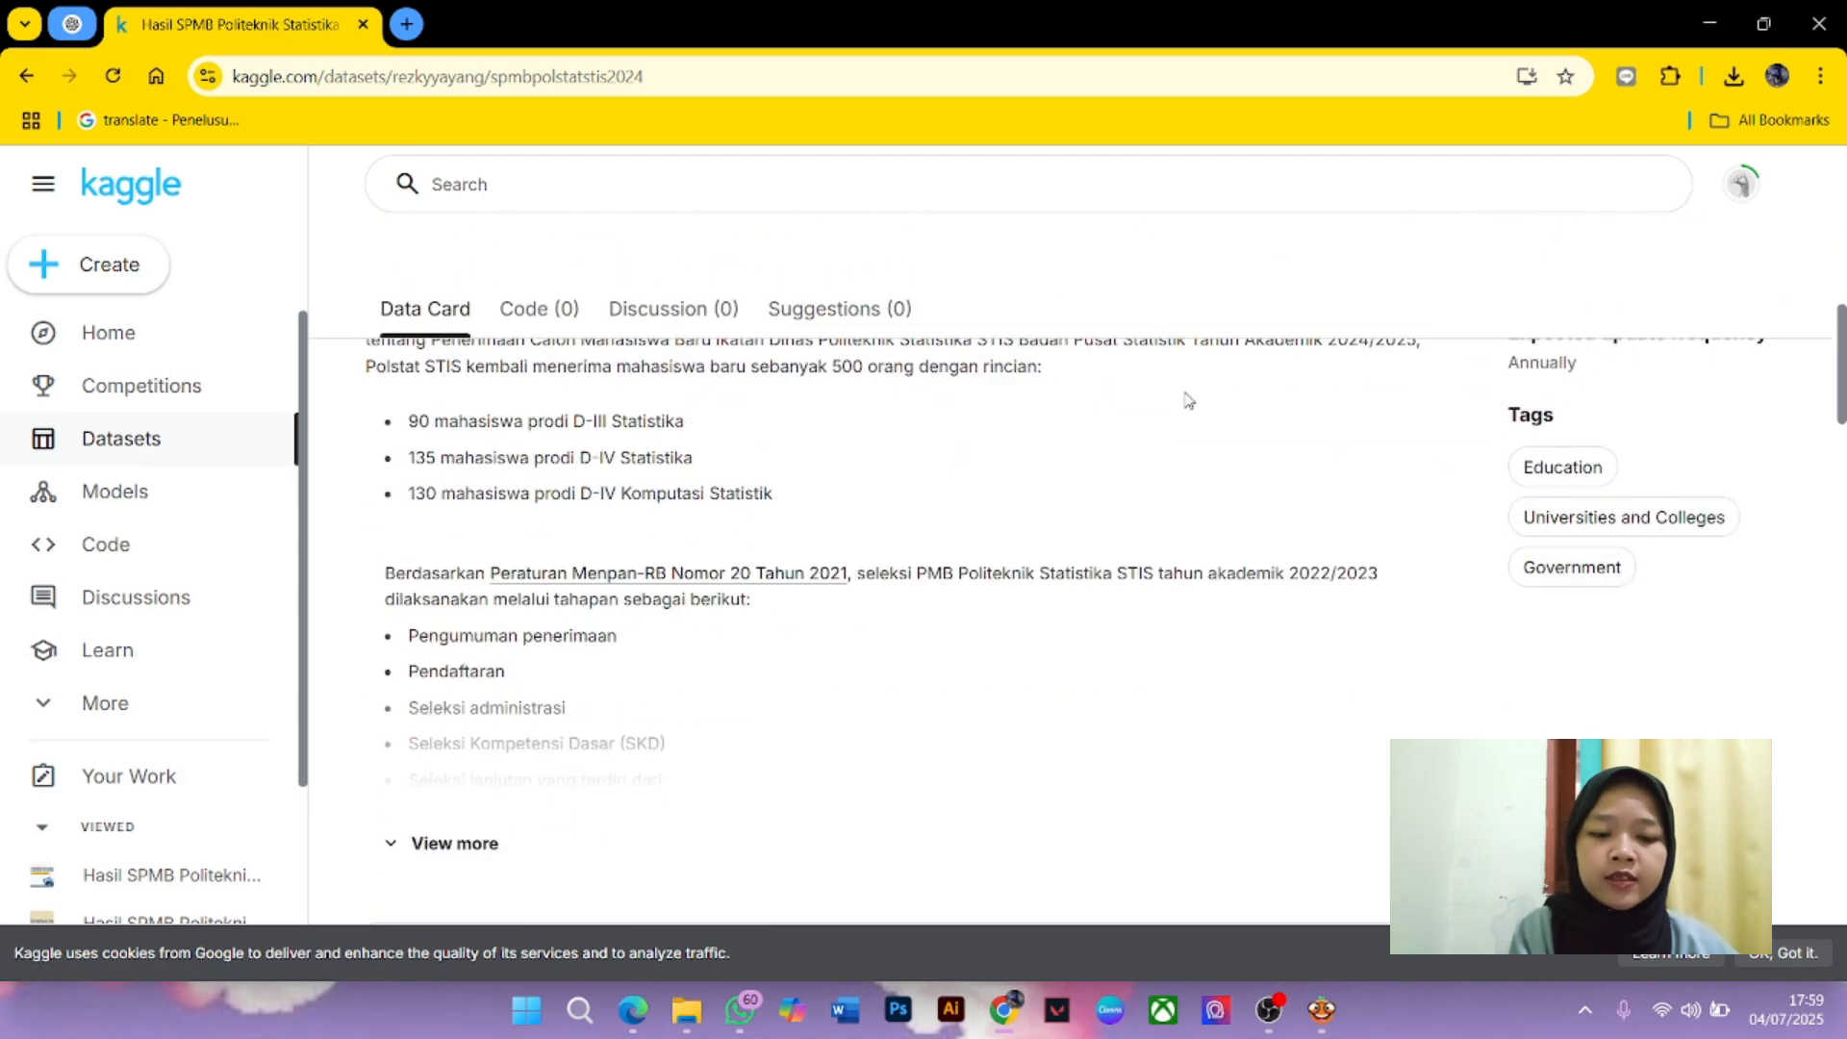
scroll(1189, 400, "down", 1)
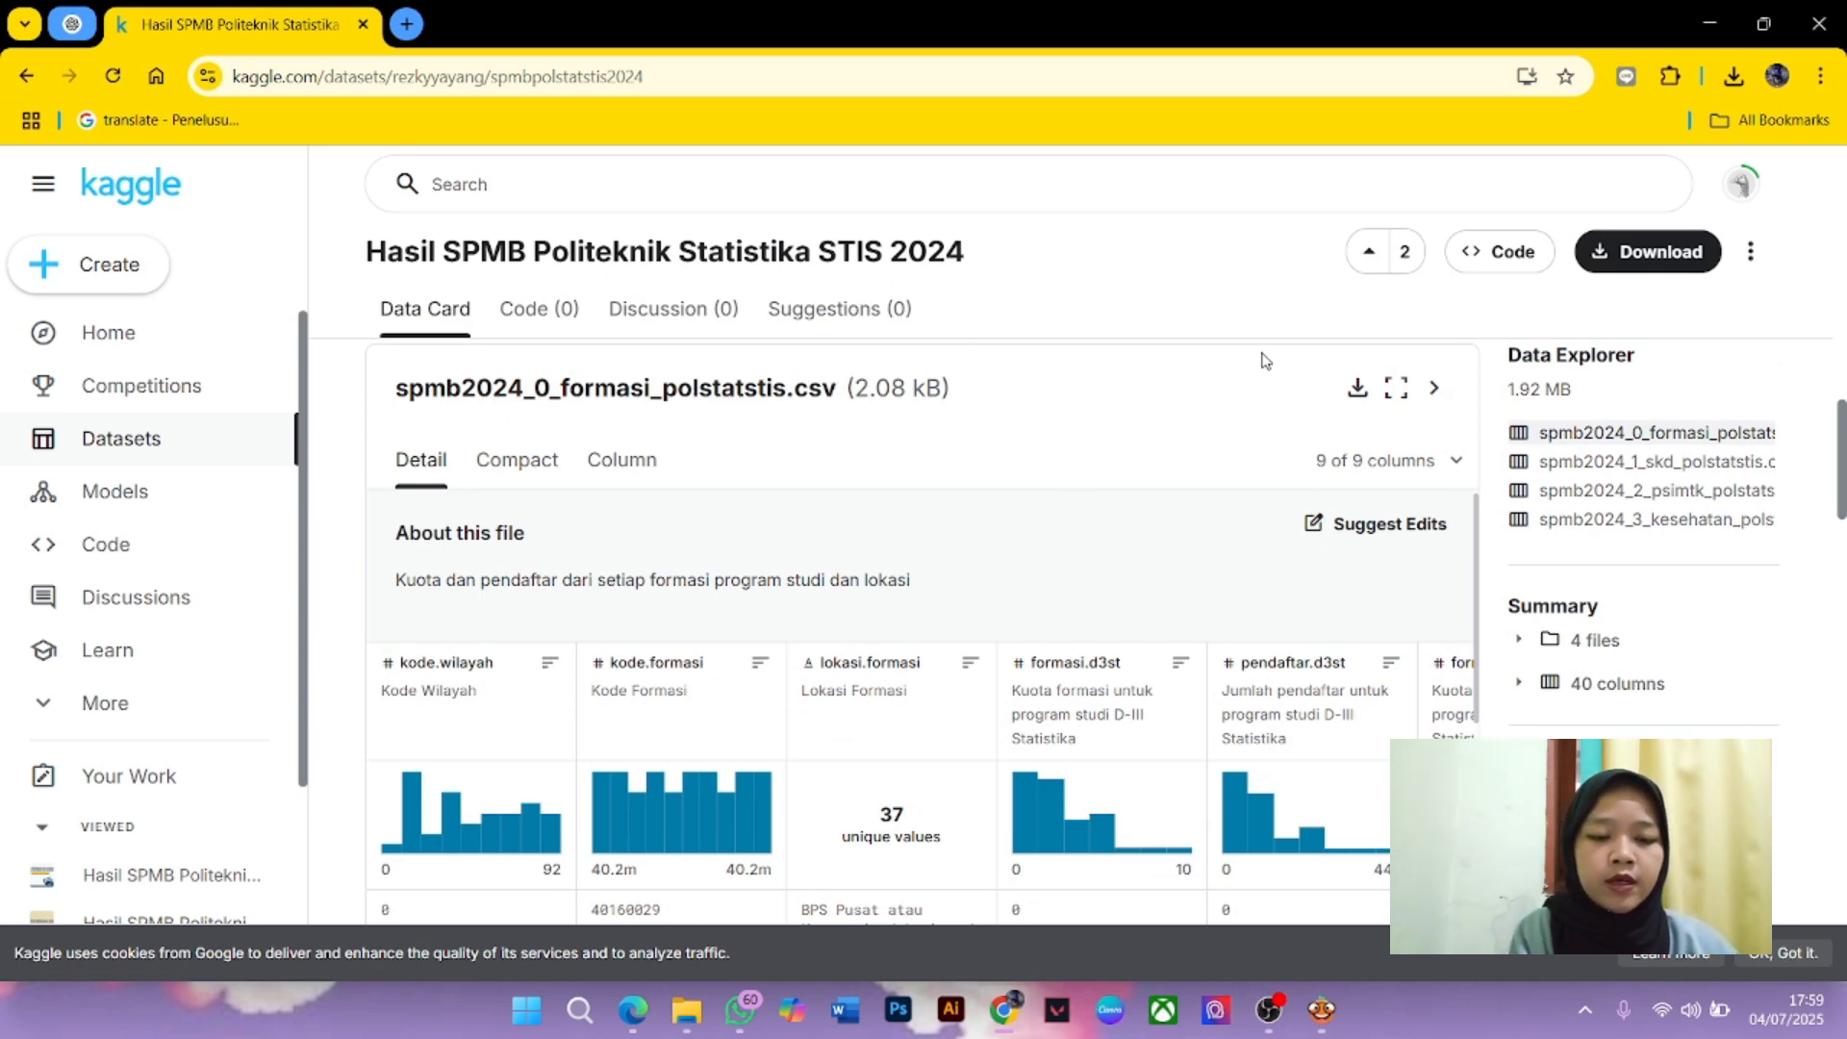
left_click(1357, 388)
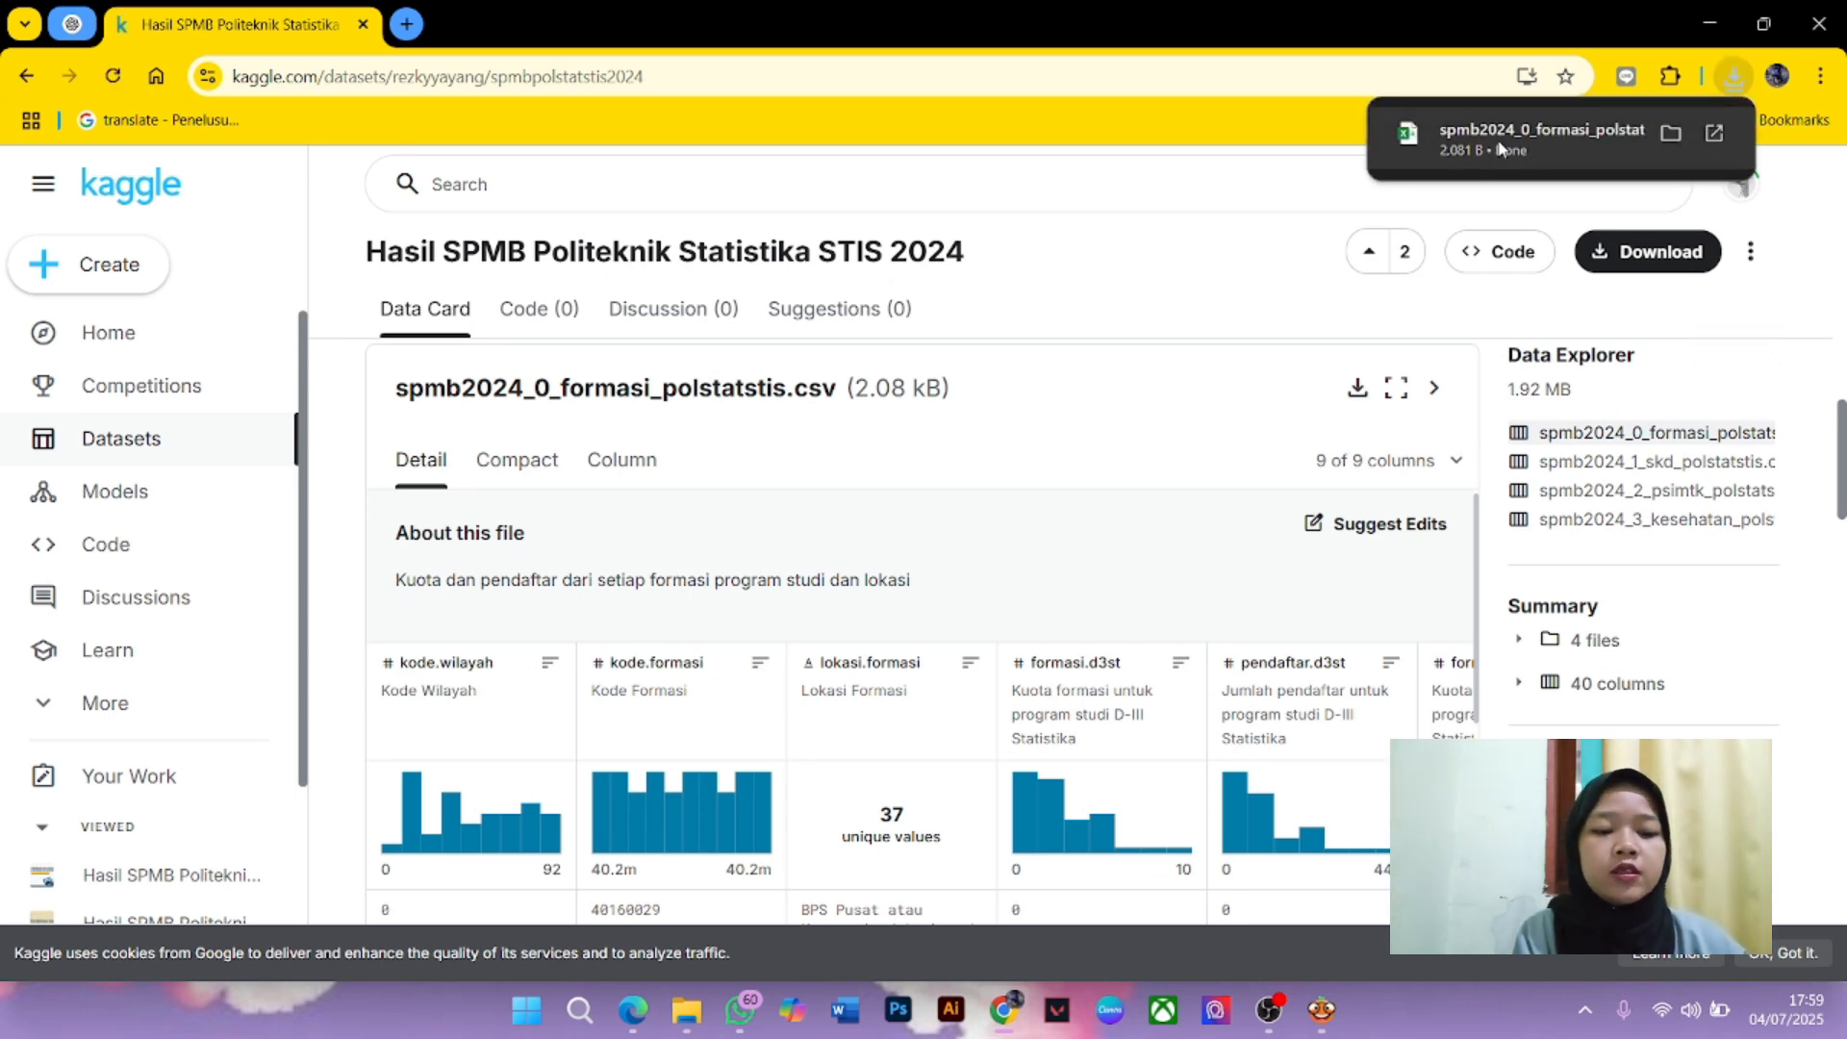
Open the downloaded CSV in Excel, select A1:A38 and launch Text to Columns
left_click(1501, 147)
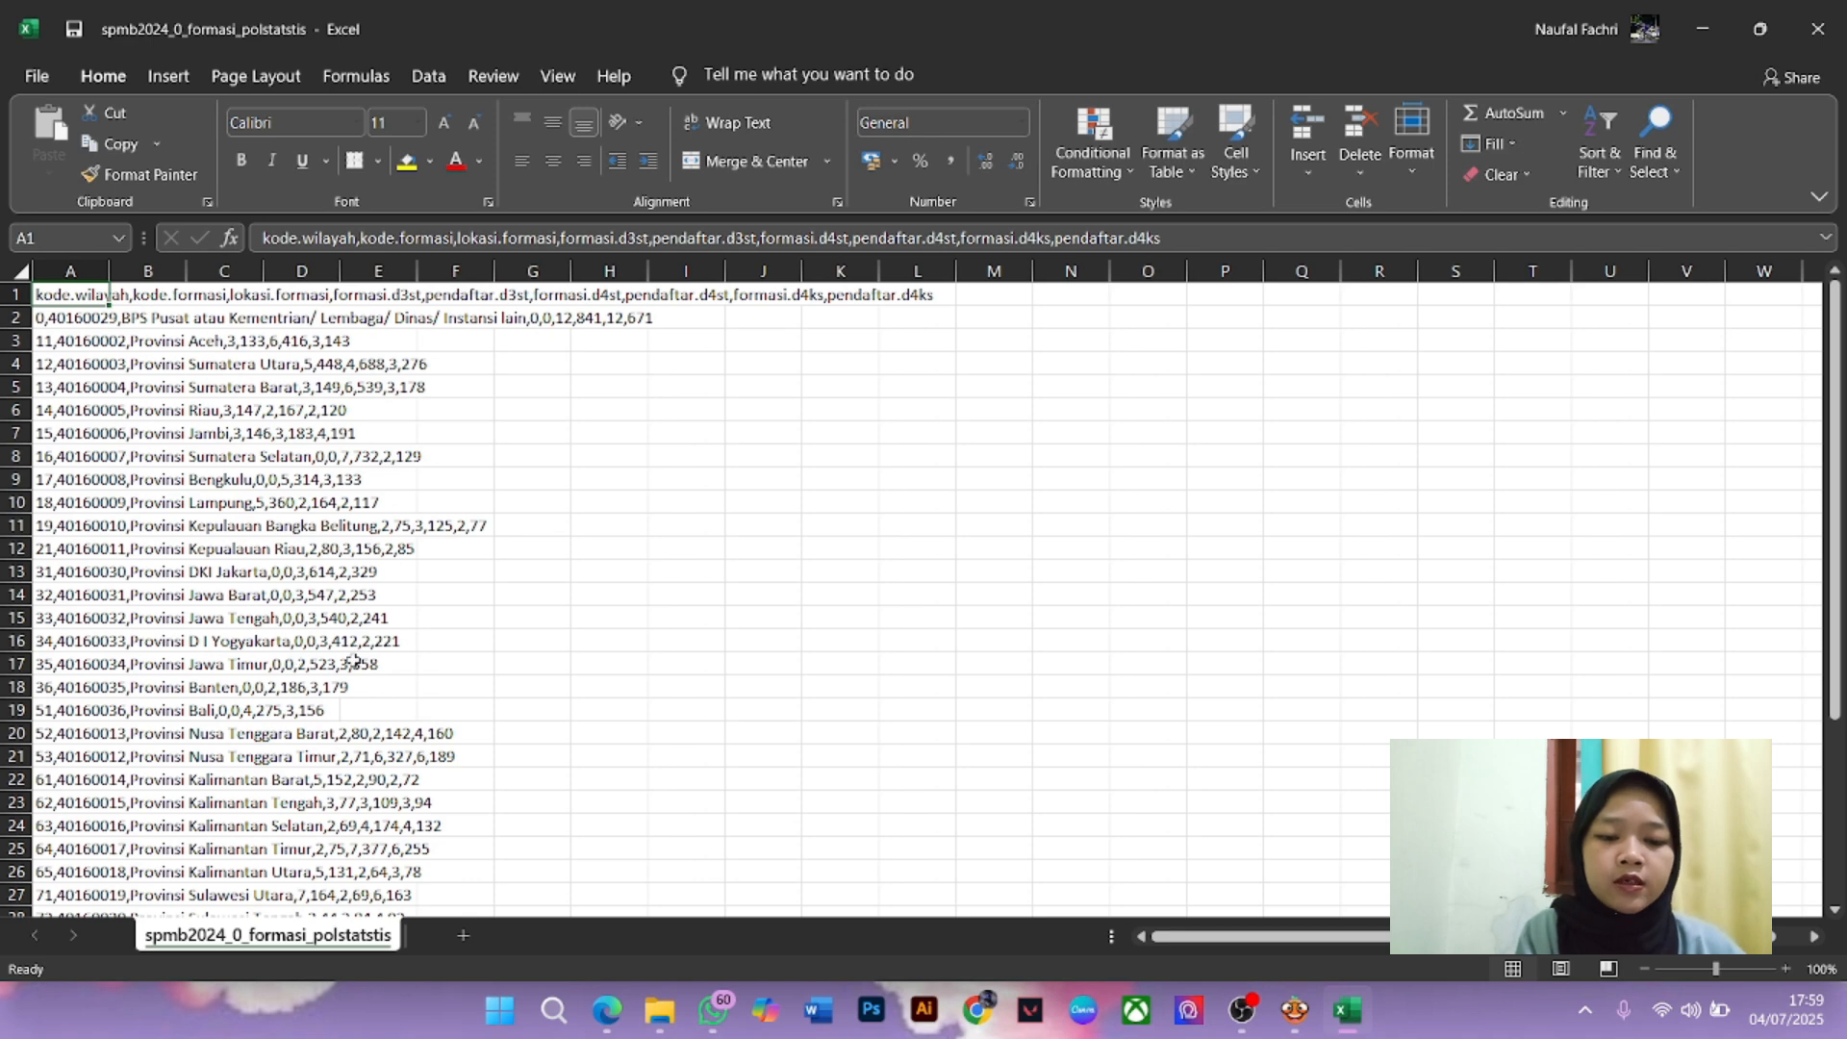
left_click_drag(1837, 524, 1818, 887)
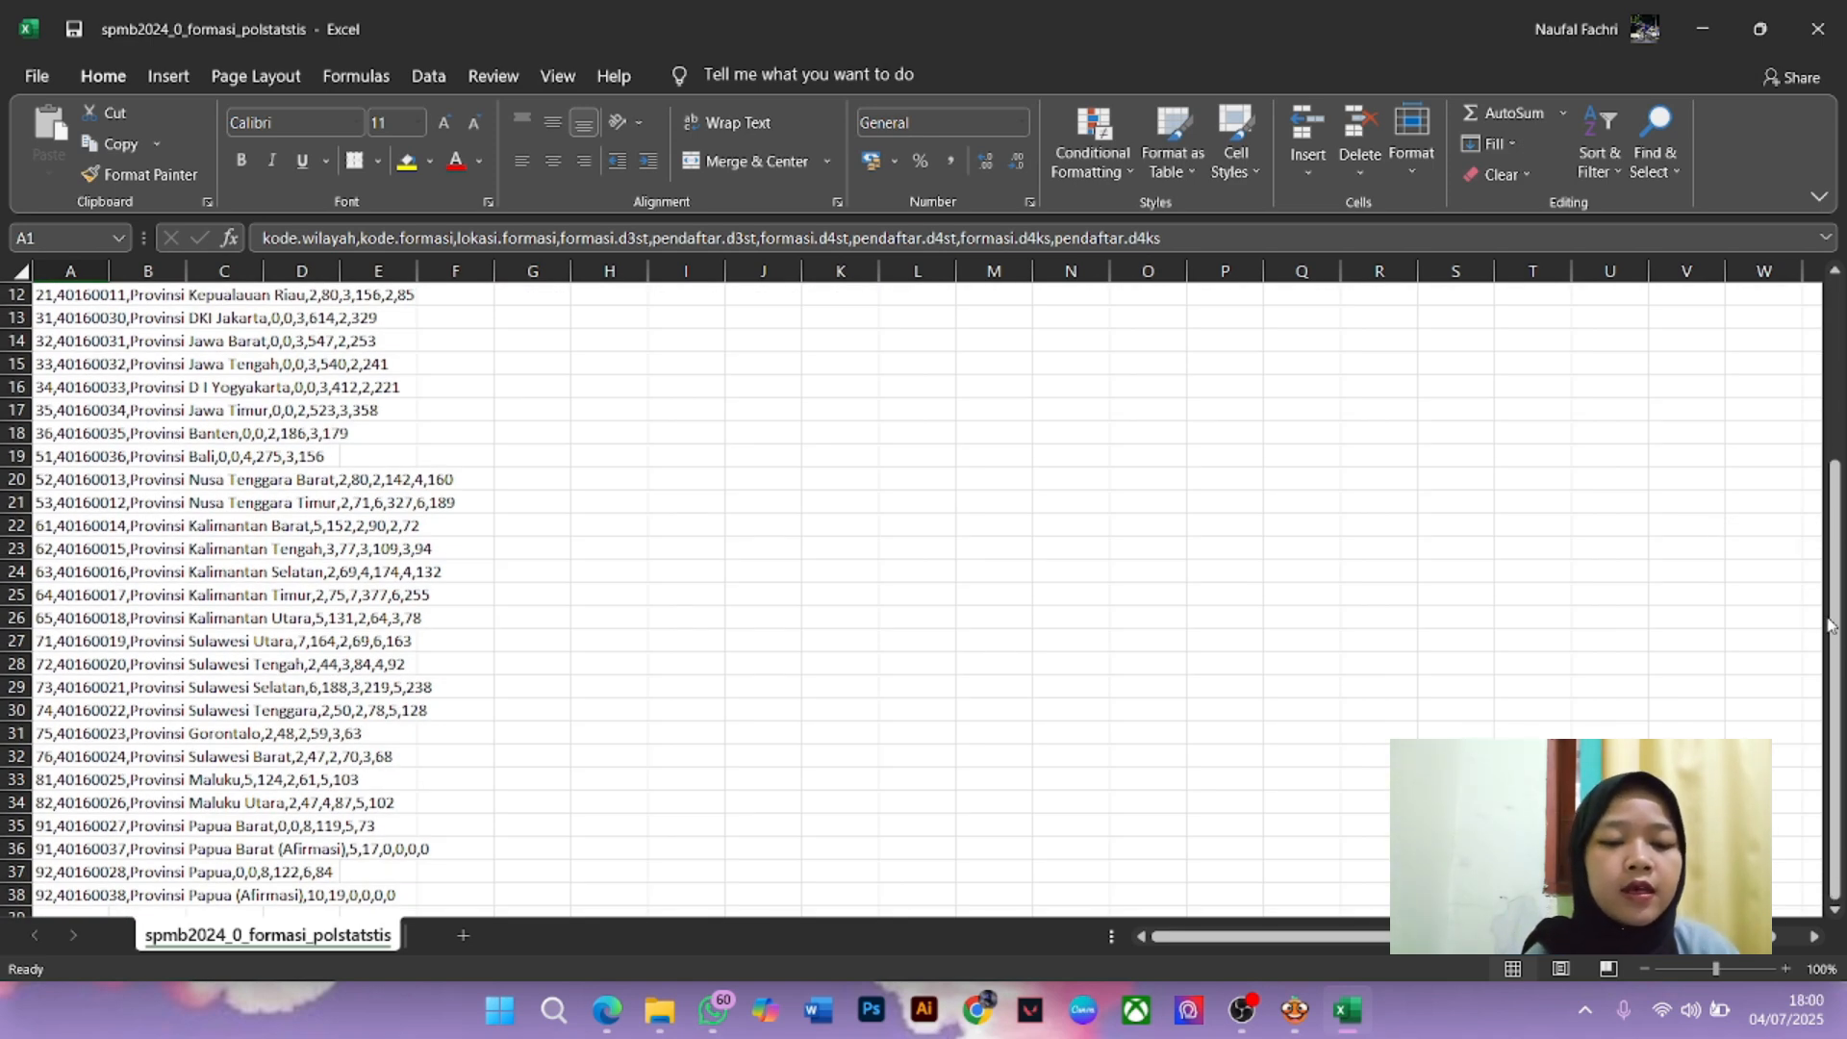
left_click_drag(1841, 654, 1838, 477)
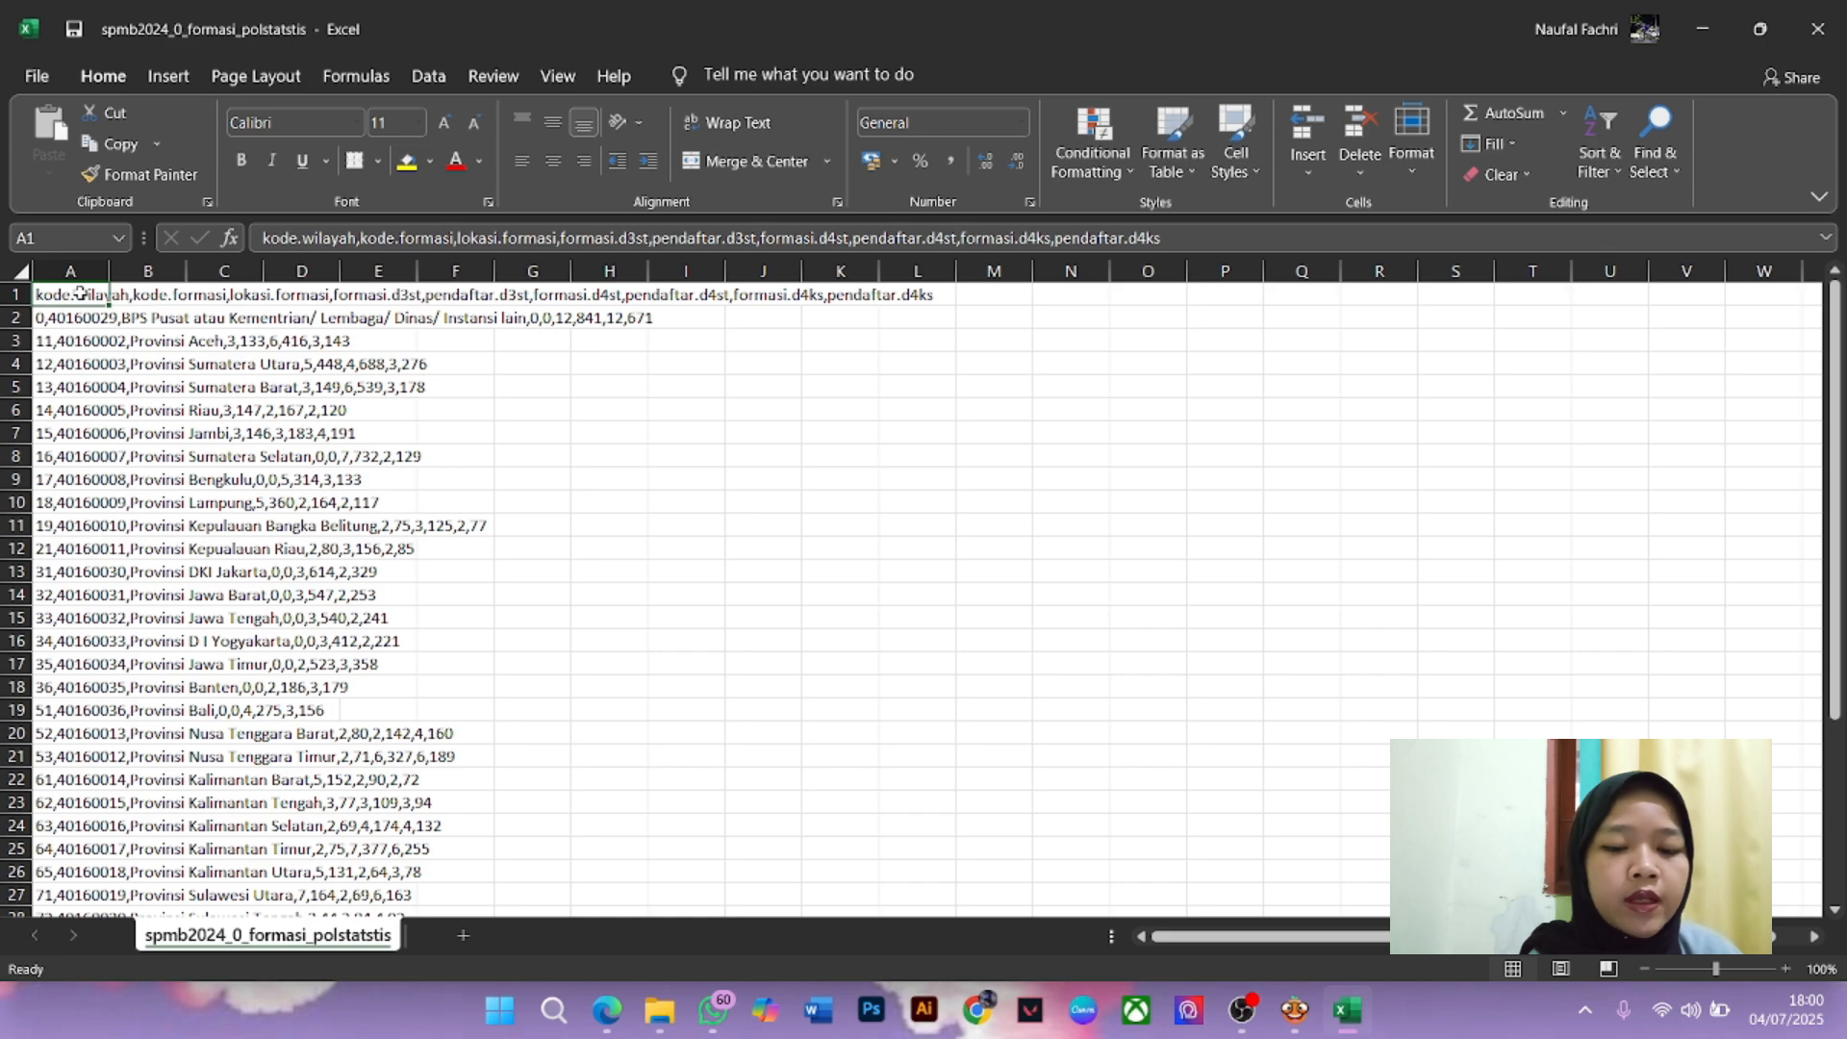
left_click_drag(80, 294, 85, 844)
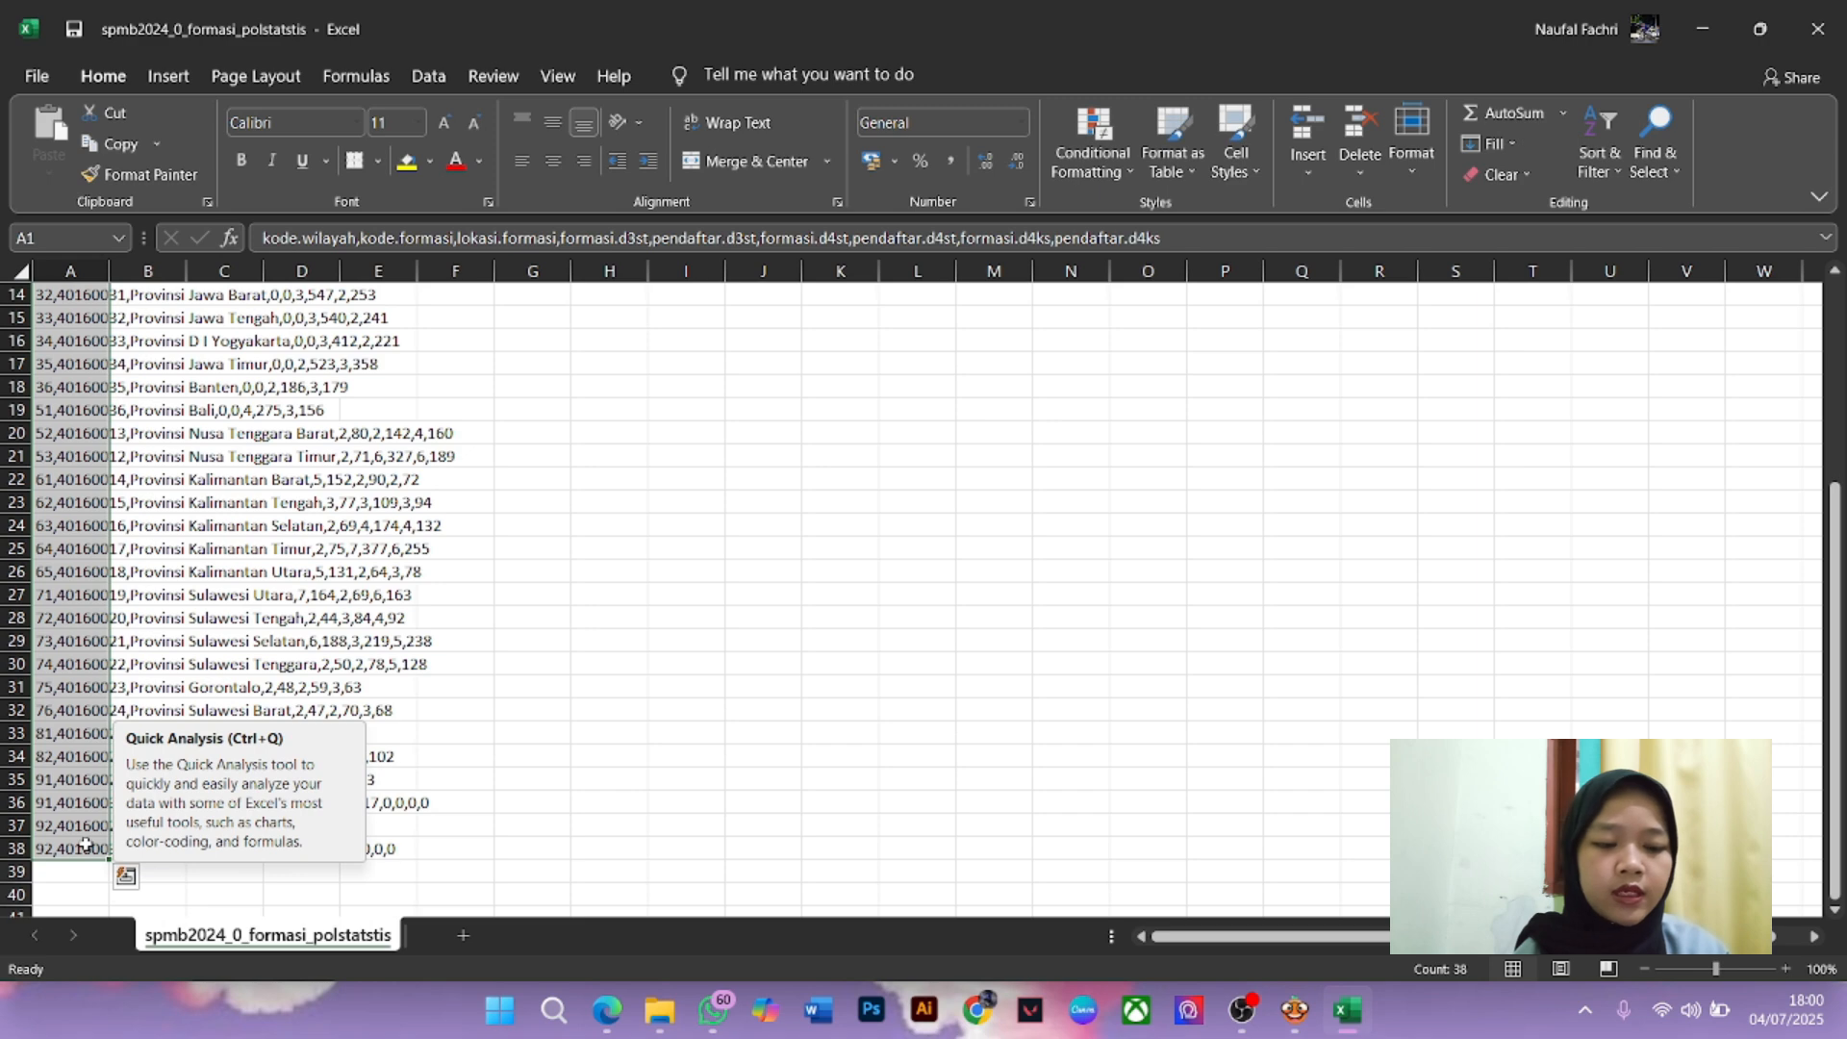
left_click(429, 77)
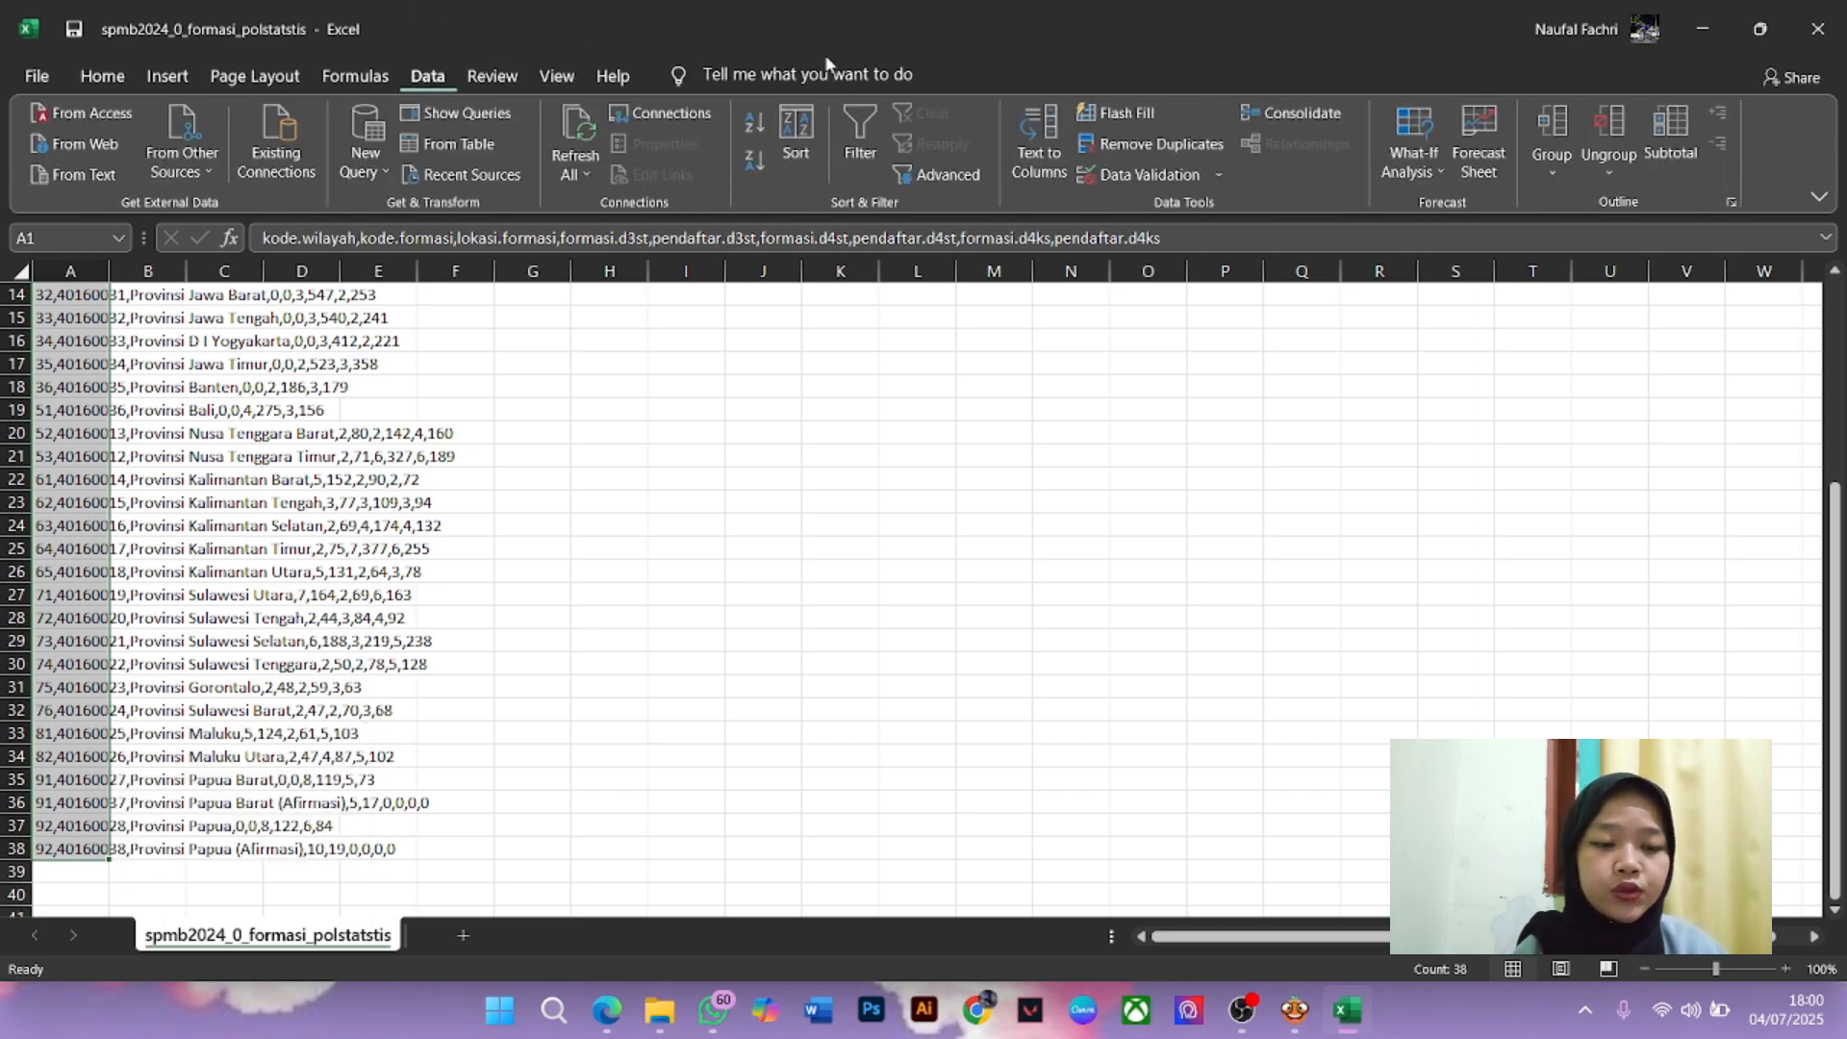
left_click(1031, 147)
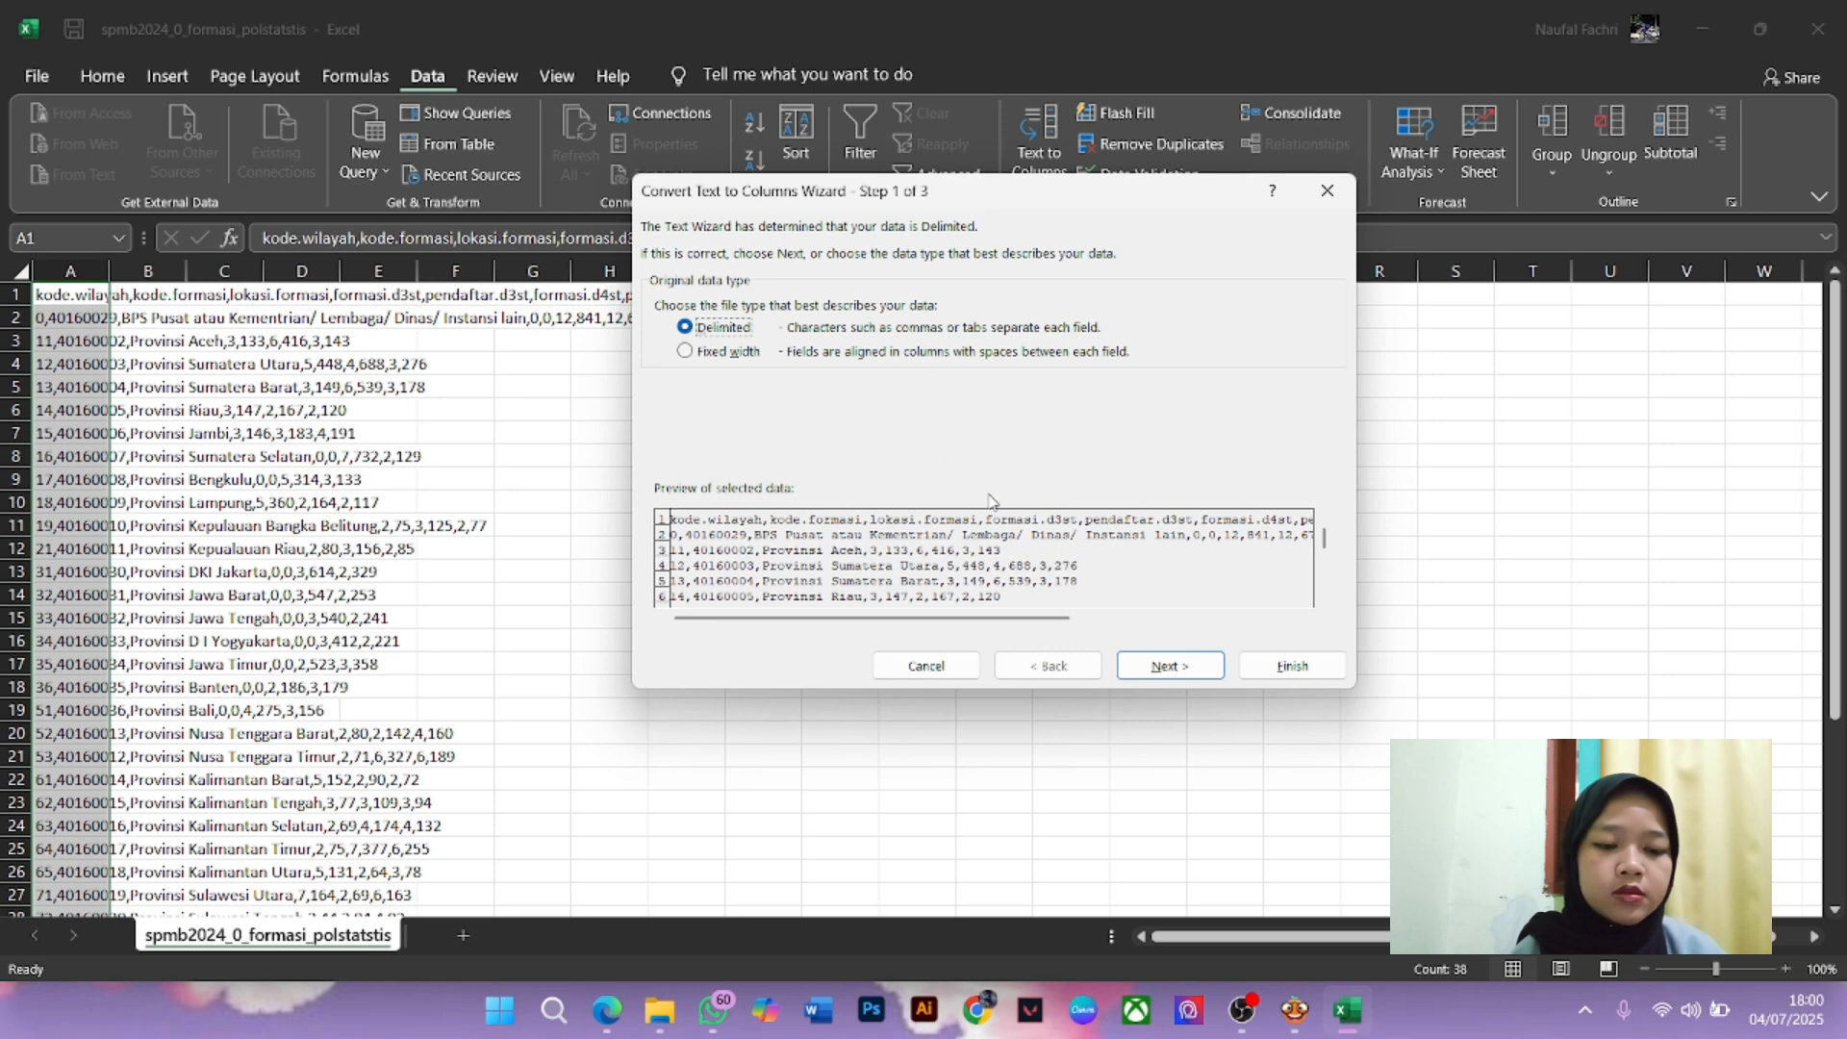
Split column A as Delimited text on commas into columns A–I
left_click(1180, 665)
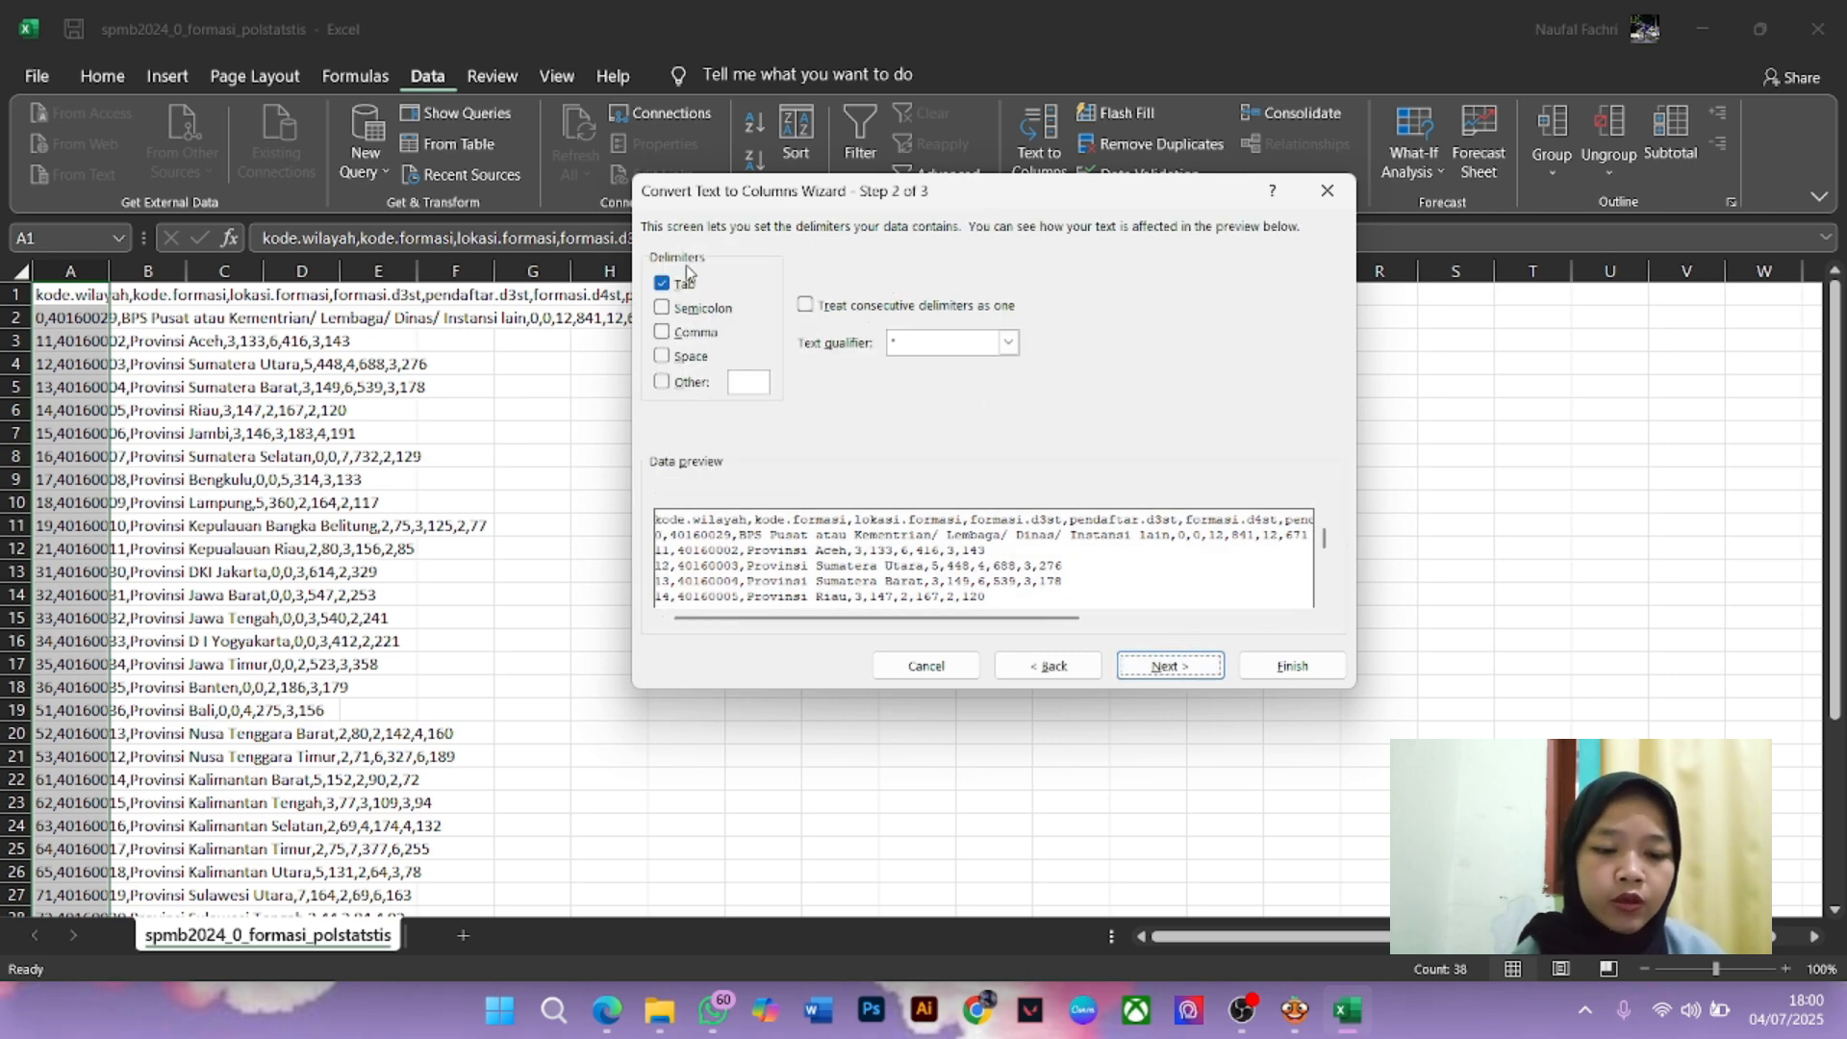
left_click(688, 339)
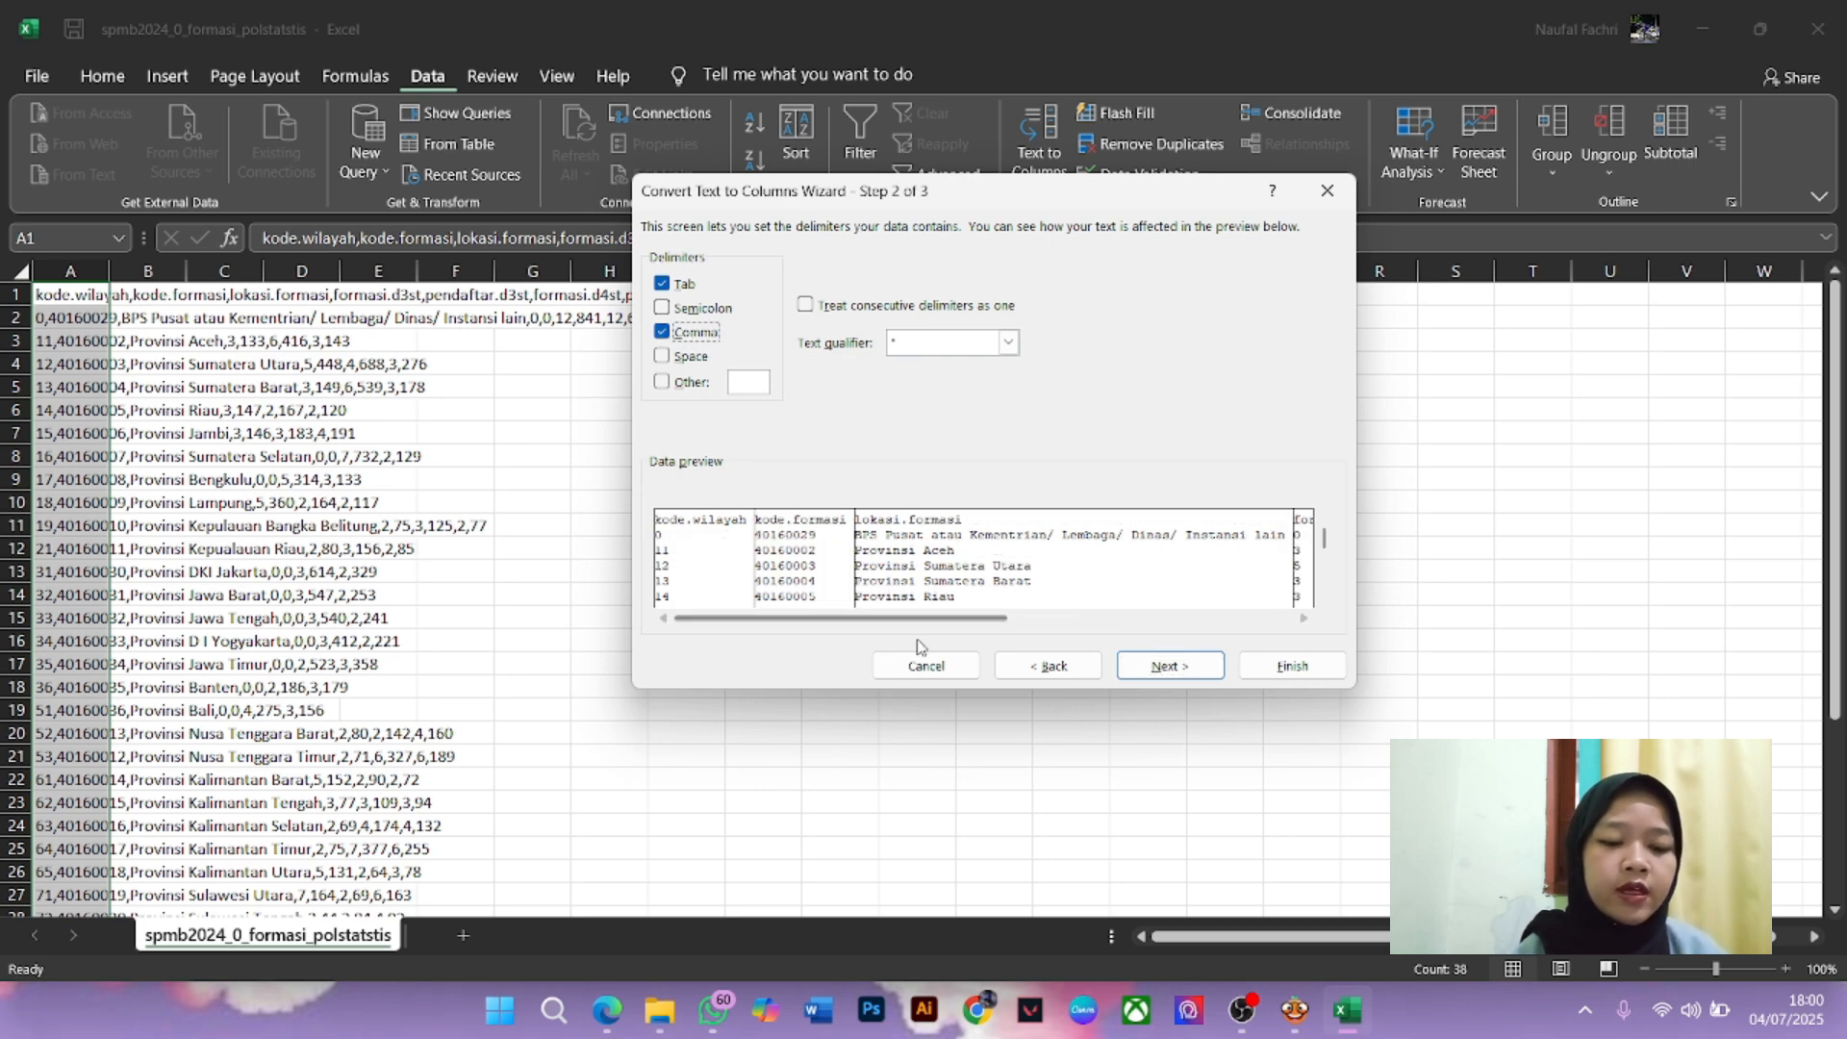
left_click_drag(906, 618, 786, 650)
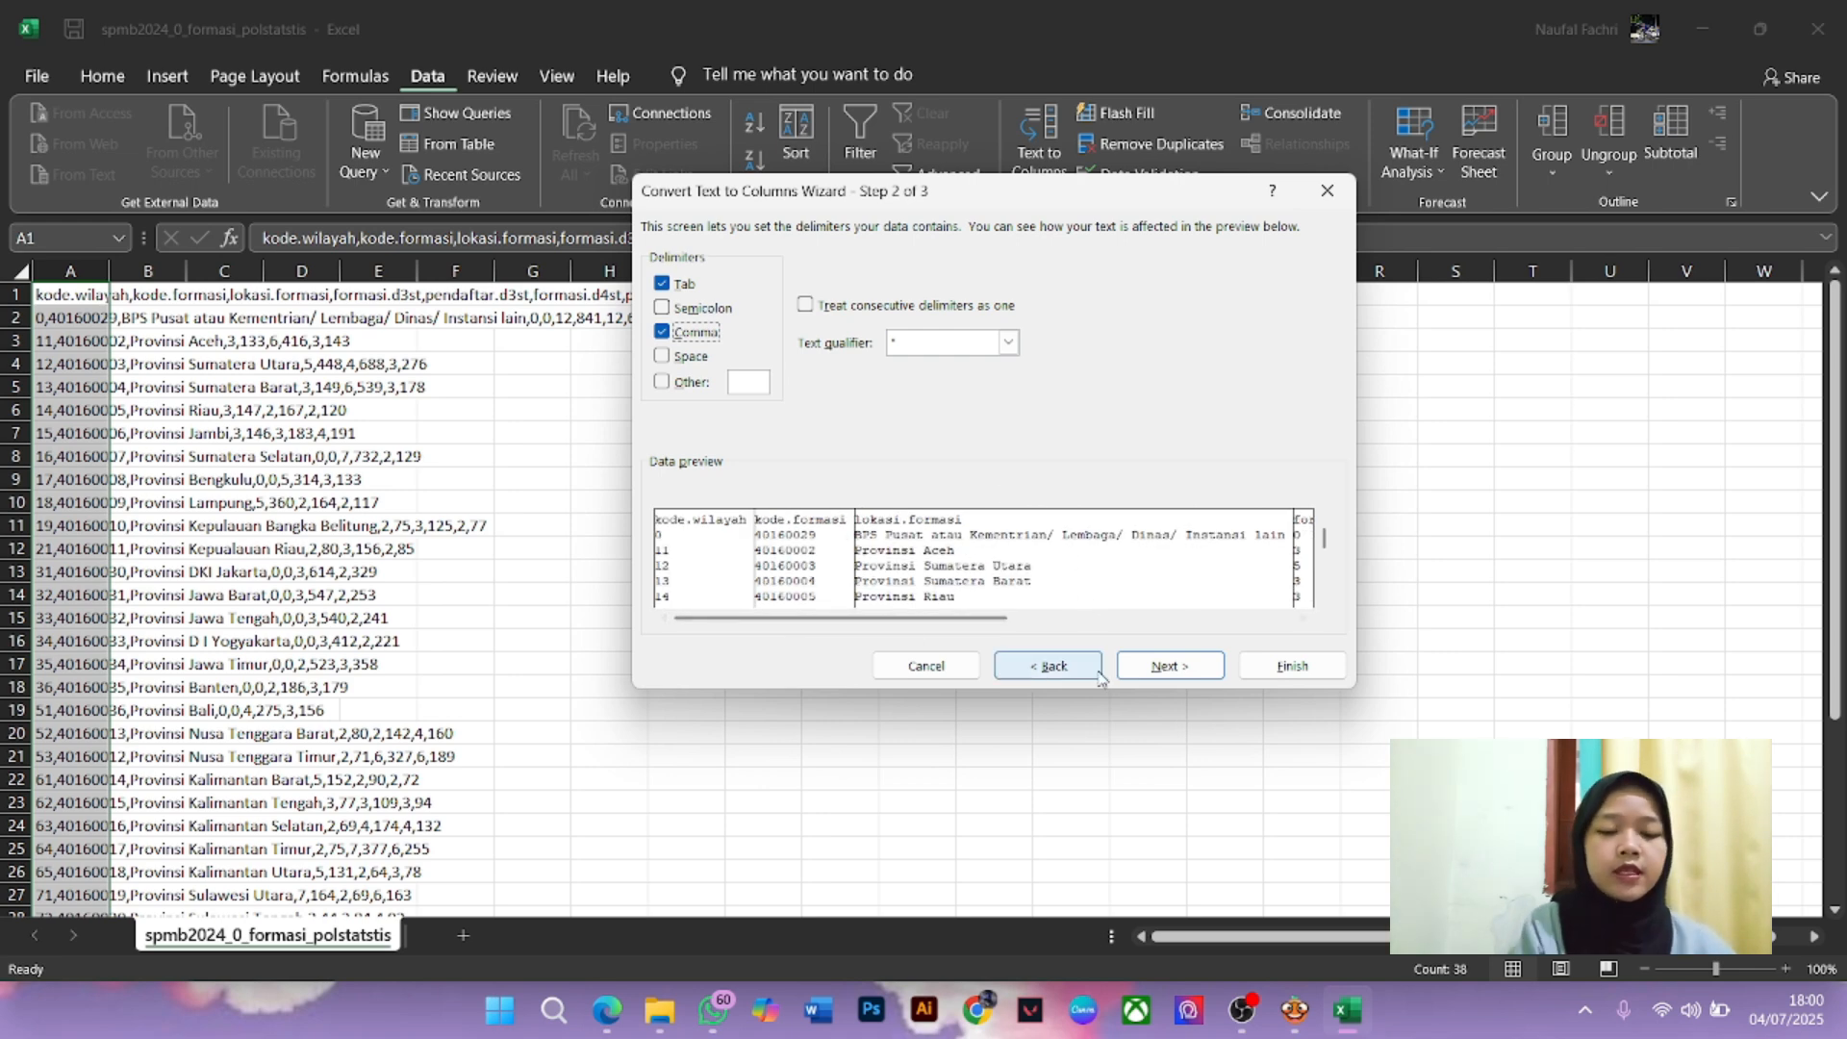
left_click(1170, 666)
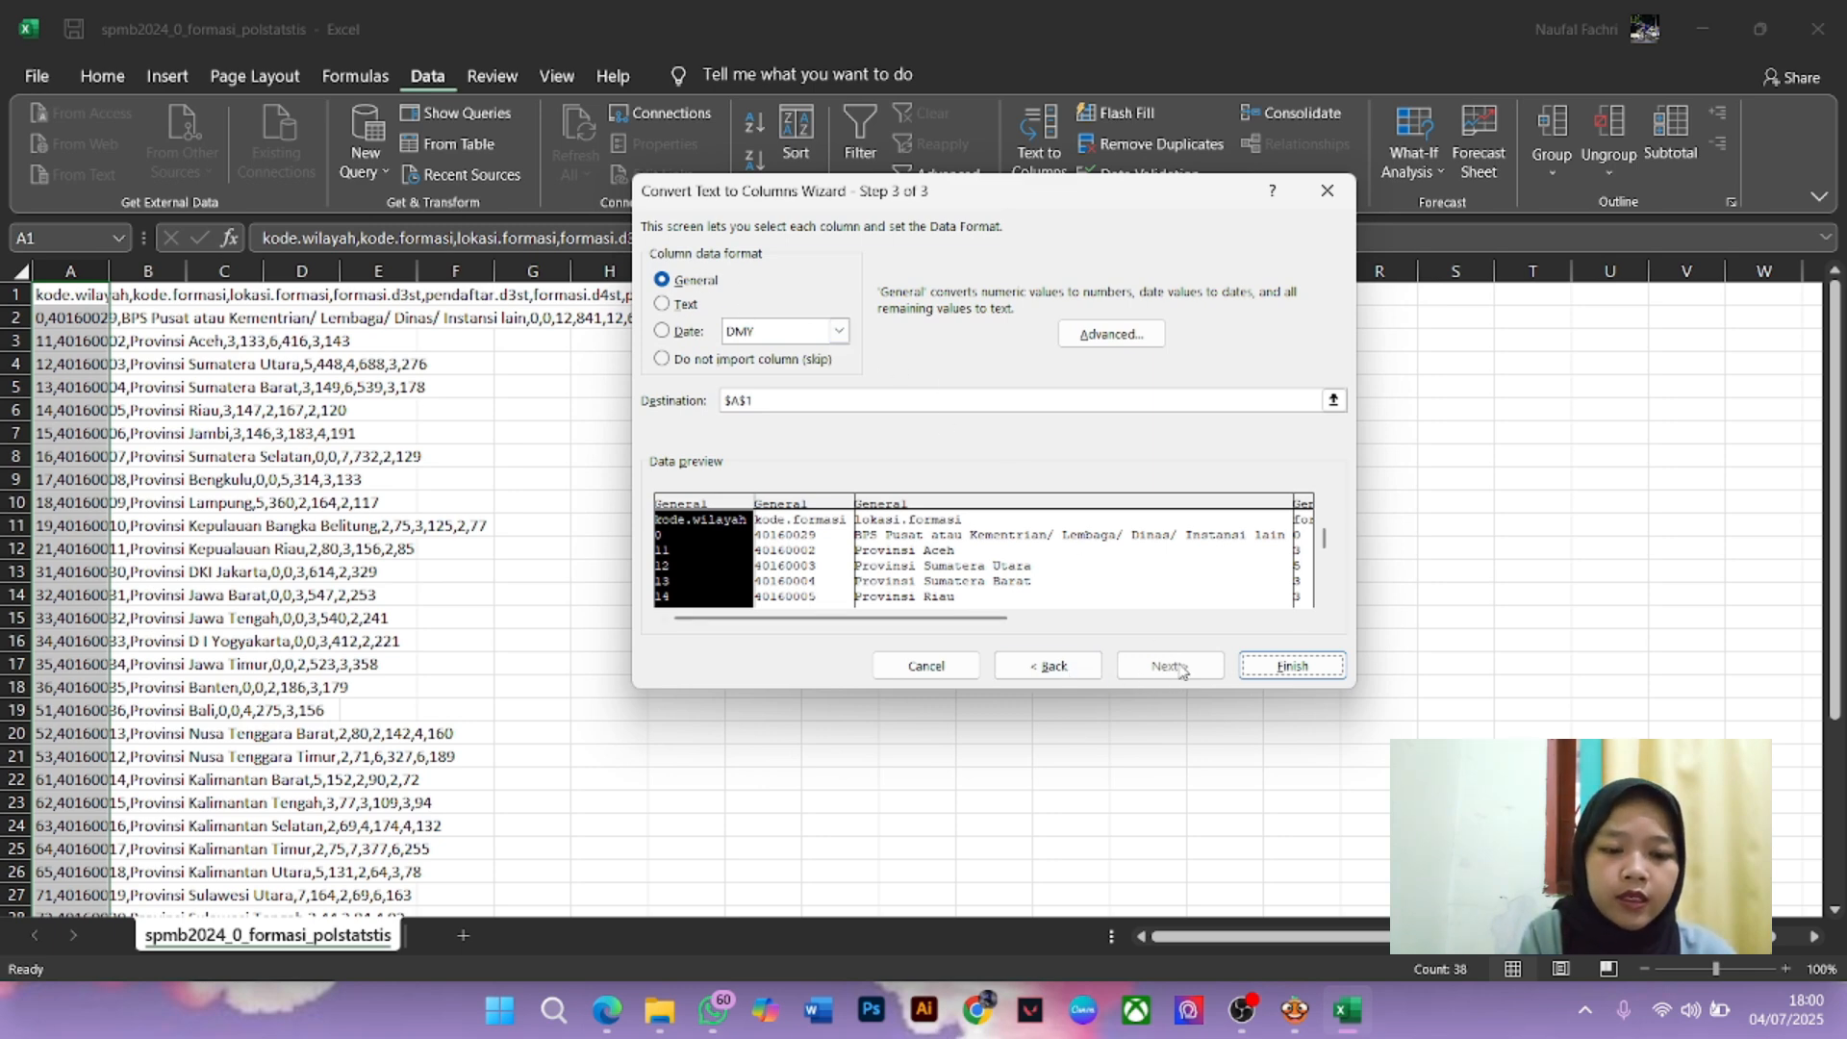
left_click(1313, 667)
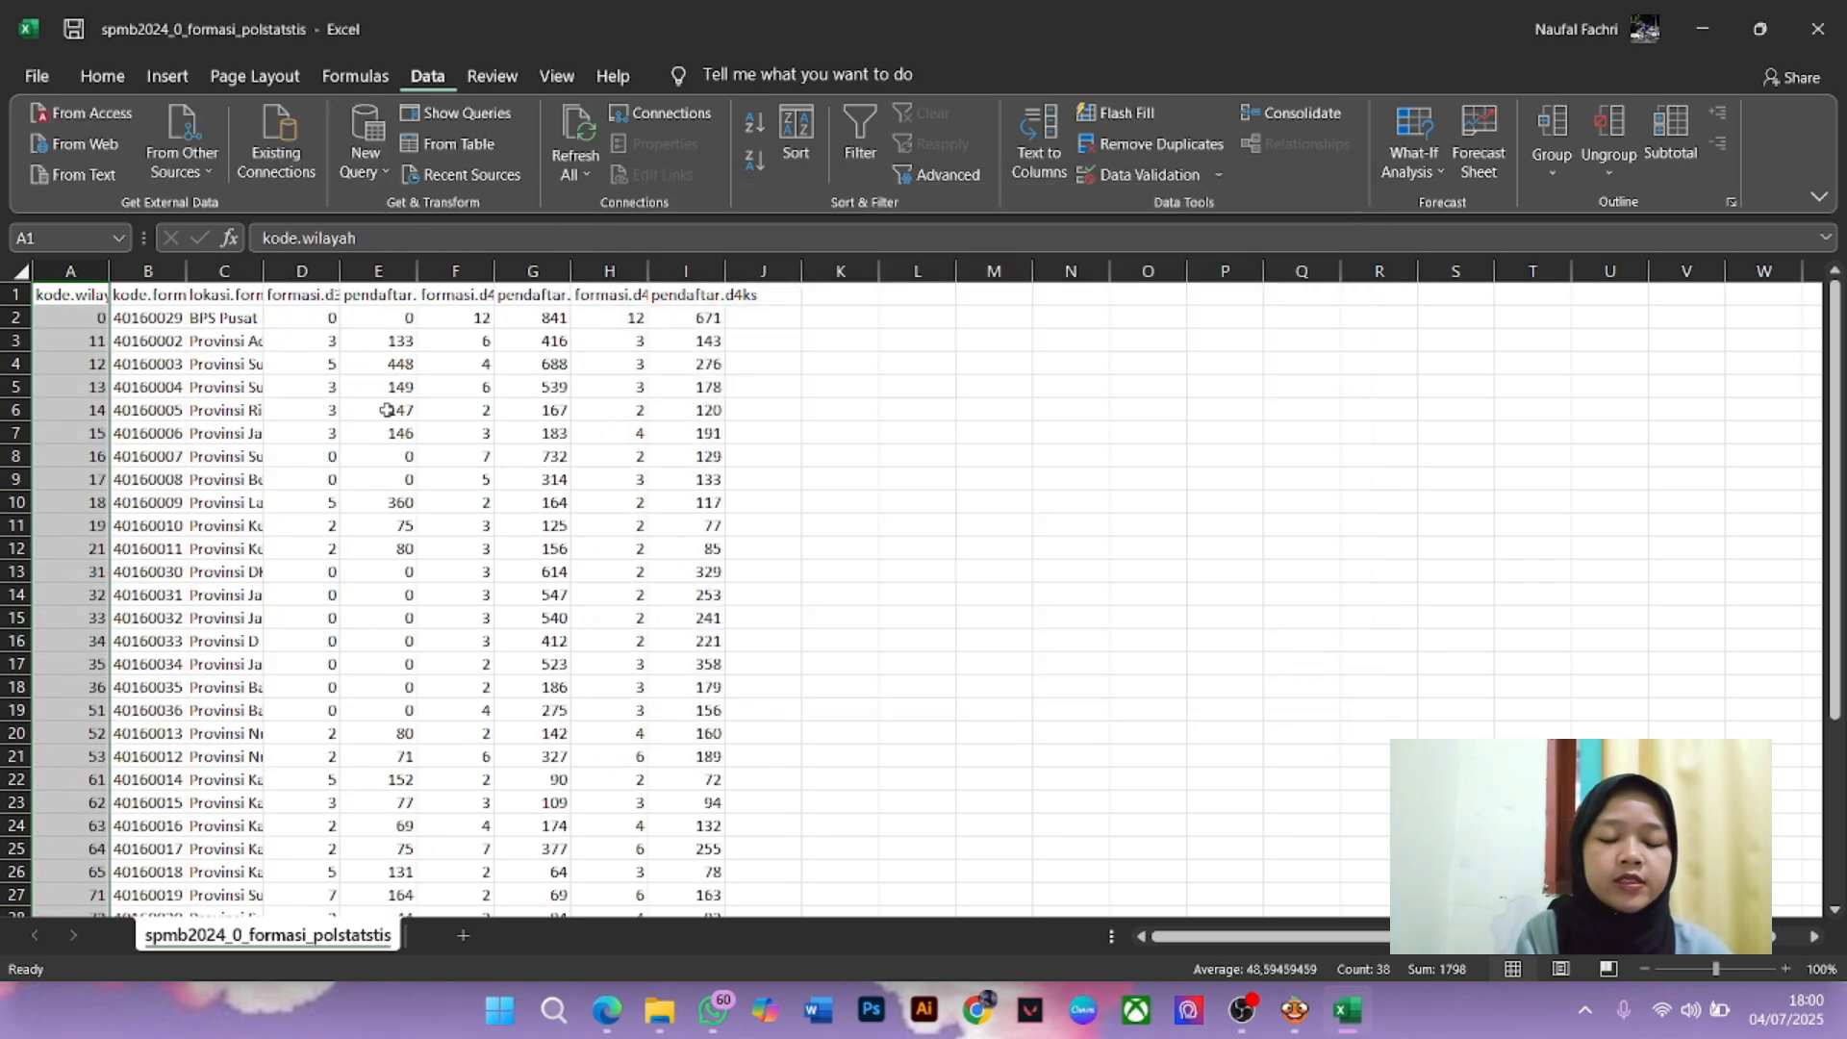
Widen columns A–I to fit their contents and move to the last row, A38
left_click_drag(109, 262, 155, 271)
left_click_drag(1164, 267, 1452, 272)
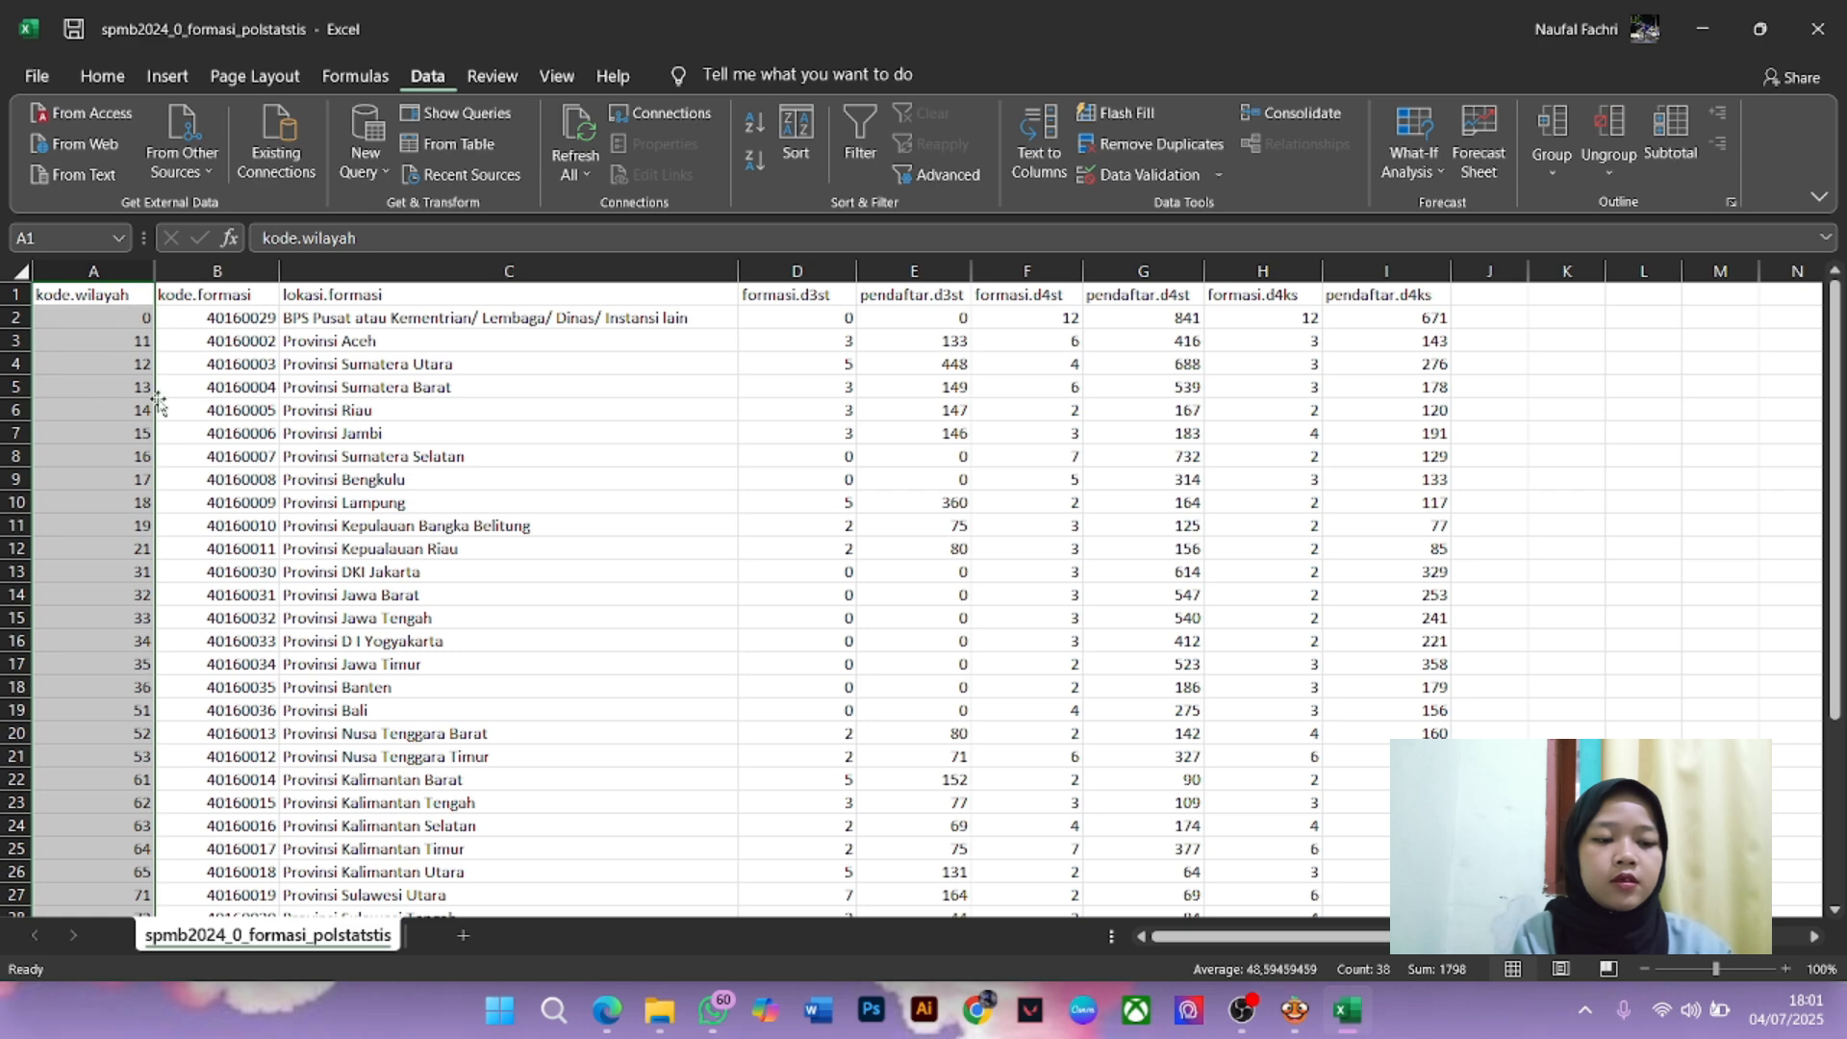
key("Down")
key("Down")
key("Down")
key("Down")
key("Down")
key("Down")
key("Down")
key("Down")
key("Down")
key("Down")
key("Down")
key("Down")
key("Down")
key("Down")
key("Down")
key("Down")
key("Down")
key("Down")
key("Down")
key("Down")
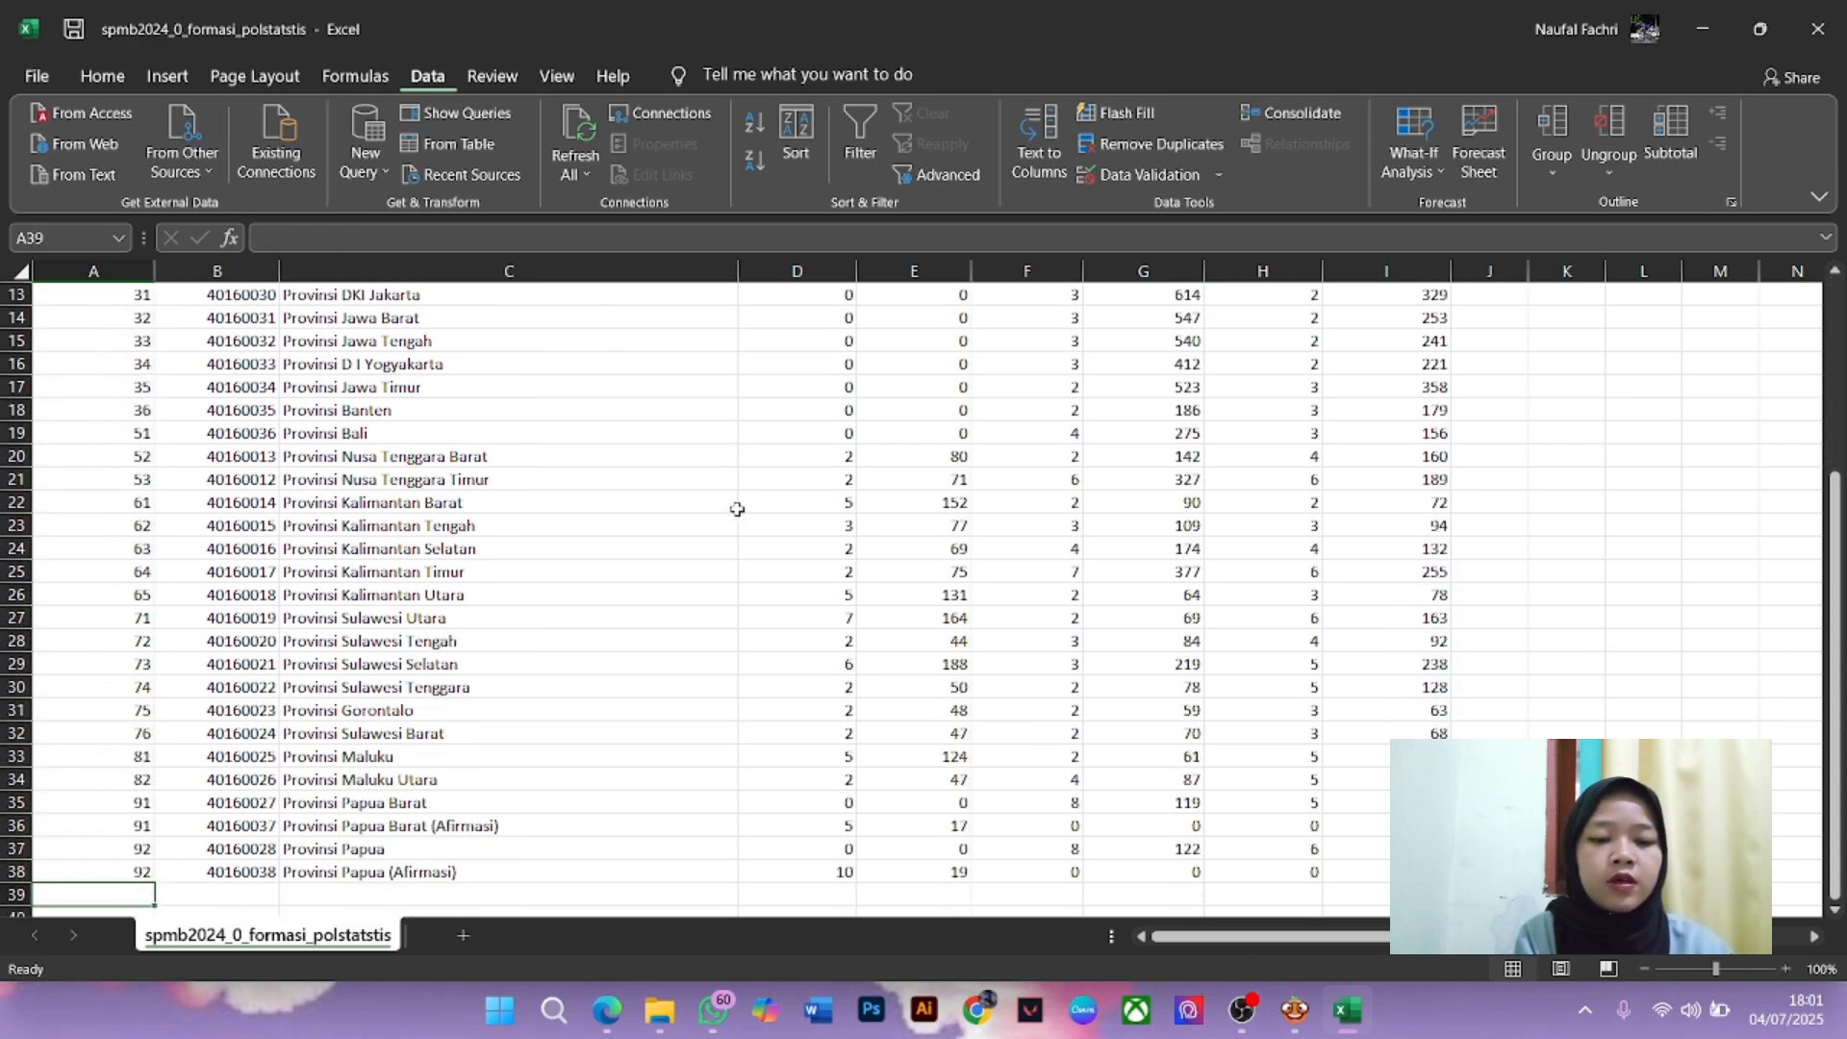
left_click(142, 865)
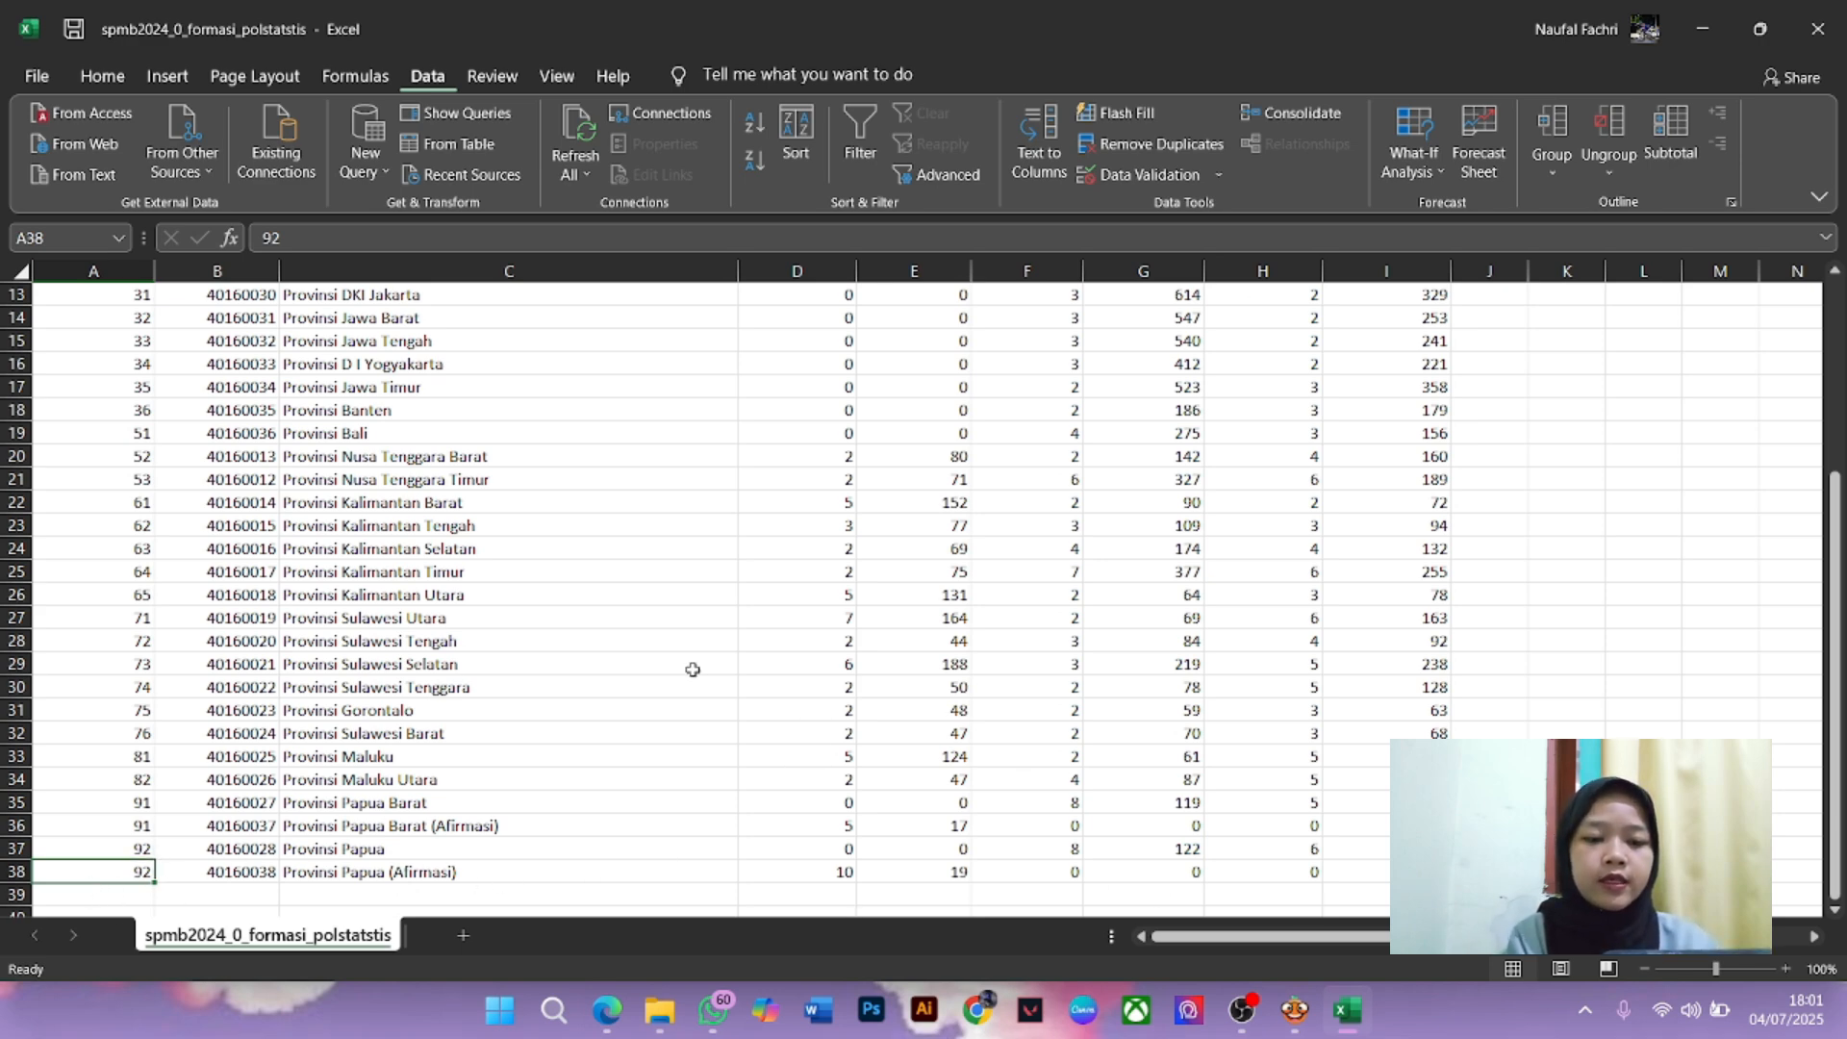
Save the sheet as a CSV named spmb2024_0_formasi_polstatstis2
key("ctrl+s")
left_click(1410, 232)
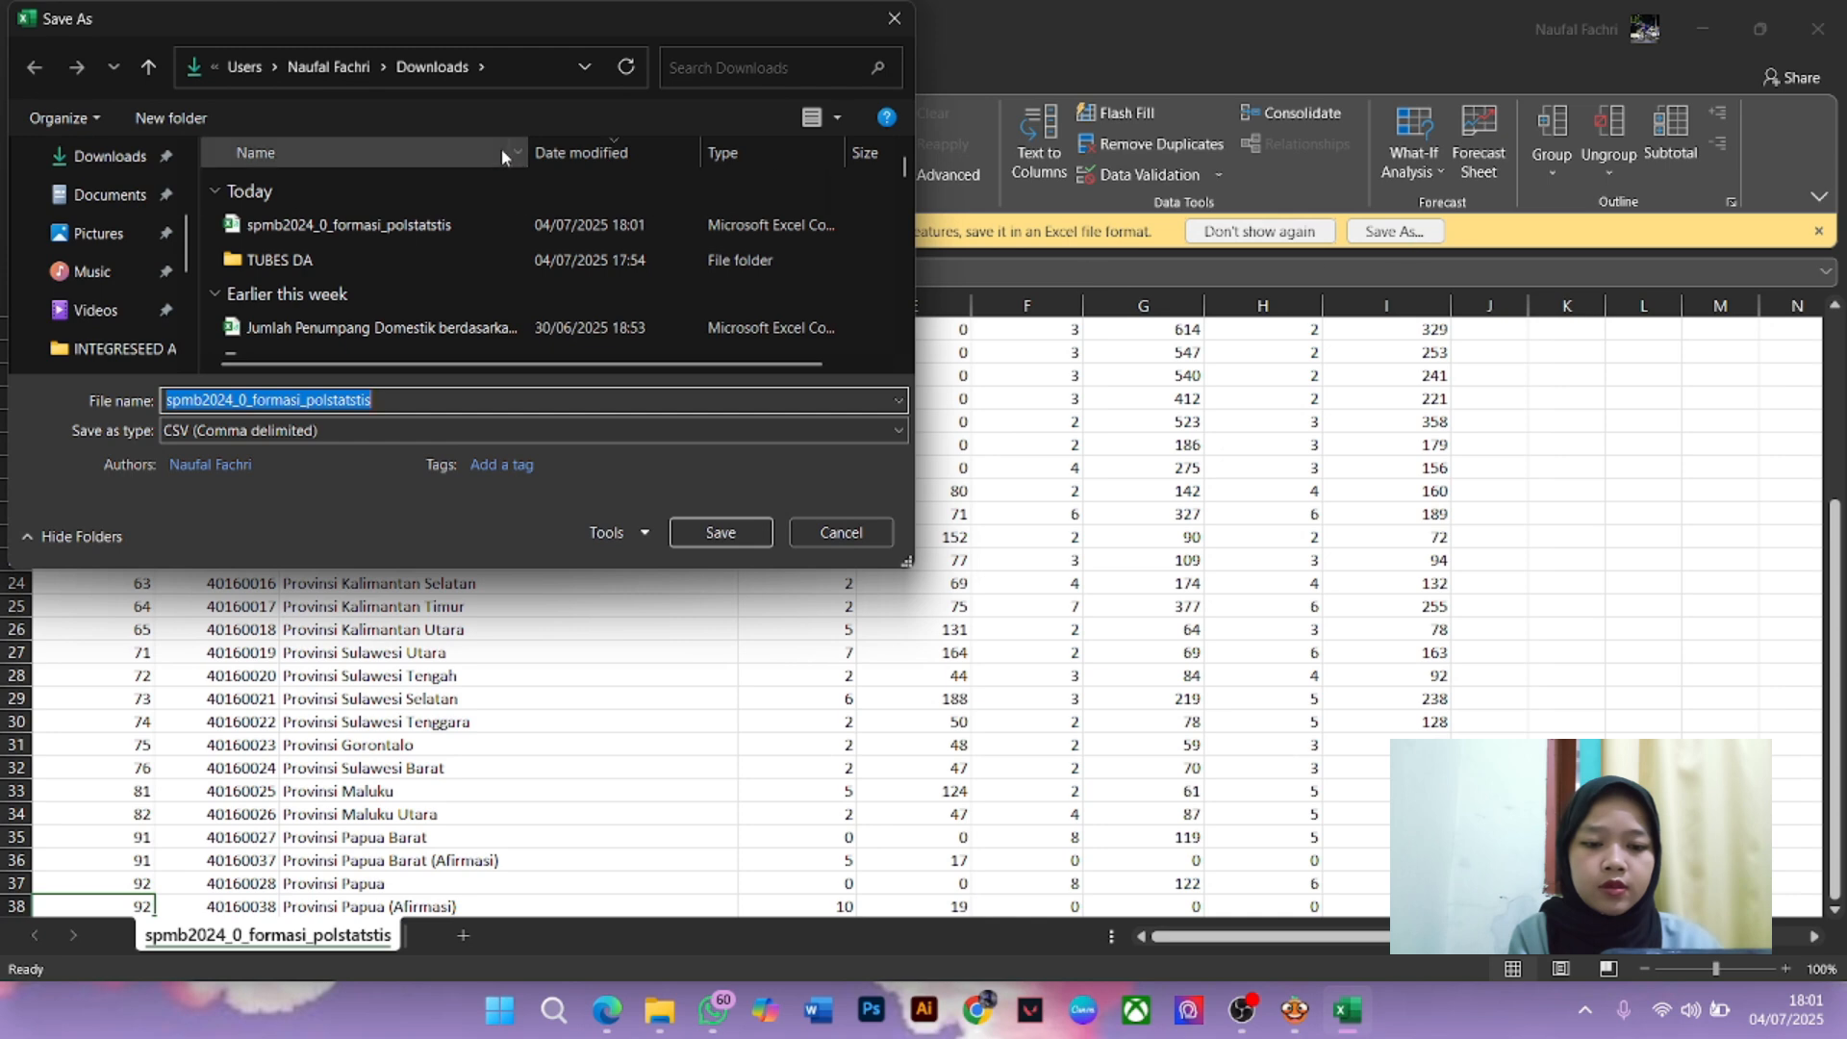
left_click(431, 403)
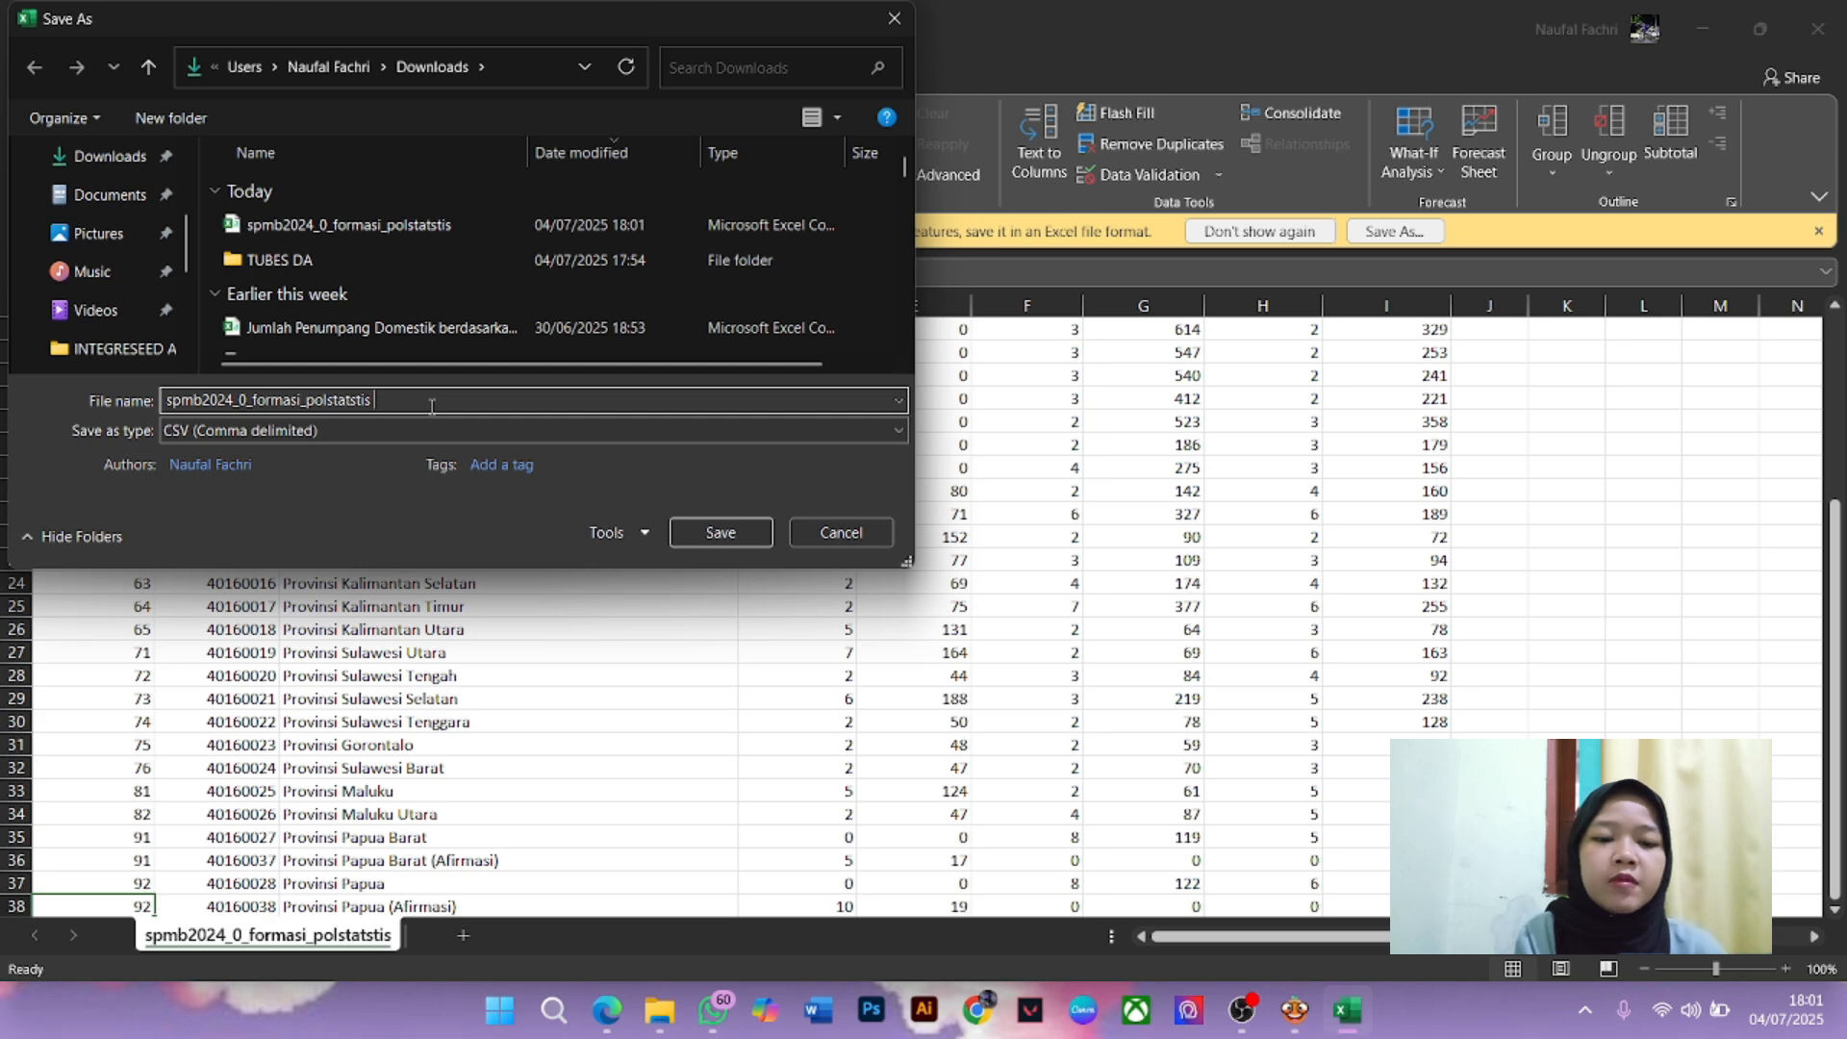
key("BackSpace")
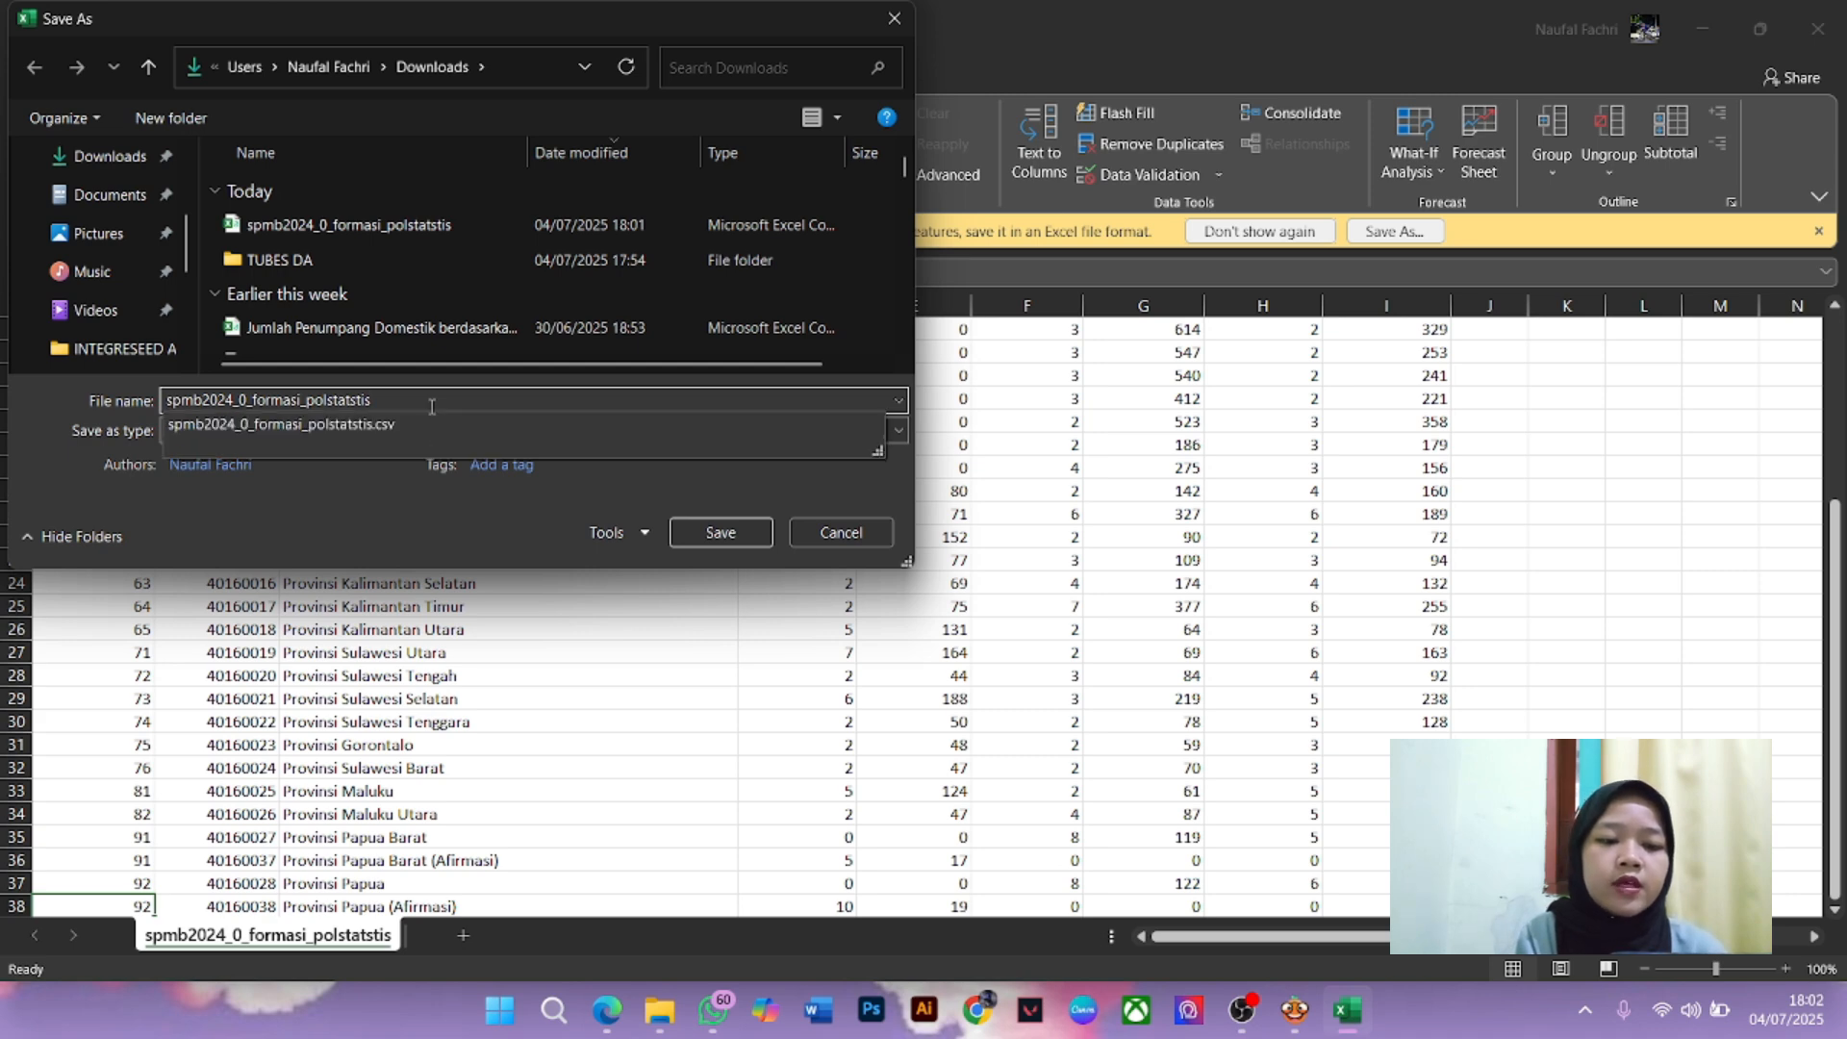
type("2")
key("Return")
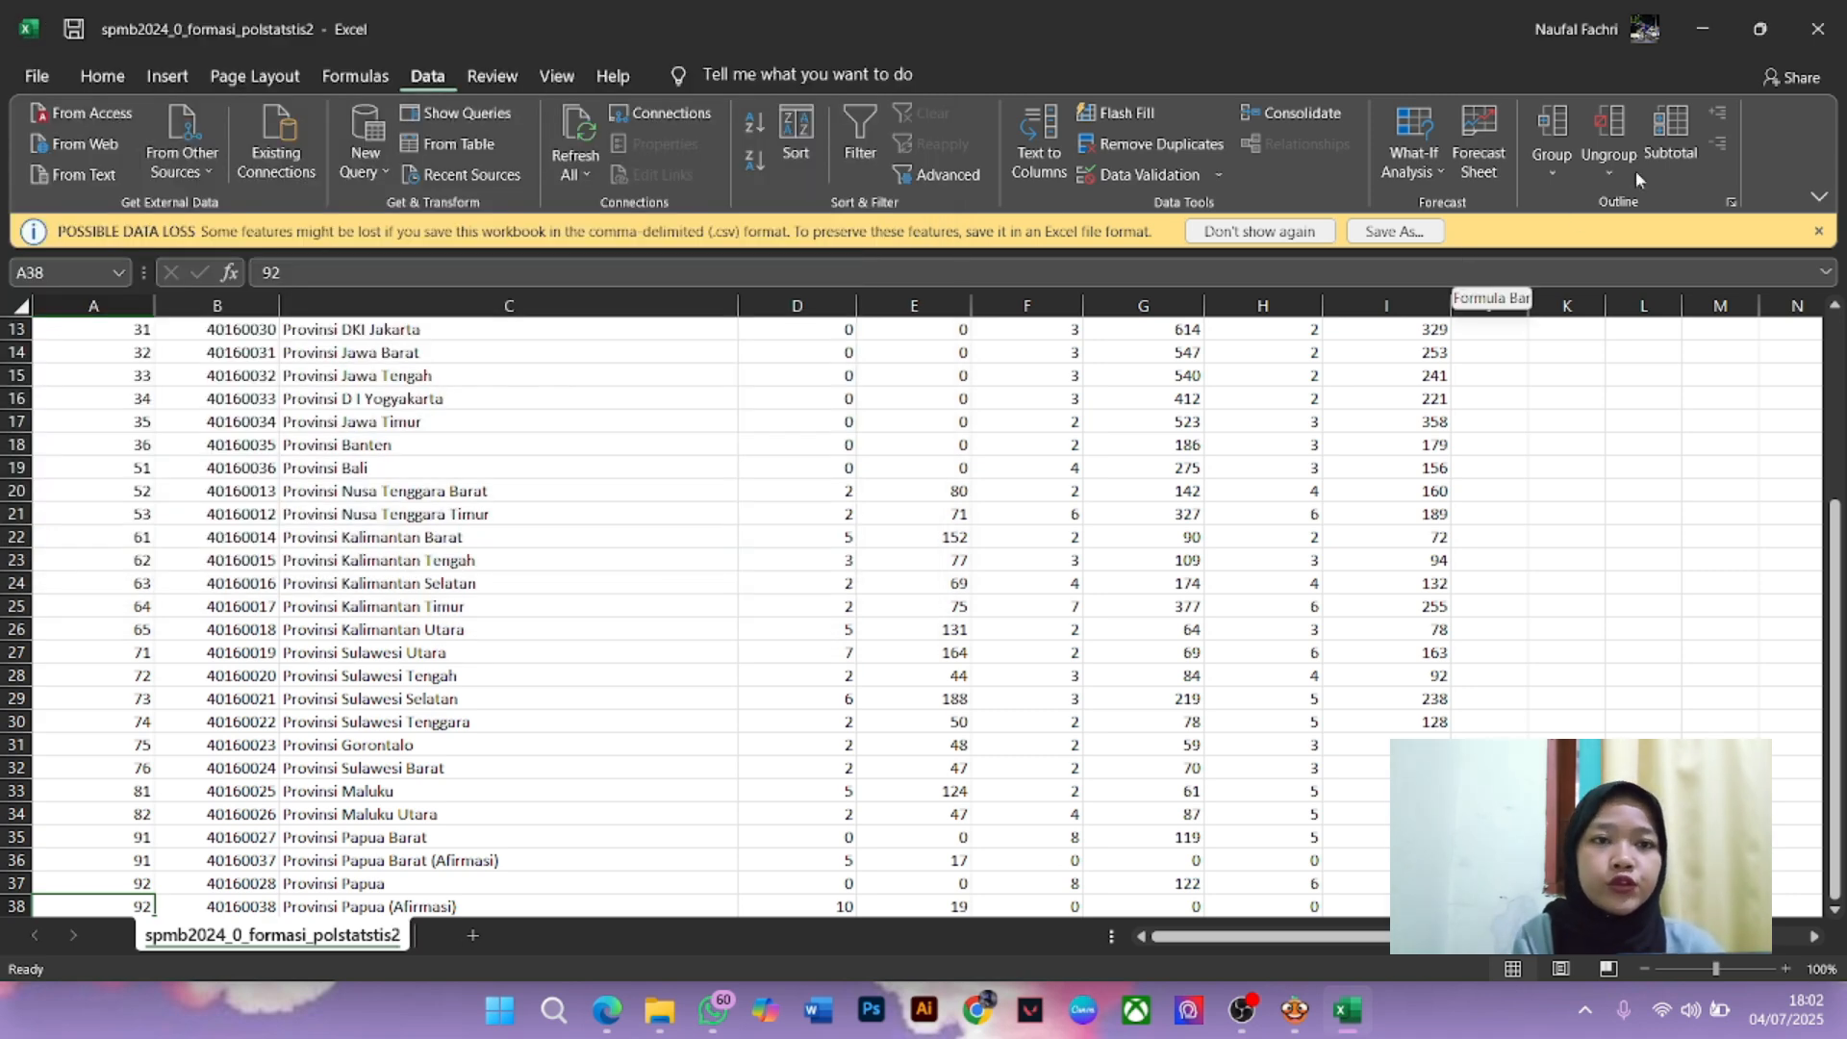
Close Excel, close the old File settings and remove the File node from the workflow
left_click(1832, 29)
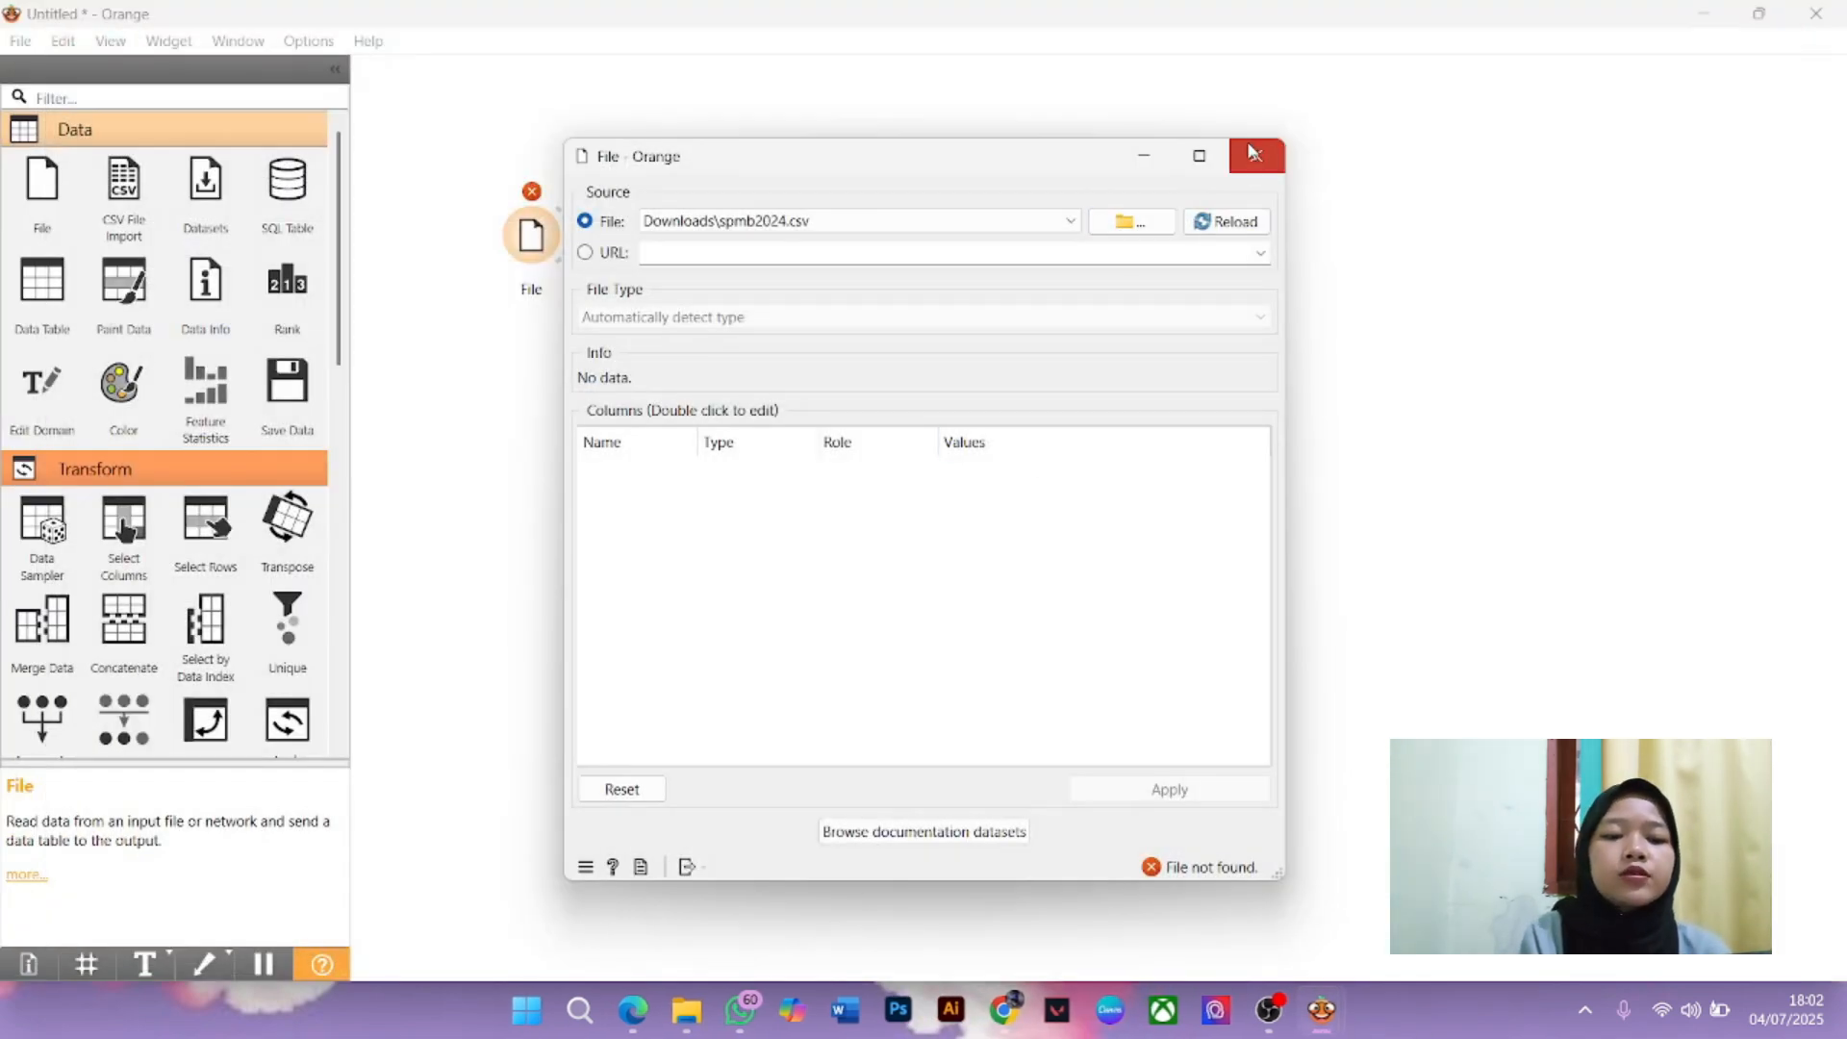
left_click_drag(1285, 139, 1243, 163)
left_click(1210, 189)
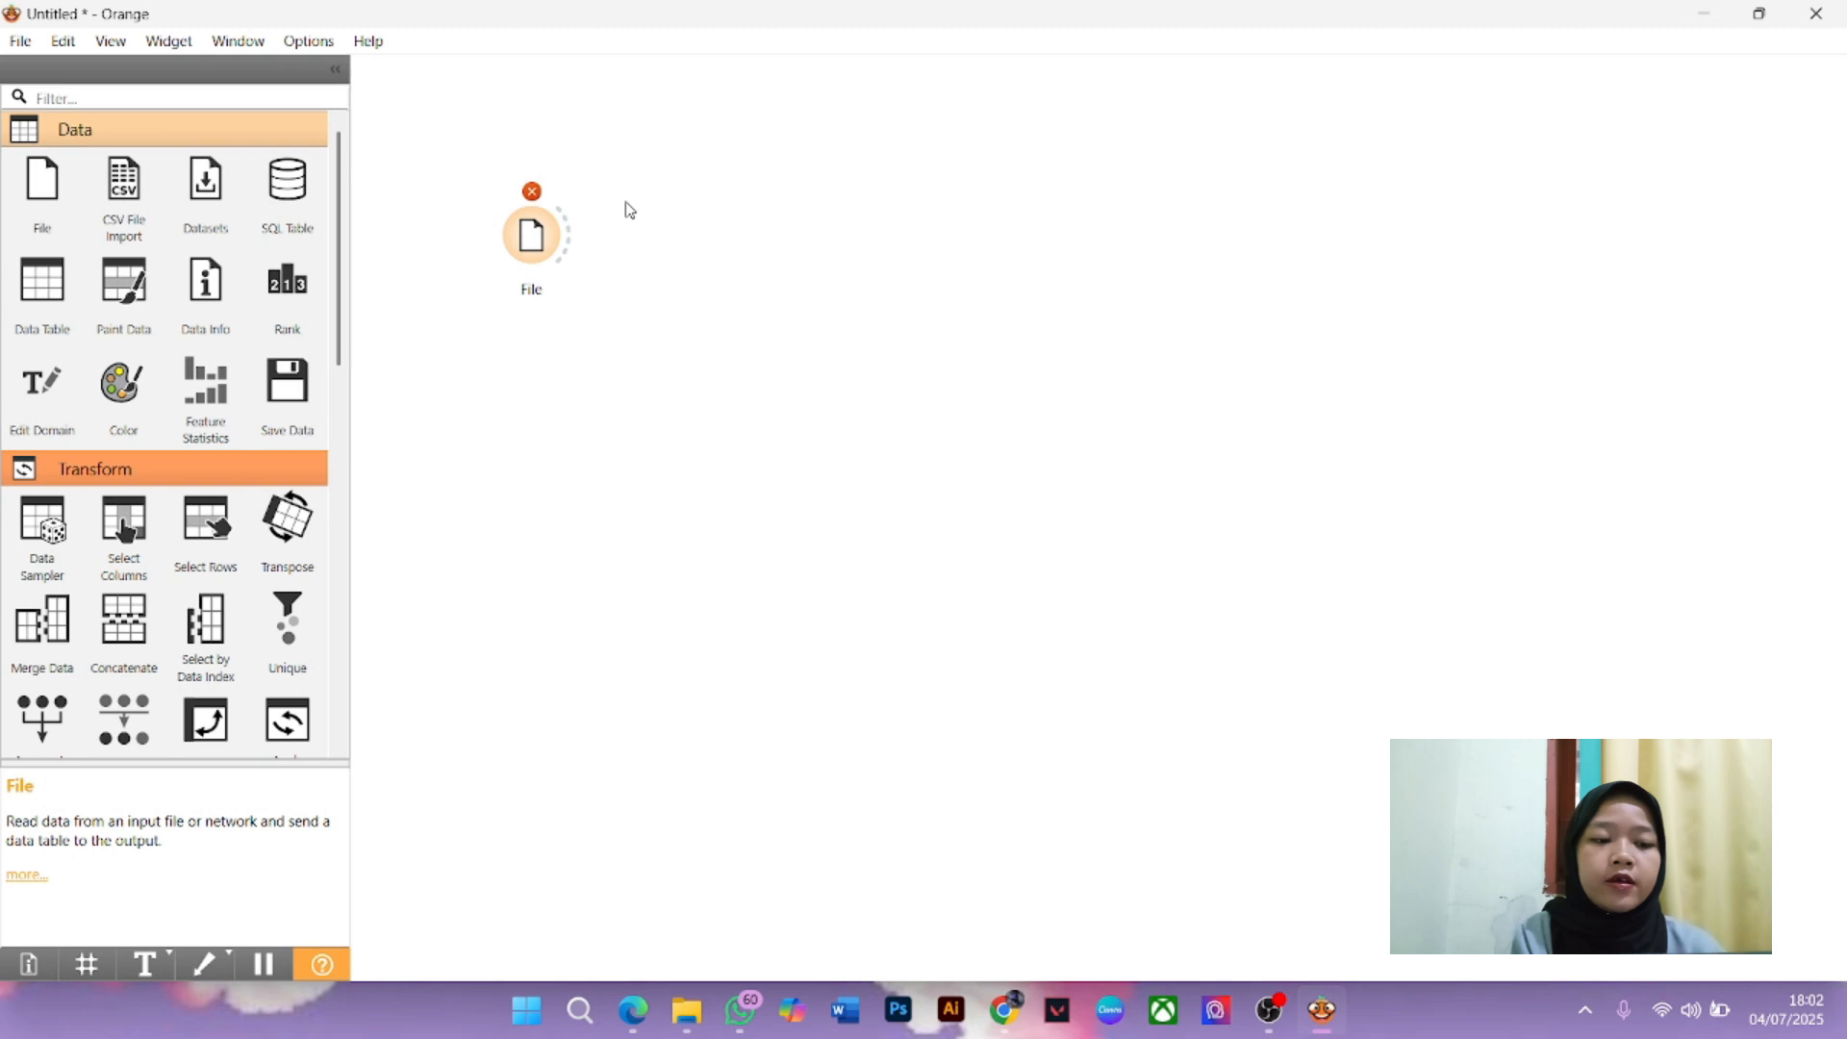
right_click(546, 231)
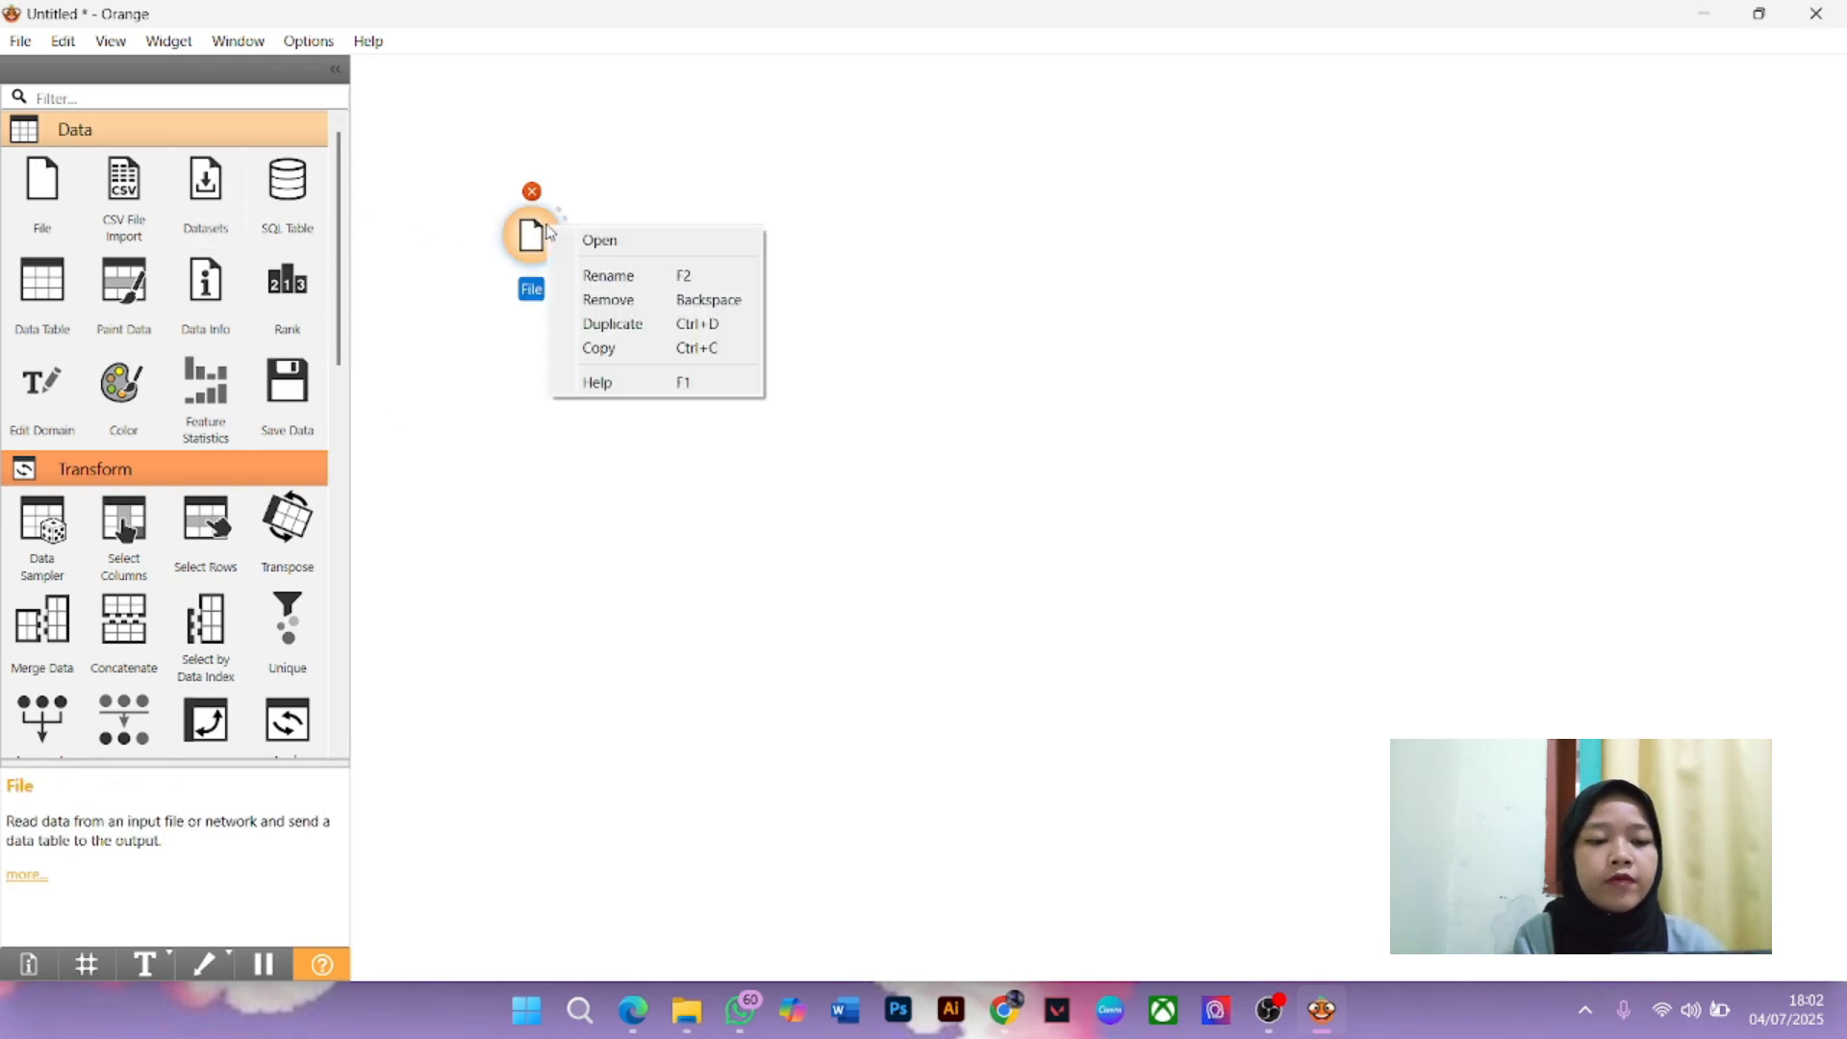
left_click(610, 300)
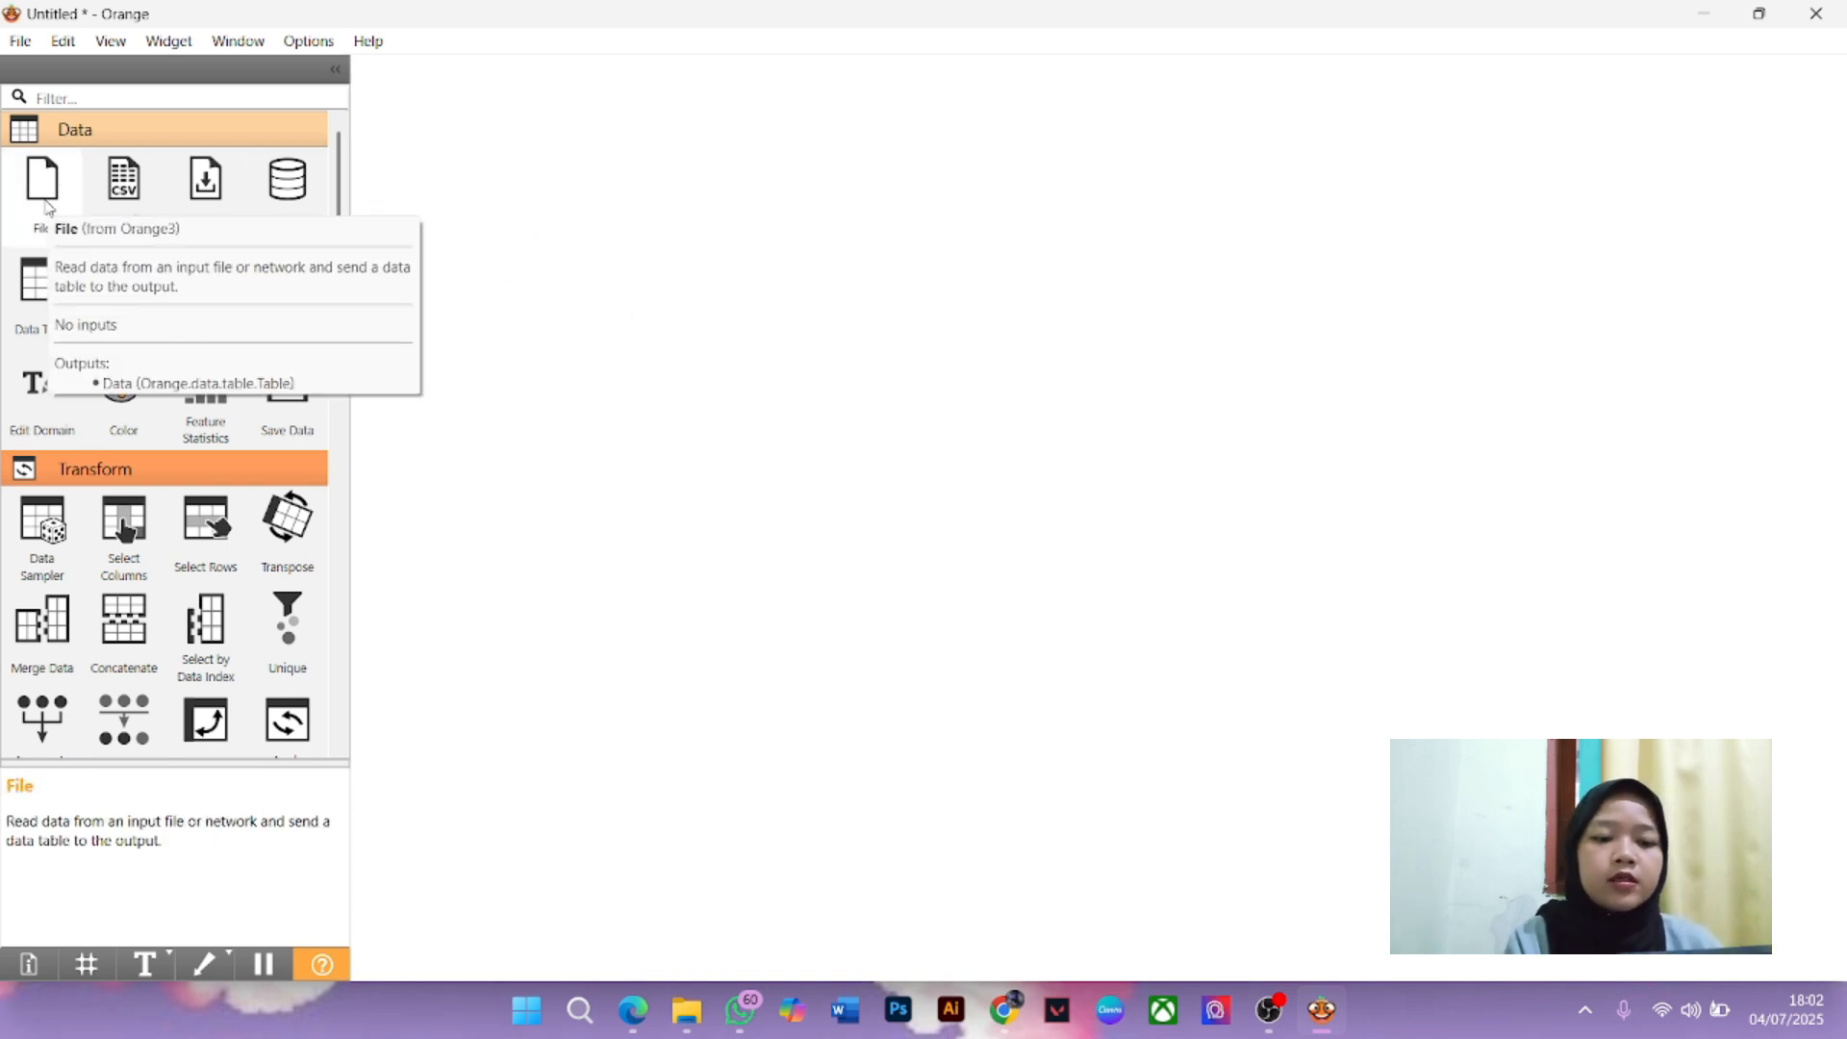
Add a new File widget loading spmb2024_0_formasi_polstatstis2.csv (37 instances) and close its settings
left_click_drag(45, 206, 531, 236)
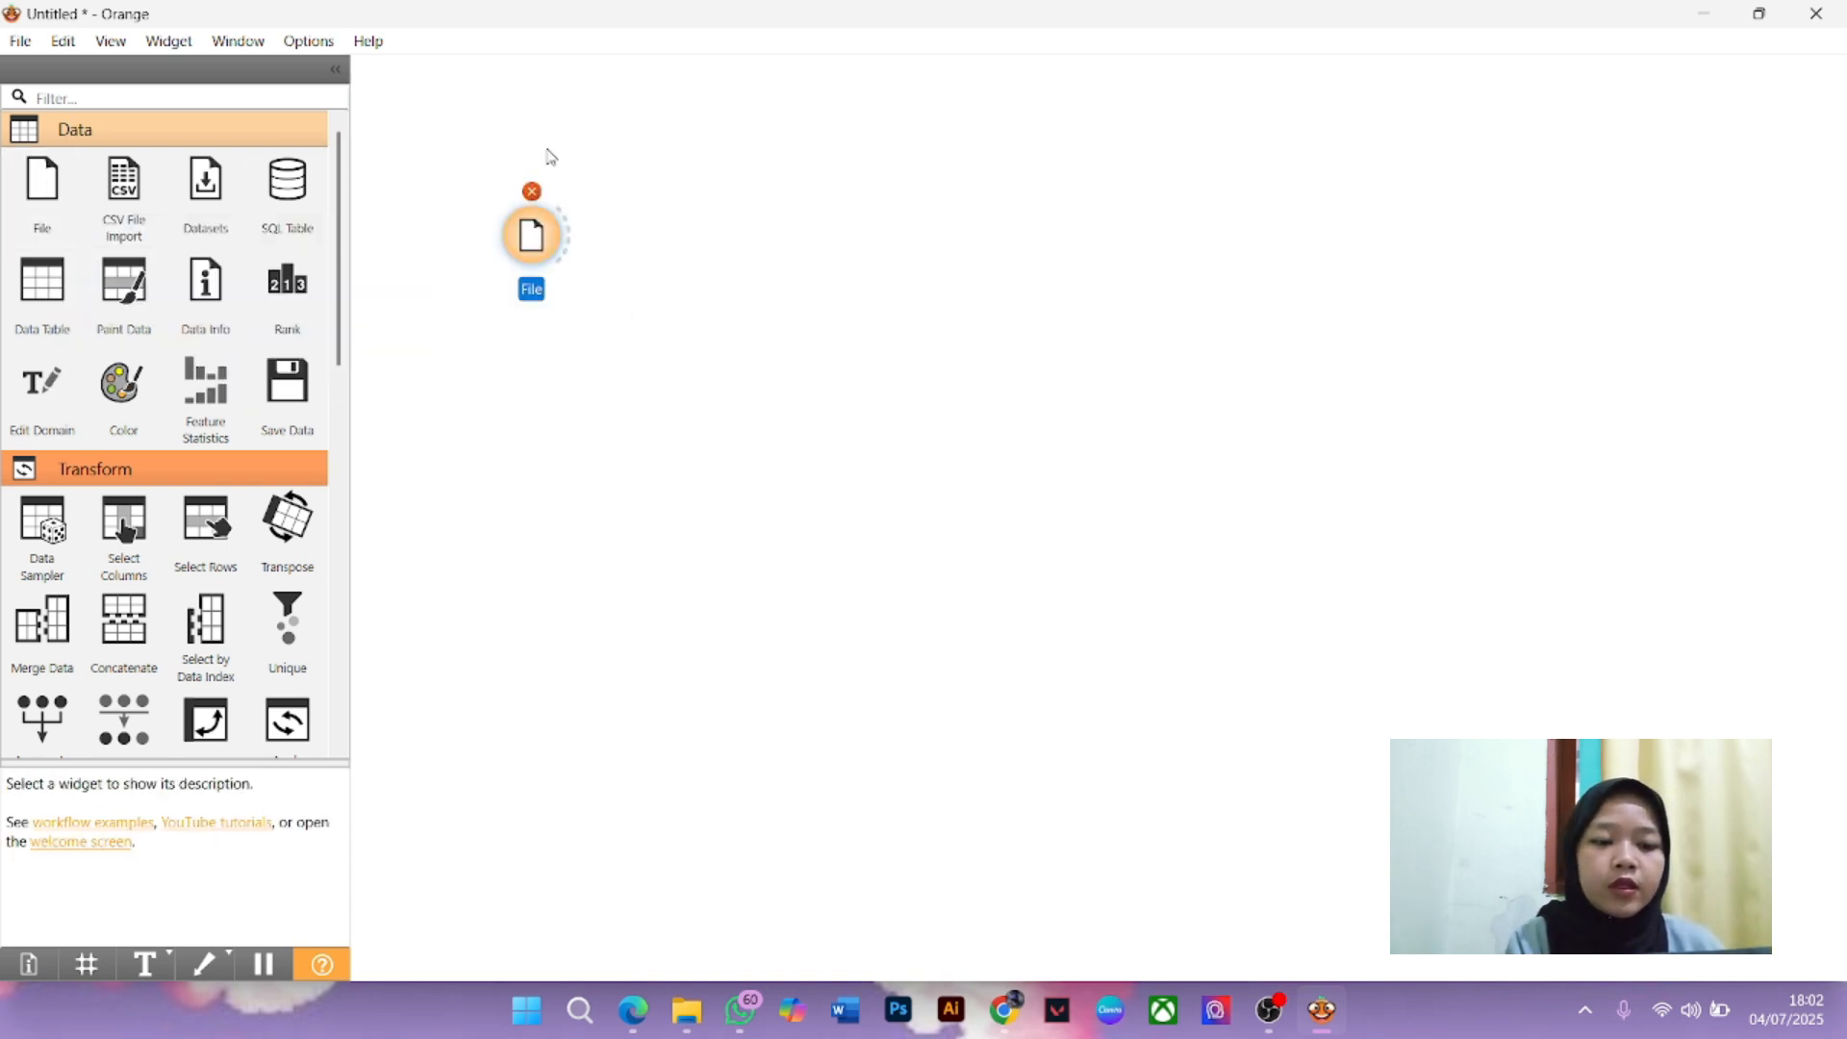
double_click(531, 233)
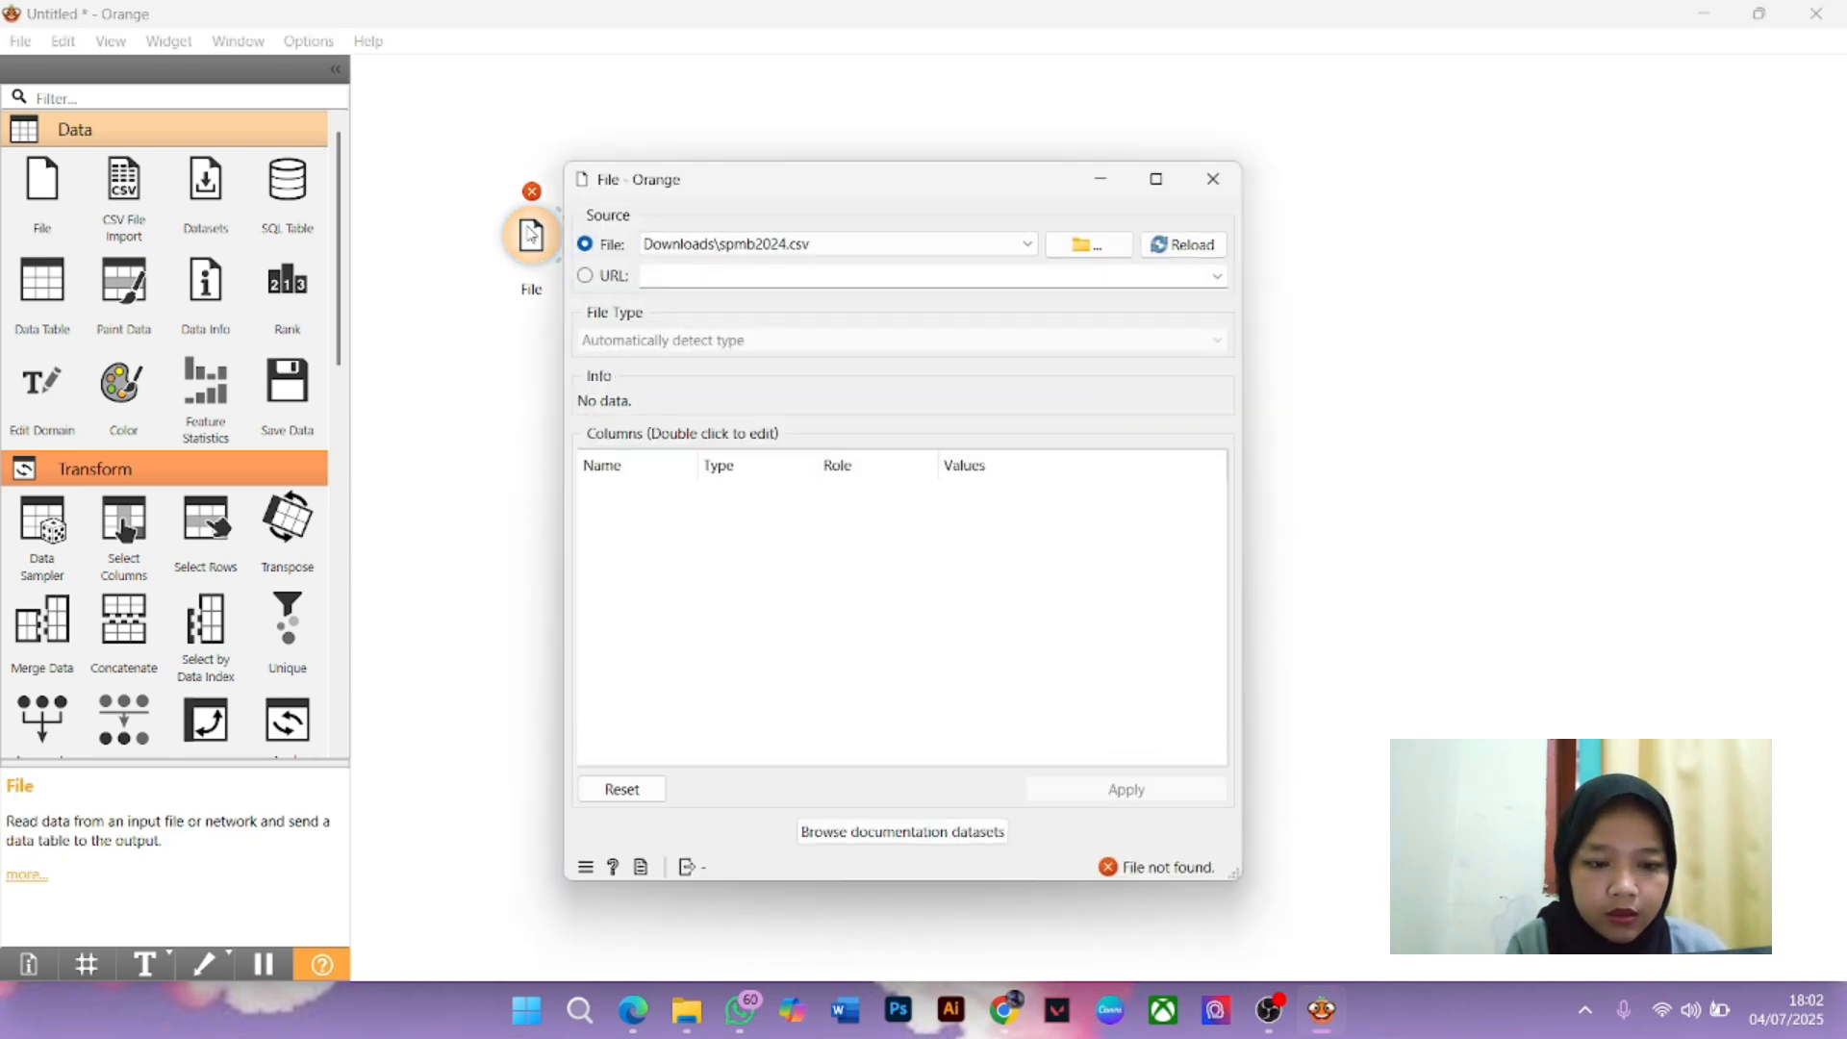
left_click(1100, 246)
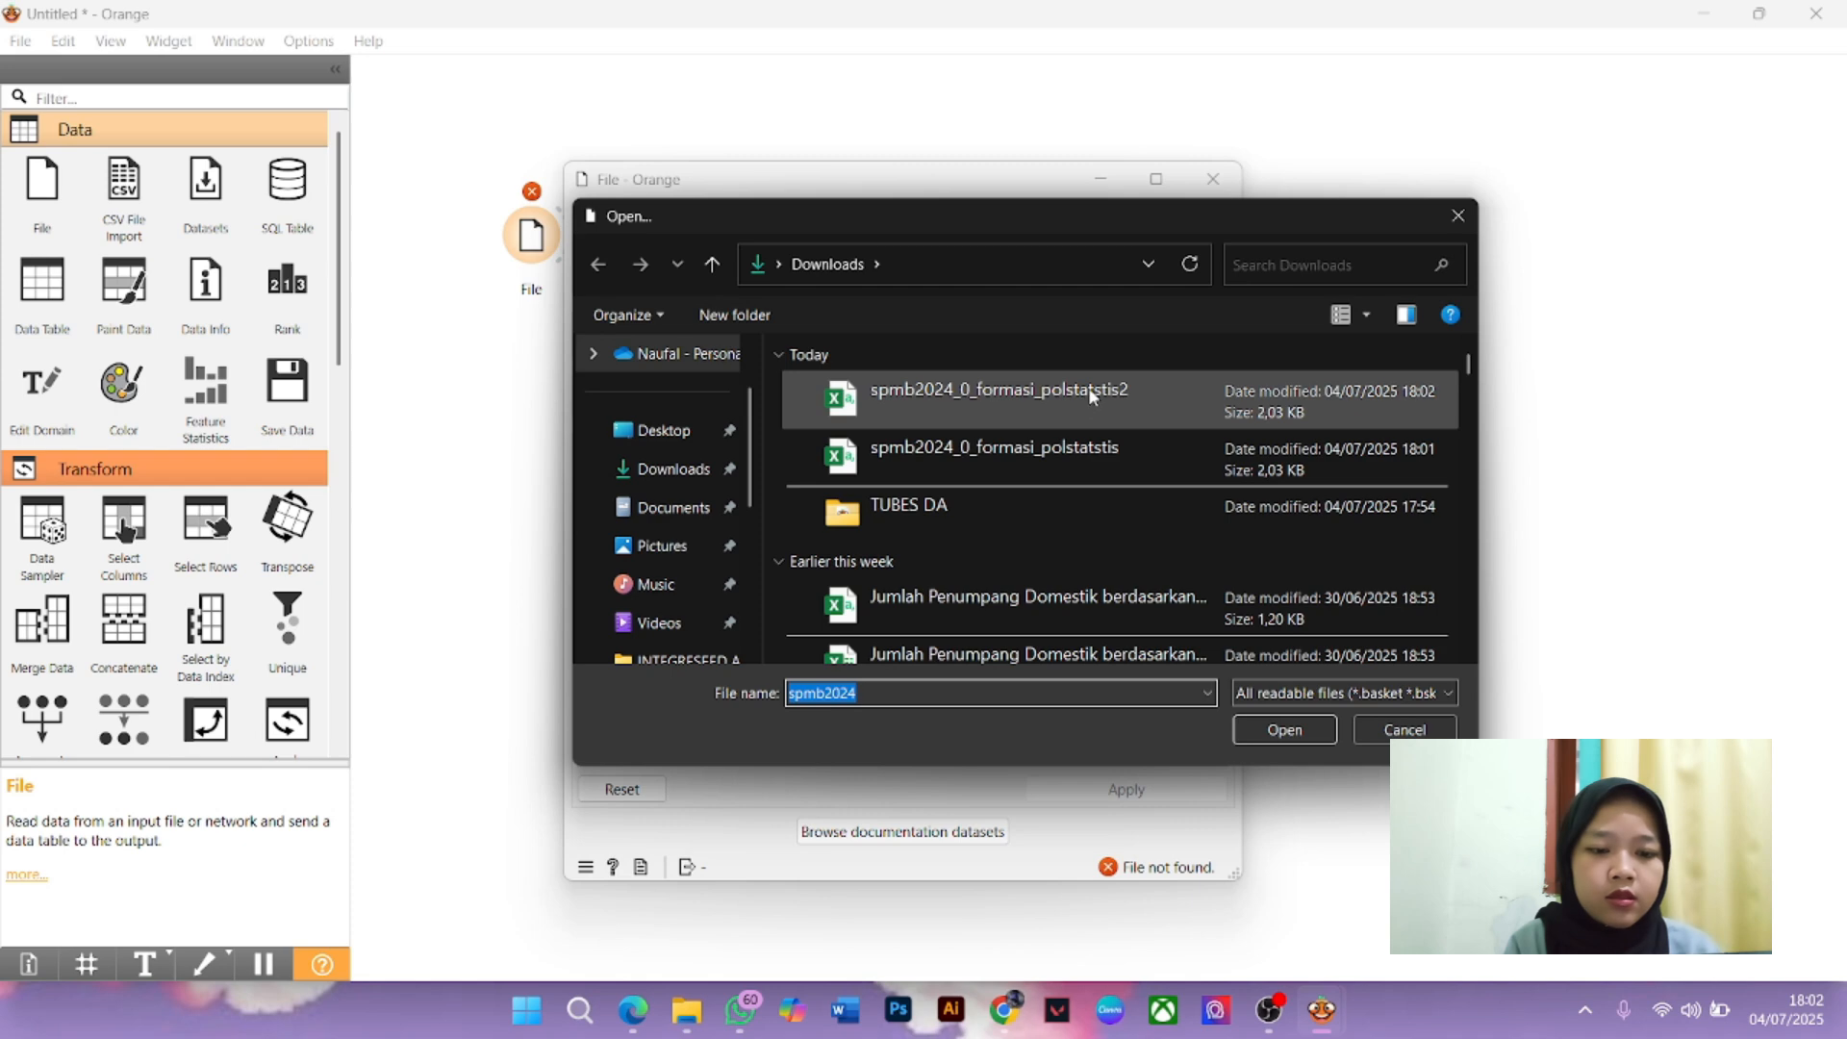
left_click(1088, 387)
left_click(1088, 387)
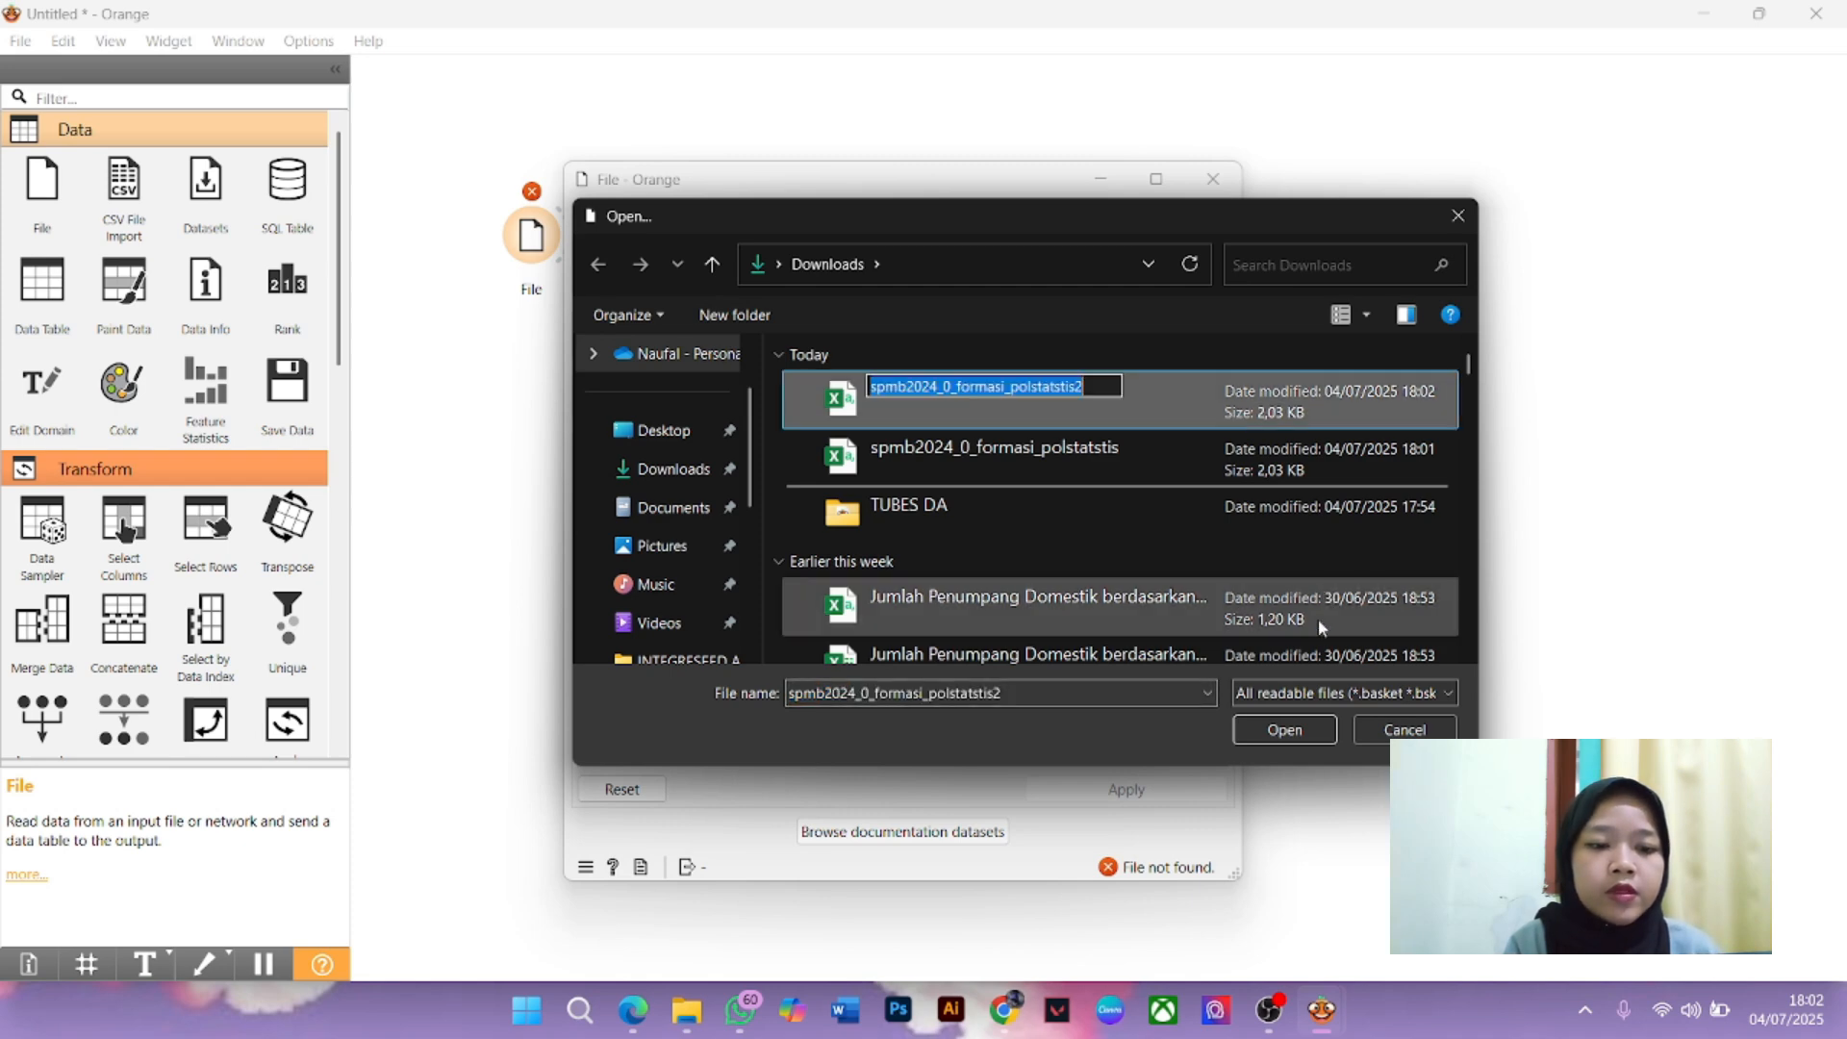
left_click(1203, 394)
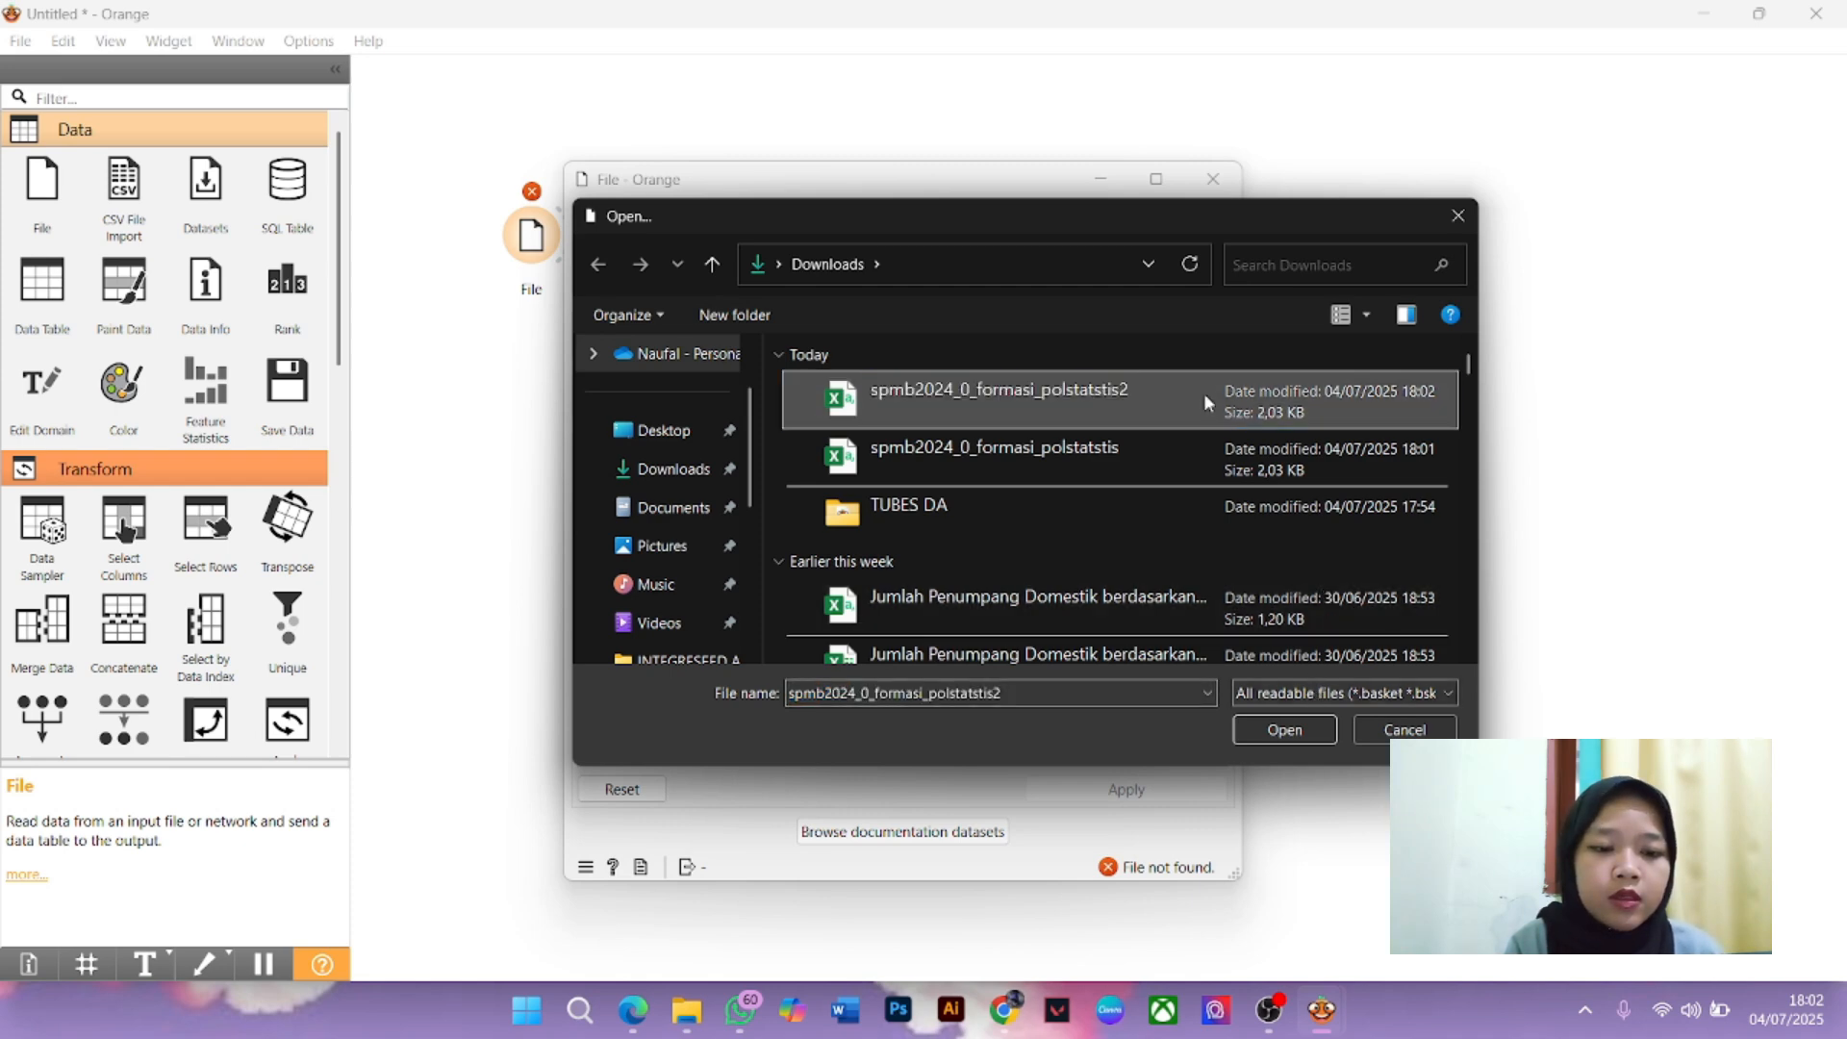
left_click(1325, 731)
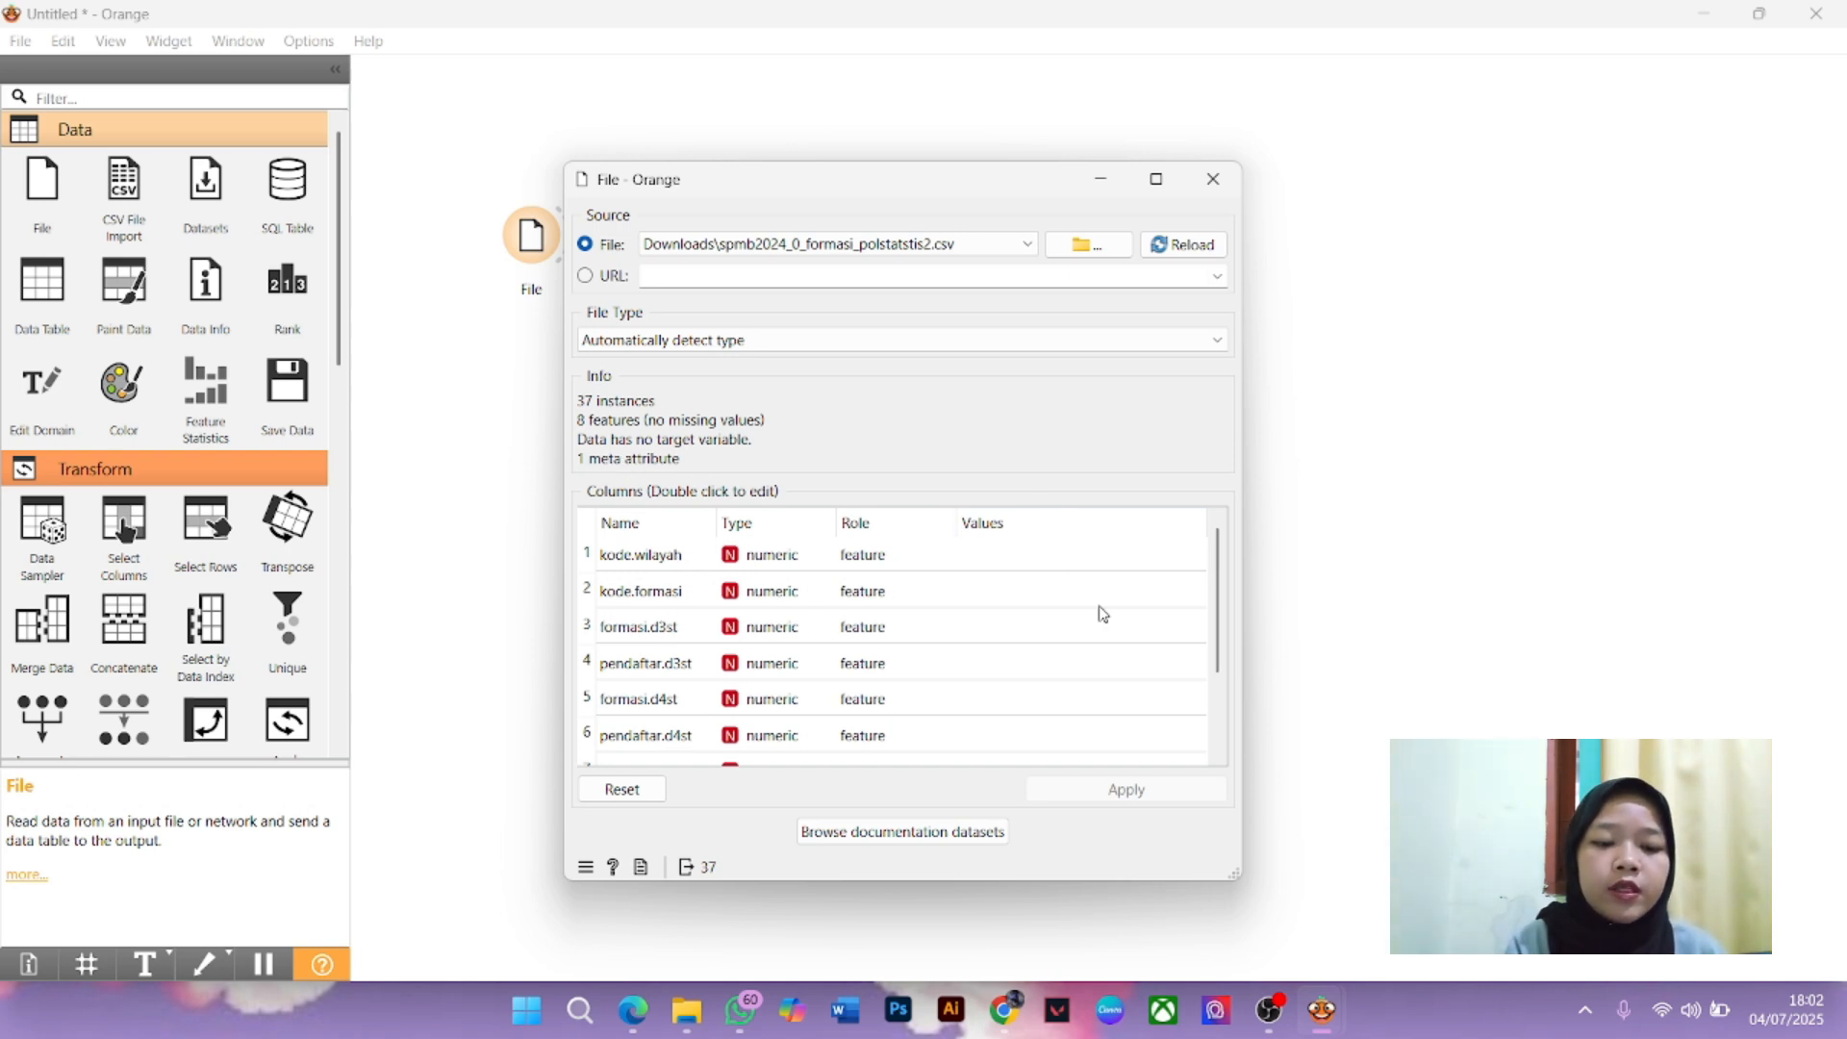
left_click_drag(1225, 587, 1231, 717)
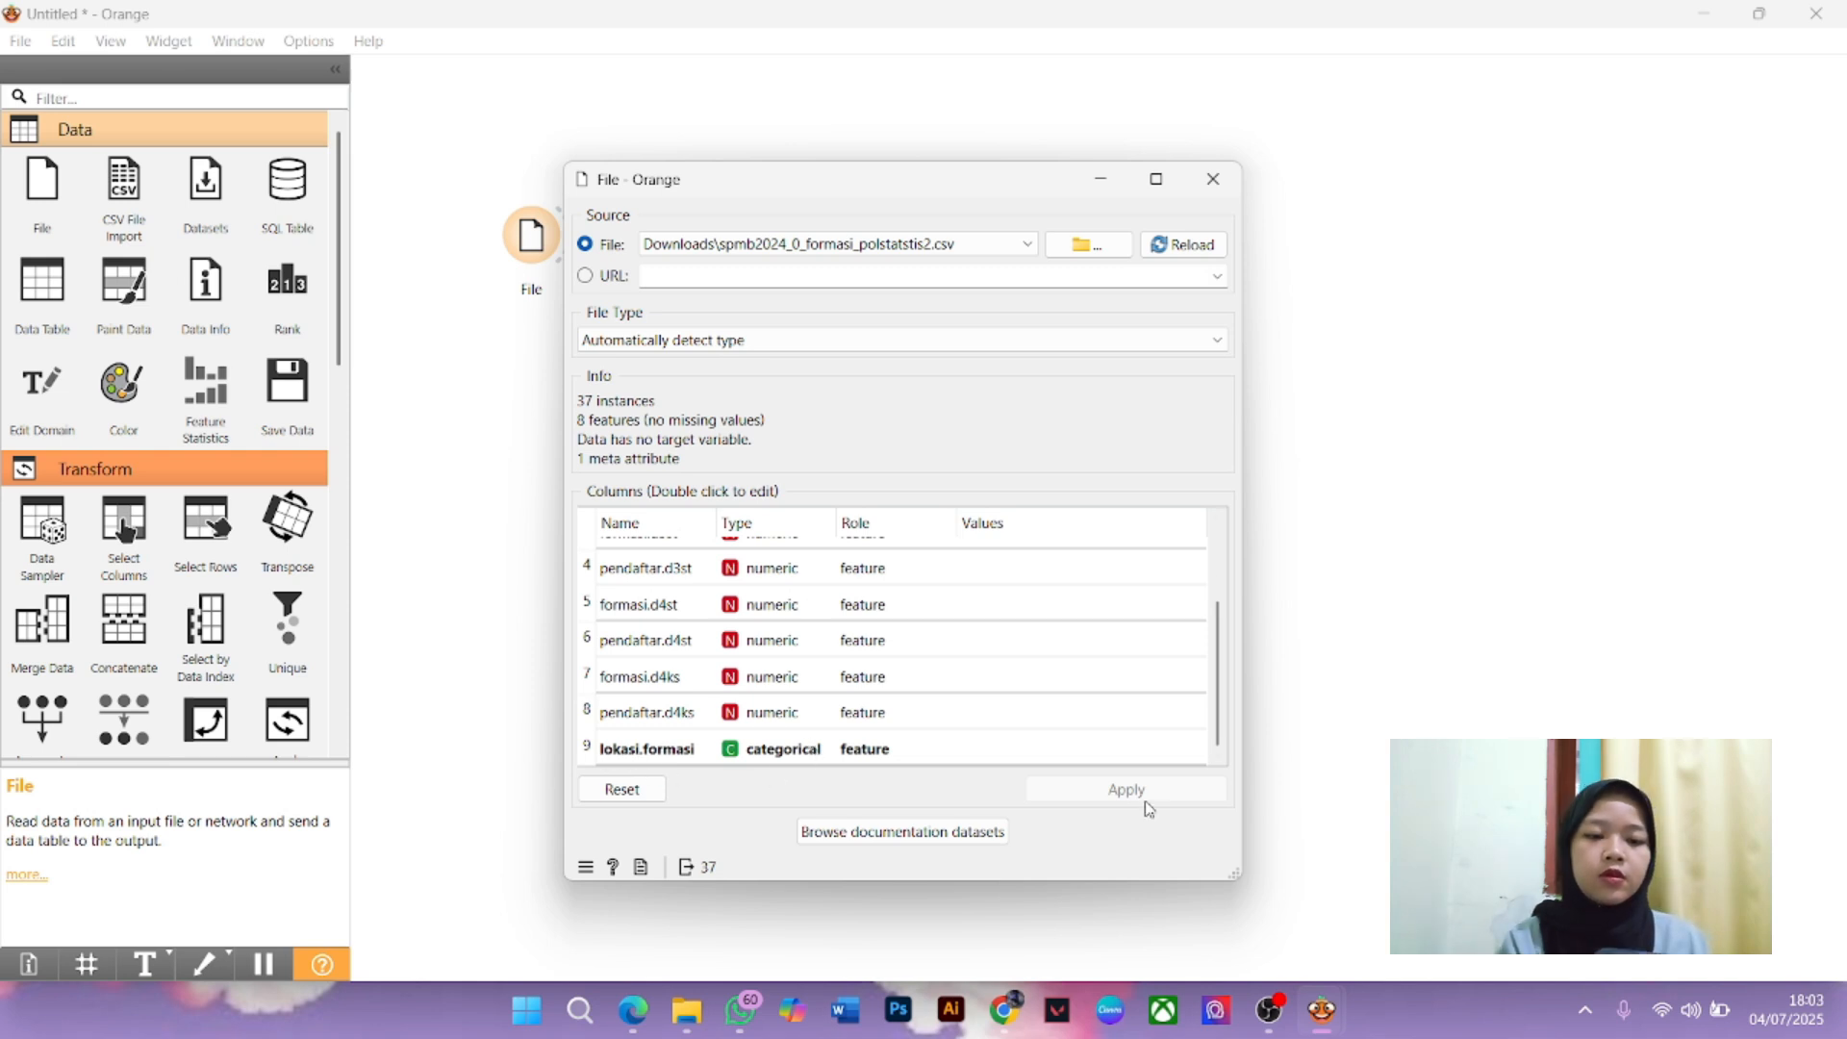
left_click(1212, 178)
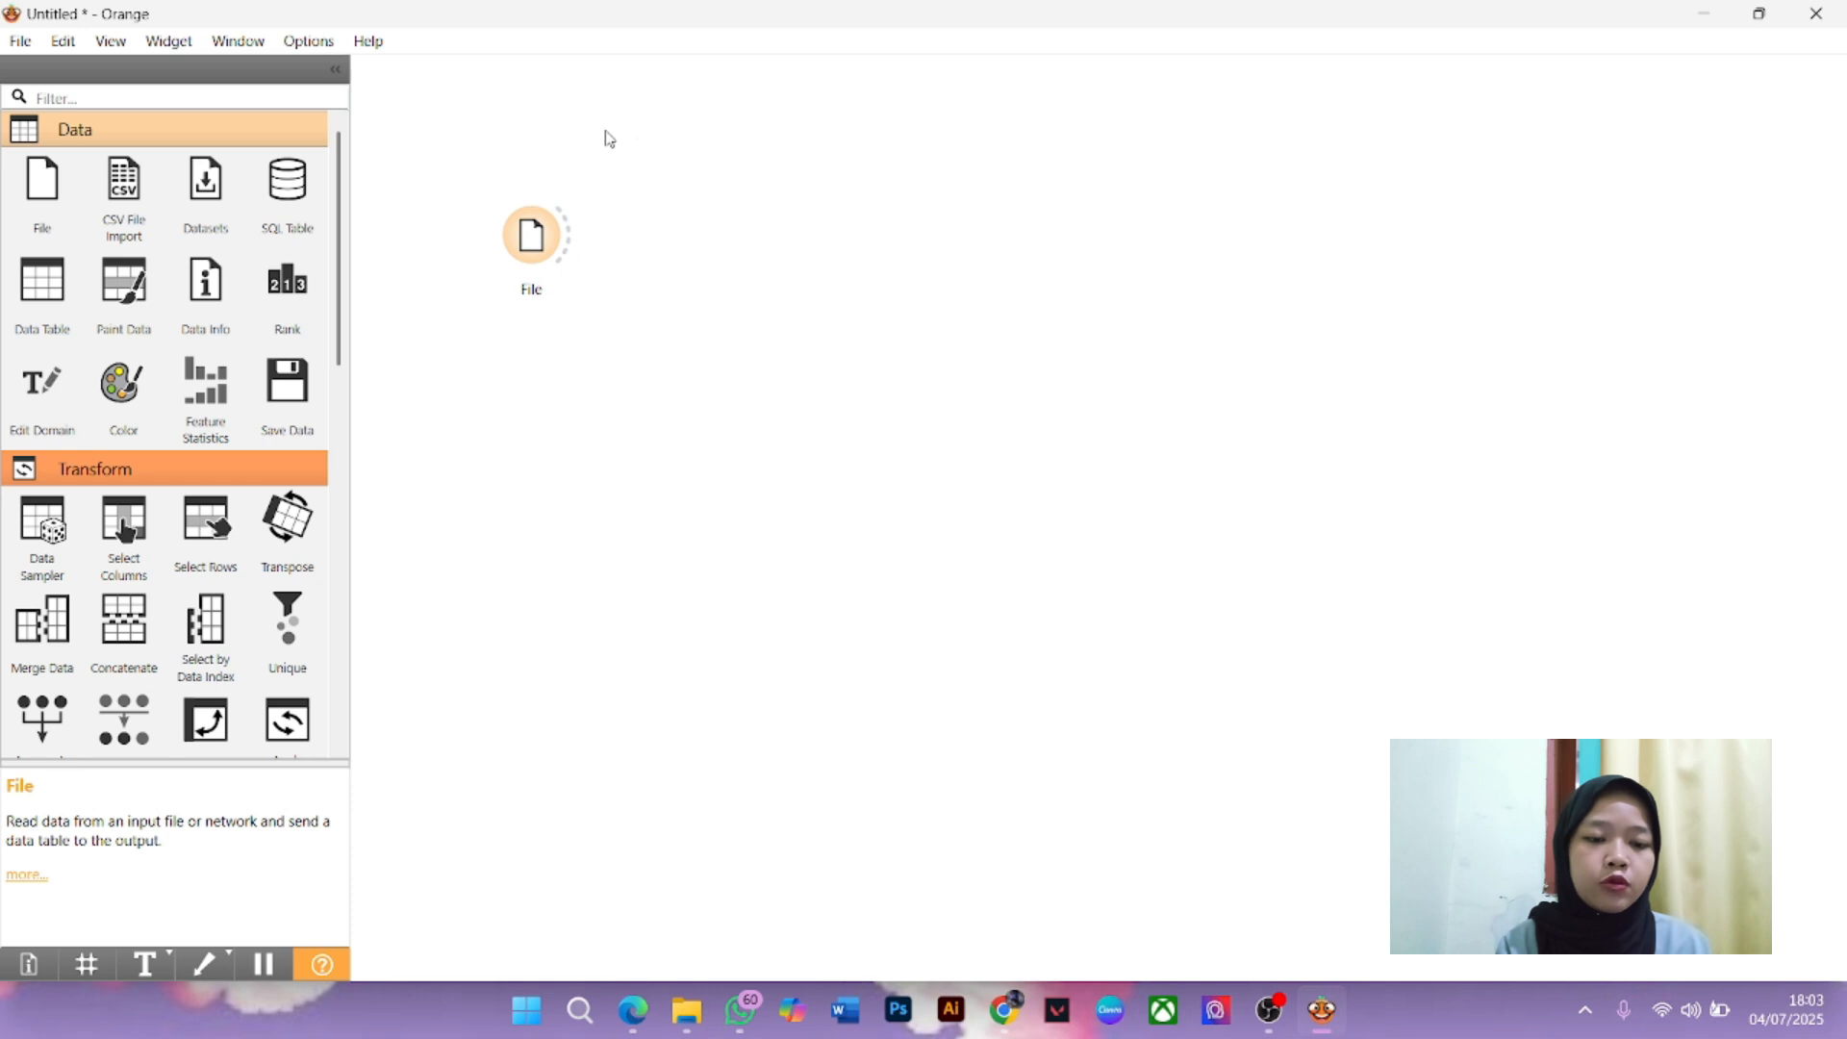
Link a Data Table to the File output and move it higher on the canvas
left_click_drag(567, 239, 663, 234)
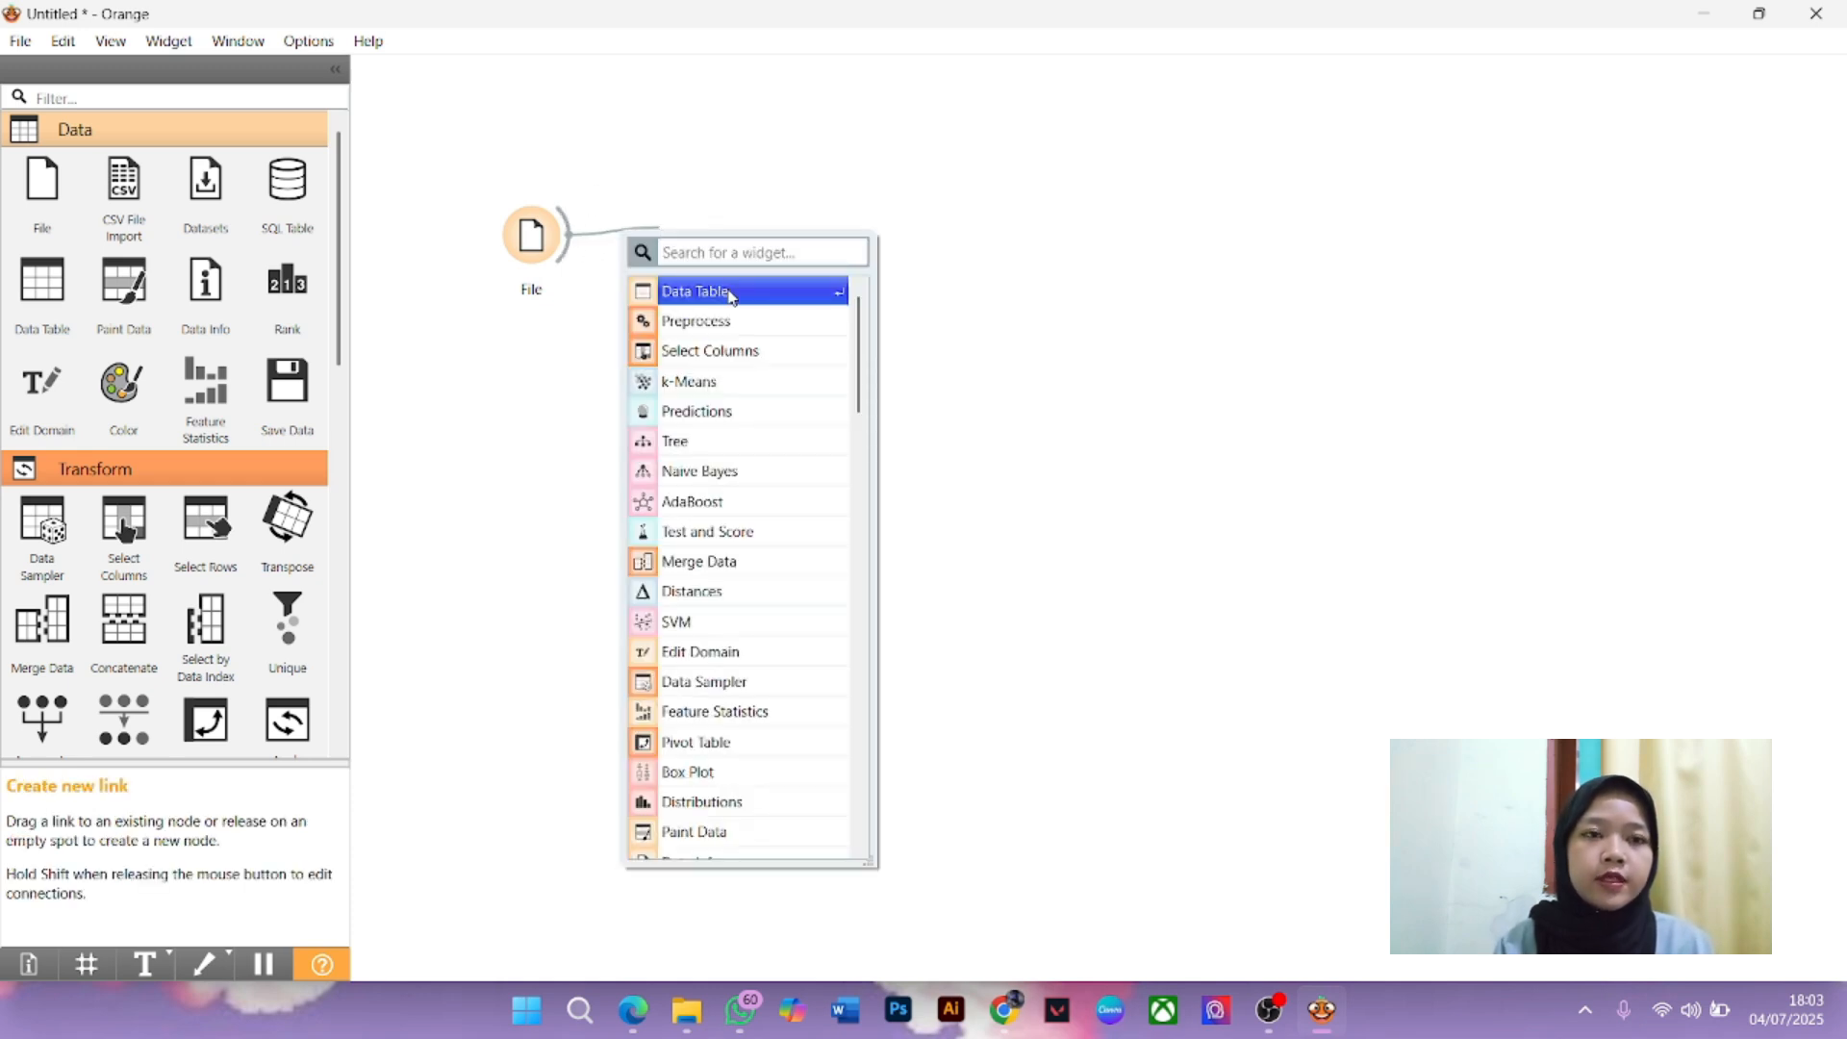
type("data")
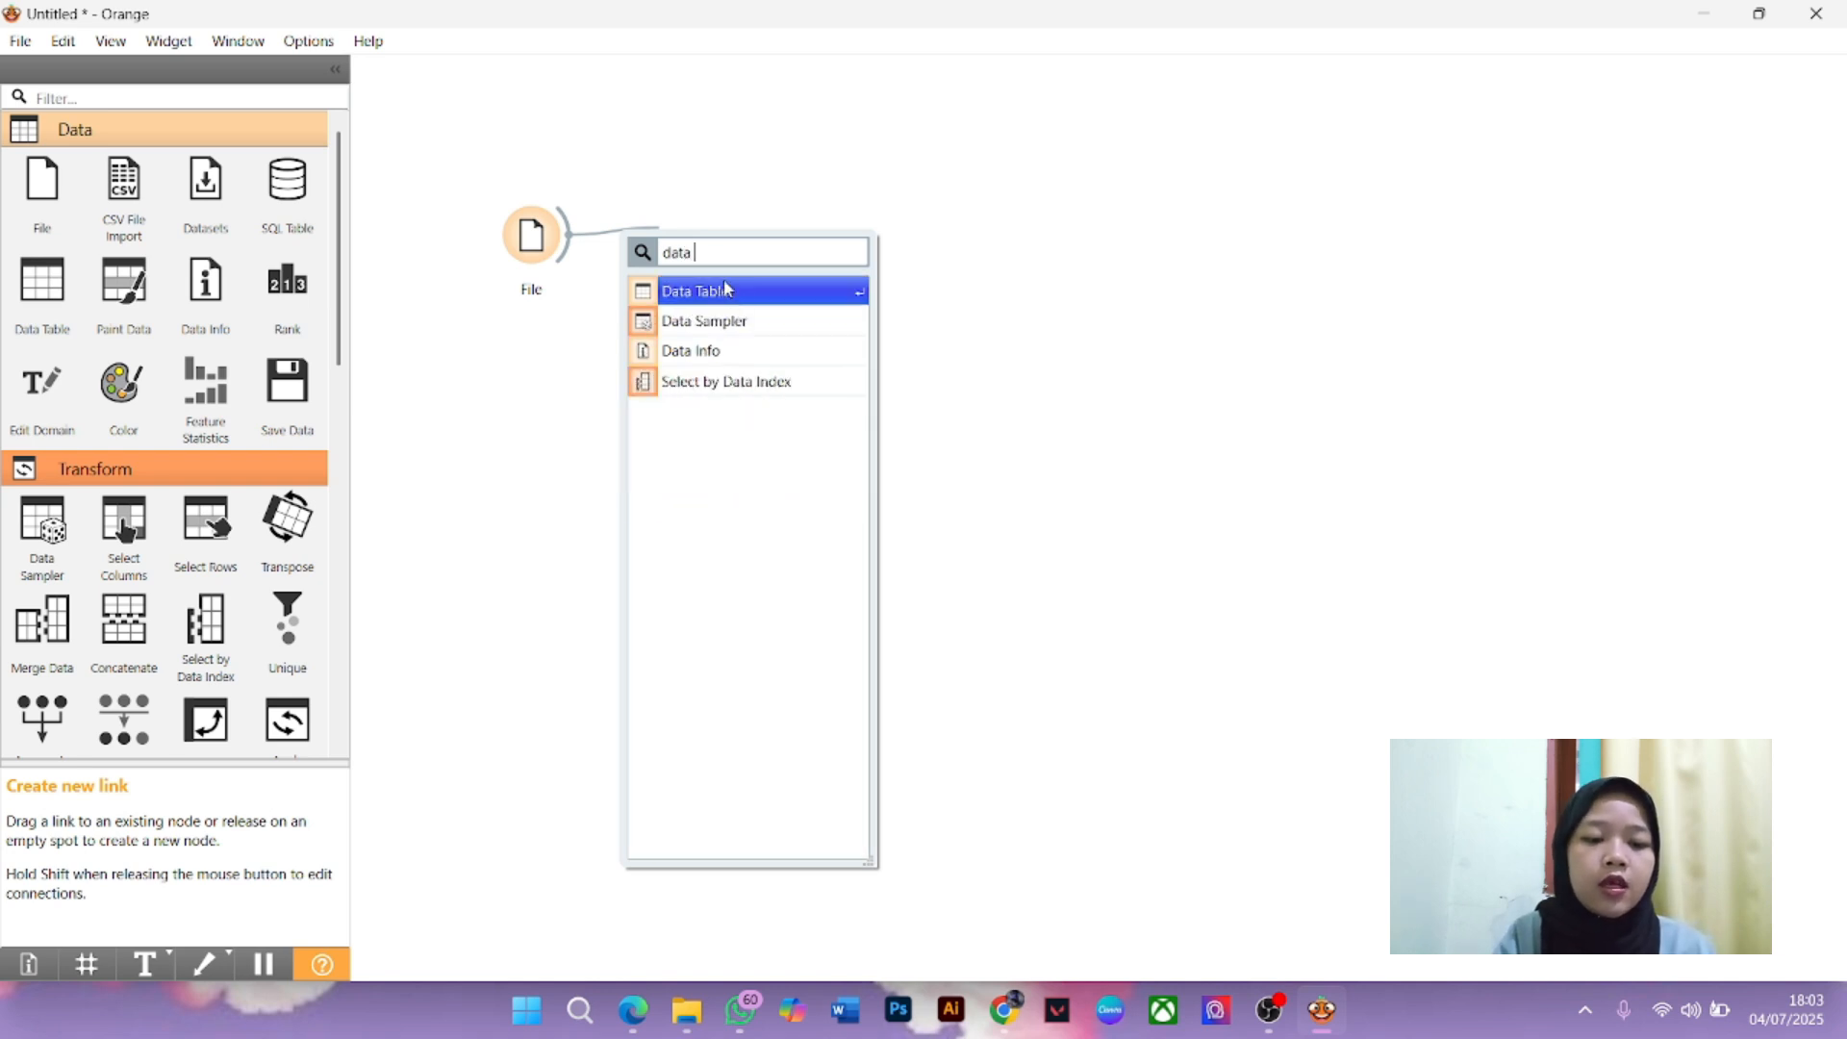
left_click(721, 293)
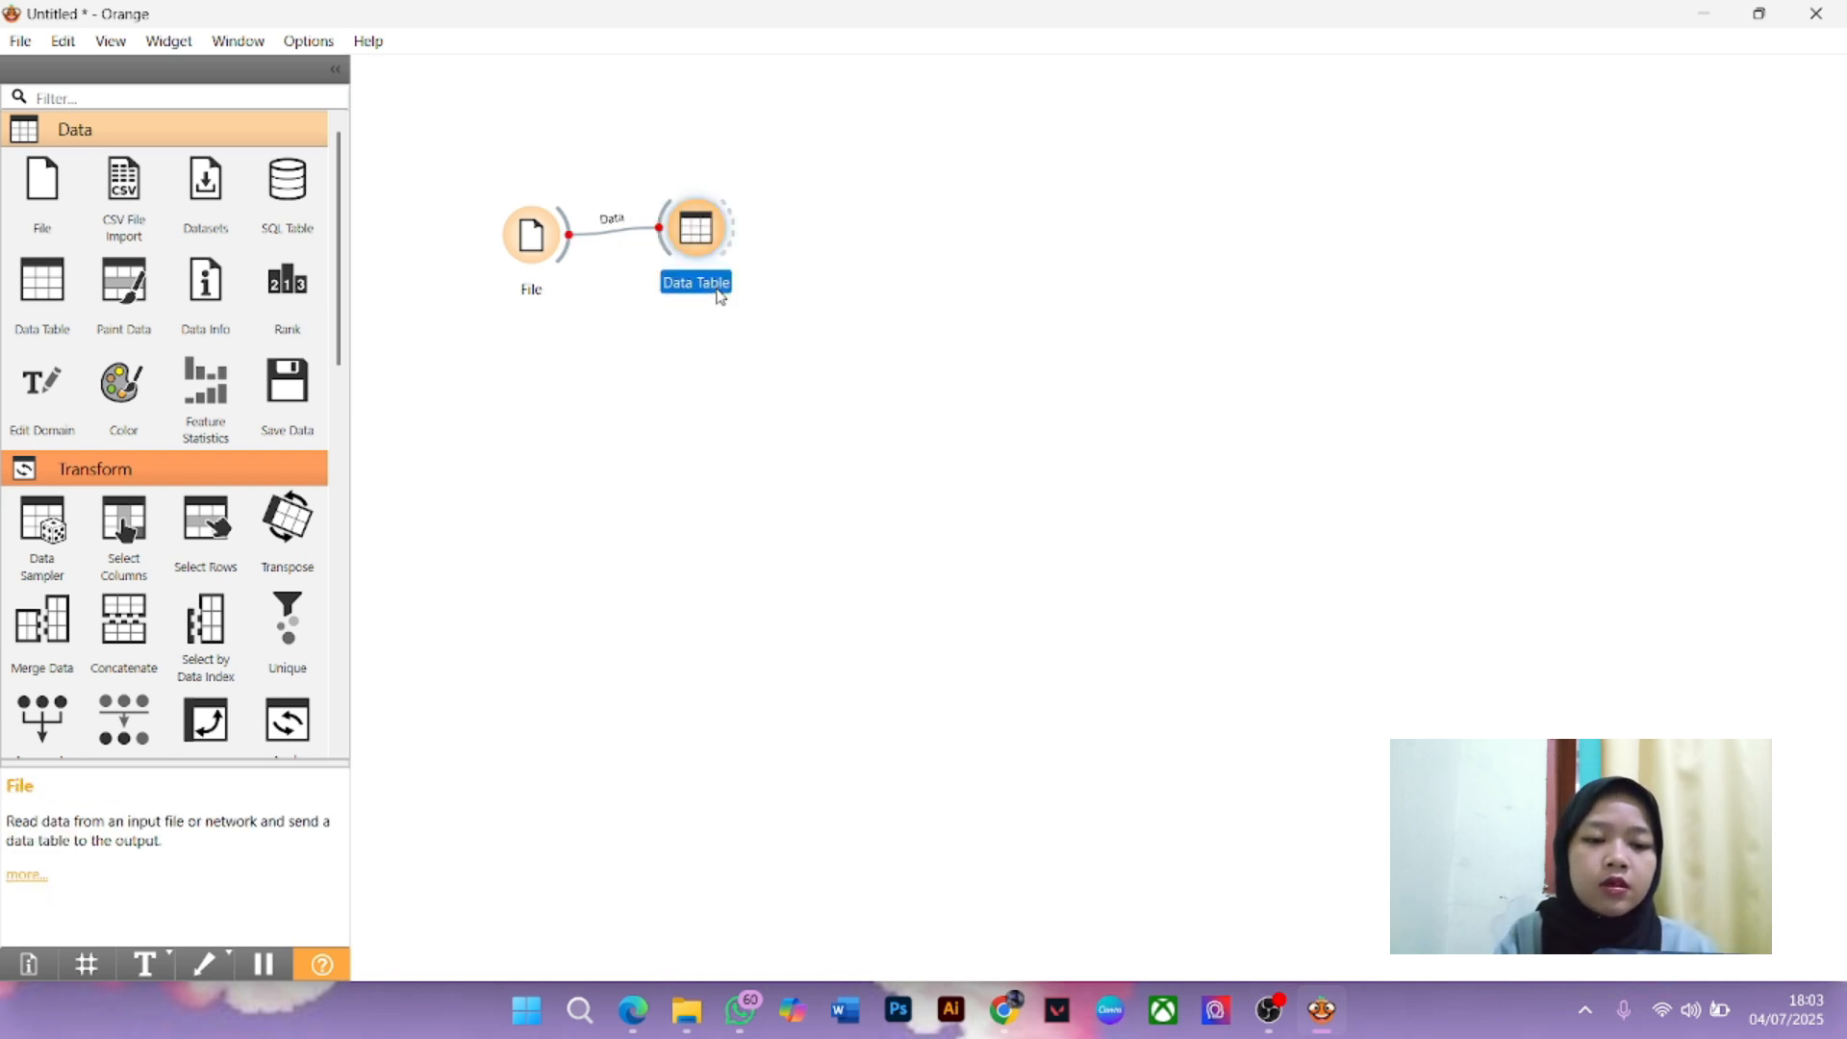
left_click_drag(694, 247, 676, 168)
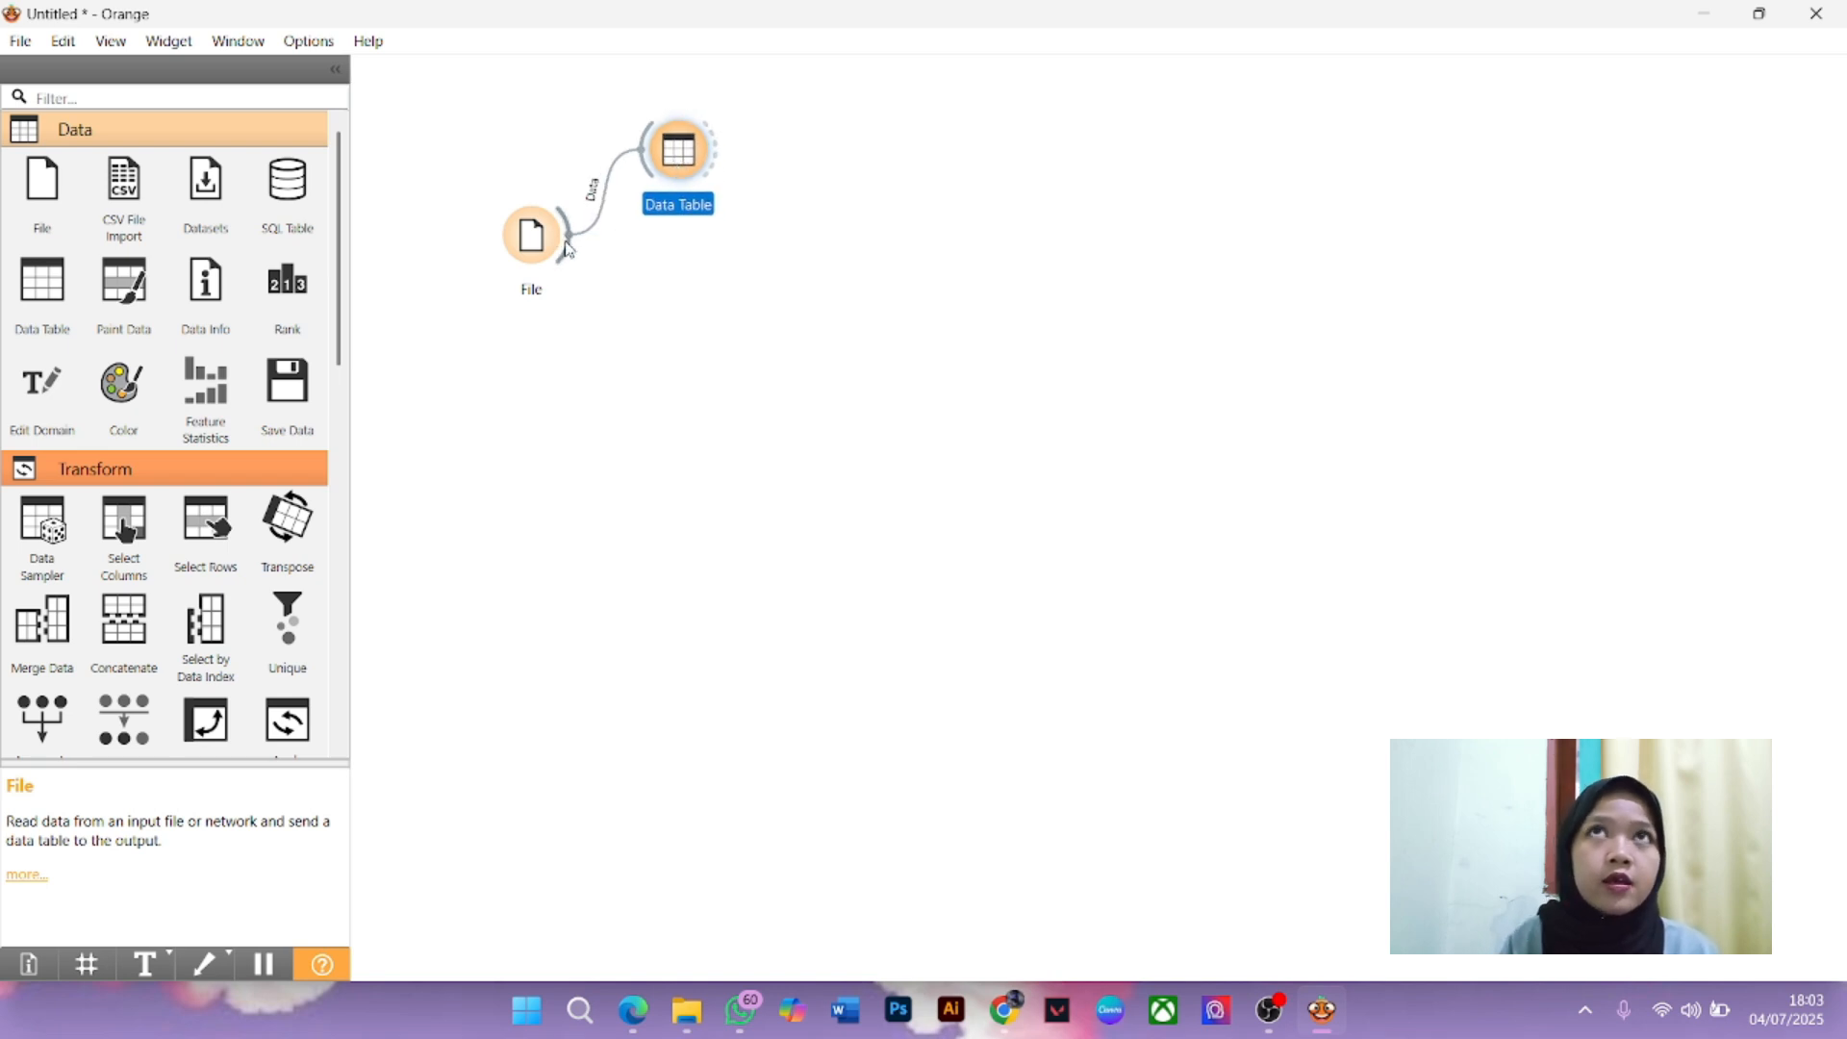
Link a k-Means widget to the File output
left_click_drag(566, 250, 664, 303)
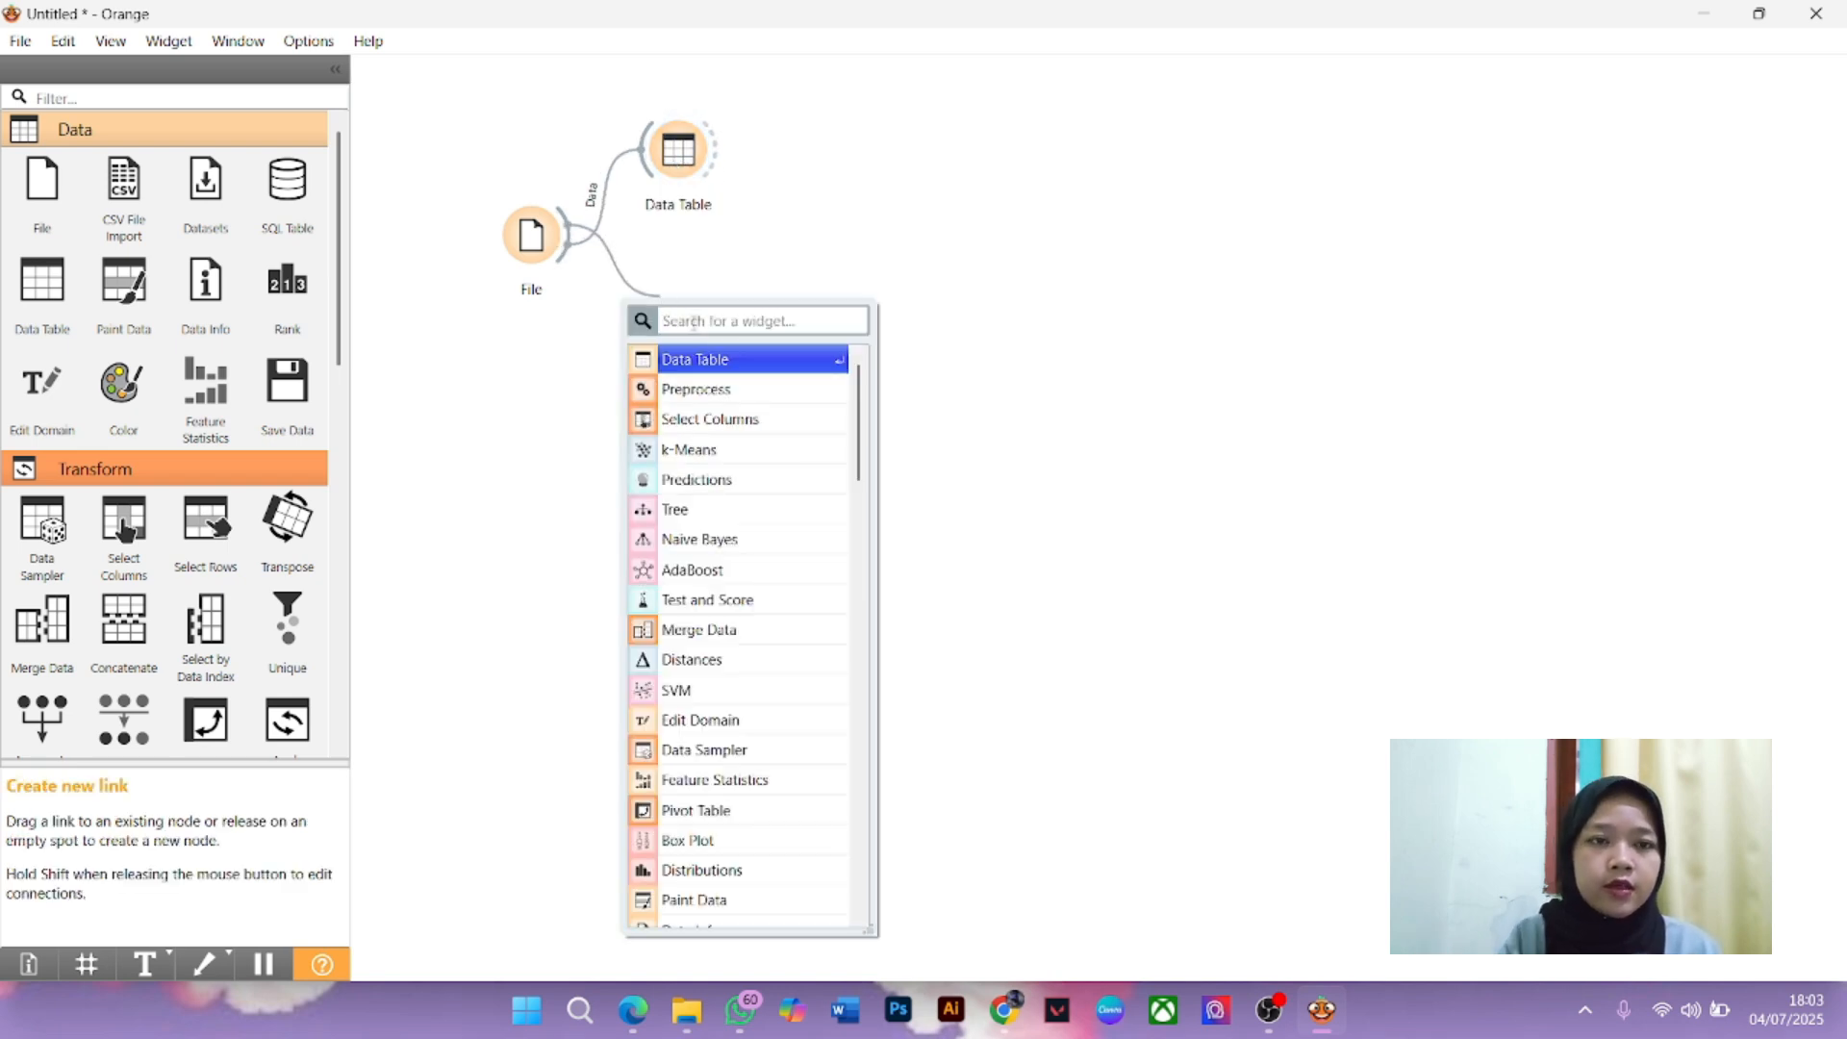
type("k")
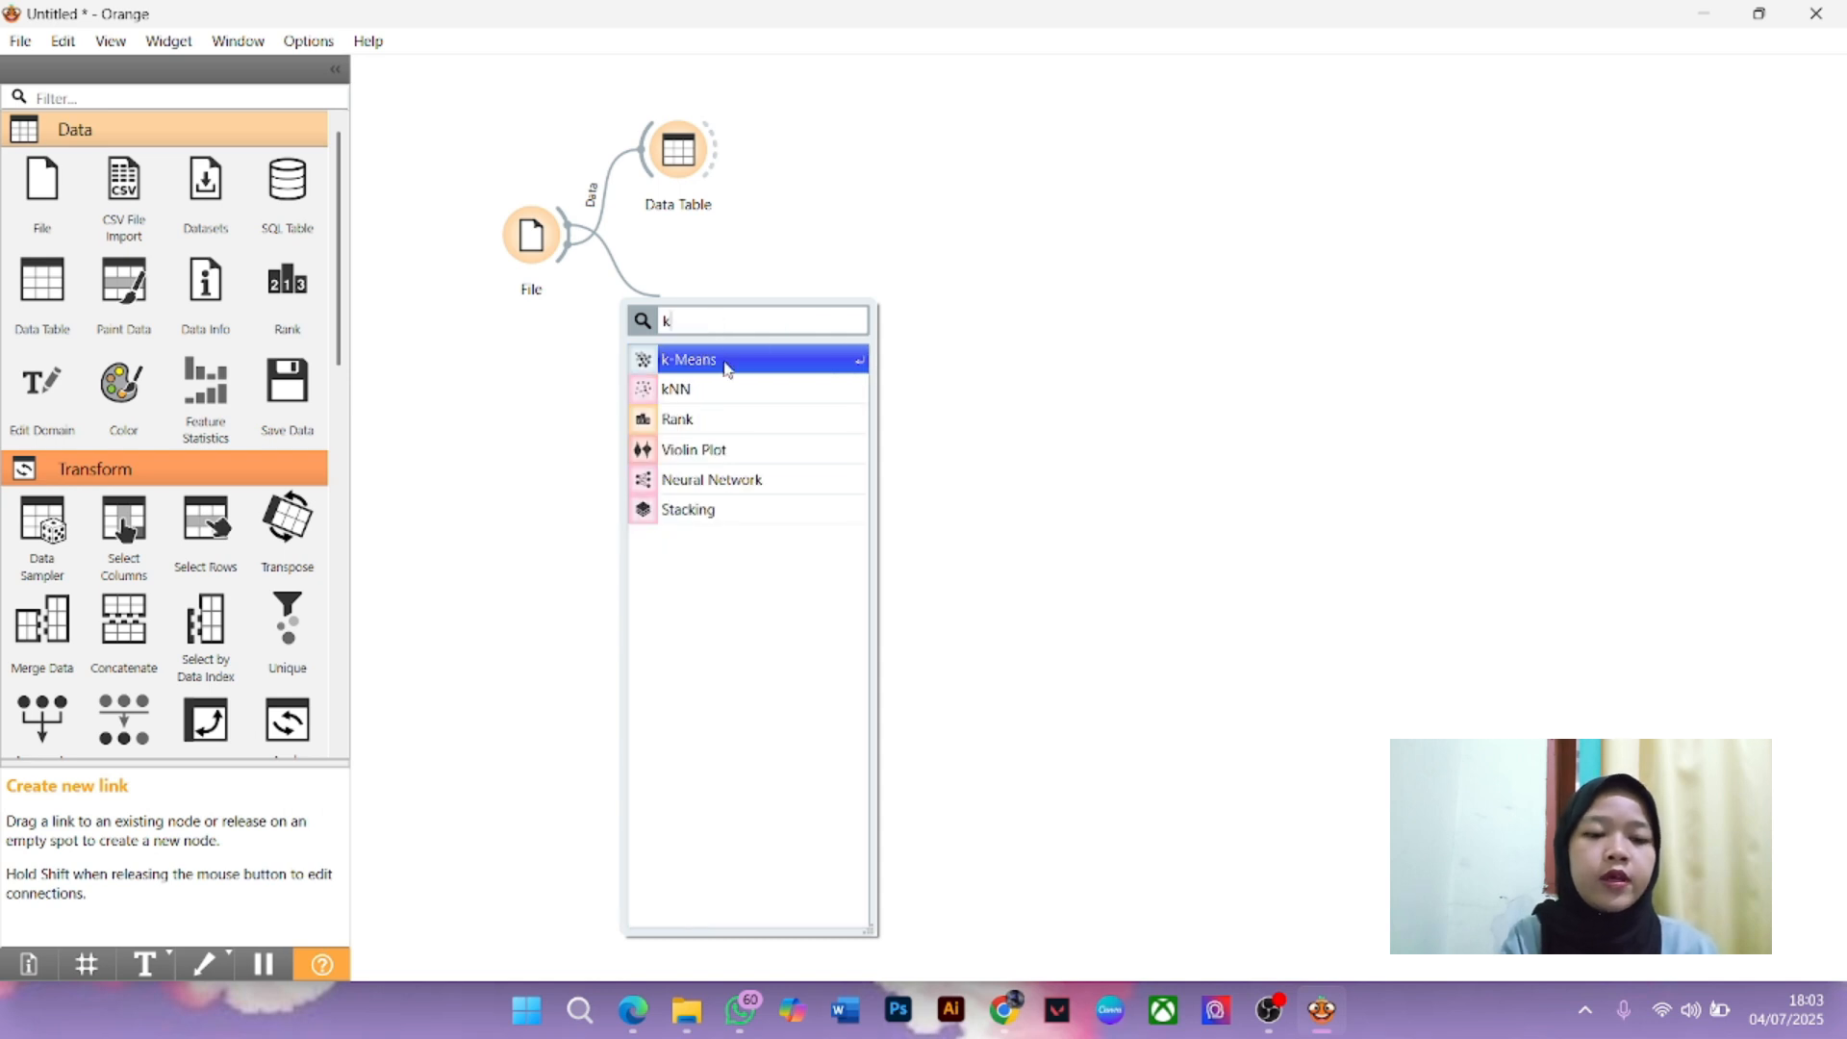
left_click(727, 368)
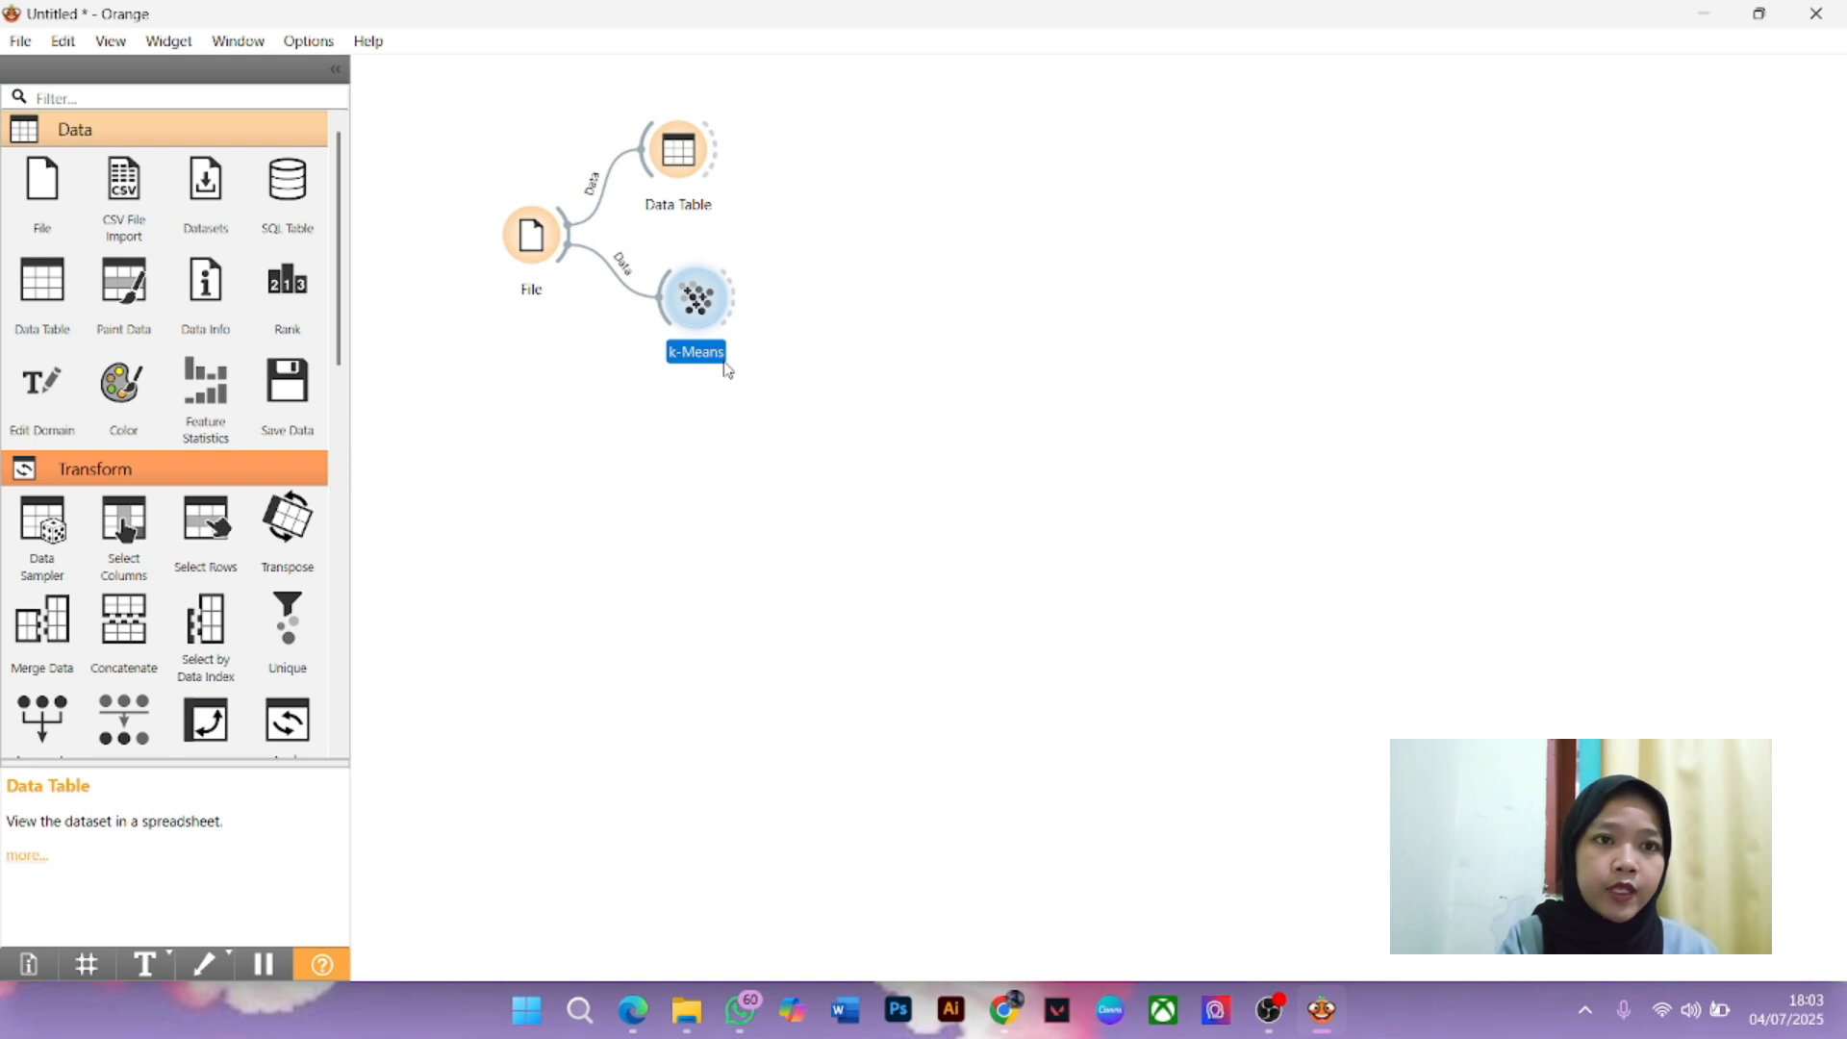
double_click(711, 310)
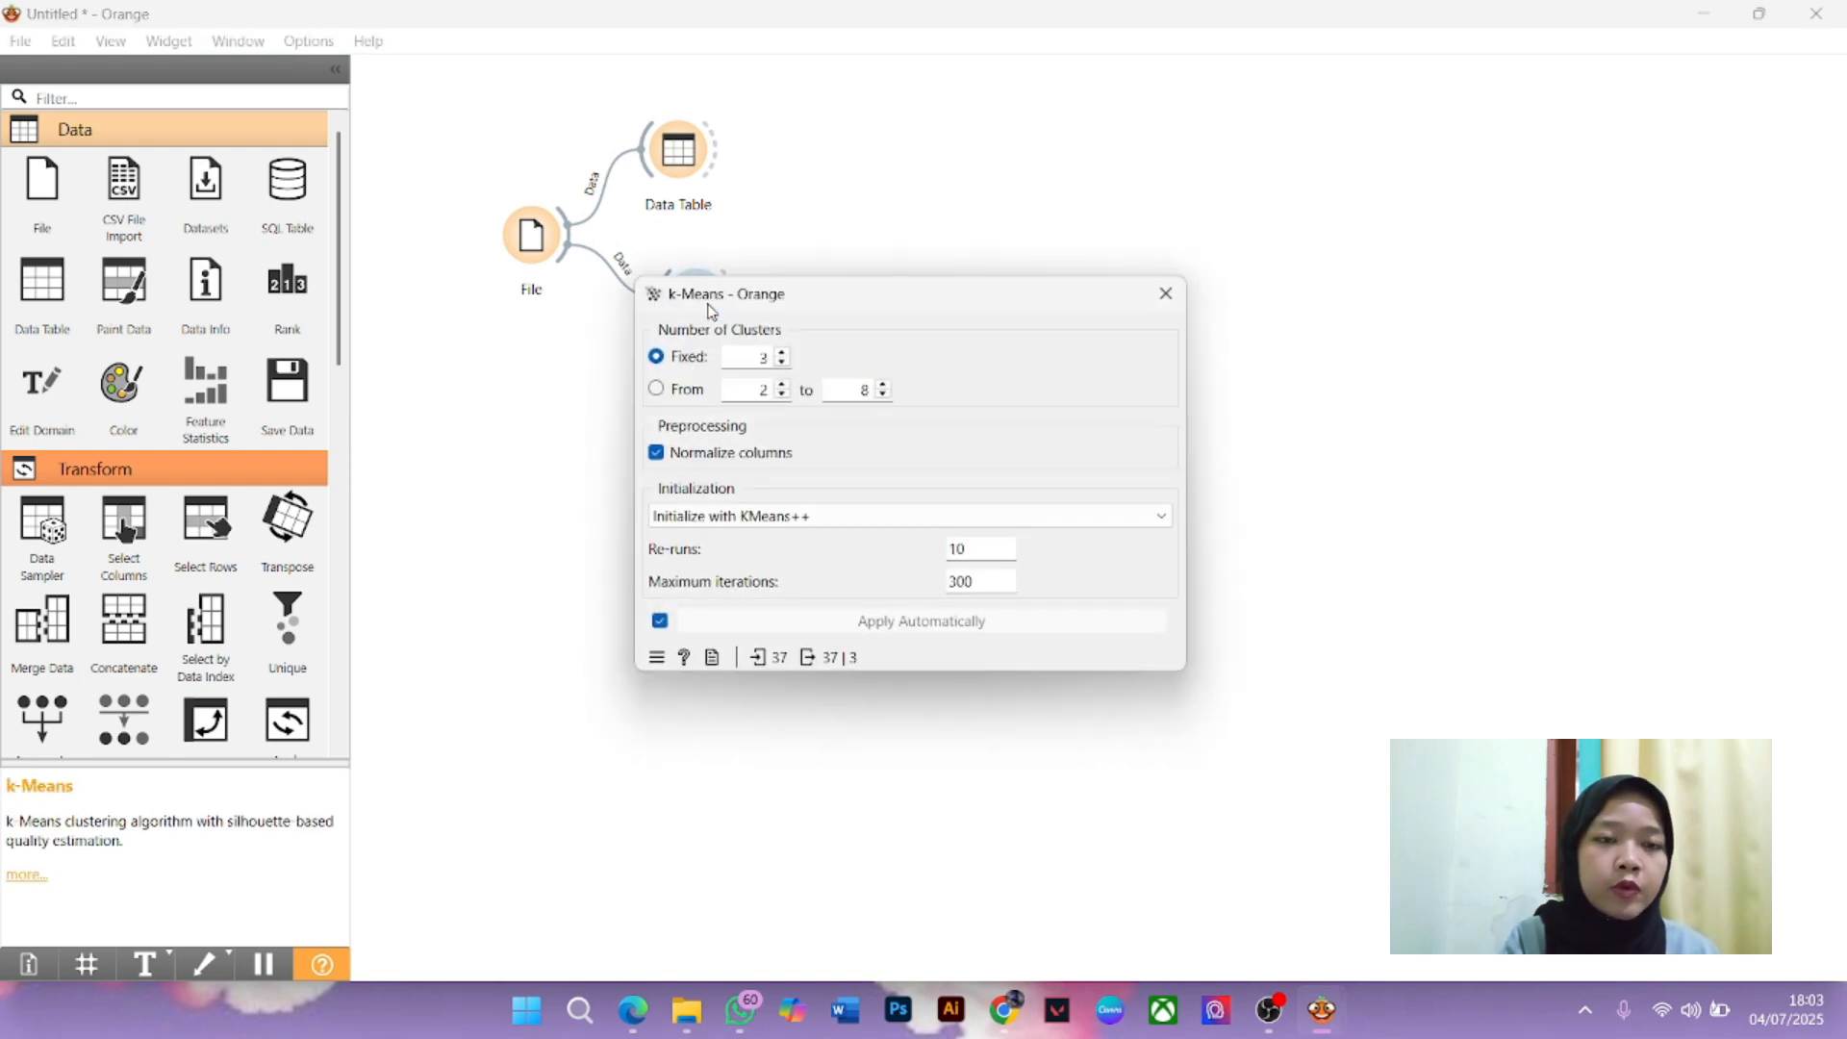
left_click(657, 389)
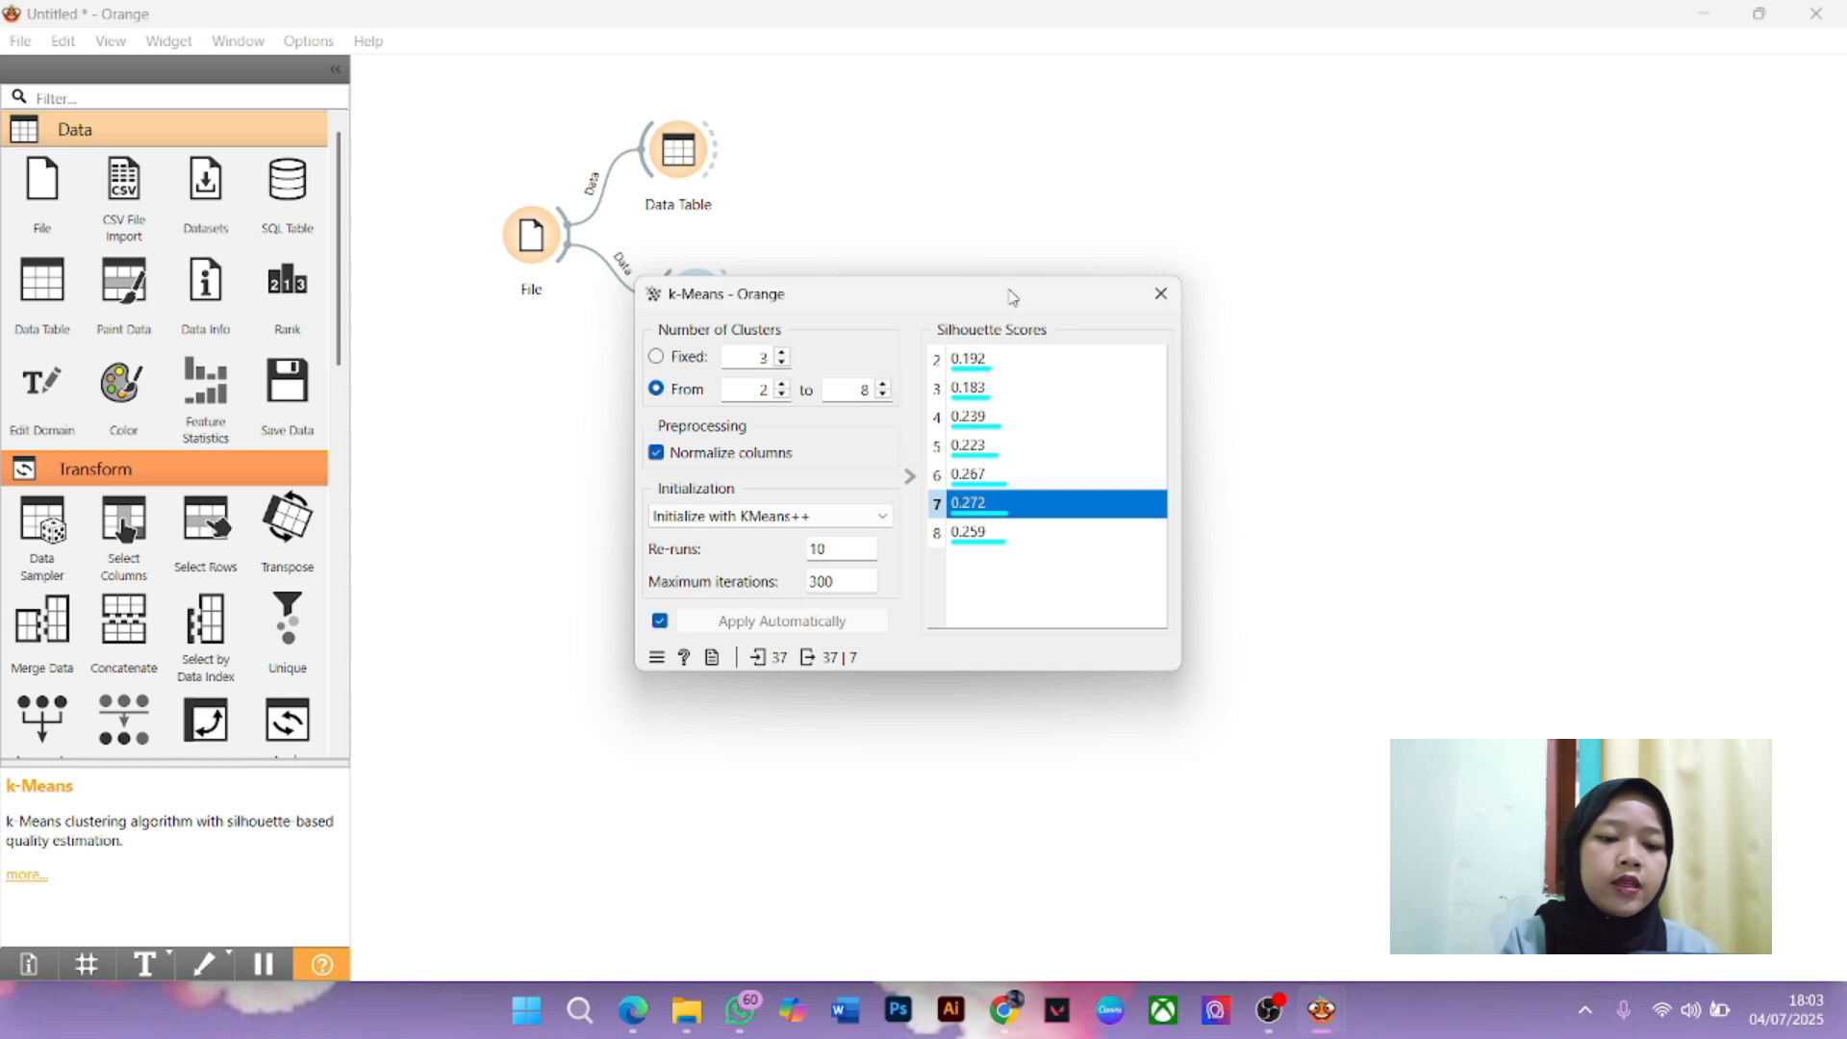
left_click(676, 358)
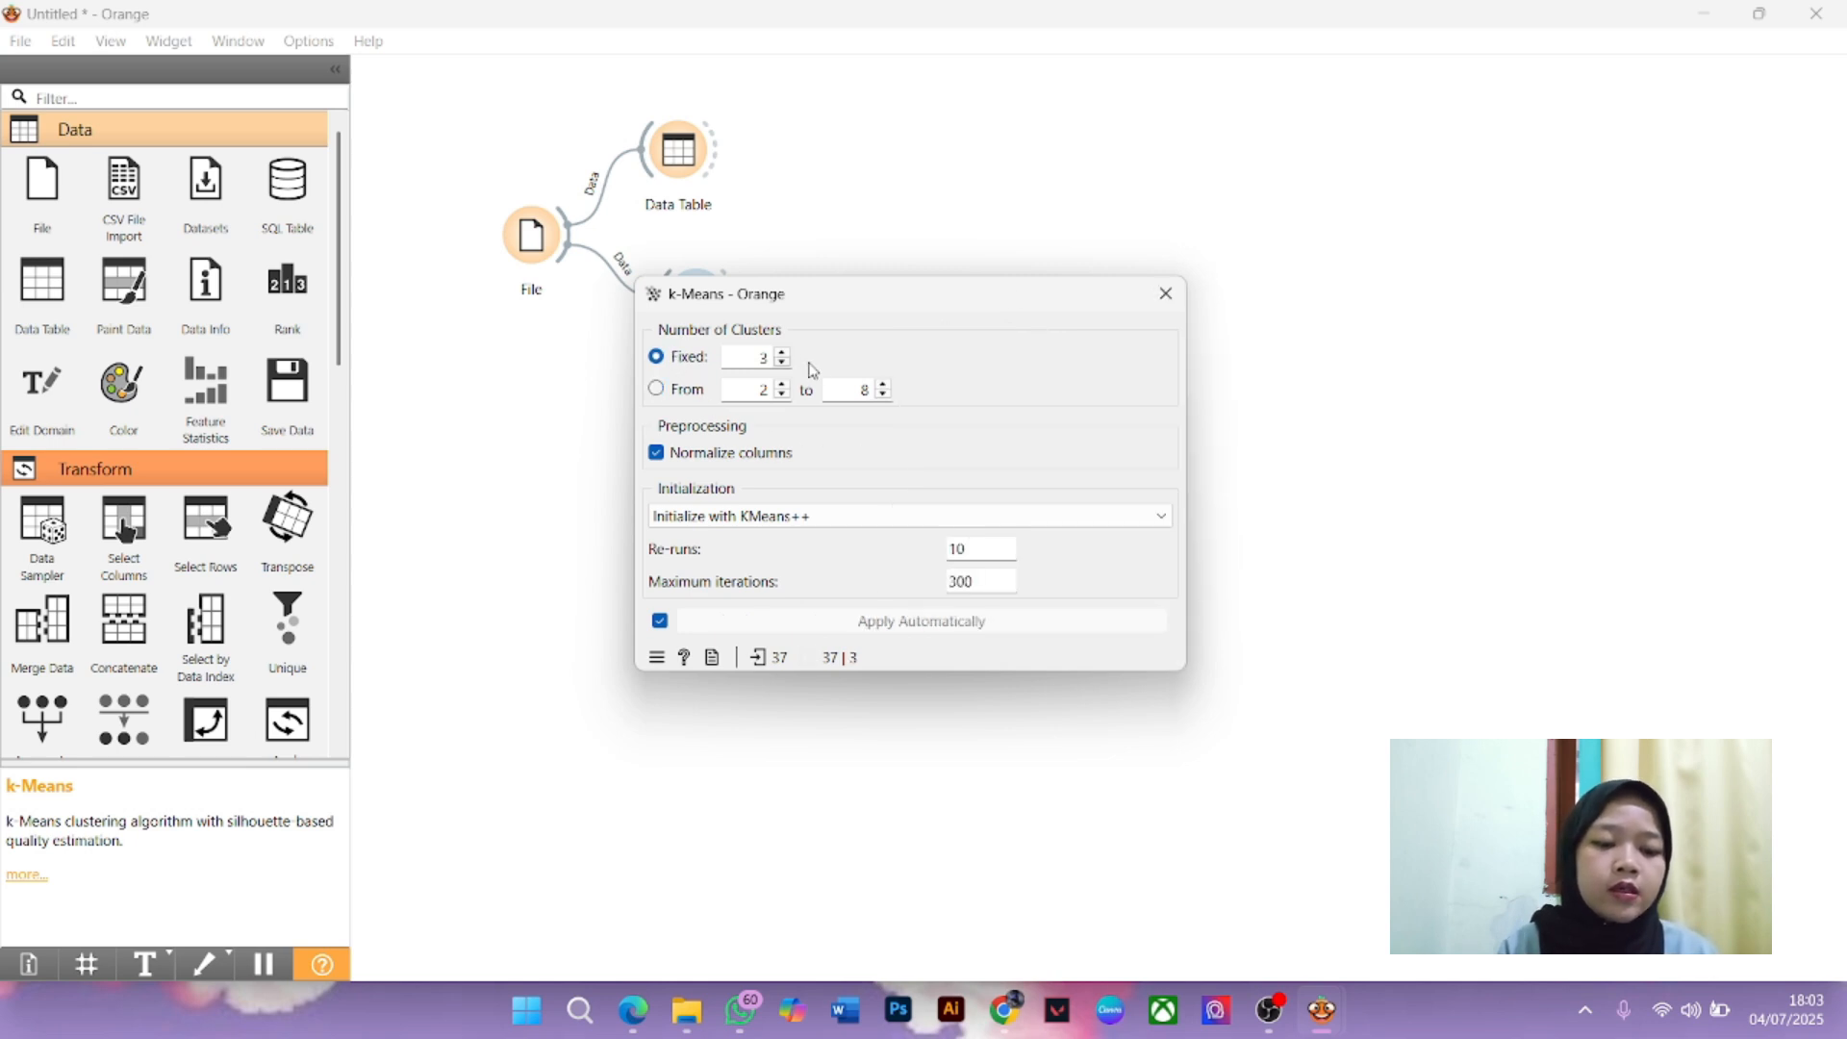
left_click(783, 352)
left_click(783, 365)
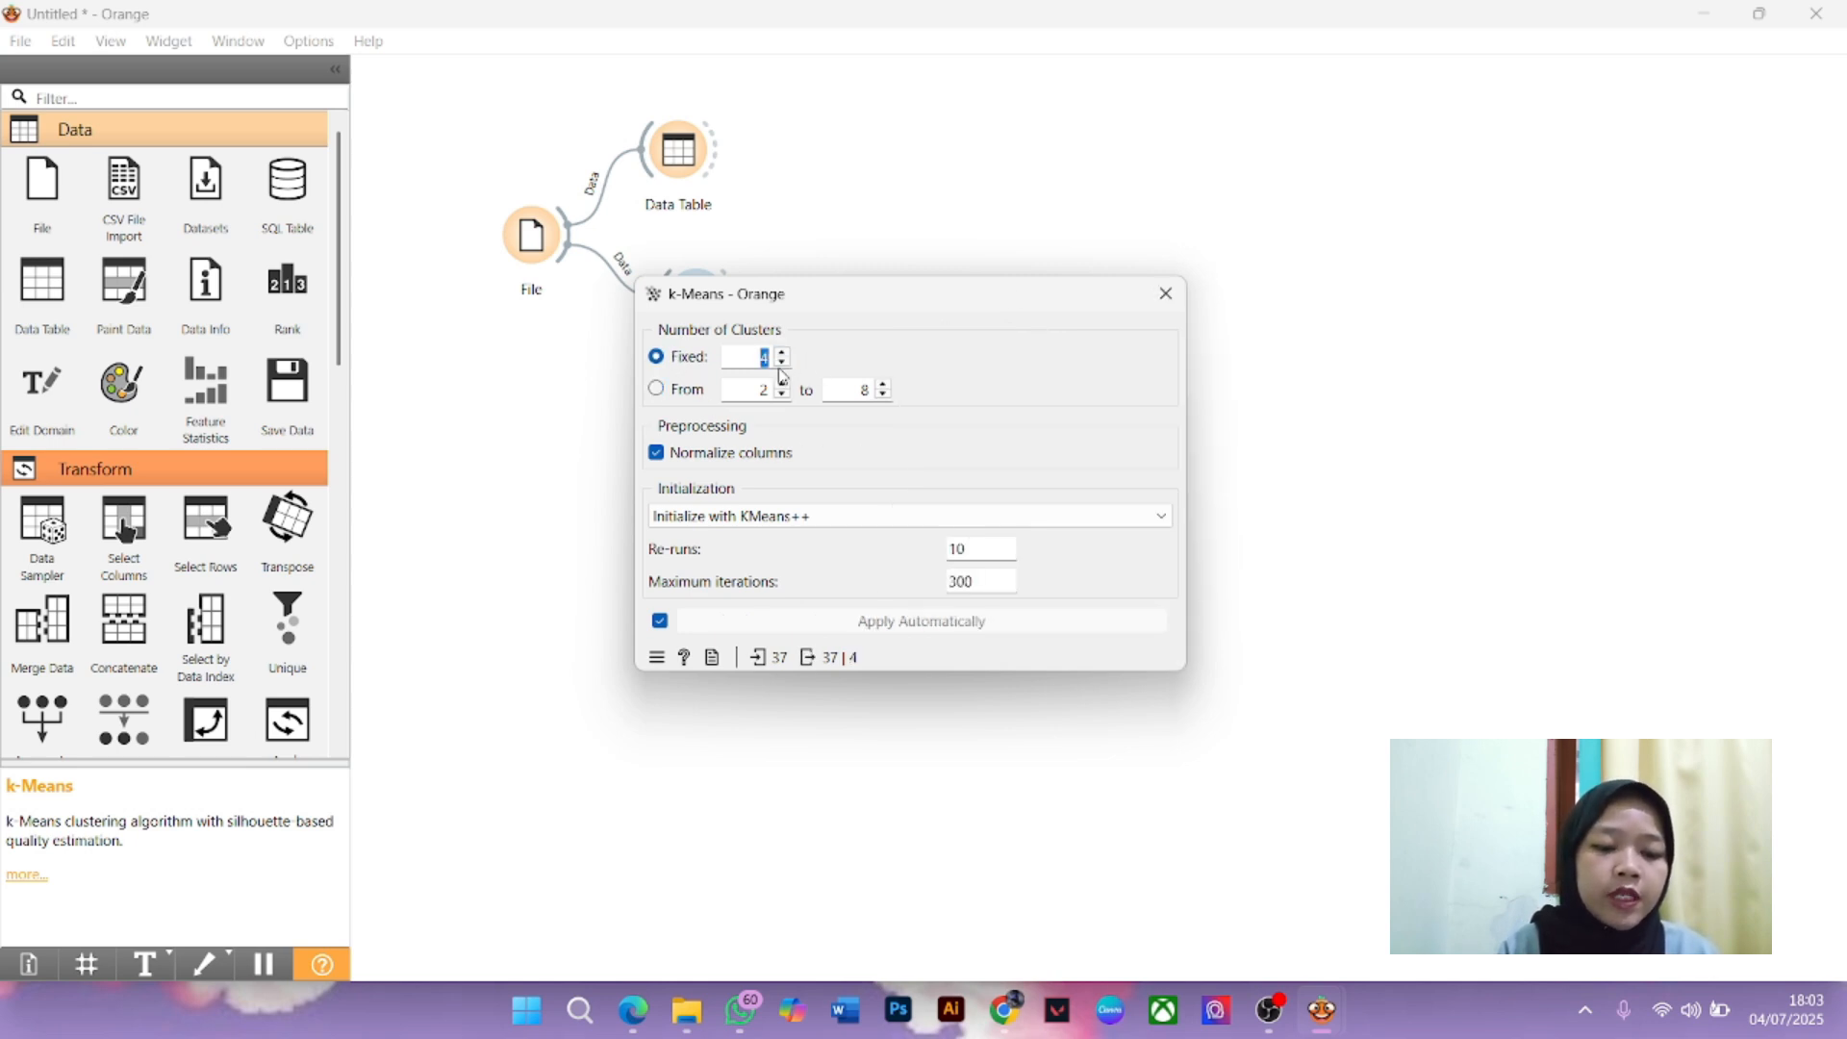
left_click(782, 365)
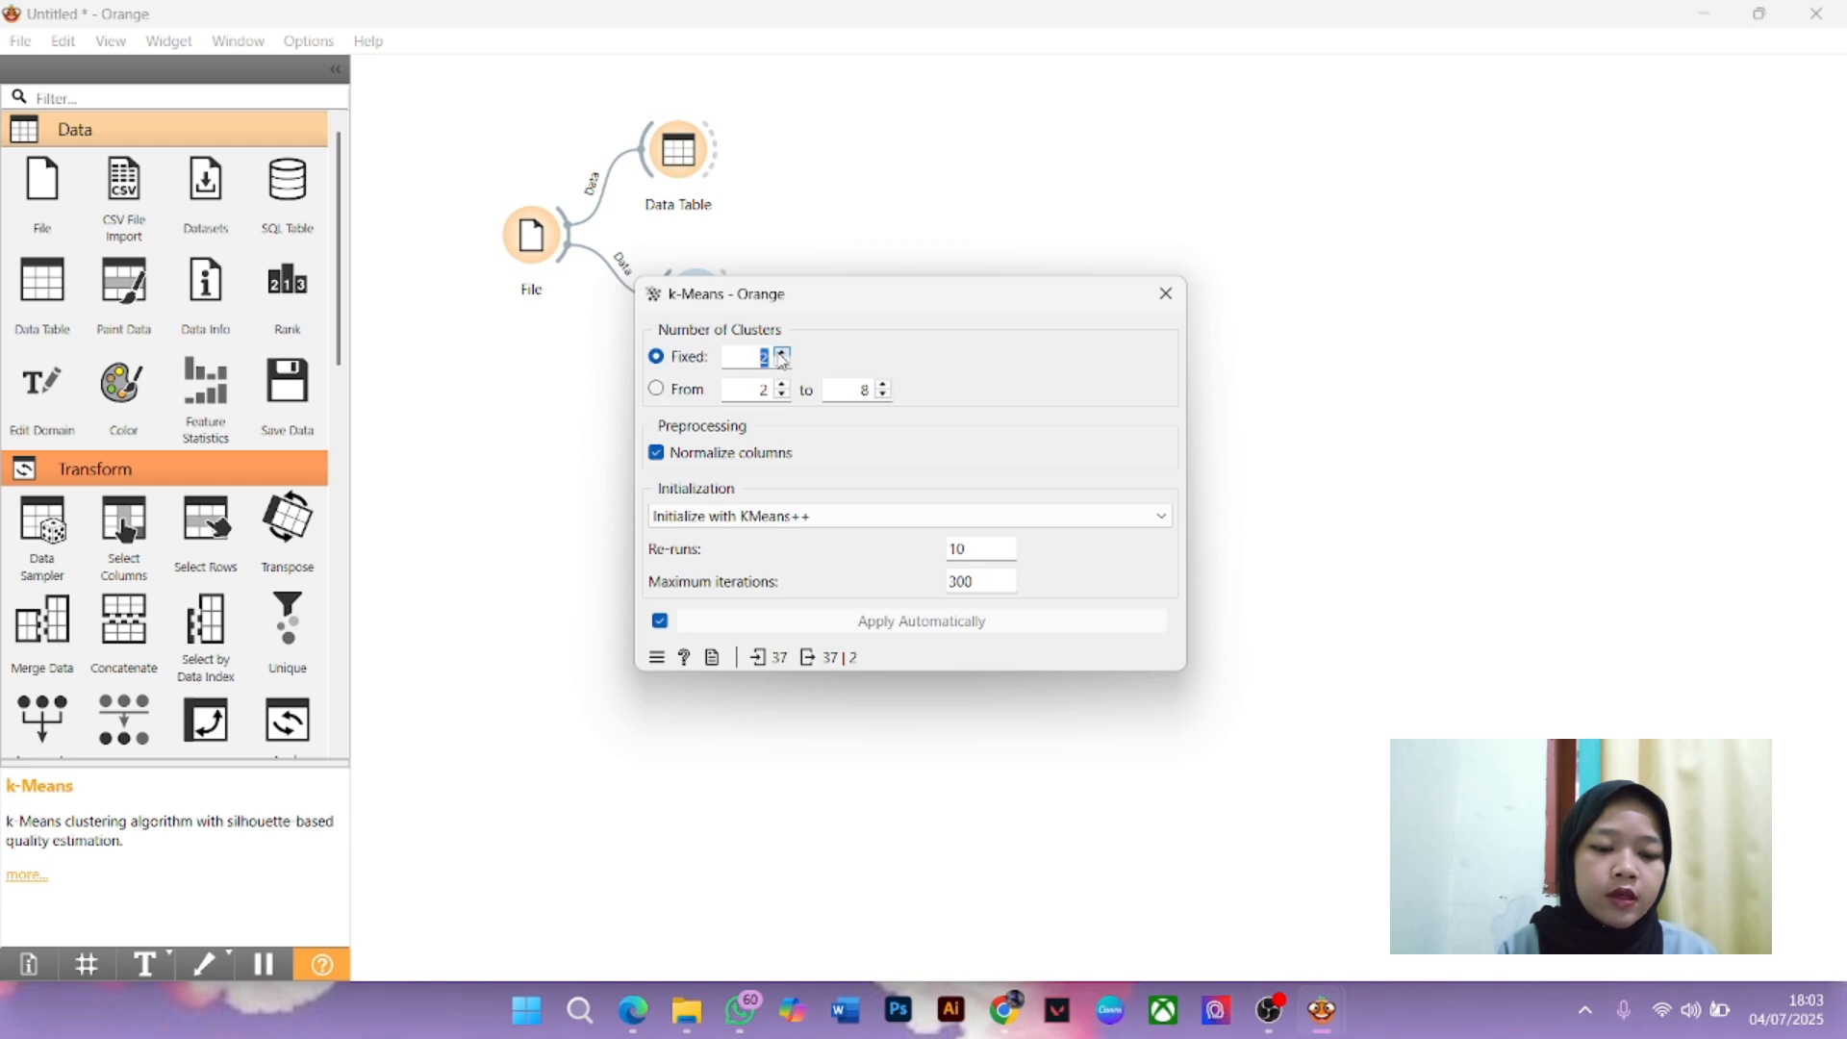
left_click(782, 352)
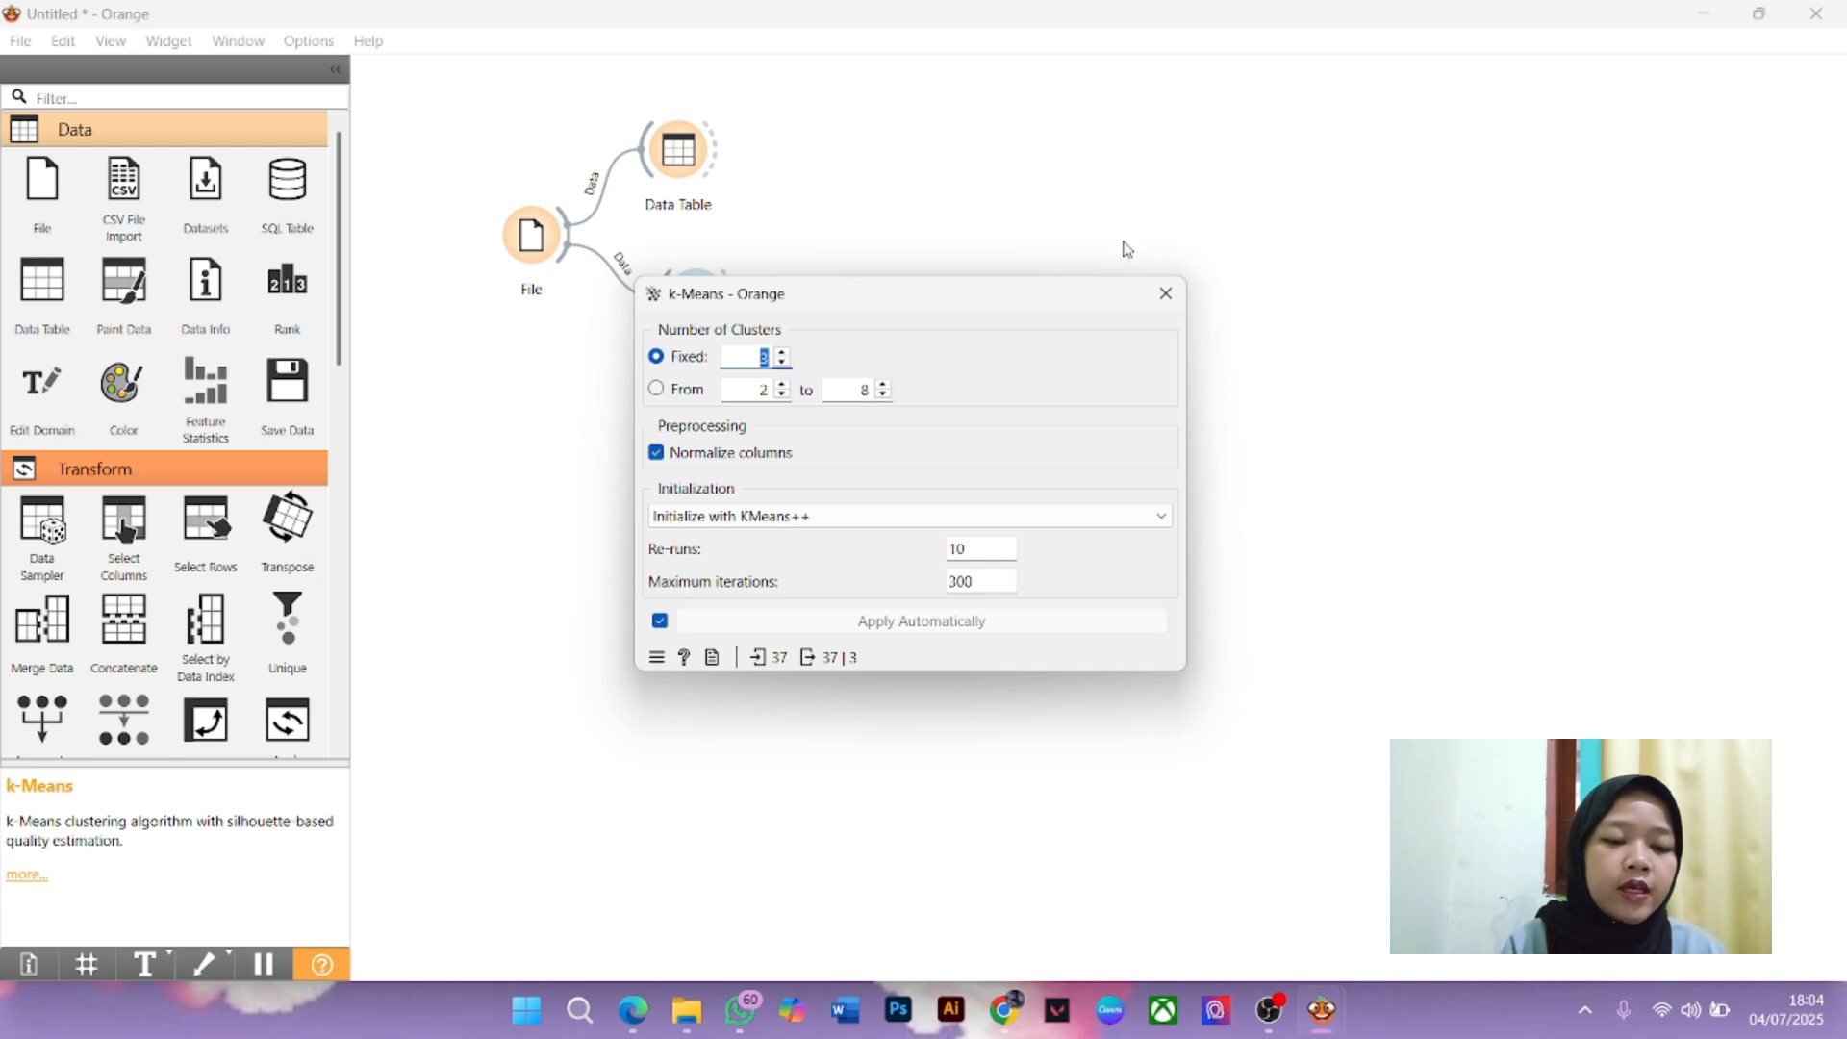
left_click(1166, 294)
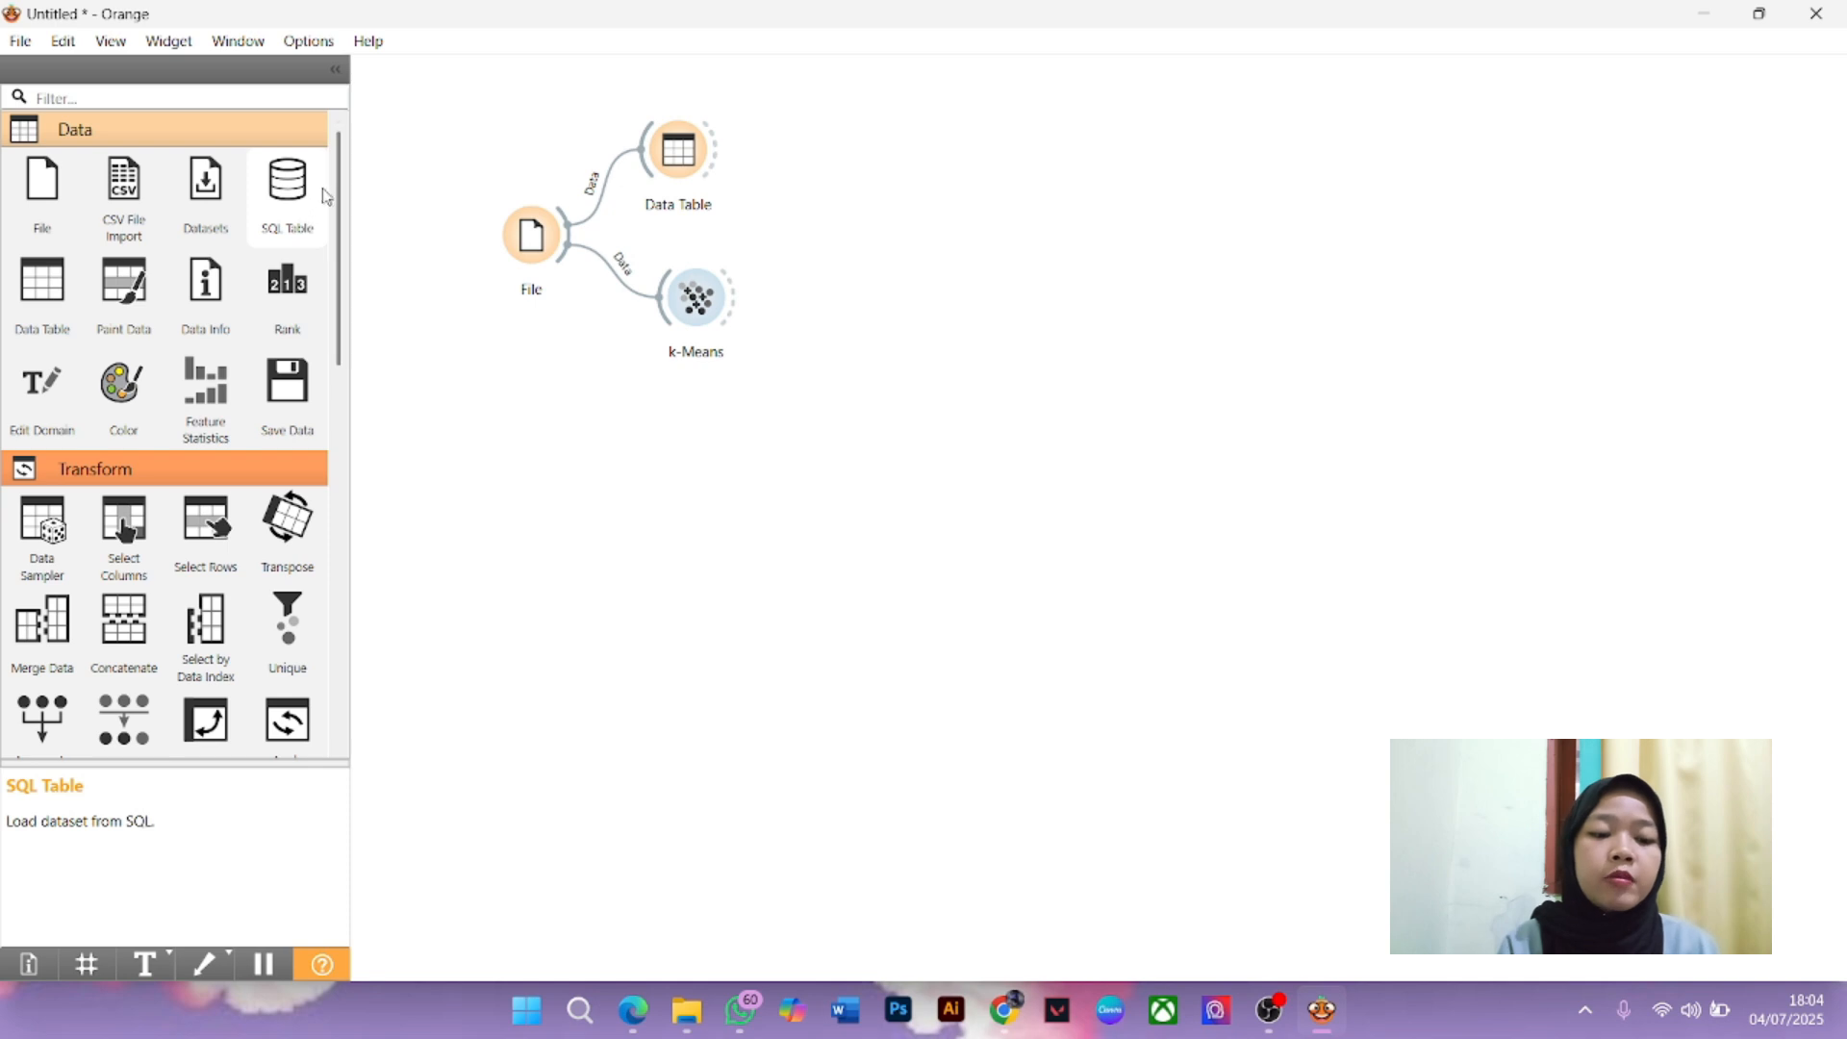
Add a Scatter Plot fed by k-Means and open it
left_click_drag(341, 197, 388, 152)
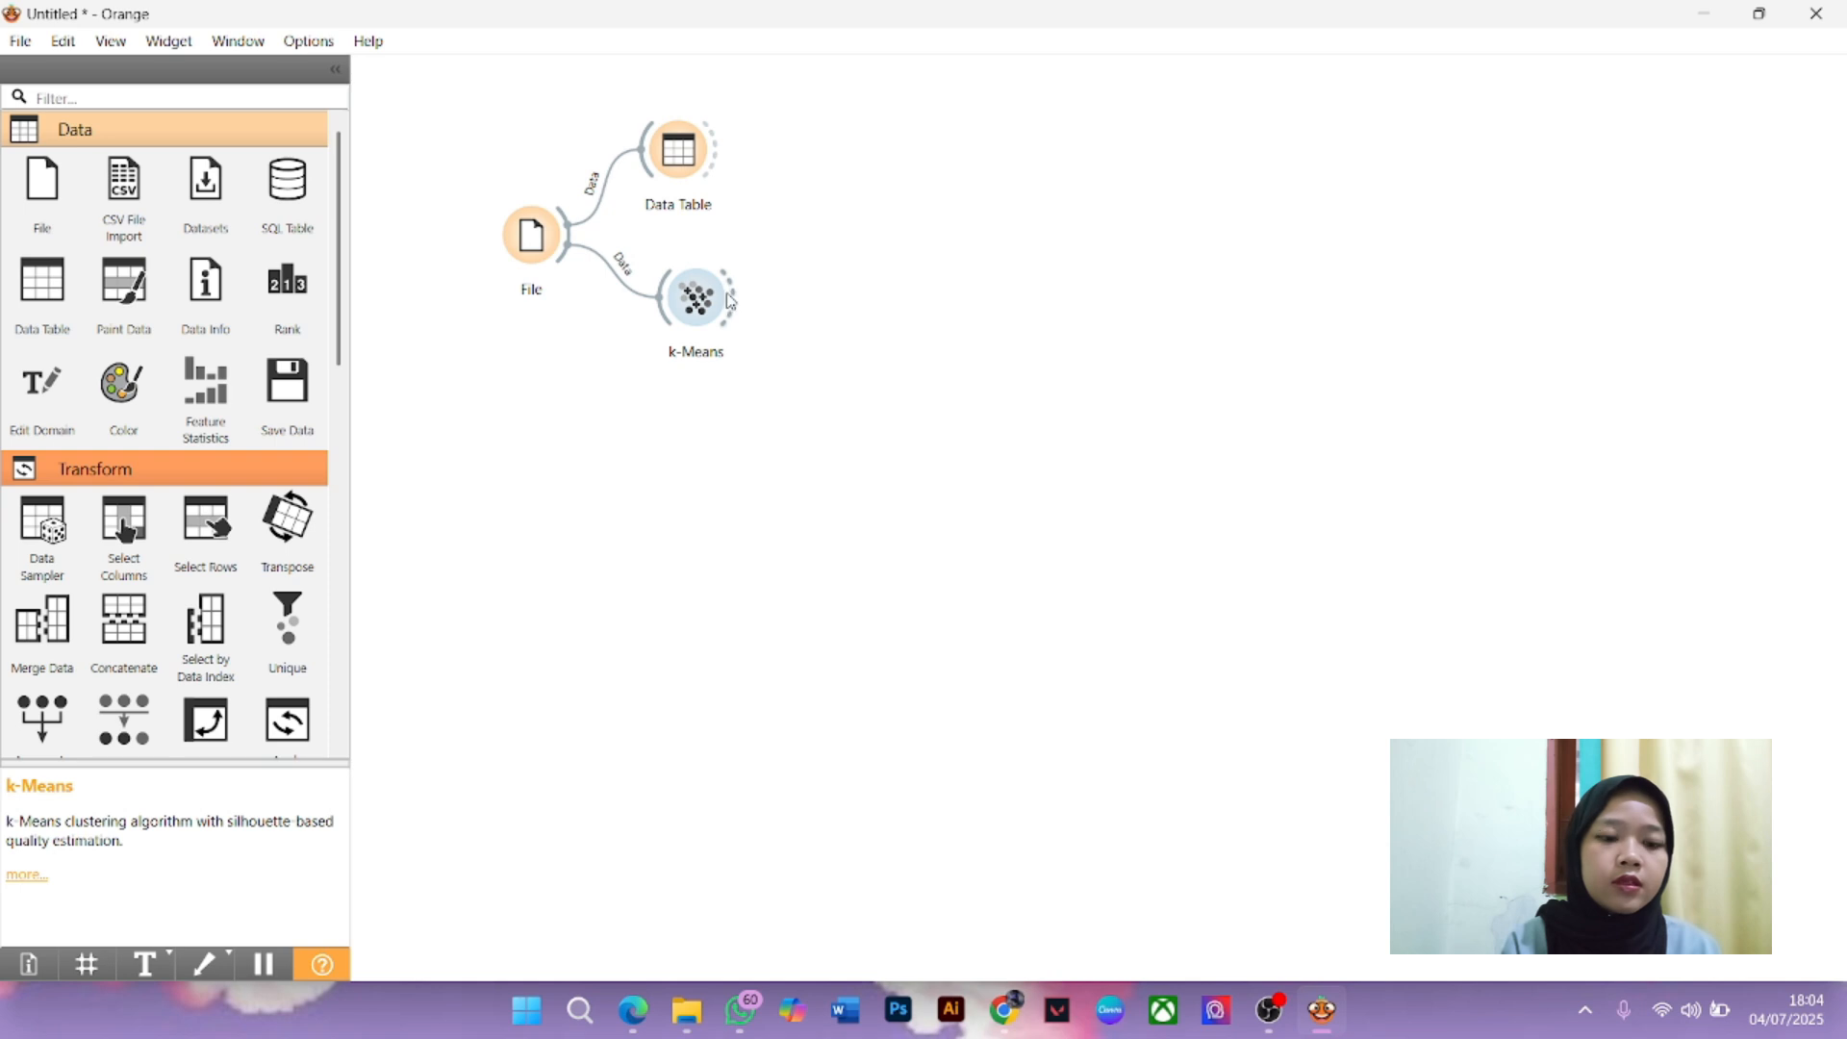
left_click_drag(728, 300, 877, 215)
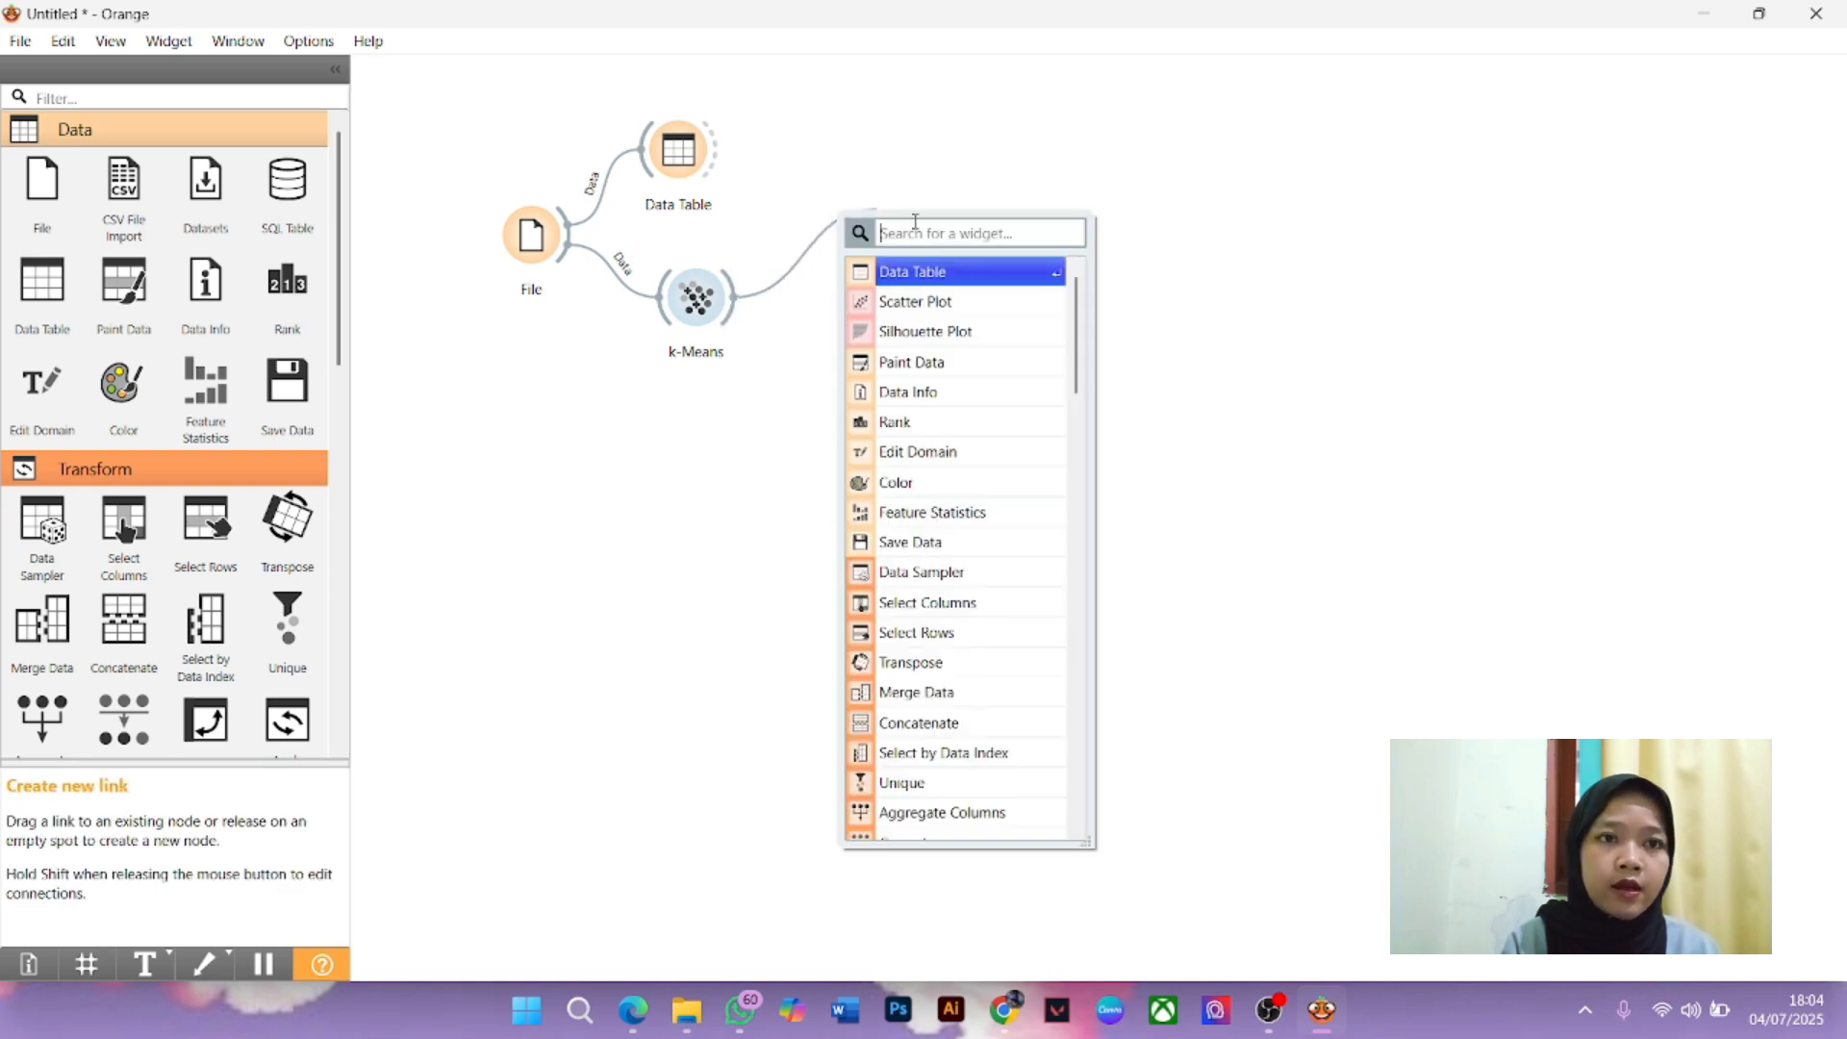
type("s")
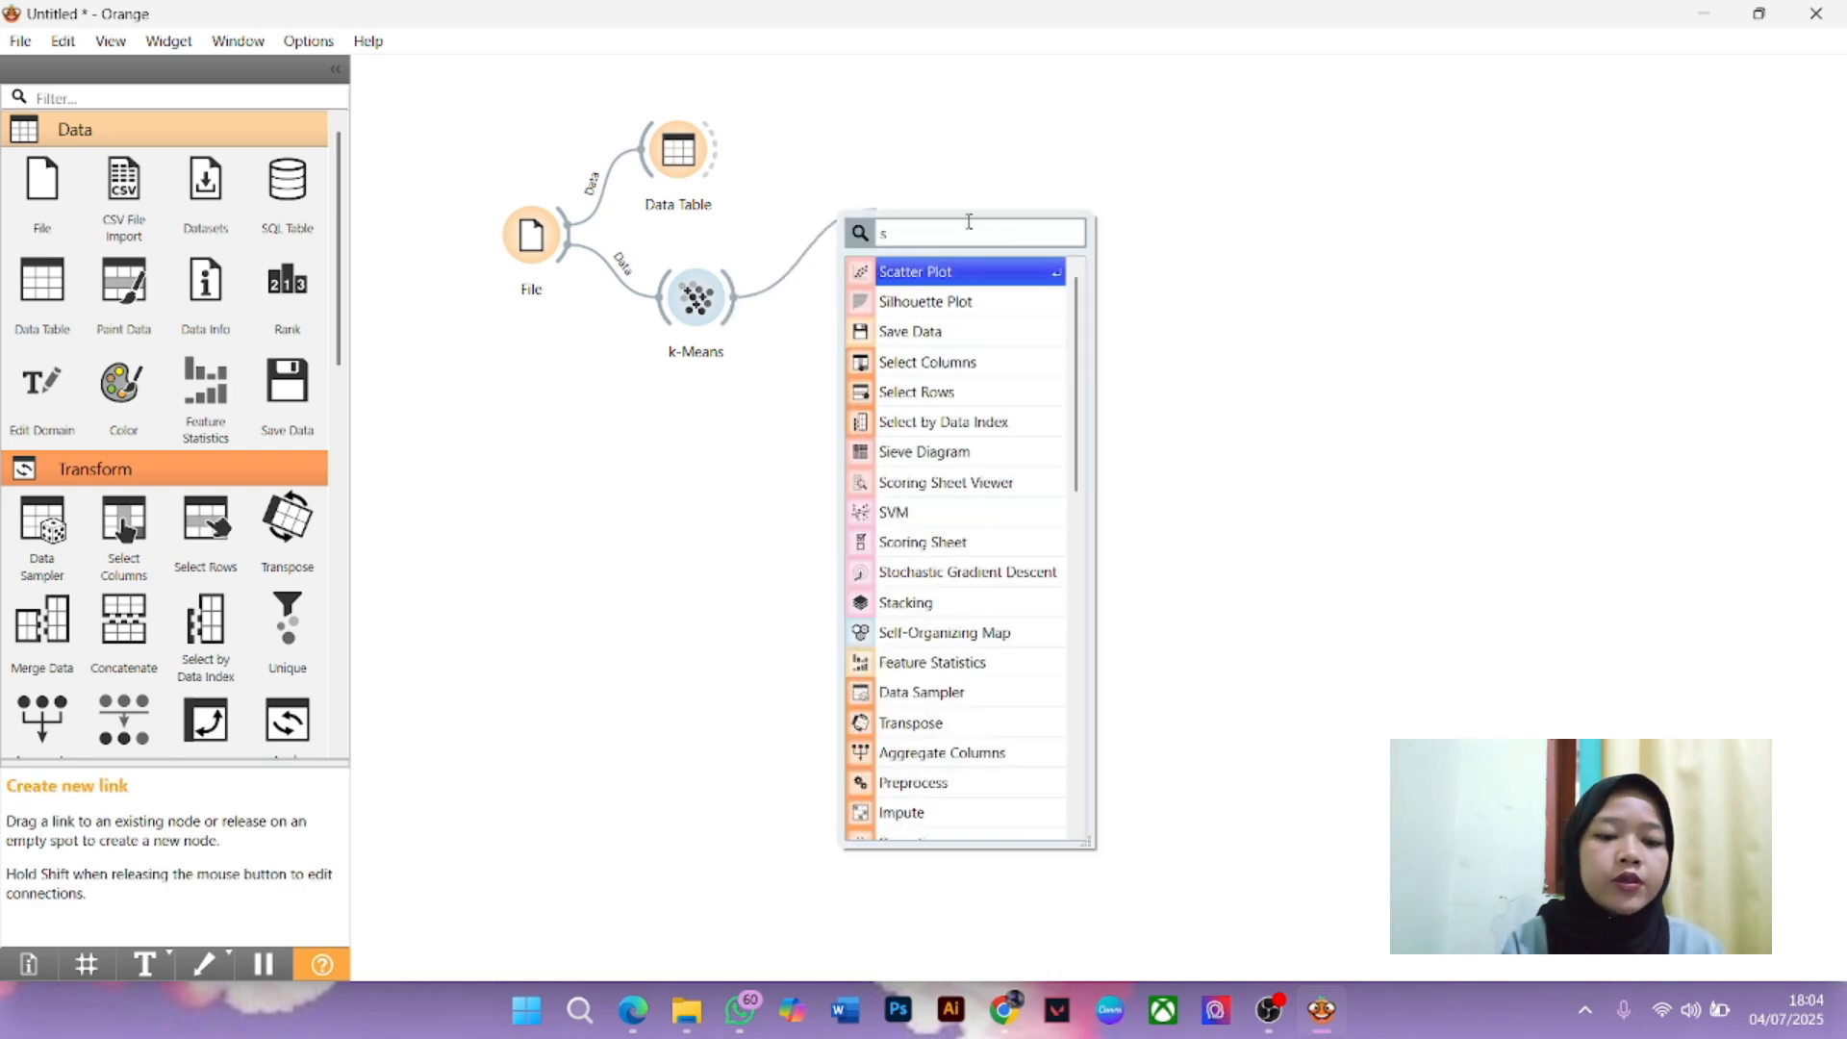
left_click(916, 282)
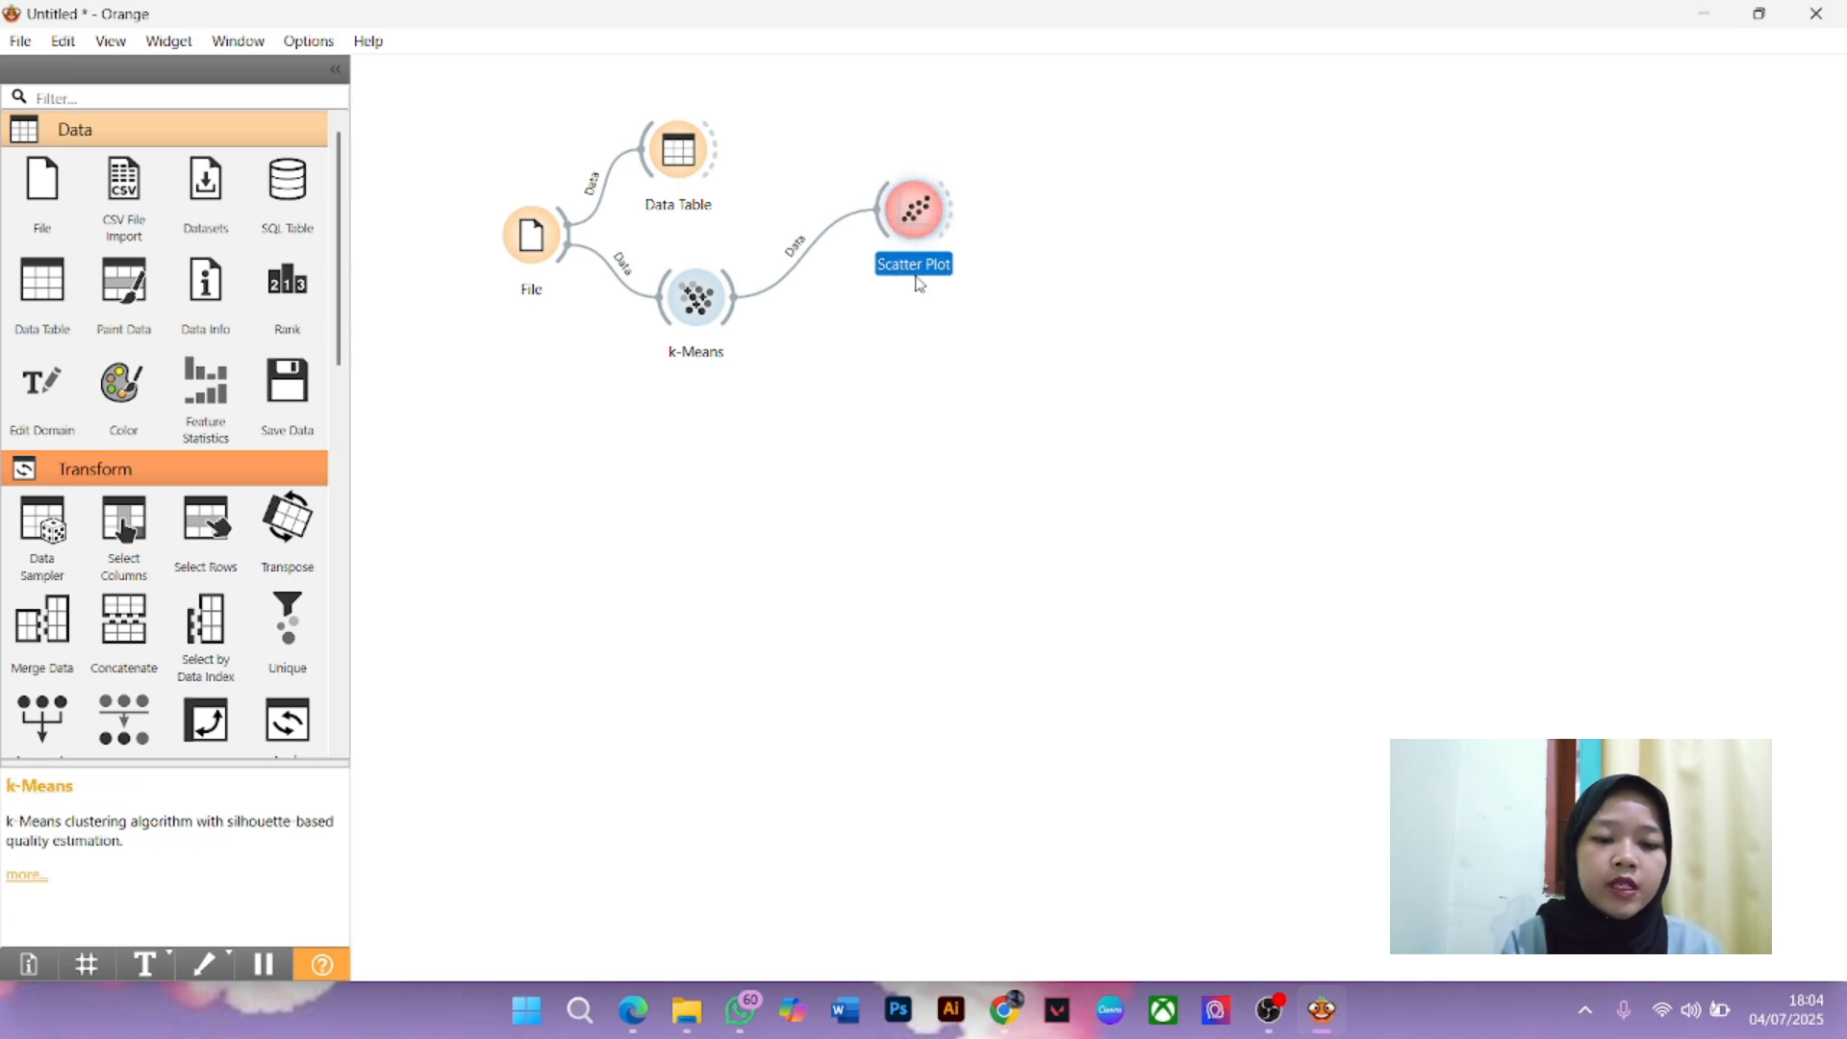
double_click(904, 209)
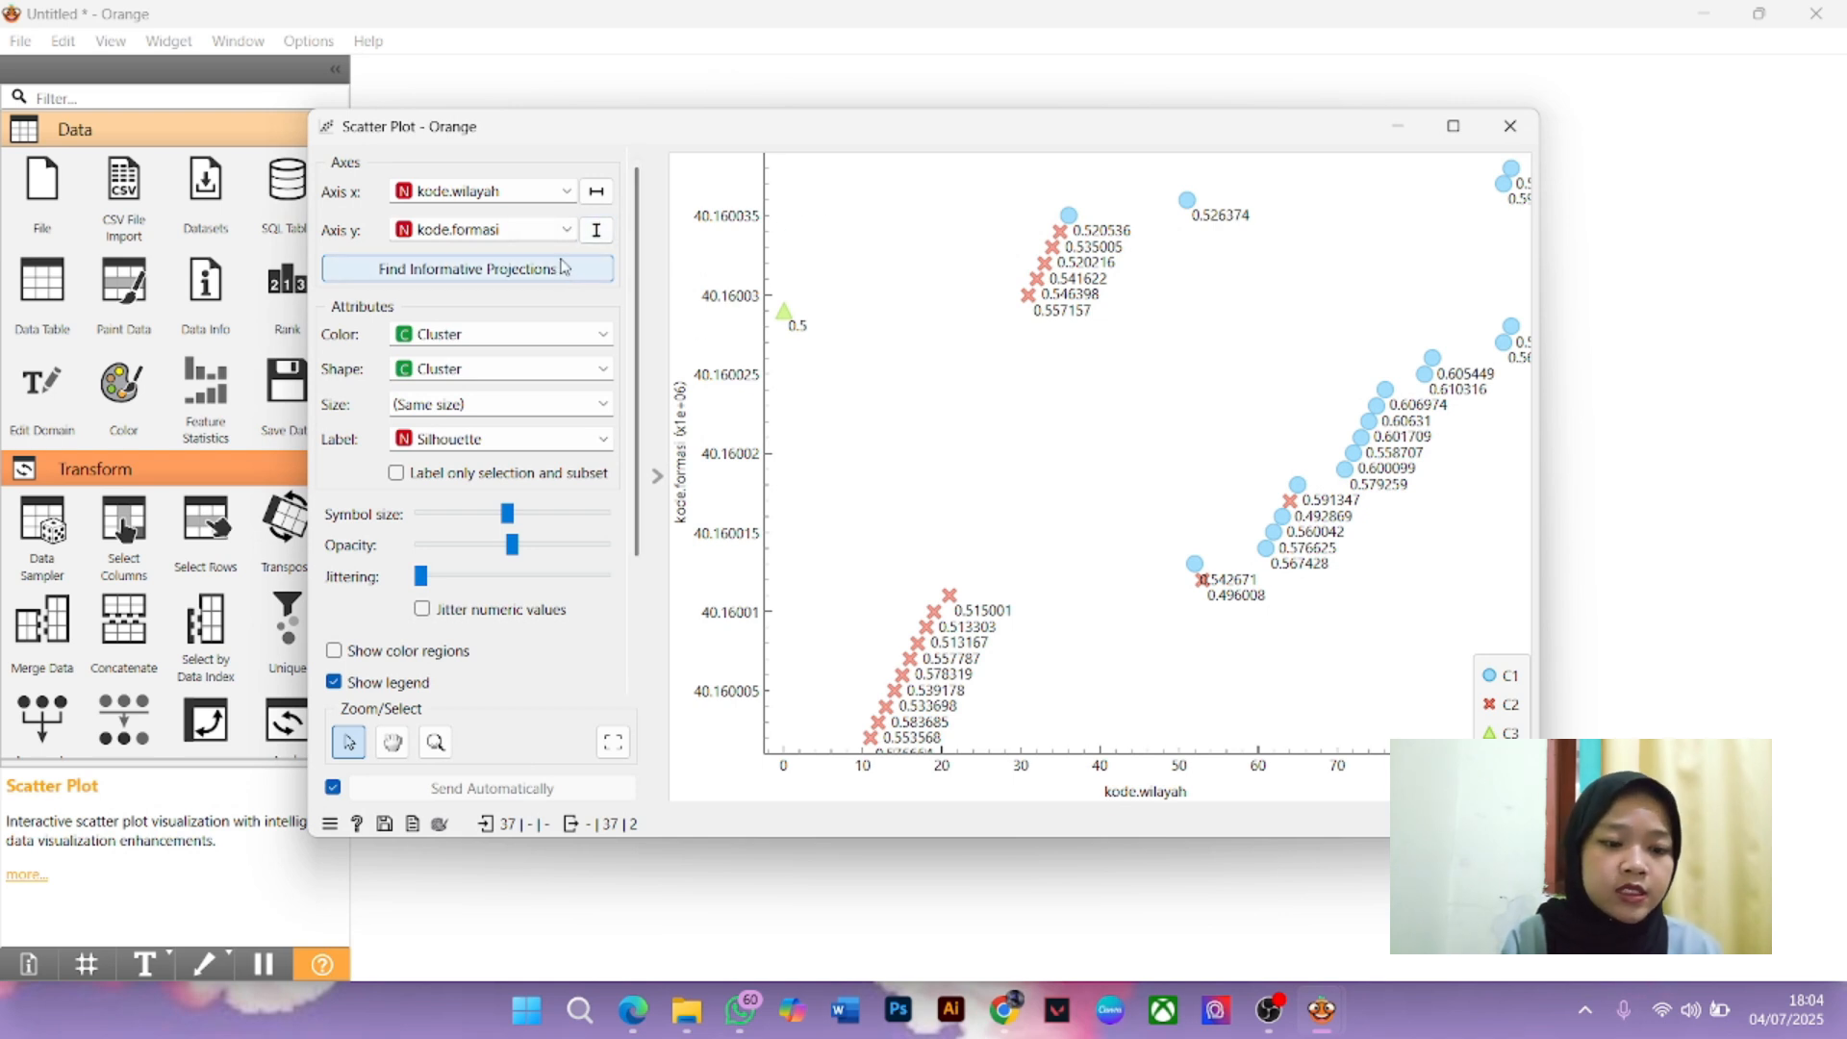
Set Axis x to Cluster and Axis y to lokasi.formasi
left_click(568, 190)
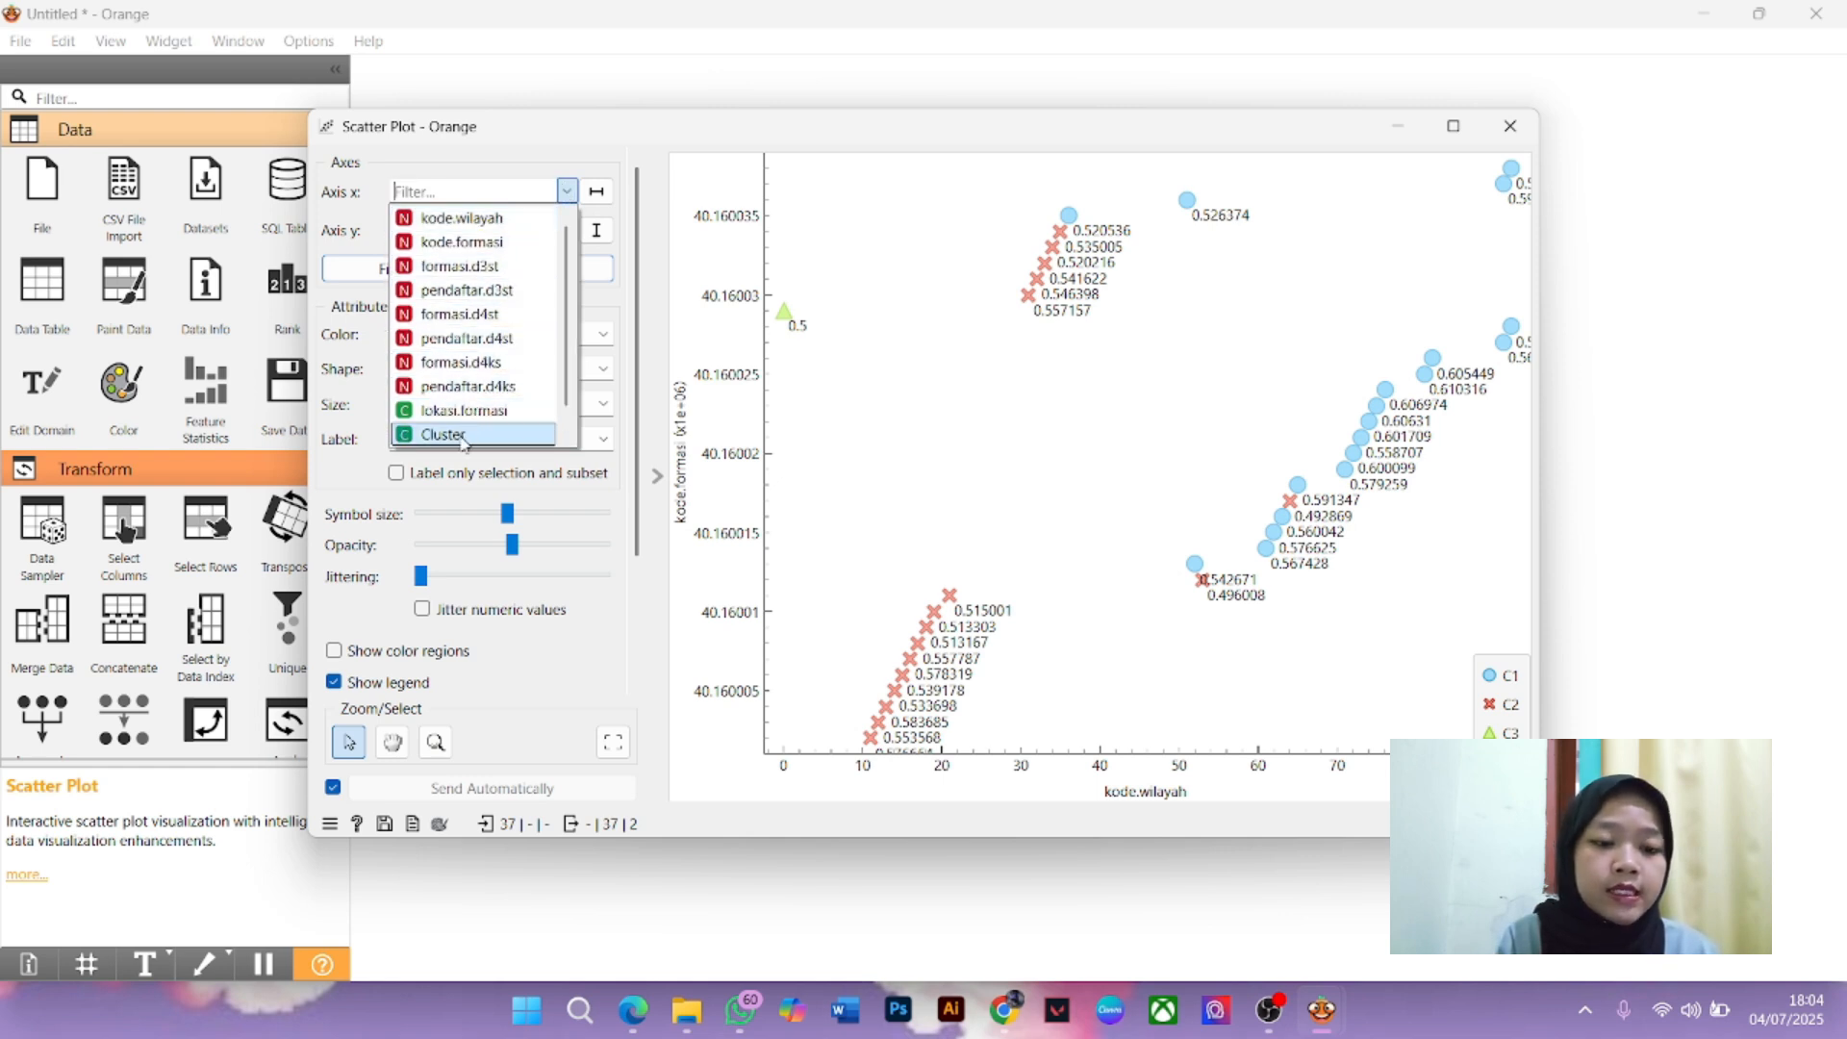
left_click(463, 434)
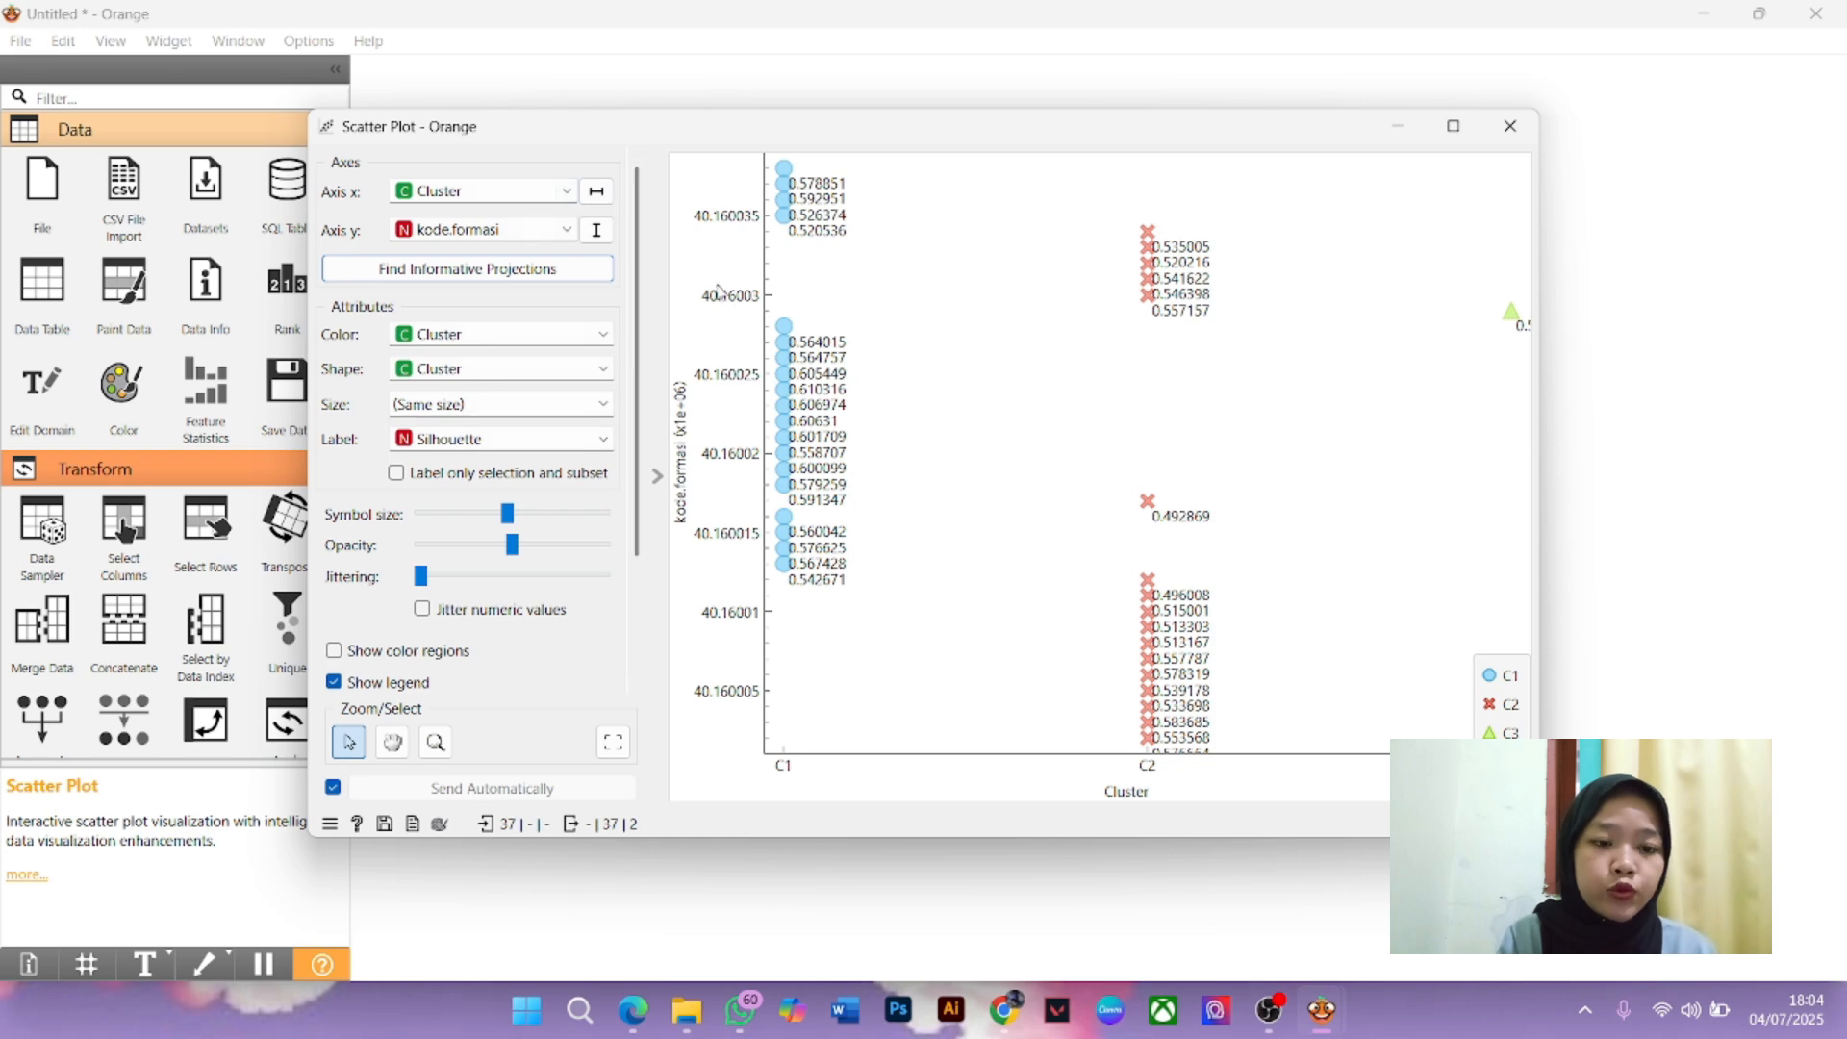
left_click(535, 230)
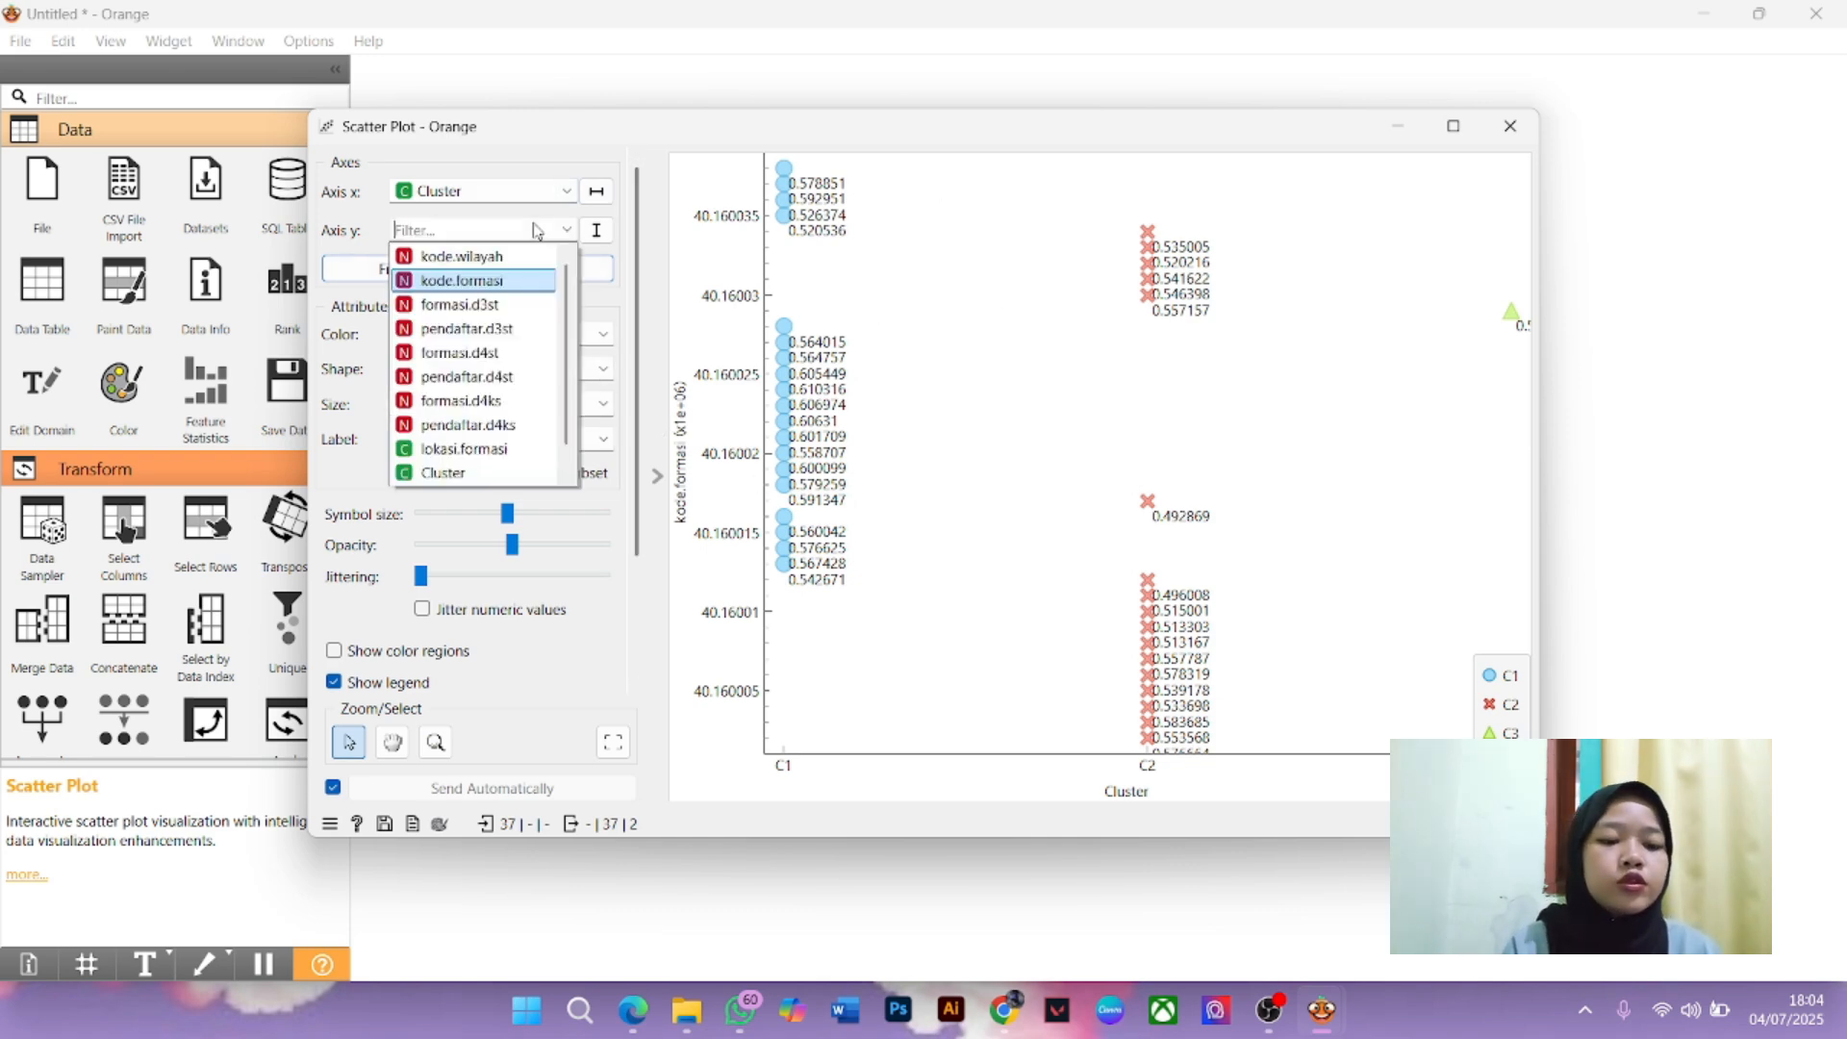
left_click(515, 449)
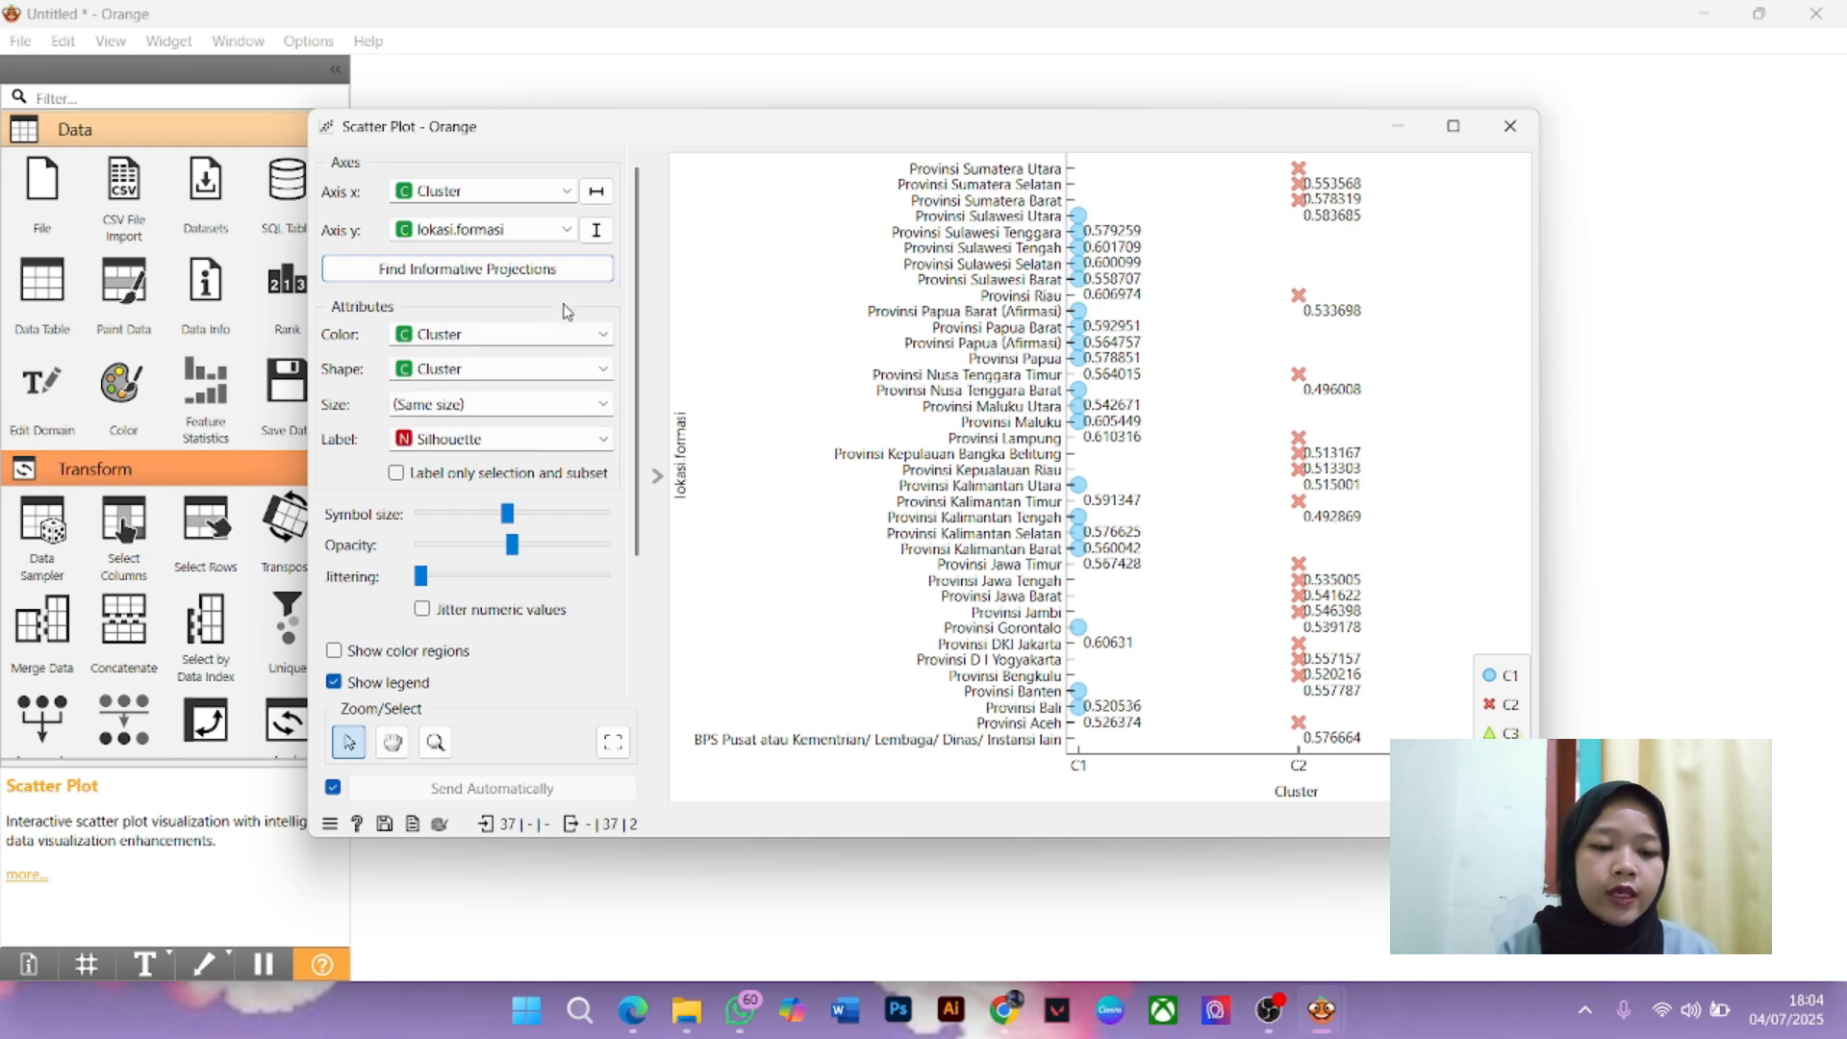
Preview point colouring by kode.wilayah, then return colouring to Cluster
left_click(490, 335)
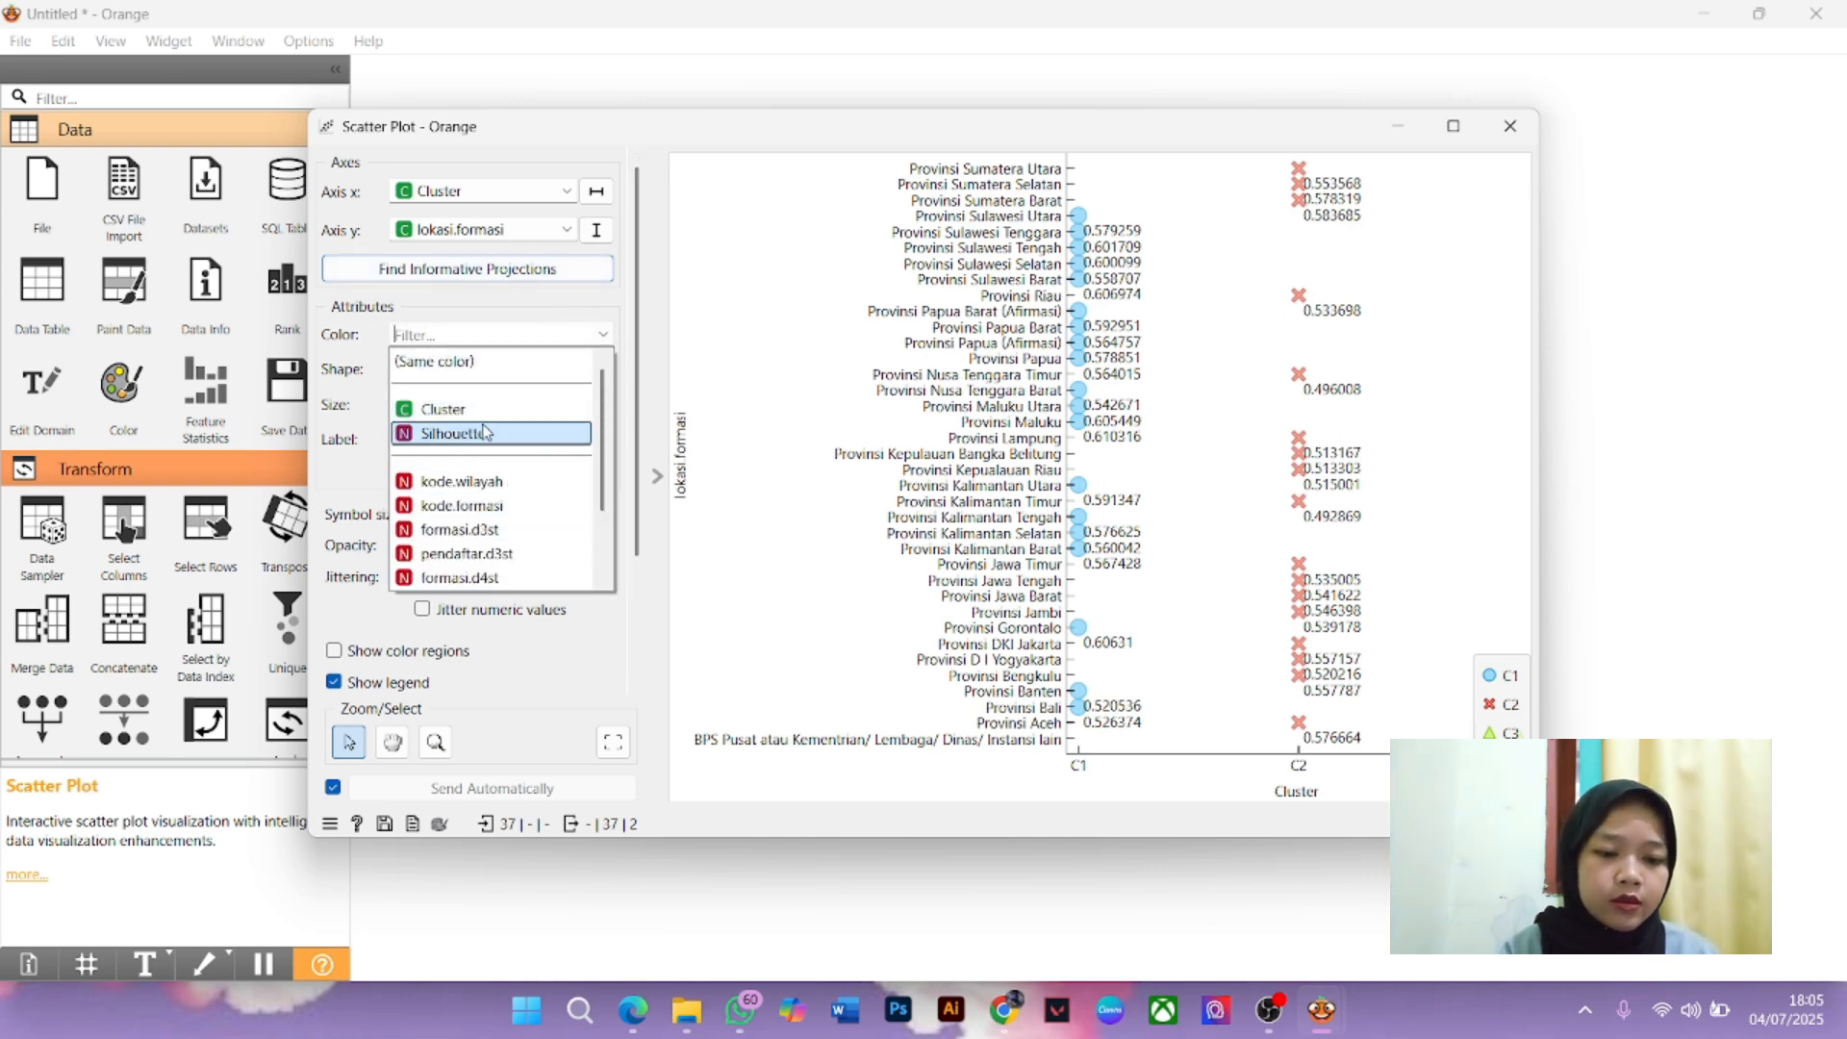
left_click(471, 484)
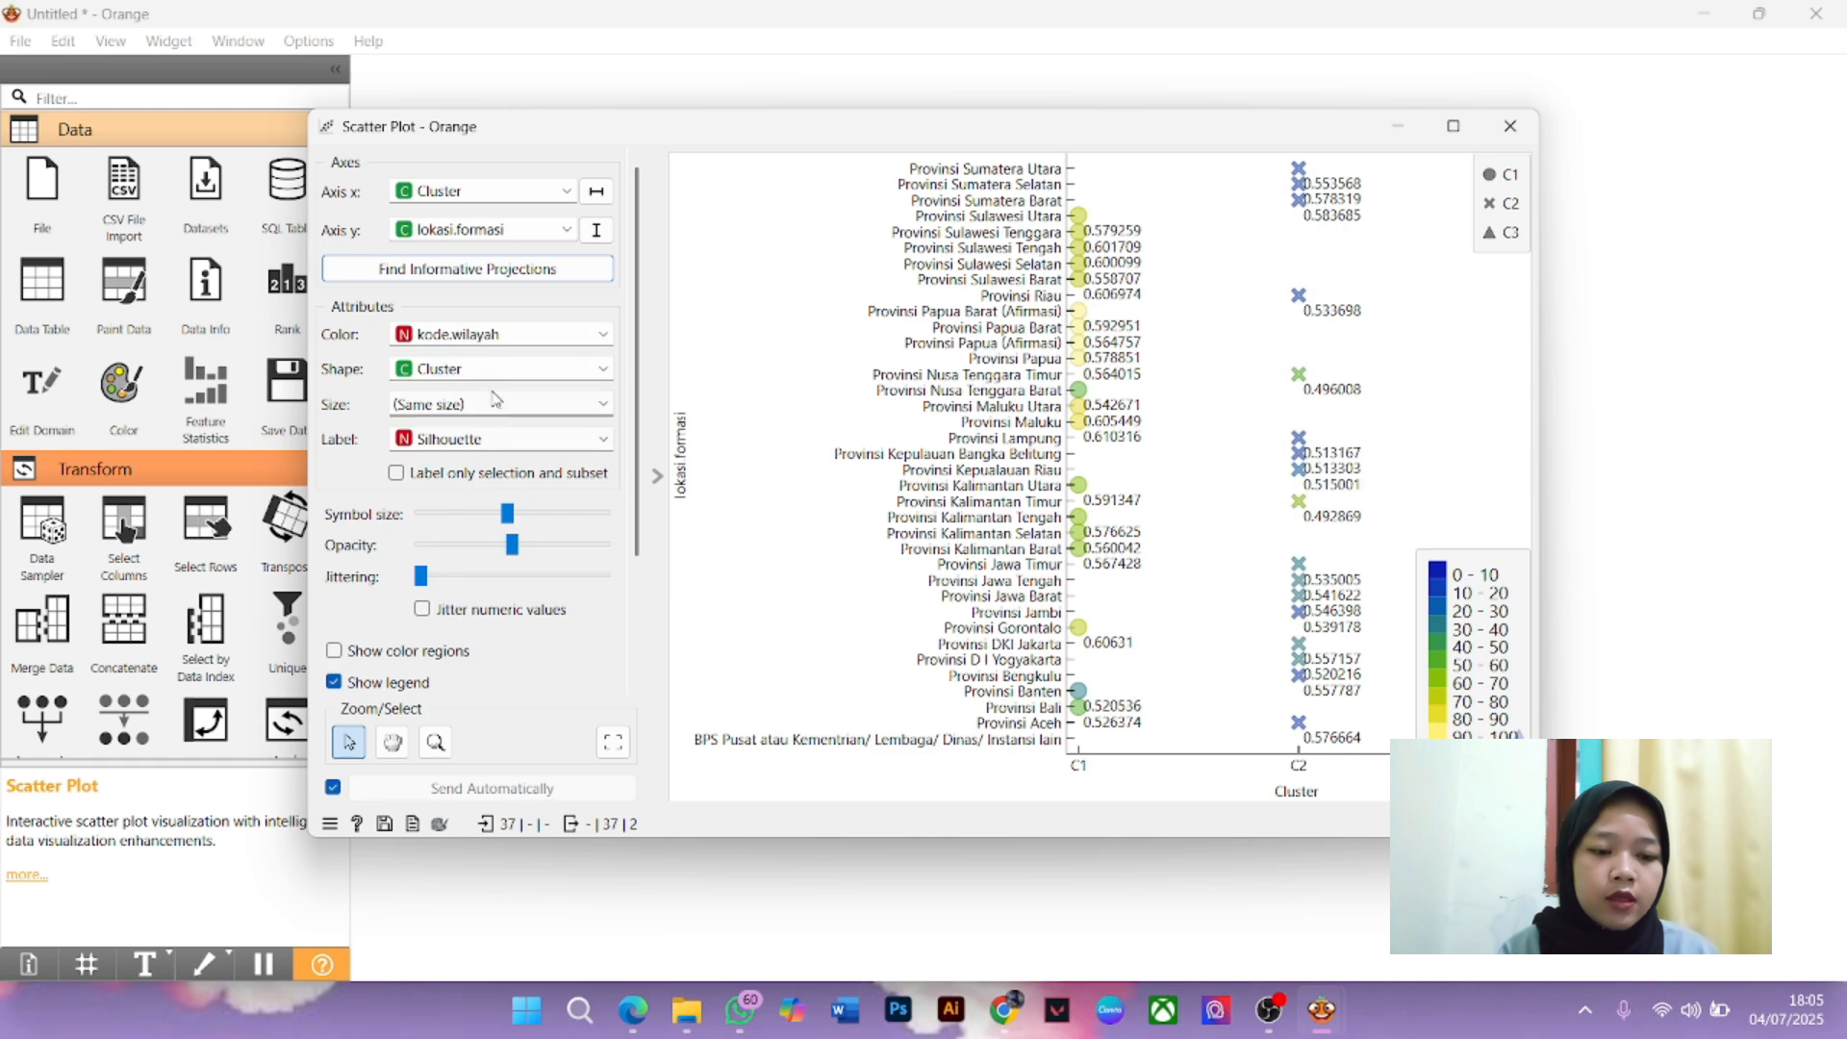
left_click(500, 339)
left_click(448, 408)
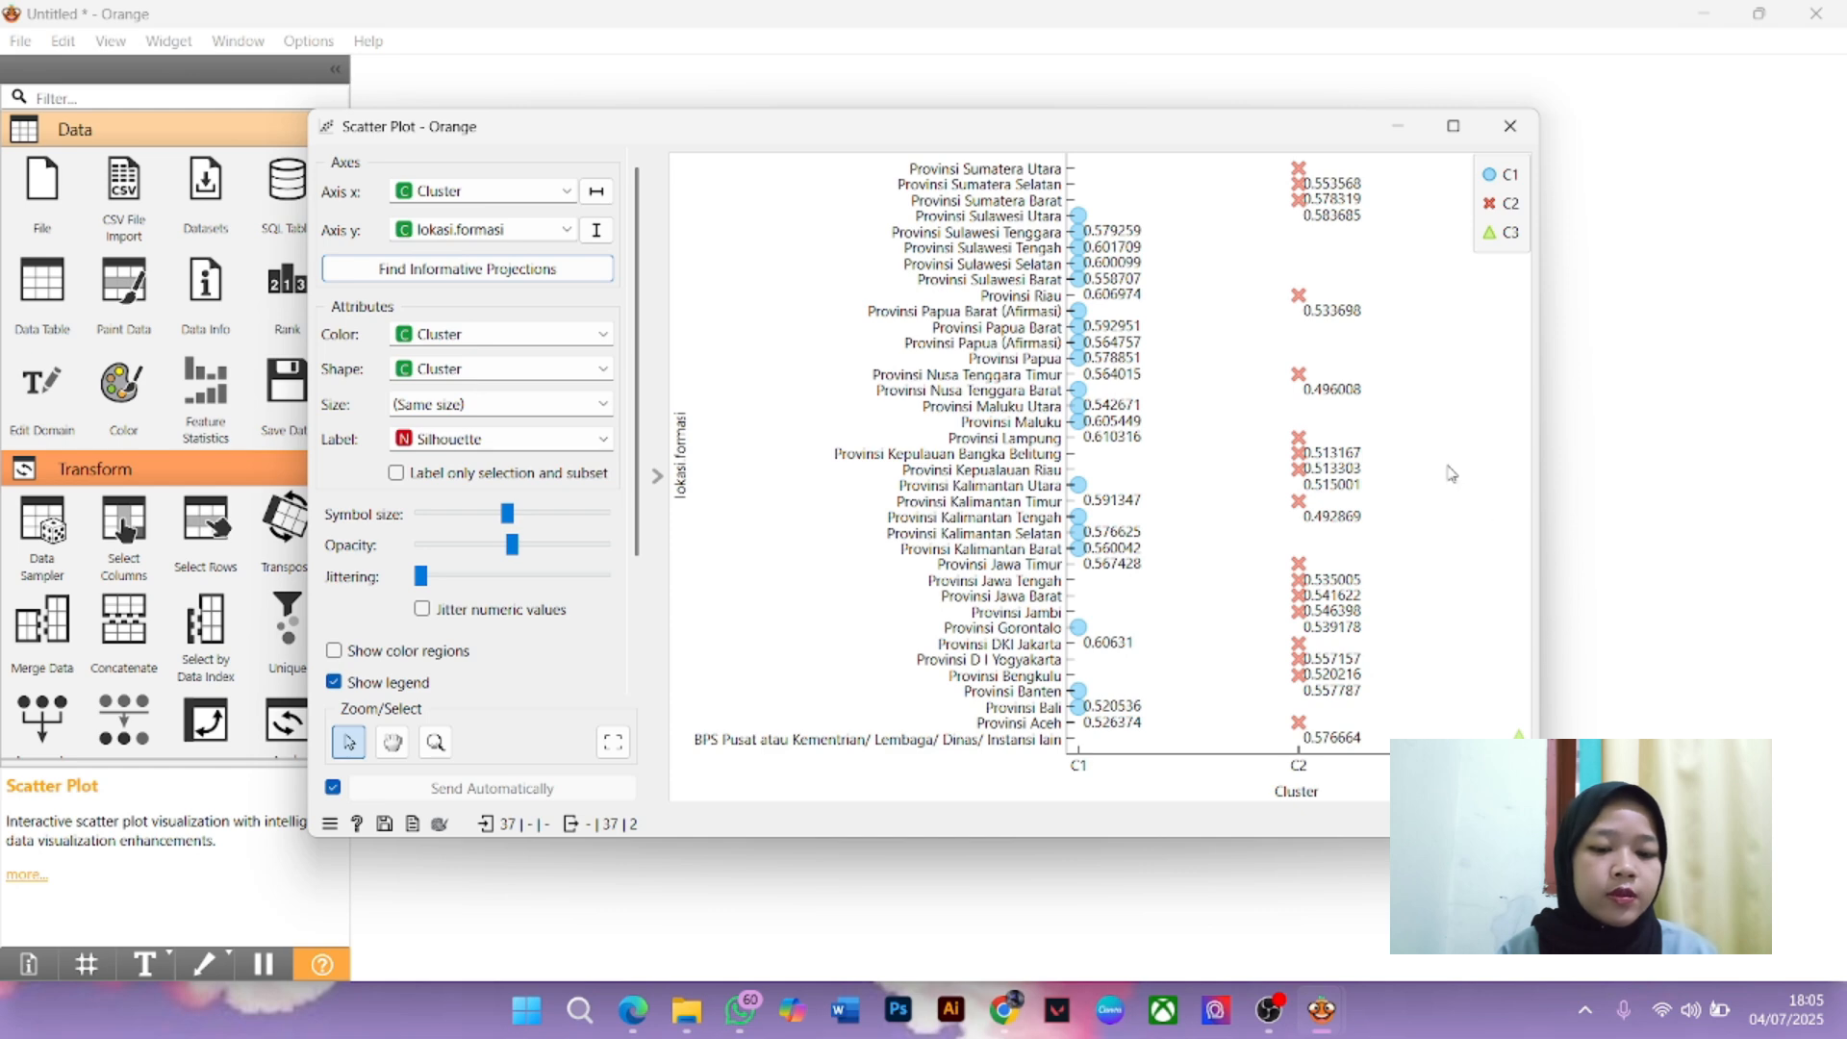
Maximize the plot and try province marker shapes before restoring shapes by Cluster
left_click(1457, 127)
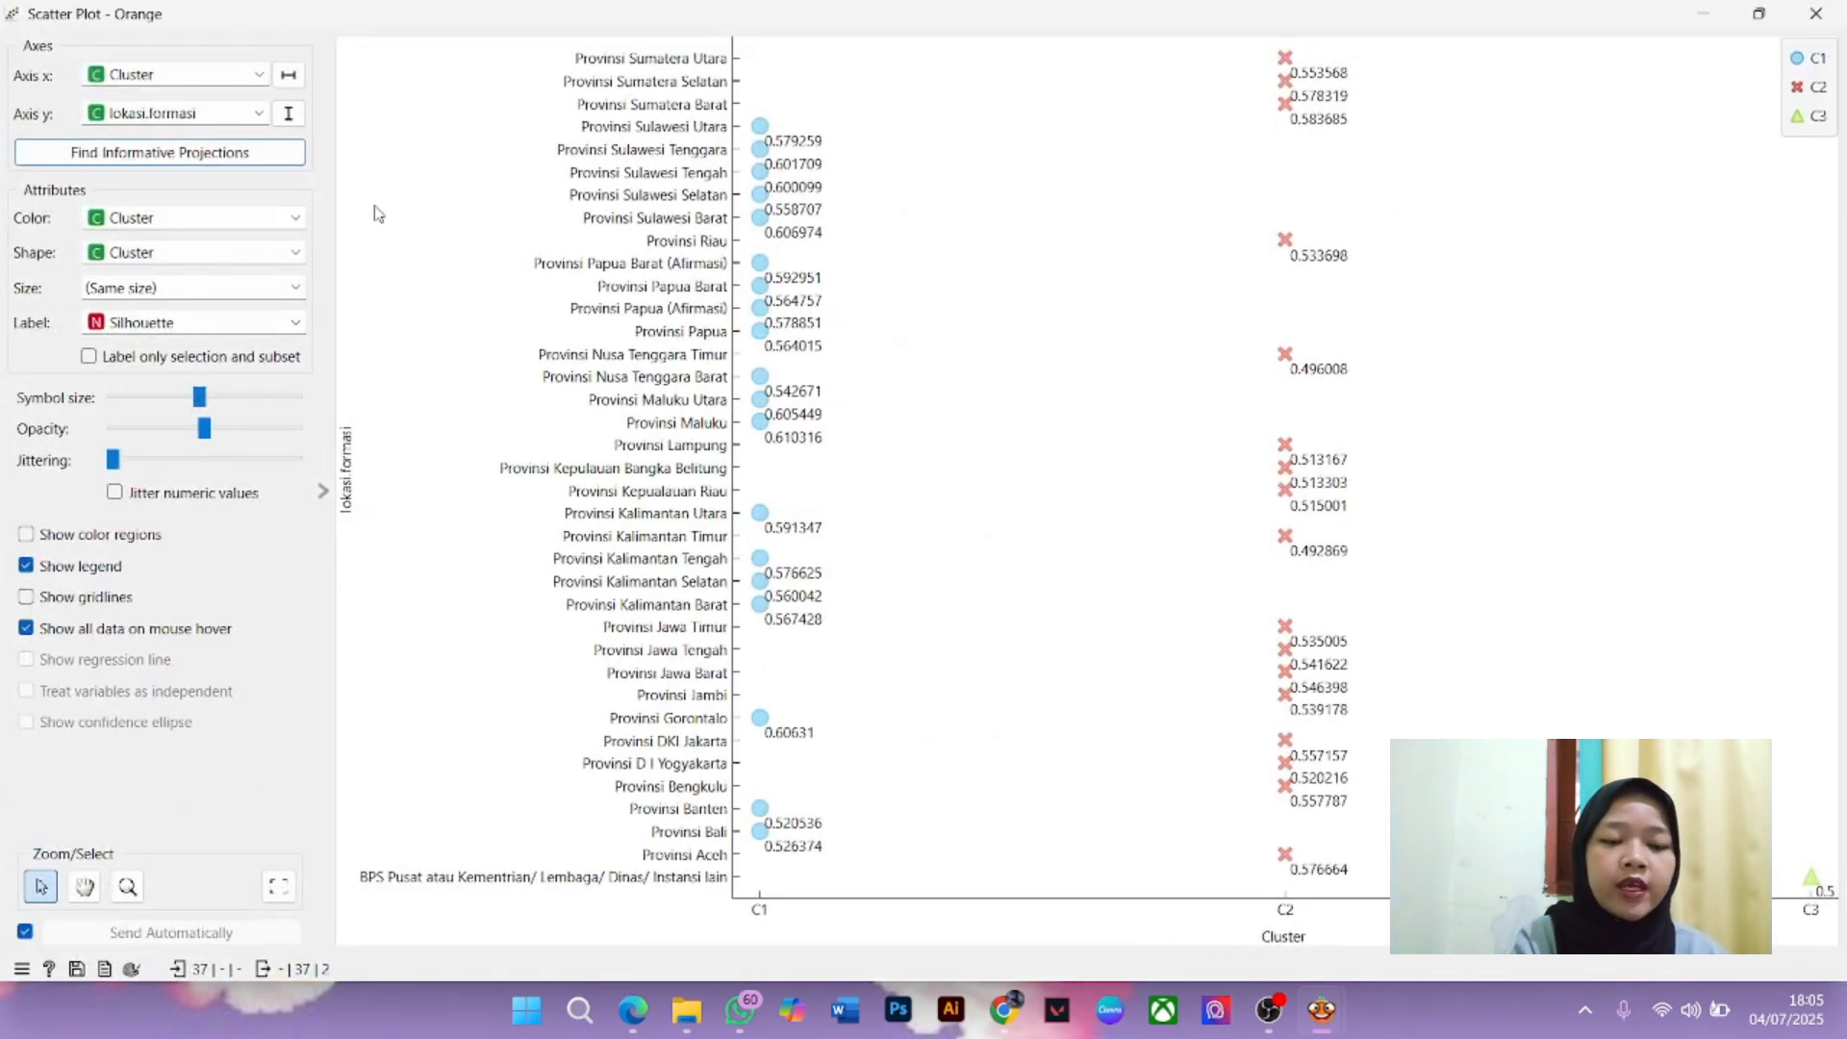
left_click(160, 264)
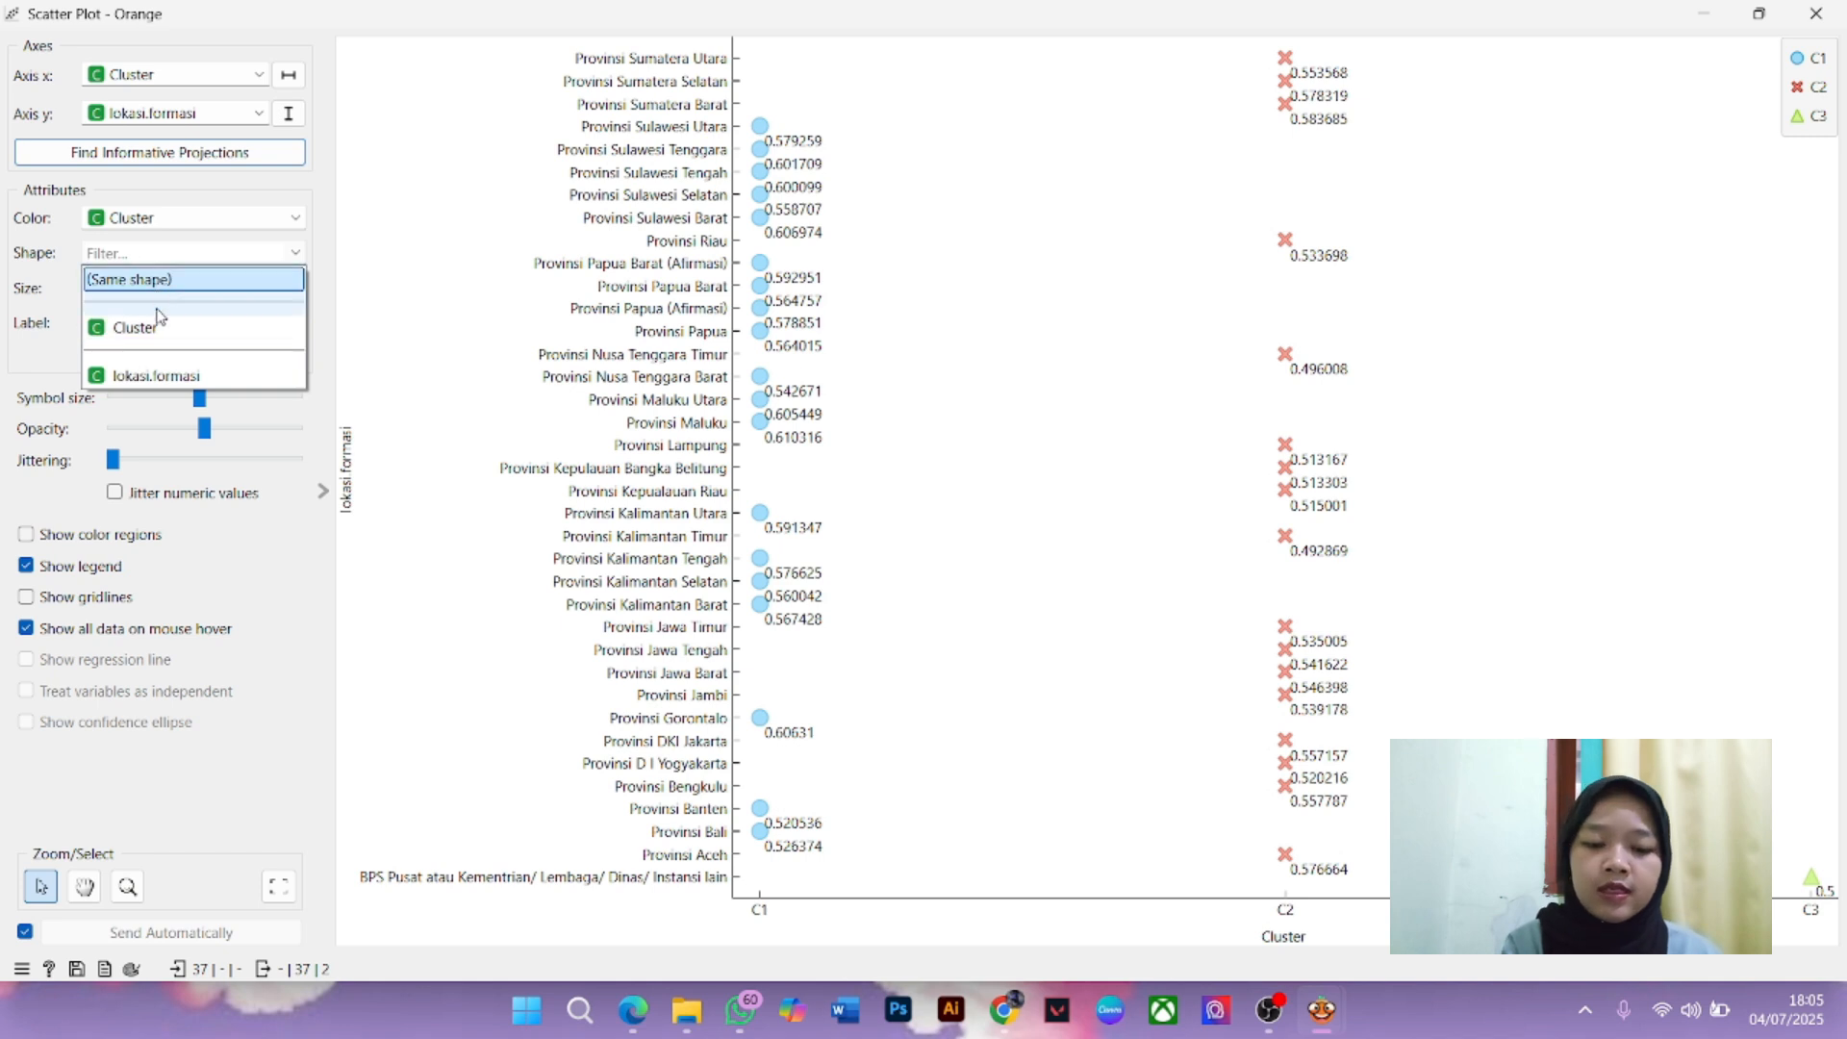
left_click(172, 378)
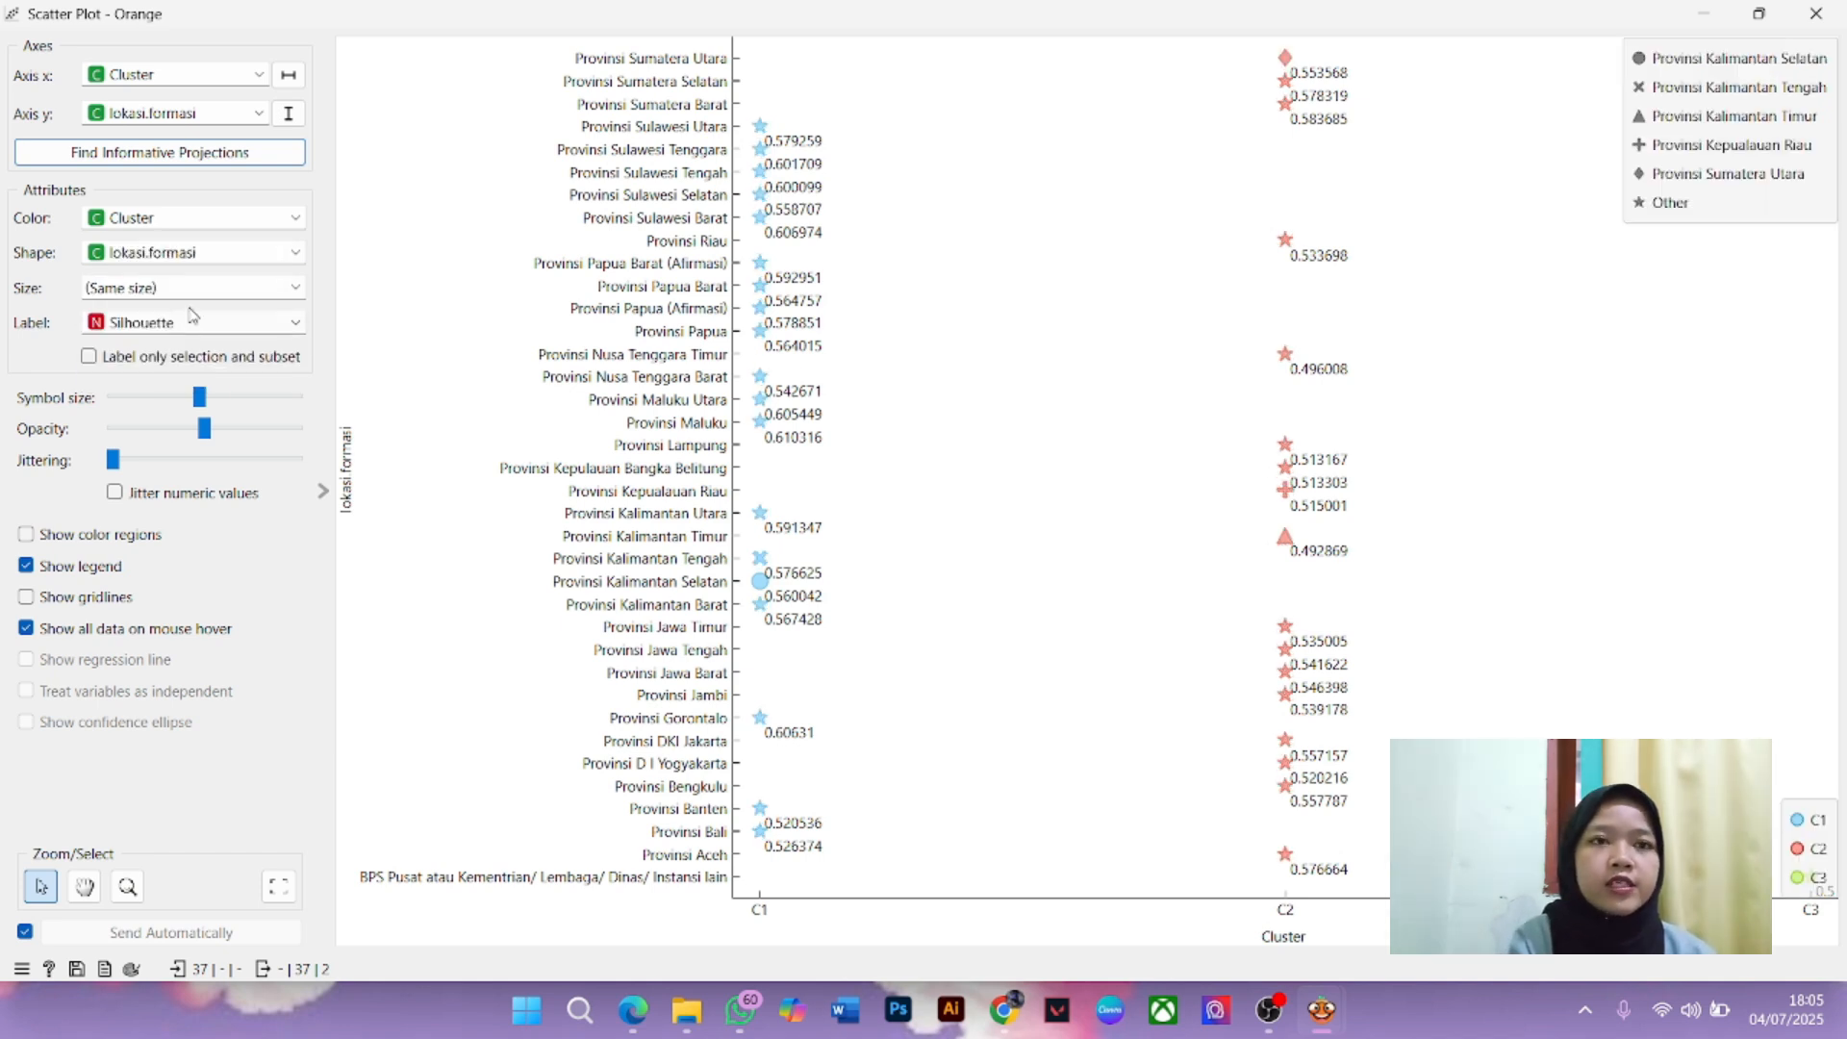
left_click(188, 255)
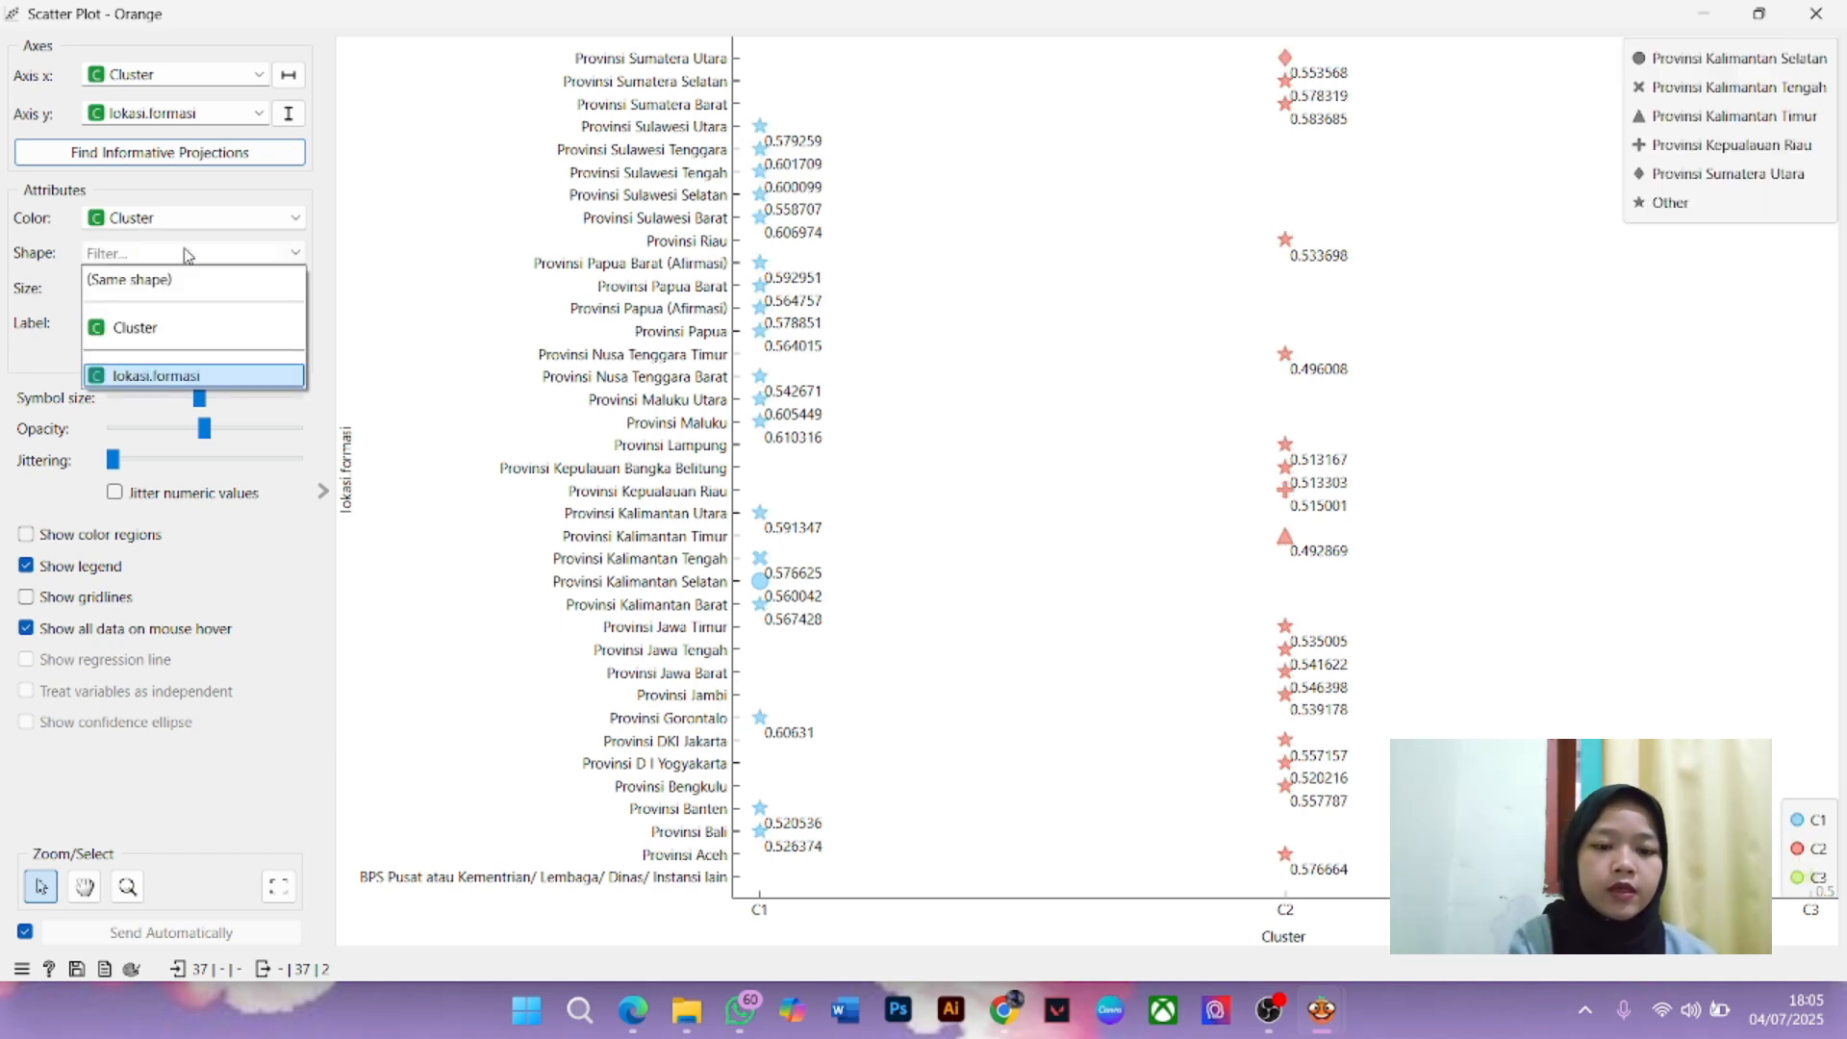
left_click(160, 329)
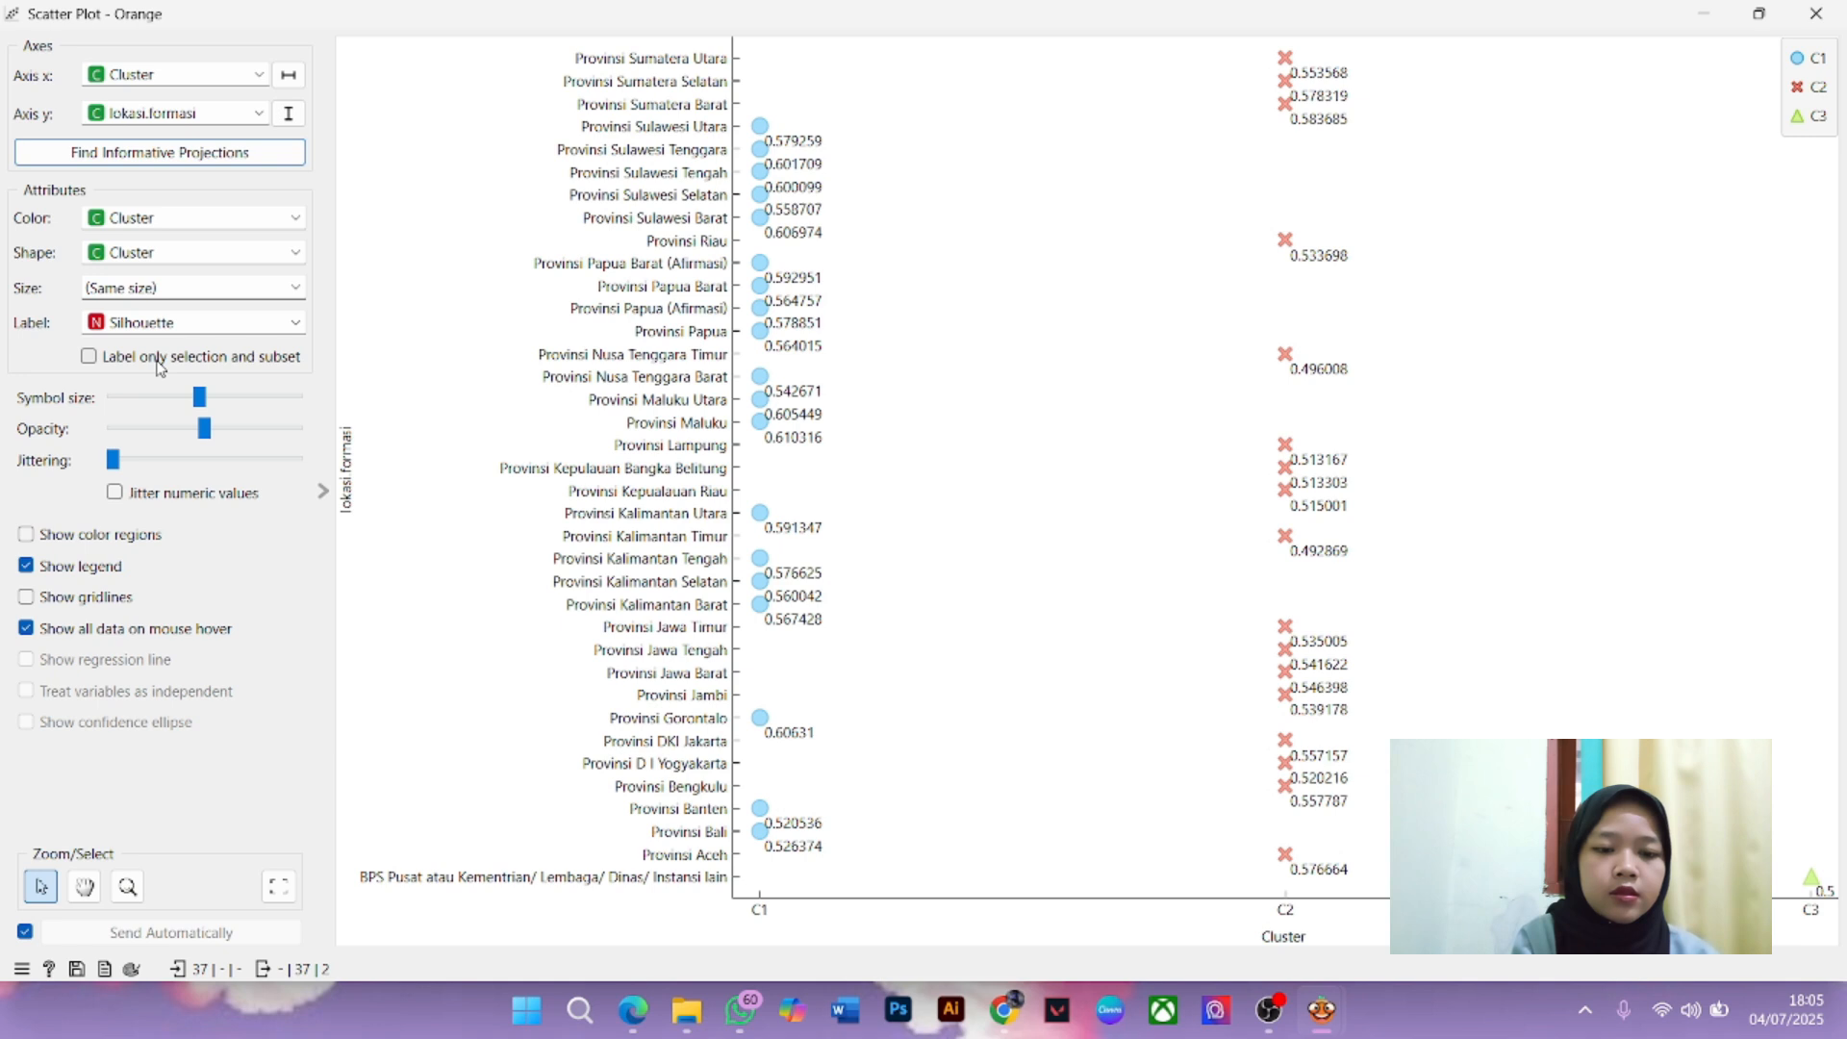
Try a single colour for all points, then restore colouring by Cluster
left_click(203, 219)
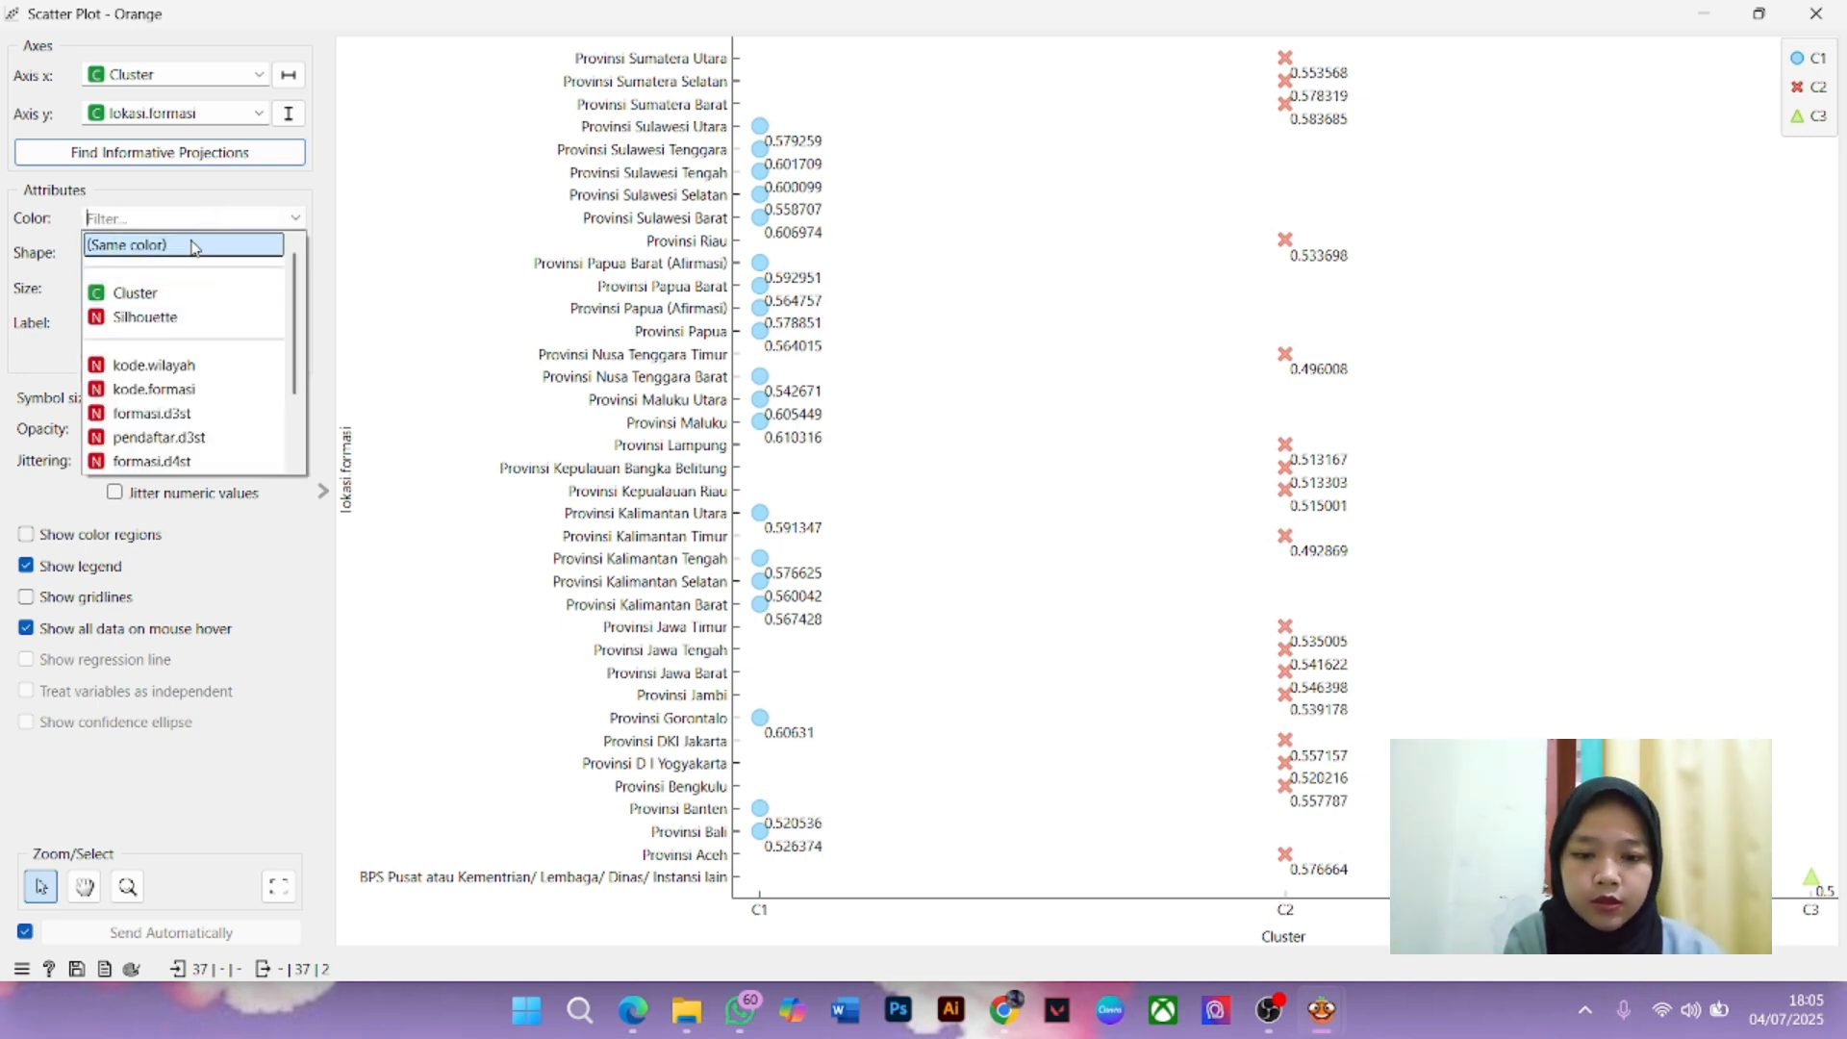
left_click(195, 248)
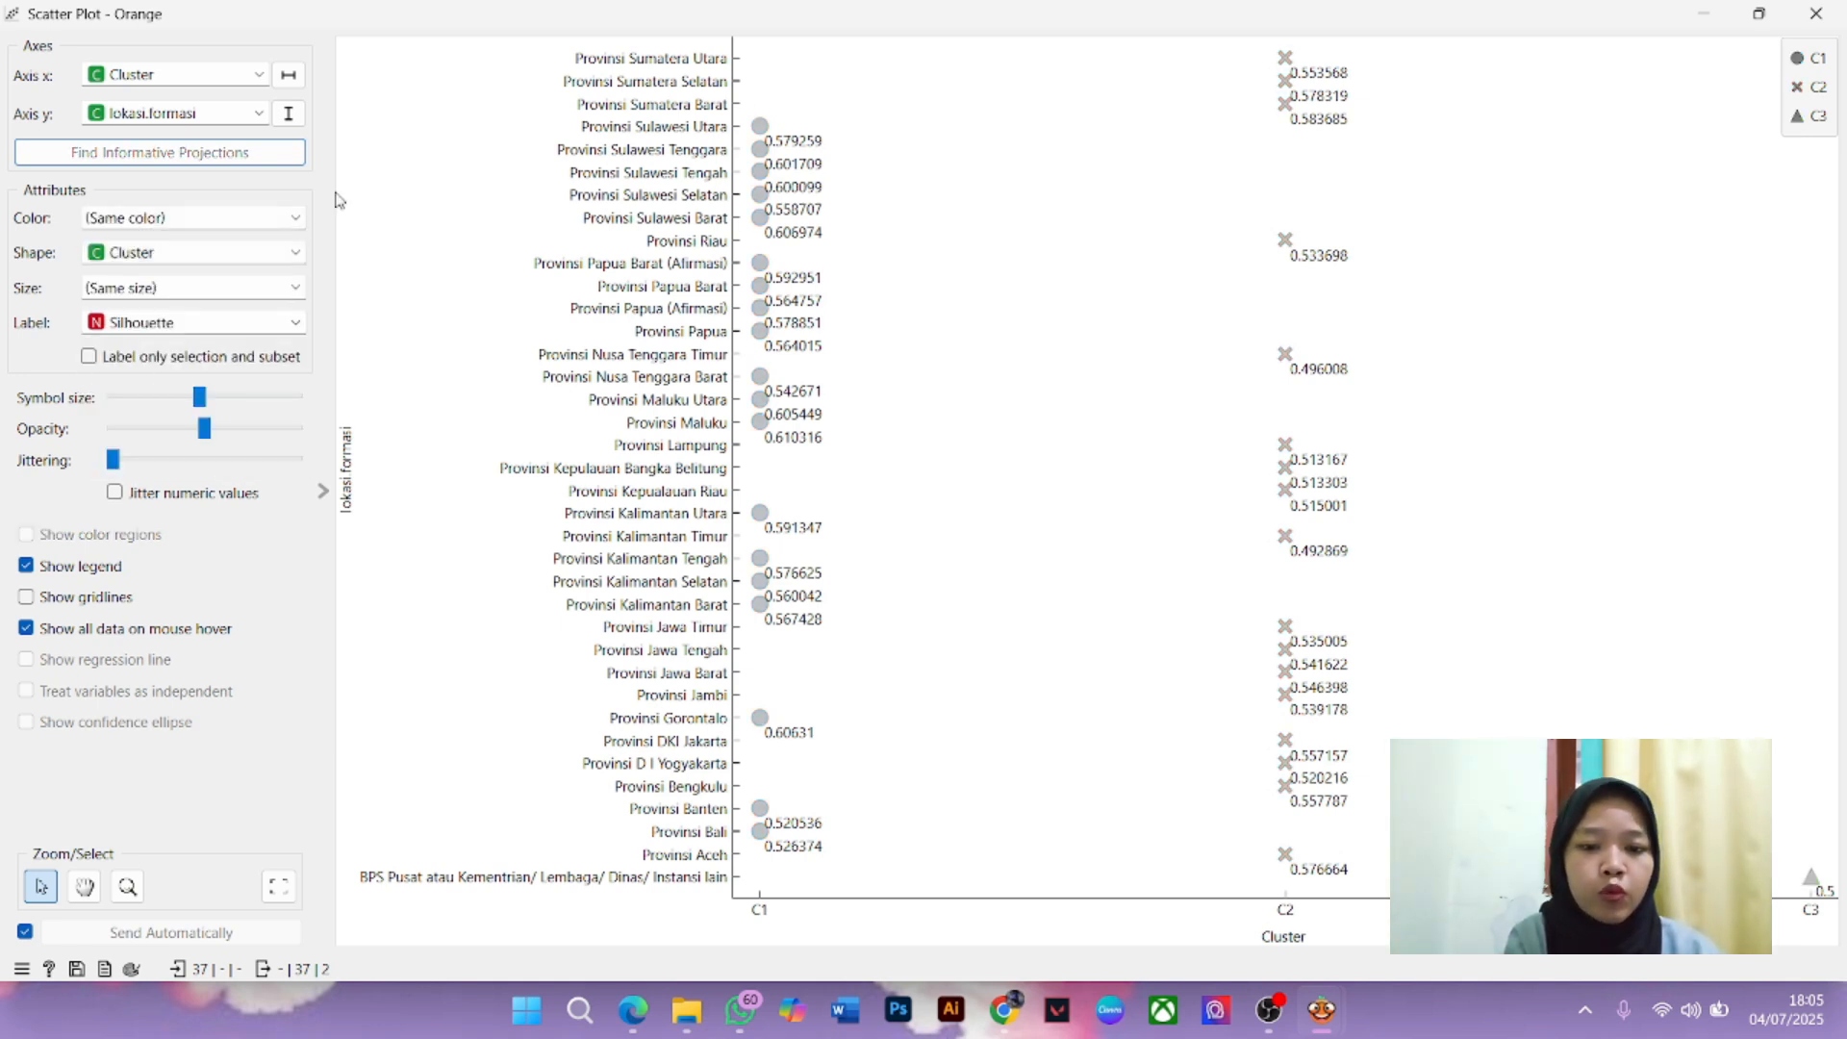
left_click(192, 219)
left_click(200, 293)
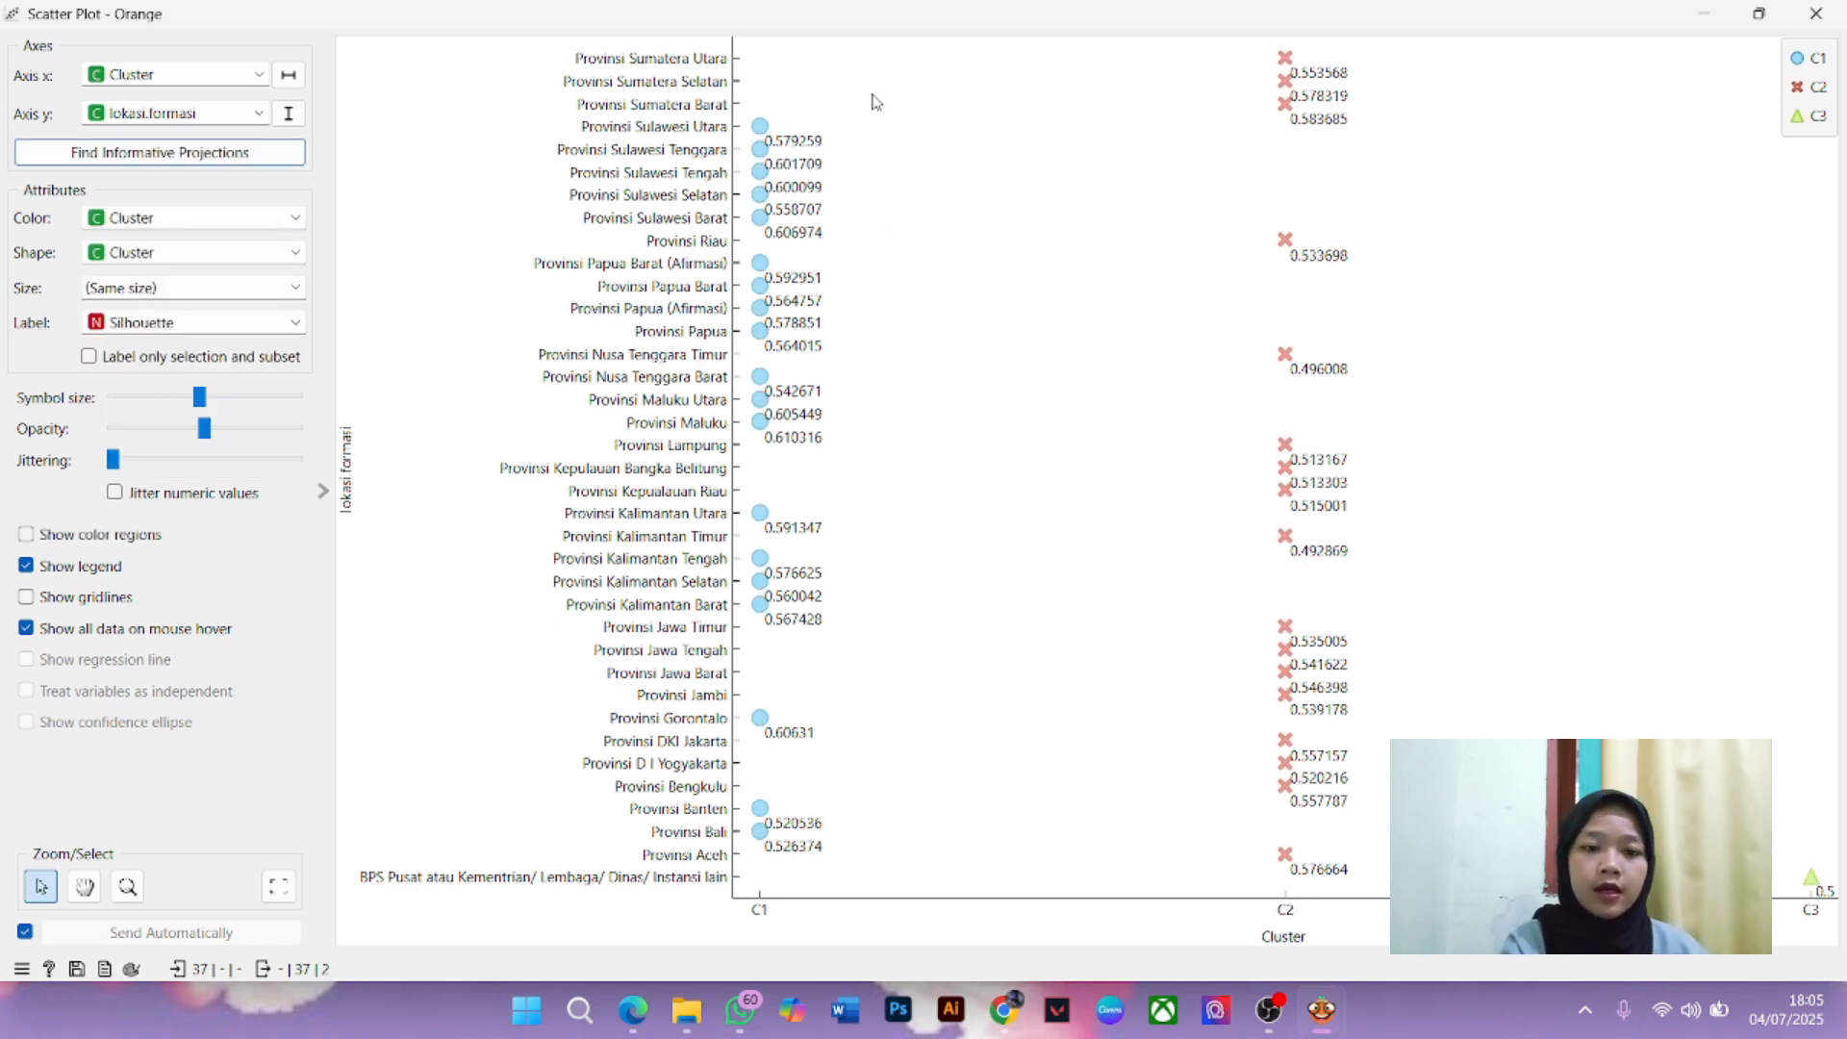
Remove and restore the Silhouette point labels, then close the Scatter Plot
left_click(171, 317)
left_click(185, 352)
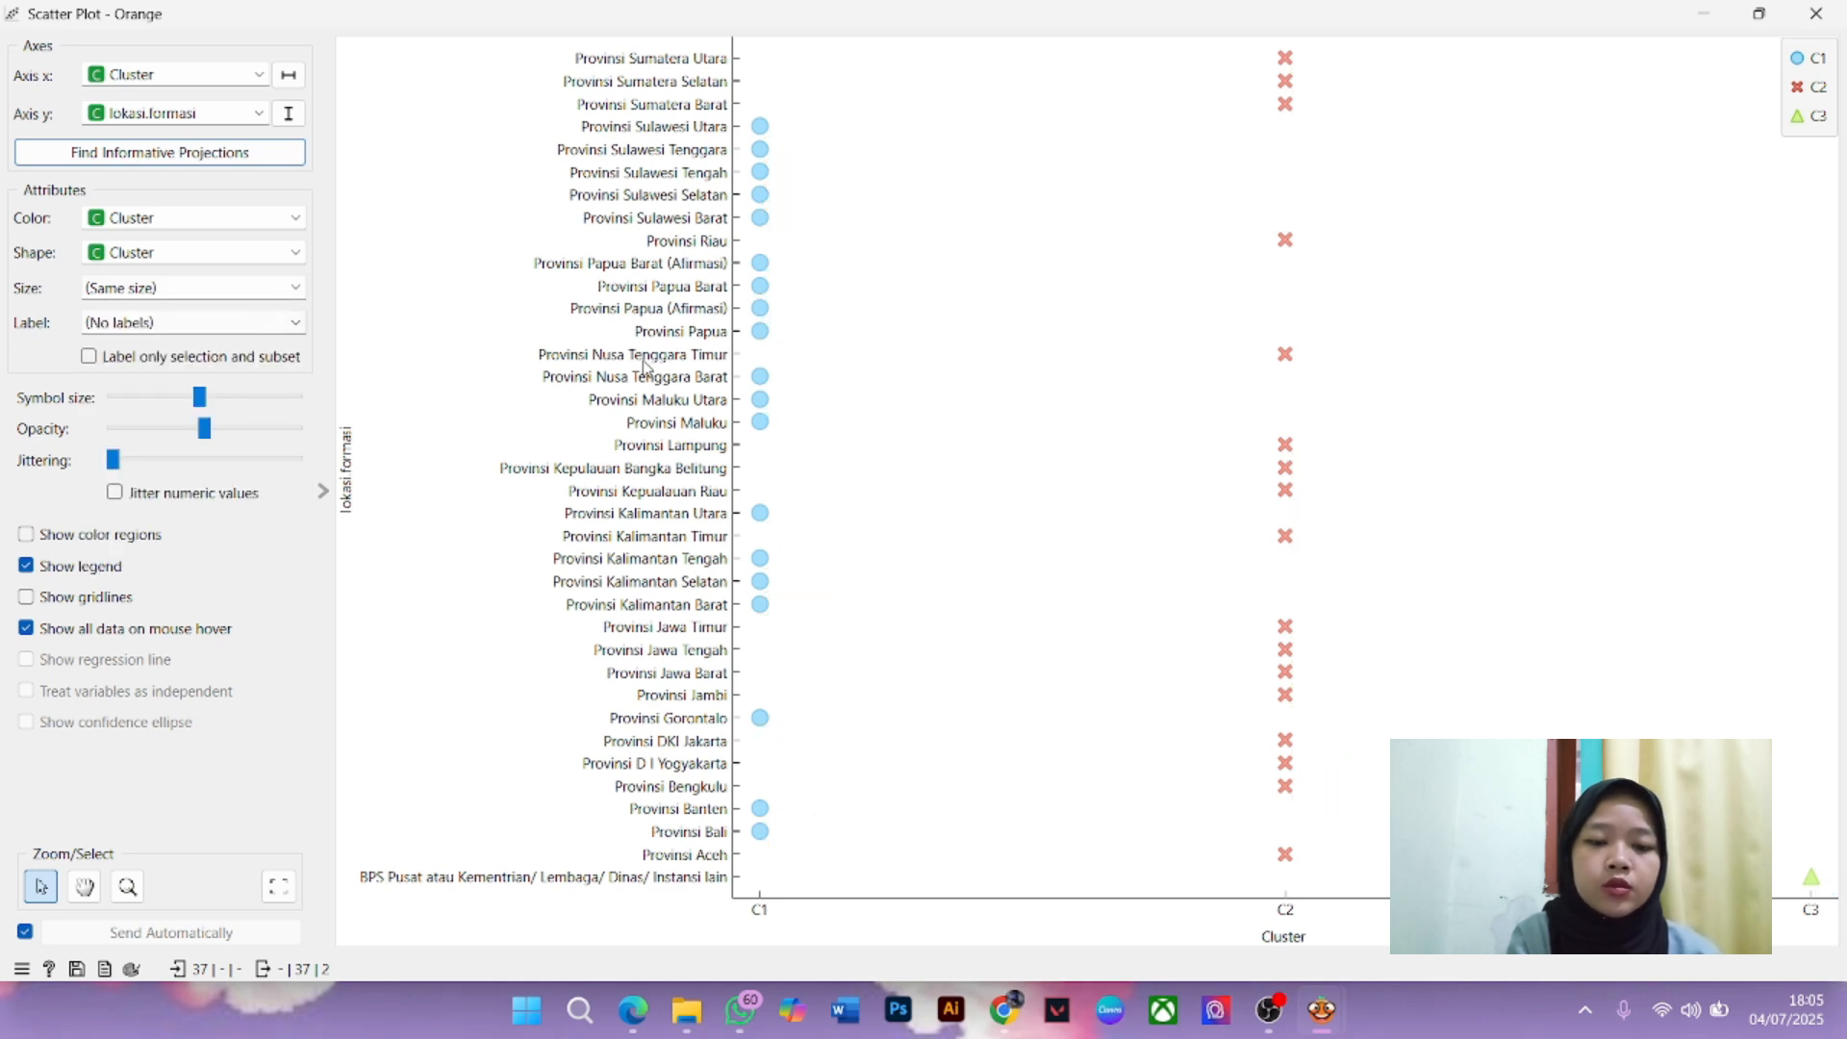
left_click(289, 325)
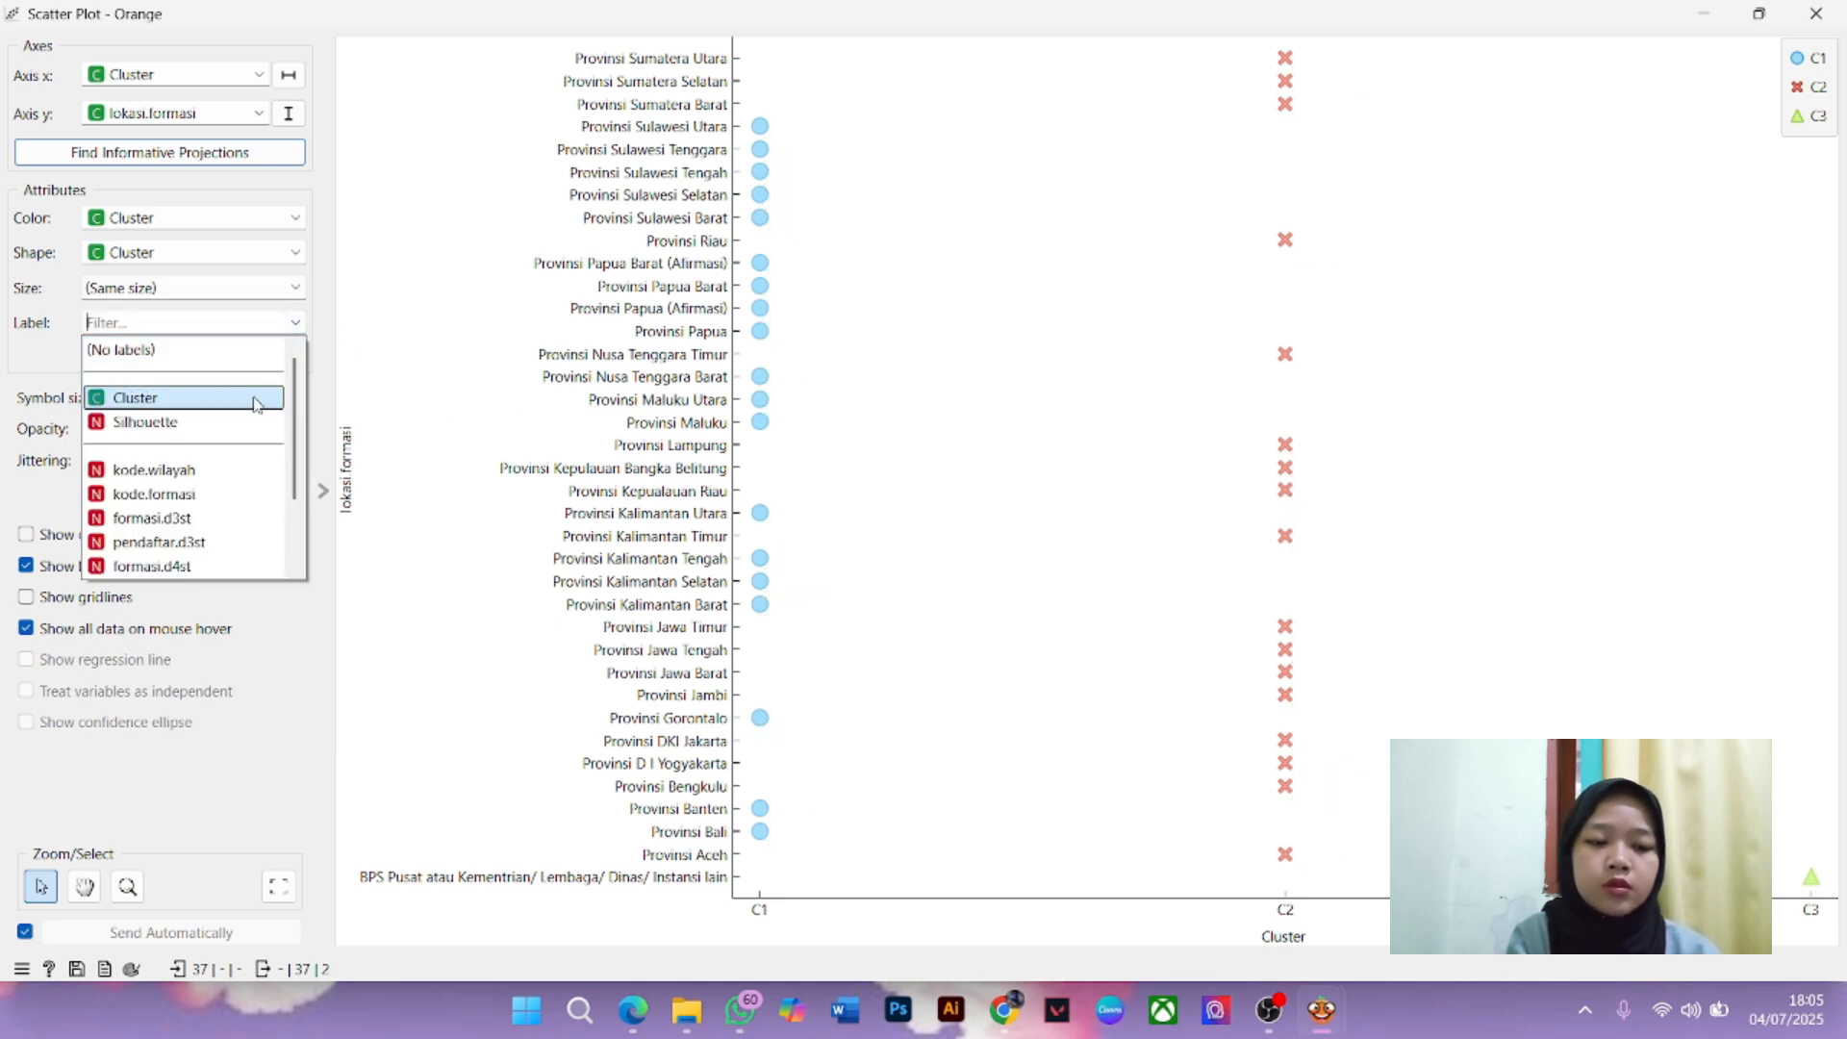
left_click(228, 422)
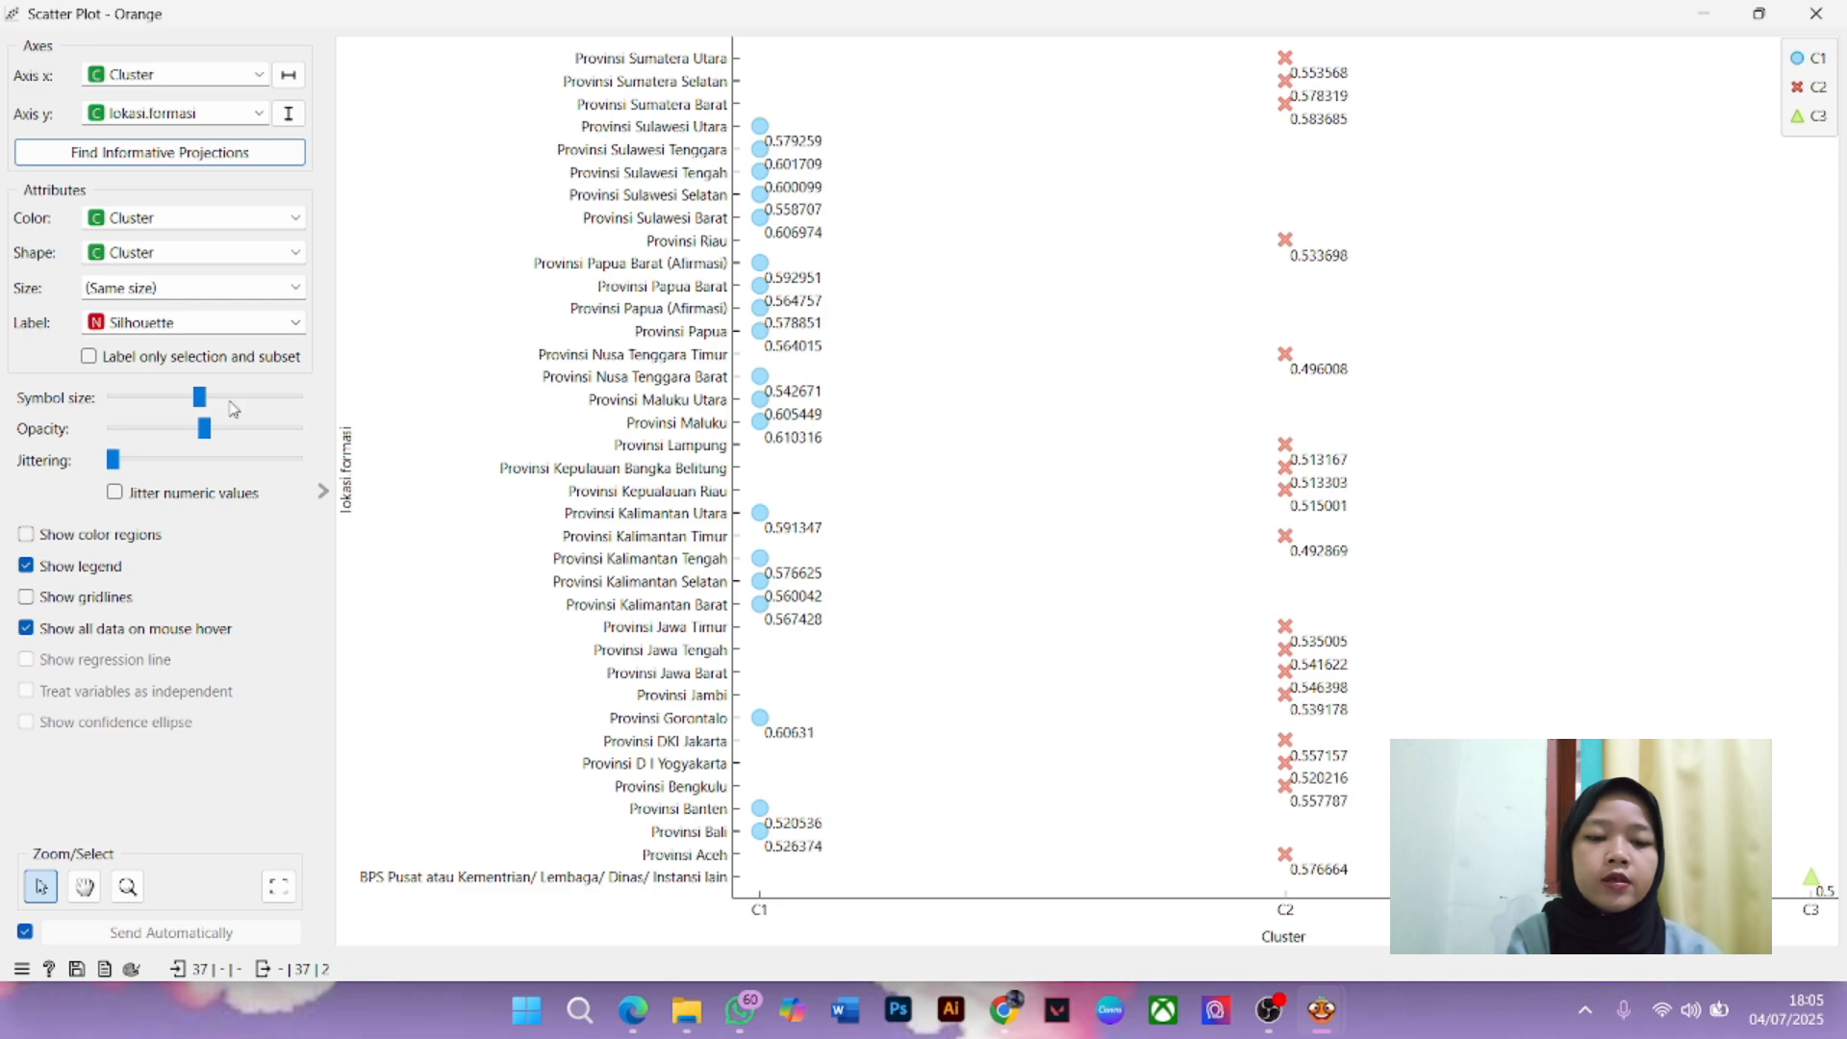
left_click(1817, 13)
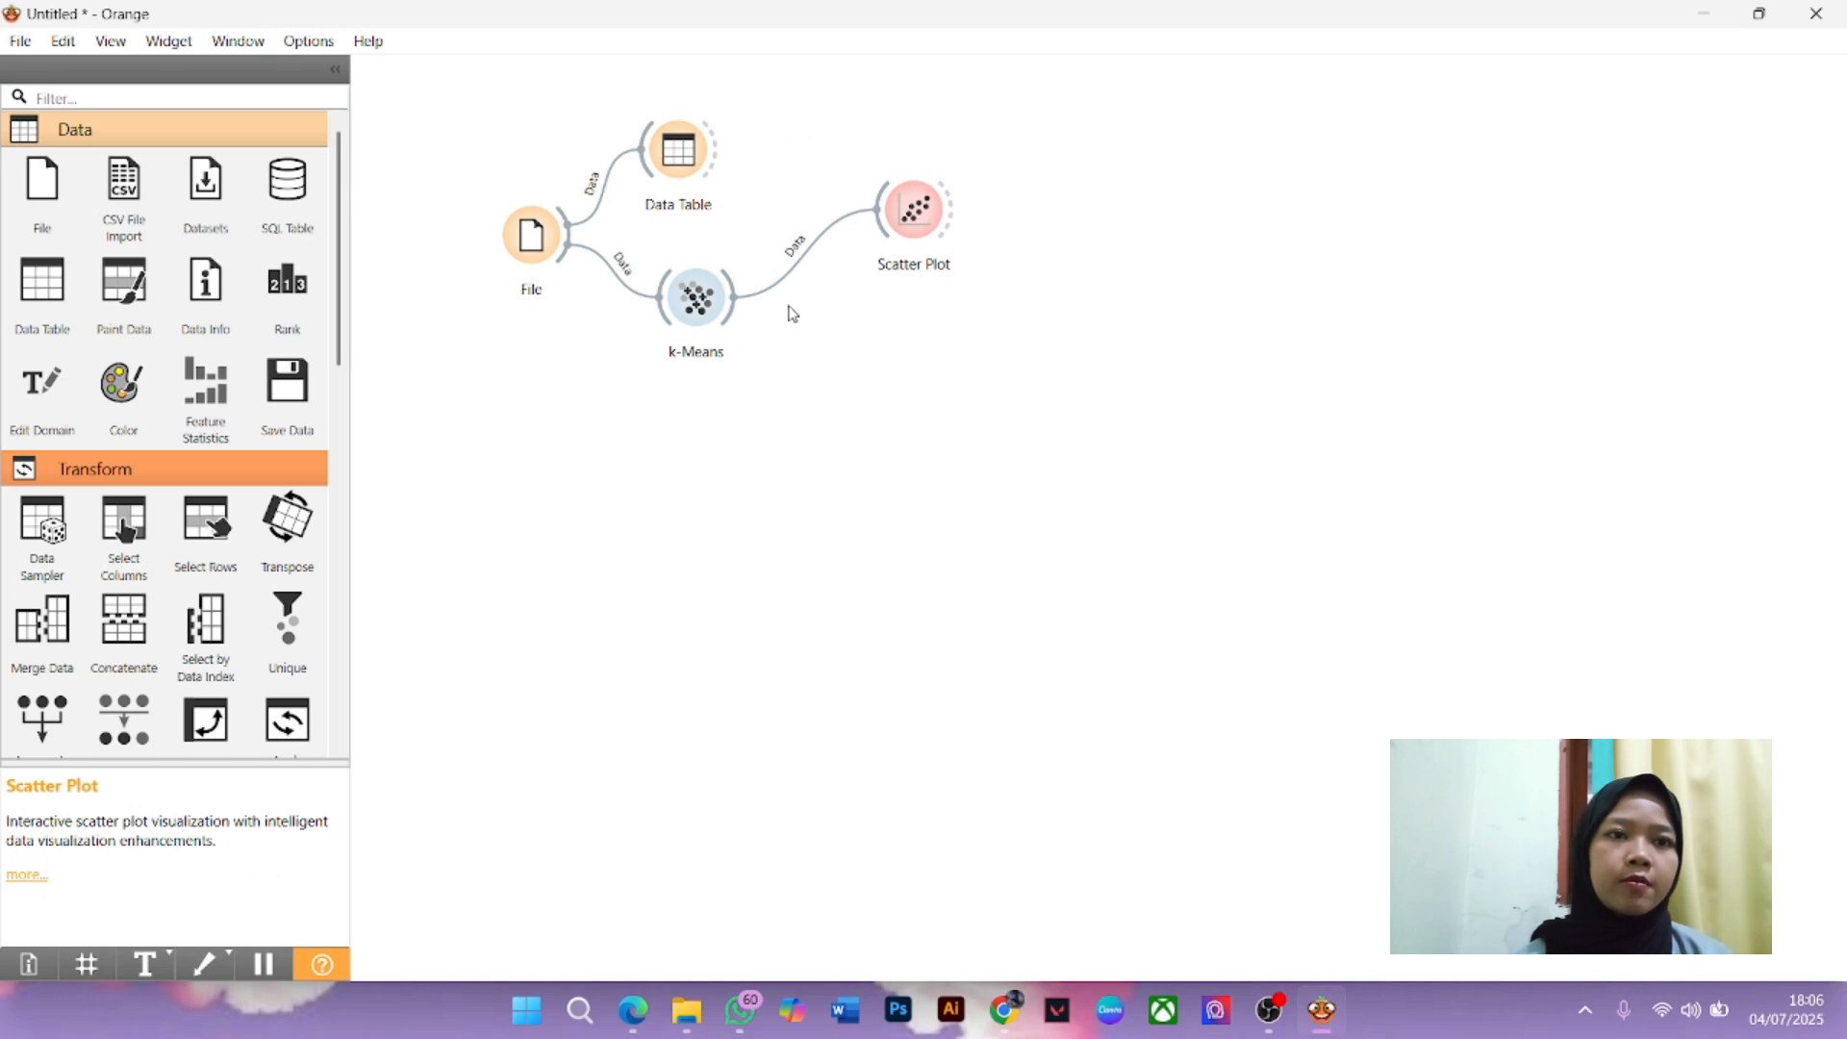
Link a second Data Table, Data Table (1), to the k-Means output
left_click_drag(735, 318, 916, 344)
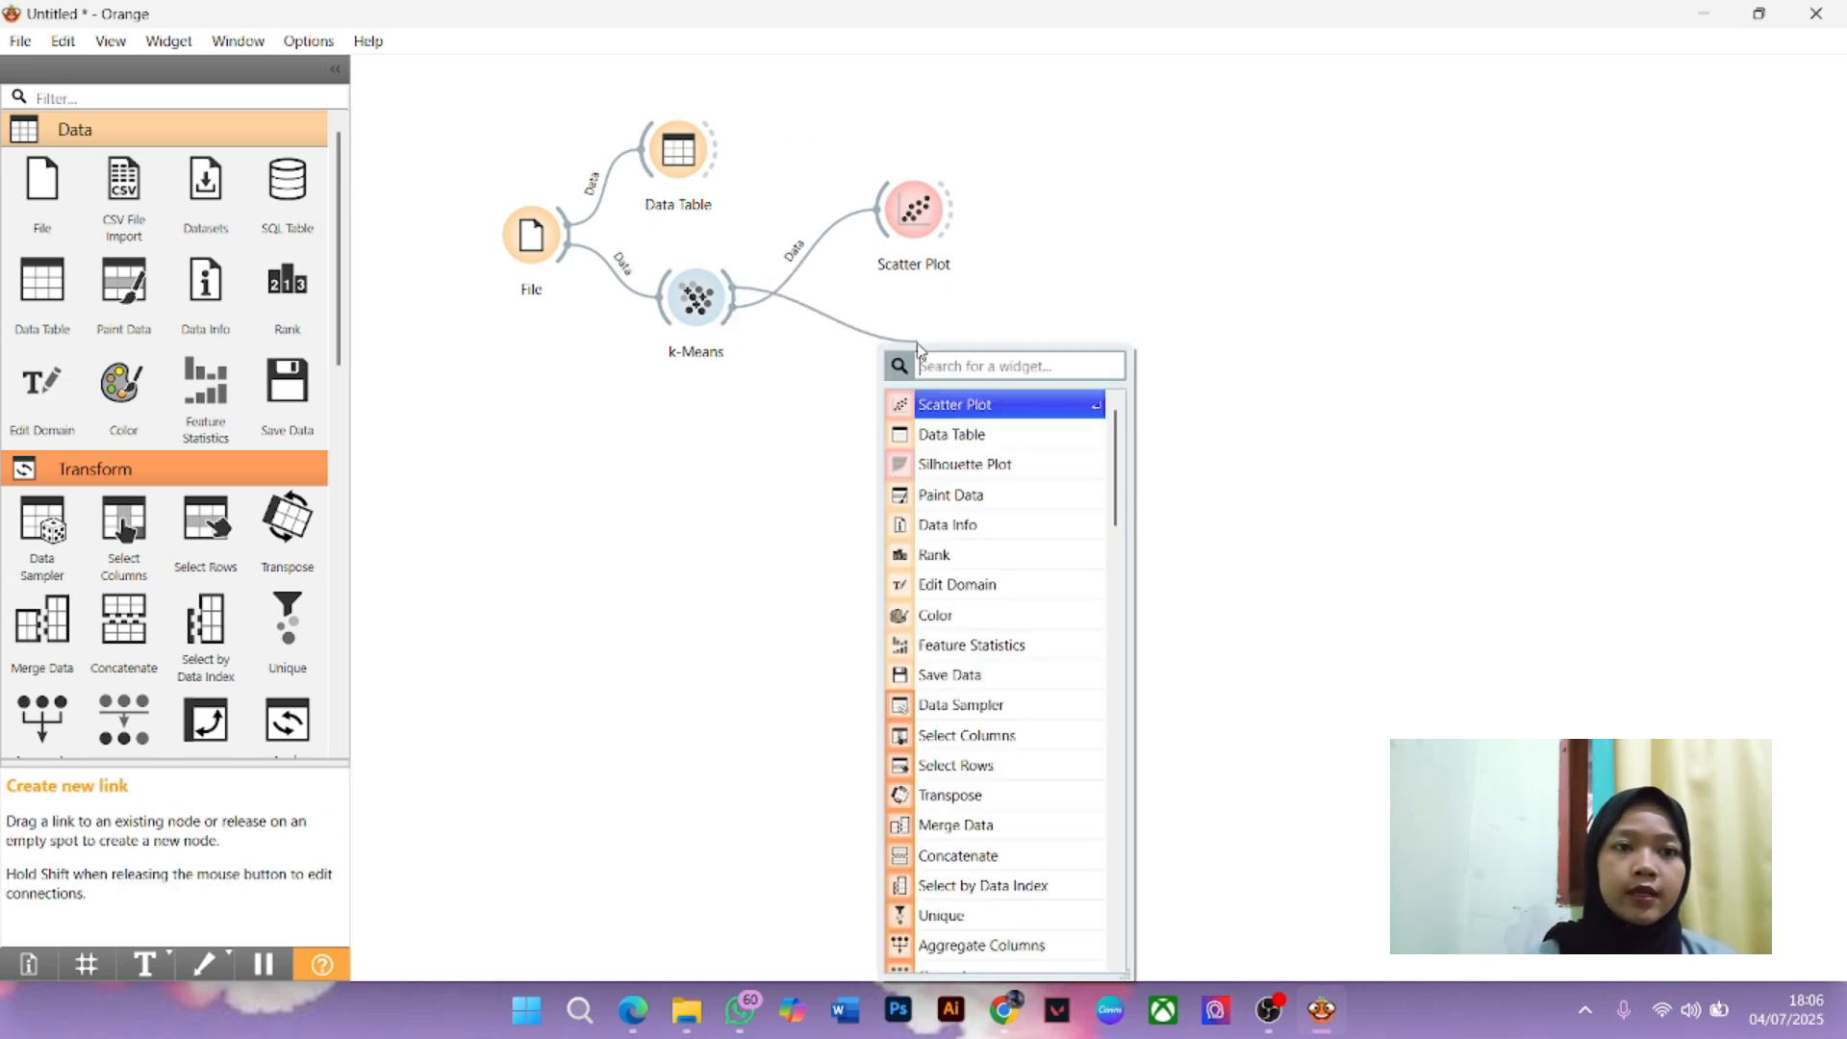
type("d")
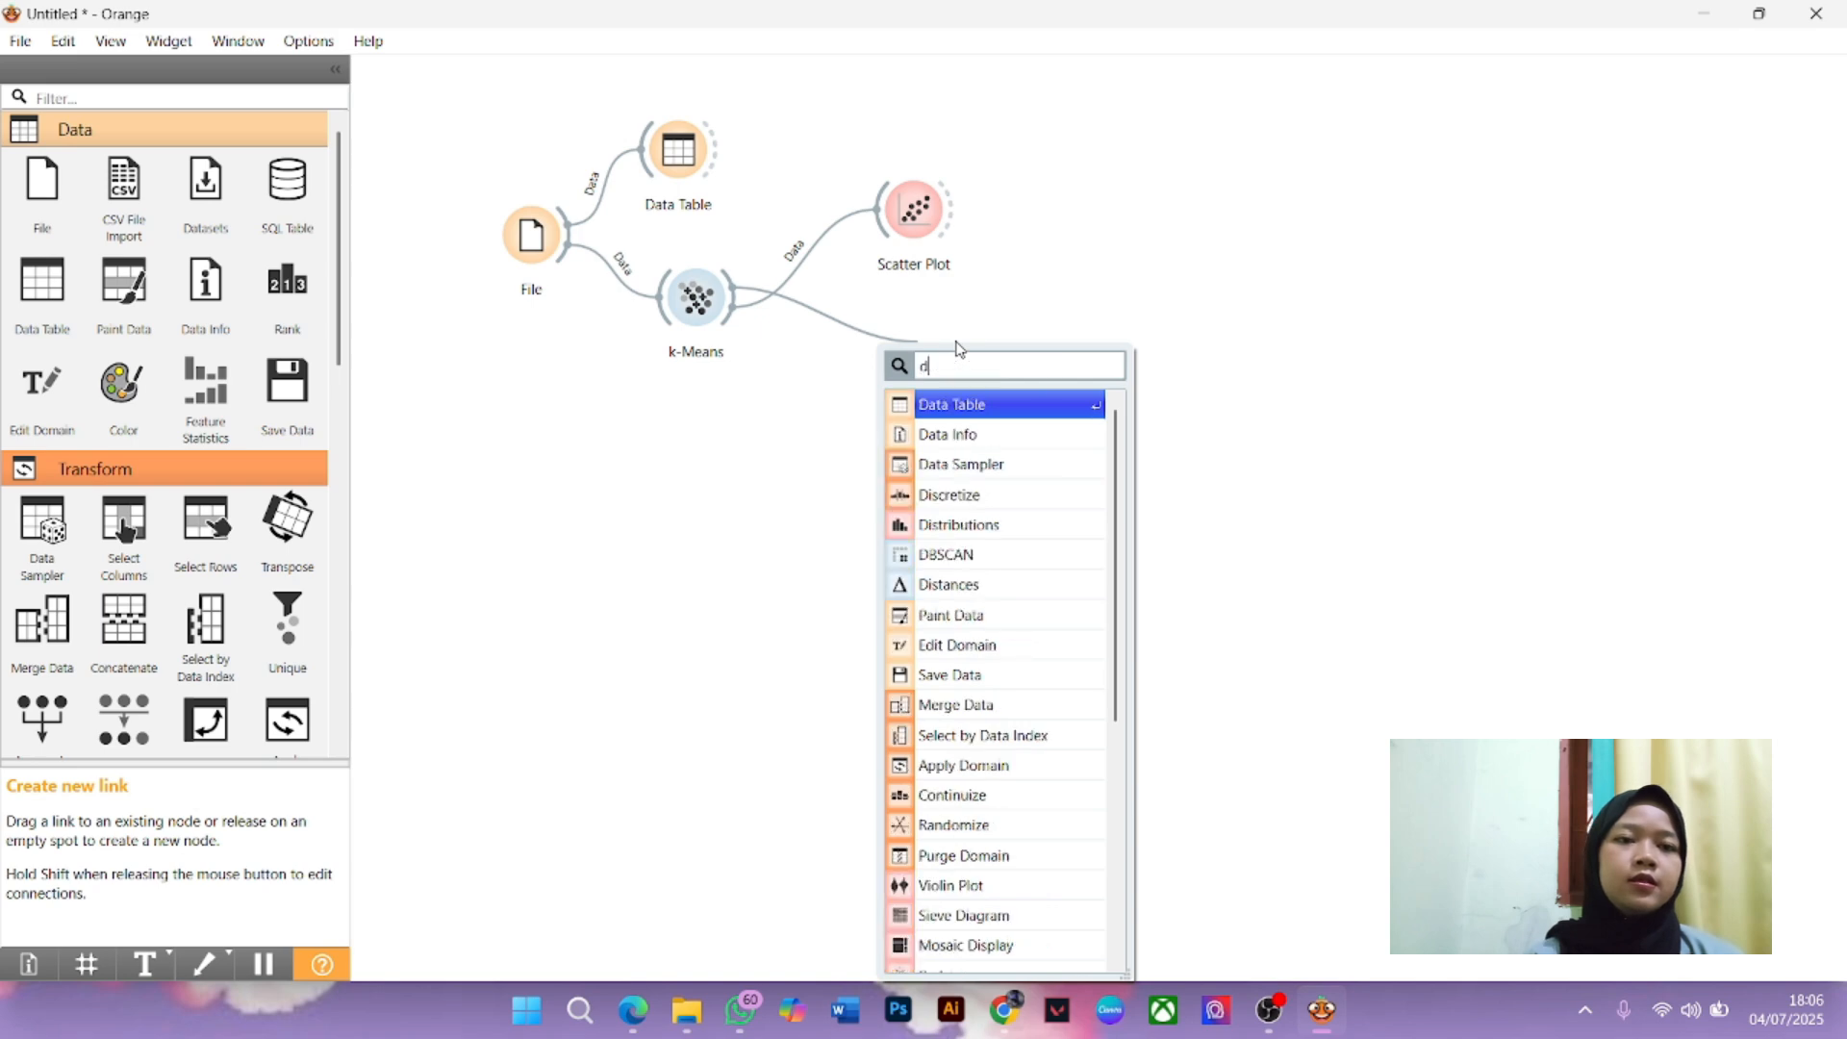
type("ata")
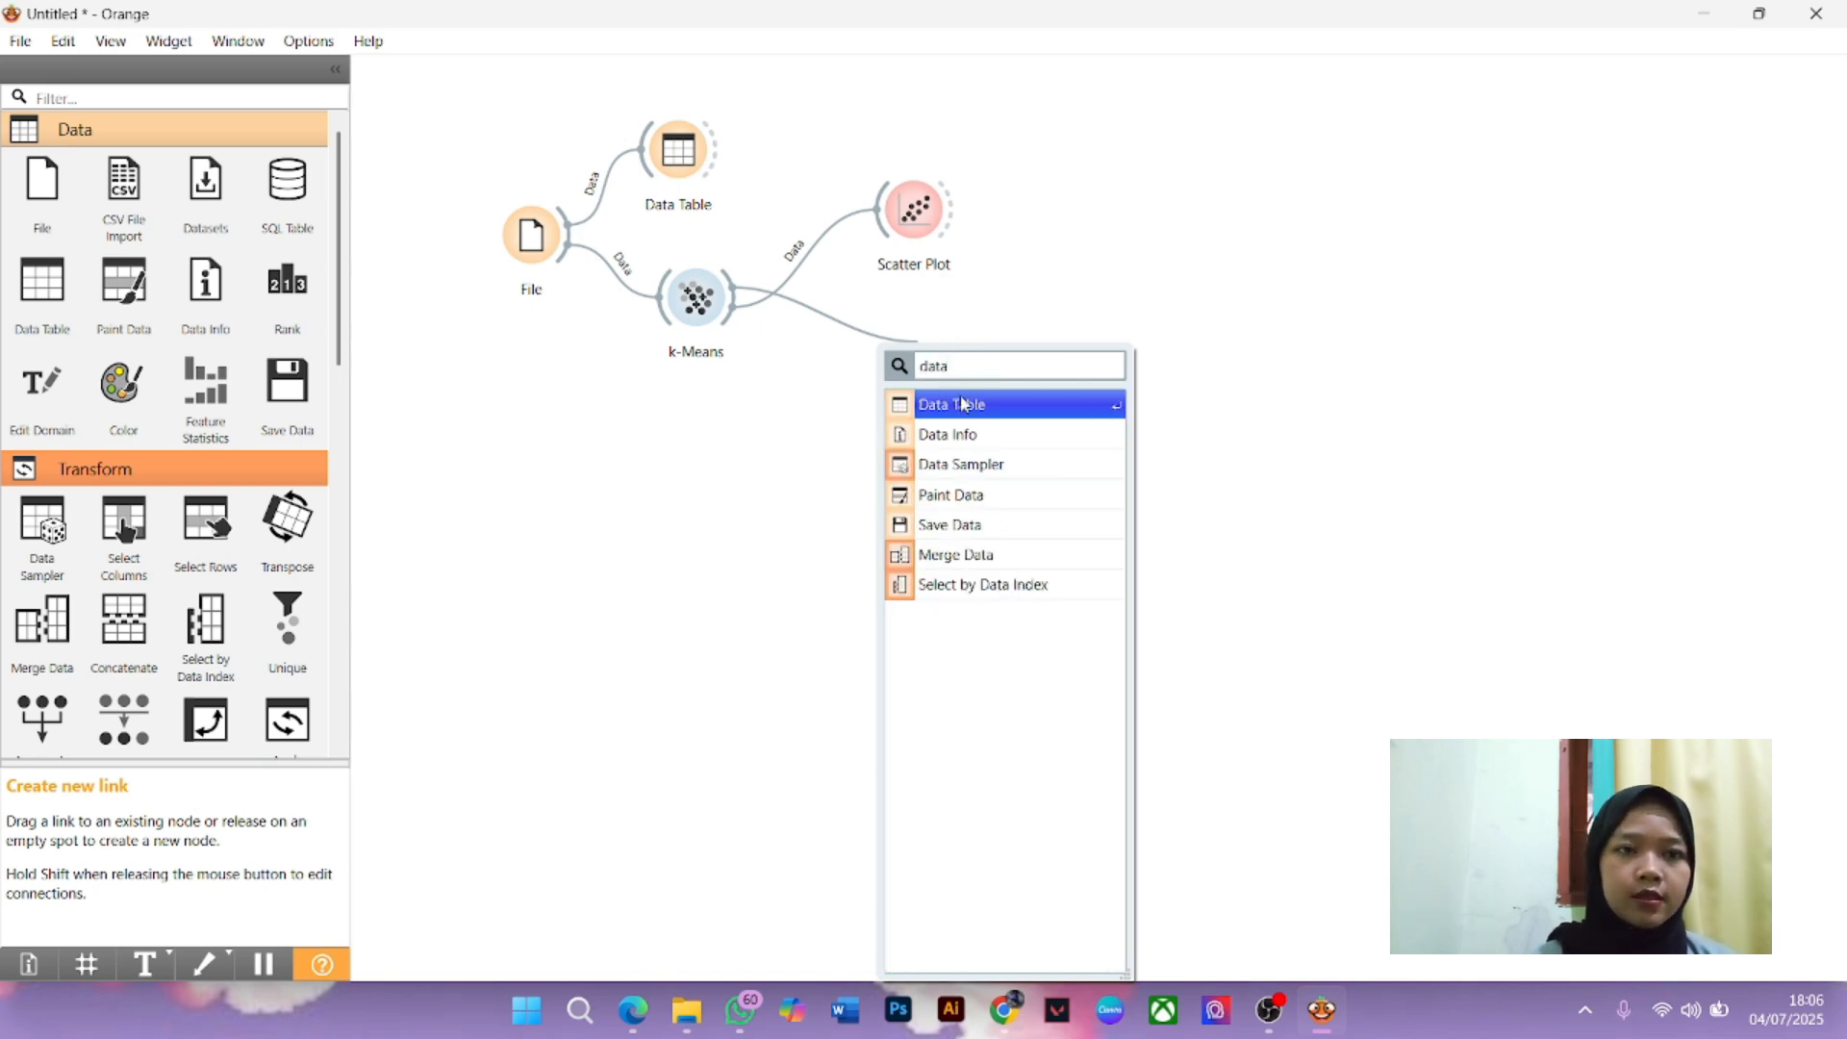
left_click(961, 404)
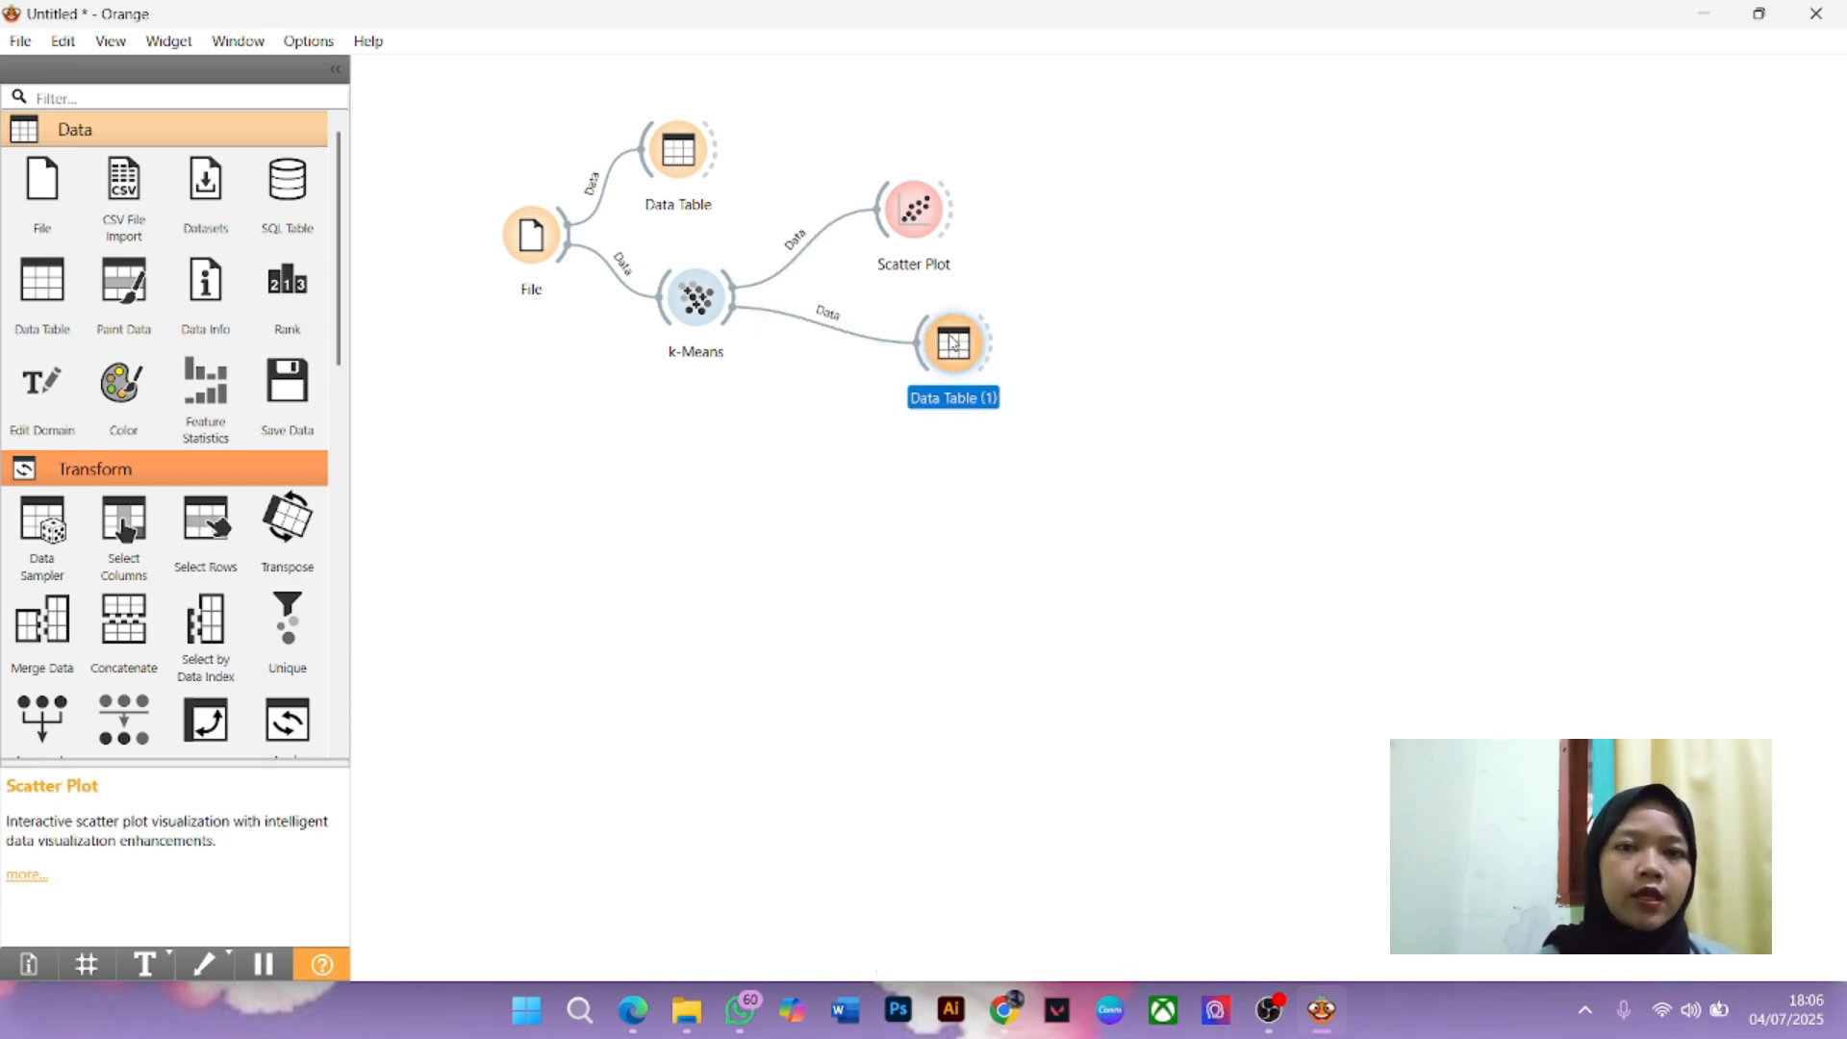
Open Data Table (1) and scroll through the clustered rows
double_click(953, 341)
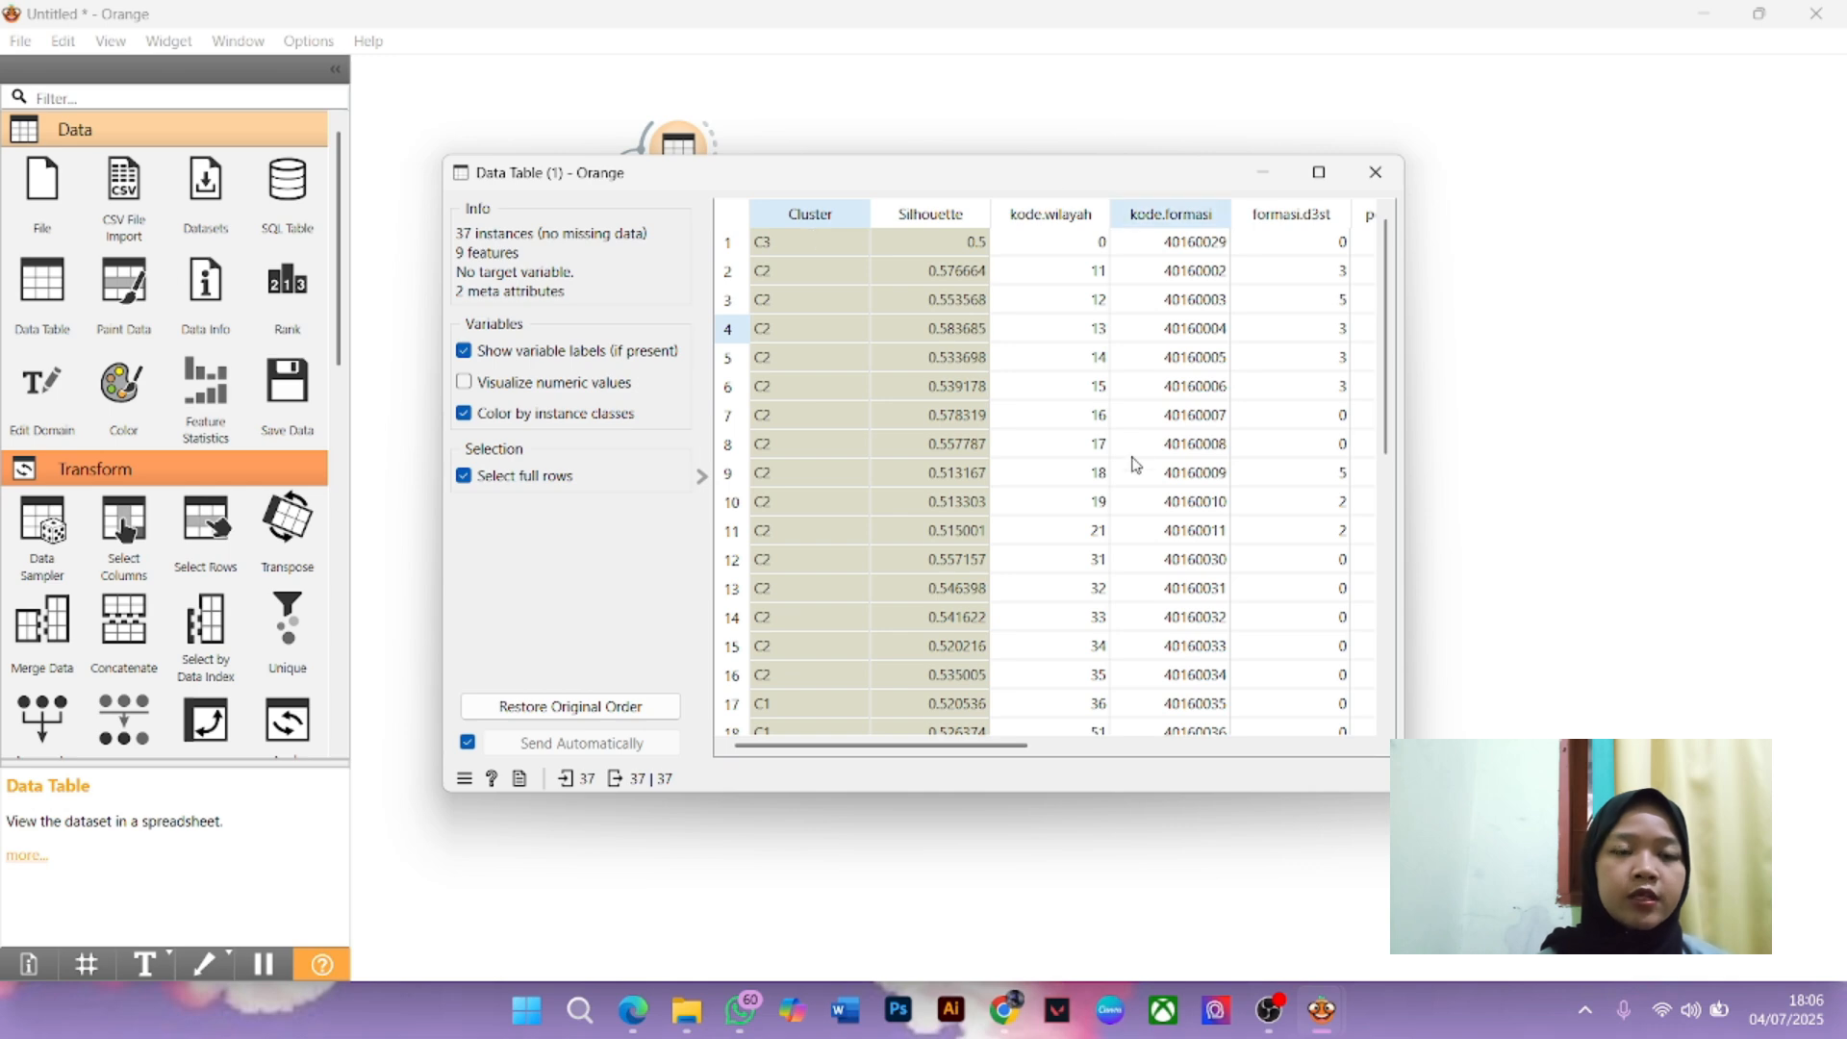
left_click_drag(943, 747, 909, 690)
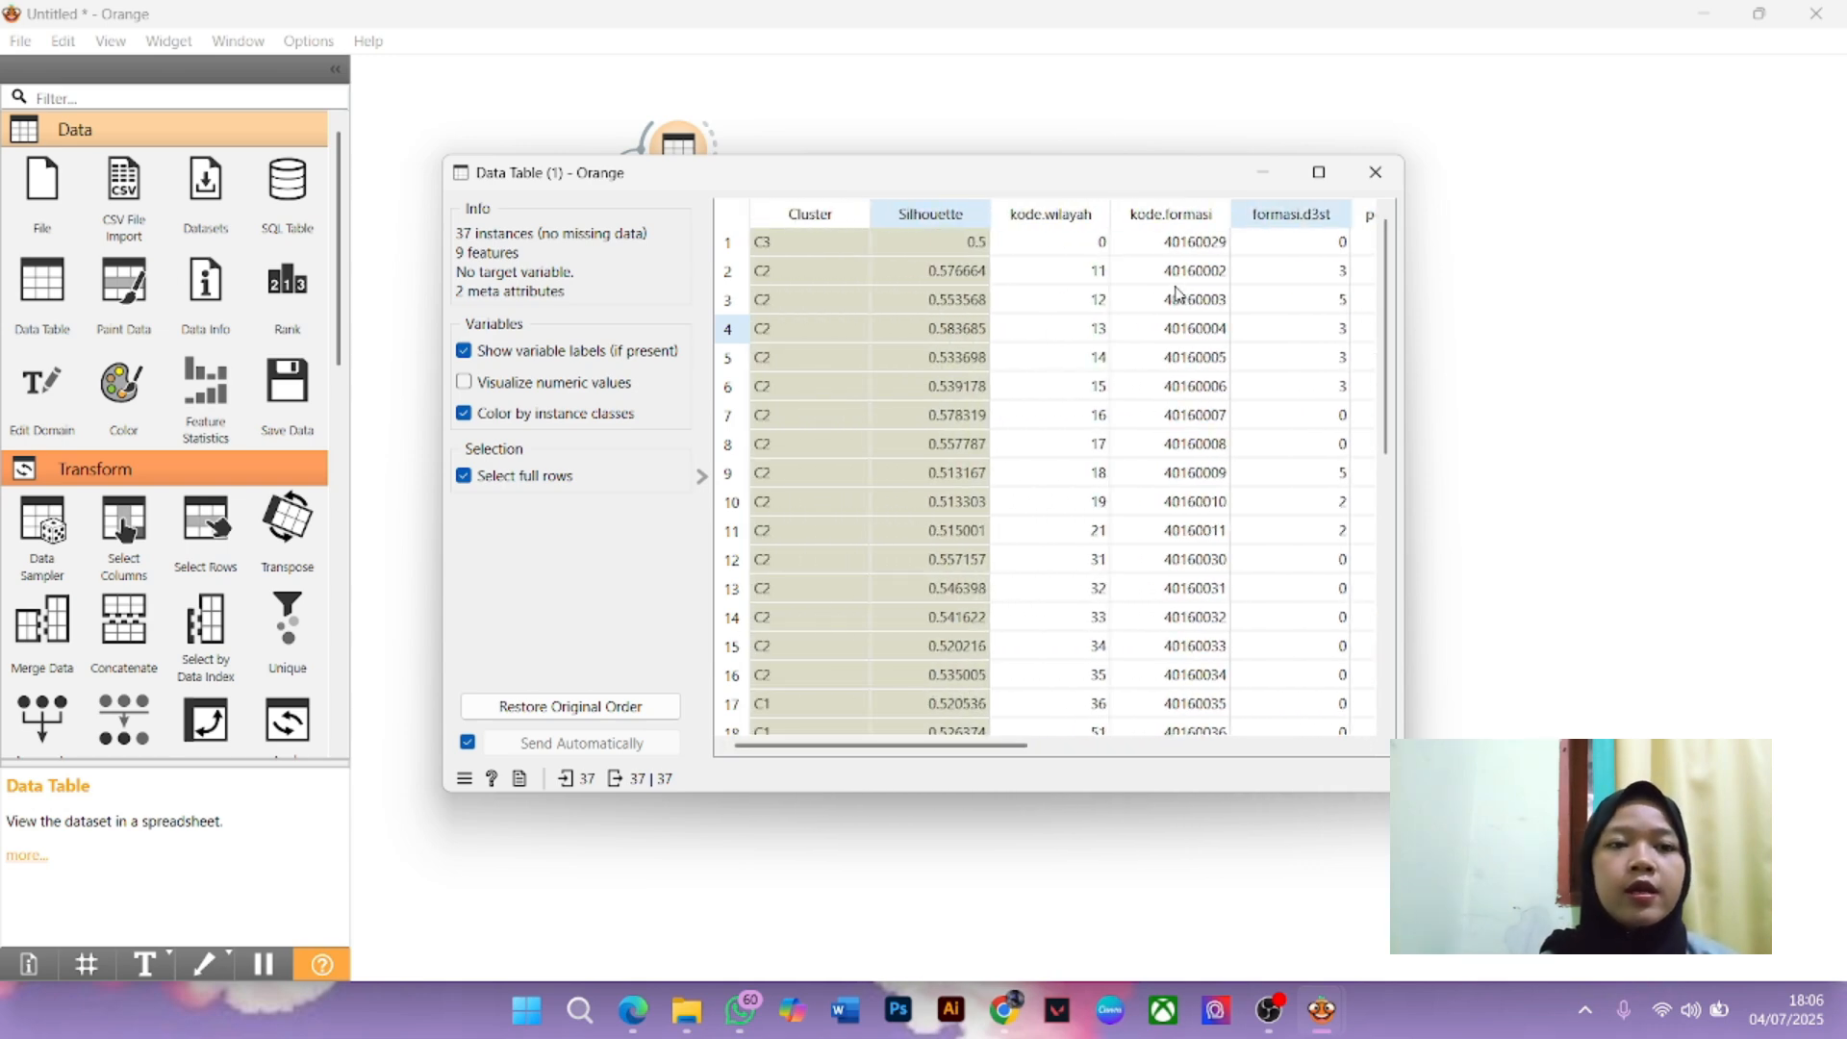
left_click_drag(956, 748, 1305, 738)
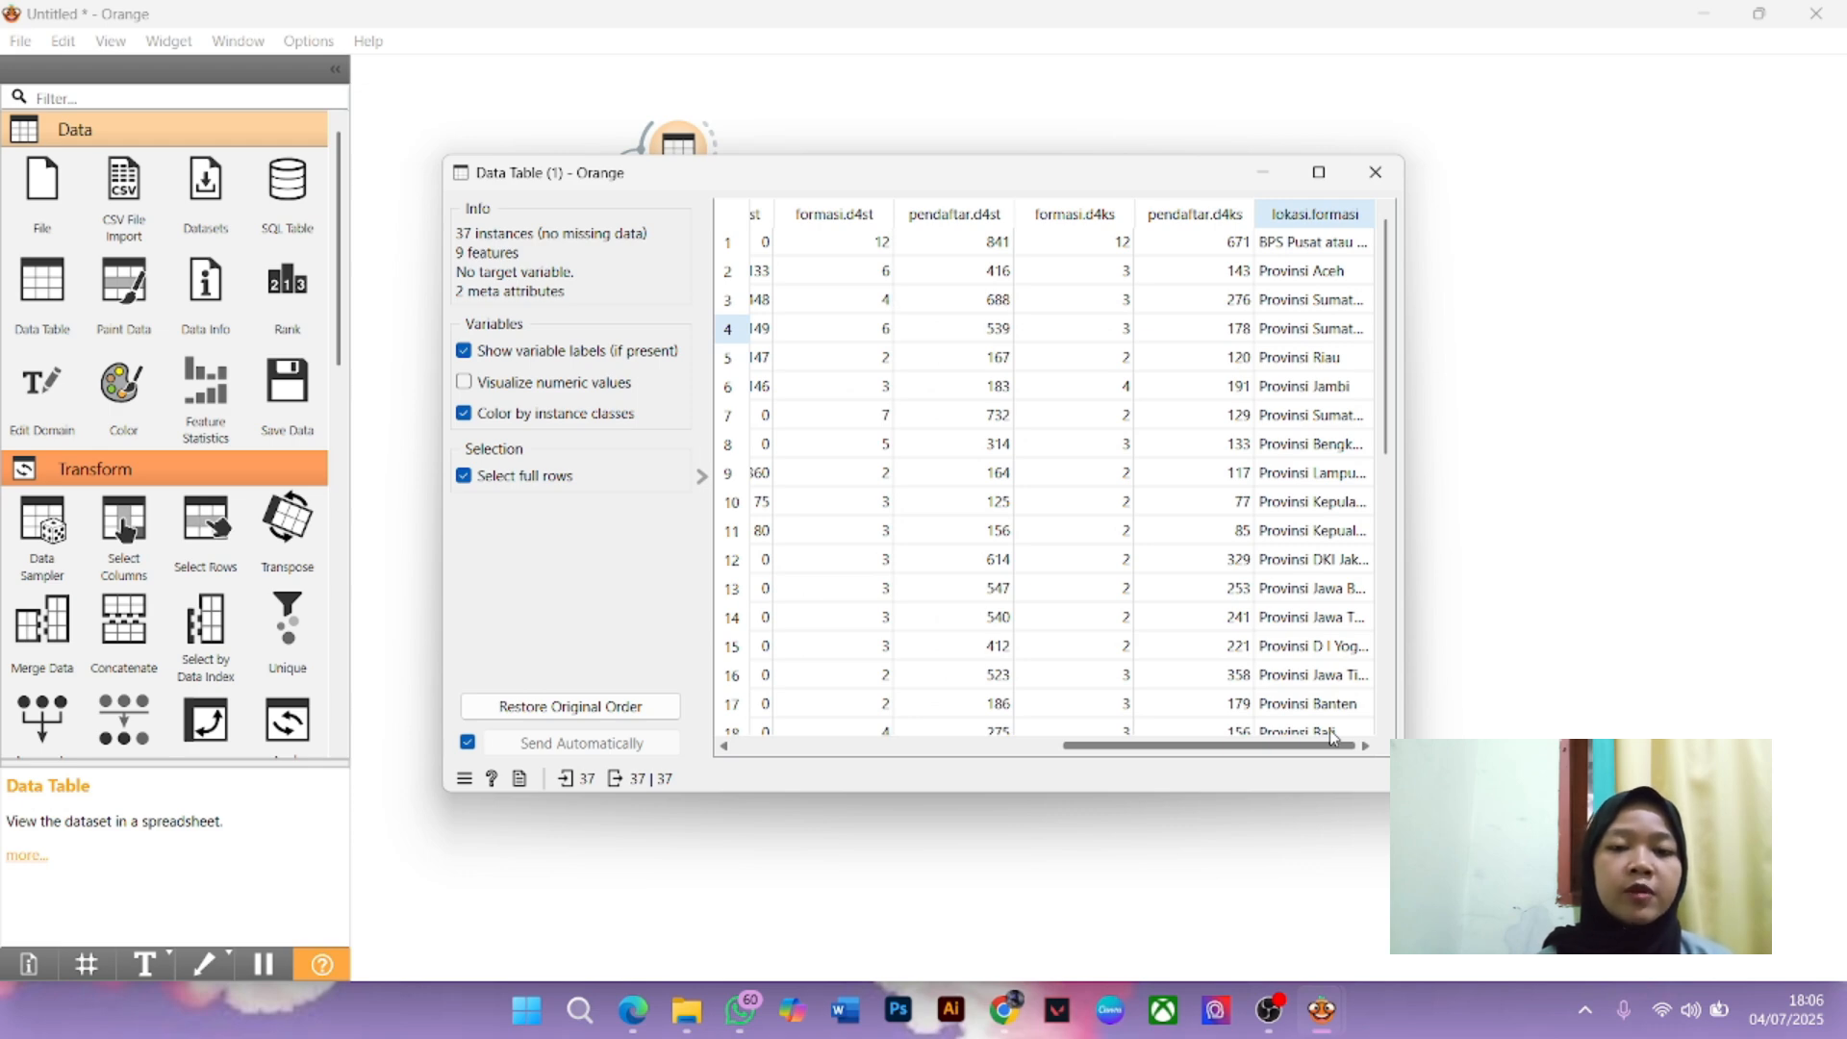
left_click_drag(1328, 733, 946, 717)
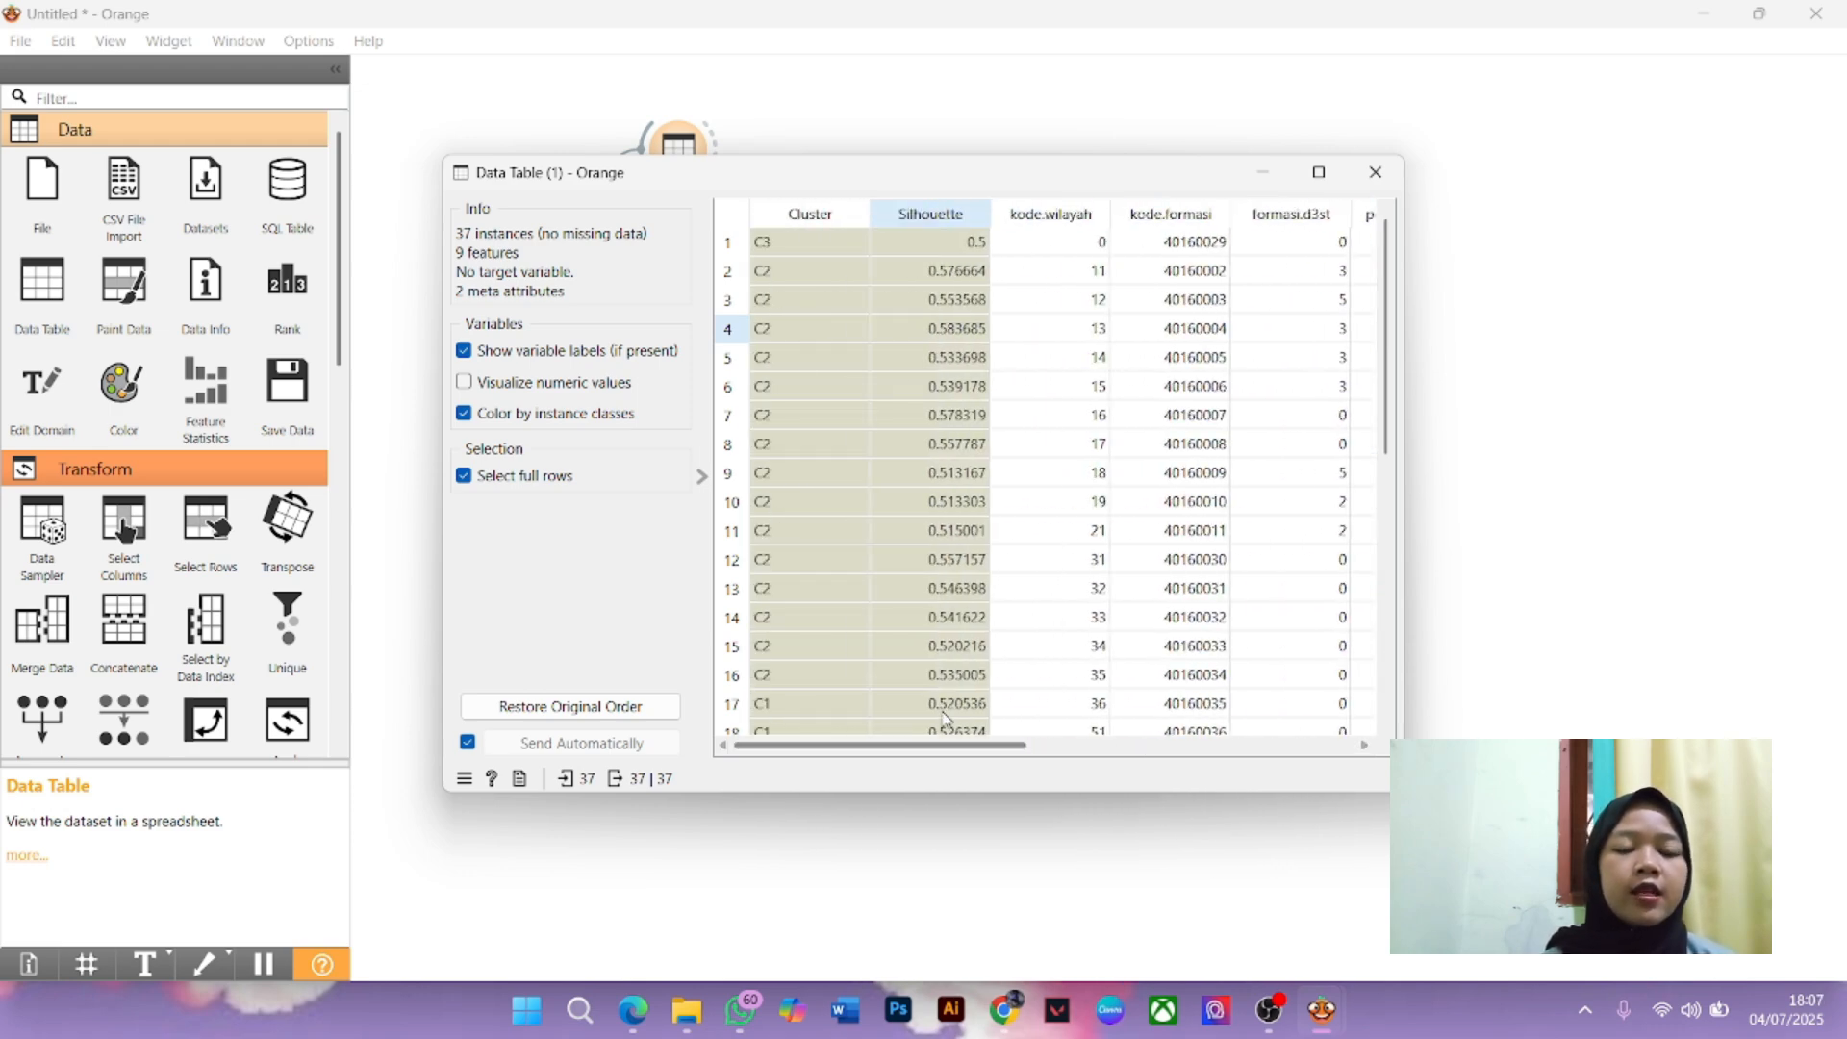
Sort the 37 rows by Cluster, toggling the order, and review the Cluster and Silhouette columns
left_click(798, 210)
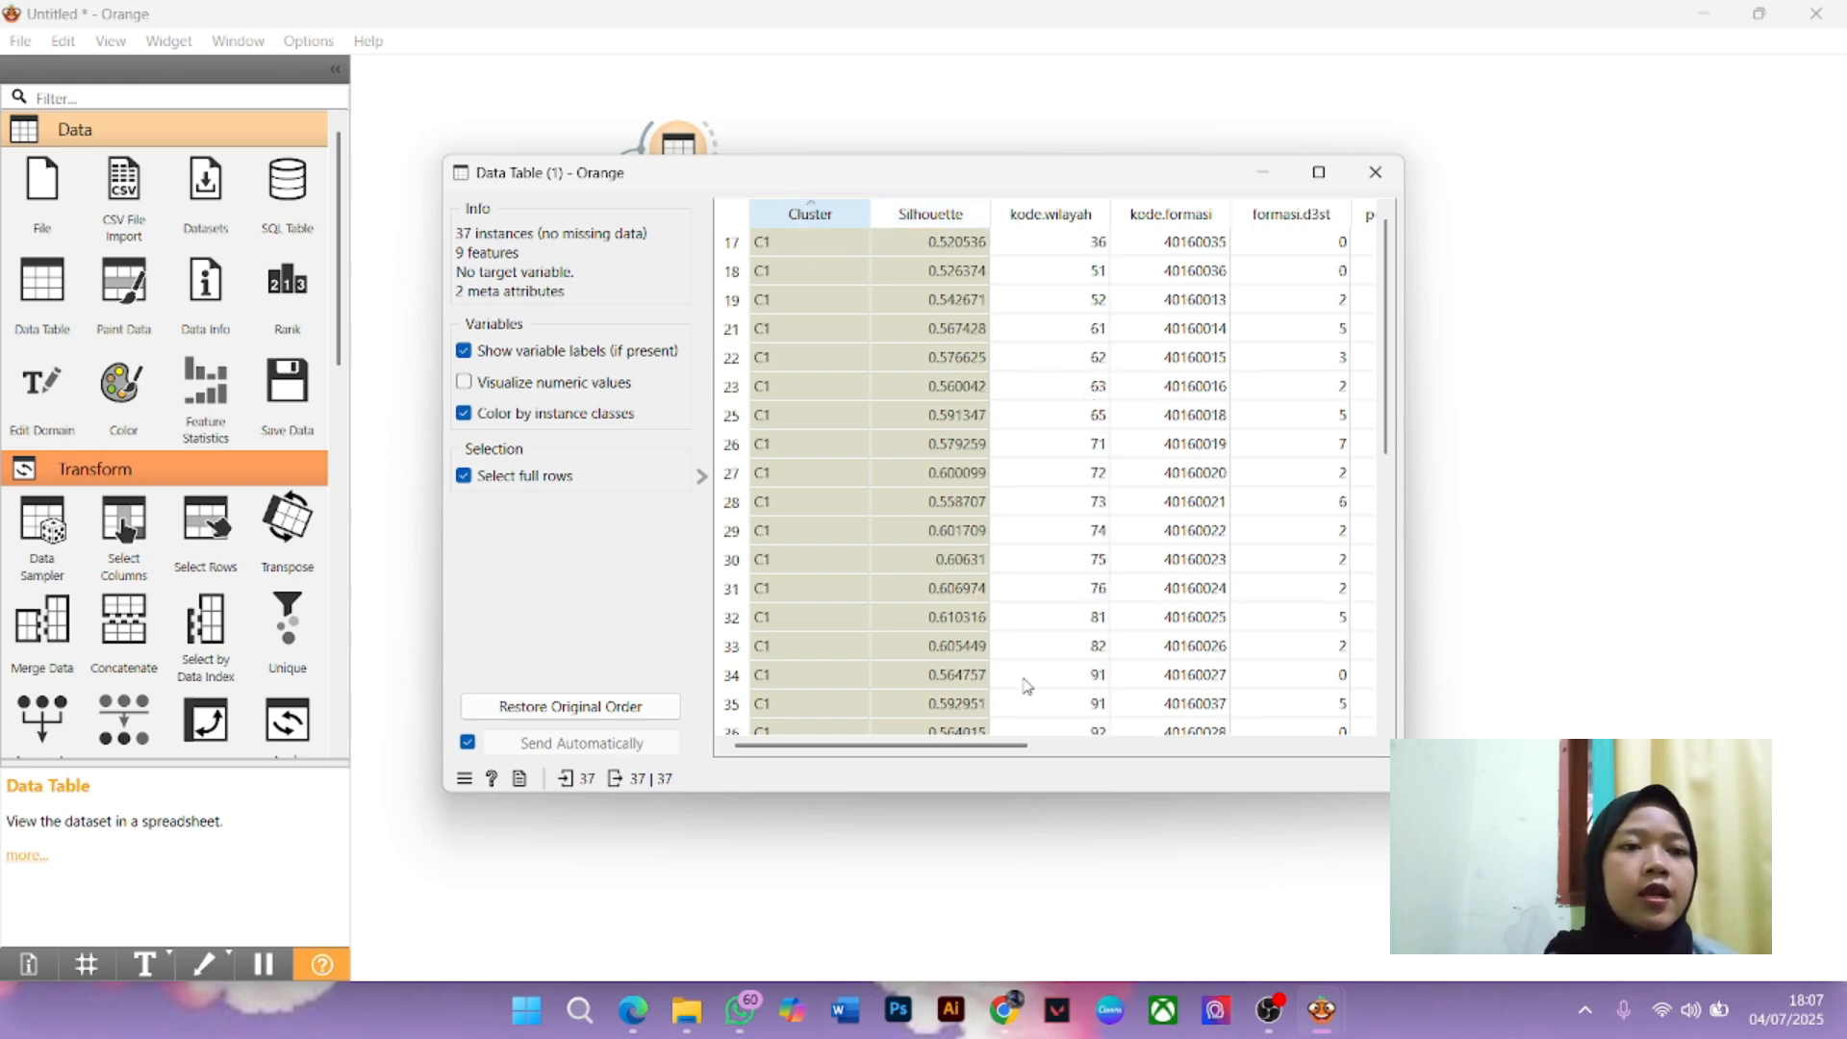
mouse_move(996, 751)
left_mouse_down()
mouse_move(1443, 737)
mouse_move(962, 749)
left_mouse_up()
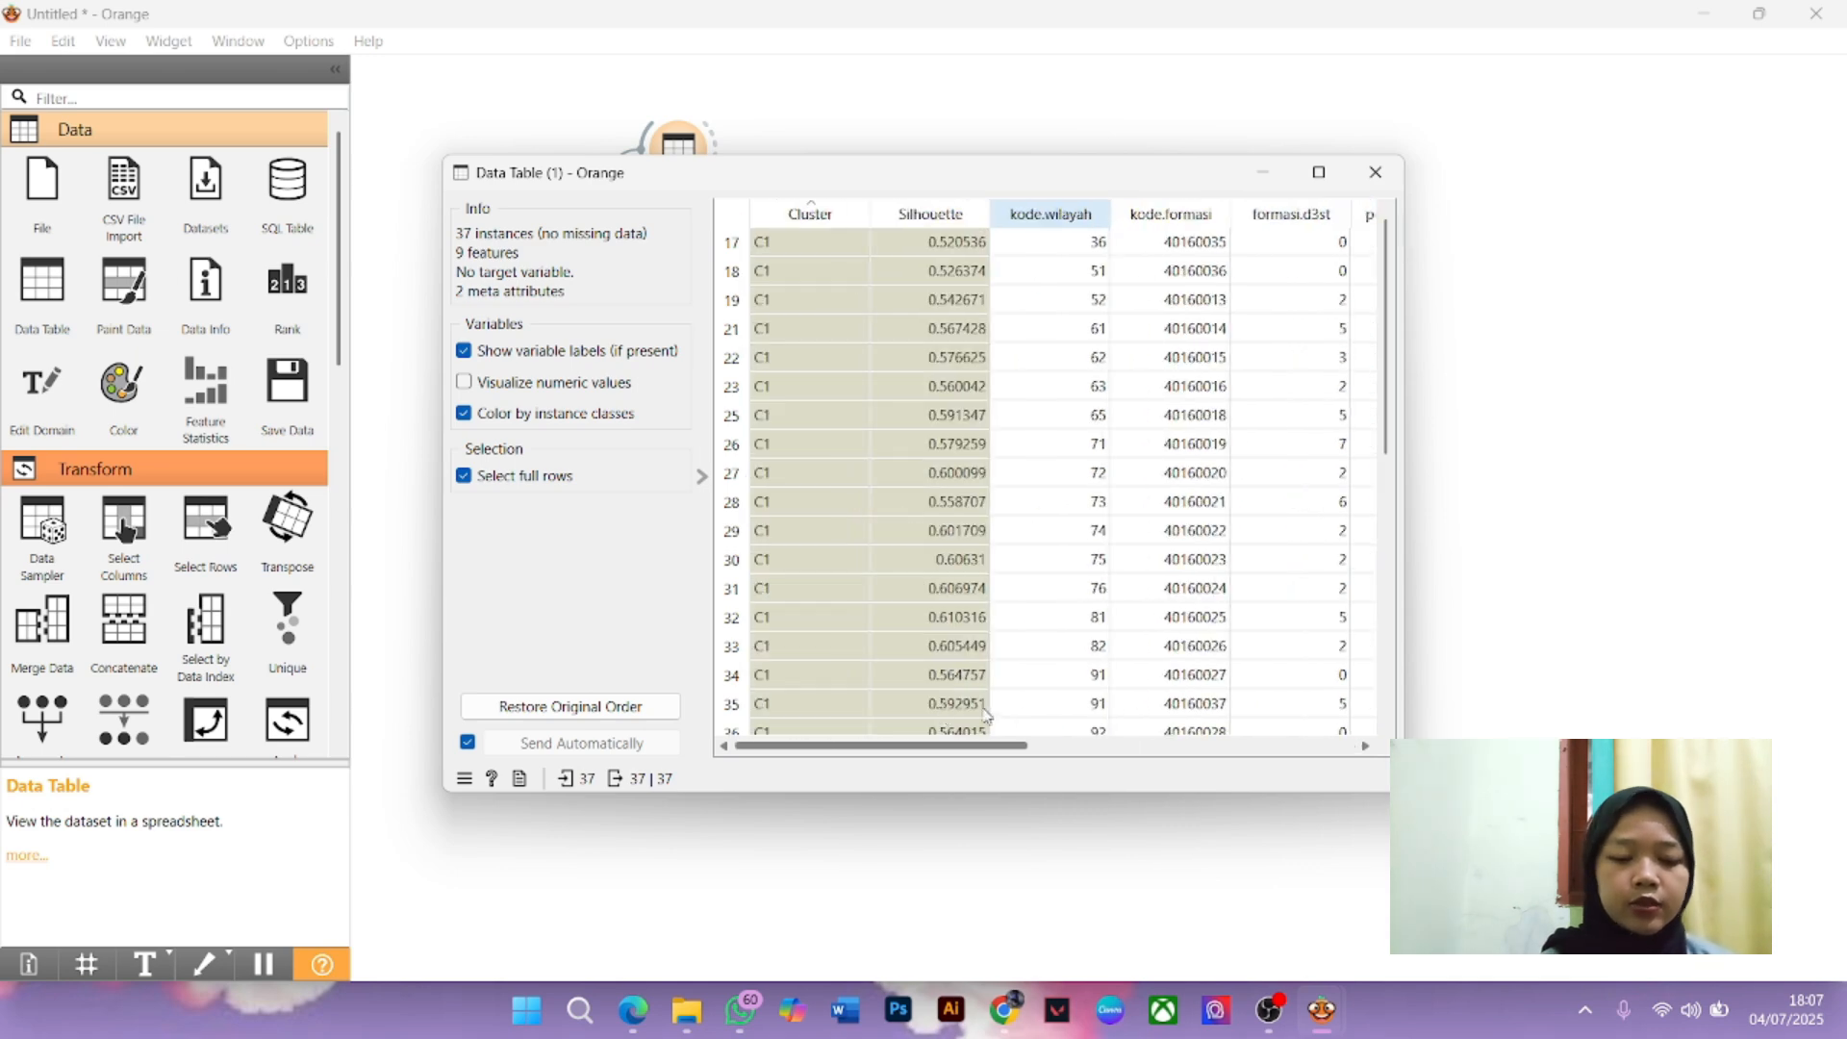
left_click(837, 216)
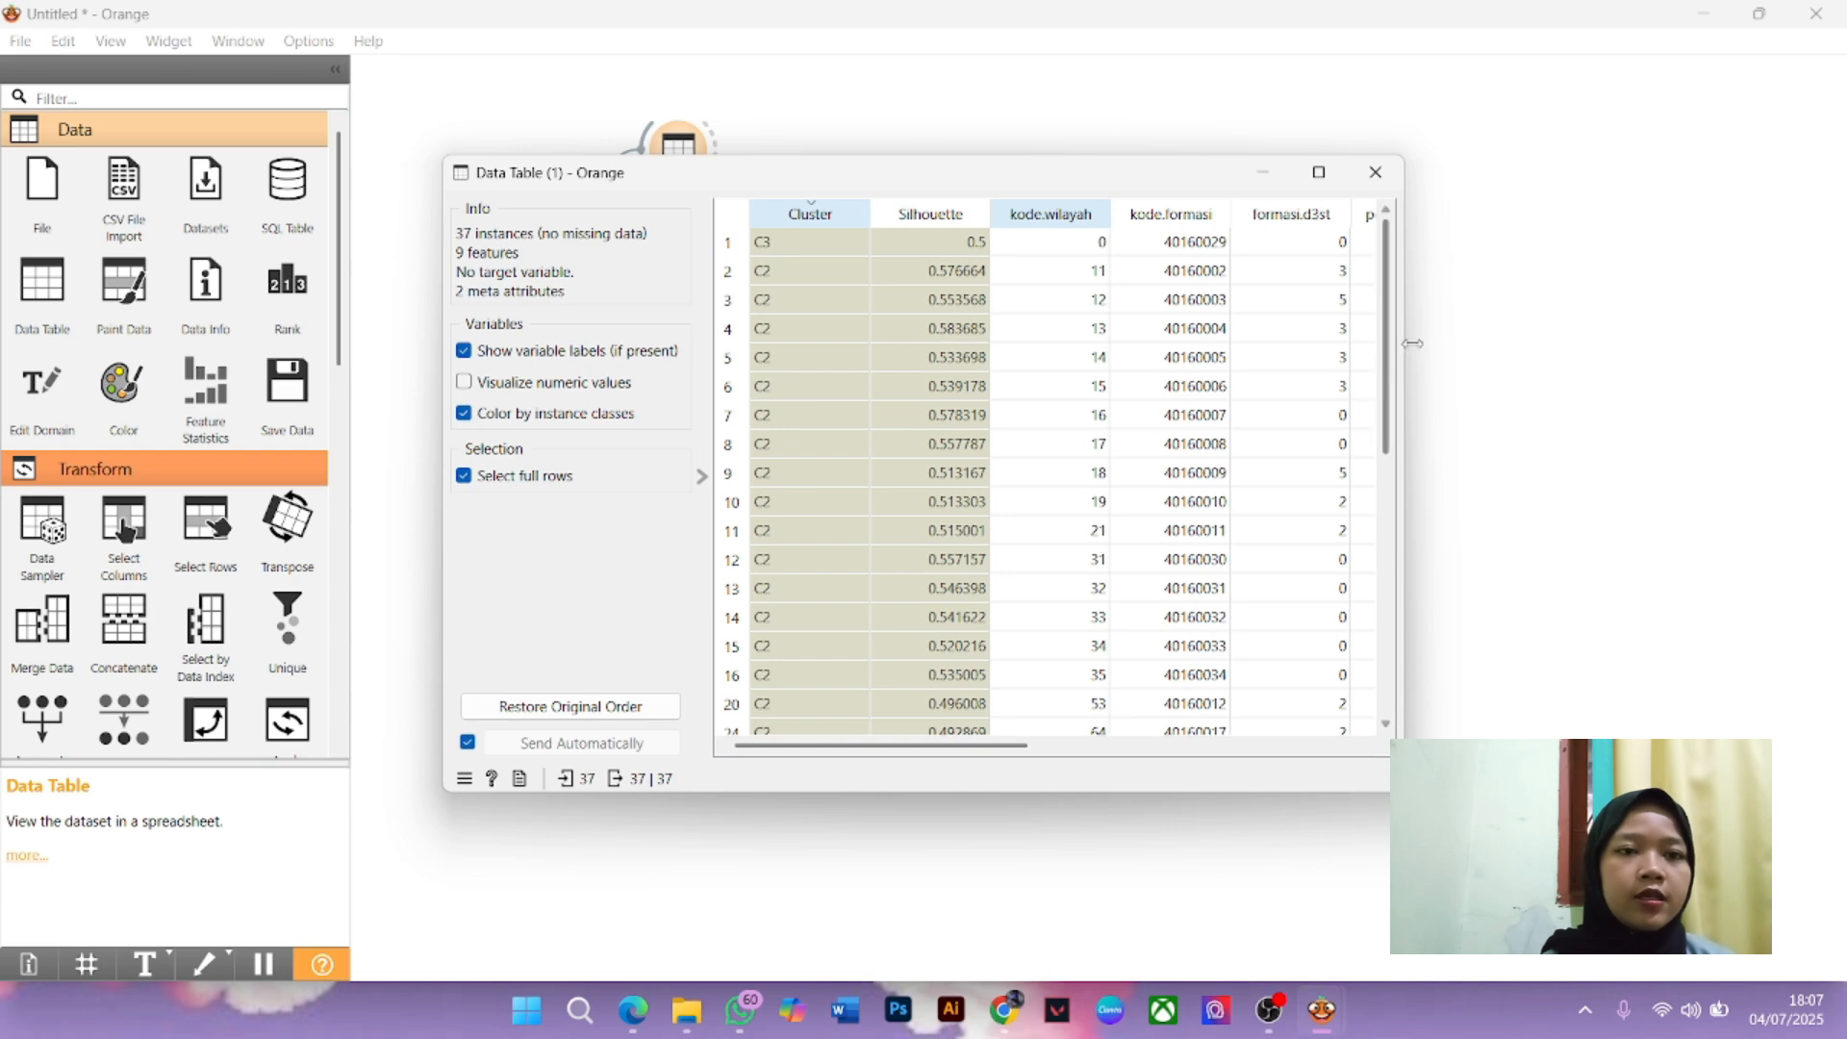
left_click_drag(1396, 317, 1395, 637)
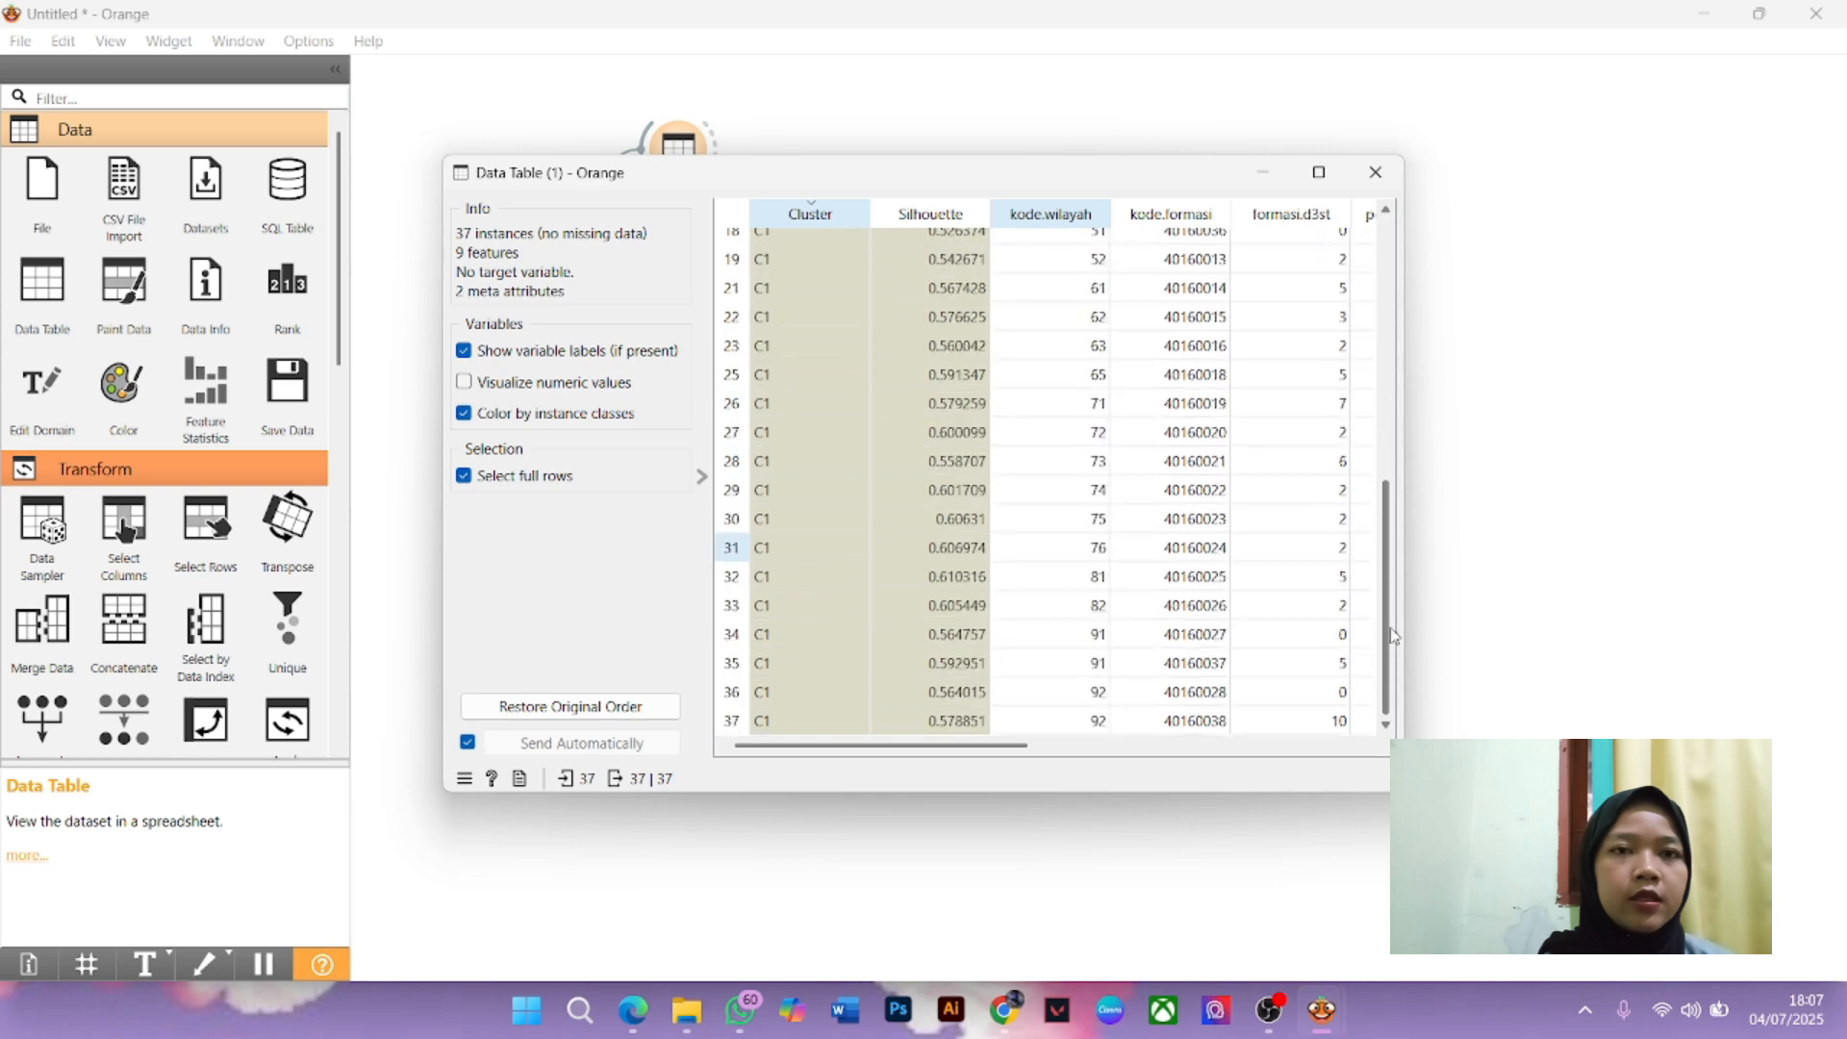
left_click_drag(1001, 746, 895, 736)
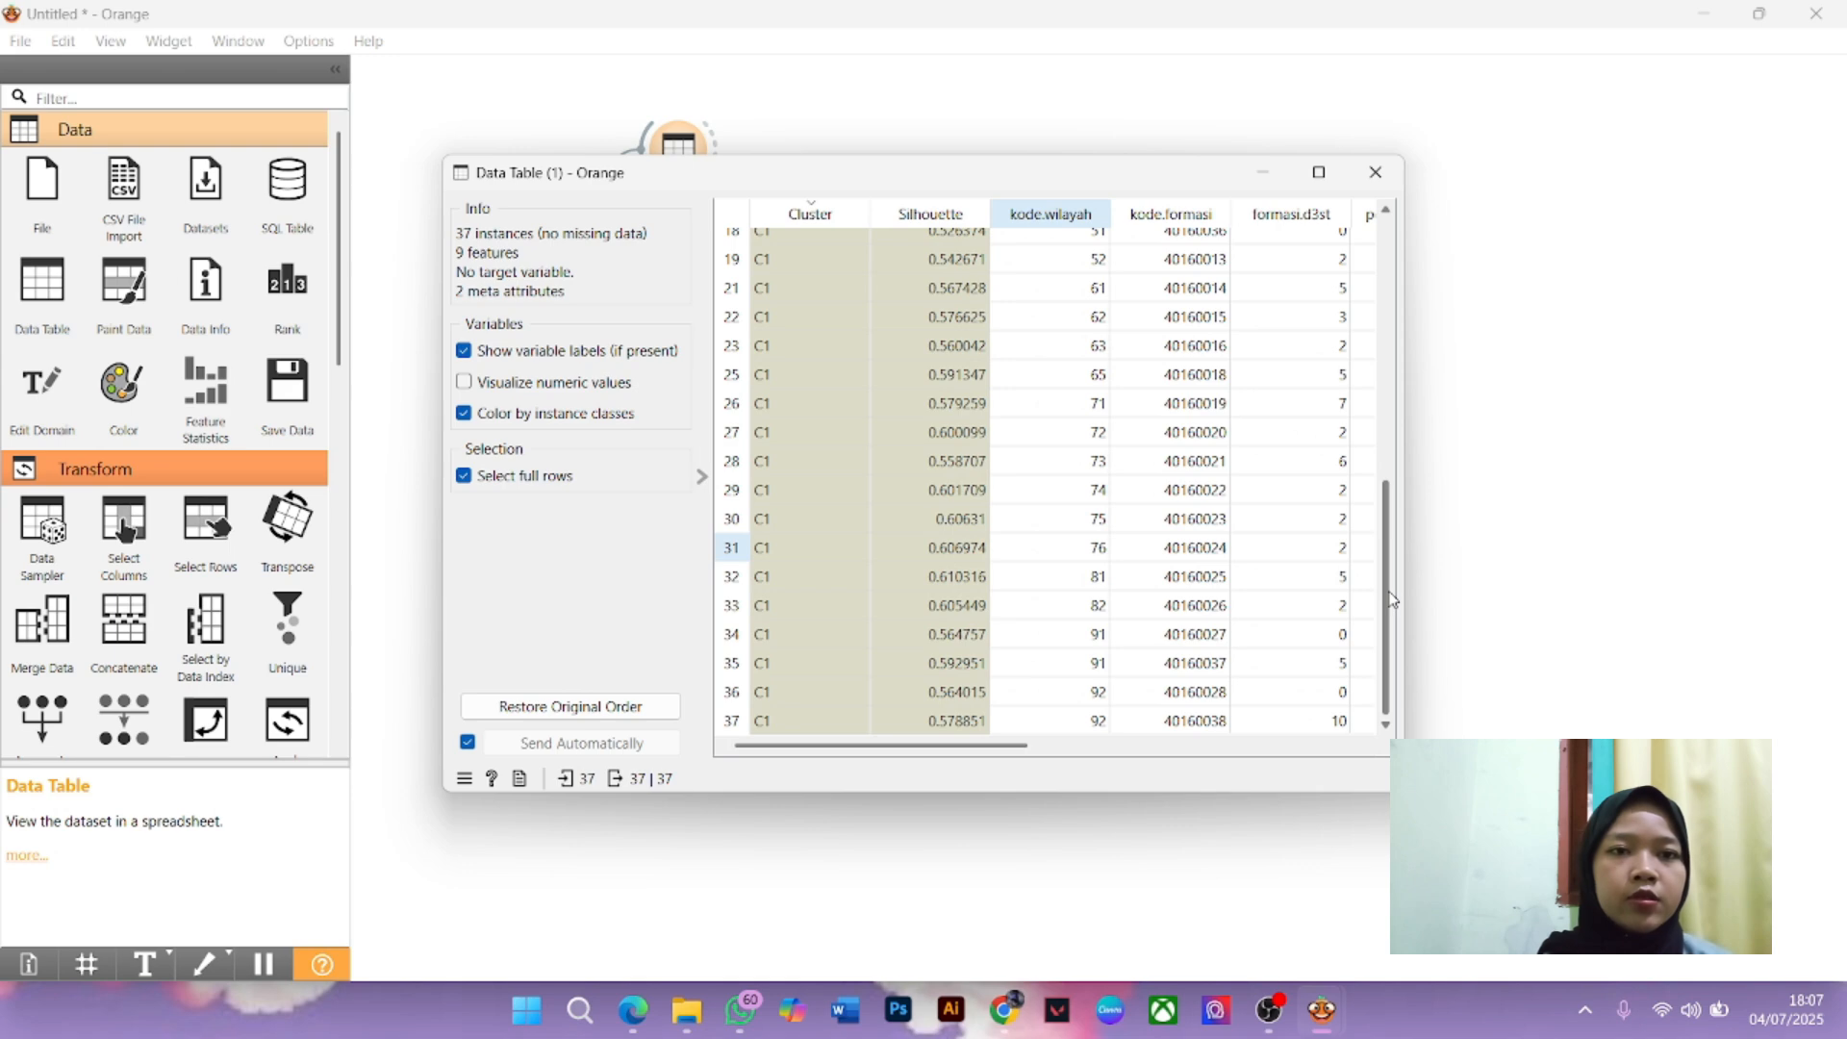
left_click_drag(1389, 594, 1385, 327)
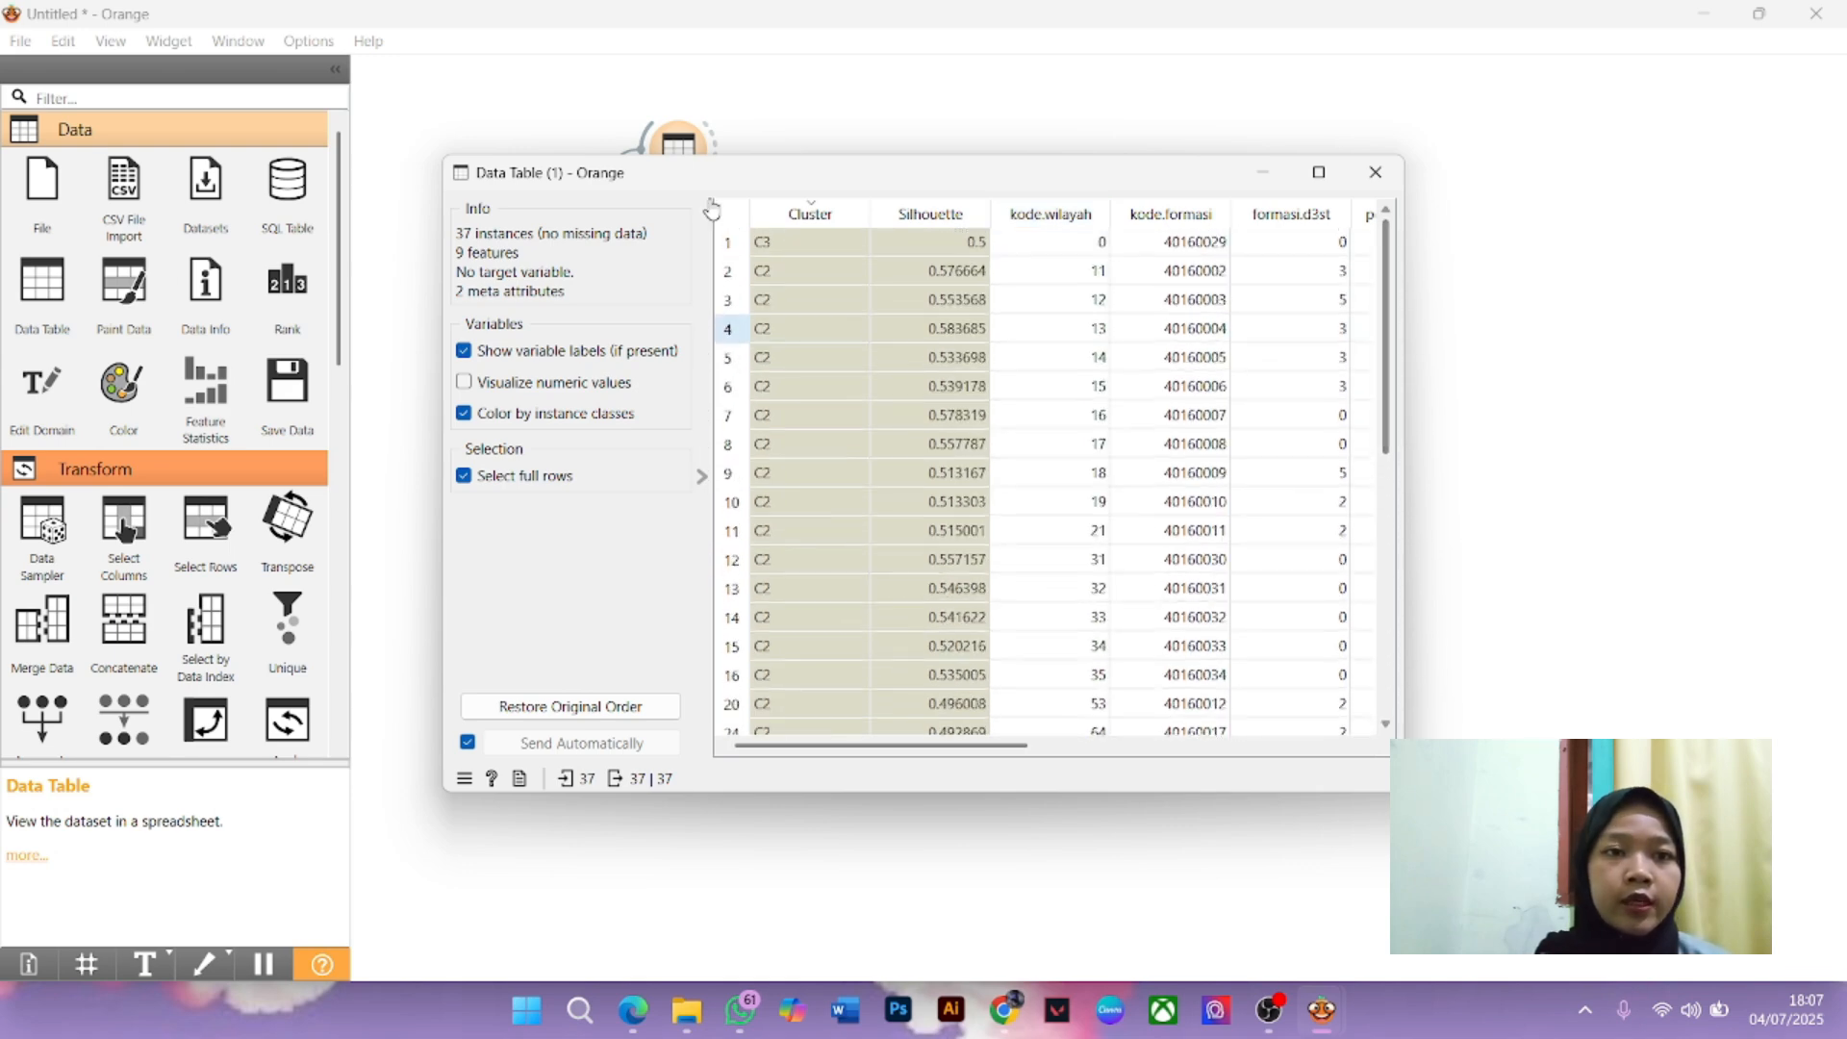
left_click(808, 214)
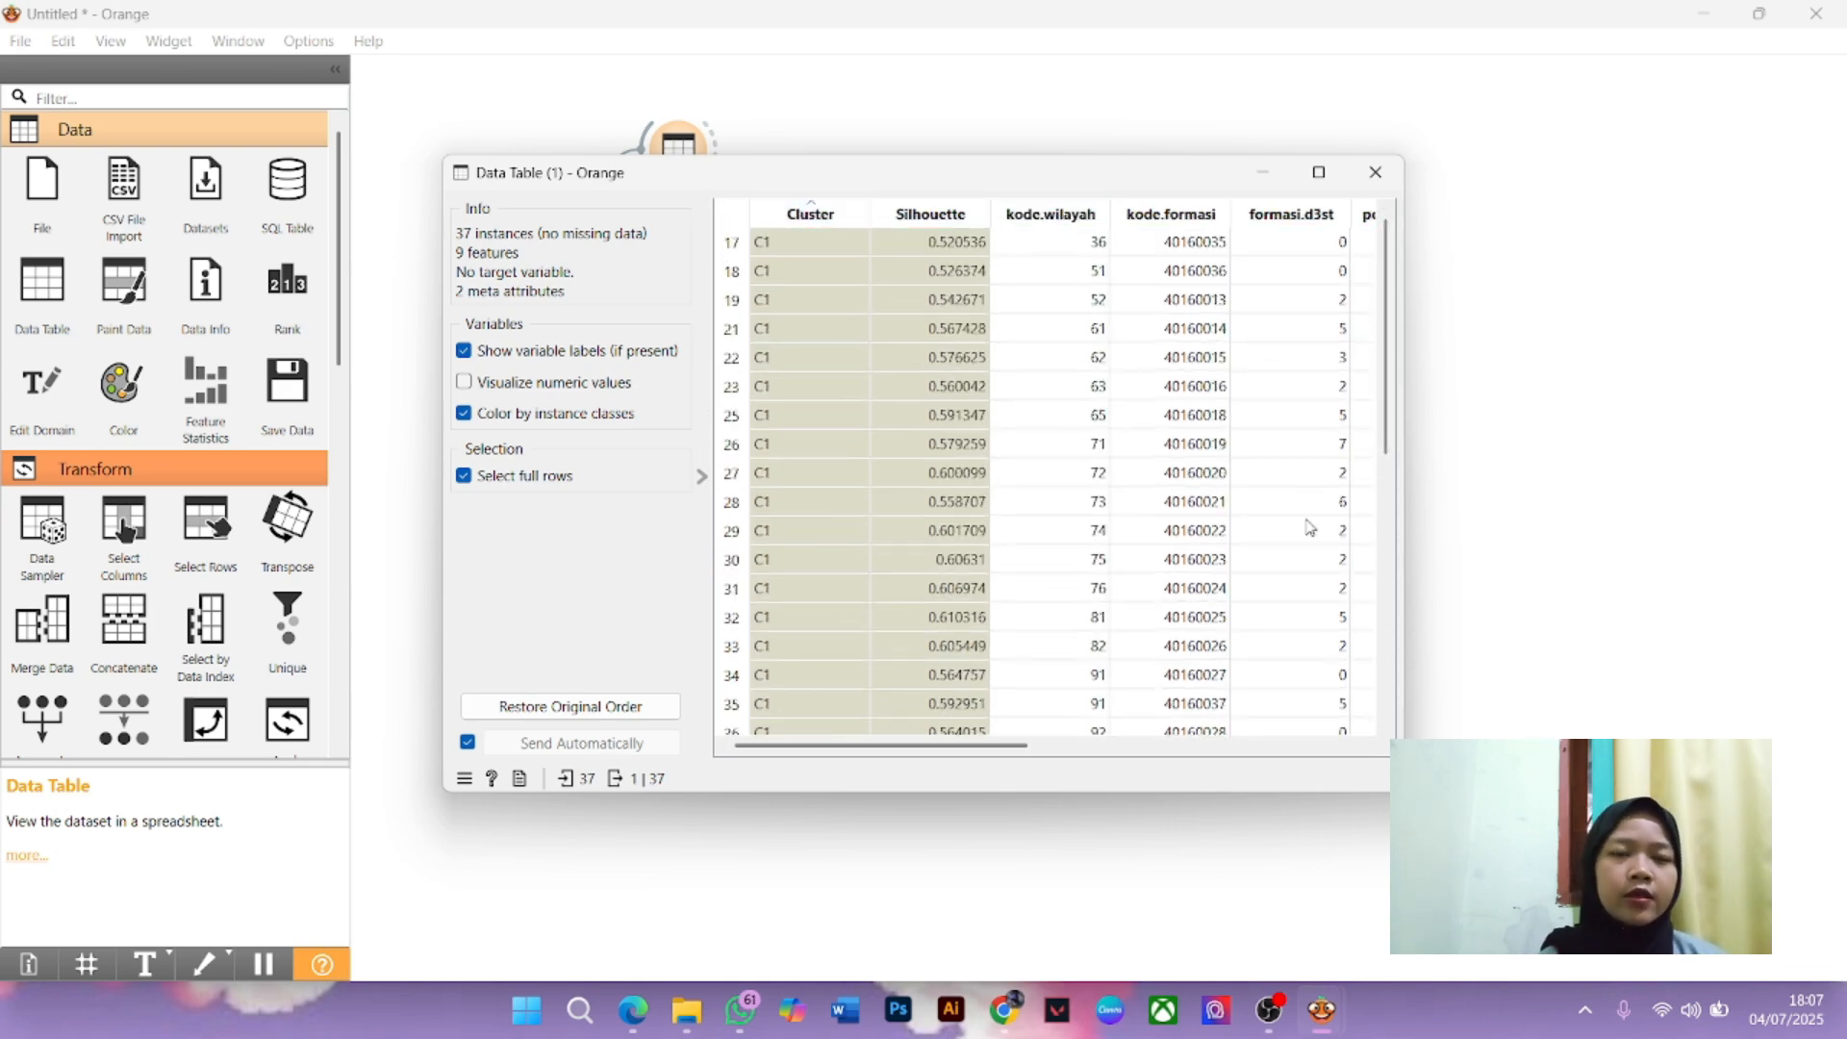
left_click_drag(1388, 373, 1388, 683)
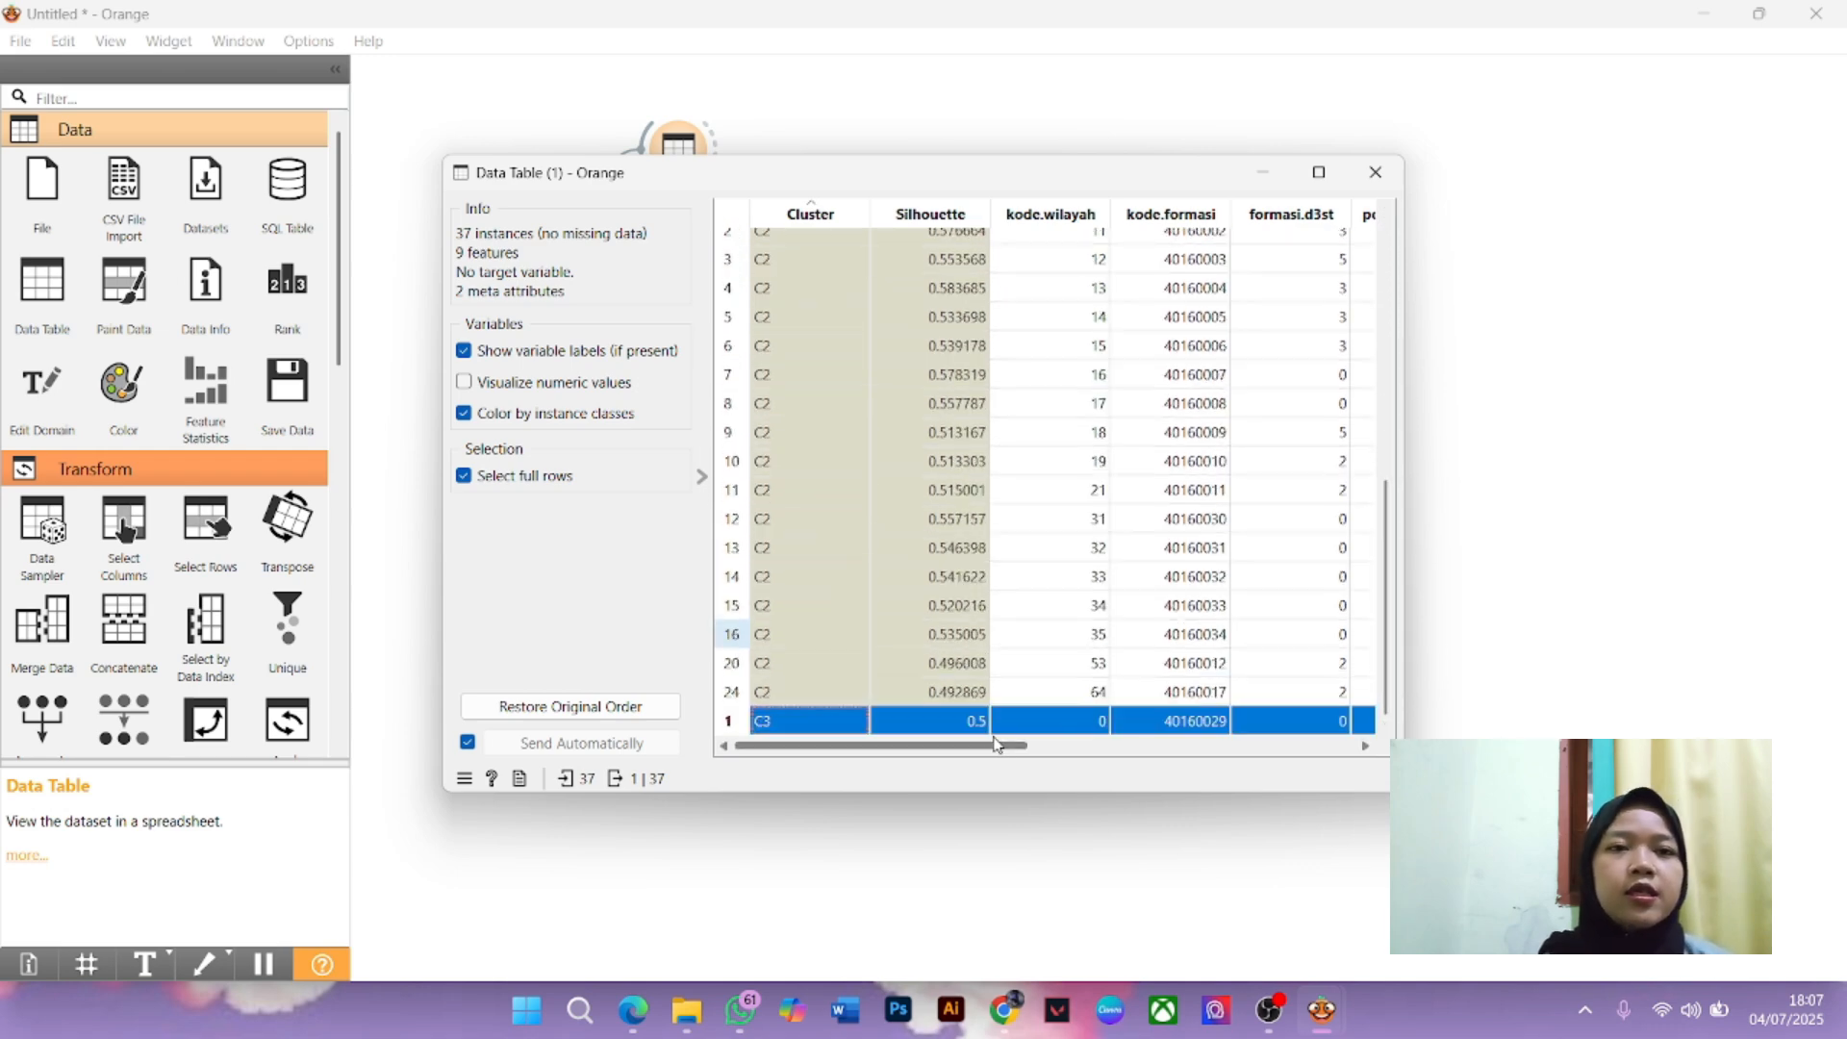
left_click_drag(996, 744, 1337, 760)
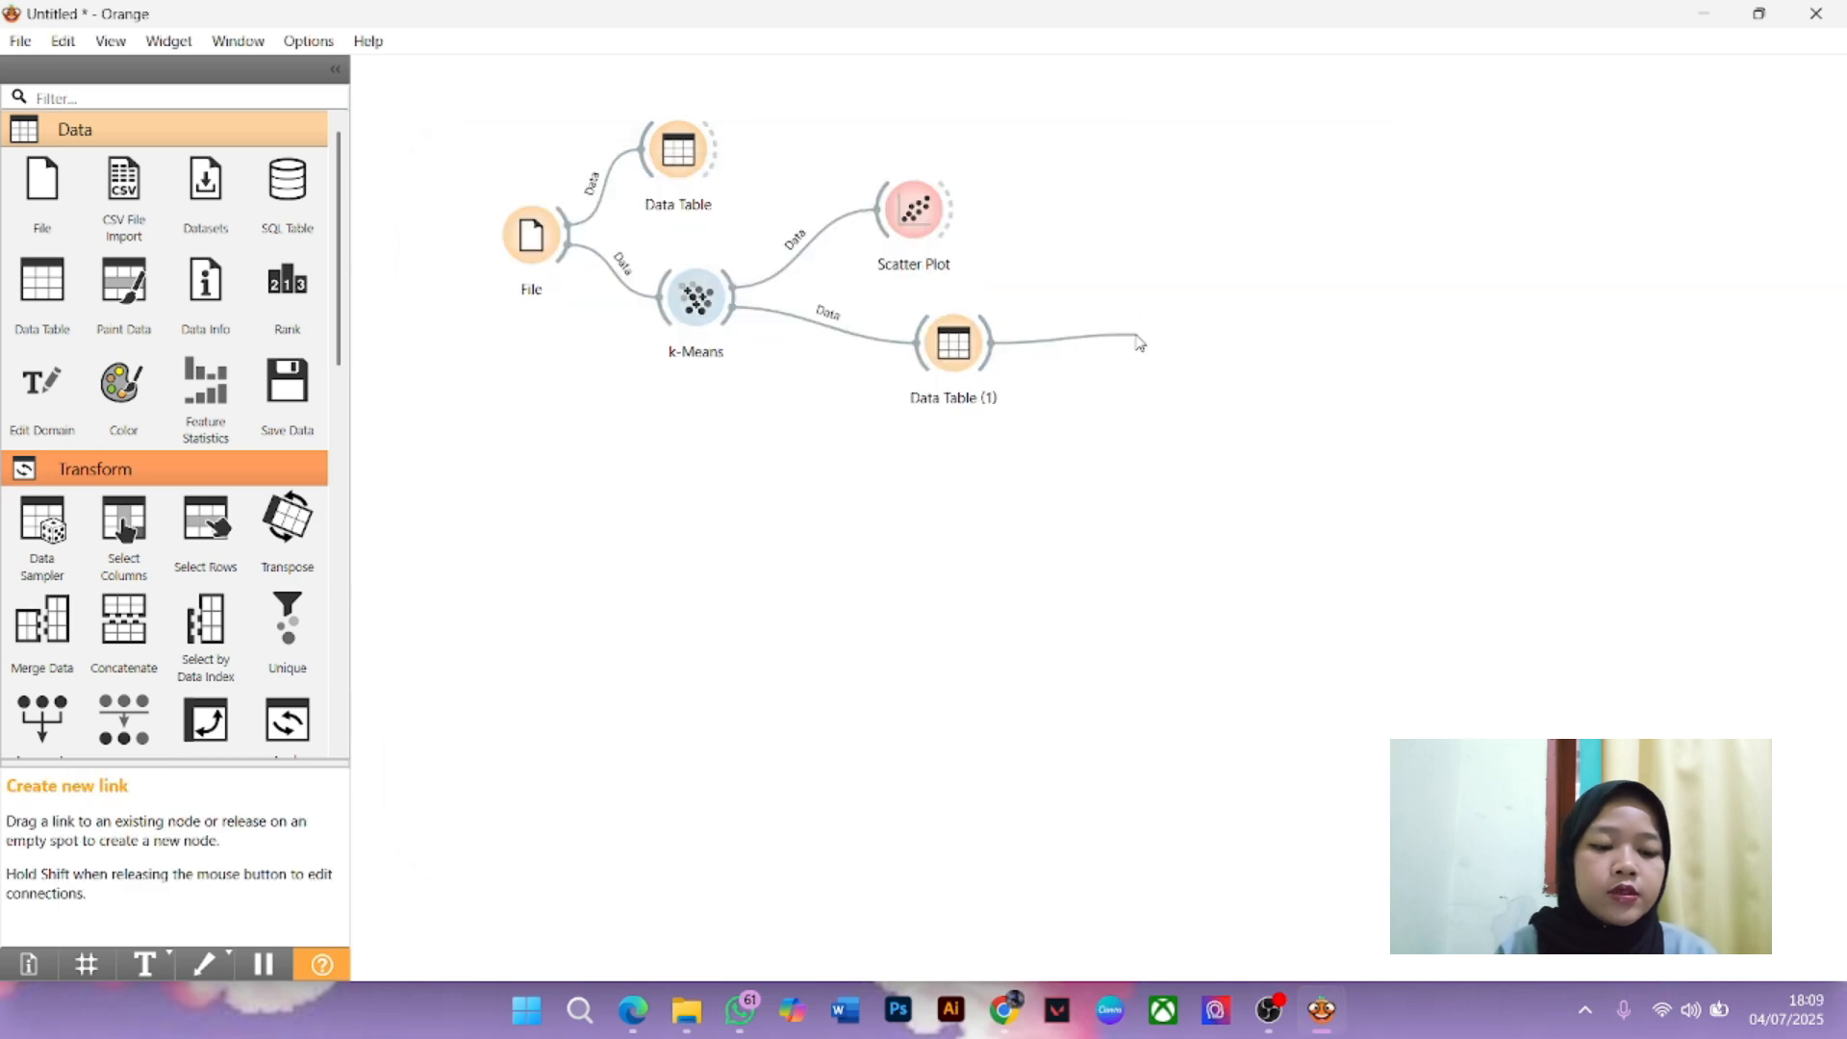
Add a Save Data node after Data Table (1) and open its settings
left_click_drag(1138, 343, 1139, 340)
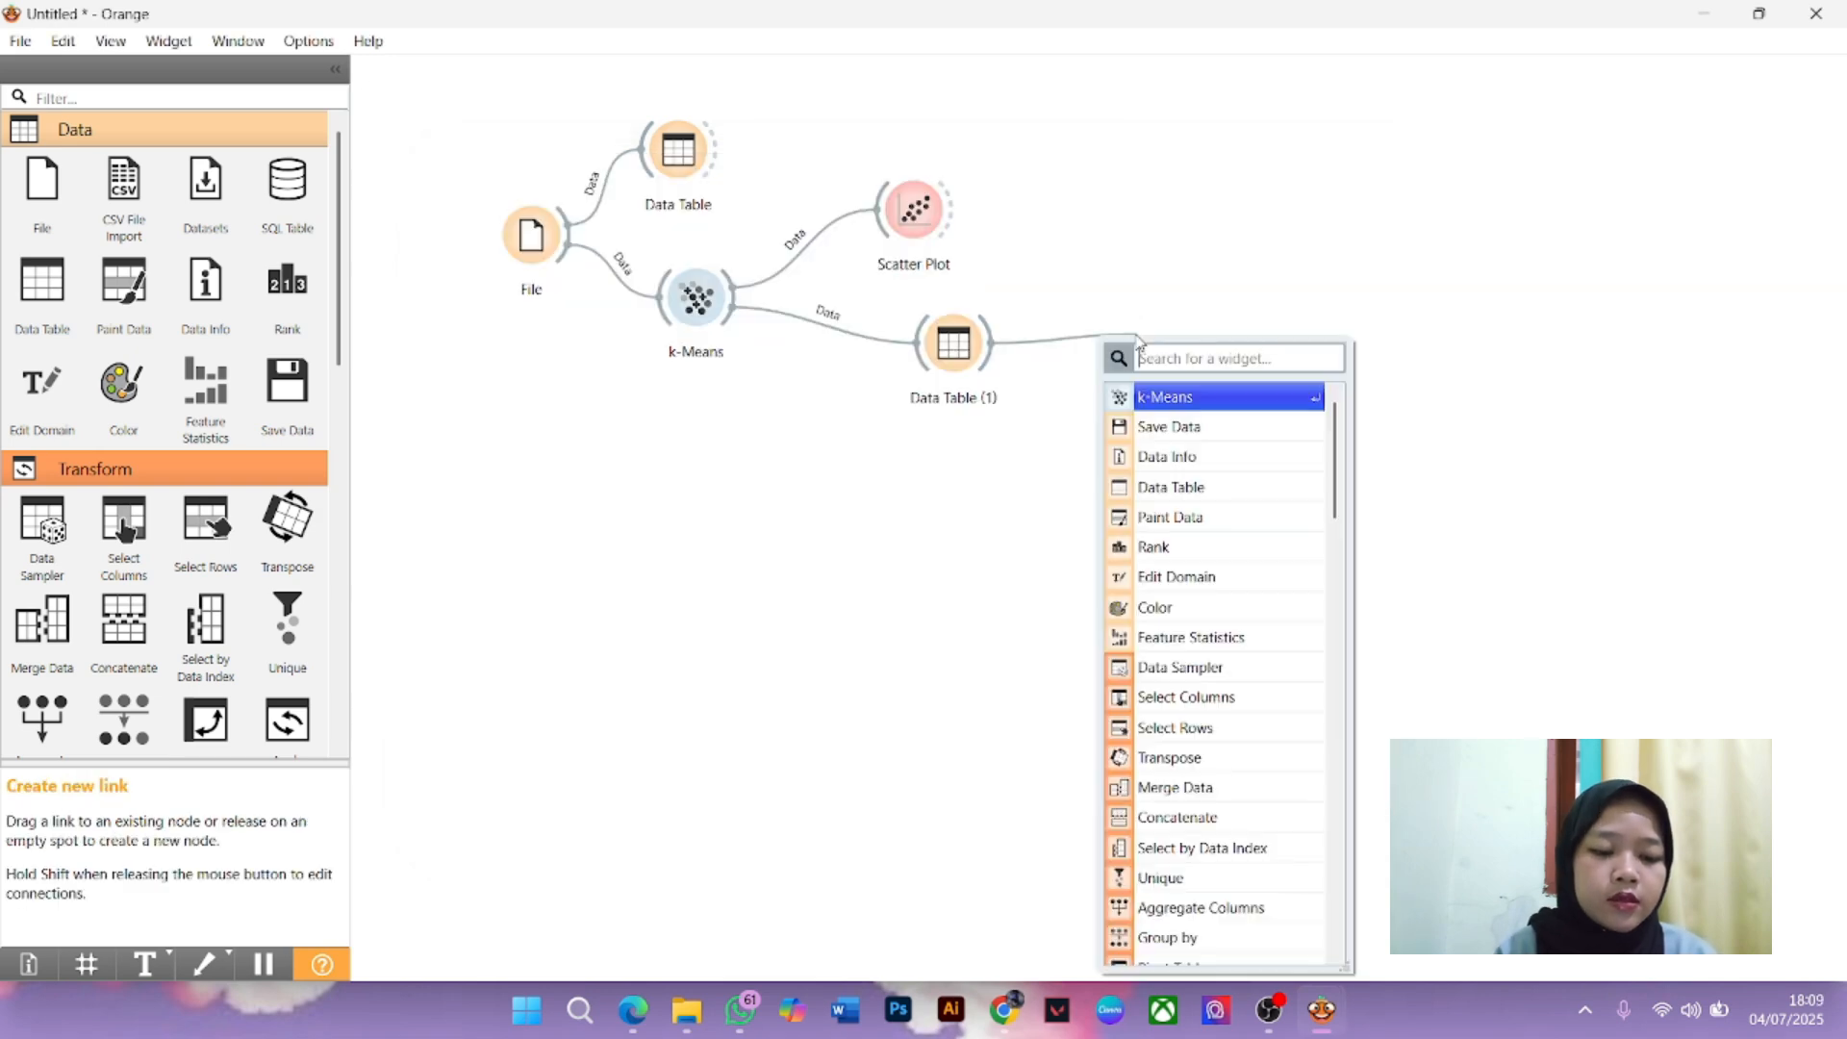
left_click(1181, 429)
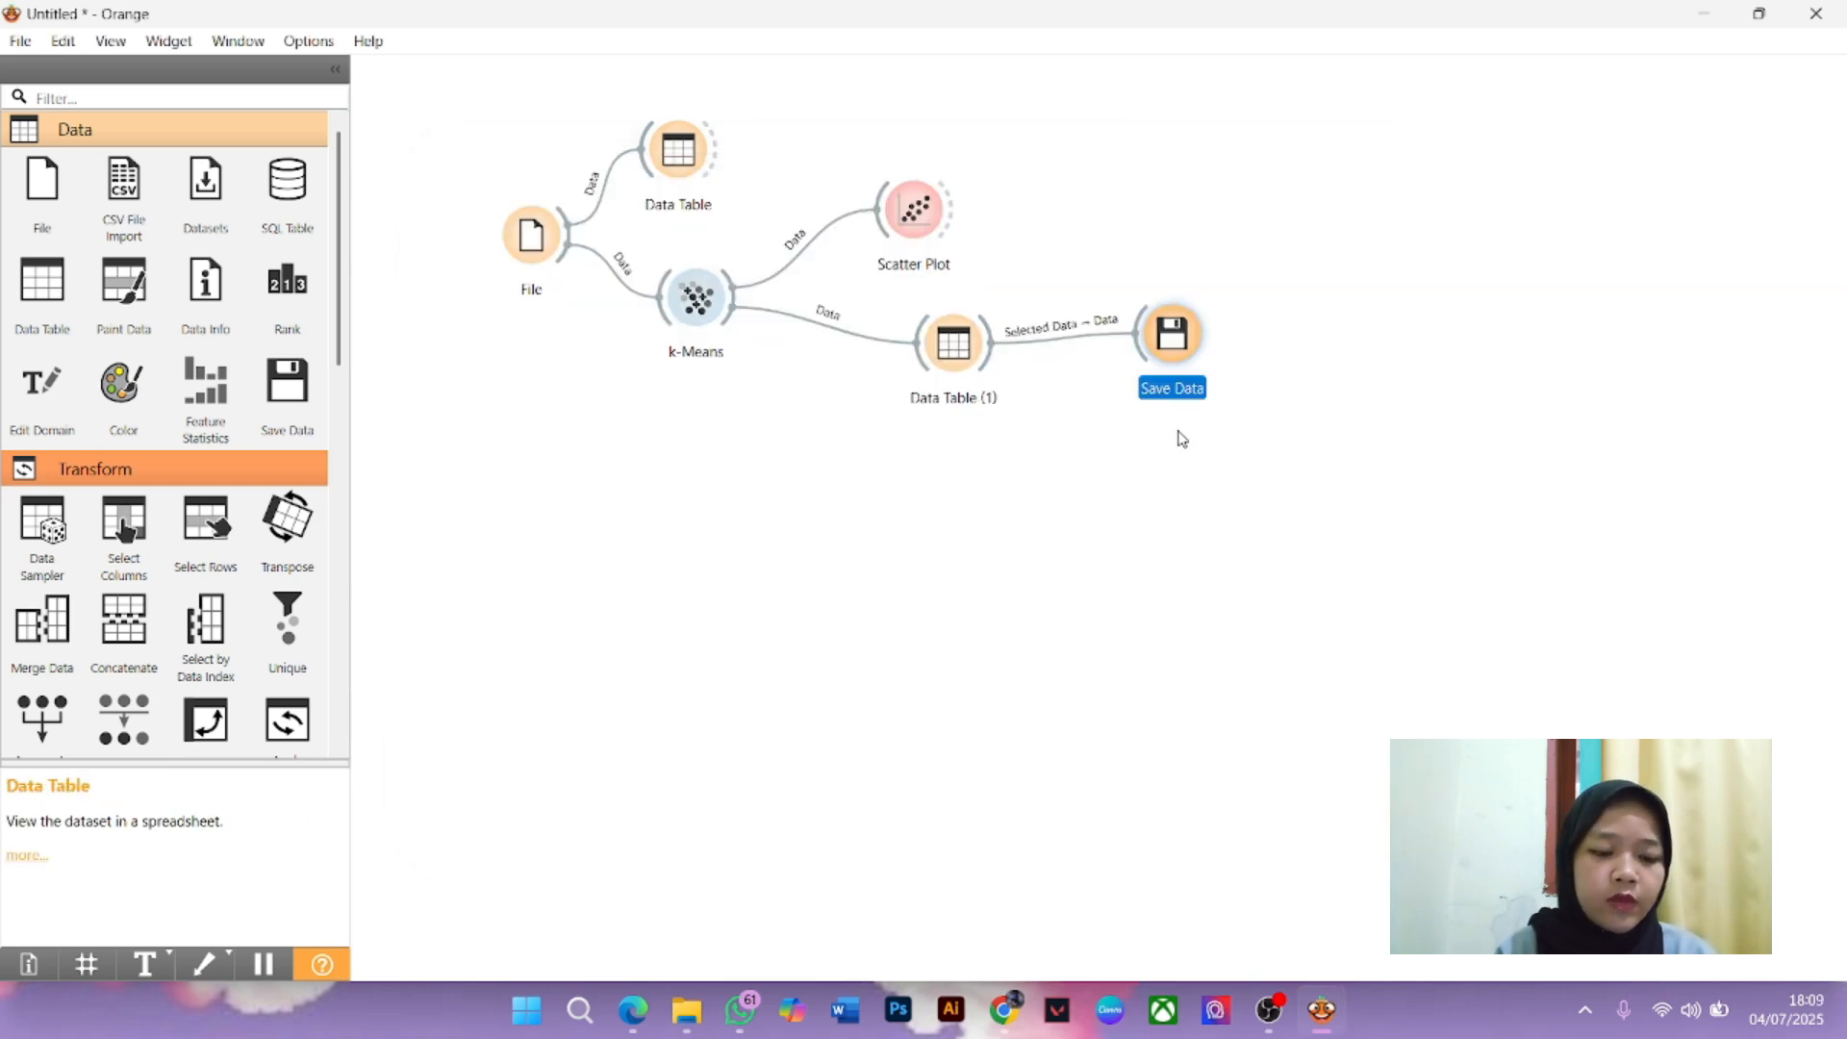
double_click(1167, 334)
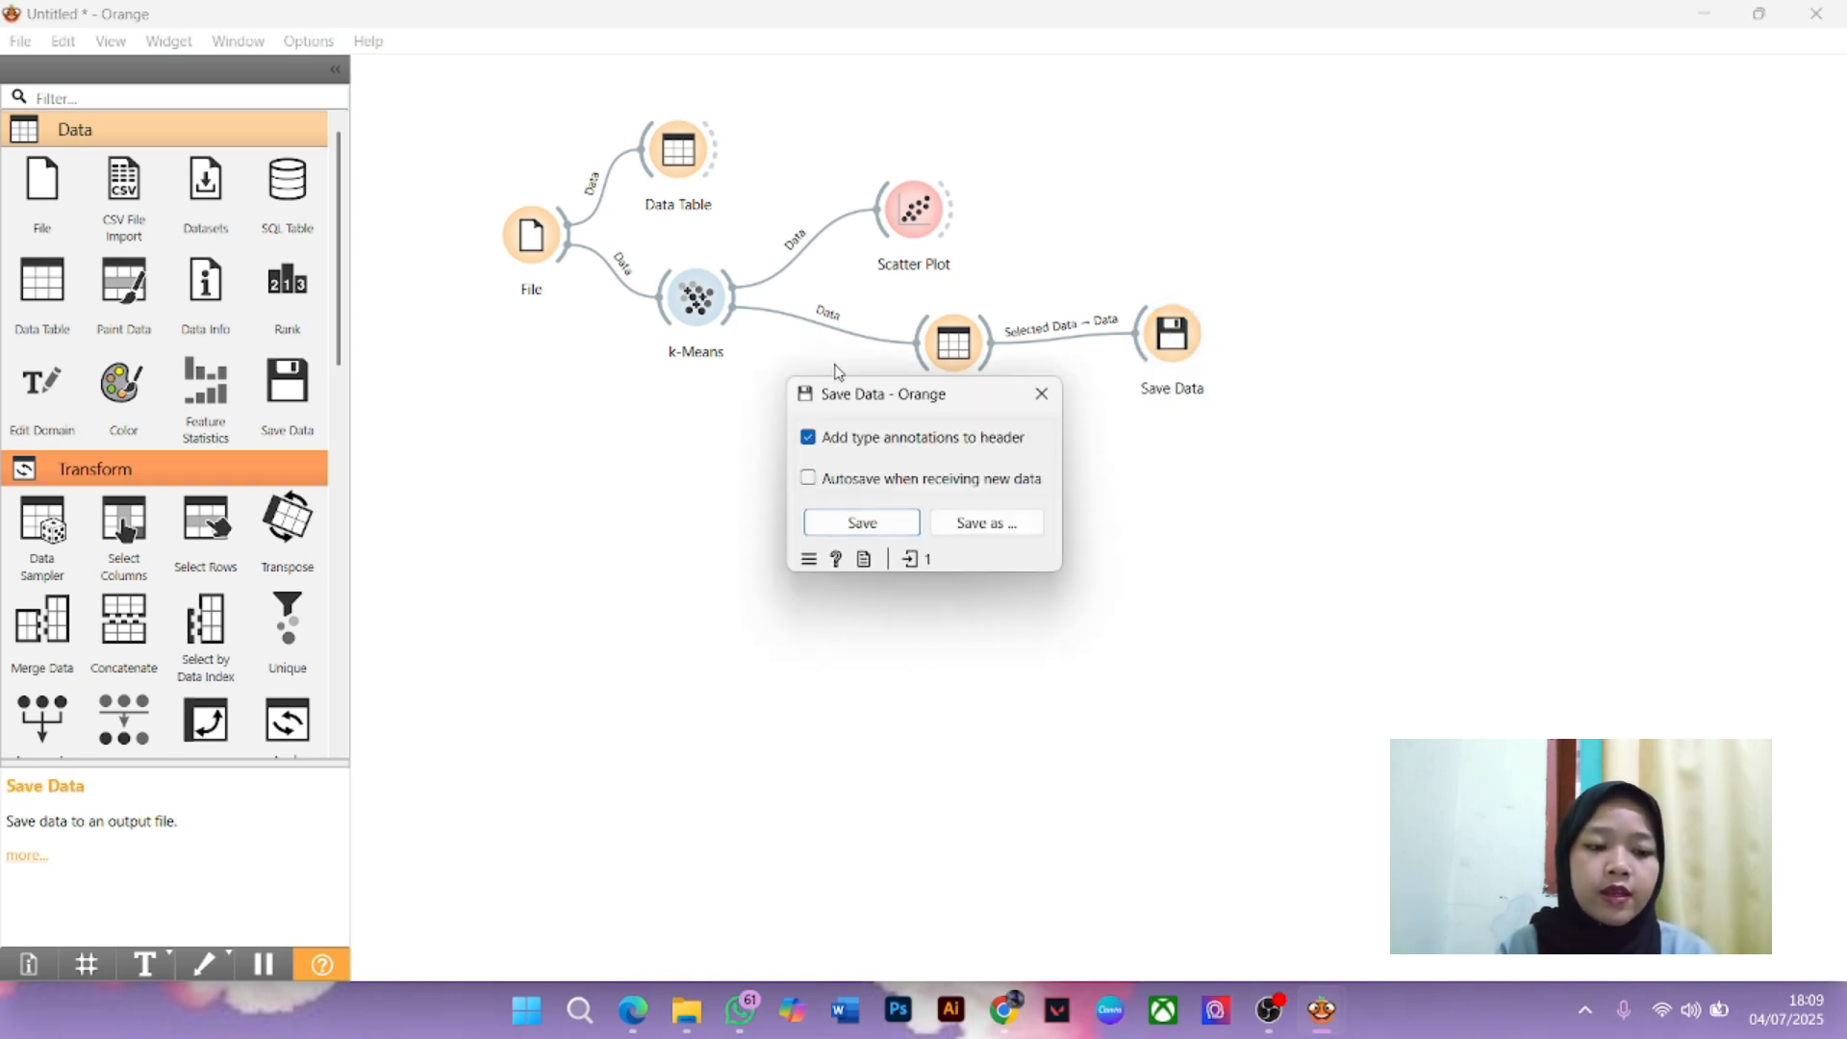
Name the output file spmb2024_0_formasi_polstatstis hasil k-means and save it, overwriting the existing file
left_click(959, 527)
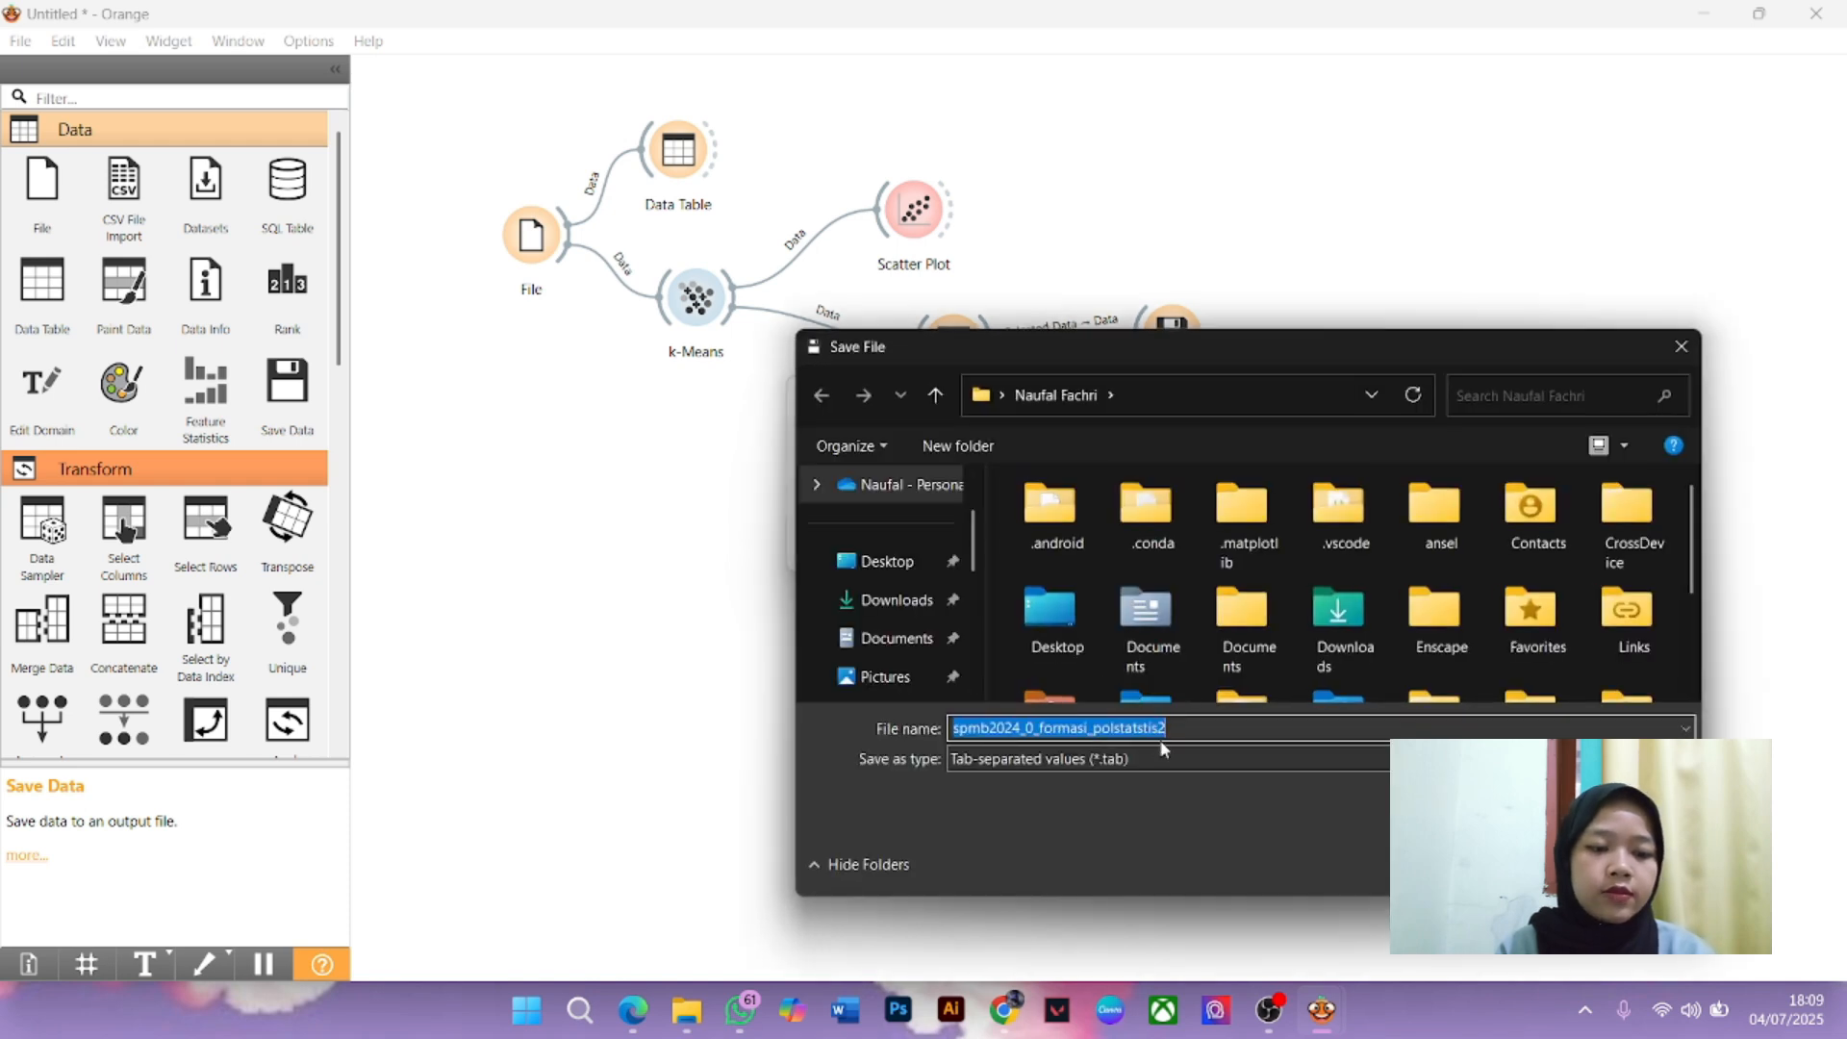
left_click(1174, 729)
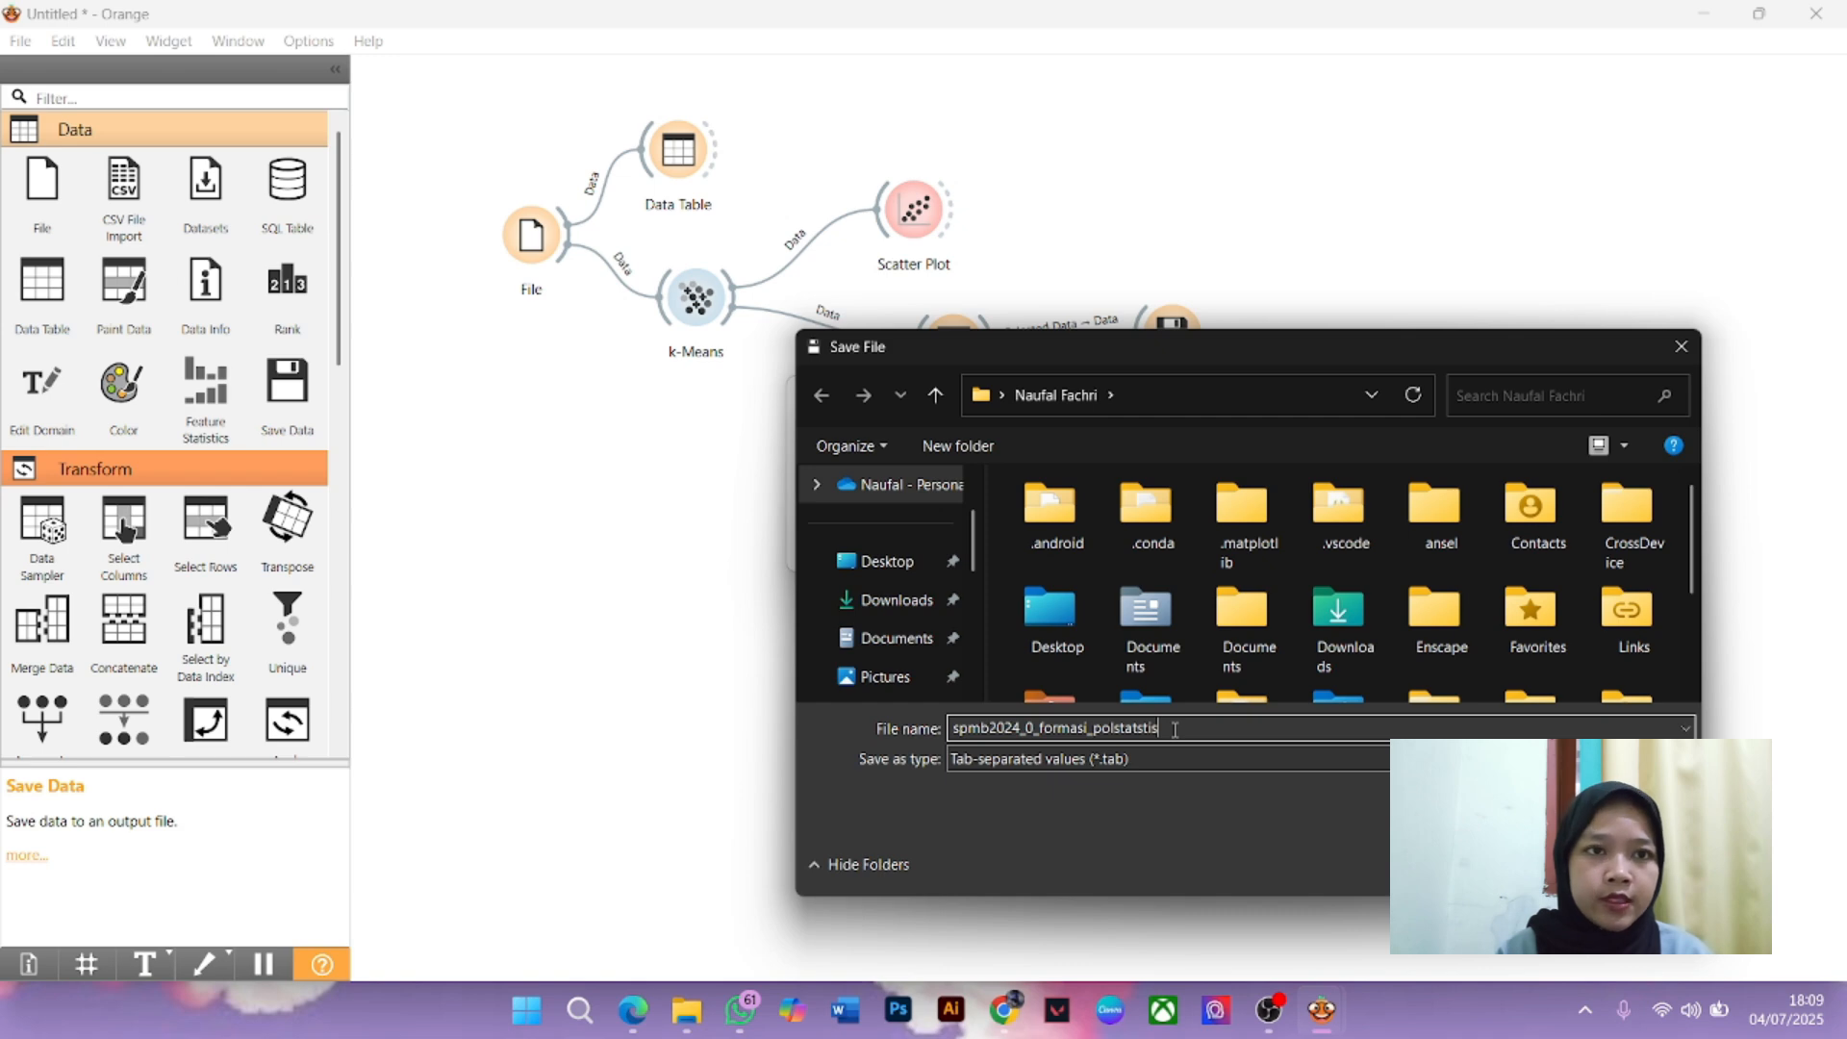
type("hasil k-means")
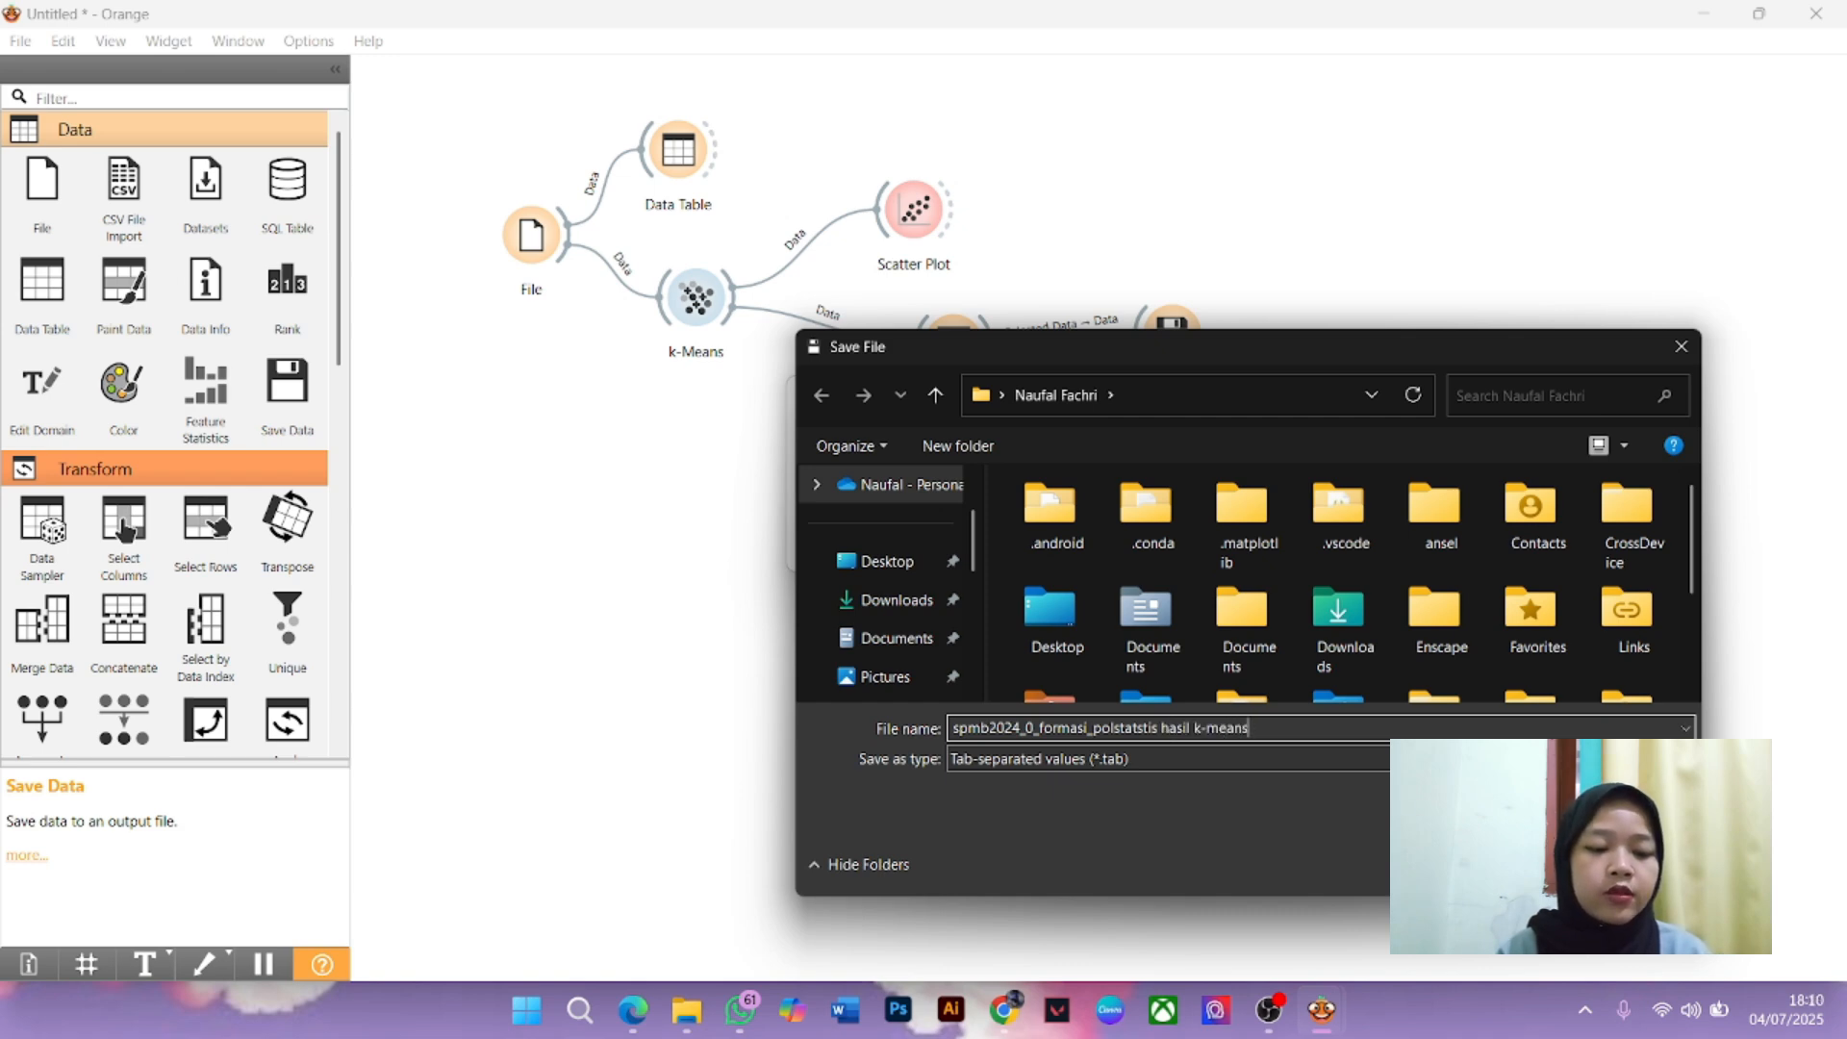
key("Return")
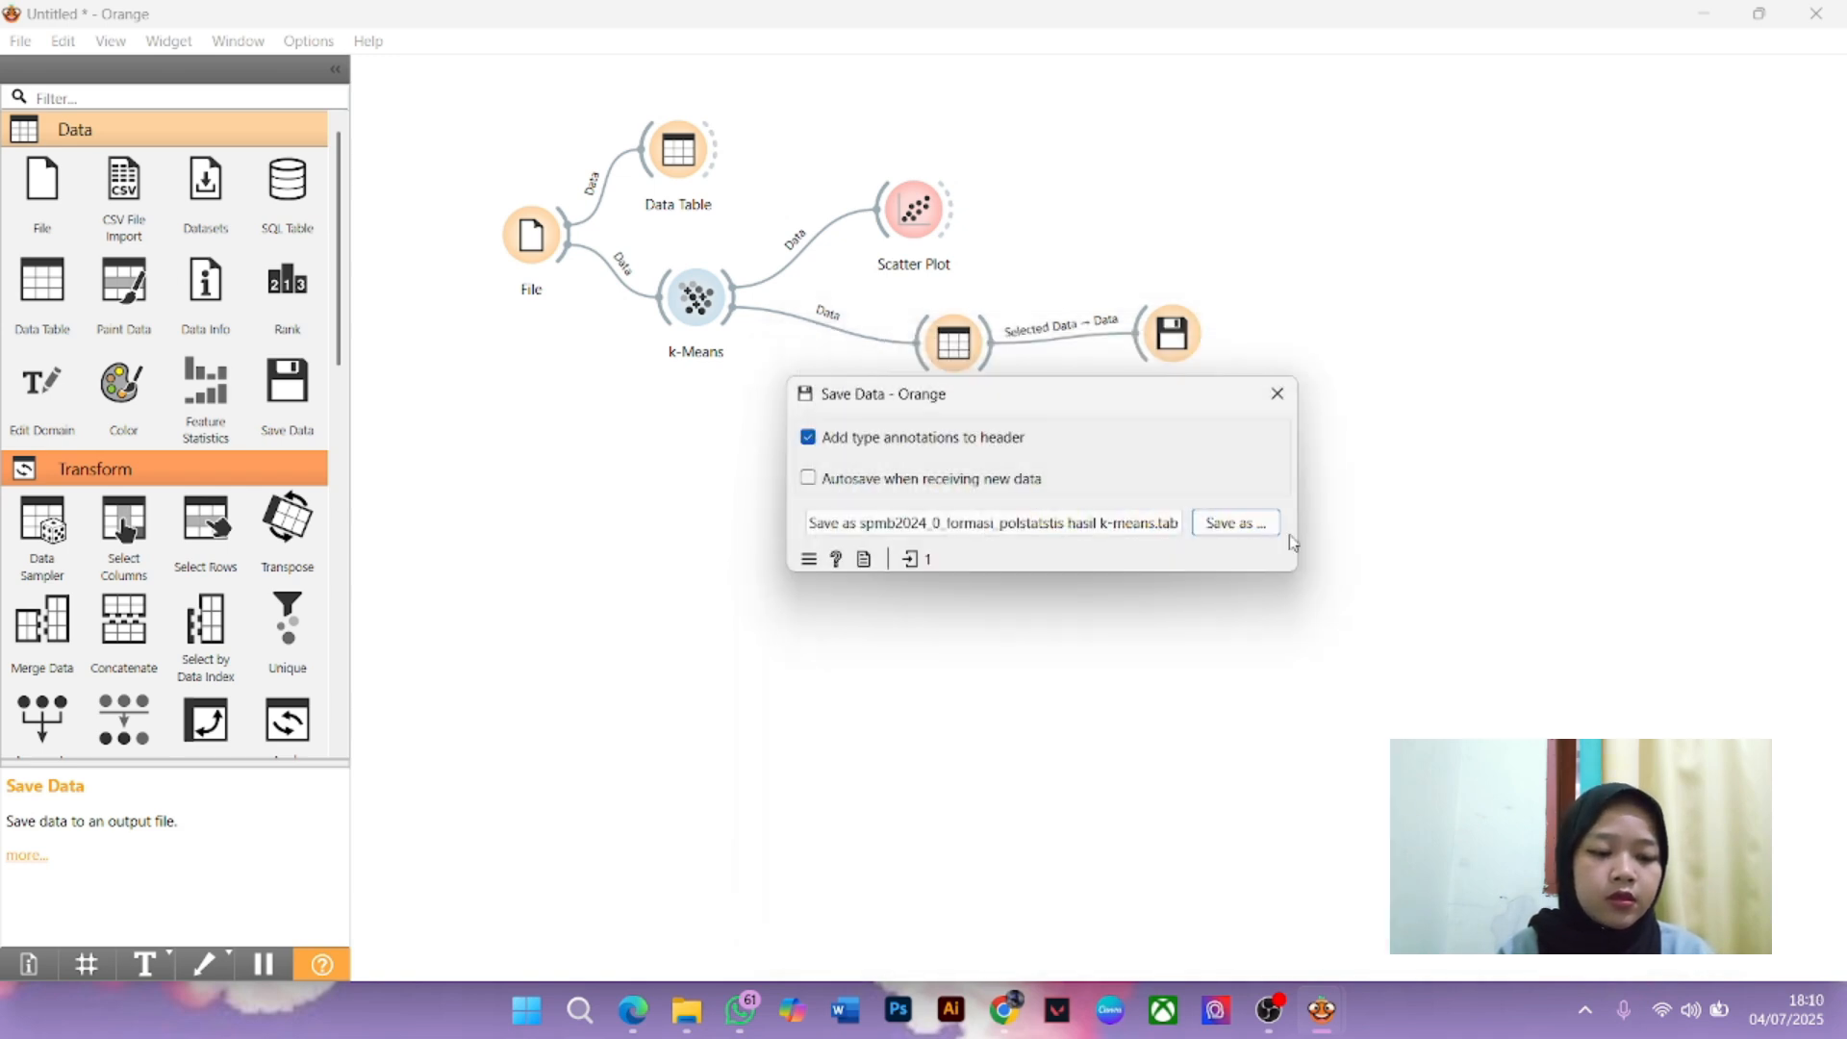
left_click(1235, 523)
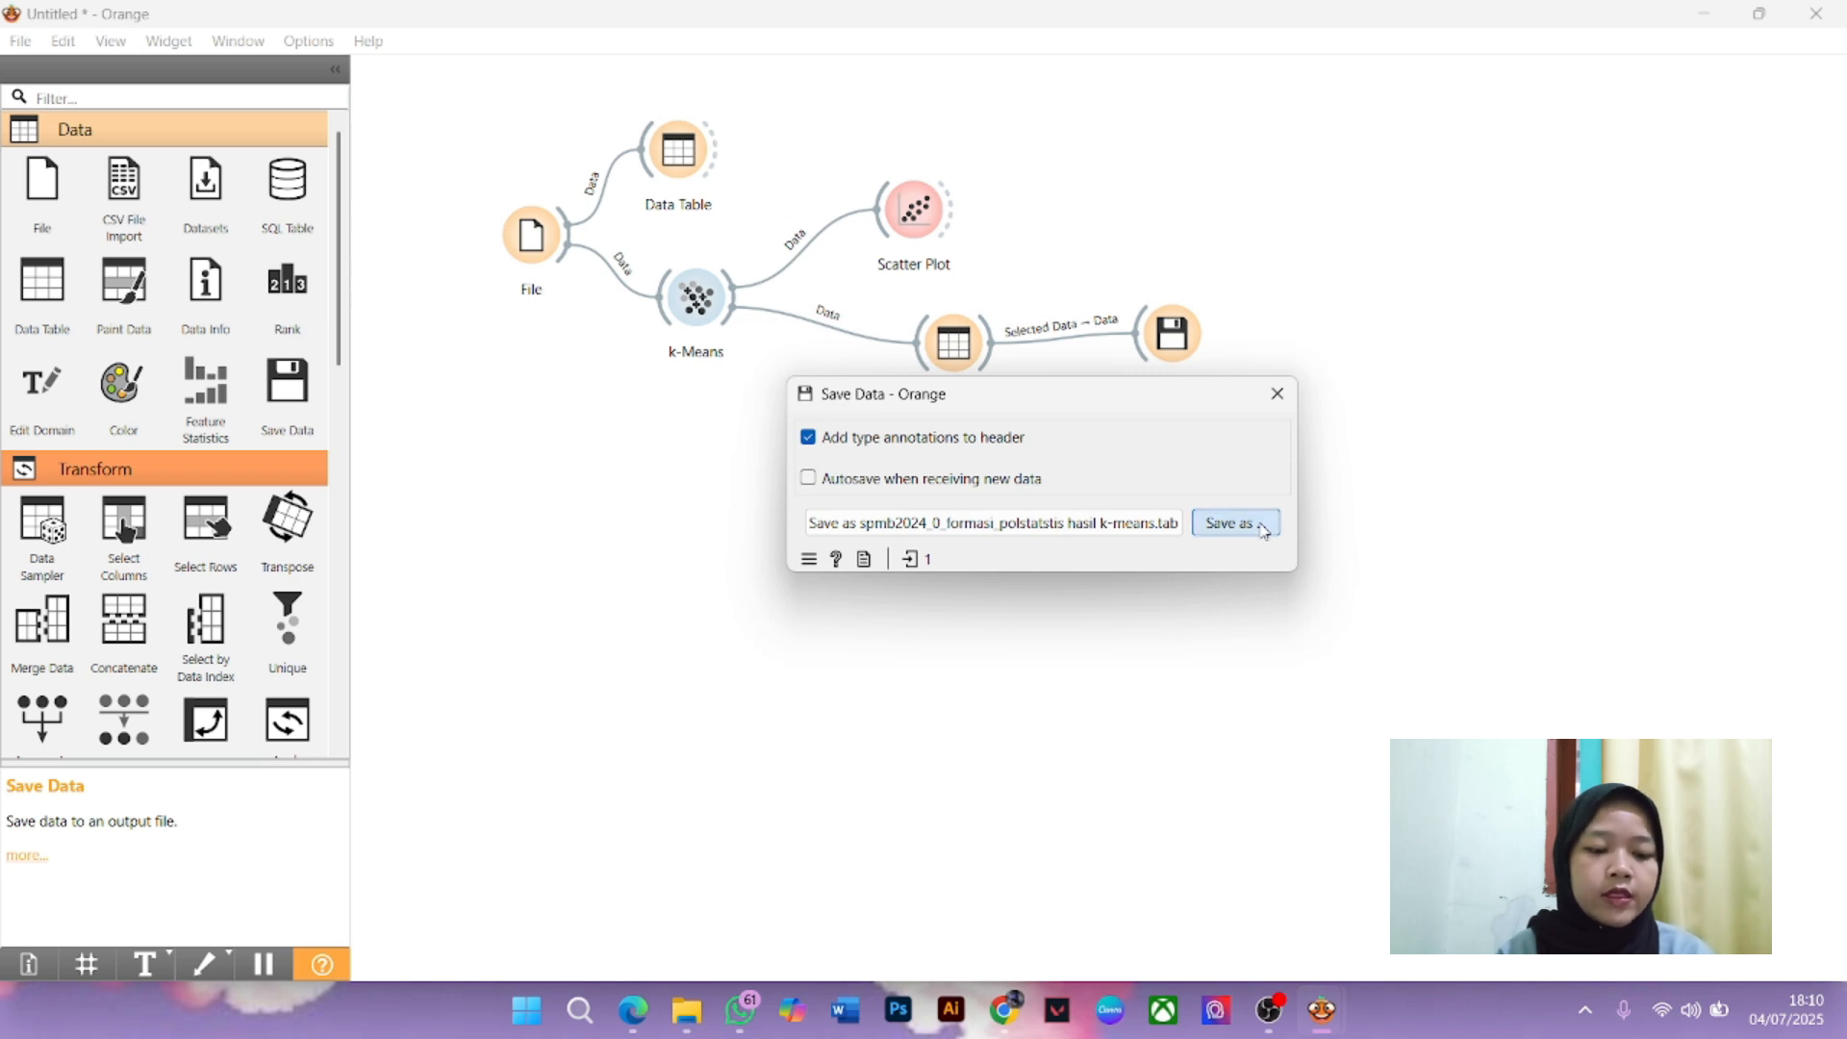
key("Return")
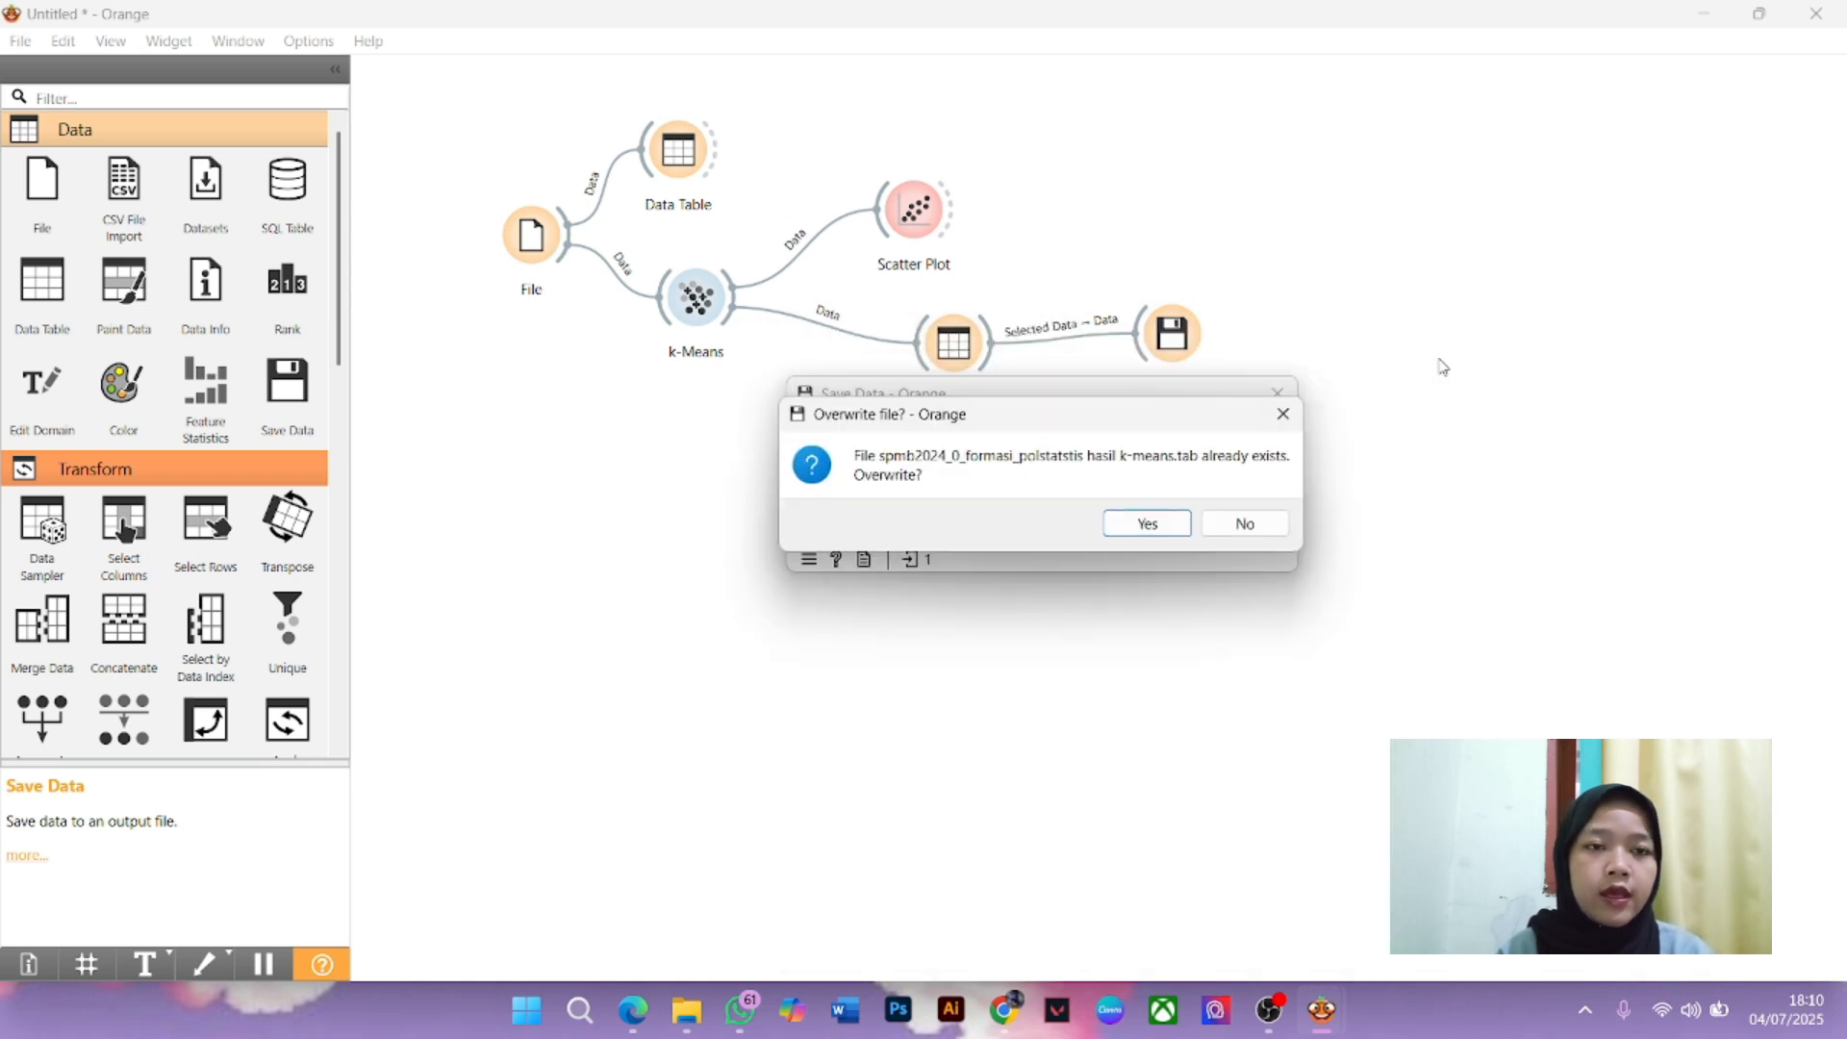
left_click(1125, 527)
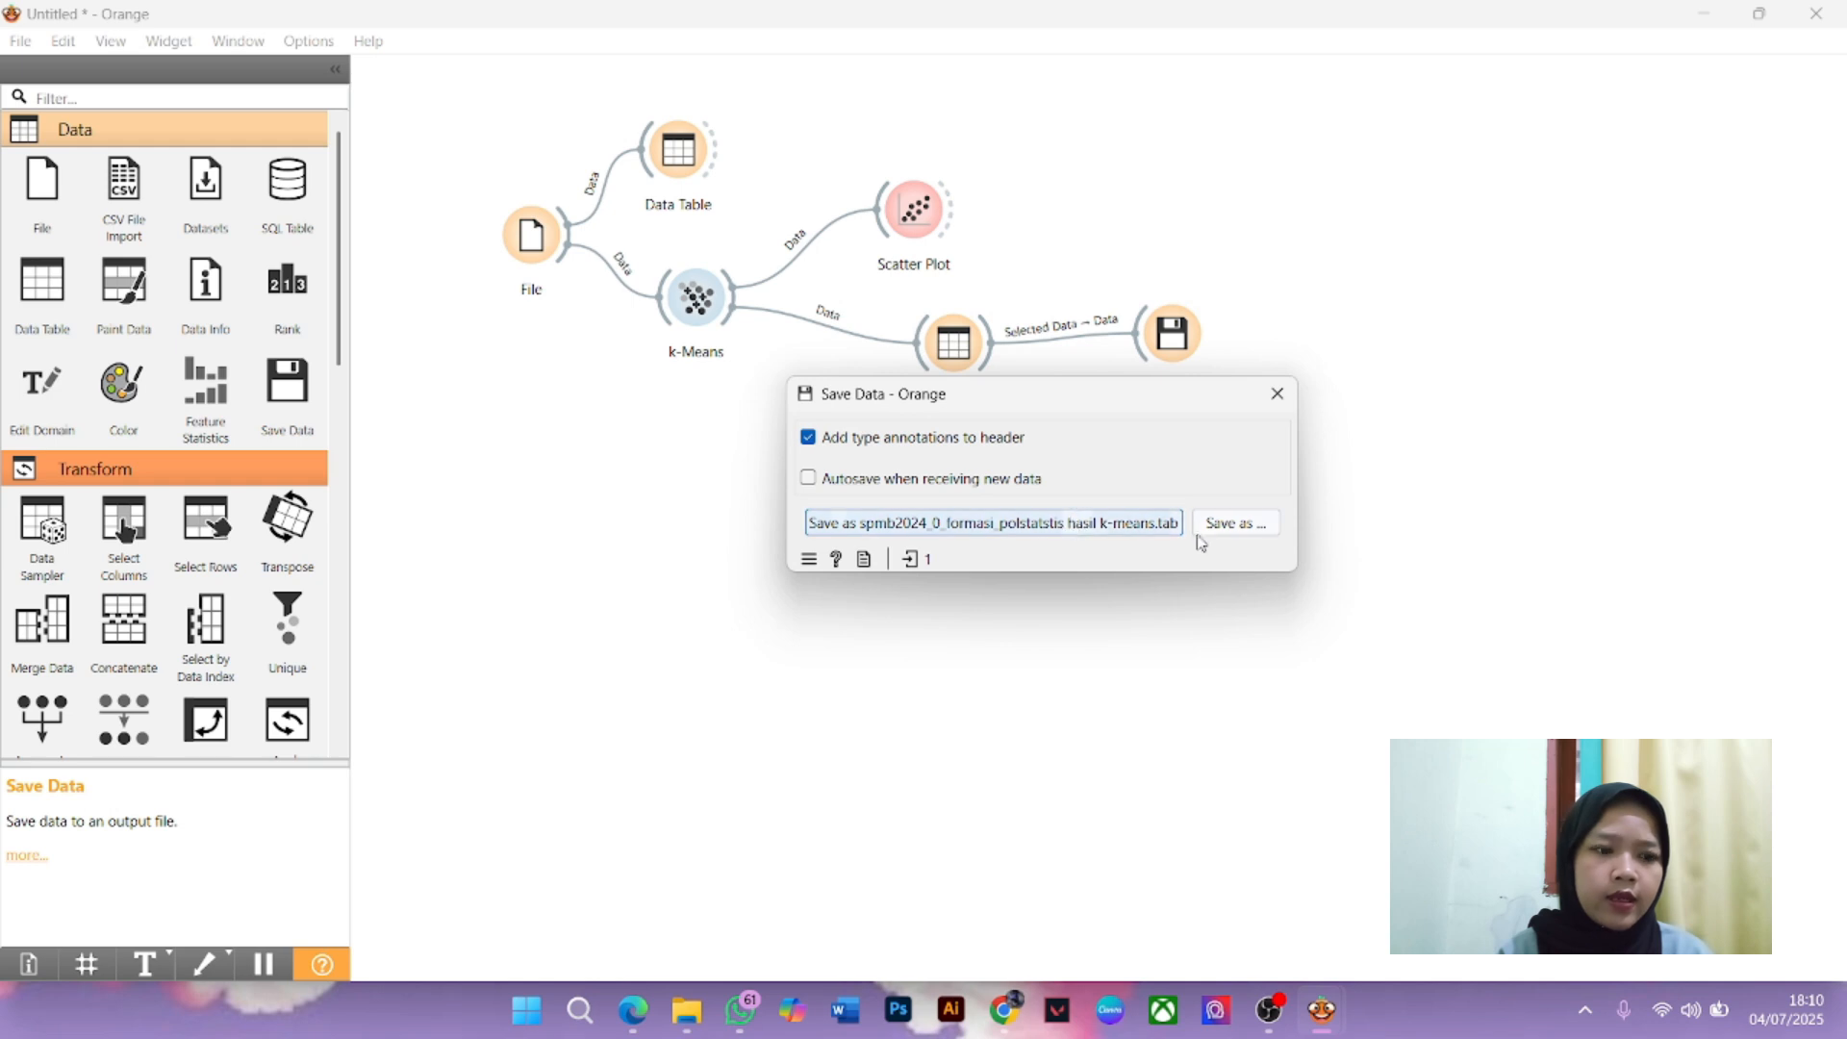
Save the clustered results as an Excel (*.xlsx) spreadsheet
left_click(1235, 524)
left_click(1276, 728)
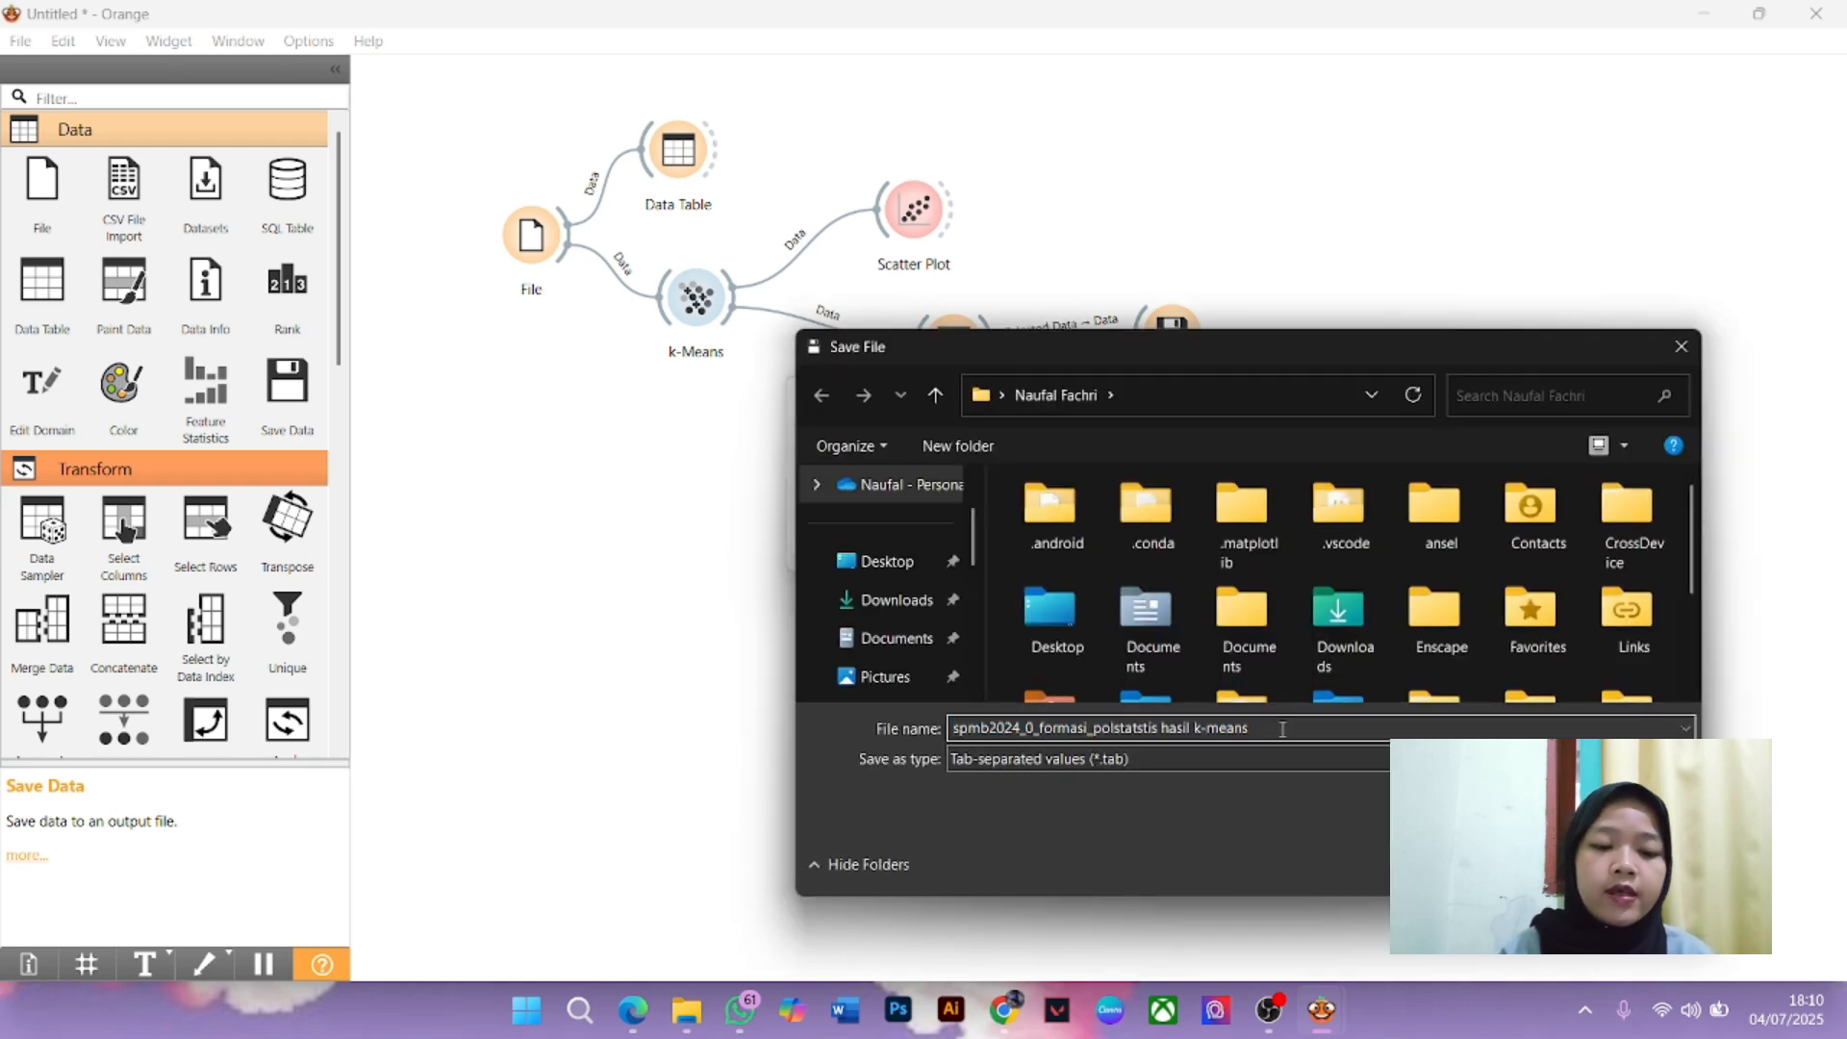
left_click(1681, 347)
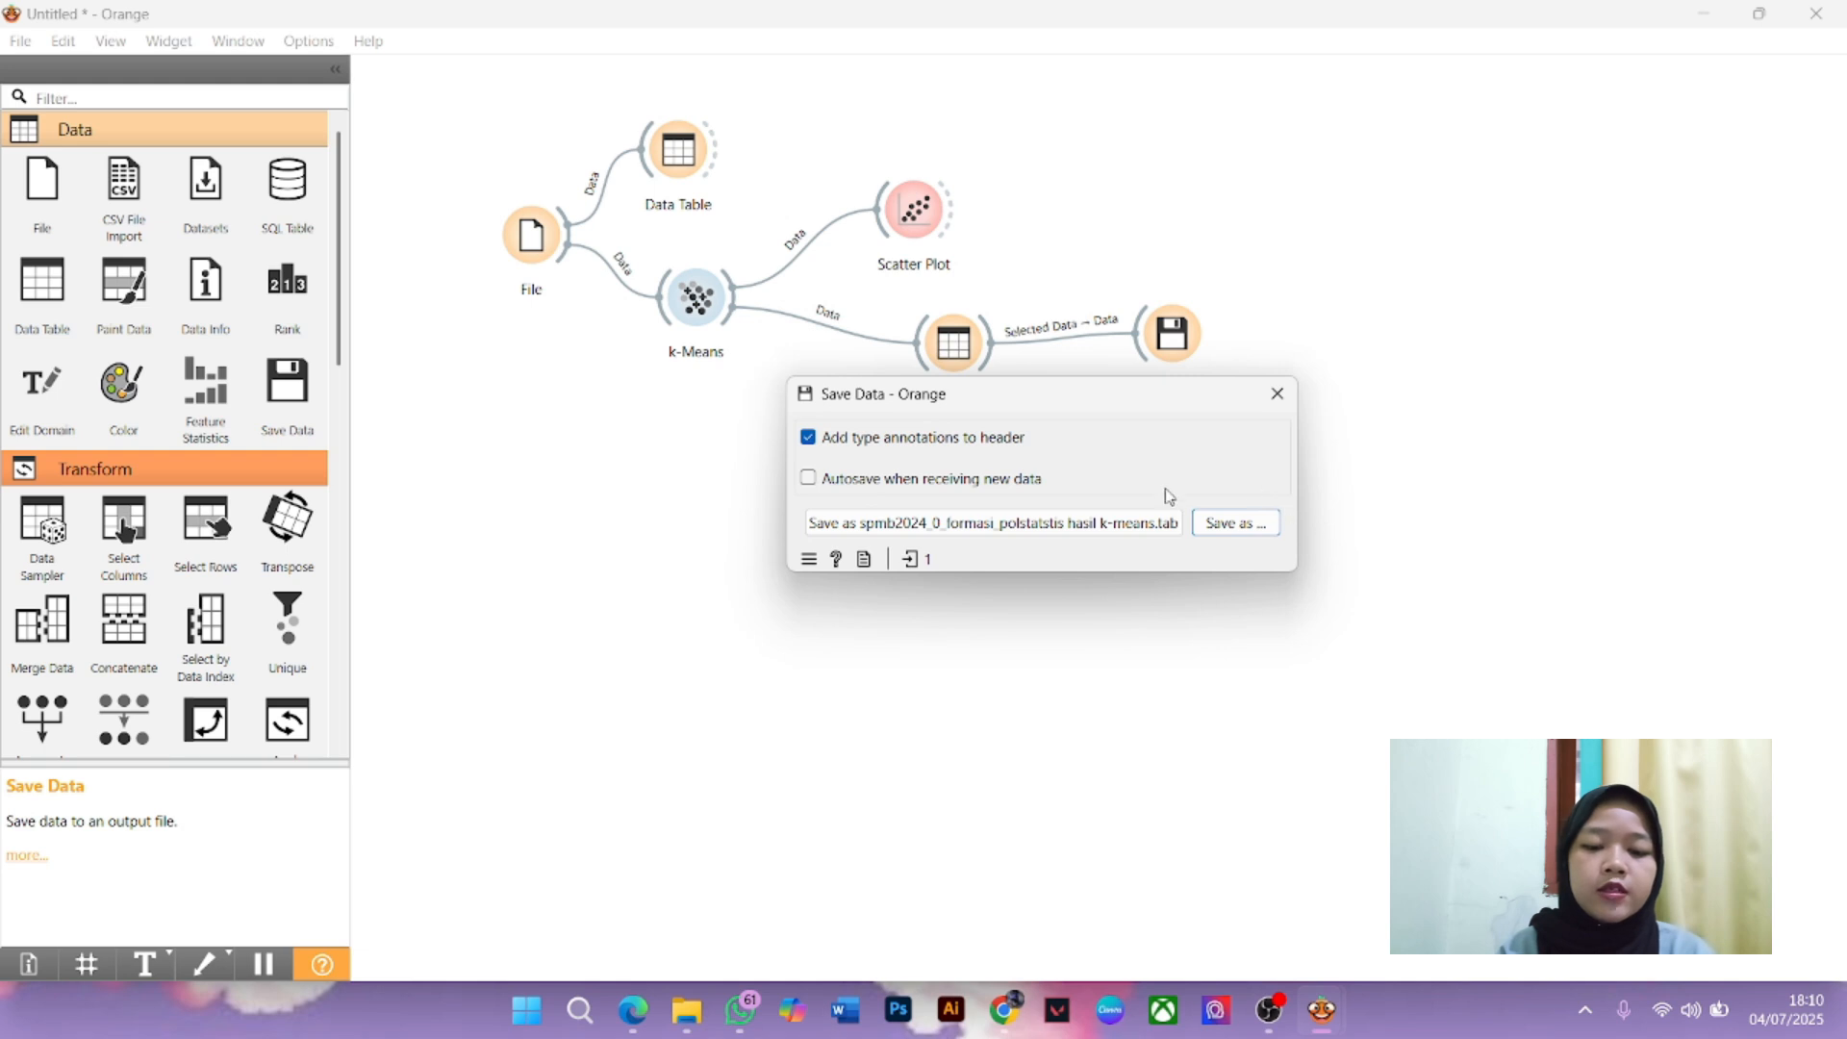
left_click(1235, 526)
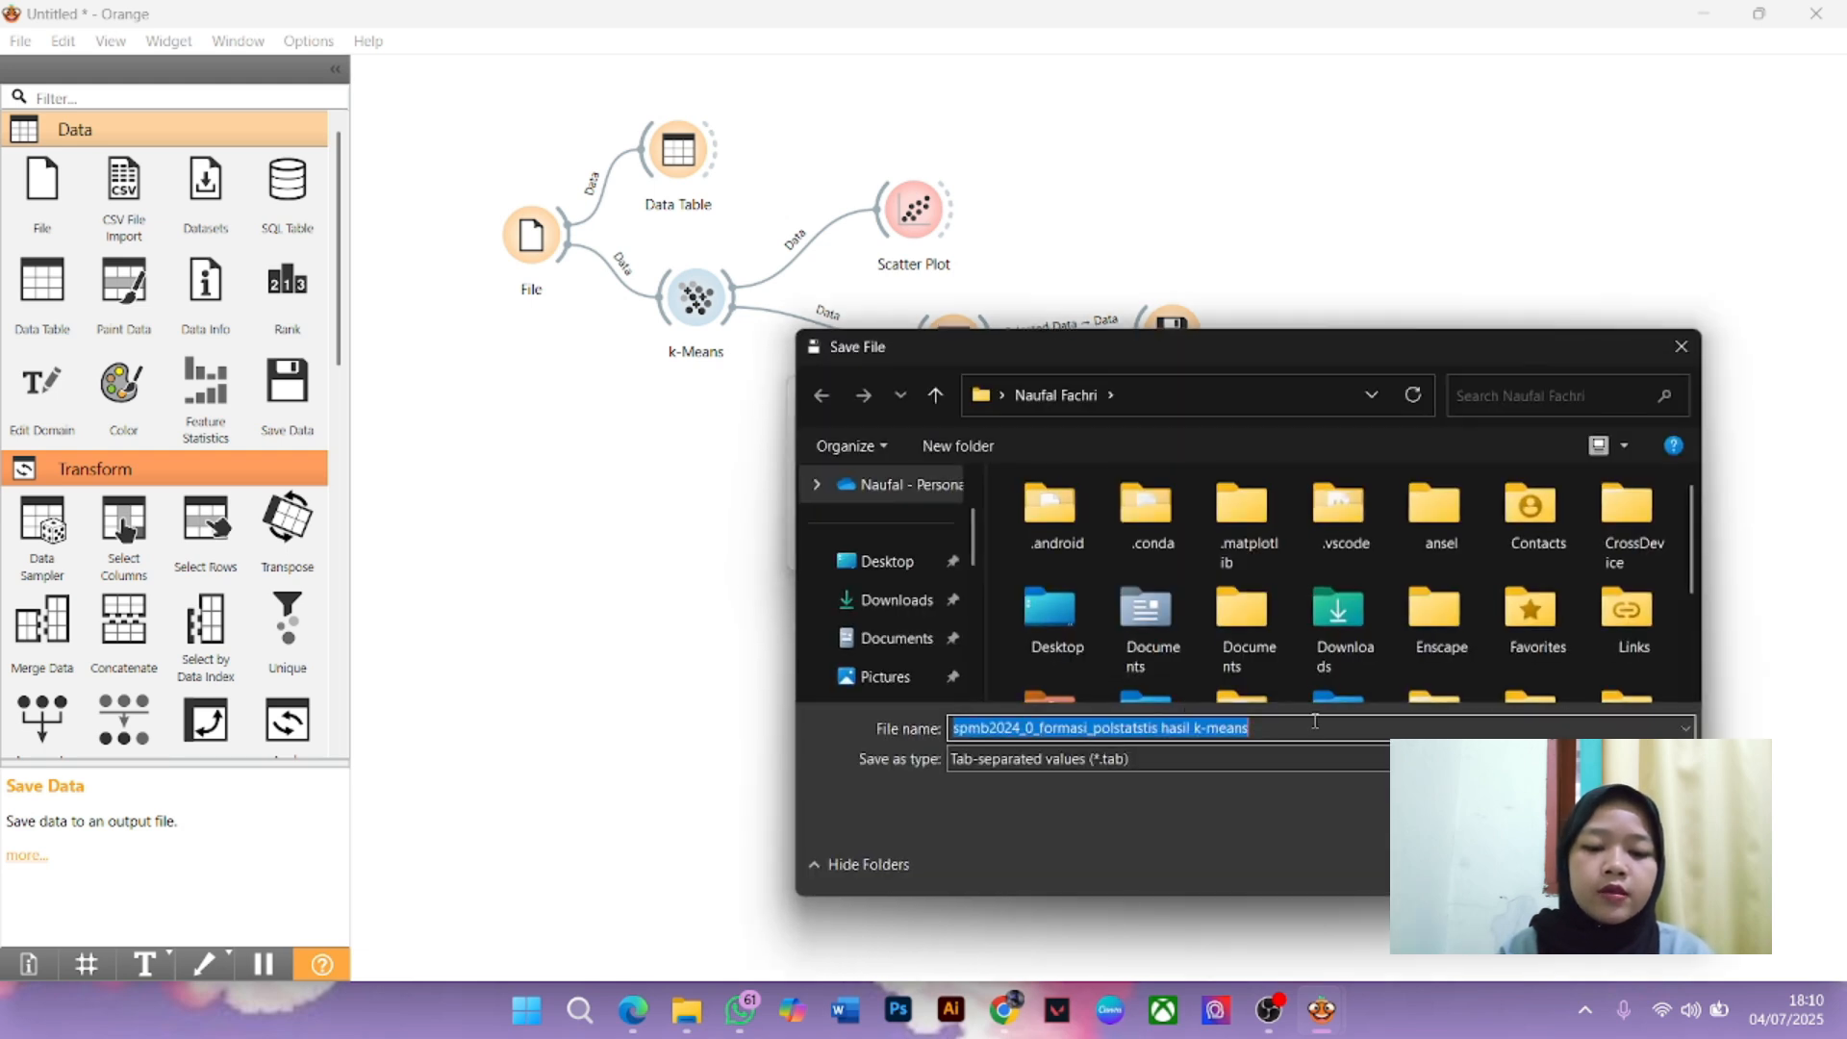
left_click(1290, 759)
left_click(1255, 843)
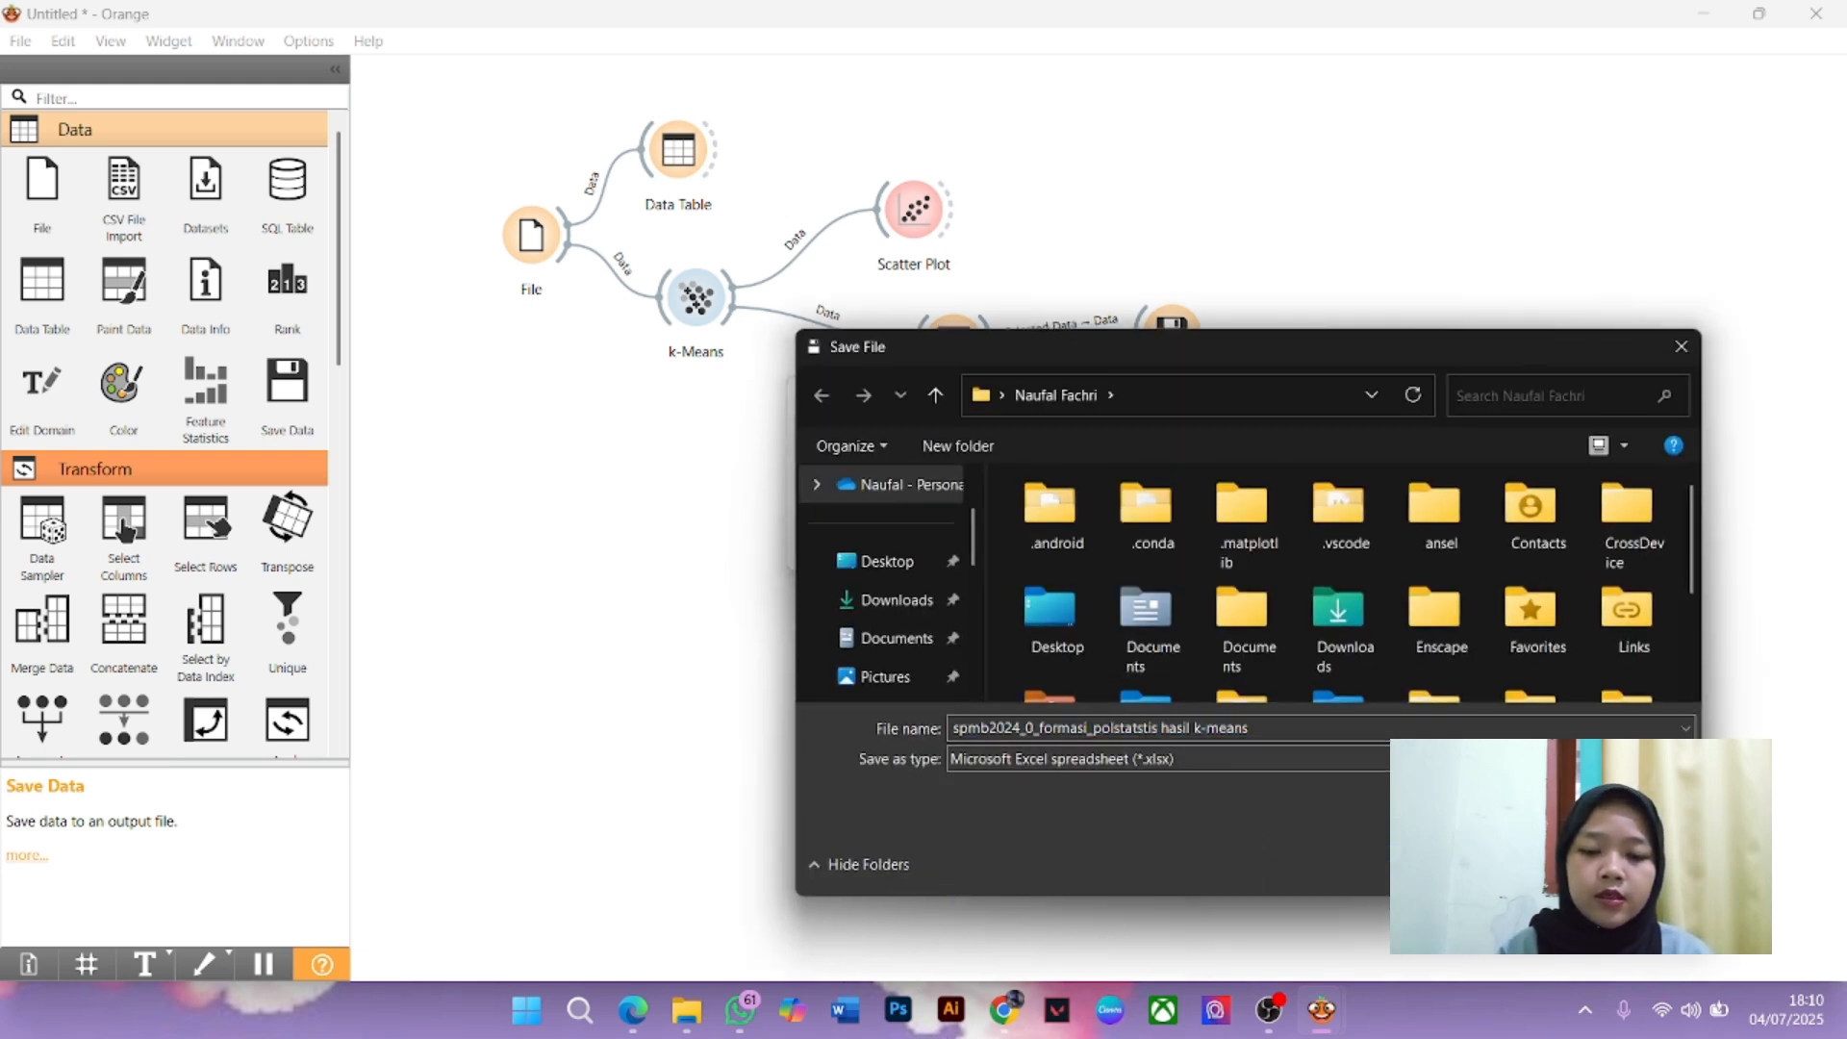
key("Return")
left_click(1236, 523)
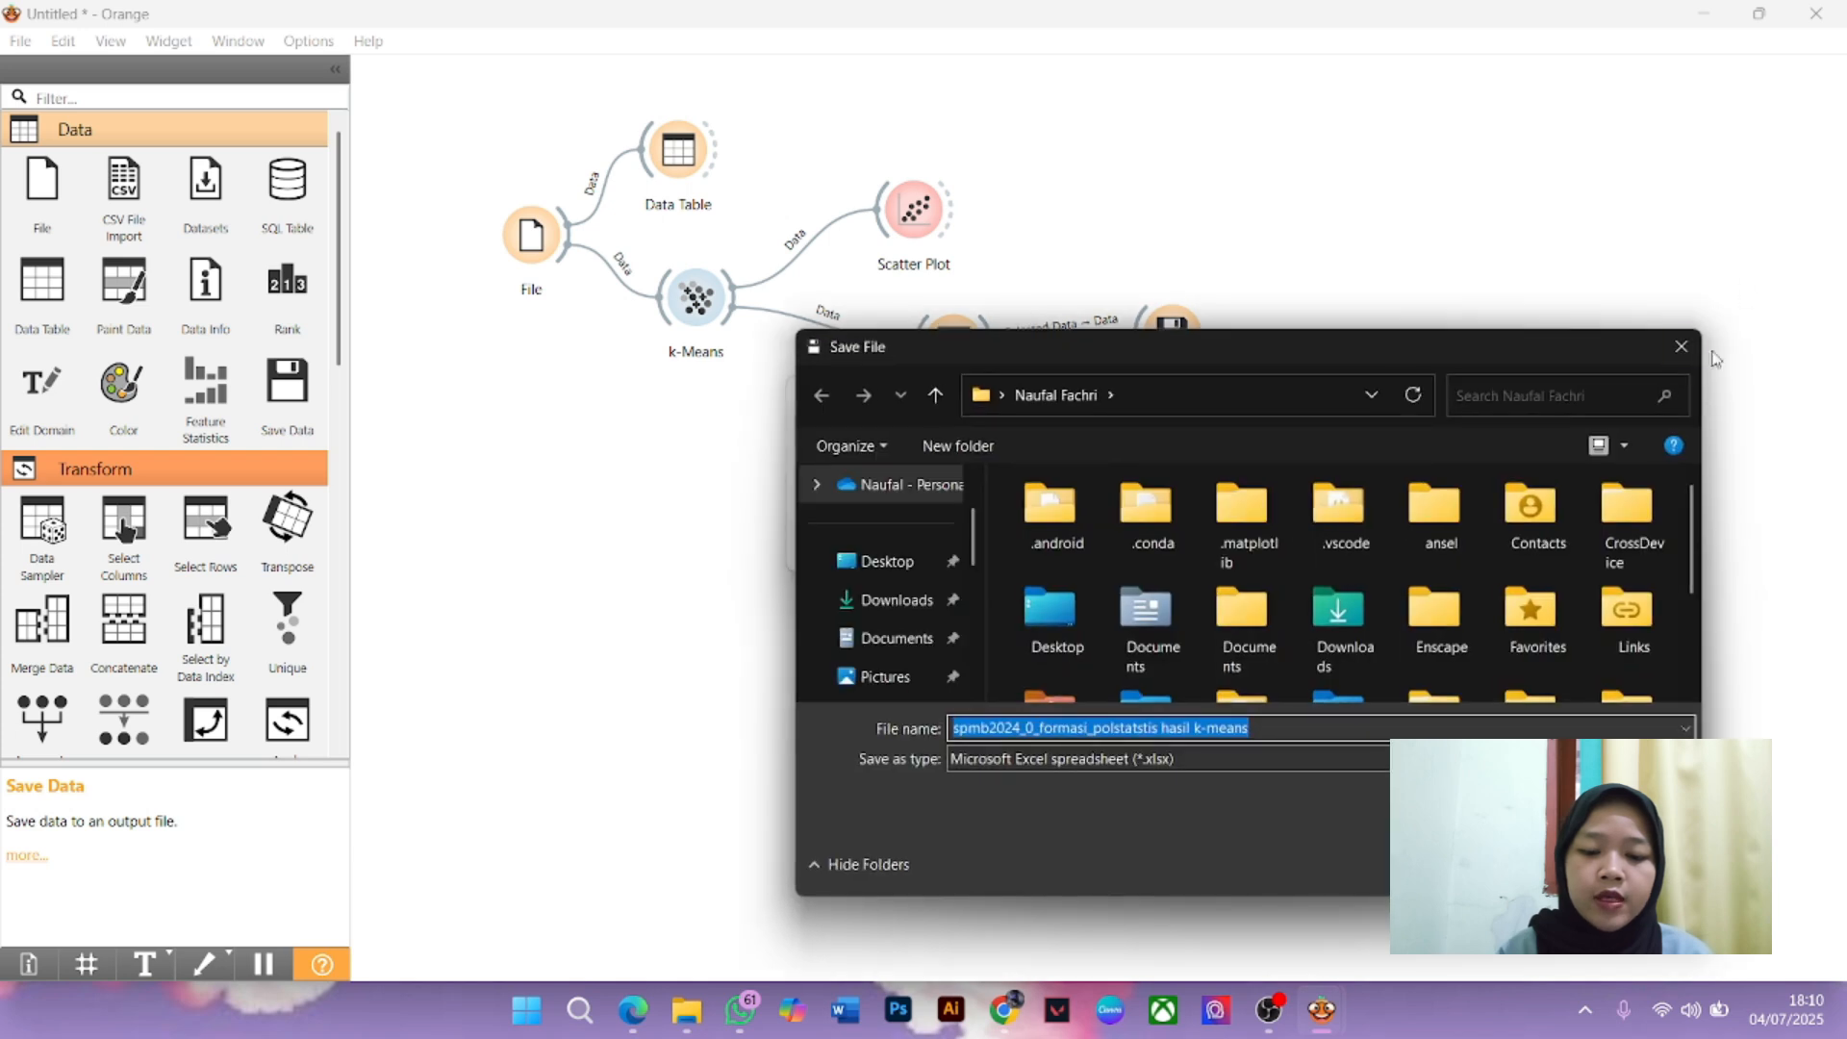
left_click(1684, 344)
Save the workflow as 'hasil k-means spmb 2024' Orange Workflow file in TUBES DA
left_click(1286, 387)
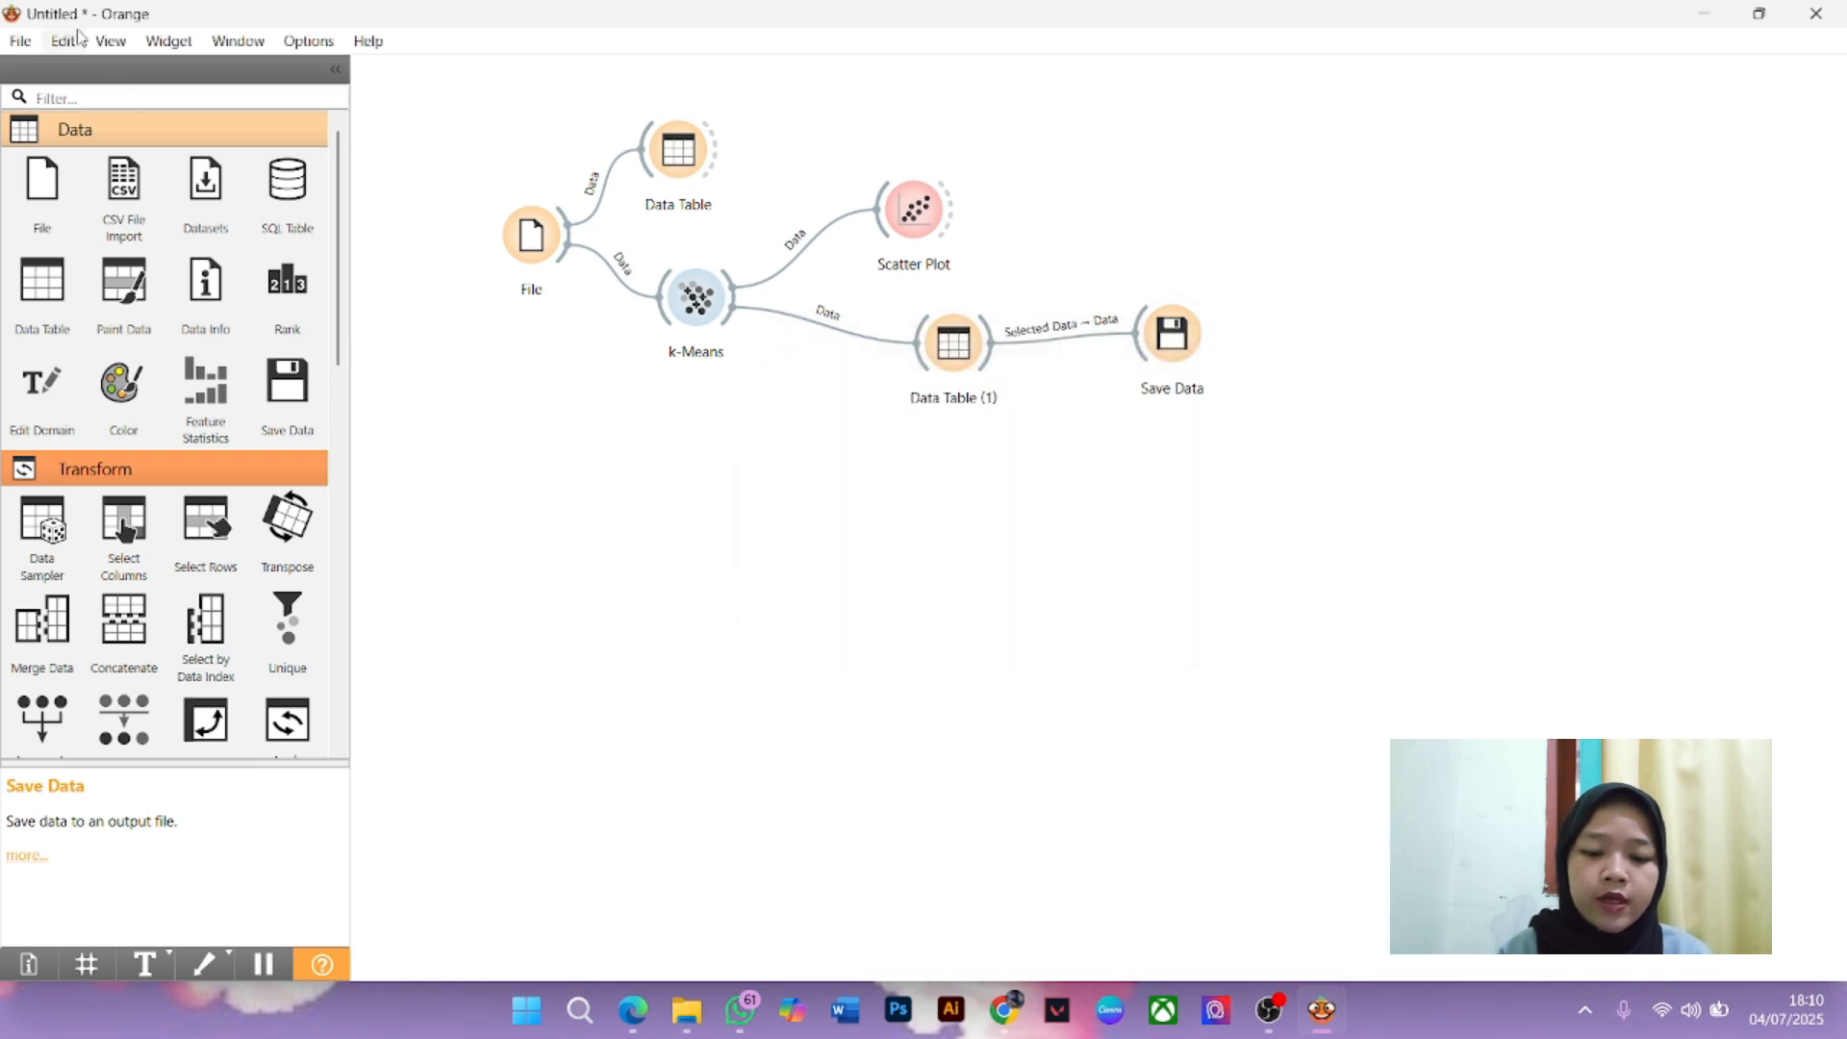
left_click(20, 40)
left_click(93, 273)
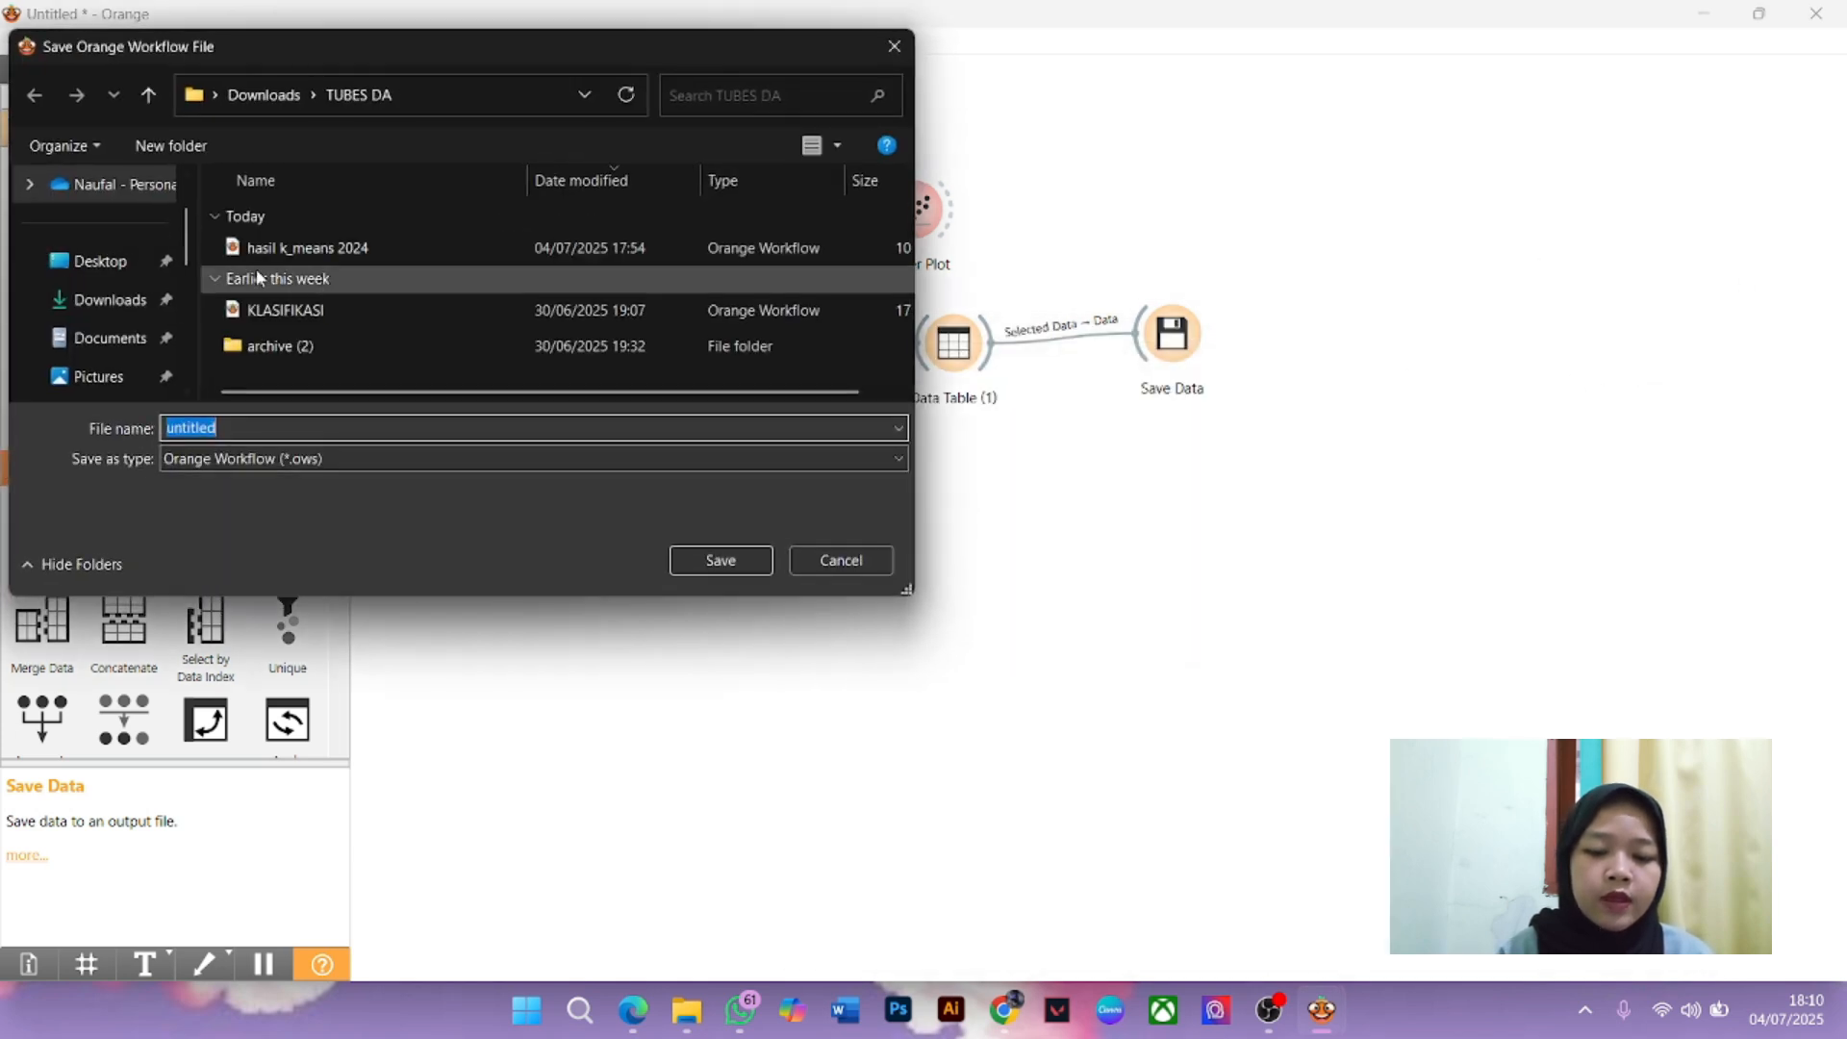
type("hasil k")
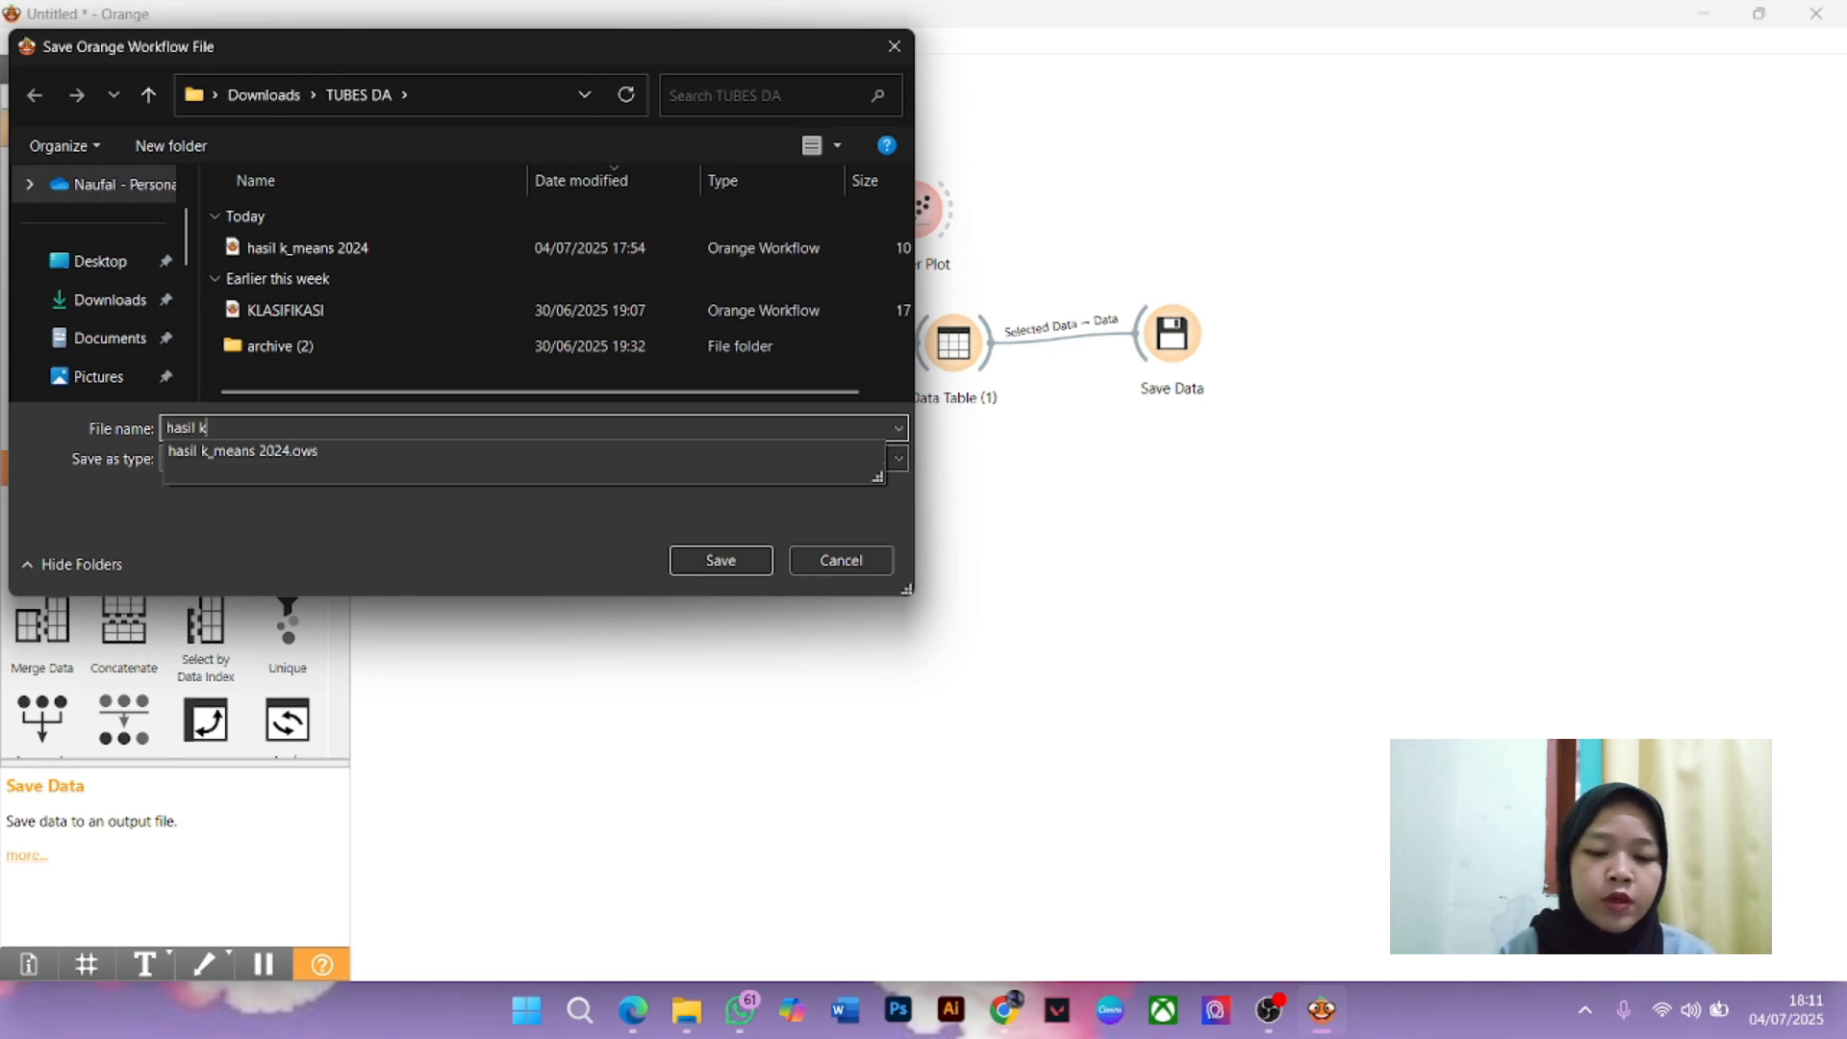
type("-means 2024")
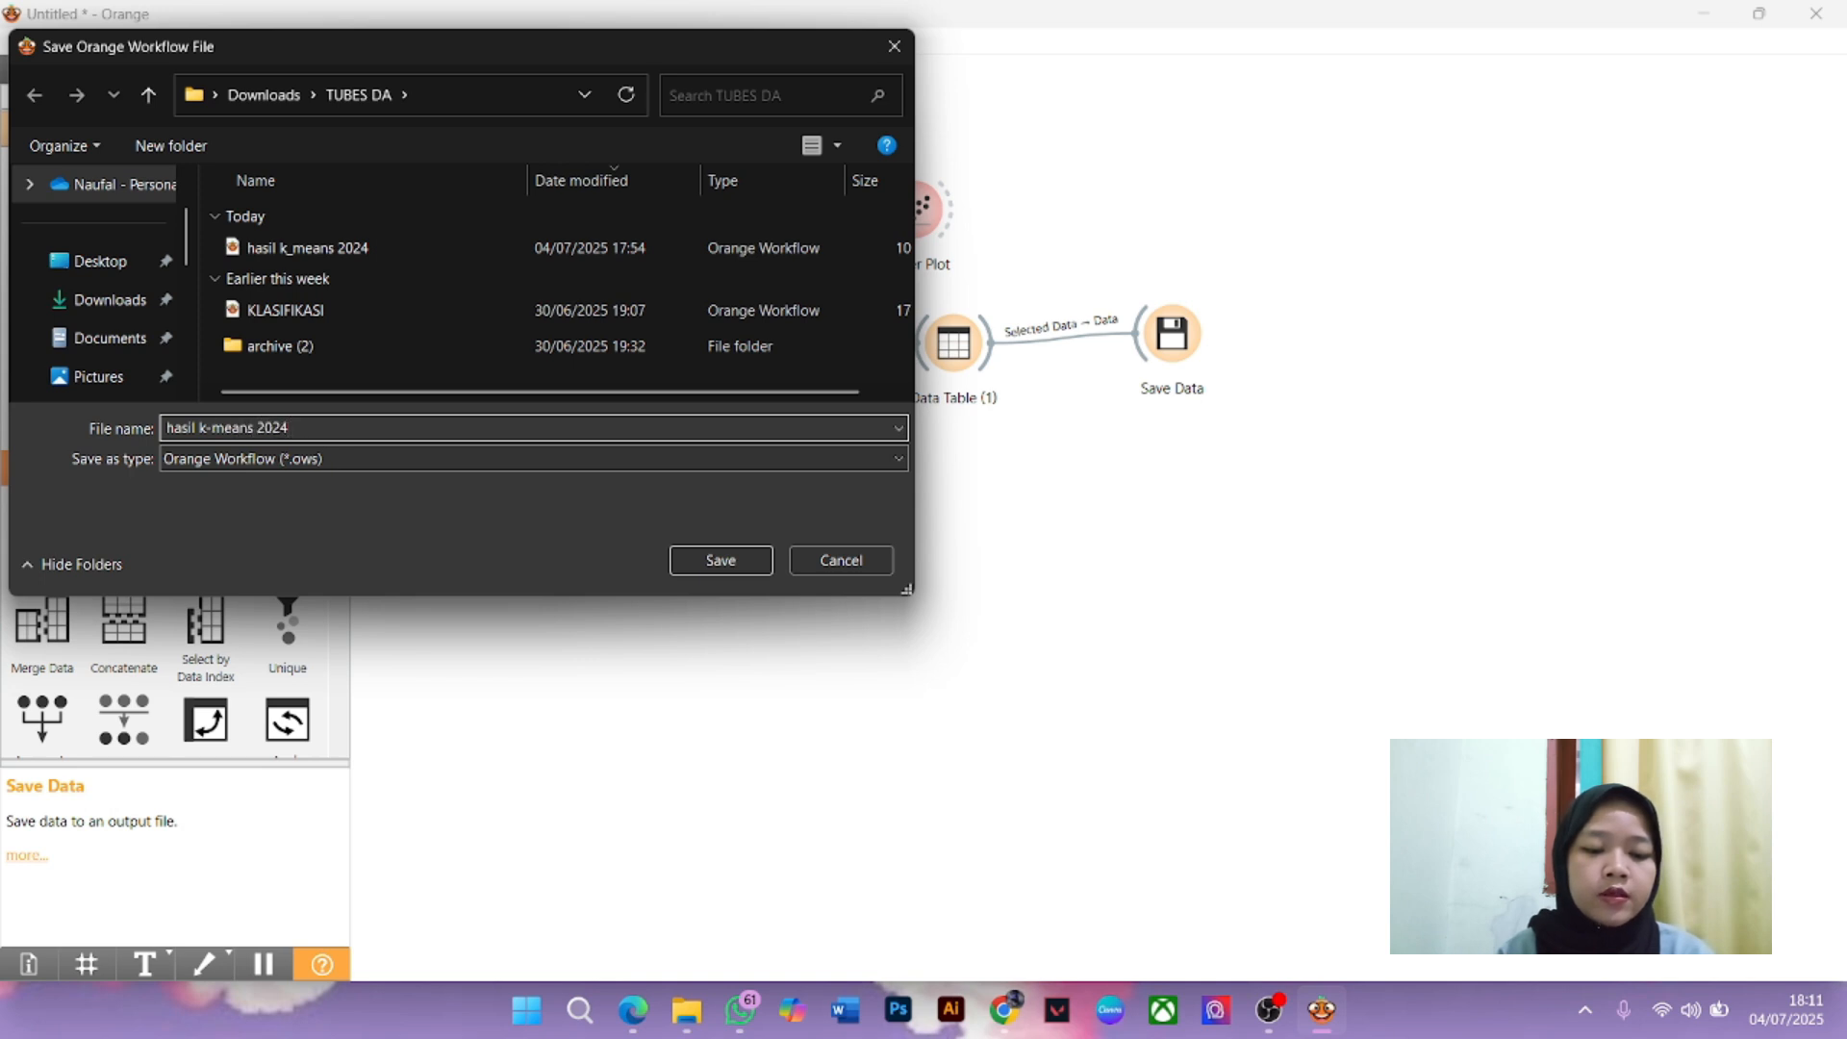
left_click(257, 429)
type("spmb")
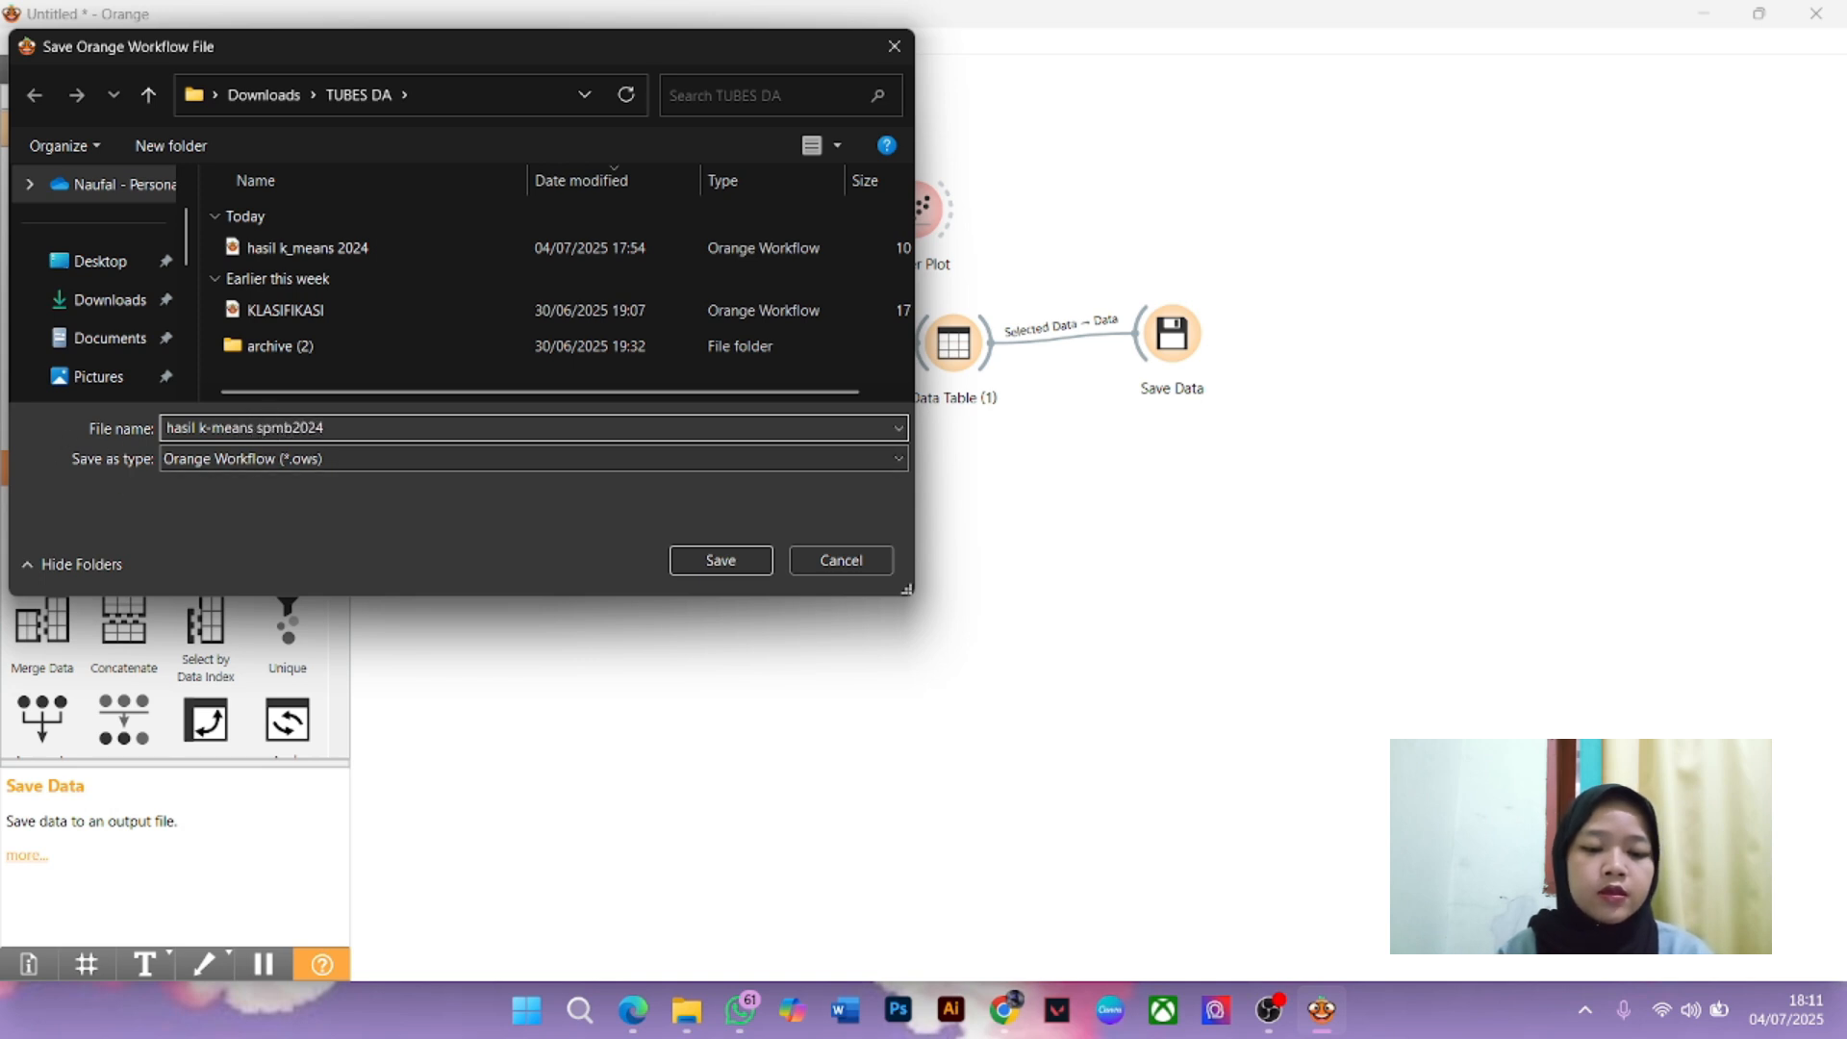
left_click(408, 460)
left_click(406, 459)
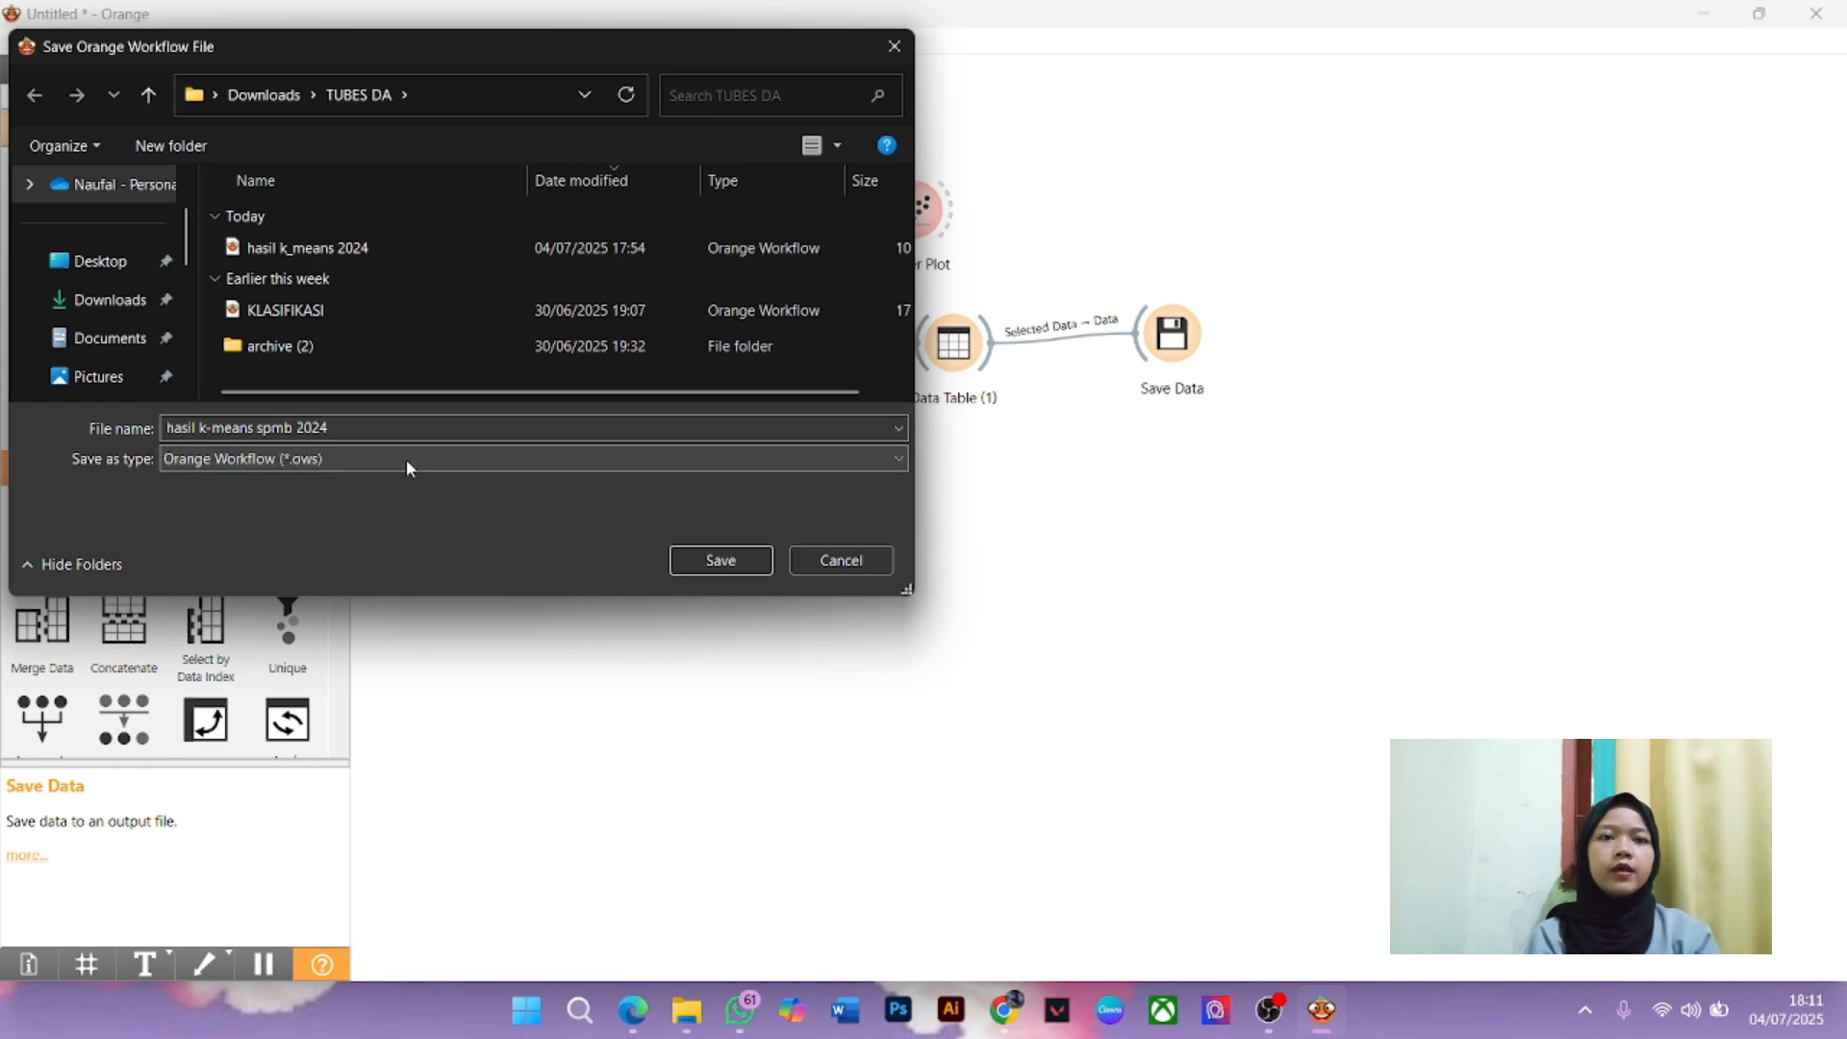
left_click(697, 561)
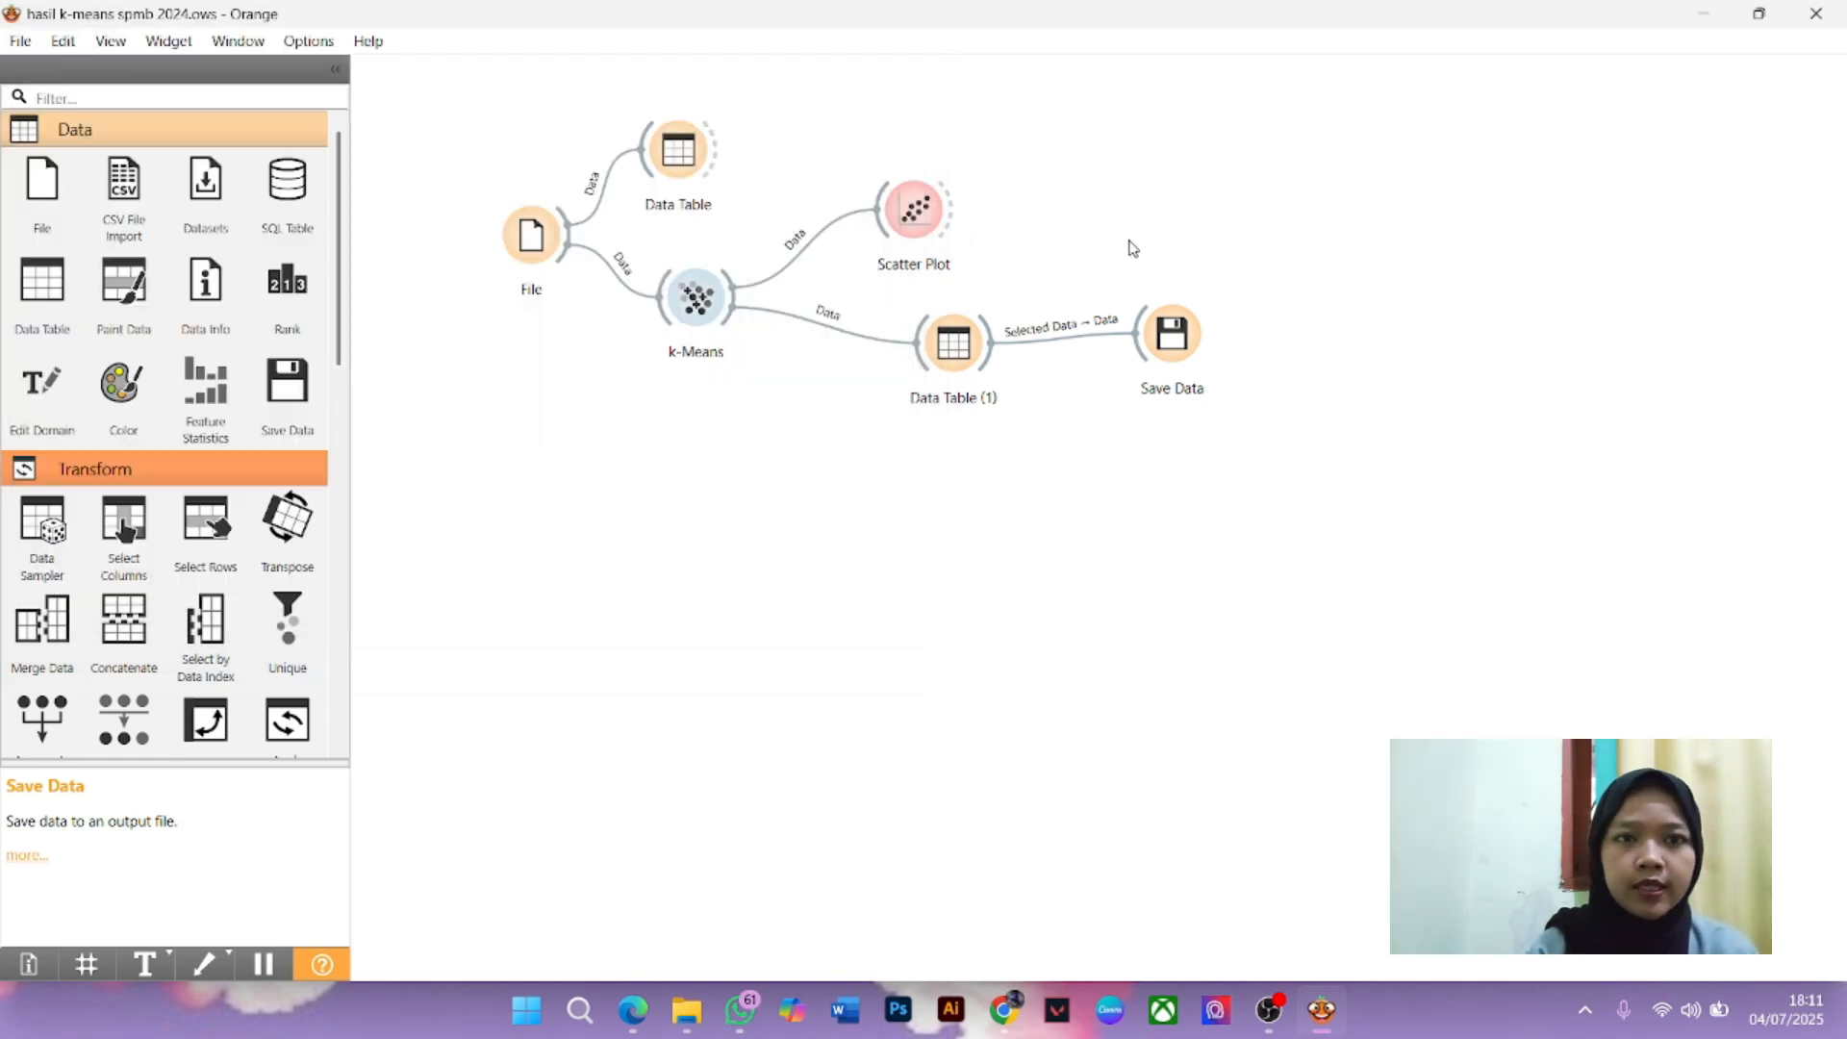
Move the k-Means and neighbouring nodes lower on the canvas
left_click_drag(696, 298, 692, 396)
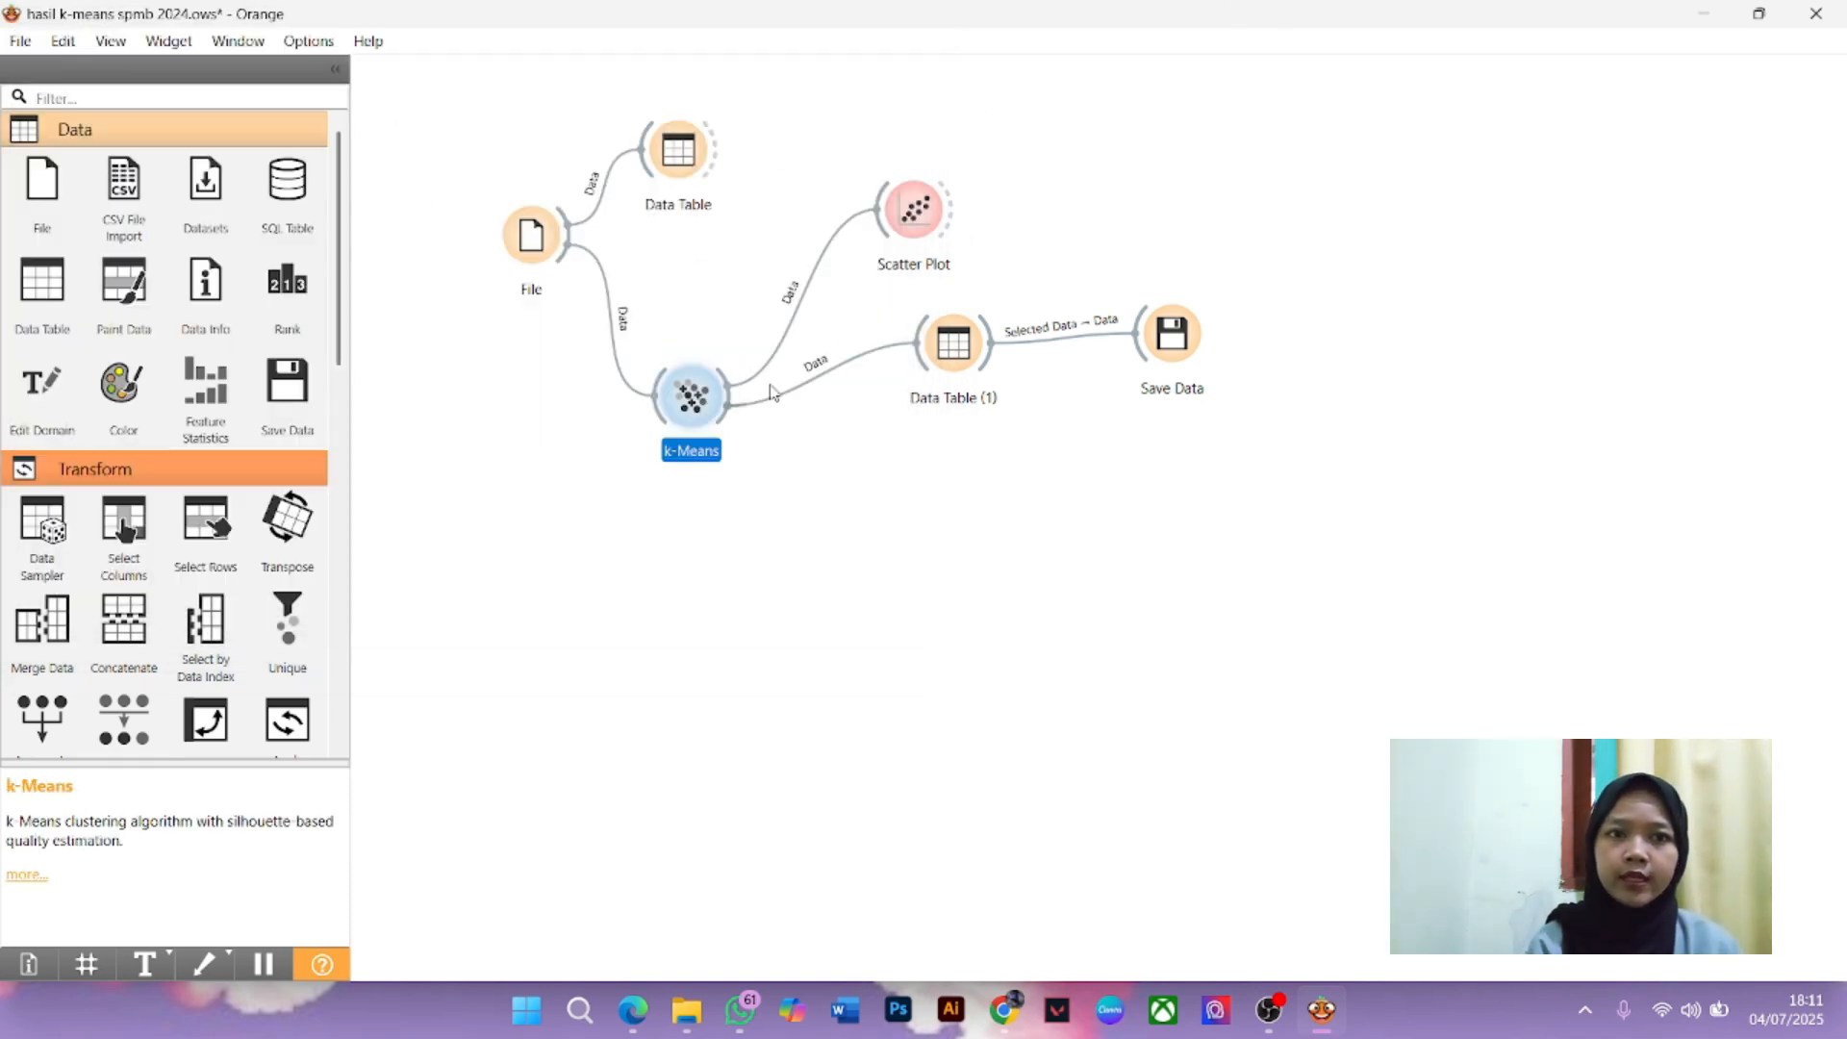
left_click_drag(953, 342, 959, 441)
left_click_drag(1181, 336, 1252, 442)
Open the Scatter Plot and inspect the Sulawesi Utara (C1) and Sumatera Utara (C2) points
double_click(913, 208)
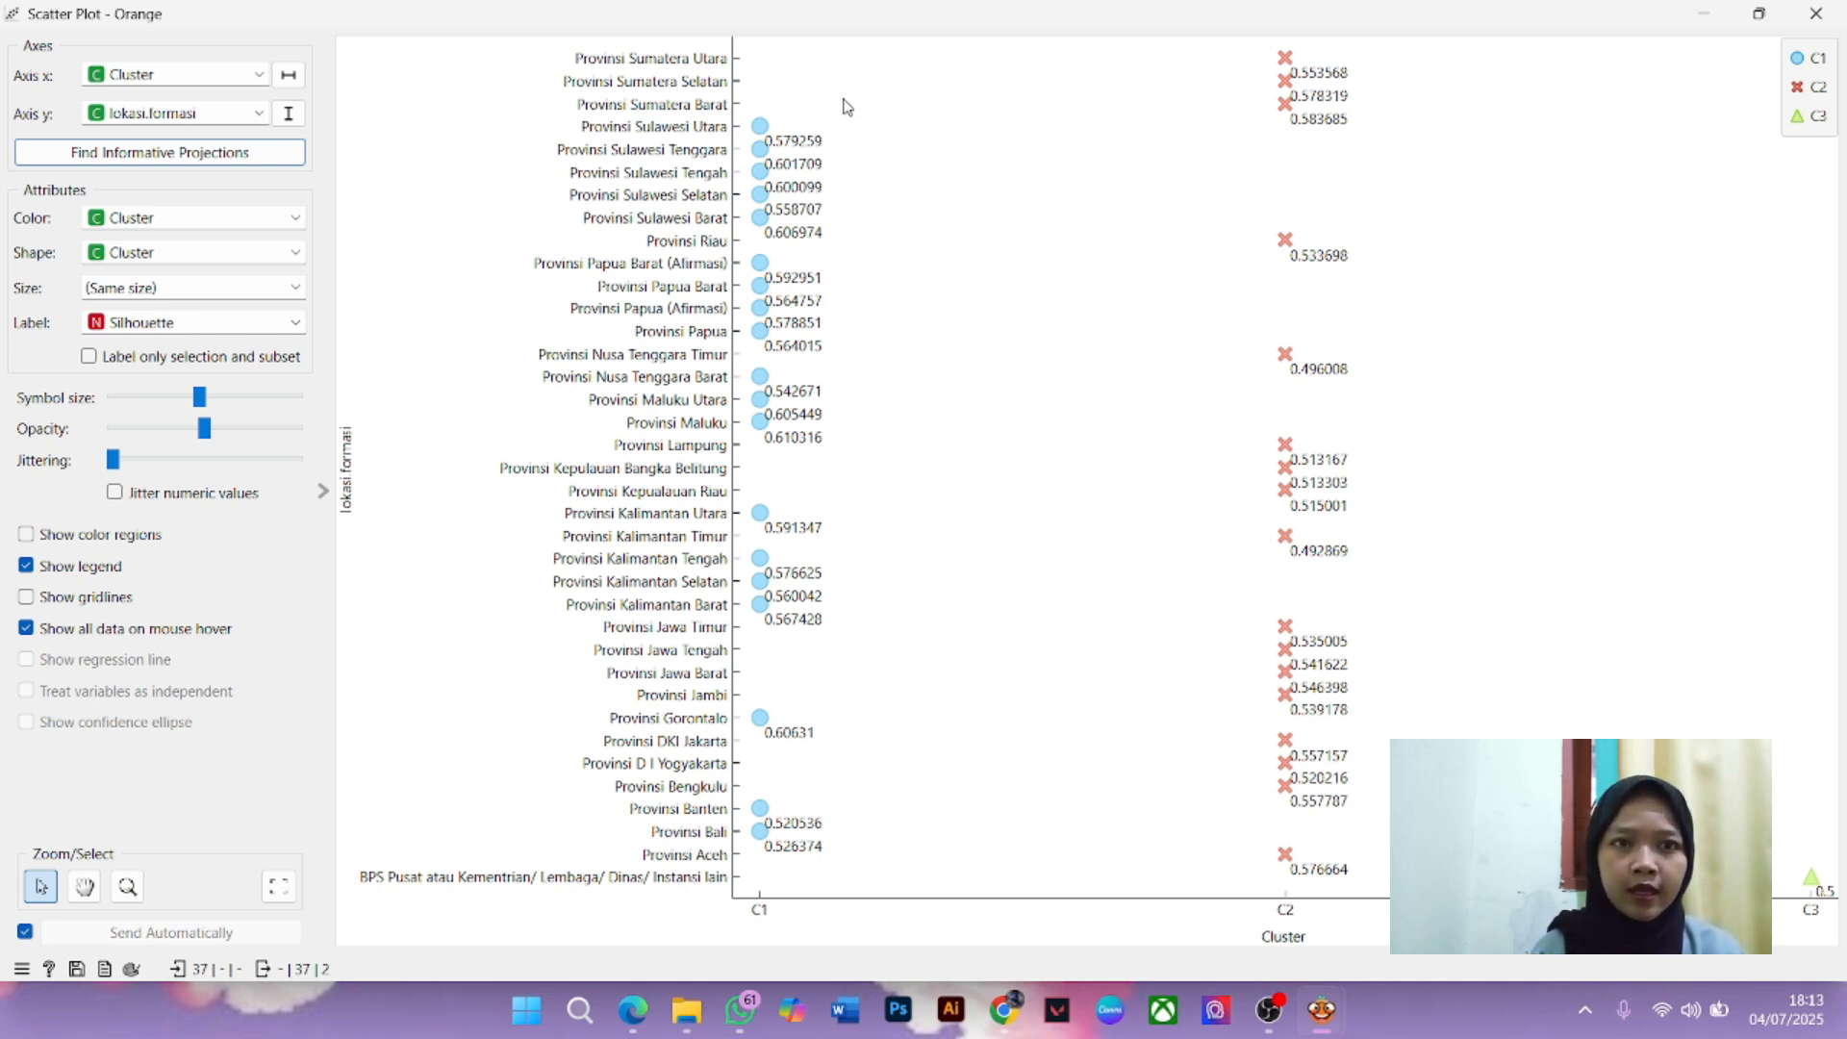
left_click(764, 131)
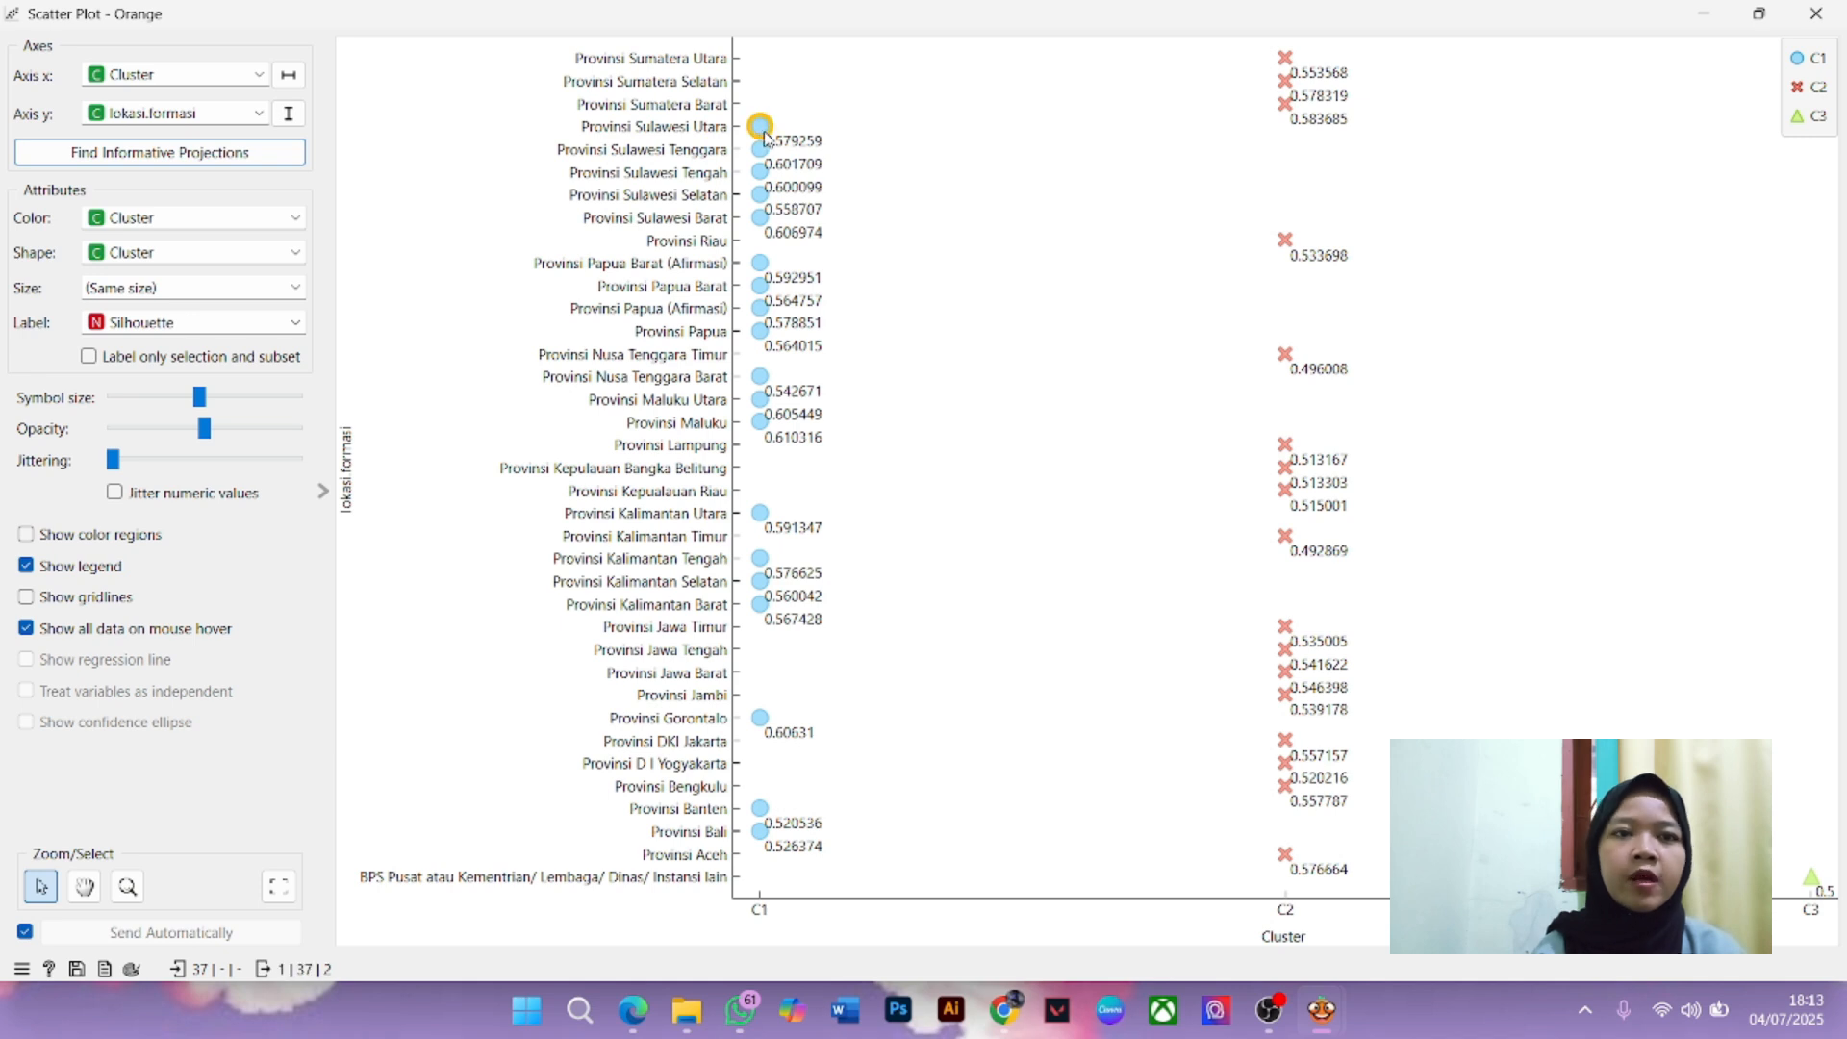
left_click(792, 143)
left_click(762, 129)
left_click(1286, 60)
left_click(738, 123)
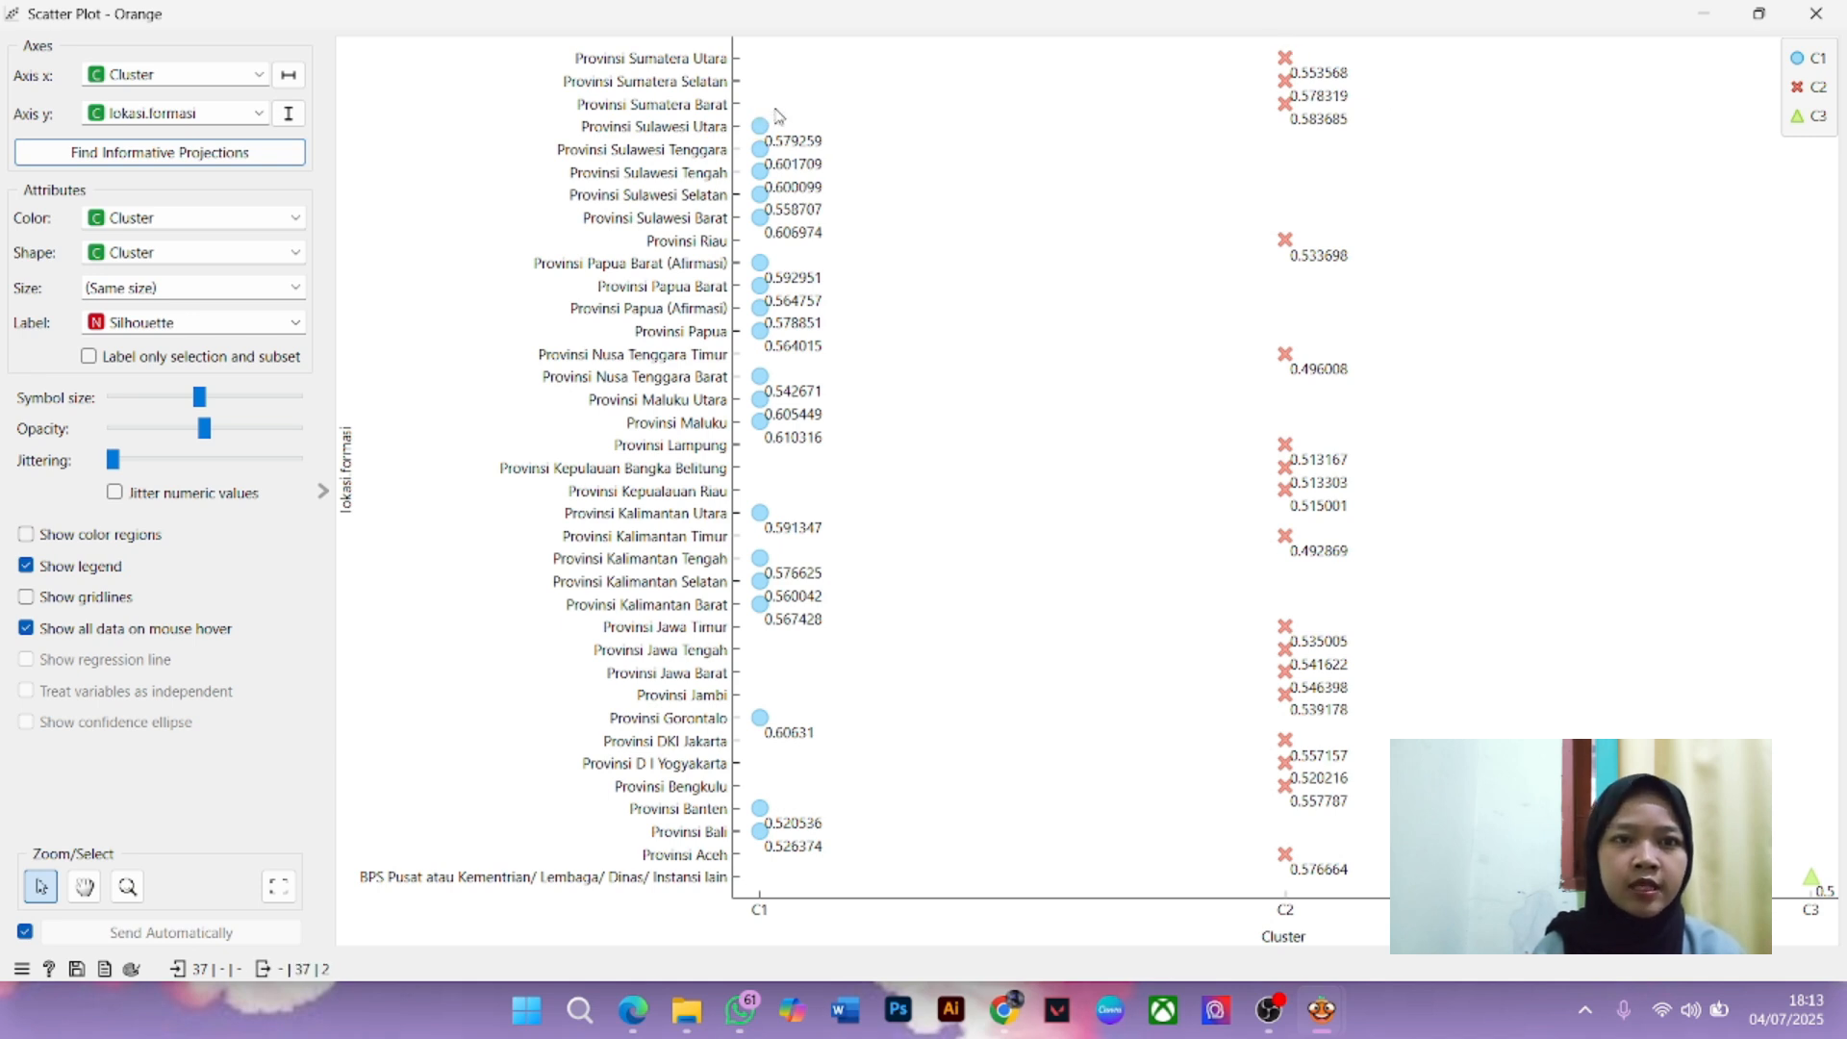